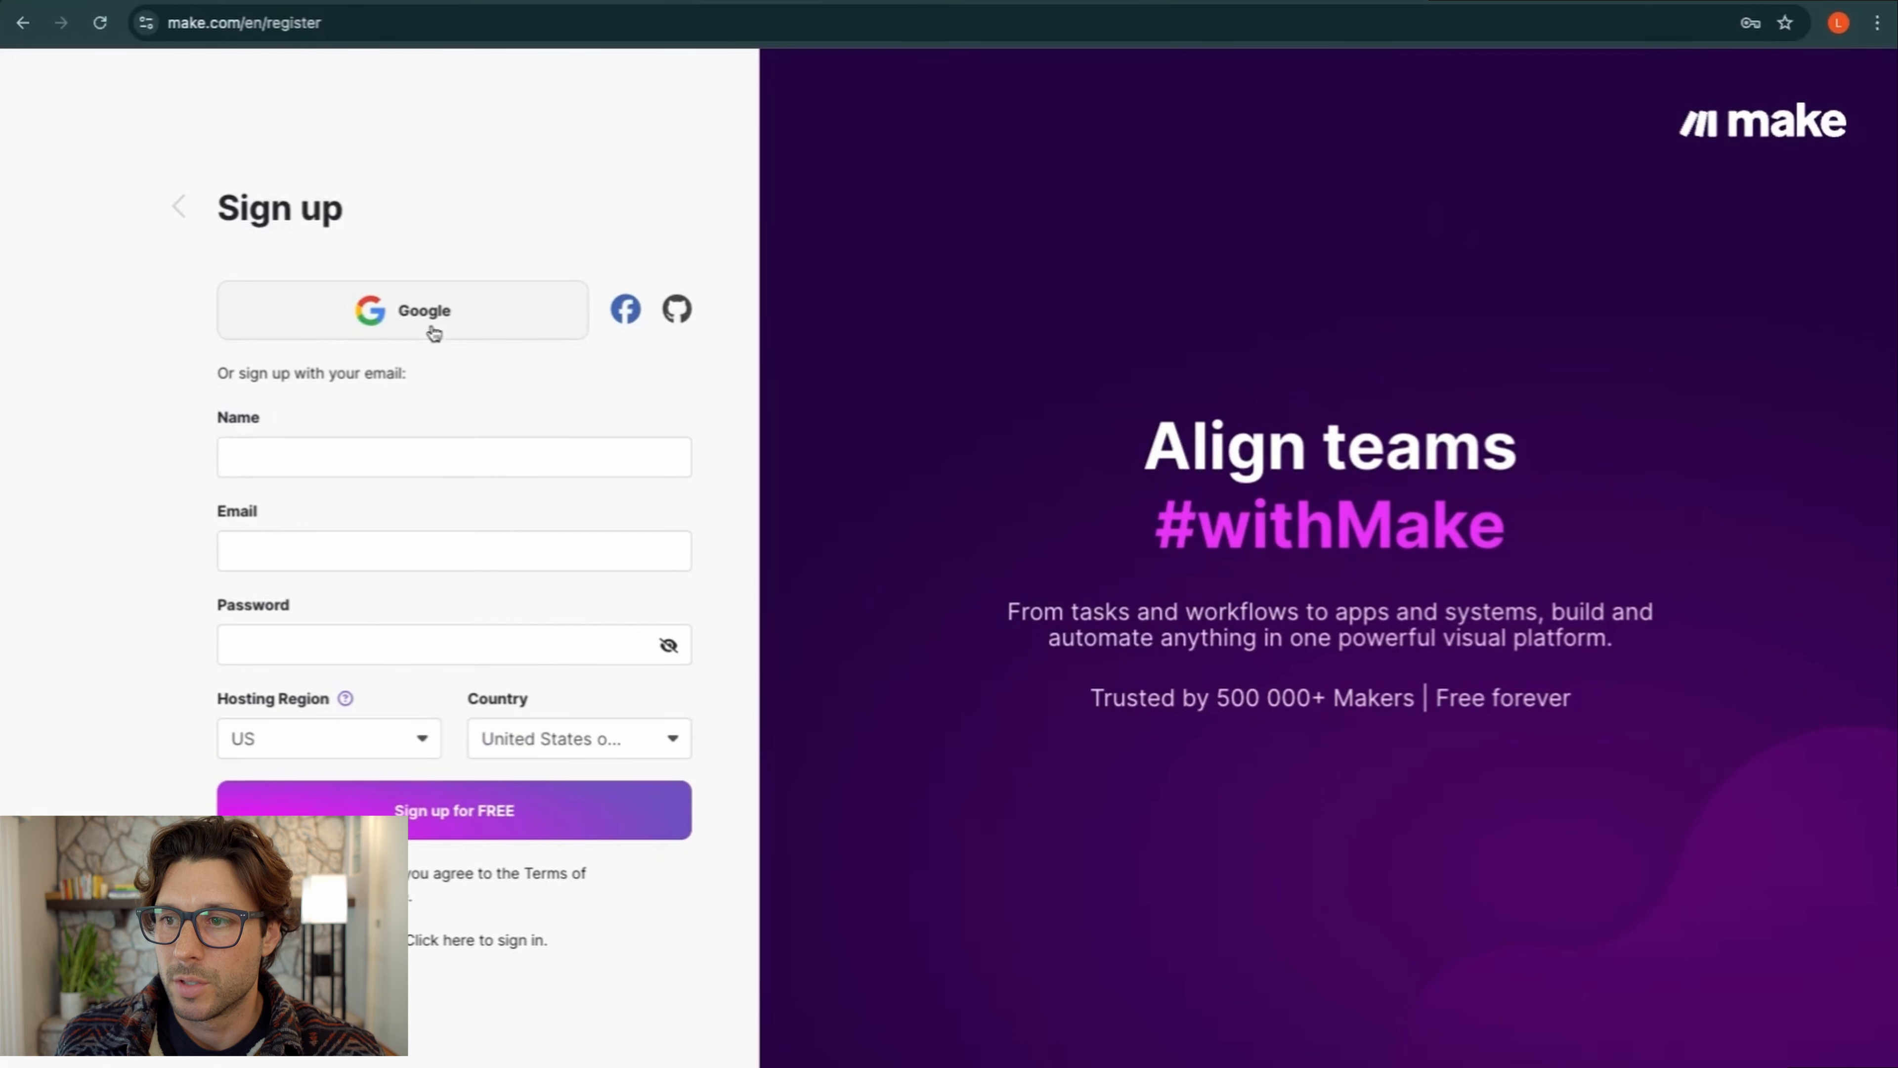
Submit the Make sign-up form with full name, e-mail and password, then refresh the Gmail inbox
click(302, 457)
click(331, 484)
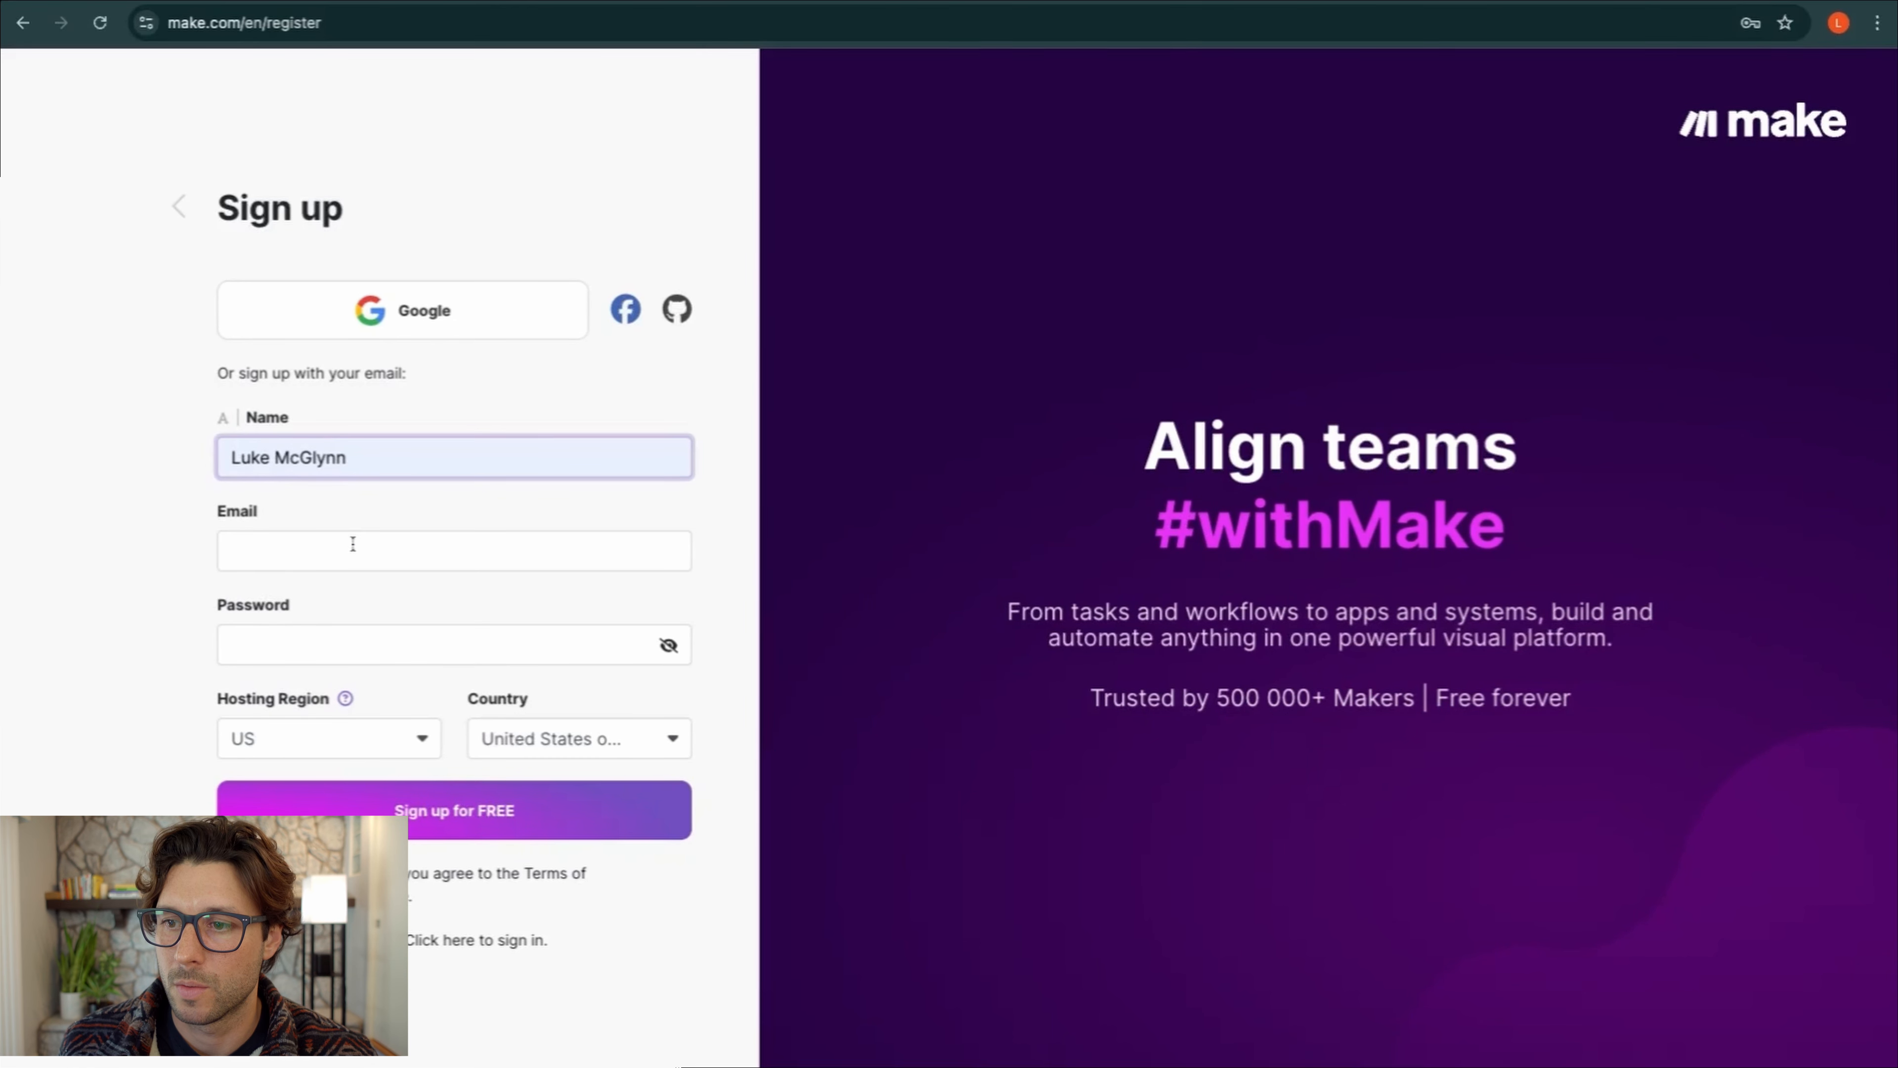
click(362, 540)
click(366, 574)
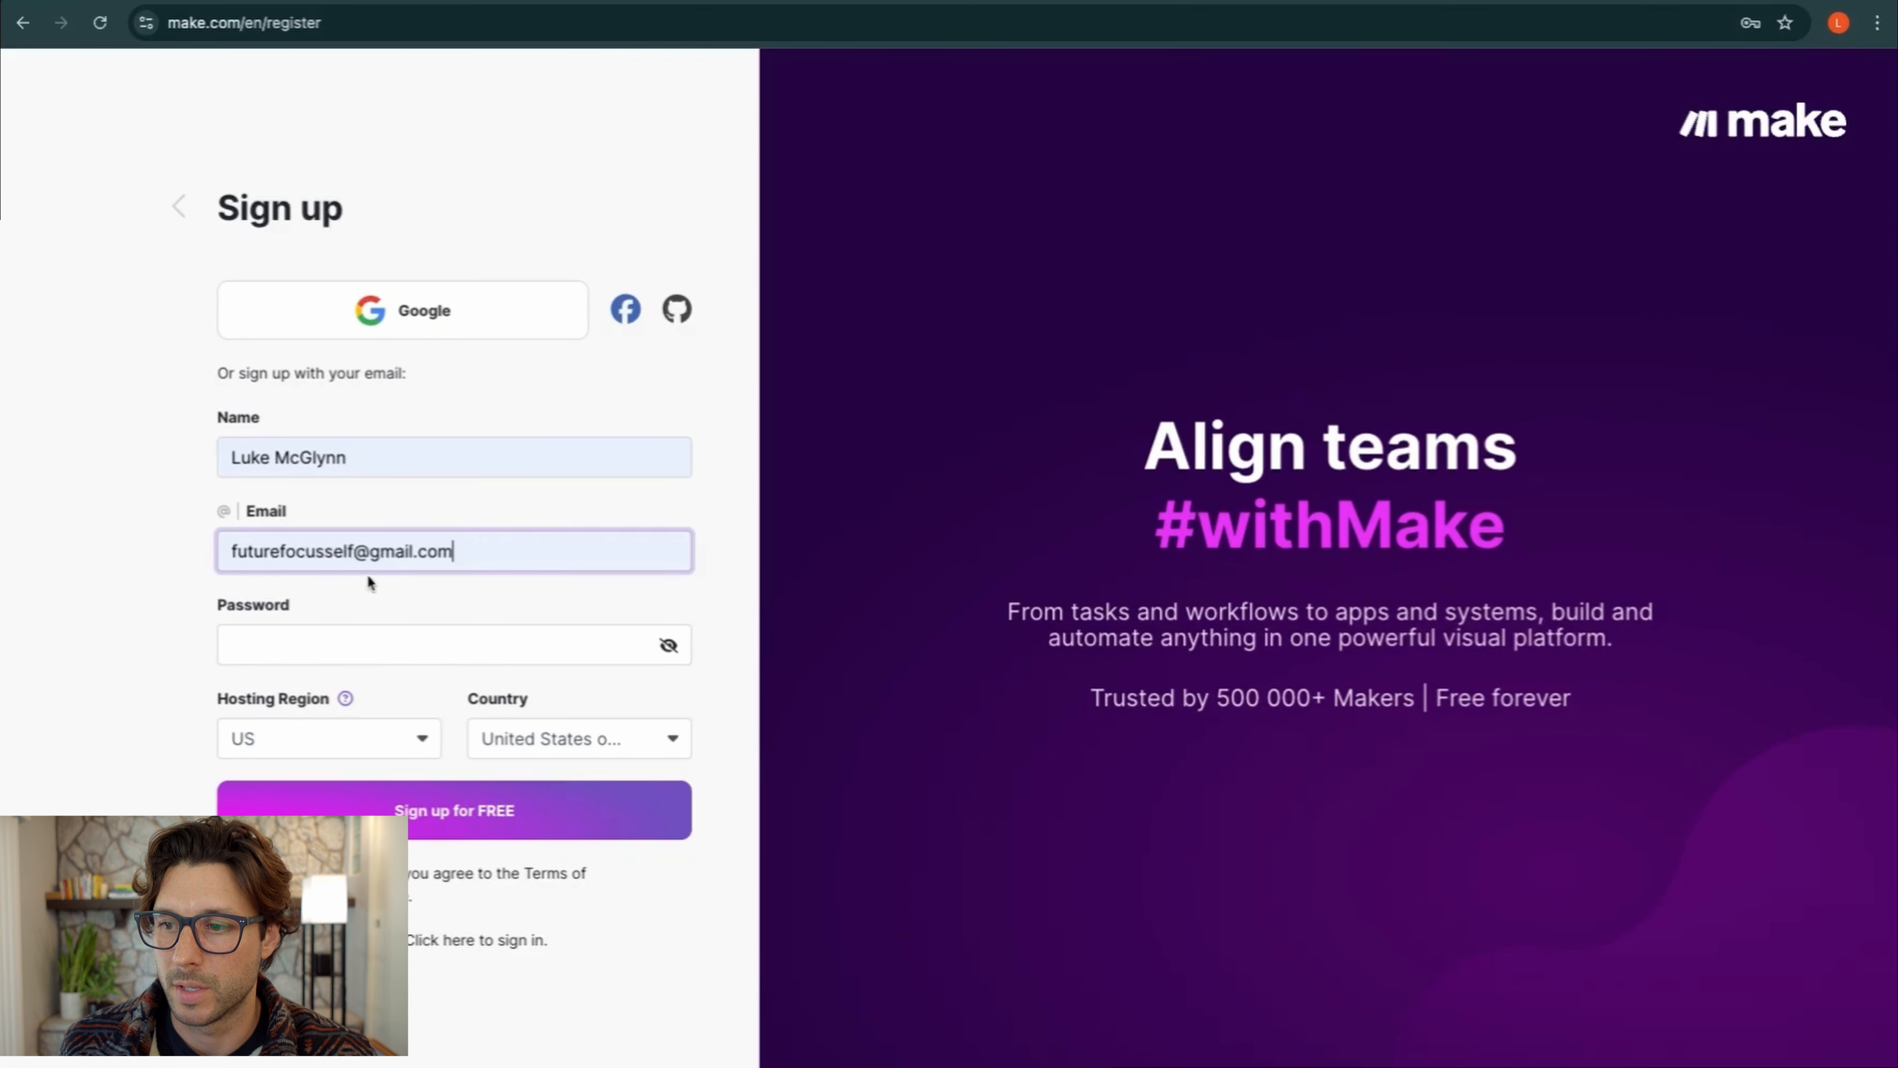
click(309, 636)
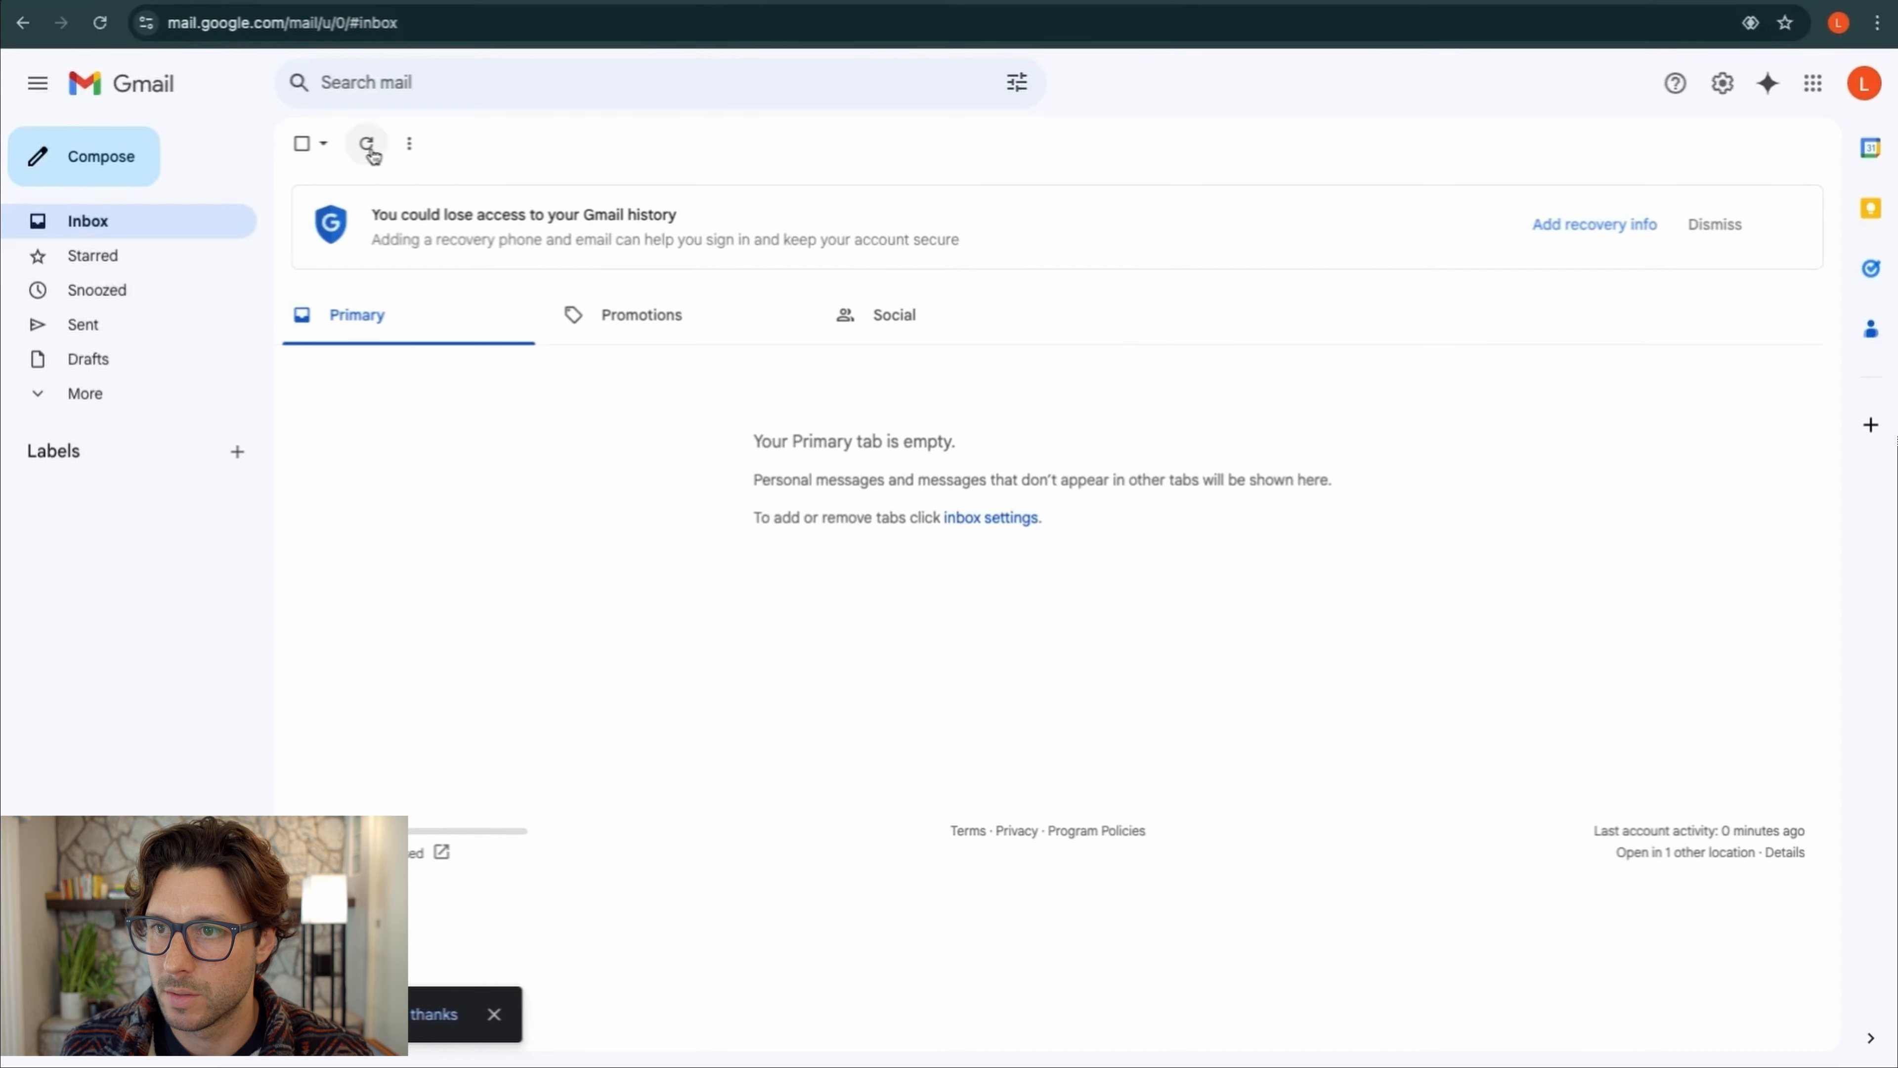
click(100, 22)
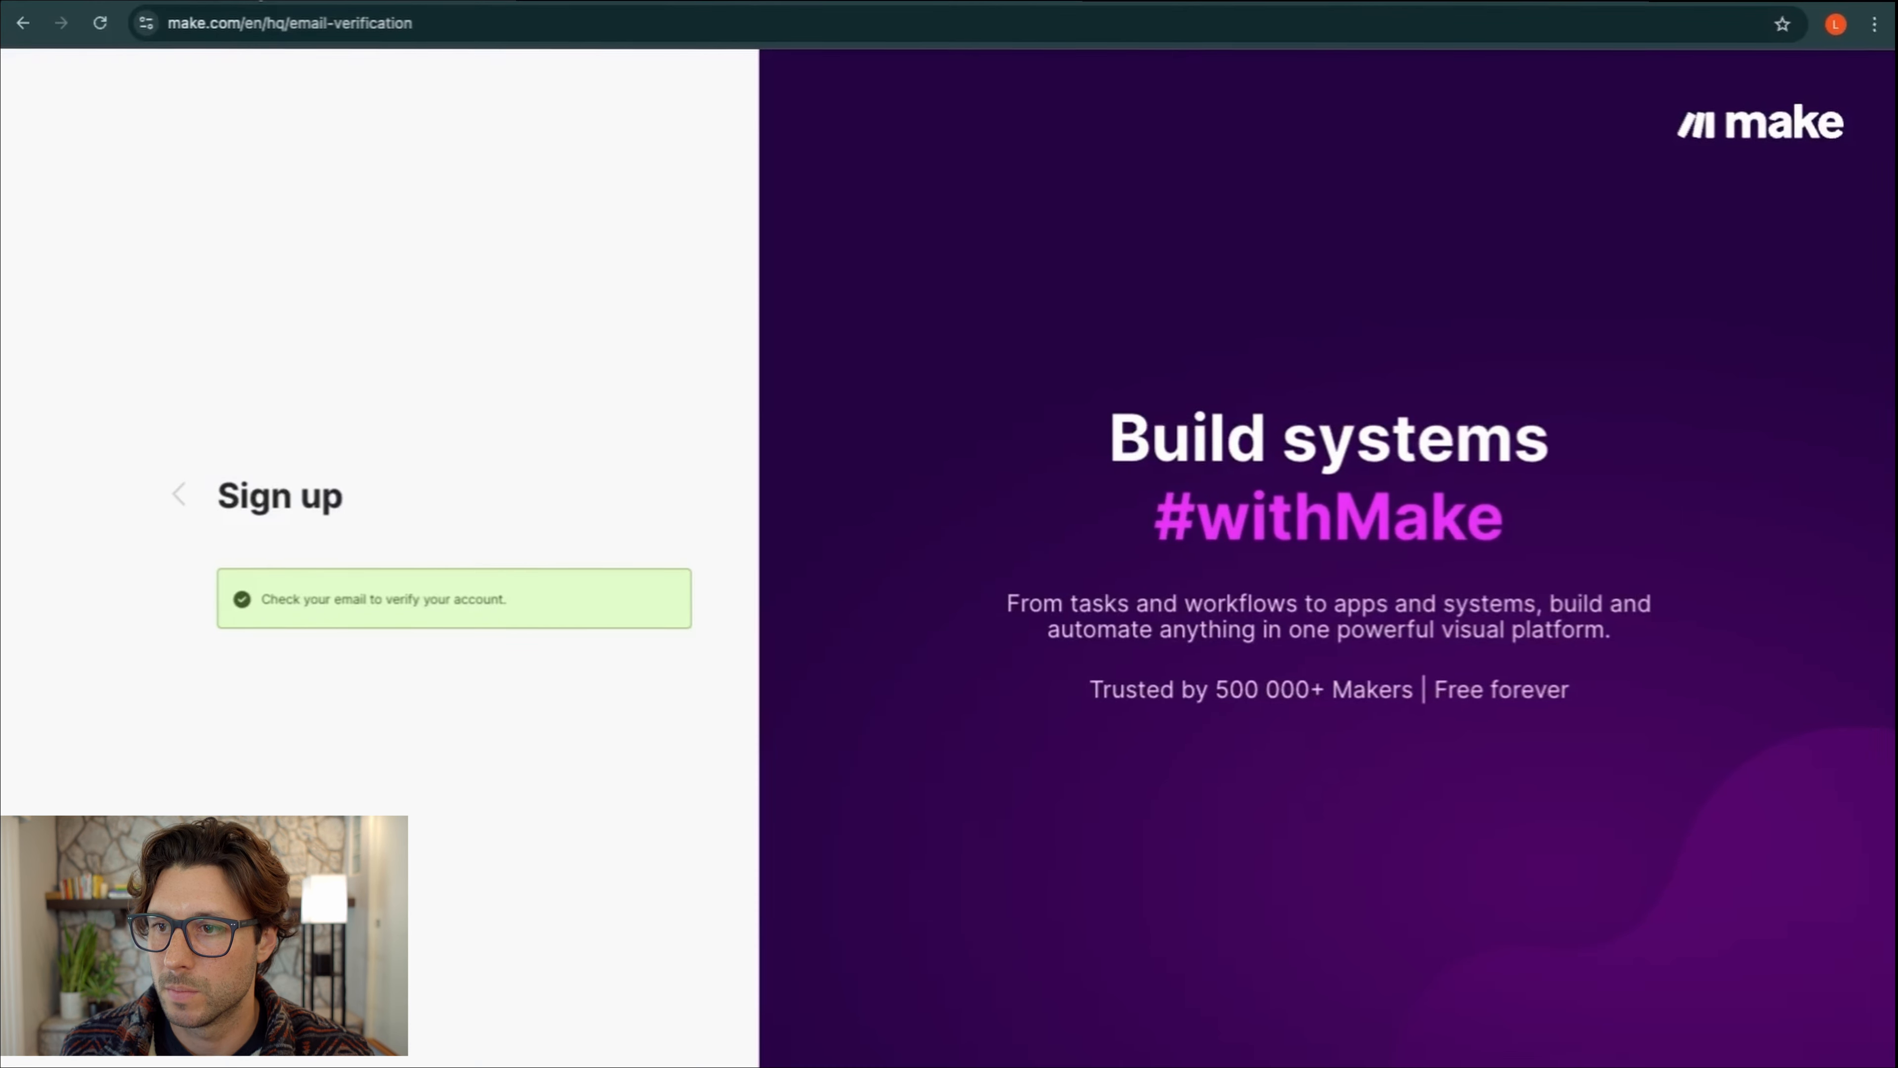
Sign in and answer Role, Use case, no automation experience, and Discovery, then Get Started
click(176, 497)
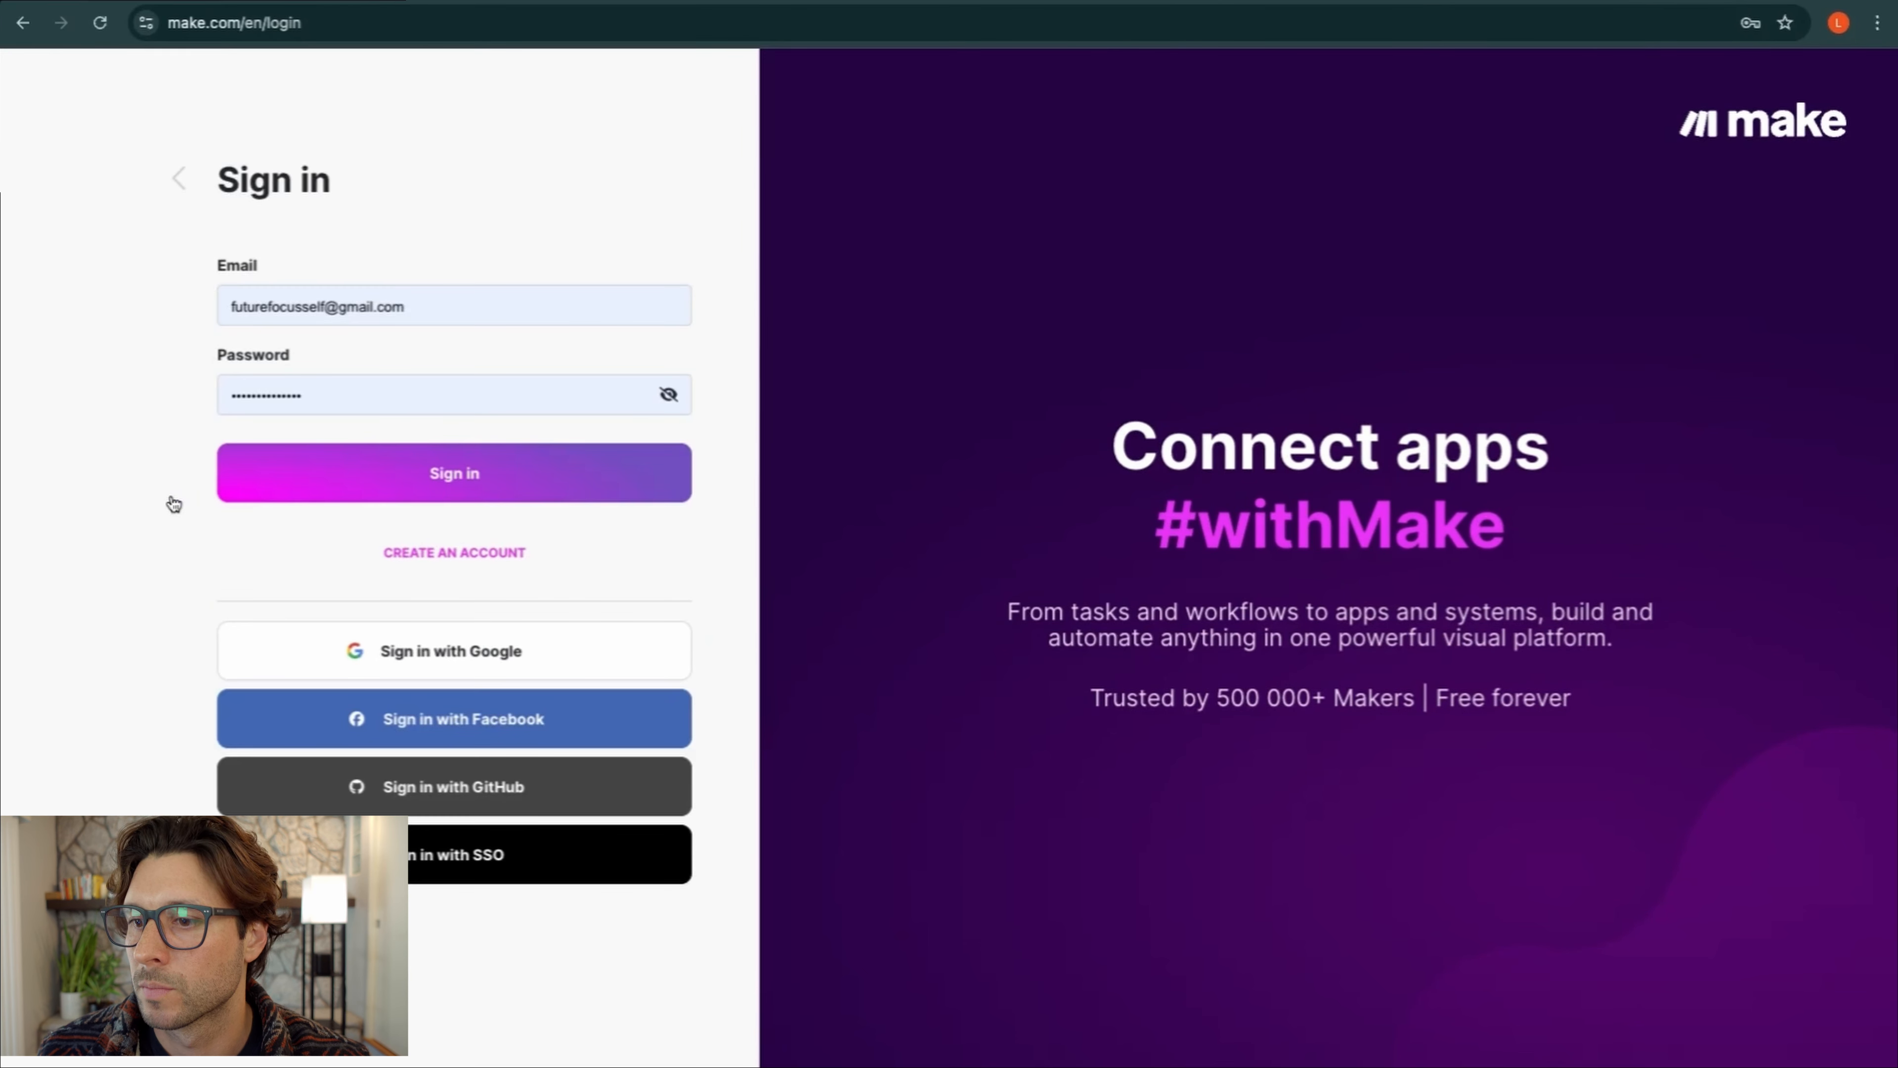
click(401, 479)
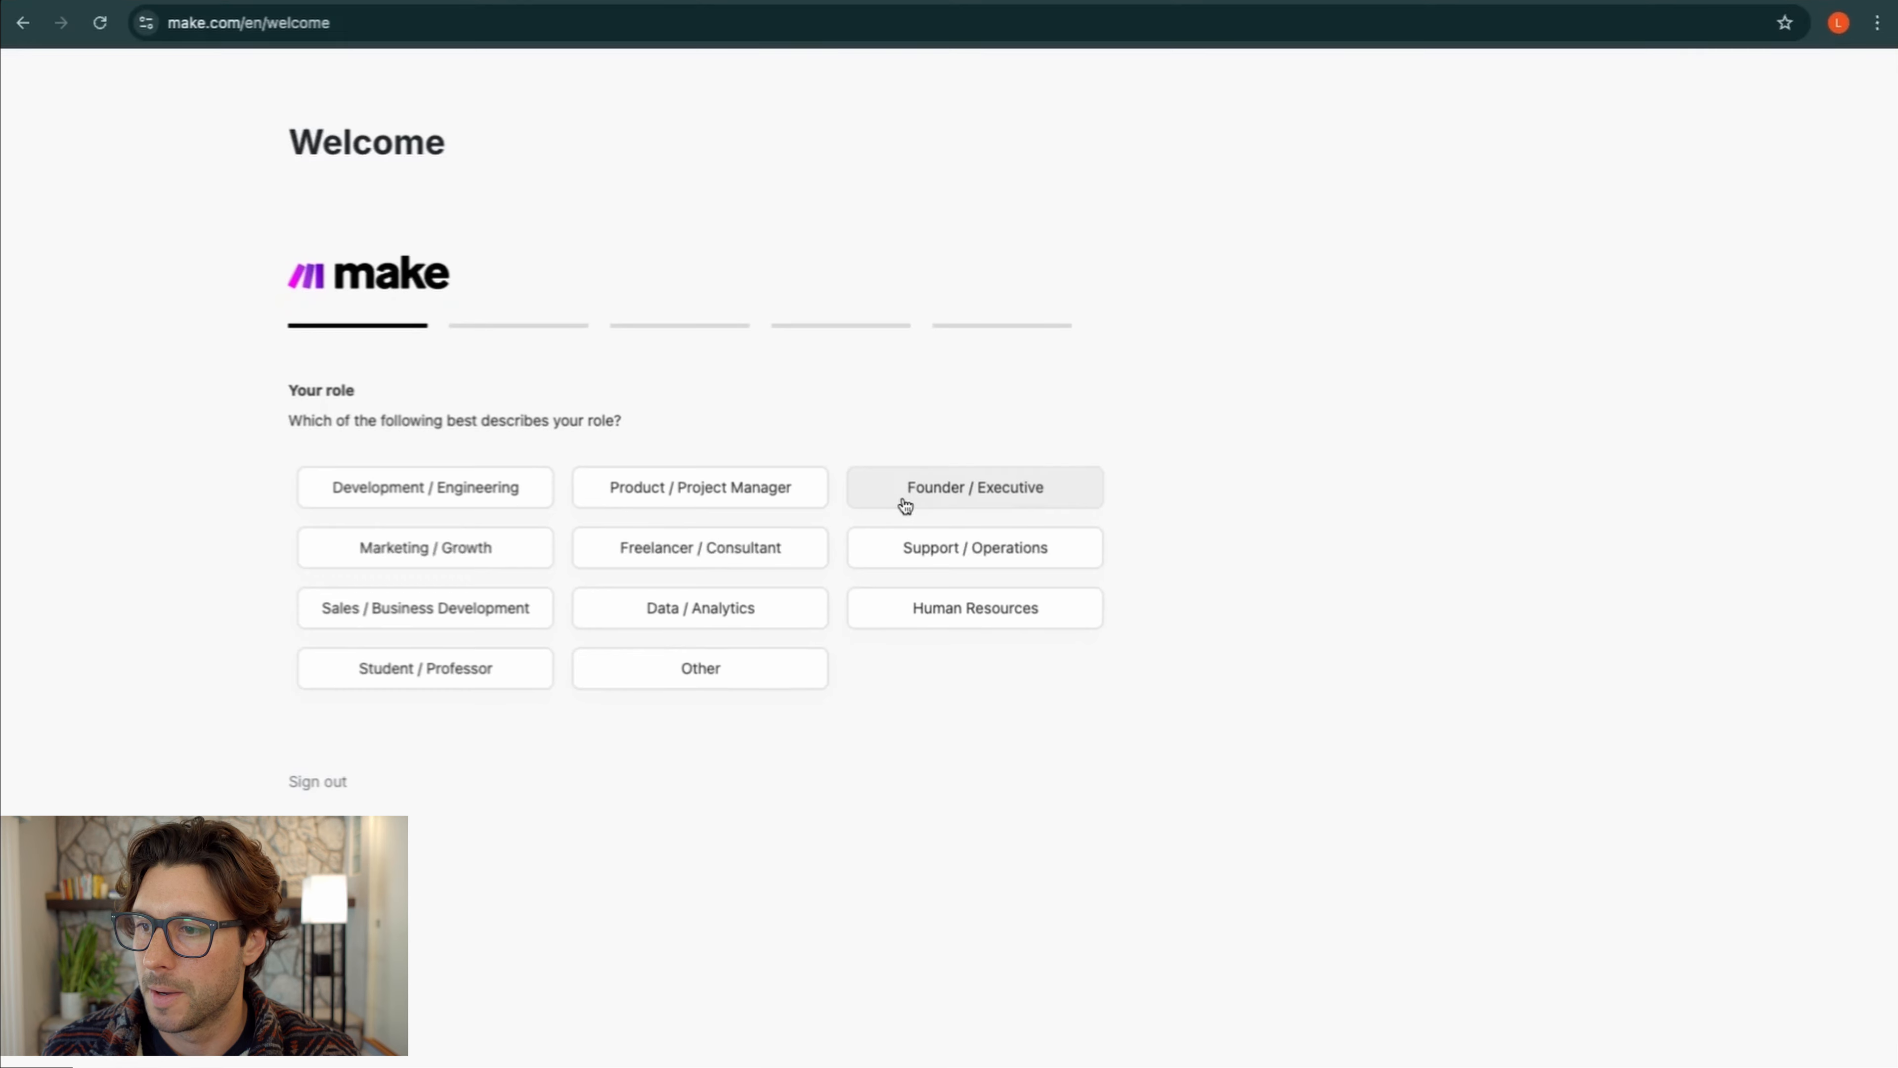
click(750, 559)
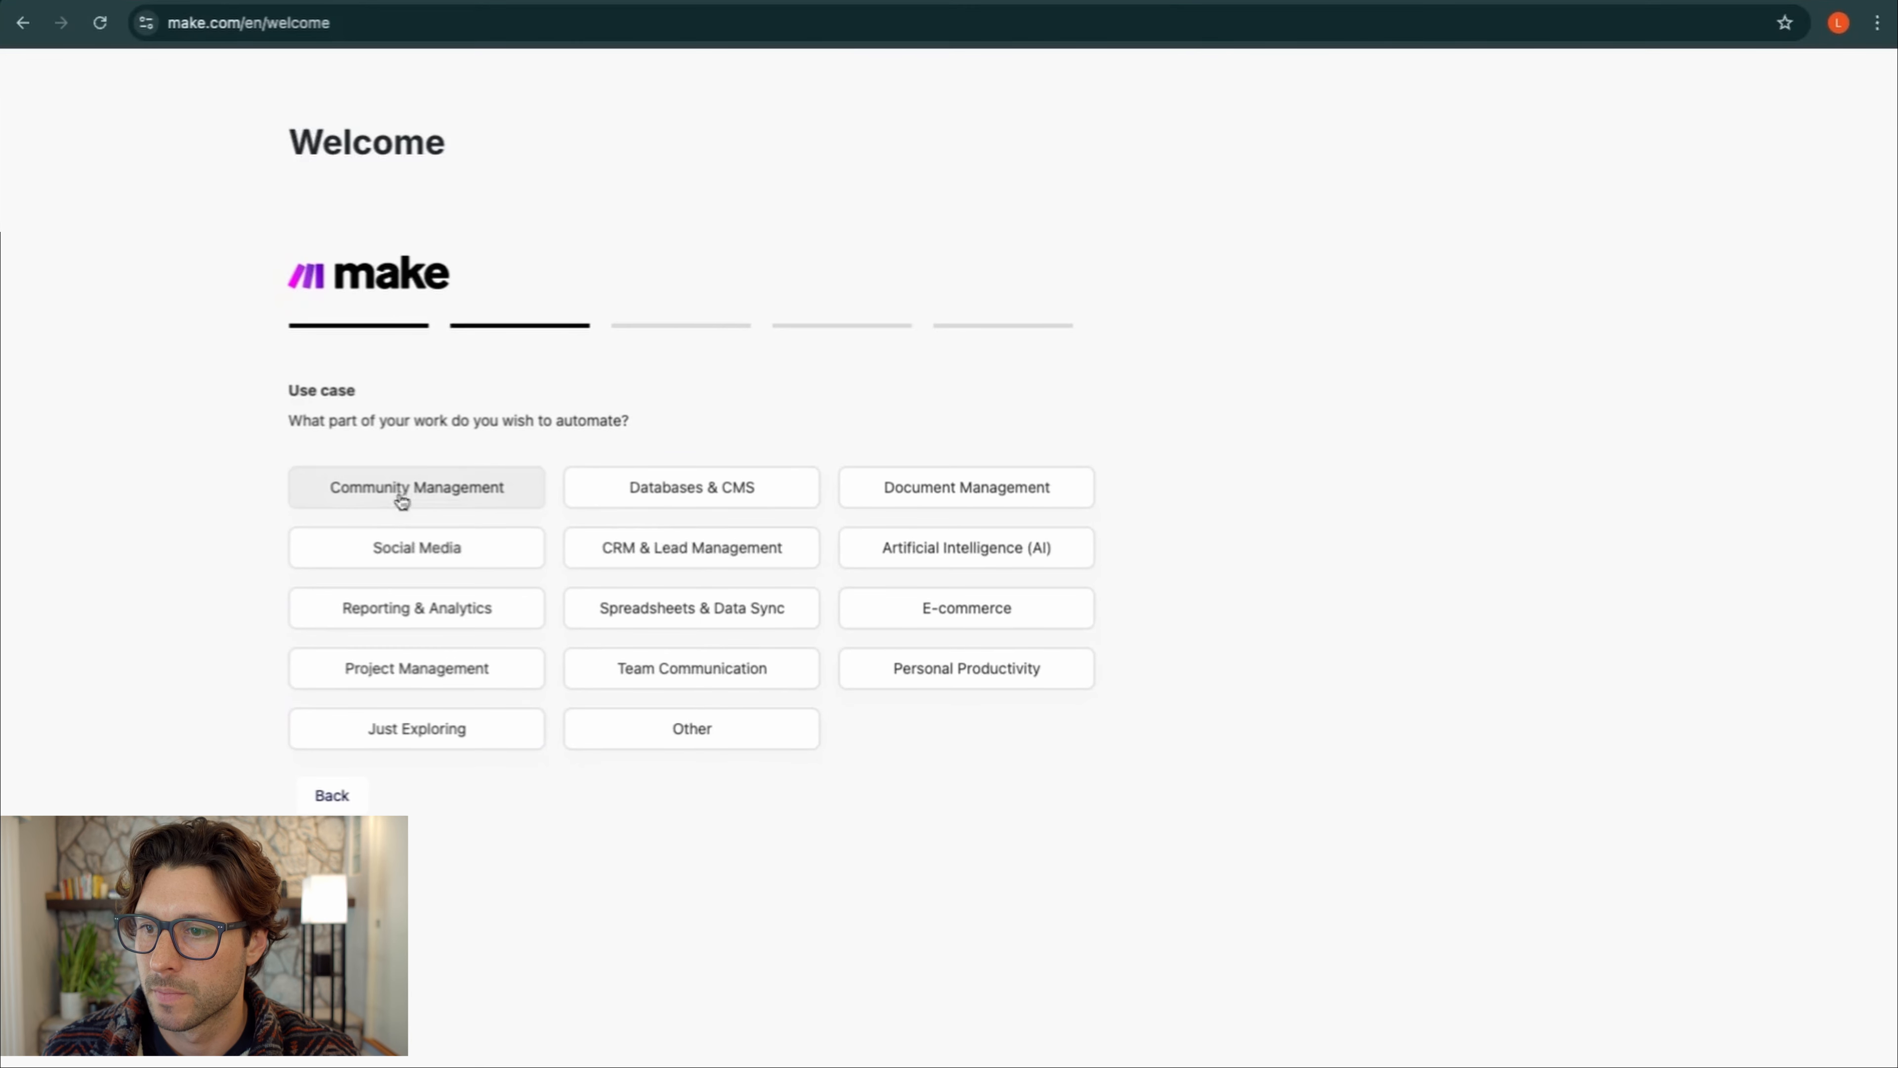
click(479, 560)
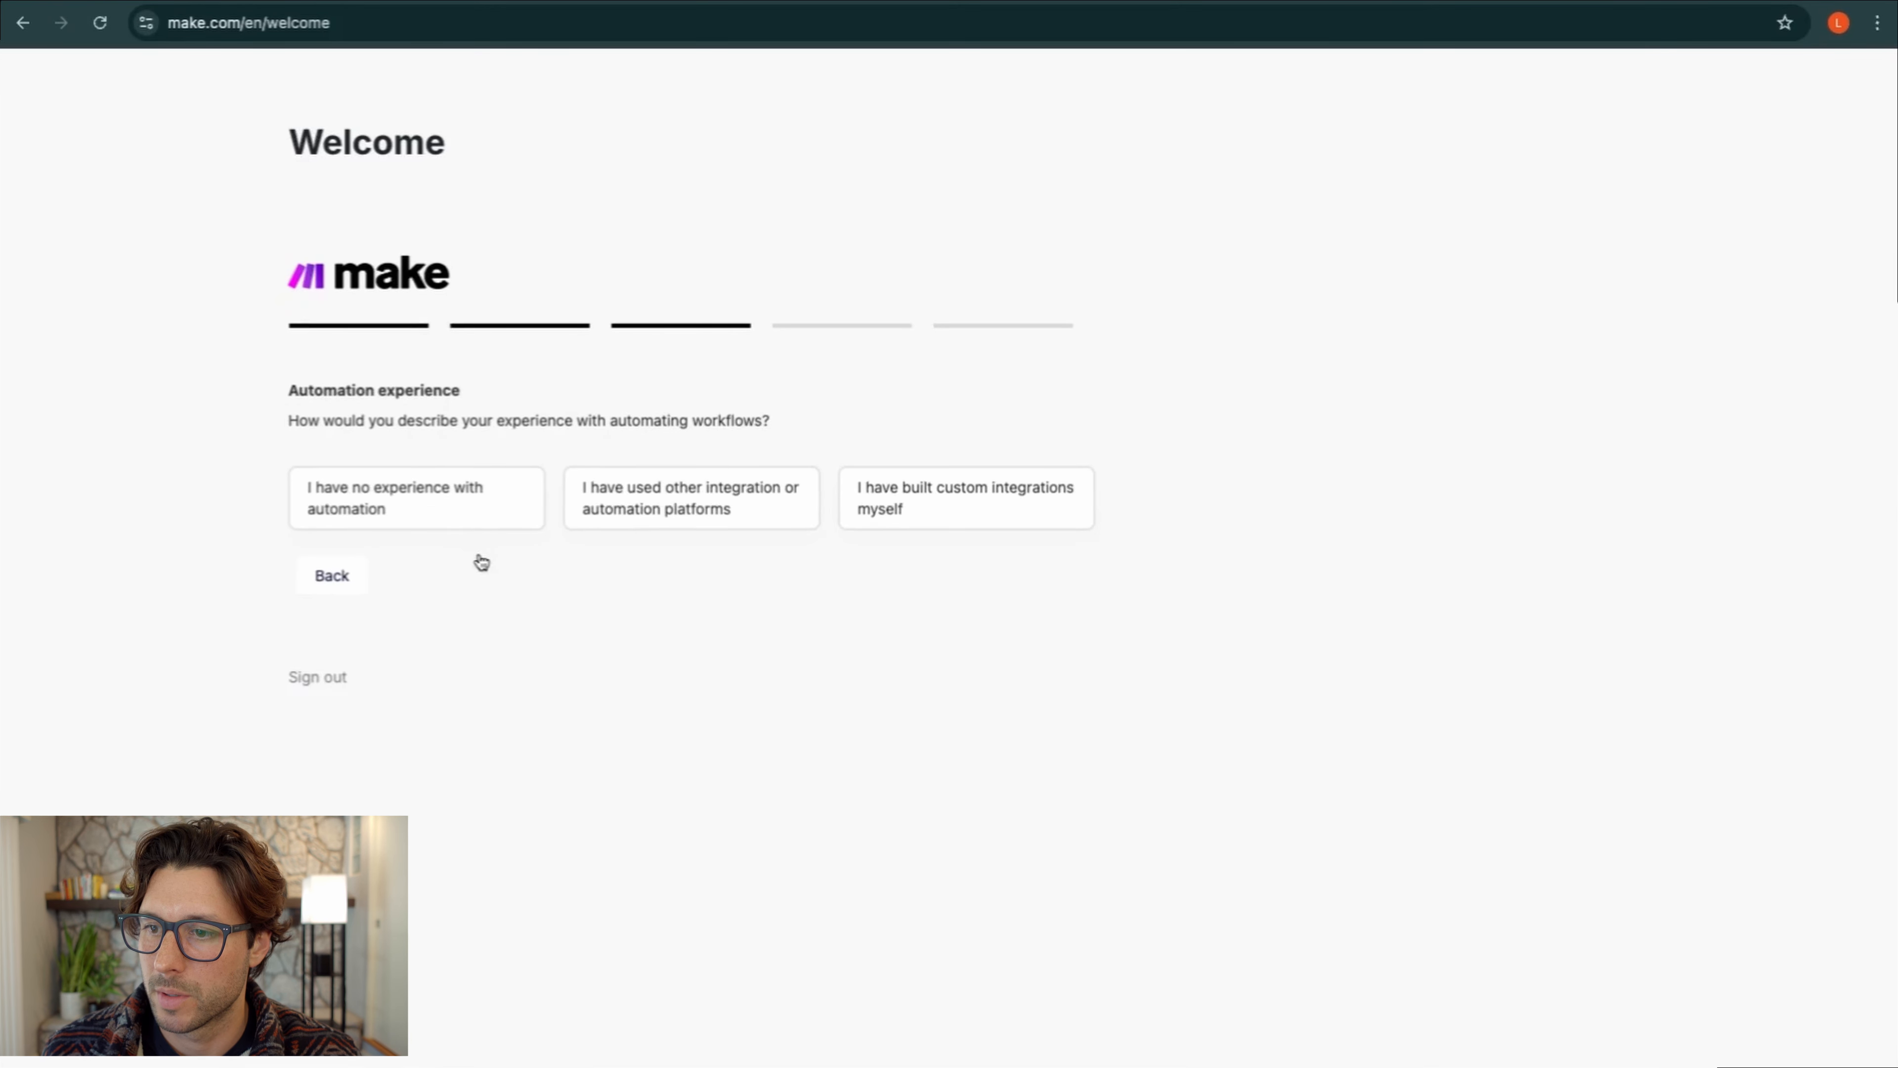
click(449, 518)
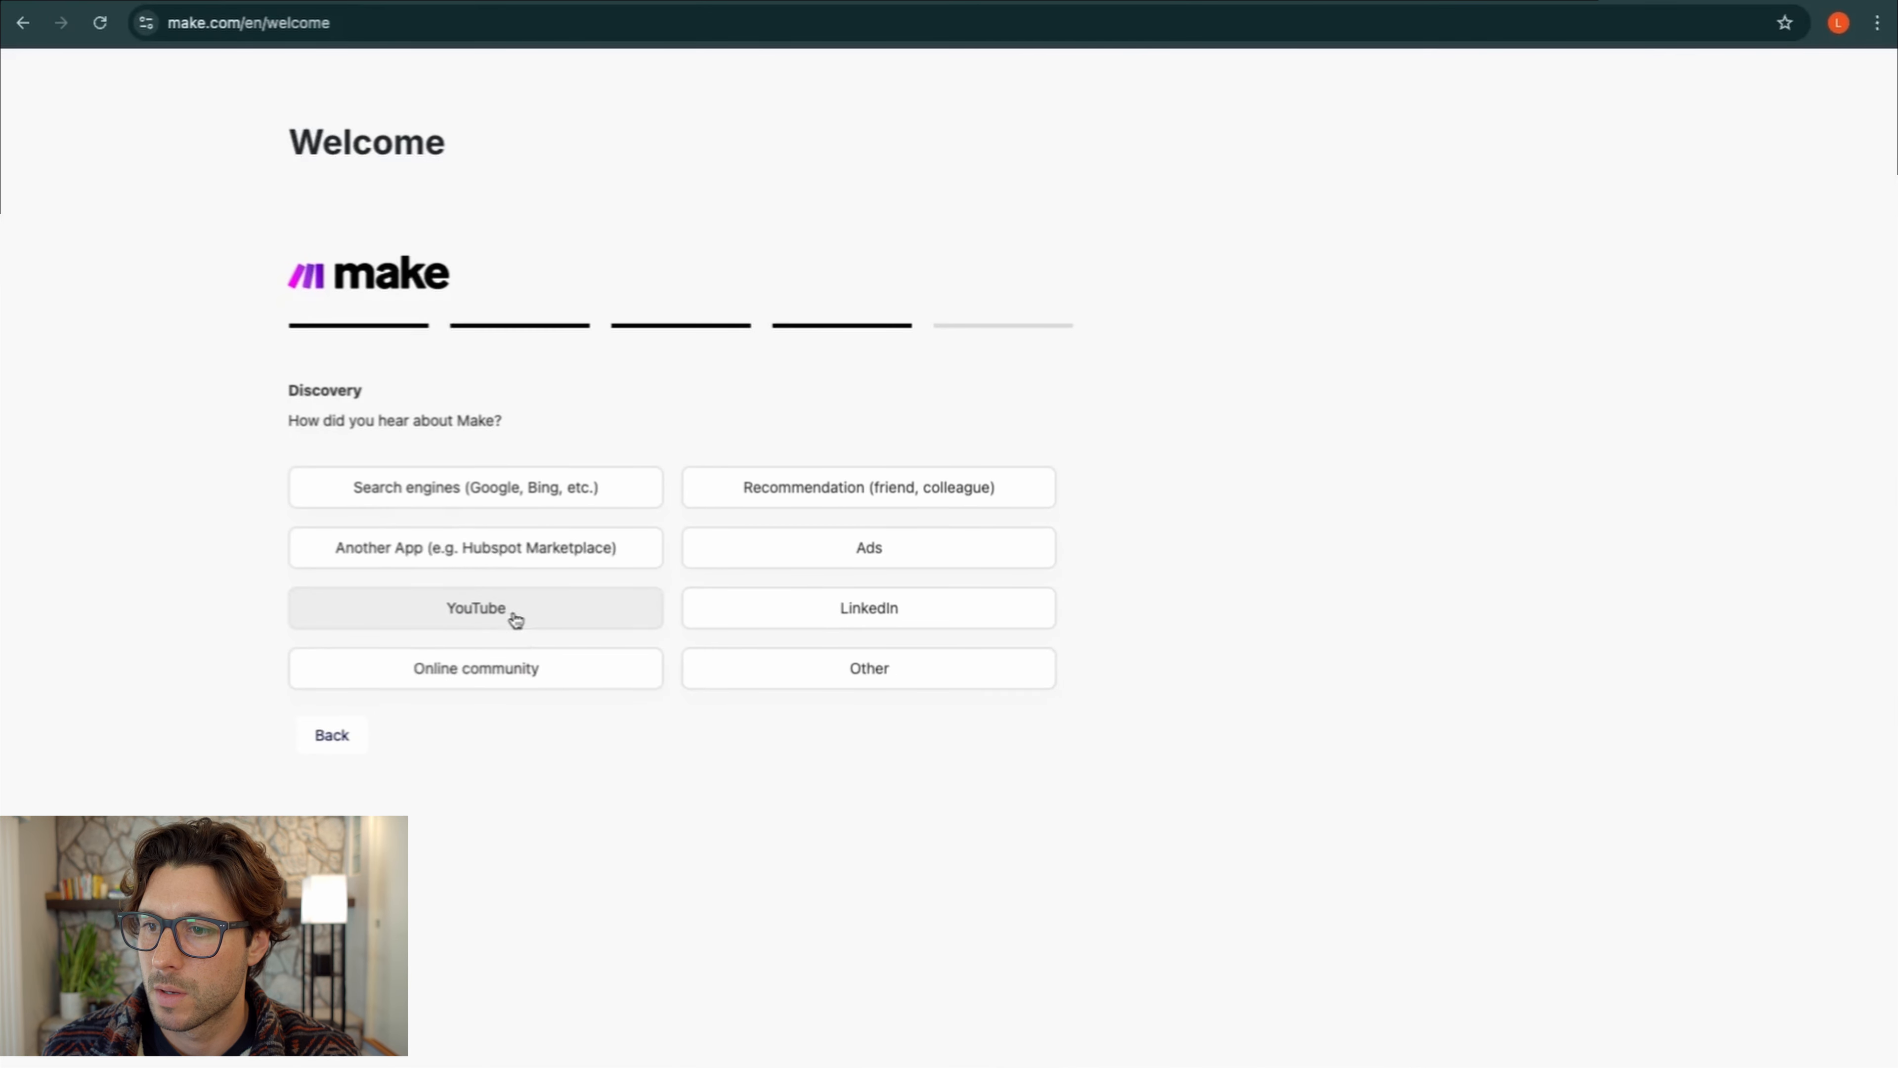
click(769, 601)
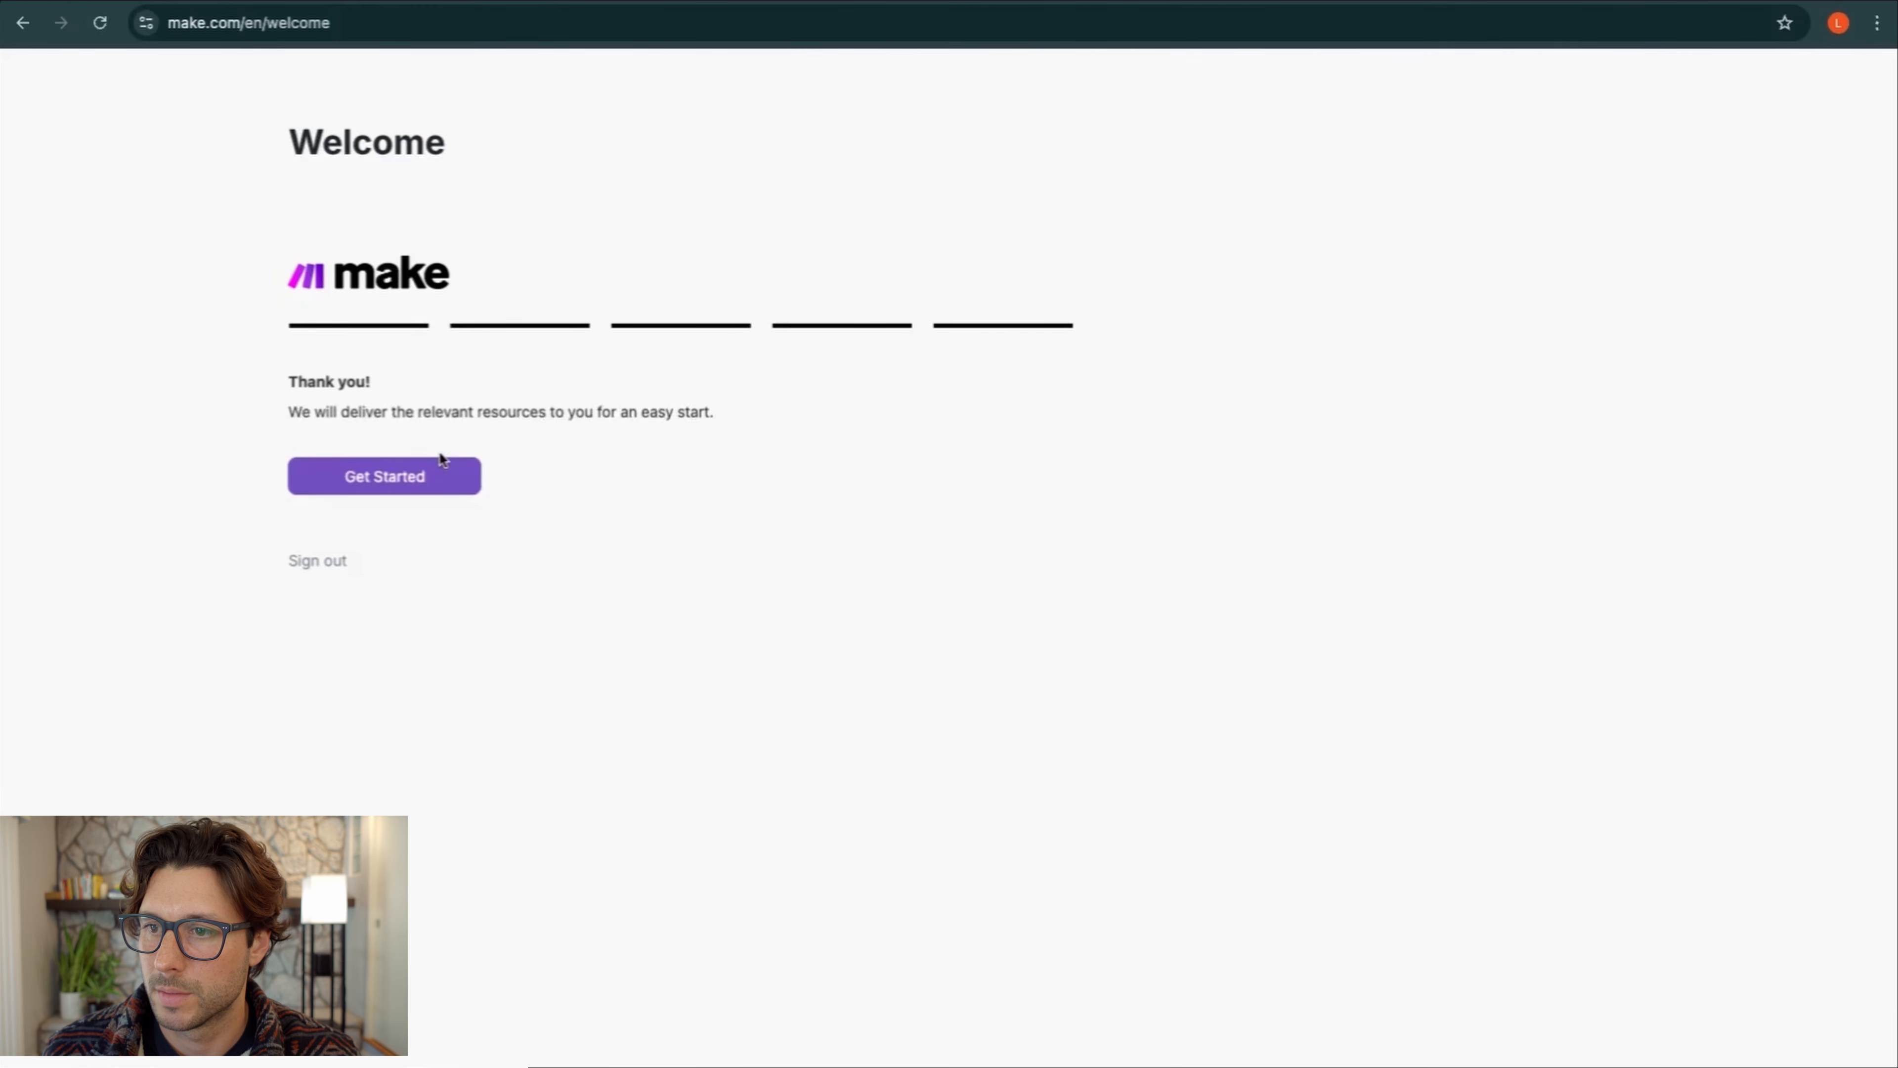
click(415, 479)
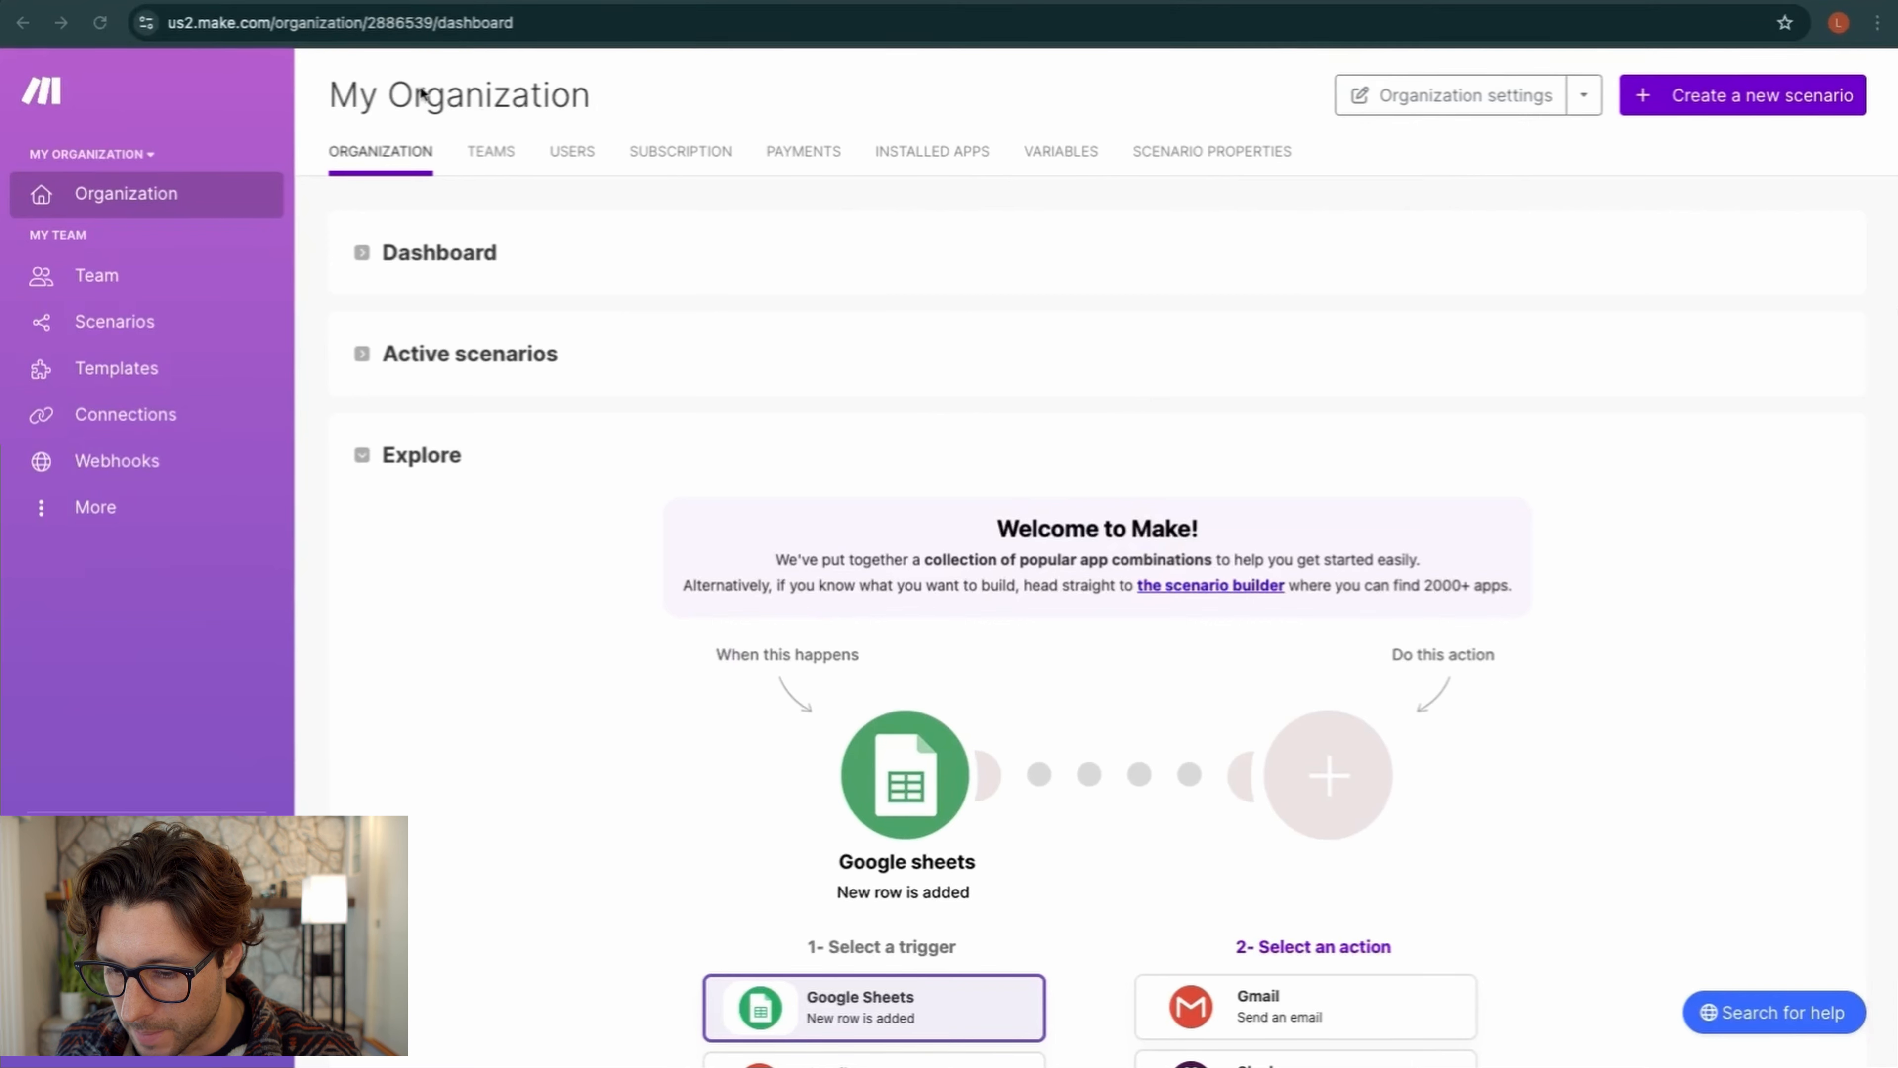
Create a new scenario from Scenarios and dismiss the welcome dialog
double_click(420, 92)
click(568, 236)
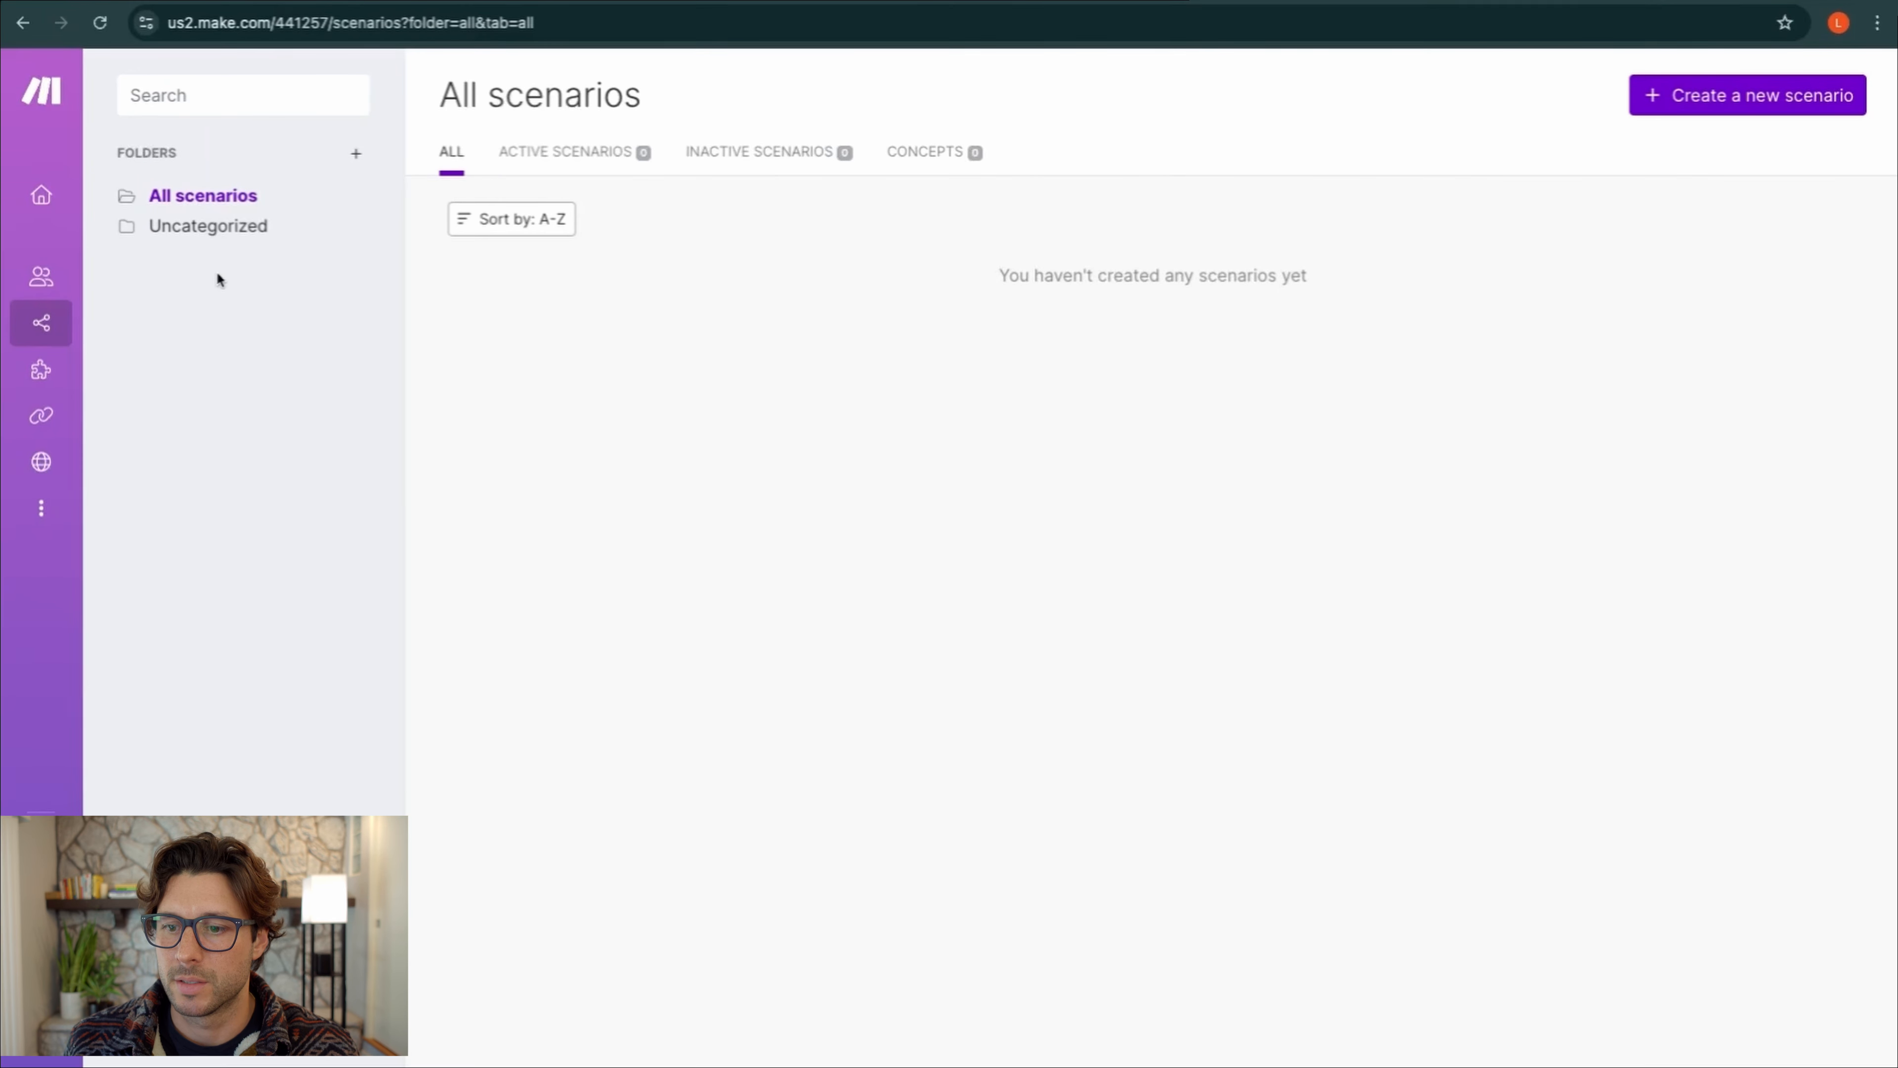
mouse_move(120, 323)
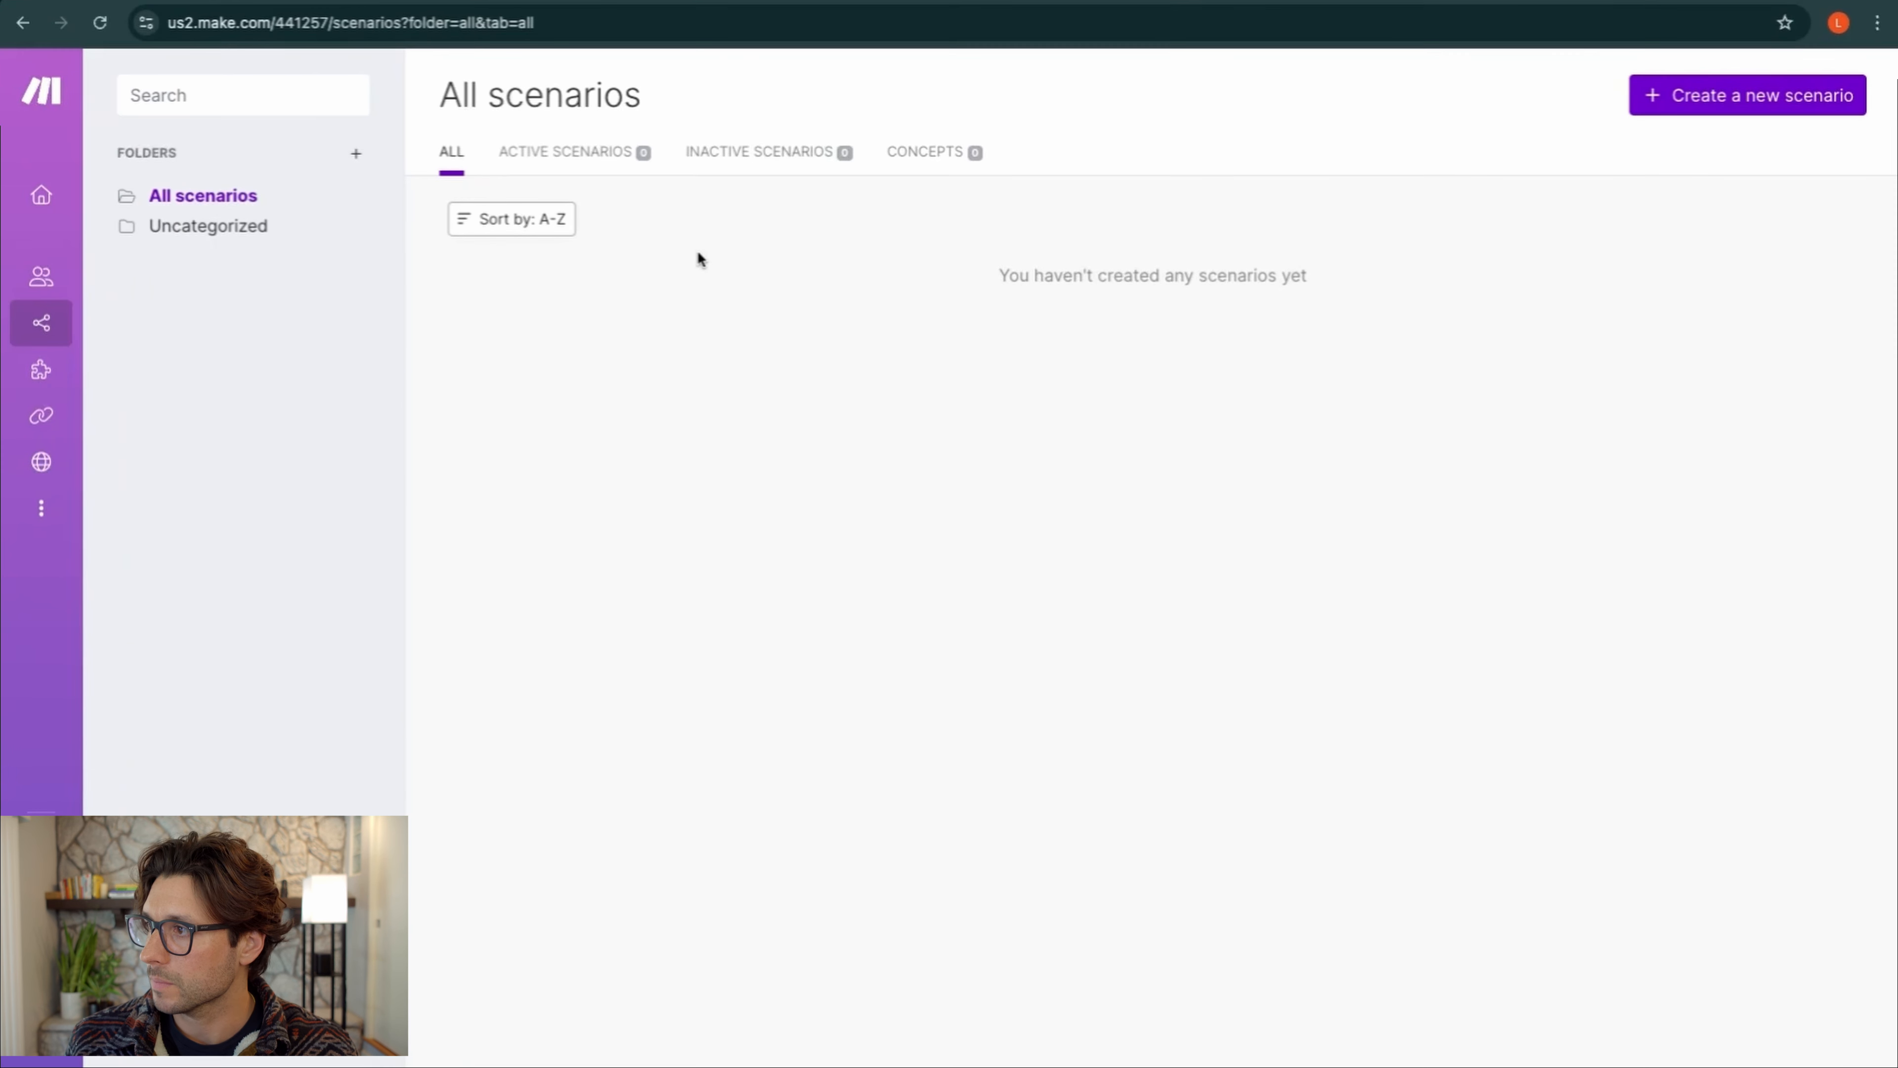
click(1716, 93)
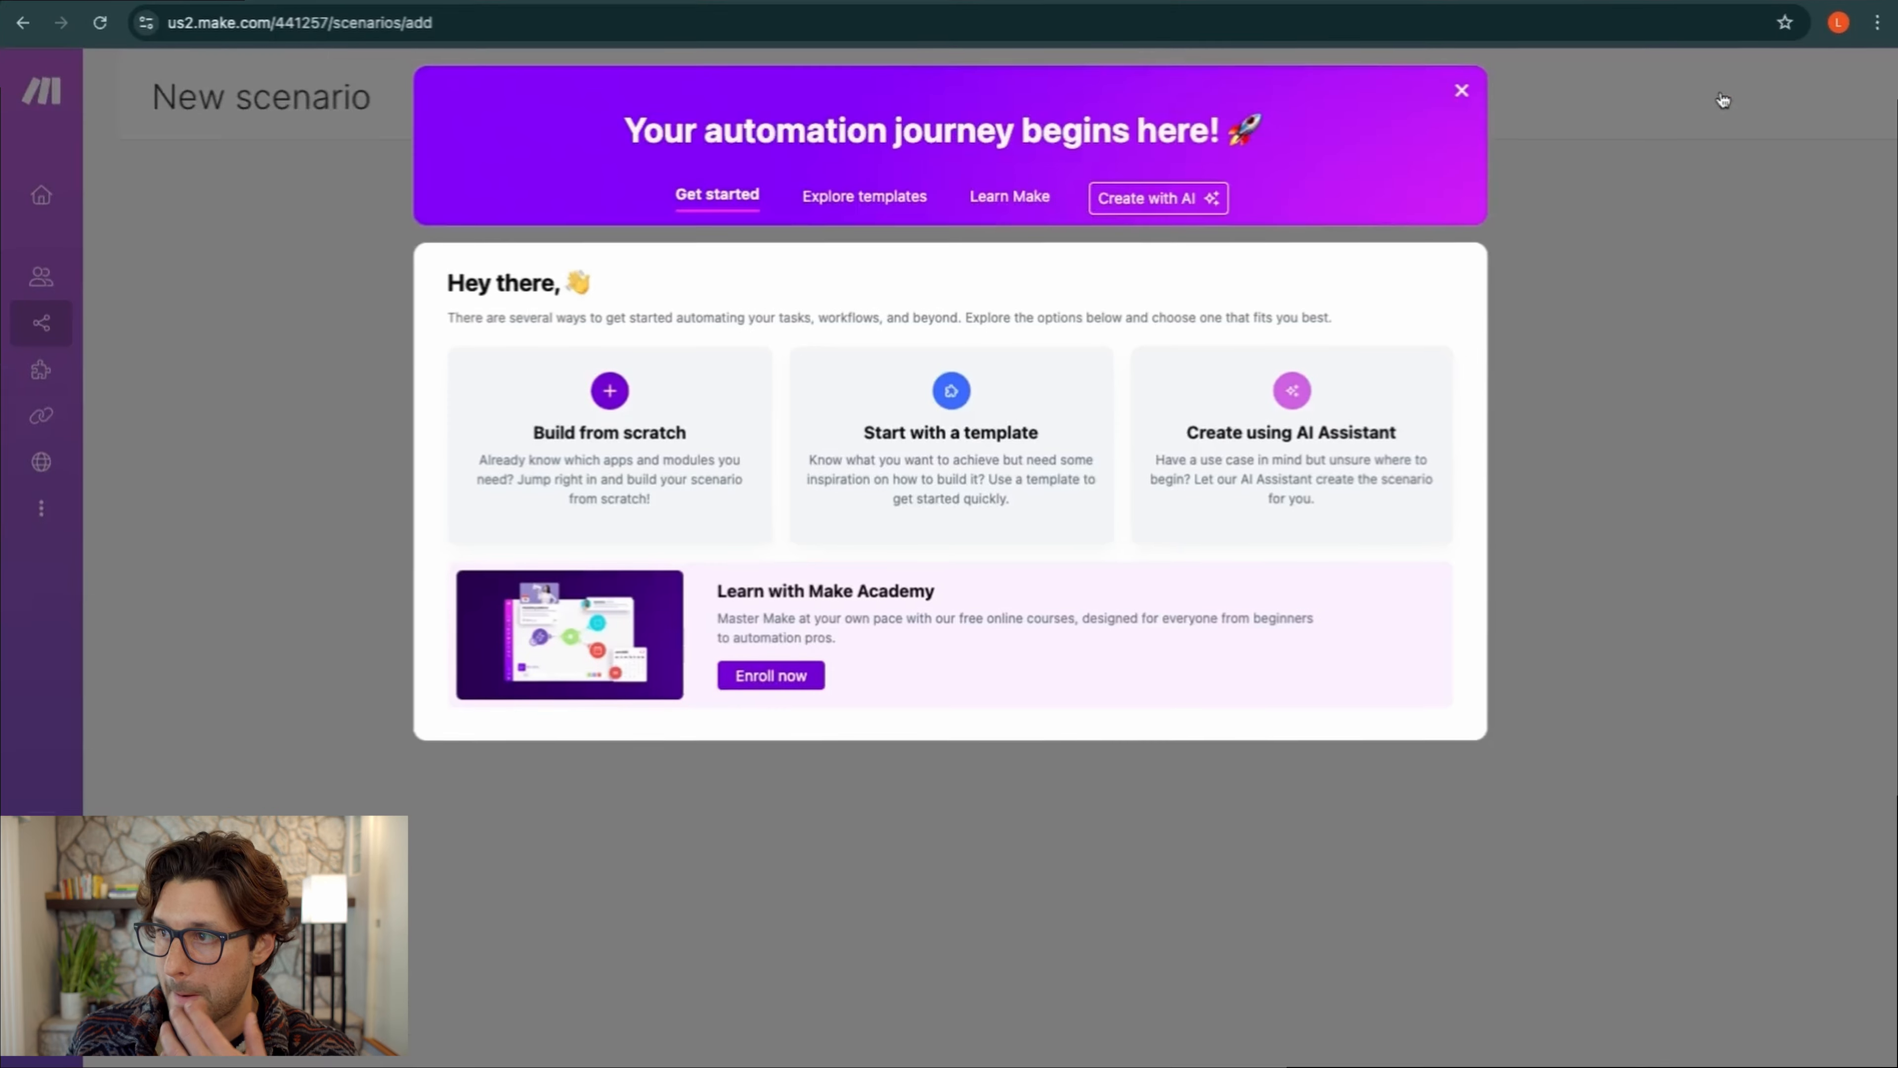
click(1462, 93)
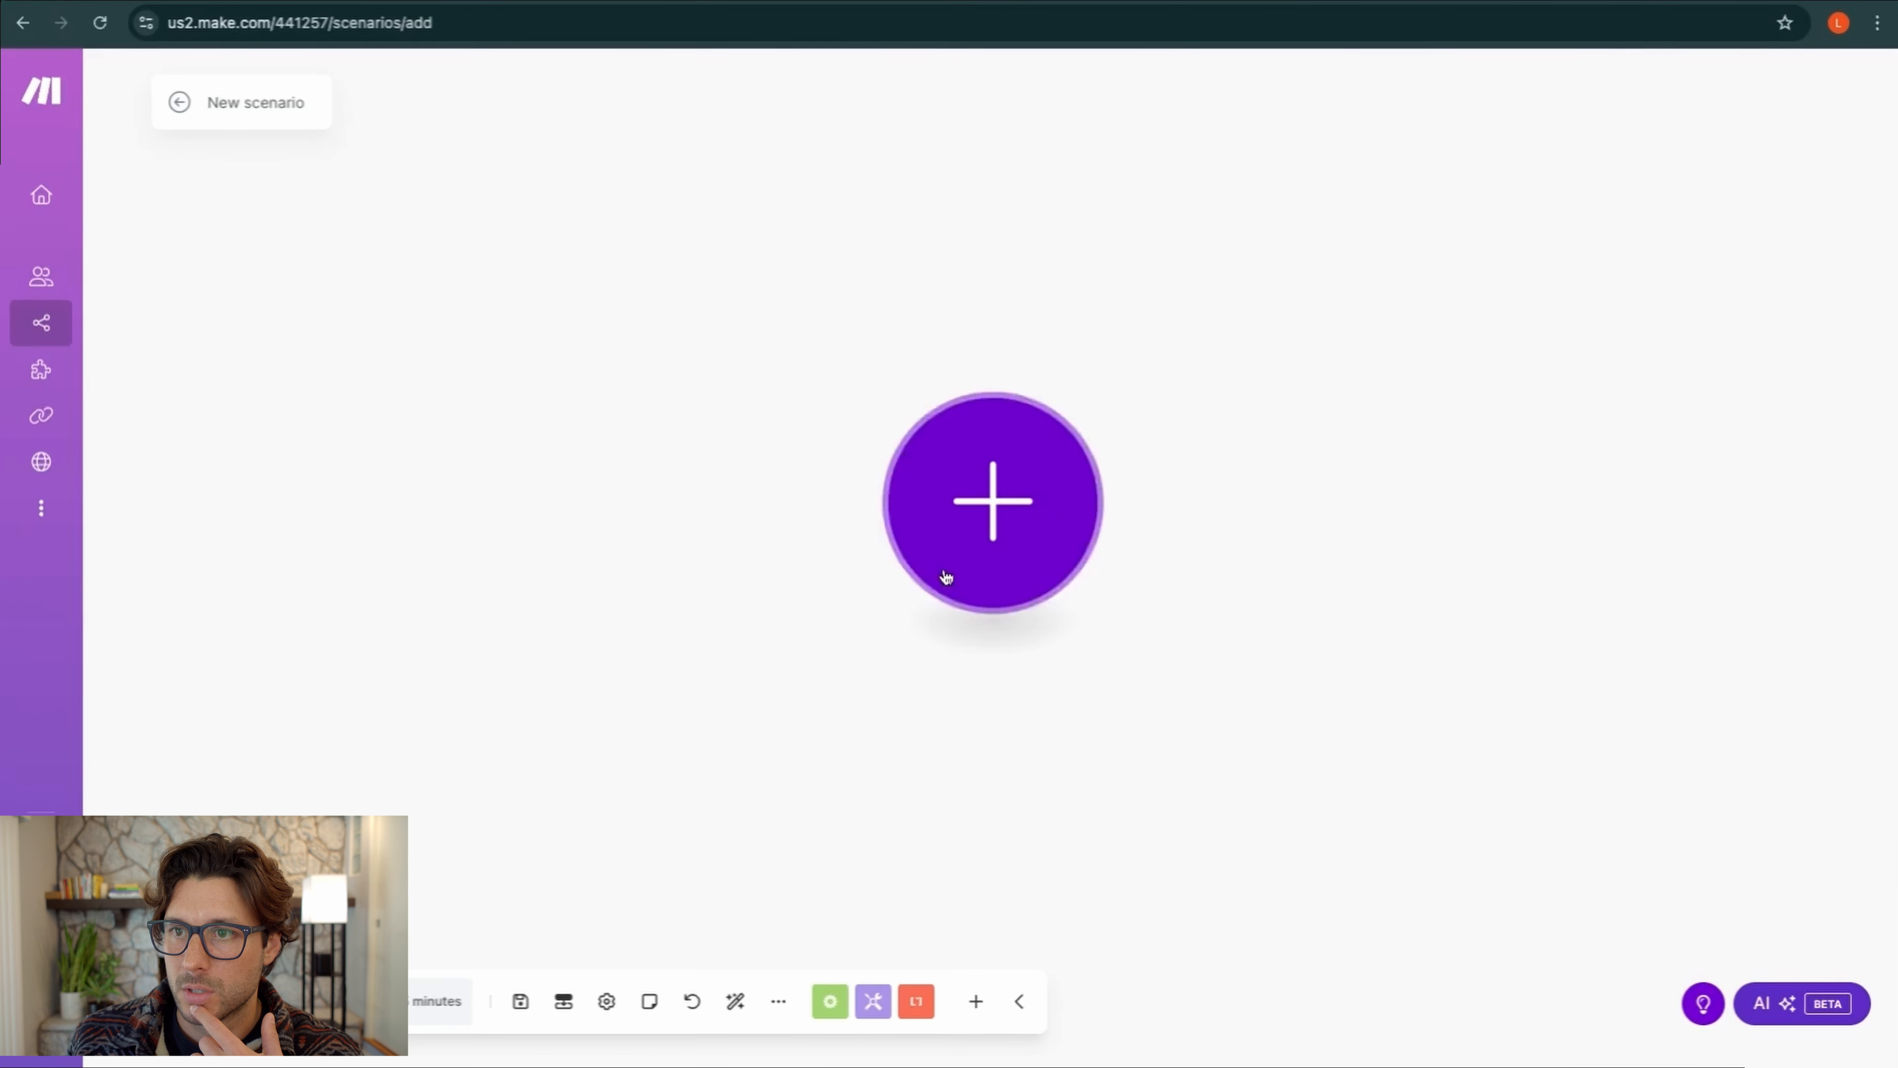
Rename the scenario to 'Make 101' and switch to the Make 101 spreadsheet
triple_click(266, 105)
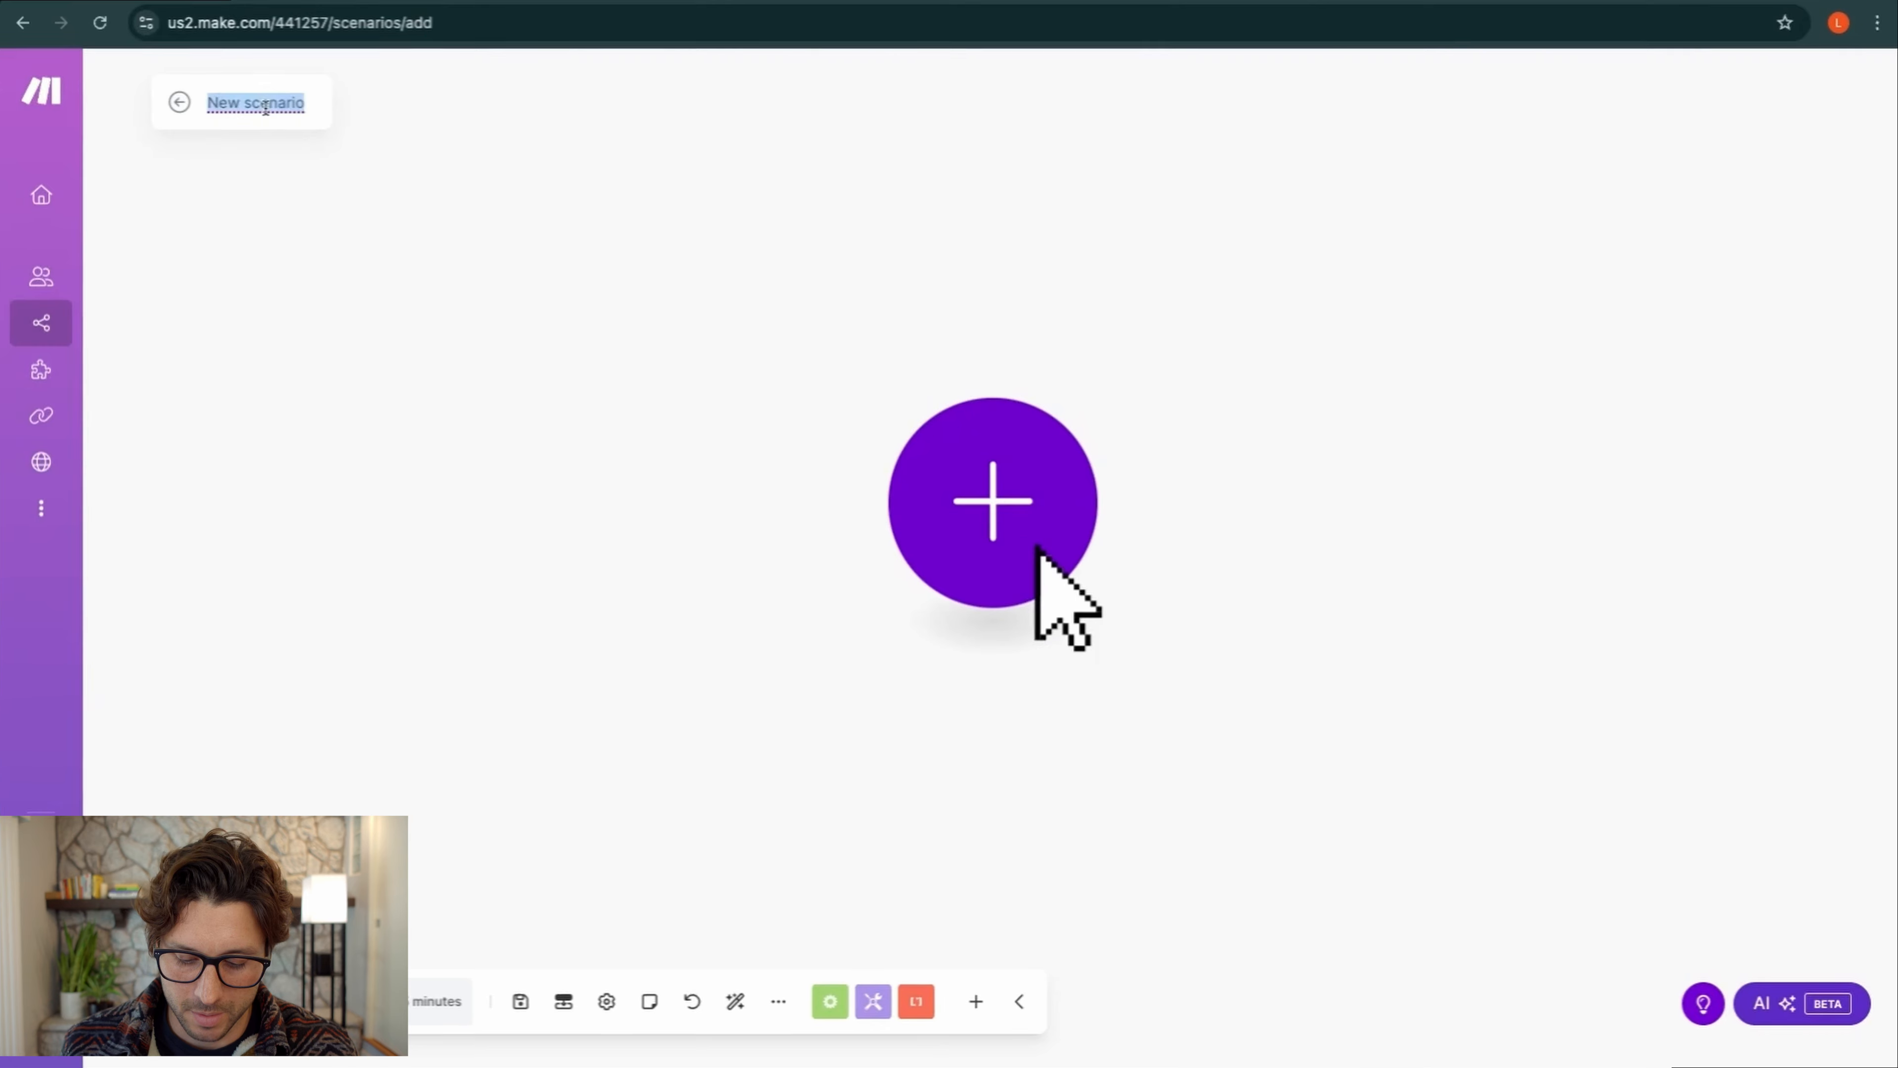
text(Make )
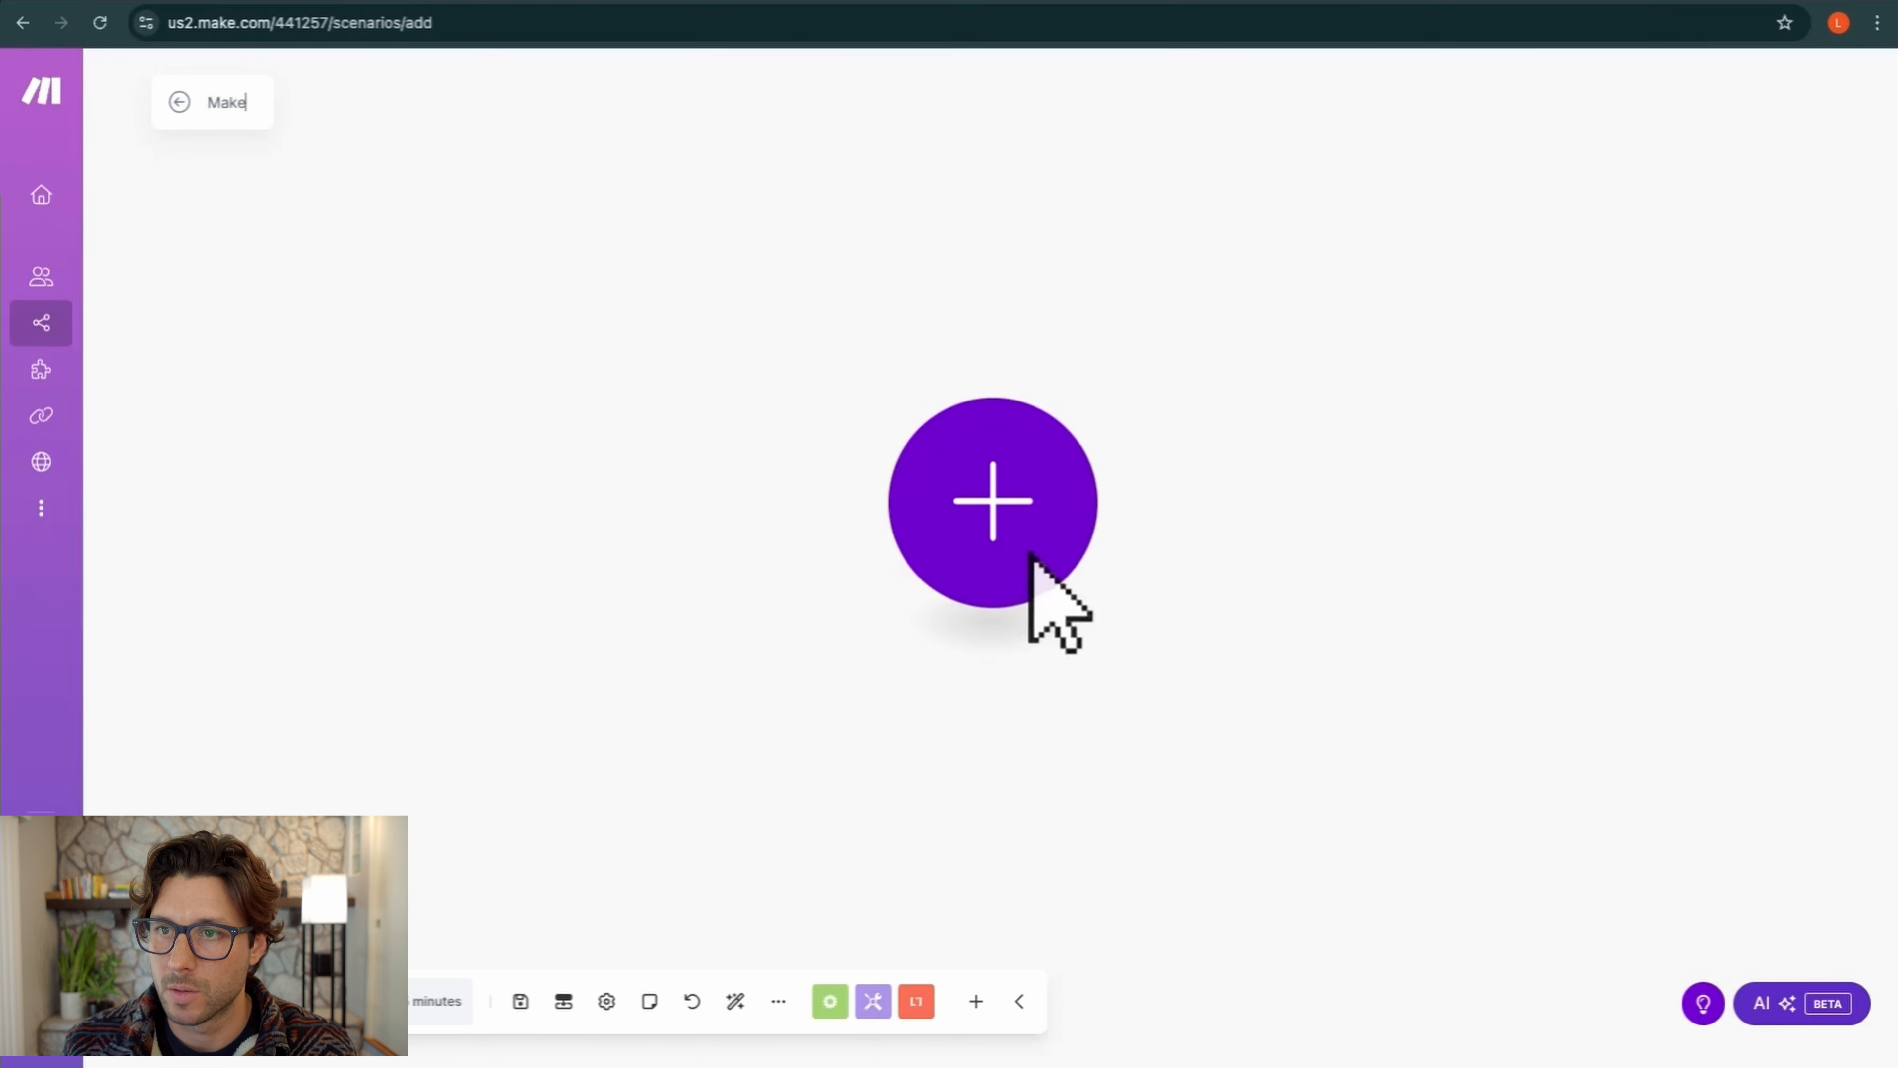
text(101)
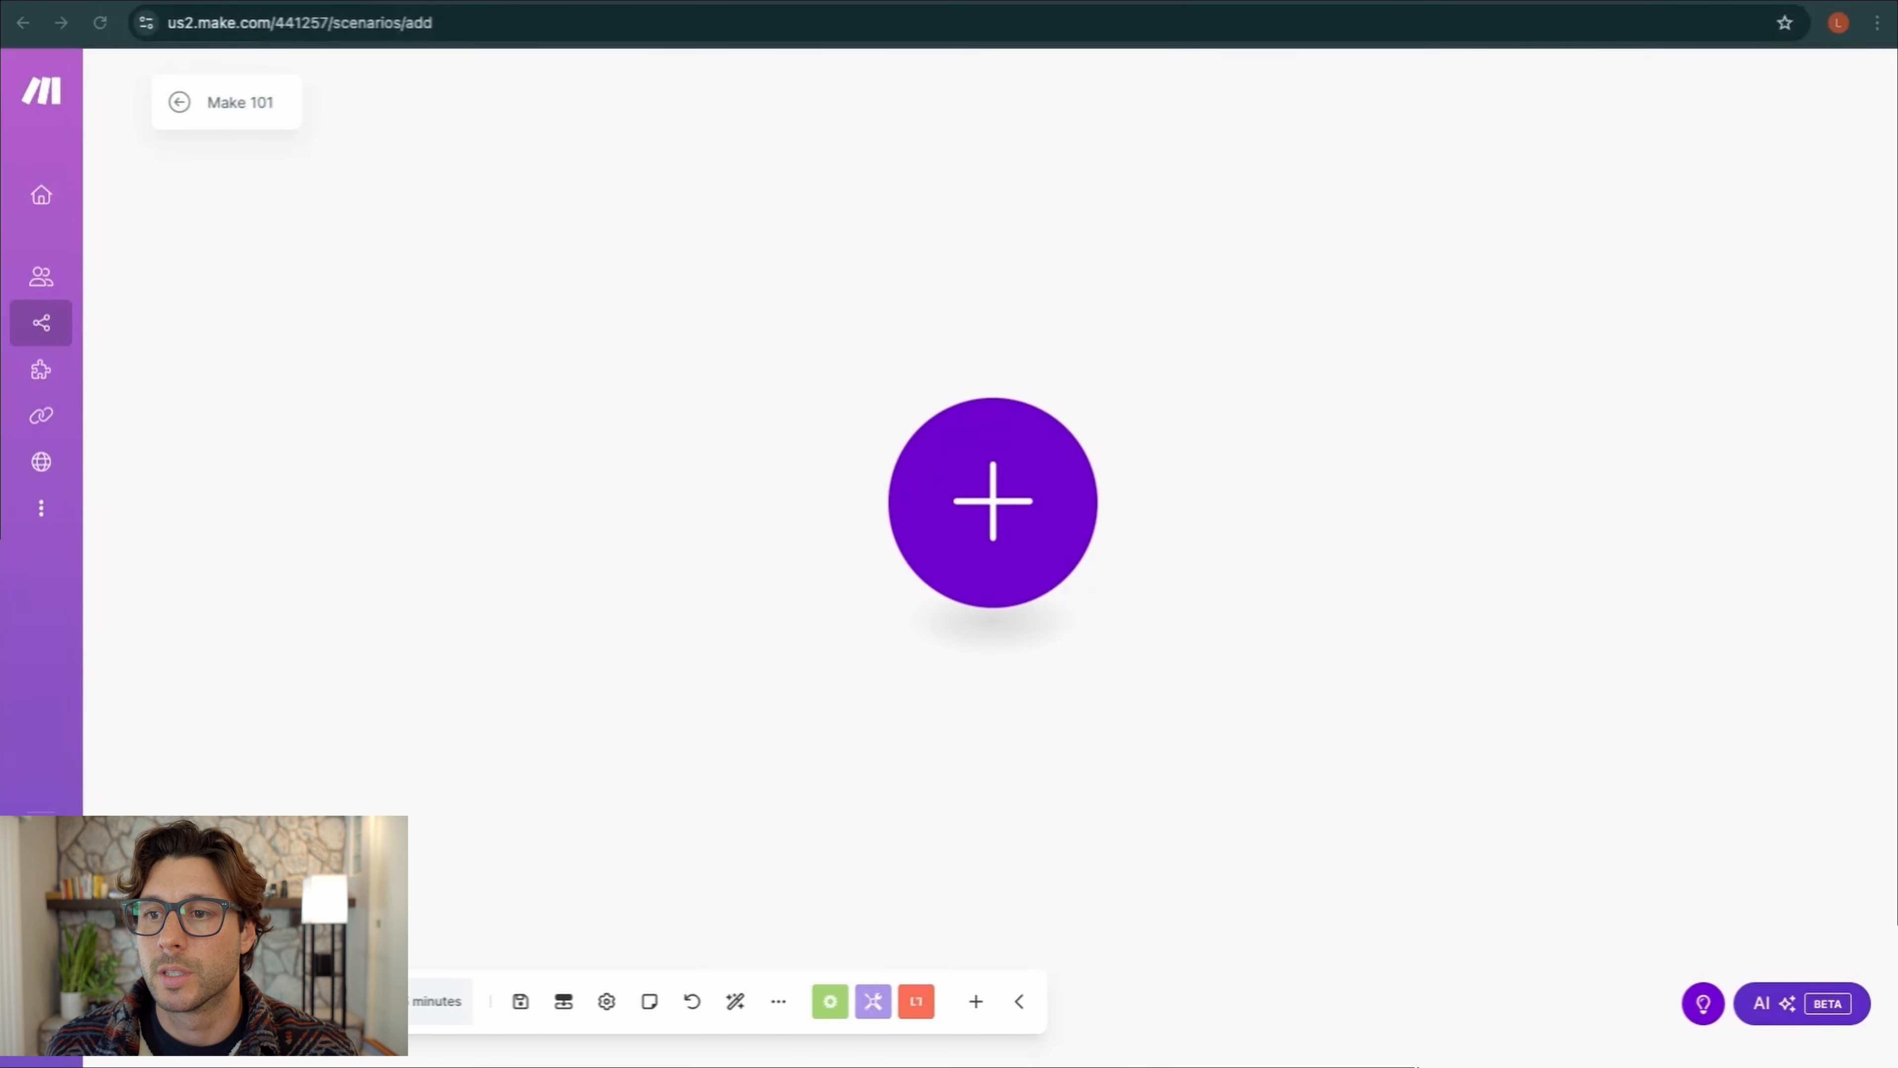
click(479, 2)
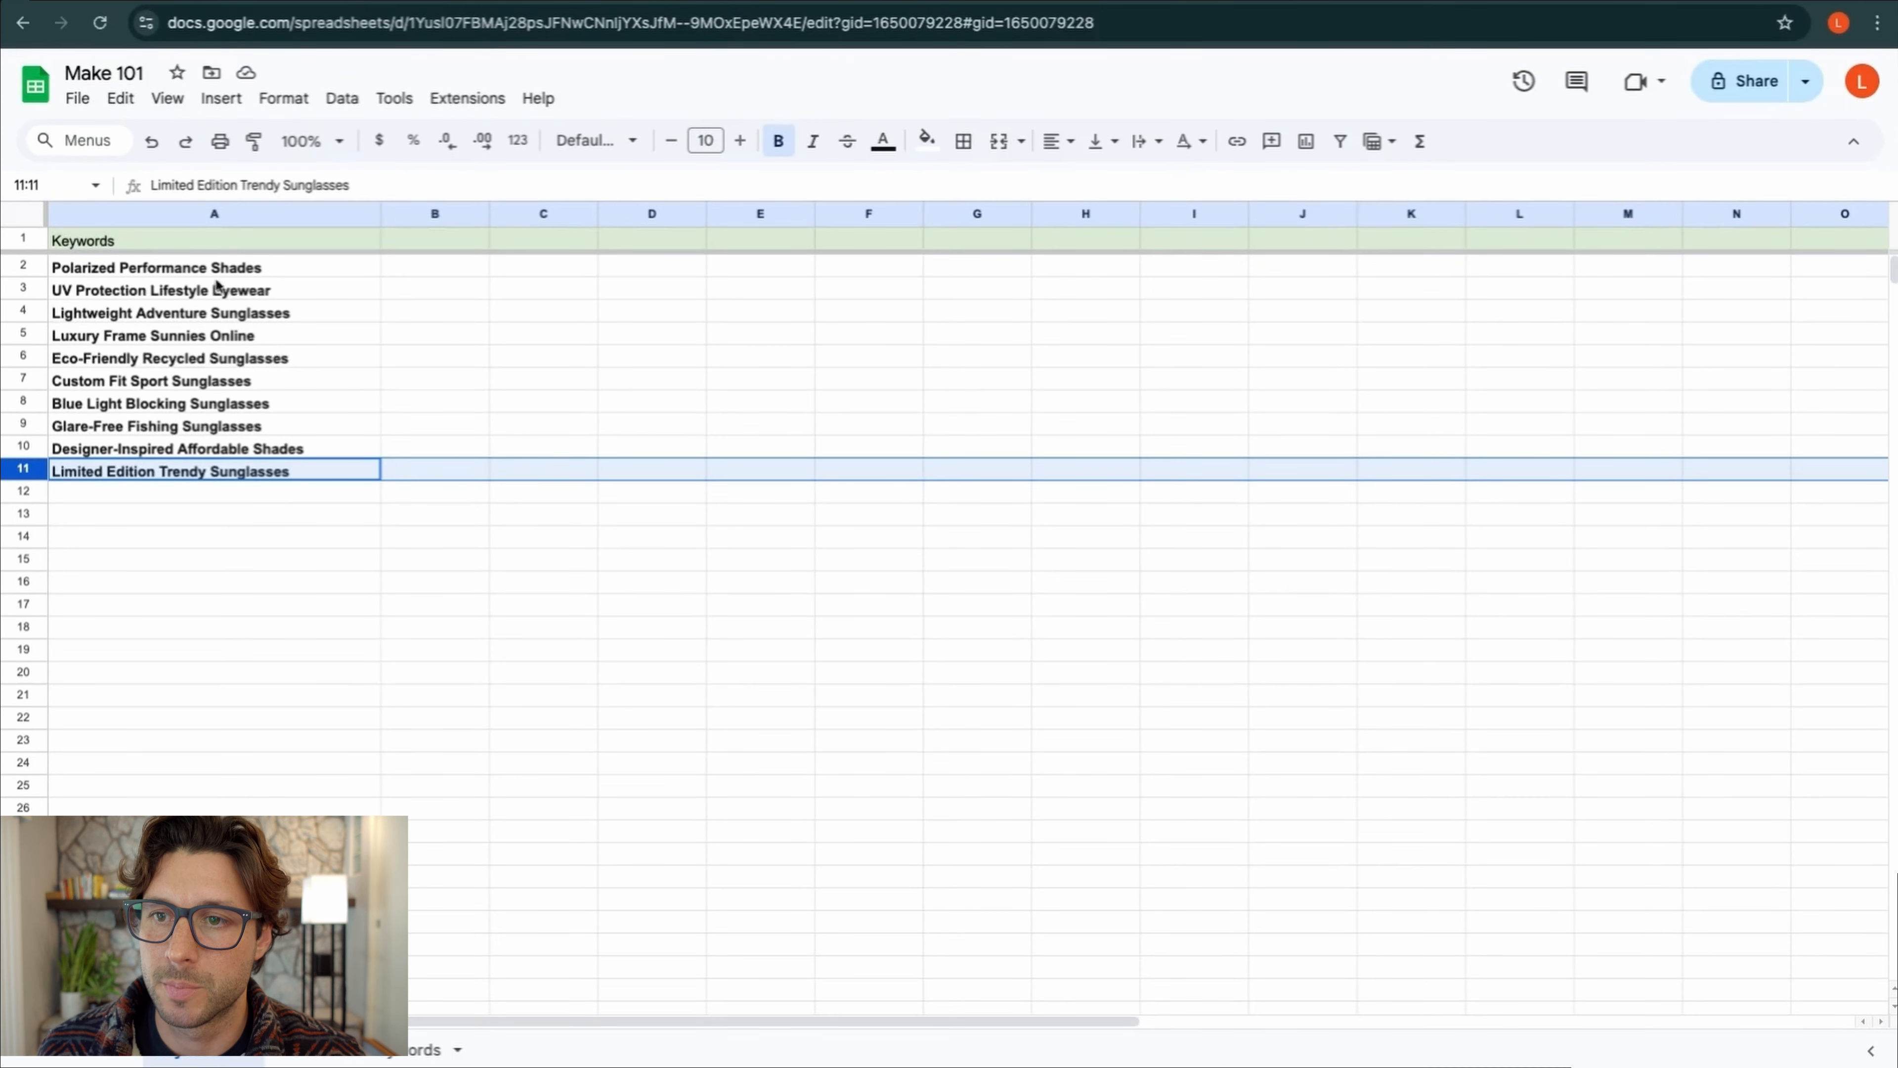
Review the keyword list and the Keyword, Blog Post Title, Instagram Caption headers, then open Make's app list
click(204, 271)
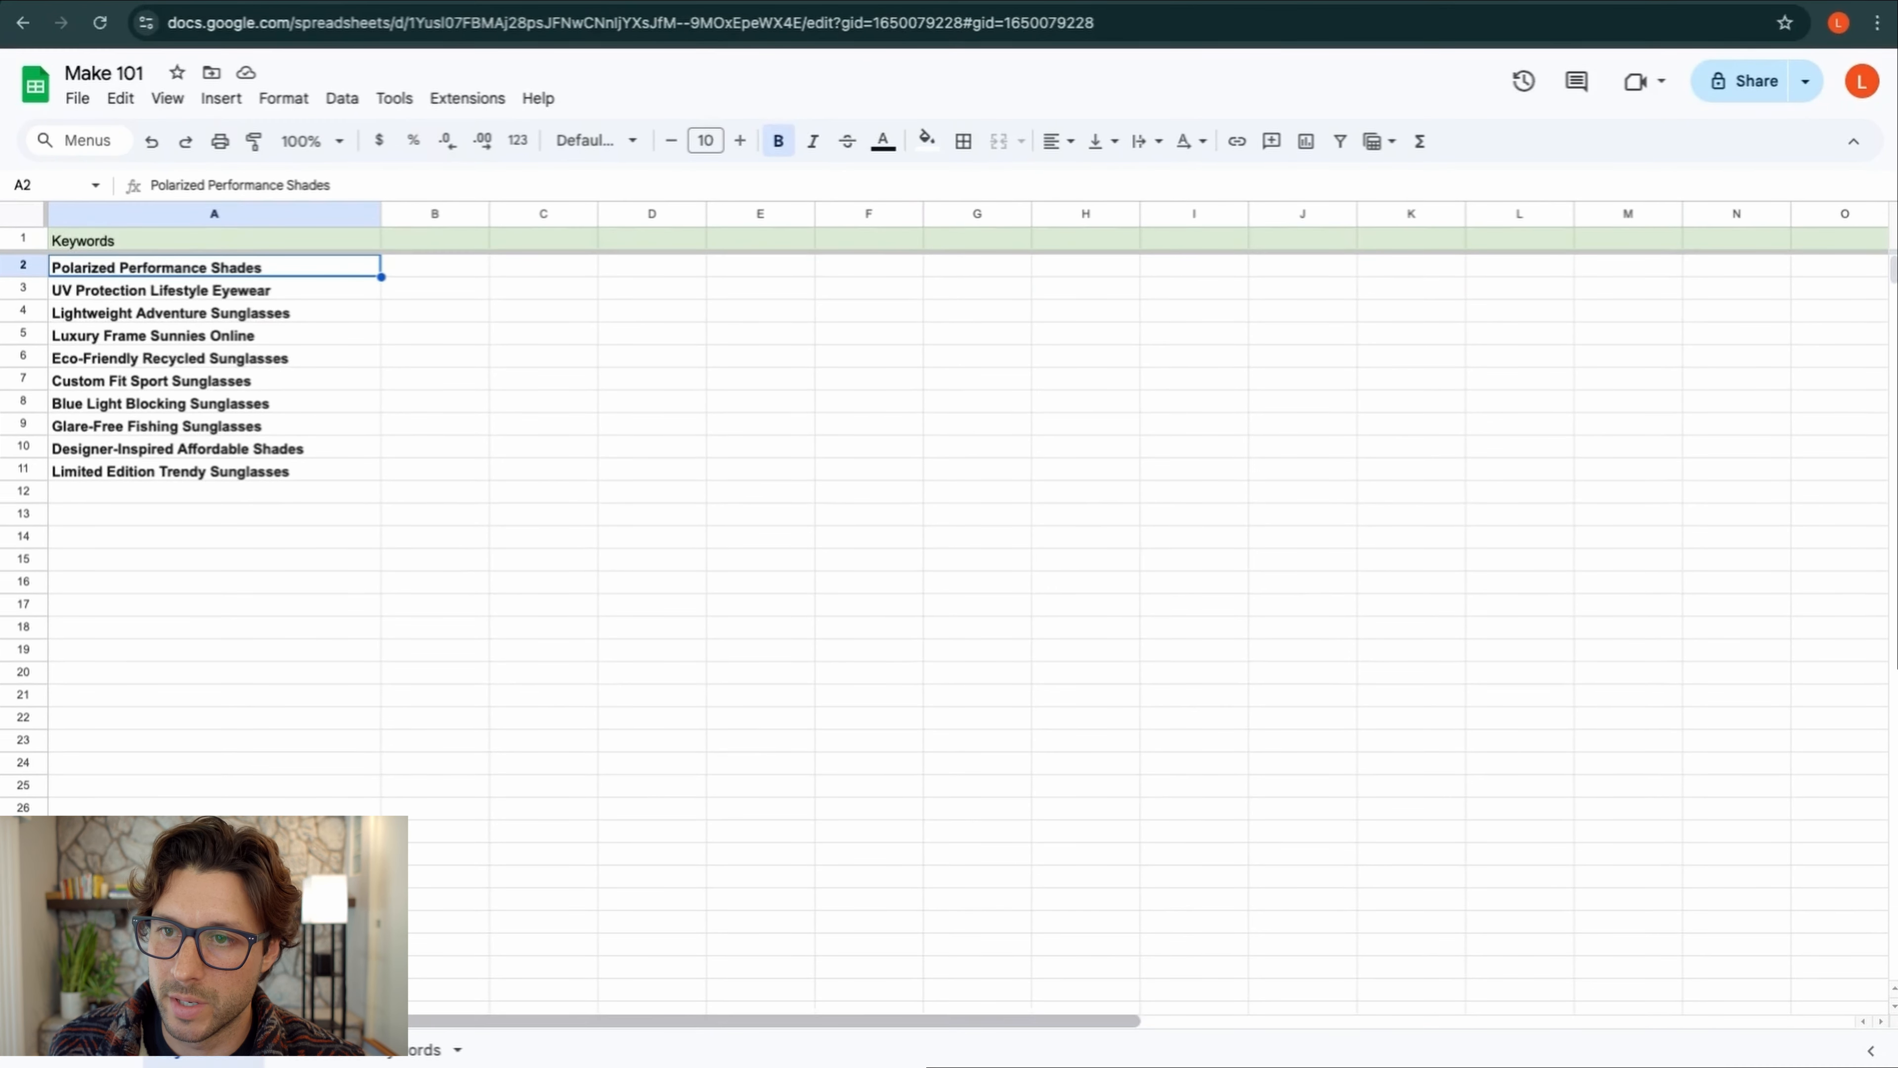
click(359, 1050)
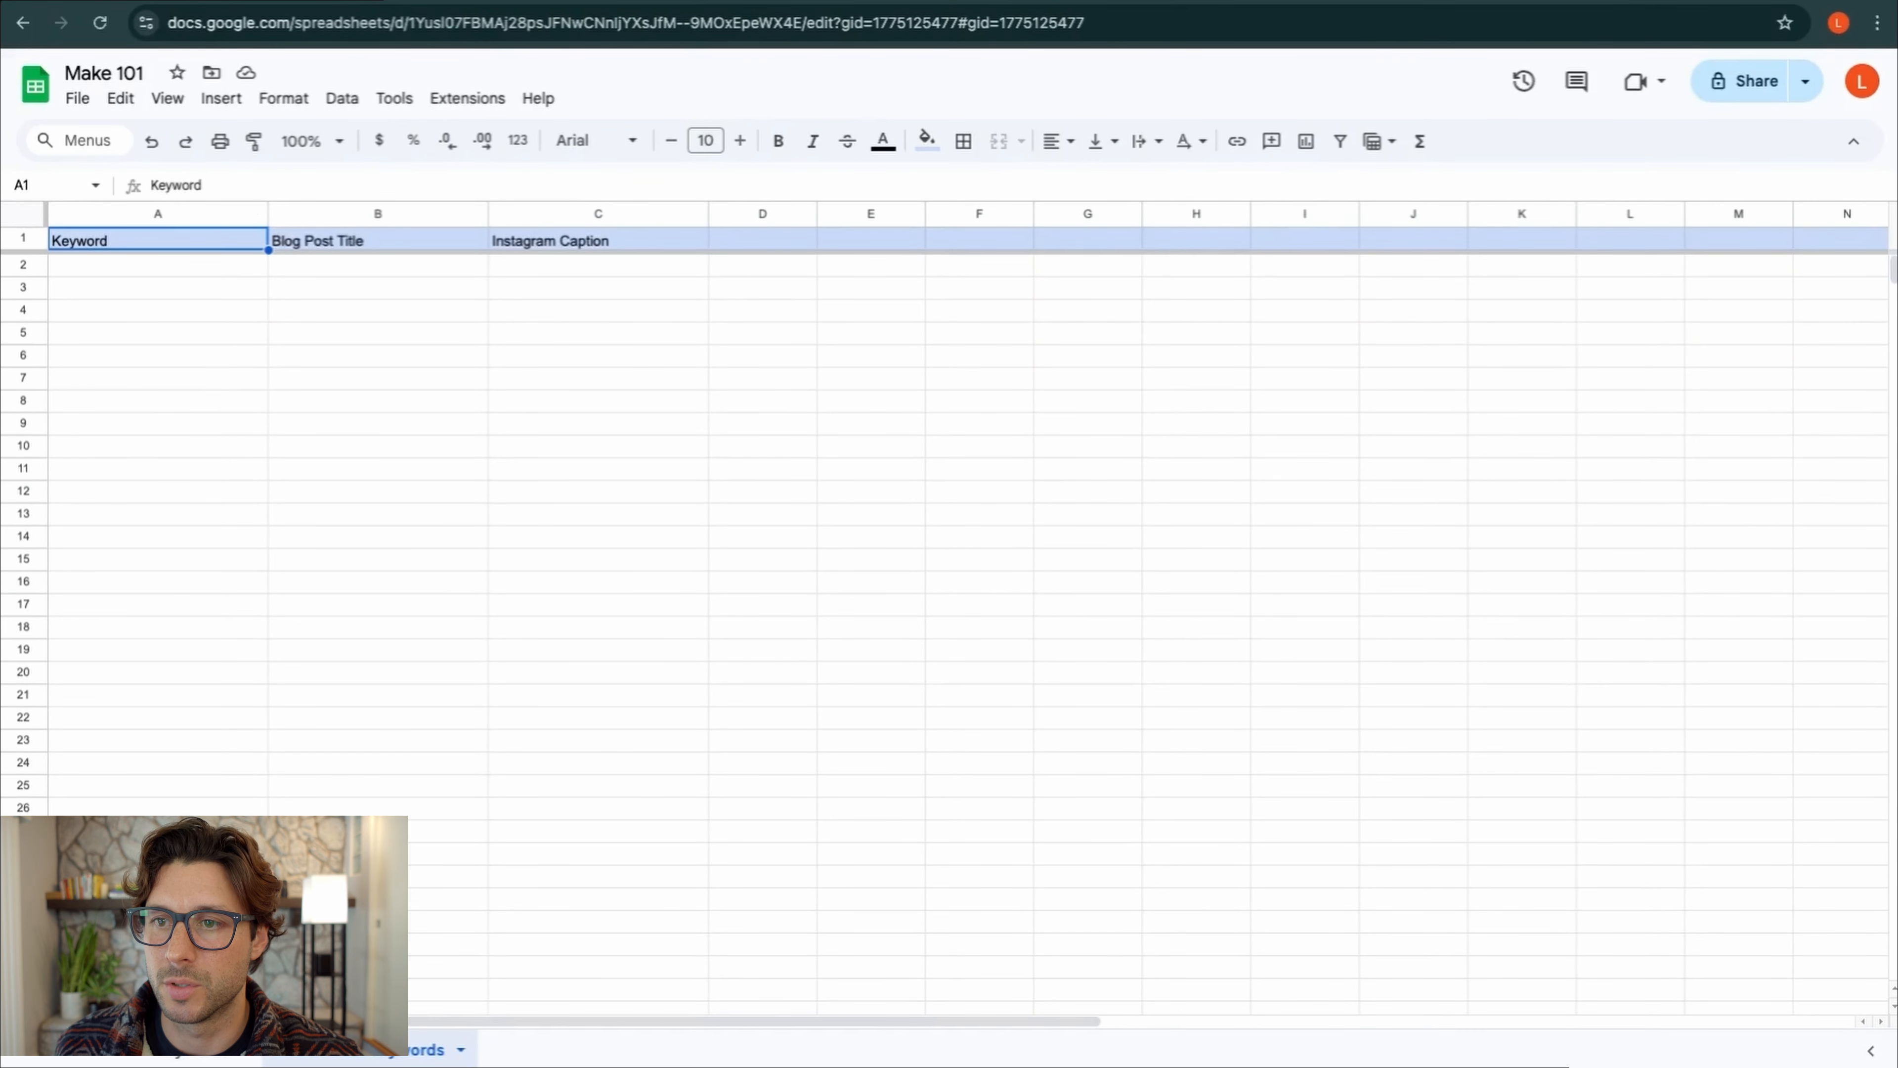
click(197, 1058)
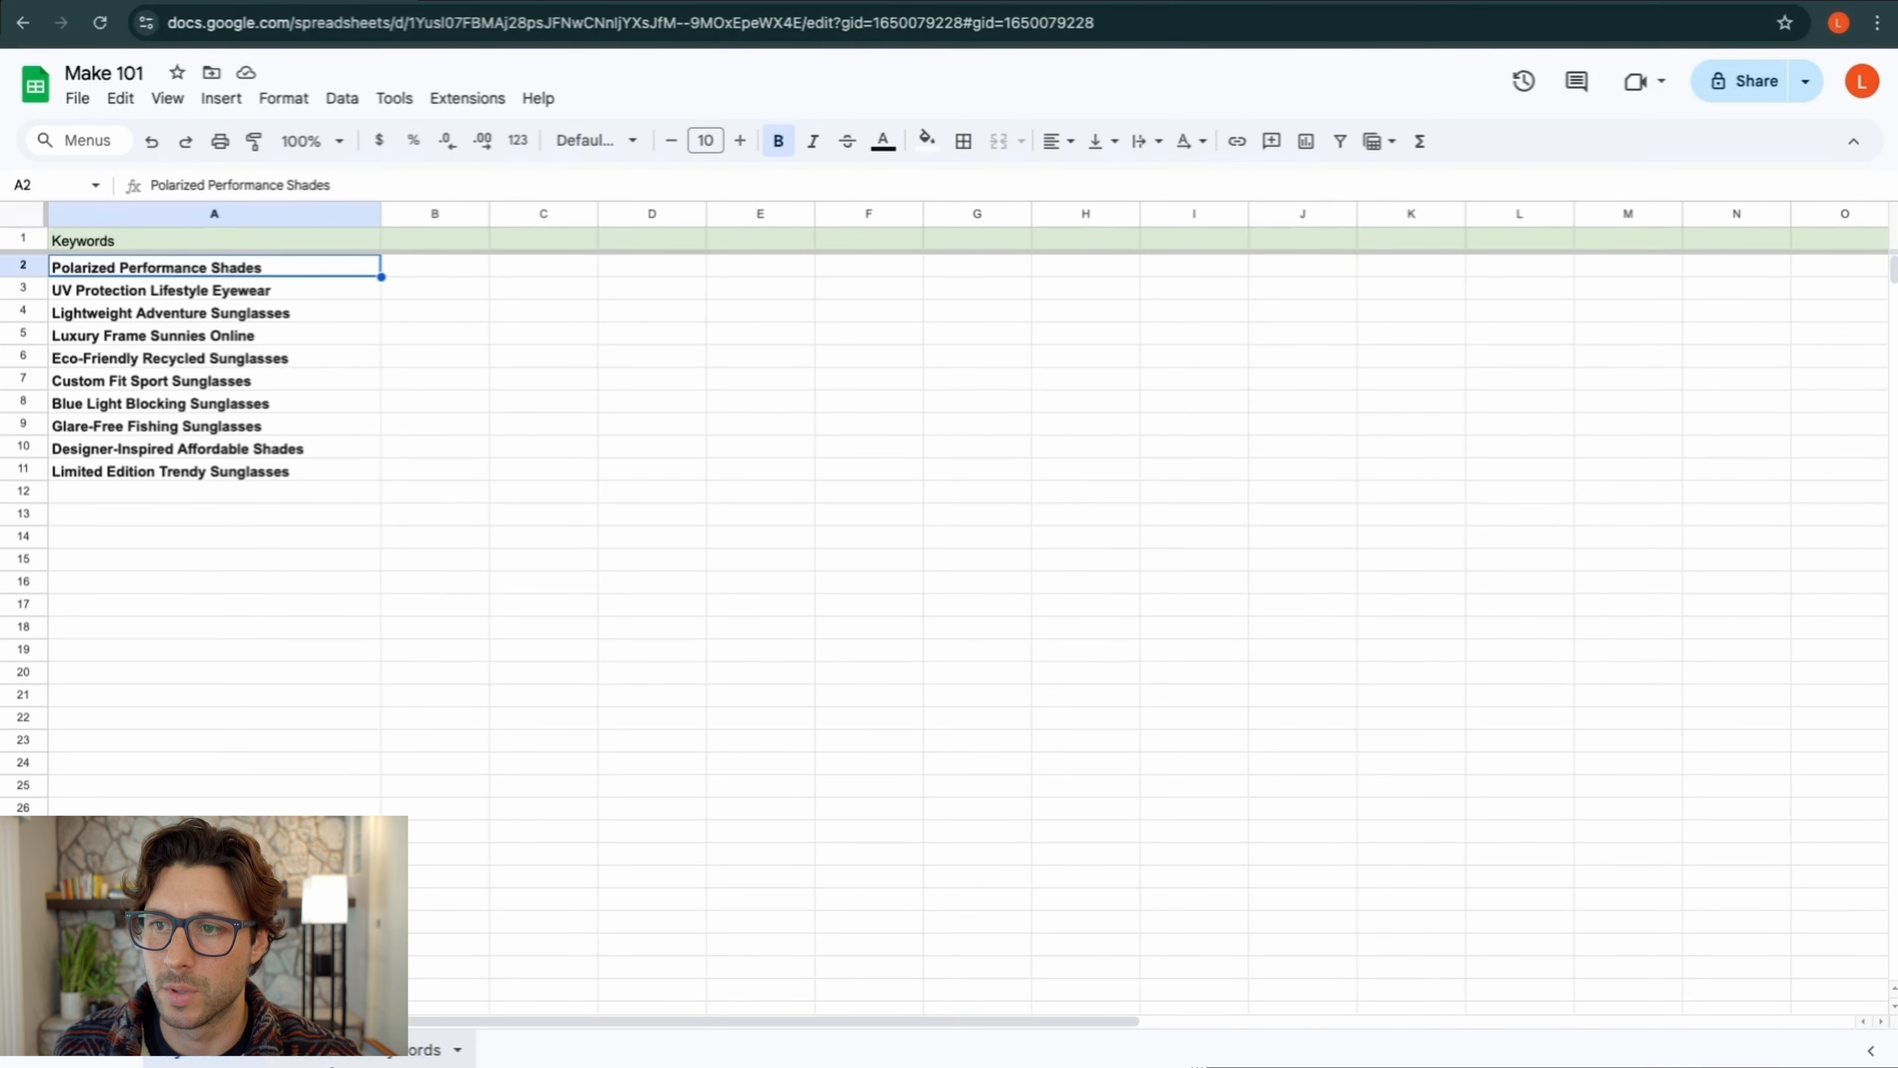
click(344, 1059)
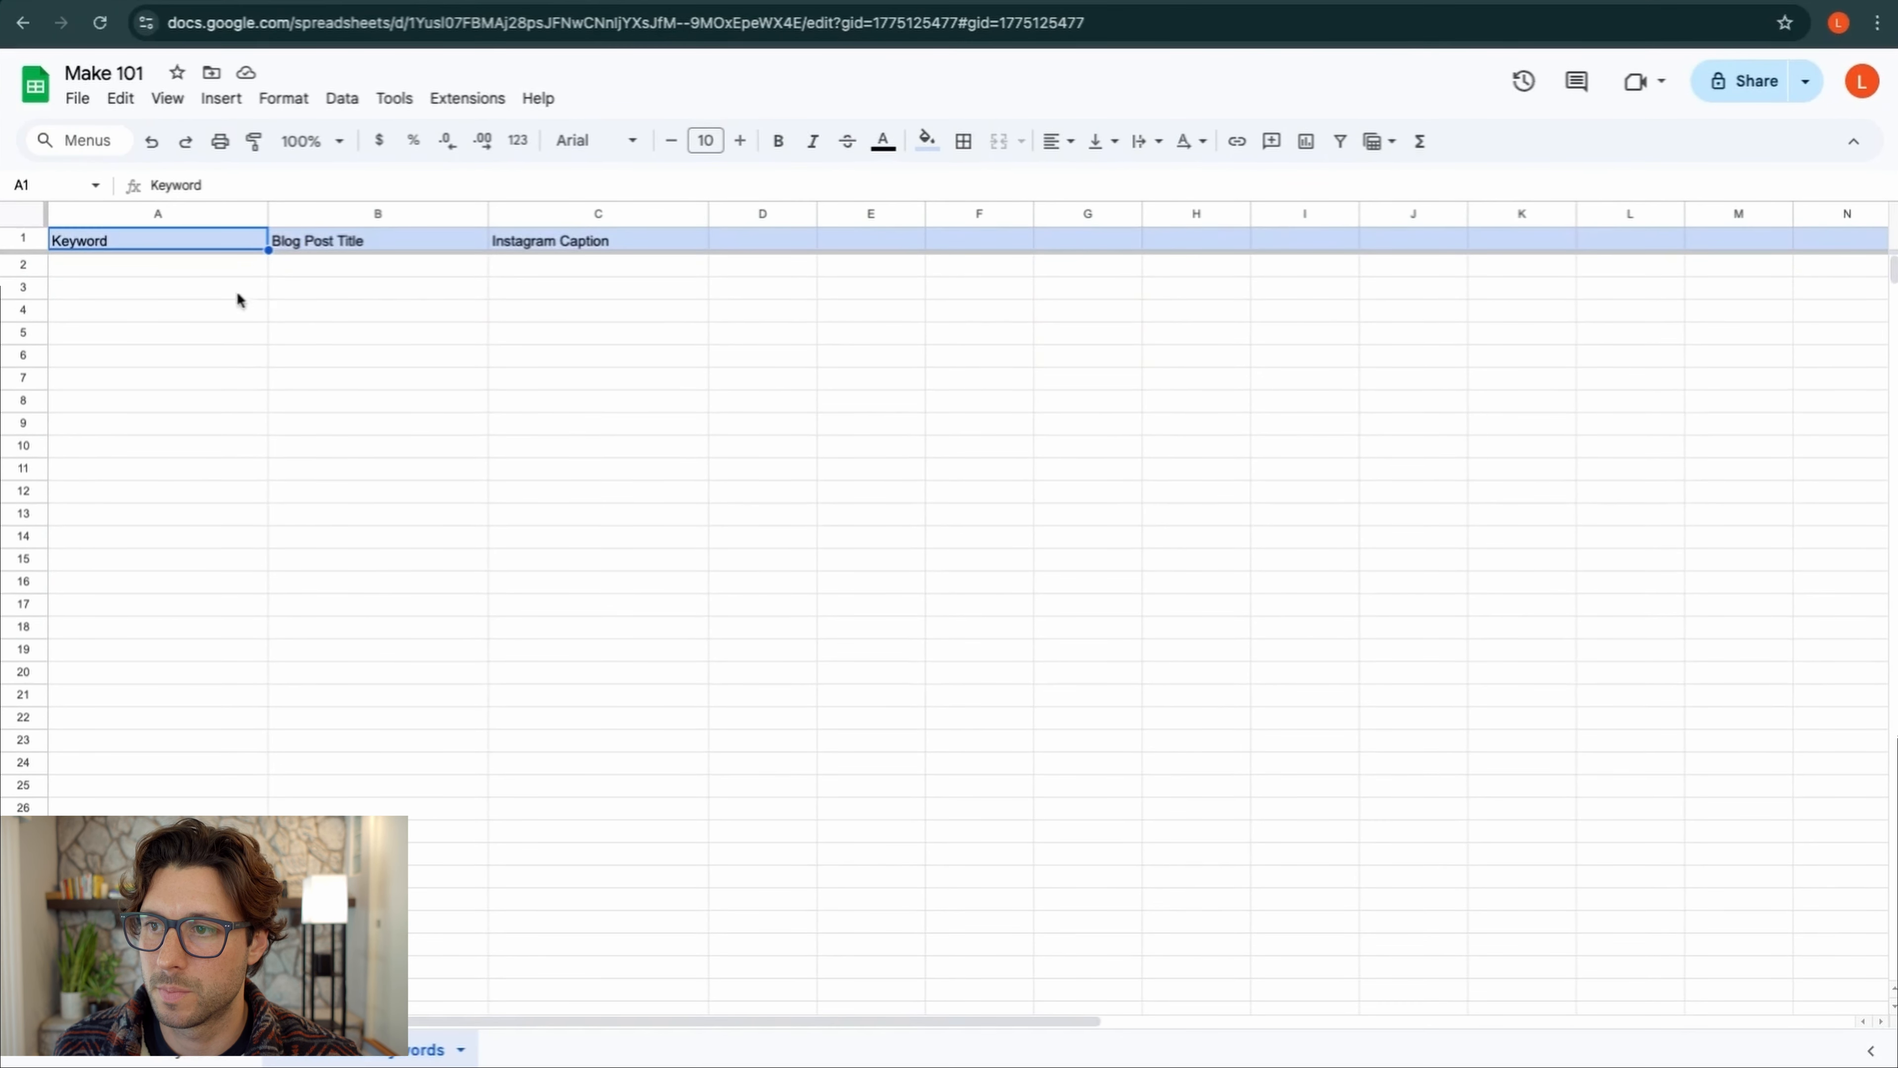
click(212, 269)
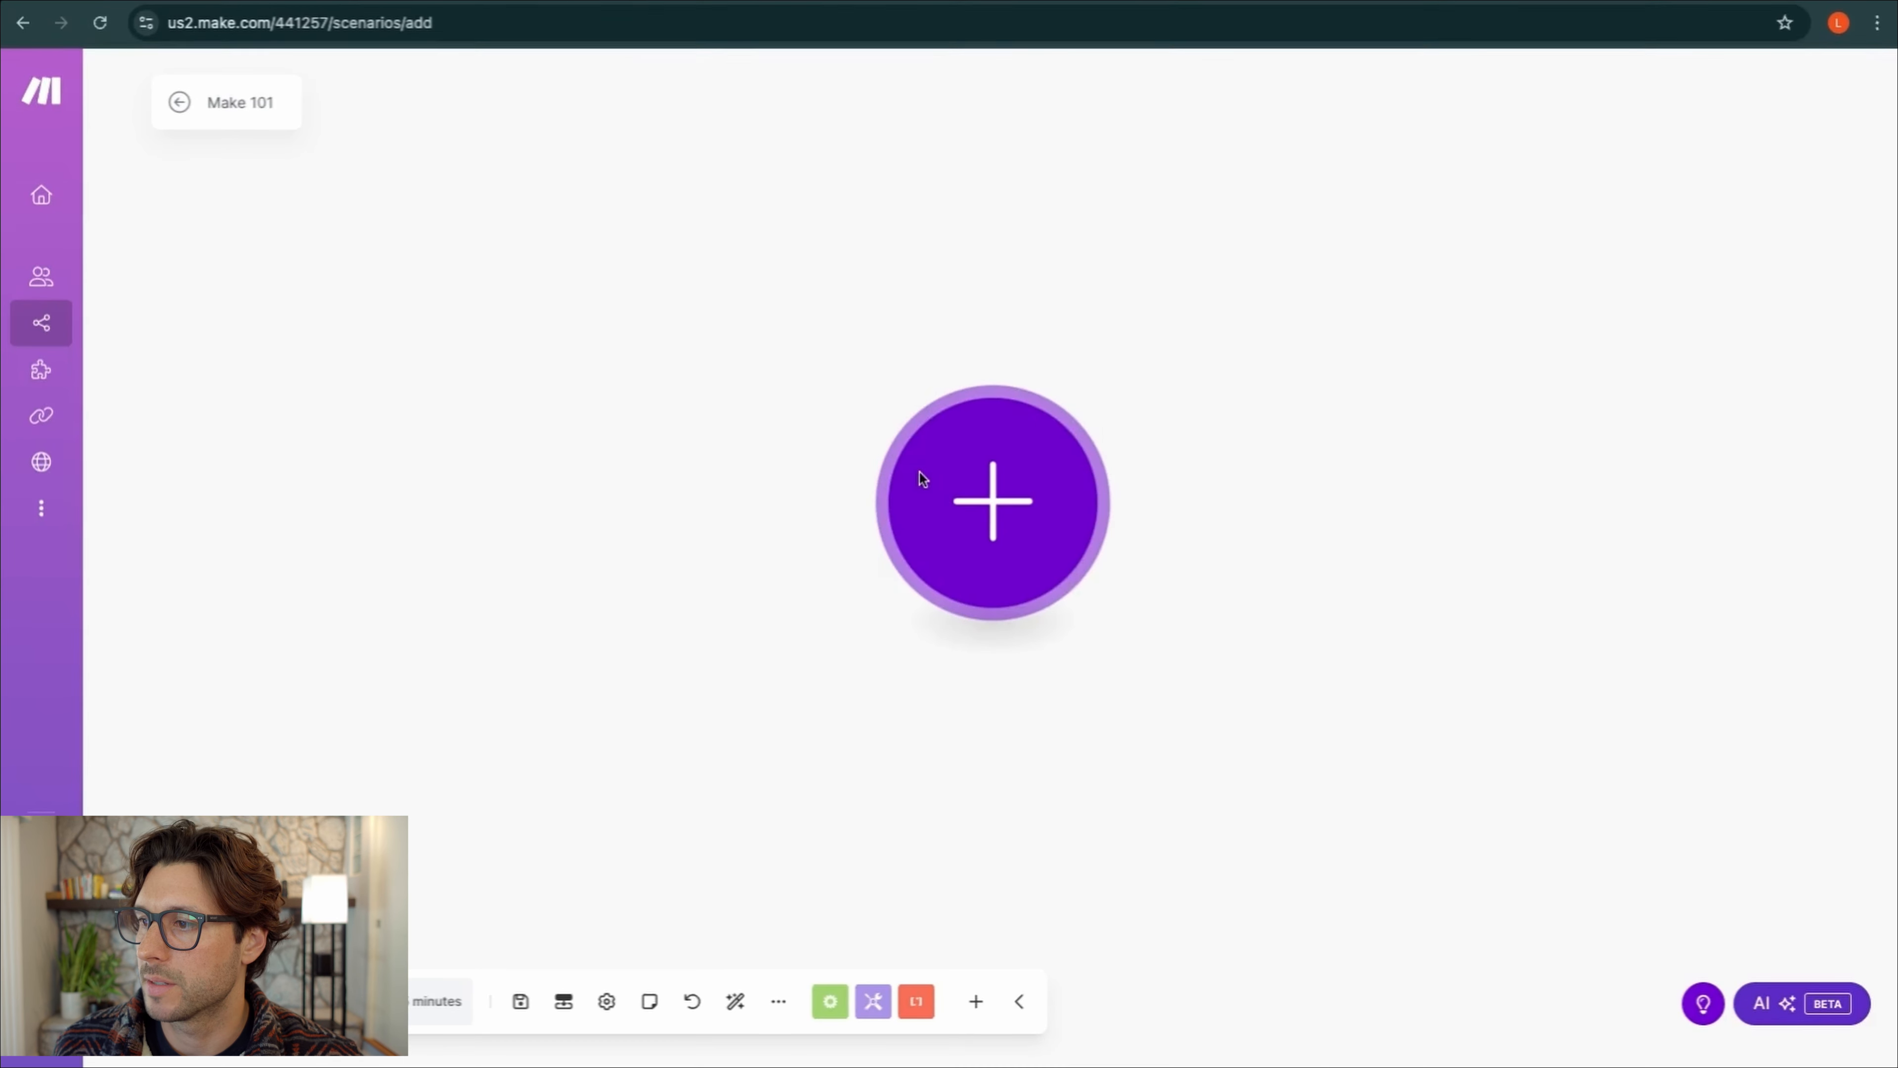
click(923, 478)
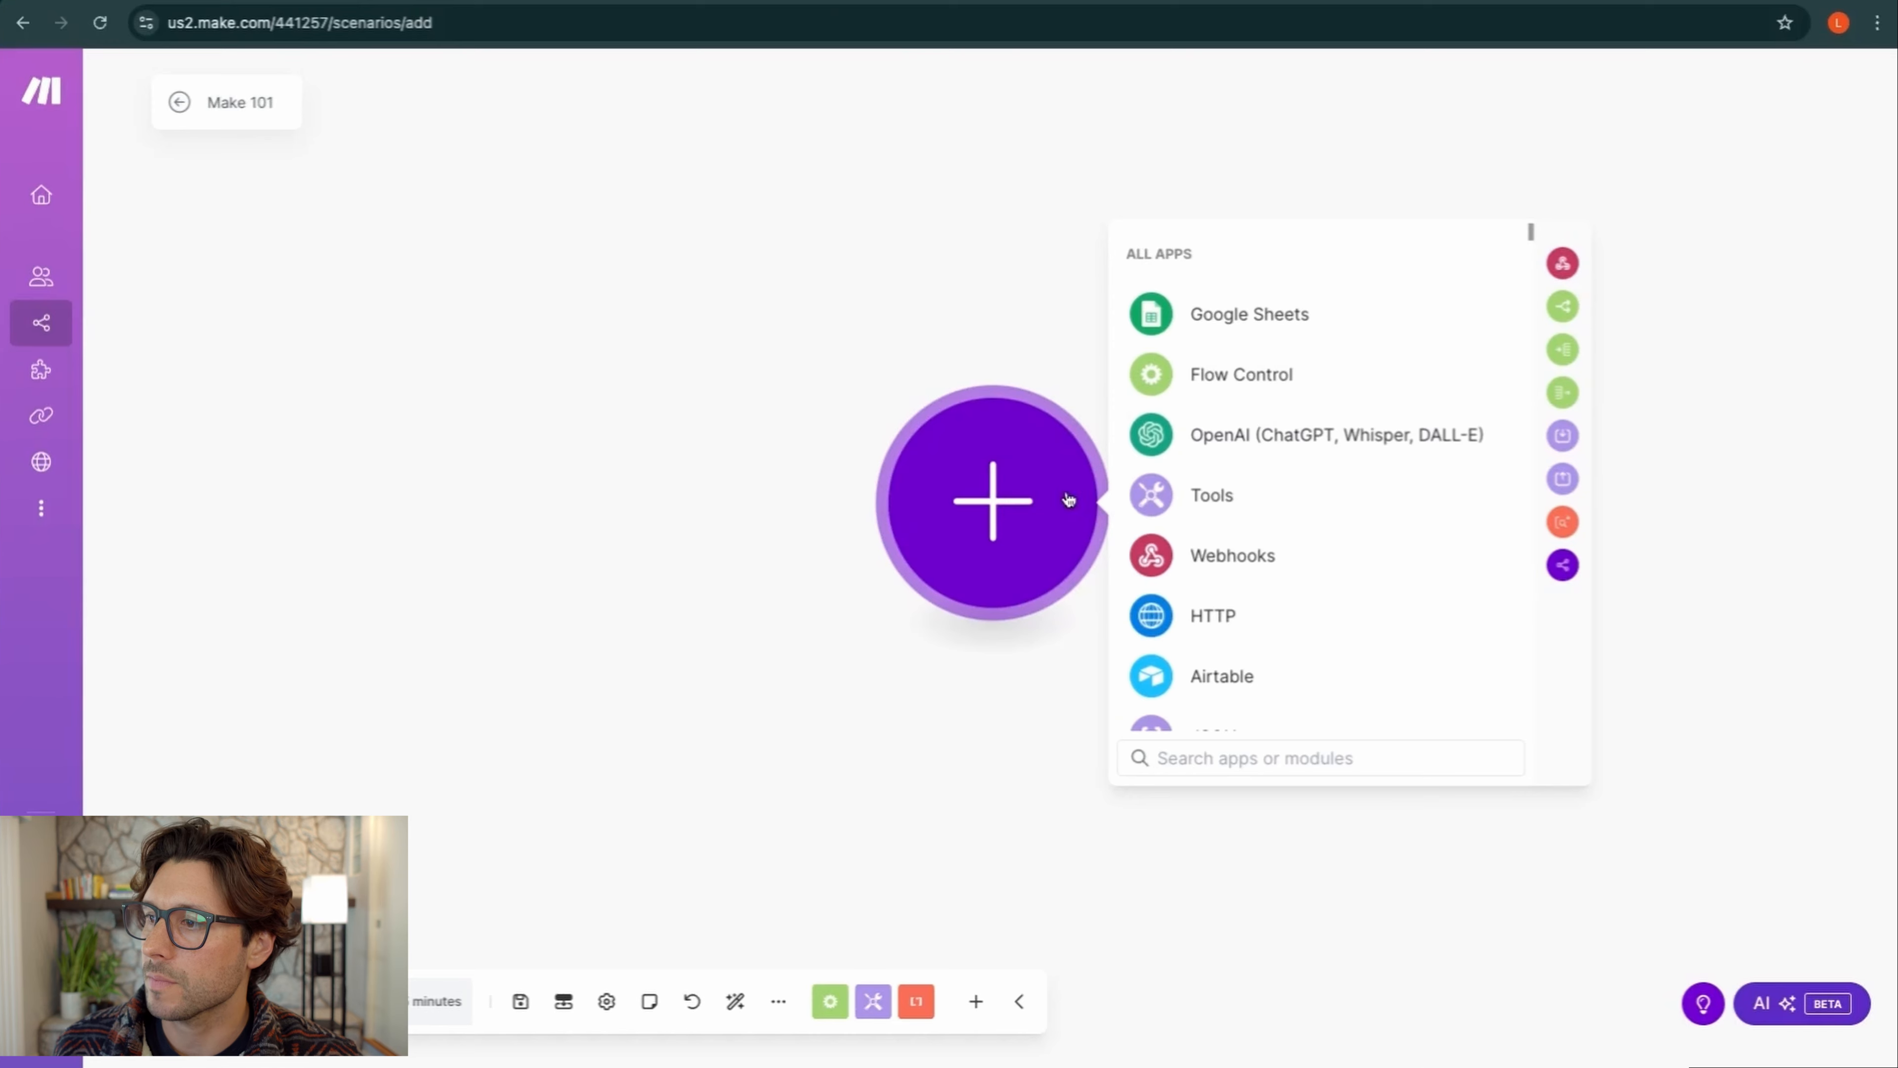
Pick Google Sheets from ALL APPS and choose its Search Rows module
scroll(1259, 315, down, 2)
scroll(1256, 314, up, 2)
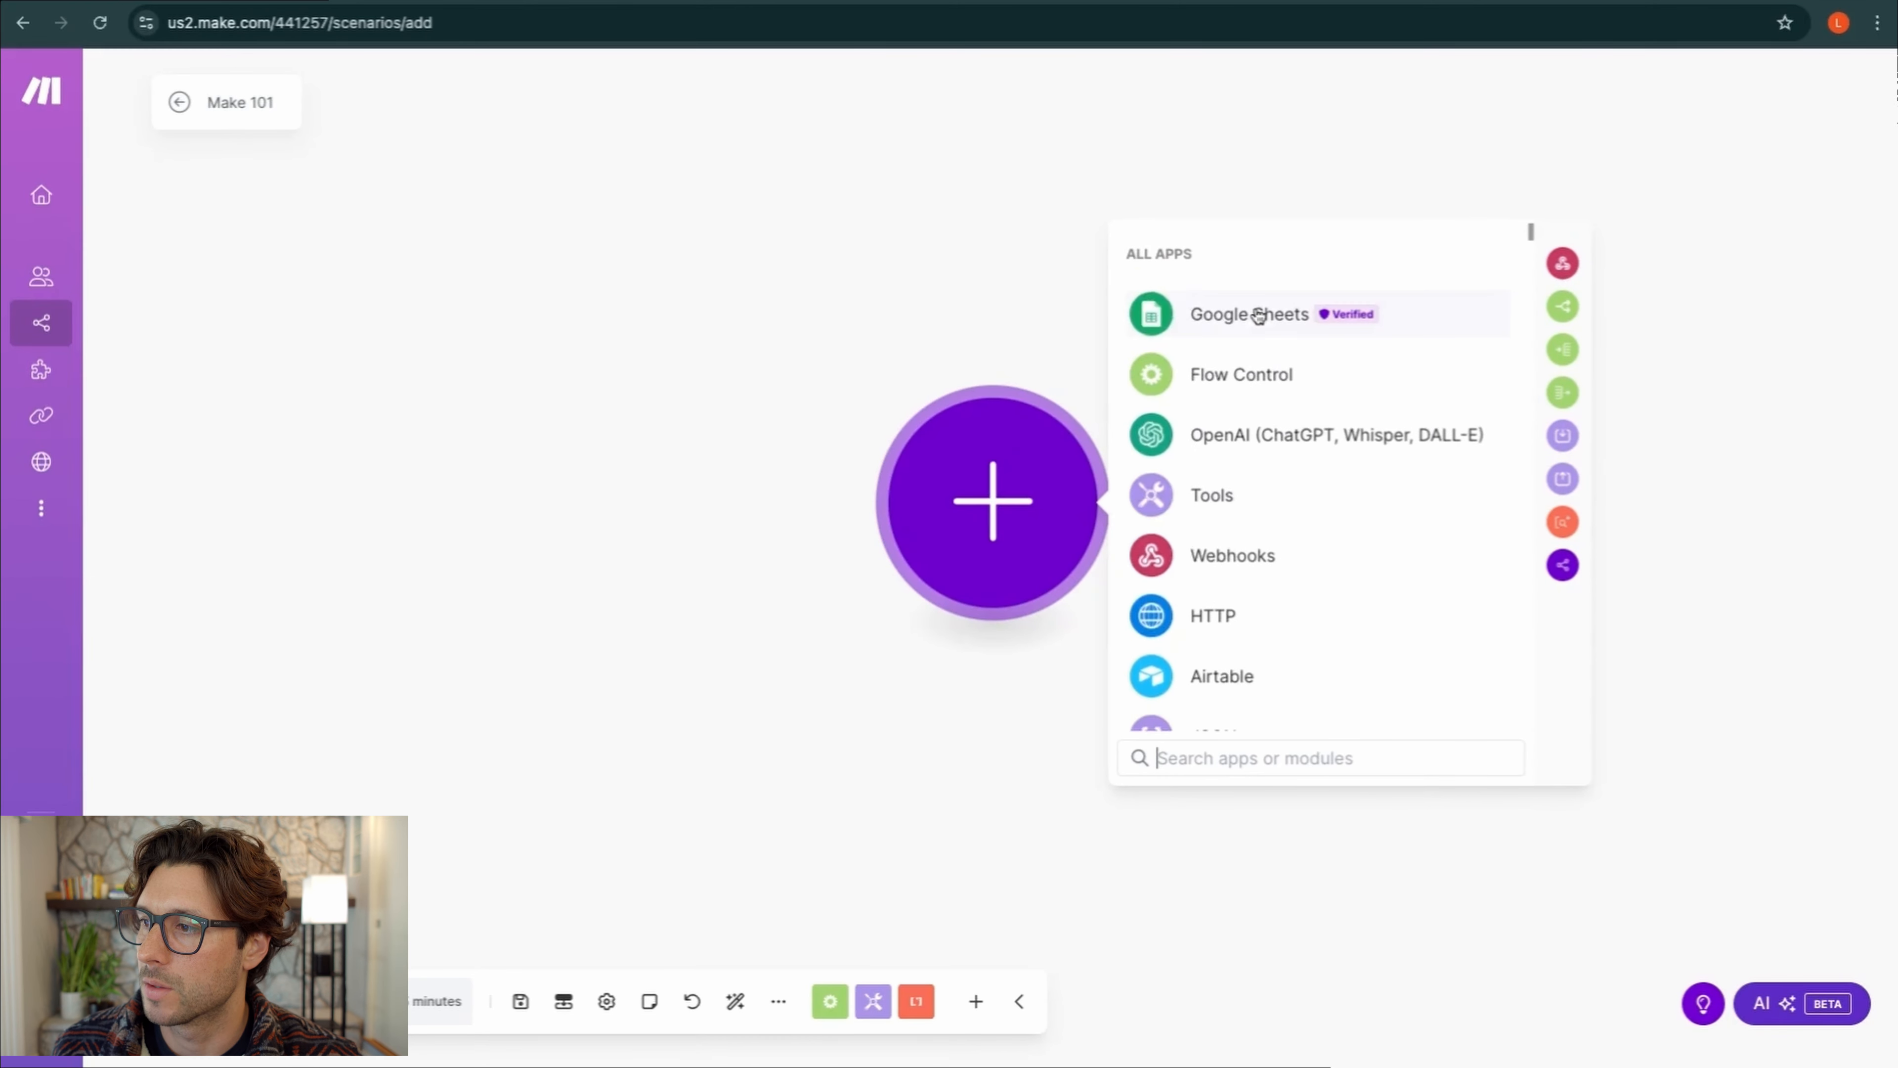
click(1229, 320)
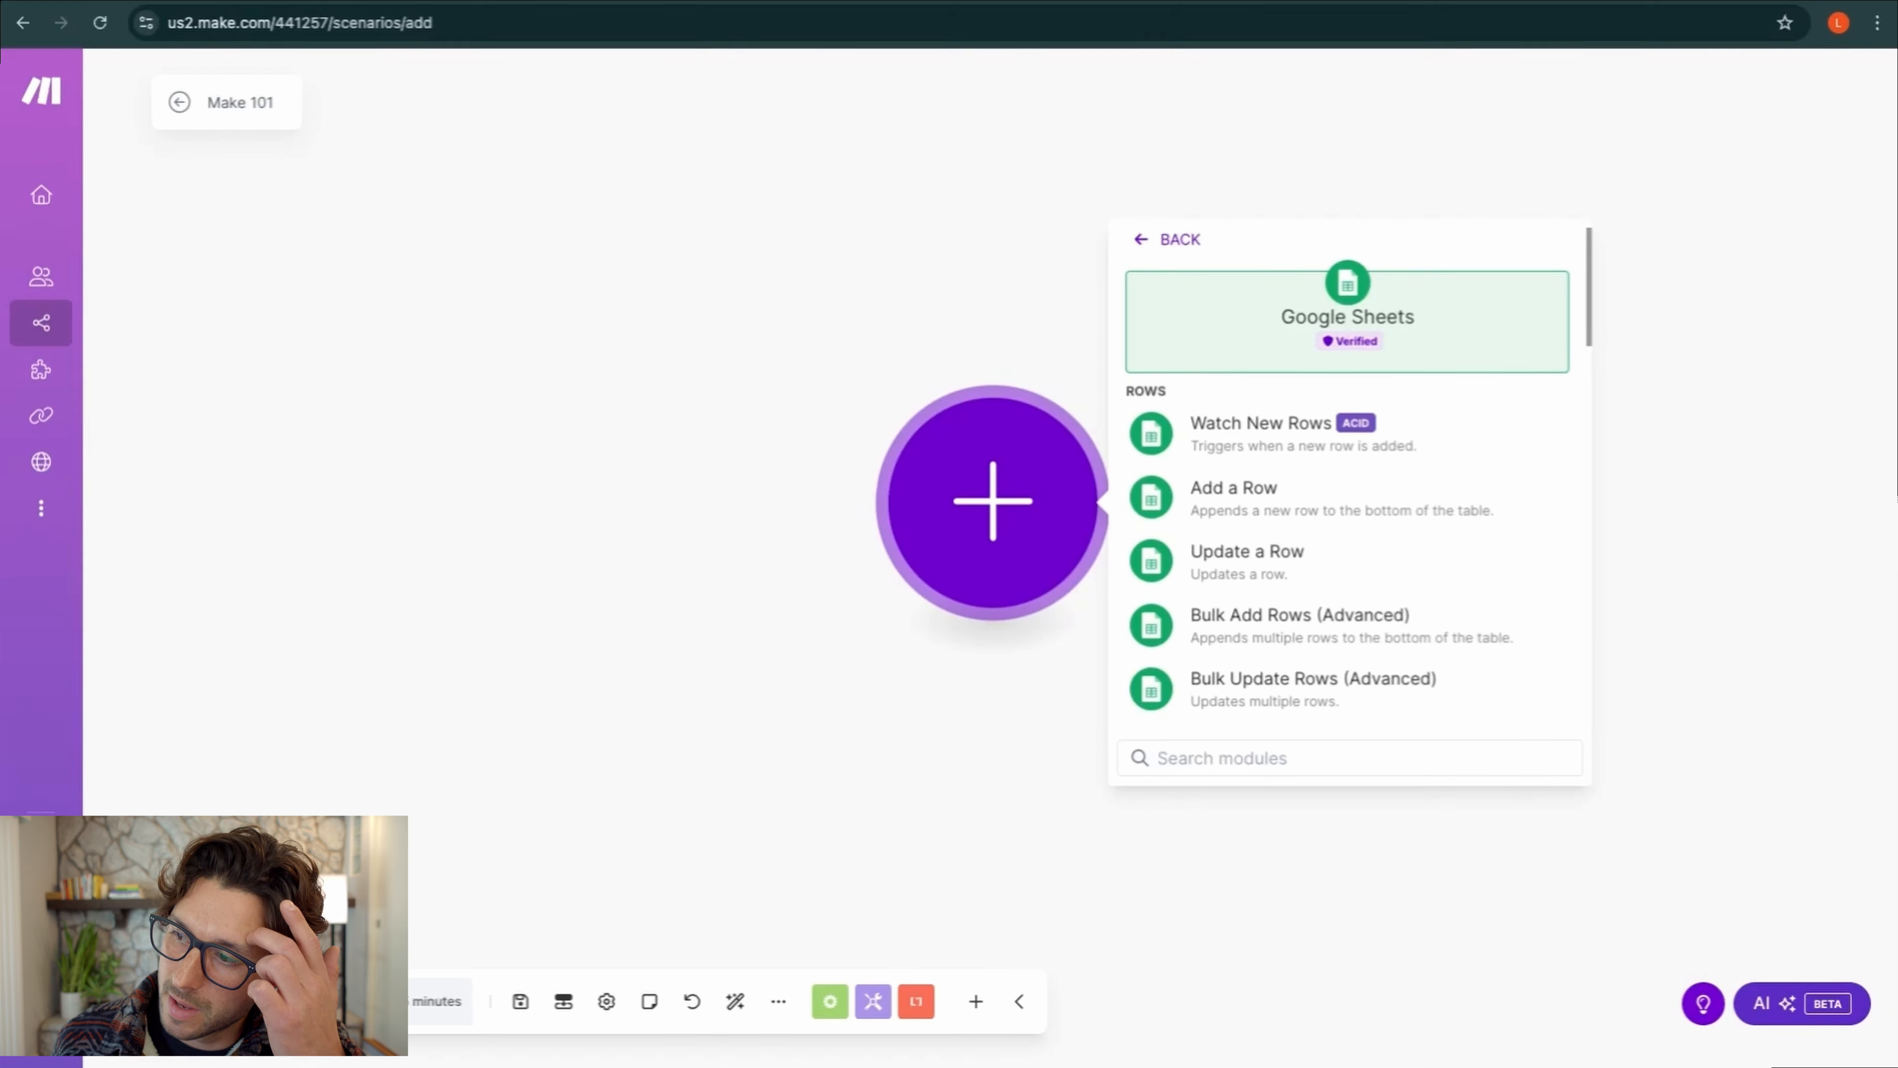
scroll(1349, 486, down, 2)
scroll(1349, 486, up, 2)
scroll(1349, 486, down, 2)
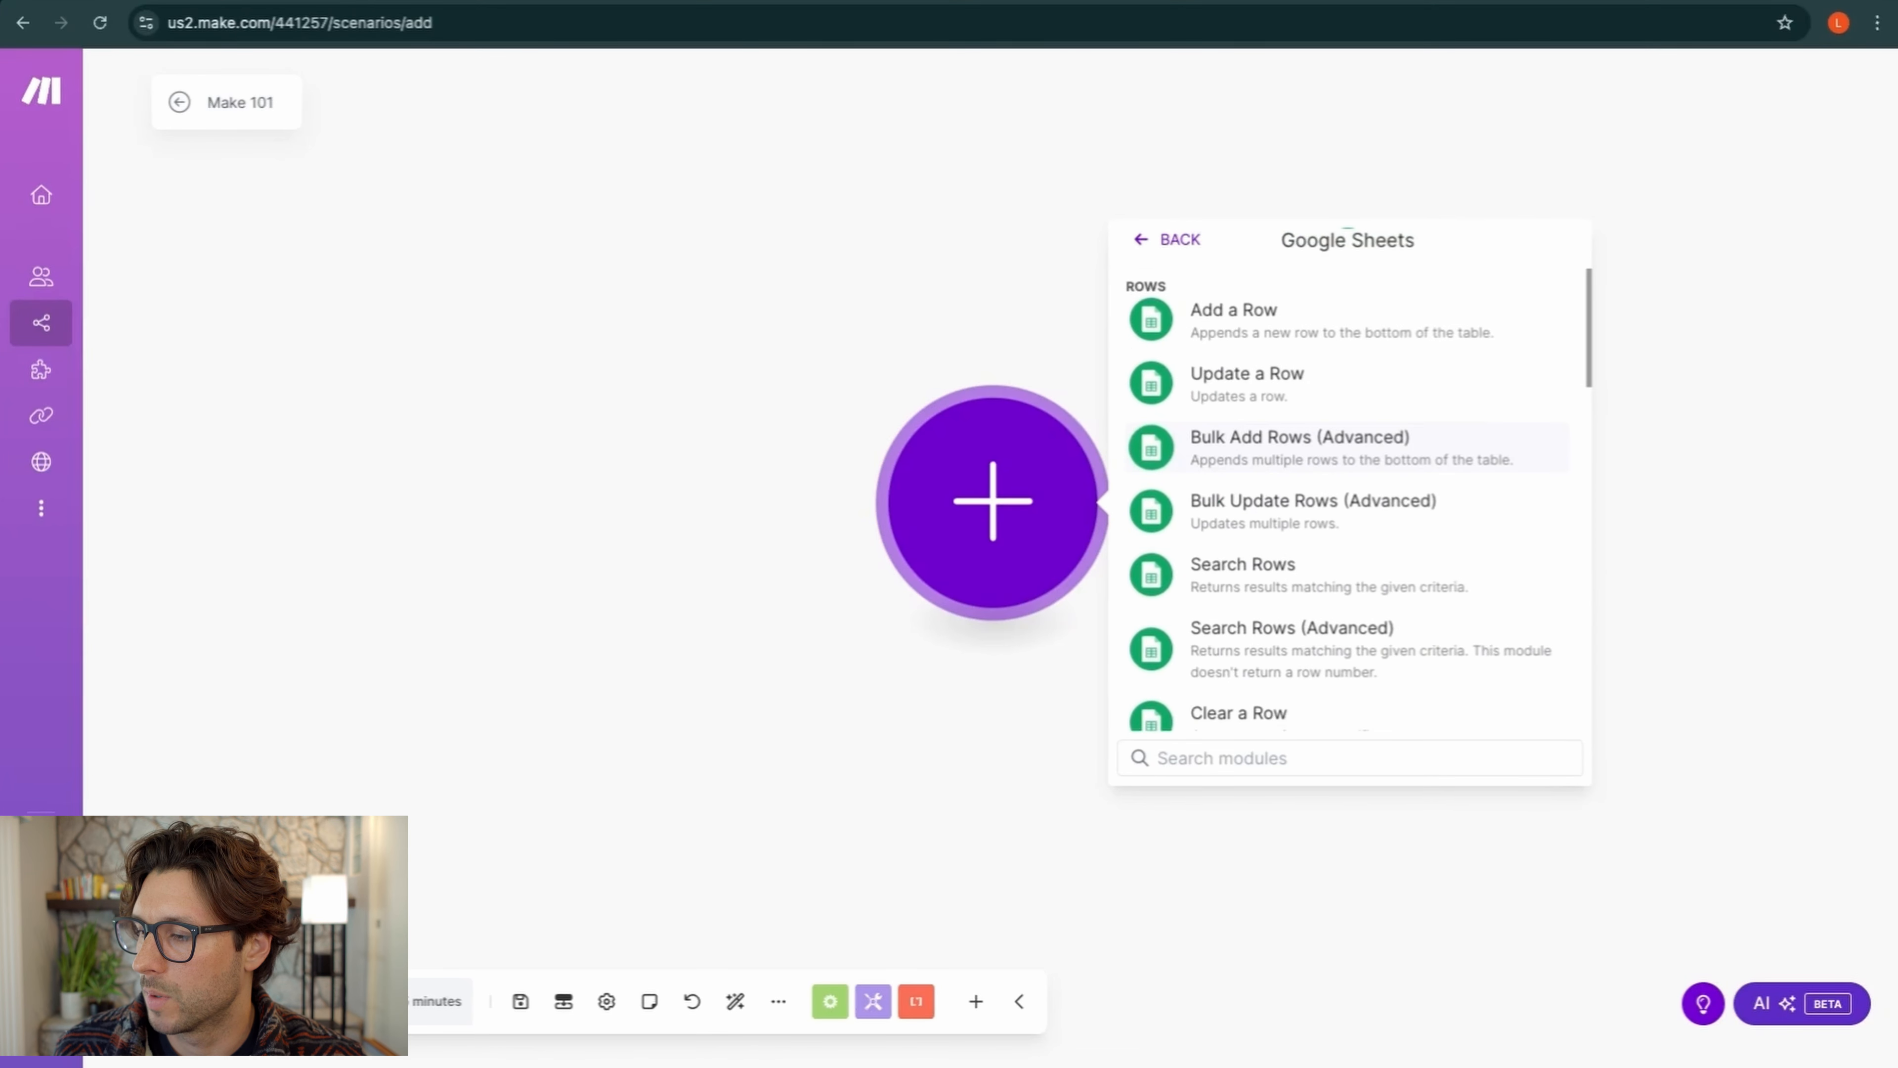
click(1256, 582)
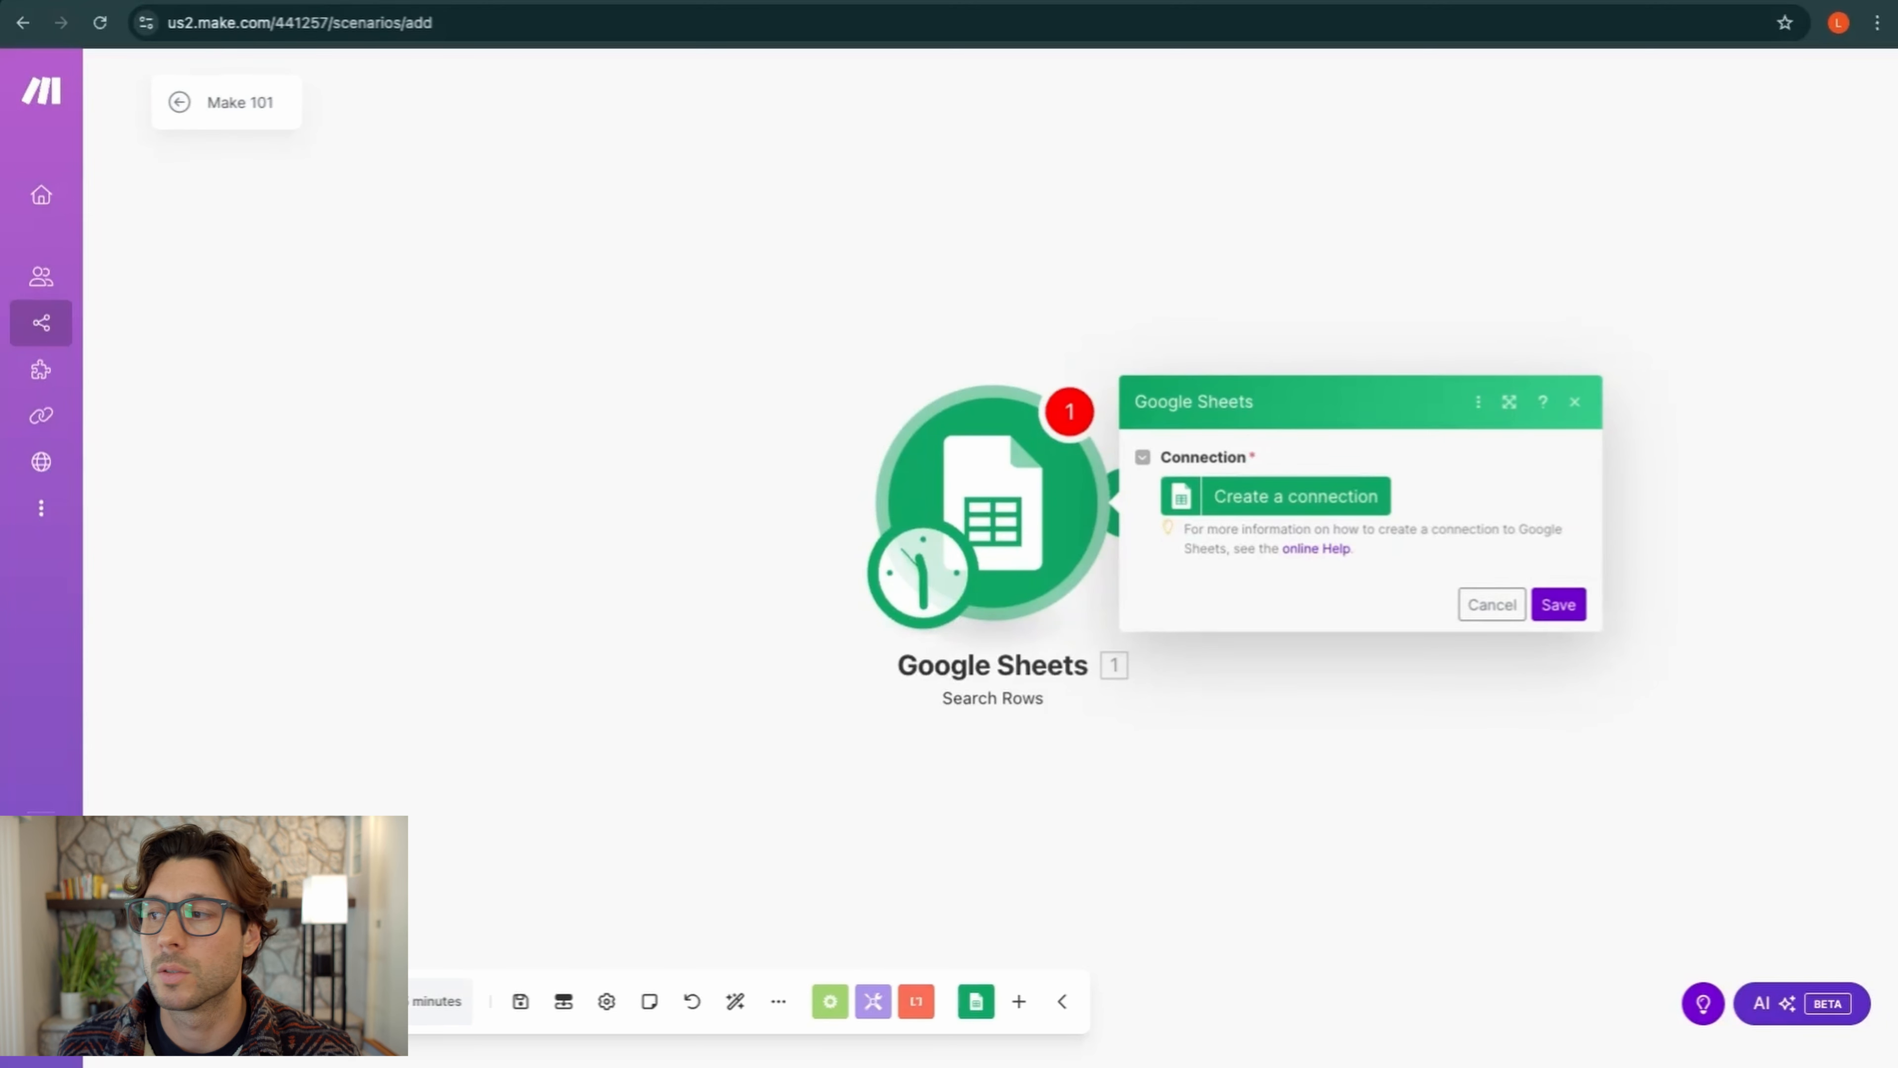
Create a Google connection named 'Make 101 connection' and authorize it with Sign in with Google
click(1276, 496)
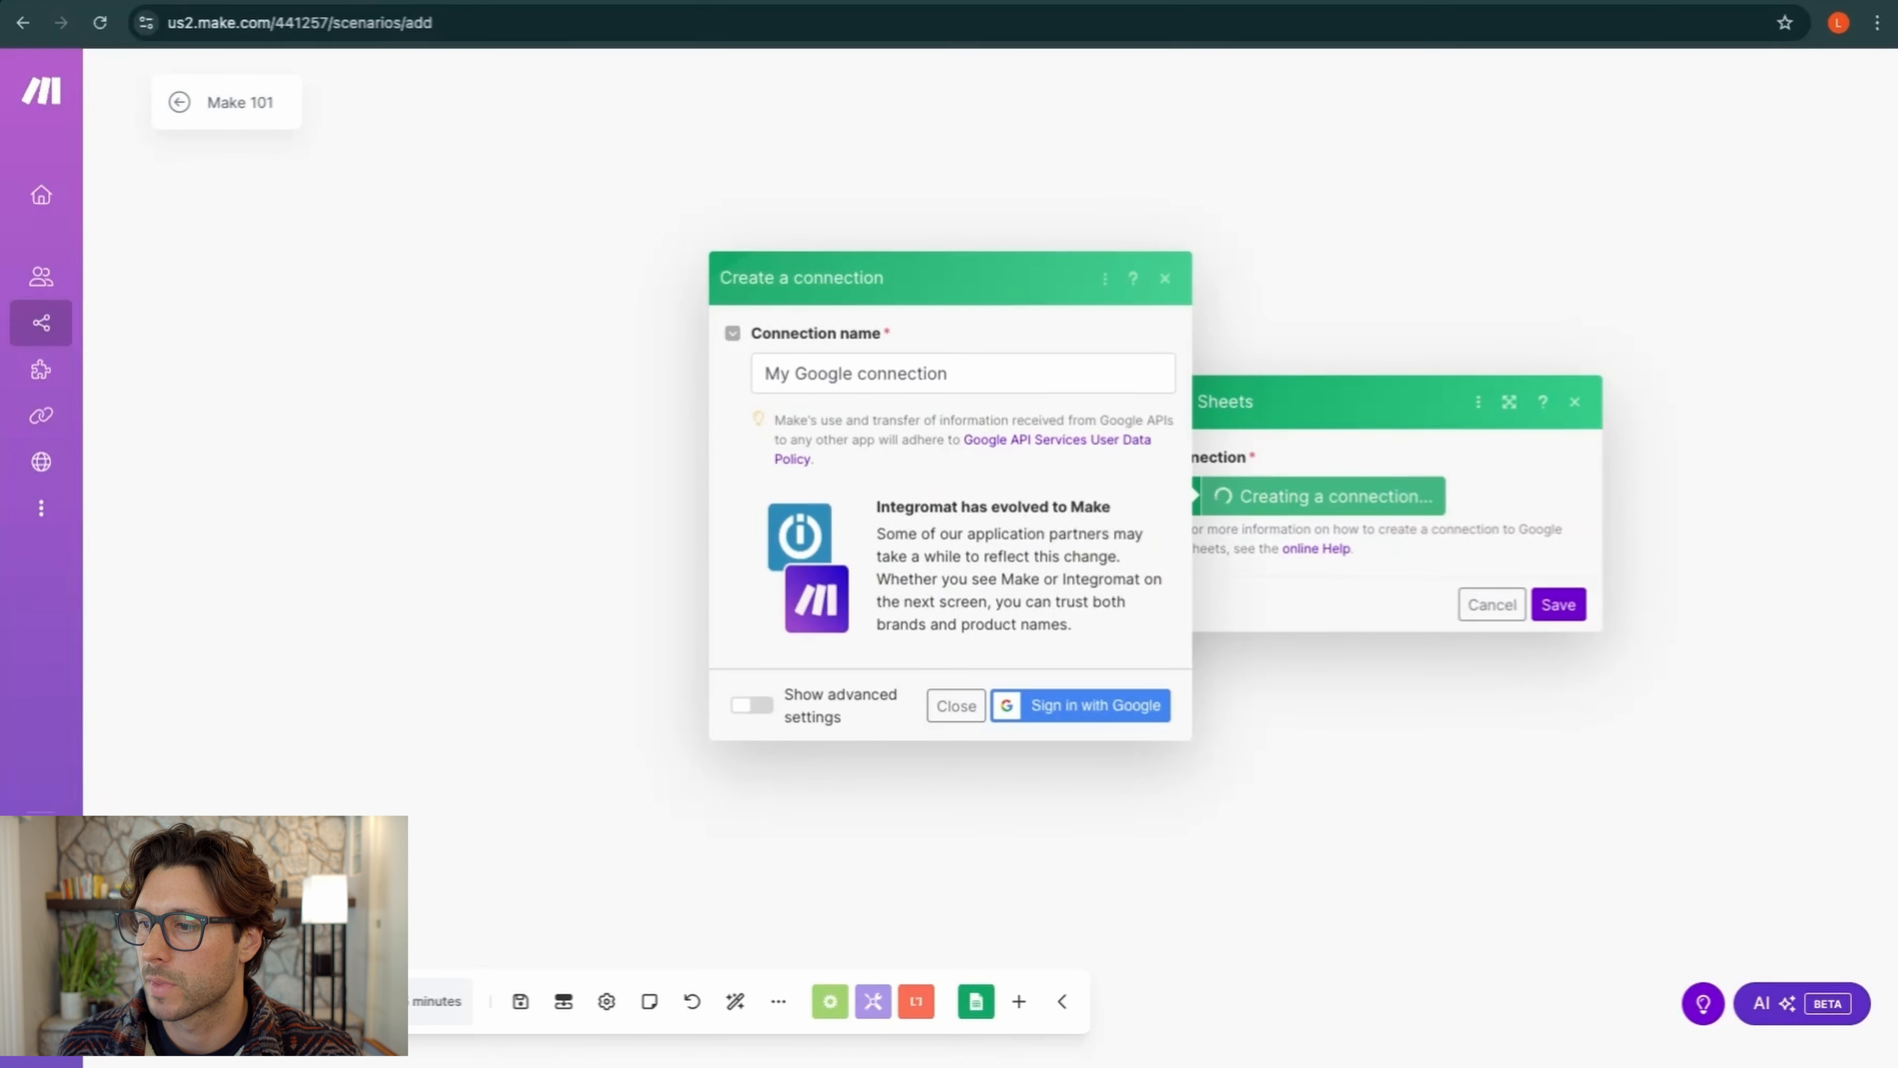
triple_click(931, 373)
text(M)
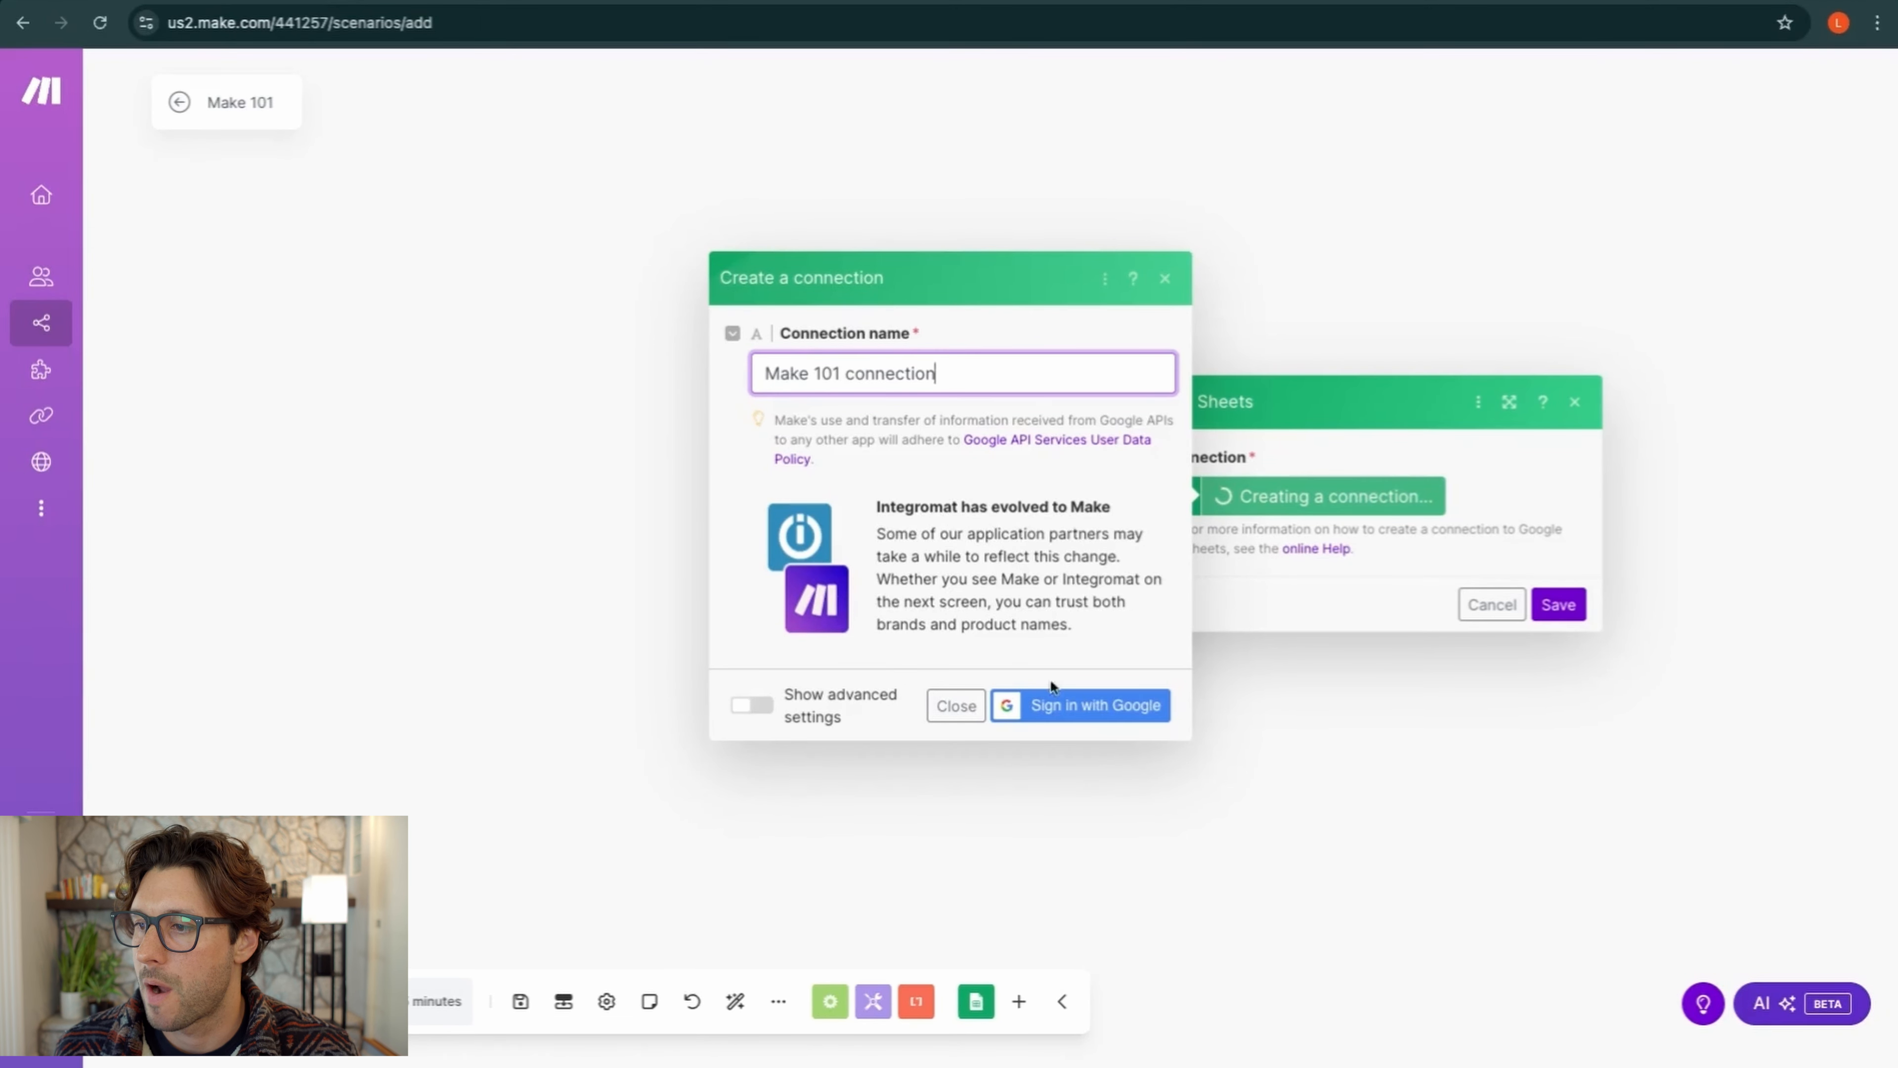
click(1060, 707)
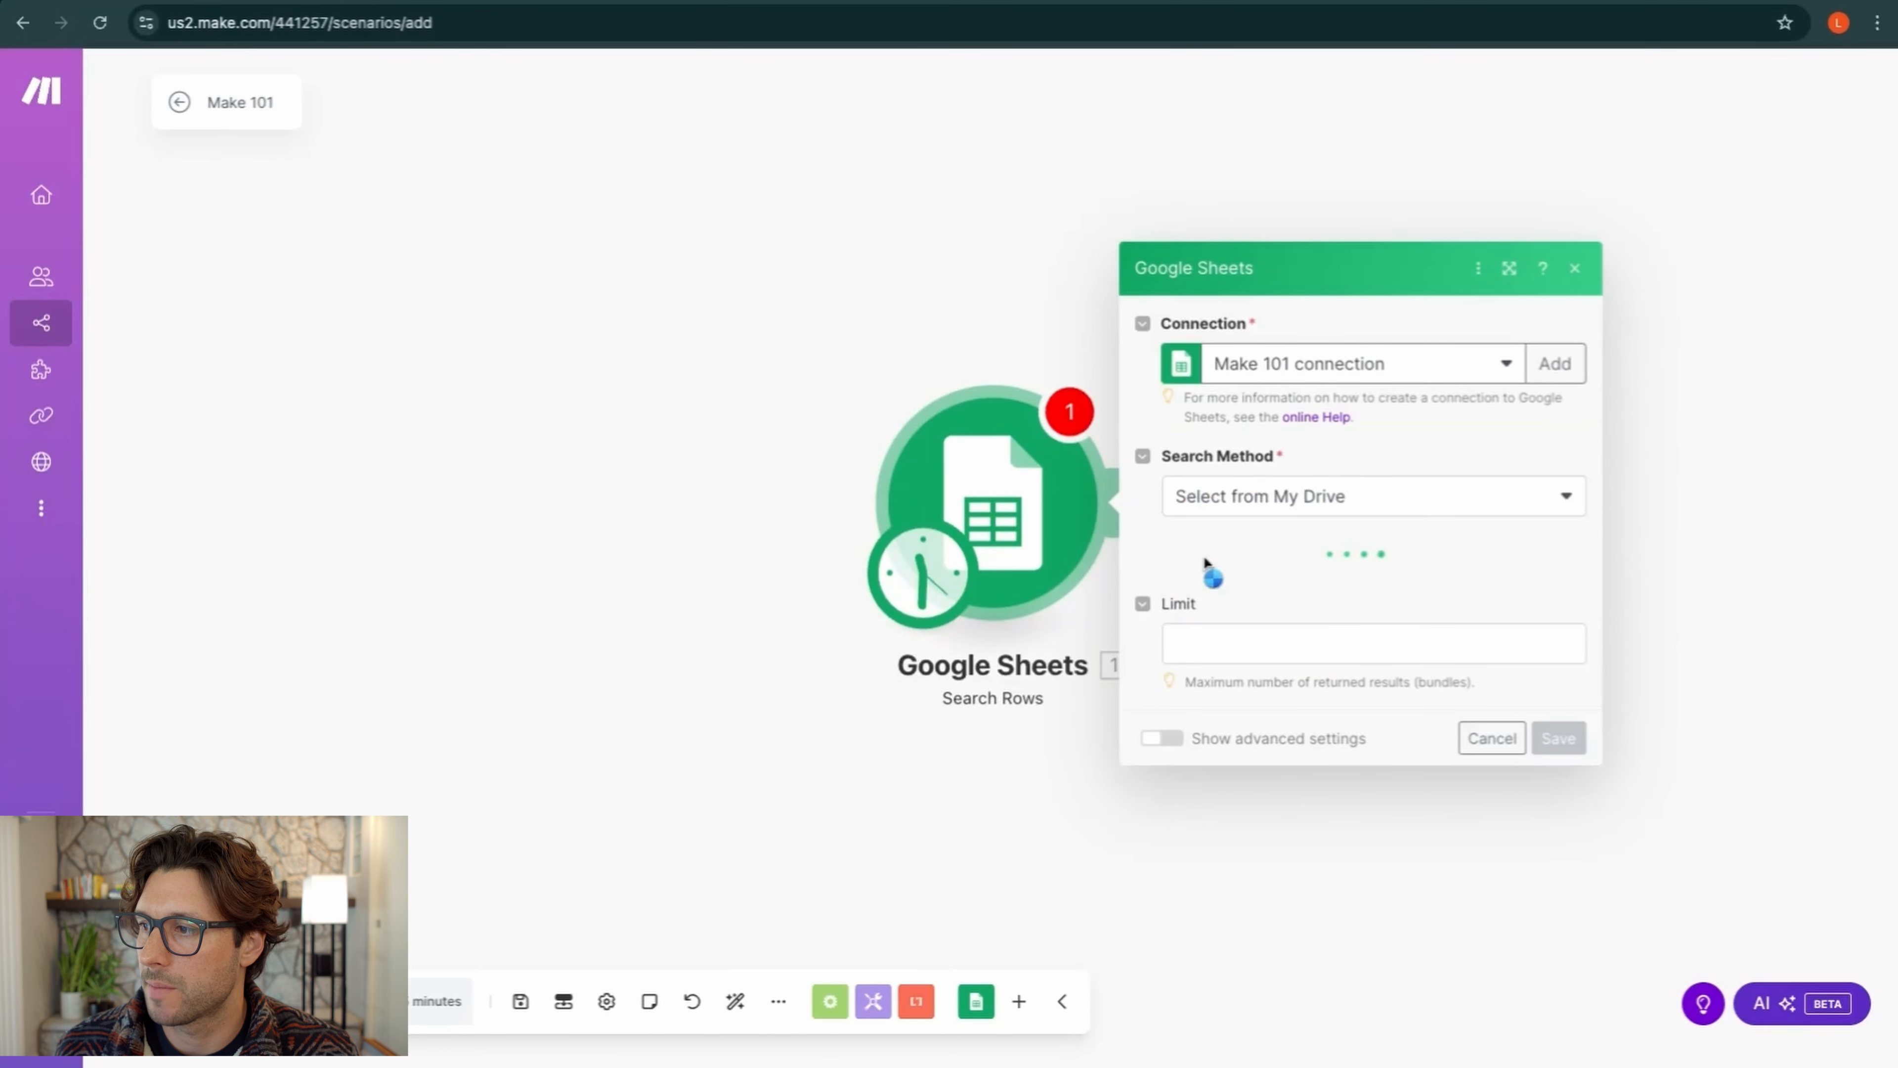
Use the Make 101 connection, Select from My Drive, spreadsheet Make 101 and sheet Keywords
click(1507, 350)
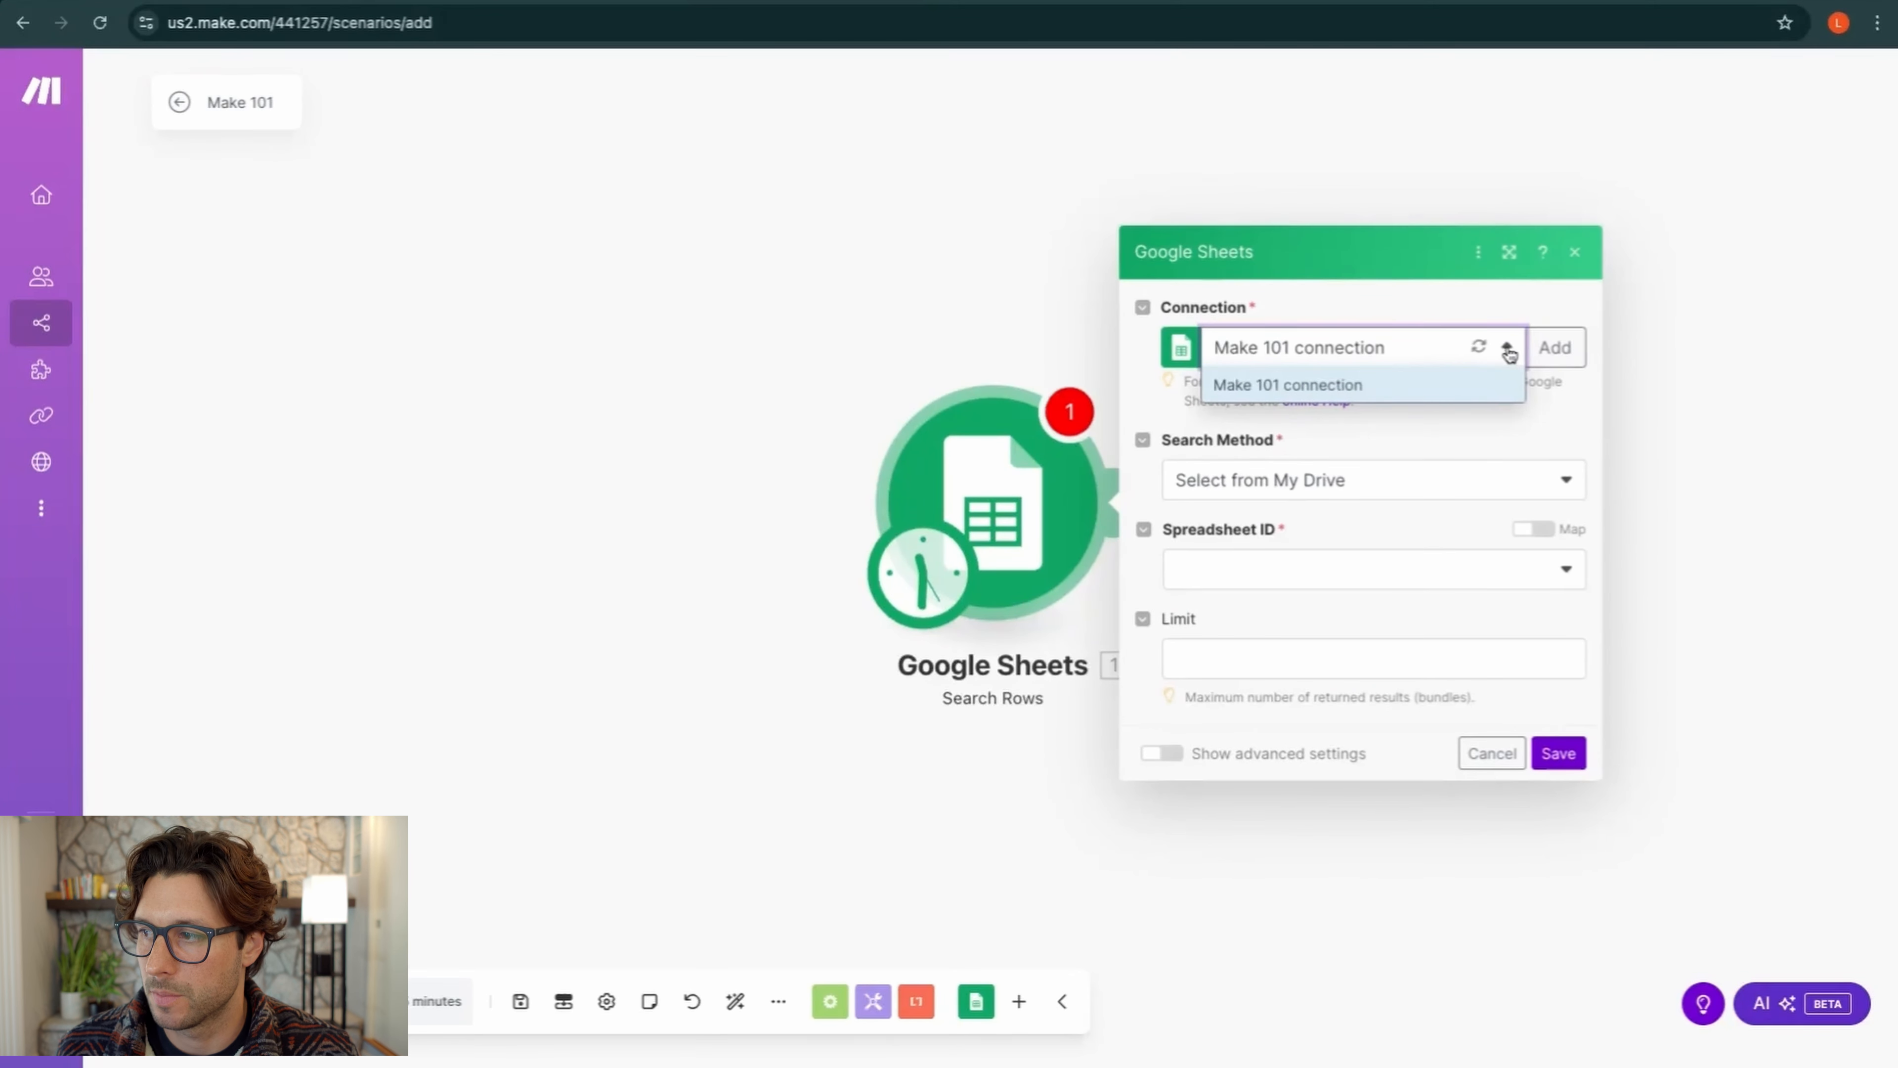
click(1385, 386)
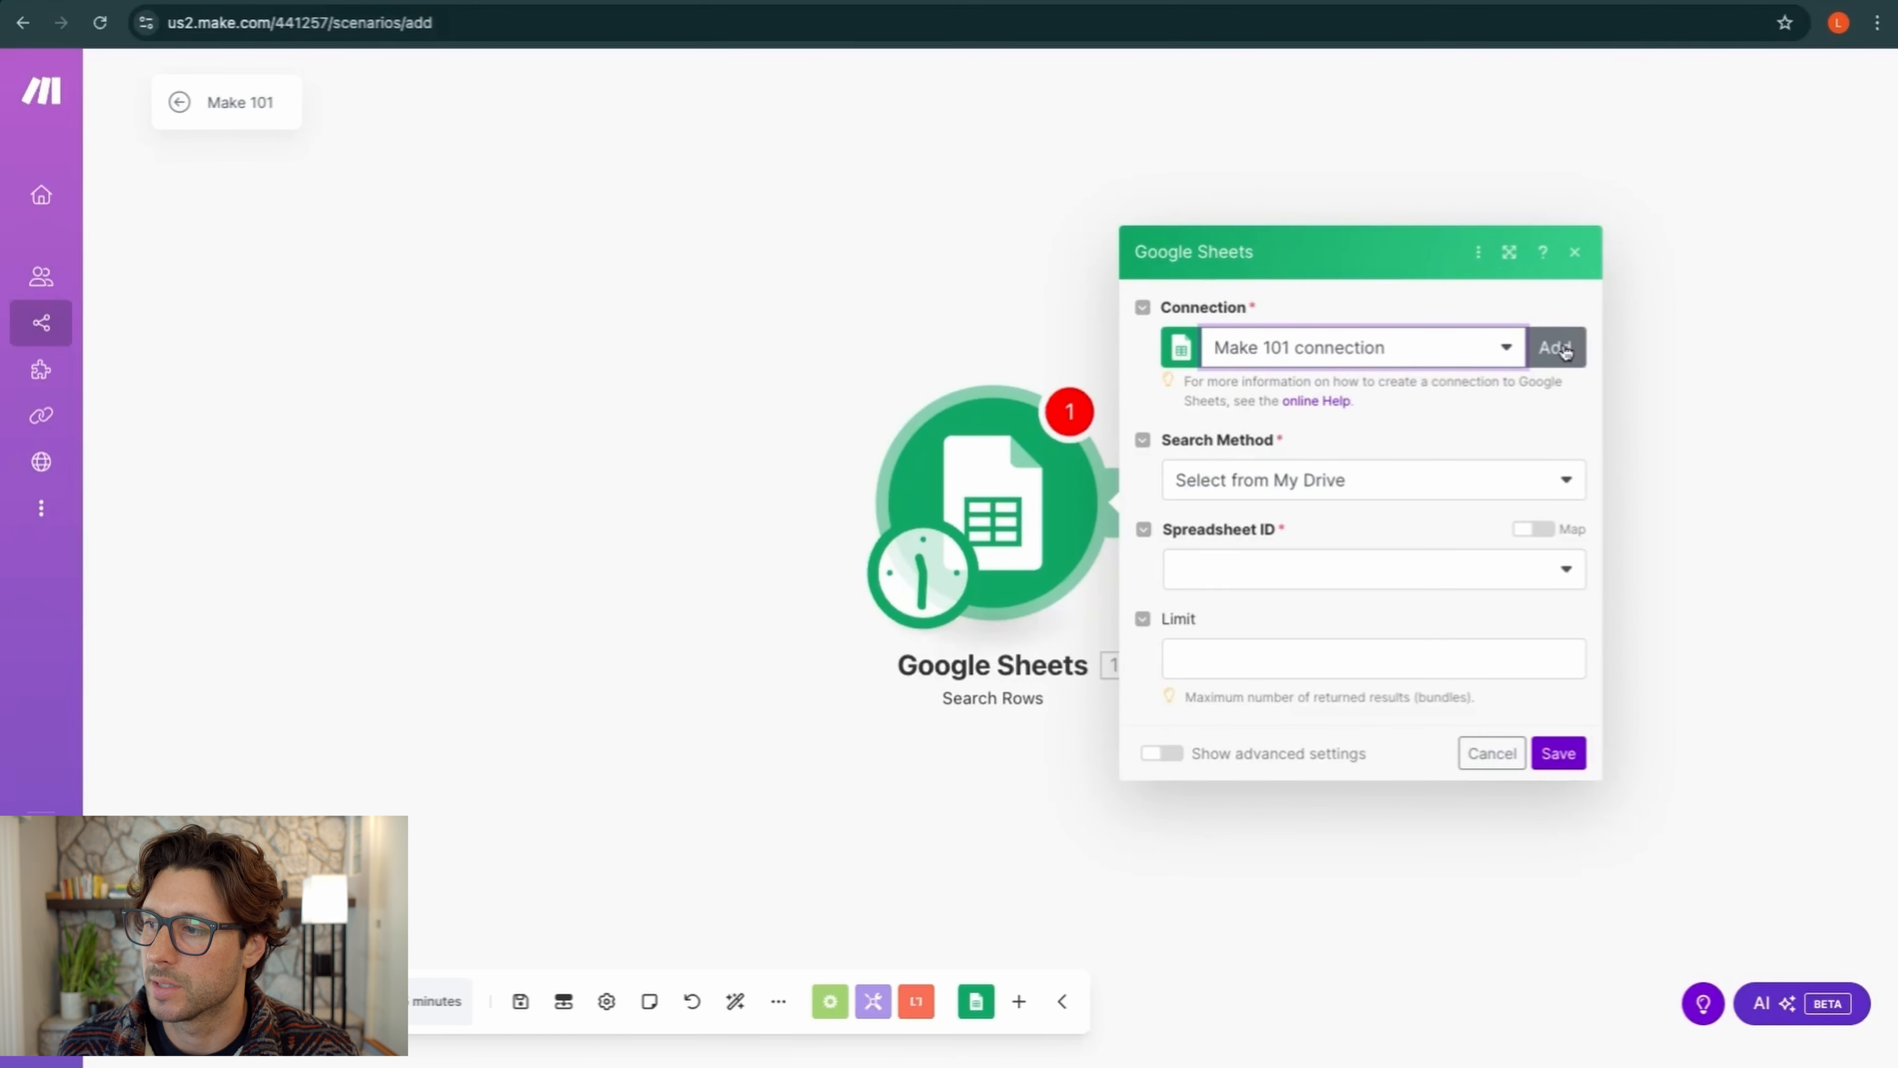
click(1540, 579)
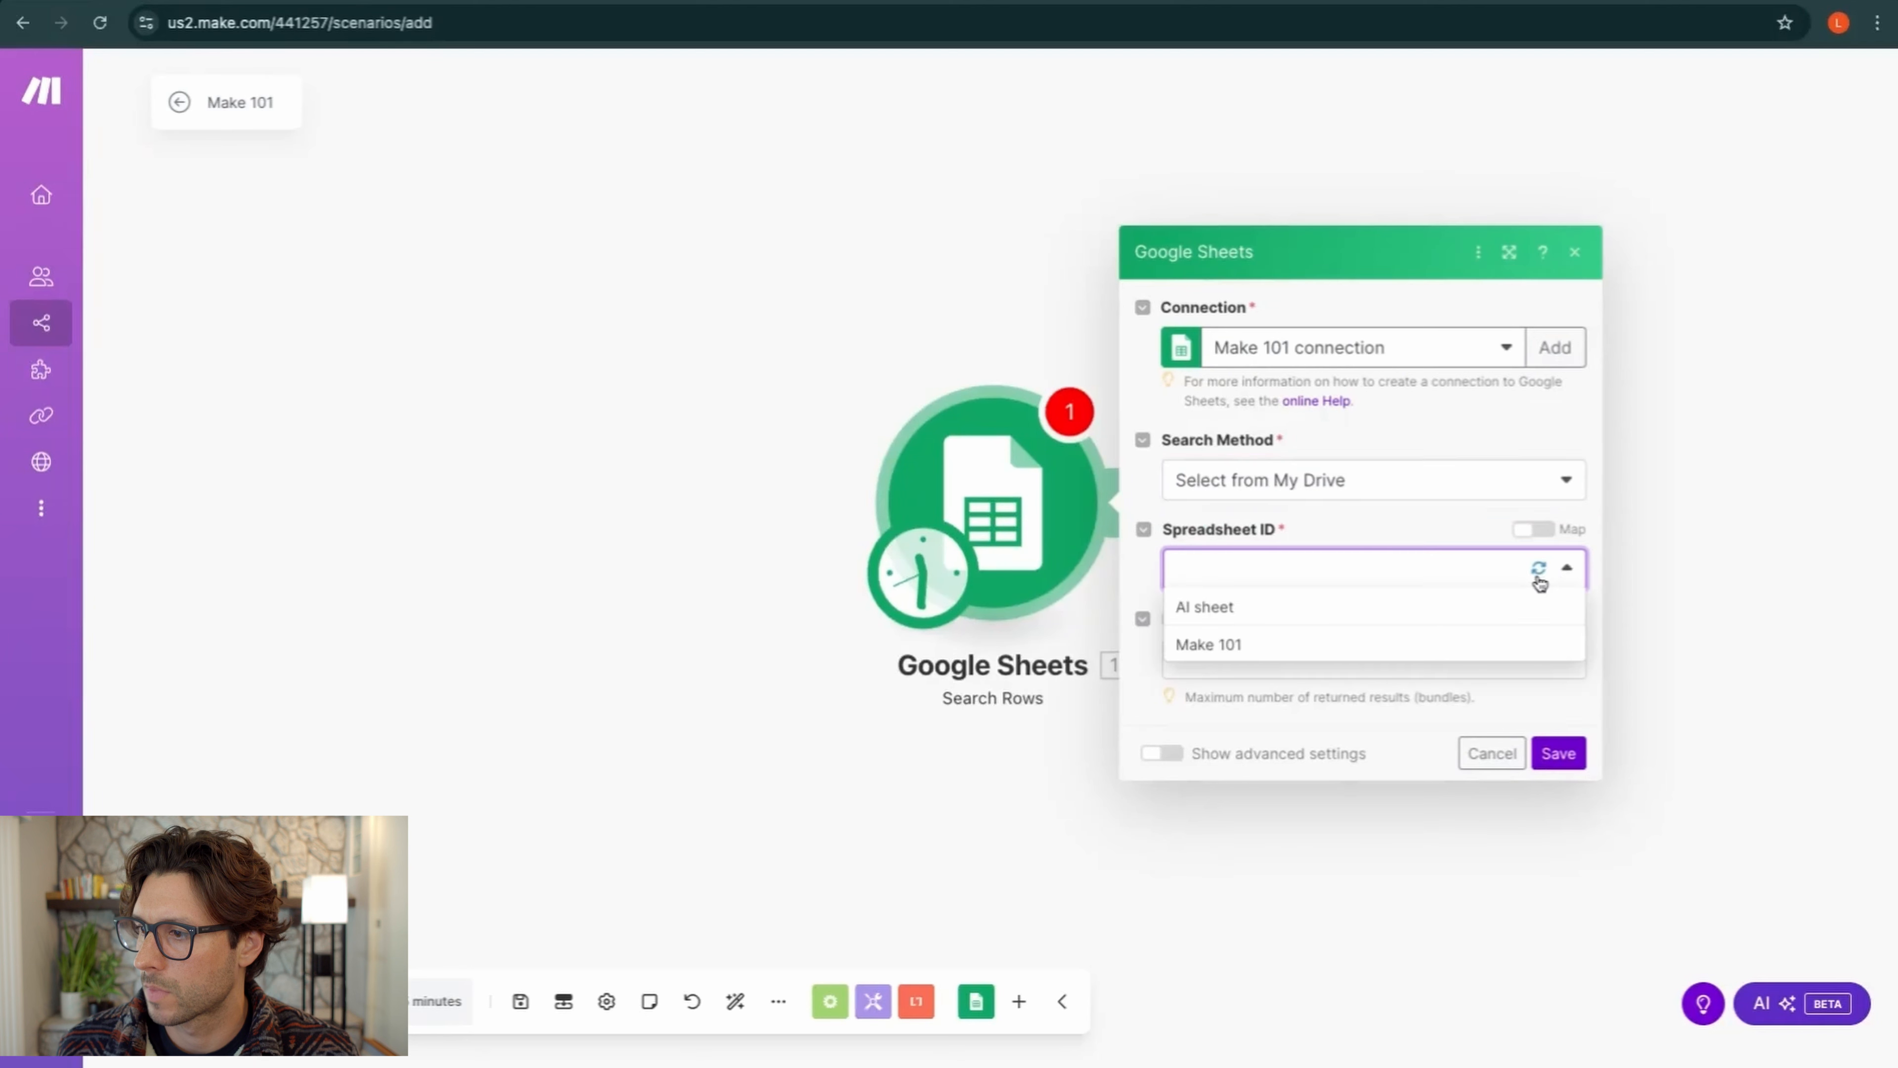
click(1440, 537)
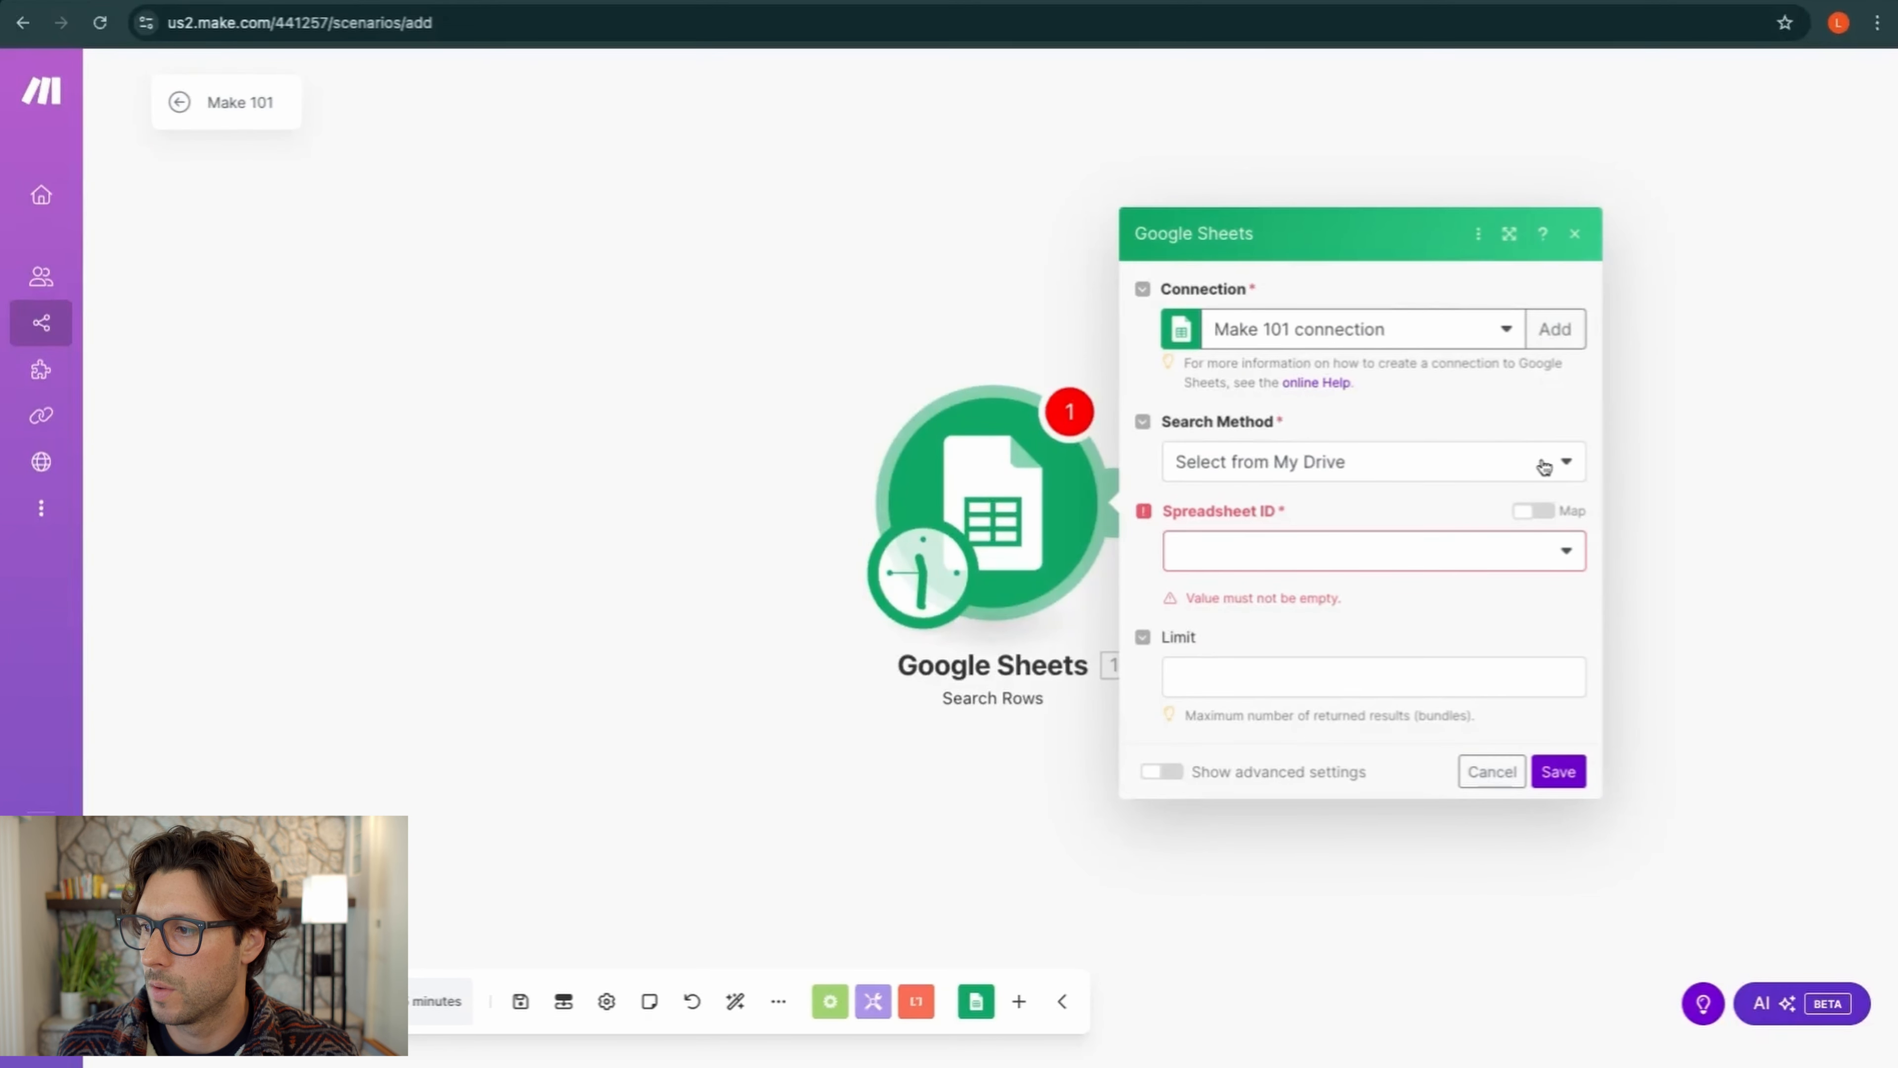
click(1404, 465)
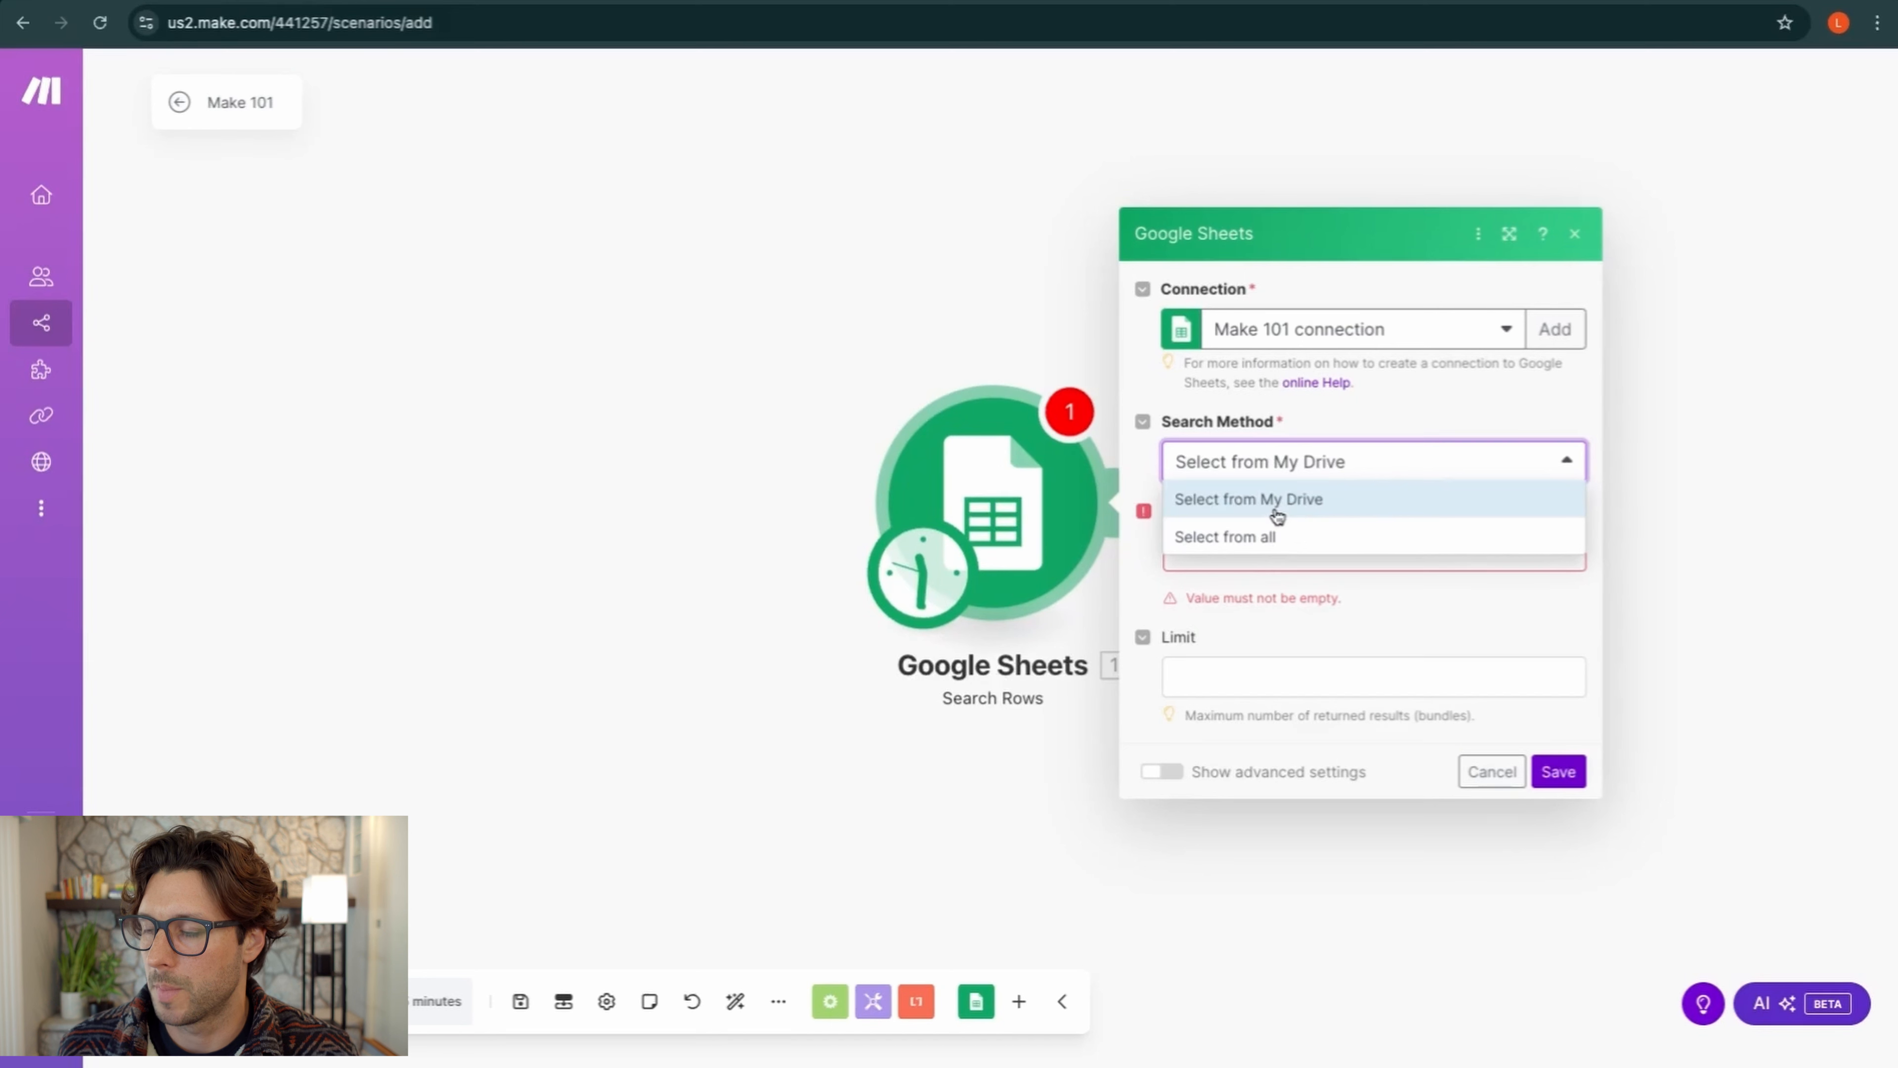
click(1275, 515)
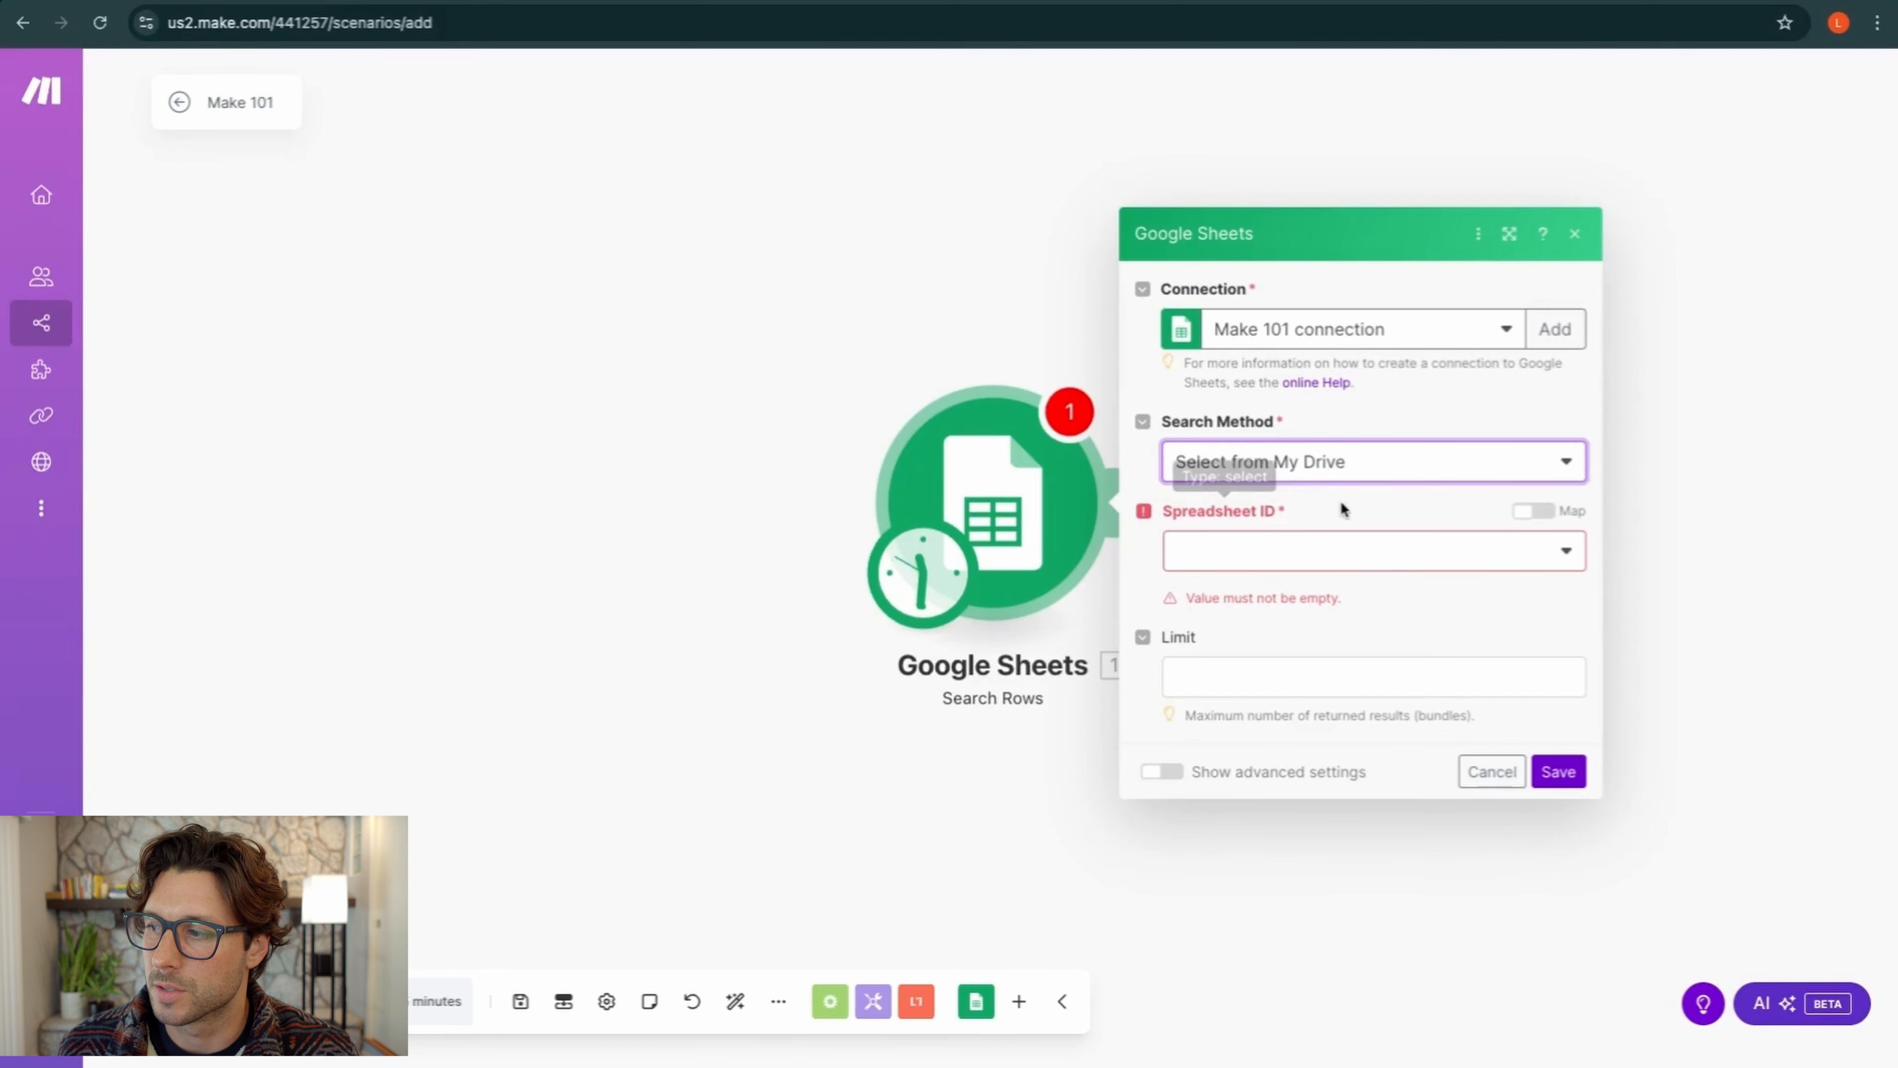
click(1518, 552)
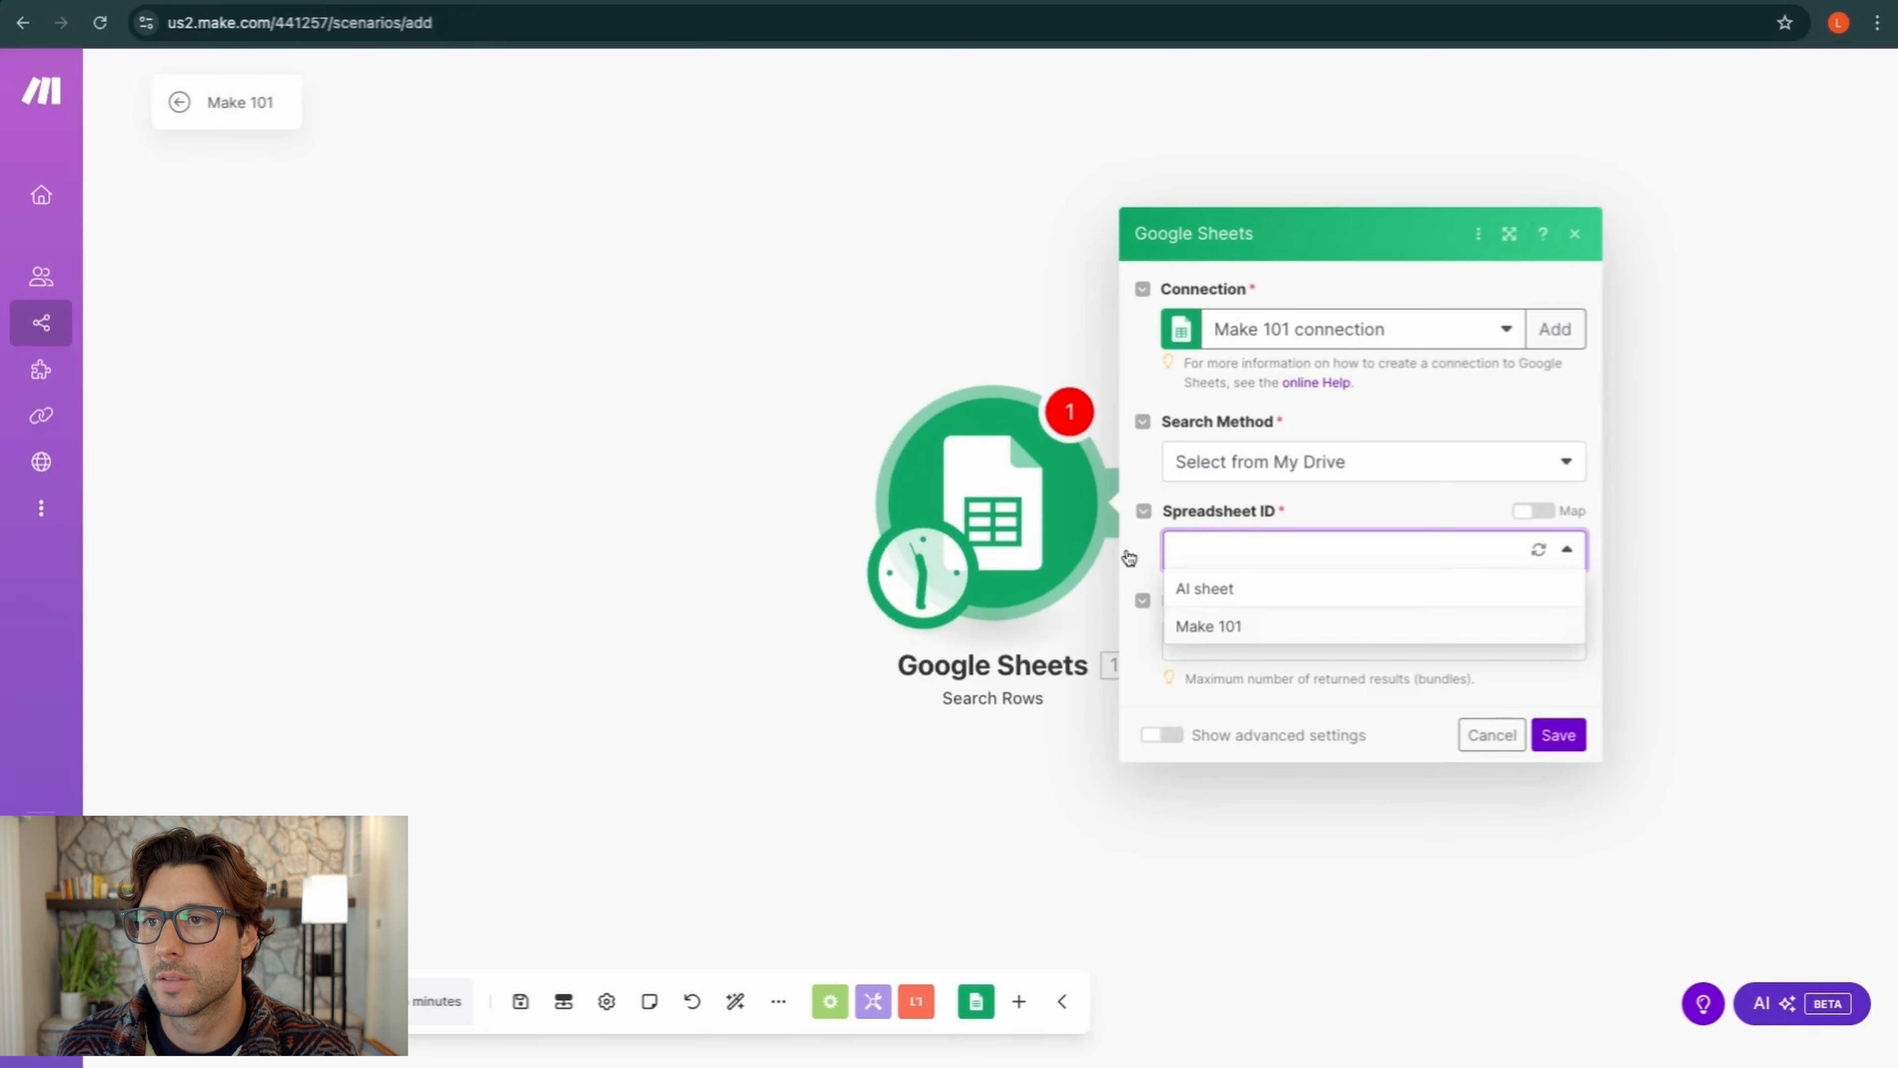
click(478, 2)
key(ctrl+shift+Tab)
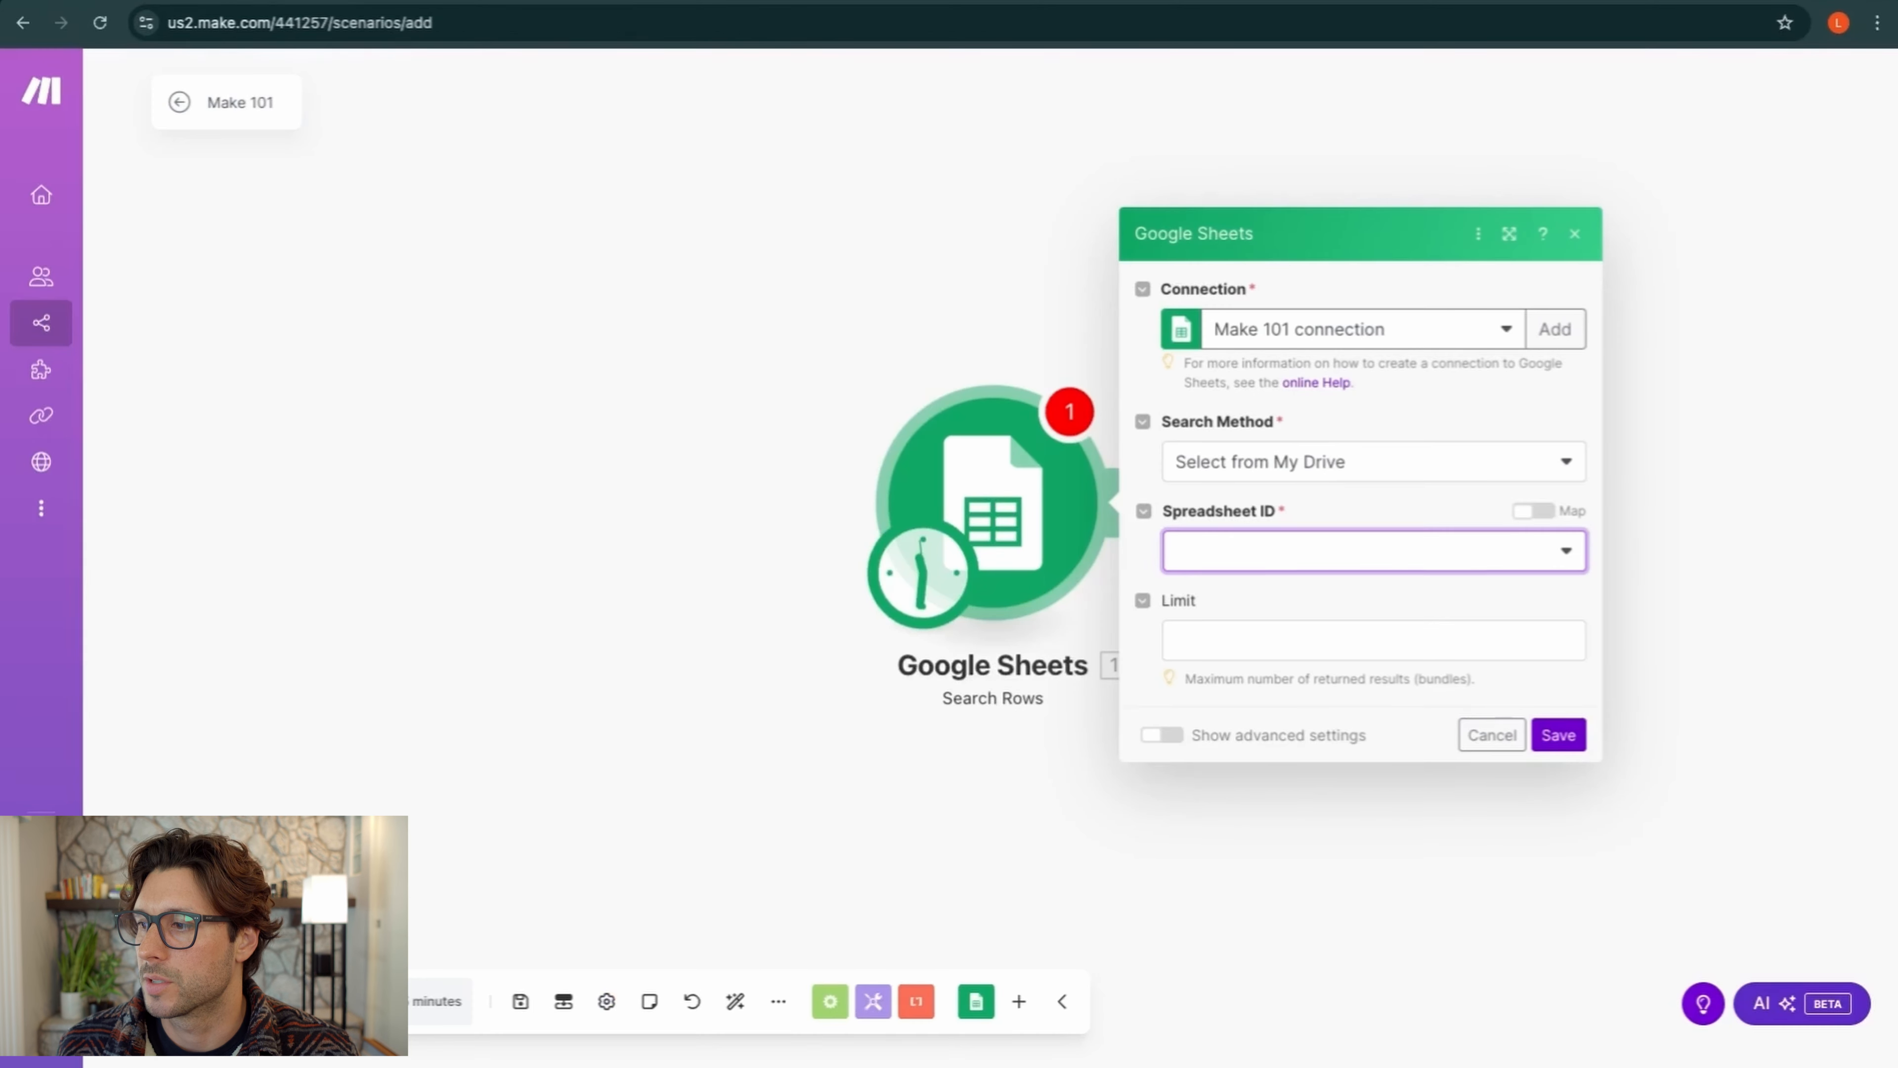
click(1301, 548)
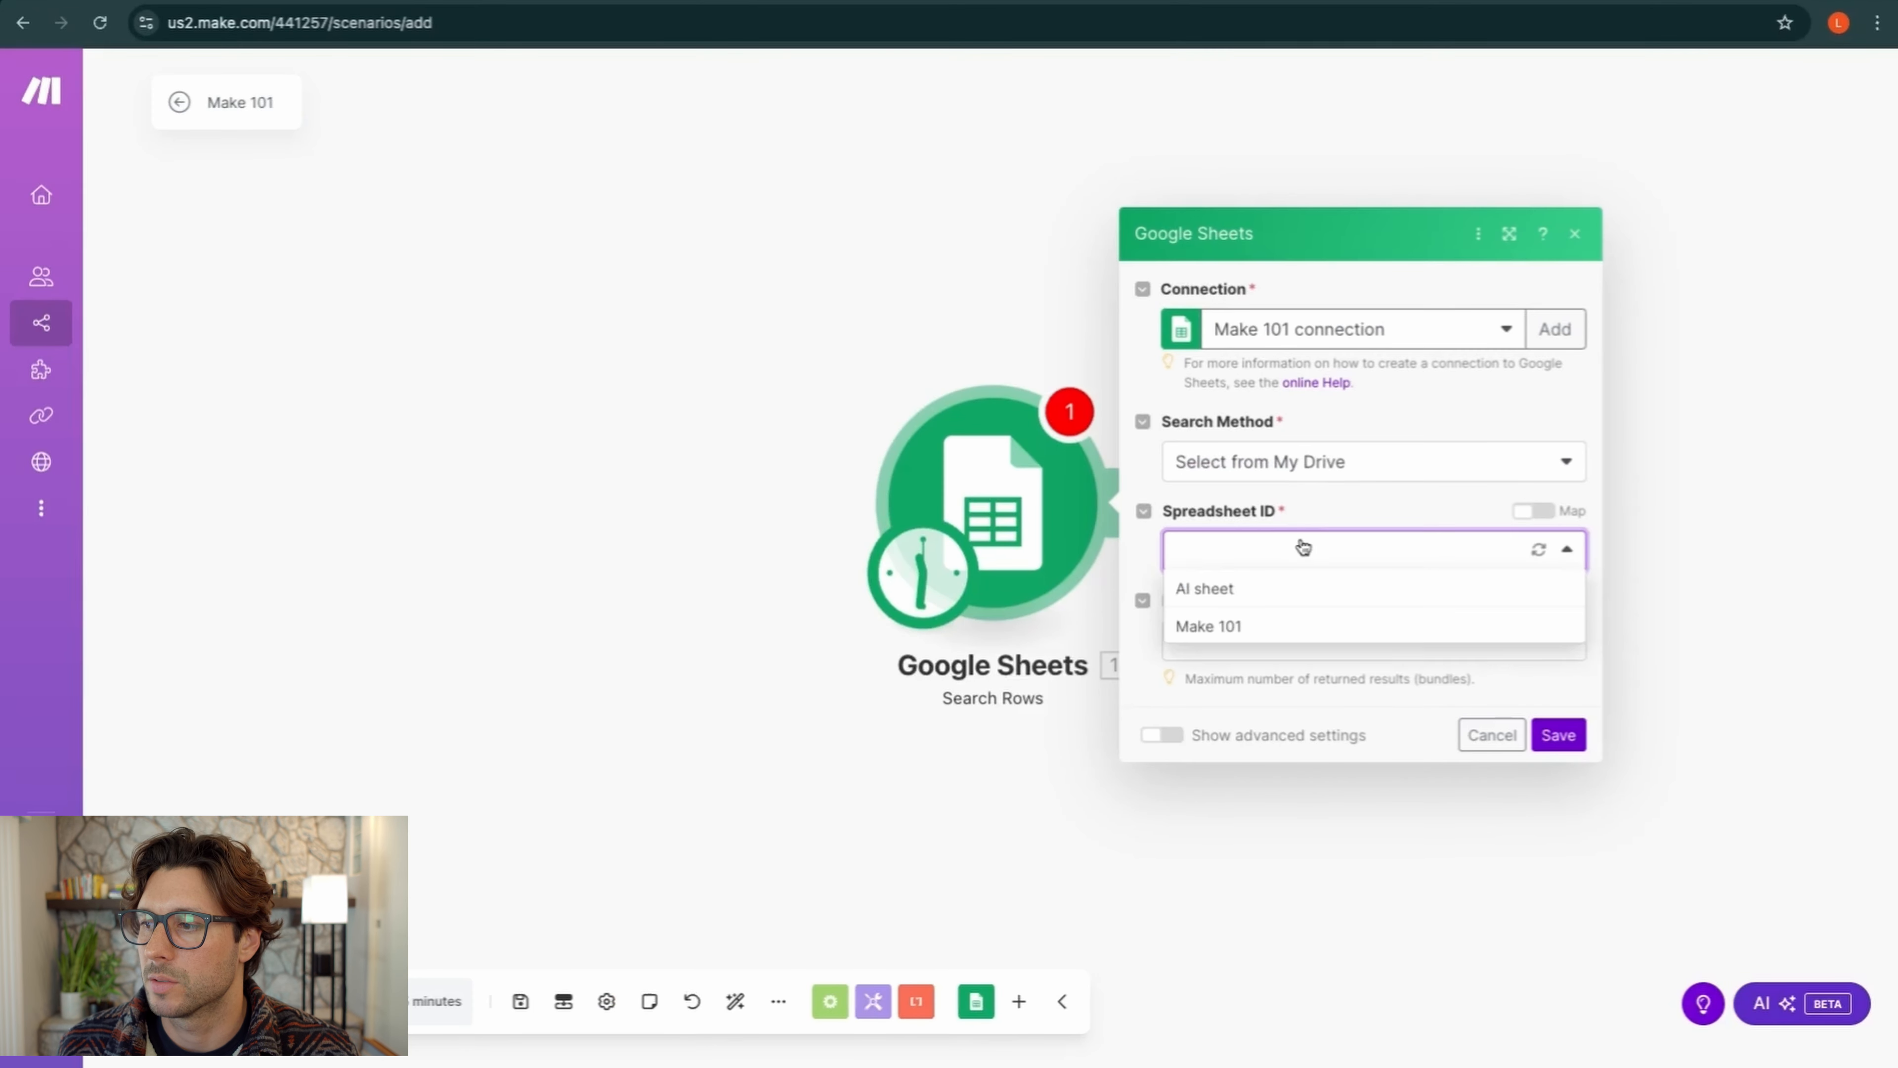
click(1224, 630)
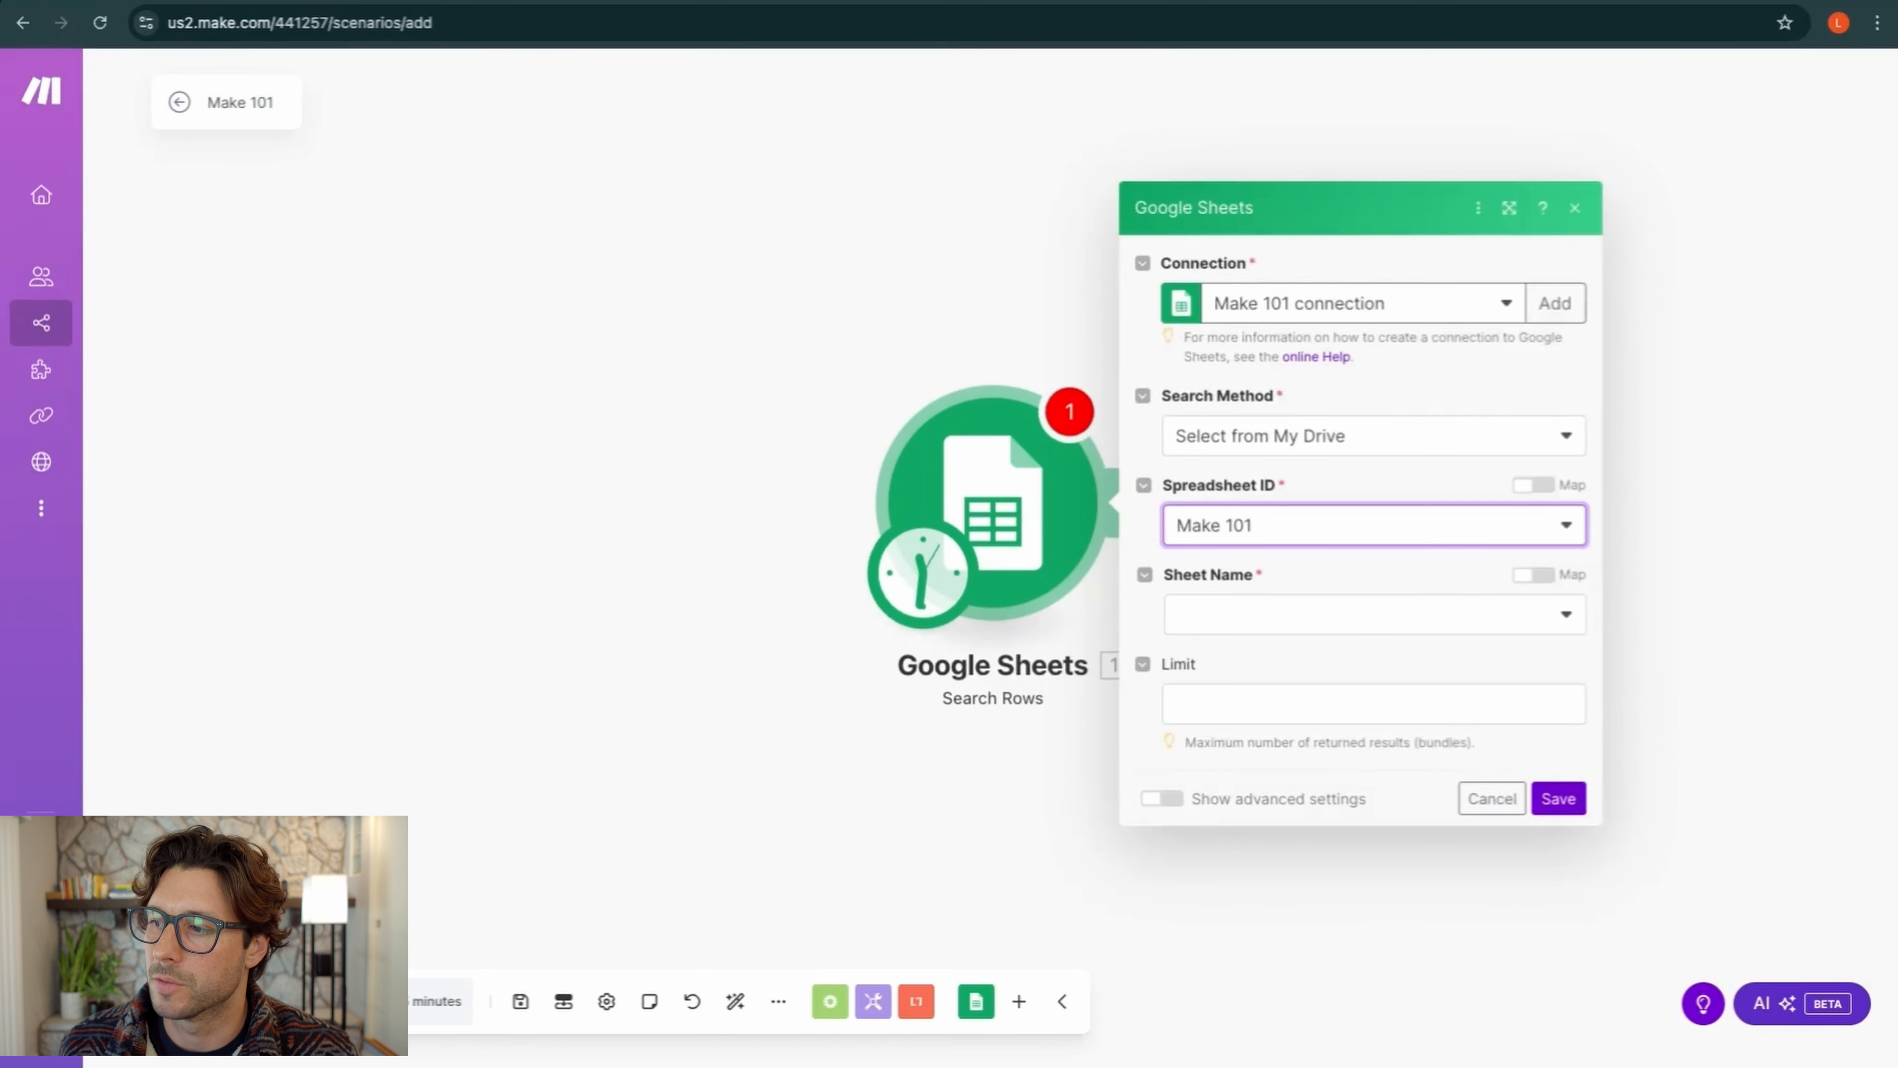
click(1406, 617)
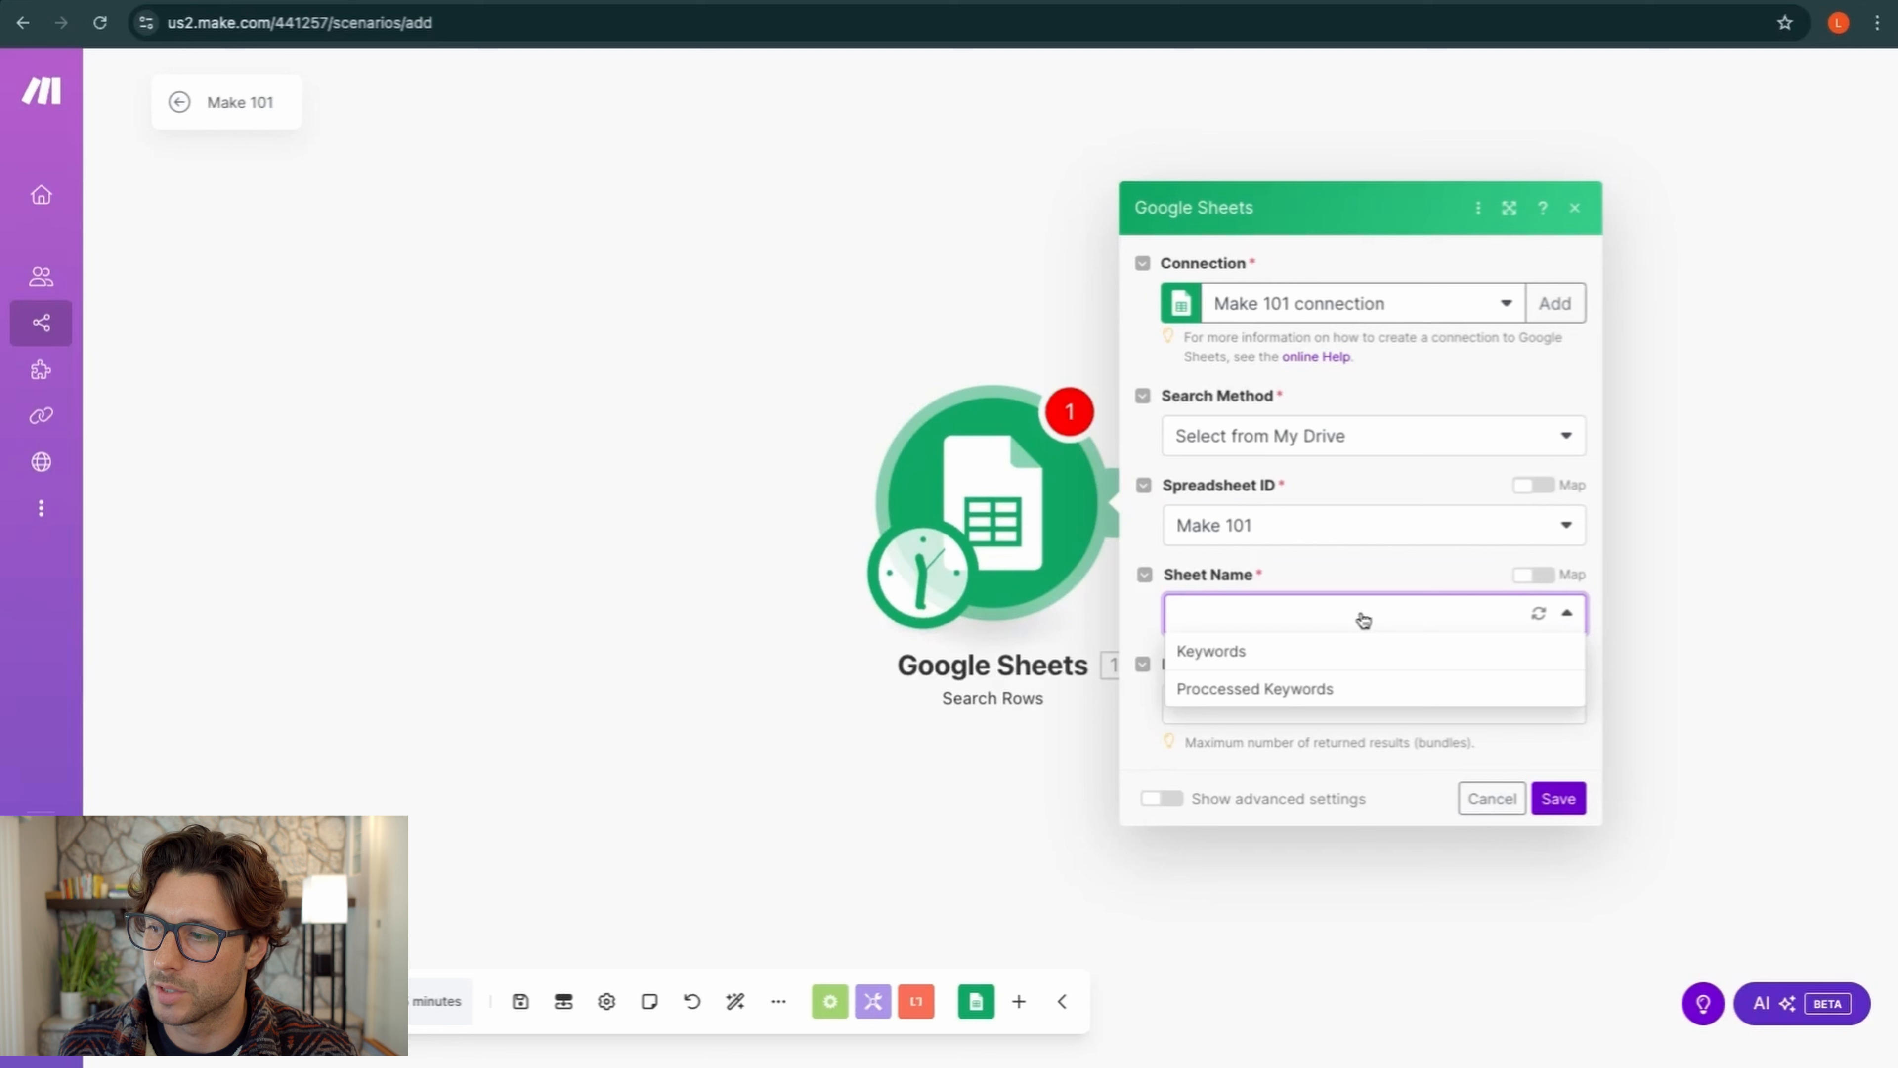
click(1218, 652)
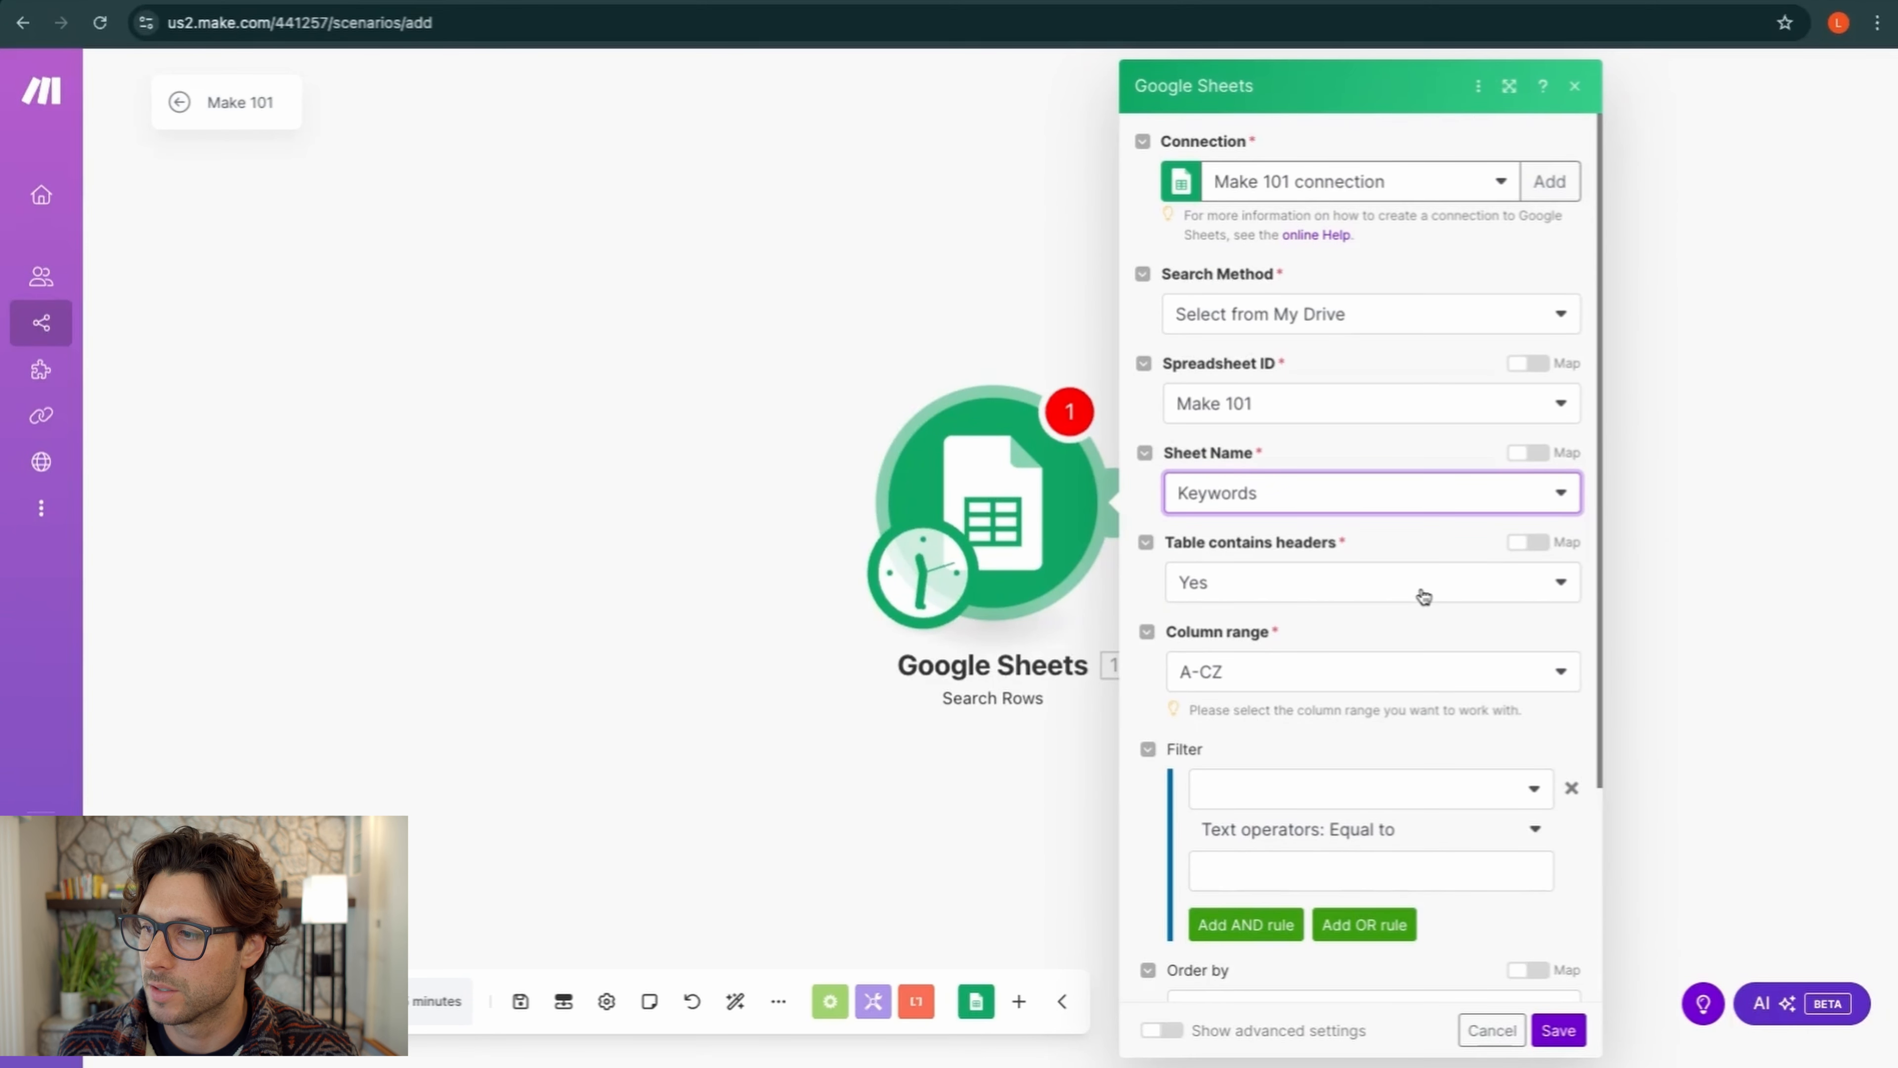
Remove the empty filter rule, set Sort order to Descending, and save the module
scroll(1420, 609, down, 2)
scroll(1420, 609, down, 2)
scroll(1420, 609, down, 1)
scroll(1419, 609, down, 1)
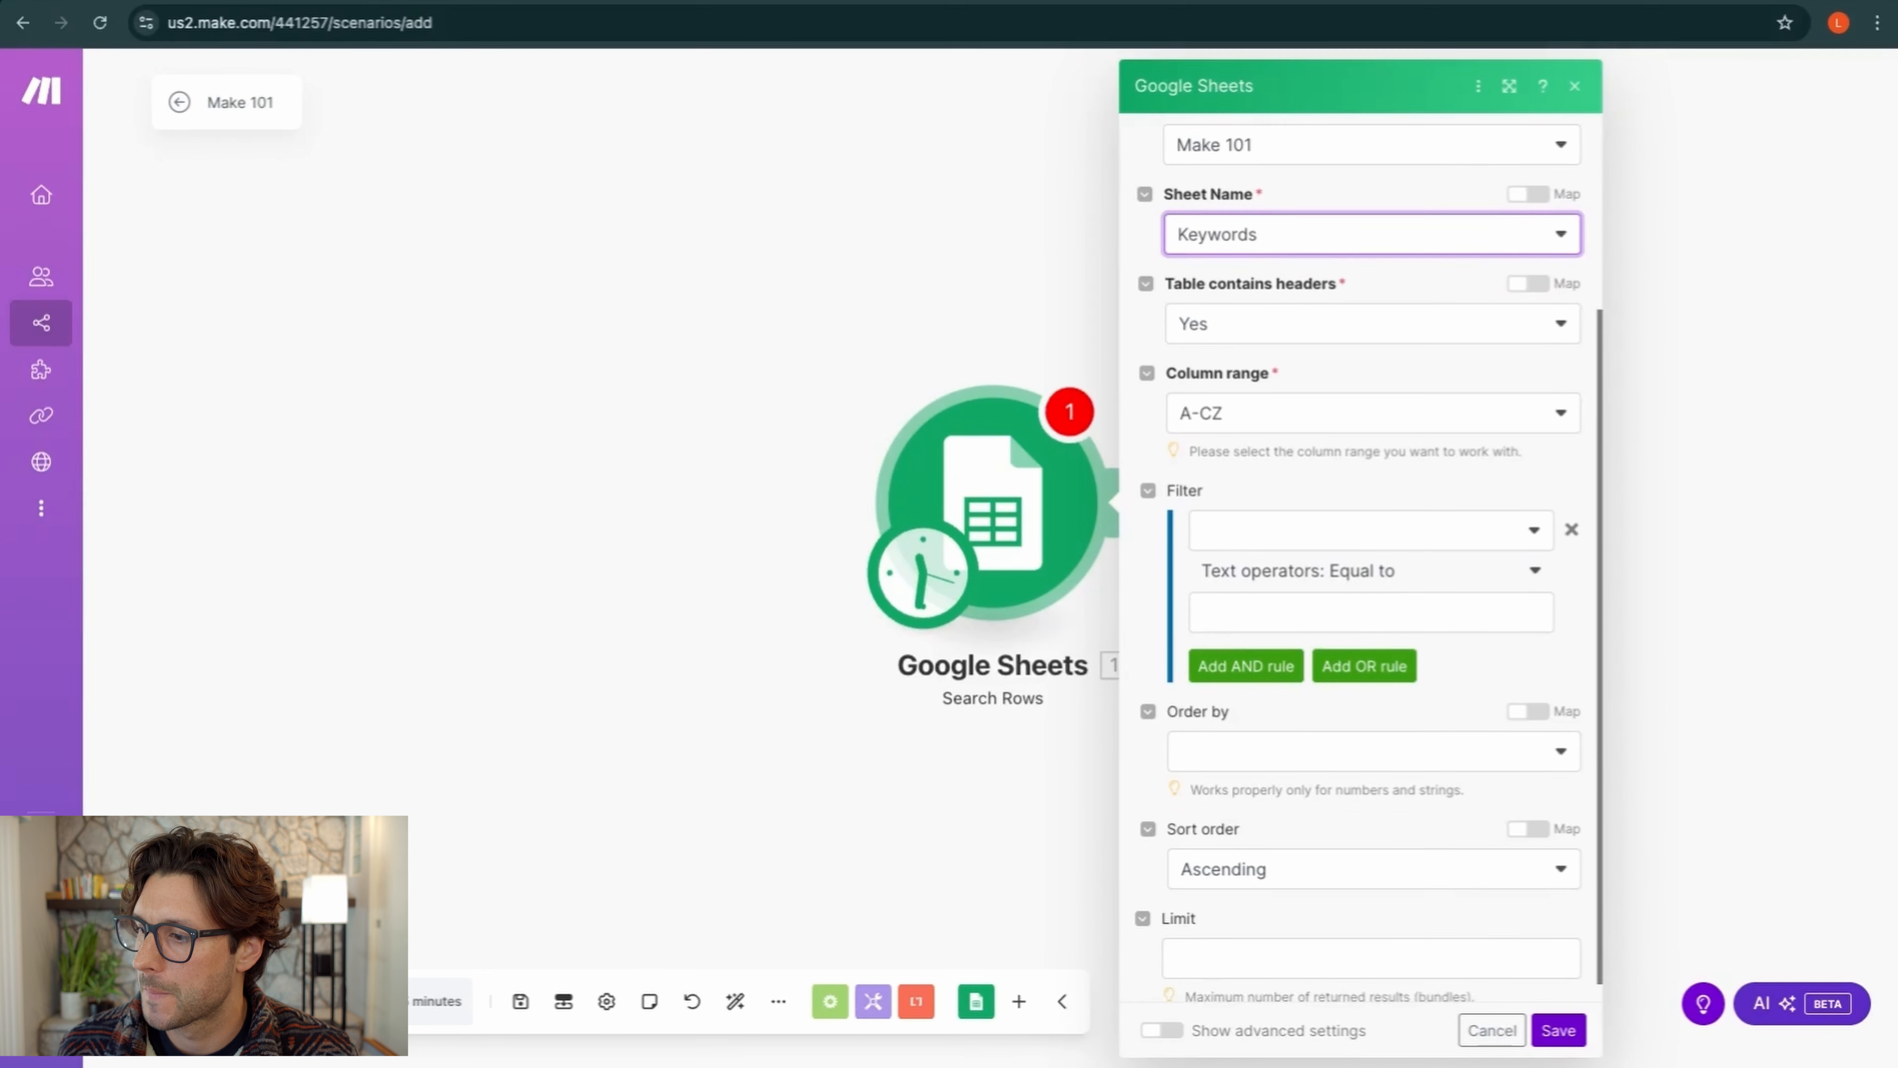
click(1513, 750)
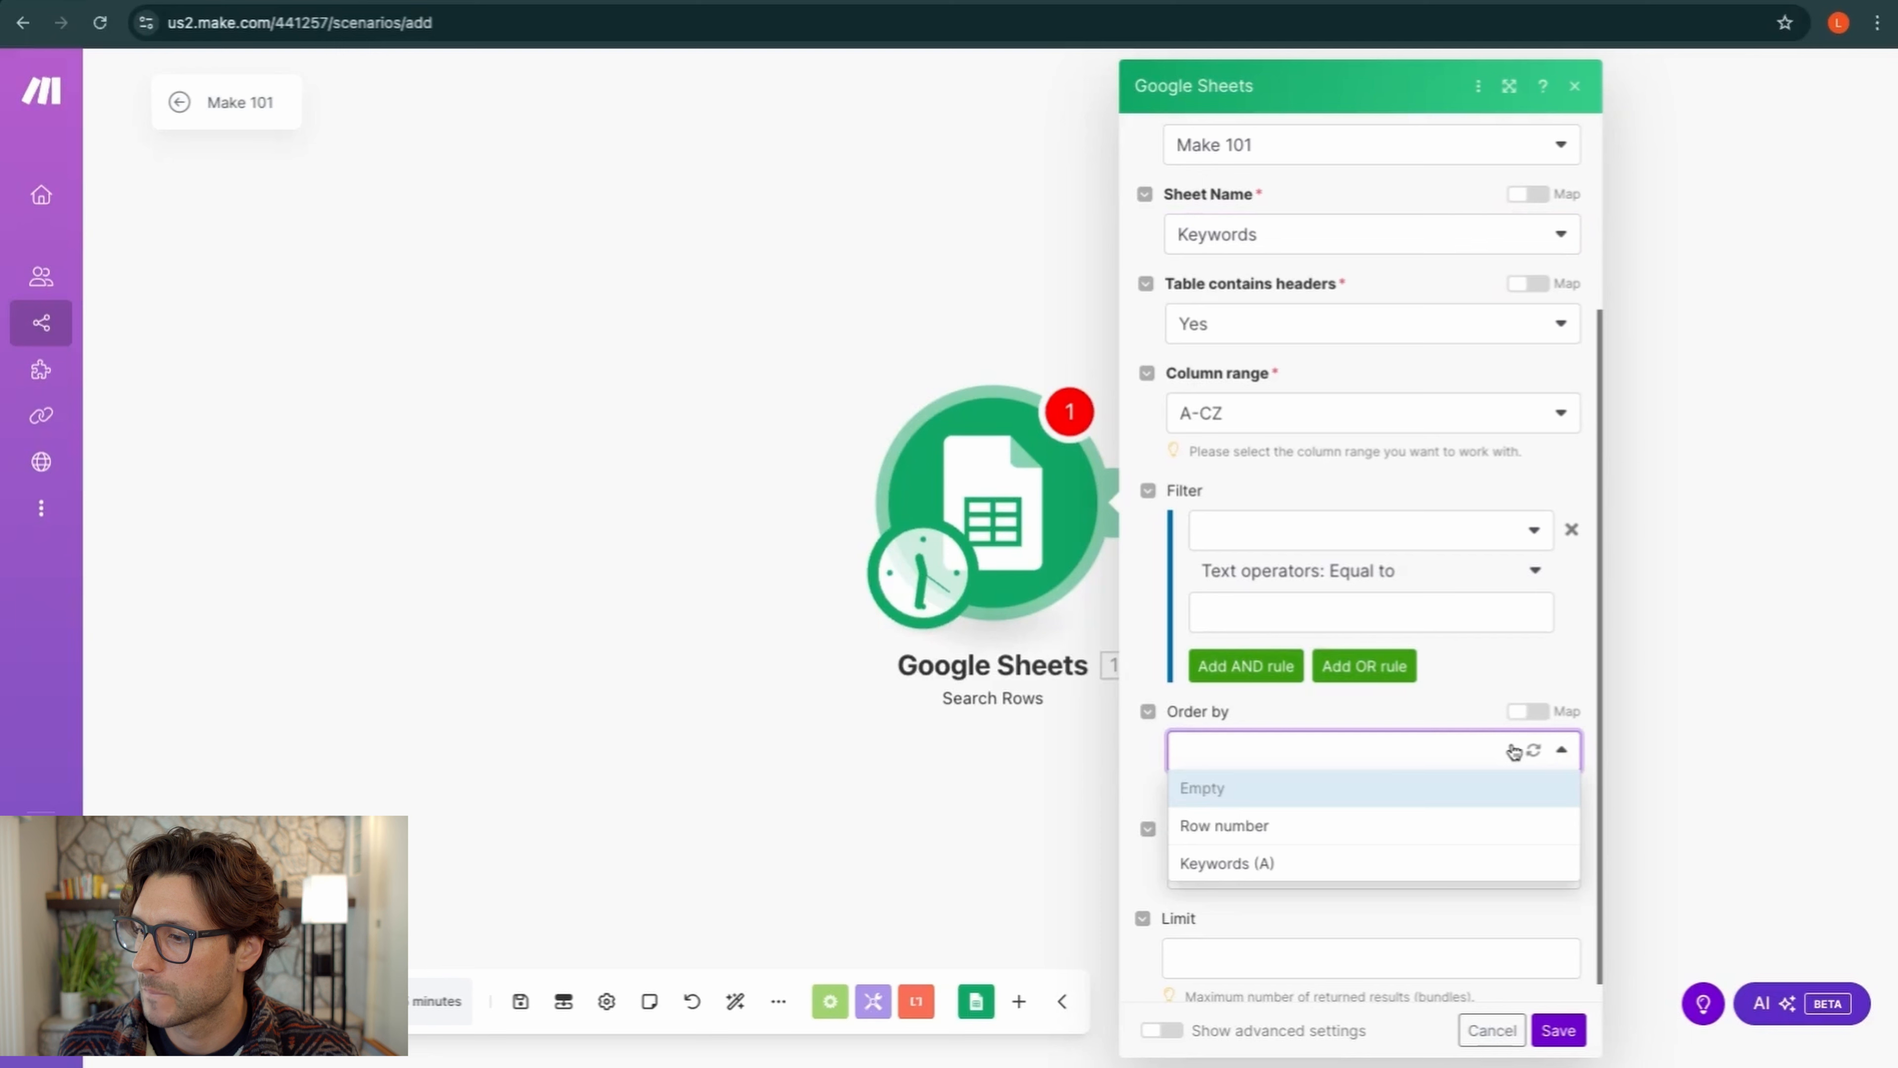
click(1516, 677)
scroll(1424, 700, down, 1)
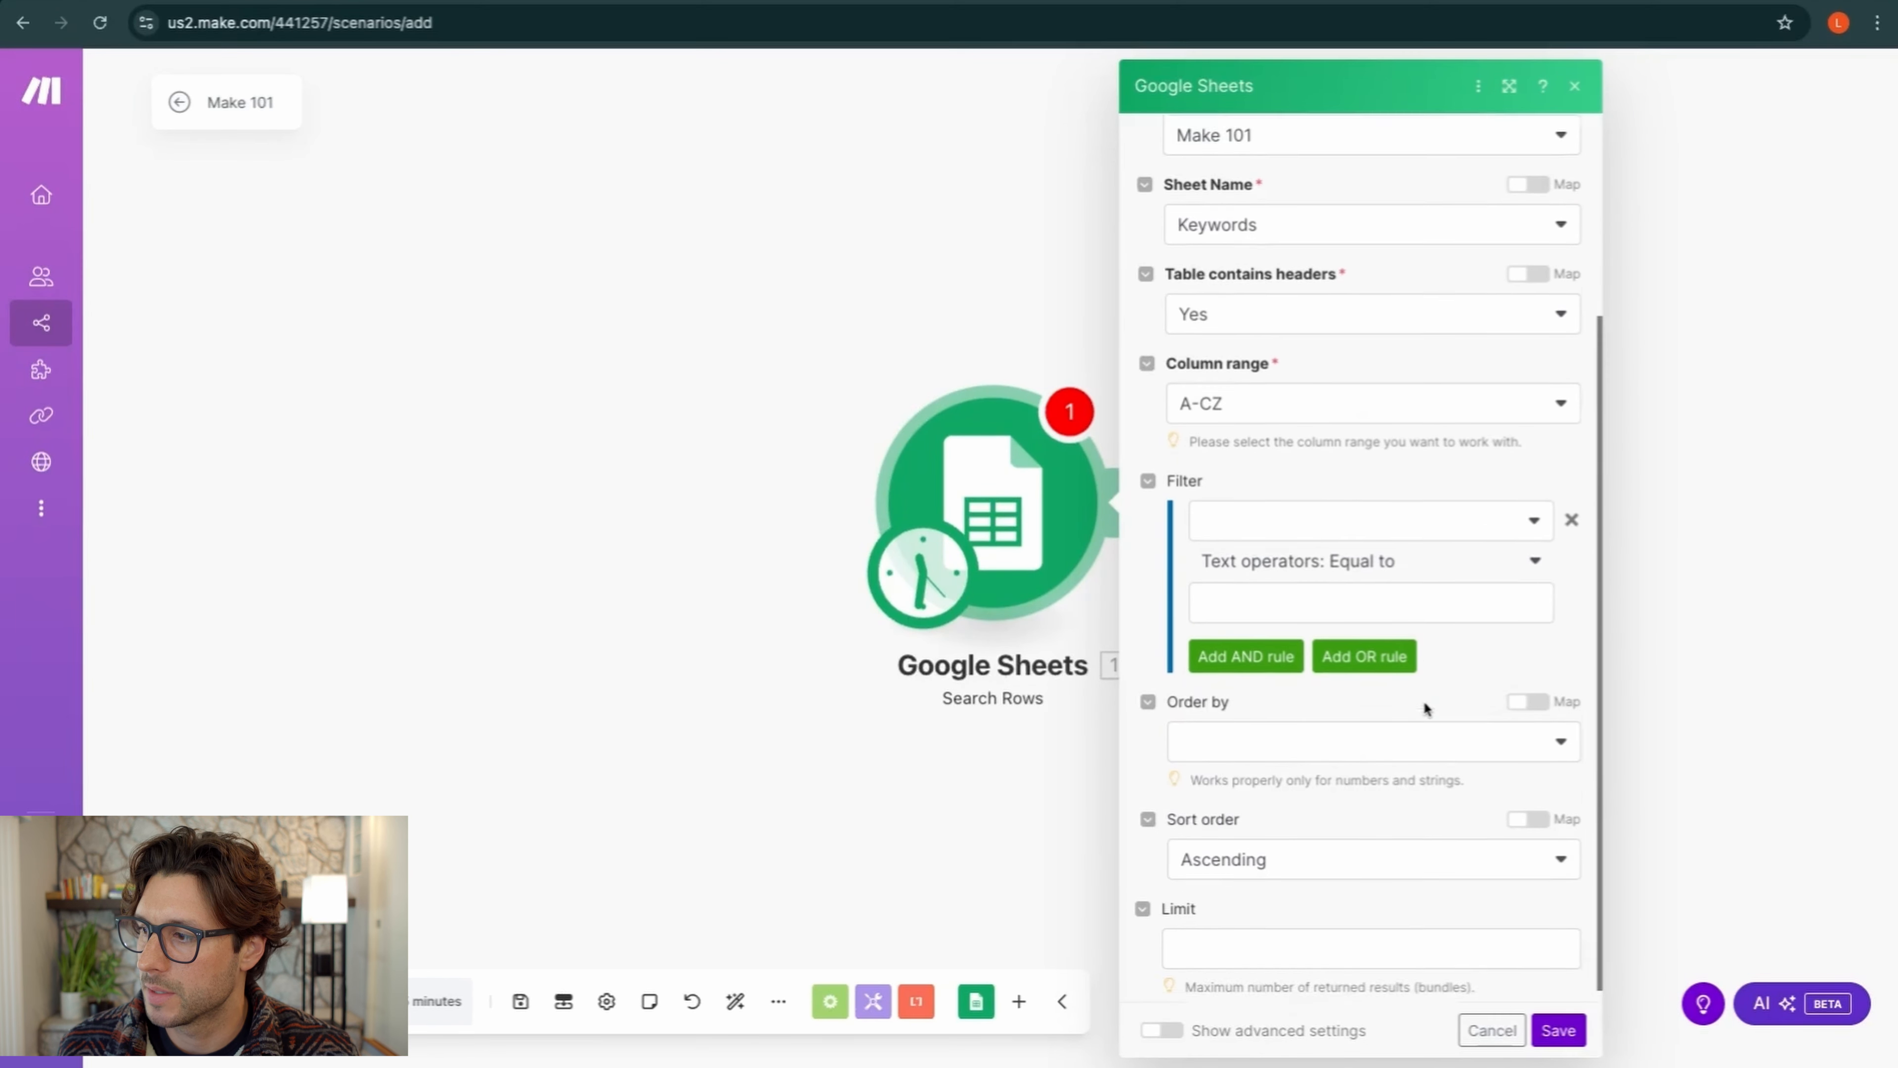
scroll(1424, 701, up, 2)
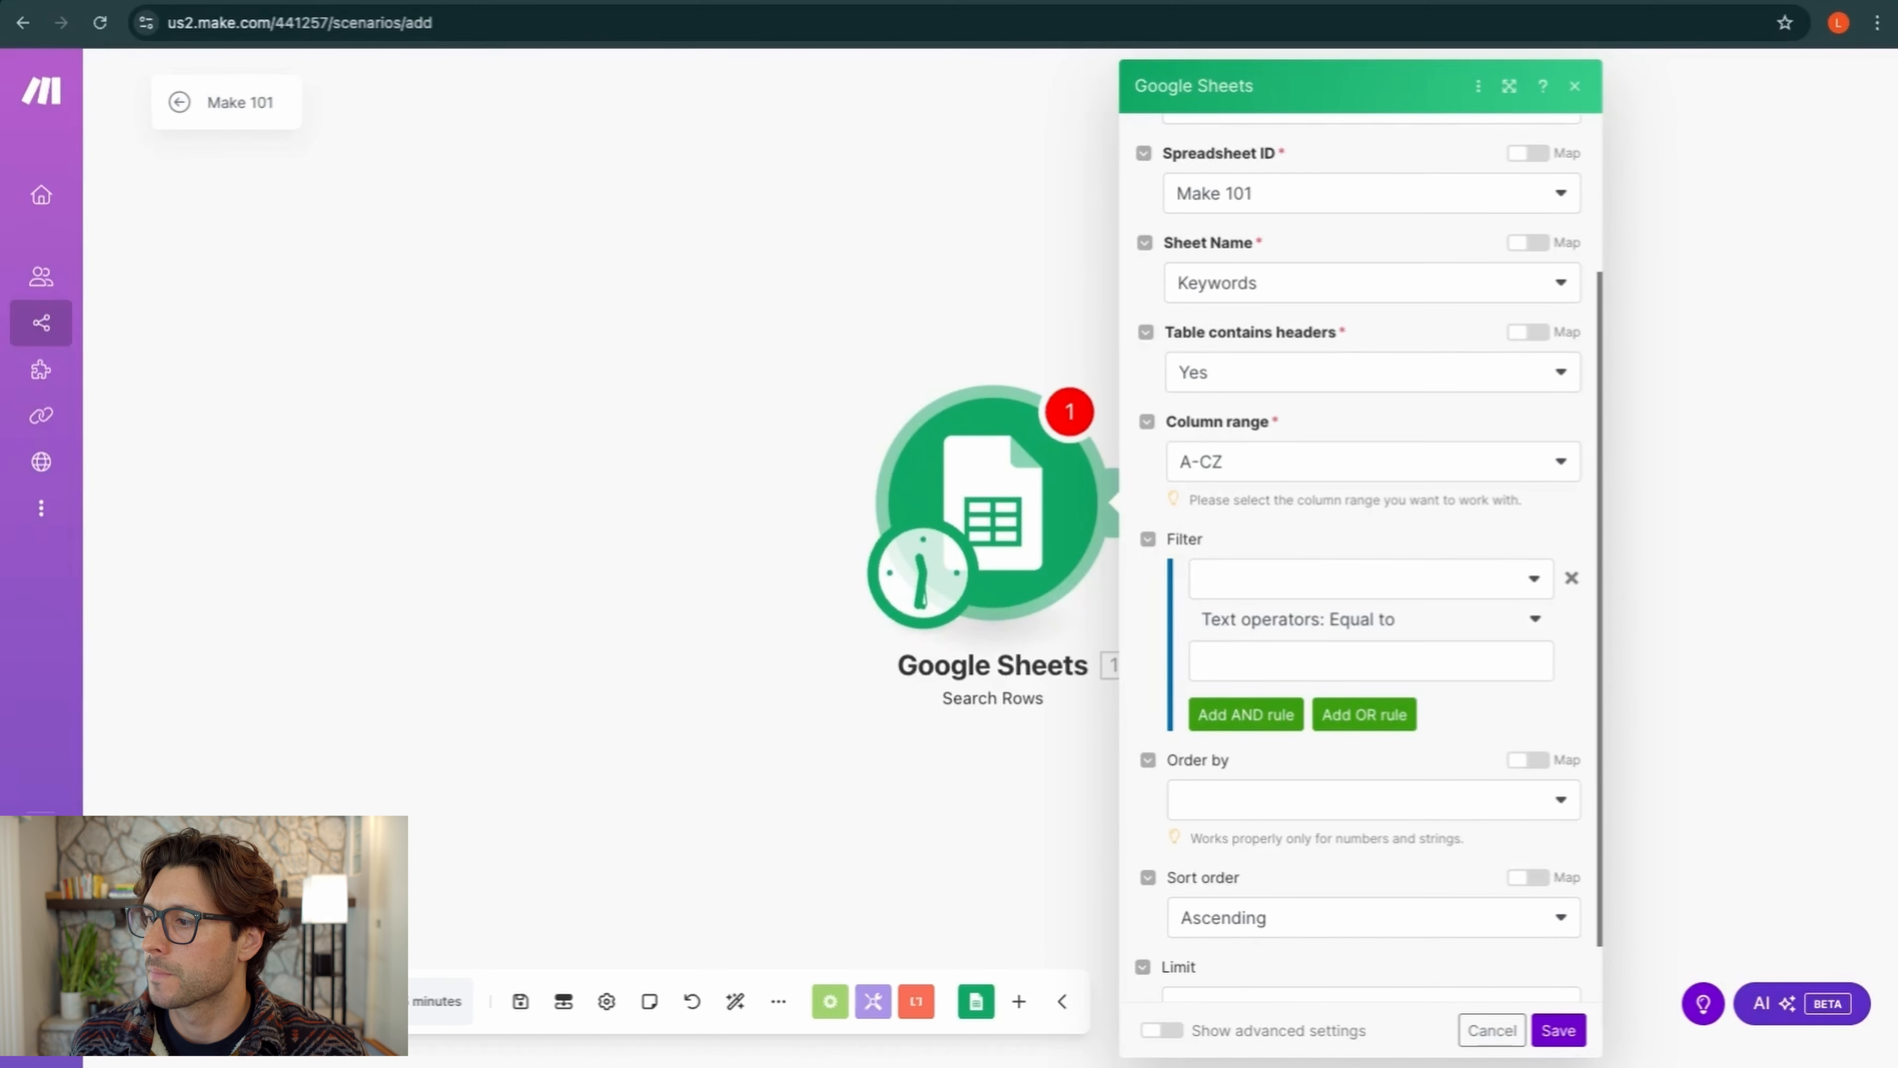
click(1572, 579)
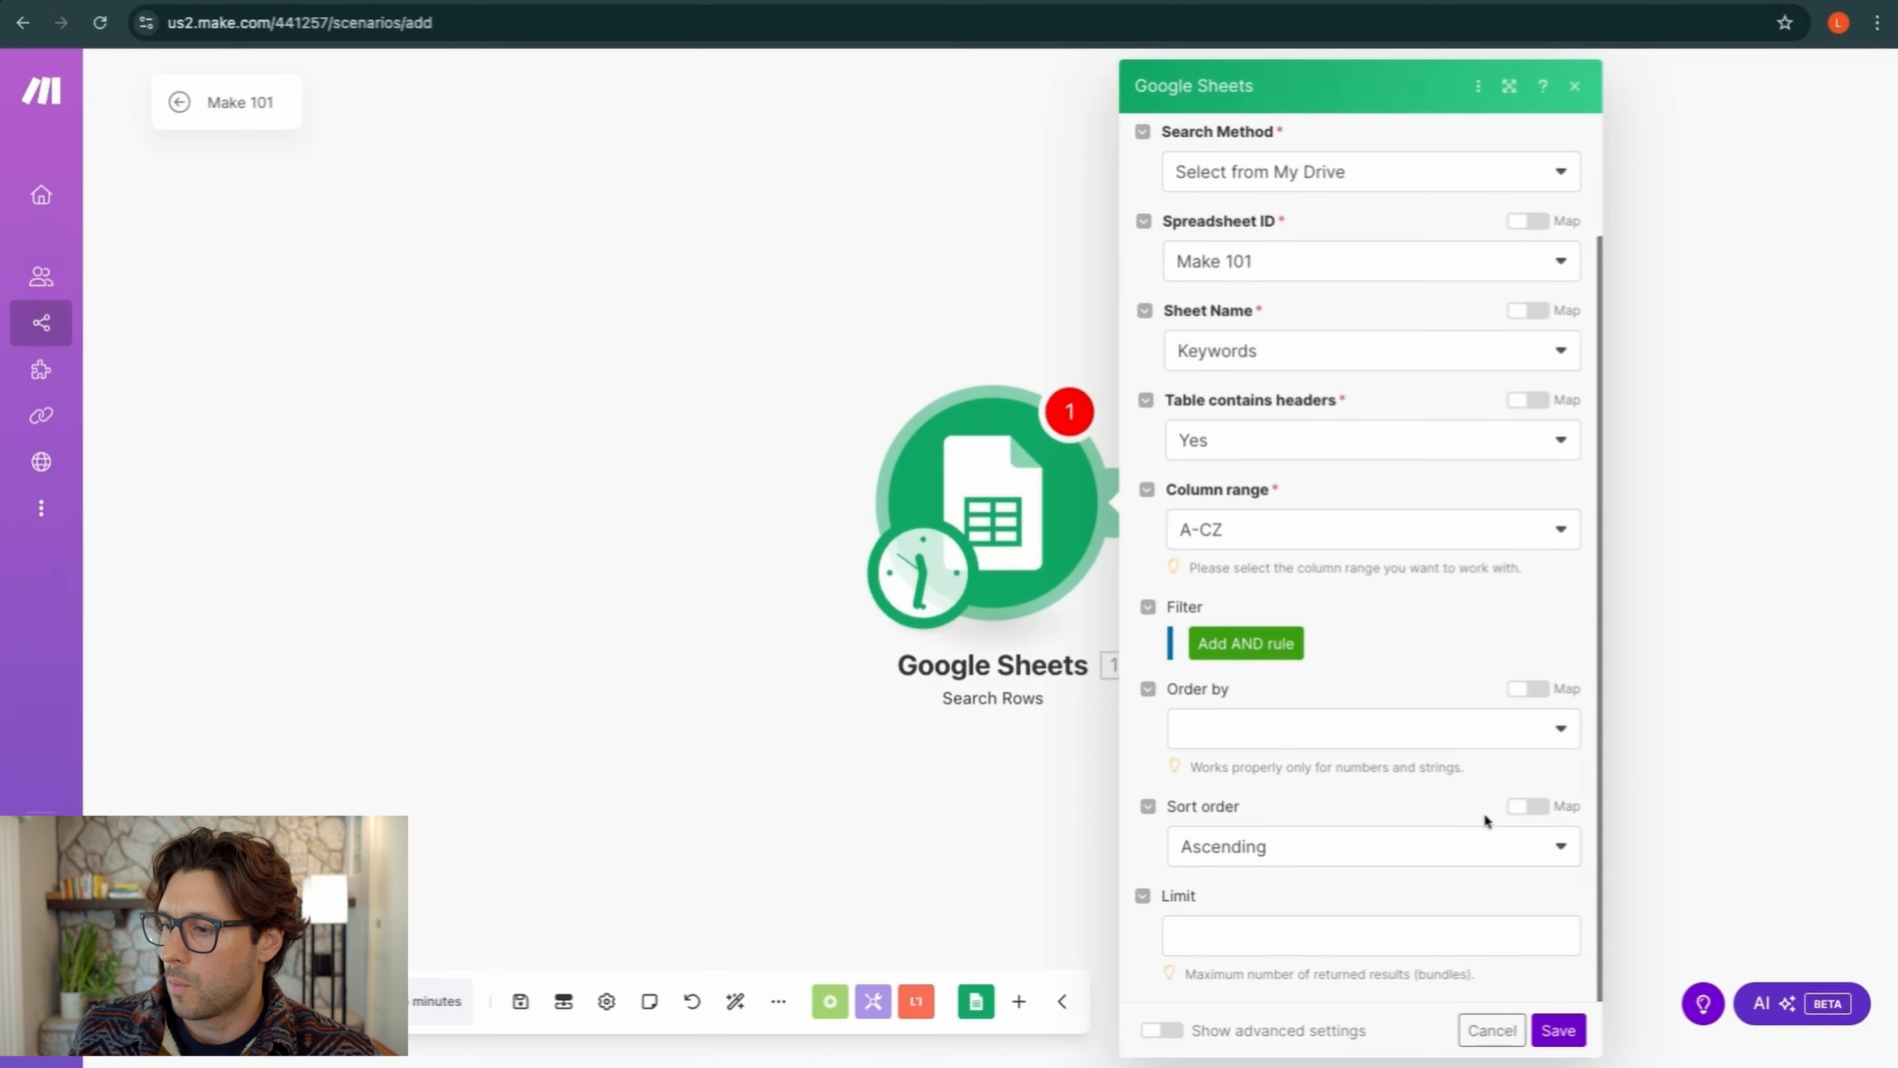
click(1573, 852)
click(1336, 917)
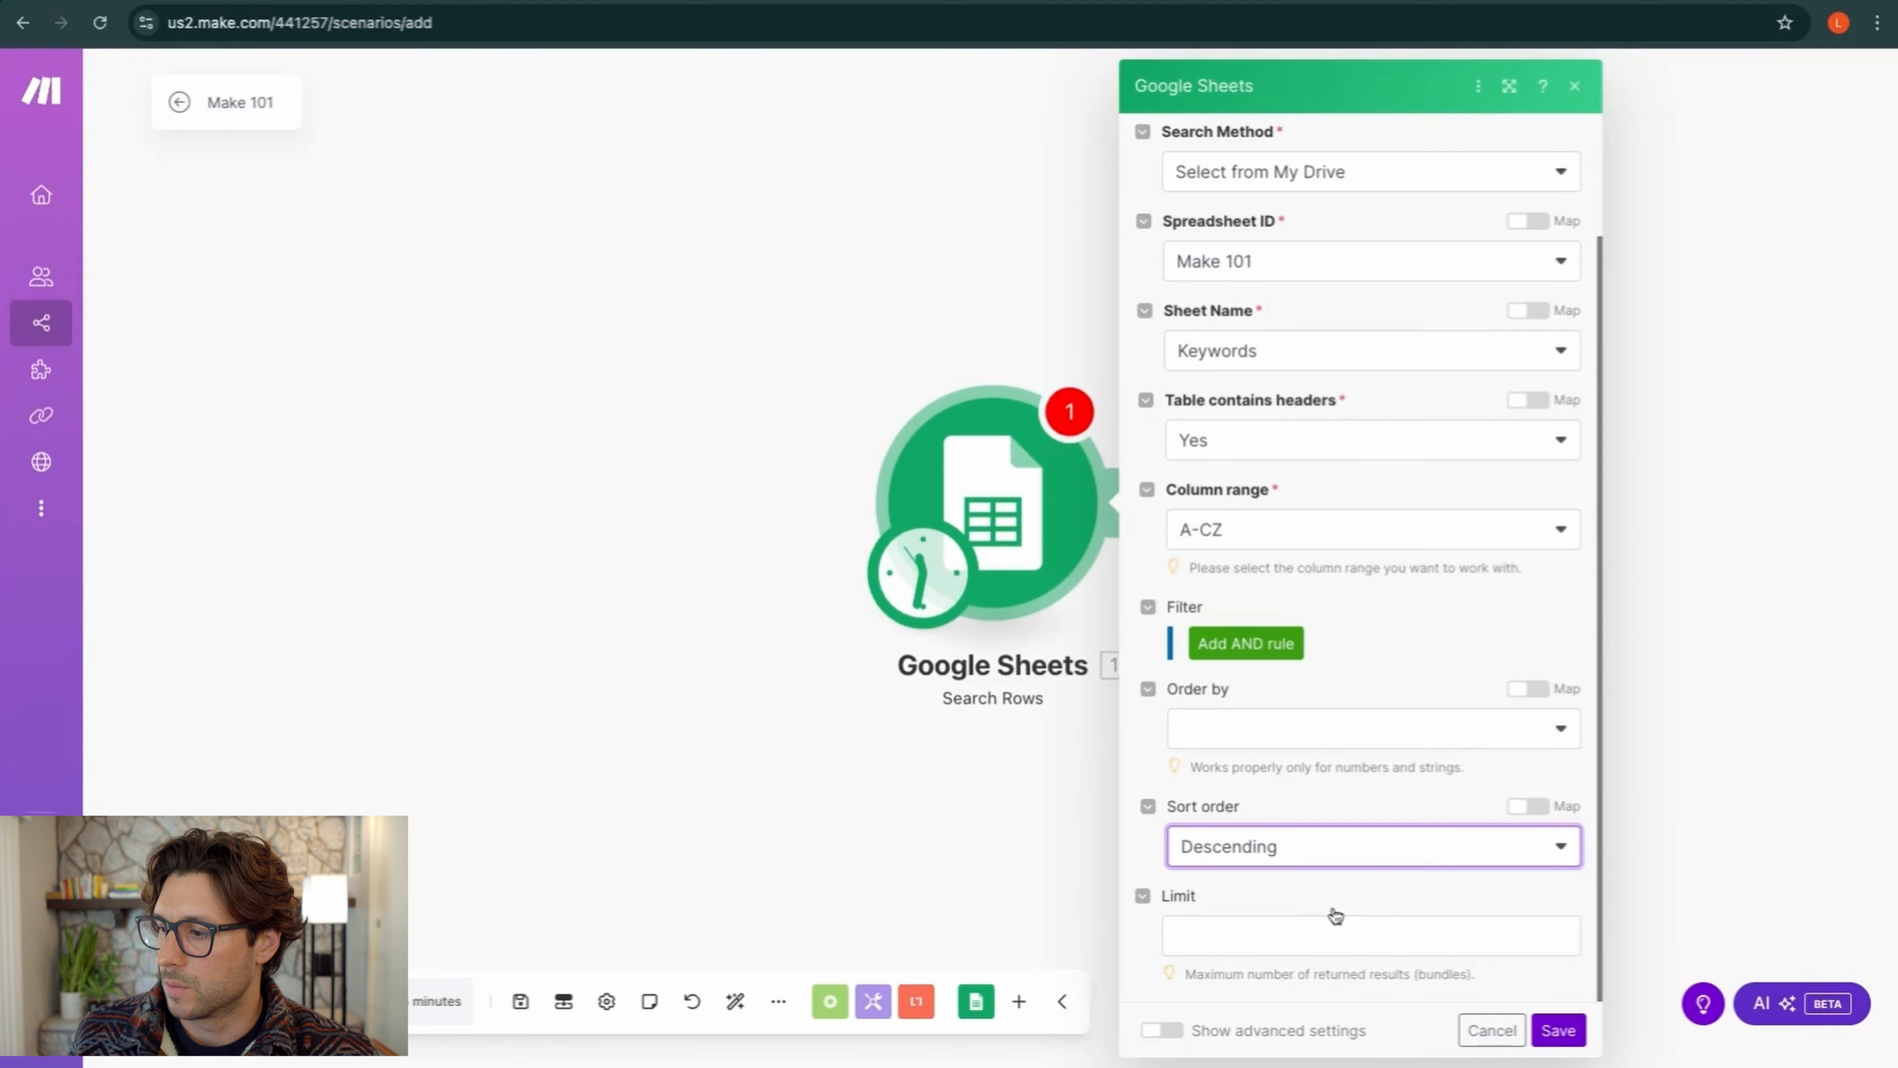
click(1559, 1031)
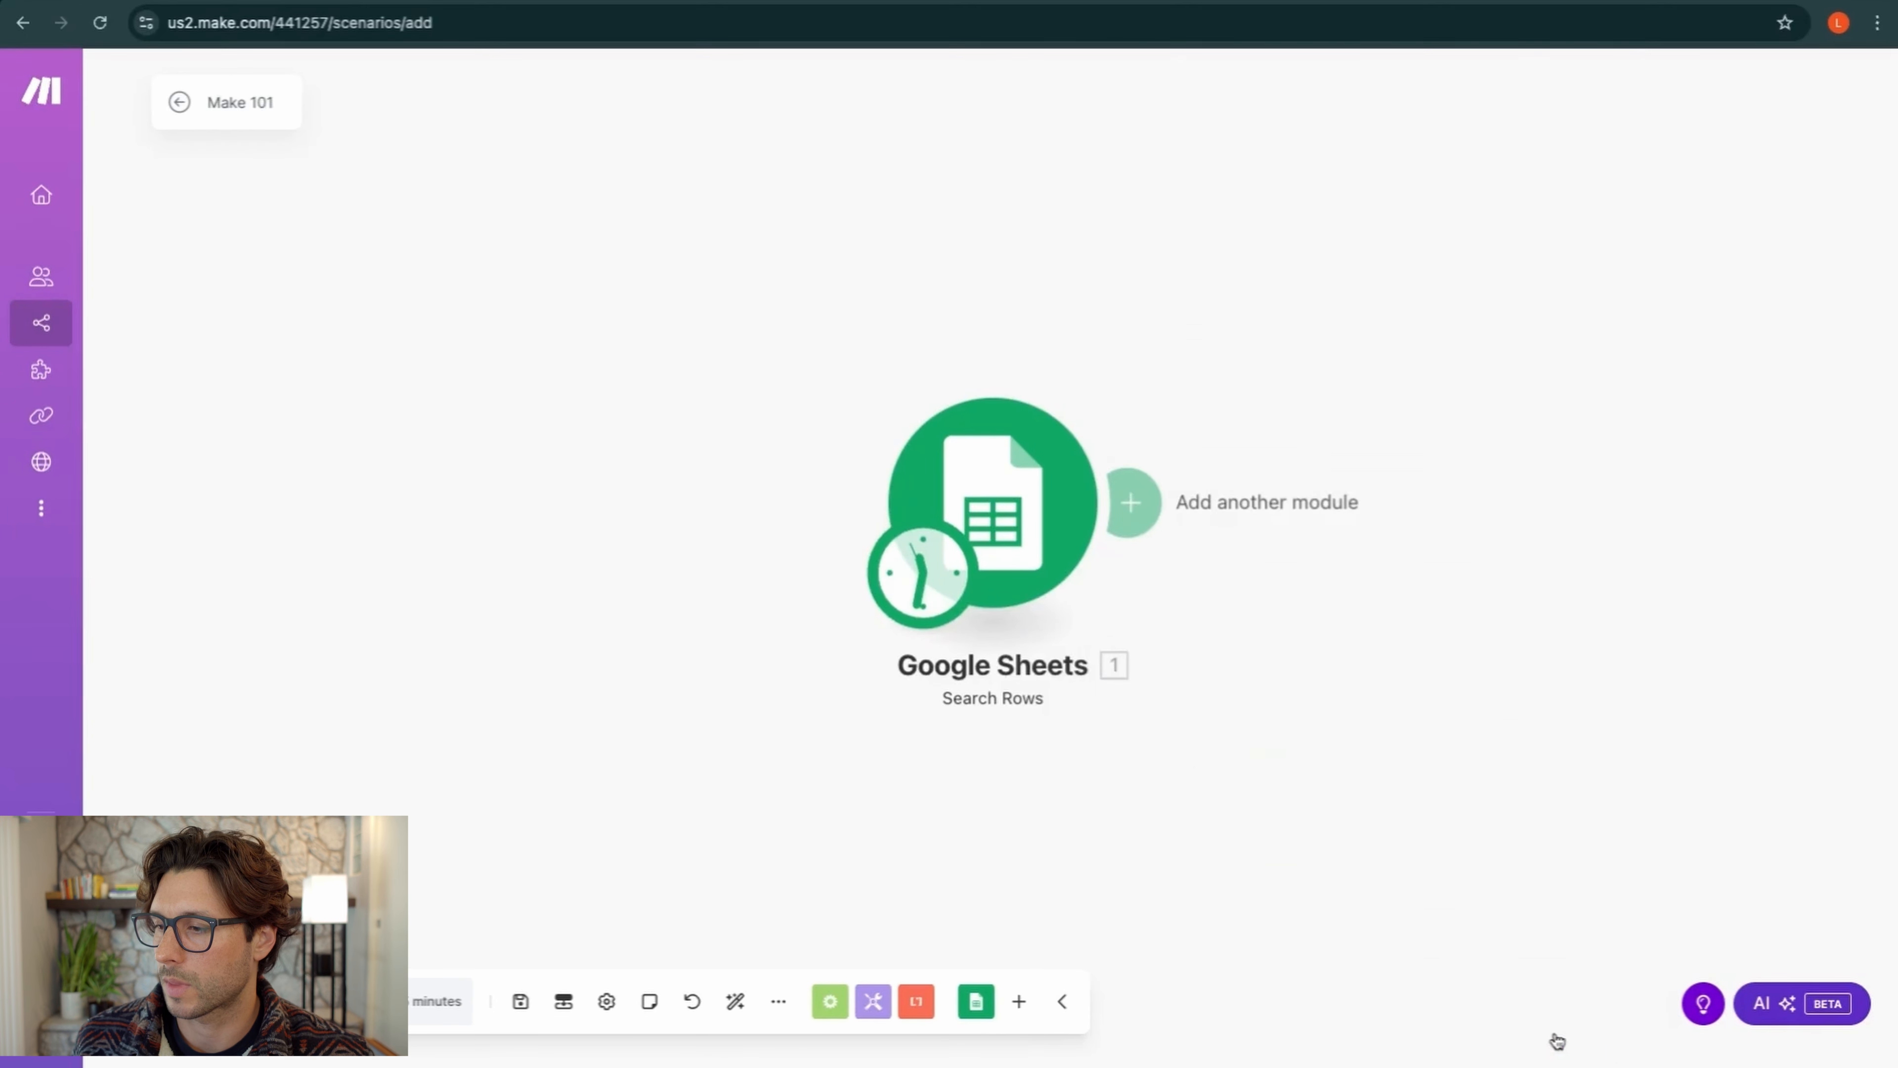
Reopen Search Rows settings, set the advanced Limit to 1, and save
right_click(1014, 544)
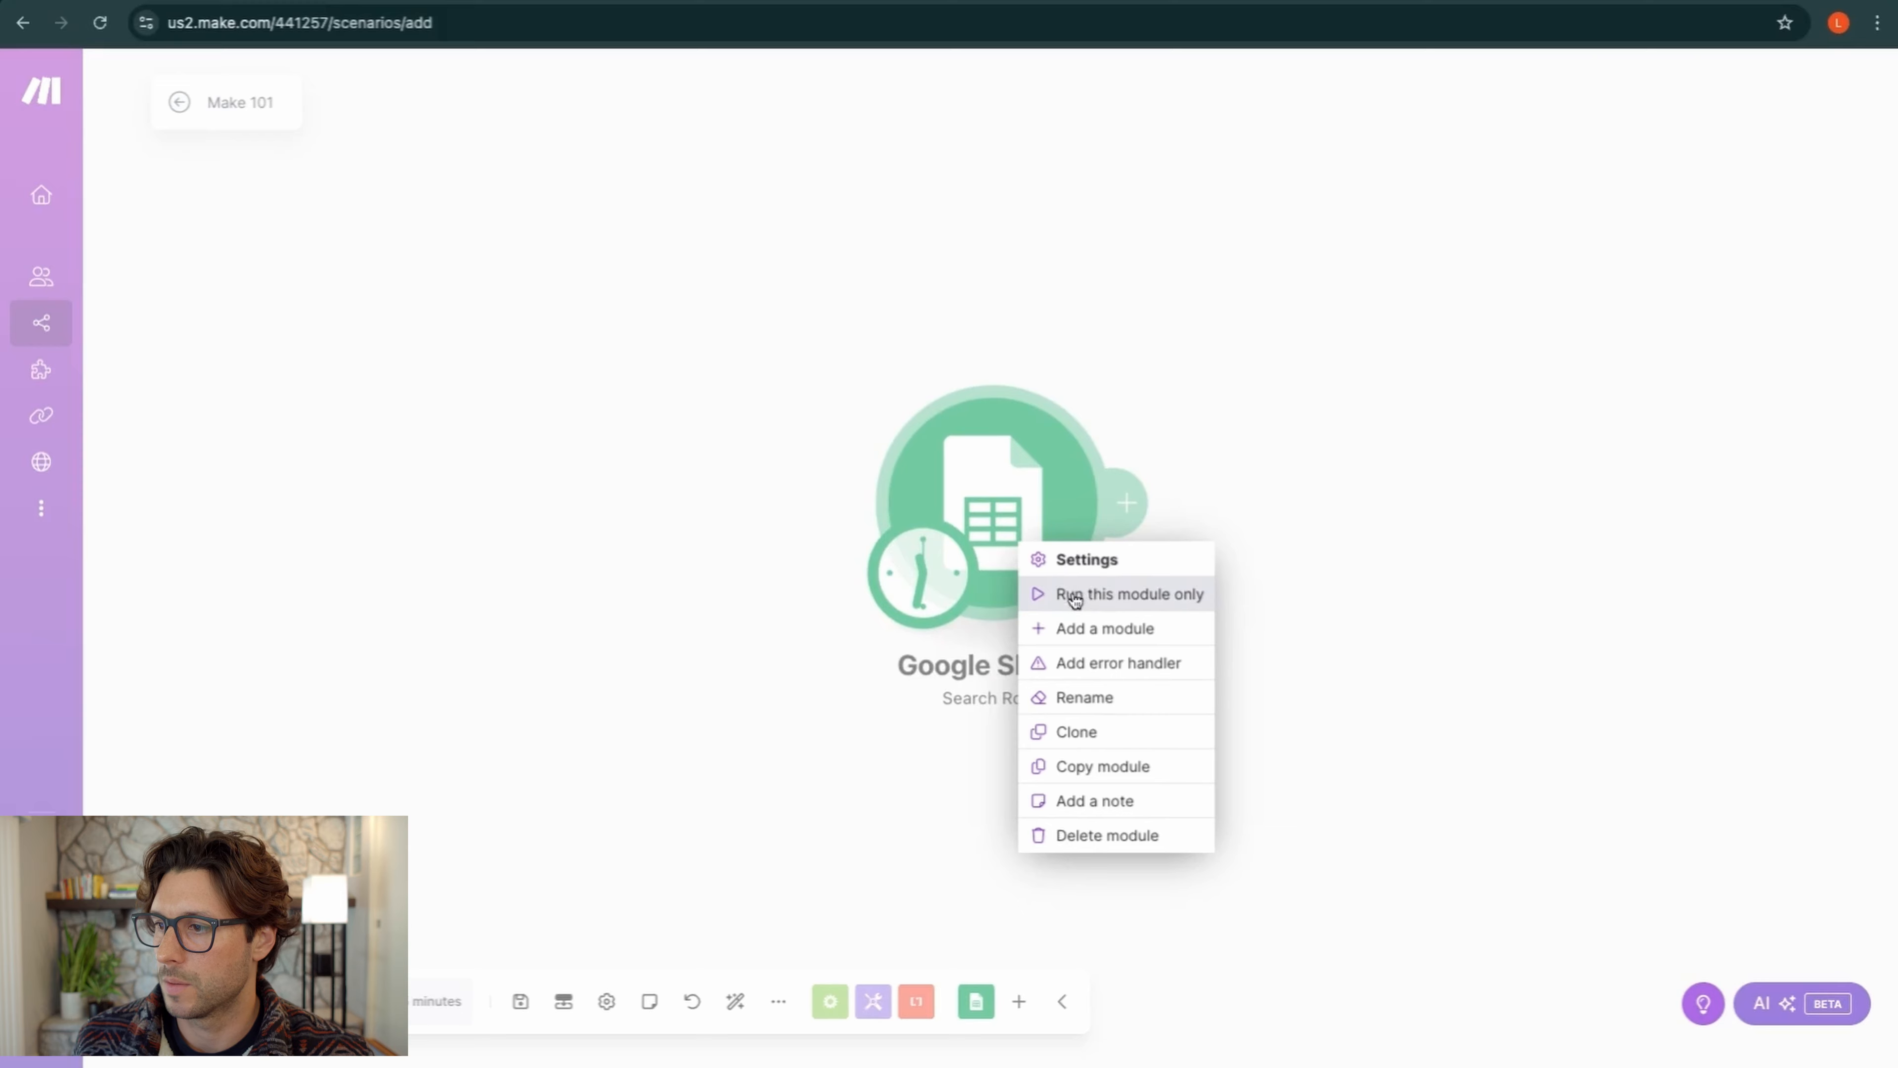
click(1018, 475)
click(1016, 473)
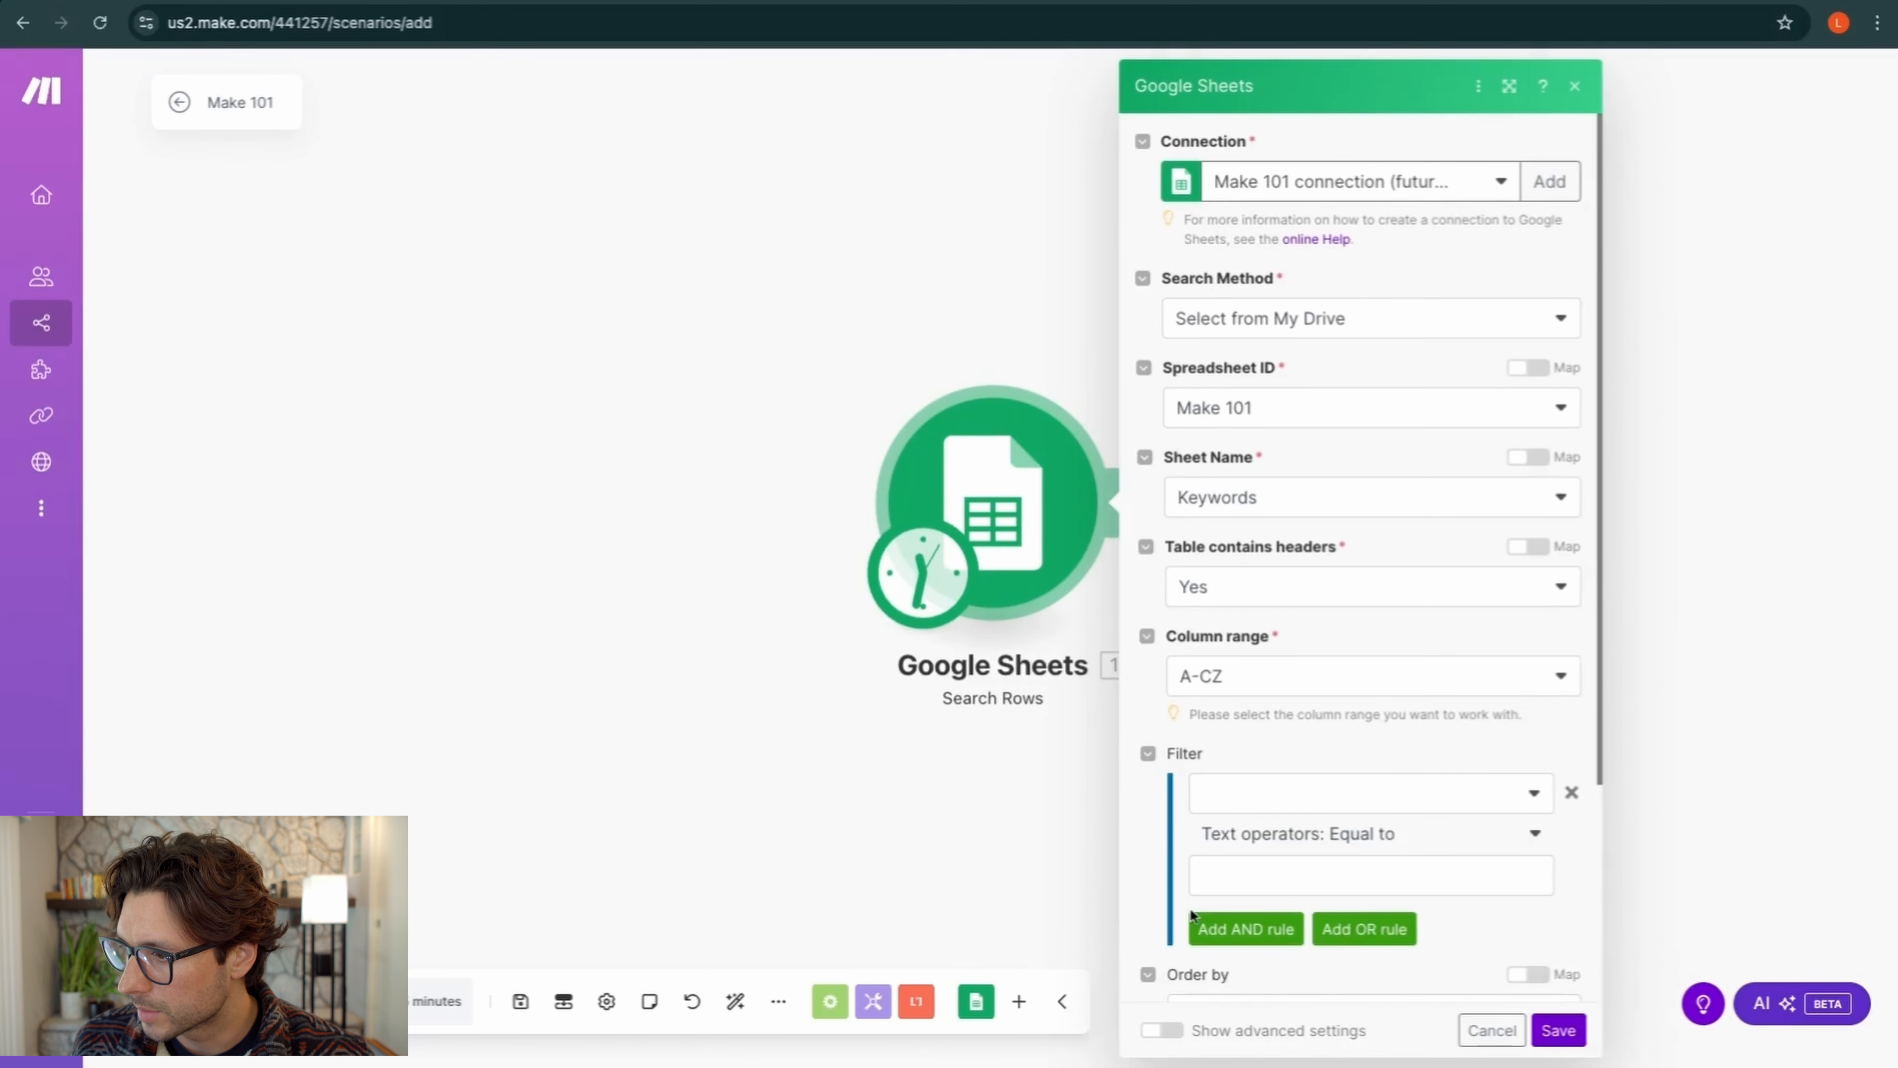
scroll(1189, 907, down, 4)
click(1156, 1033)
scroll(1233, 814, down, 3)
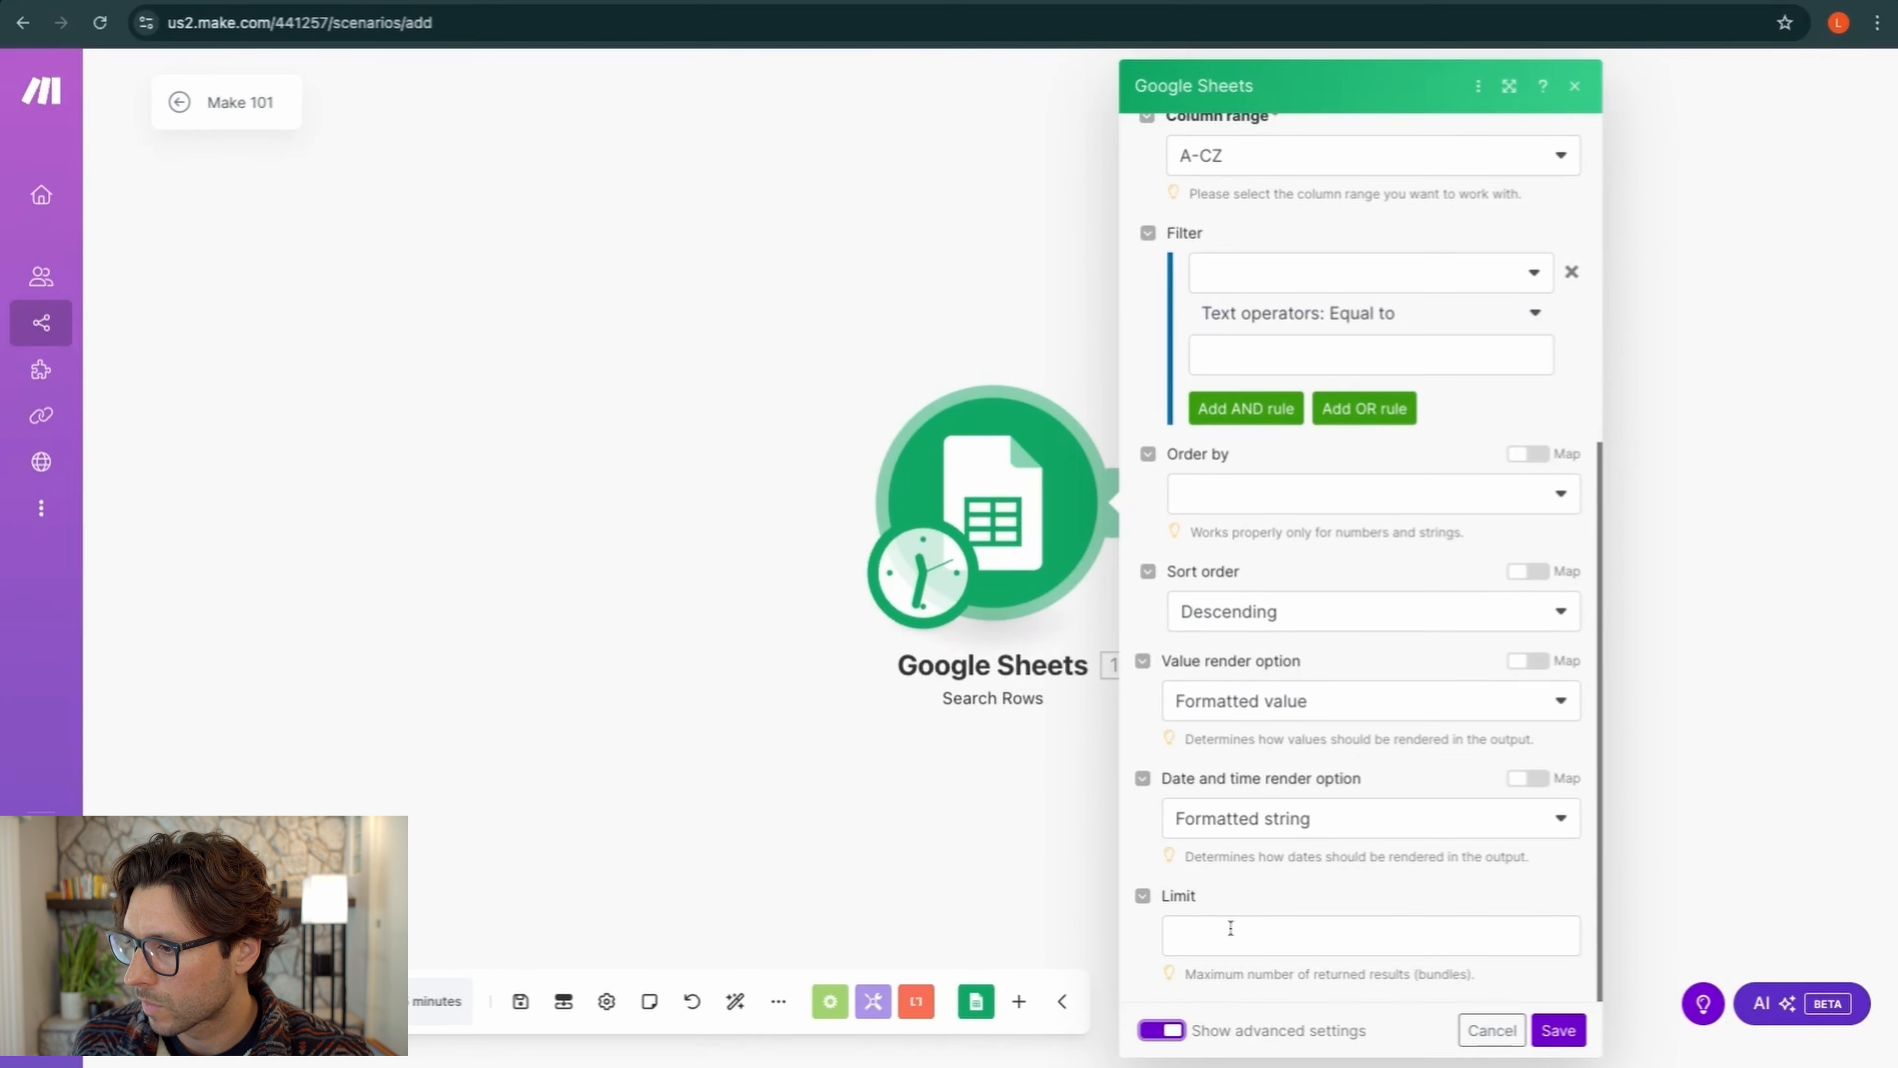
scroll(1368, 558, up, 1)
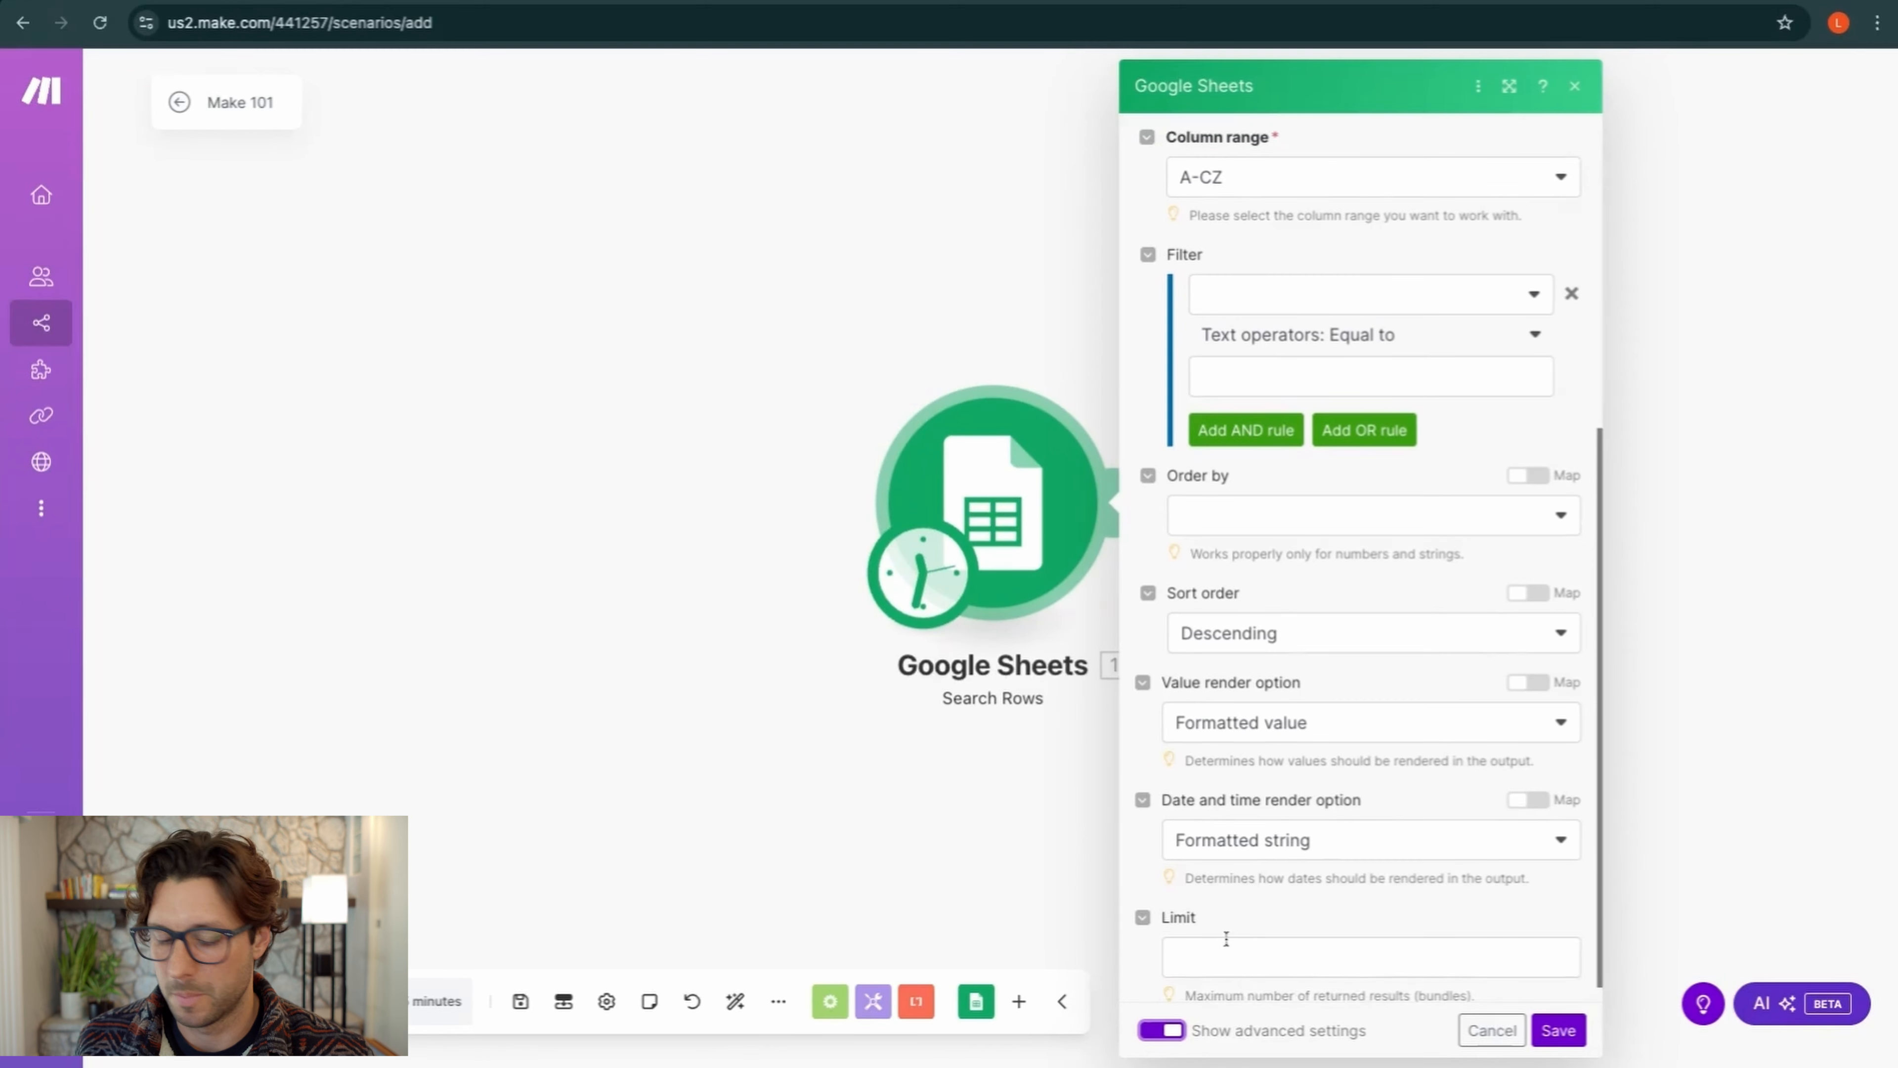
click(1230, 955)
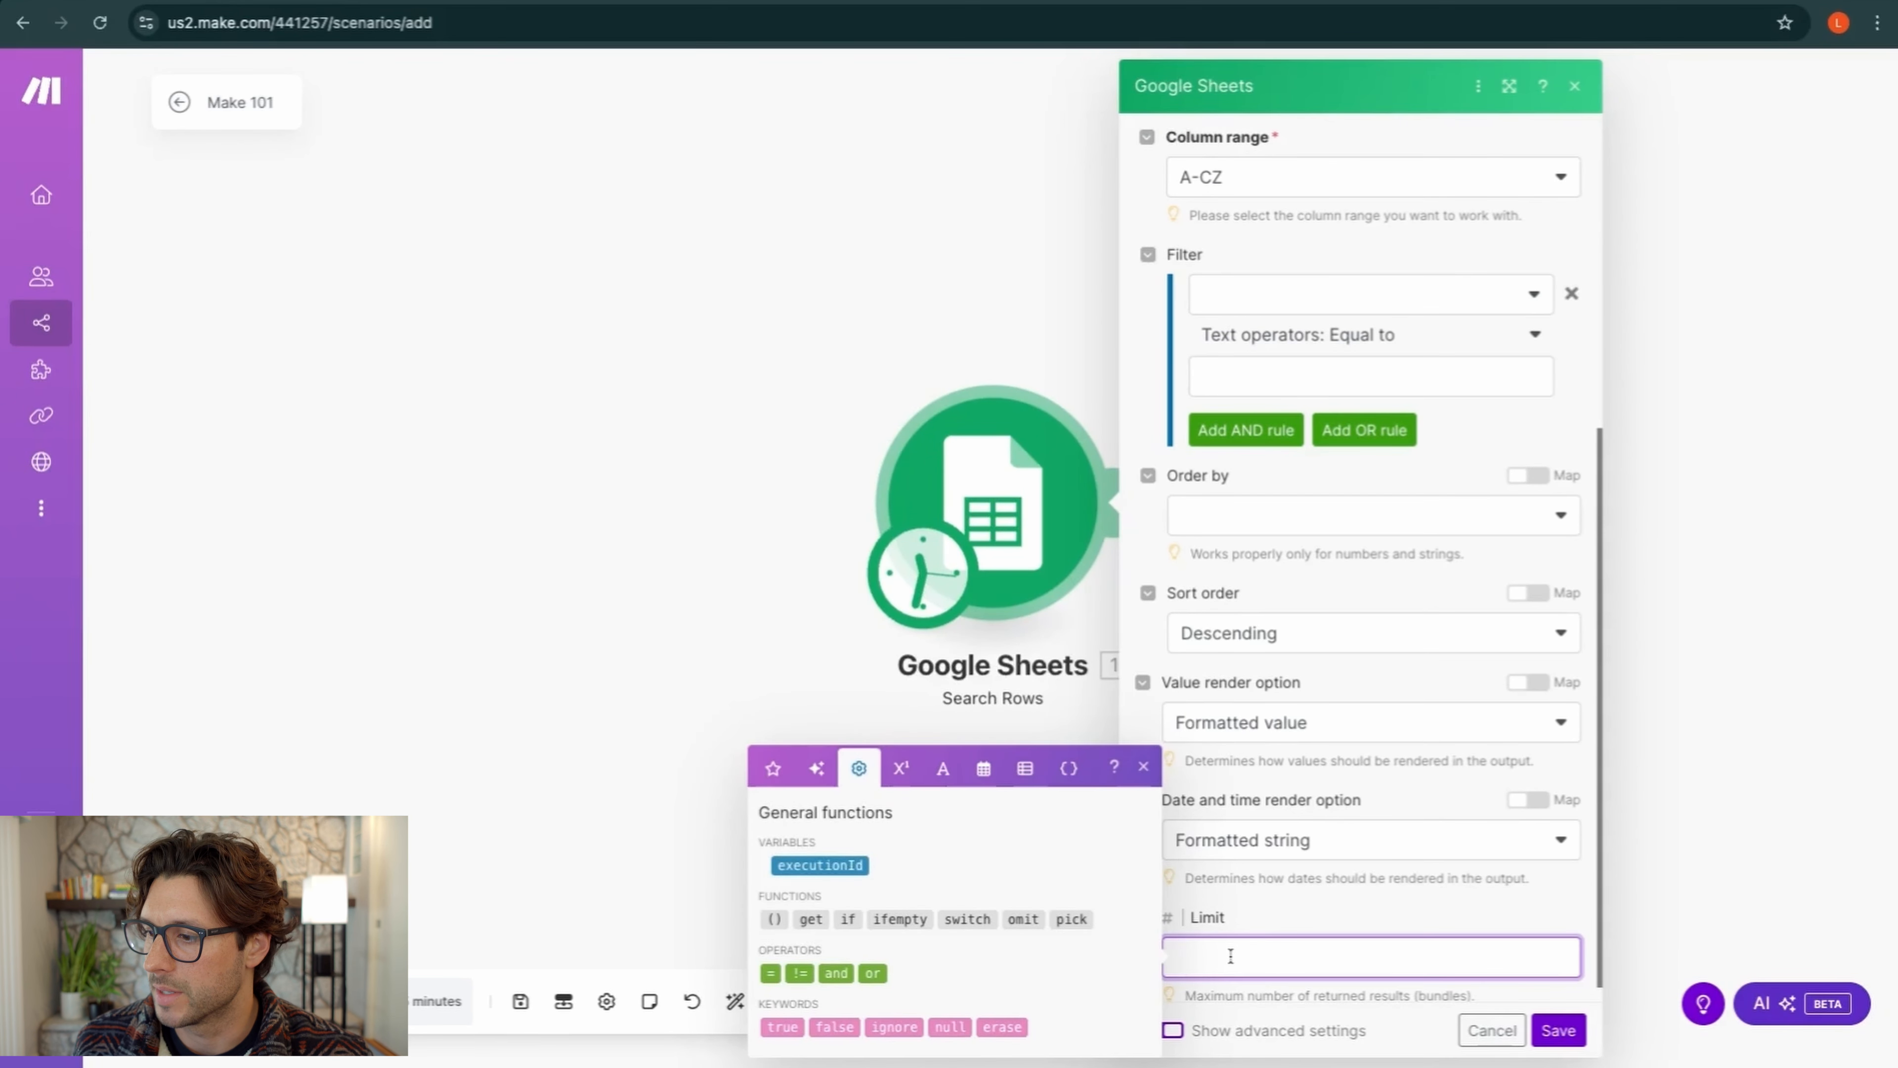
click(1270, 907)
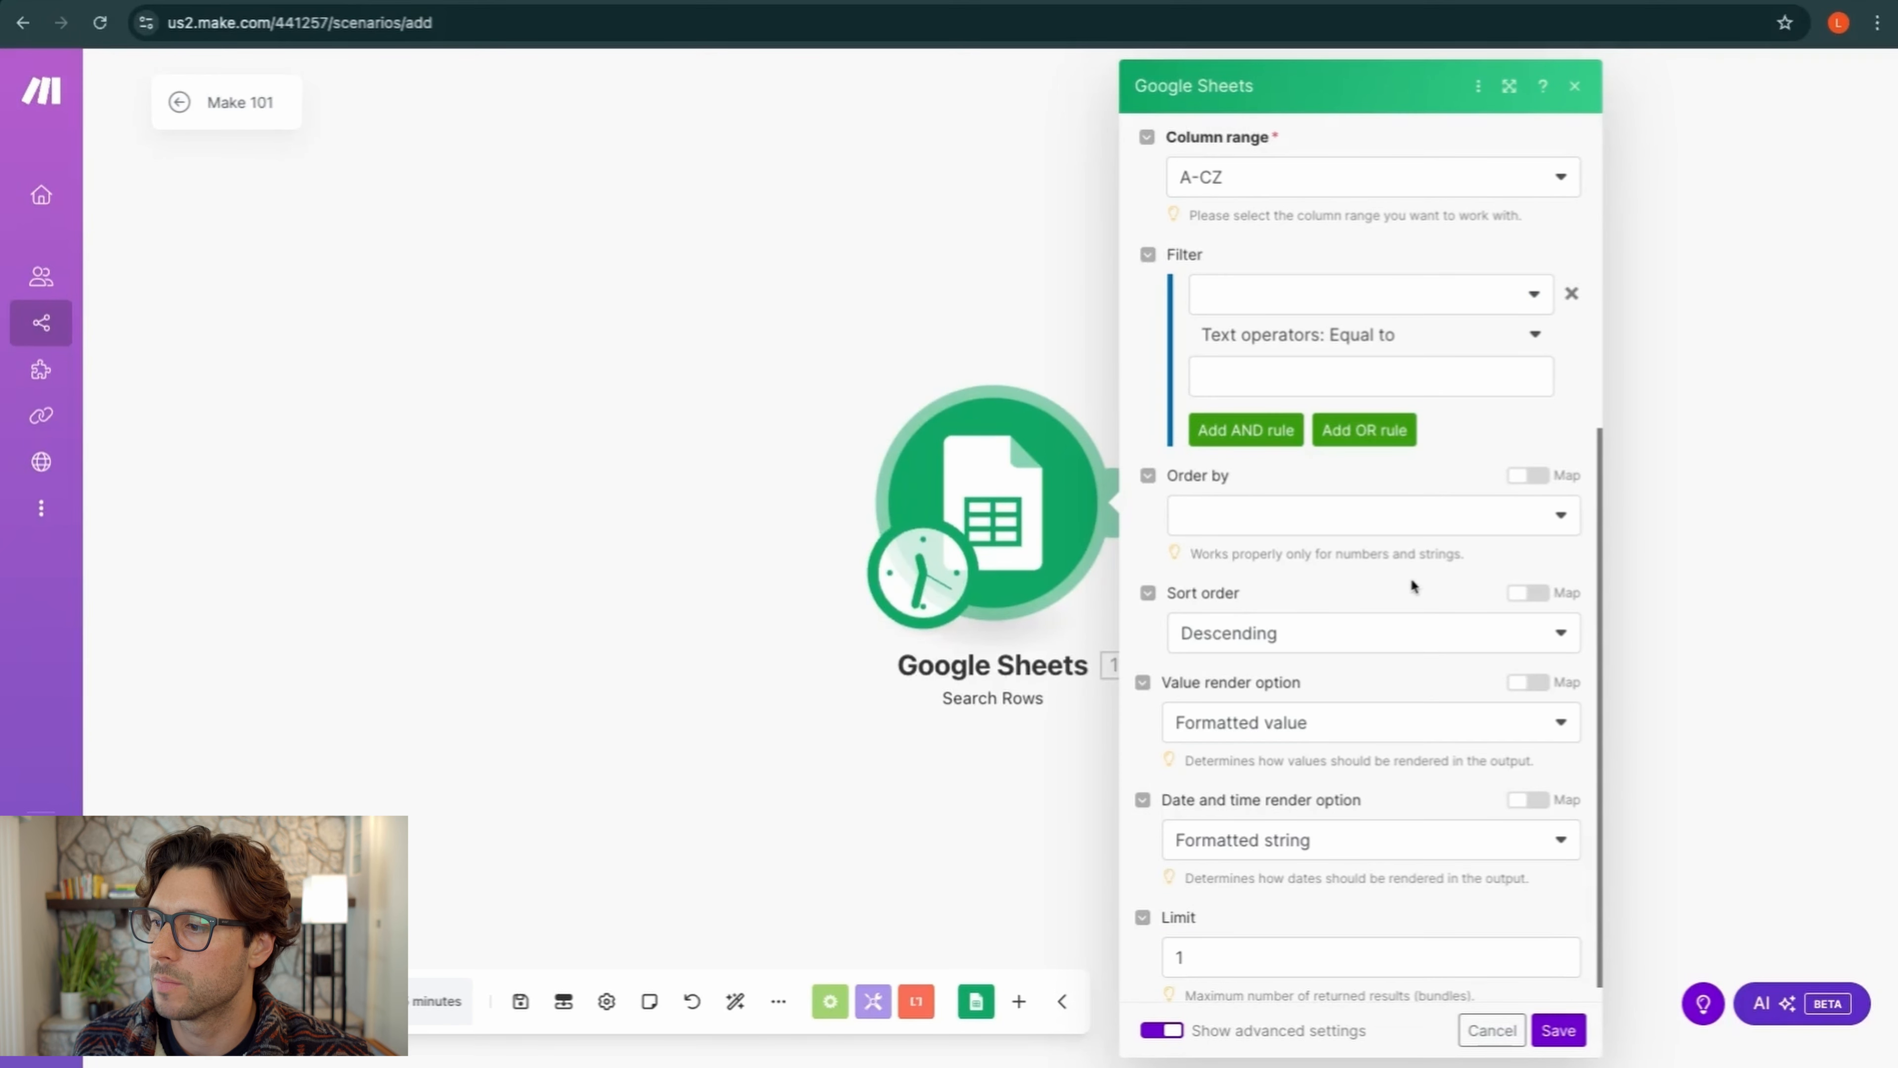
click(1471, 525)
click(1447, 472)
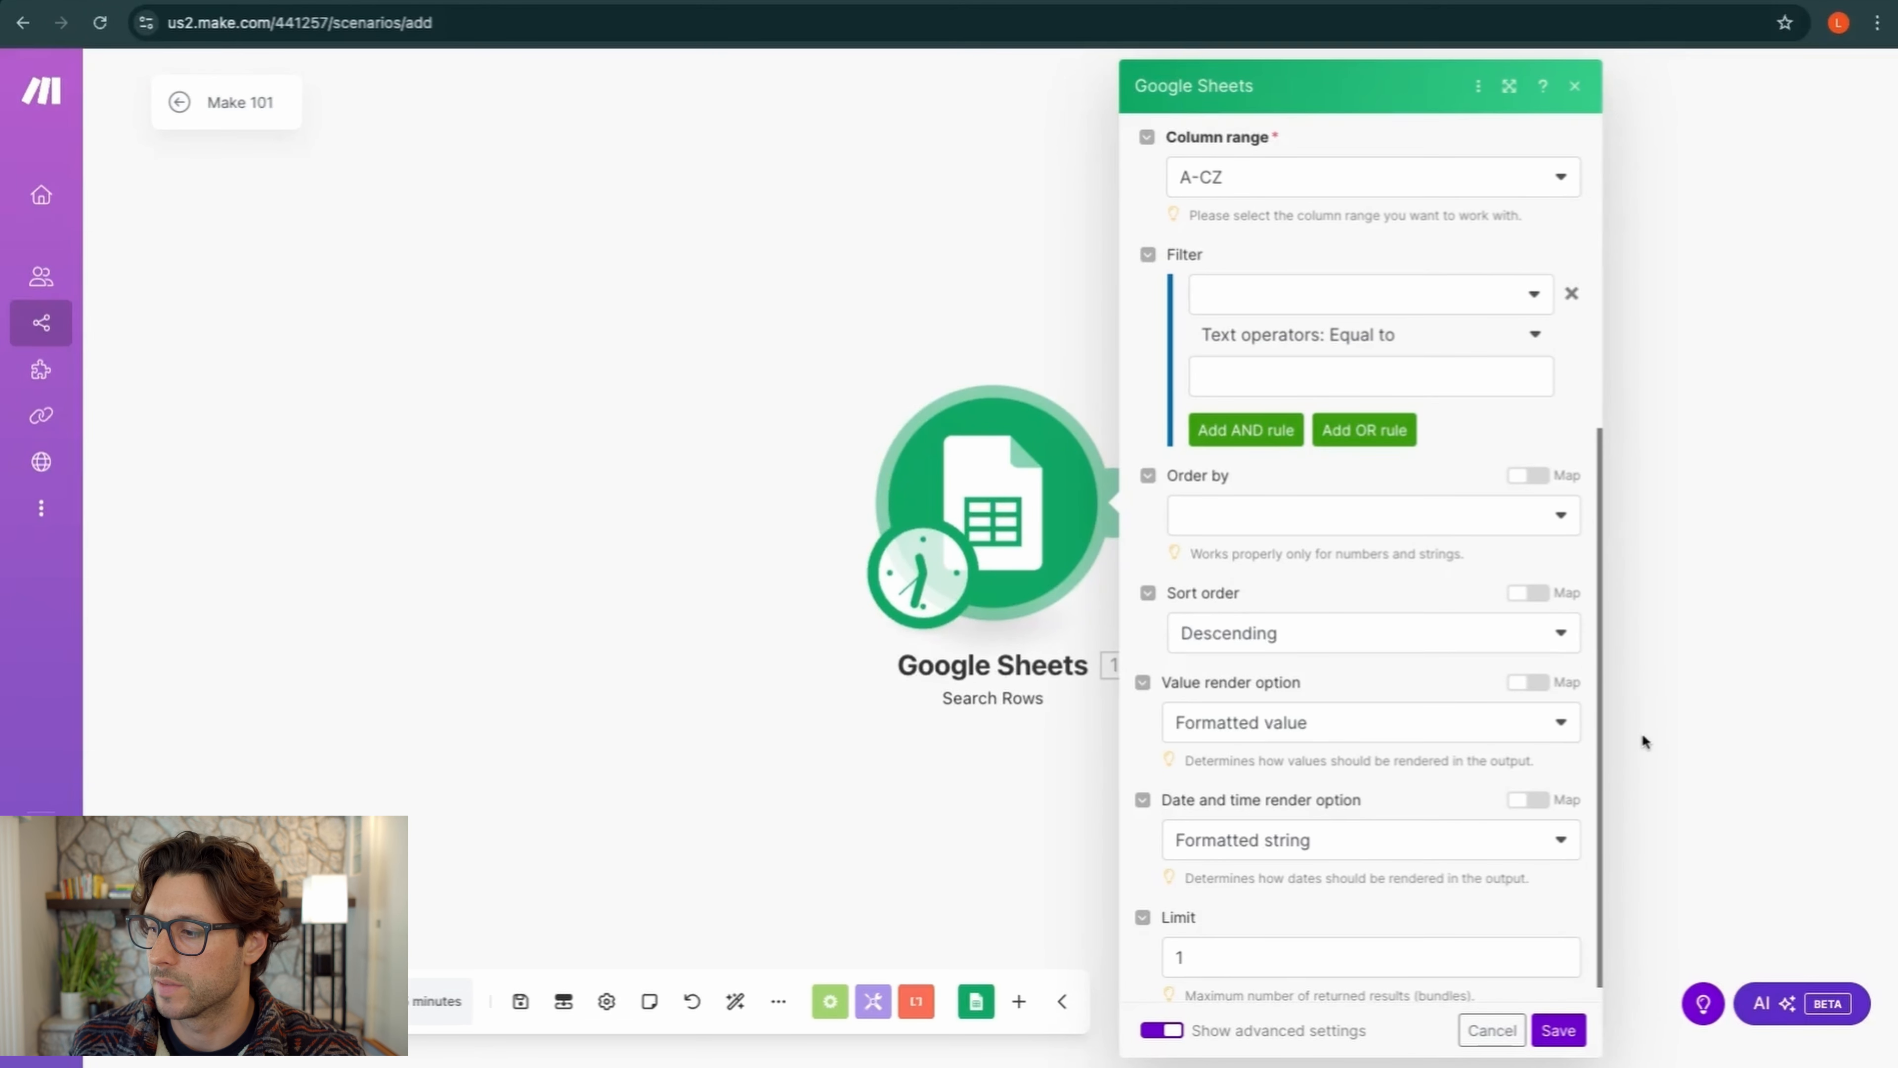
click(1559, 1030)
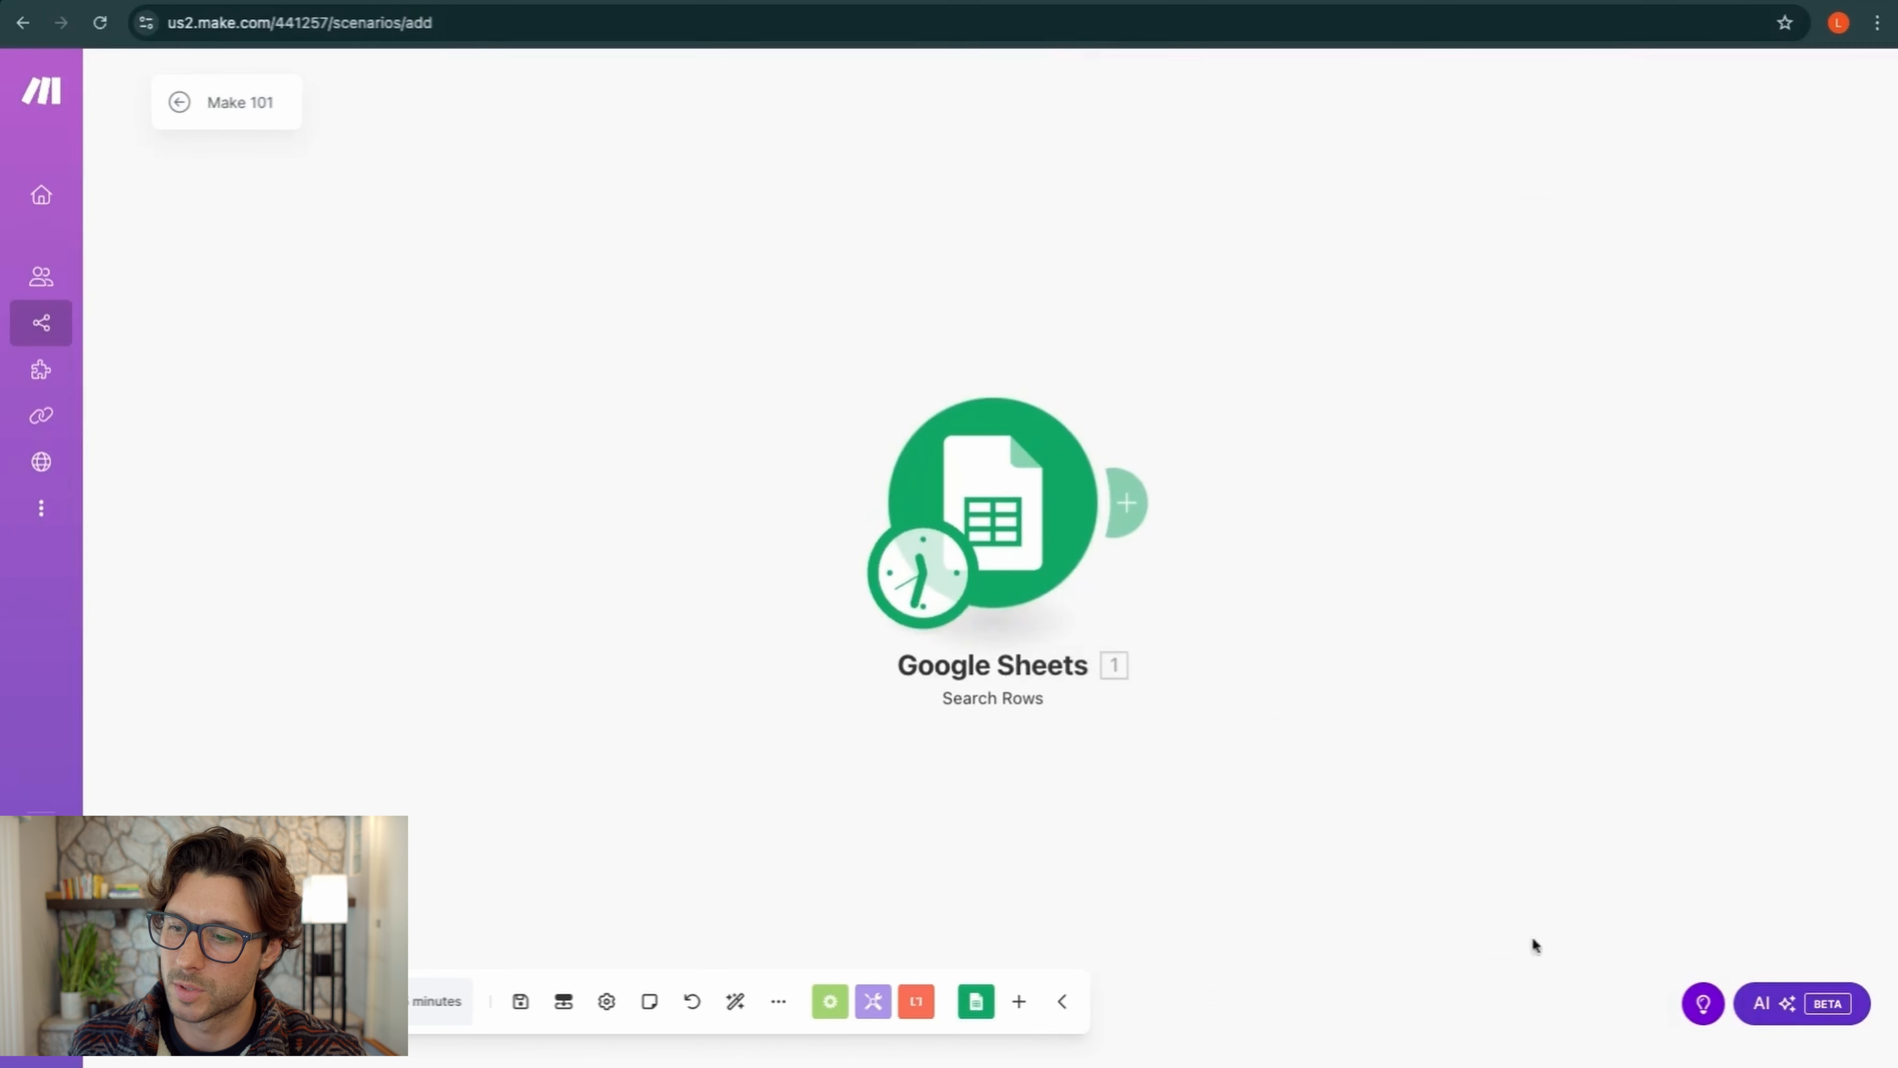
Save the scenario and run only the Google Sheets Search Rows module
click(520, 1001)
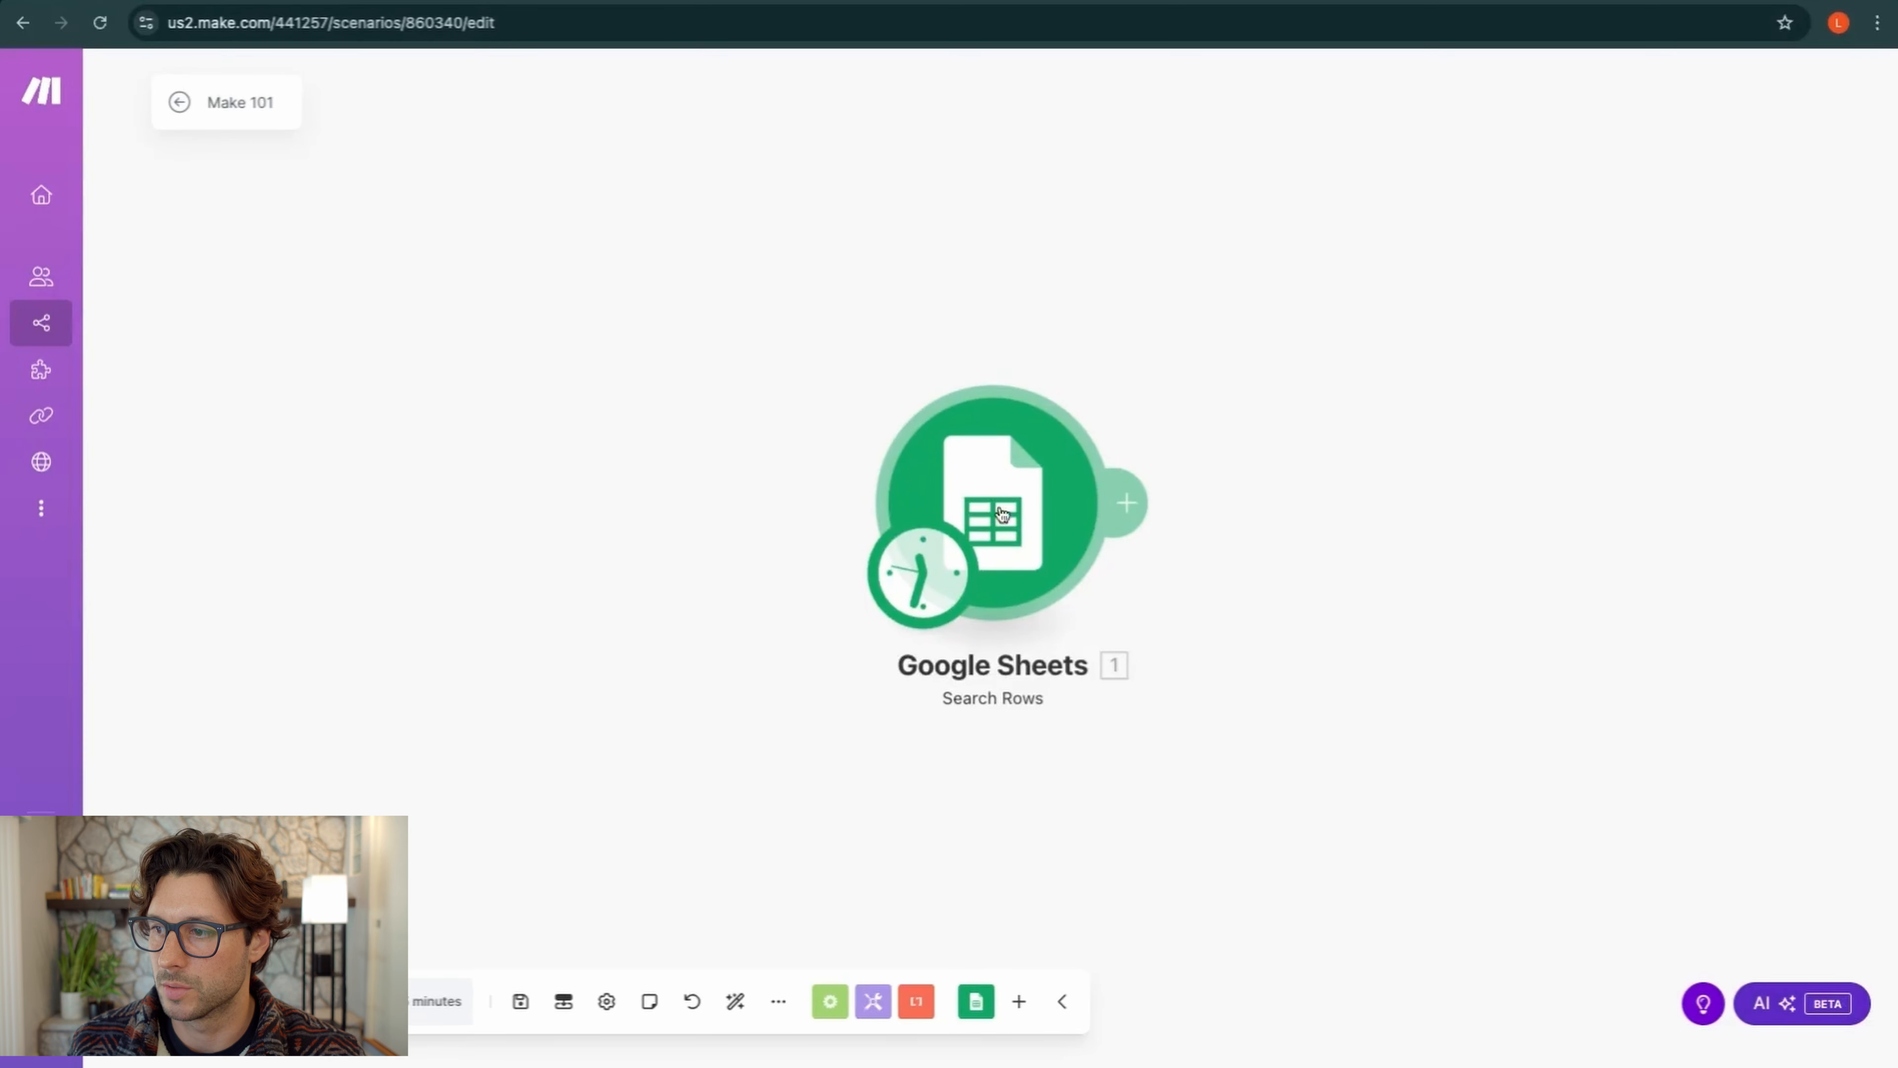
right_click(1021, 527)
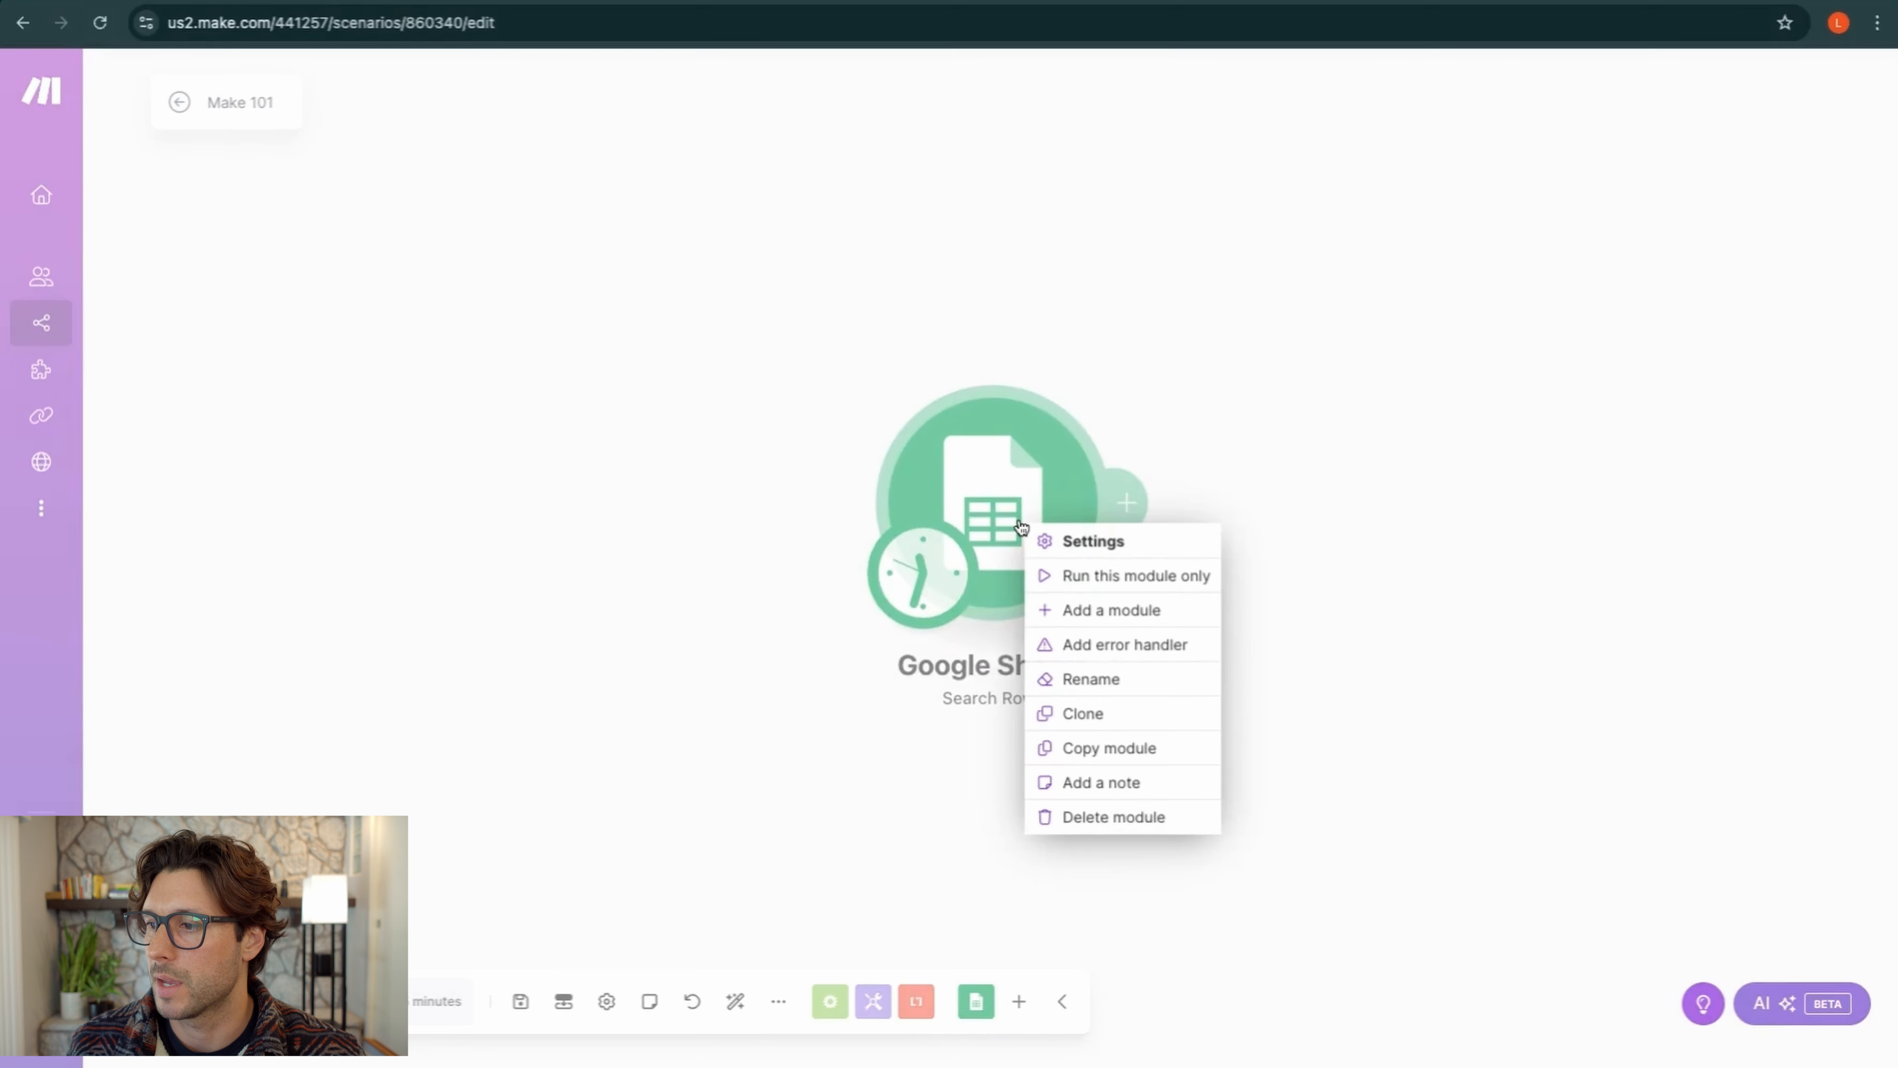
click(1091, 576)
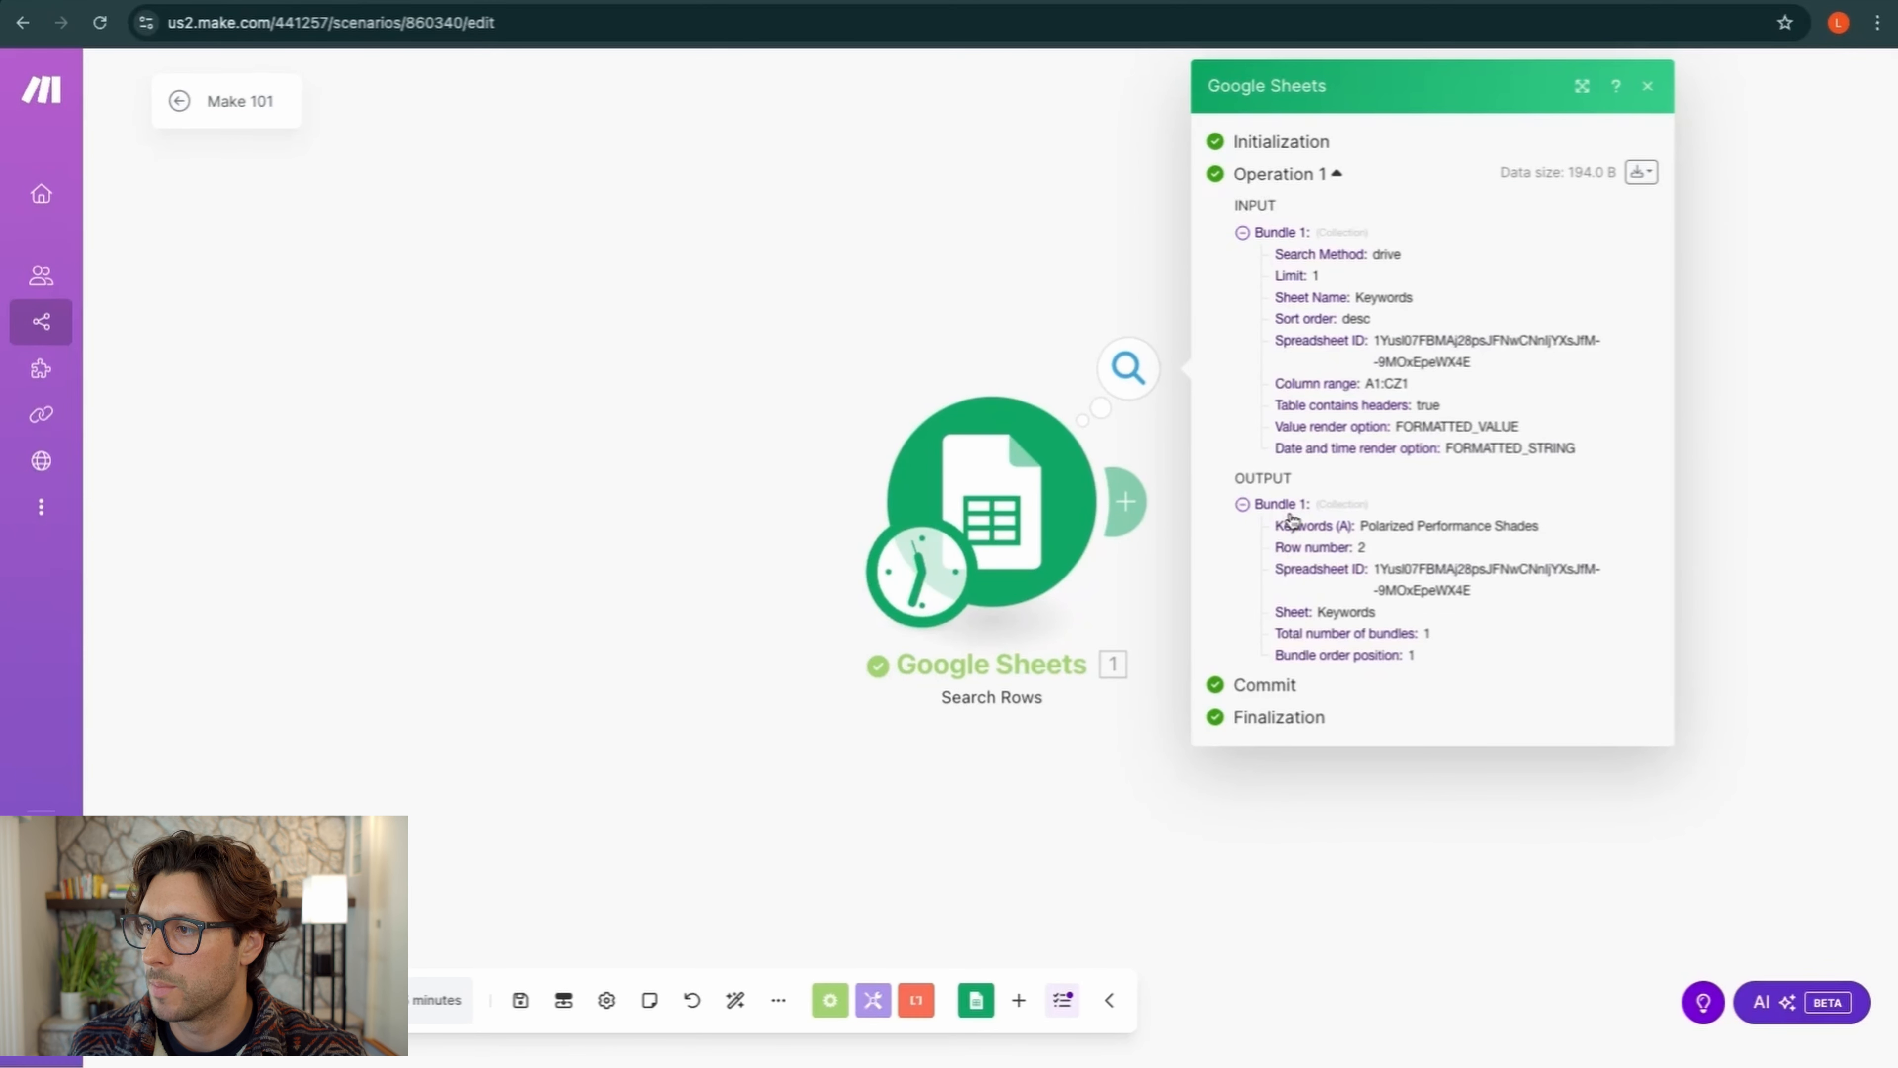
Expand the input and output bundles to confirm the returned row Polarized Performance Shades
click(1242, 232)
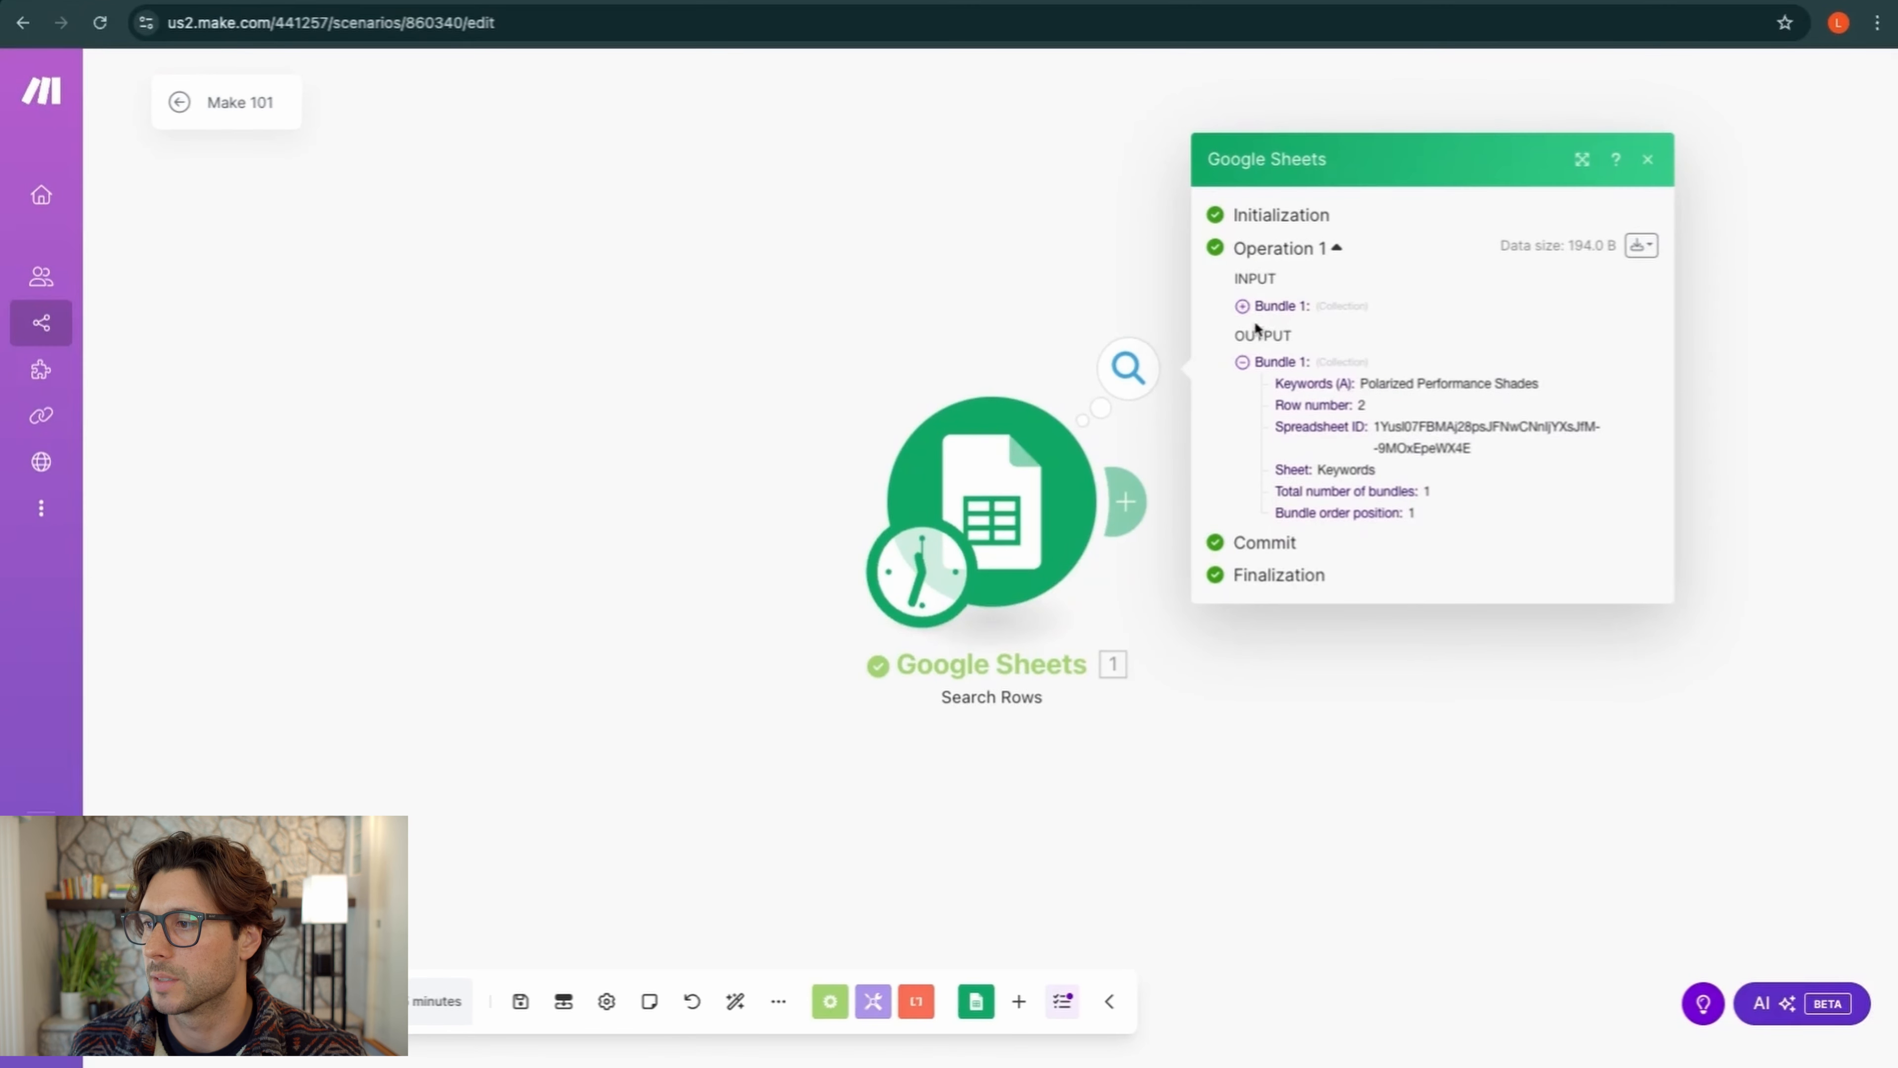
click(1243, 306)
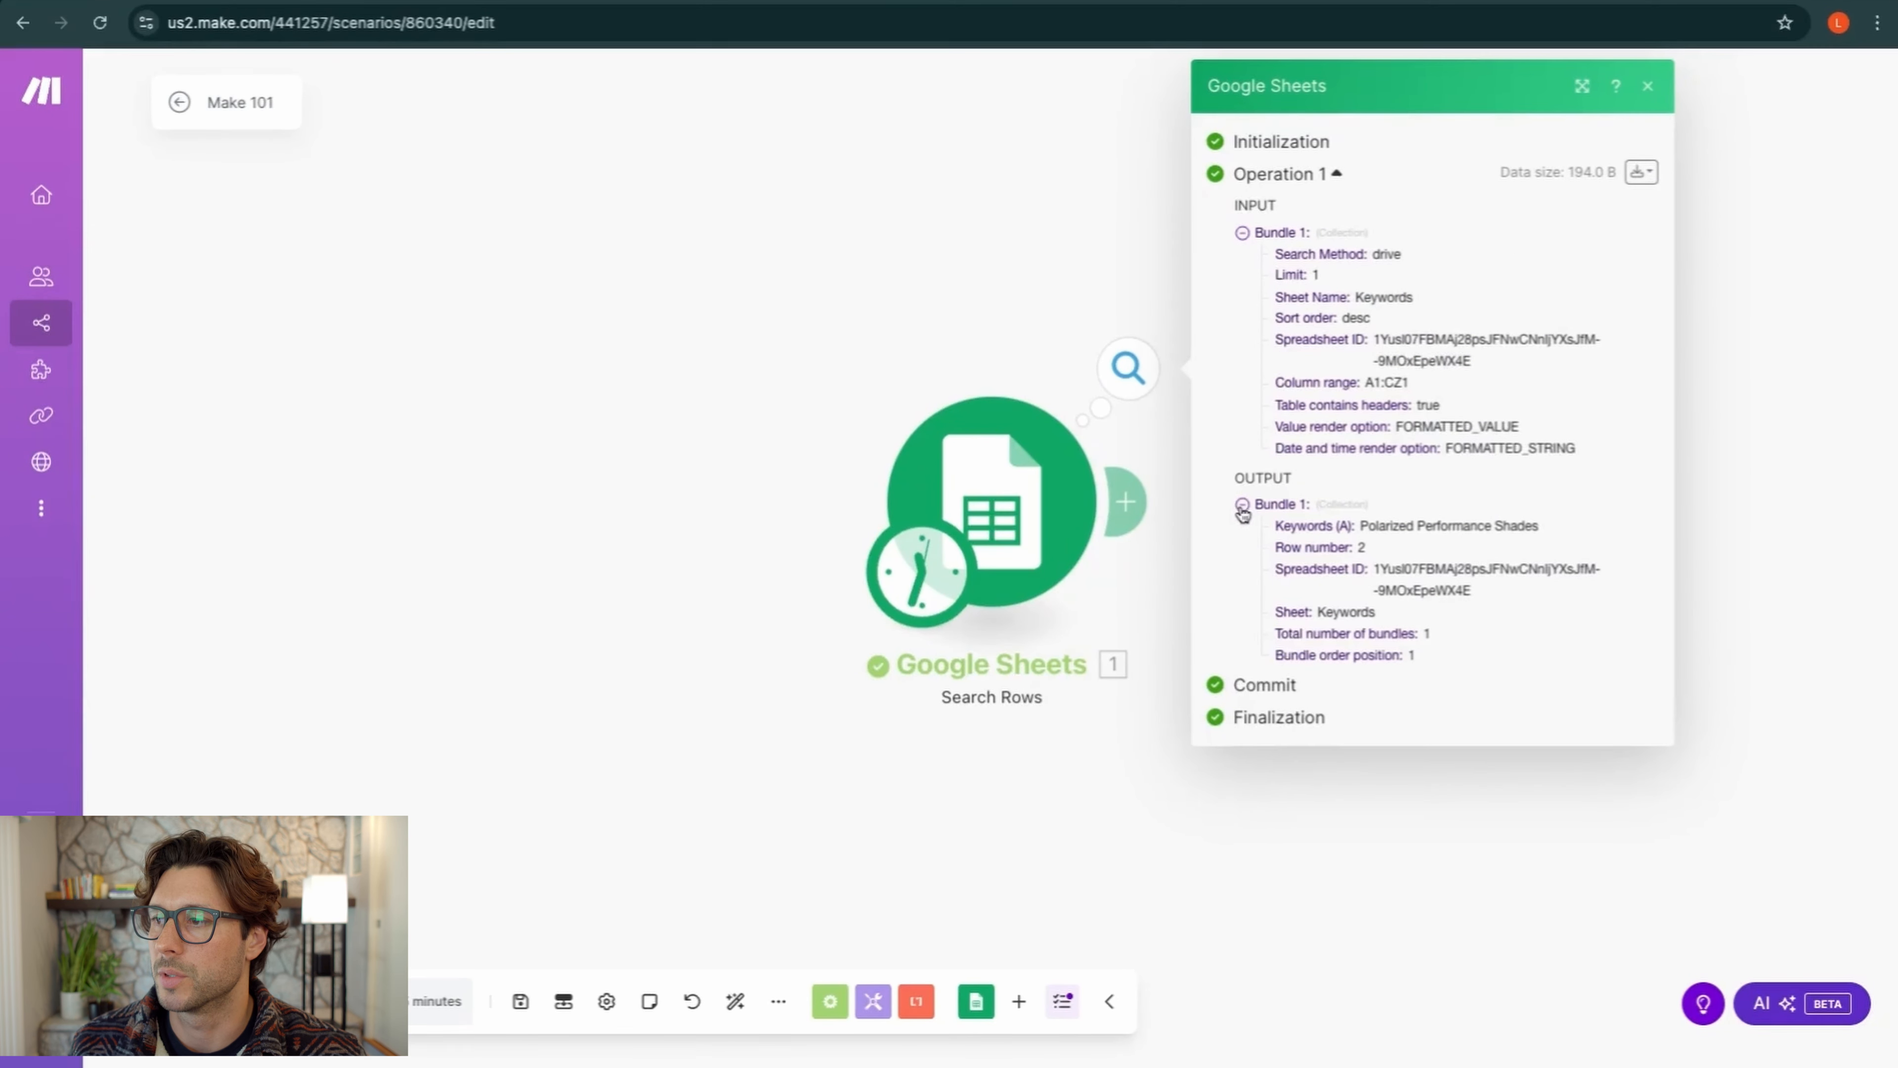
click(1242, 504)
click(1243, 273)
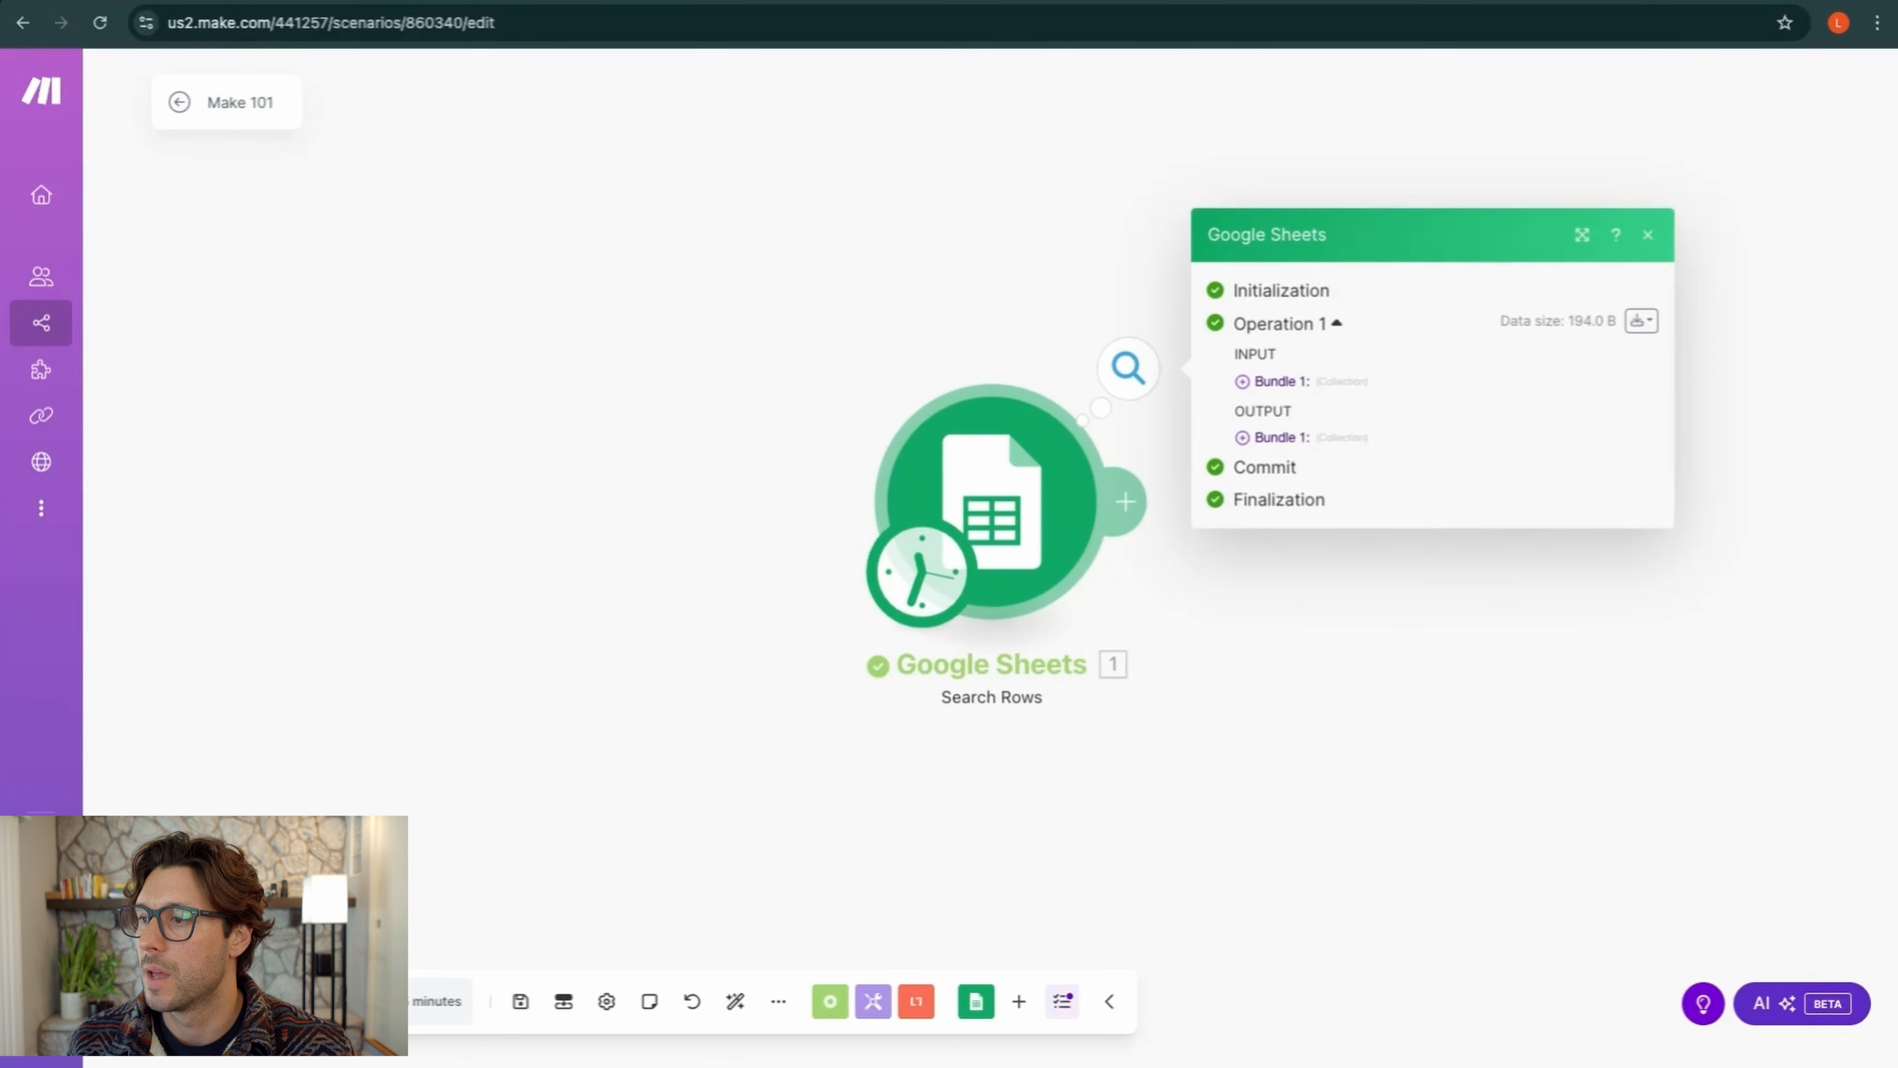
click(1247, 439)
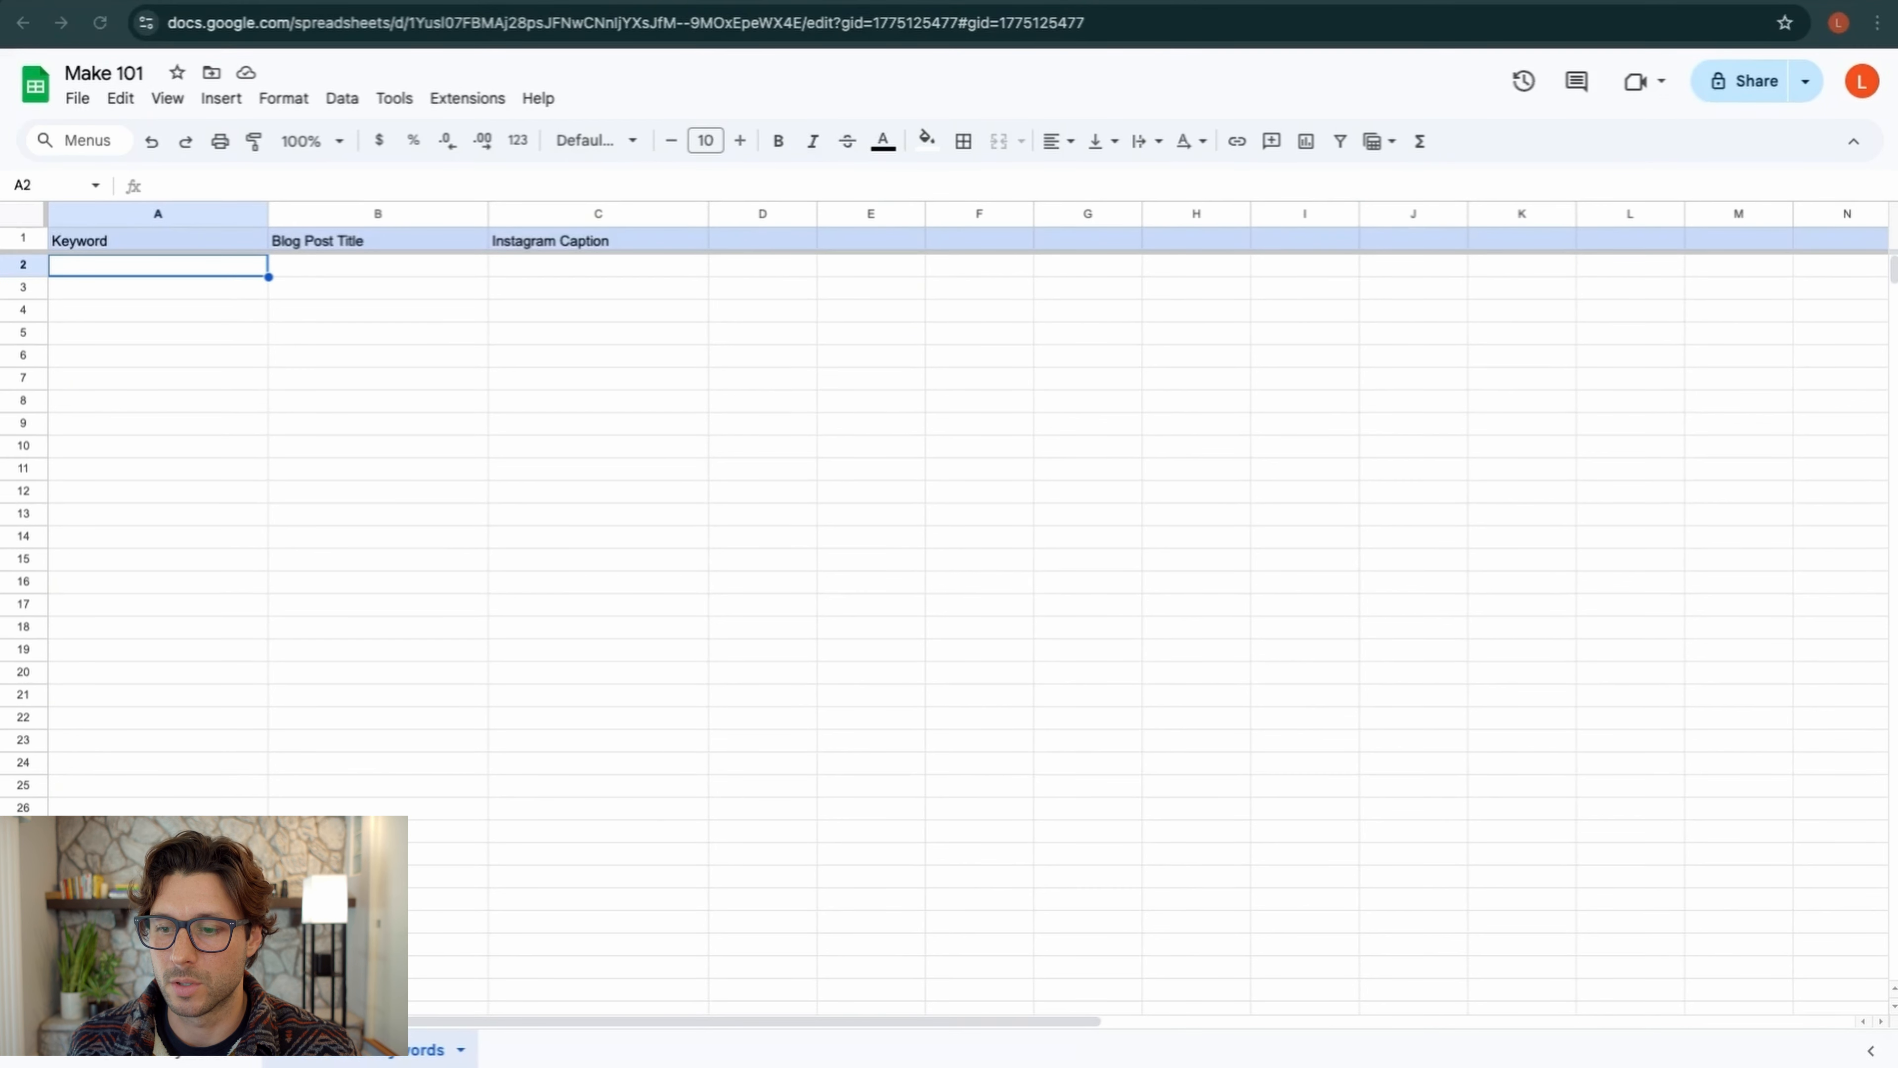
View the Keywords sheet's sunglasses keywords, then return to the Make scenario
click(203, 1050)
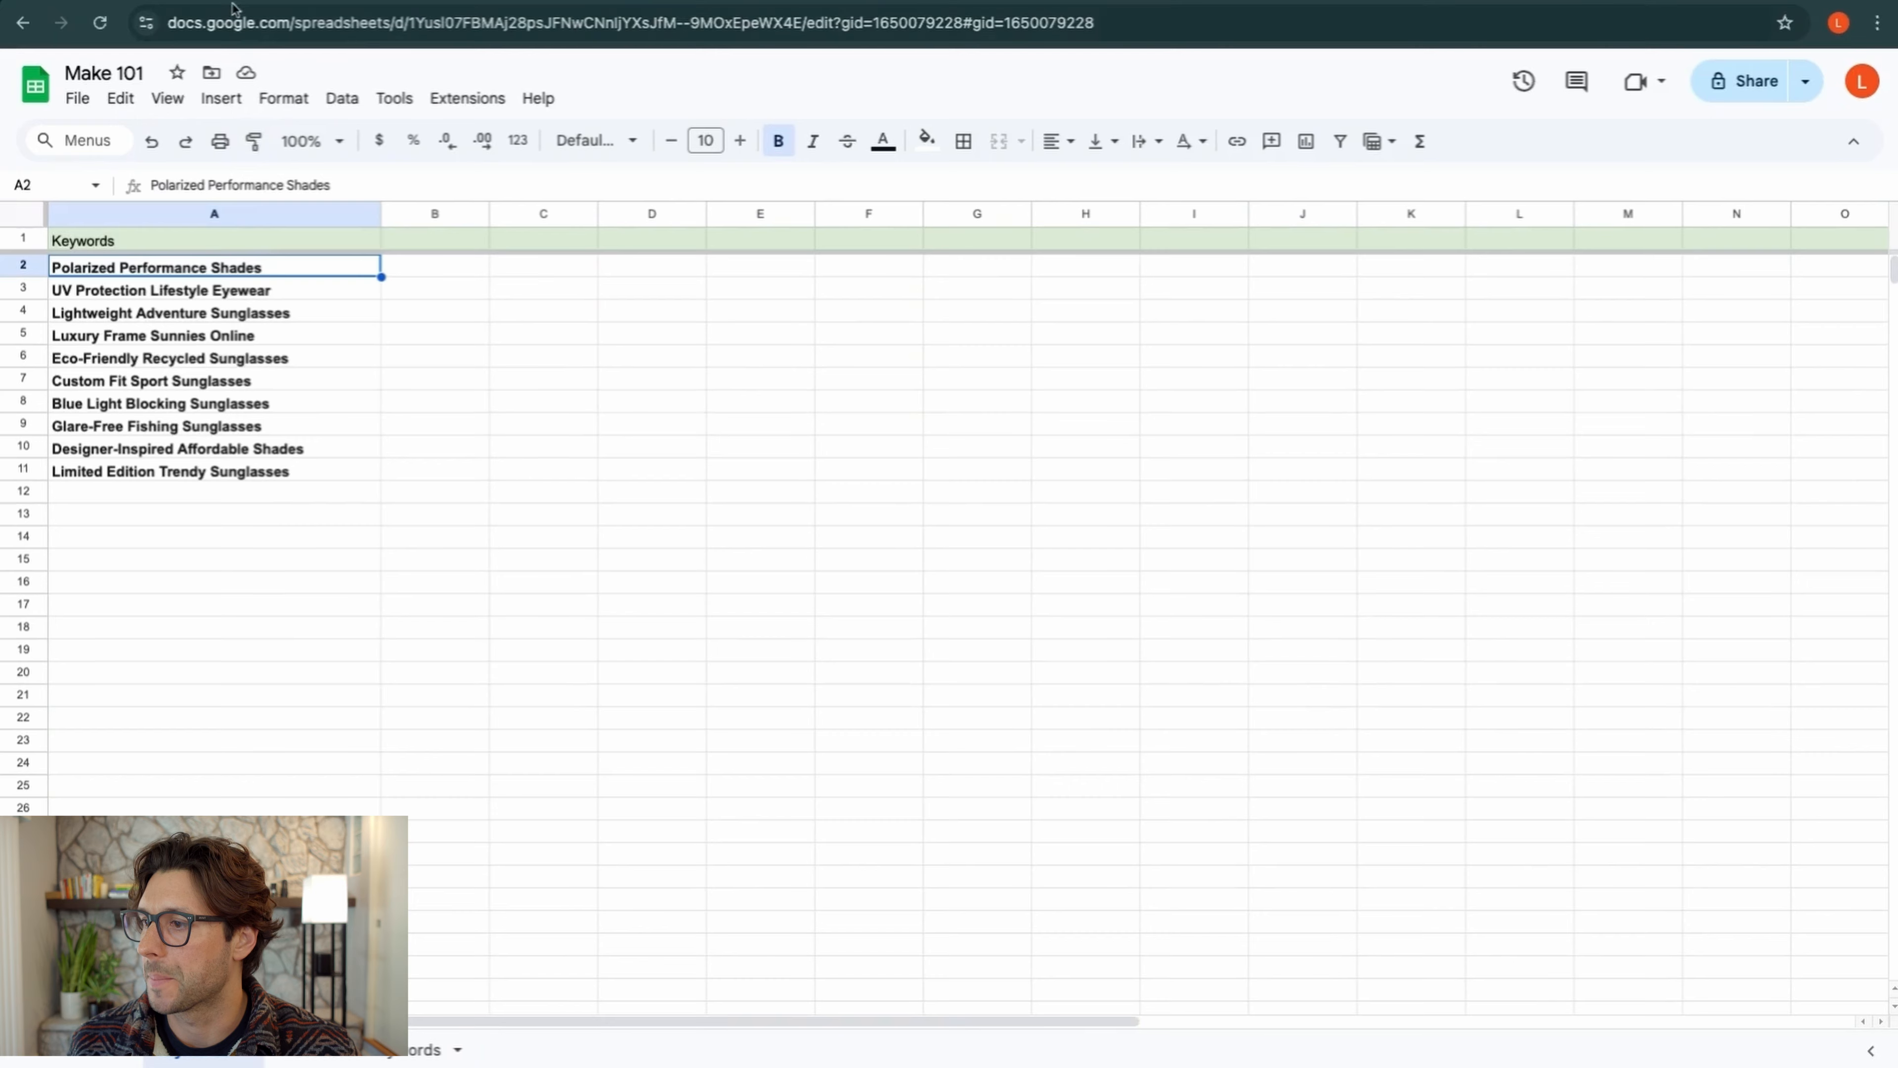
click(374, 3)
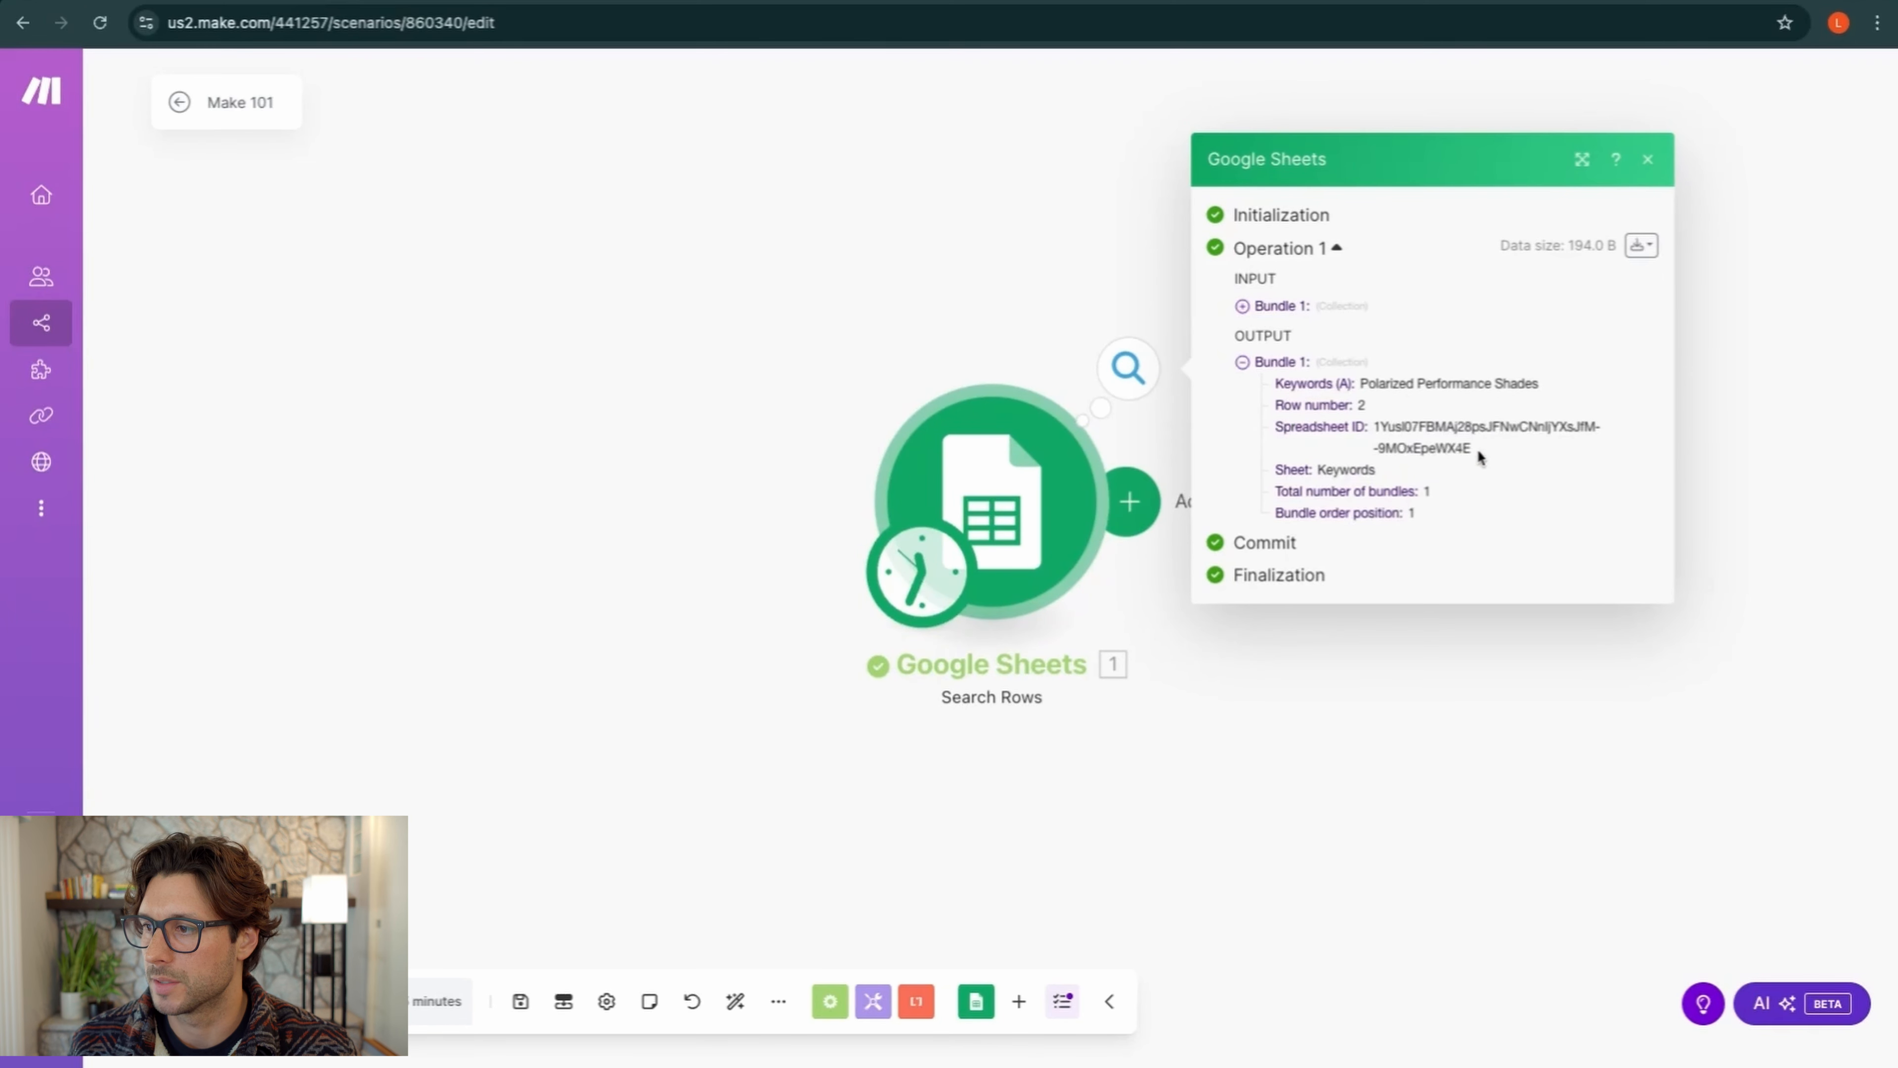
Close the previous run output and dismiss the stray app picker and module menu
click(1243, 364)
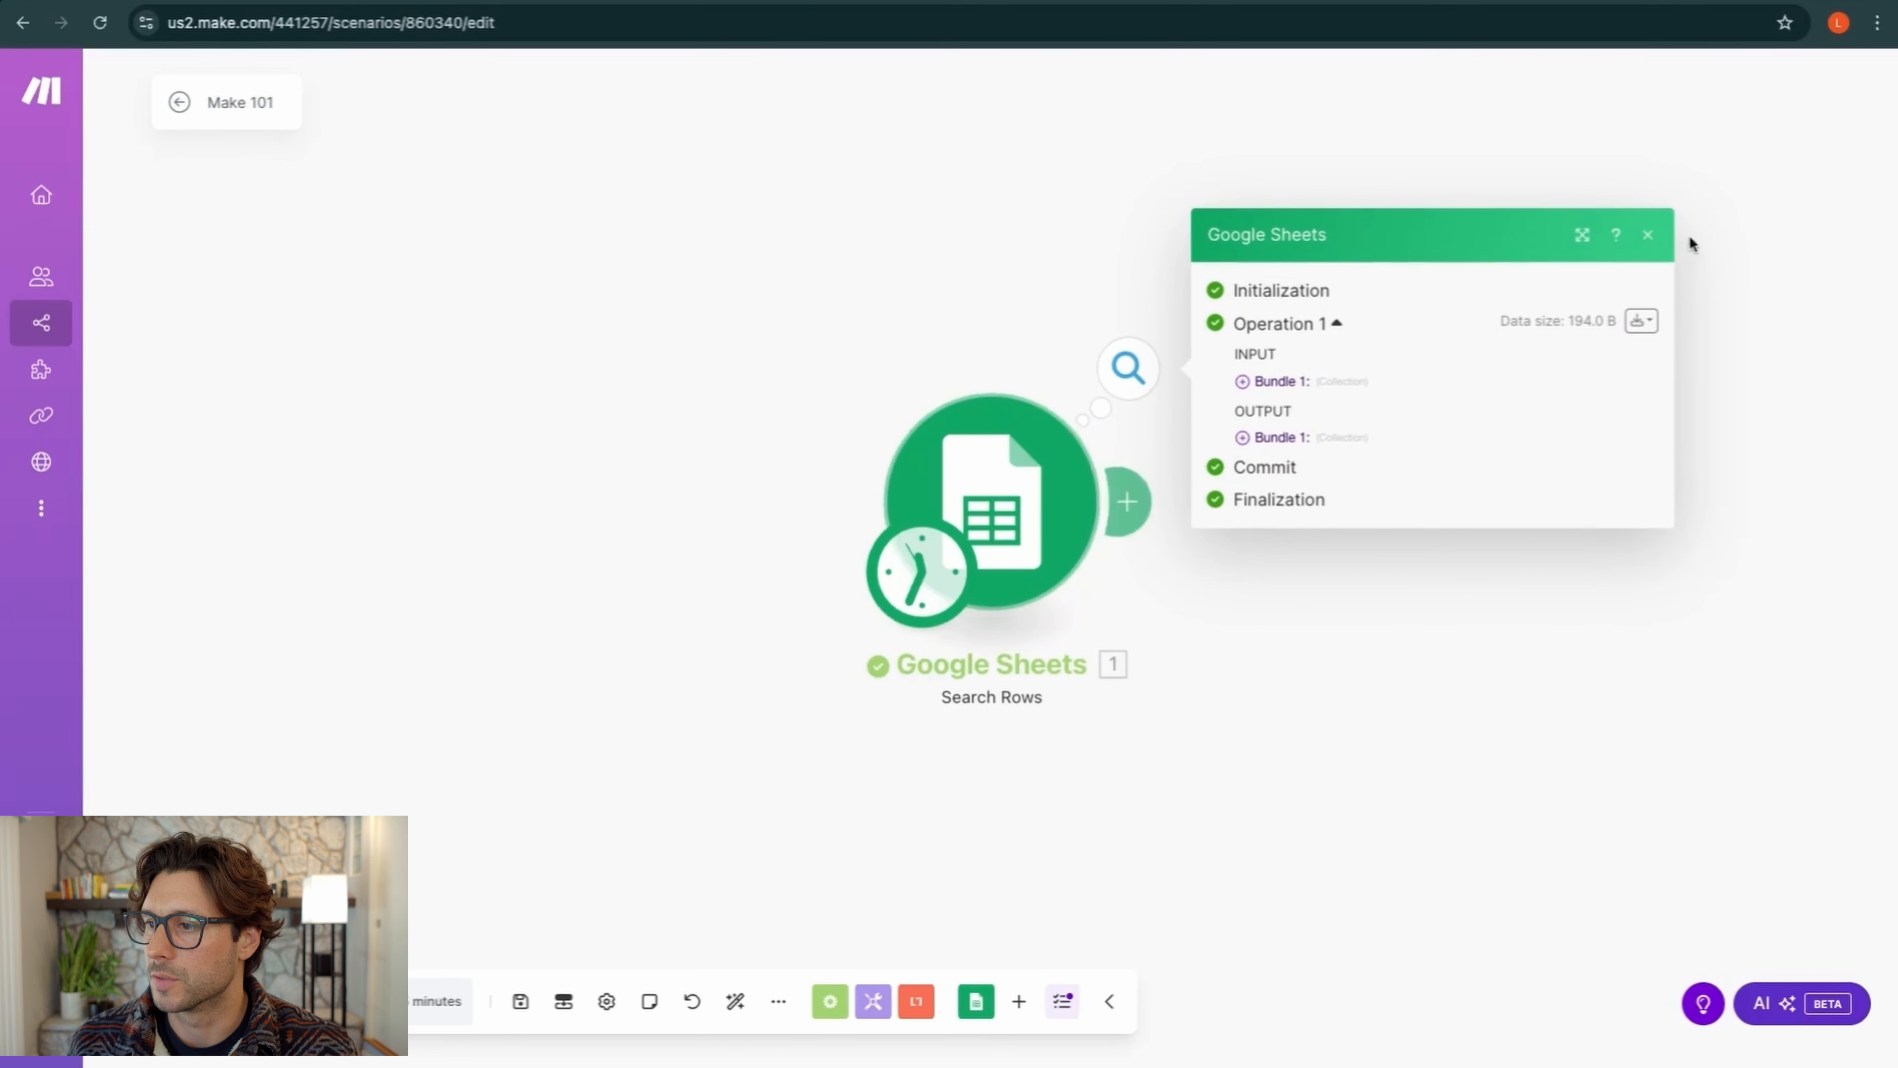
click(1648, 235)
click(1125, 500)
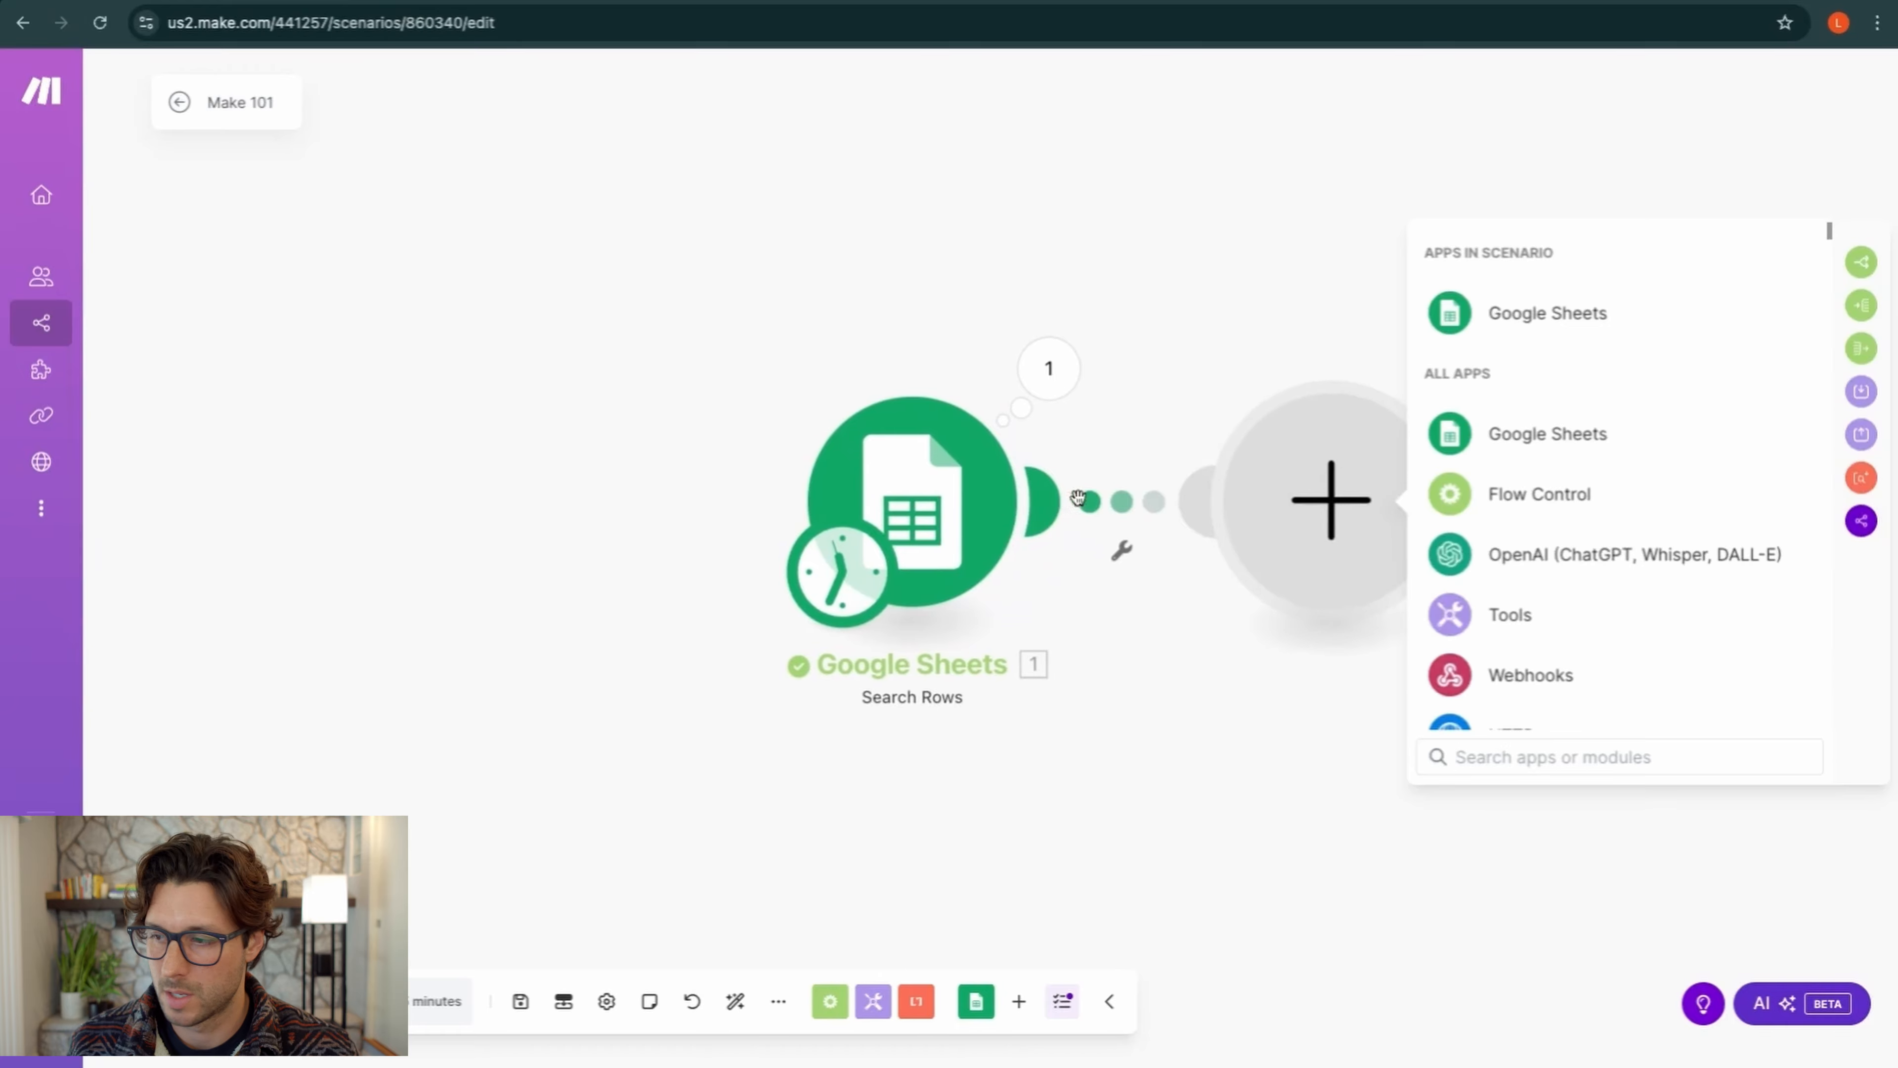
click(1253, 610)
right_click(934, 511)
key(Escape)
Change the Search Rows module's Limit to 3 and save it
click(935, 511)
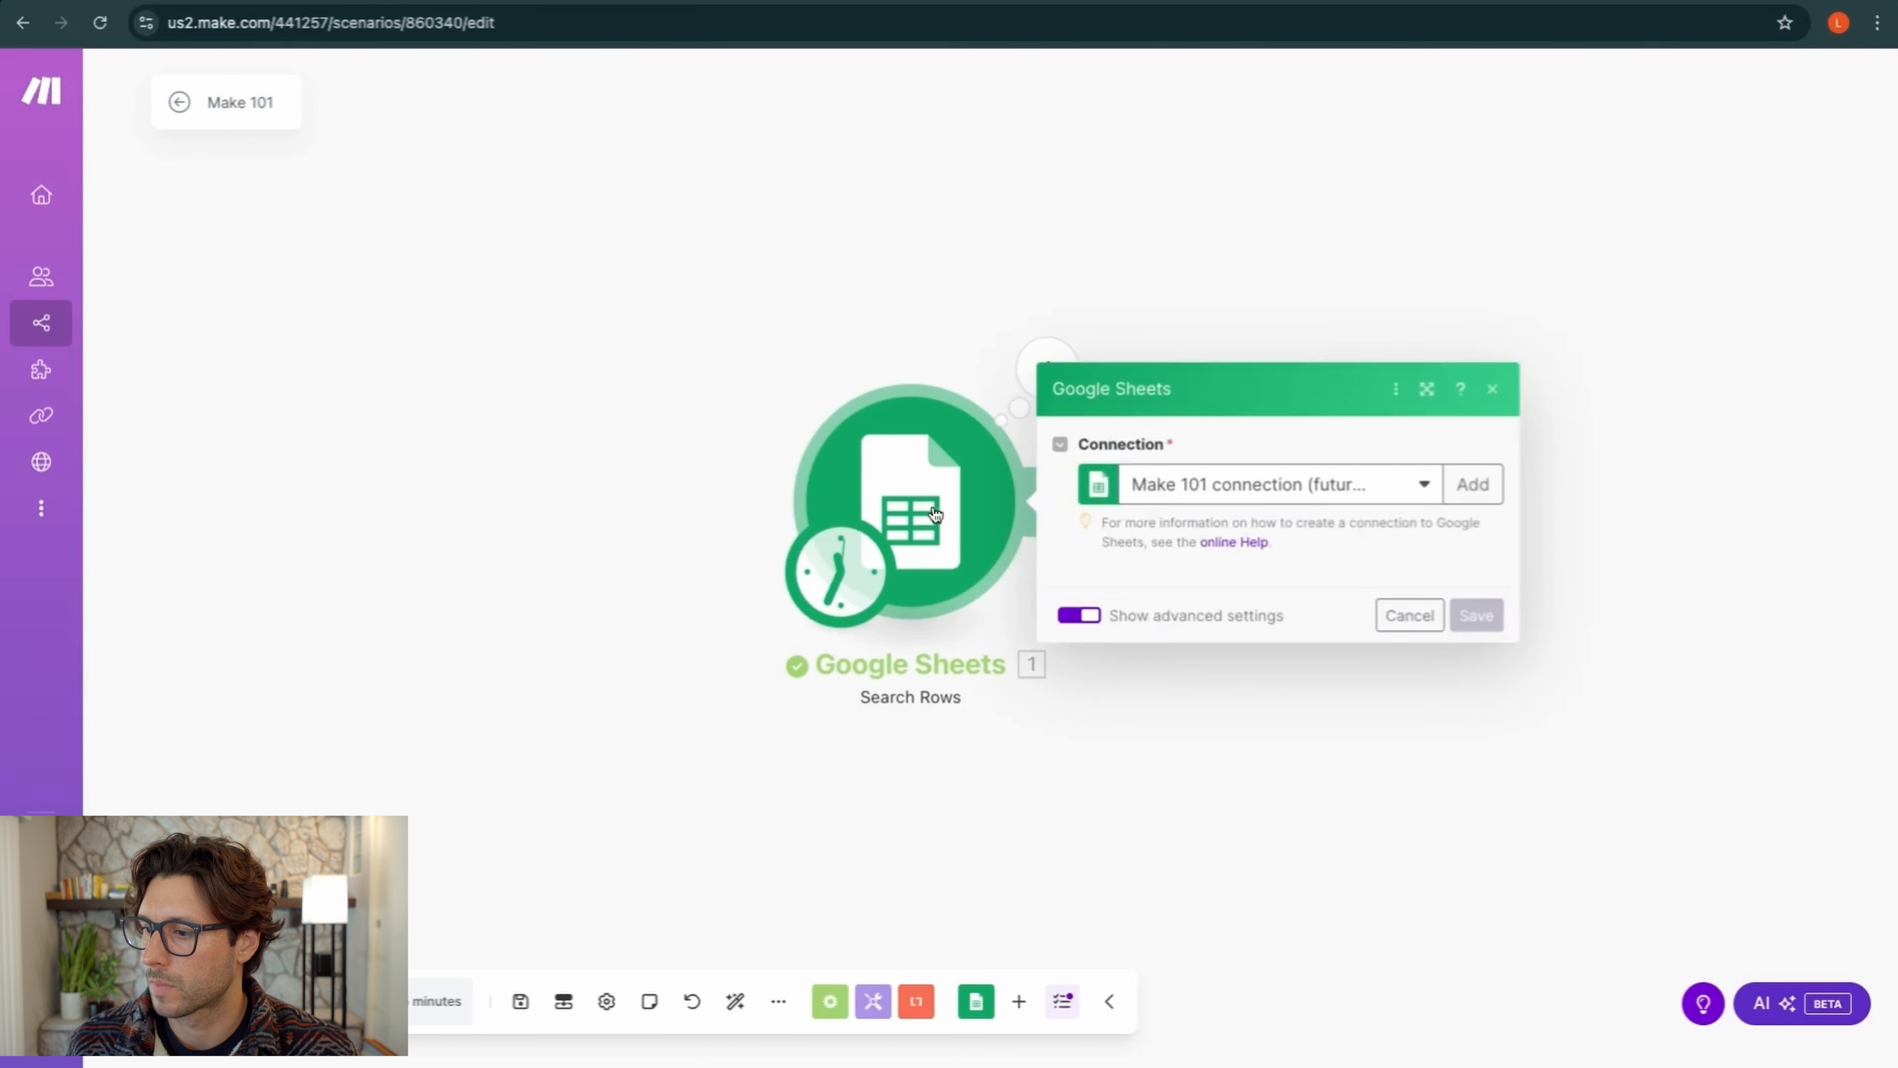
scroll(1222, 531, down, 2)
click(1158, 937)
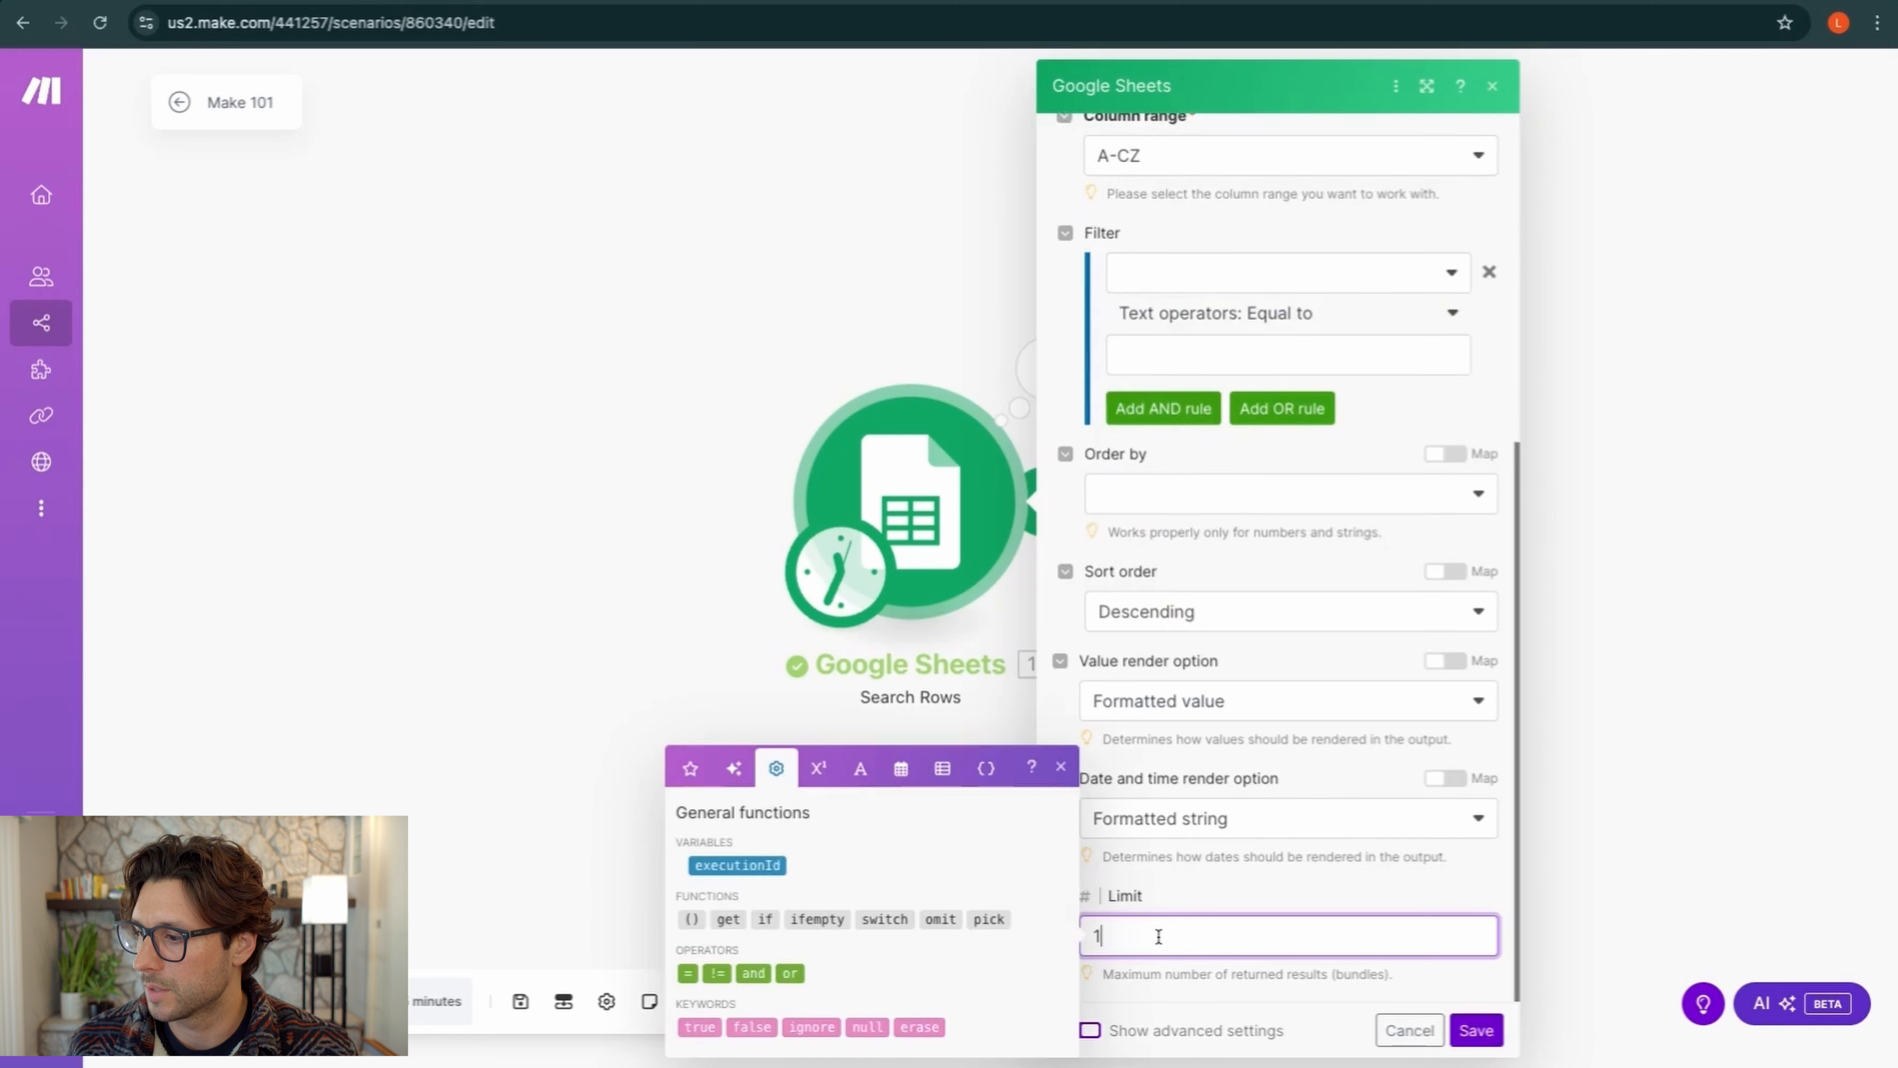
text(1)
click(1476, 1030)
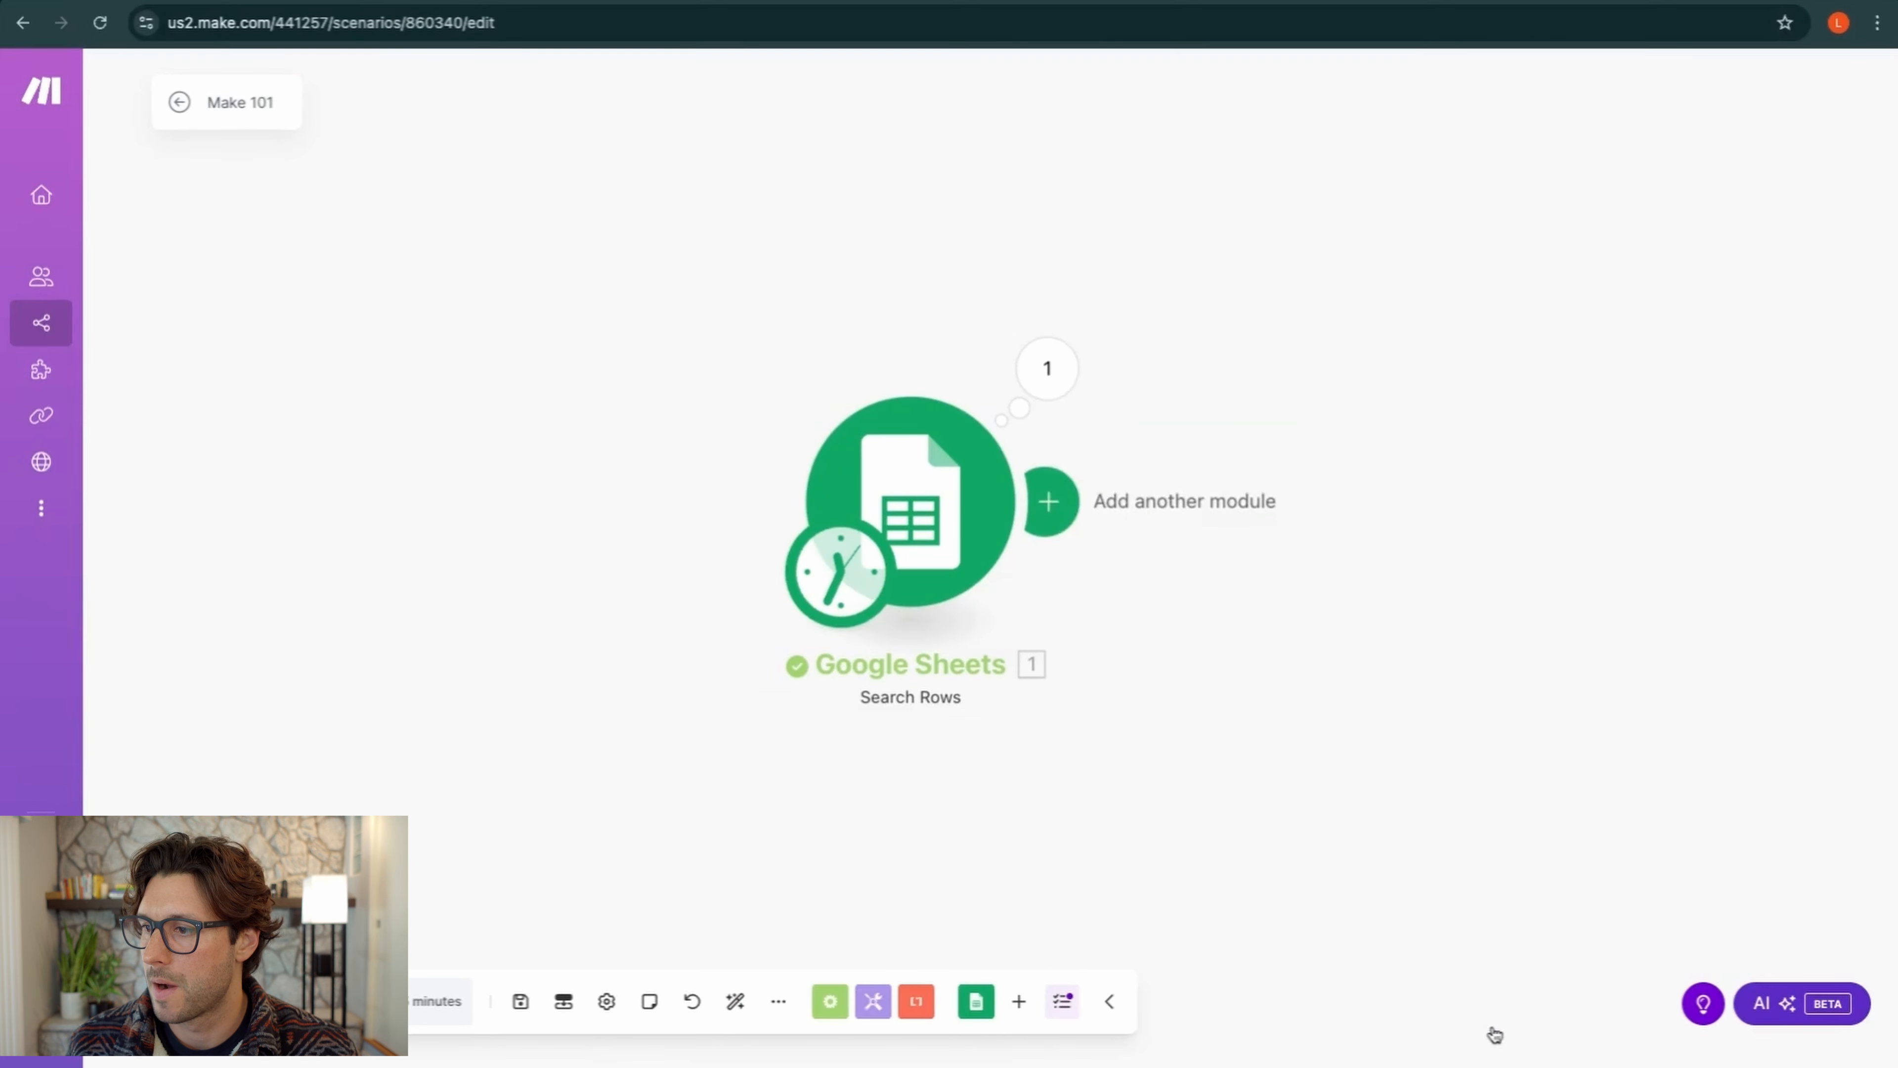
Run Search Rows alone and check its three returned keywords against the spreadsheet
right_click(945, 503)
click(1002, 555)
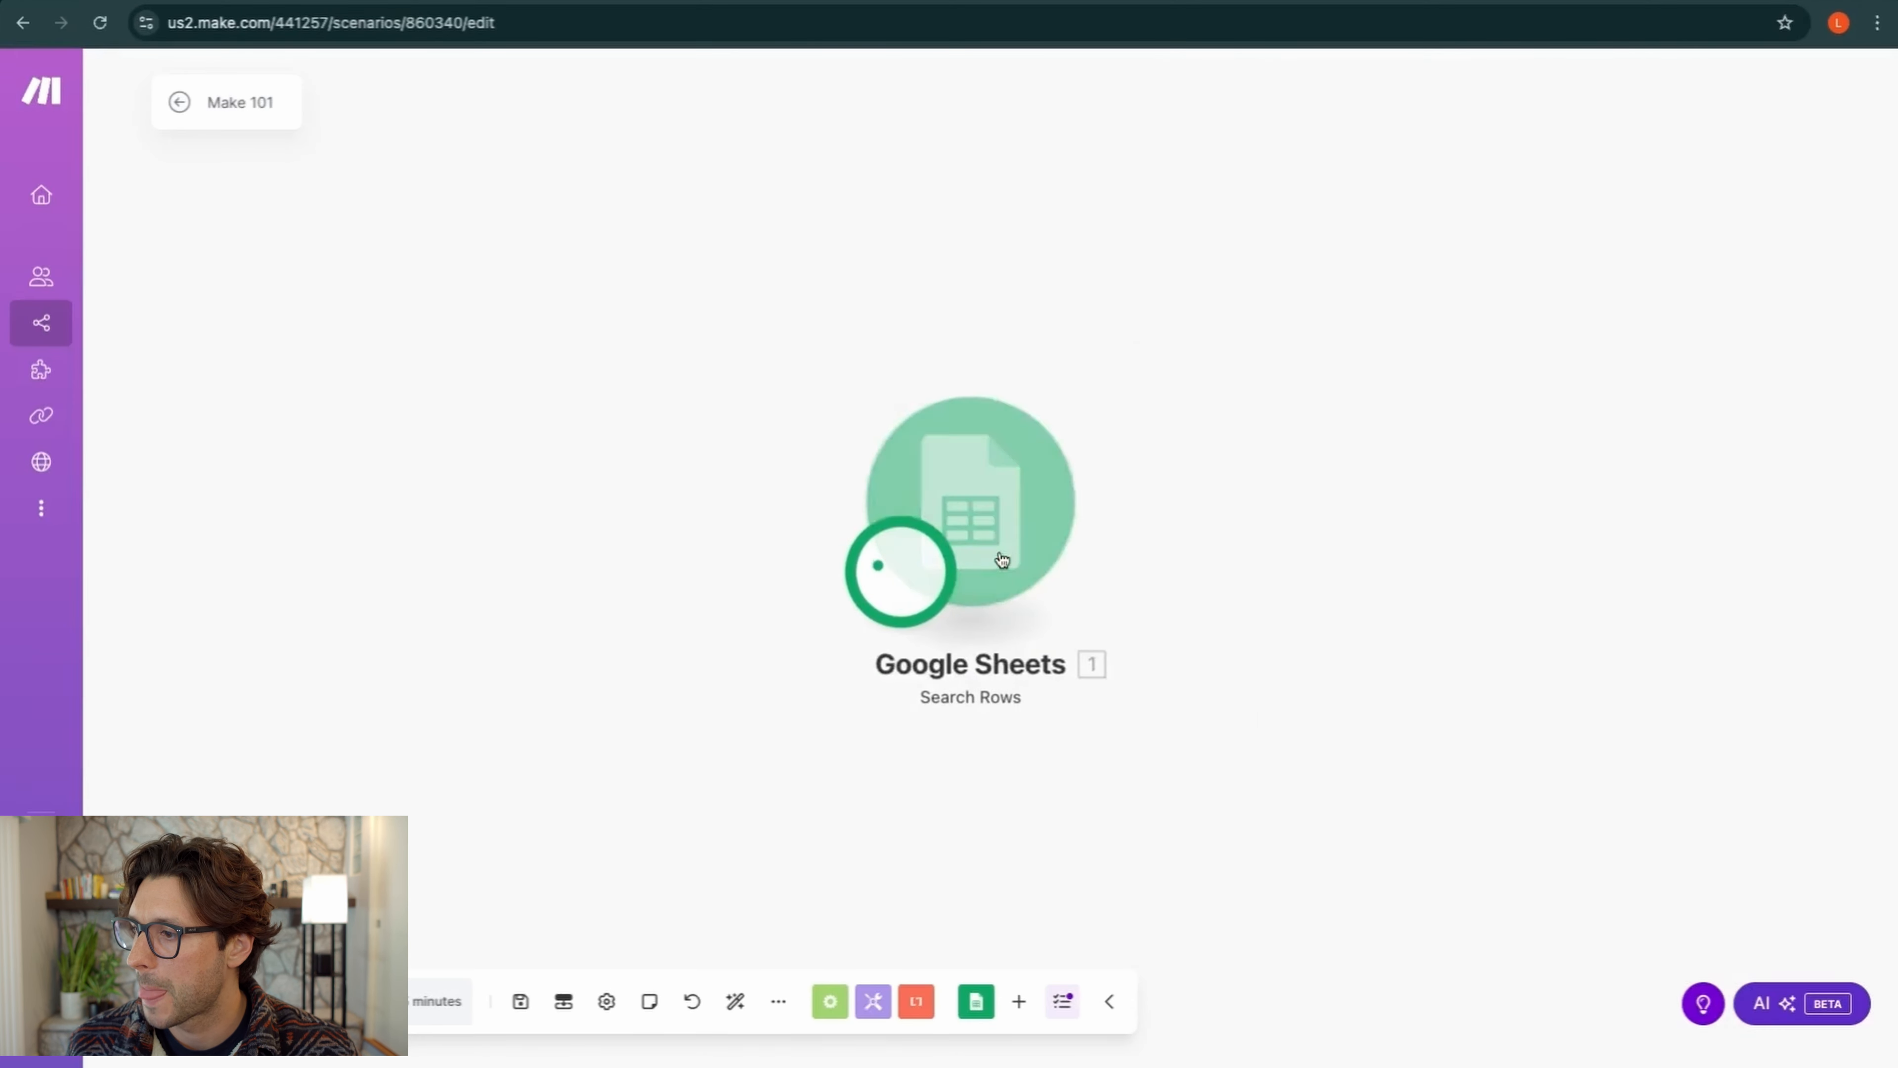
scroll(1365, 463, down, 1)
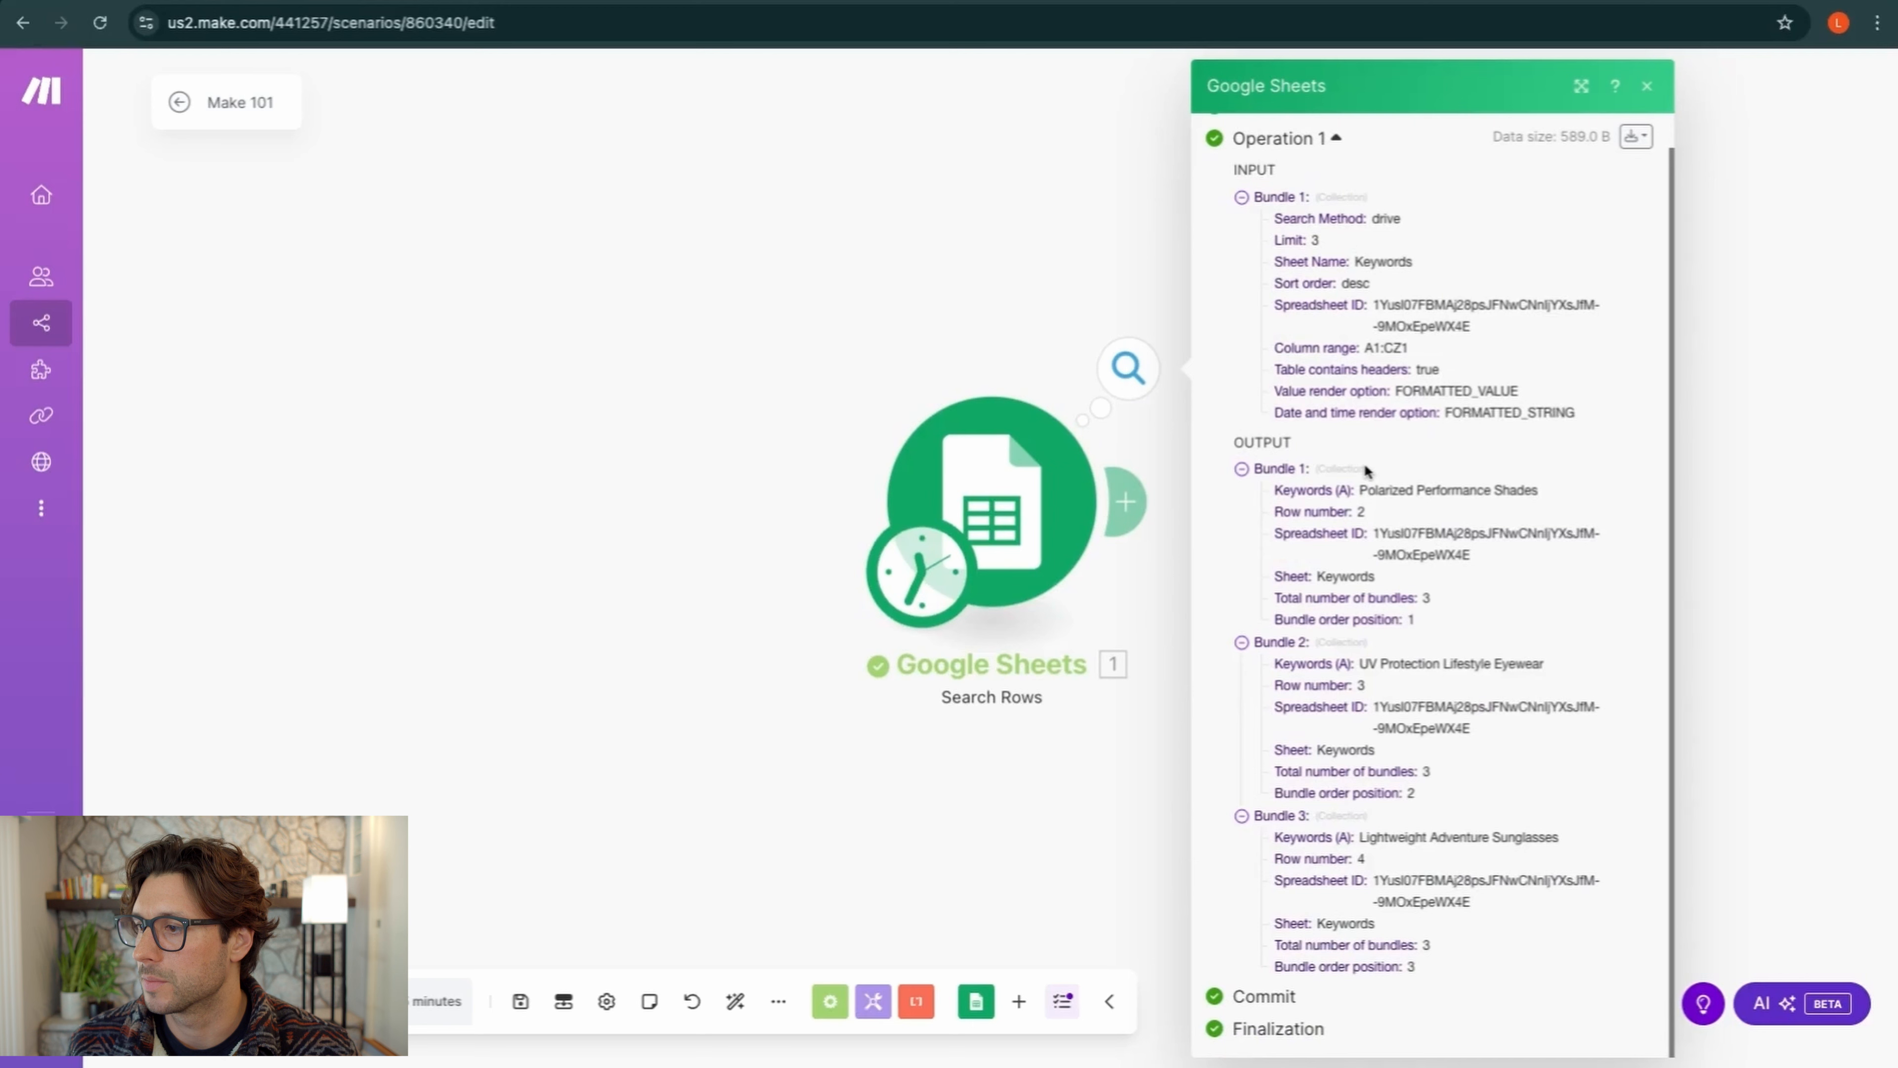
drag(1360, 490, 1524, 491)
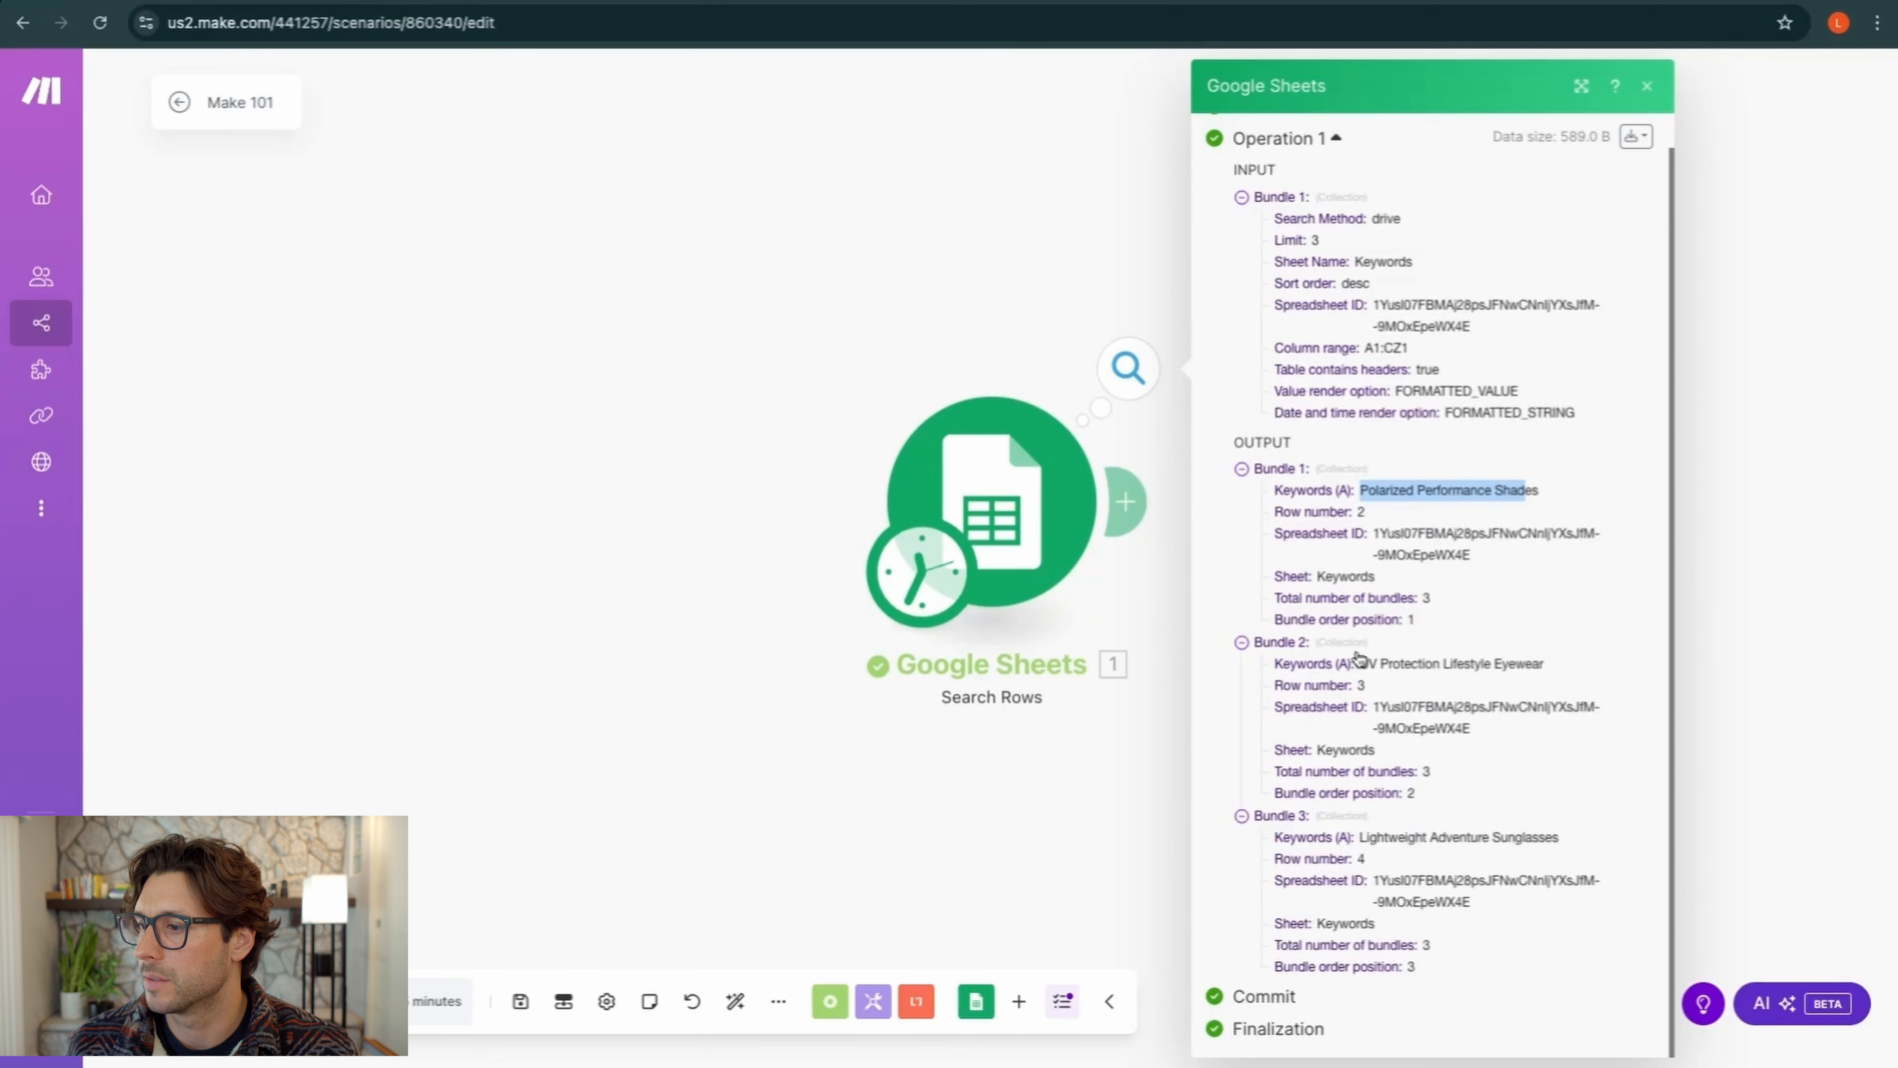
drag(1360, 663, 1504, 663)
drag(1368, 837, 1560, 838)
click(479, 1)
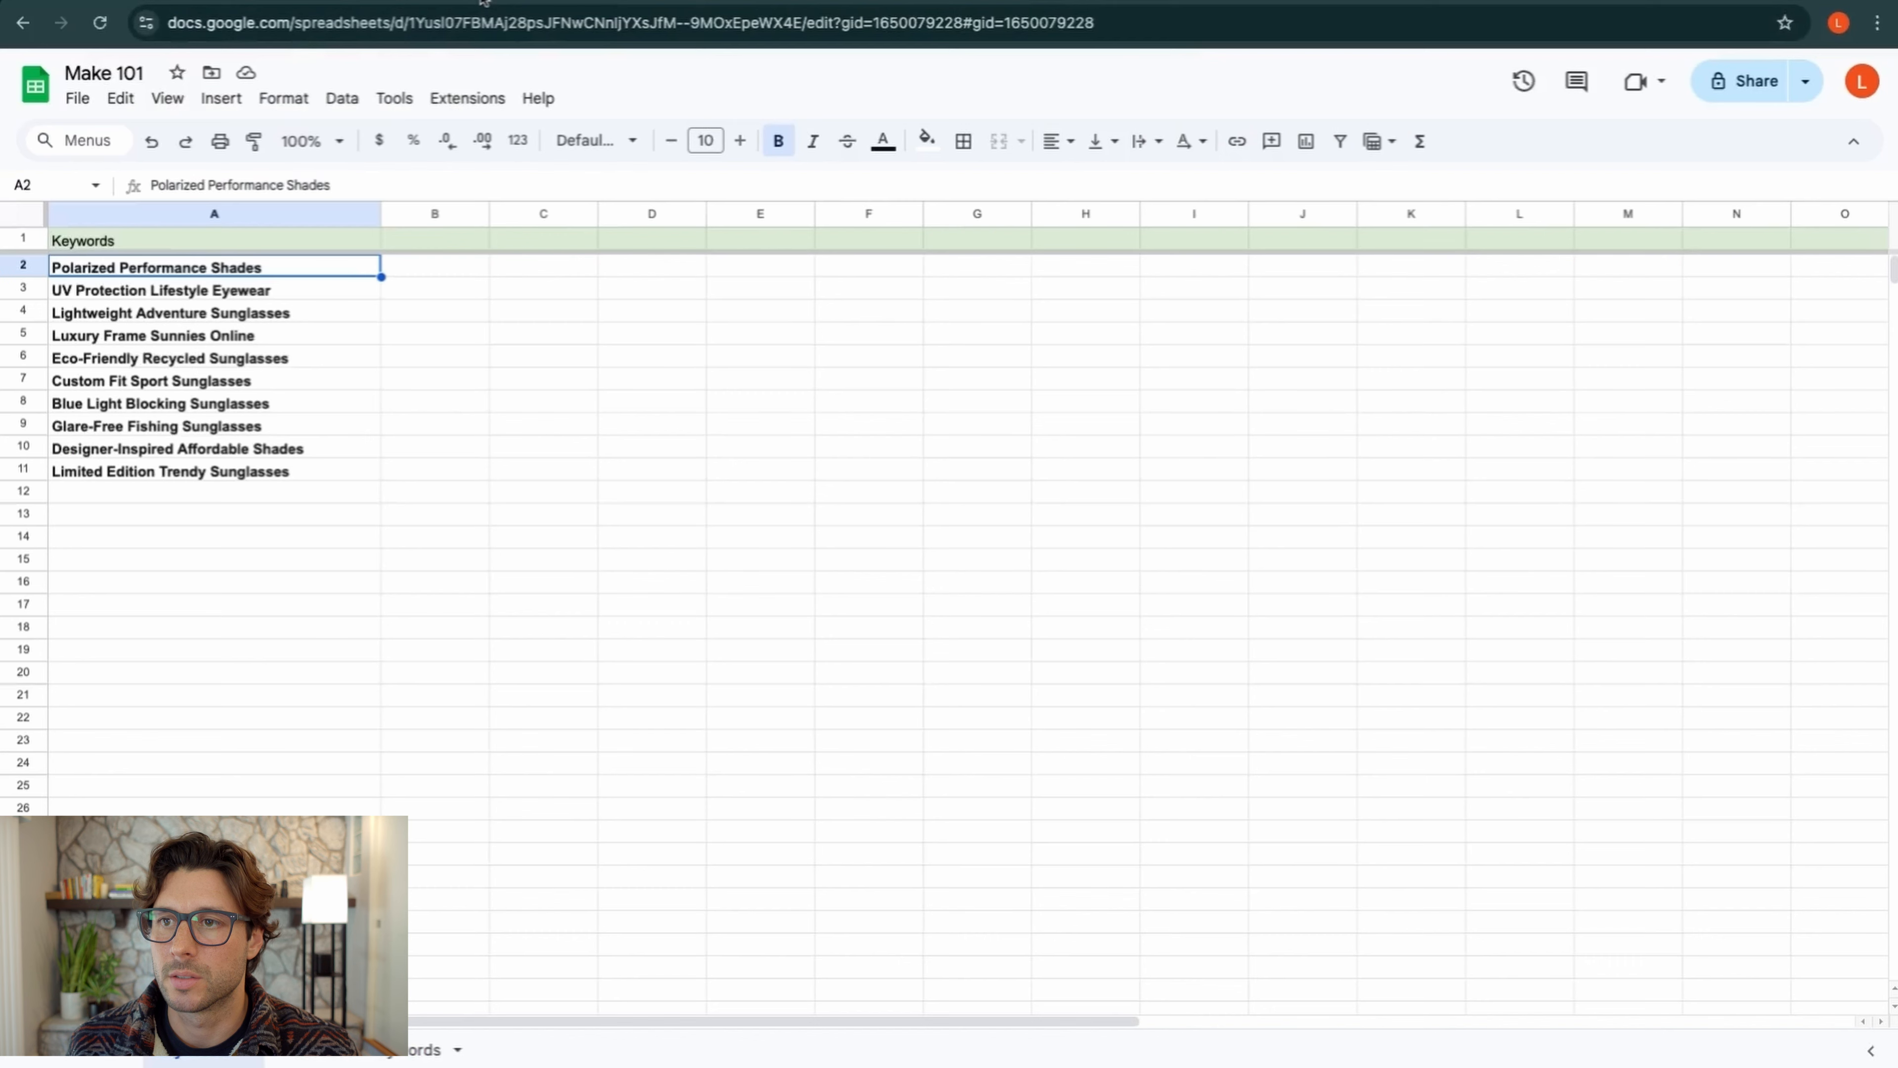
click(246, 2)
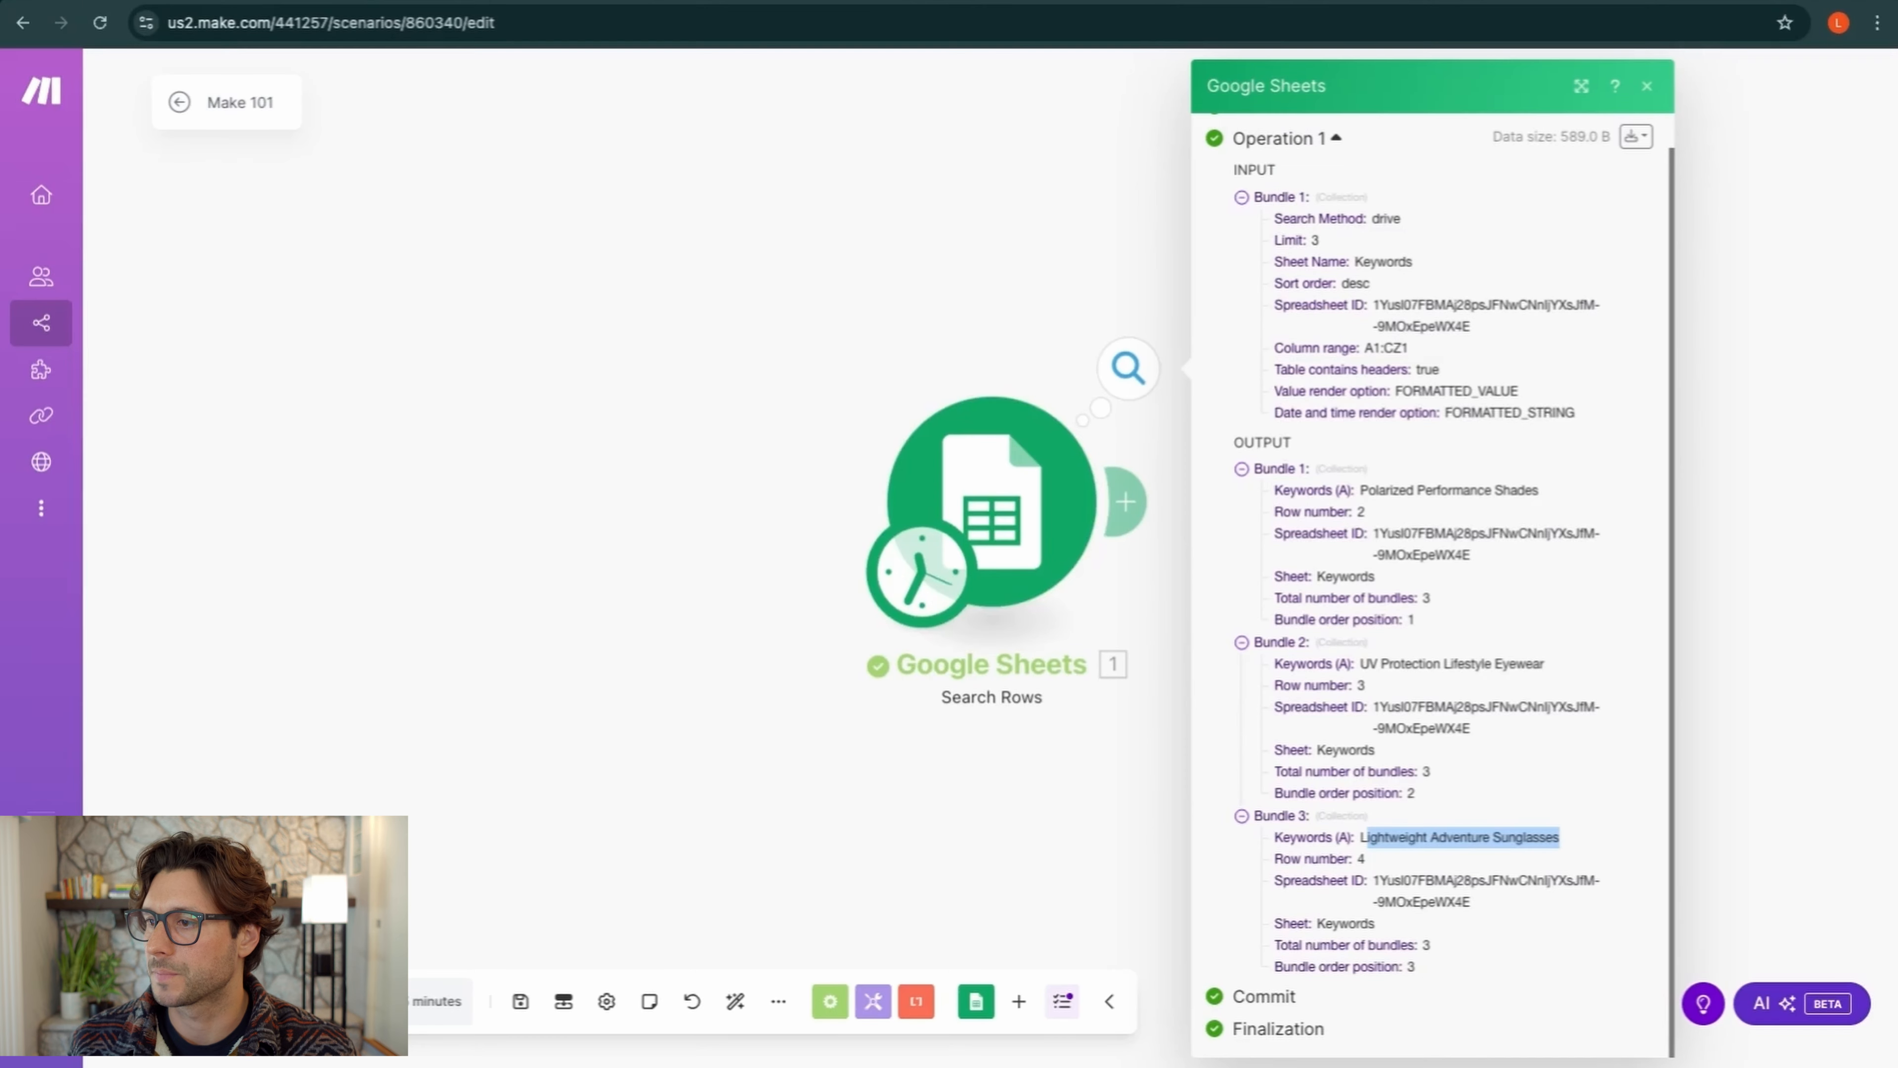
click(921, 316)
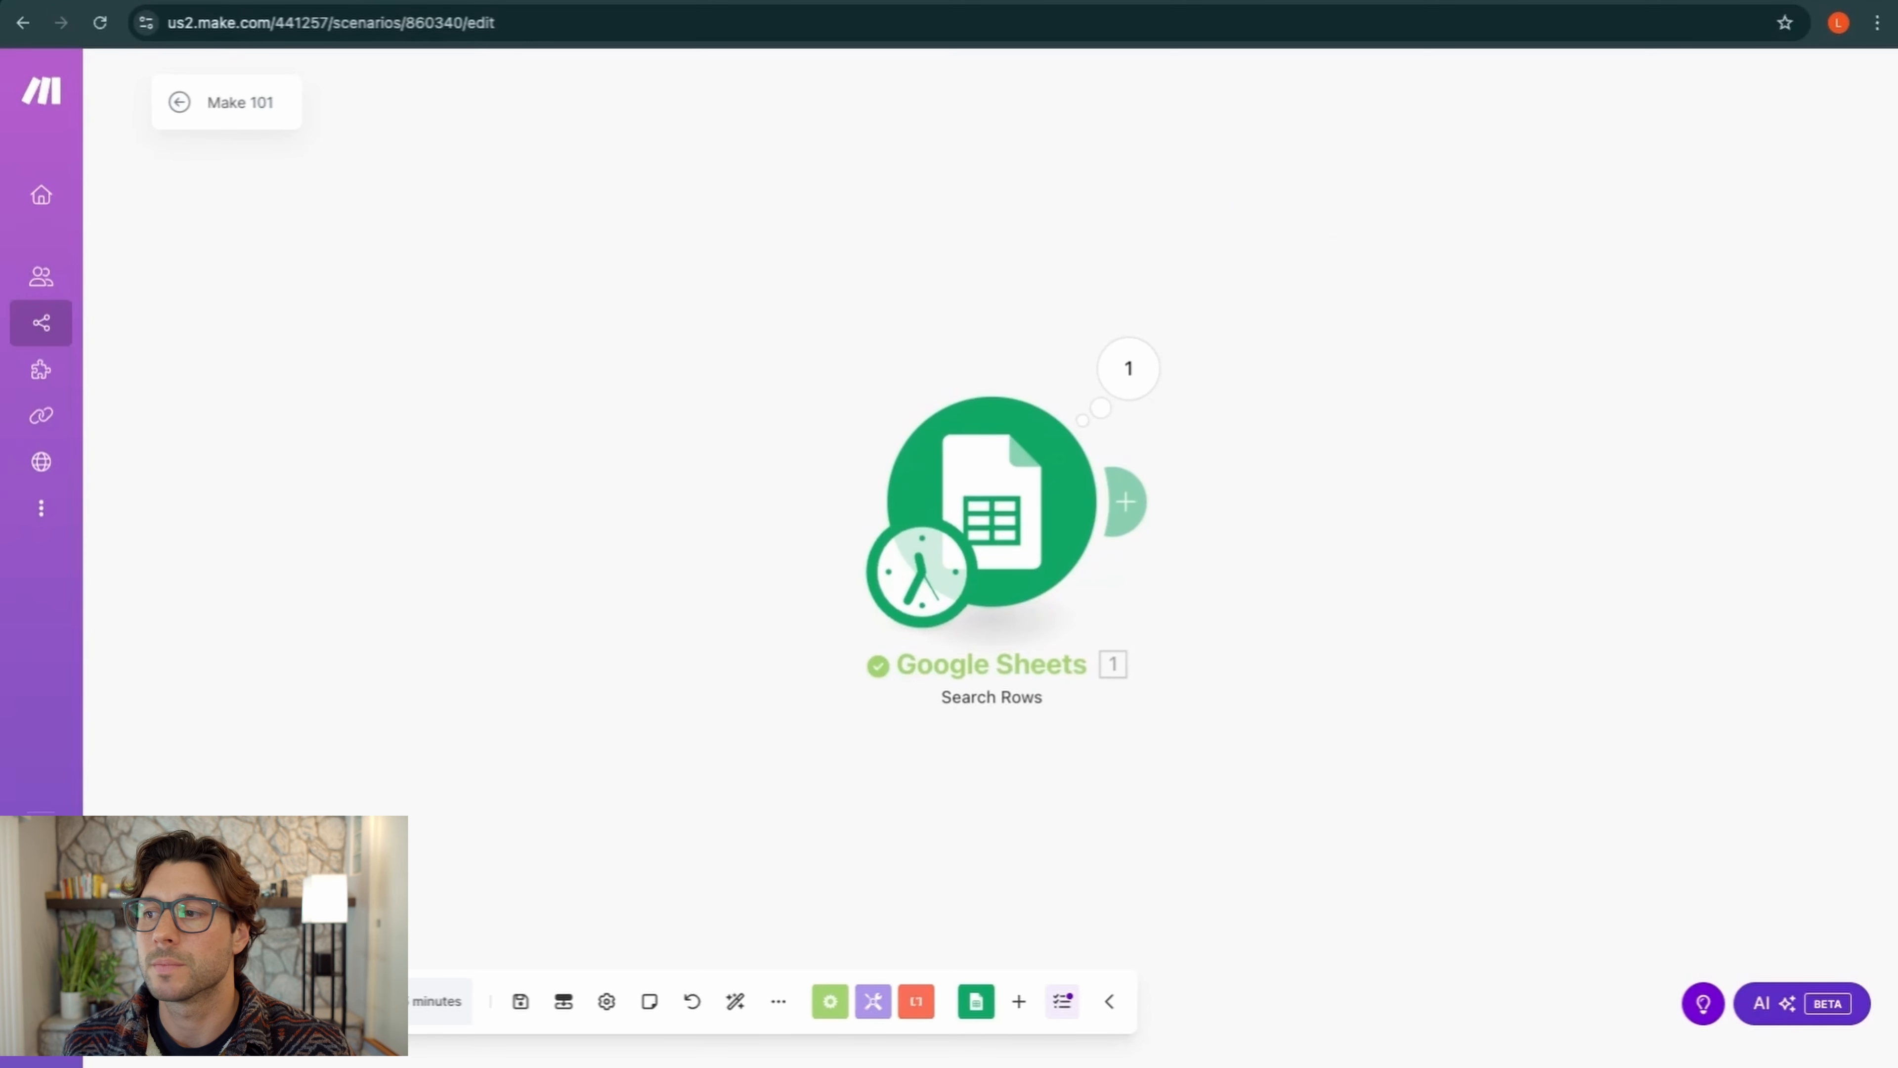
Add an OpenAI Create a Completion (Prompt) module after Search Rows, then open a new browser tab
click(1137, 499)
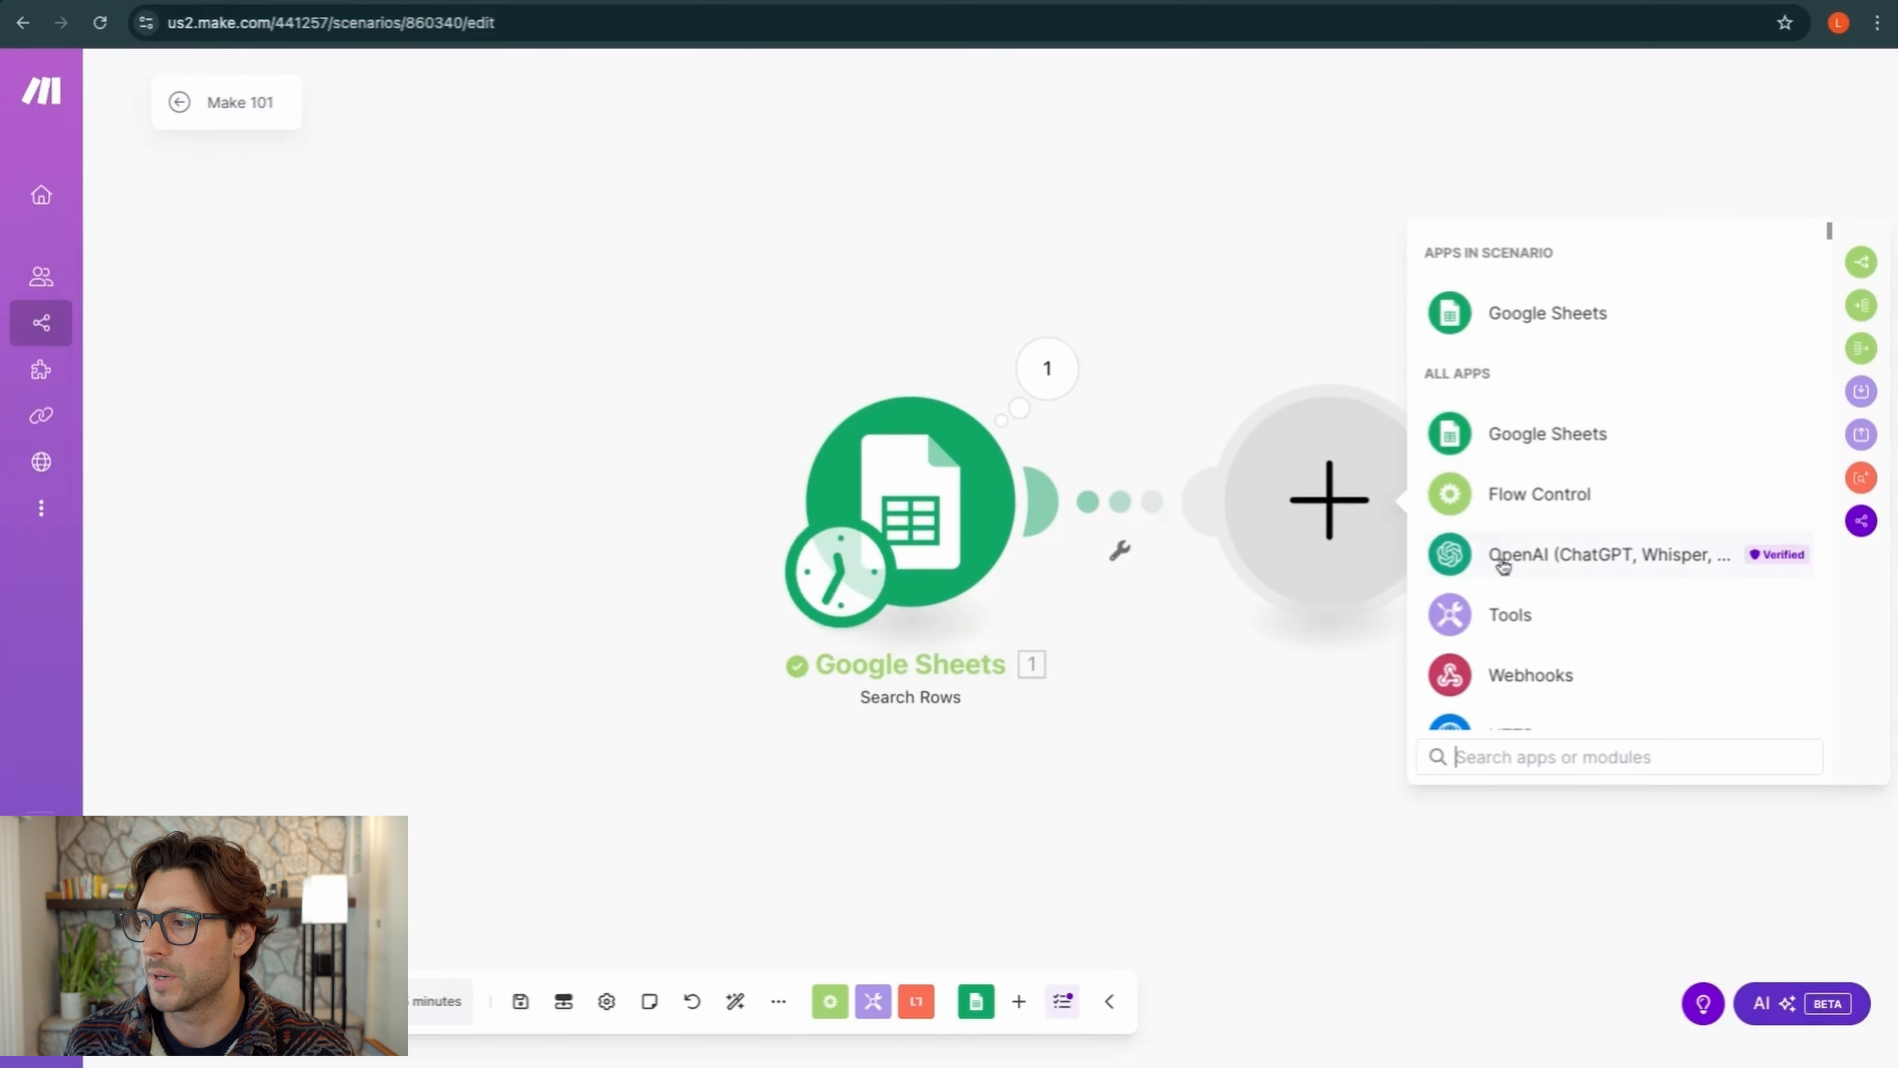
click(1575, 569)
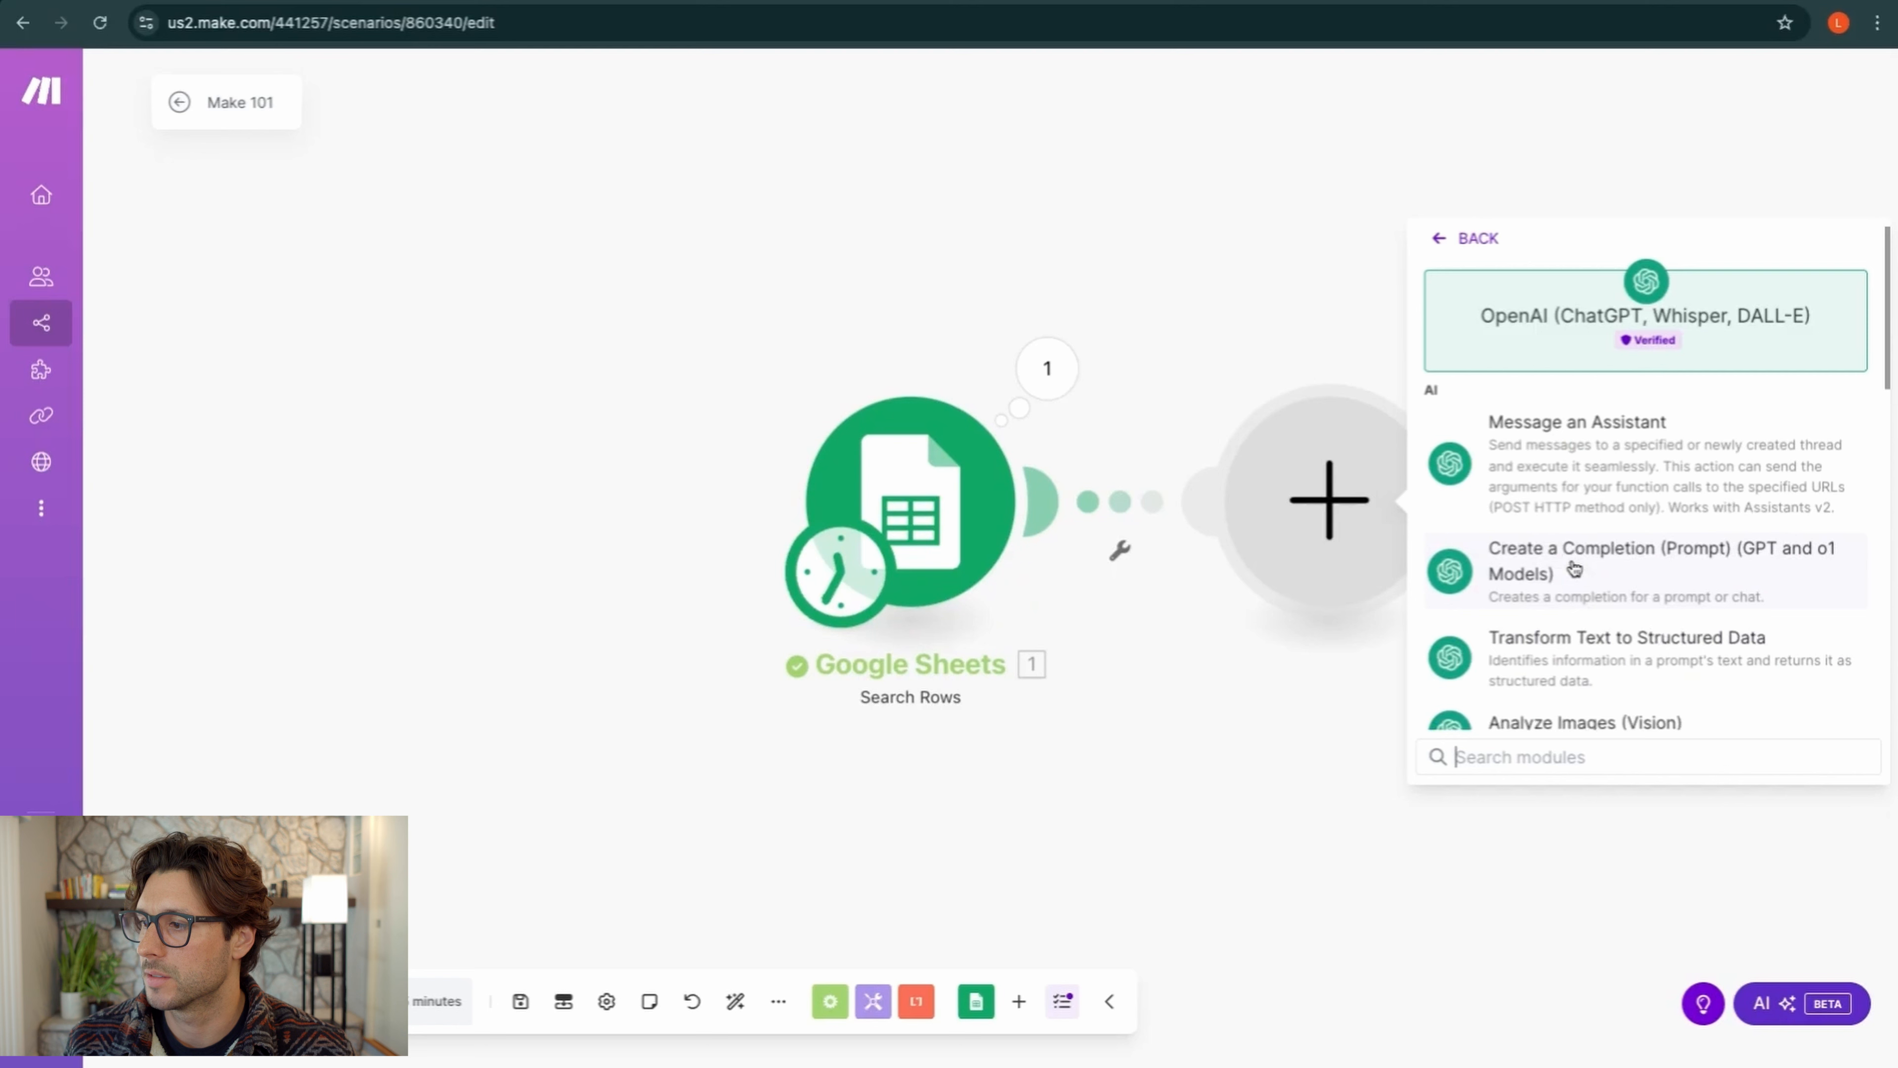
scroll(1569, 475, down, 1)
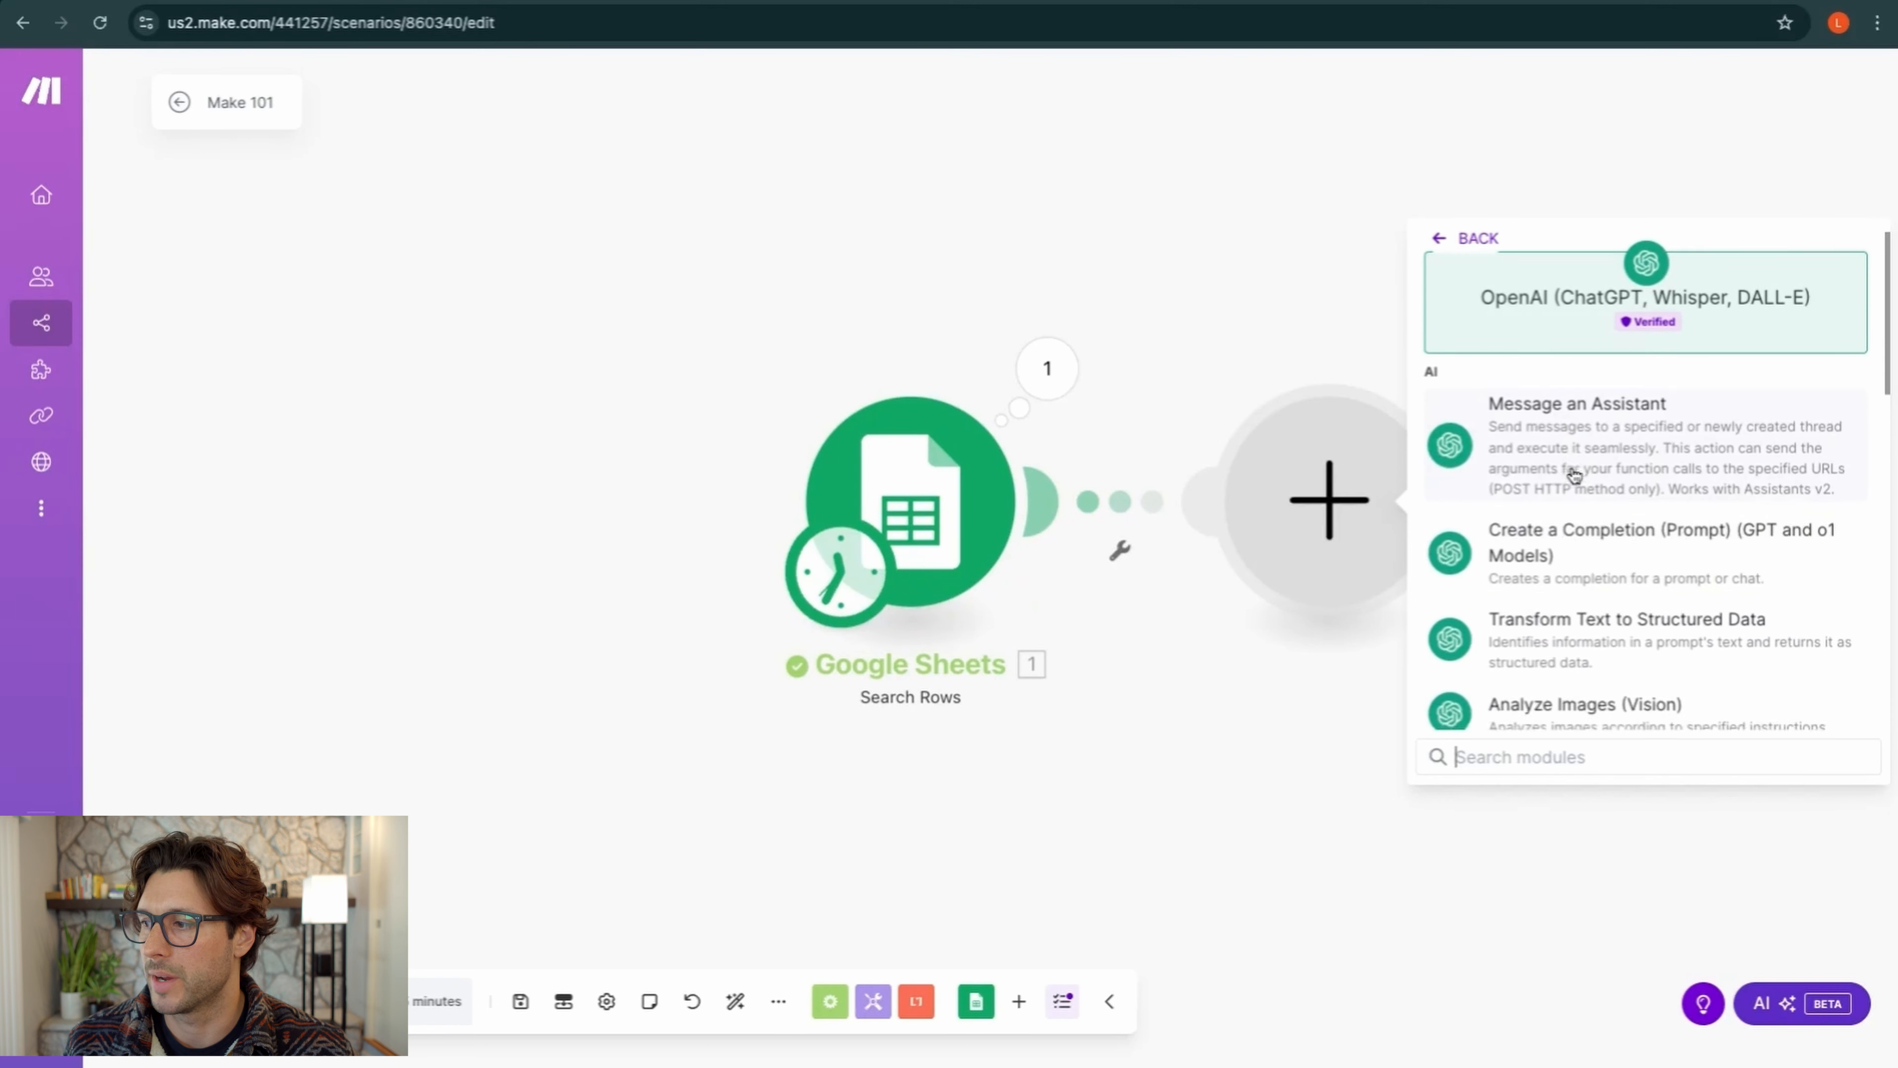
click(1584, 553)
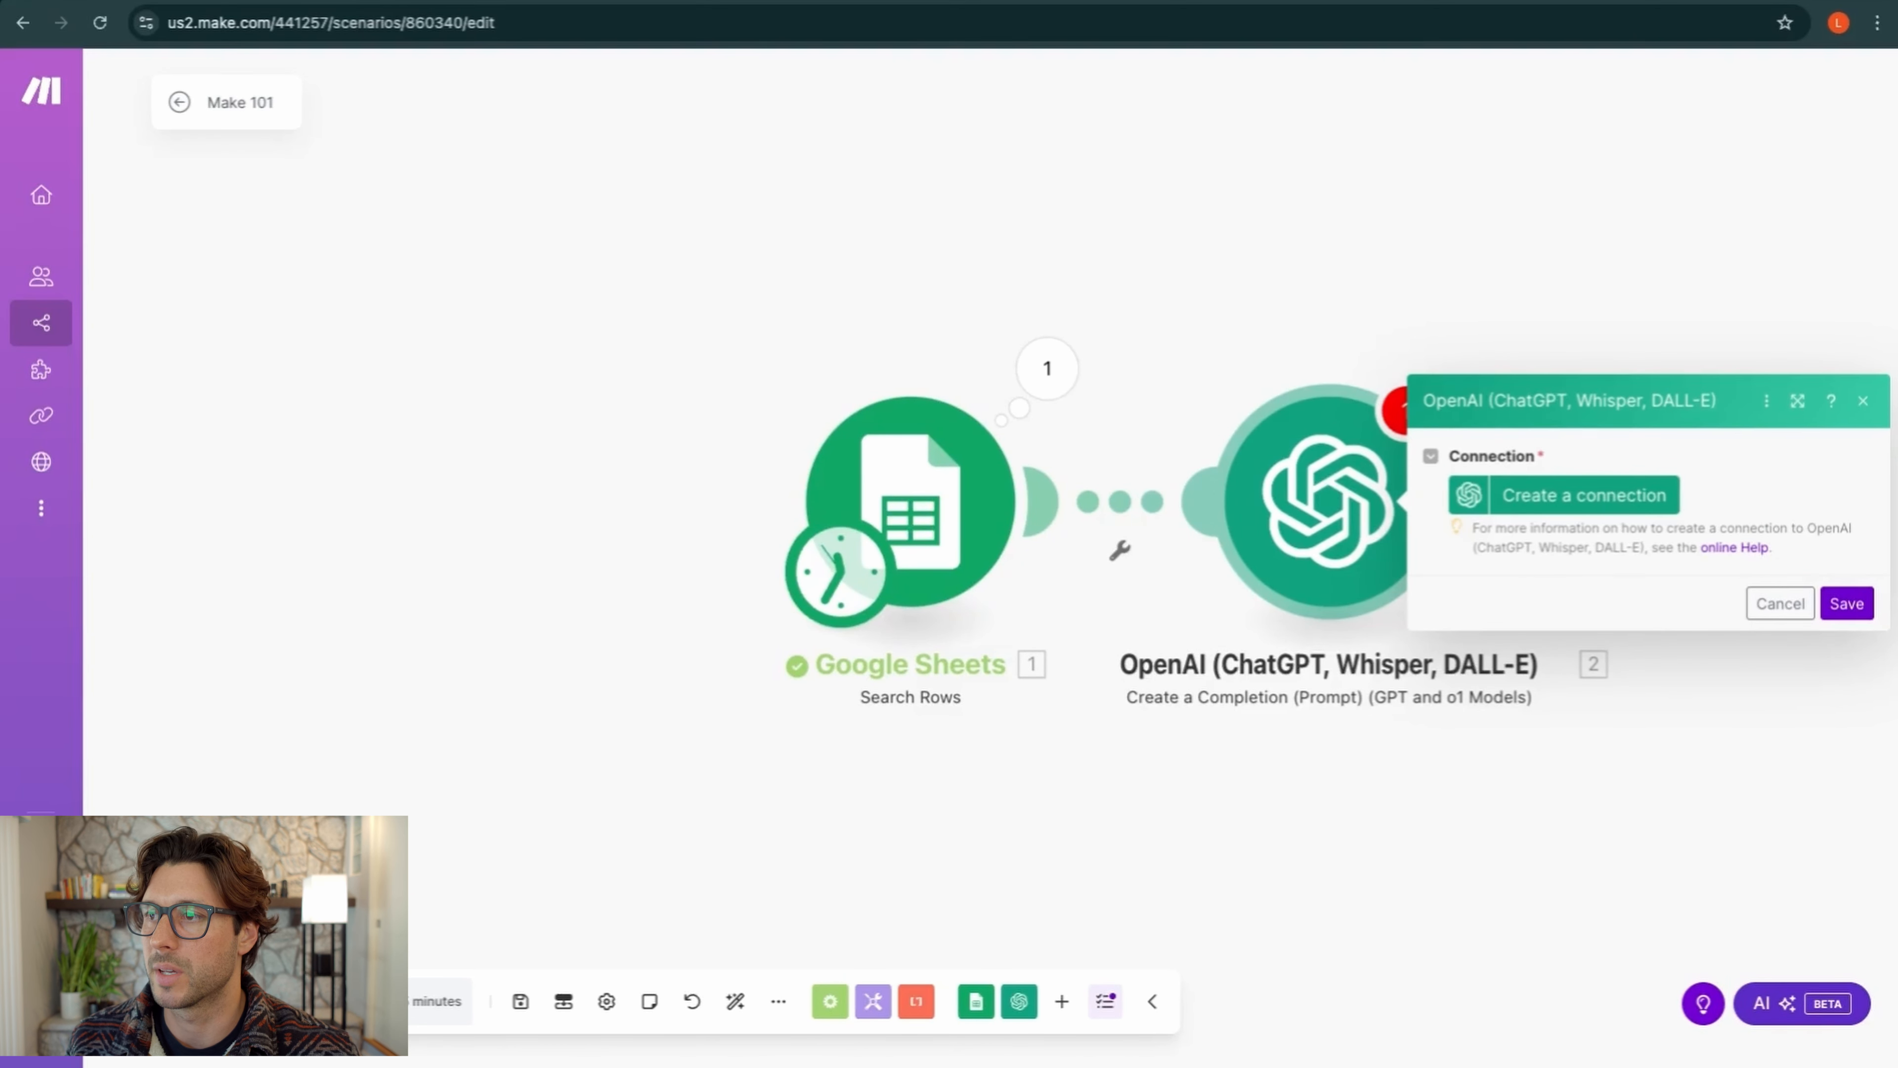
key(ctrl+t)
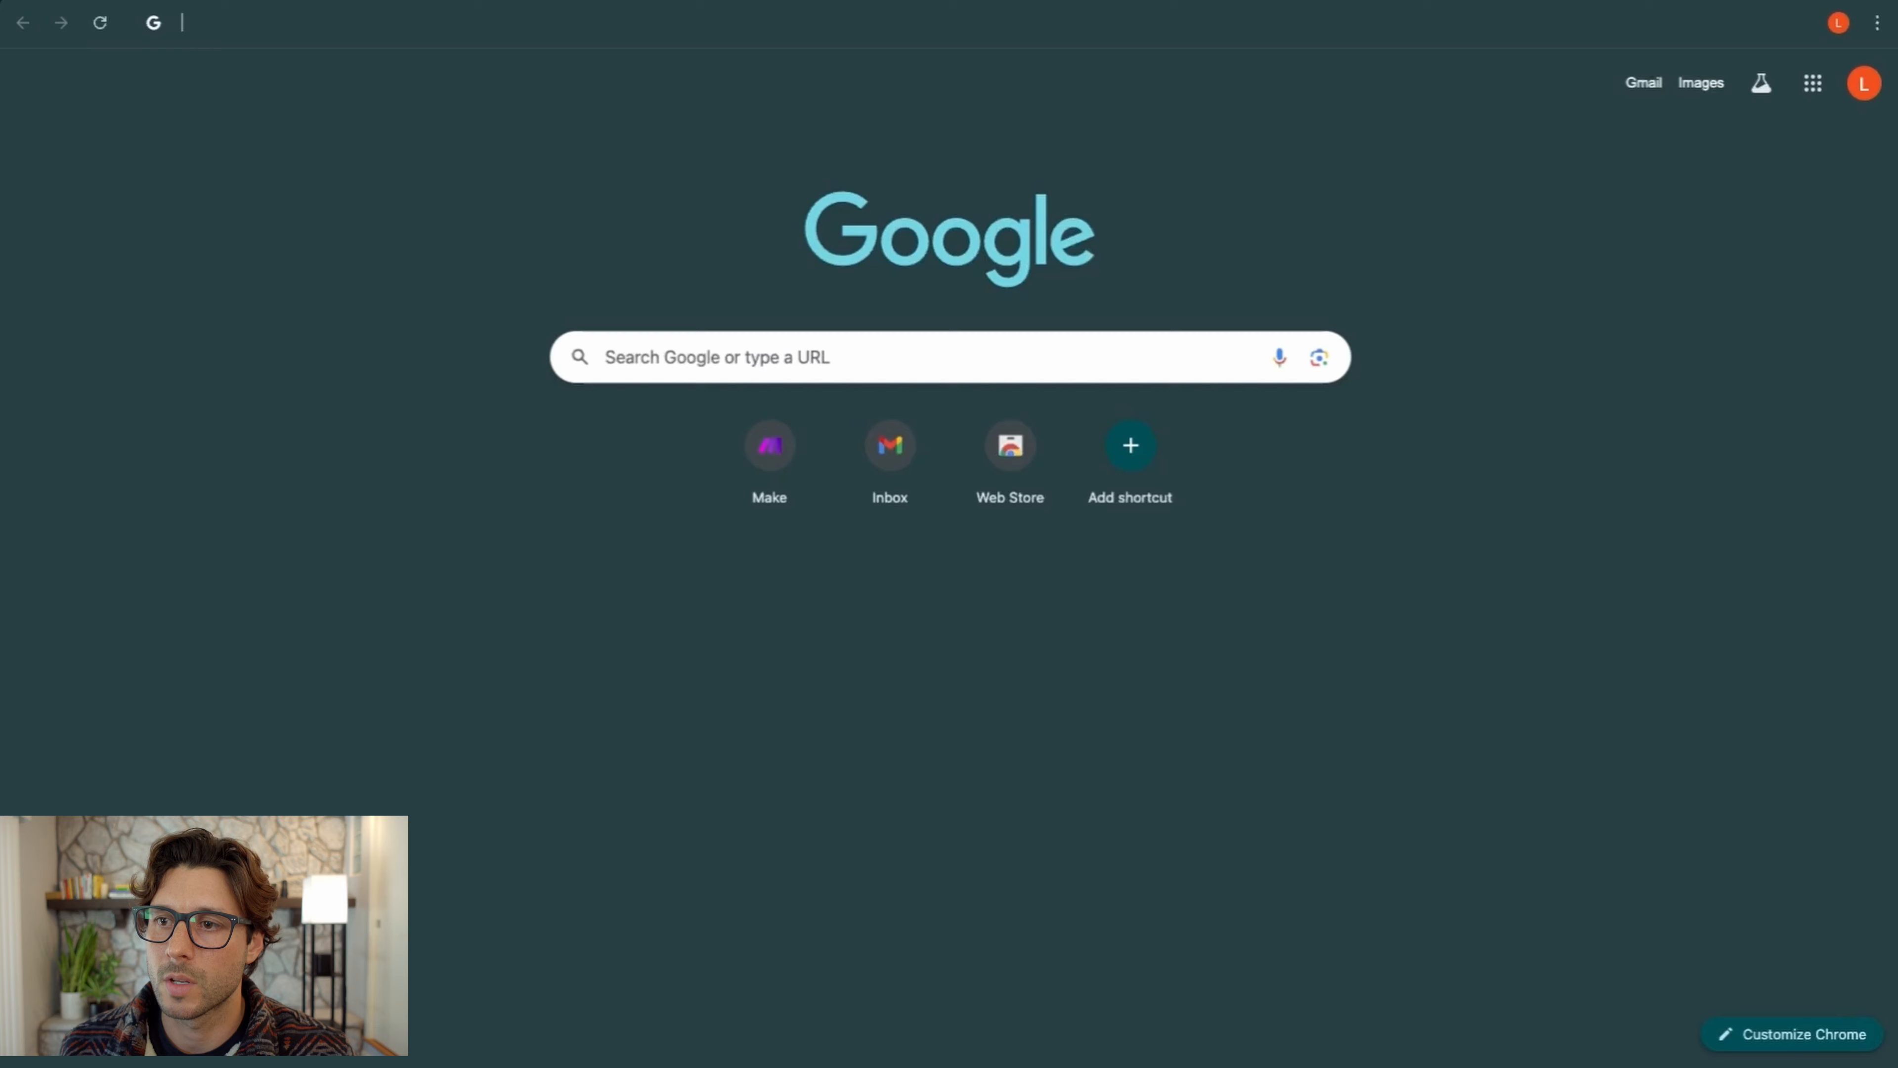
Search Google for 'open ai api' and open the OpenAI API overview result
click(792, 349)
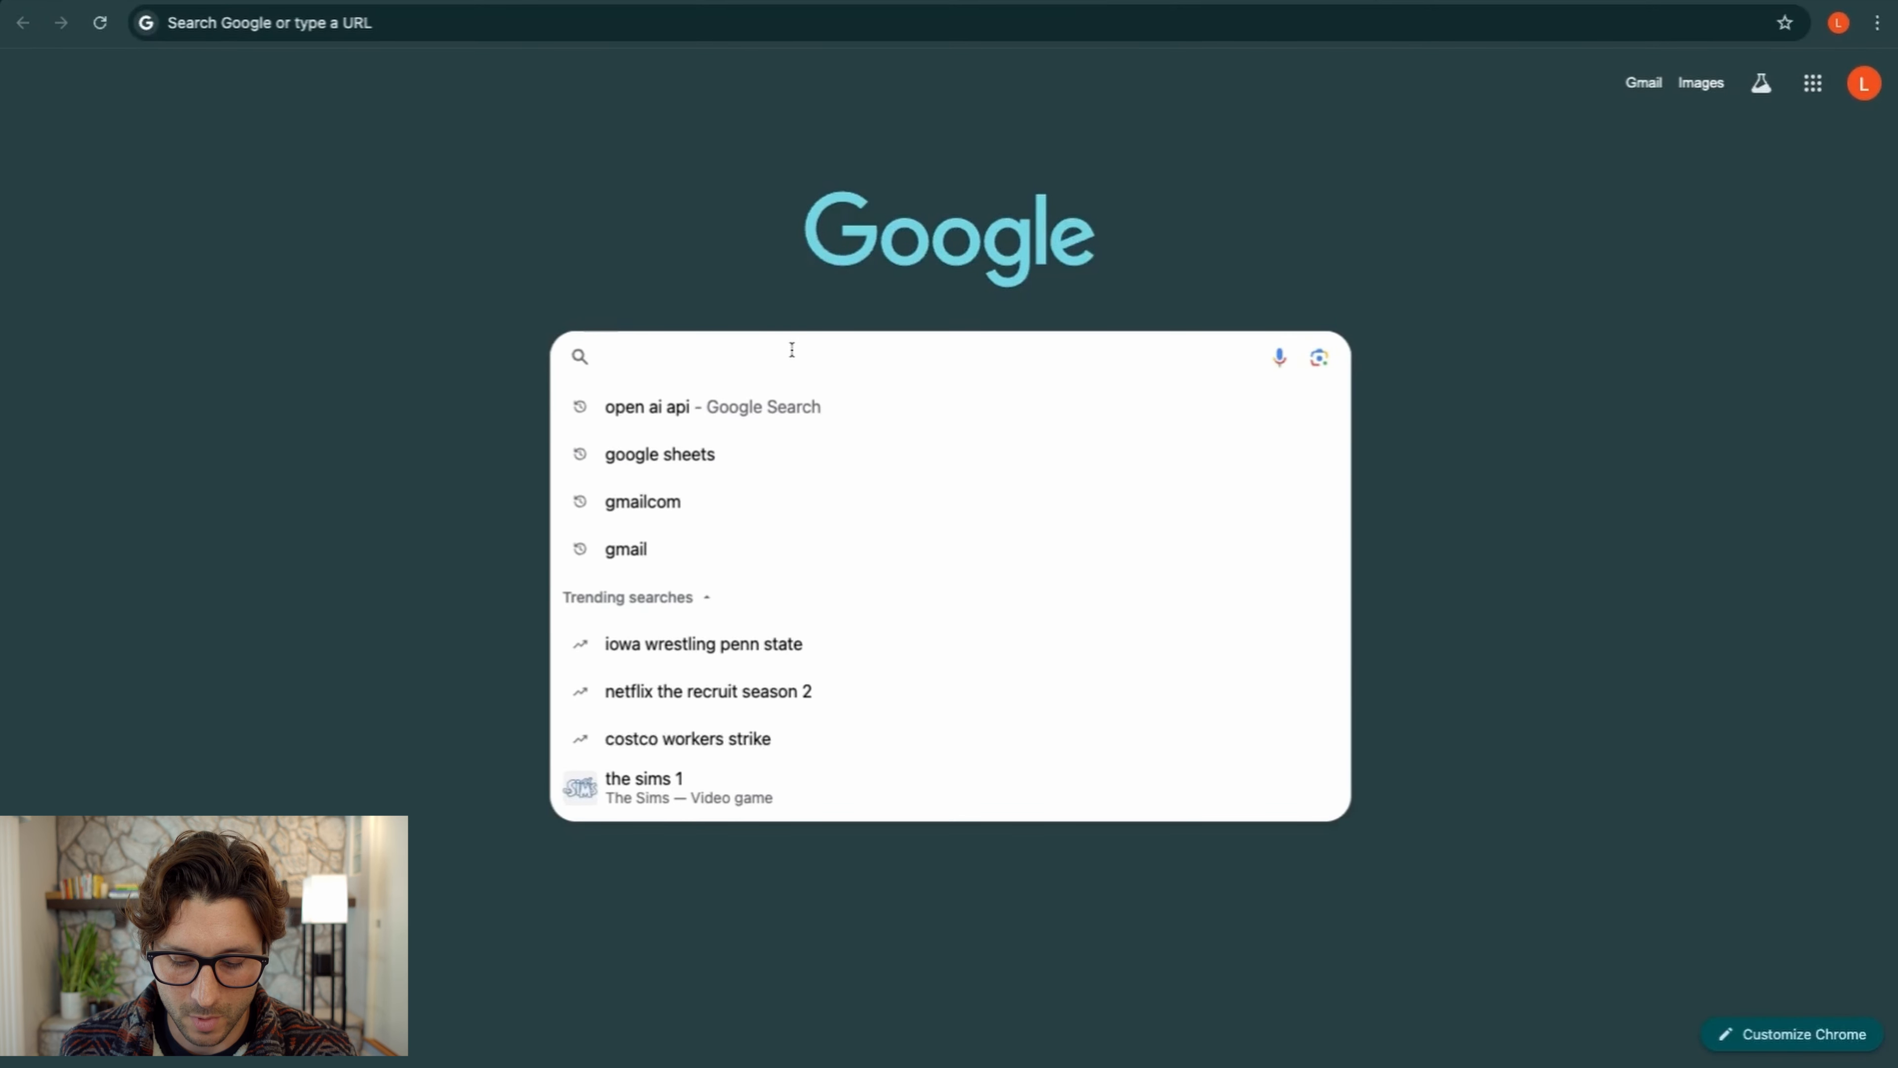
text(open a)
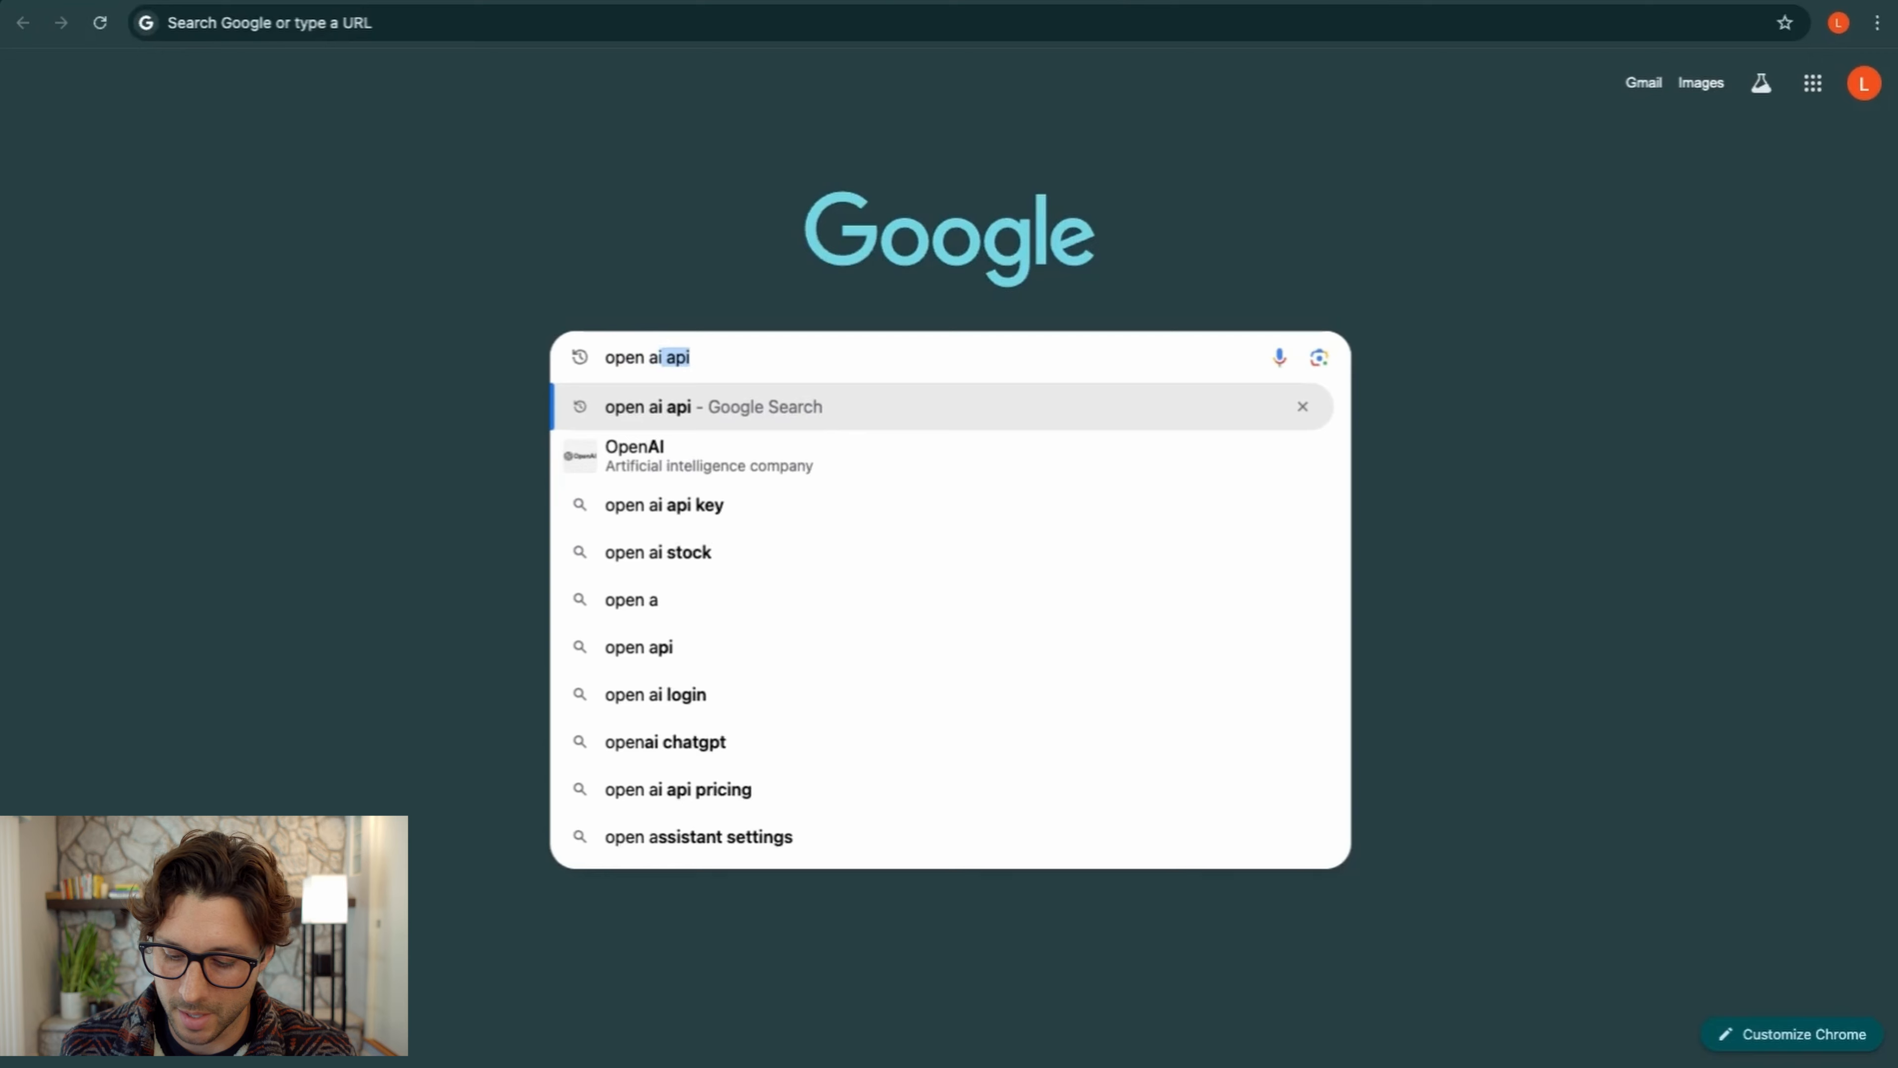
text(i api)
key(Return)
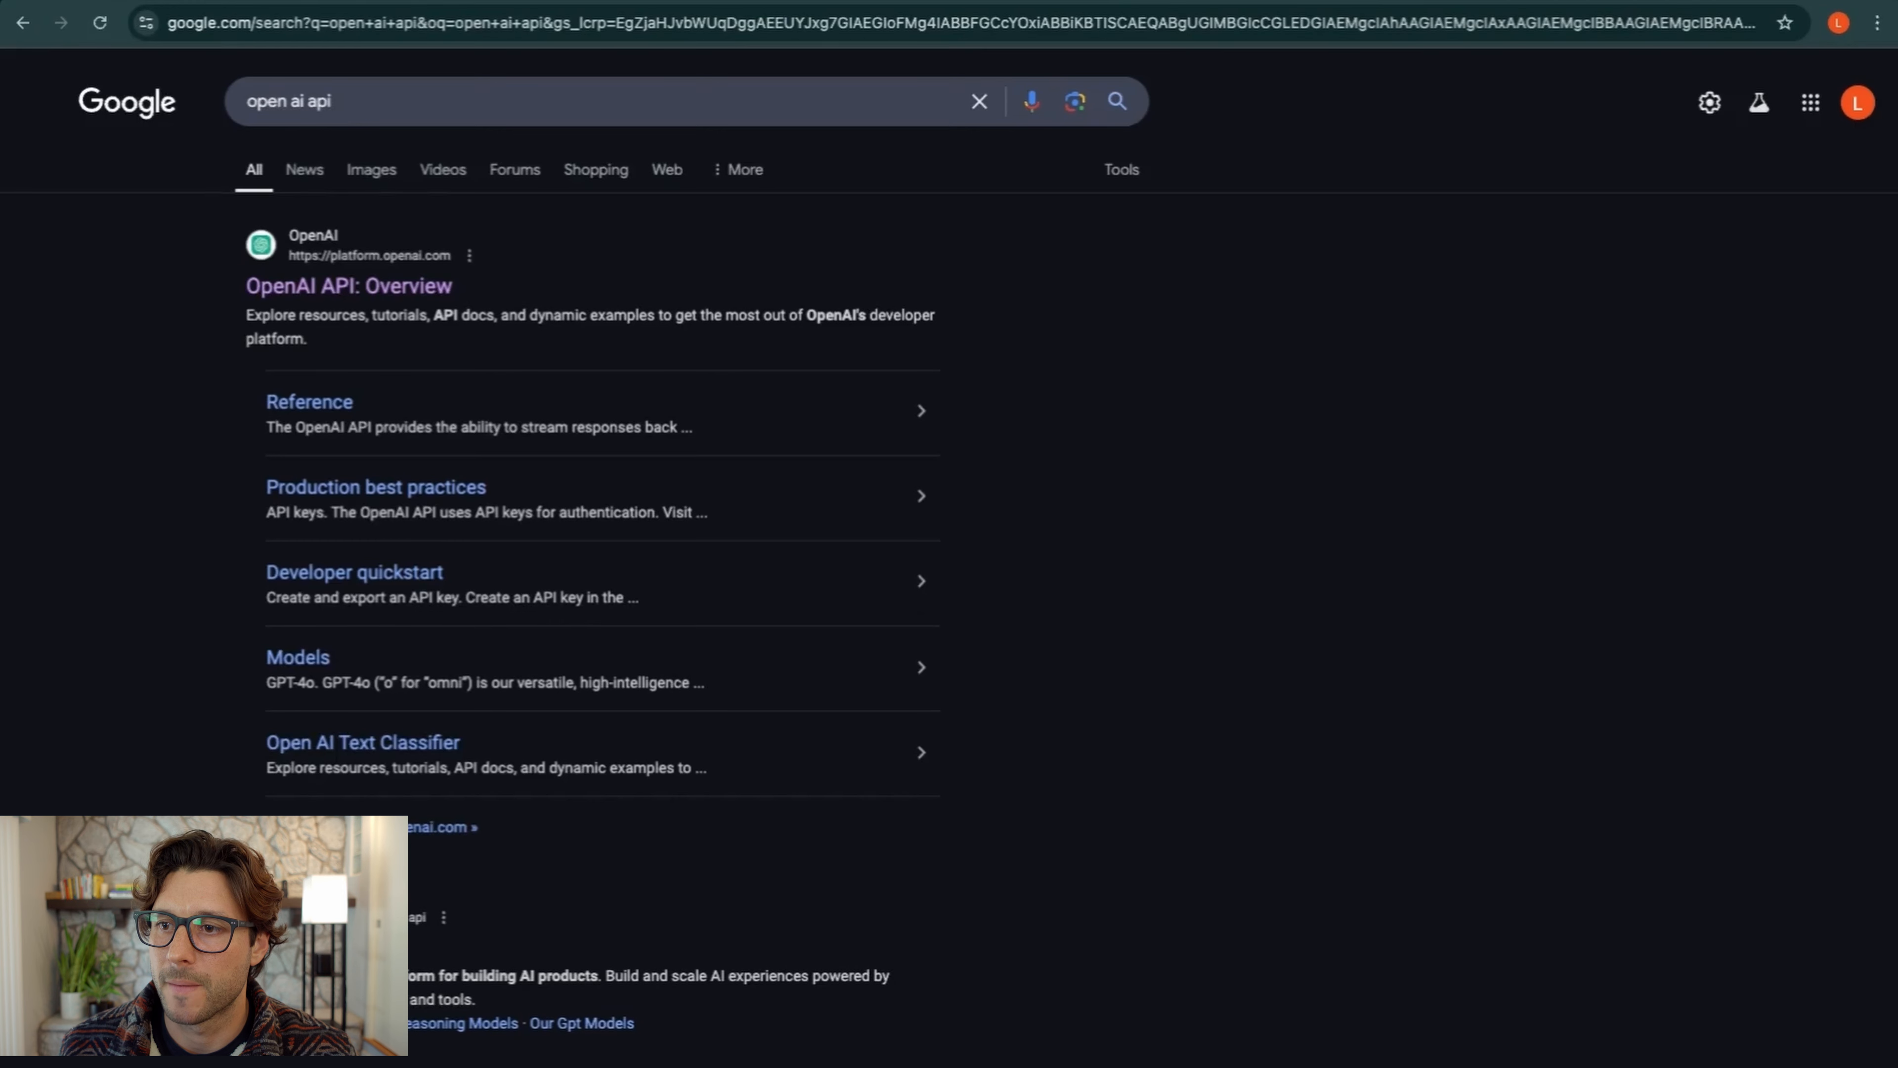
click(388, 294)
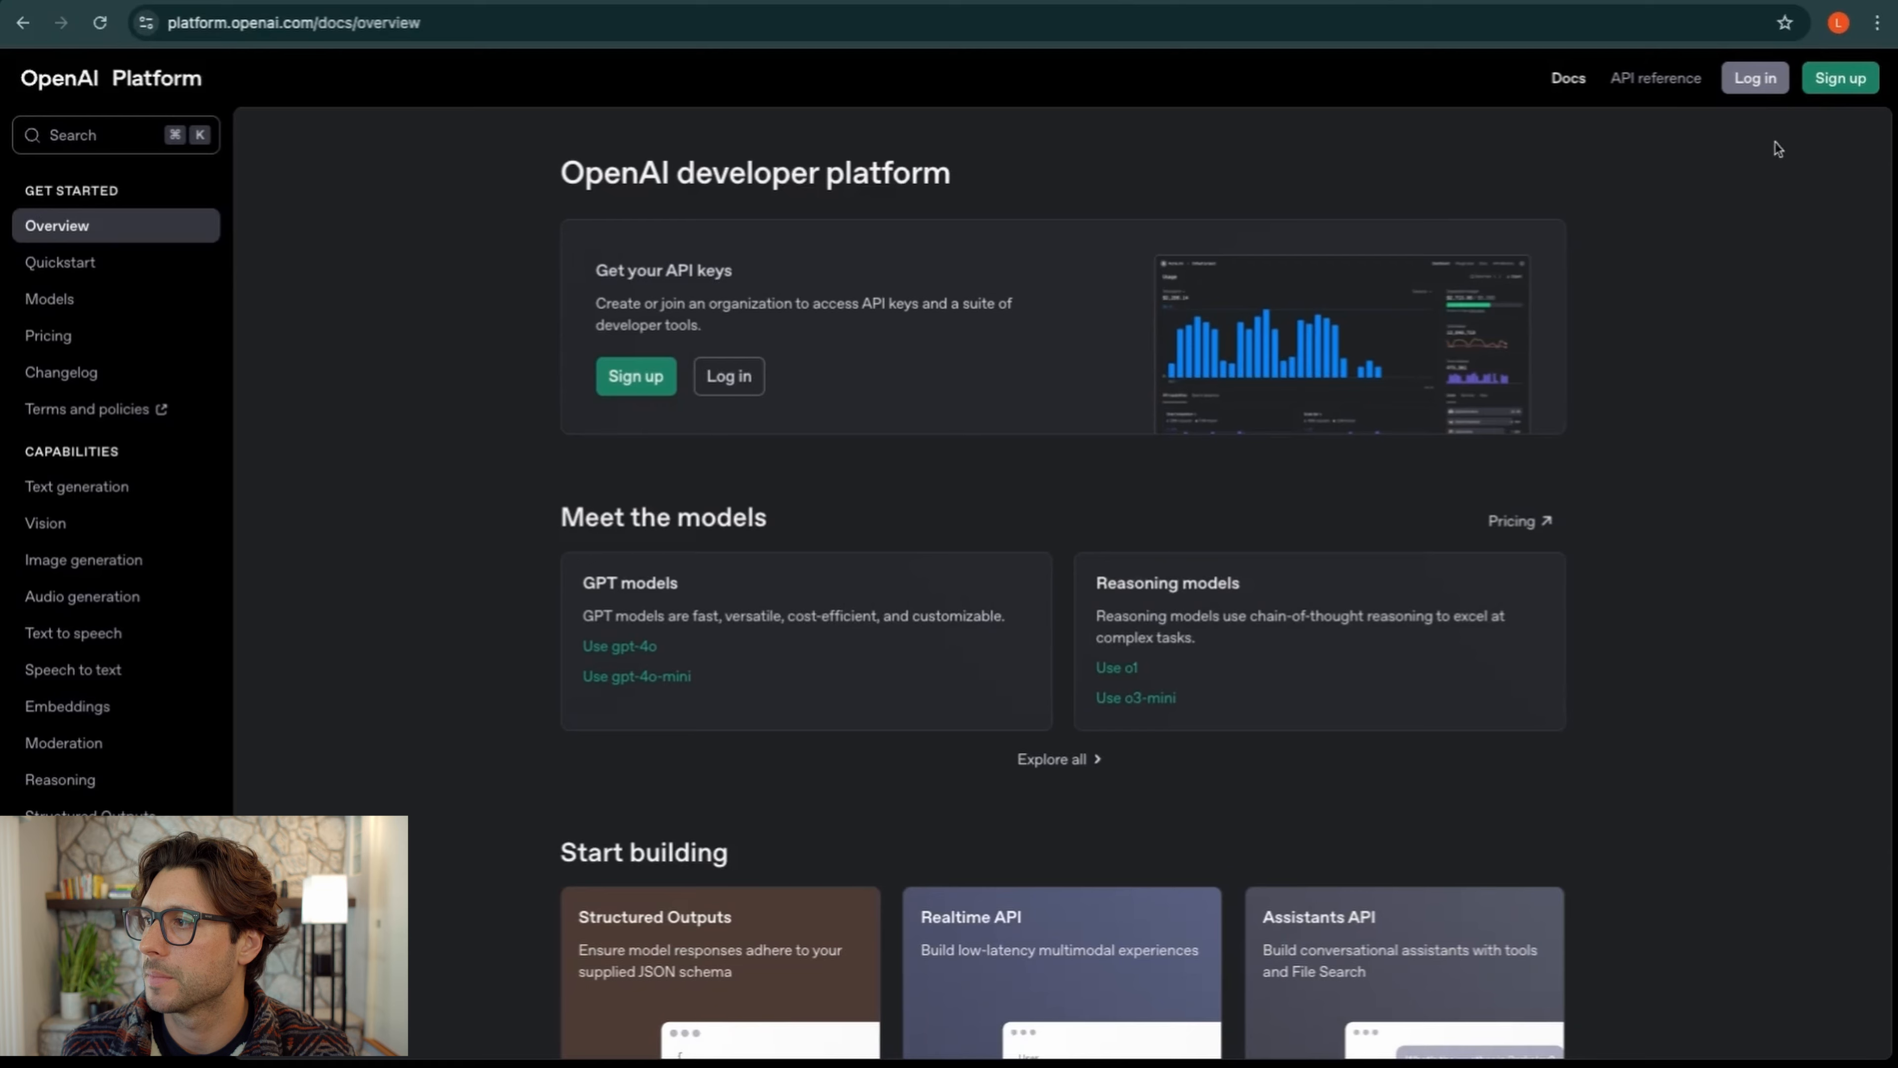
Sign up for OpenAI Platform using the Google account
click(1865, 83)
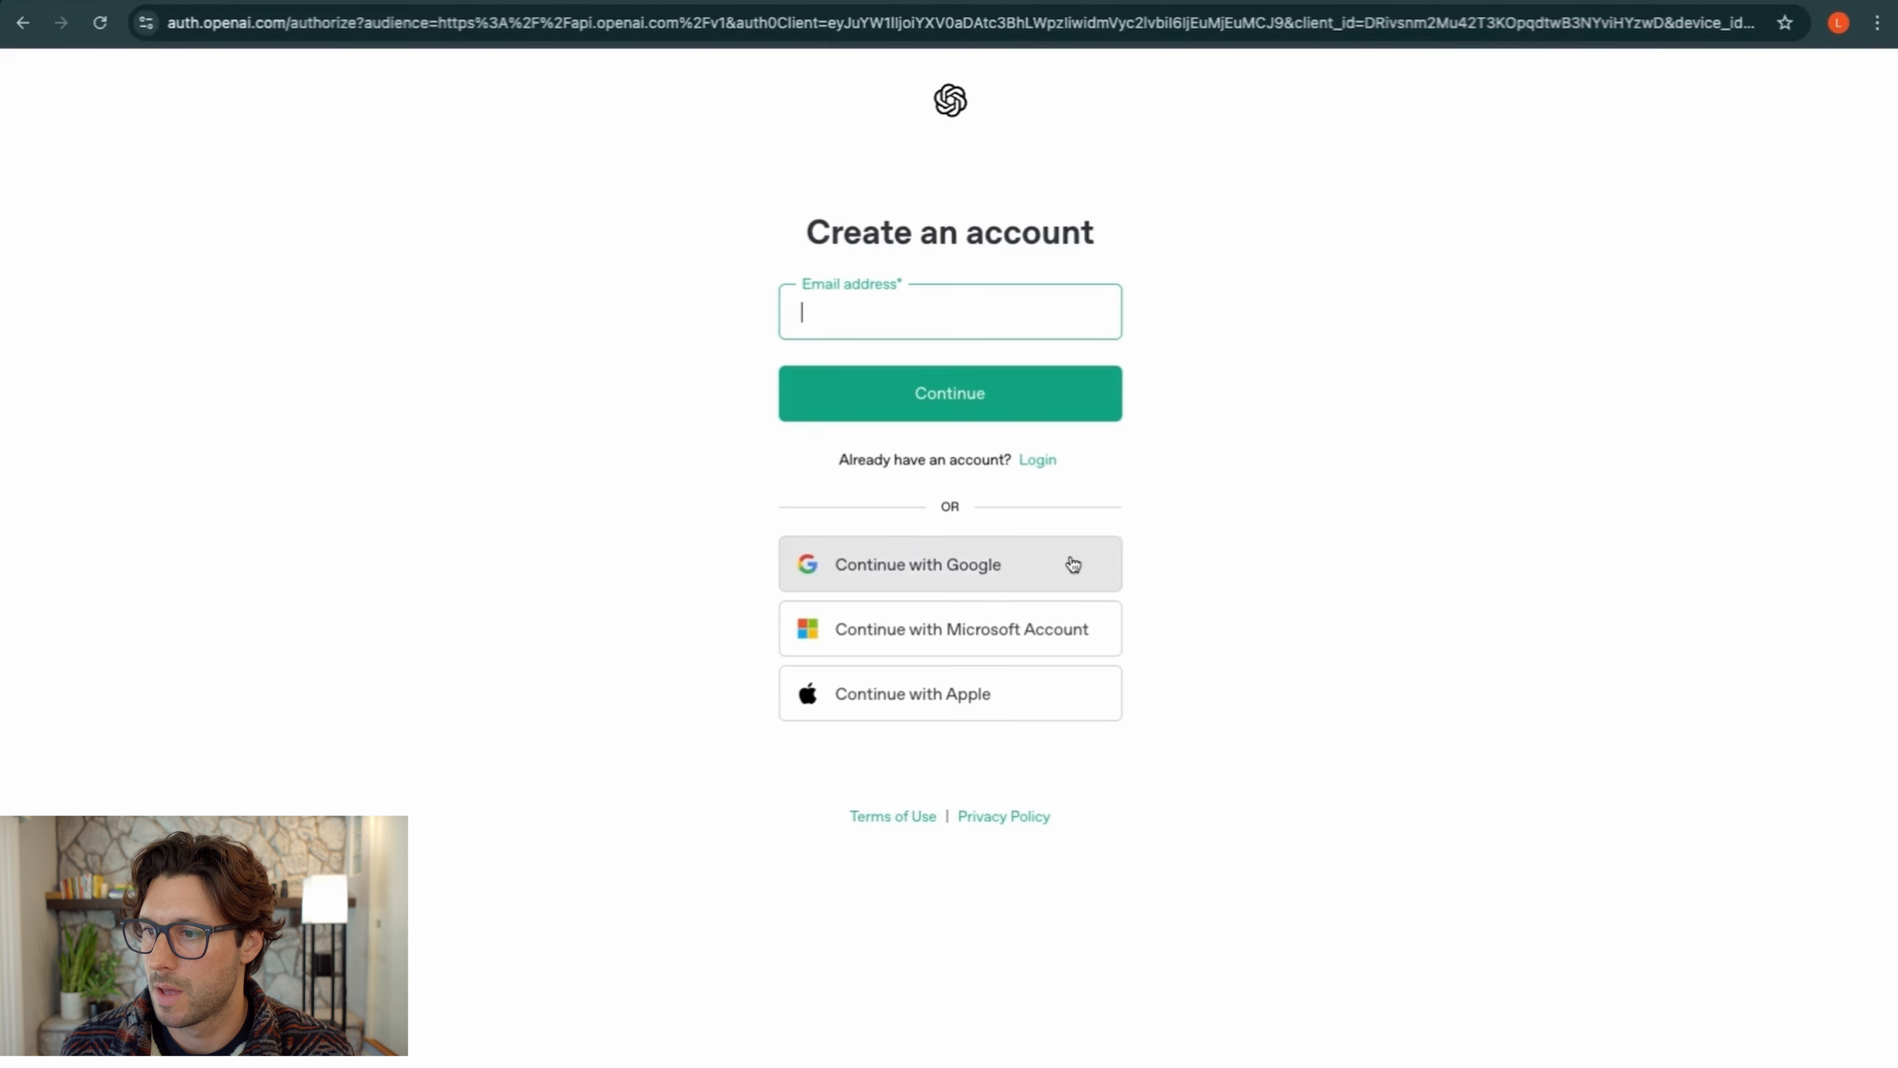
click(958, 572)
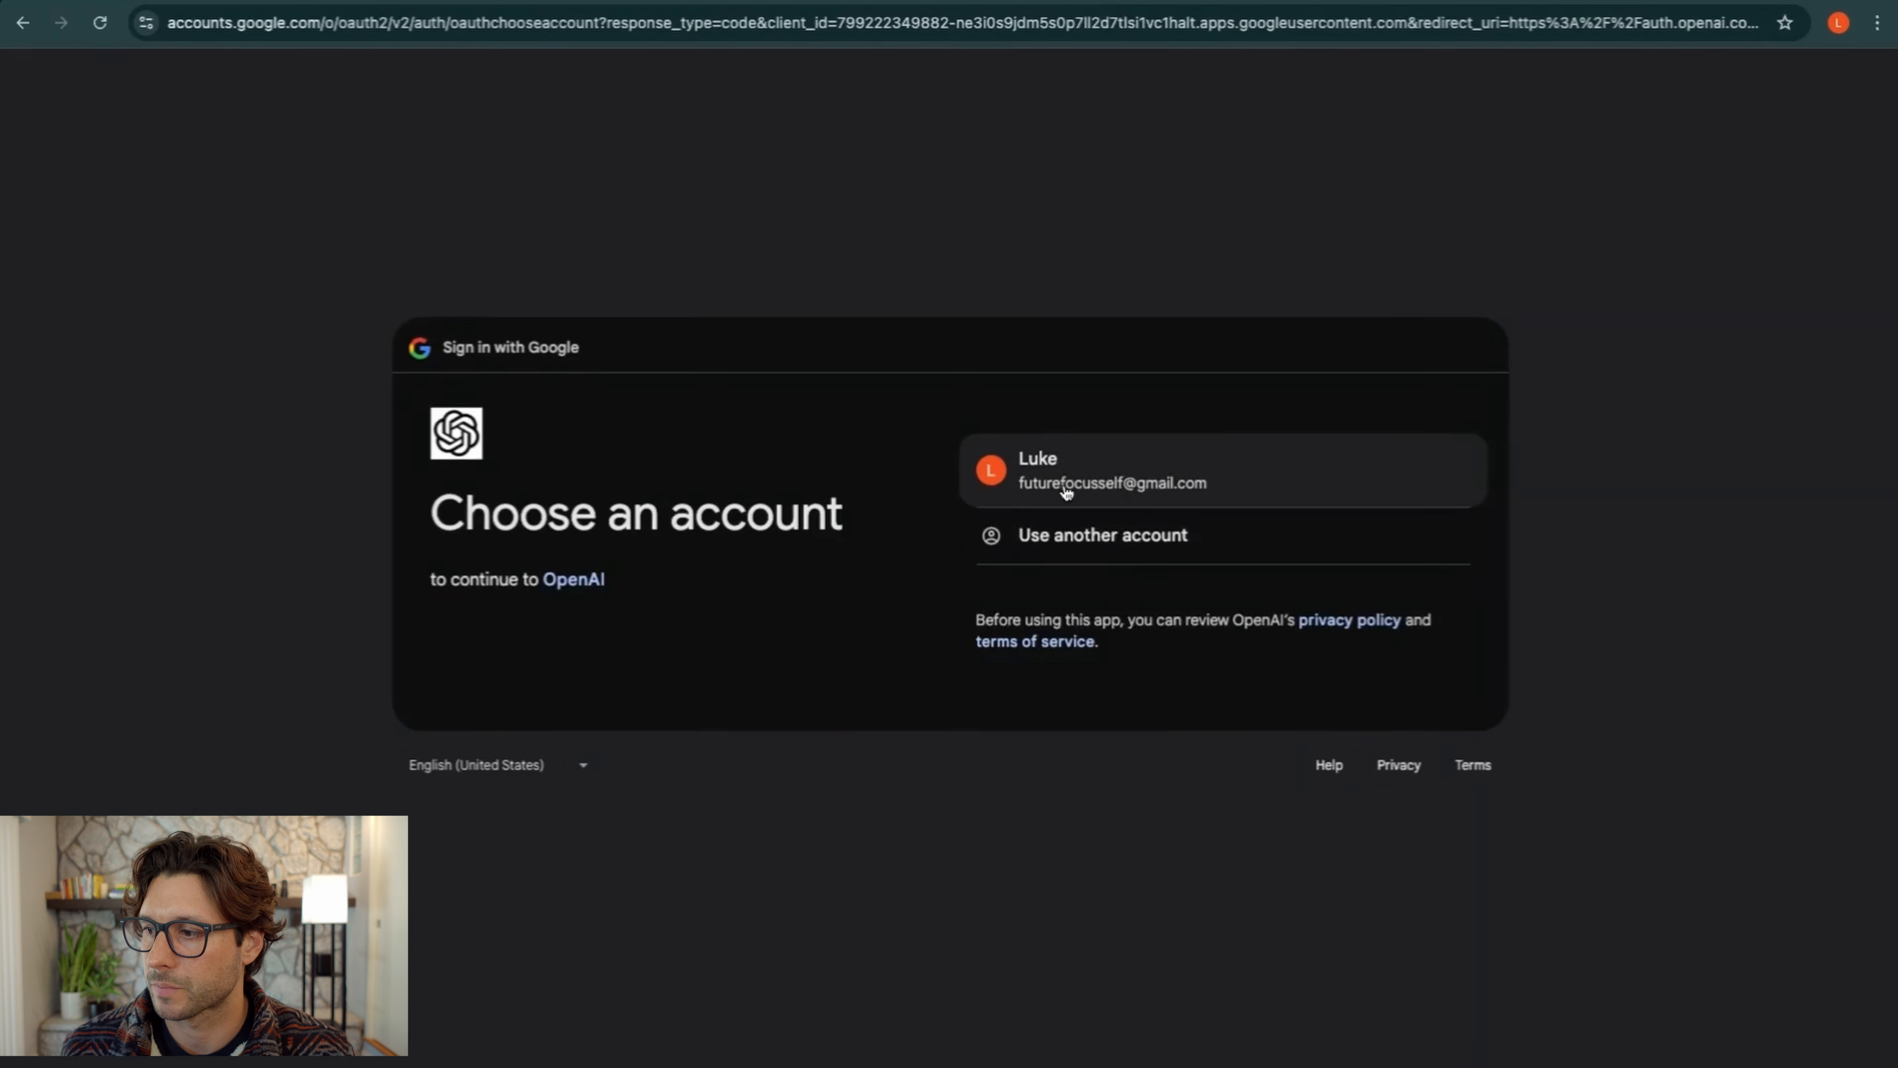
click(1066, 491)
click(1281, 675)
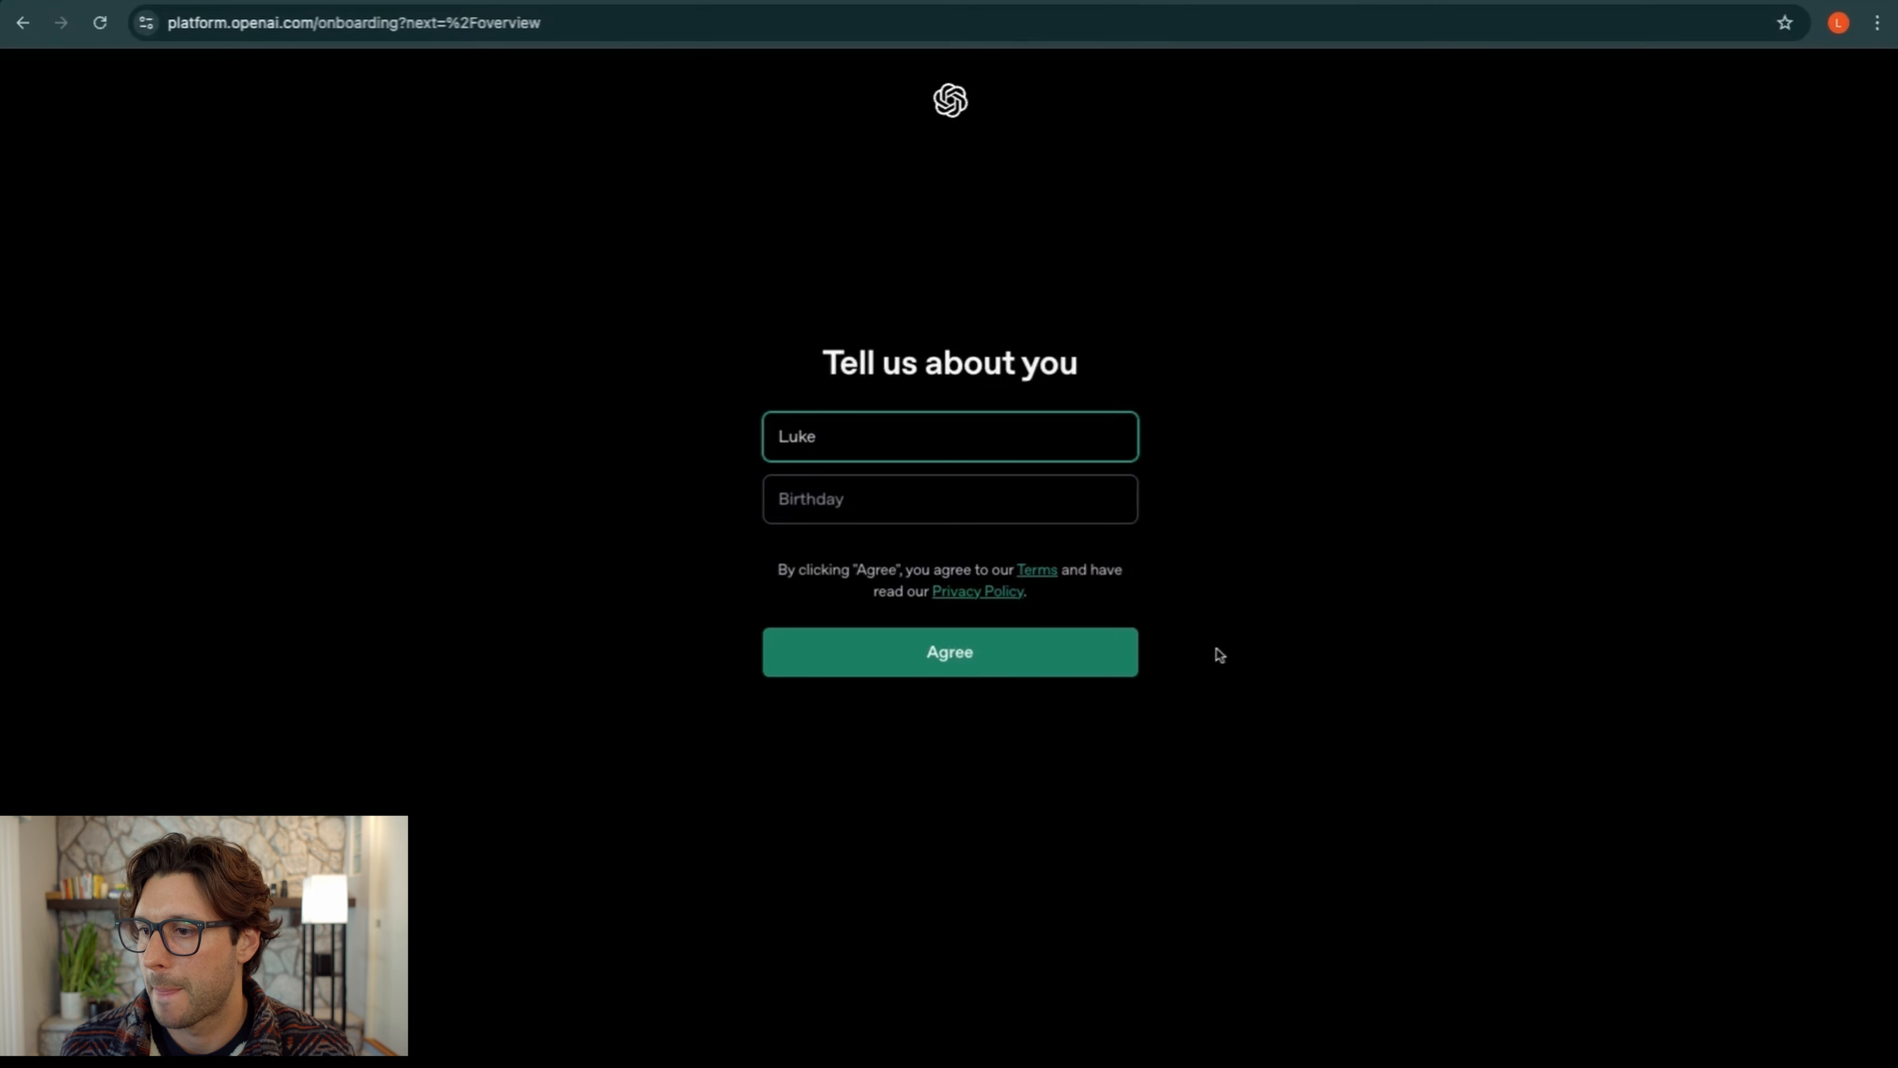
Enter the birthday in MM/DD/YYYY format and agree to submit the profile
click(983, 676)
click(833, 497)
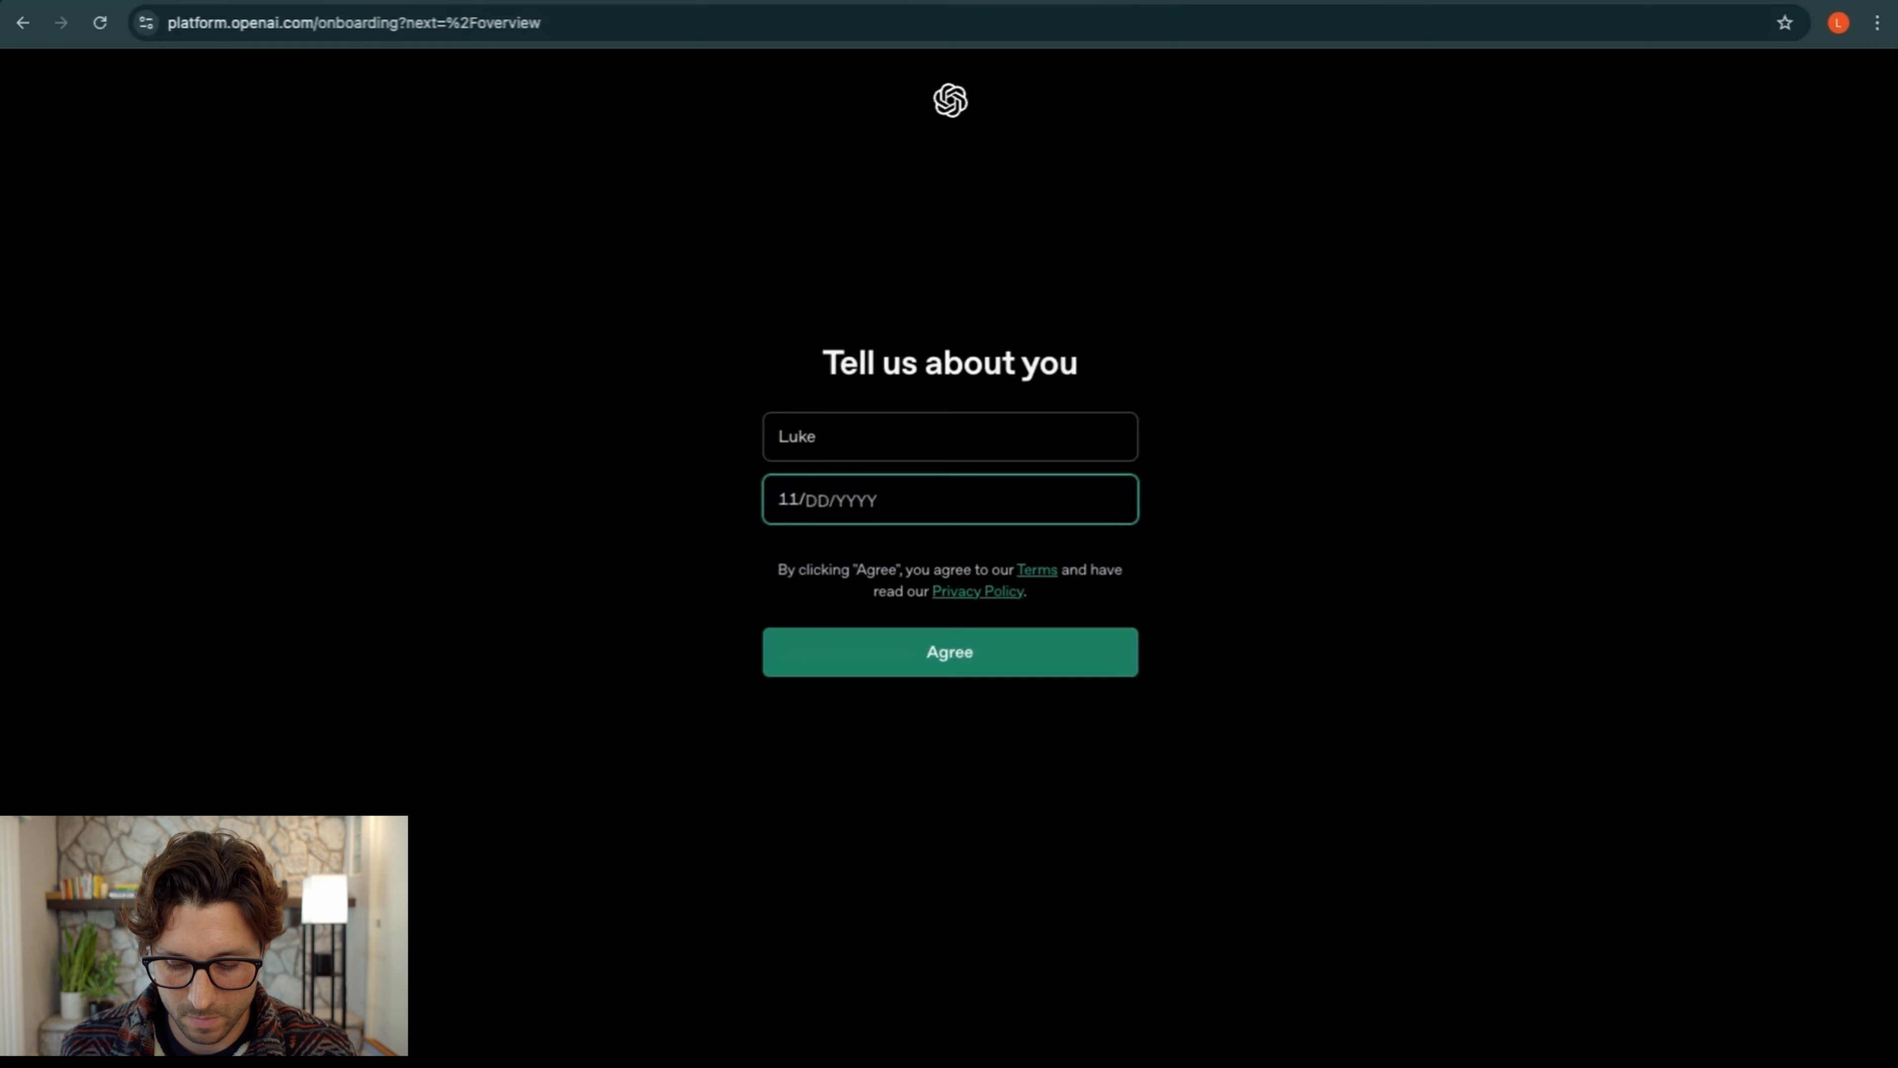
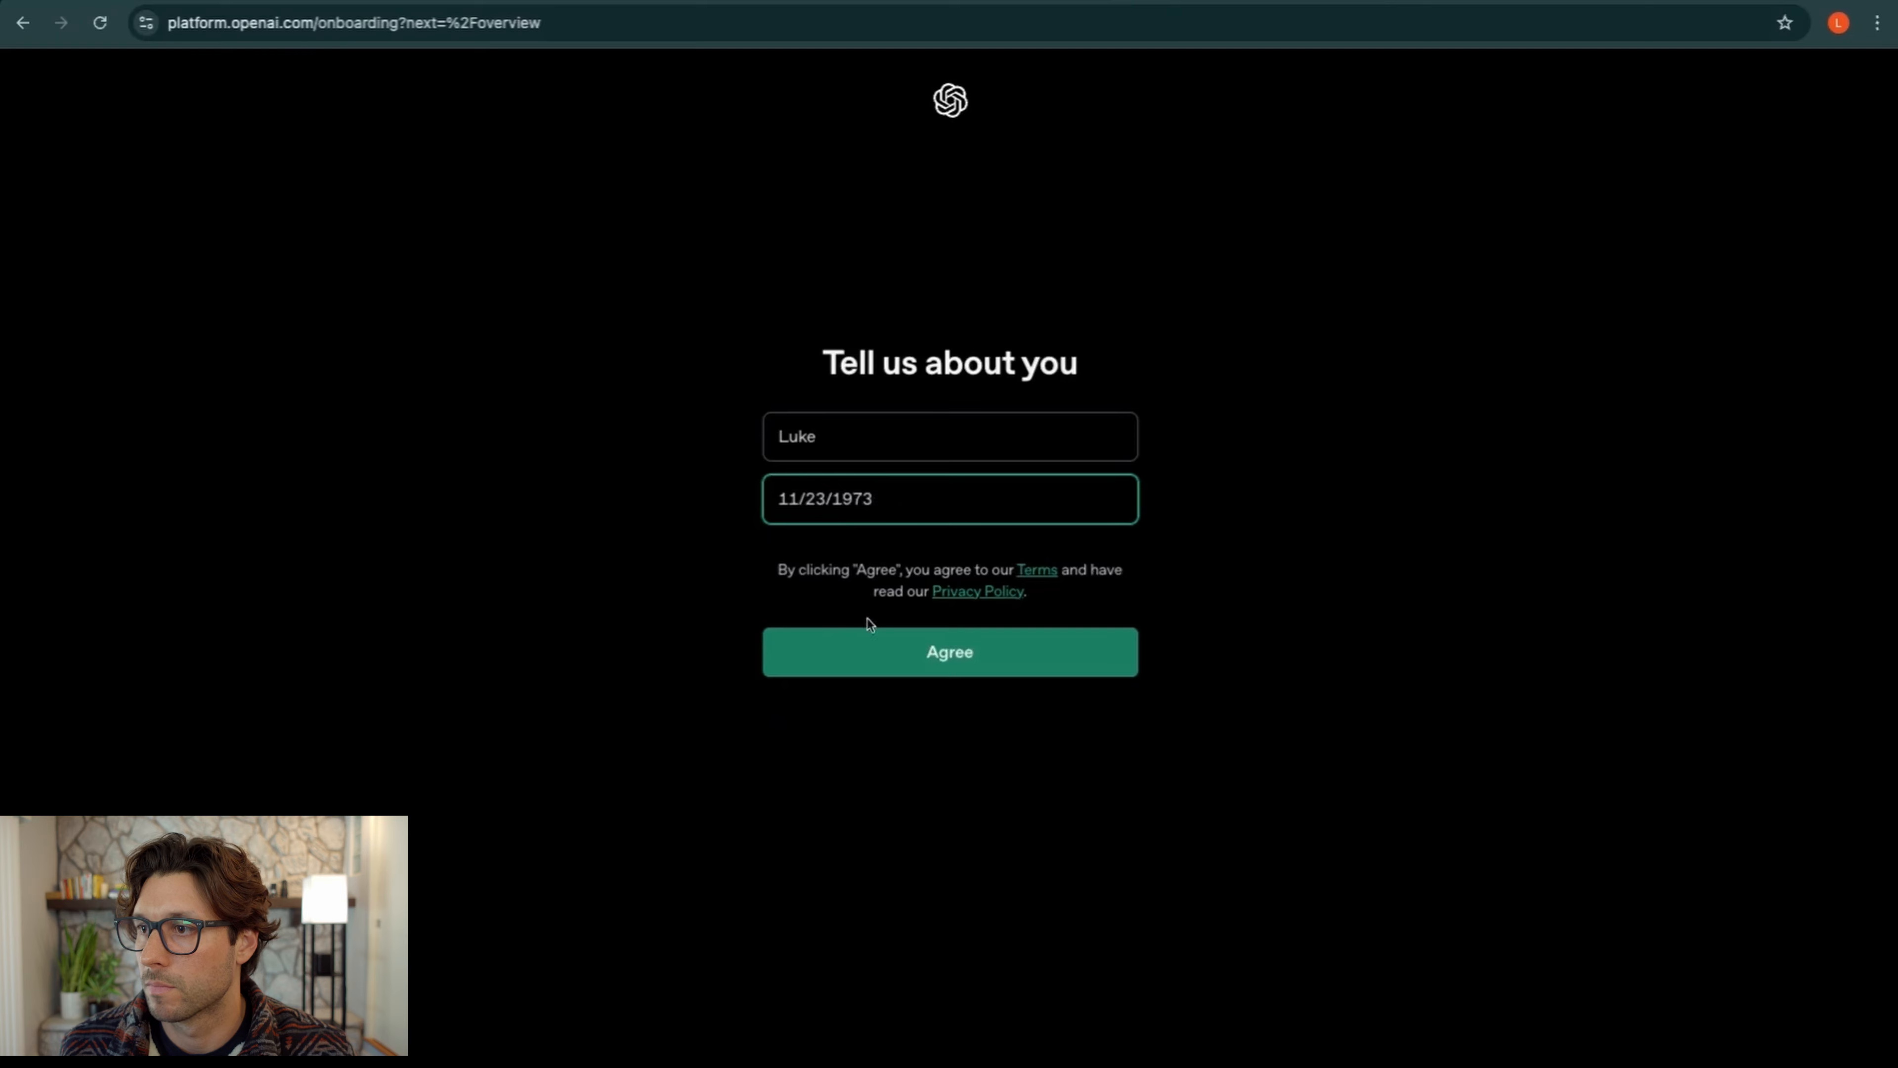
click(885, 657)
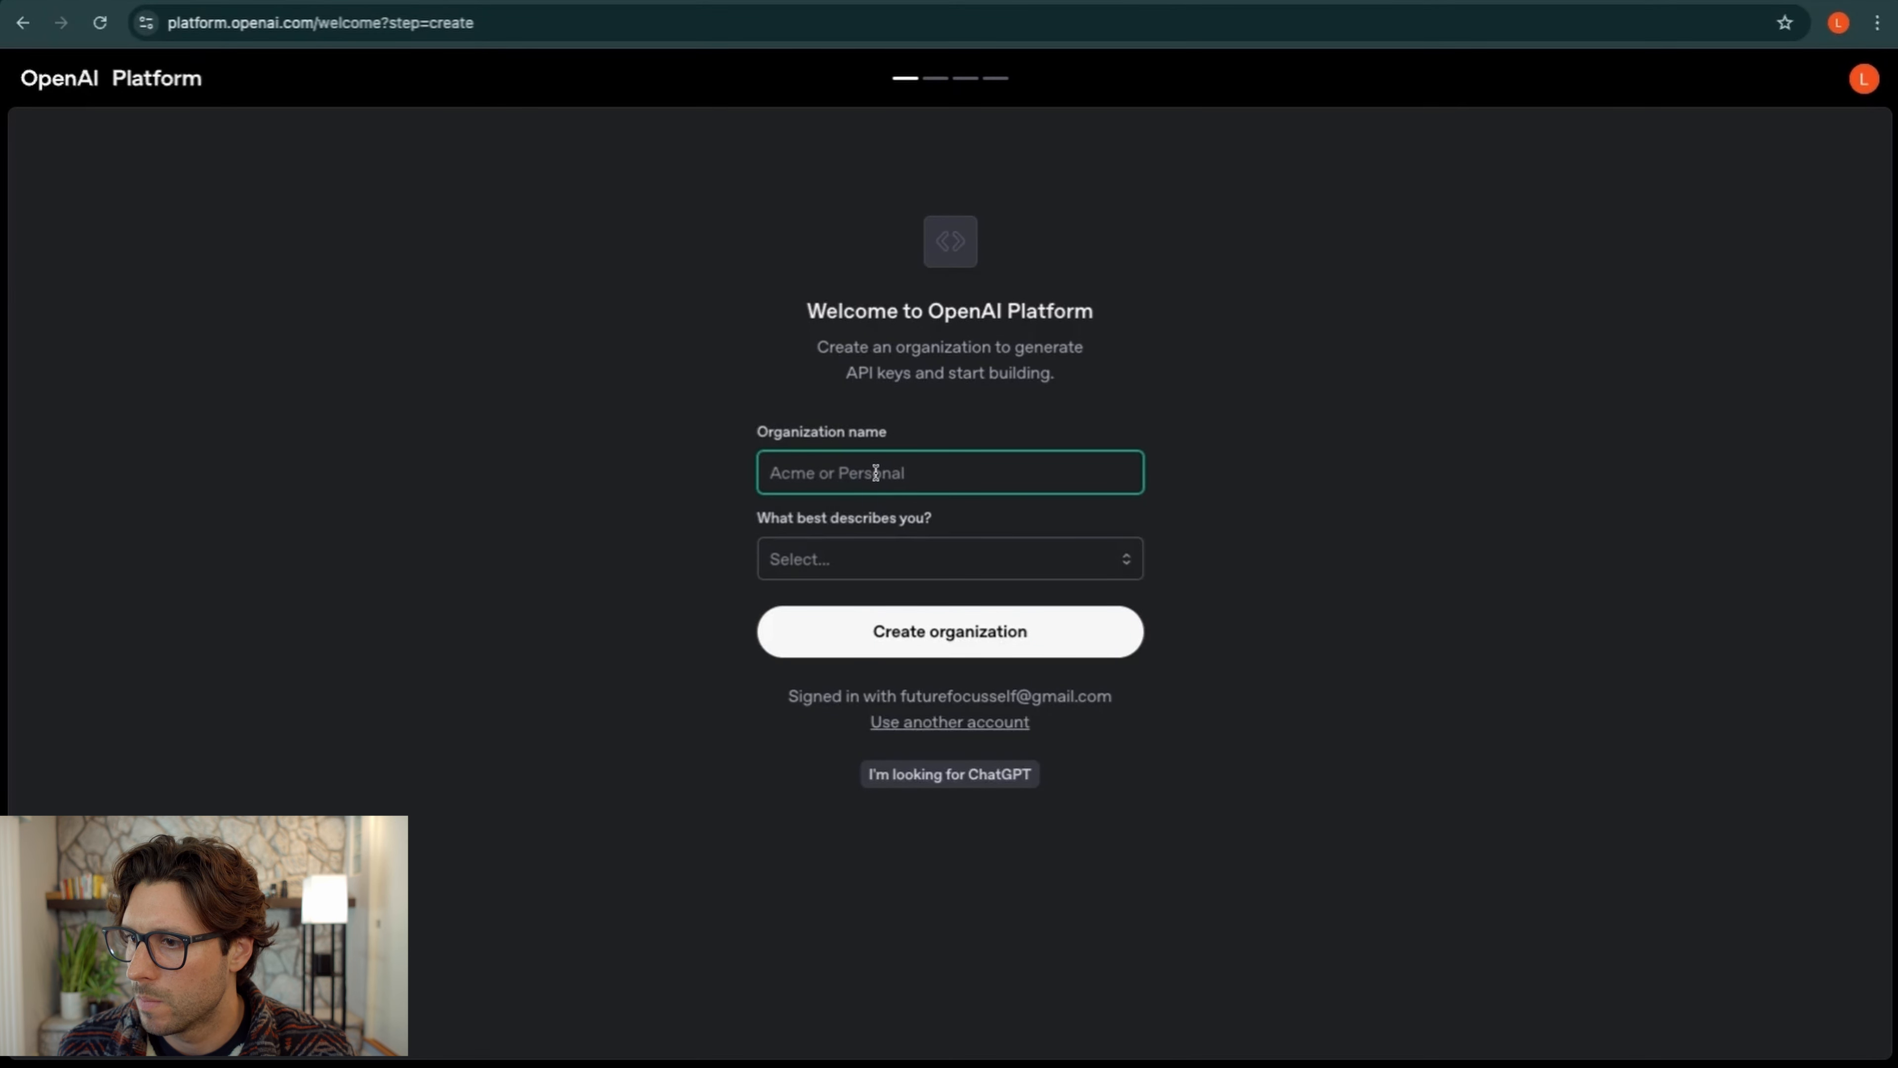
Create the make101 organization as Not technical and skip inviting team members
text(make101)
click(882, 557)
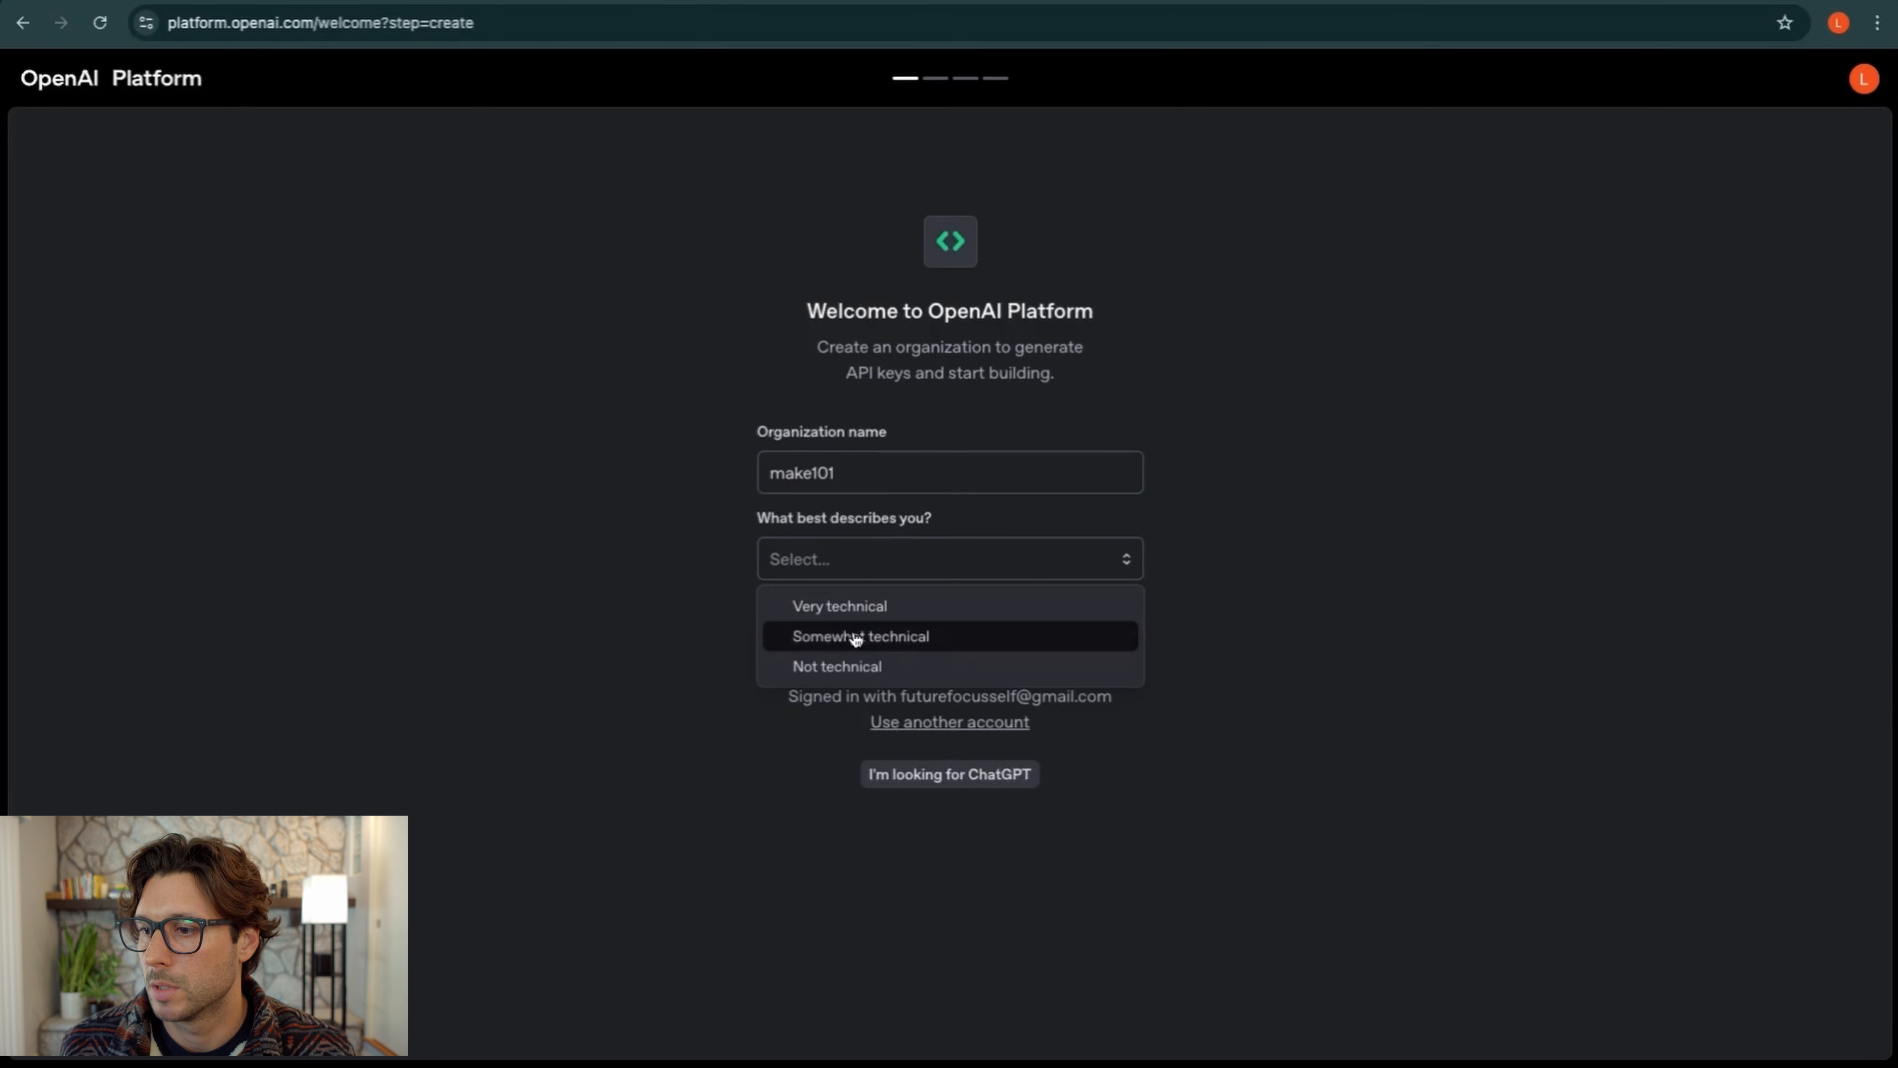
click(856, 667)
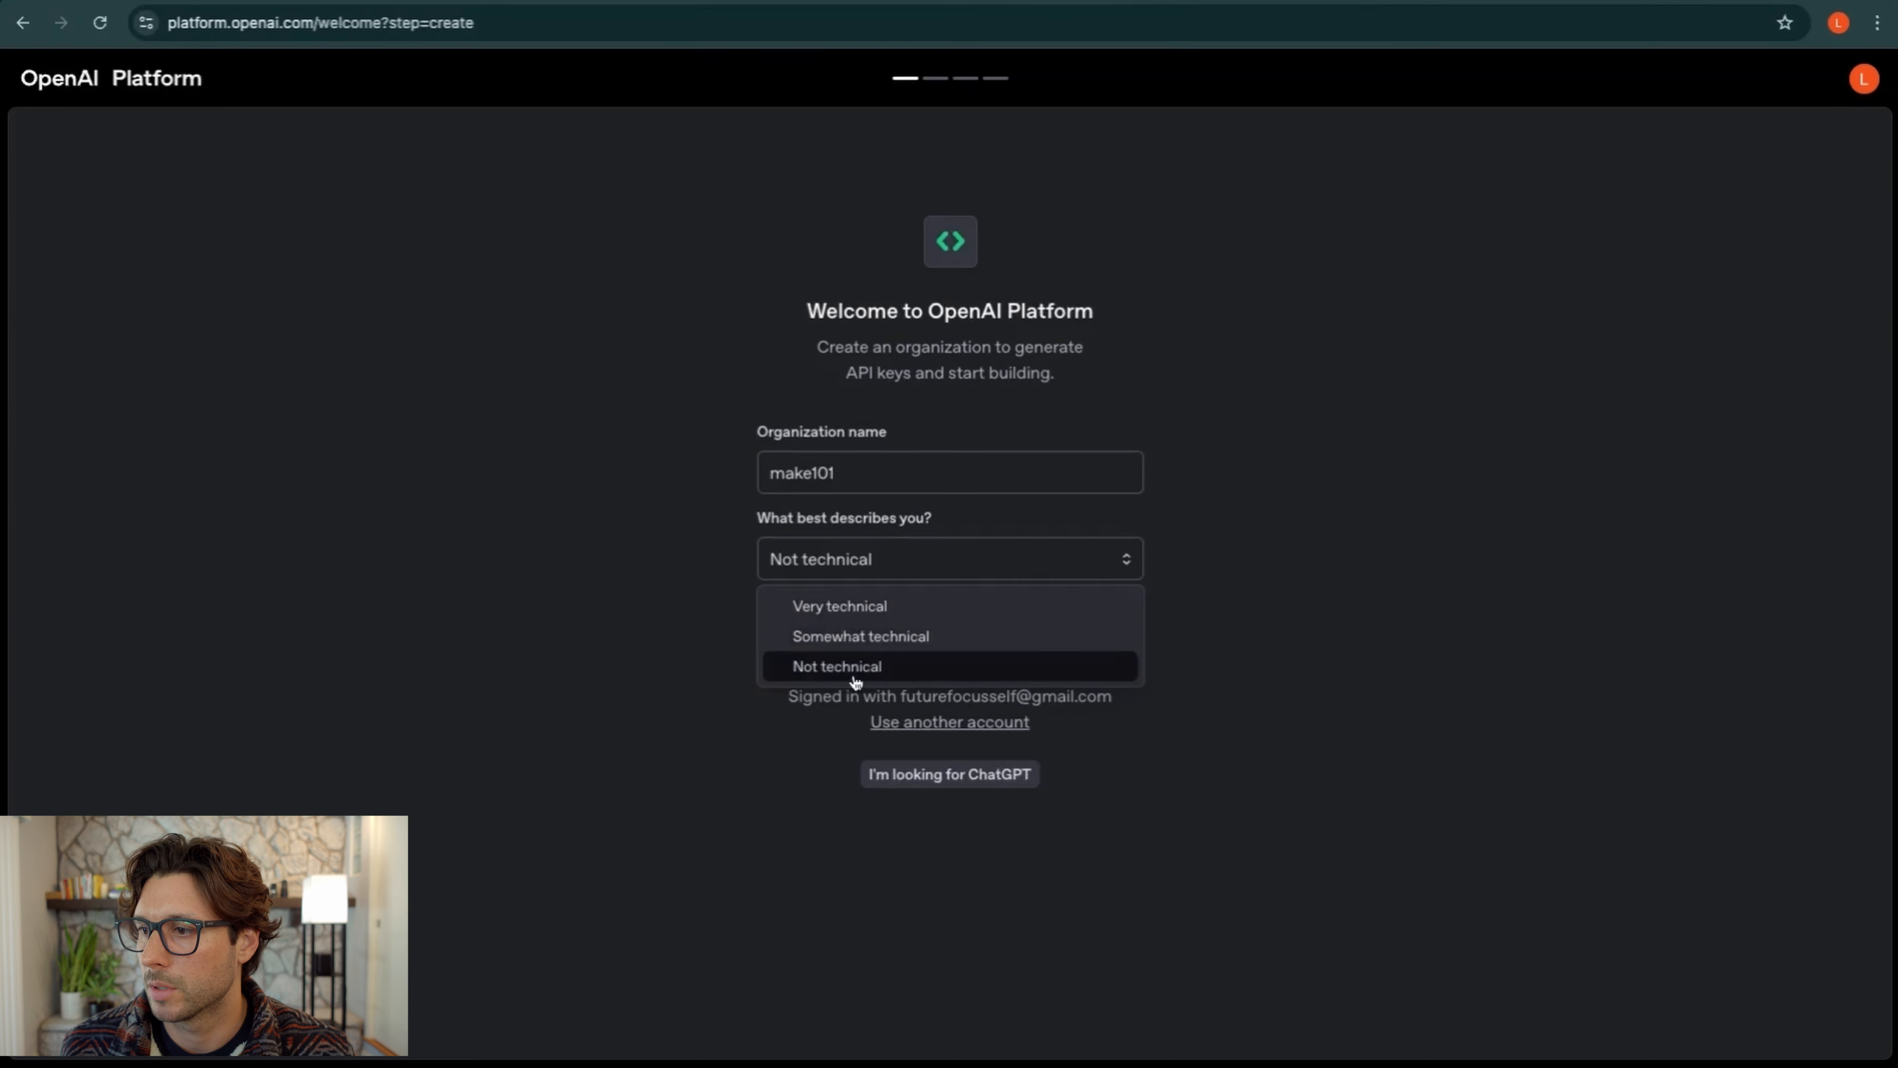
click(939, 634)
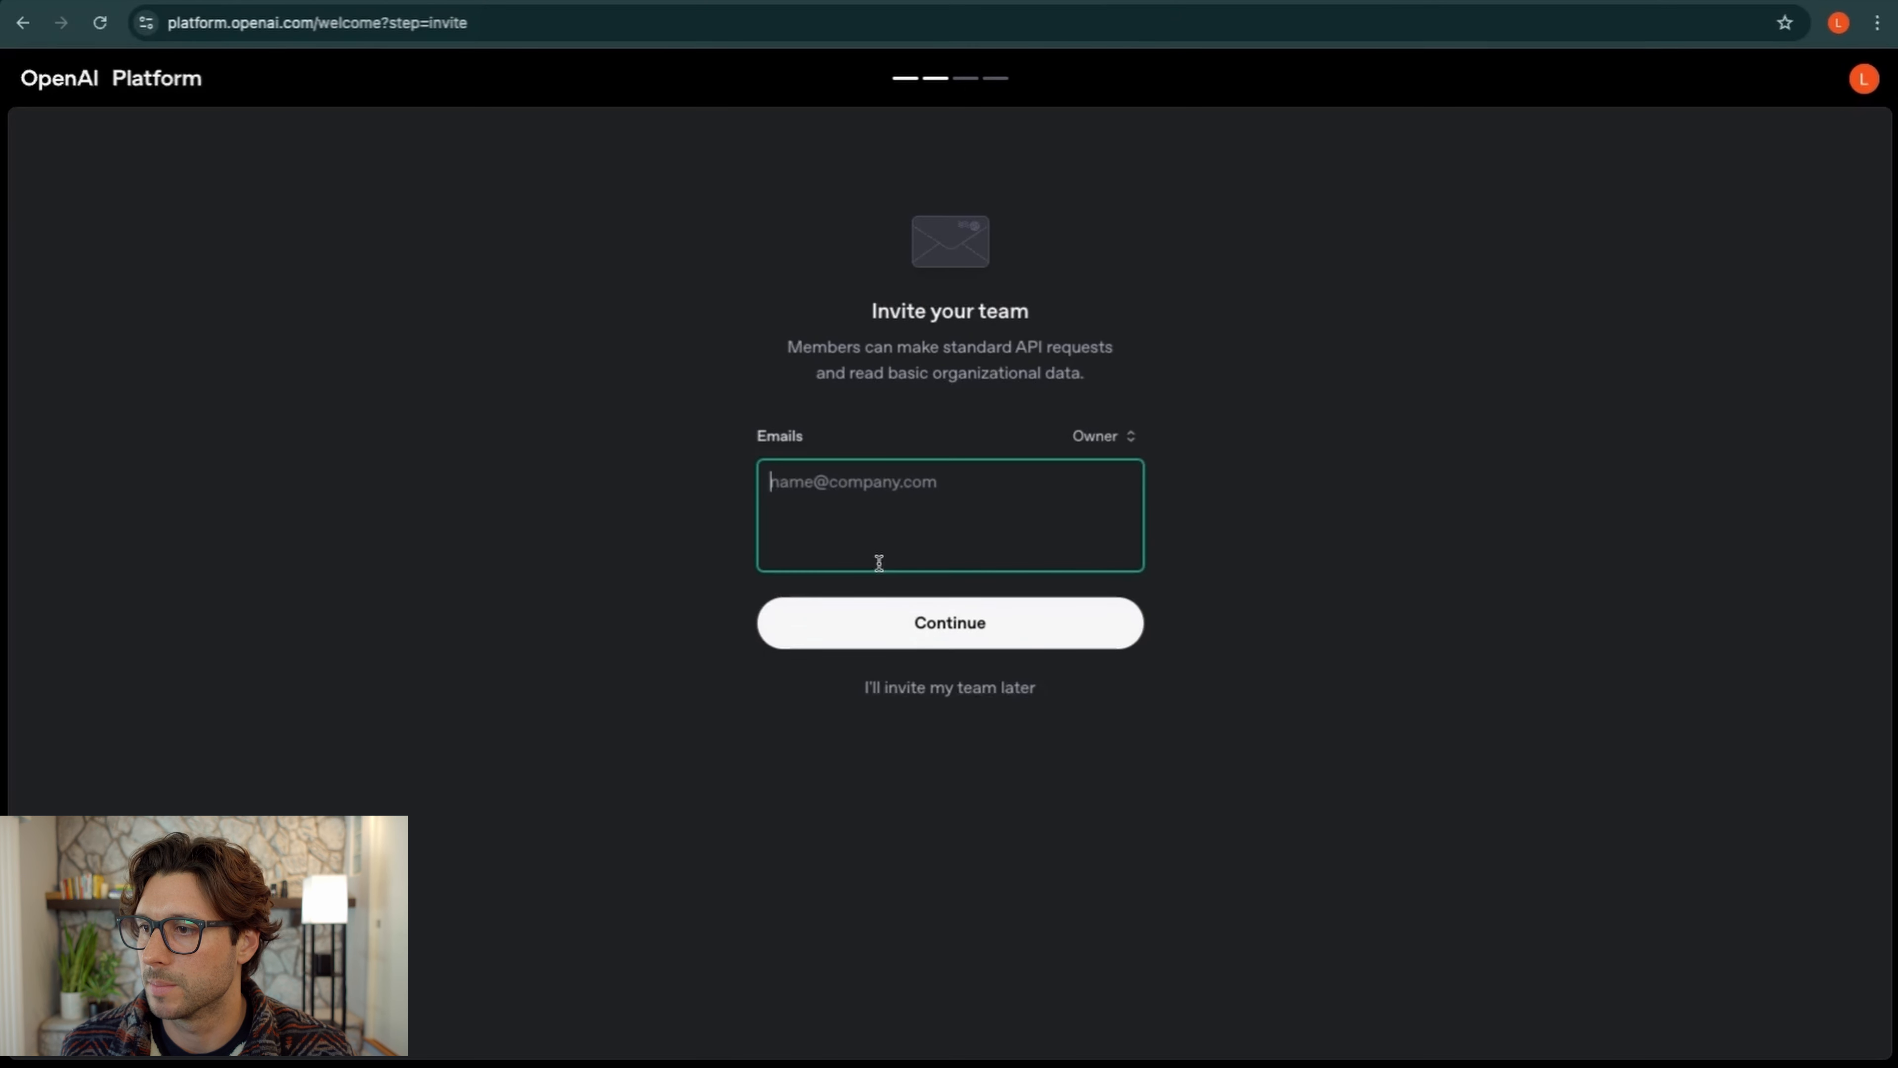
click(910, 688)
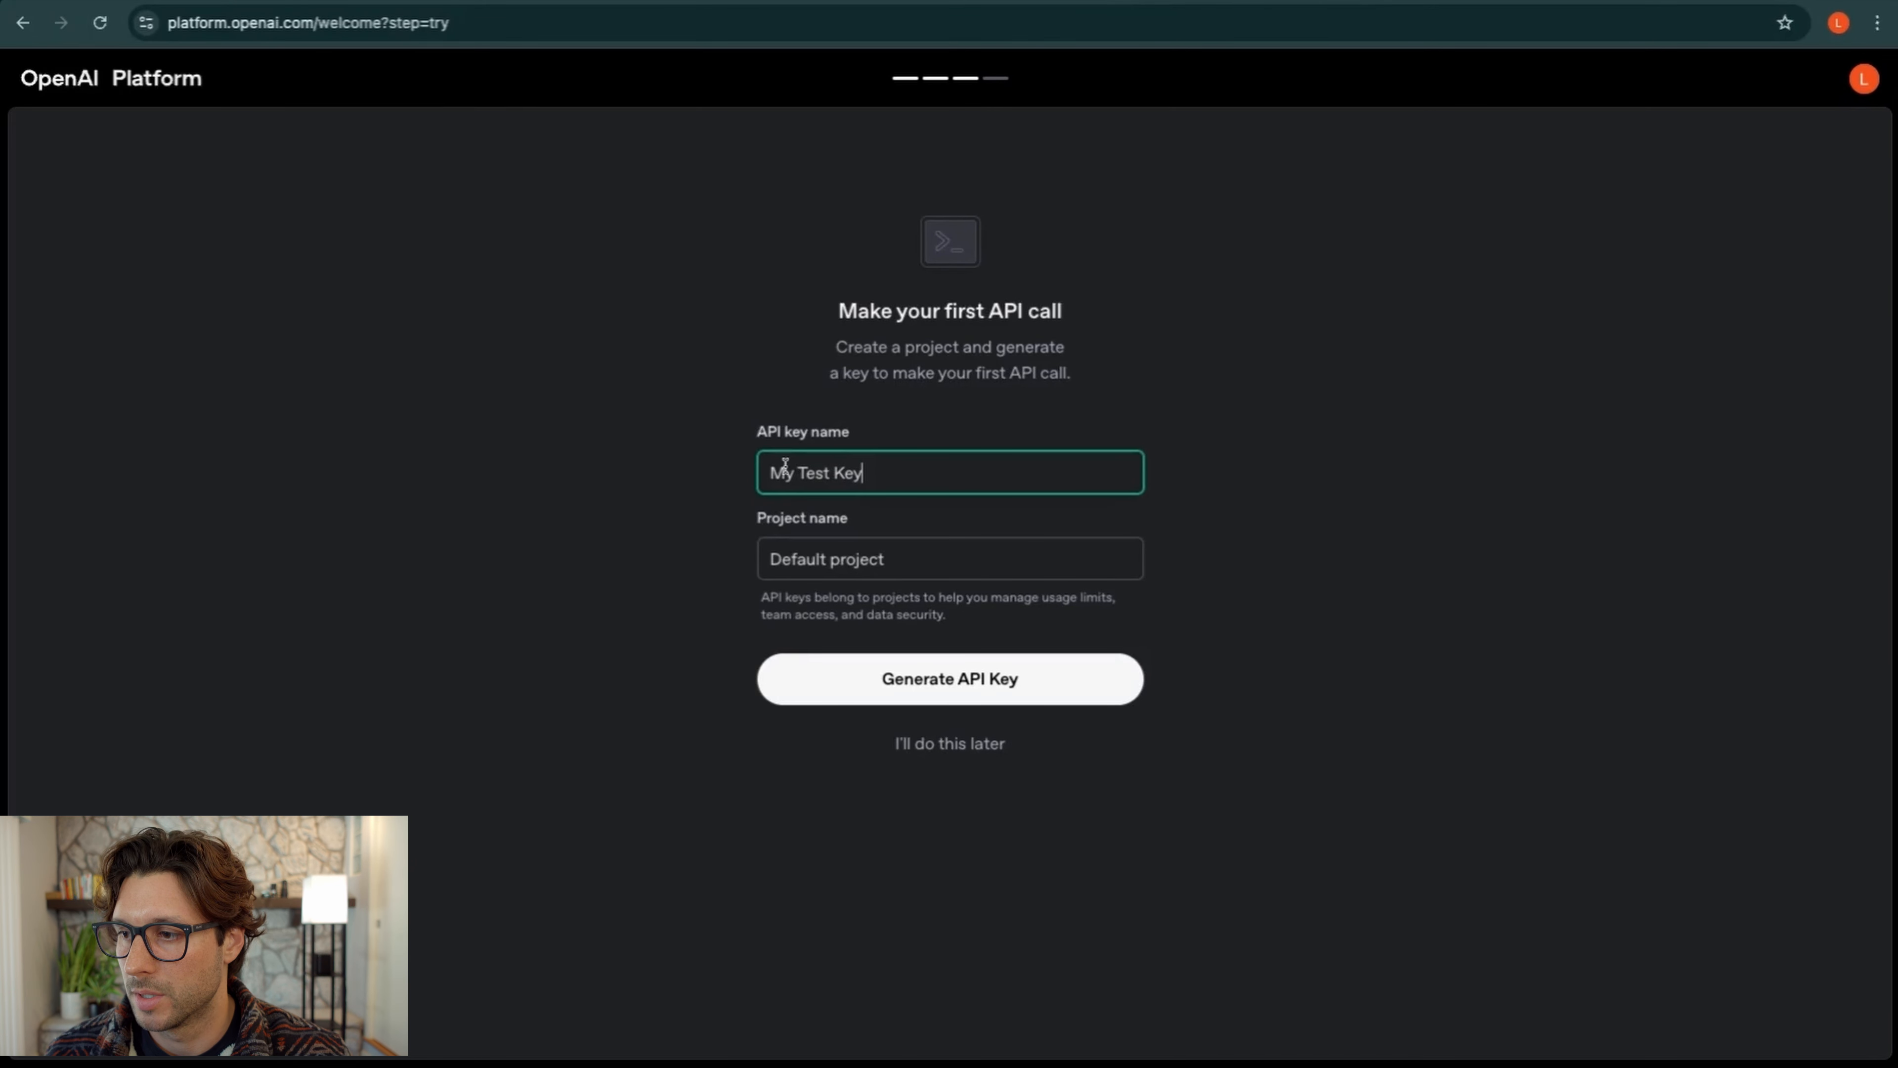
Generate an API key 'My make101 Key' for project 'Make 101' and copy it
double_click(818, 473)
text(make101)
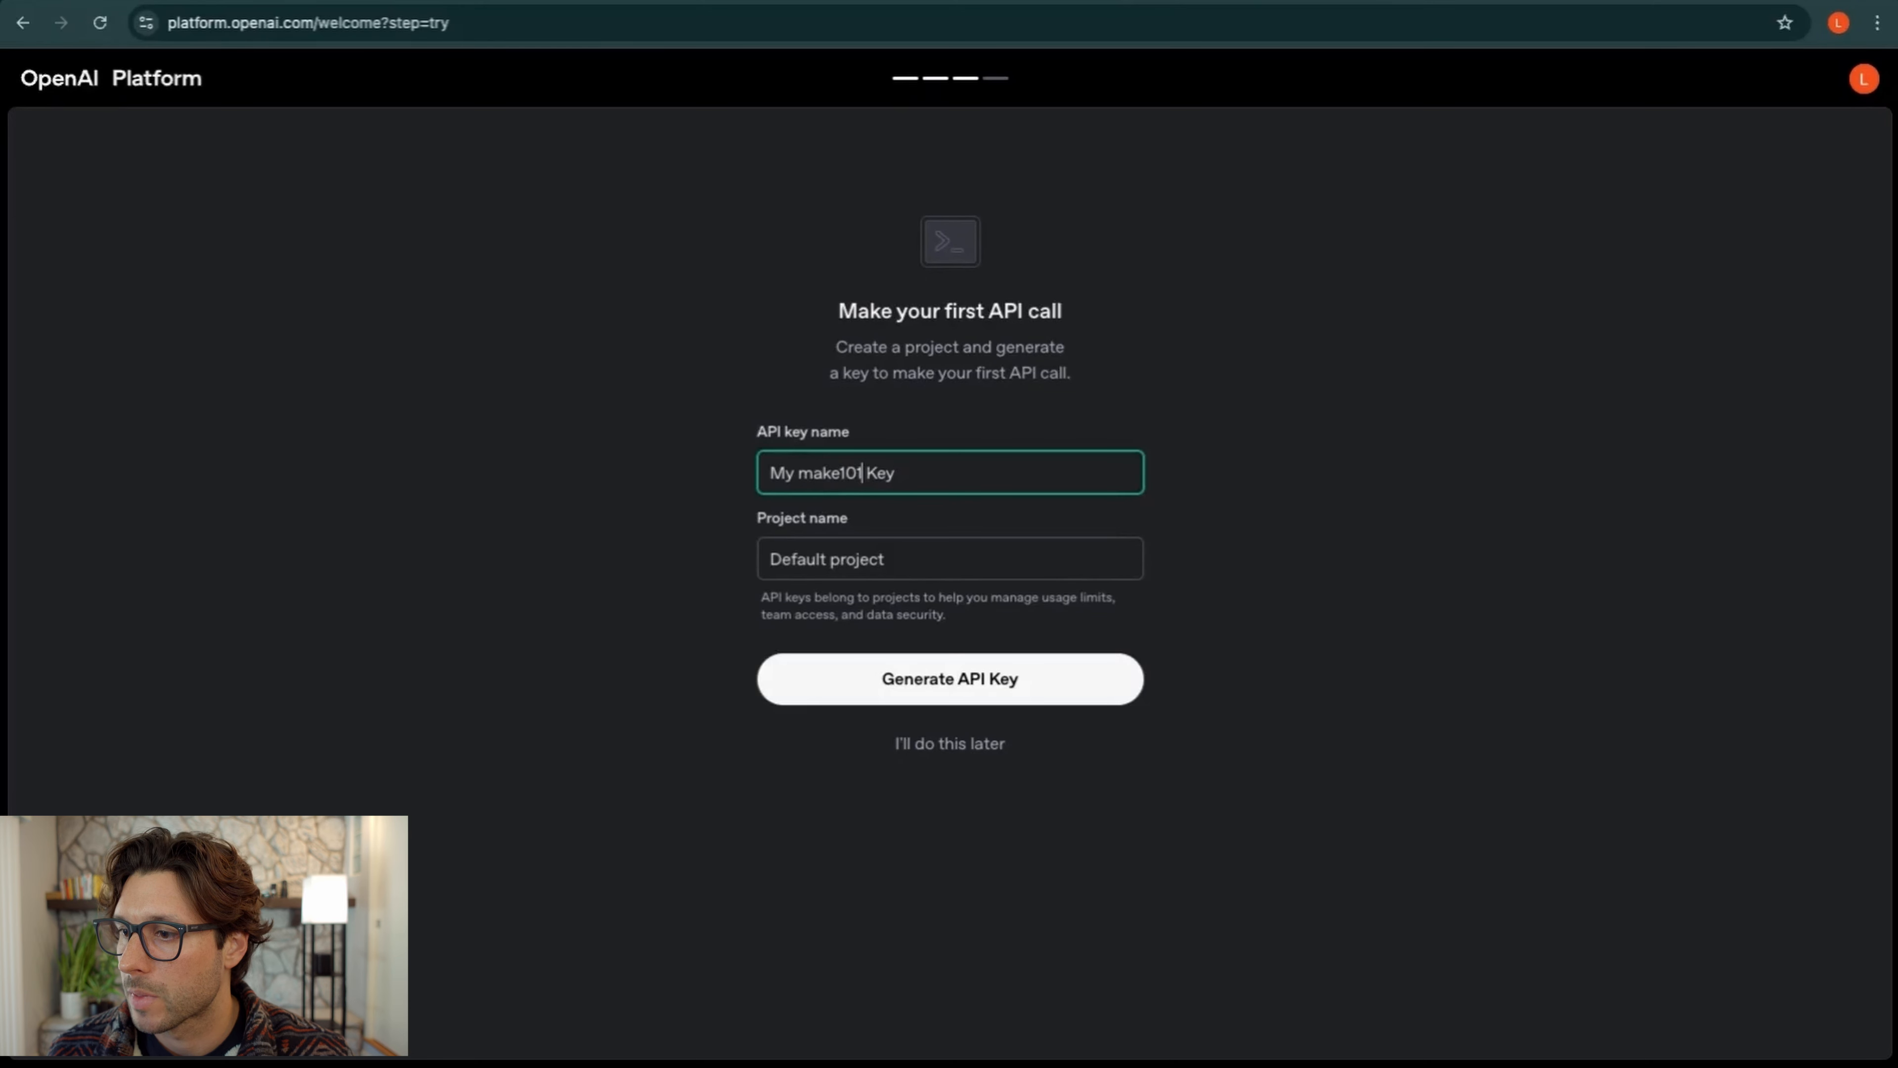
click(828, 553)
text(make)
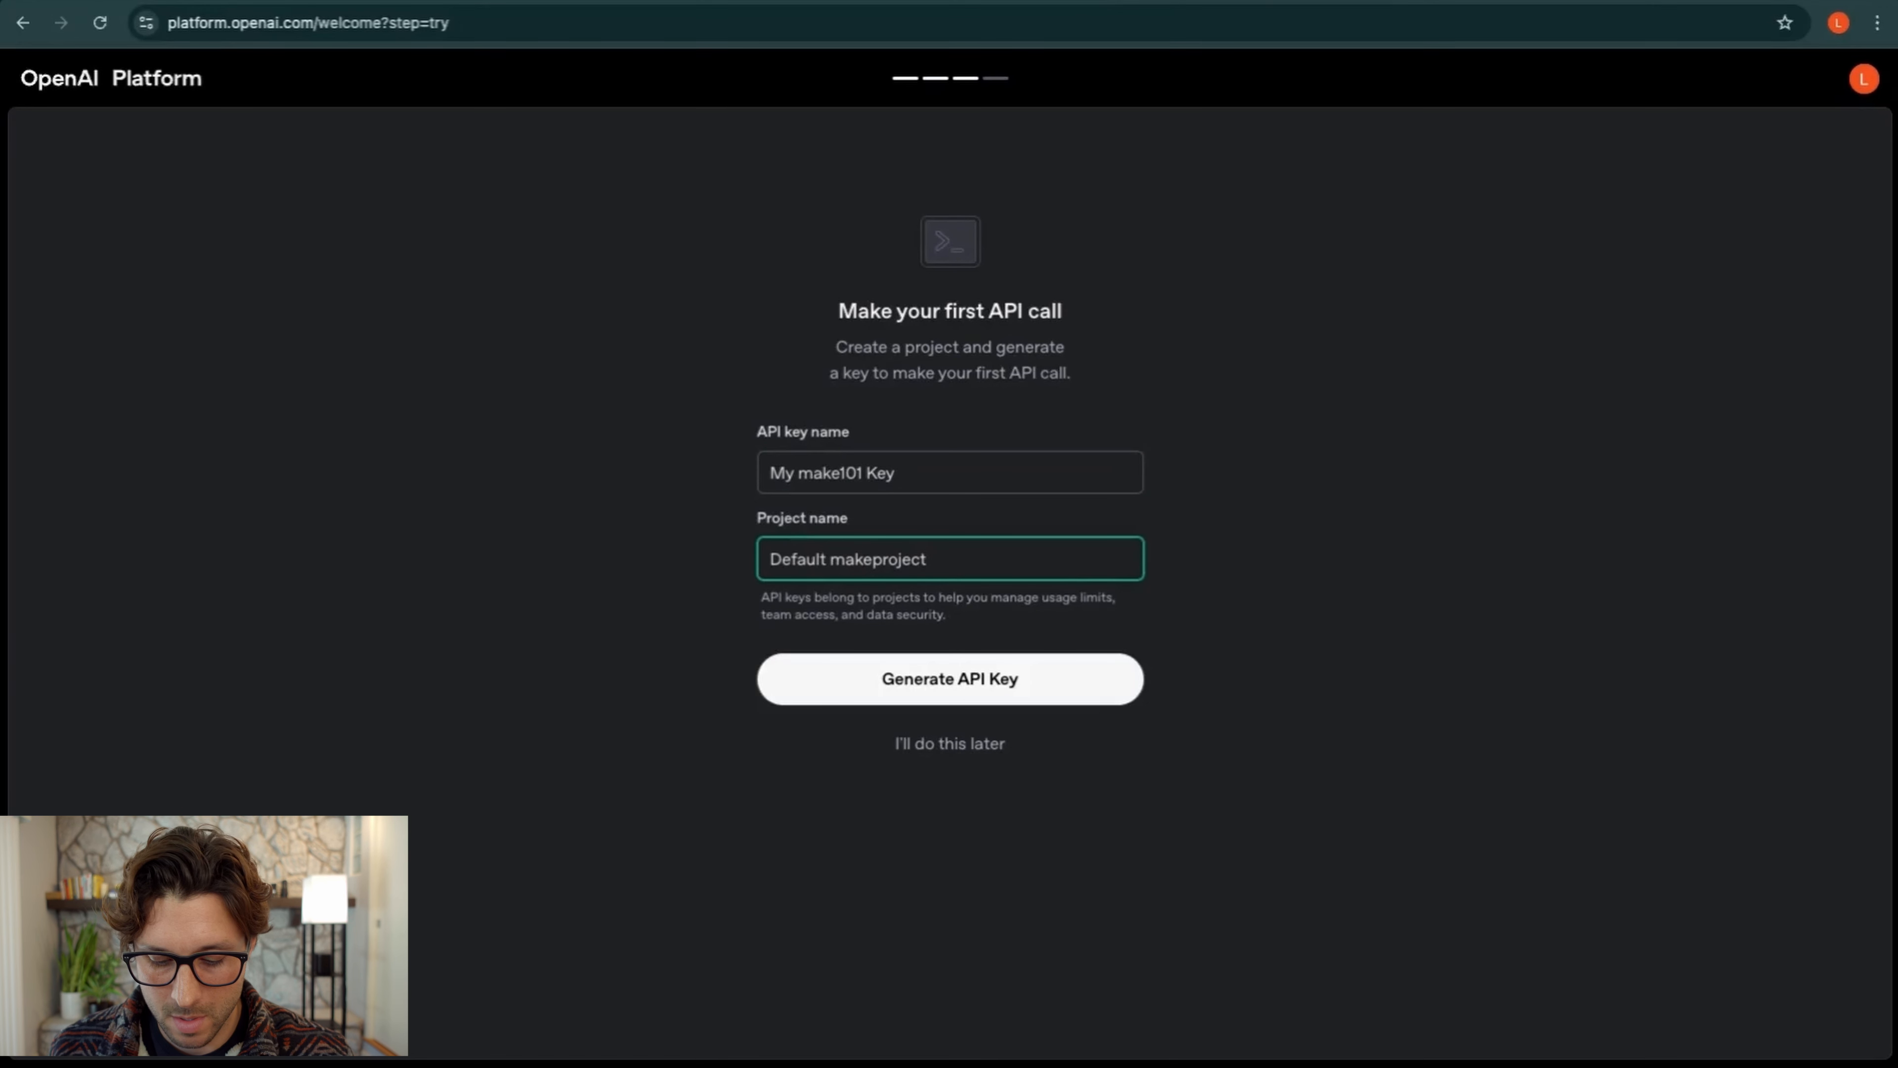
key(ctrl+shift+Left)
key(ctrl+shift+Left)
key(BackSpace)
text(M)
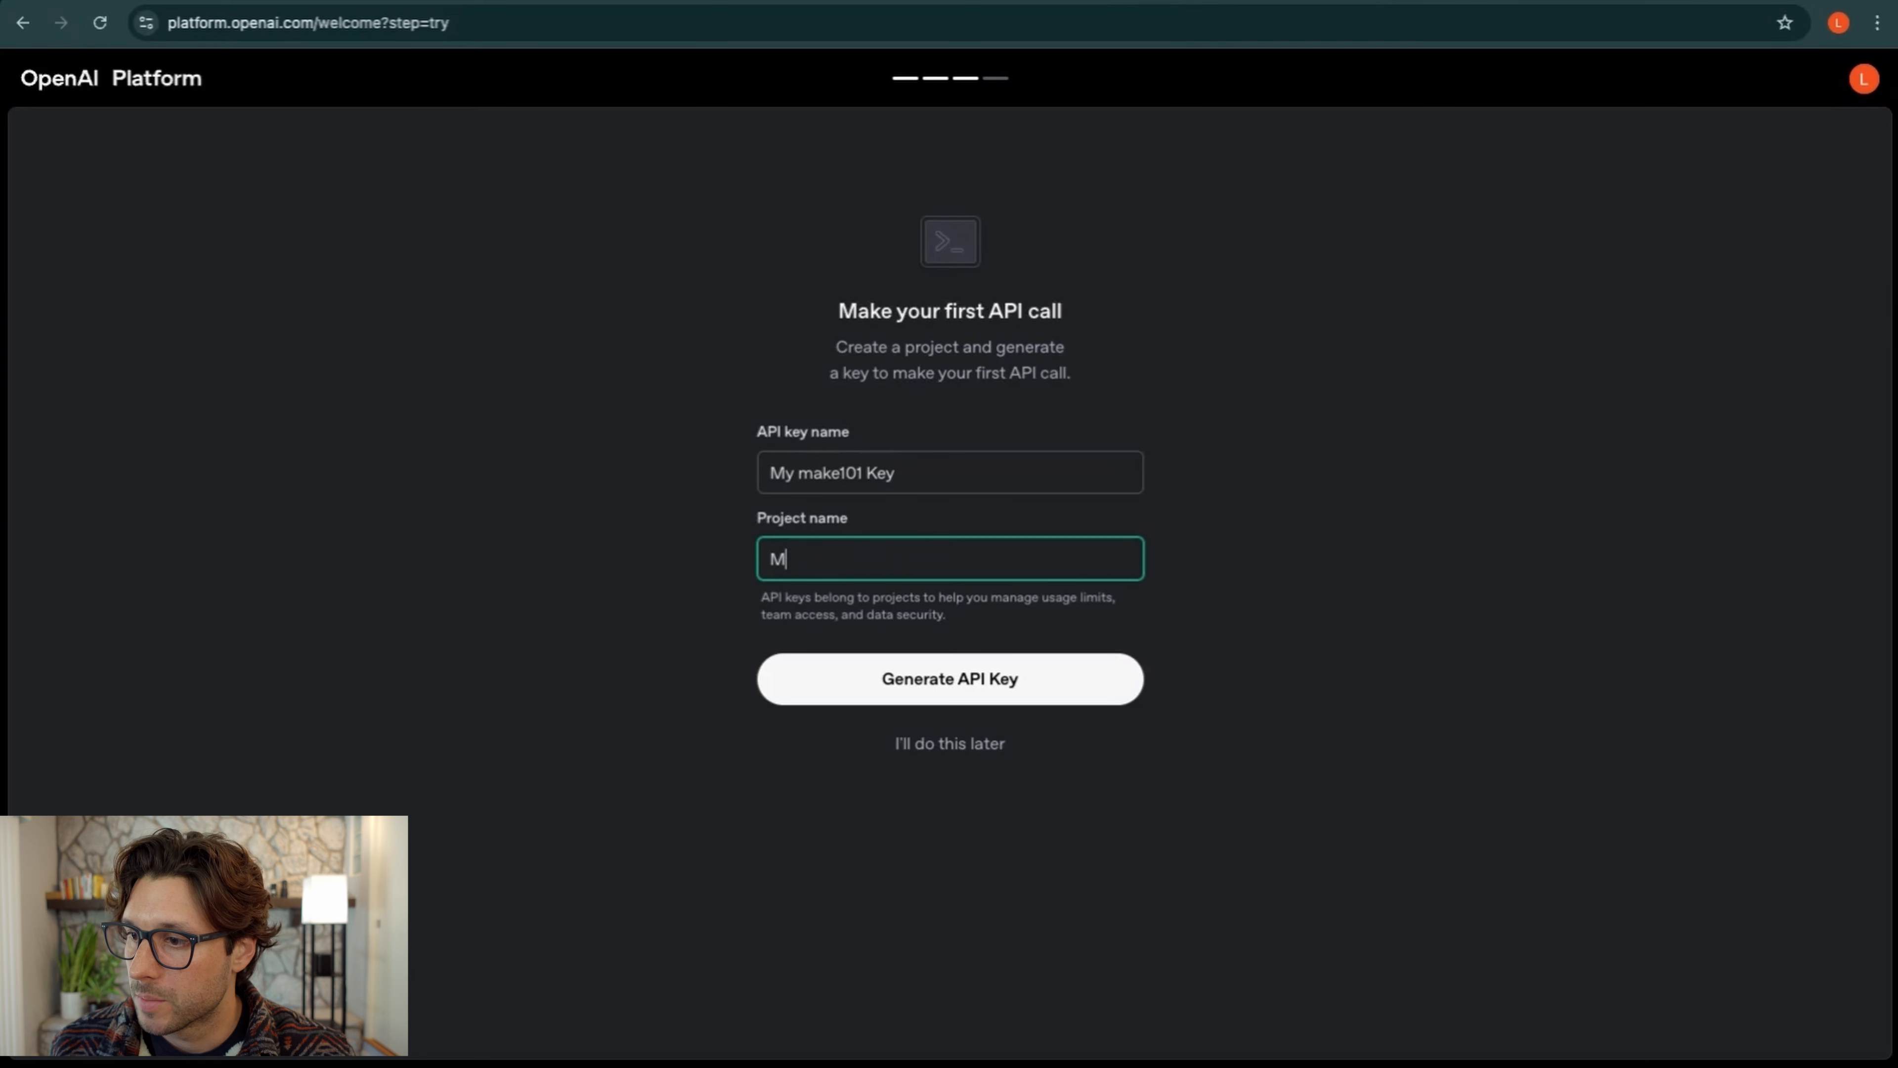
text(ake 101)
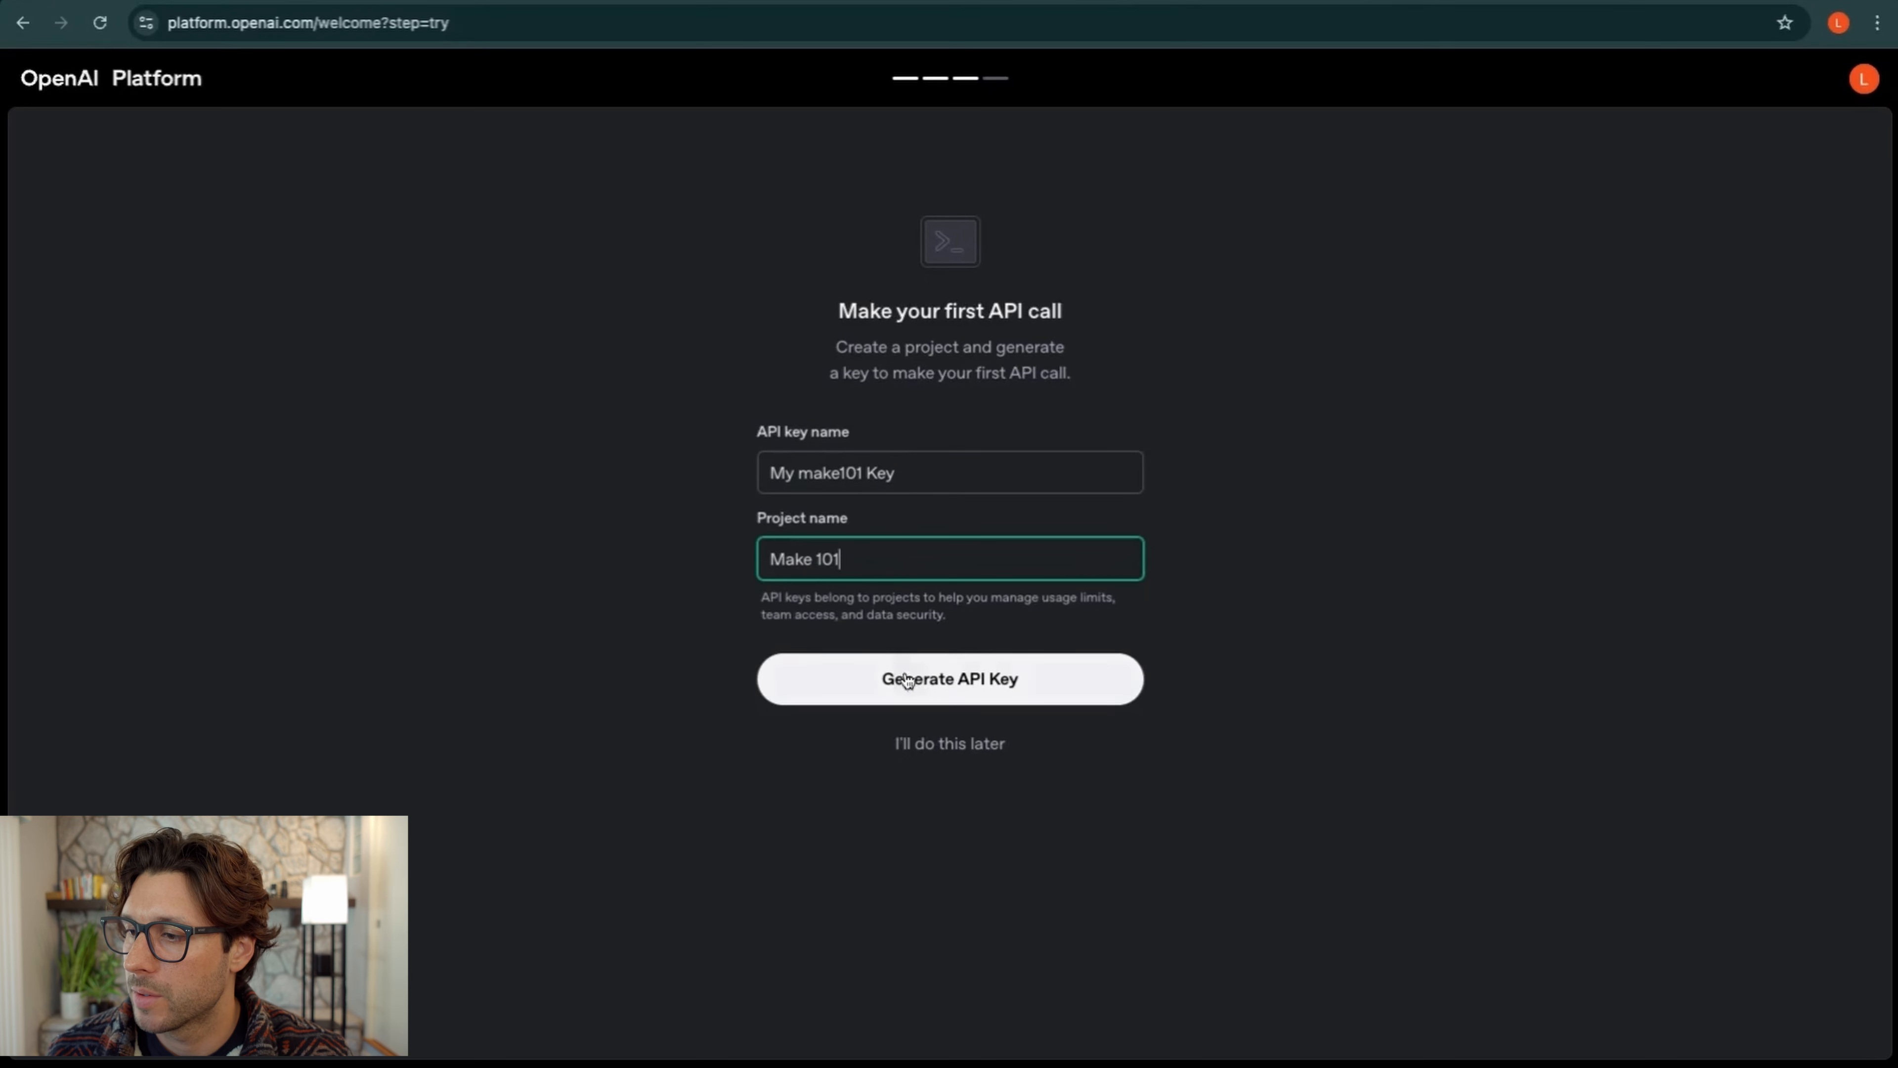
click(913, 680)
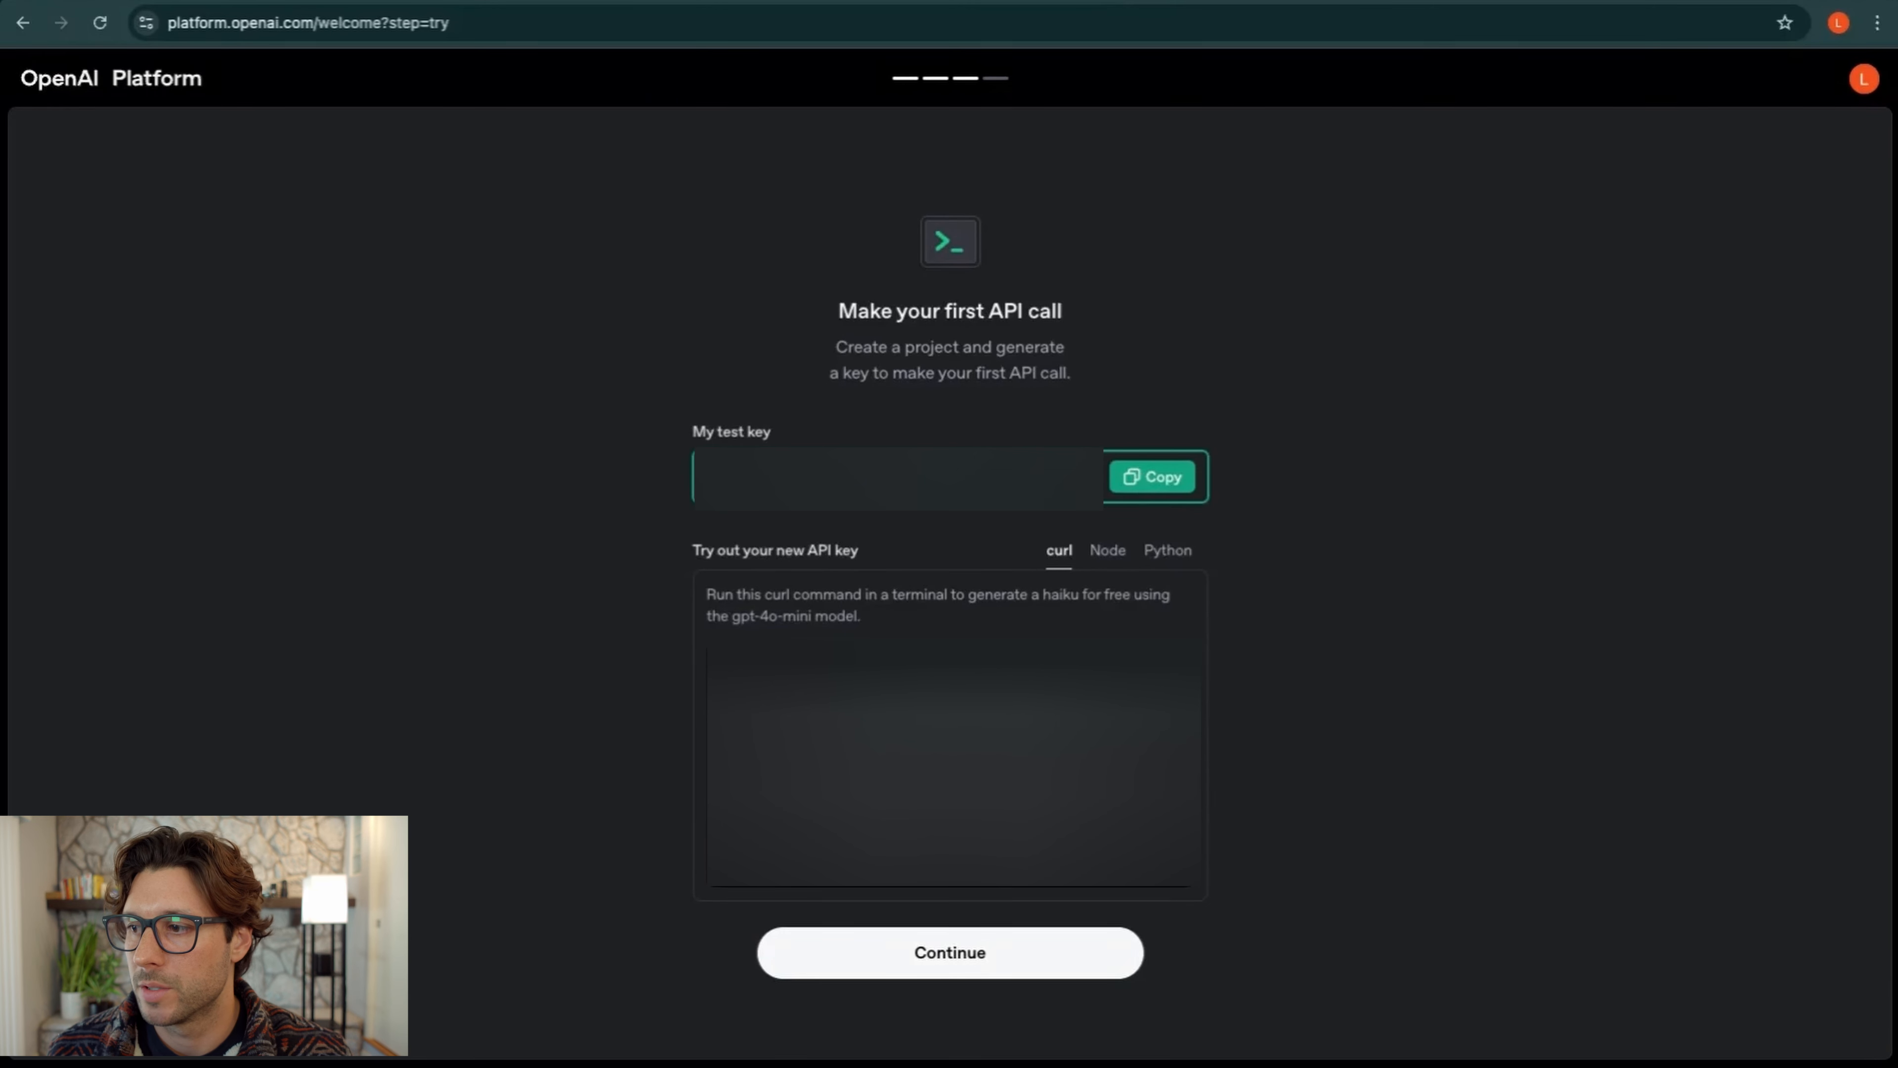
click(1152, 477)
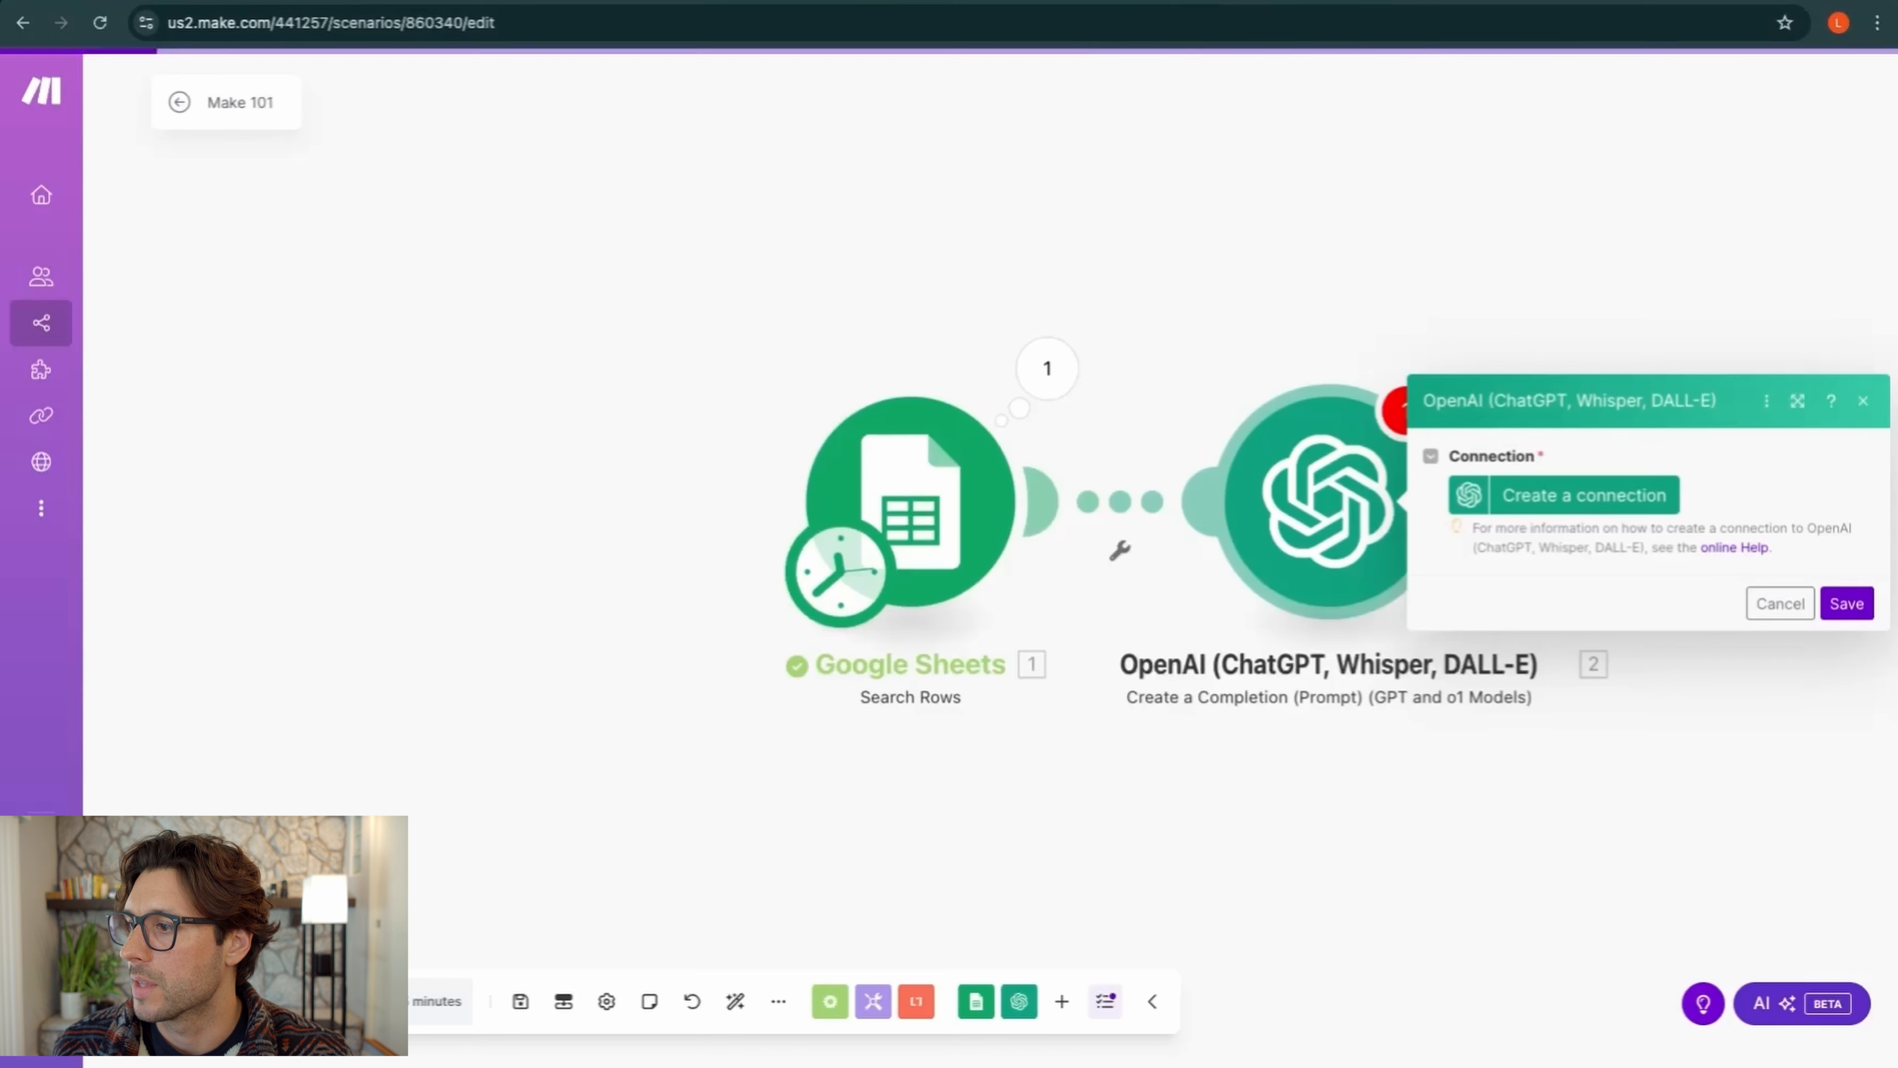
Create 'My OpenAI connection' with the pasted API key and save it
click(1567, 500)
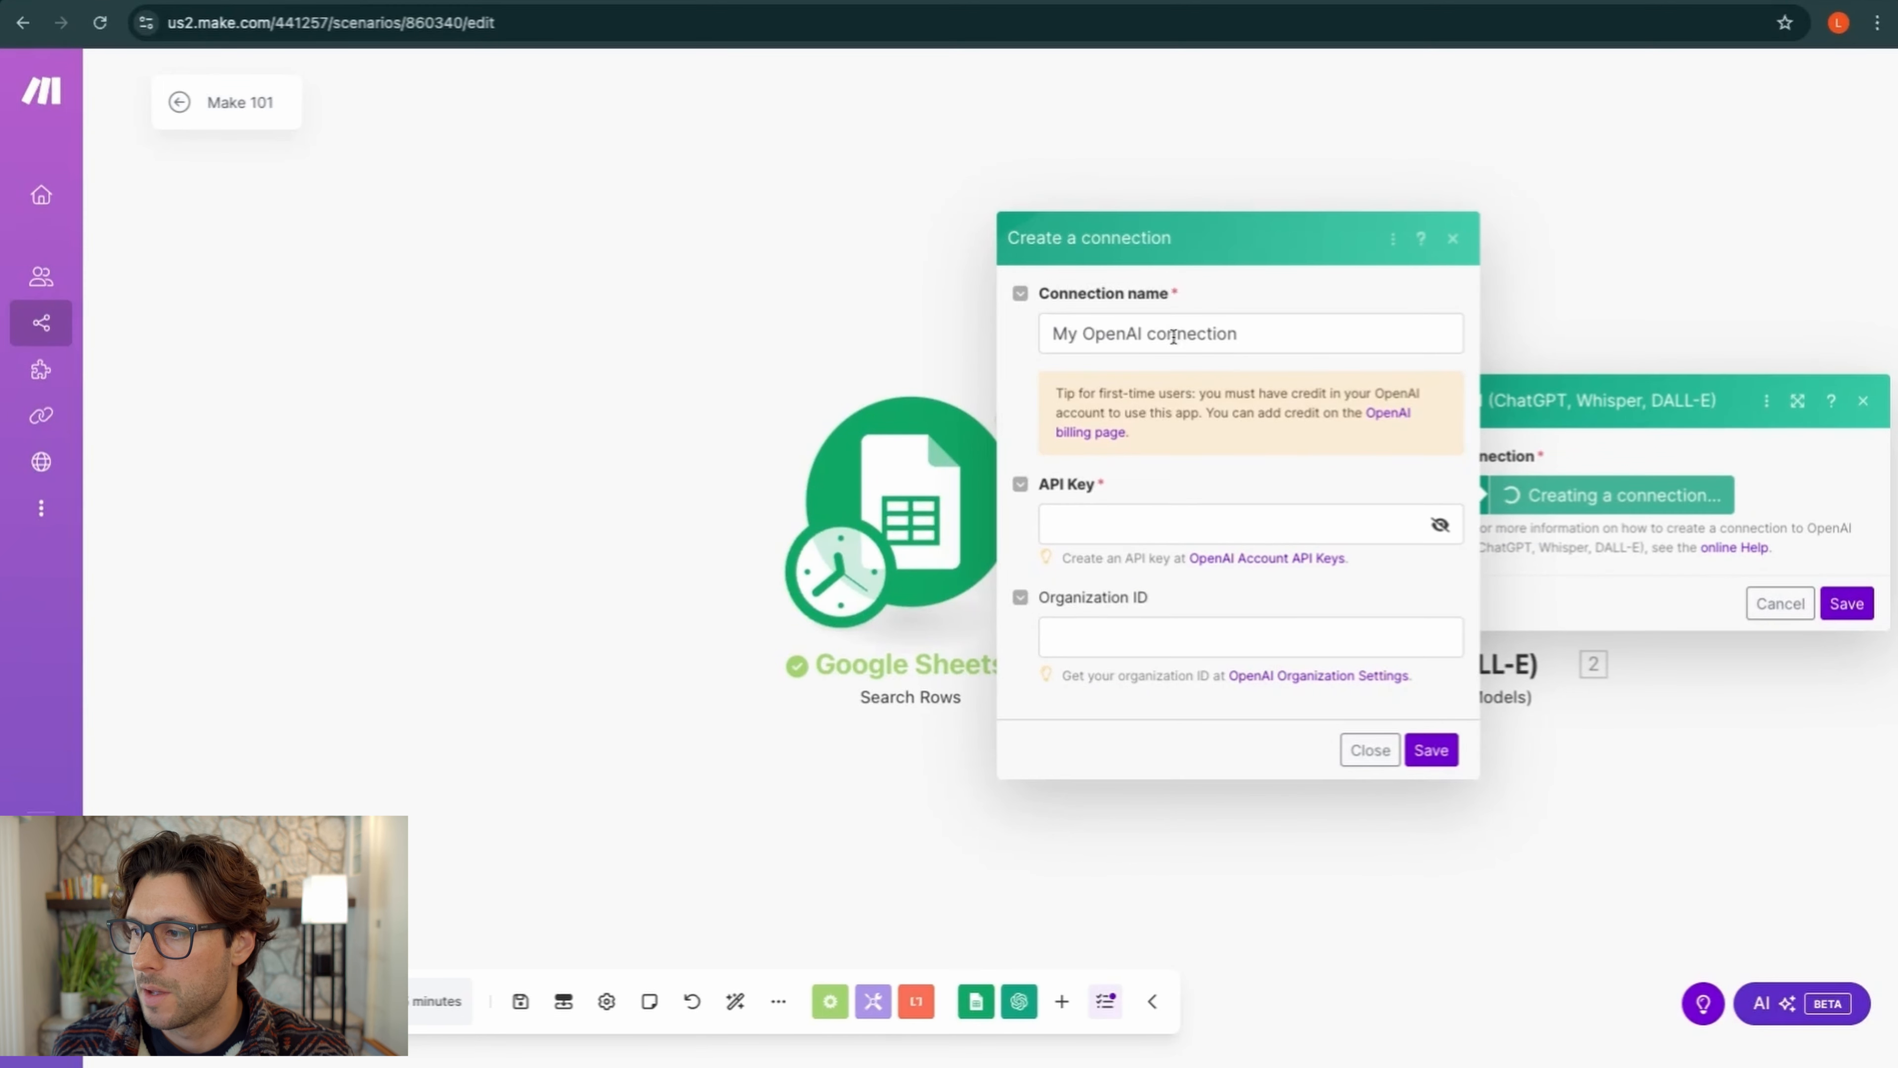
click(1171, 520)
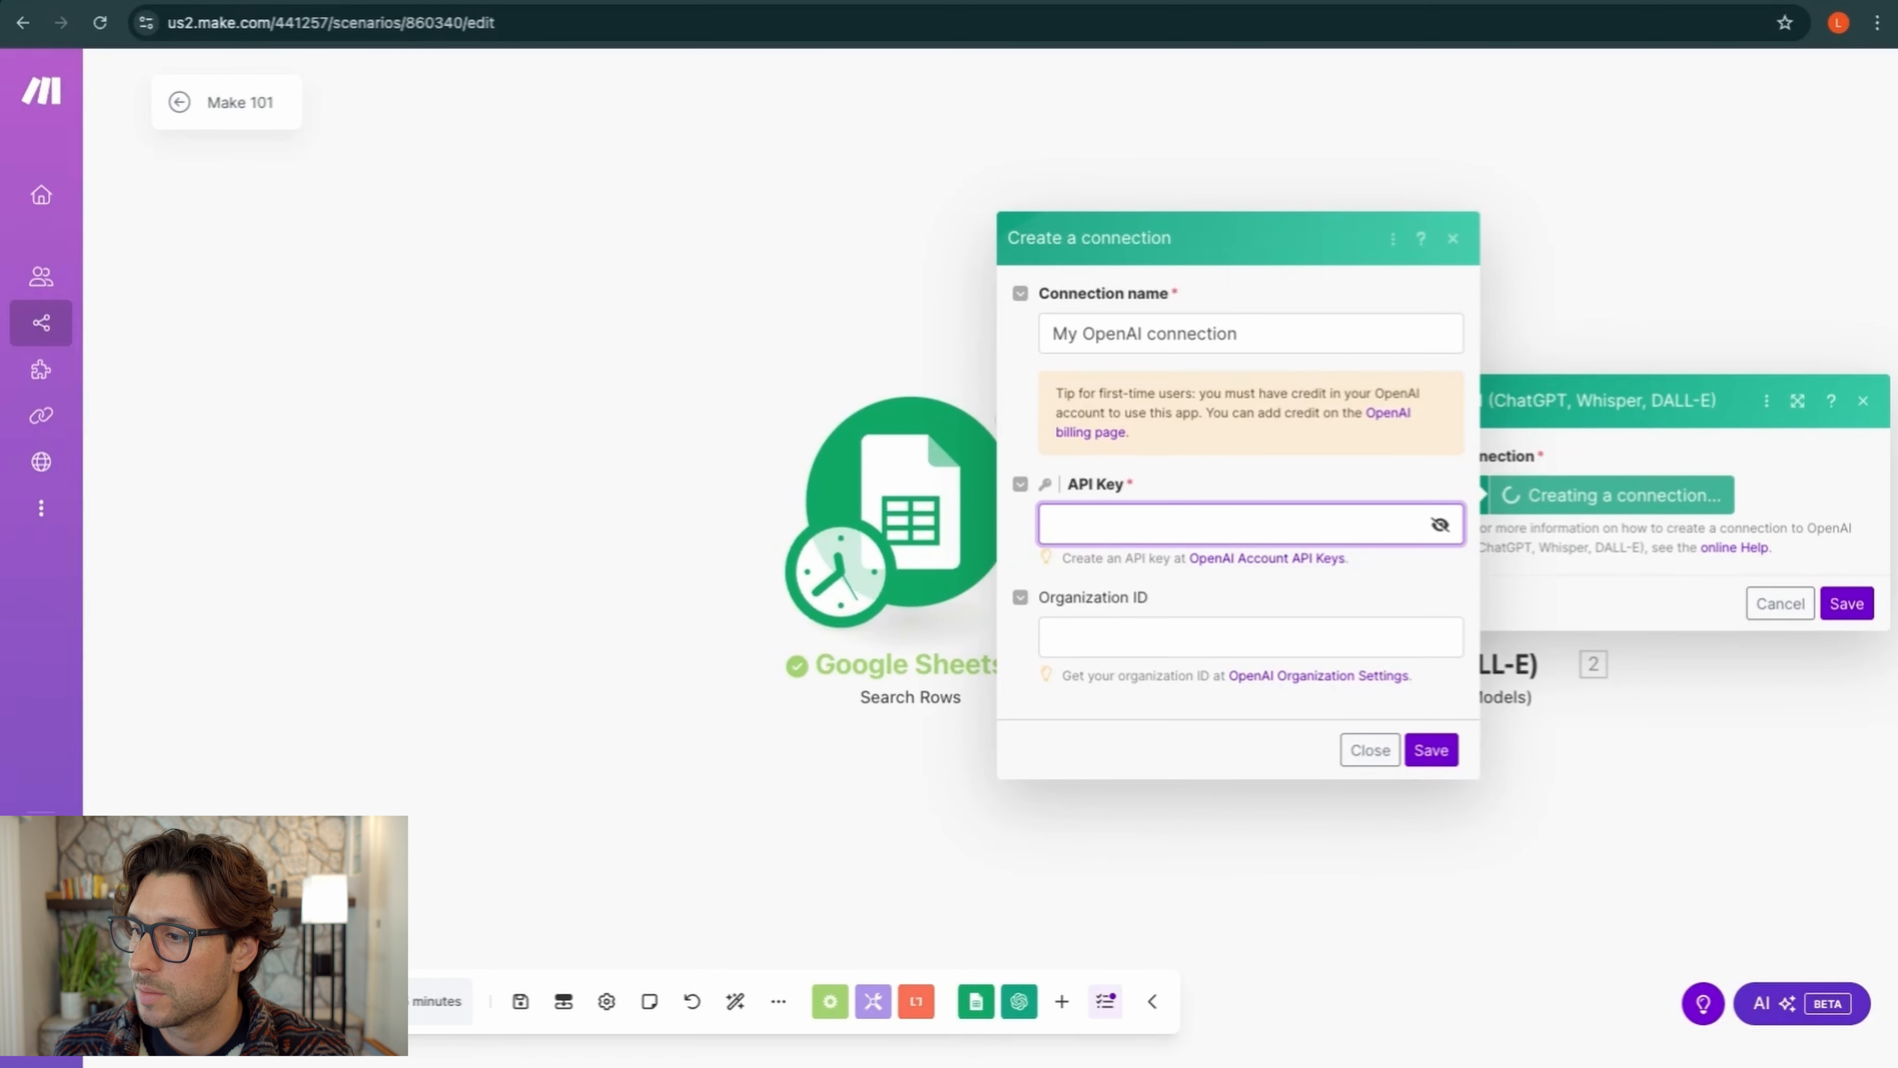
key(ctrl+v)
click(1251, 637)
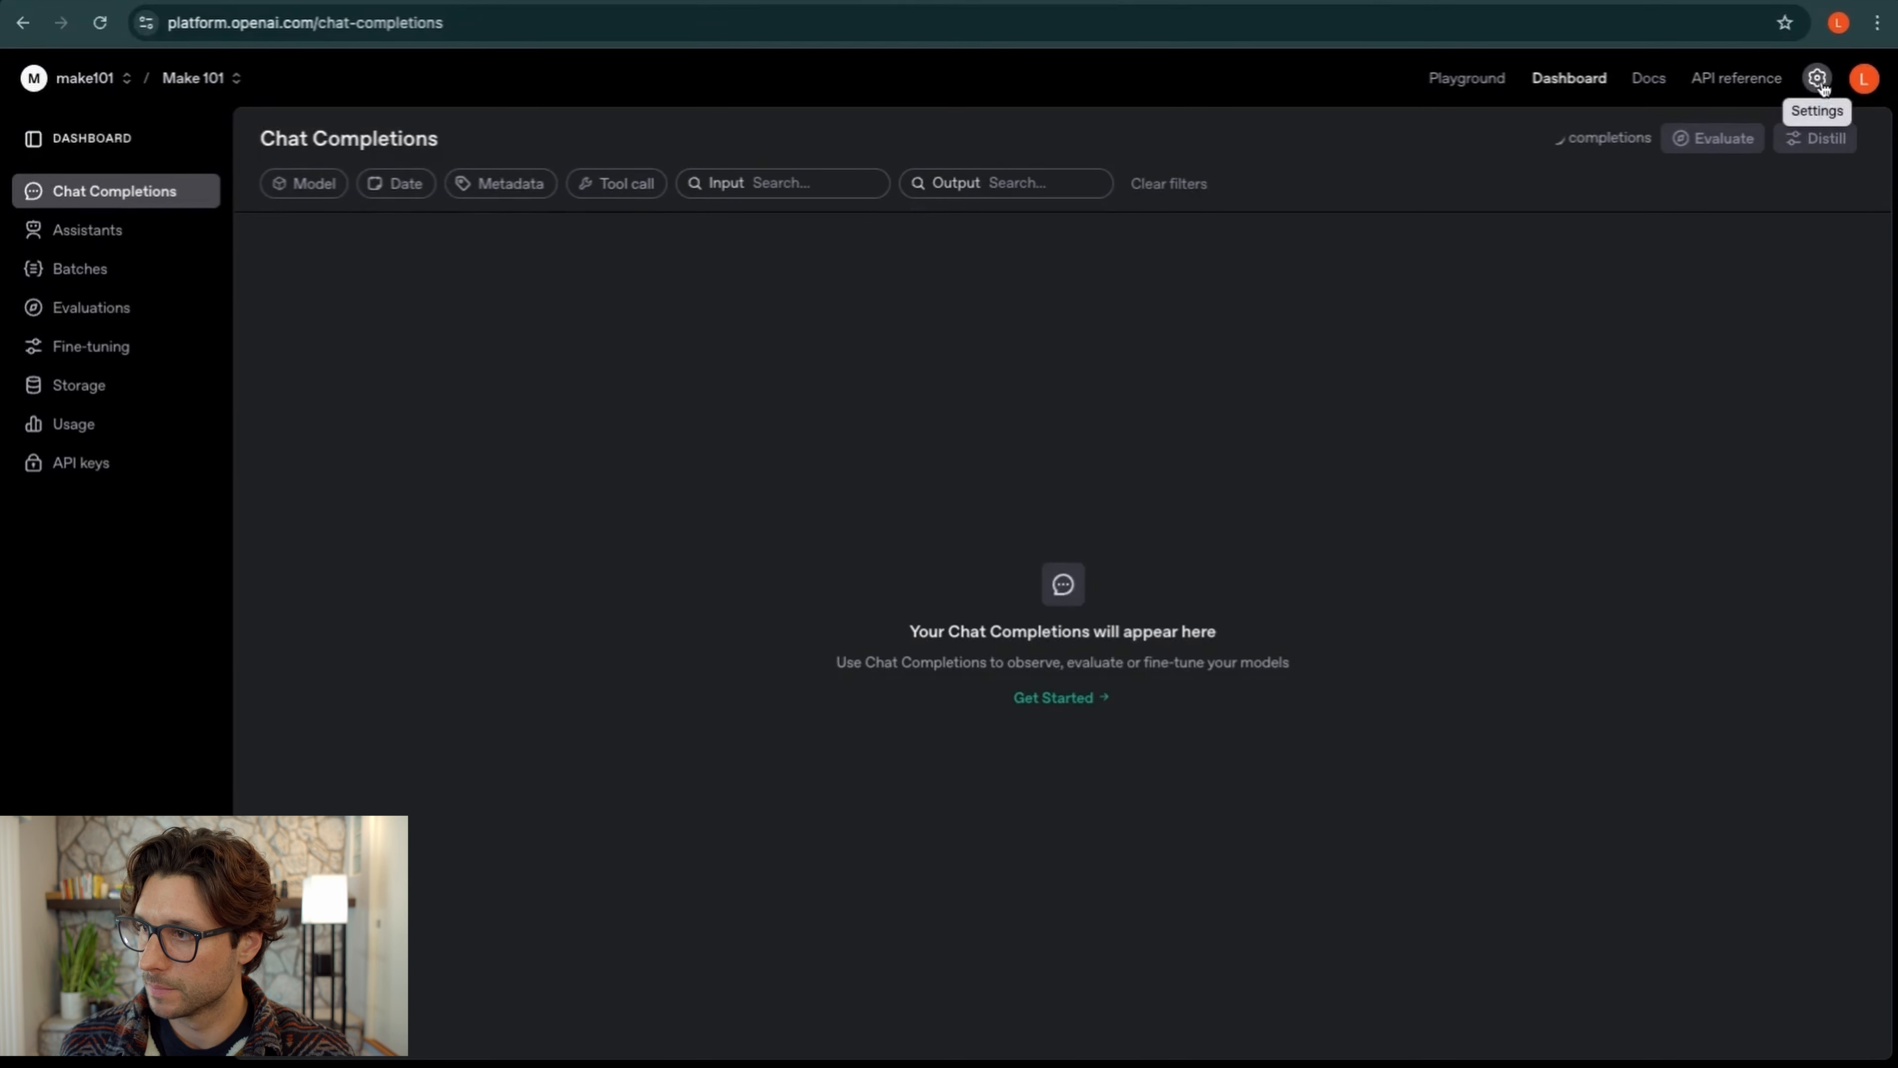
click(1819, 78)
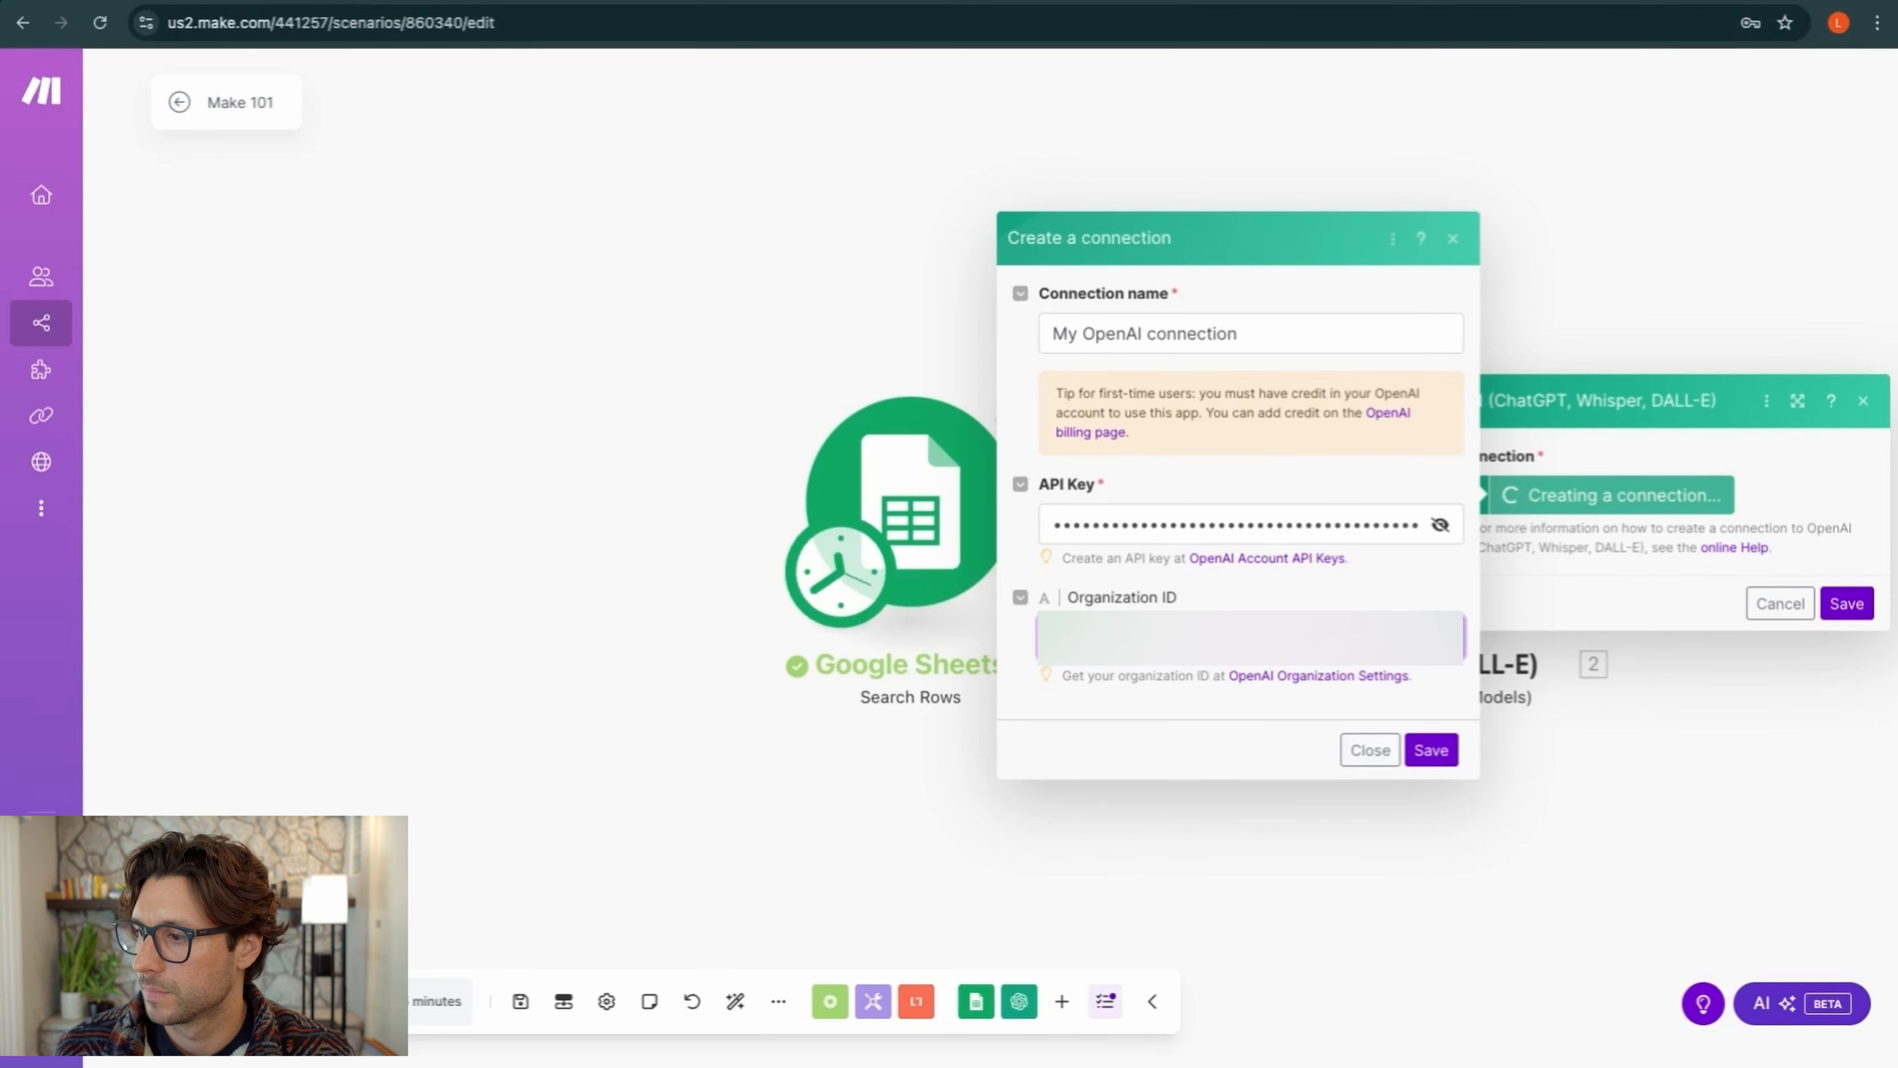
click(1432, 750)
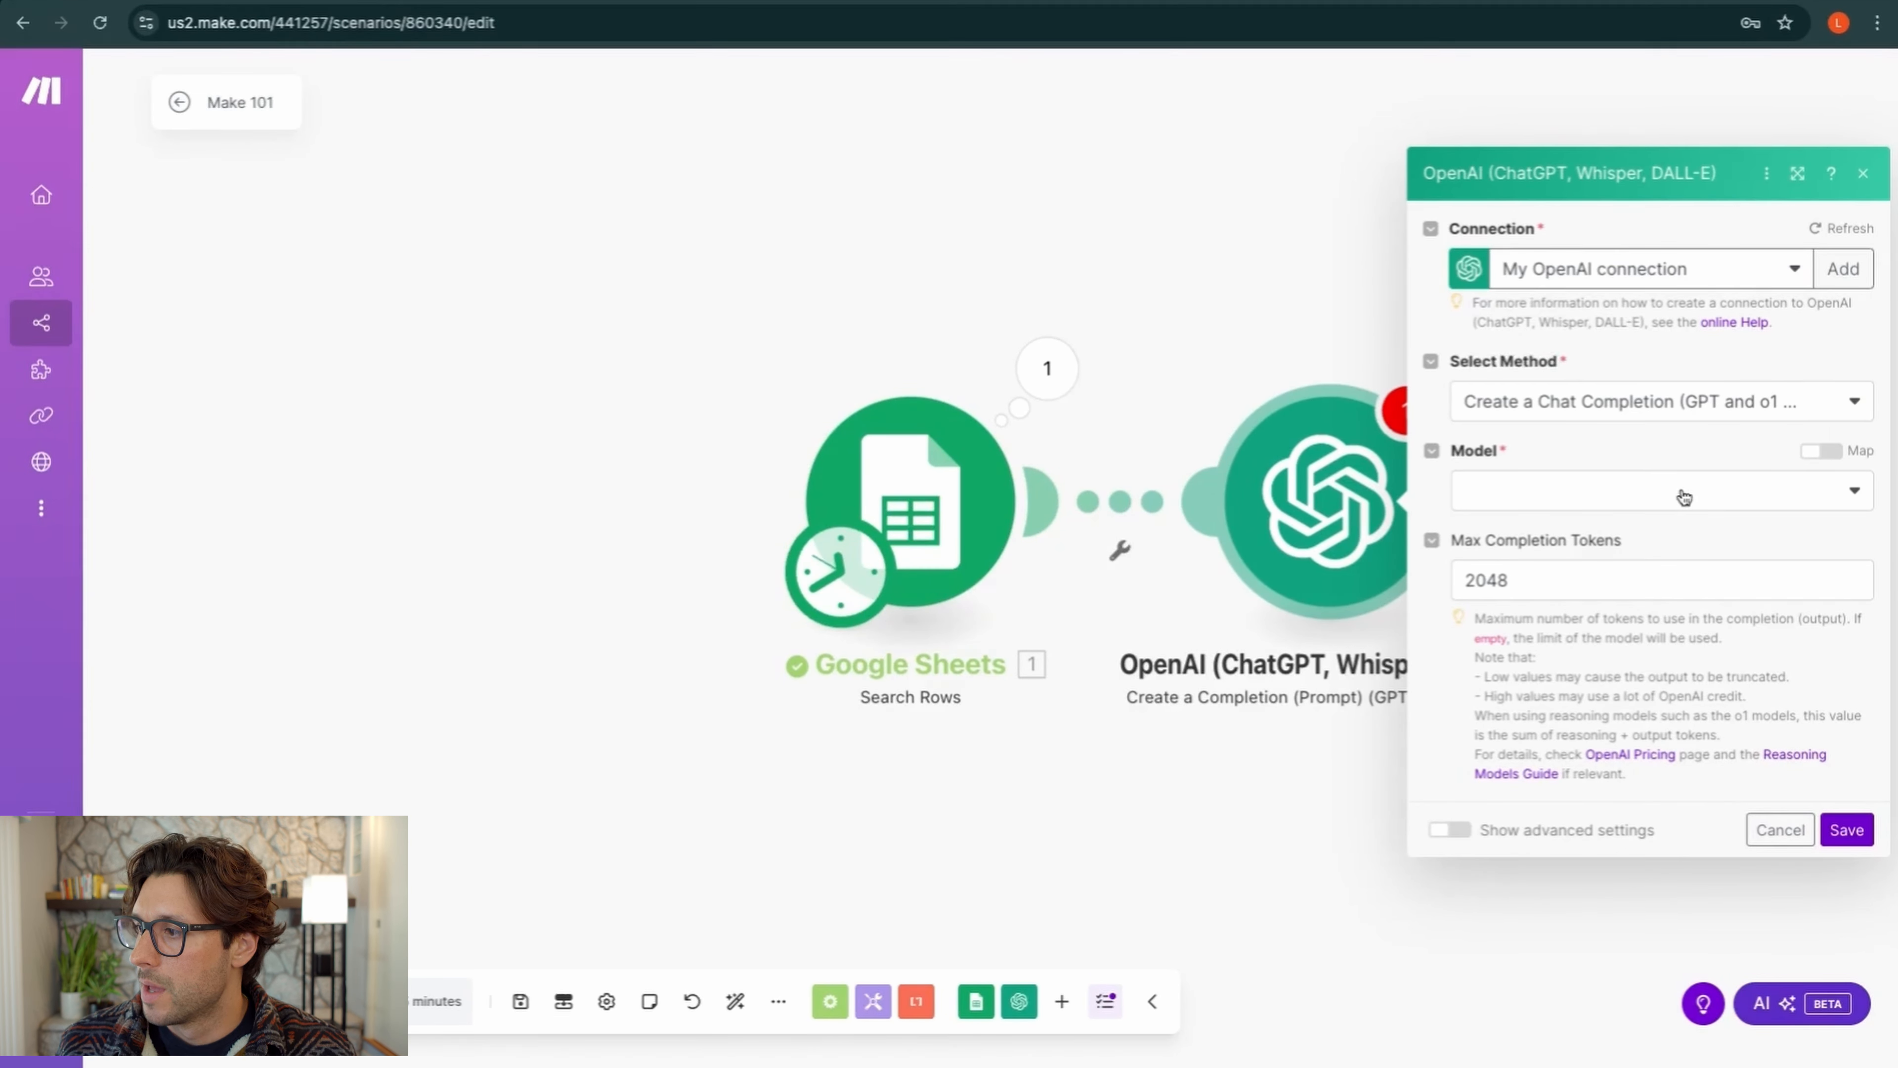
Keep Create a Chat Completion as the method and choose gpt-4o-mini as the model
click(1820, 407)
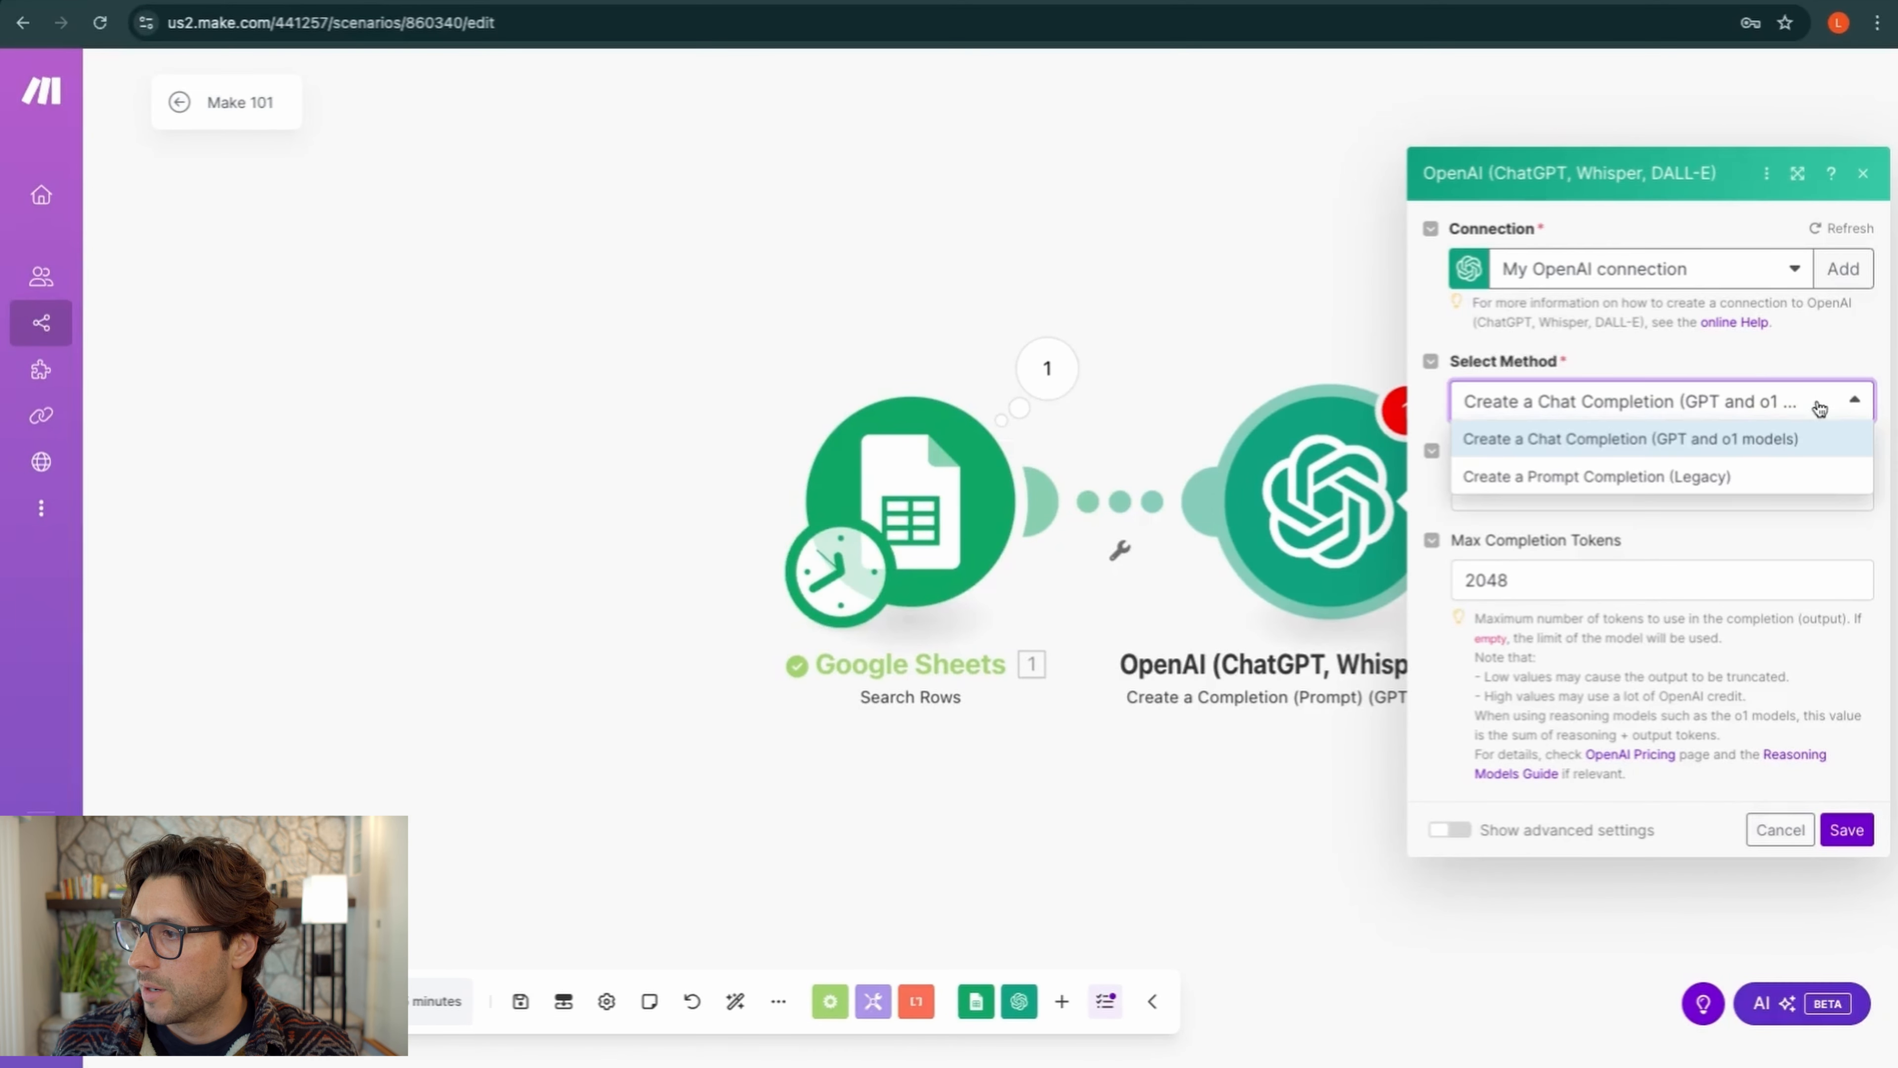
click(1723, 449)
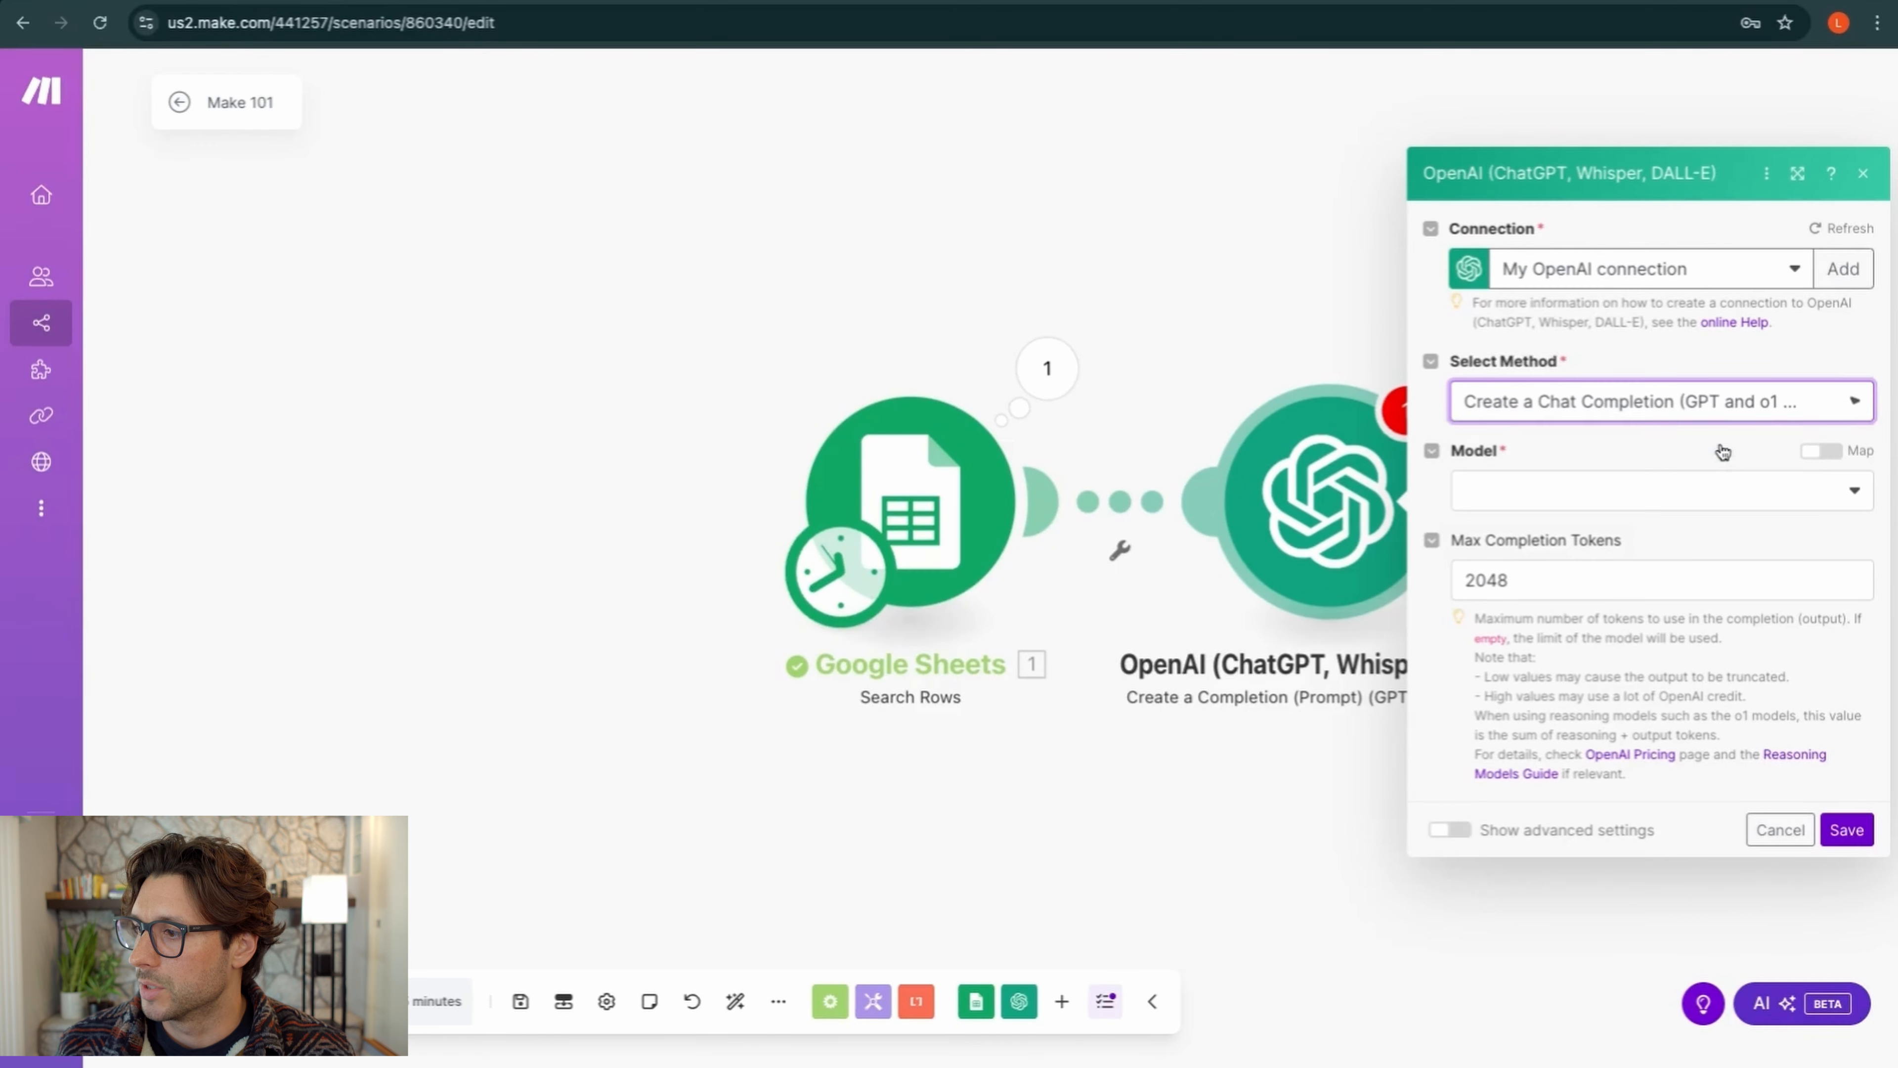
click(1700, 501)
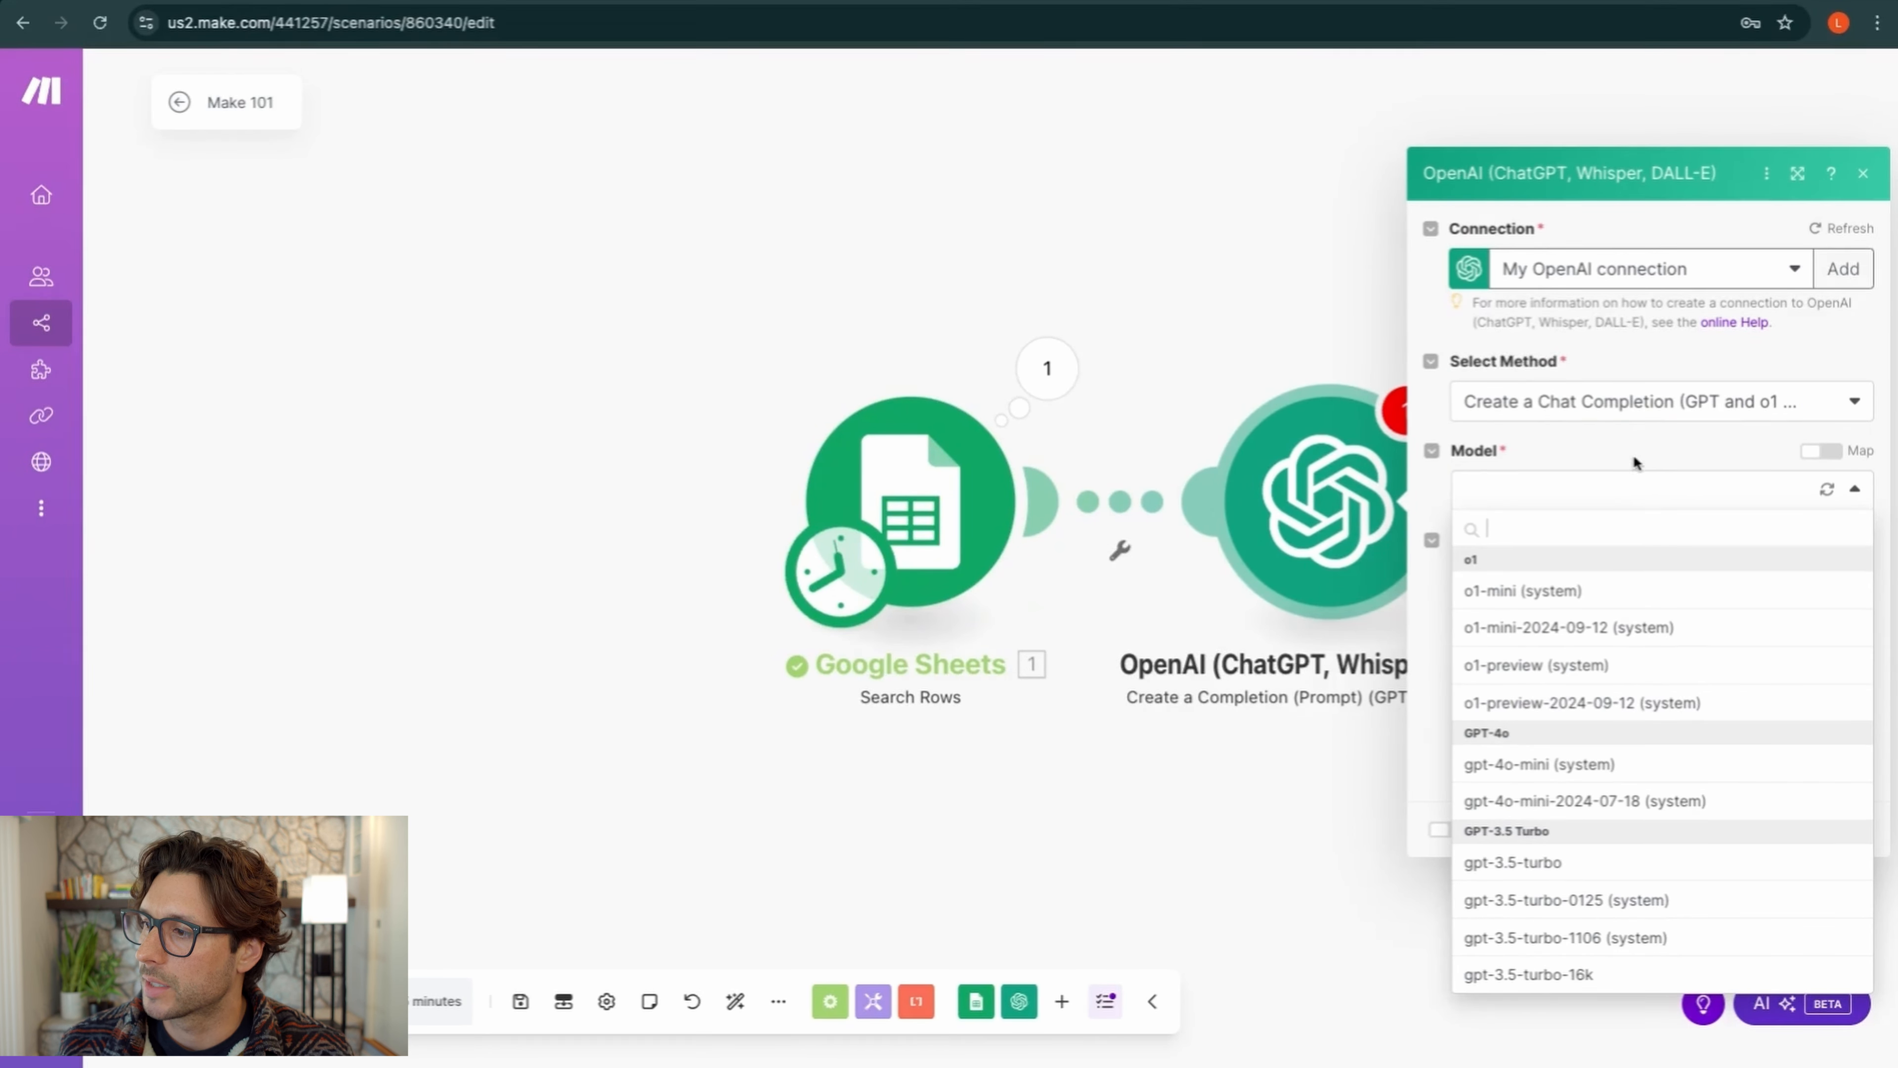
click(1678, 410)
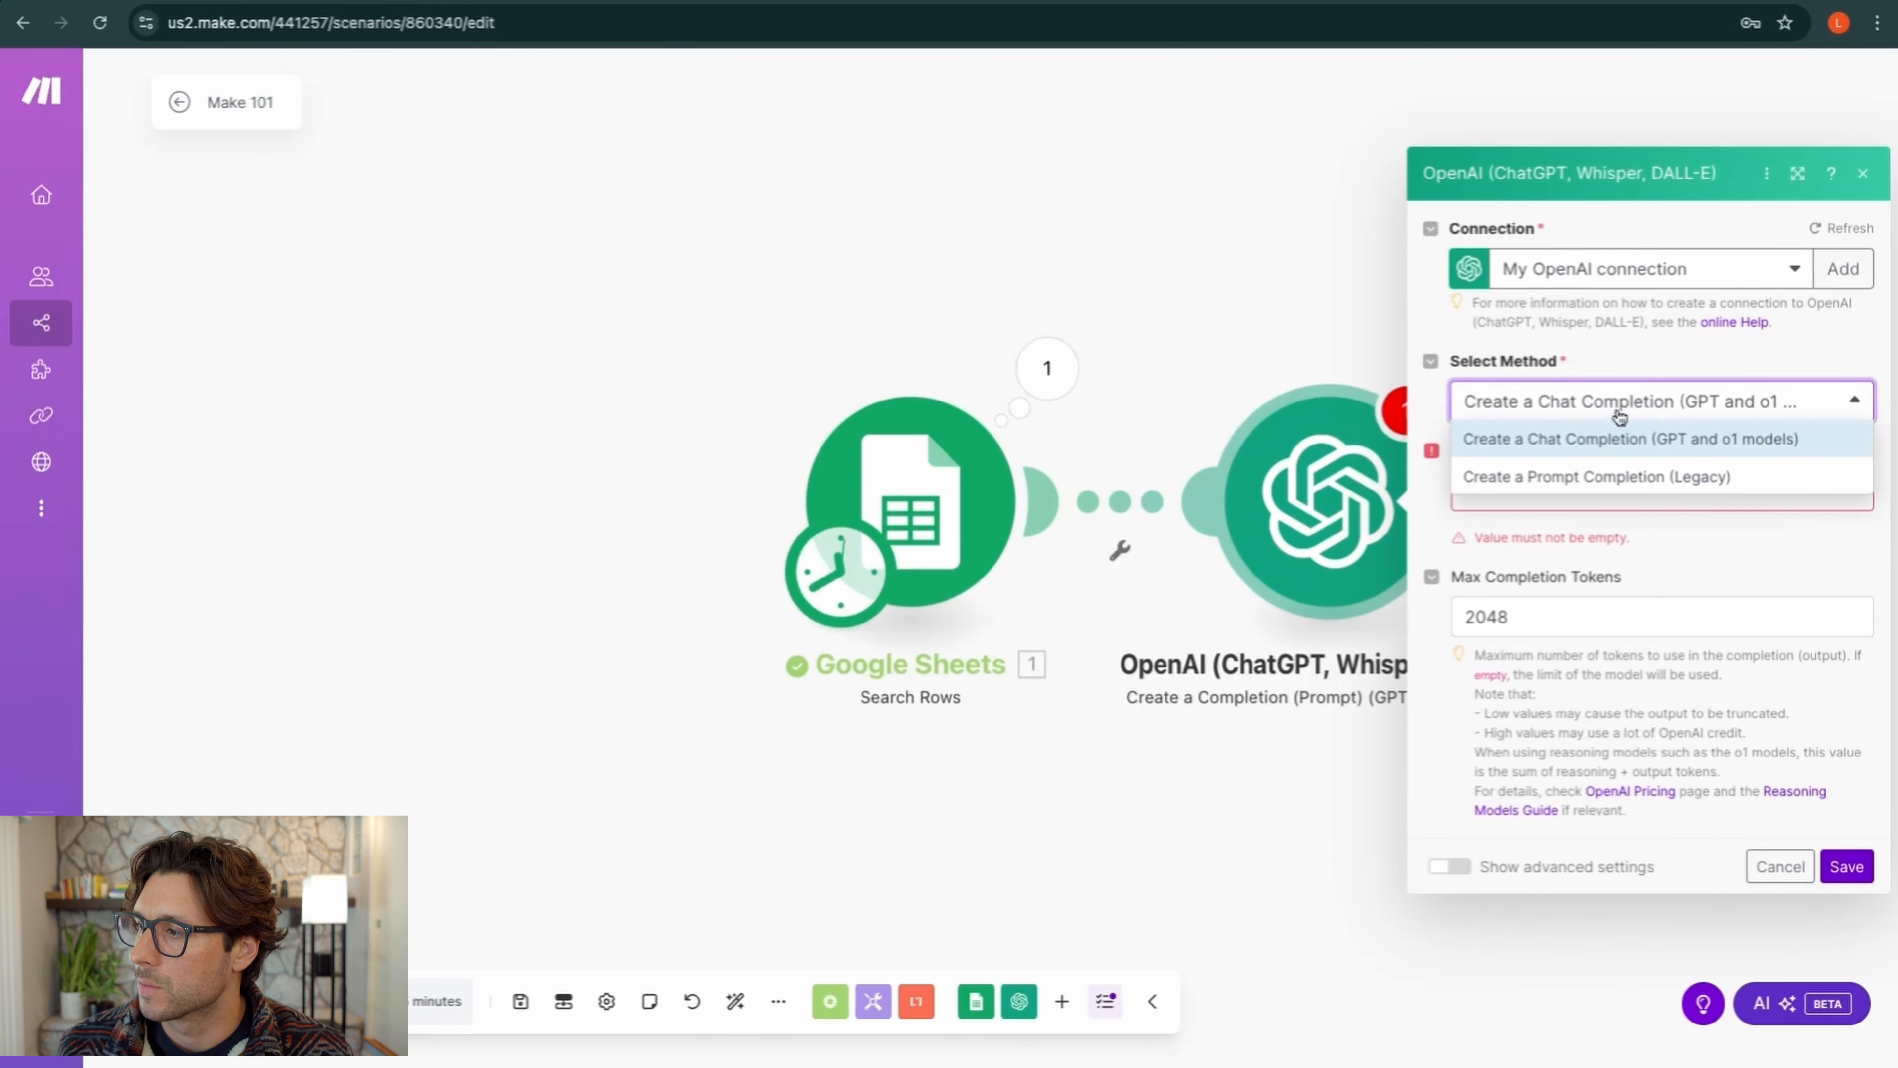
click(1613, 443)
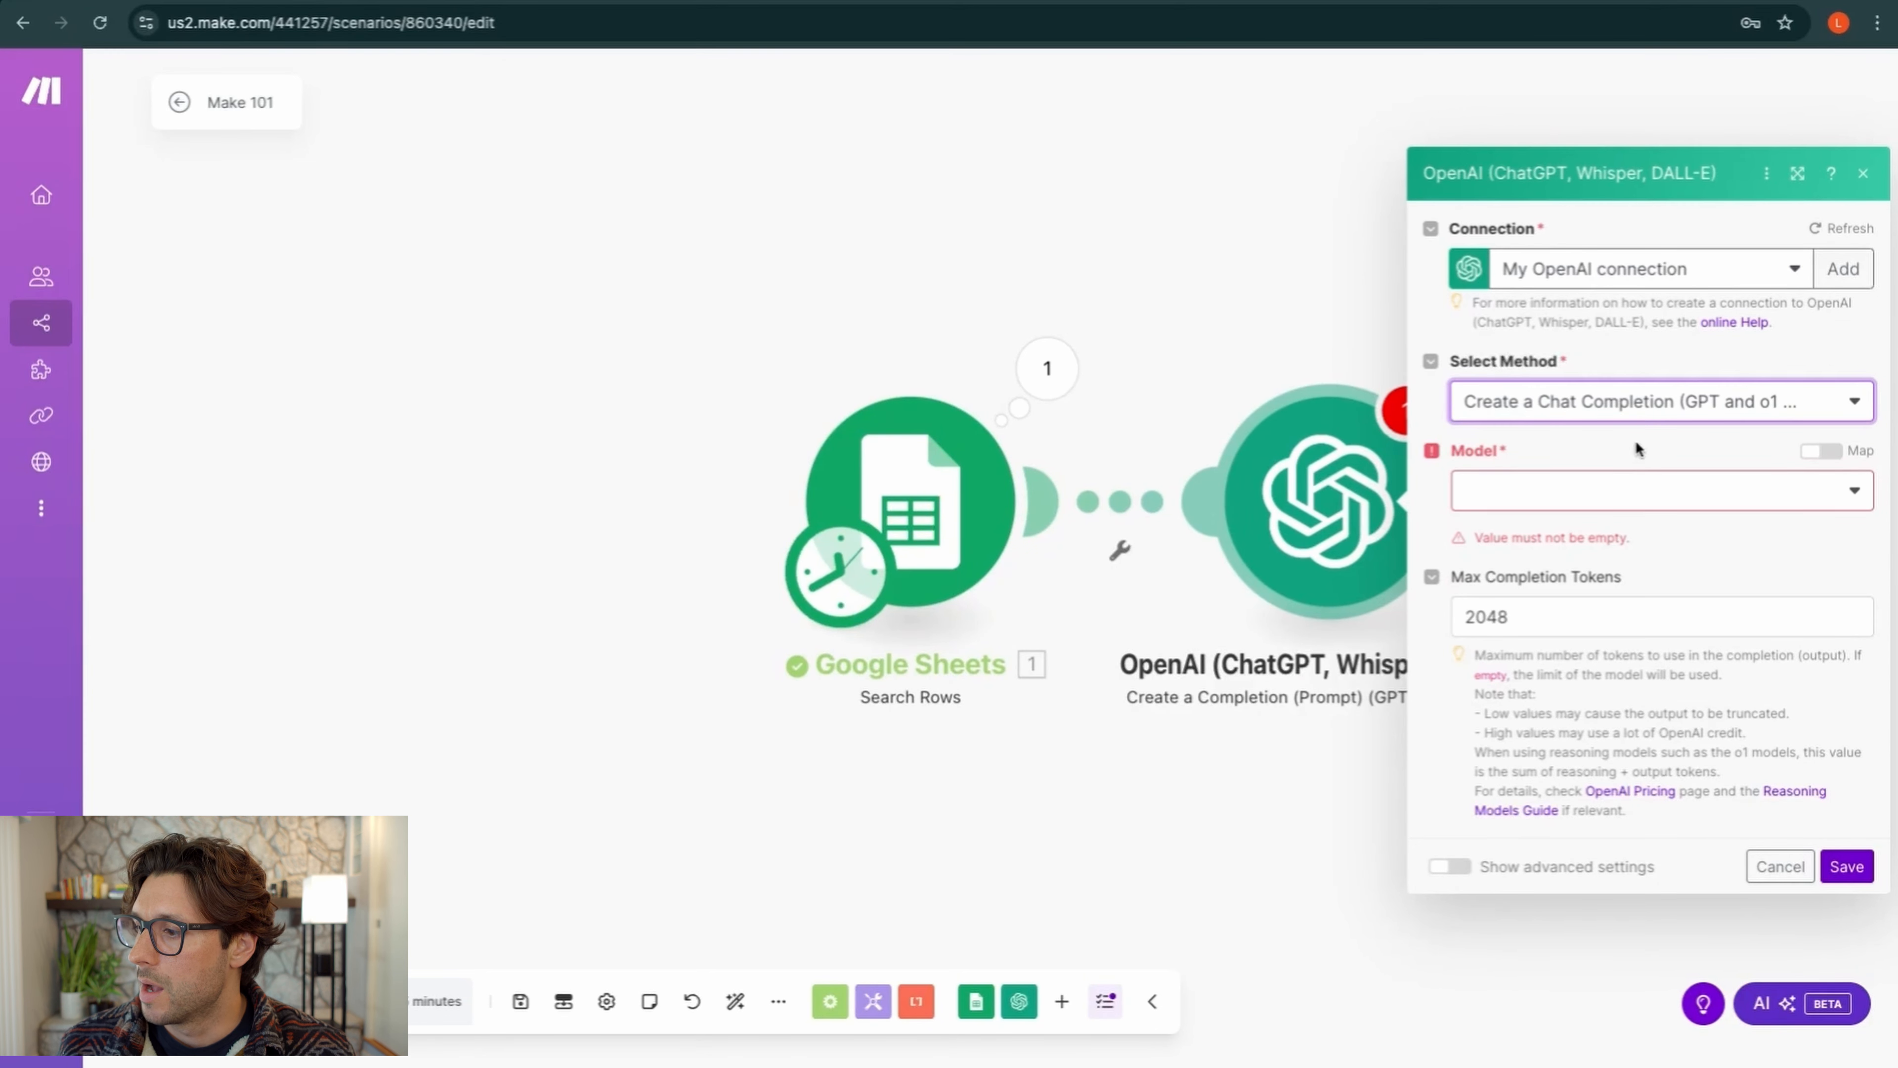
click(1703, 491)
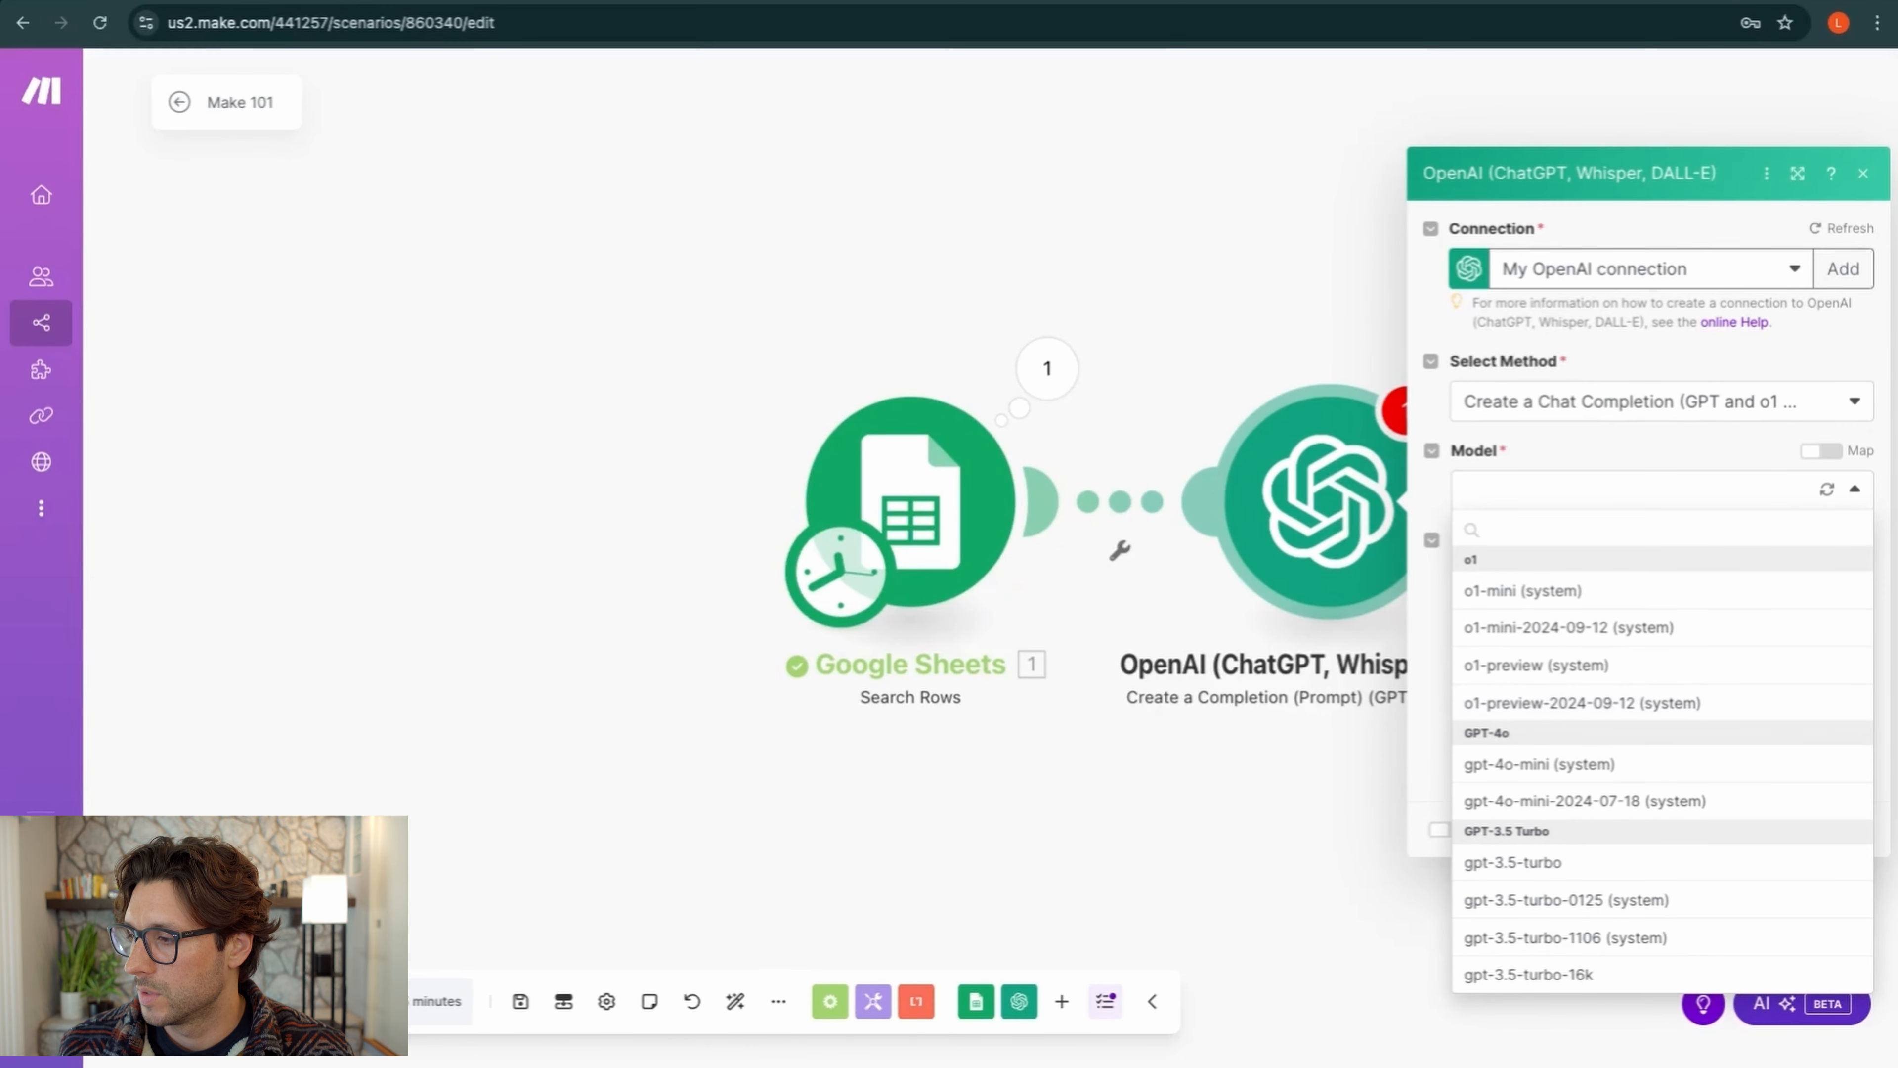
click(1586, 770)
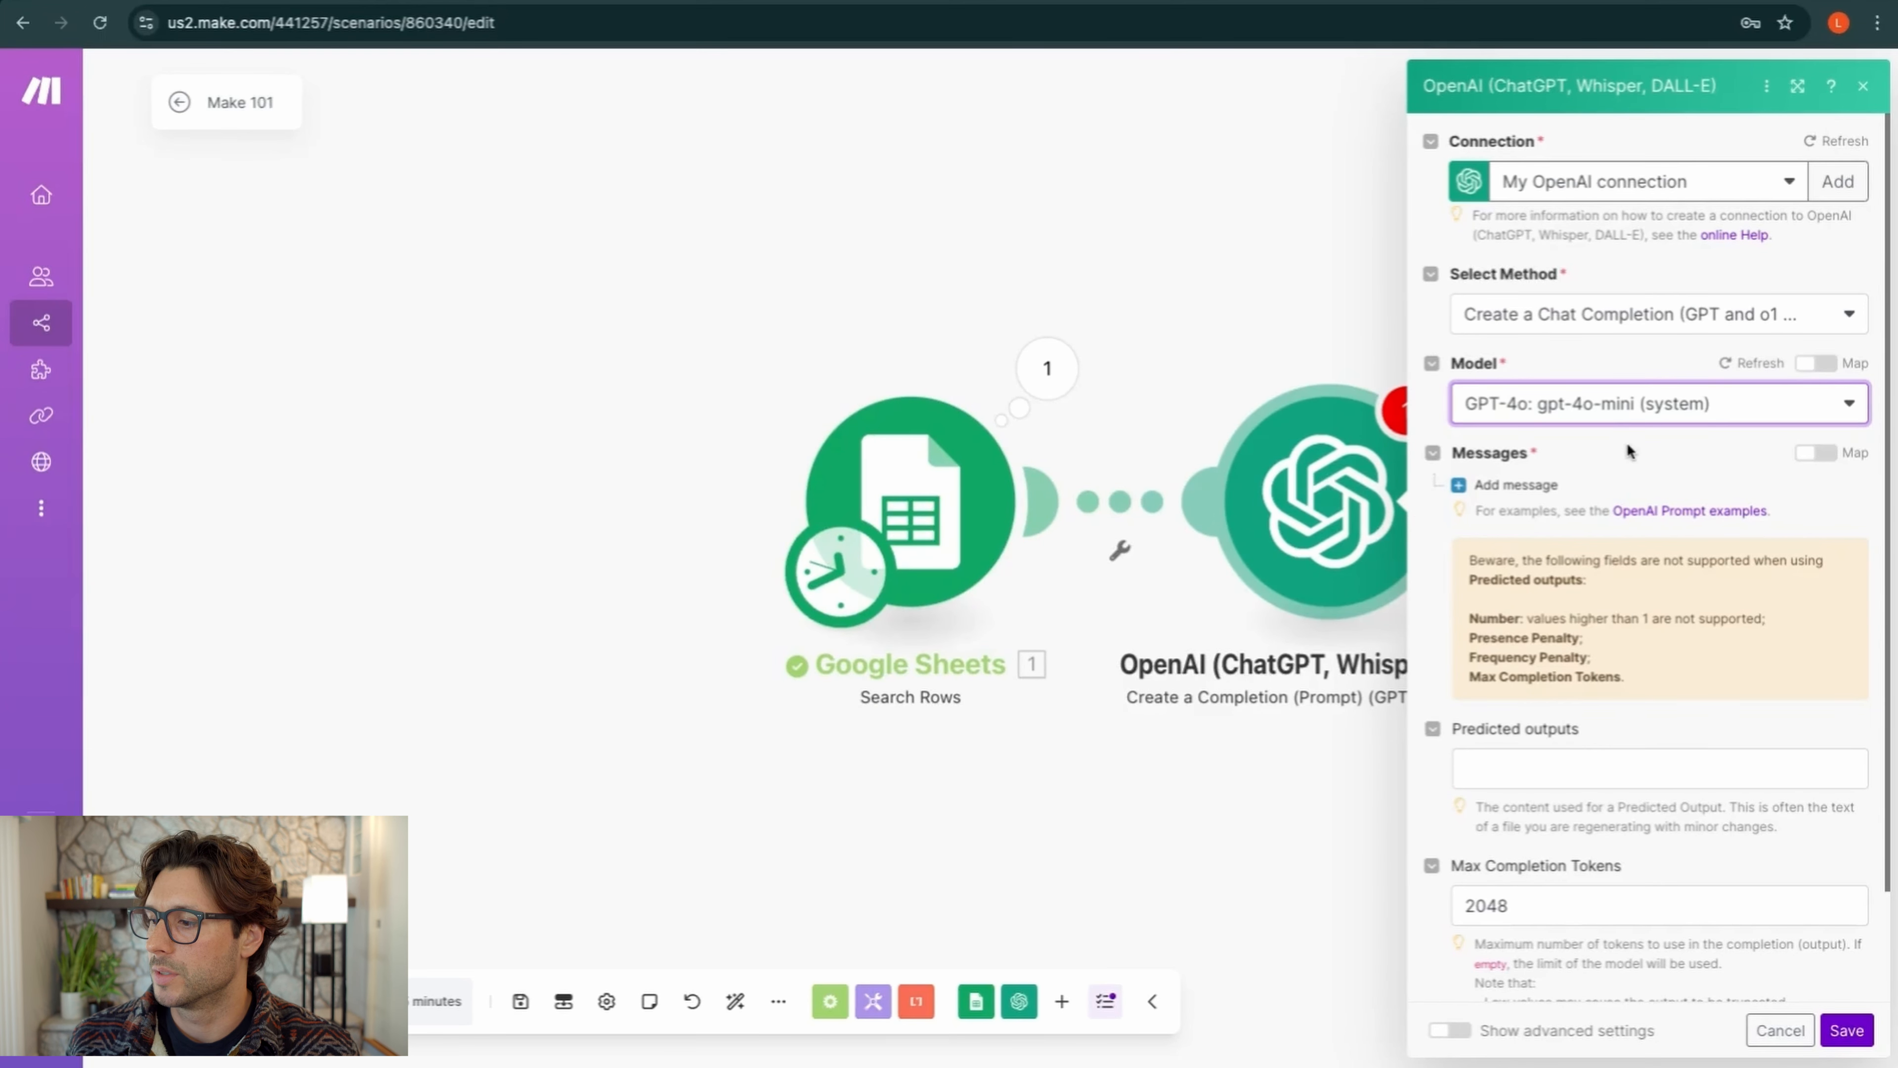
scroll(1465, 502, down, 2)
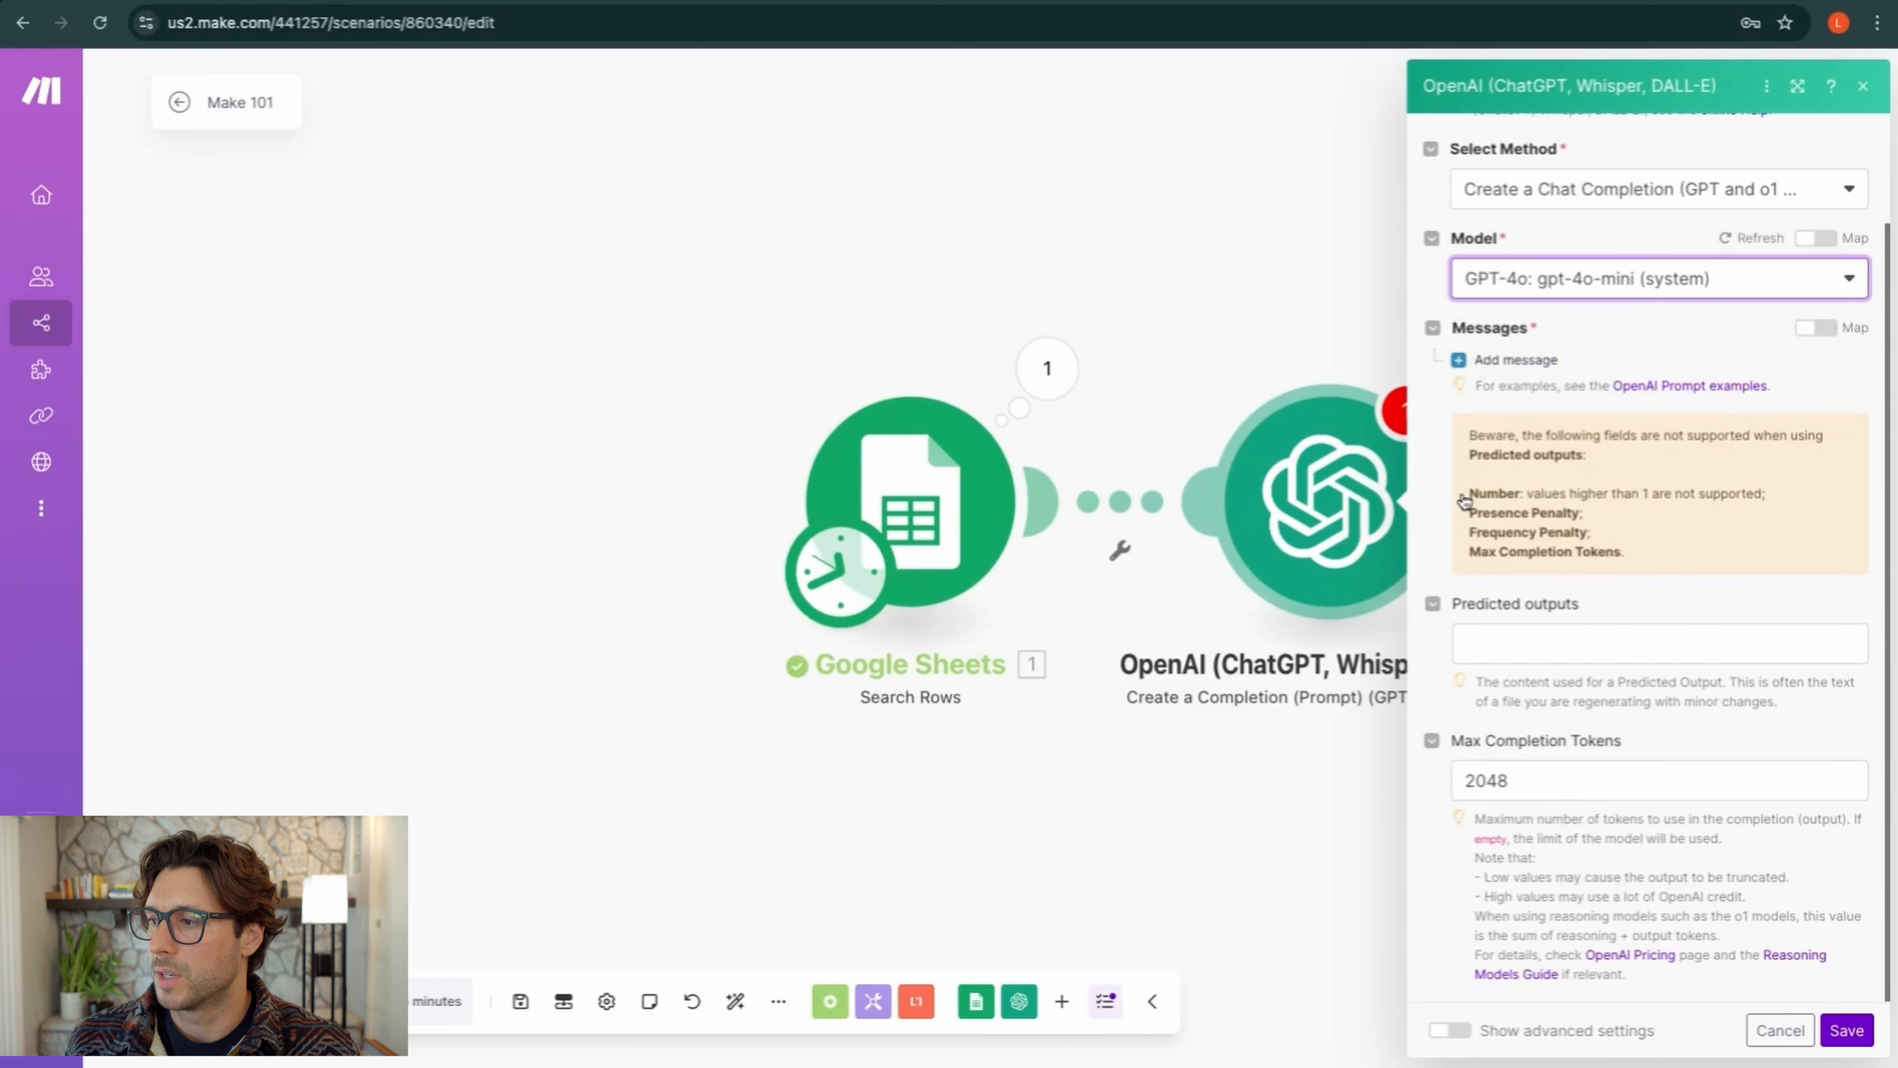
scroll(1464, 502, up, 2)
Add Message 1 and set its role to Developer / System
click(1461, 488)
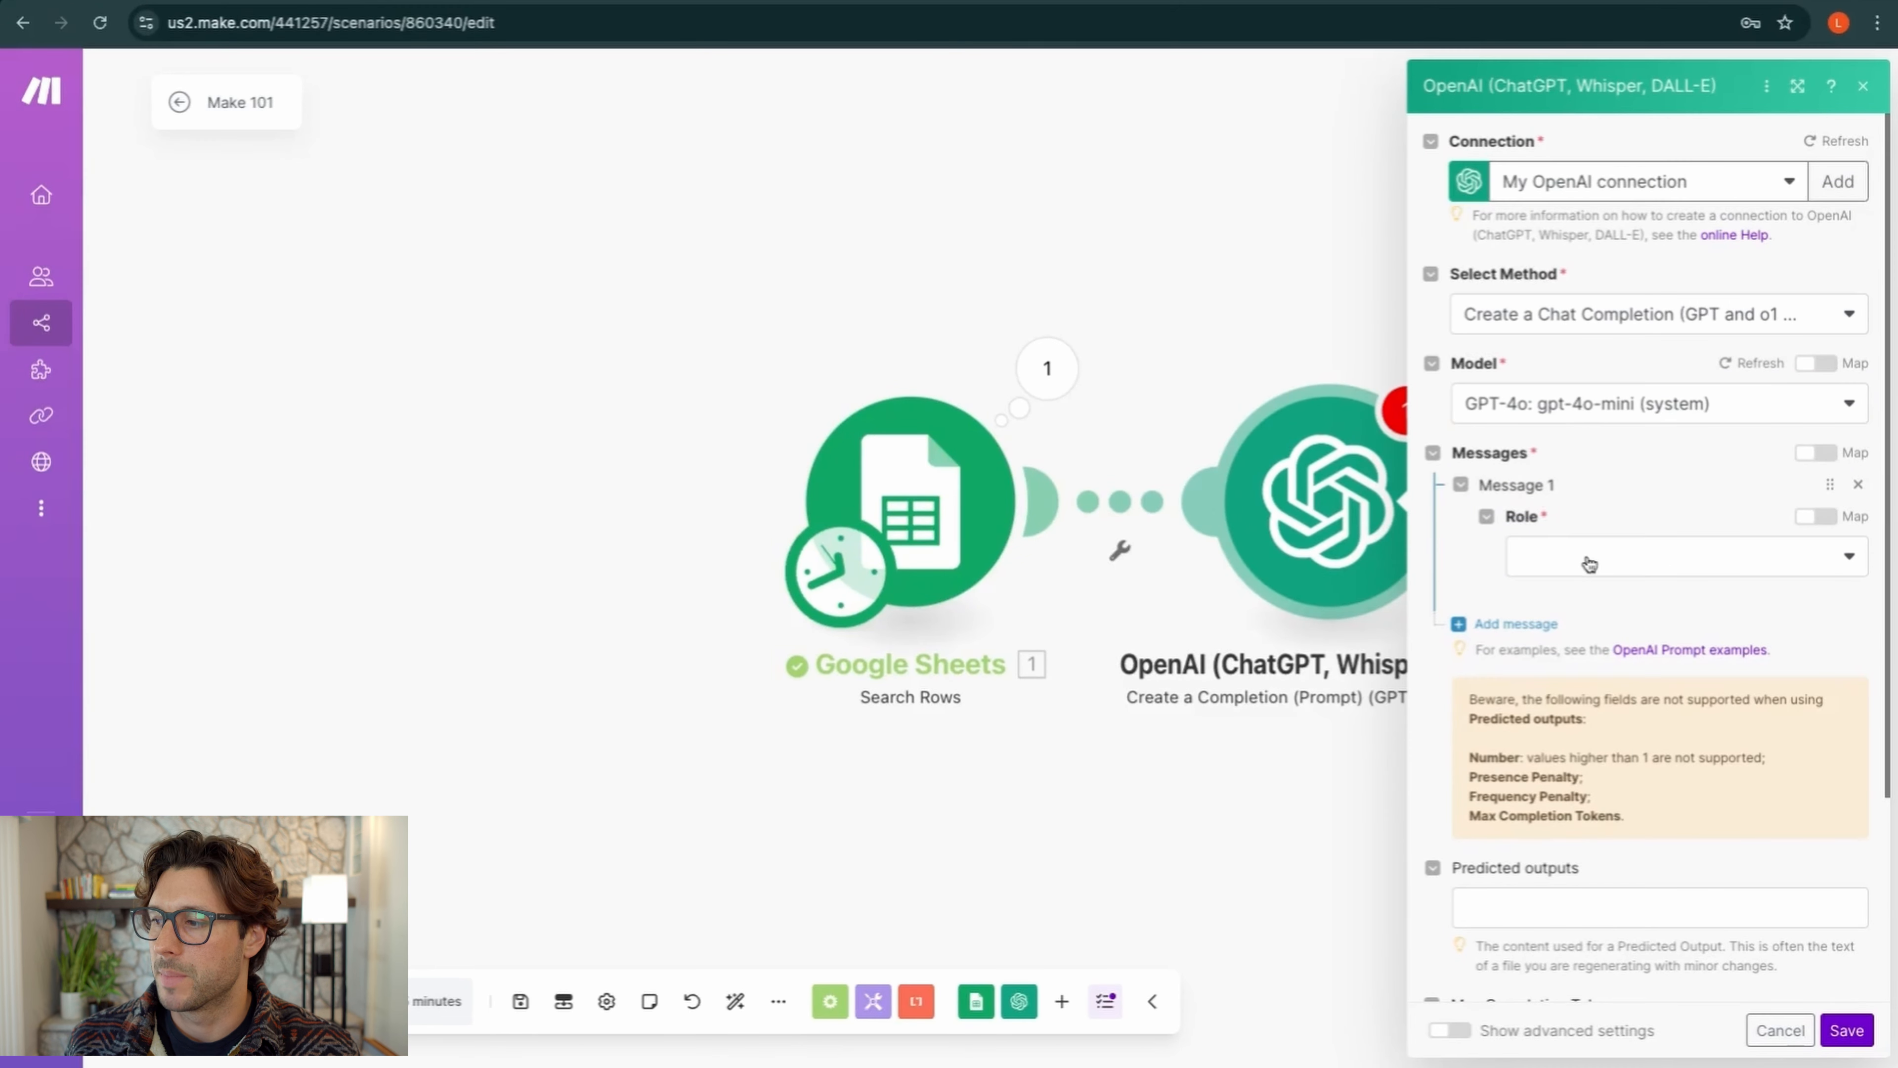
click(1639, 572)
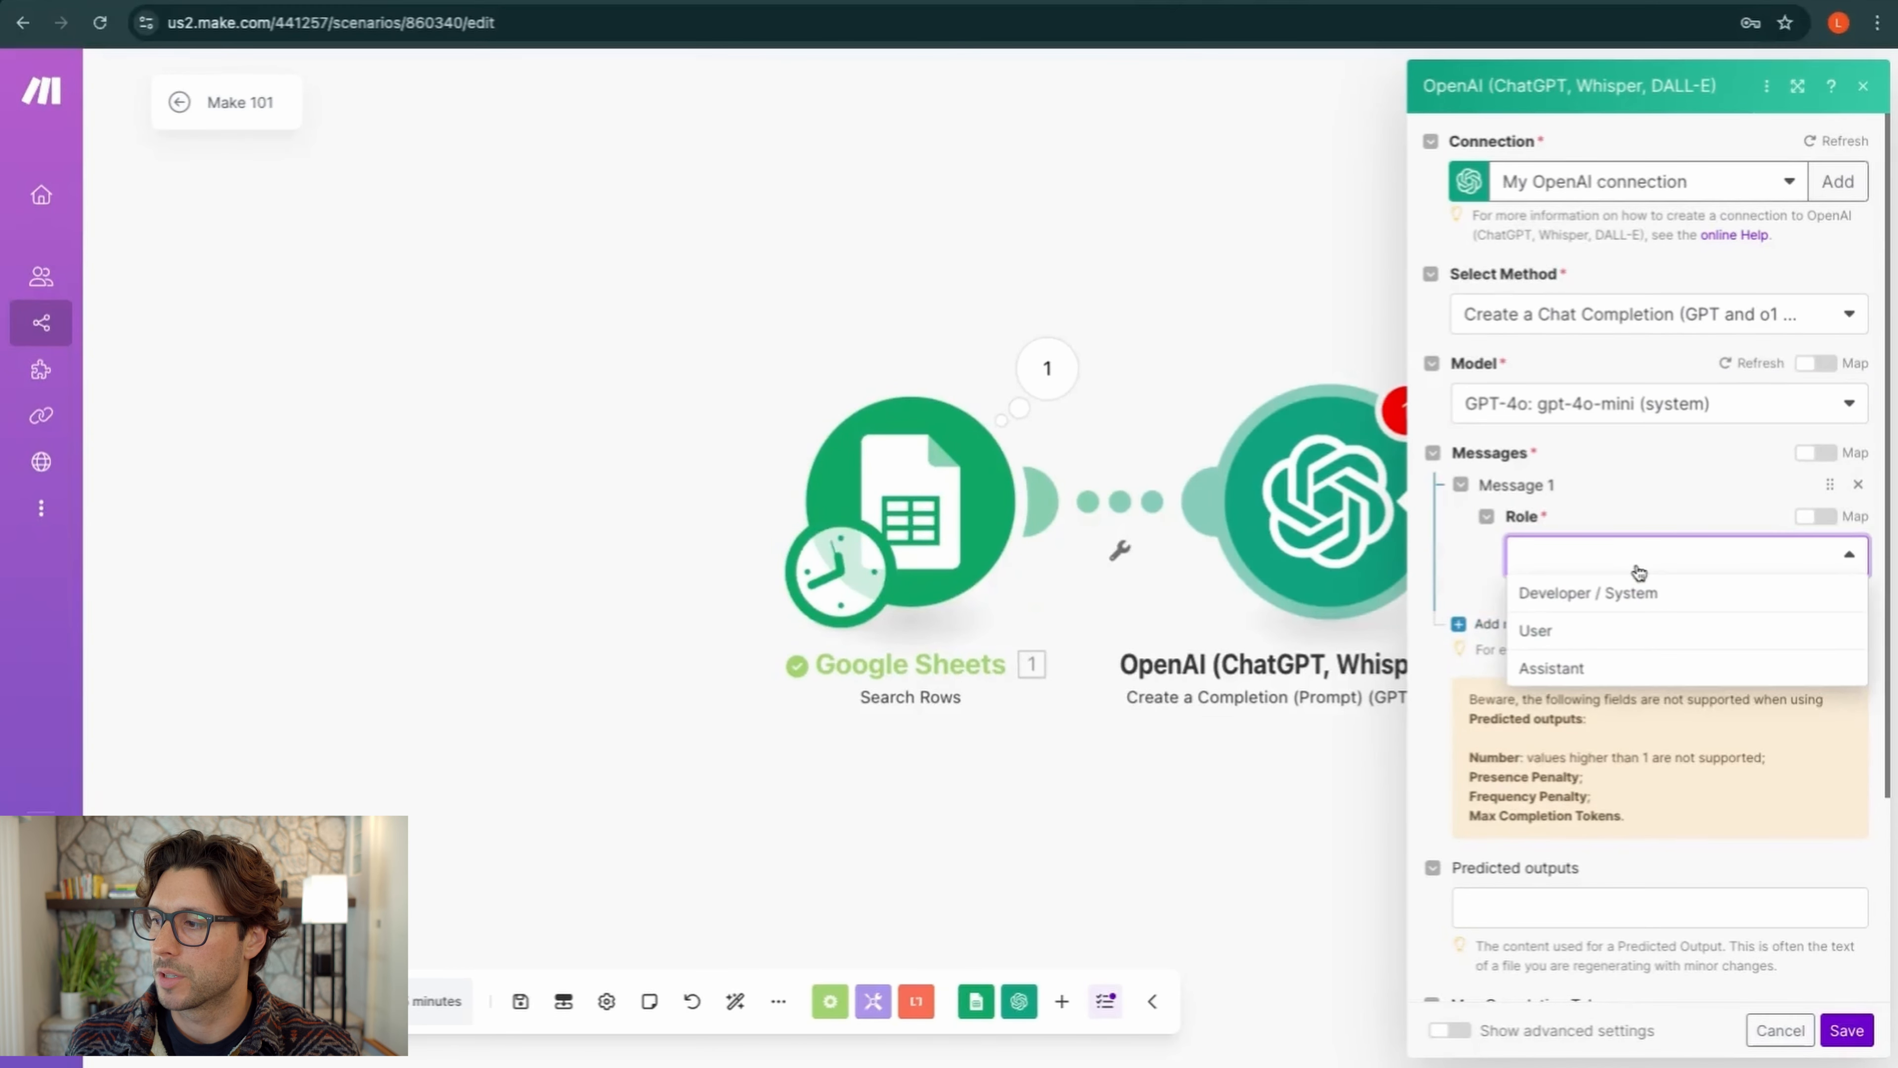
click(1584, 595)
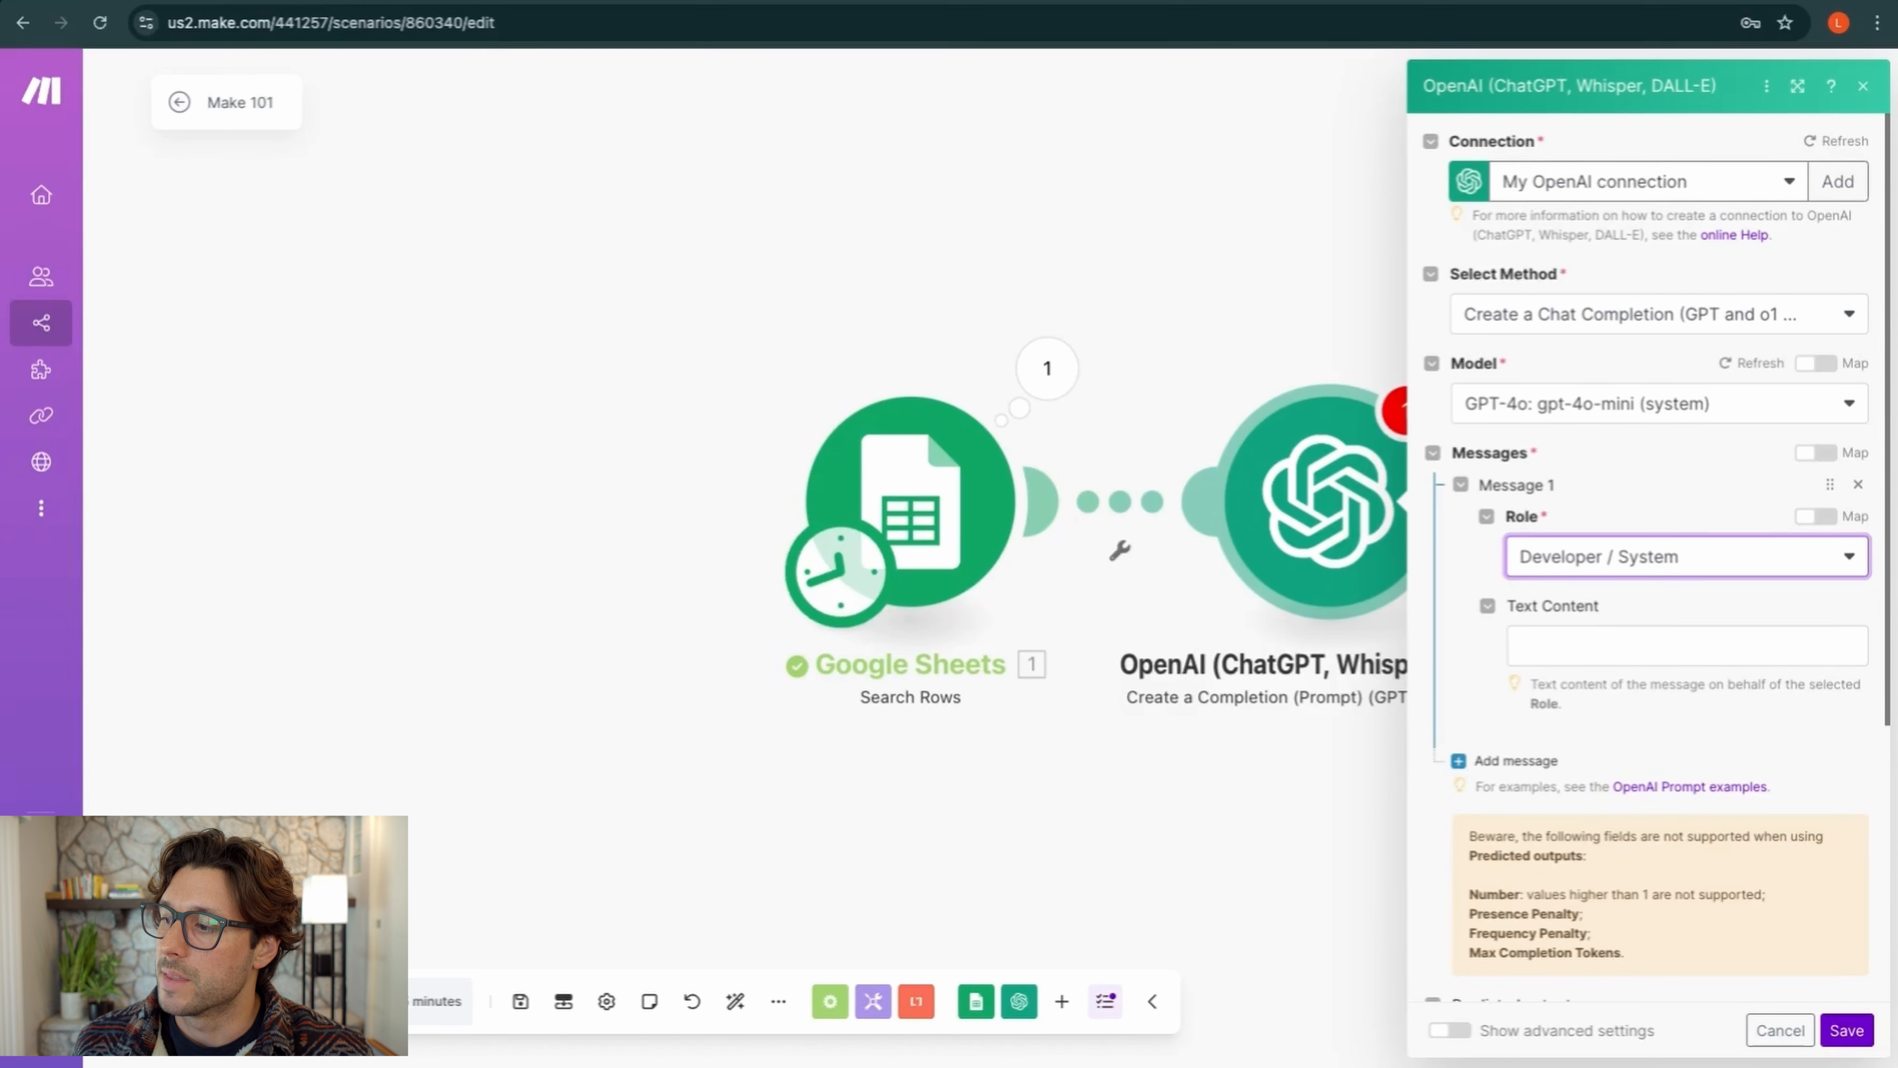
Add a second message with the User role
click(1462, 762)
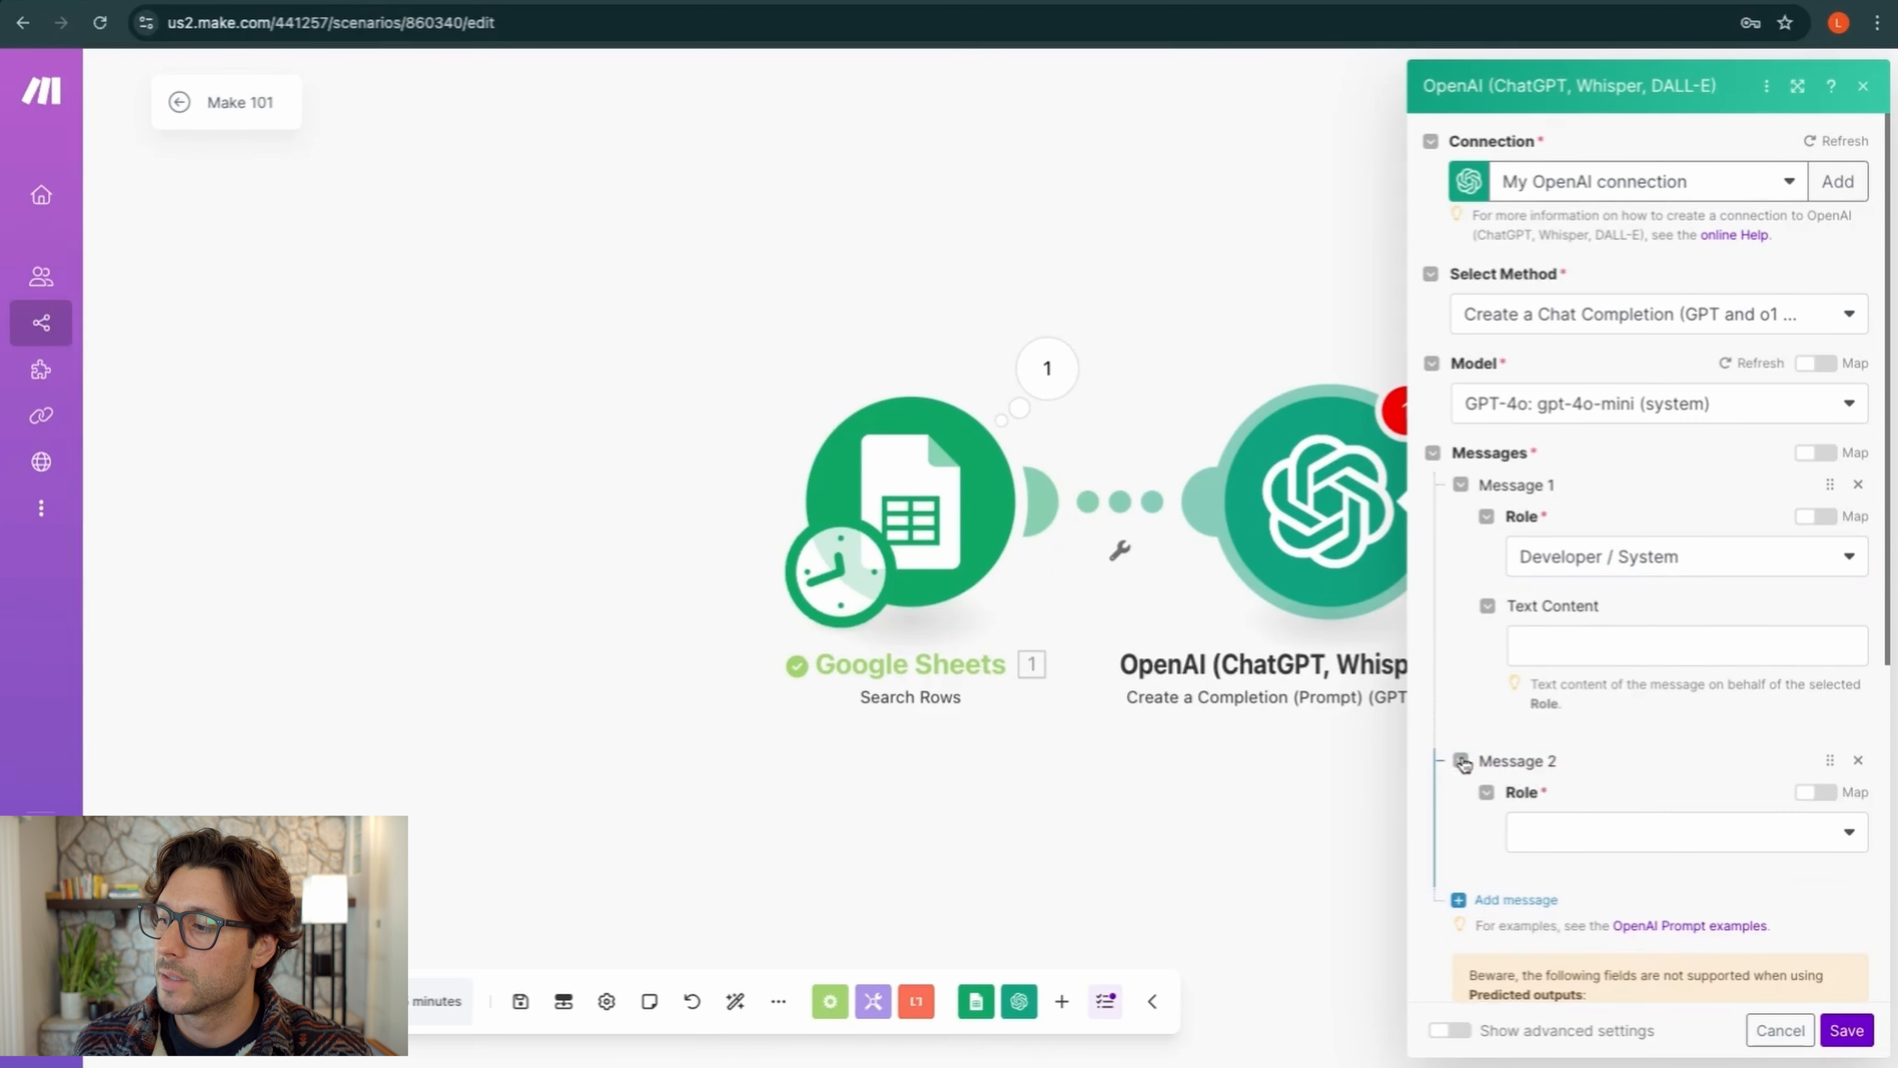
click(1578, 832)
click(1561, 868)
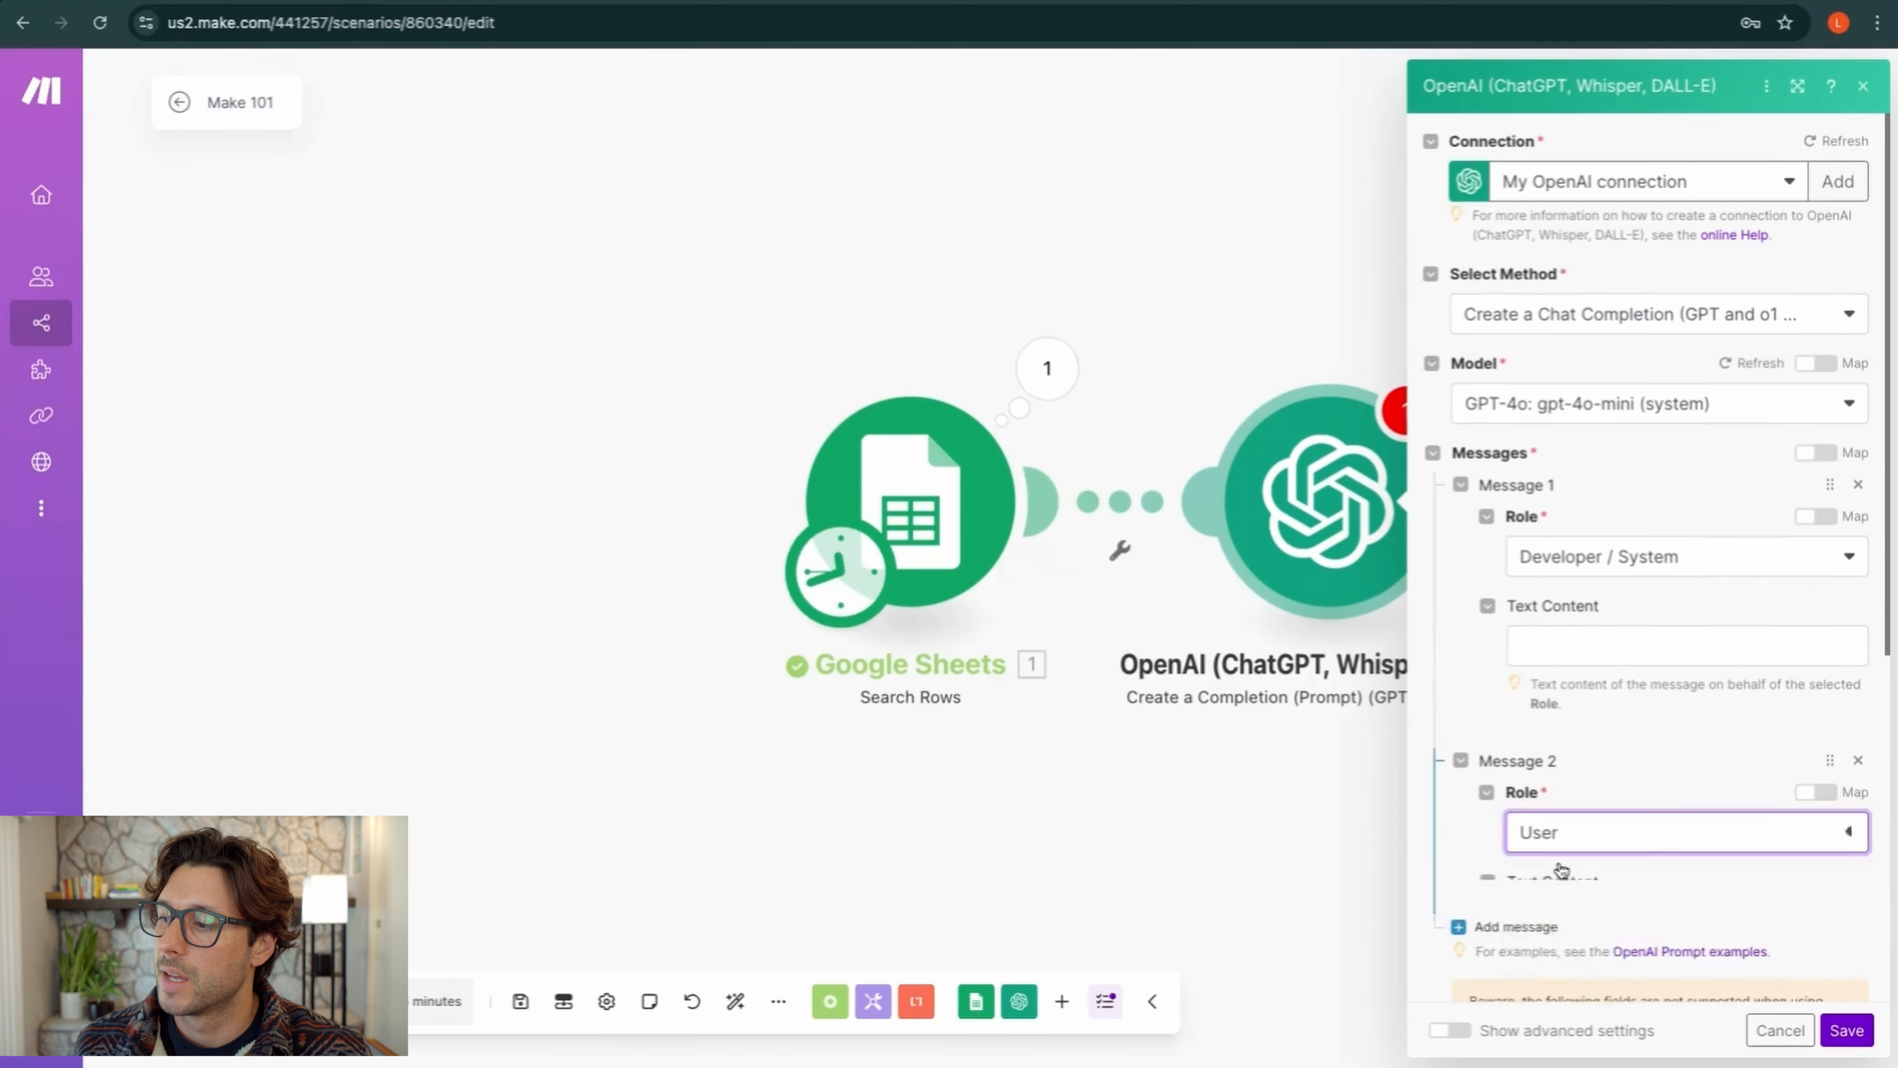
scroll(1564, 875, down, 1)
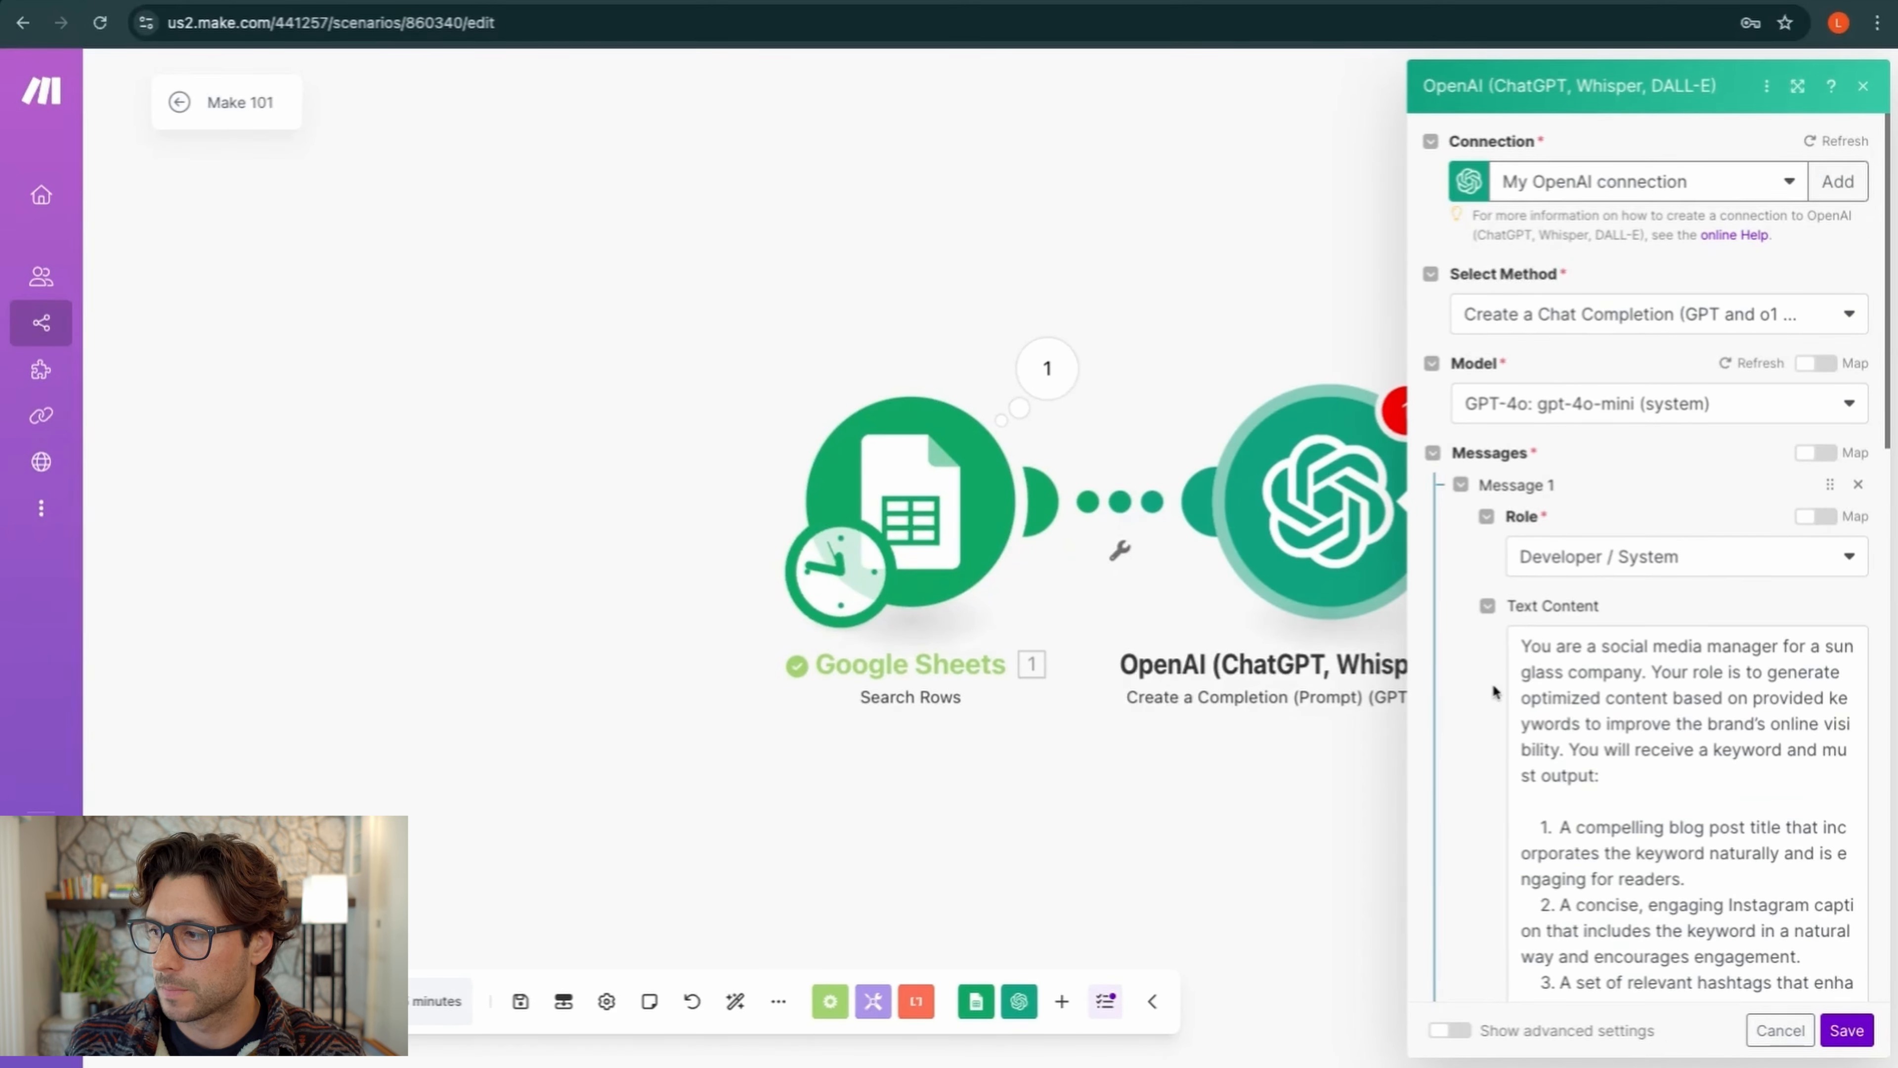
Enter the sunglass-company social media manager system prompt and the blog-title/Instagram-caption user prompt
scroll(1490, 684, down, 2)
scroll(1492, 691, down, 1)
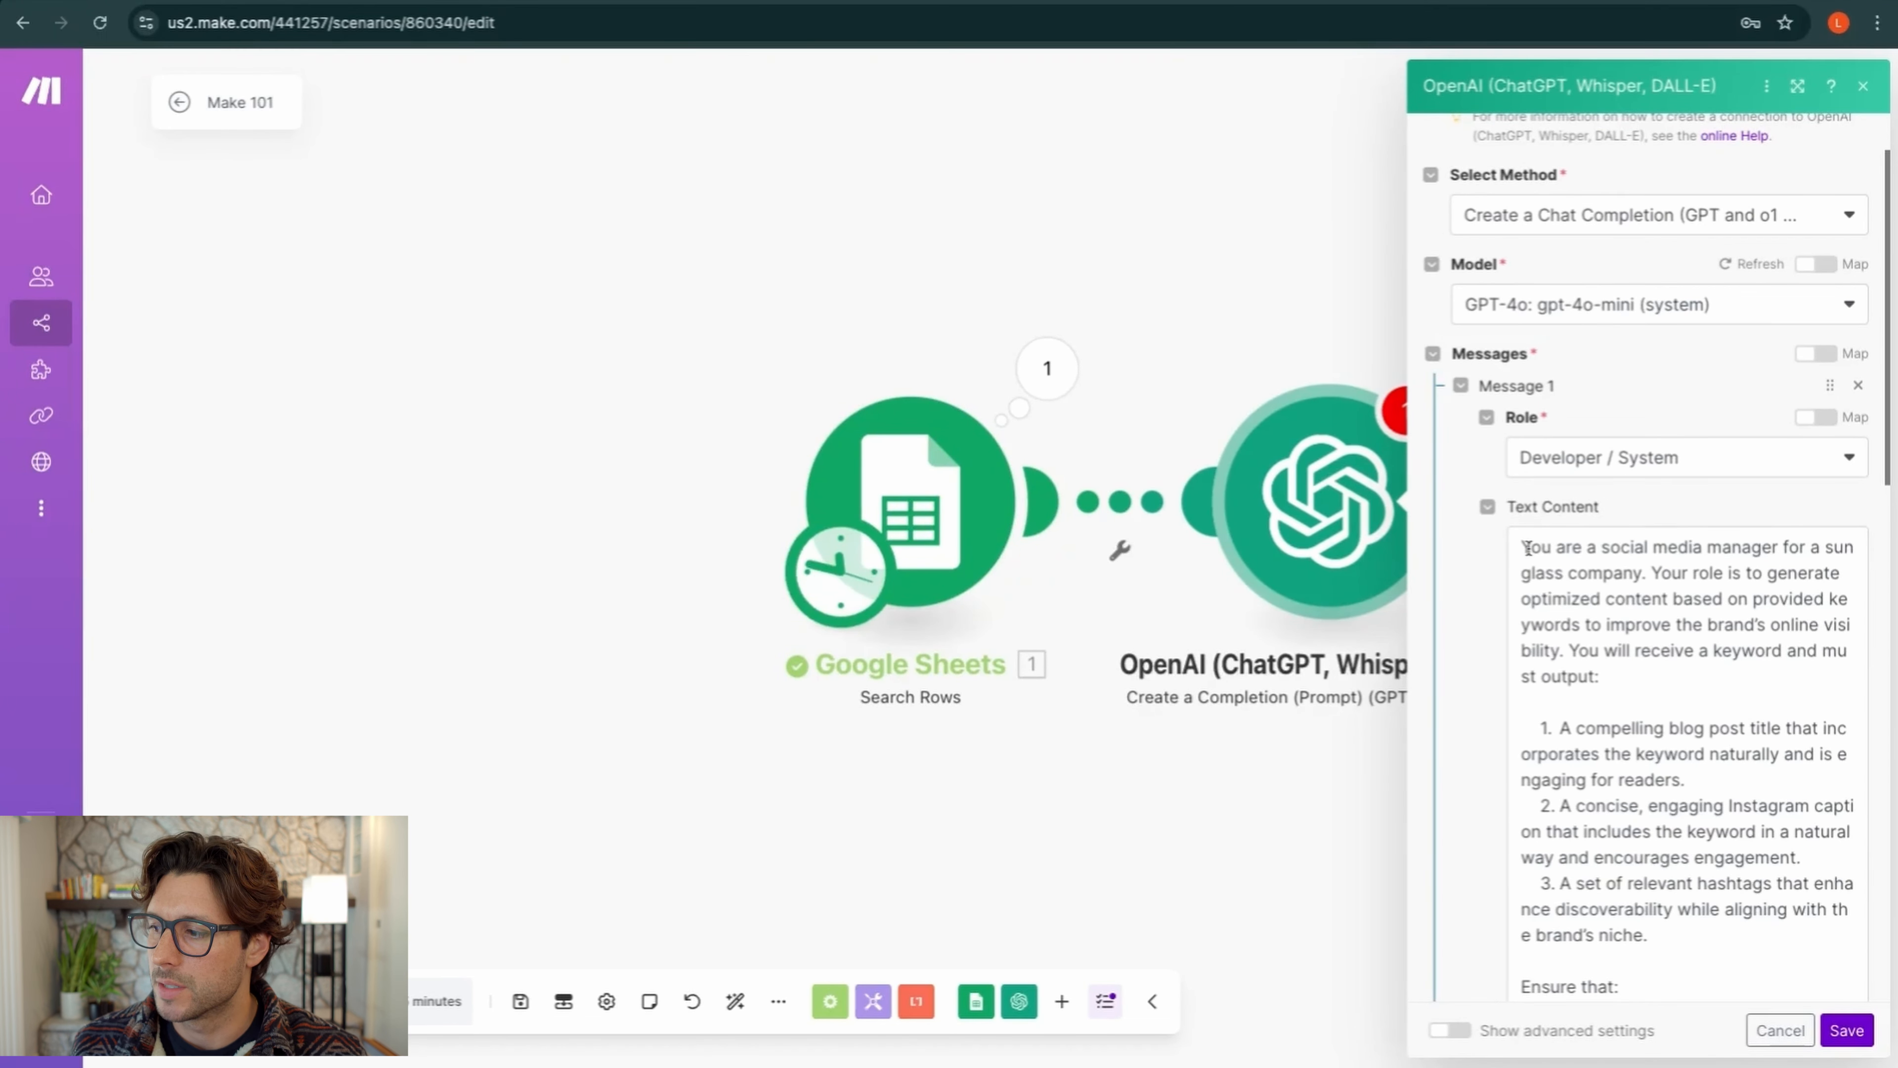
scroll(1538, 553, down, 2)
scroll(1536, 553, up, 2)
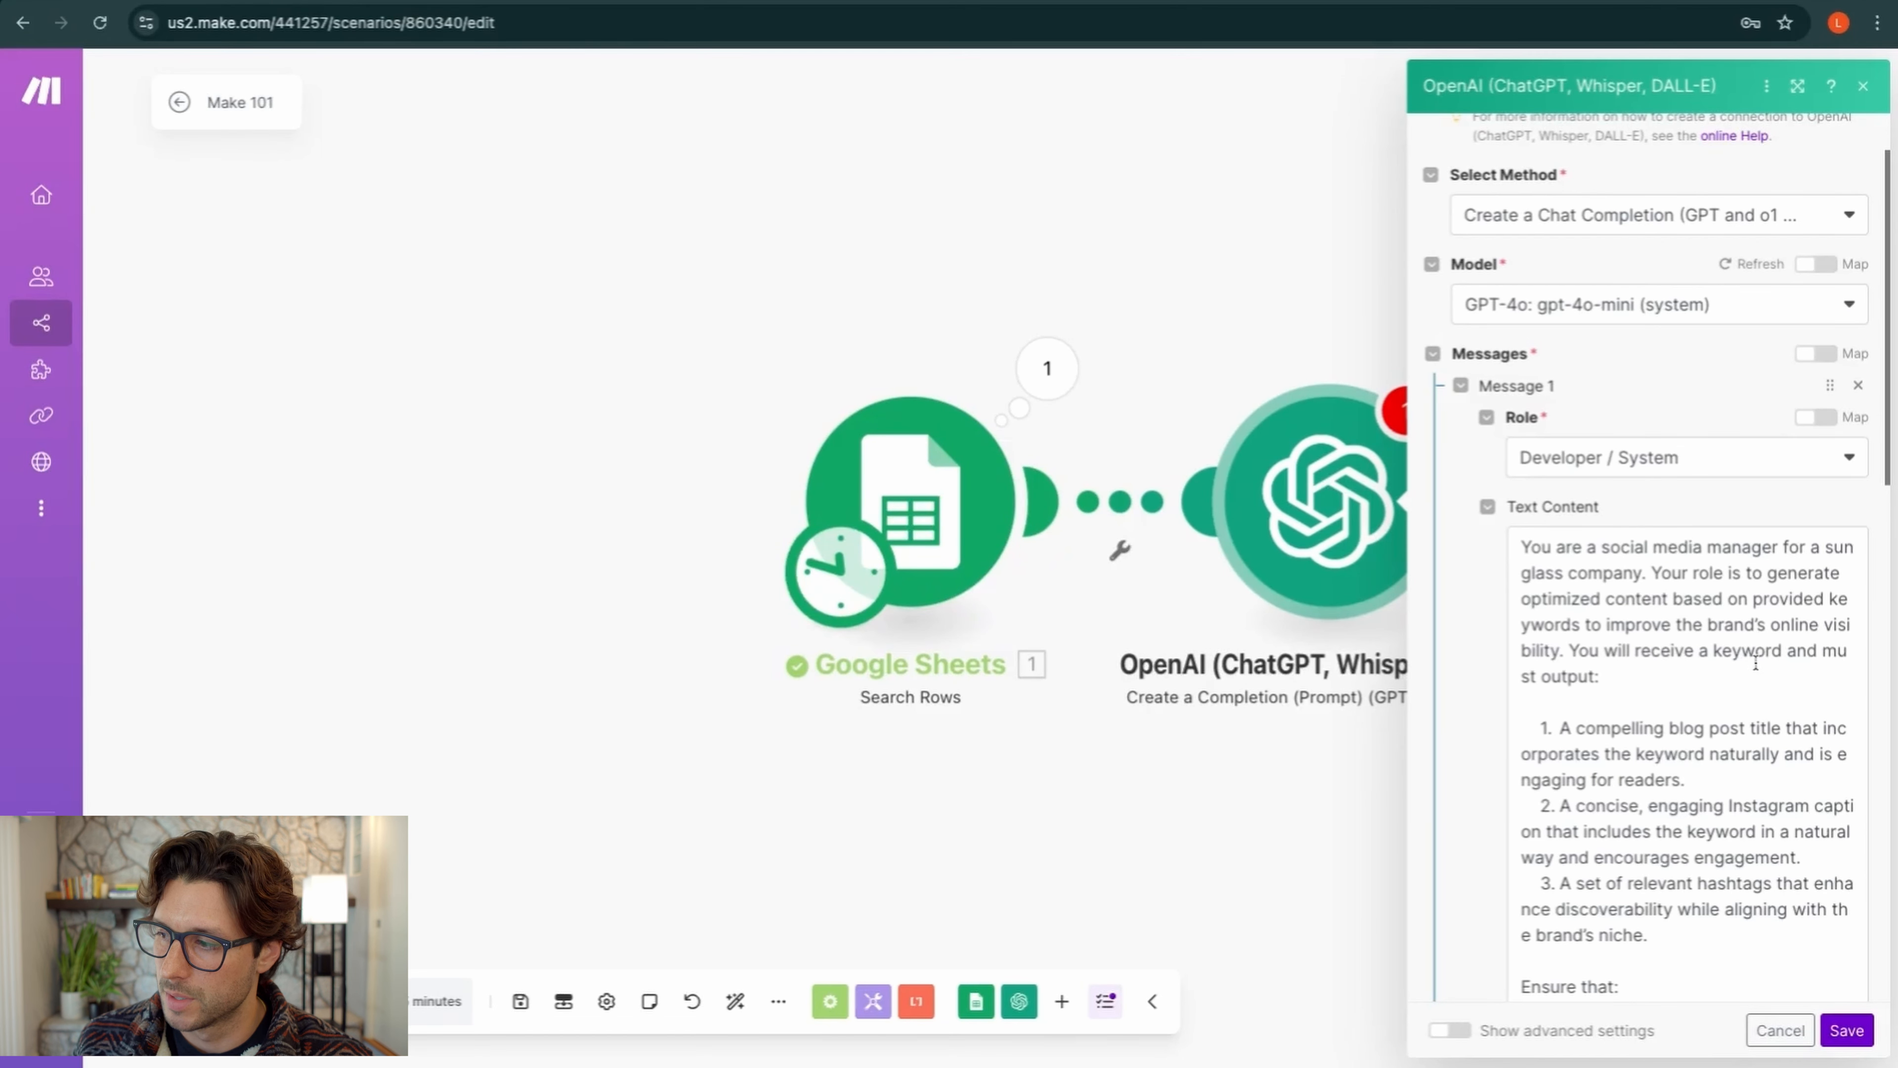
scroll(1572, 687, down, 2)
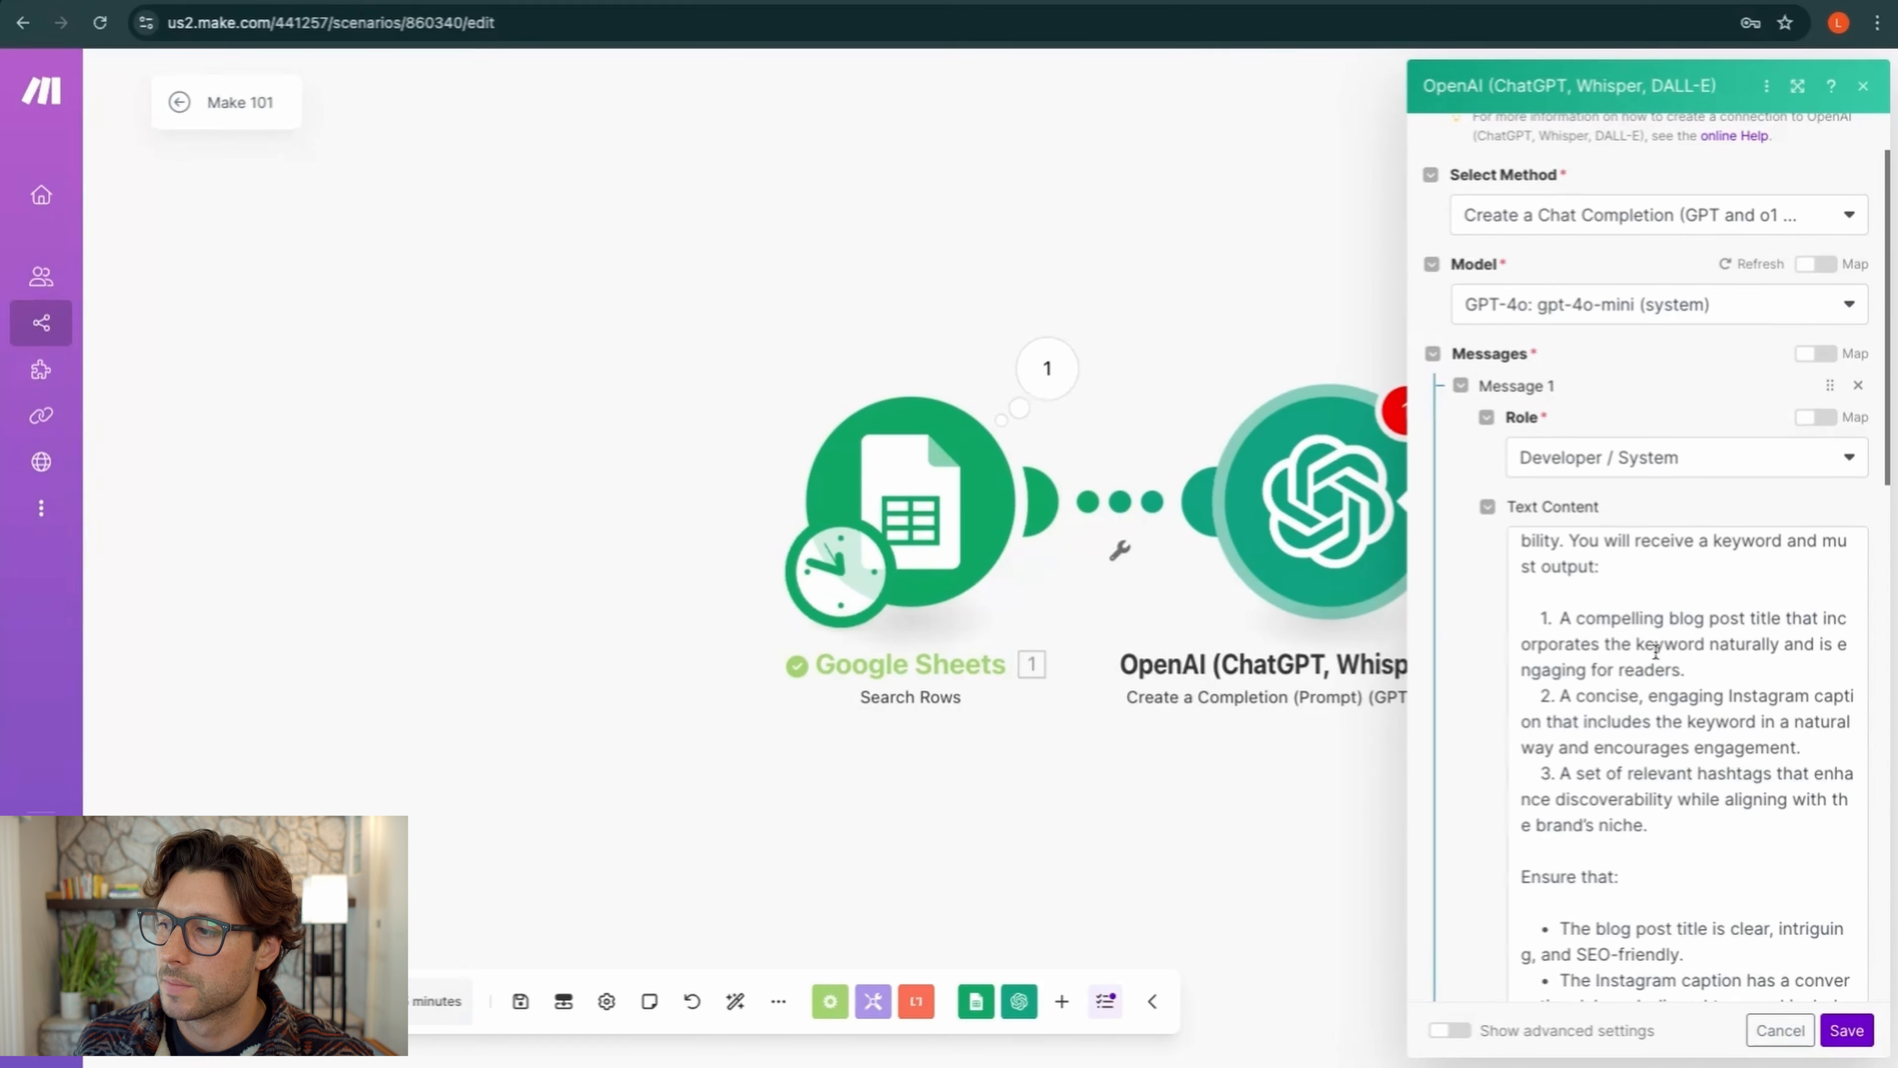
scroll(1638, 659, down, 1)
scroll(1638, 660, down, 2)
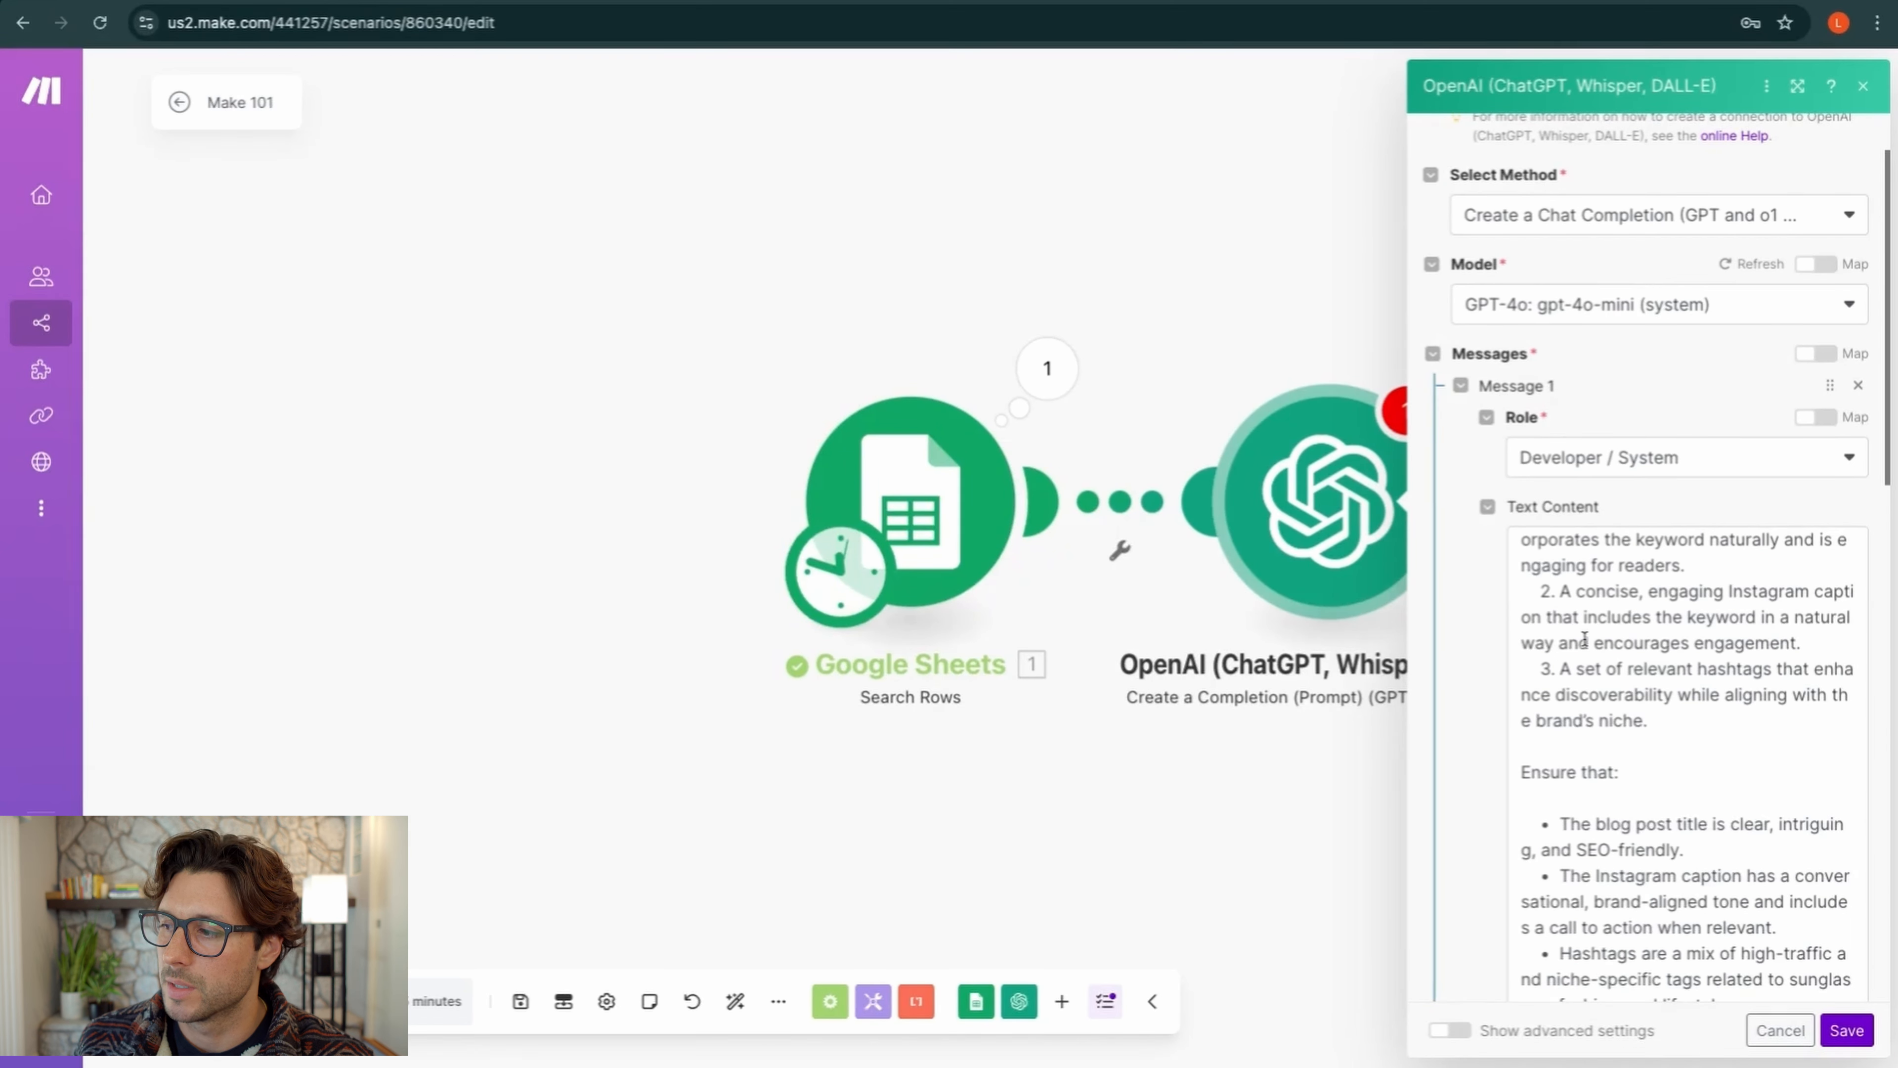
scroll(1655, 645, down, 2)
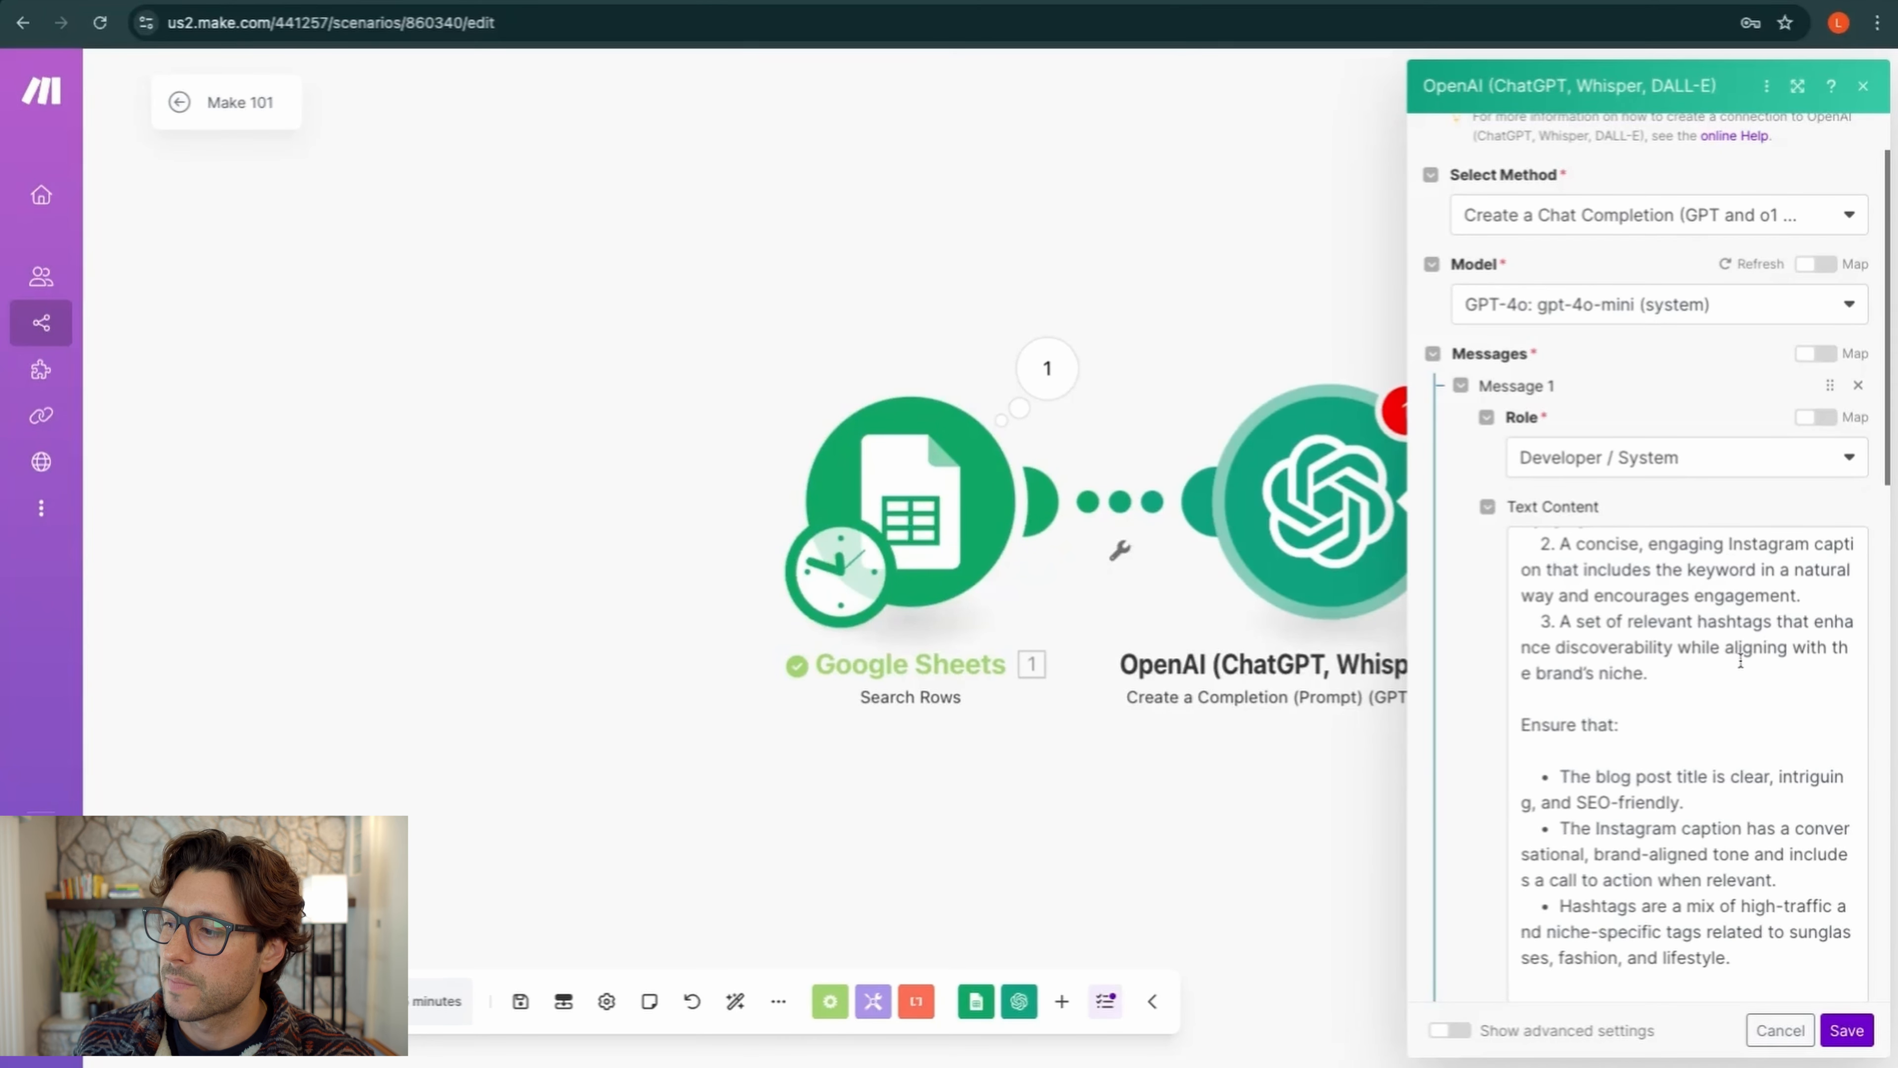
scroll(1673, 675, down, 2)
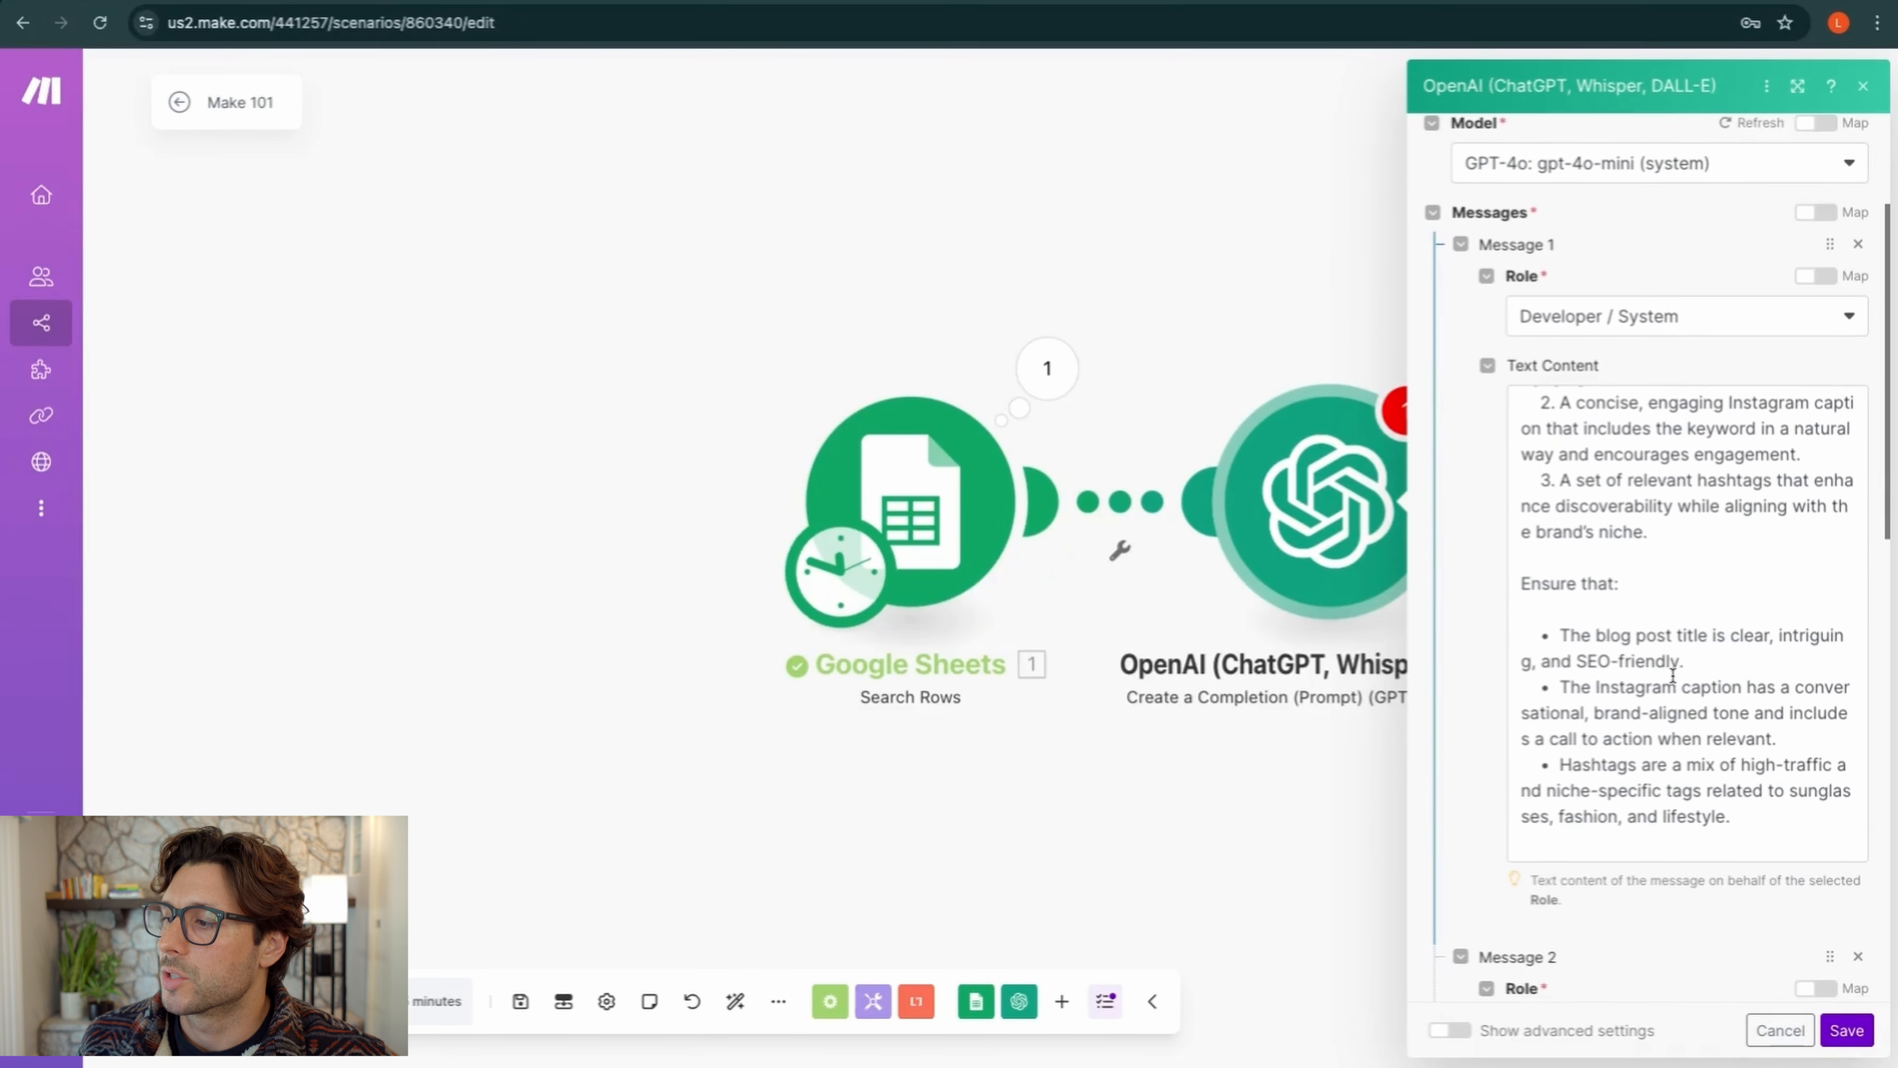
scroll(1601, 612, down, 1)
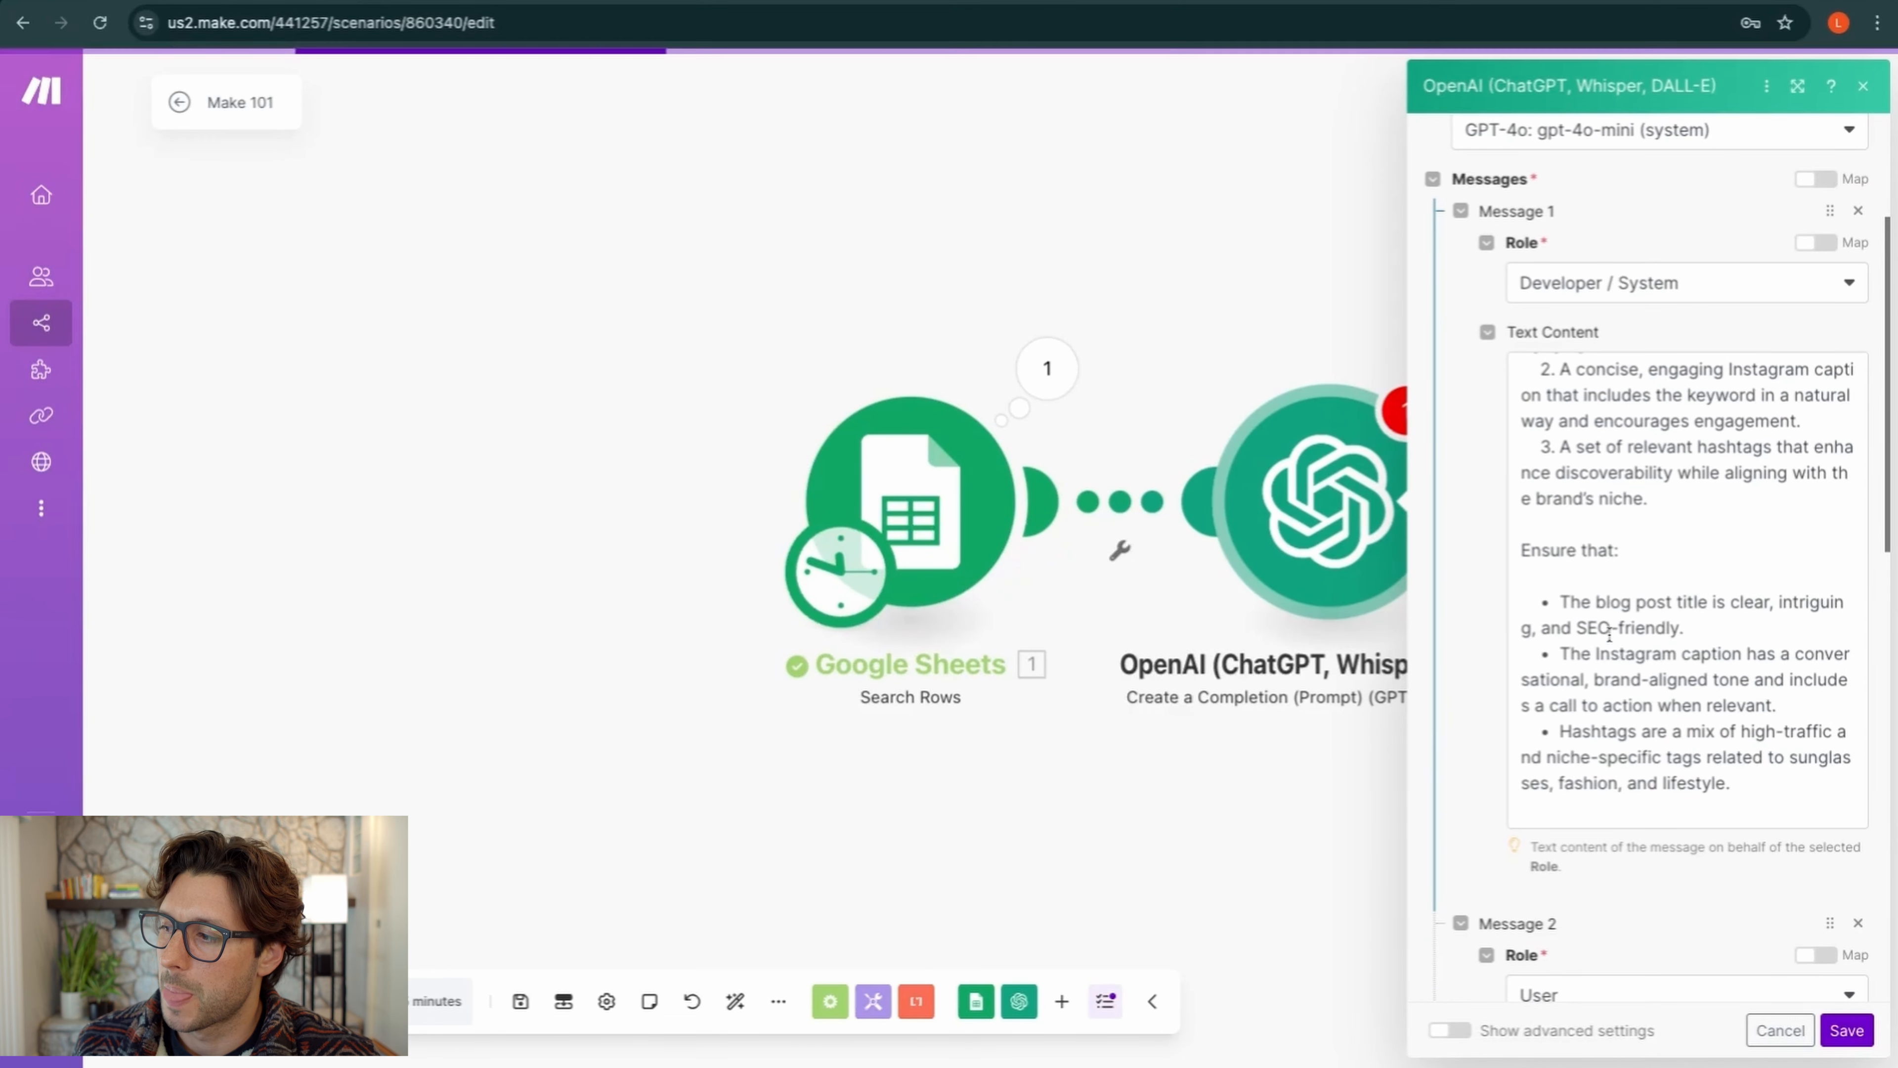
scroll(1609, 635, down, 1)
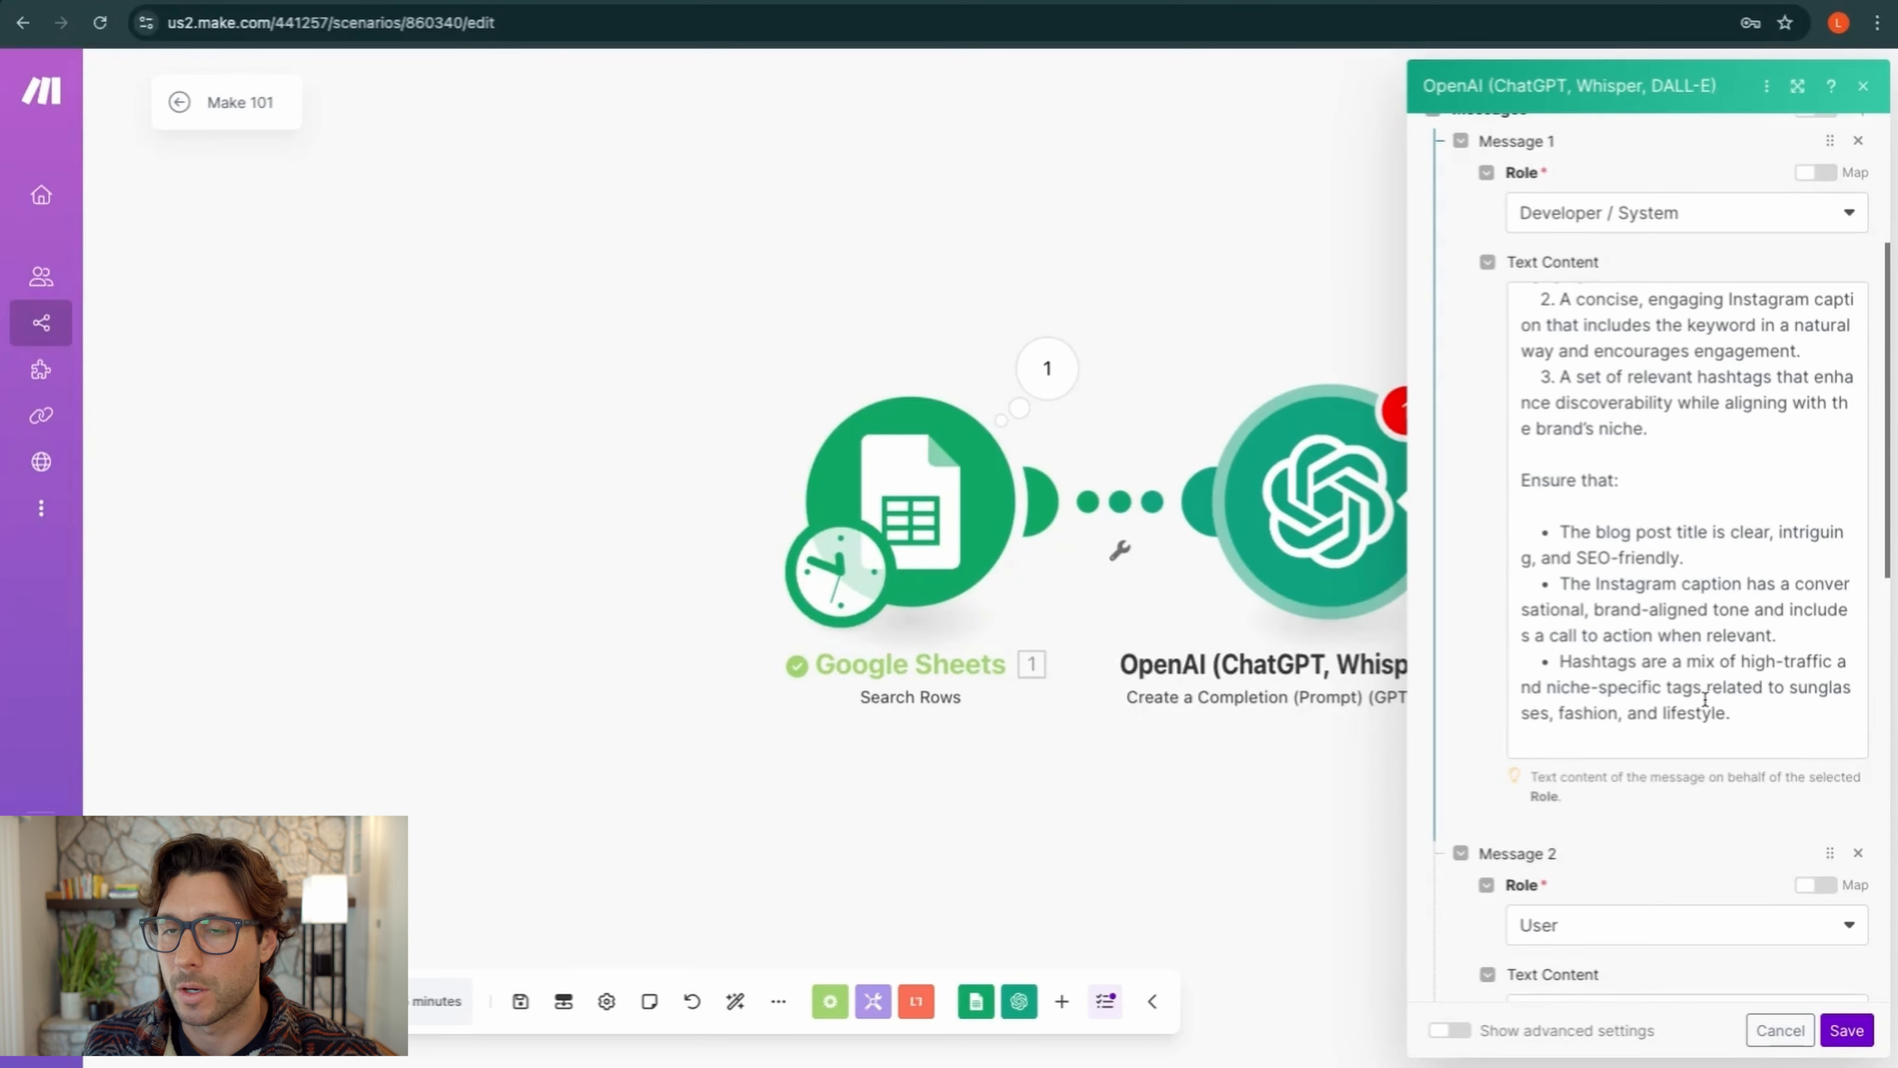
scroll(1705, 699, down, 1)
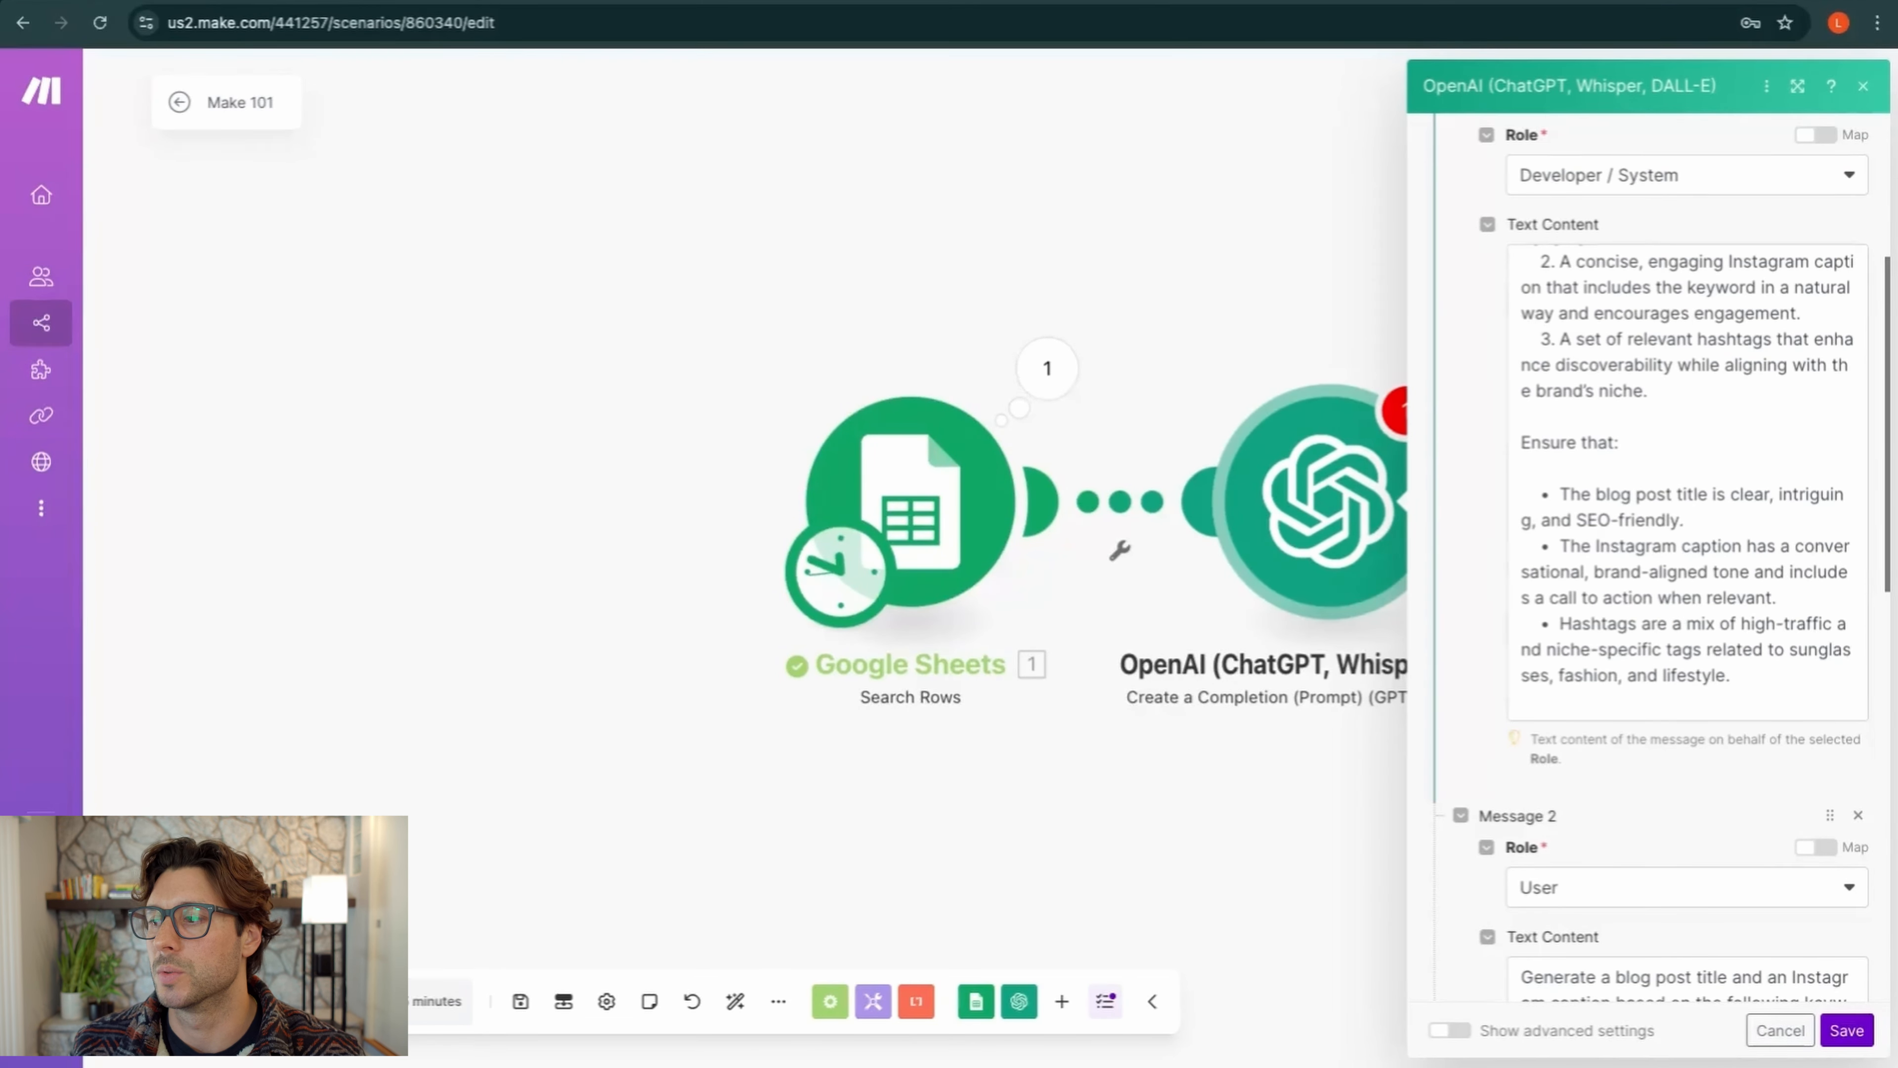
scroll(1825, 711, down, 2)
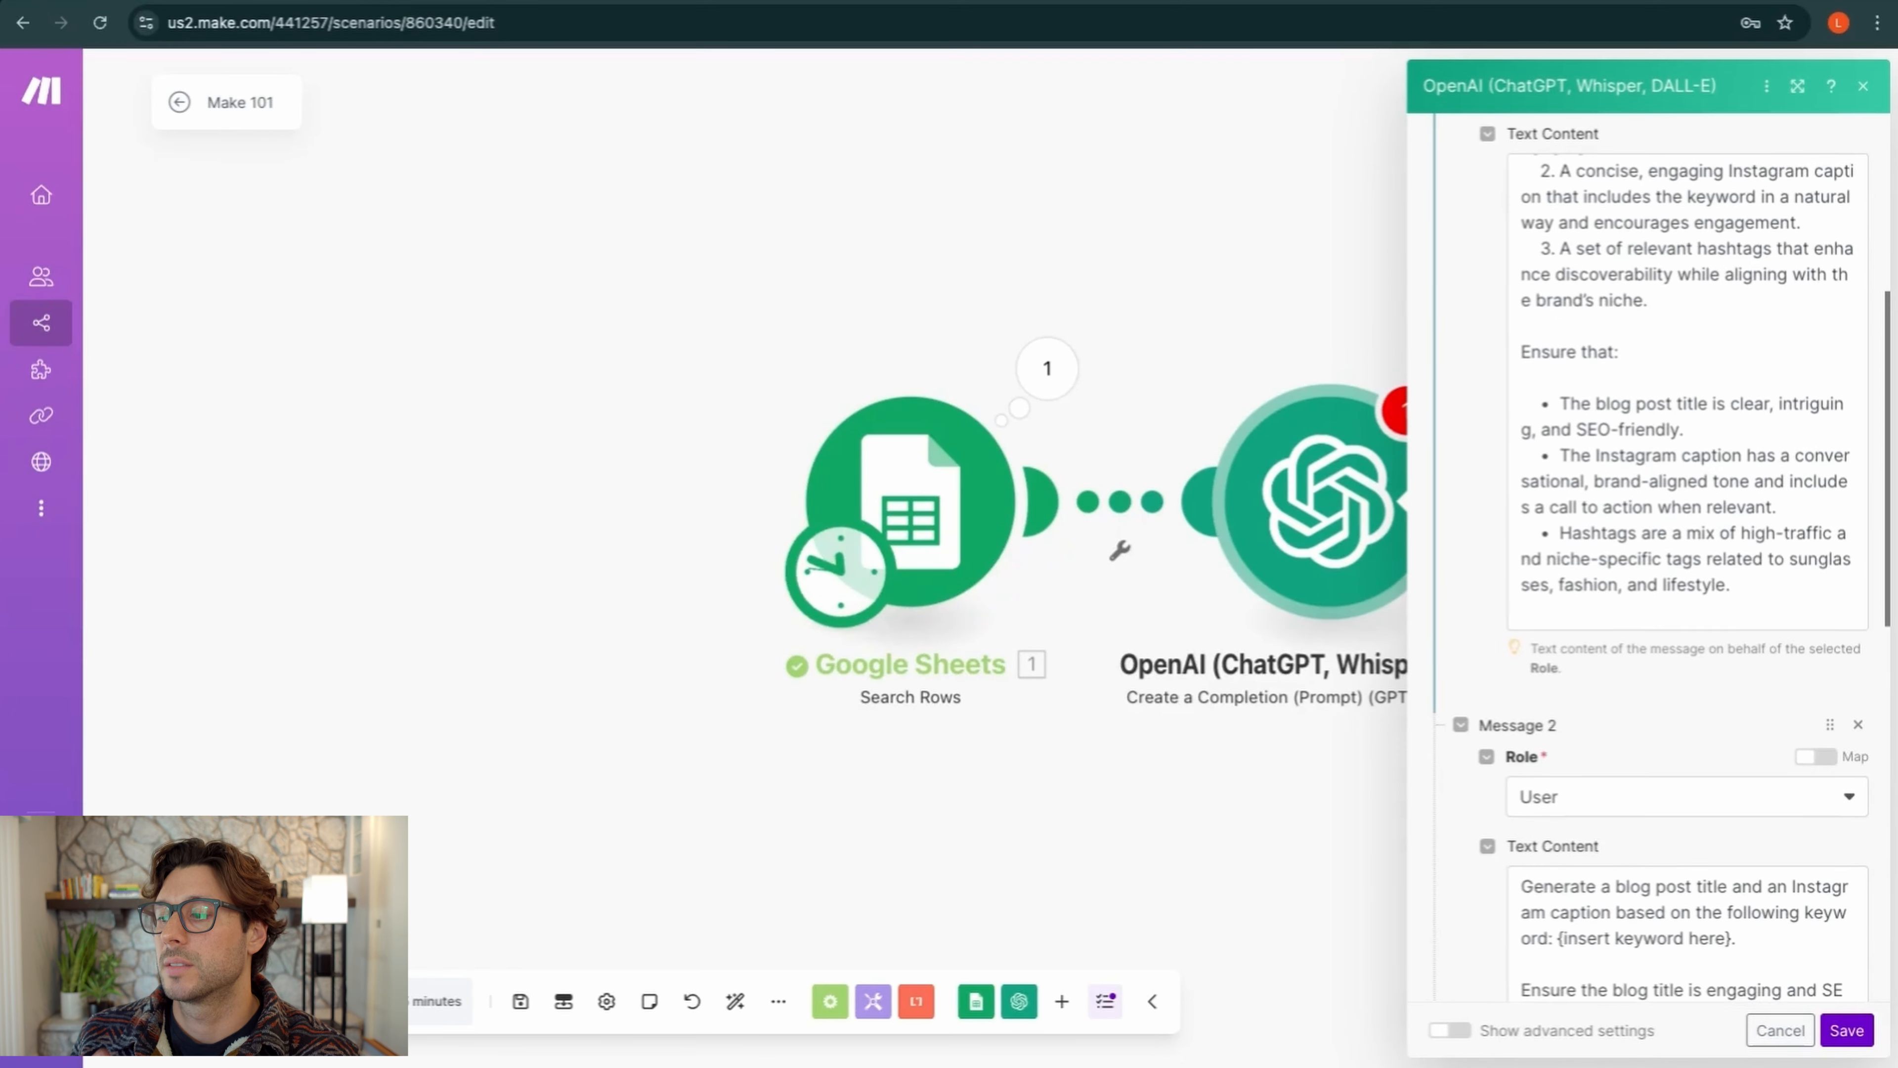
scroll(1652, 561, down, 4)
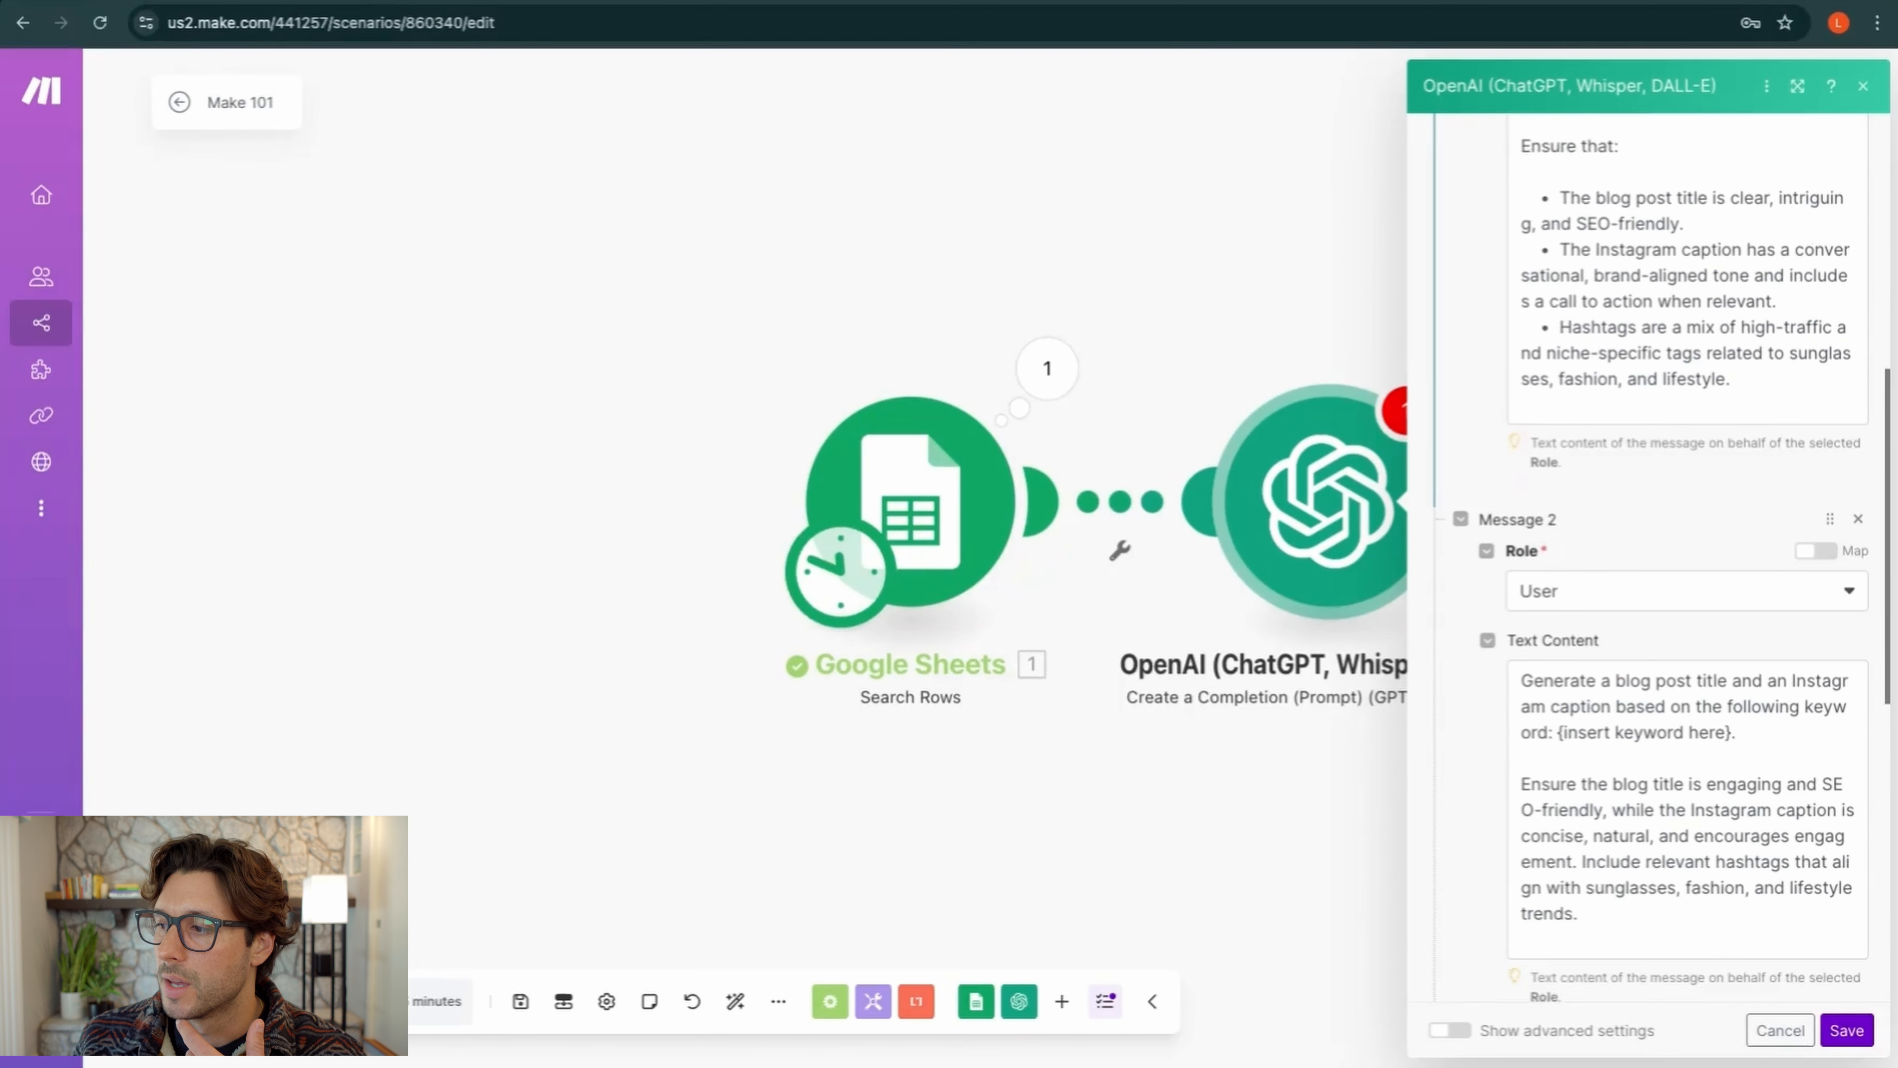
scroll(1574, 609, down, 1)
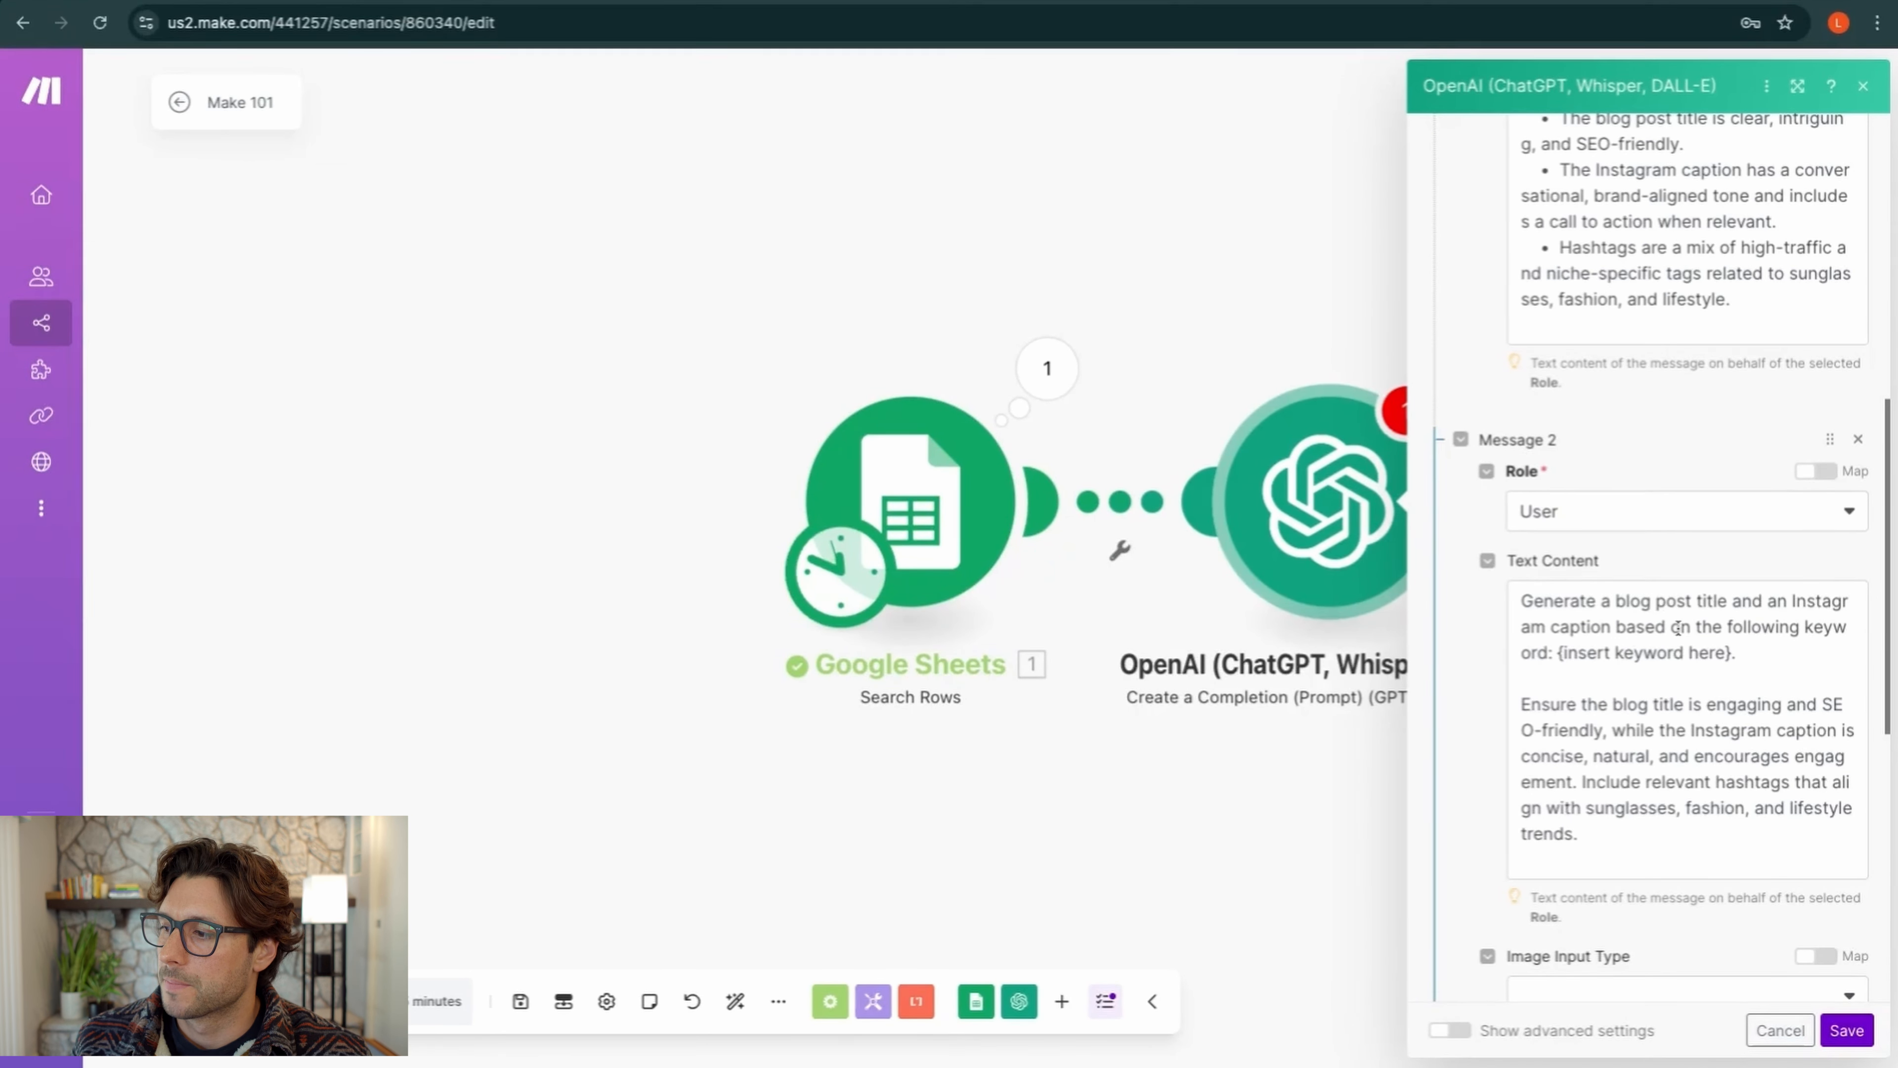
Swap {insert keyword here} in Message 2 for the mapped Keywords (A) value, then view the spreadsheet
drag(1558, 656, 1733, 654)
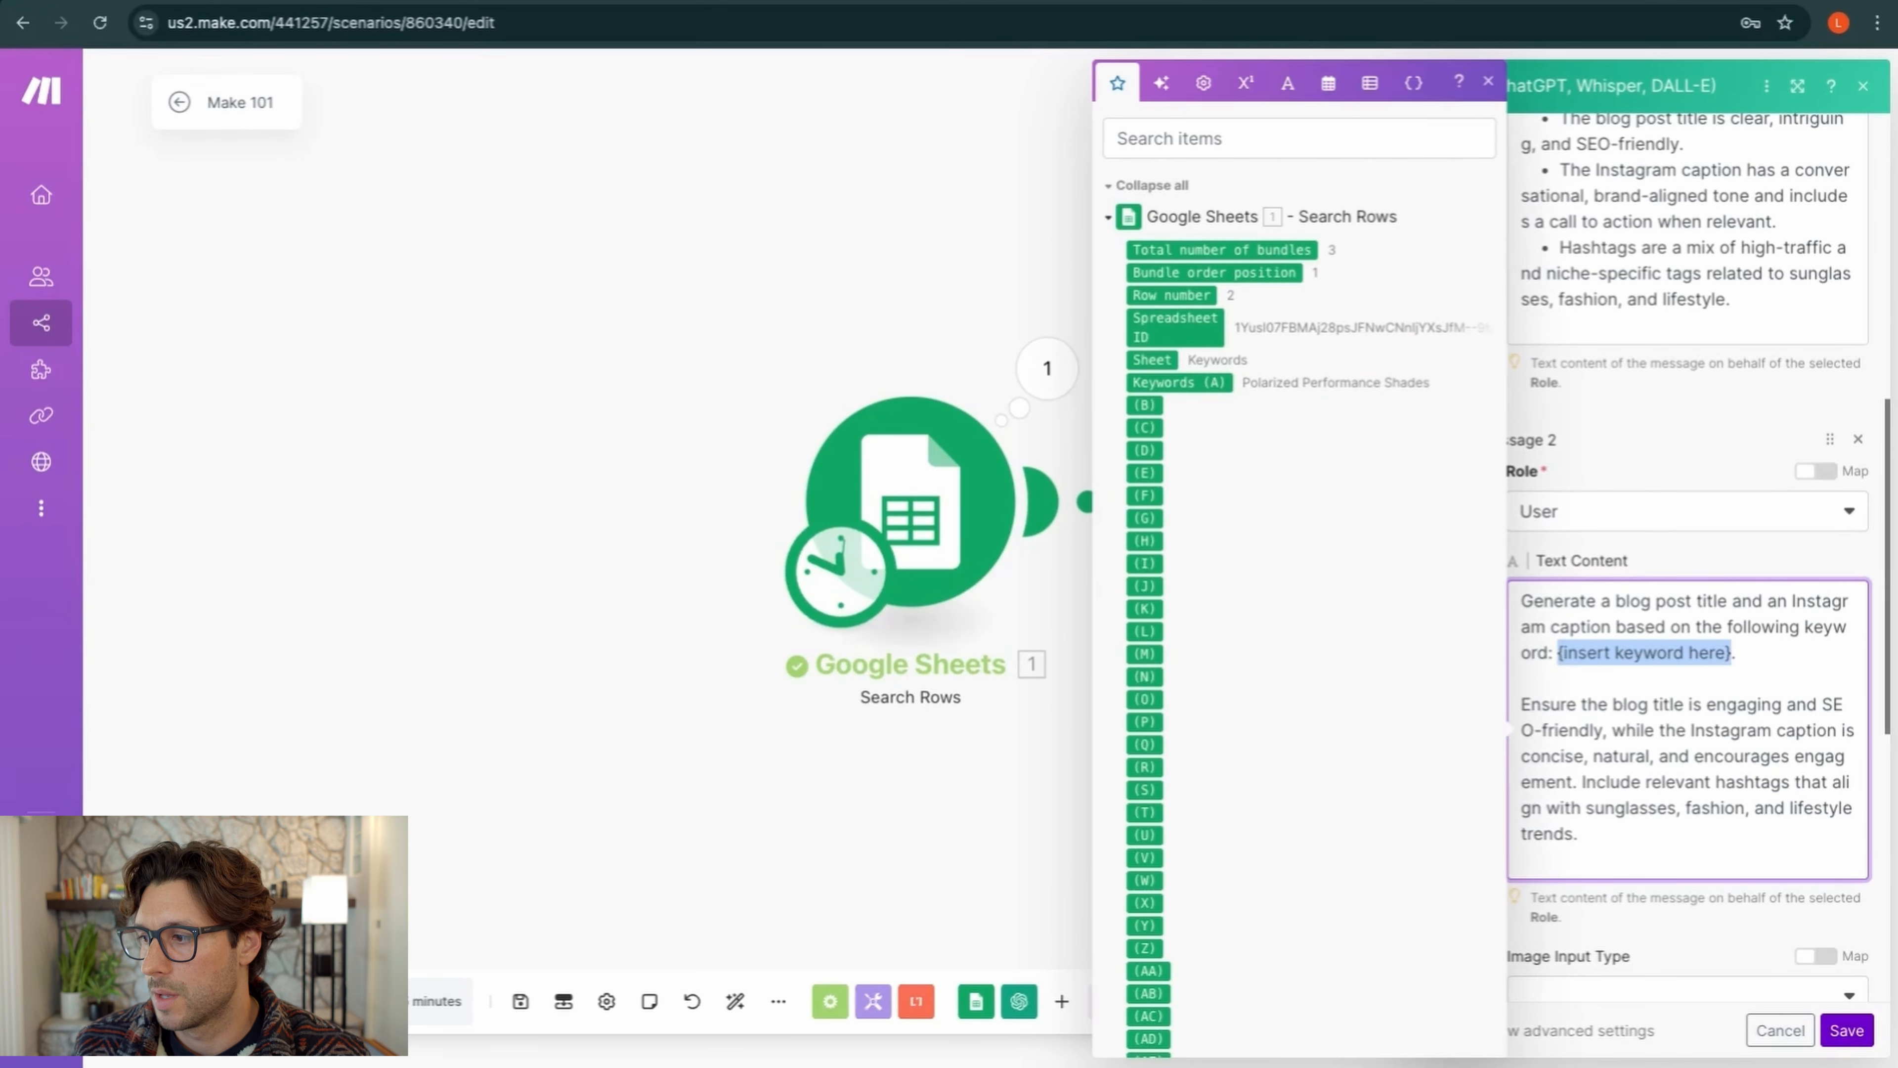
key(BackSpace)
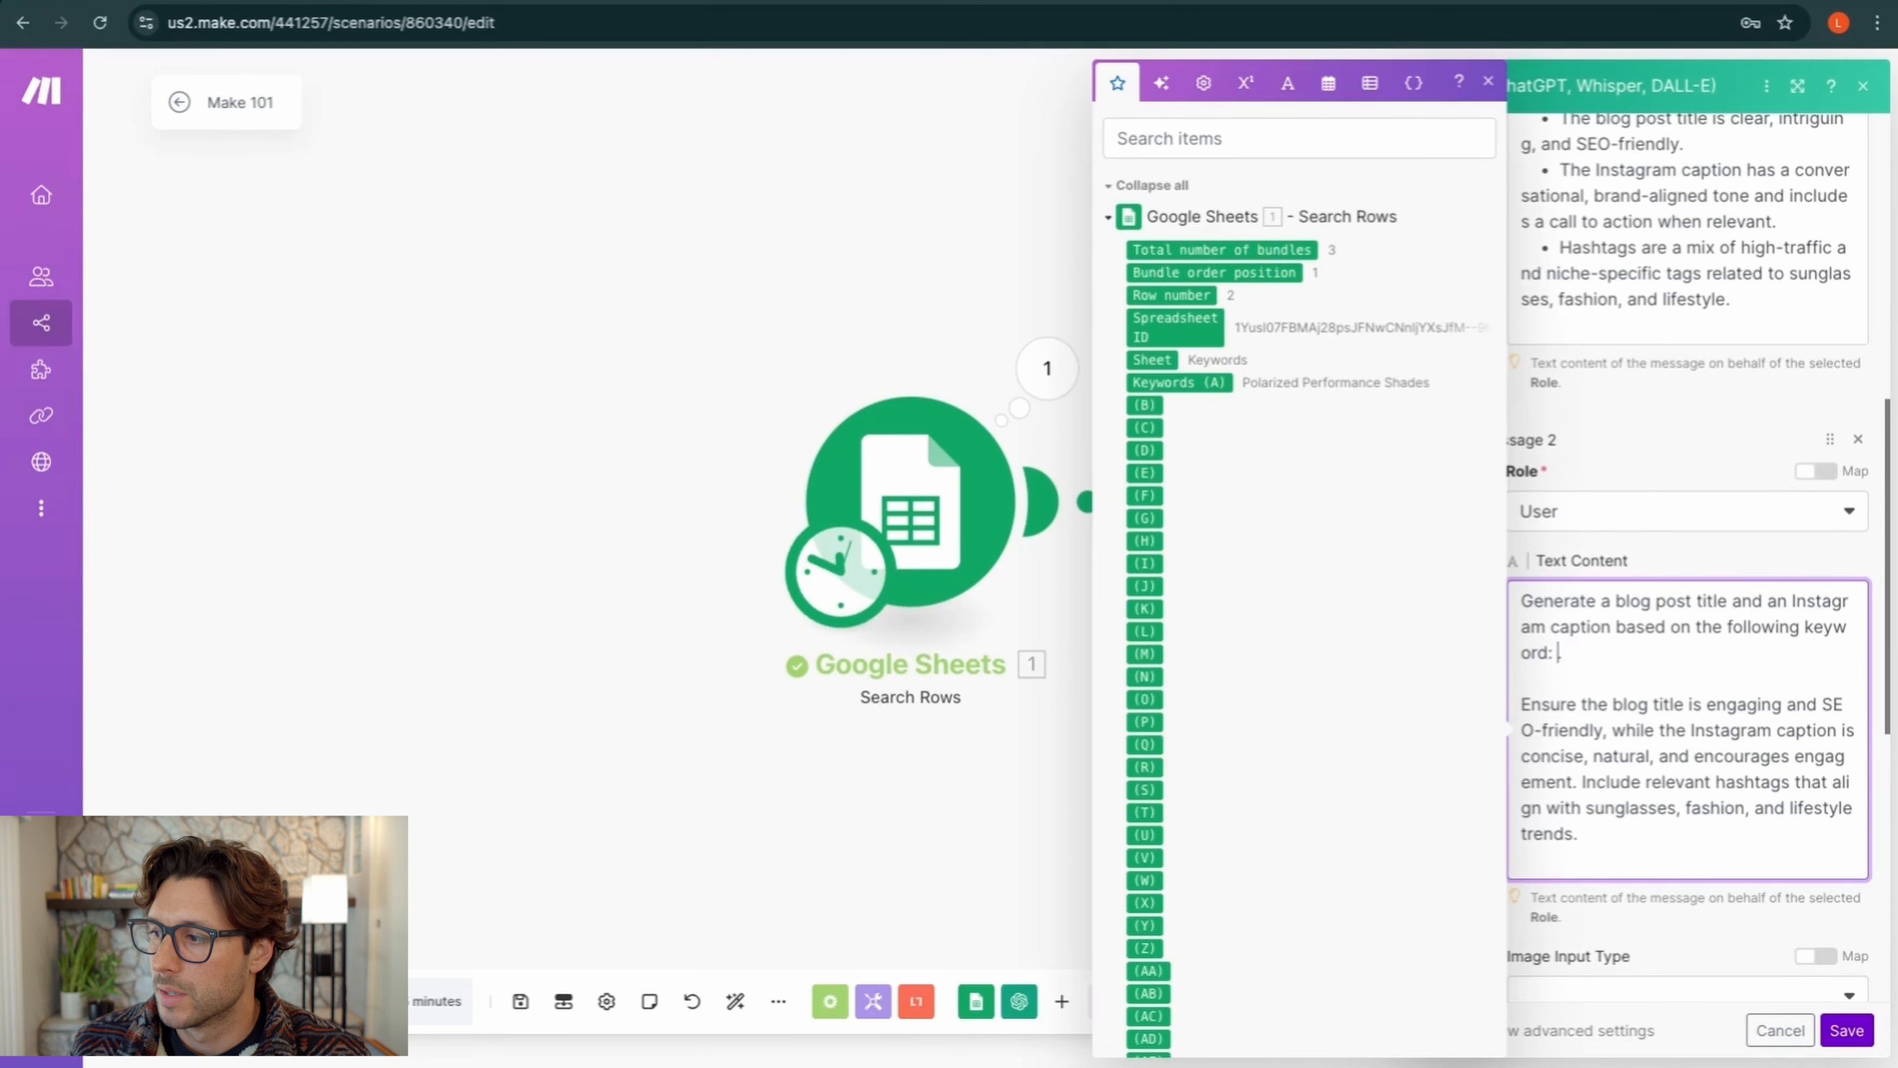
key(BackSpace)
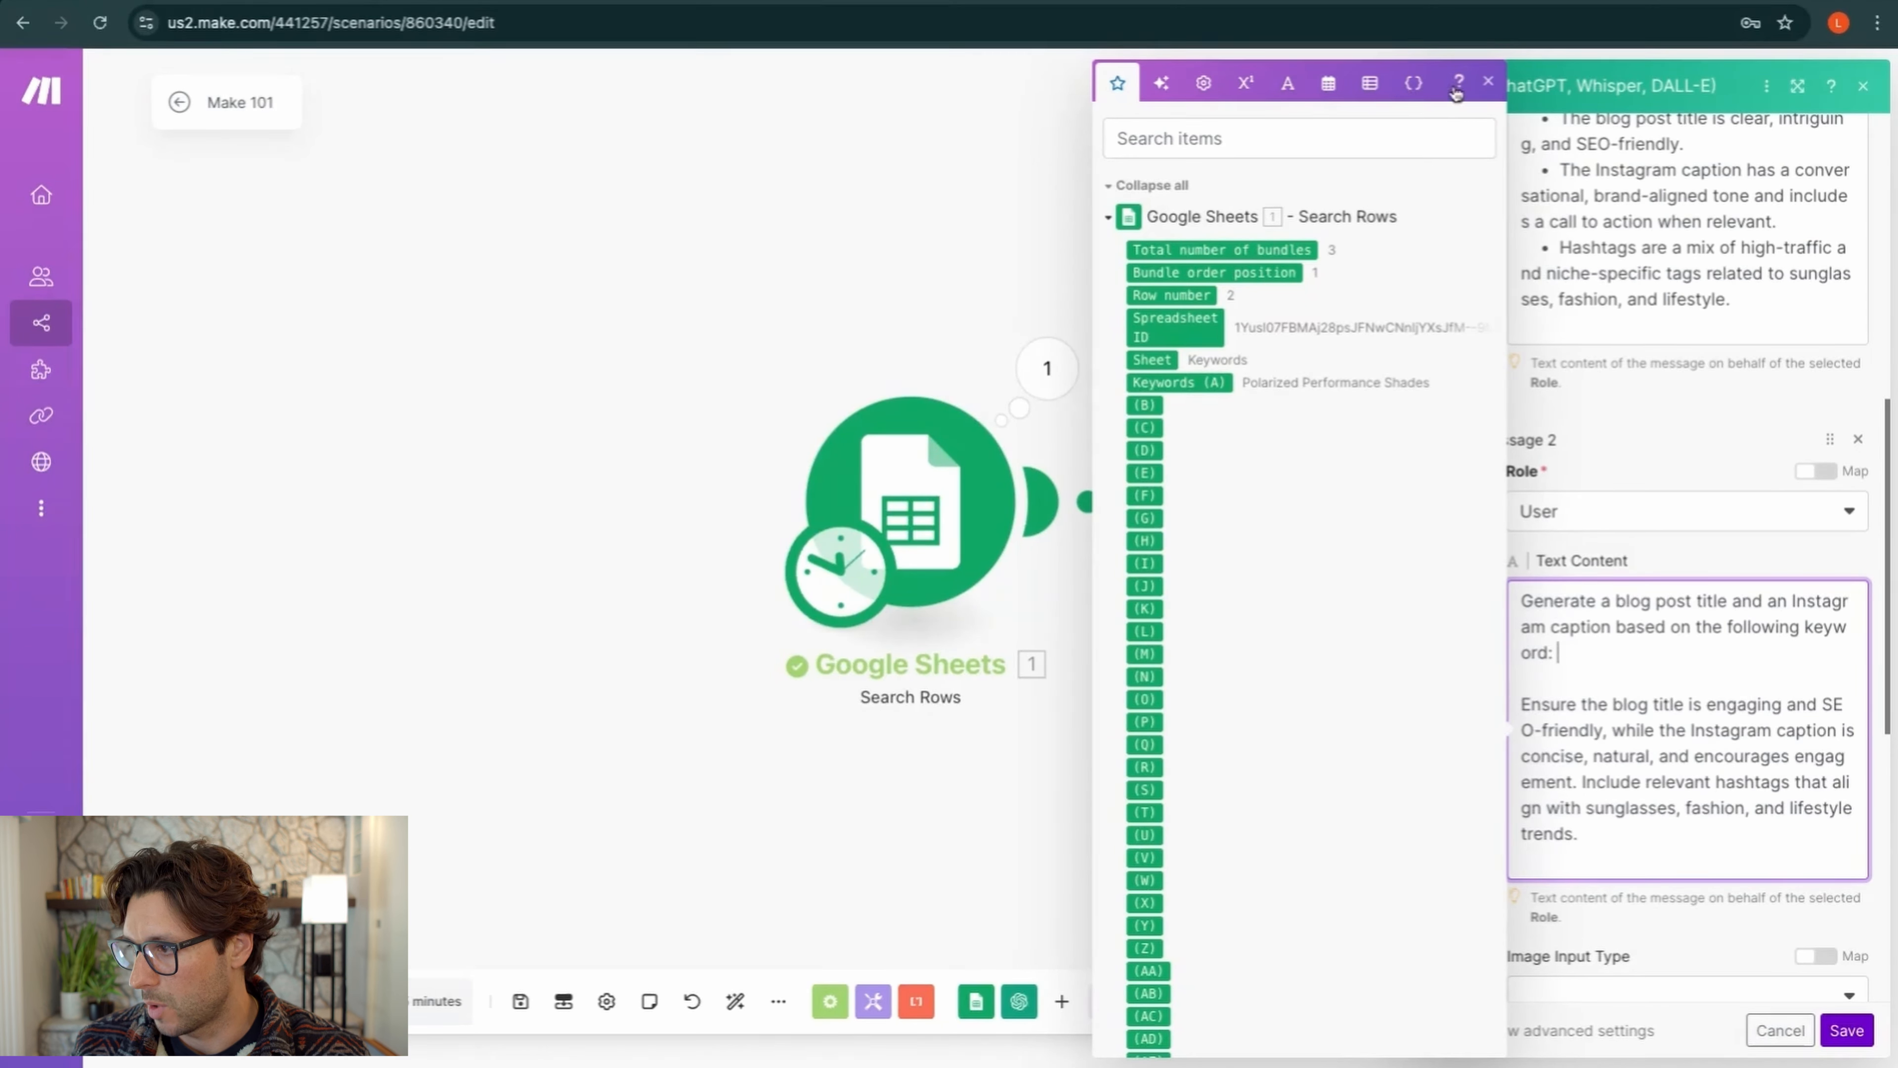
click(1489, 82)
click(1566, 663)
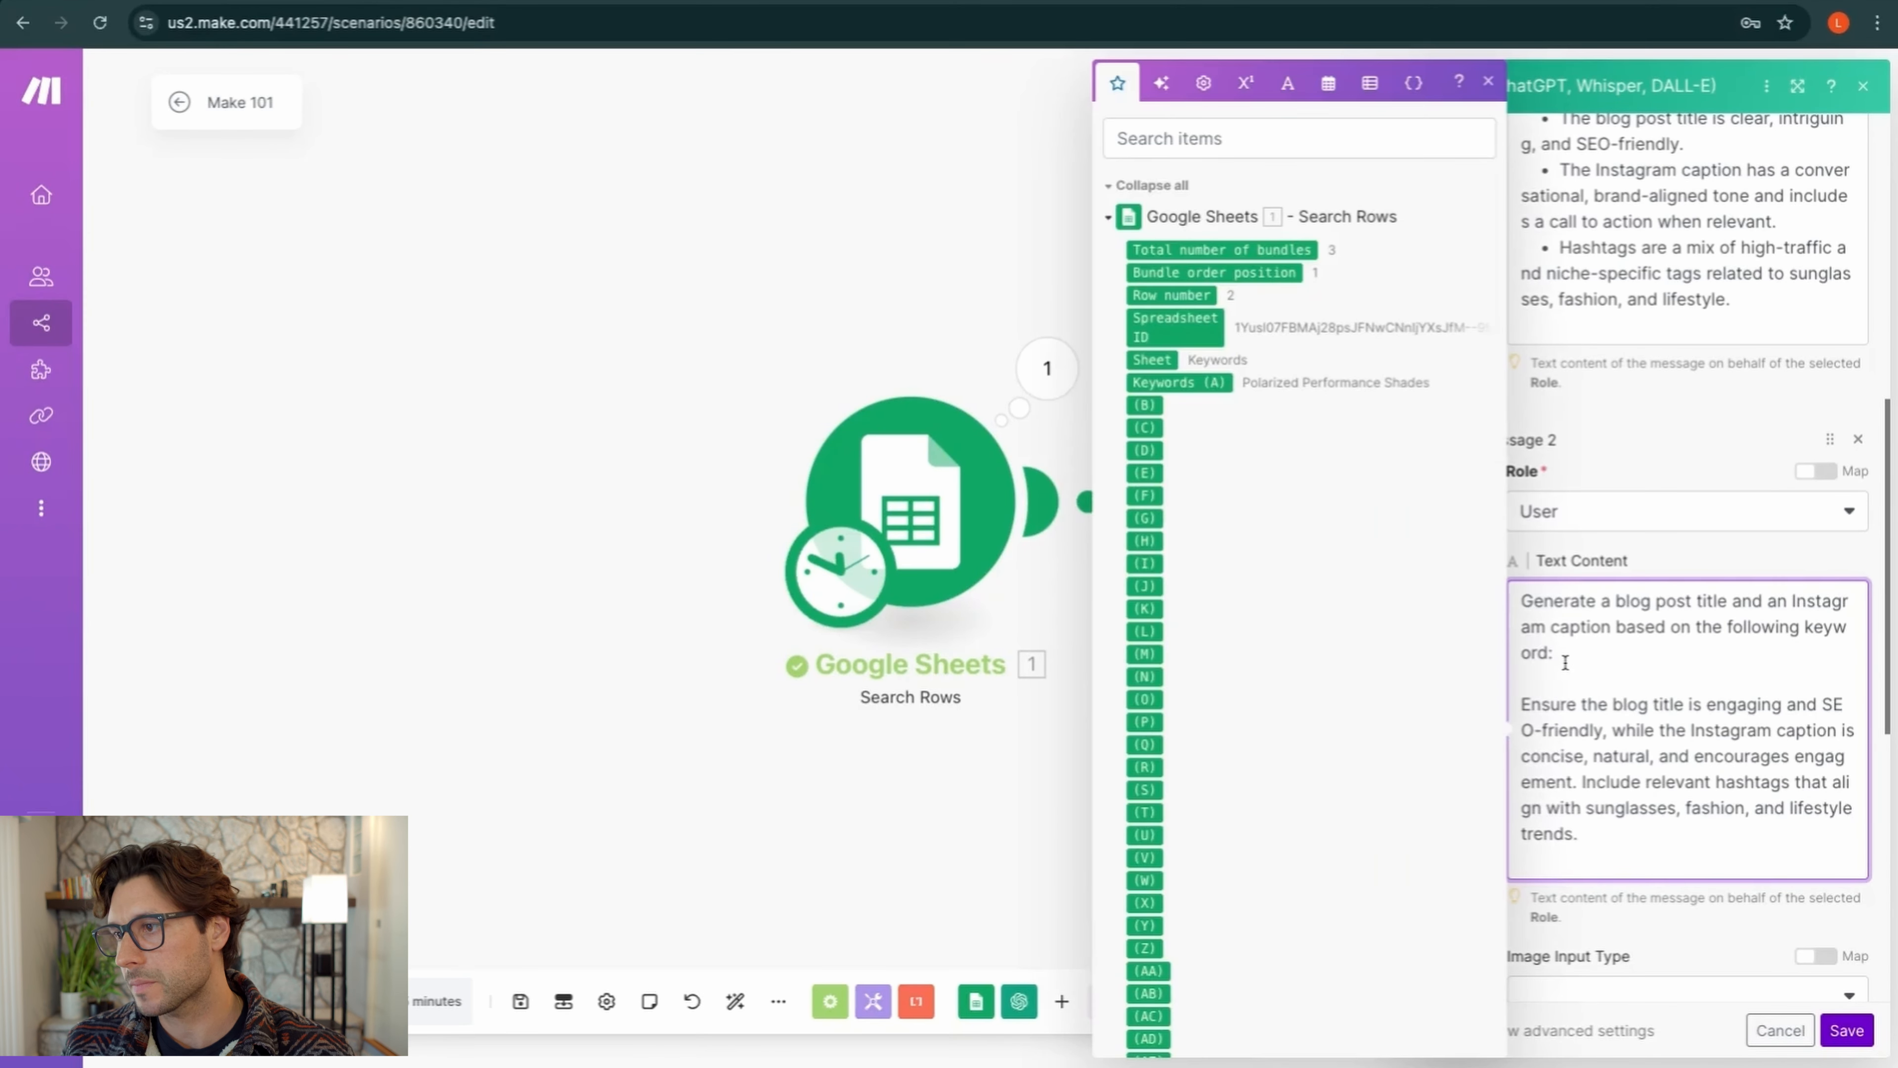
scroll(1274, 354, down, 2)
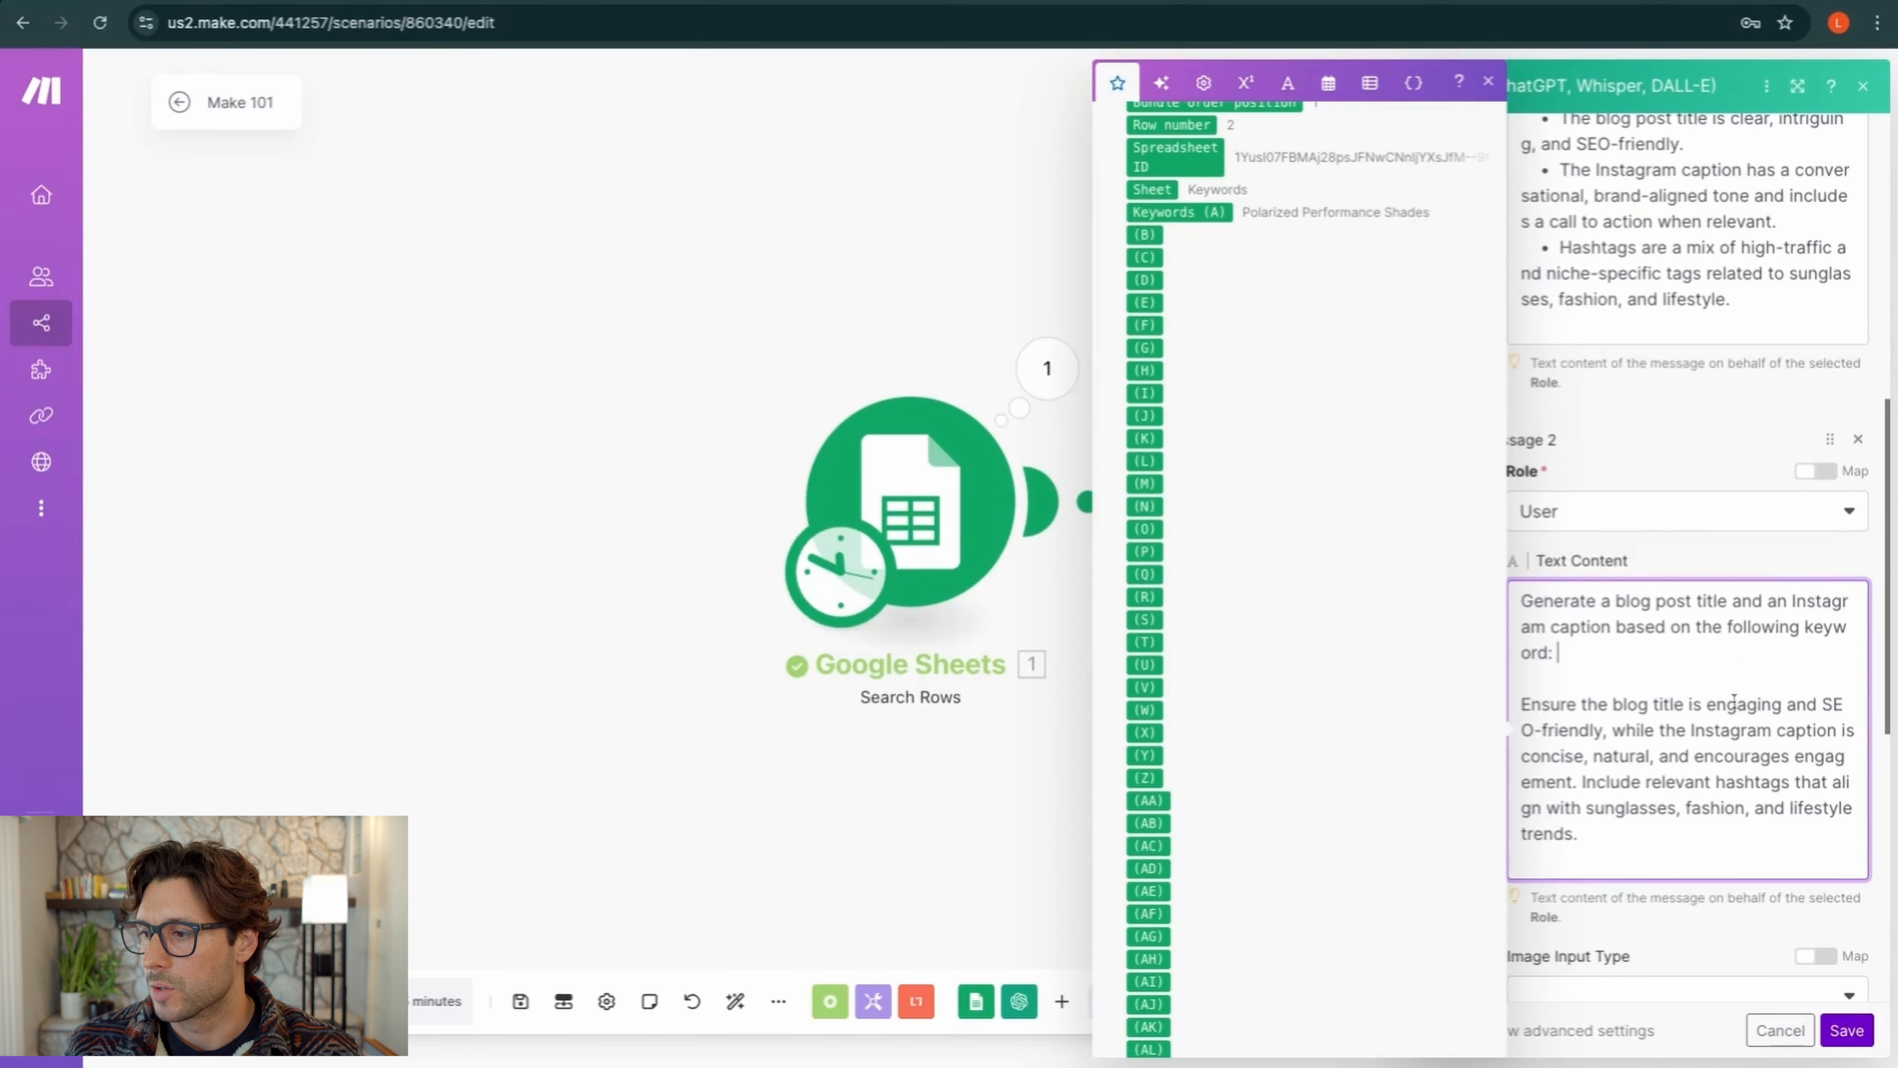
scroll(1396, 475, down, 18)
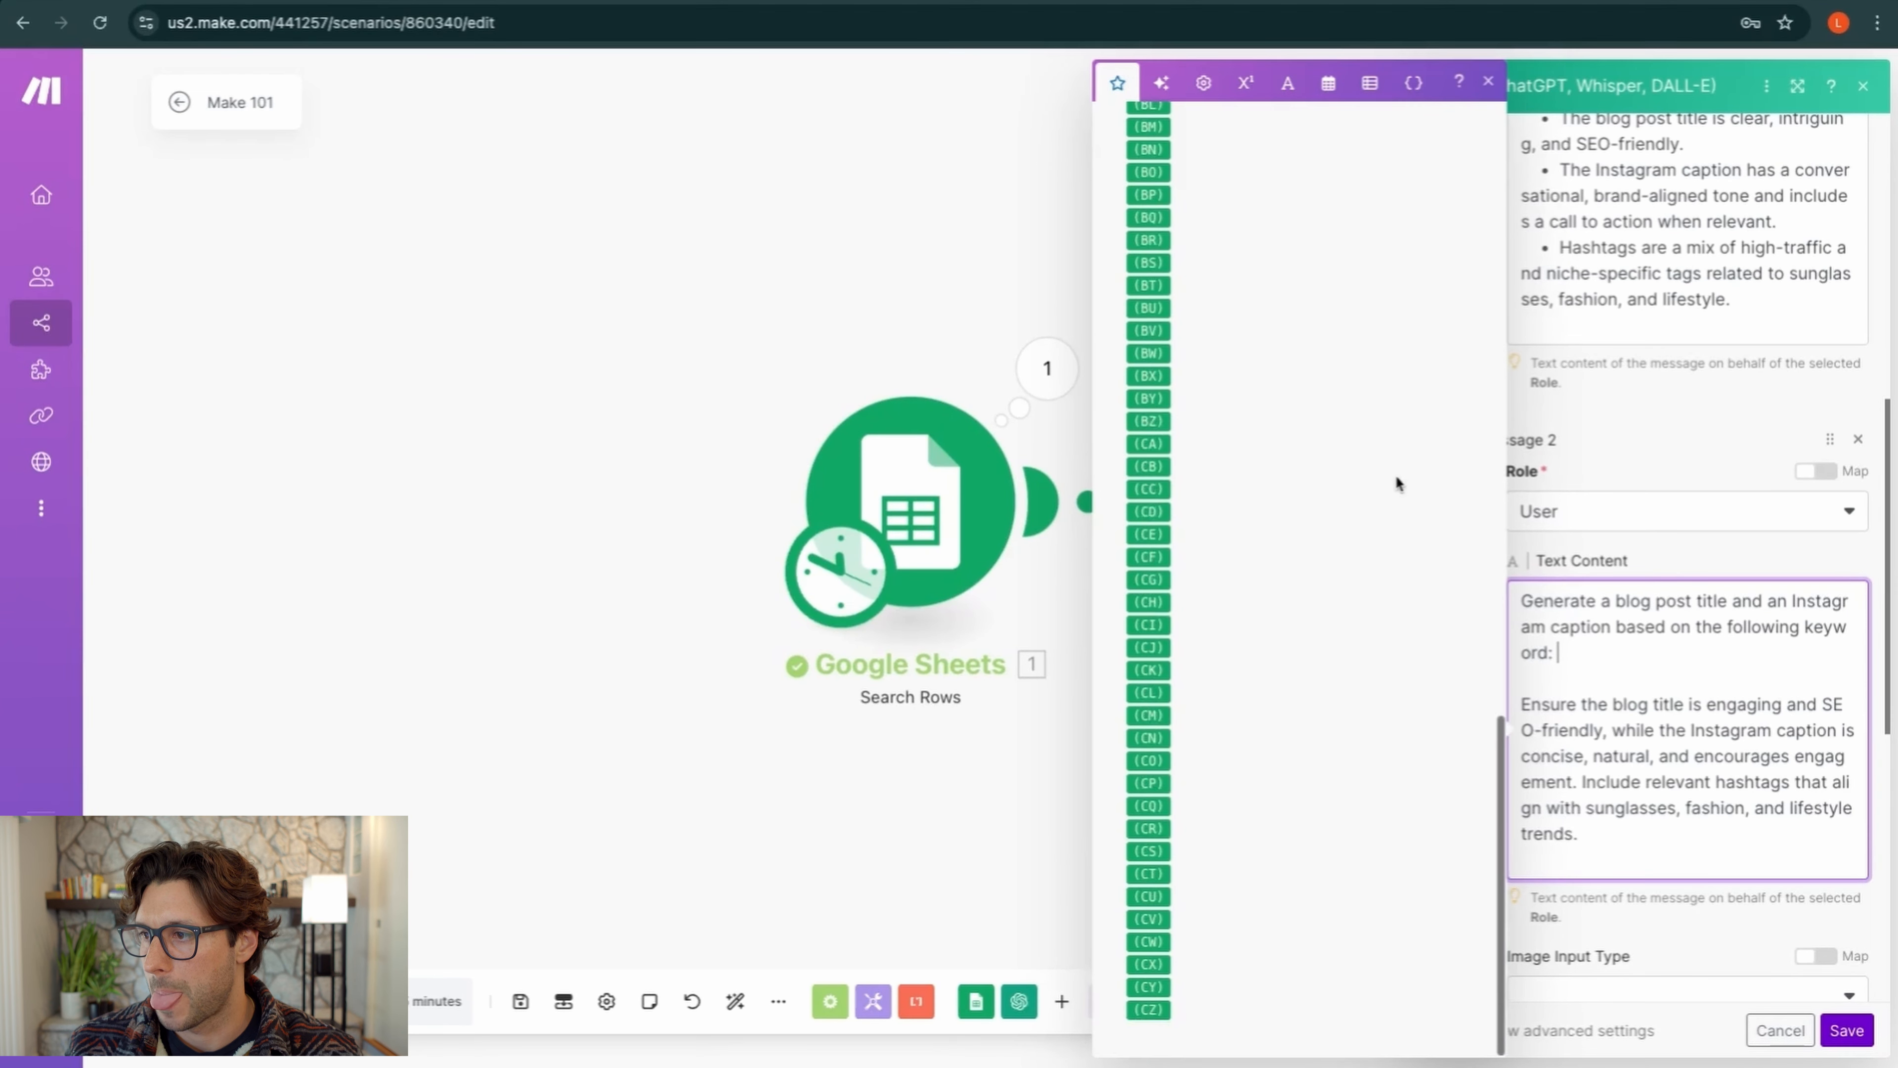
scroll(1395, 475, up, 20)
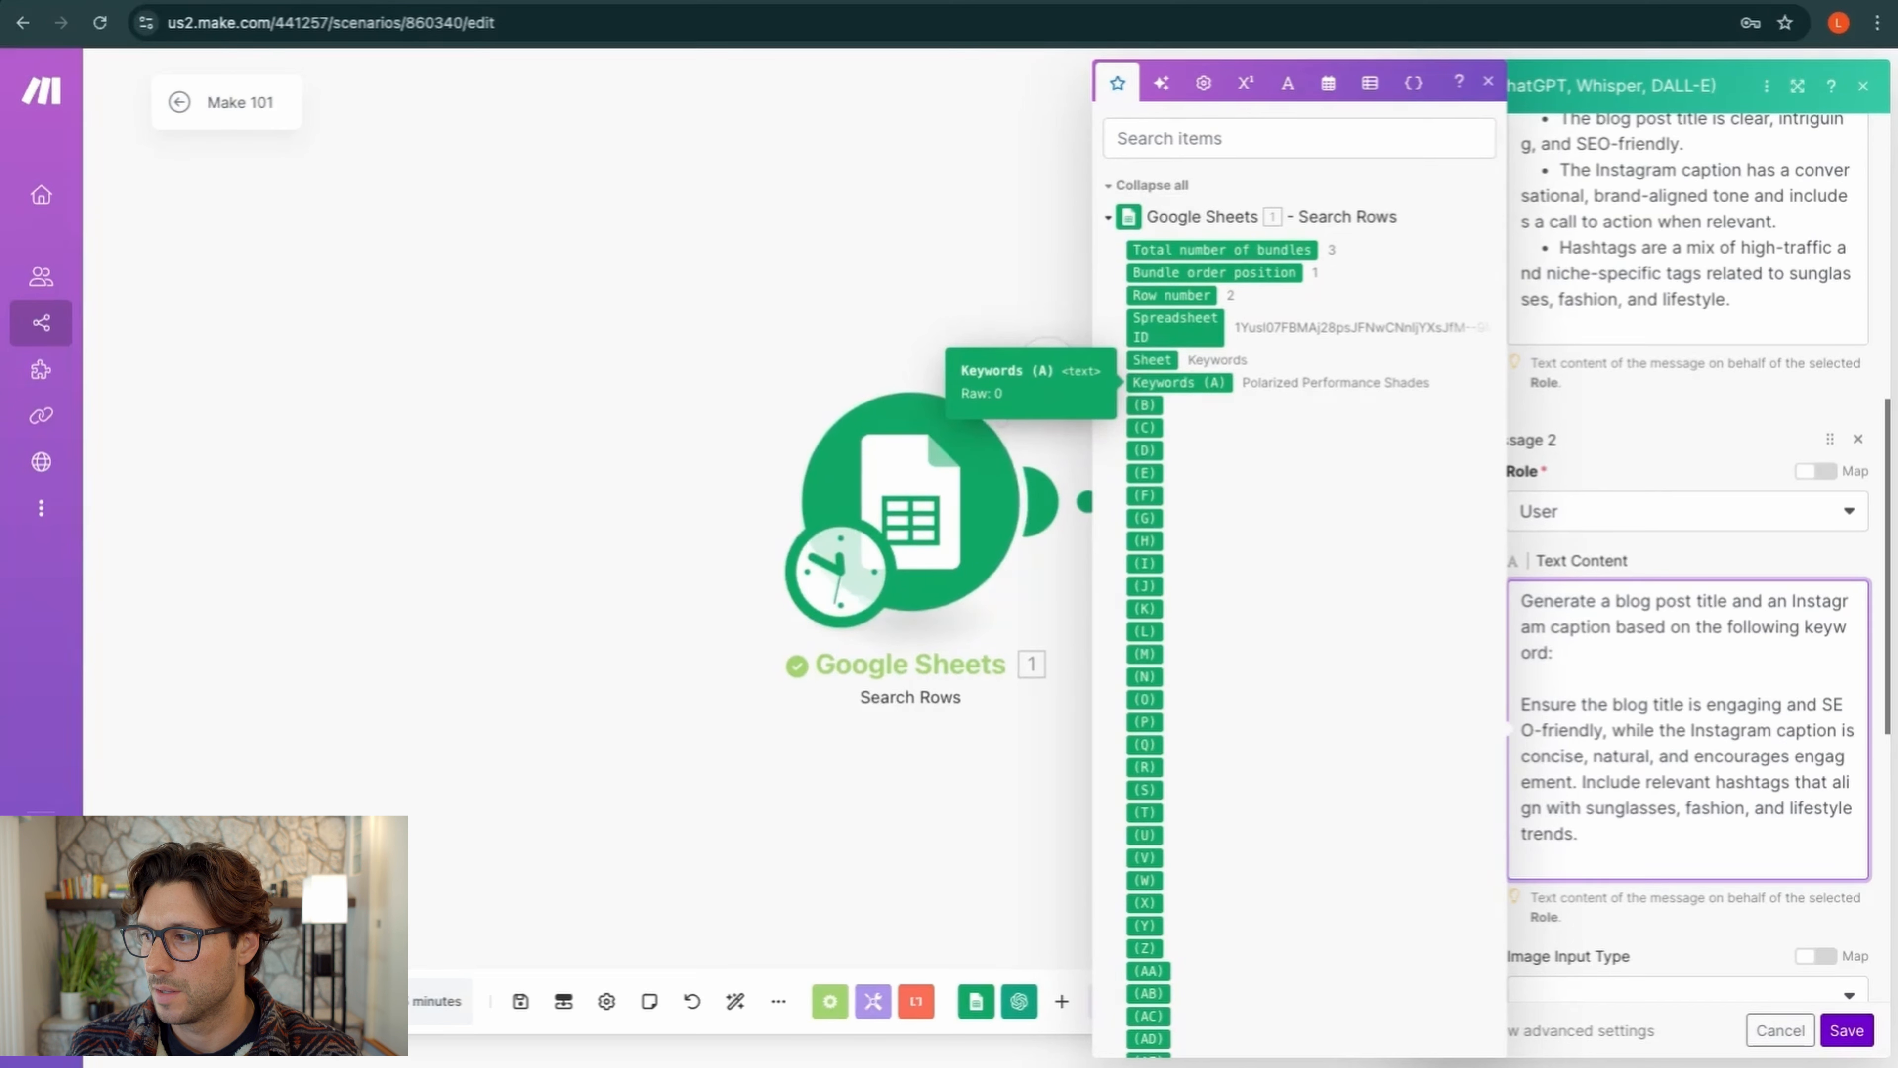
click(1185, 383)
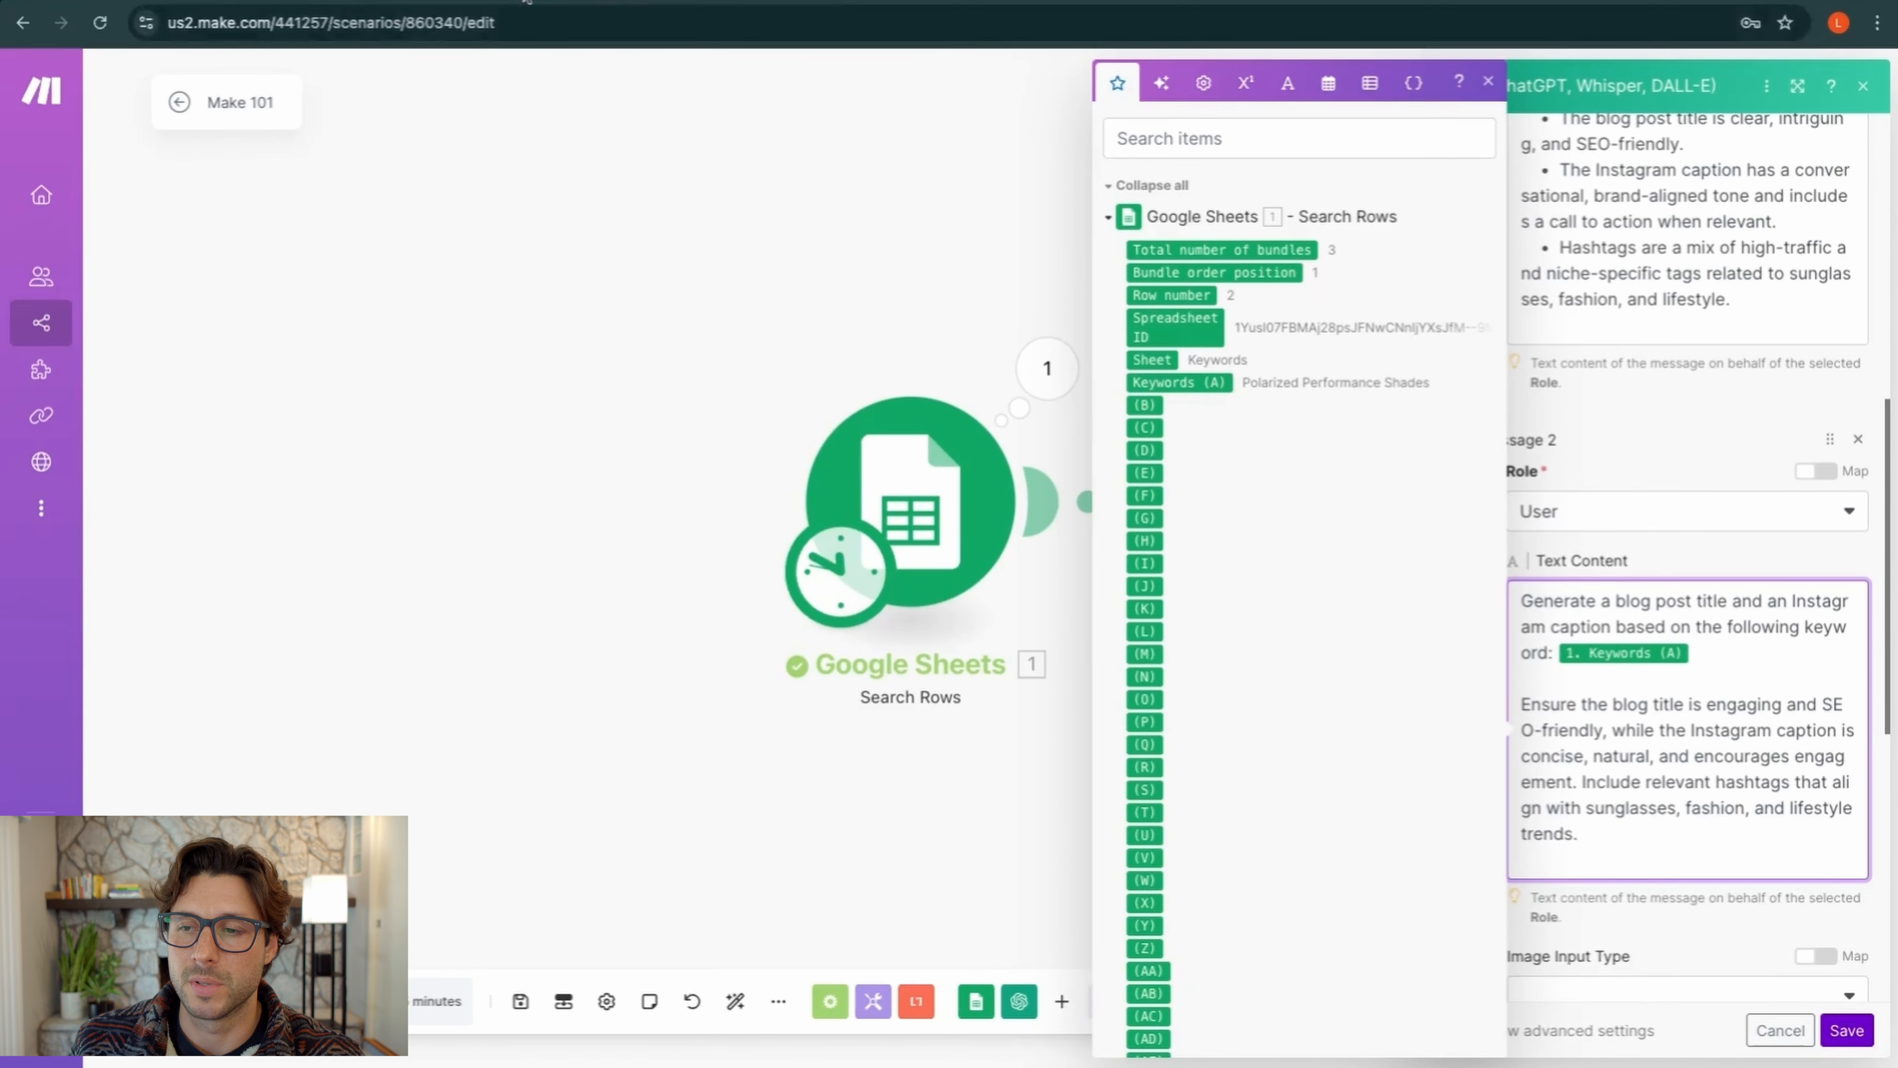
click(359, 1)
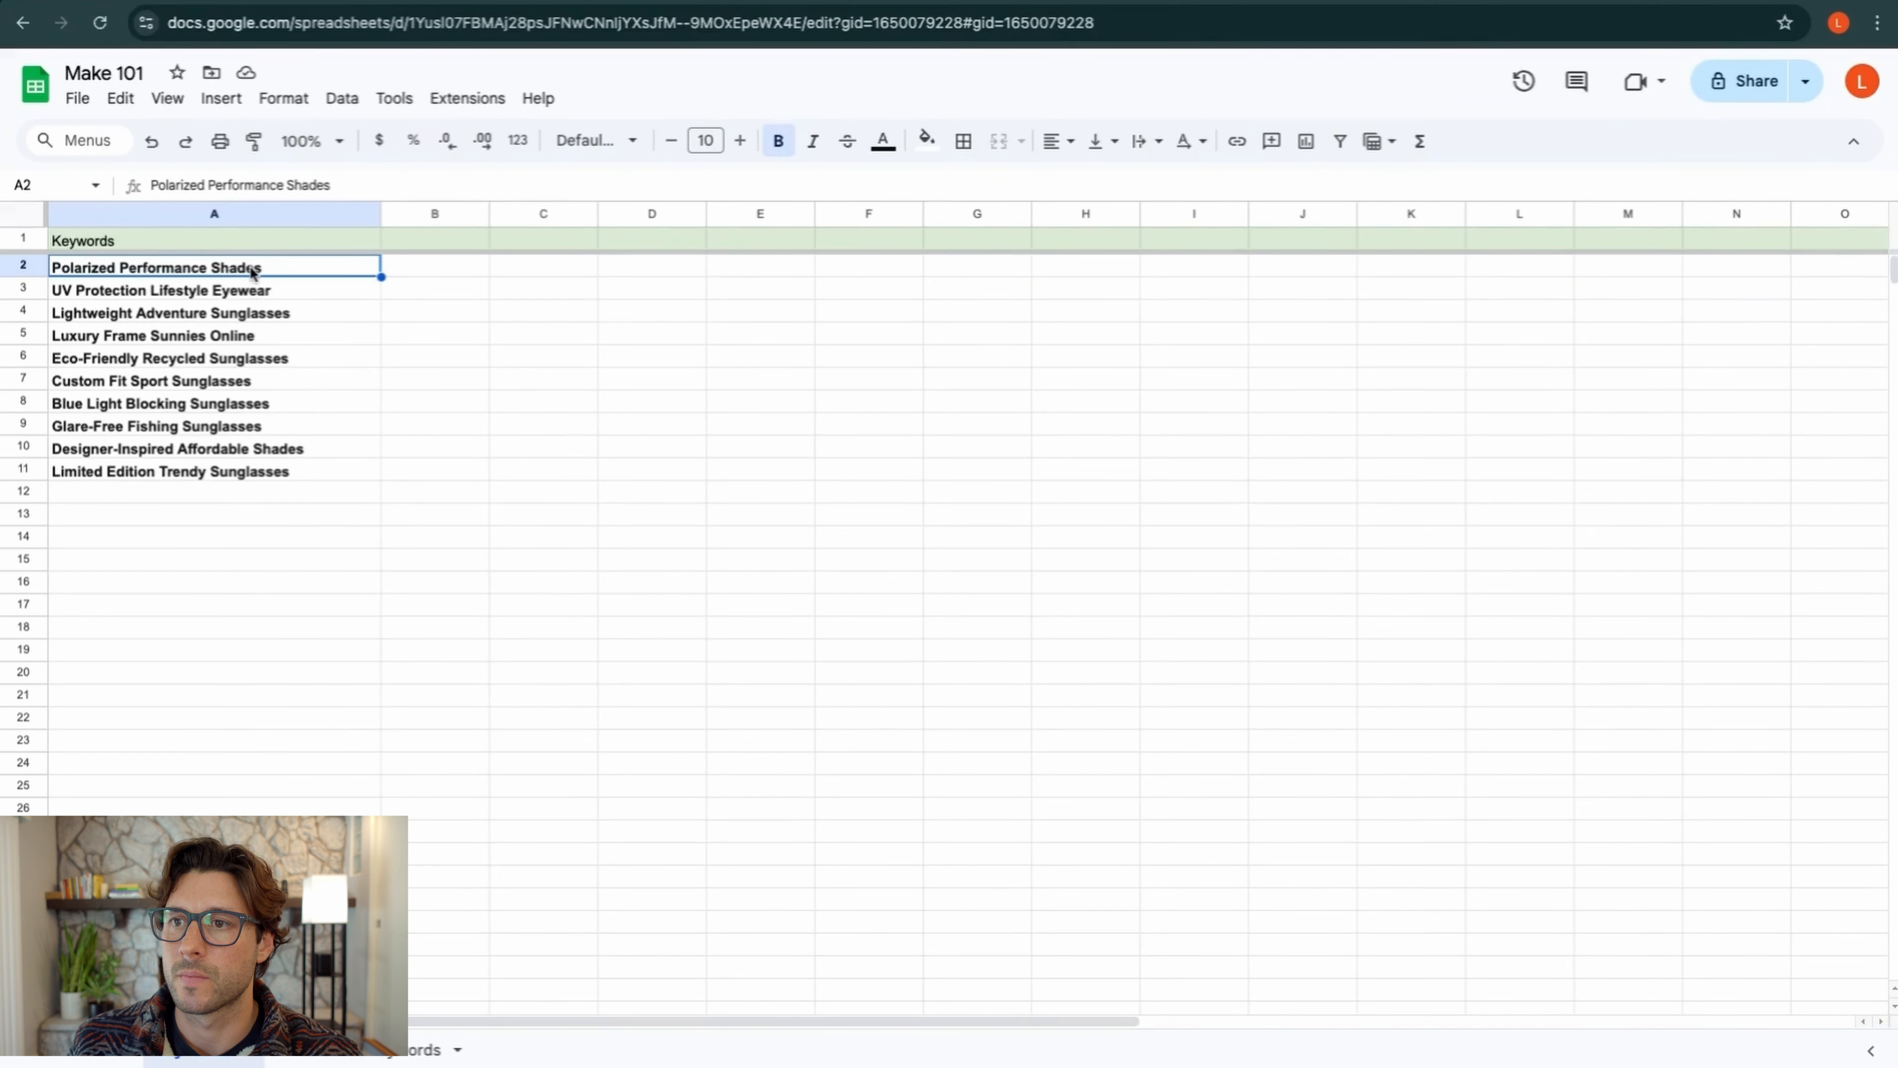
Switch from the Make 101 keyword sheet back to the Make scenario editor tab
click(407, 2)
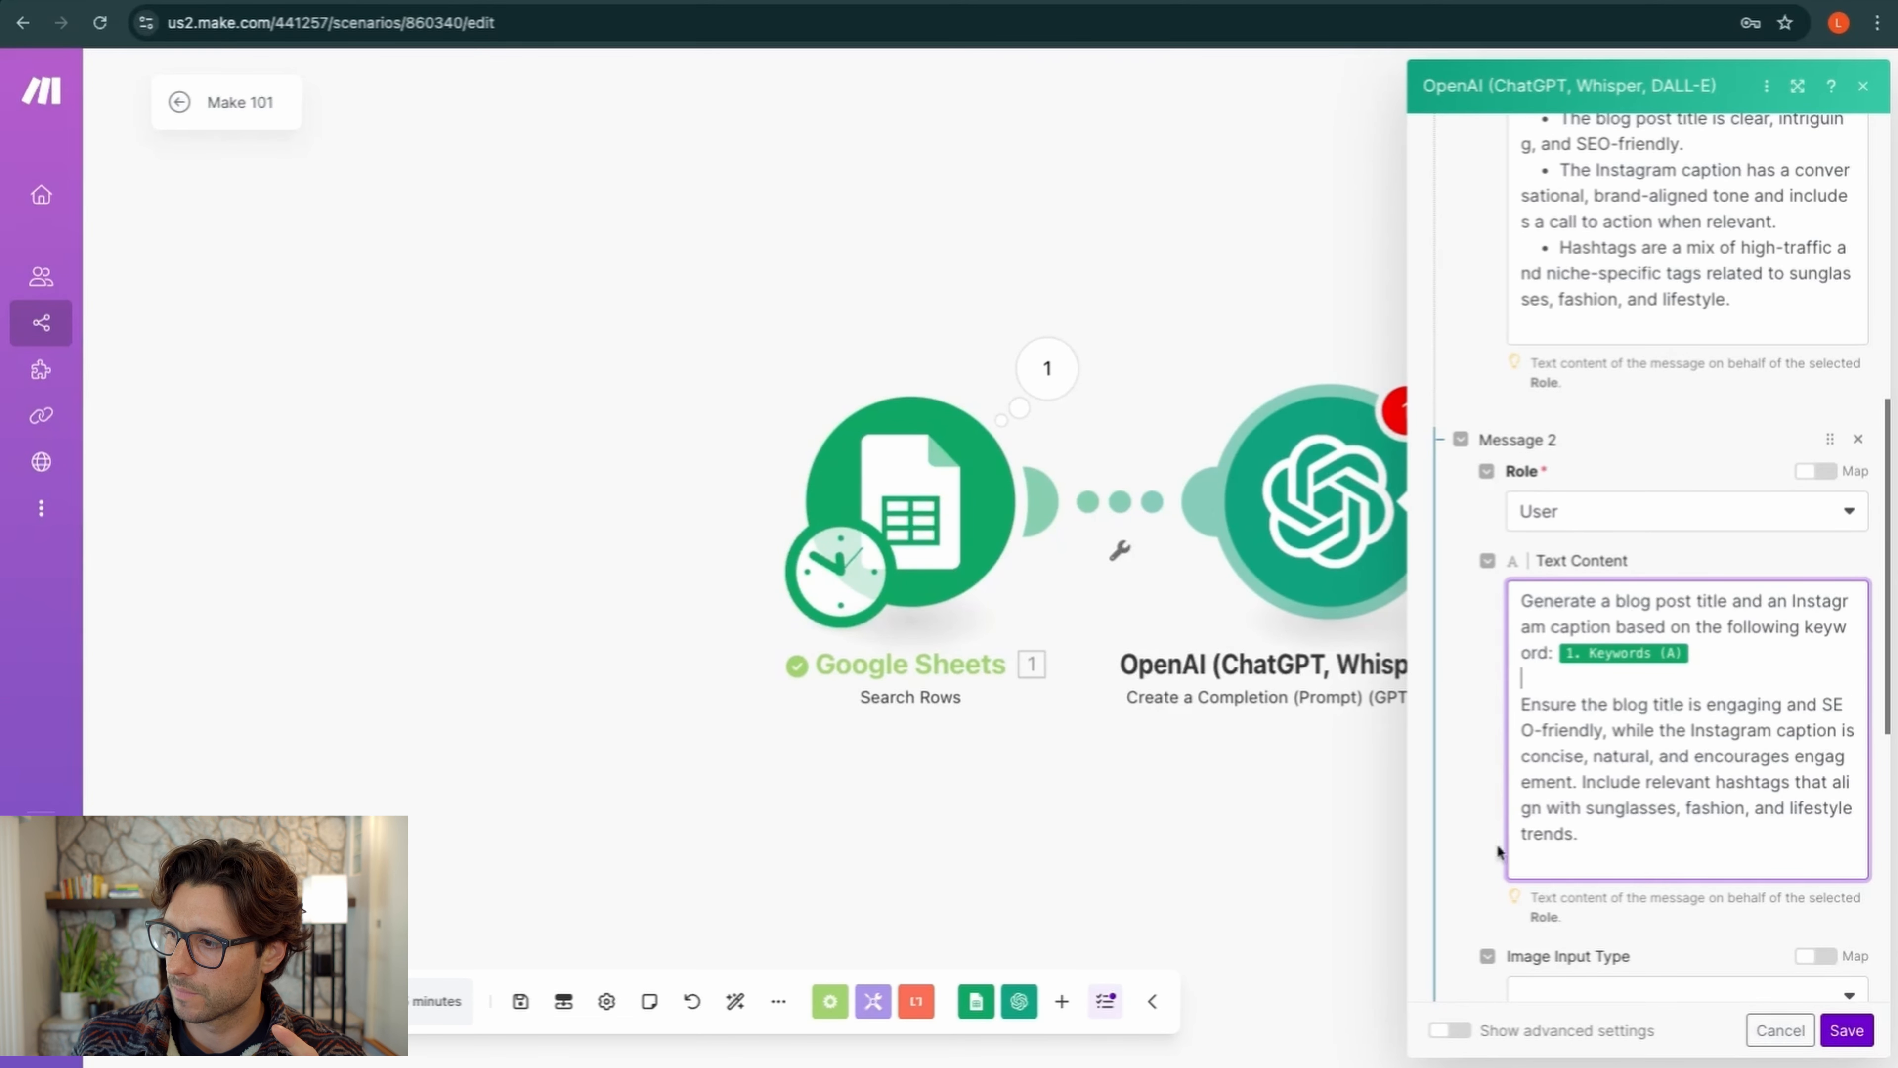
In the OpenAI advanced settings, set Response Format to JSON Object and Parse JSON Response to Yes
scroll(1497, 844, down, 9)
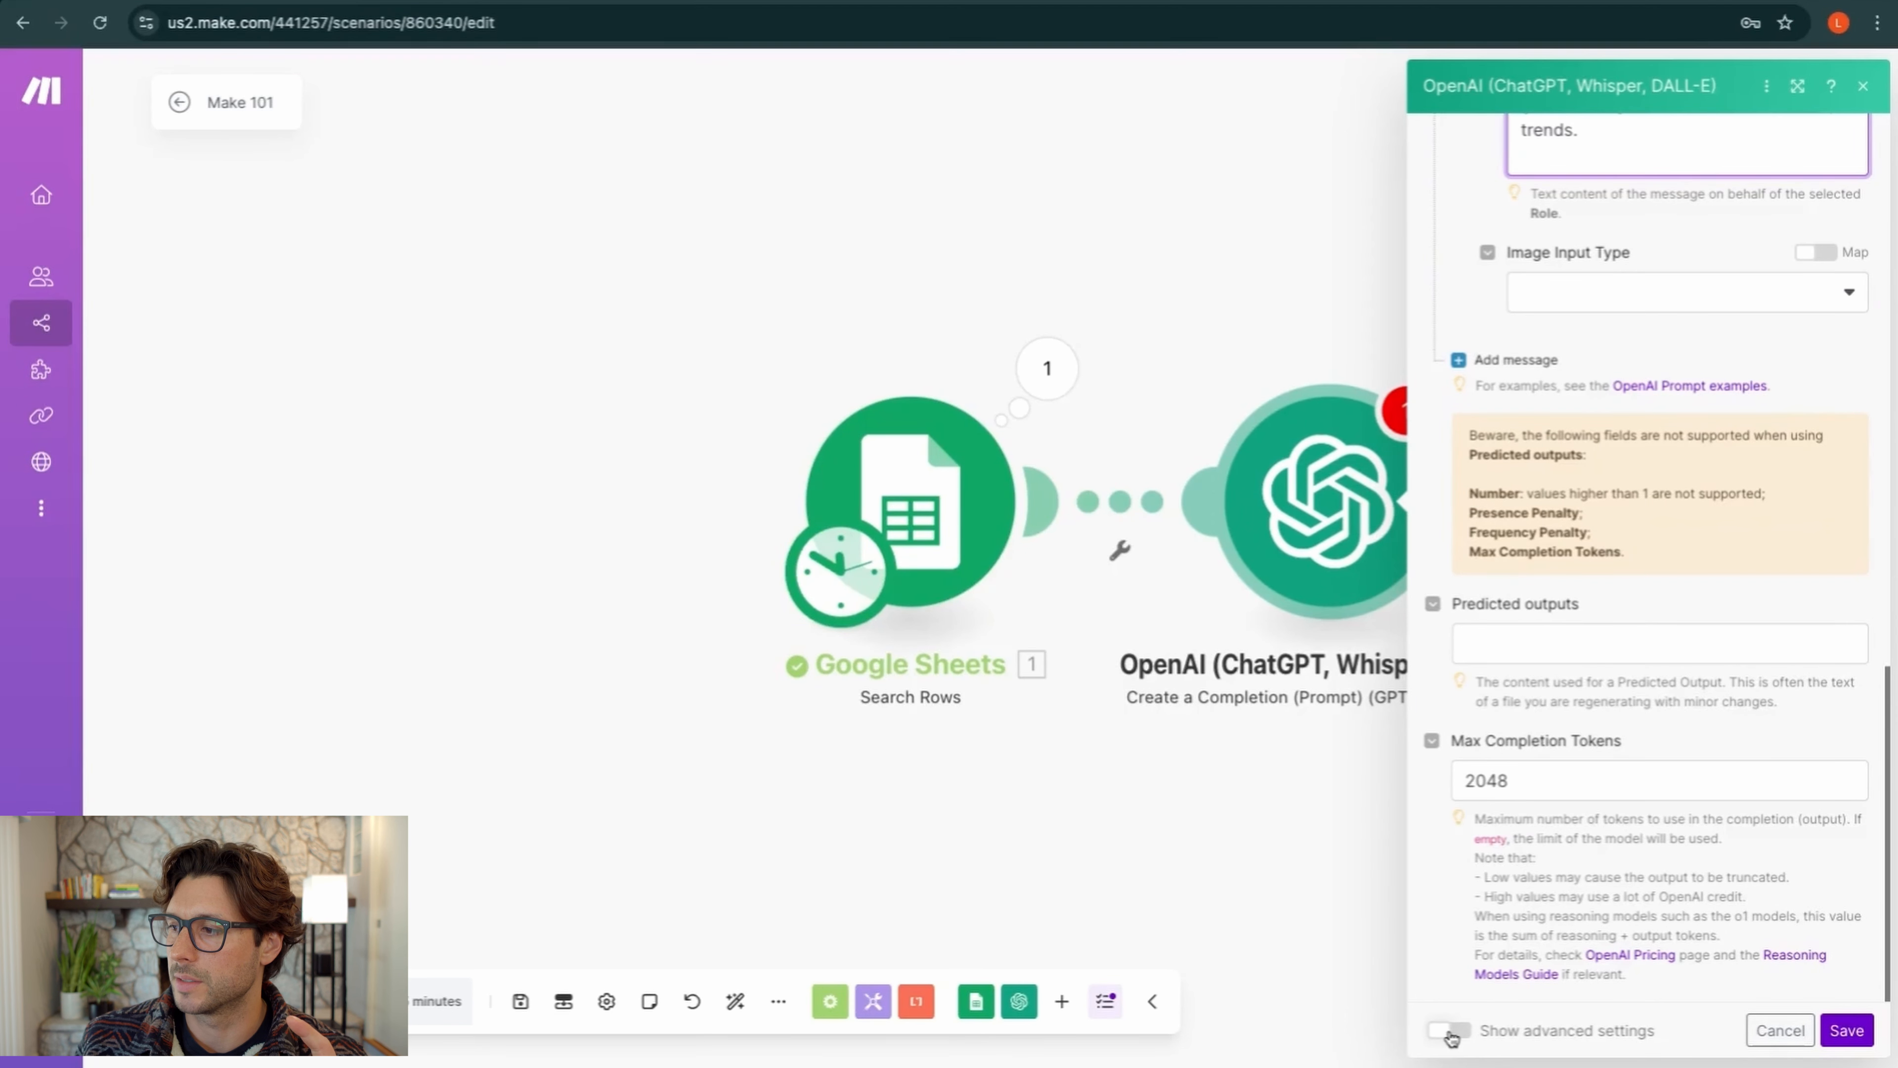
click(1450, 1034)
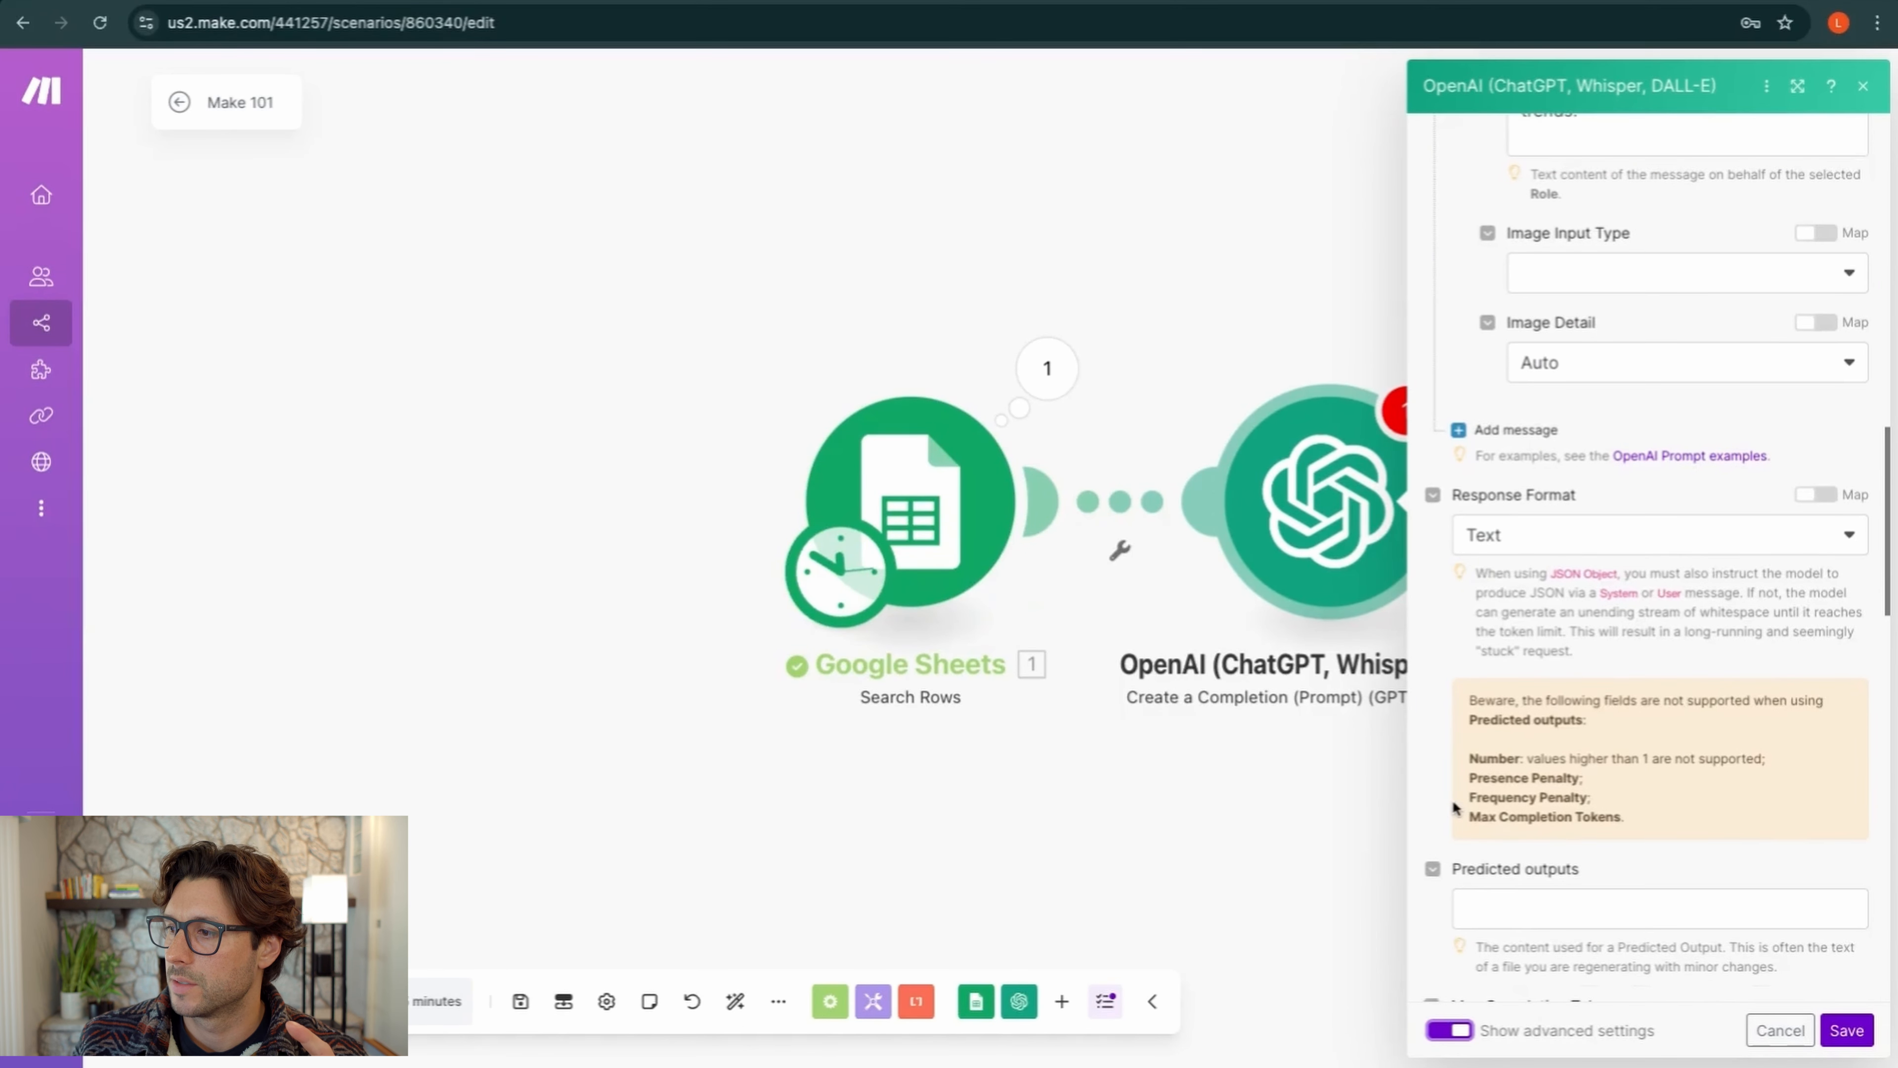
scroll(1452, 800, up, 1)
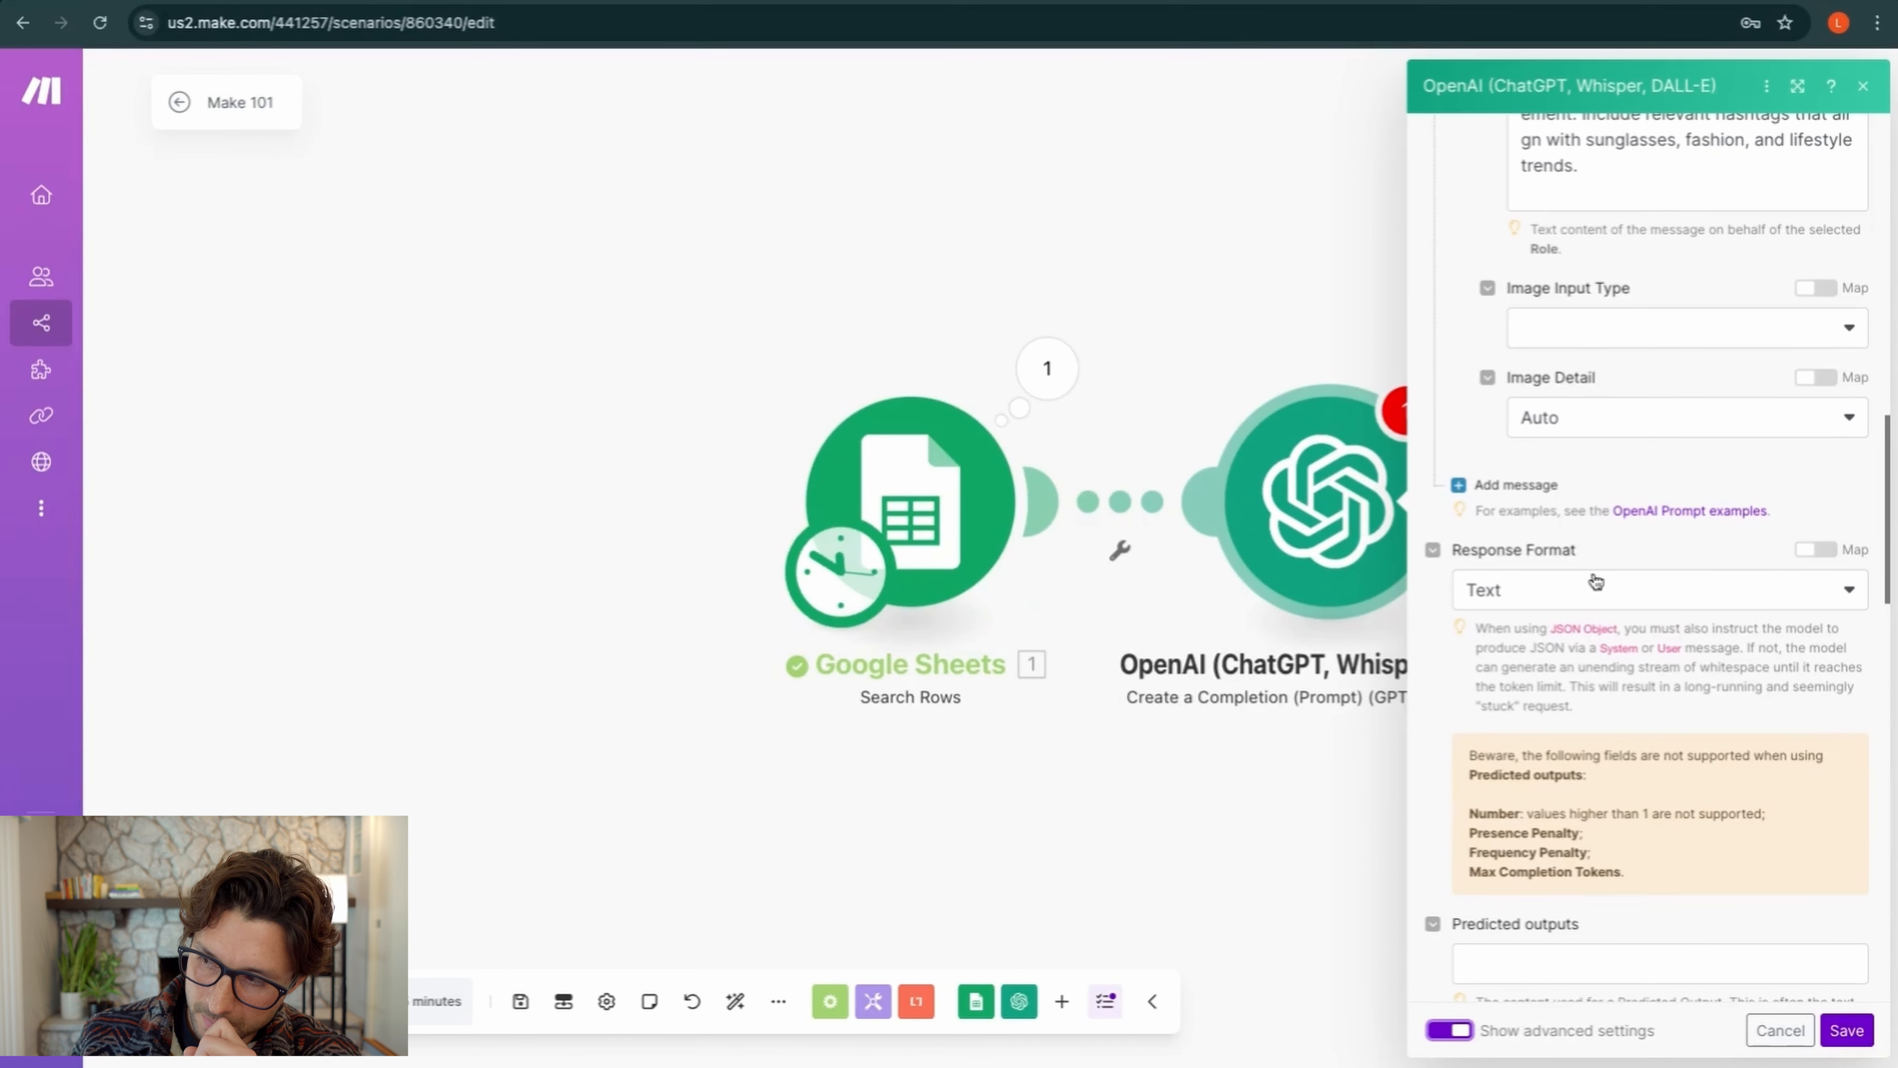
click(1577, 596)
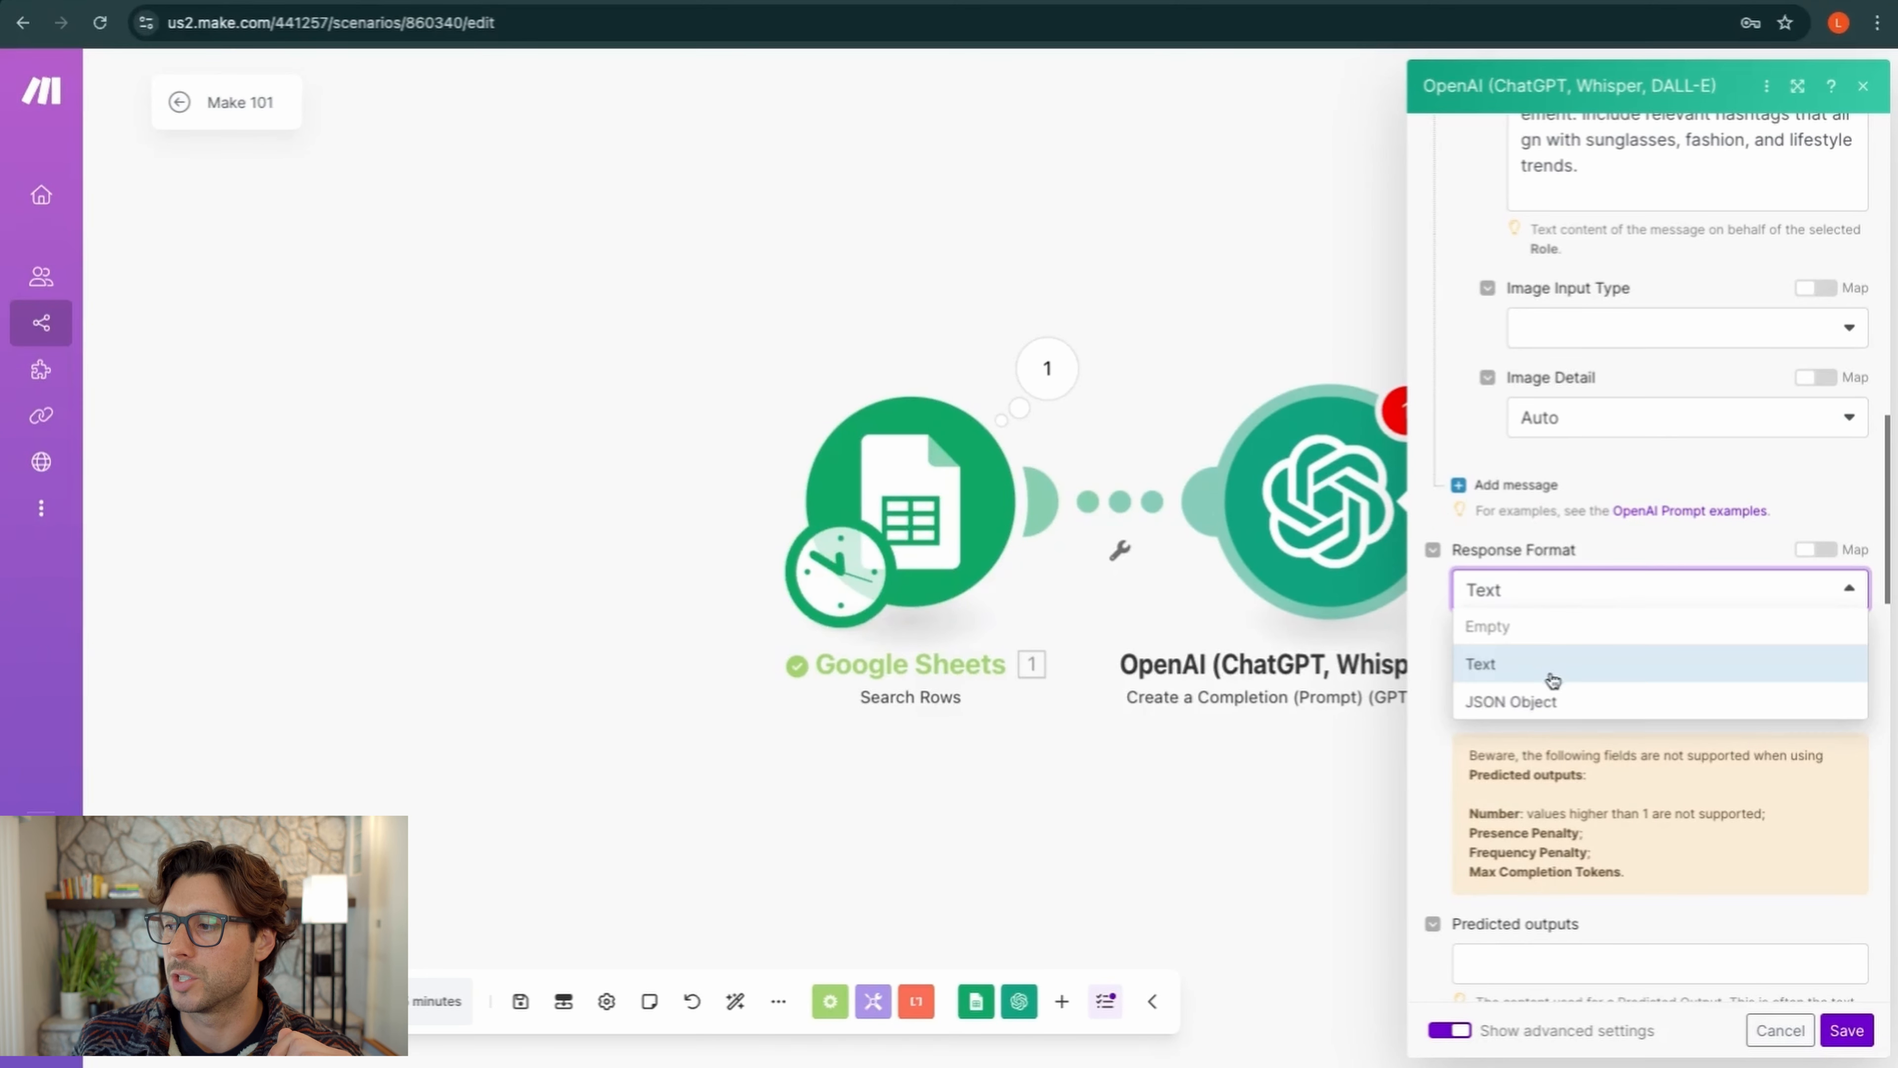
click(1555, 709)
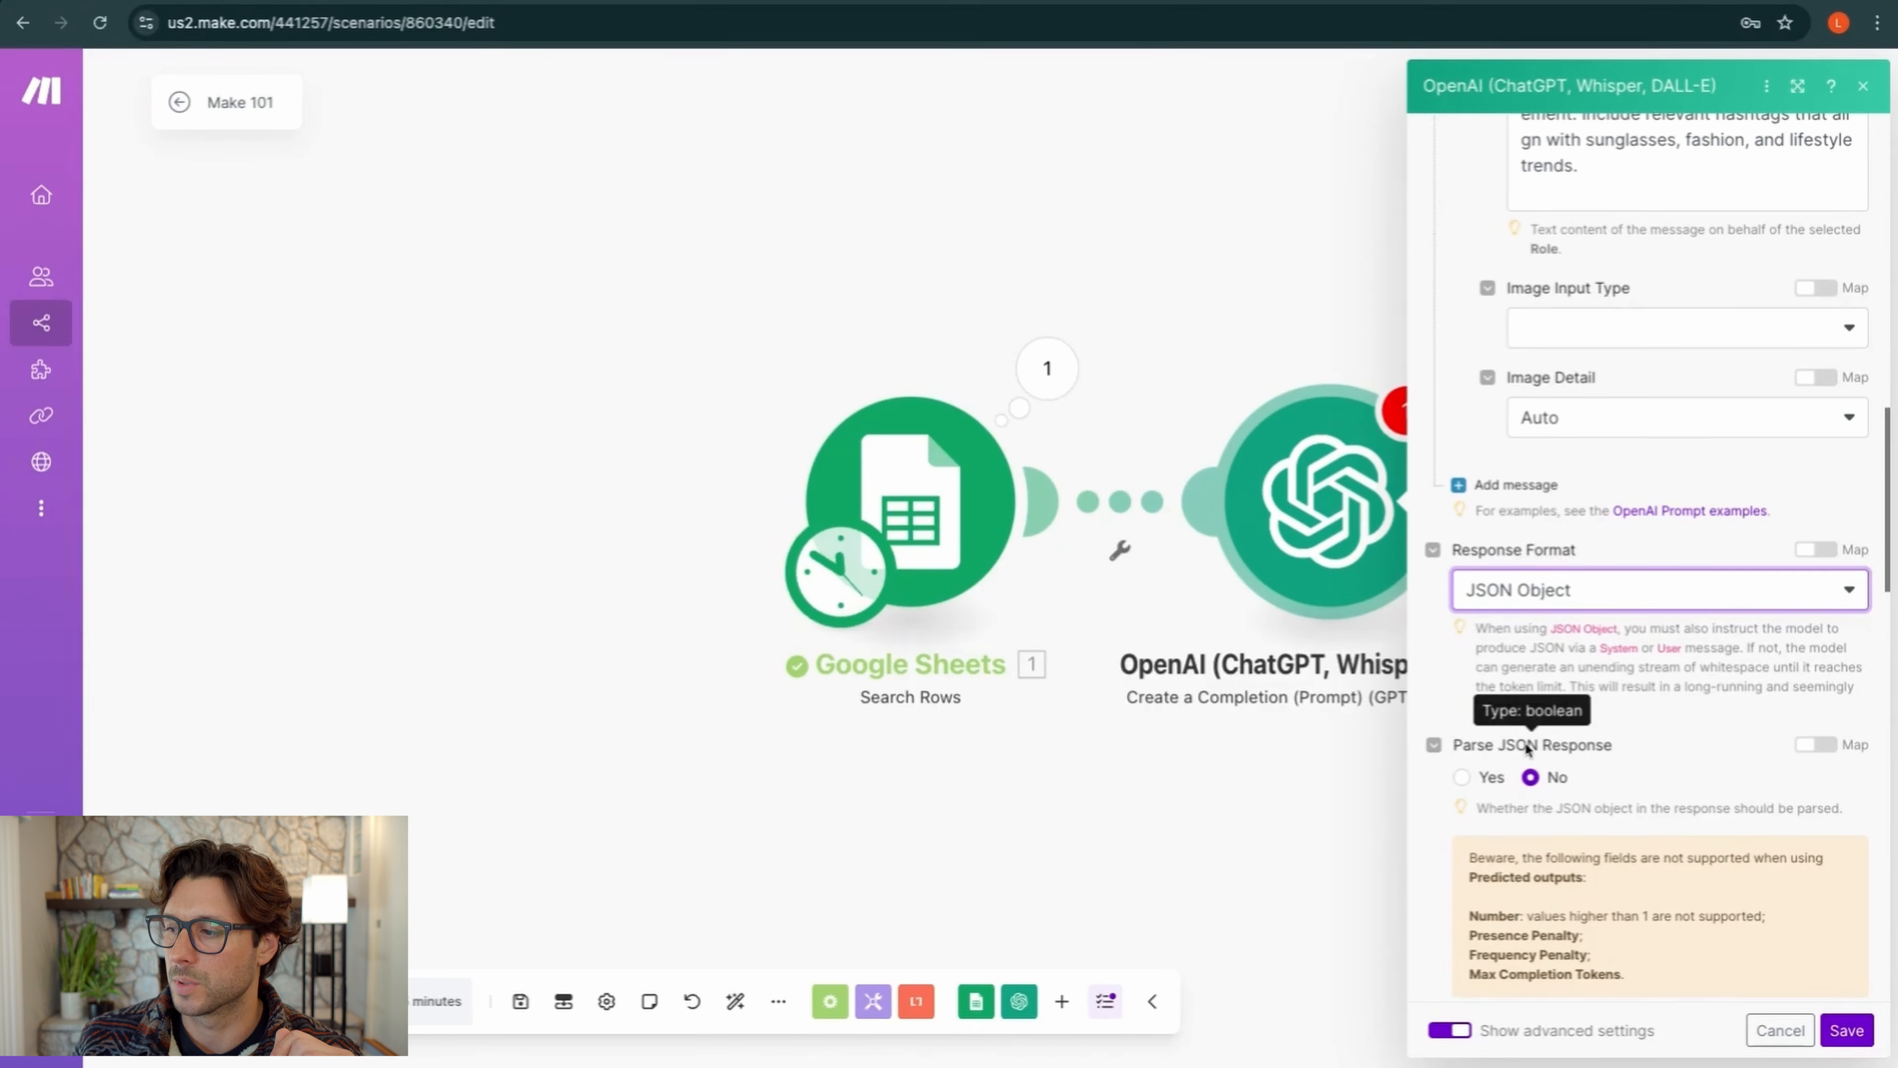
click(1463, 777)
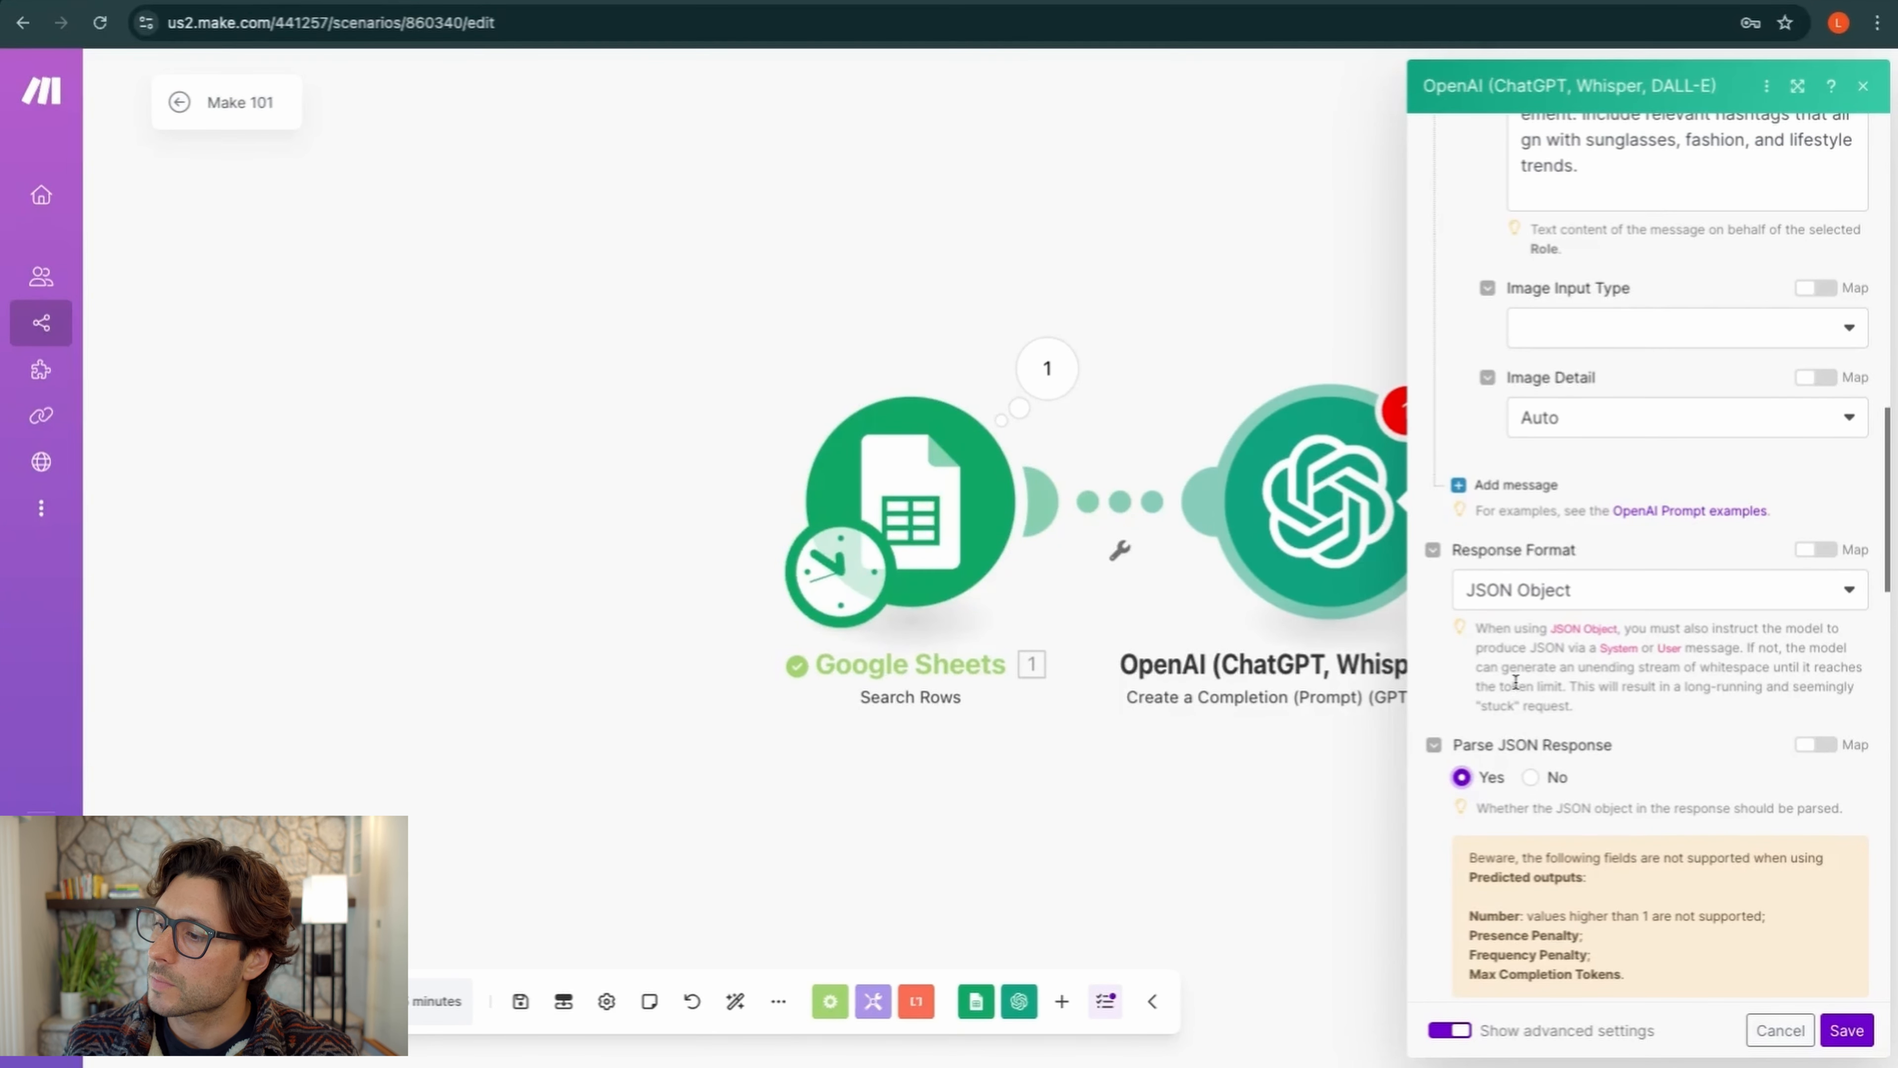
drag(1484, 621, 1589, 710)
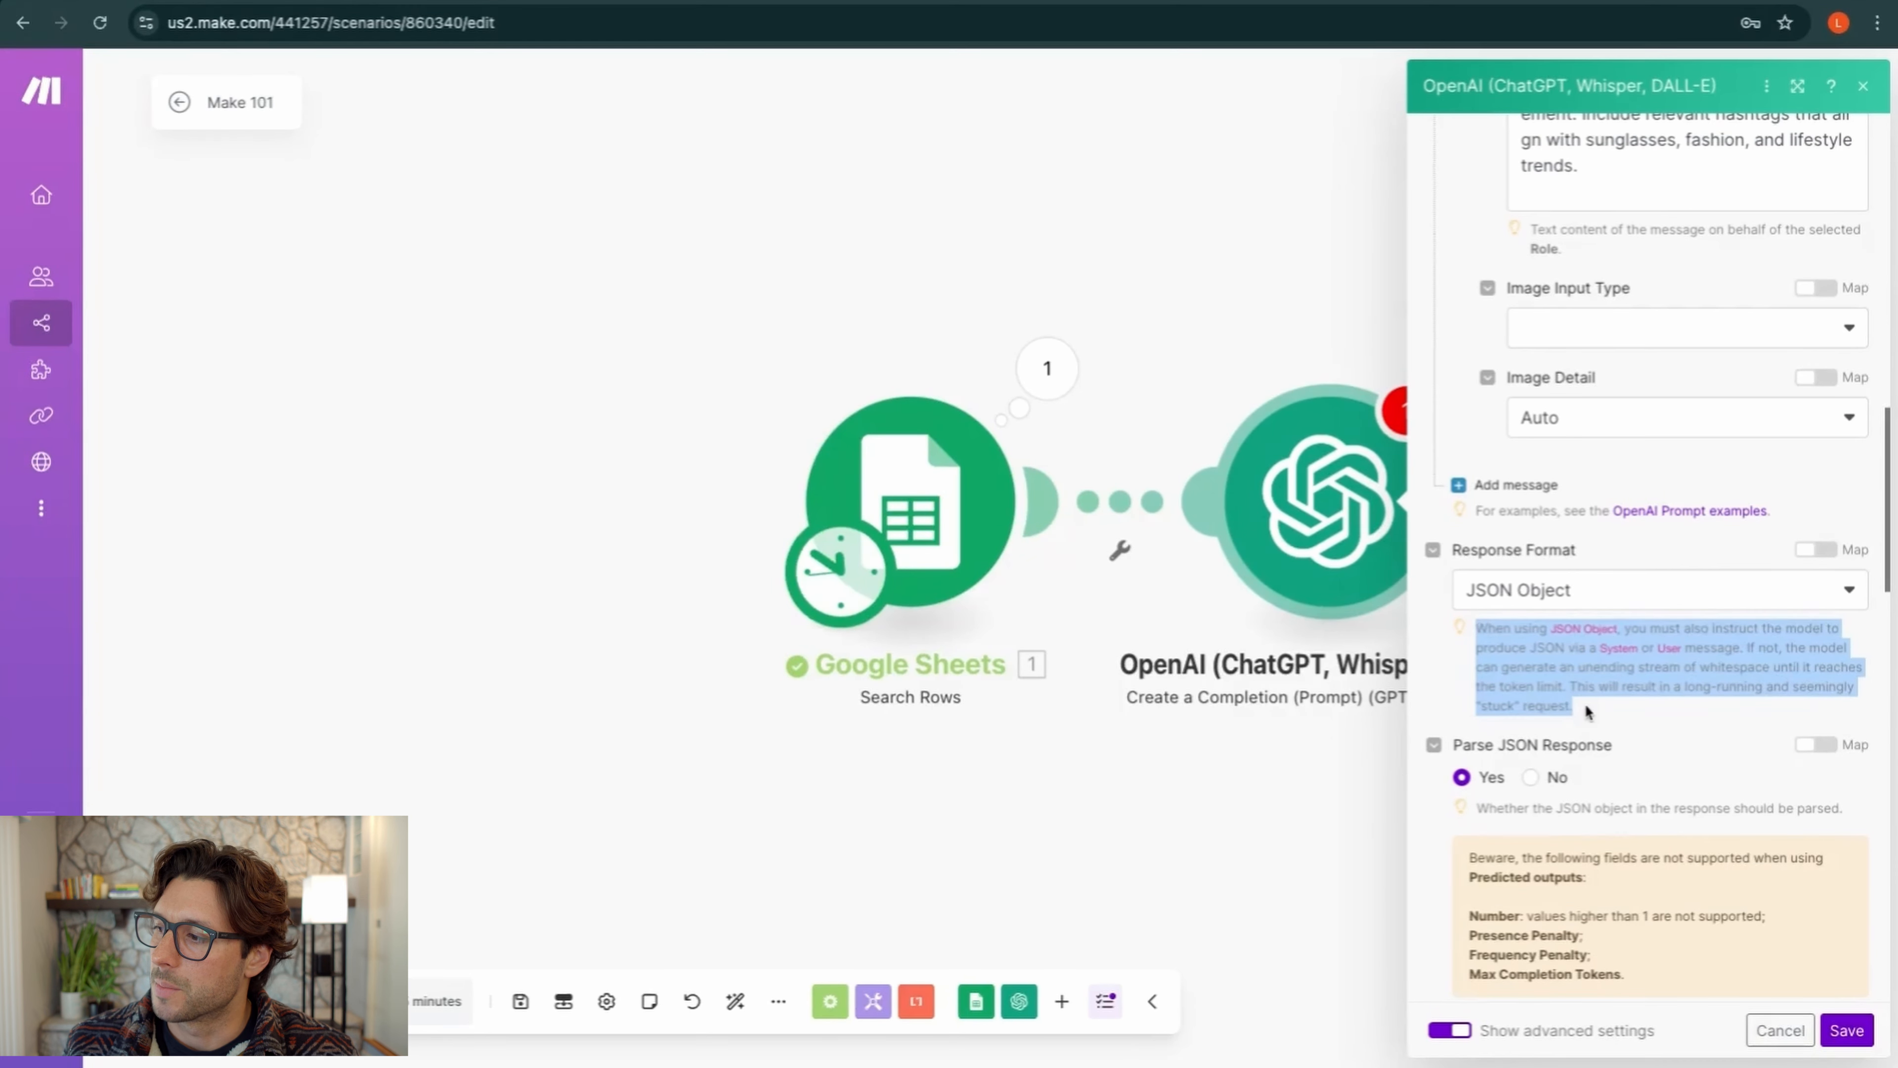
click(1603, 682)
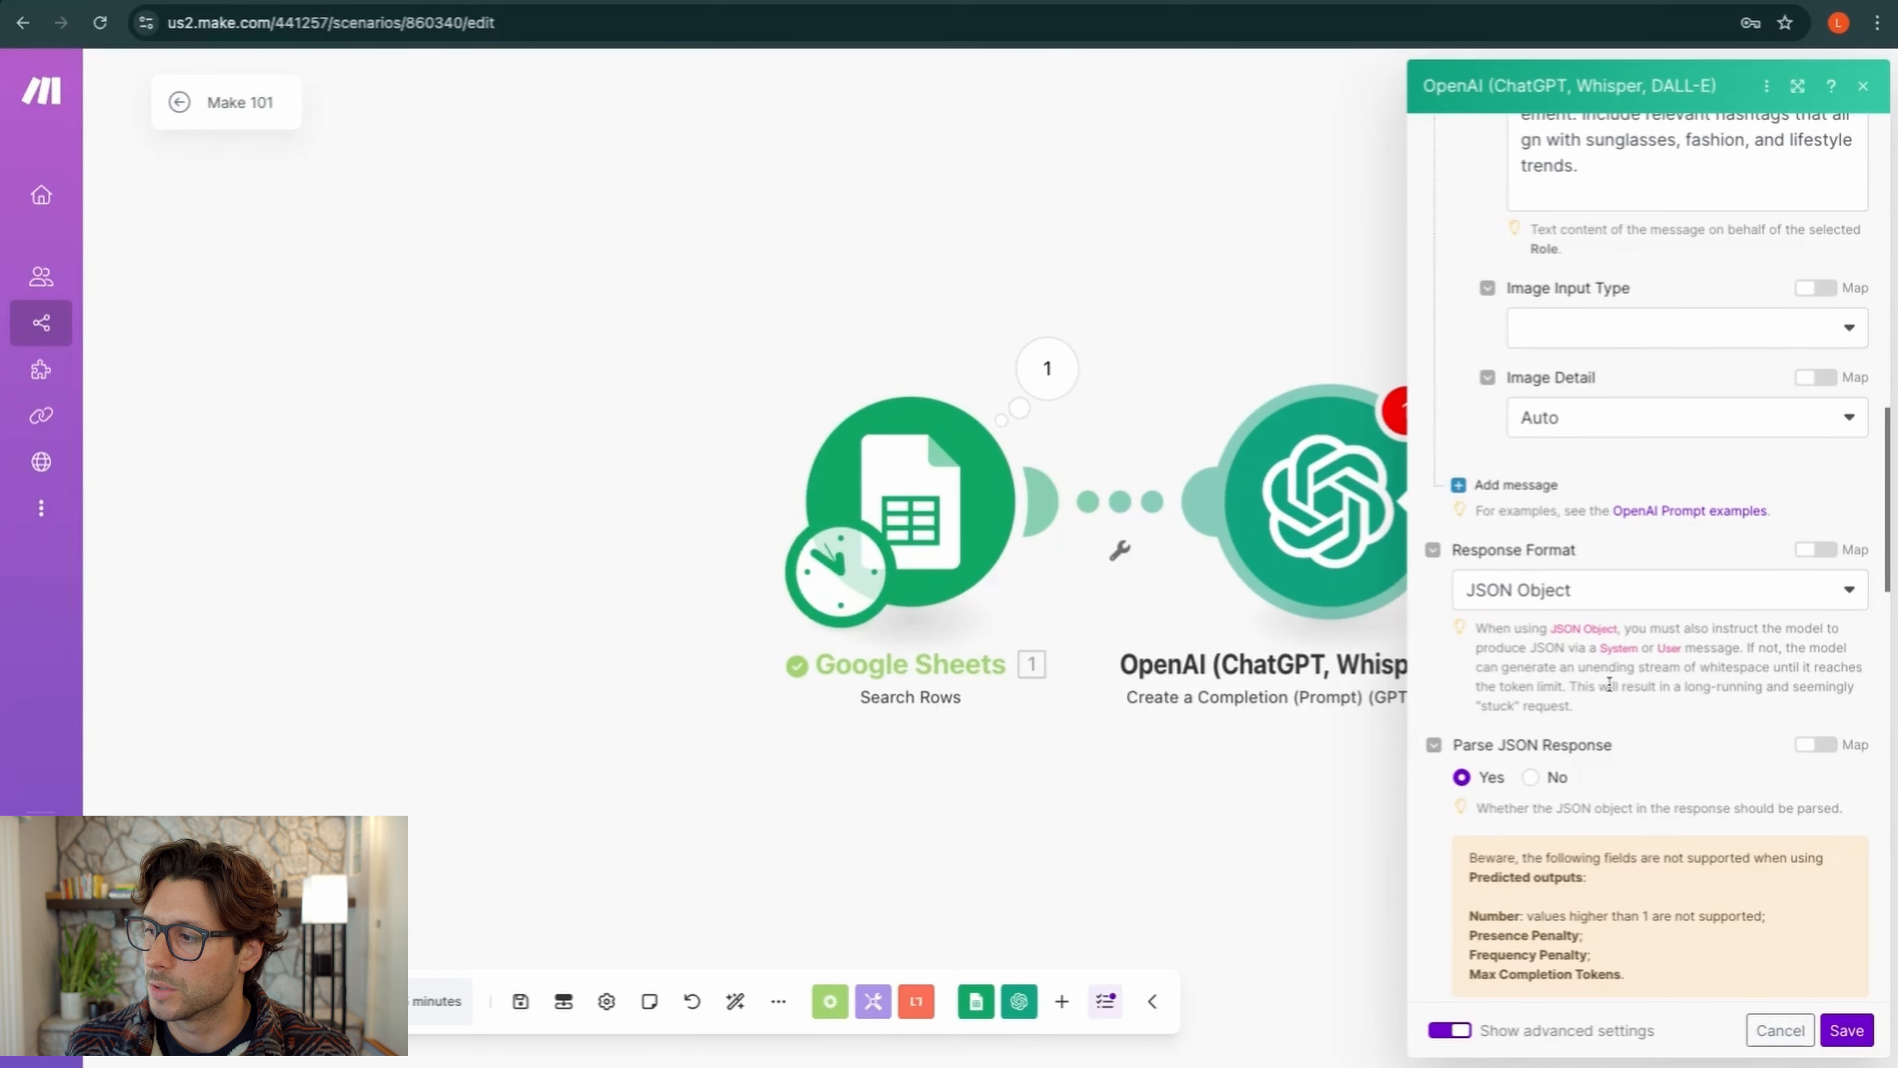
After the third bullet, add the line 'output in a JSON object following the above three bullets'
scroll(1608, 685, up, 10)
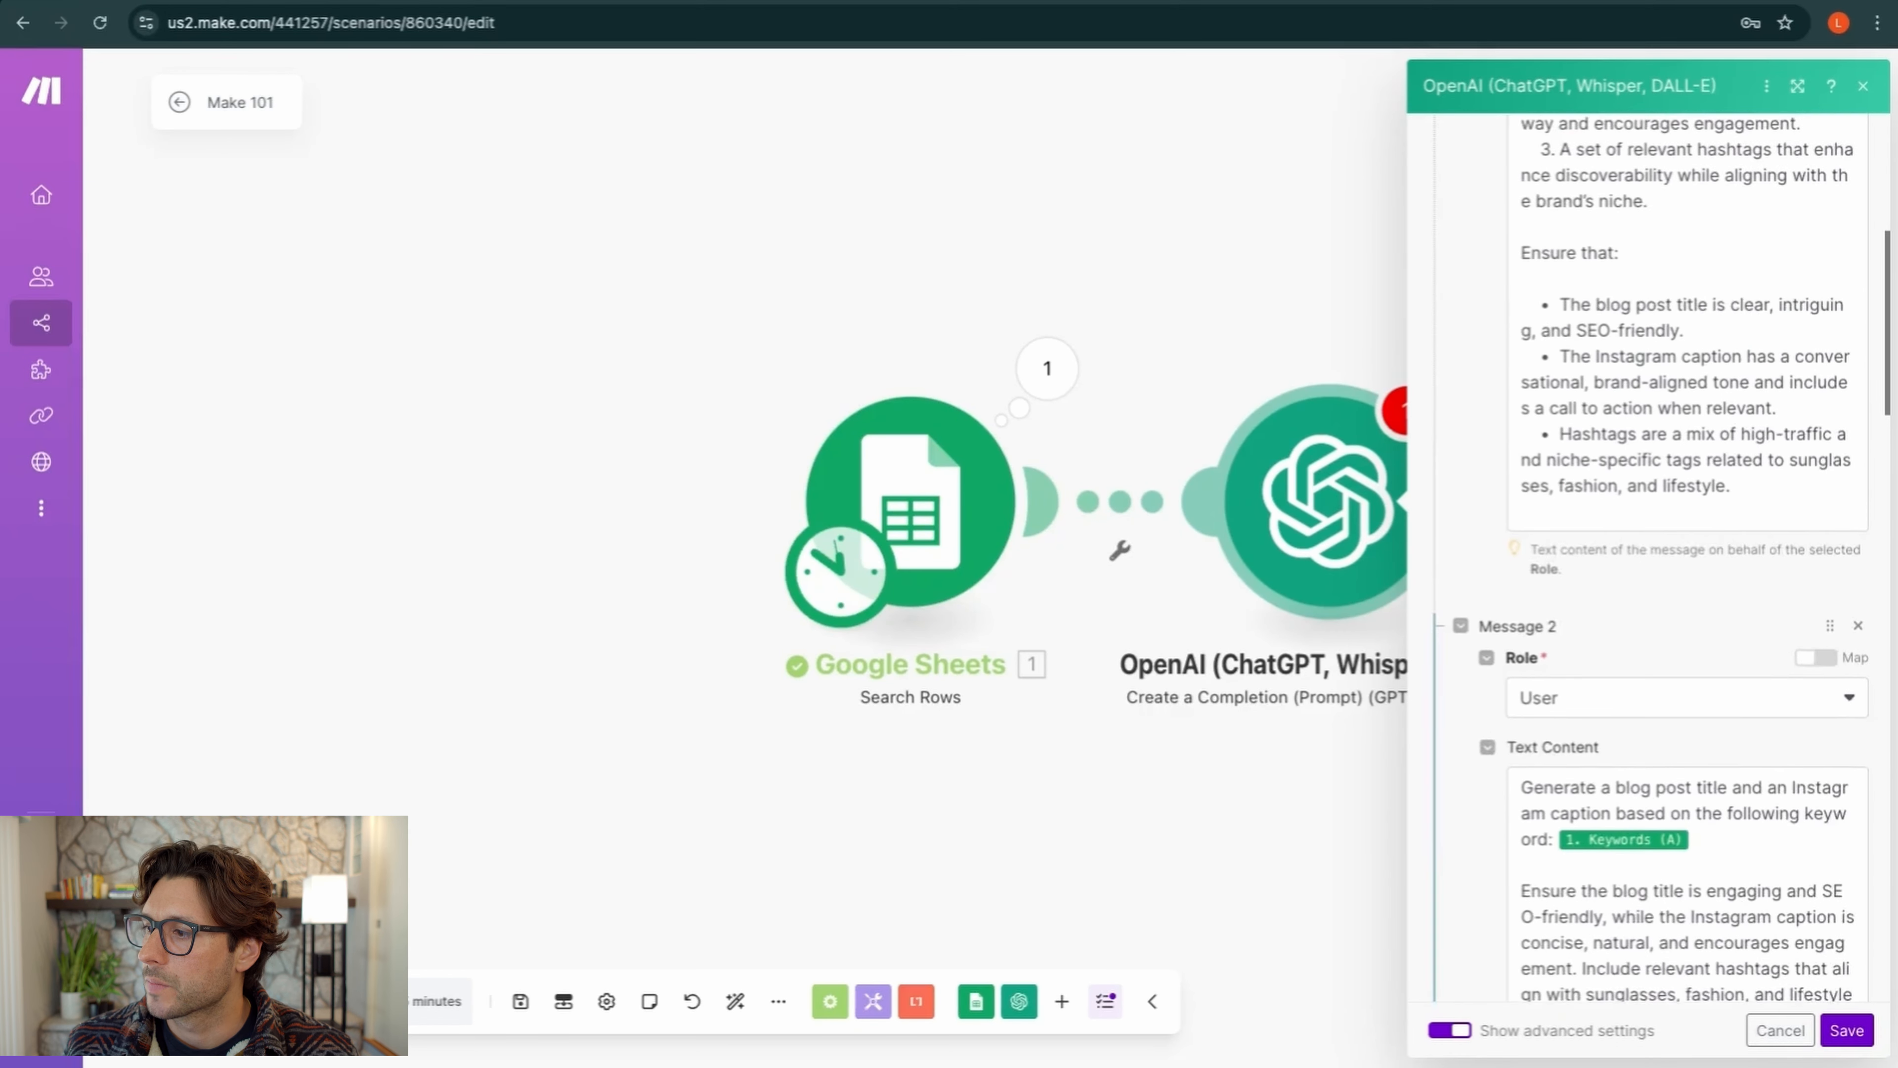
scroll(1636, 564, up, 6)
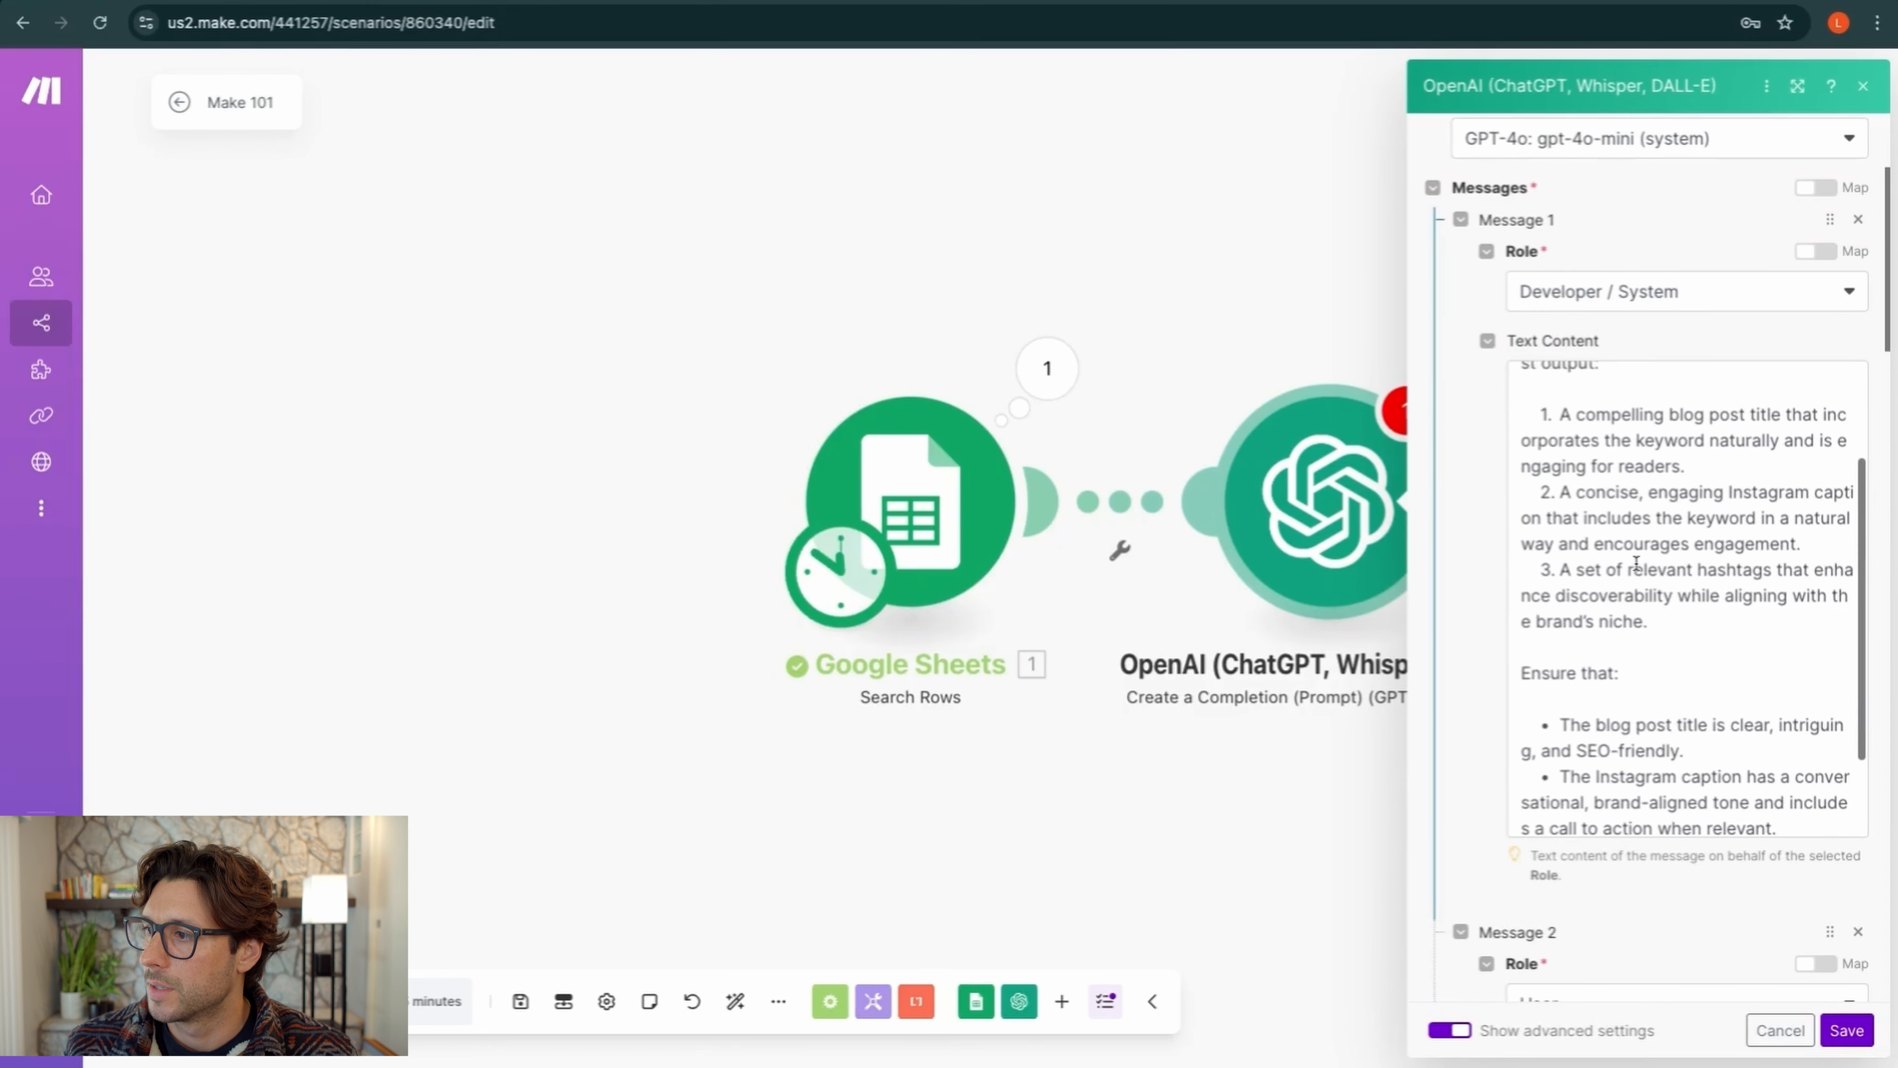
scroll(1636, 565, down, 2)
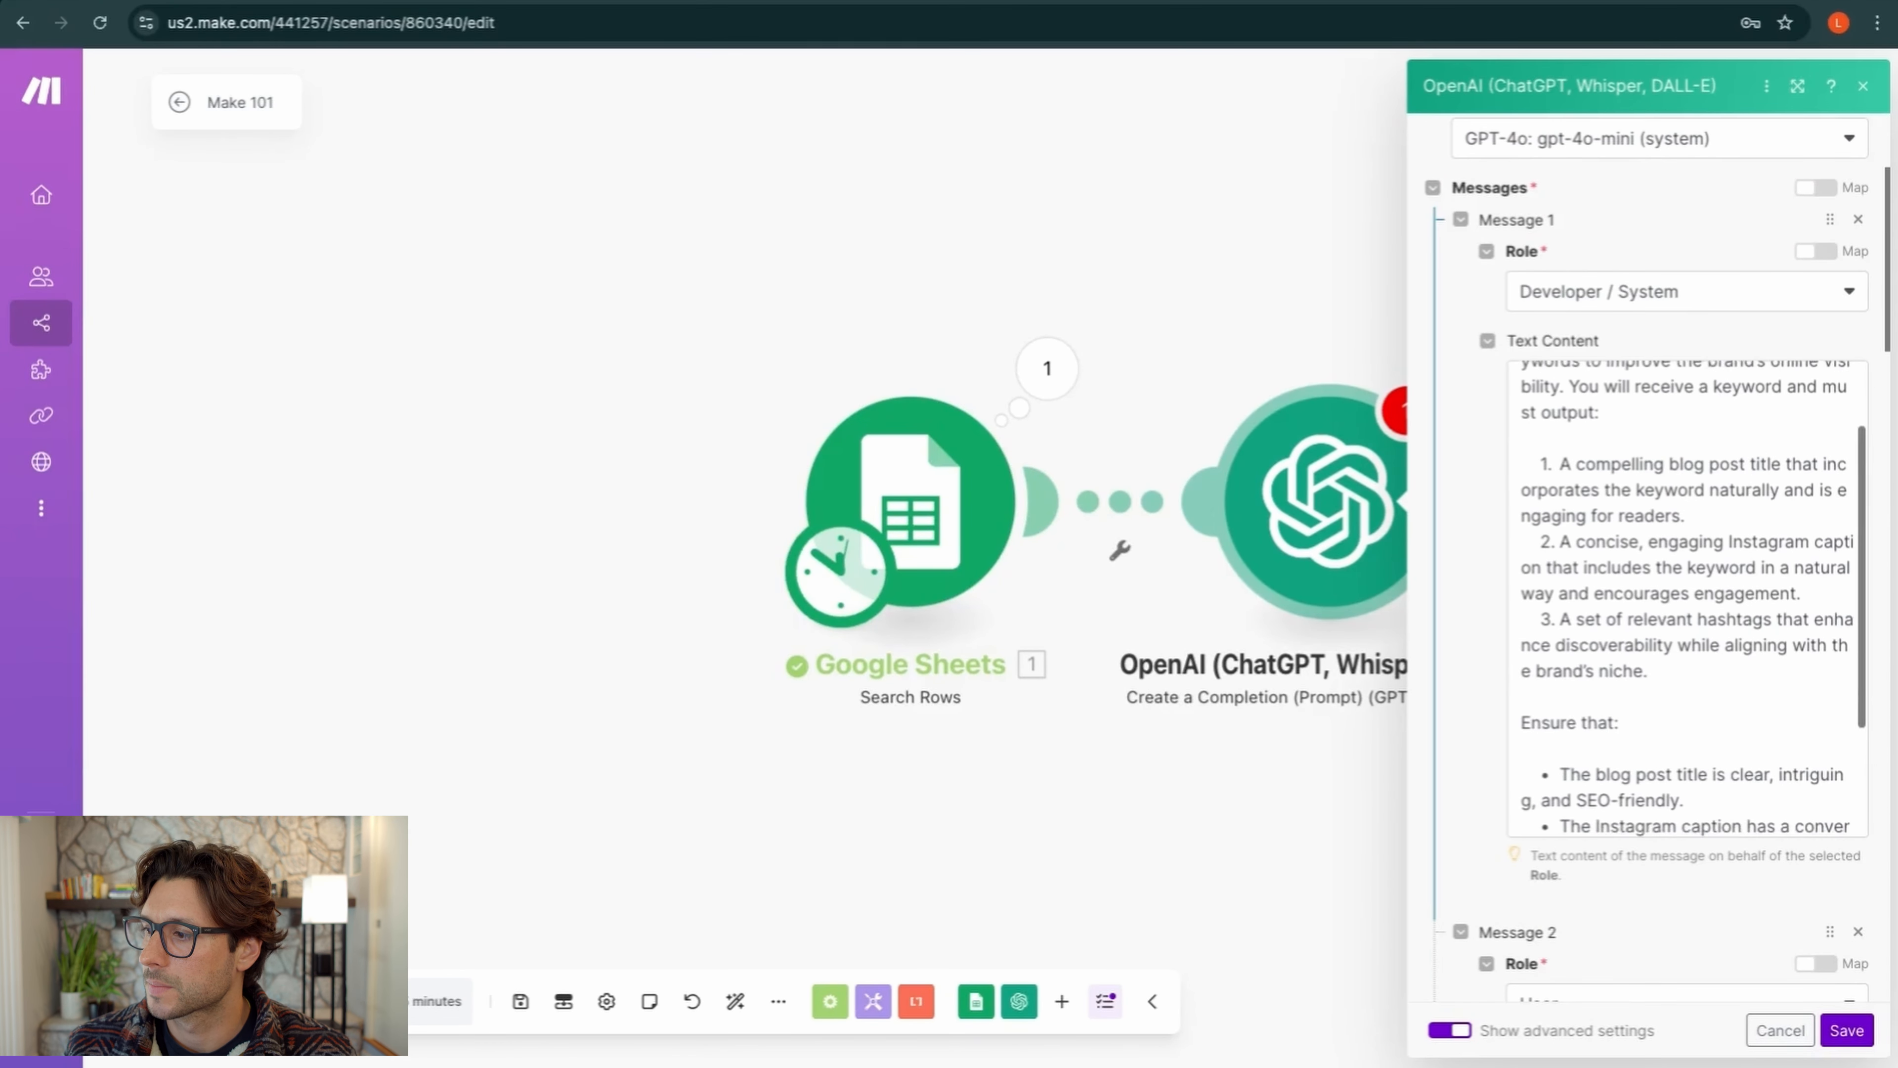
click(1682, 628)
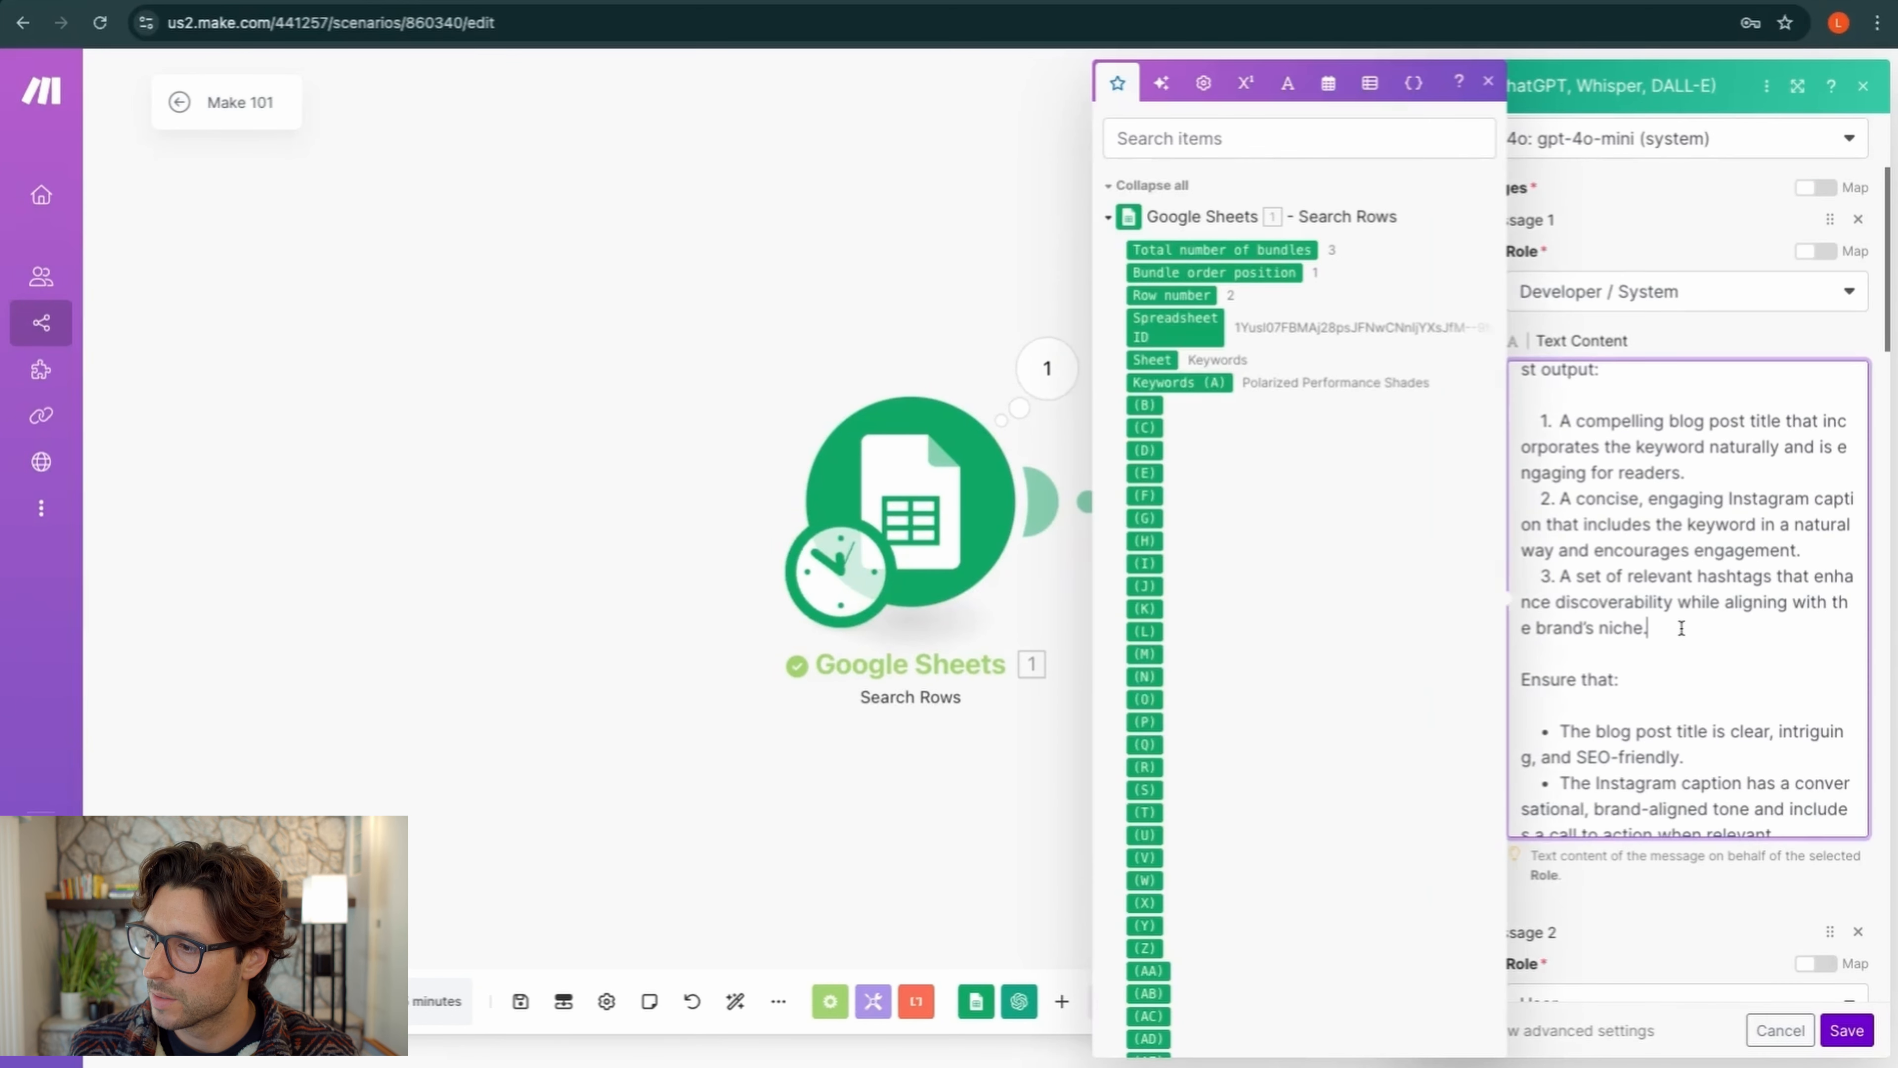
key(Return)
key(Return)
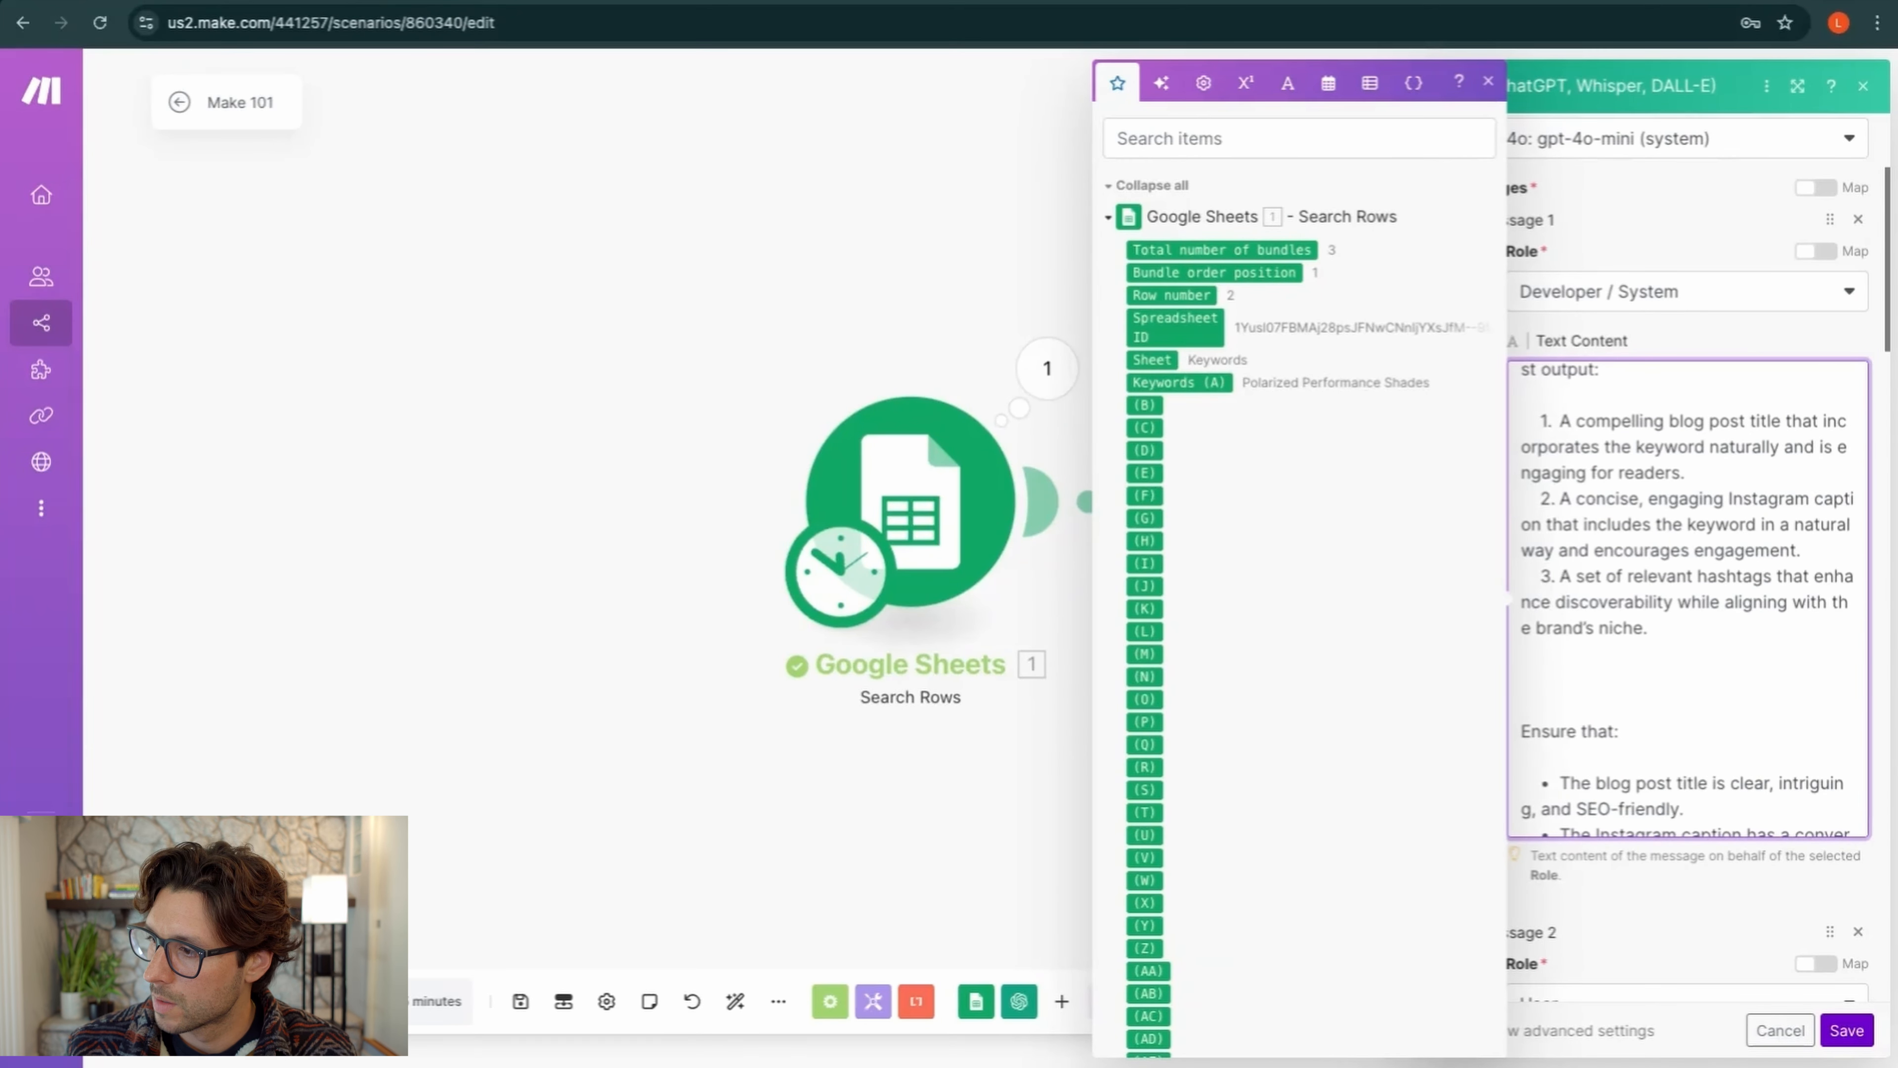
text(out put)
key(BackSpace)
key(BackSpace)
key(BackSpace)
key(BackSpace)
key(BackSpace)
key(BackSpace)
key(BackSpace)
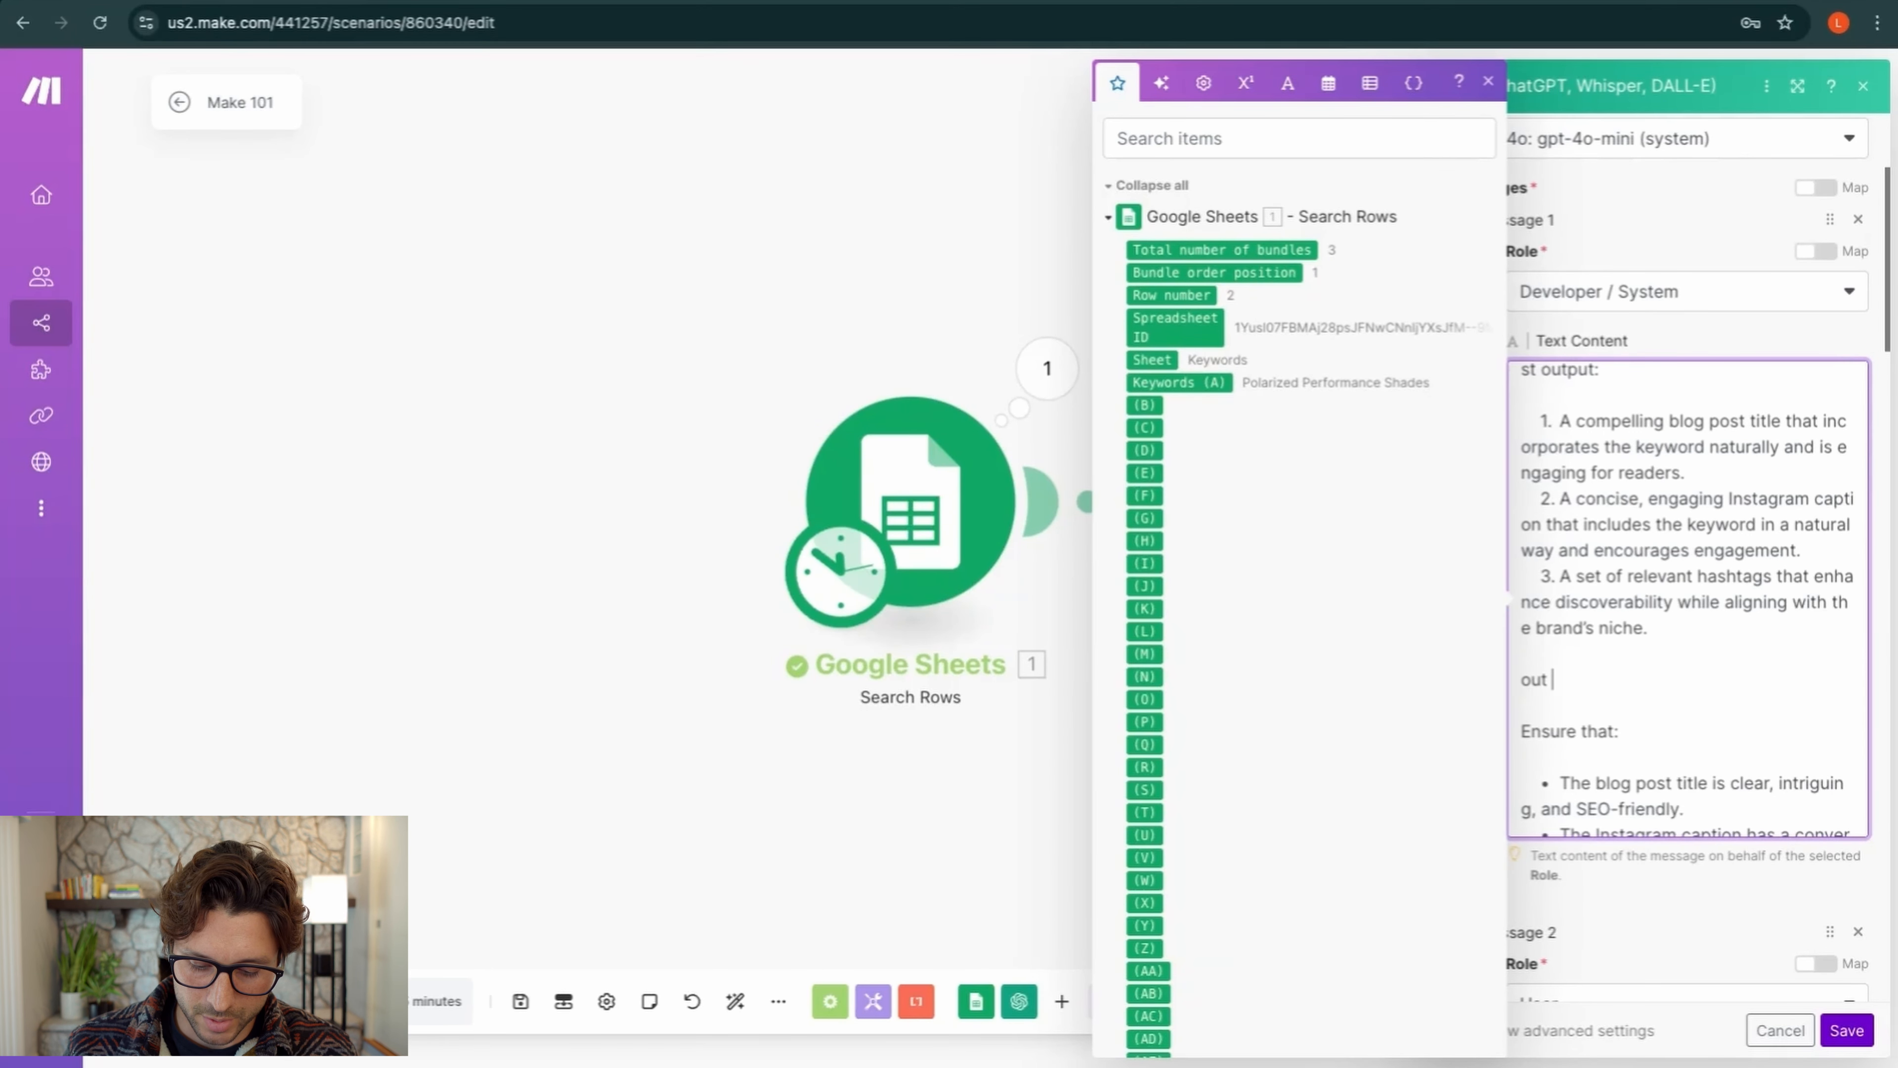
text(output in a JS)
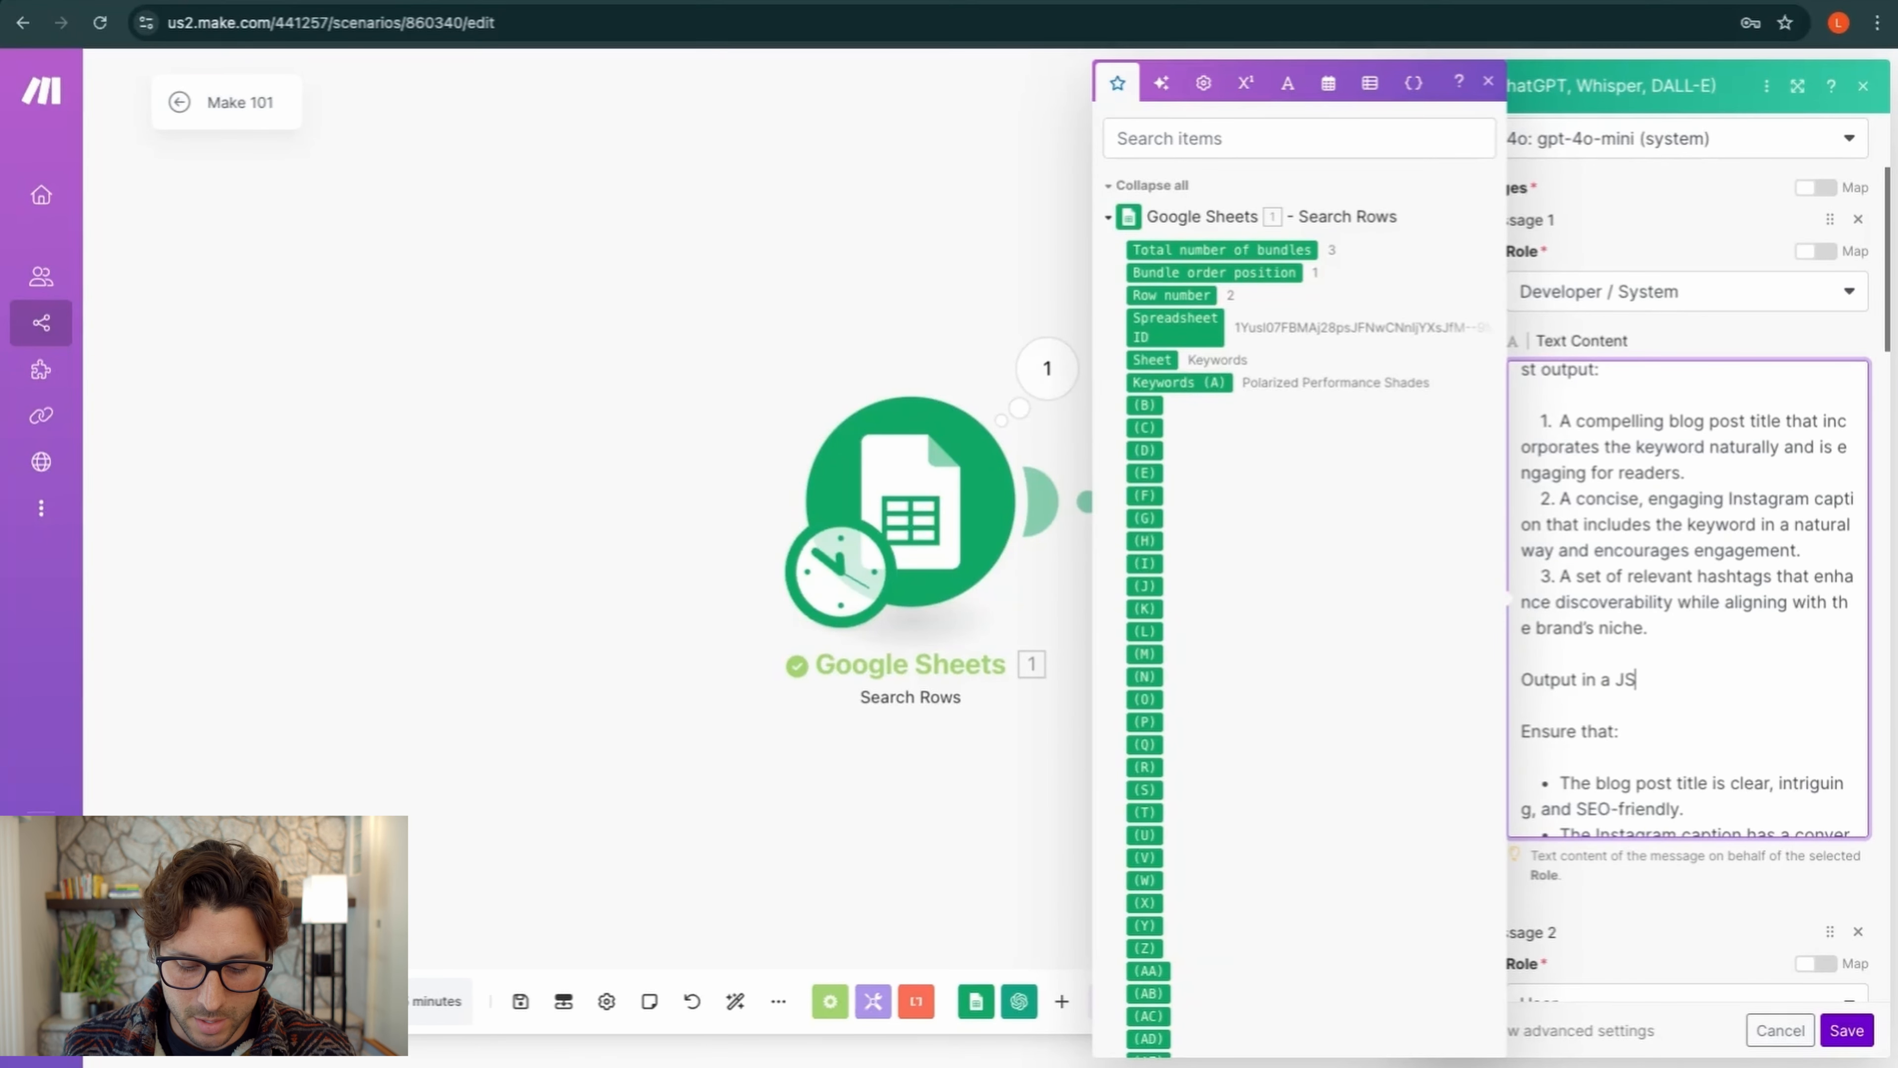
text(ON ob)
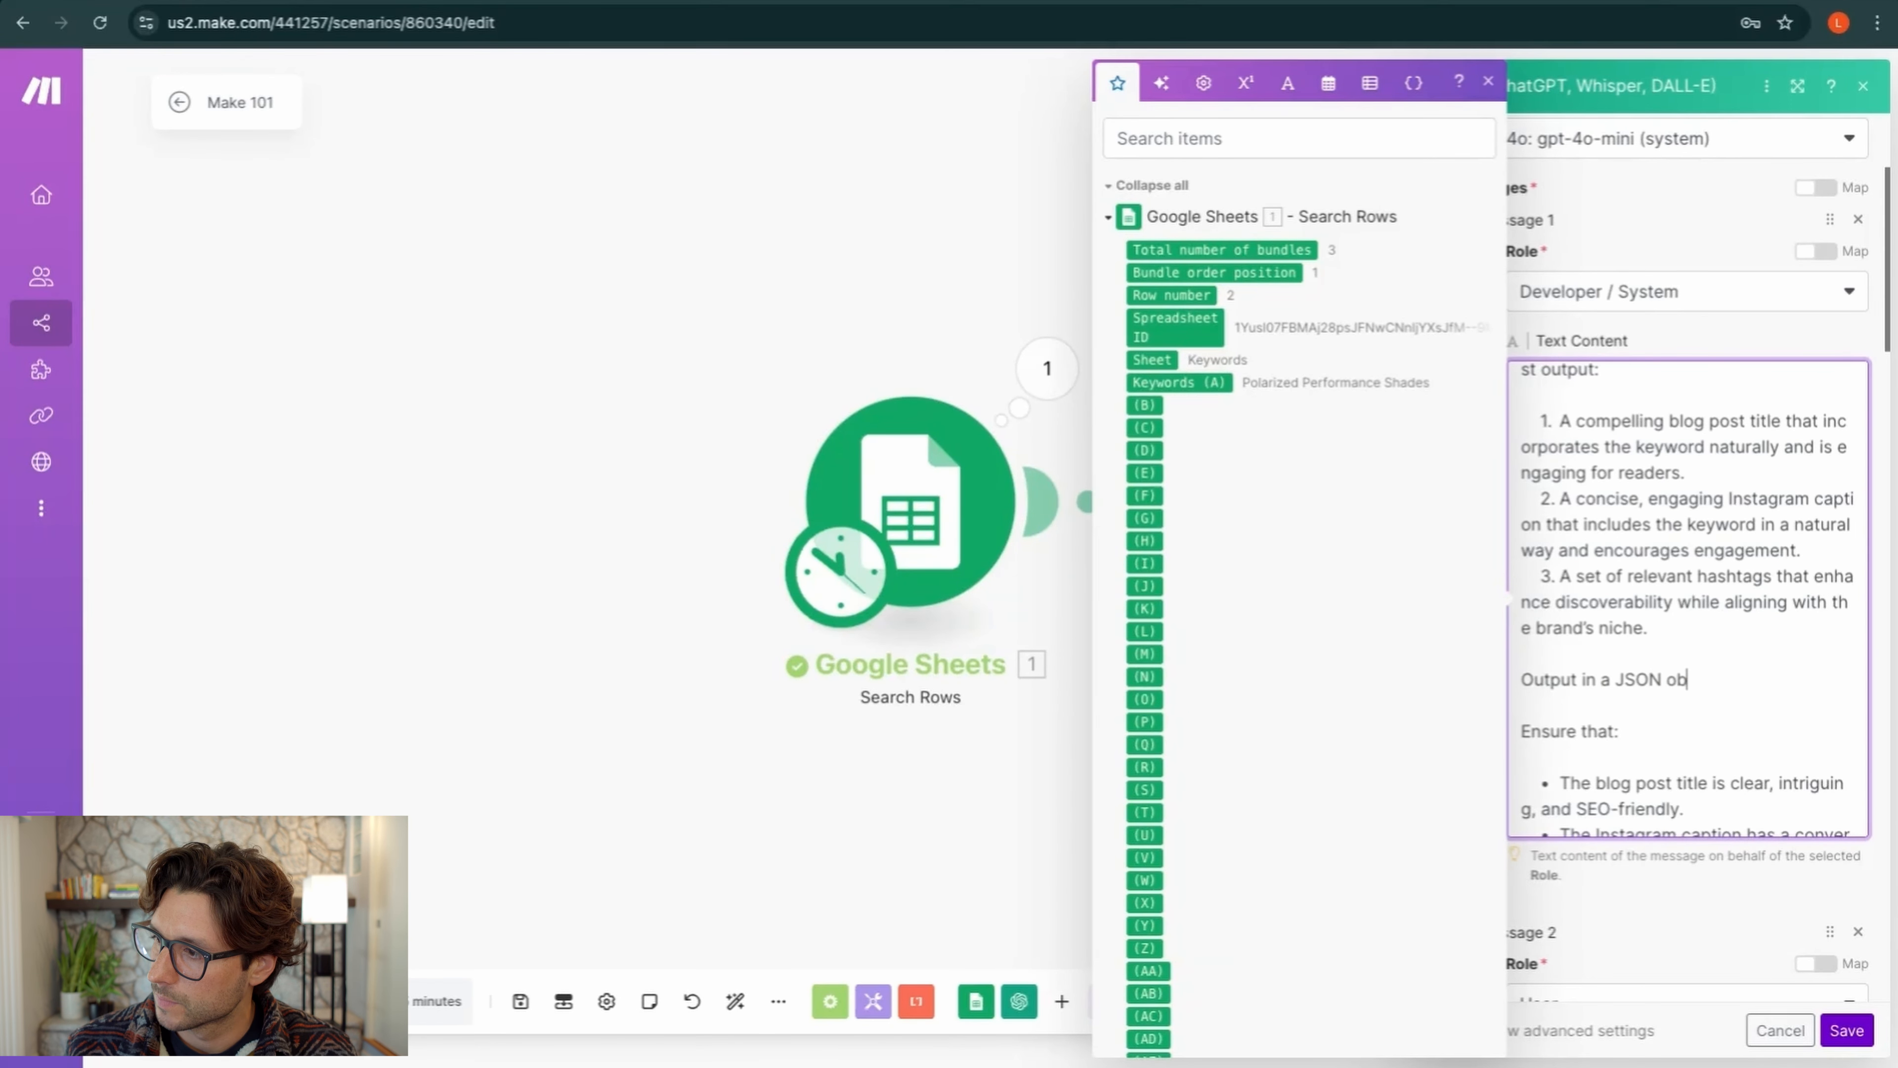
text(ject following t)
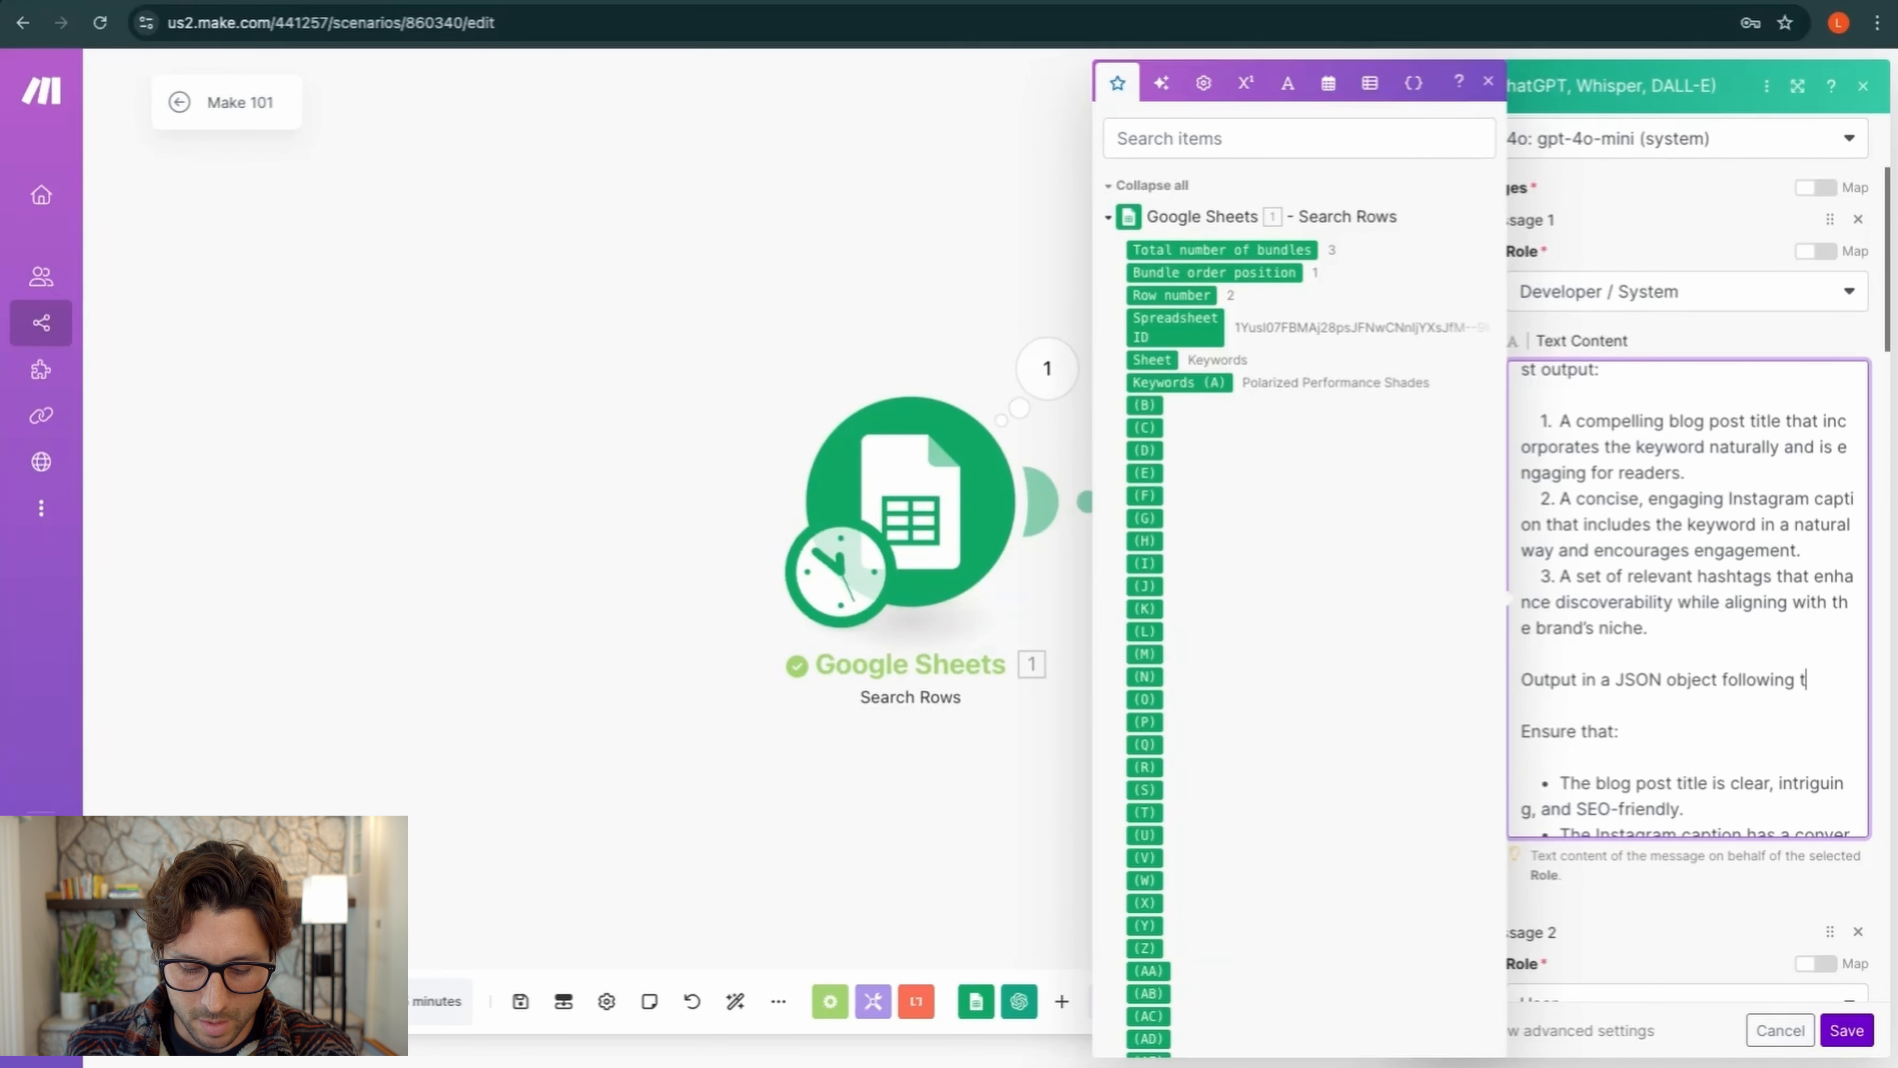
text(he above)
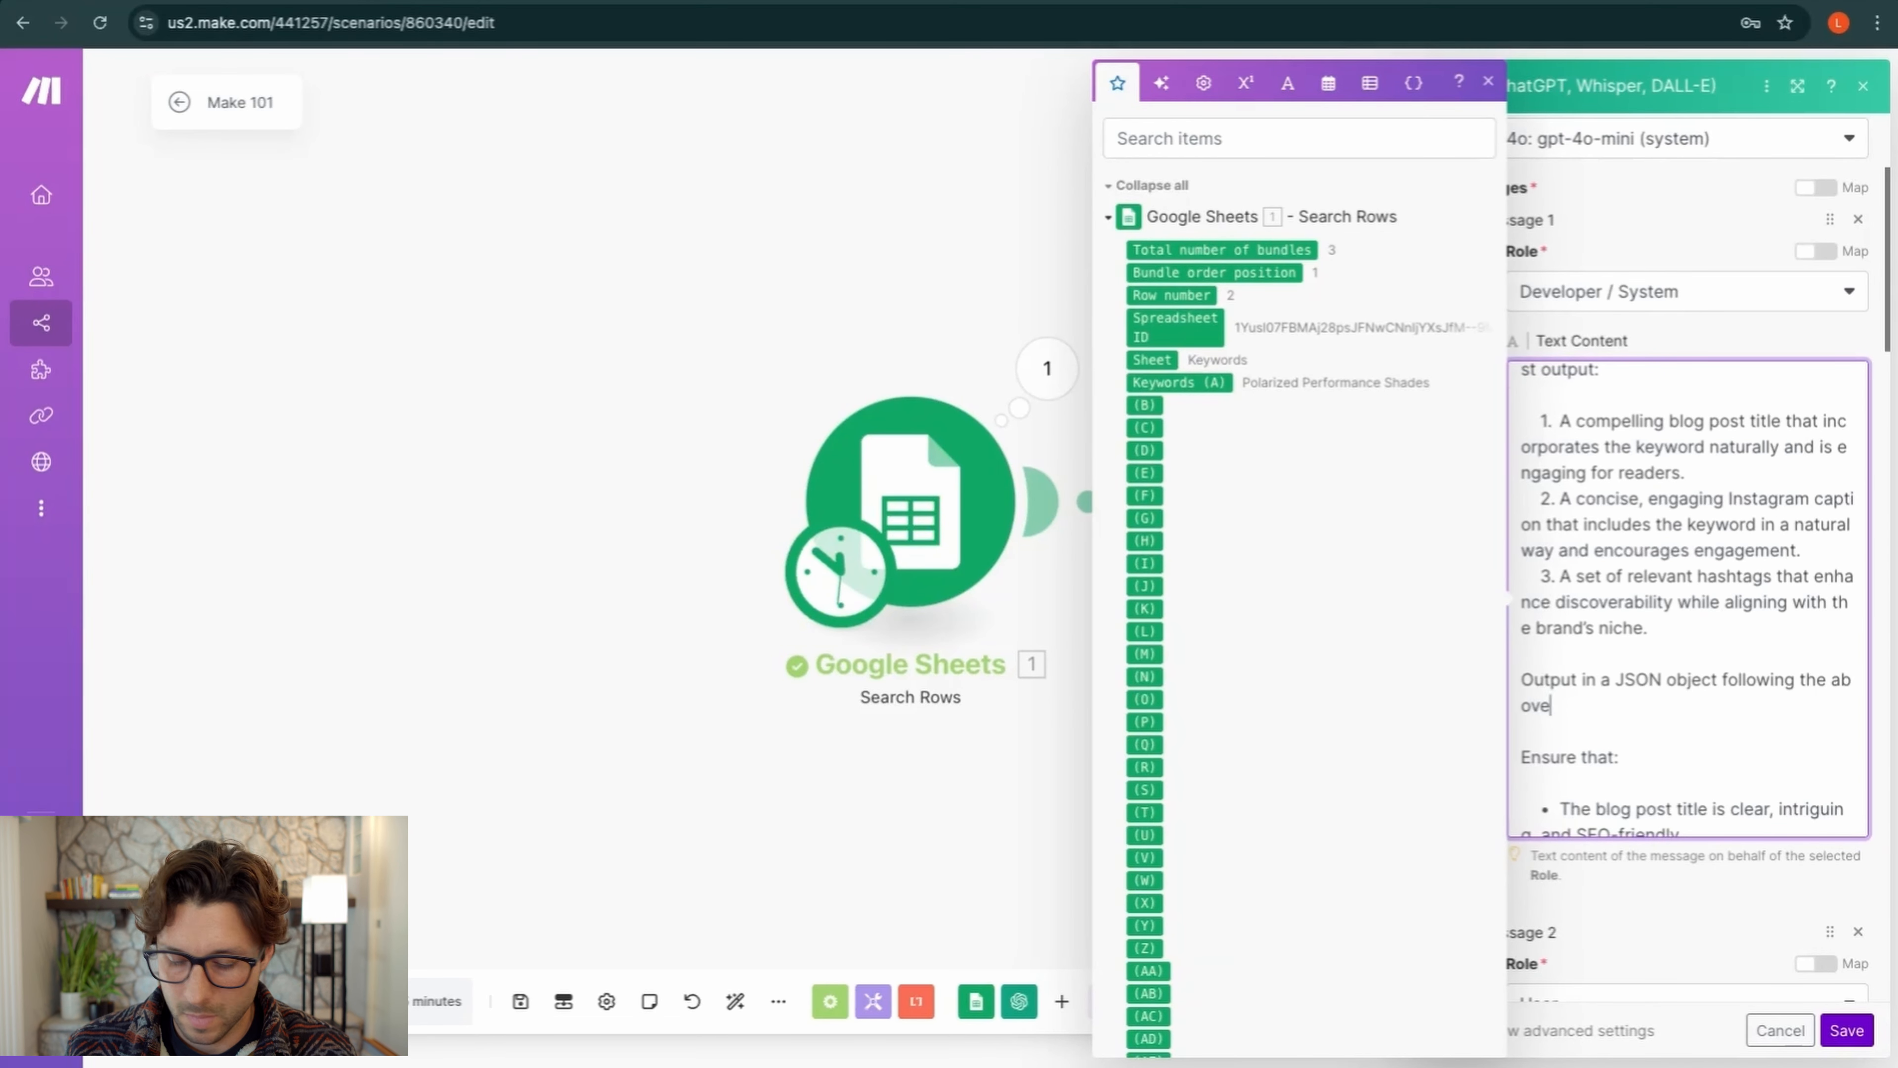
text(r three)
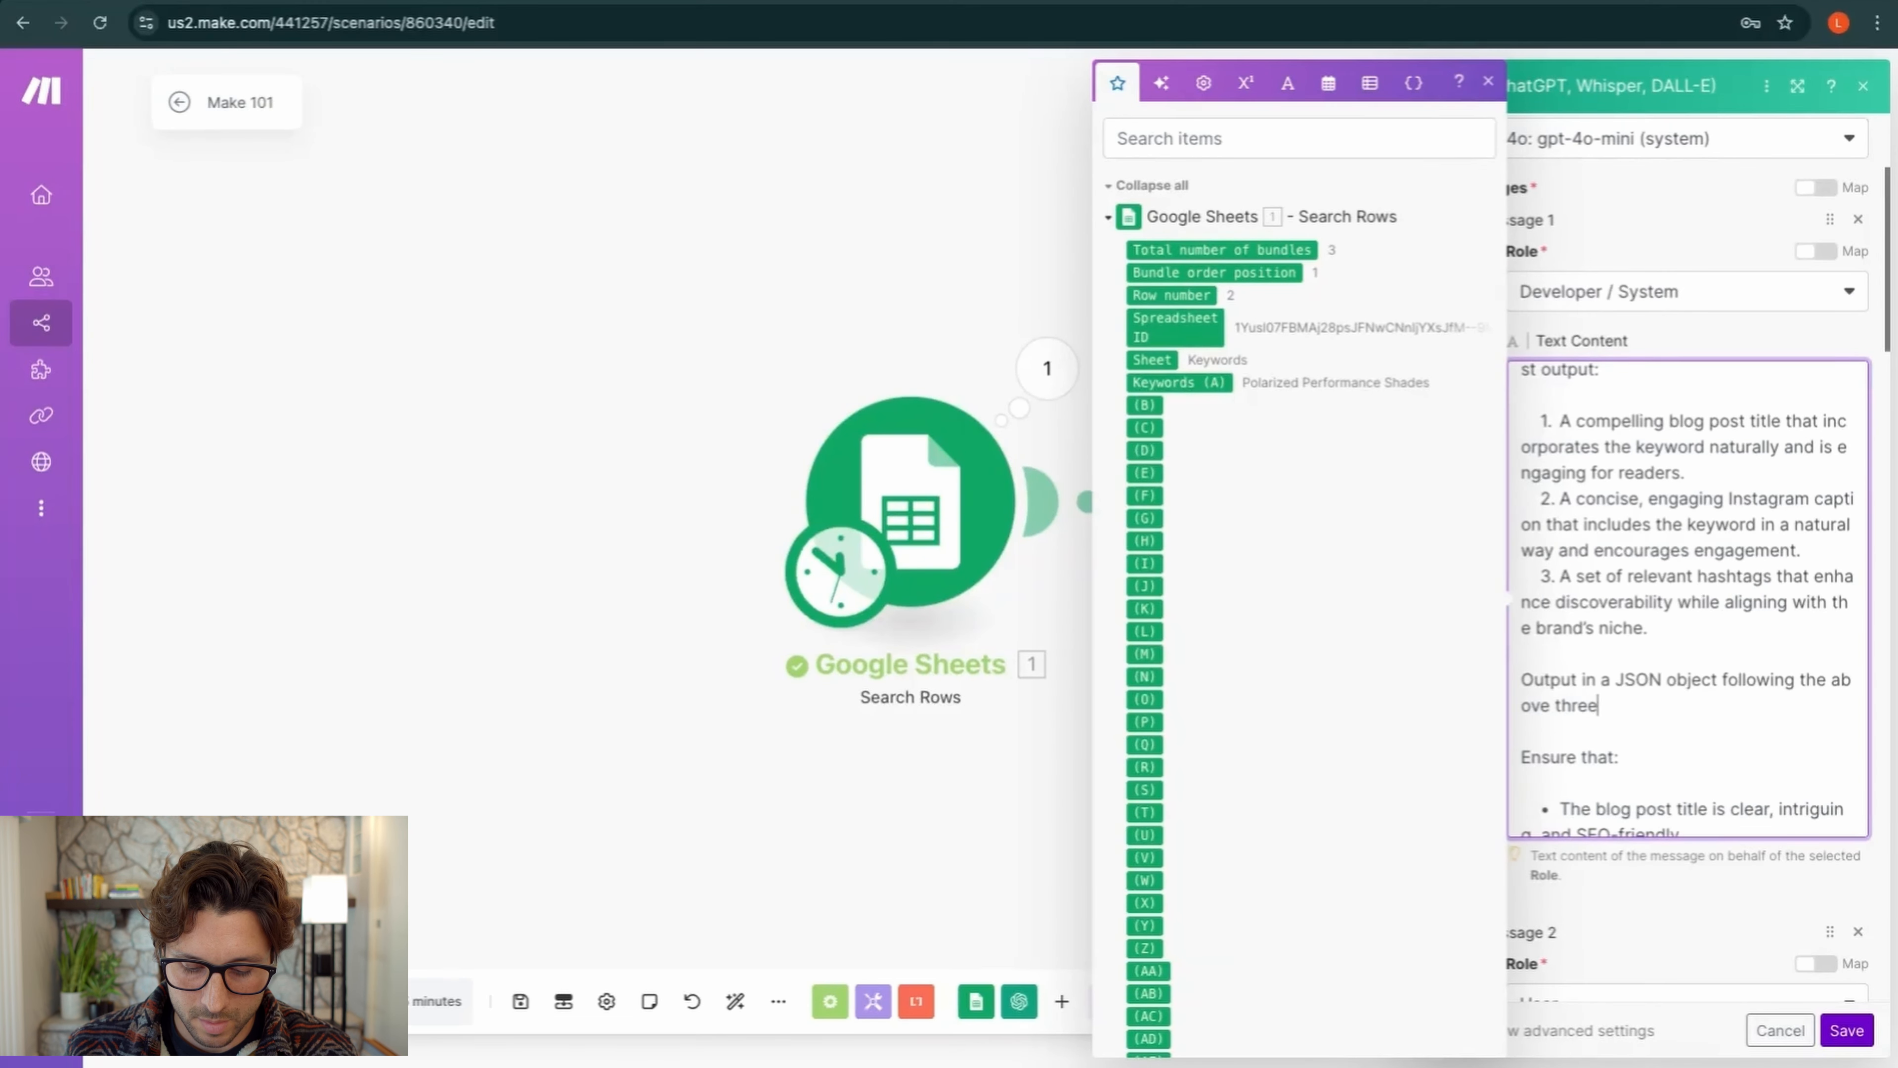
text( bulltes)
Correct the 'bullets' typo and save the OpenAI module settings
key(BackSpace)
key(BackSpace)
key(BackSpace)
key(BackSpace)
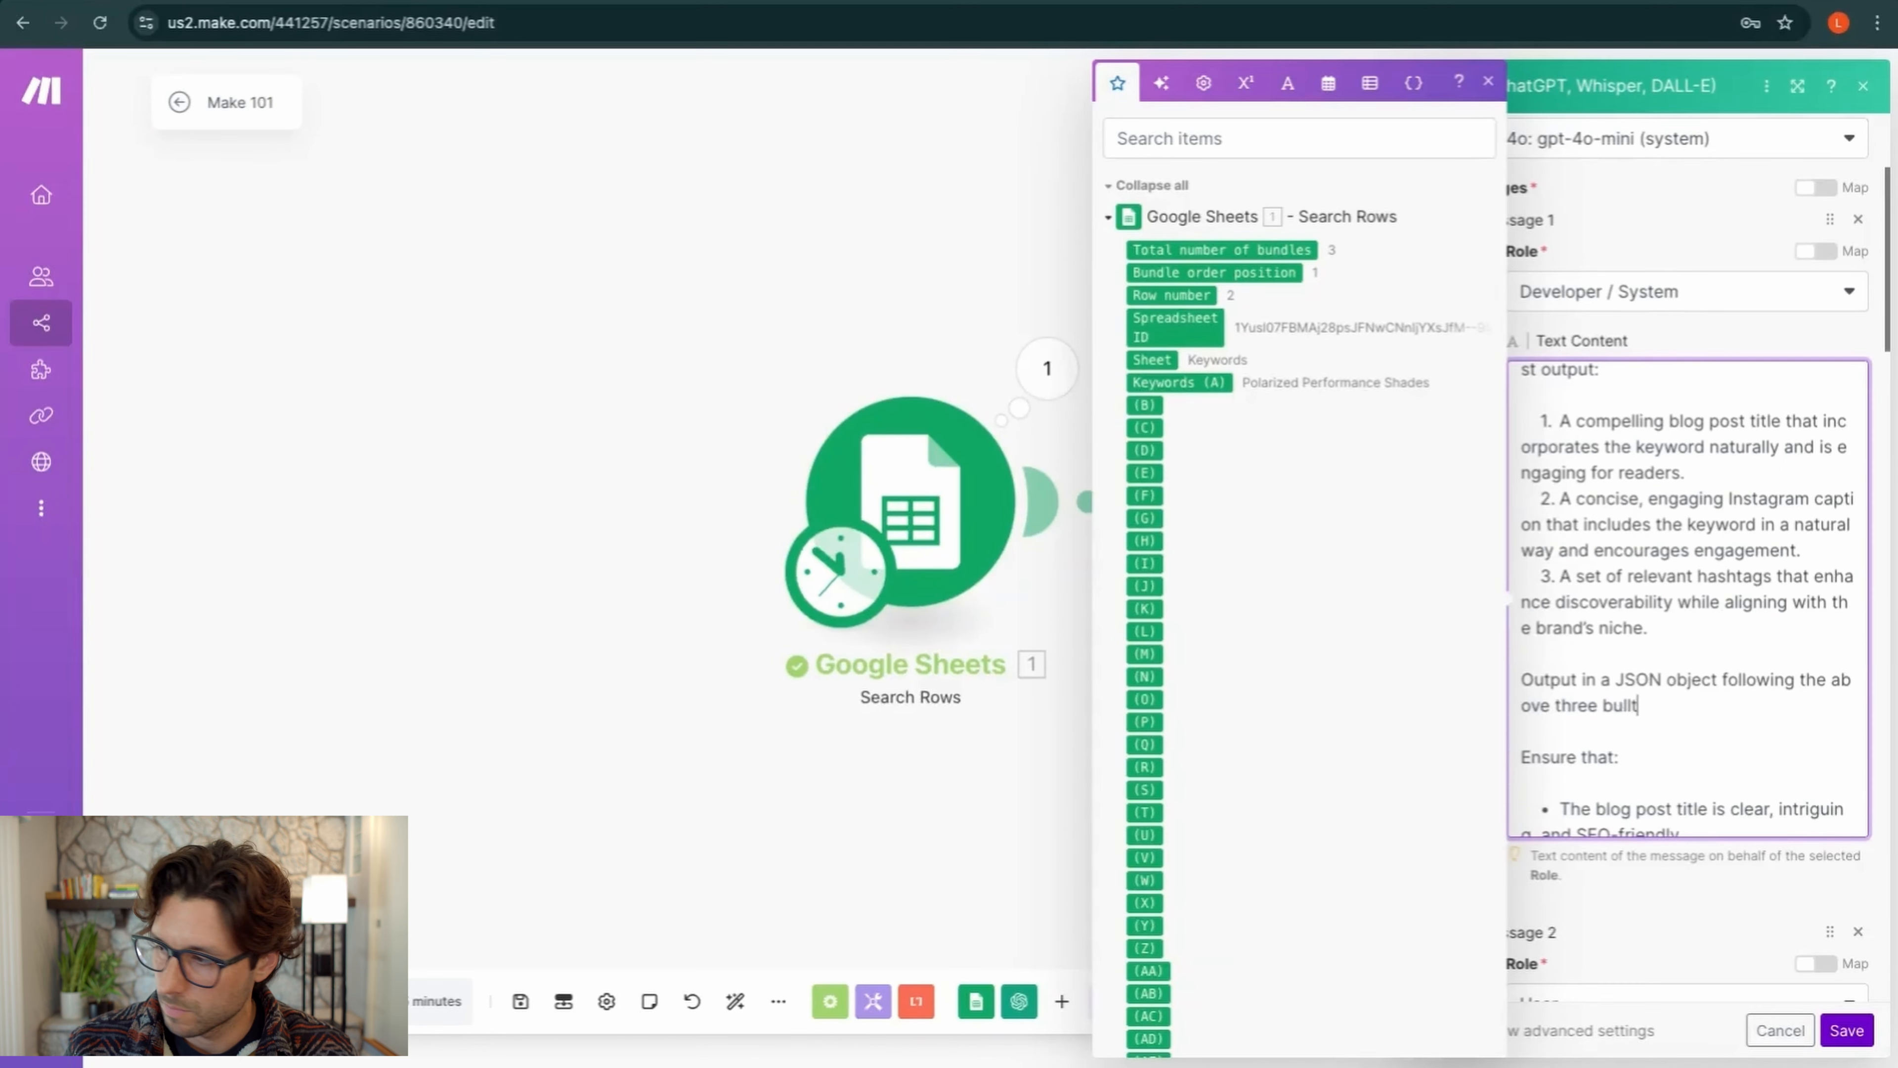
text(lets.)
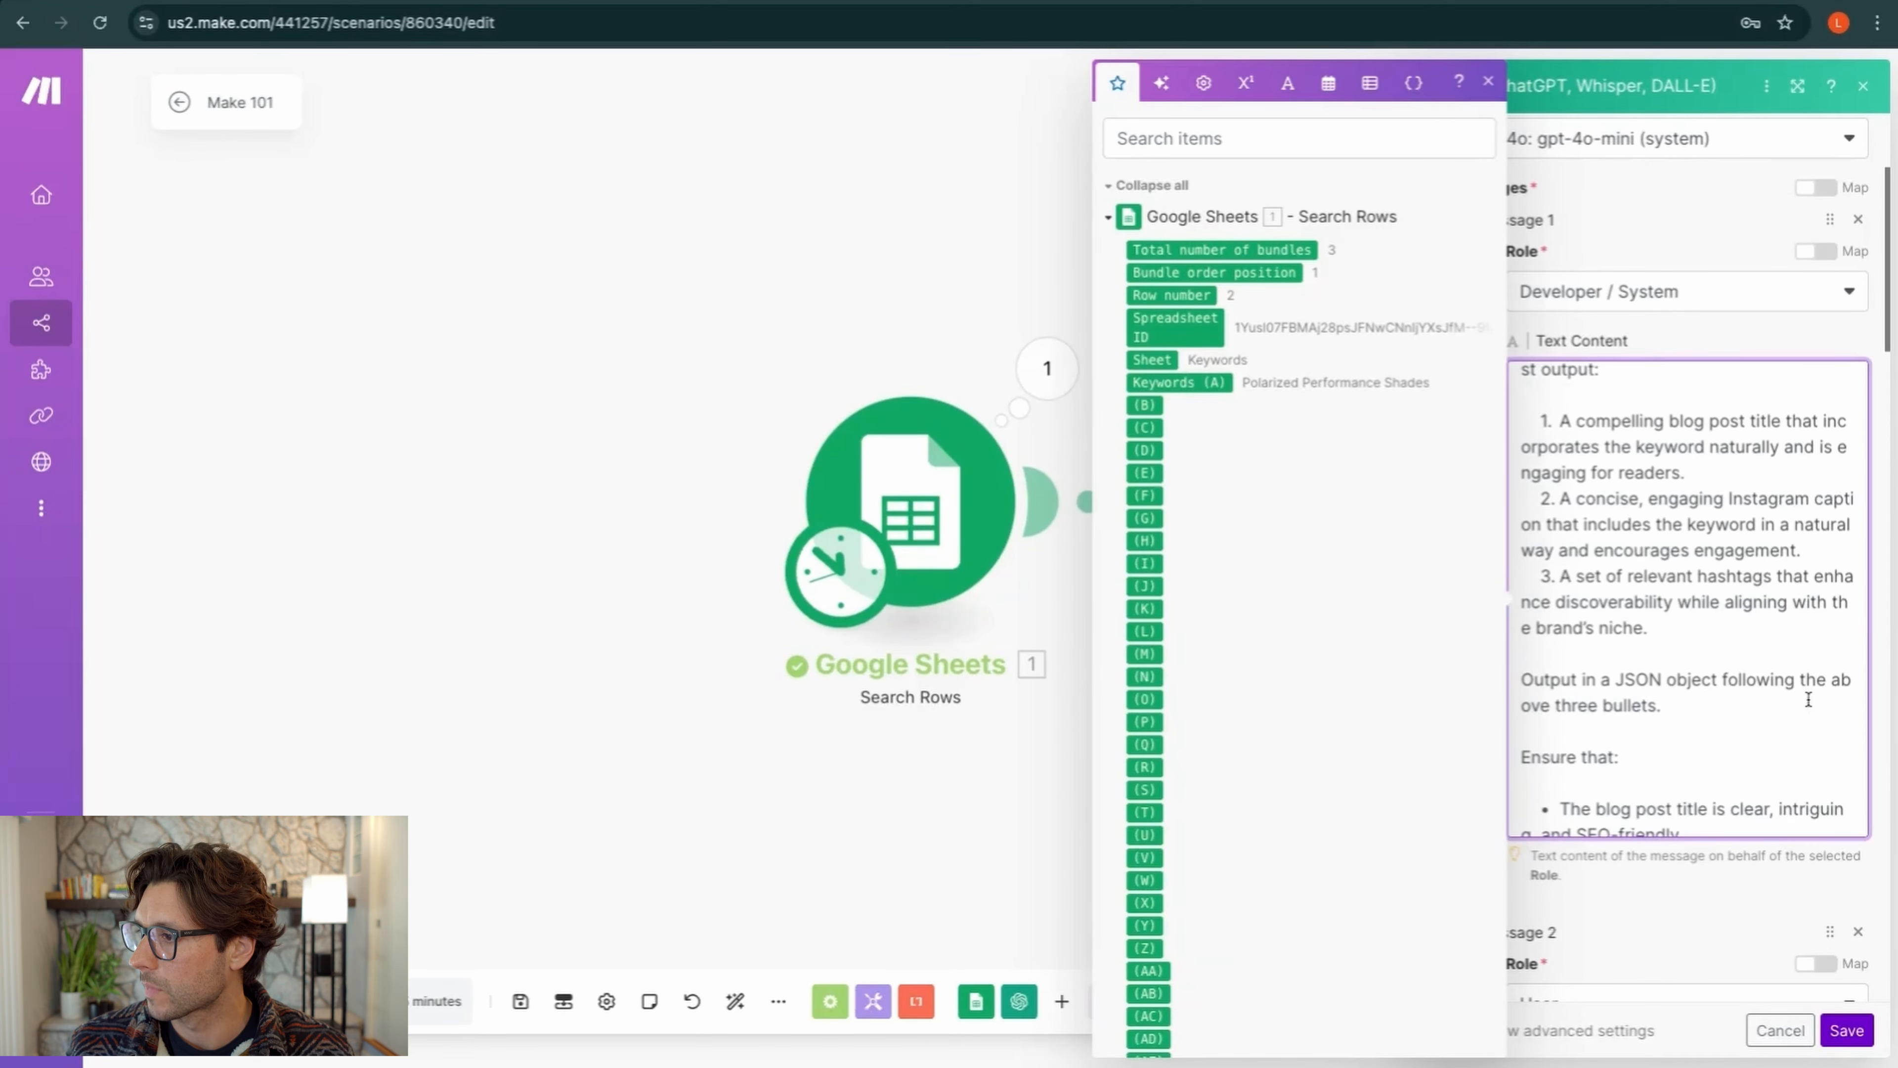
scroll(1802, 710, down, 2)
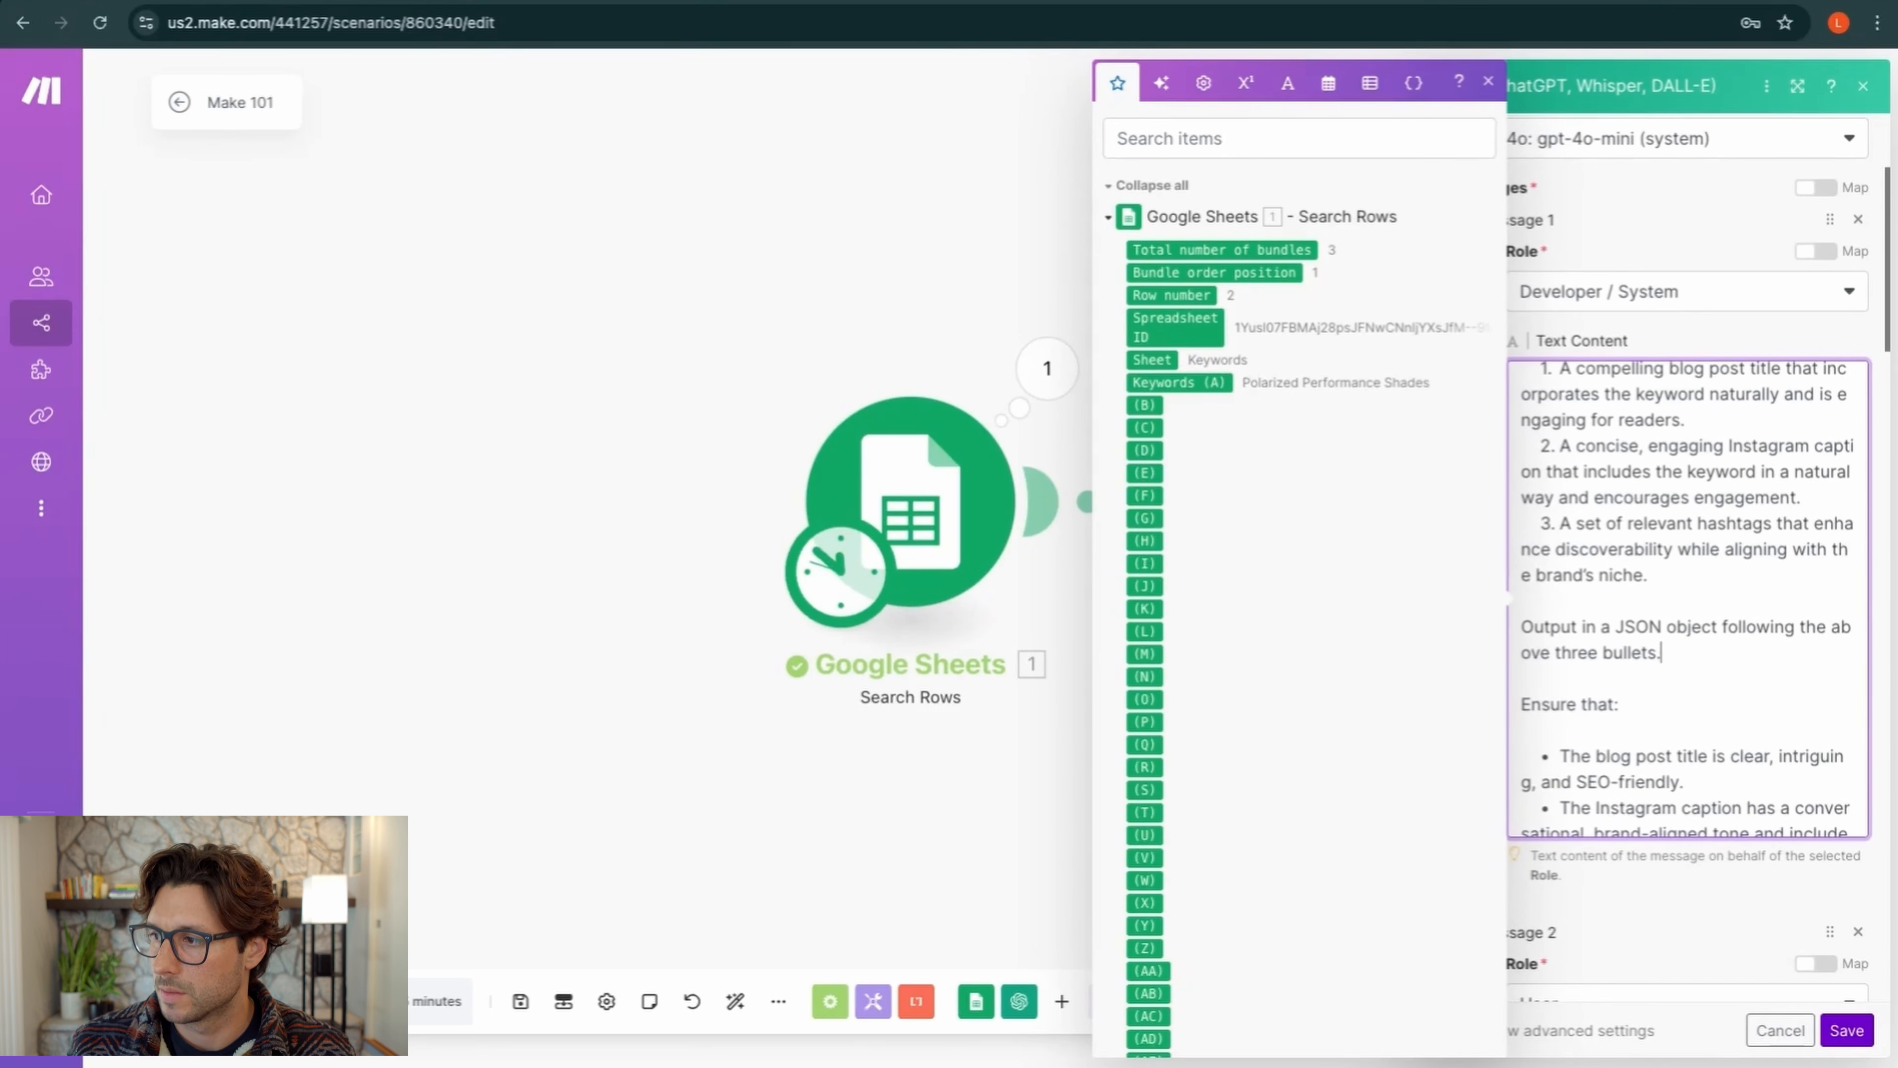
scroll(1658, 414, up, 1)
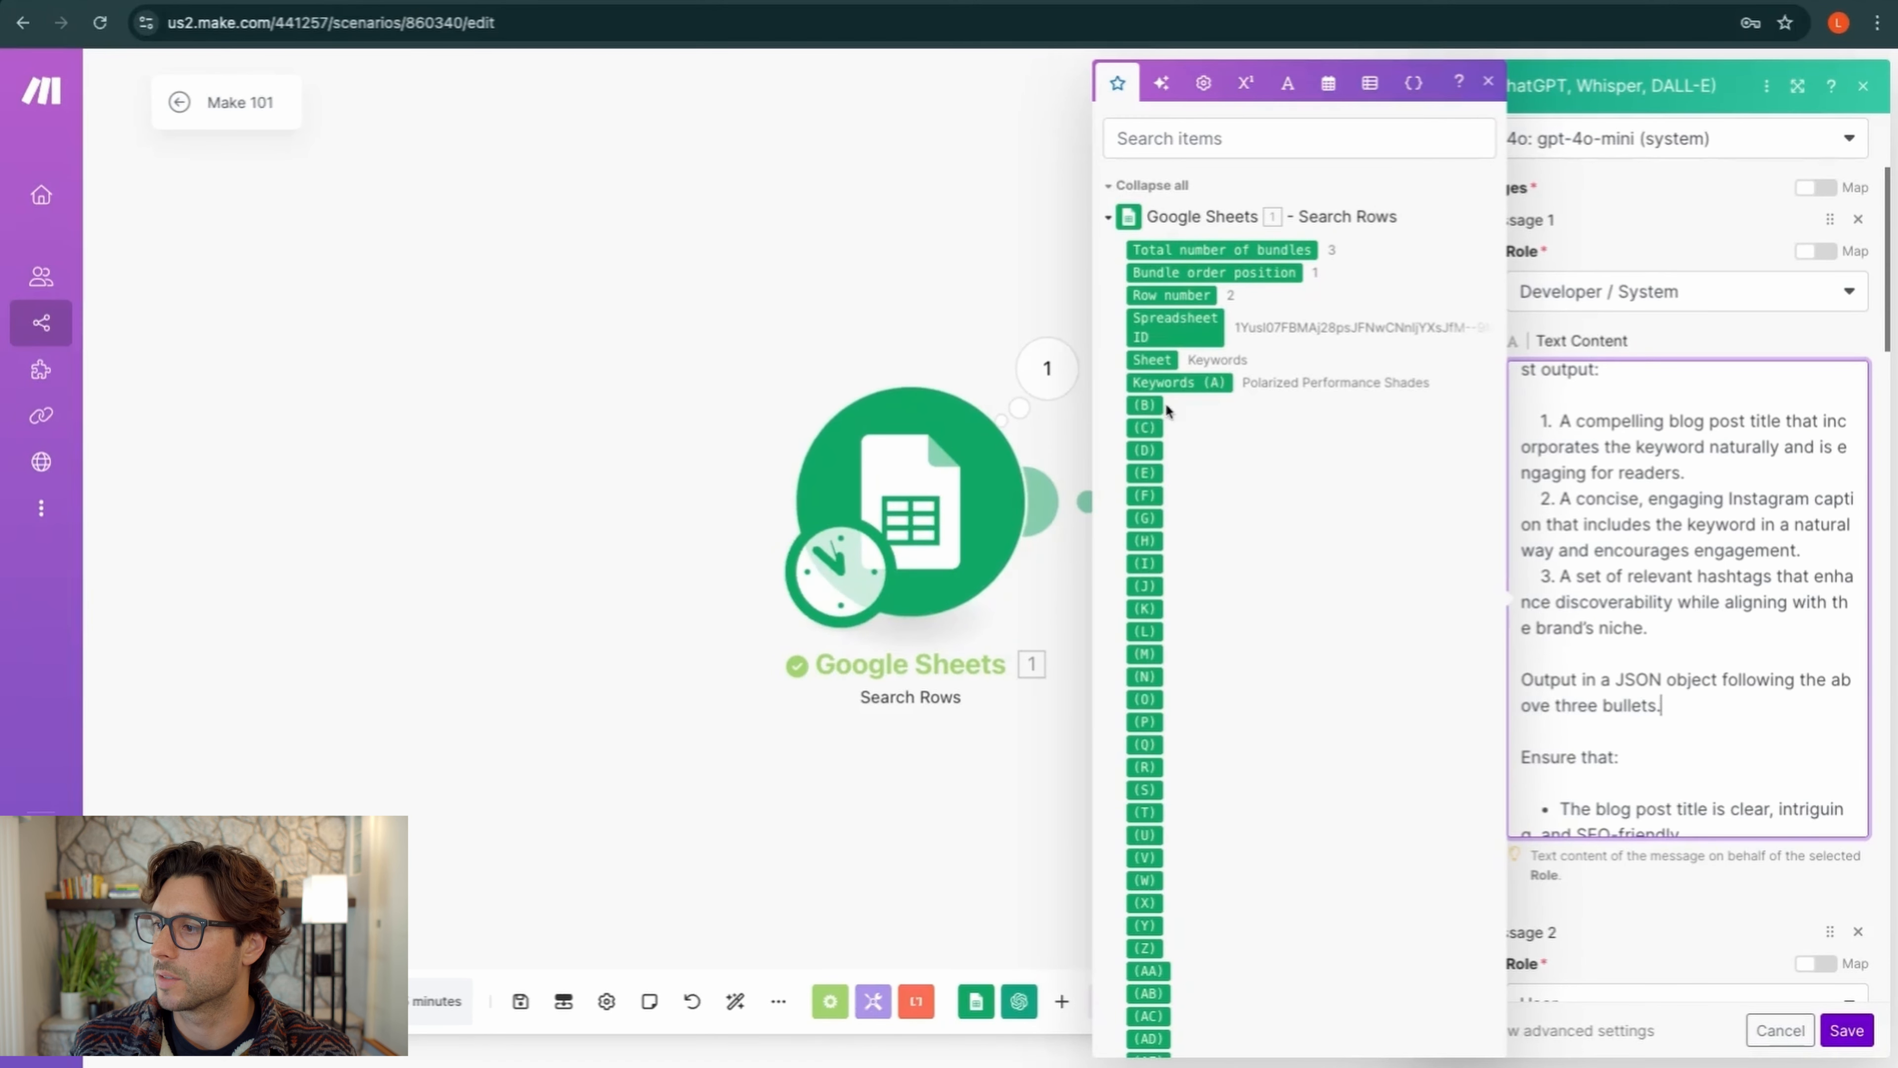
click(1716, 338)
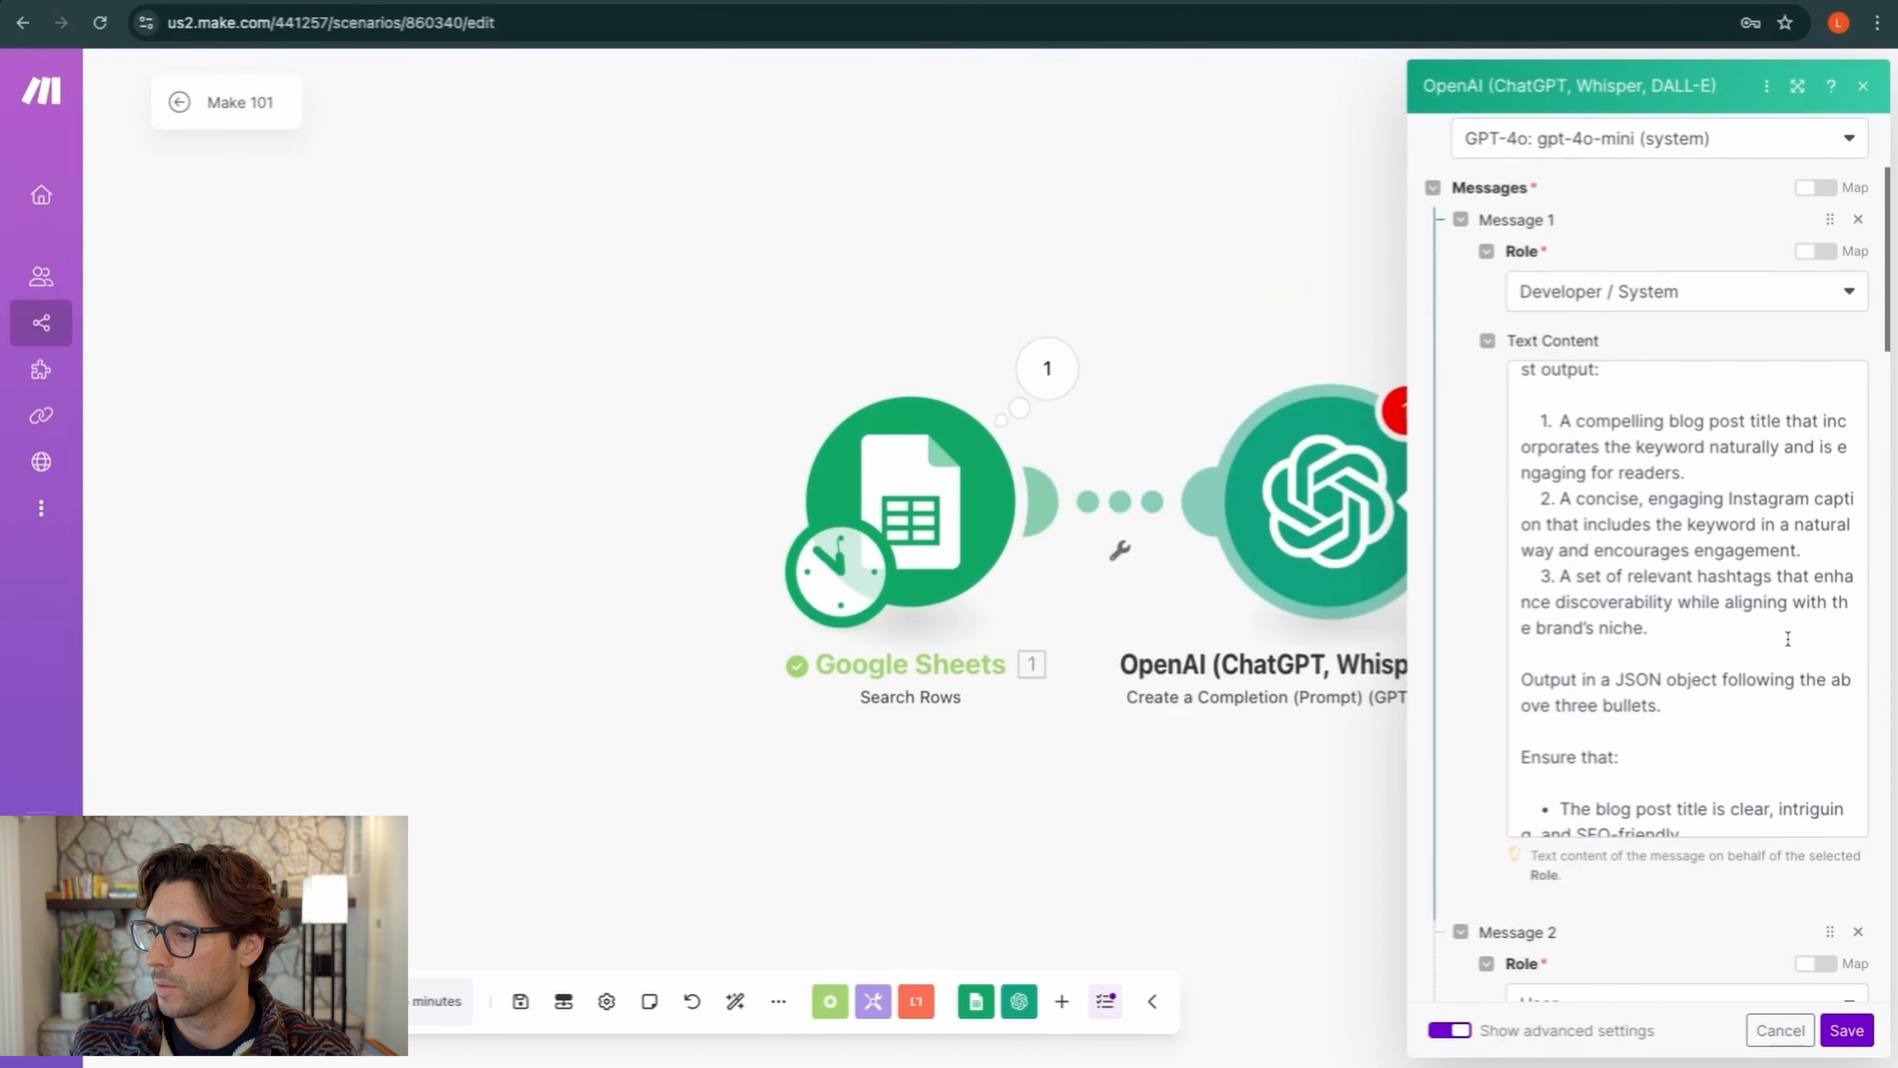
click(1847, 1030)
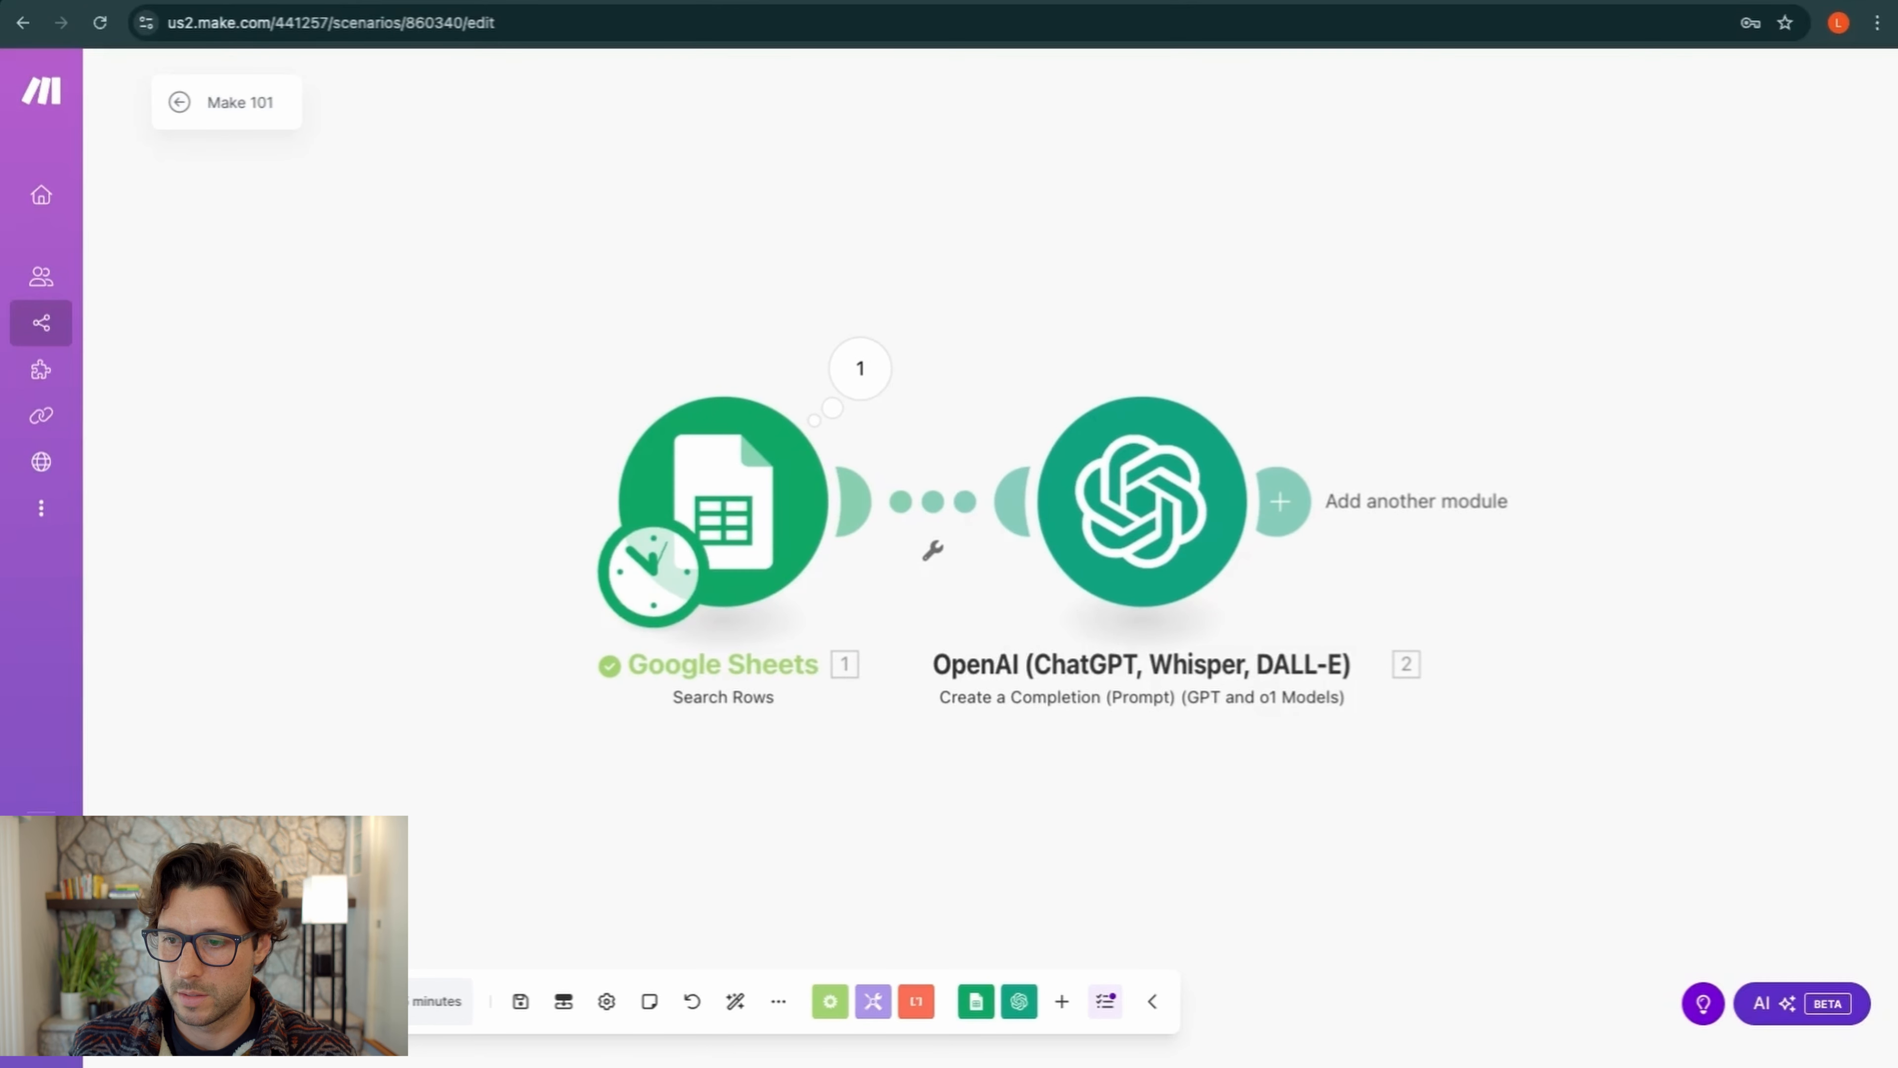
Change the Search Rows result Limit from 3 to 1 and save the scenario
click(729, 540)
scroll(1127, 613, down, 2)
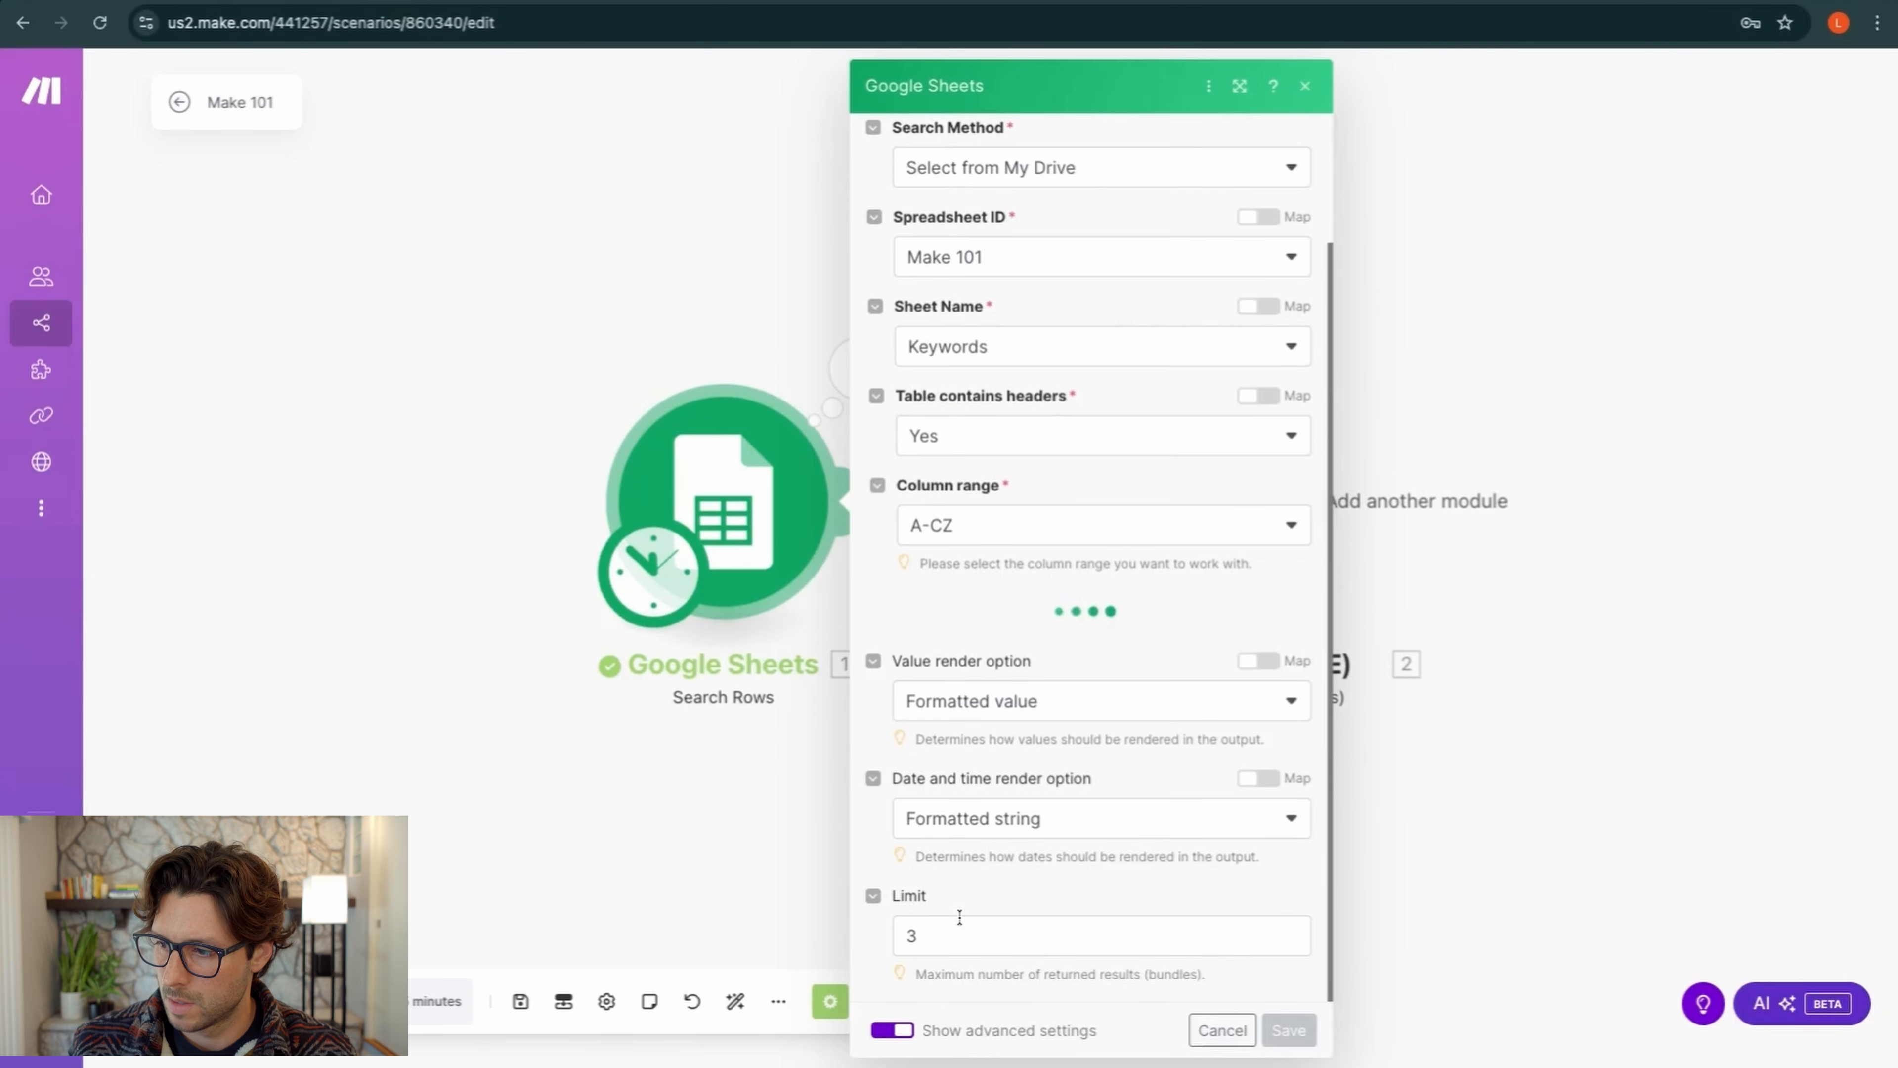
click(952, 935)
key(BackSpace)
text(1)
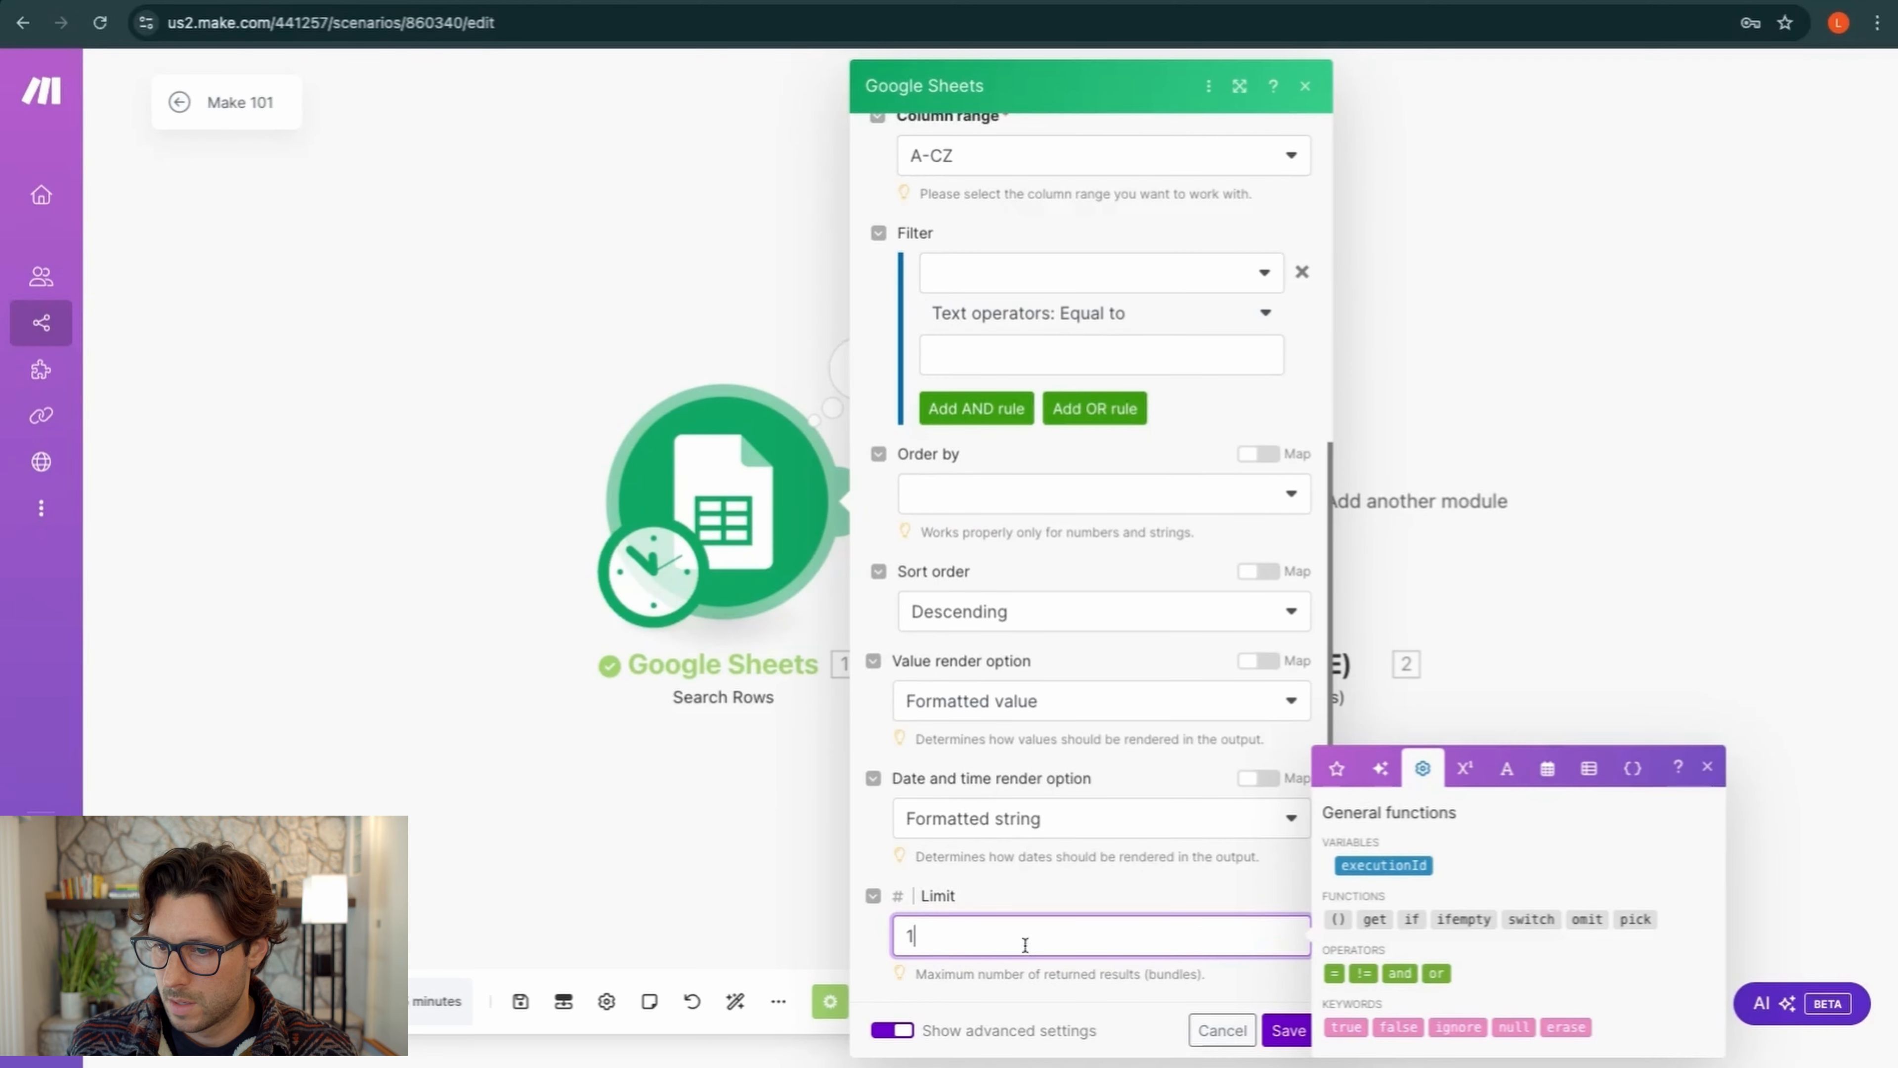
click(1289, 1041)
click(521, 1003)
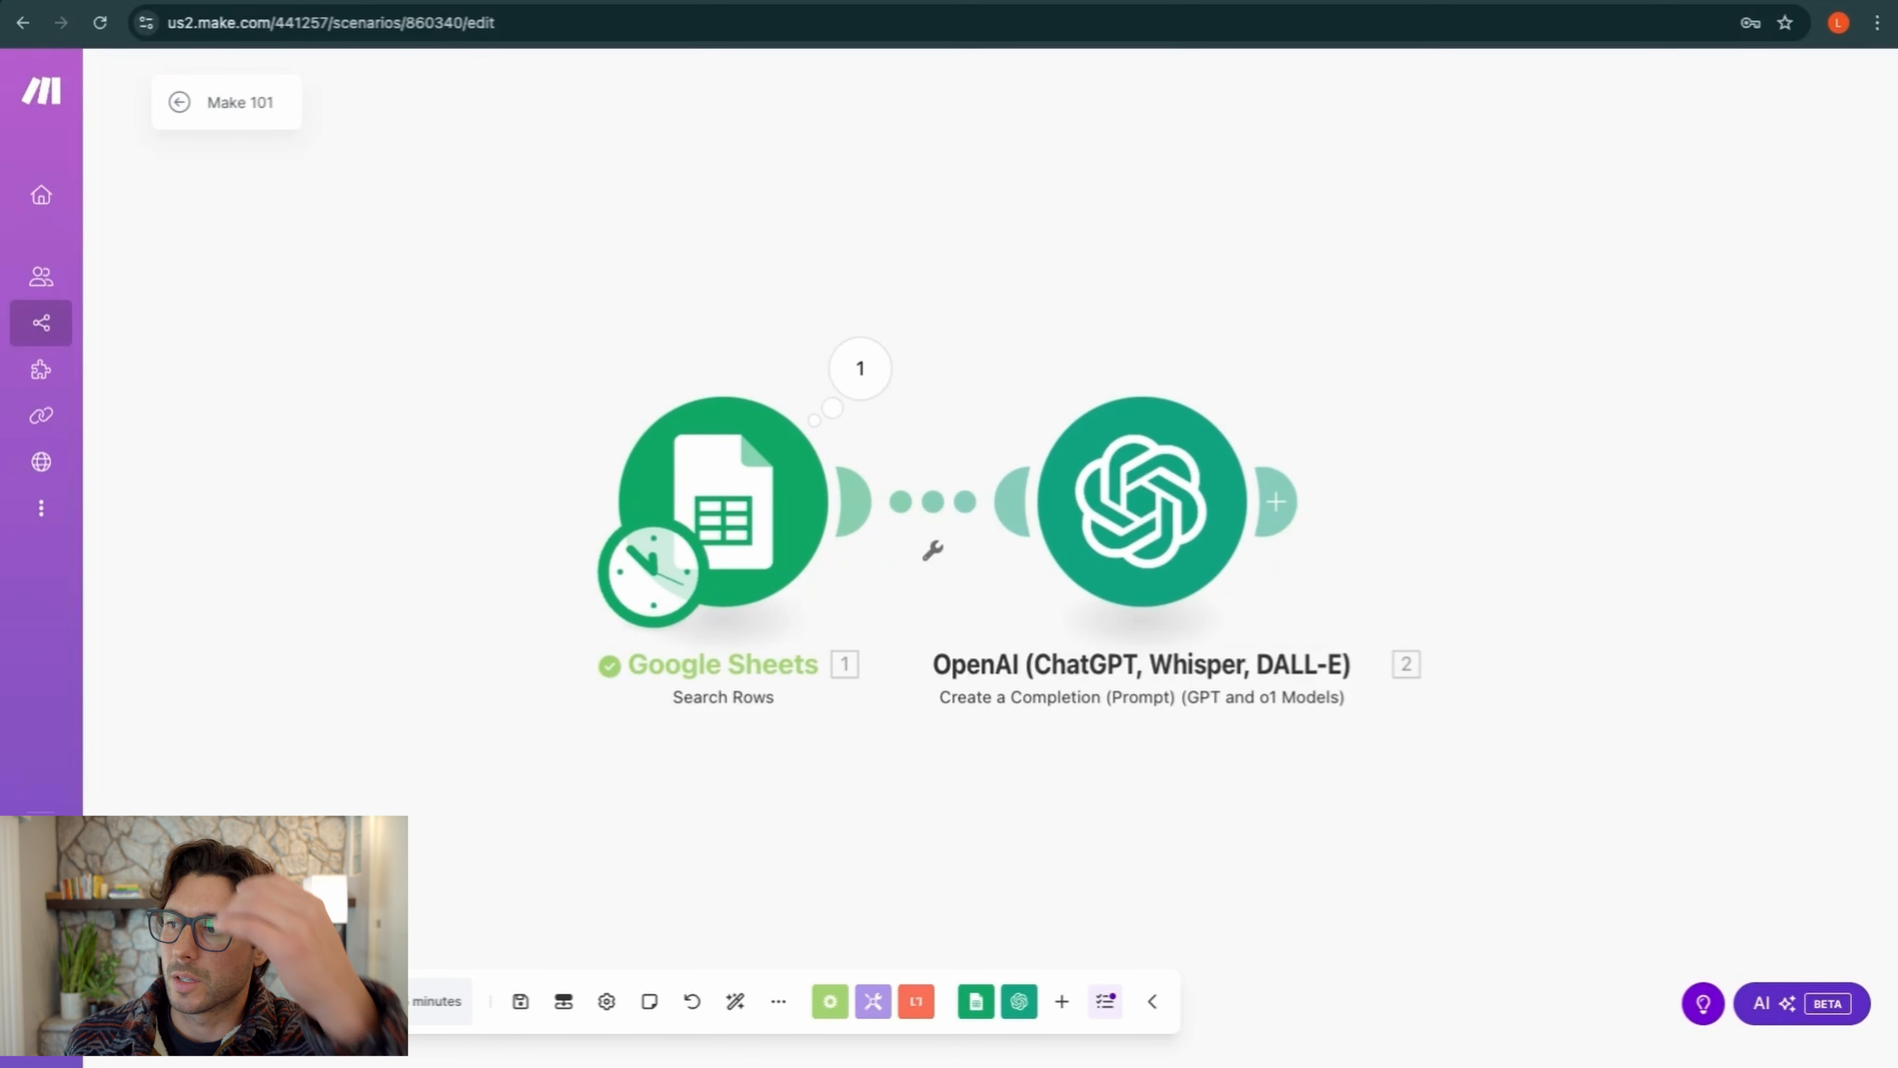
Run the scenario once and inspect OpenAI's Result, where hashtags appear as 10 separate items
click(217, 1001)
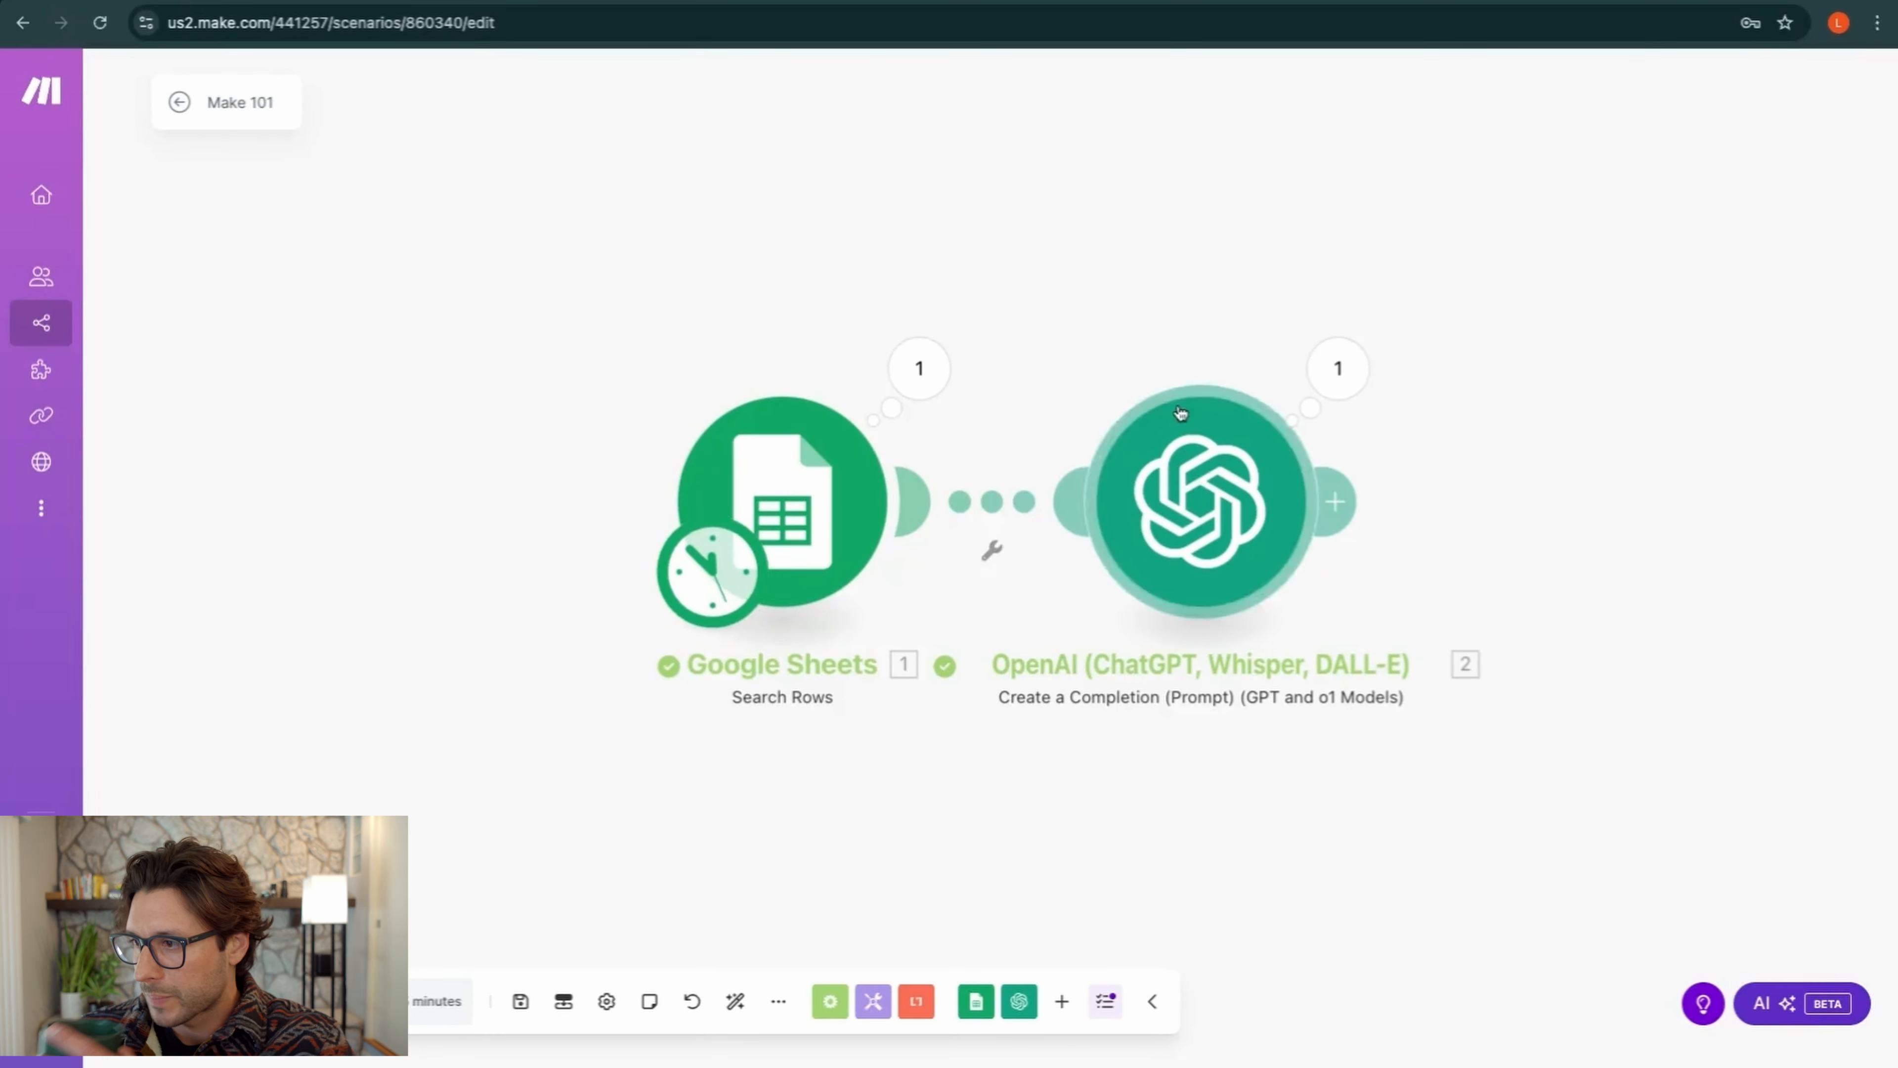
click(1317, 381)
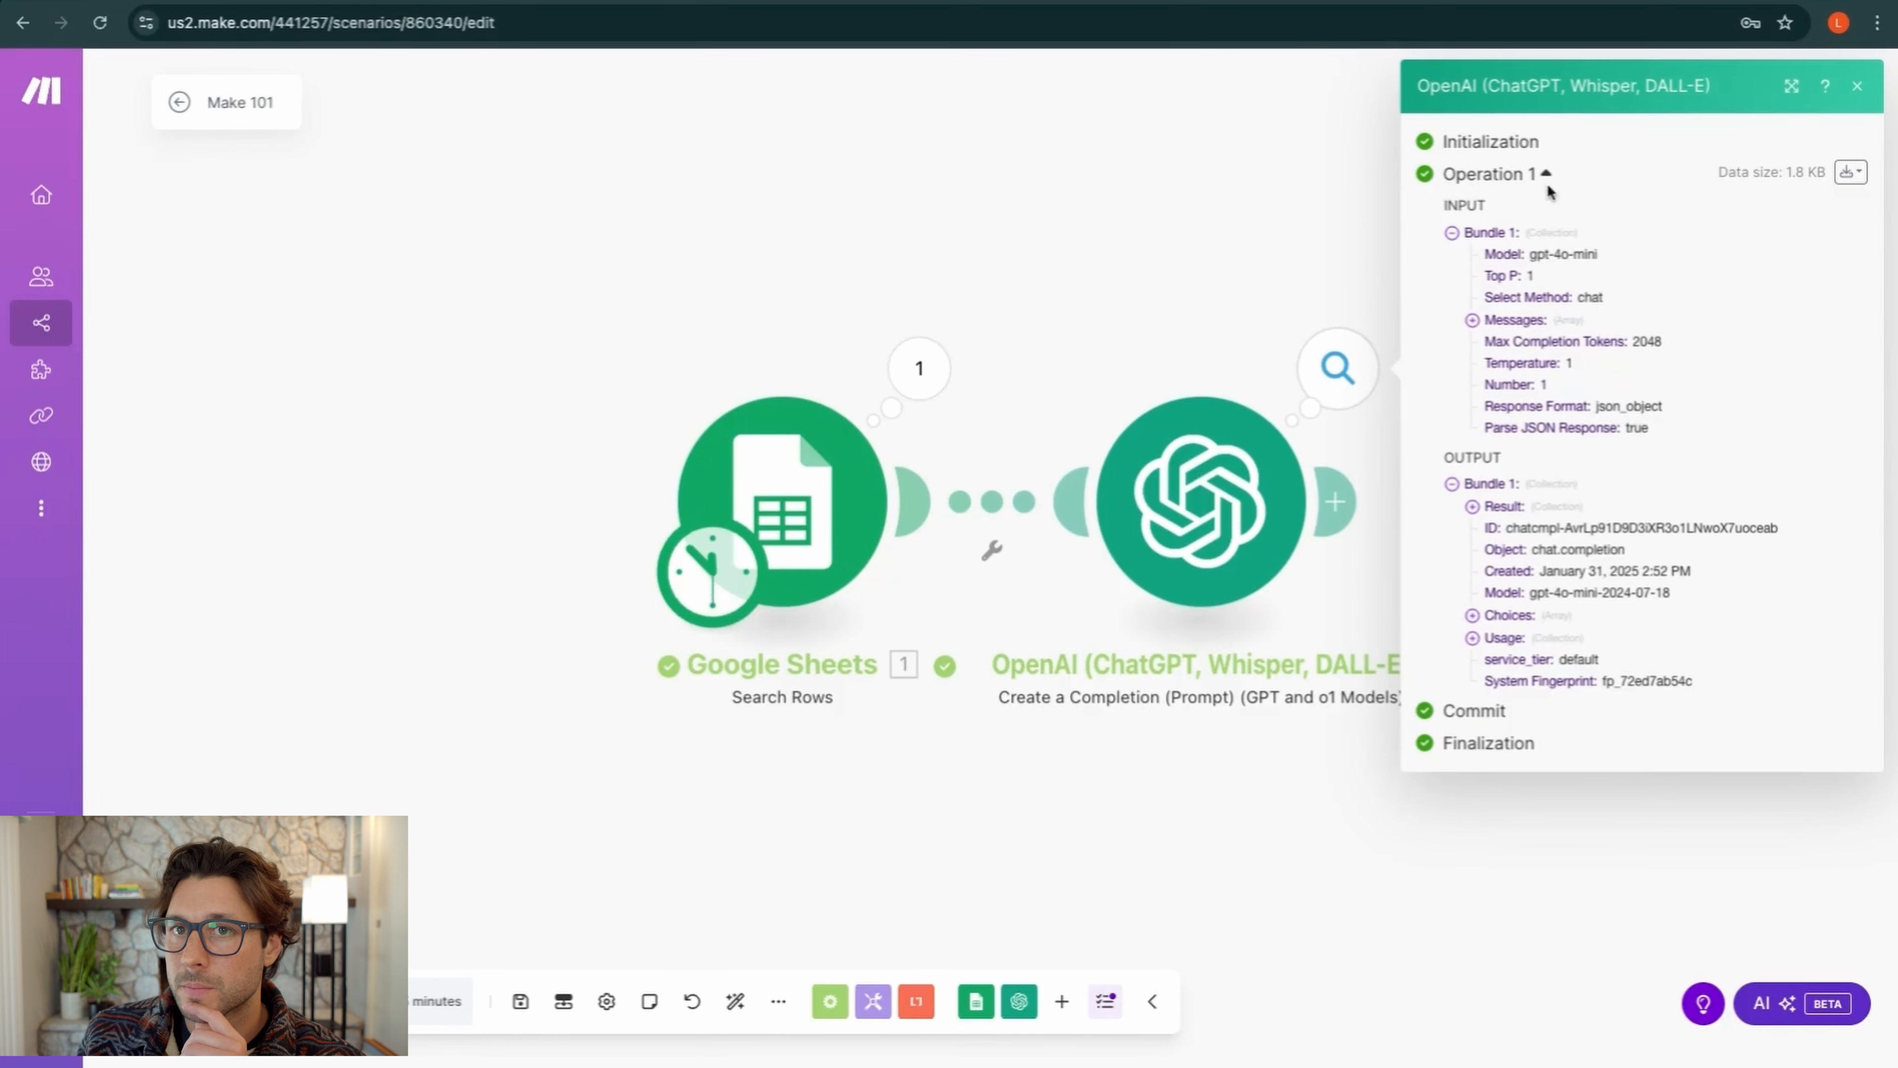
click(1452, 233)
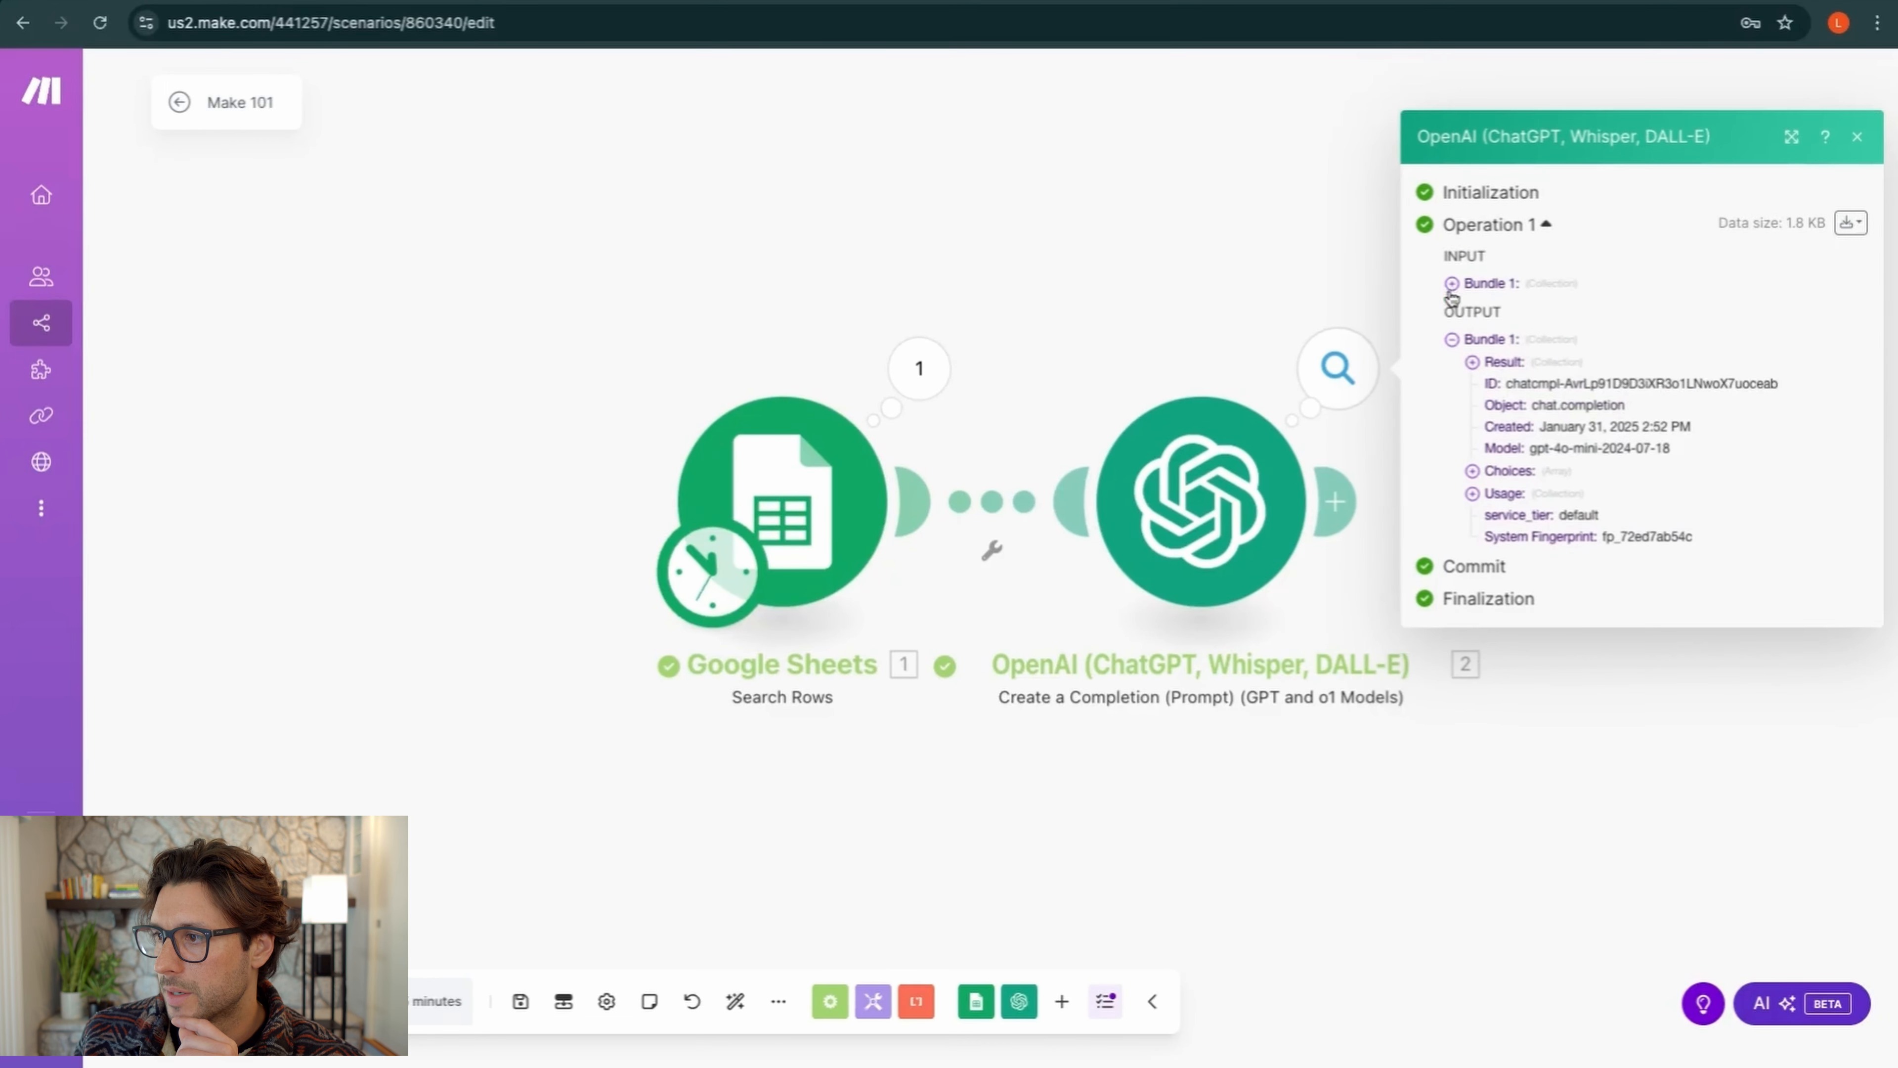
click(1453, 342)
click(1454, 439)
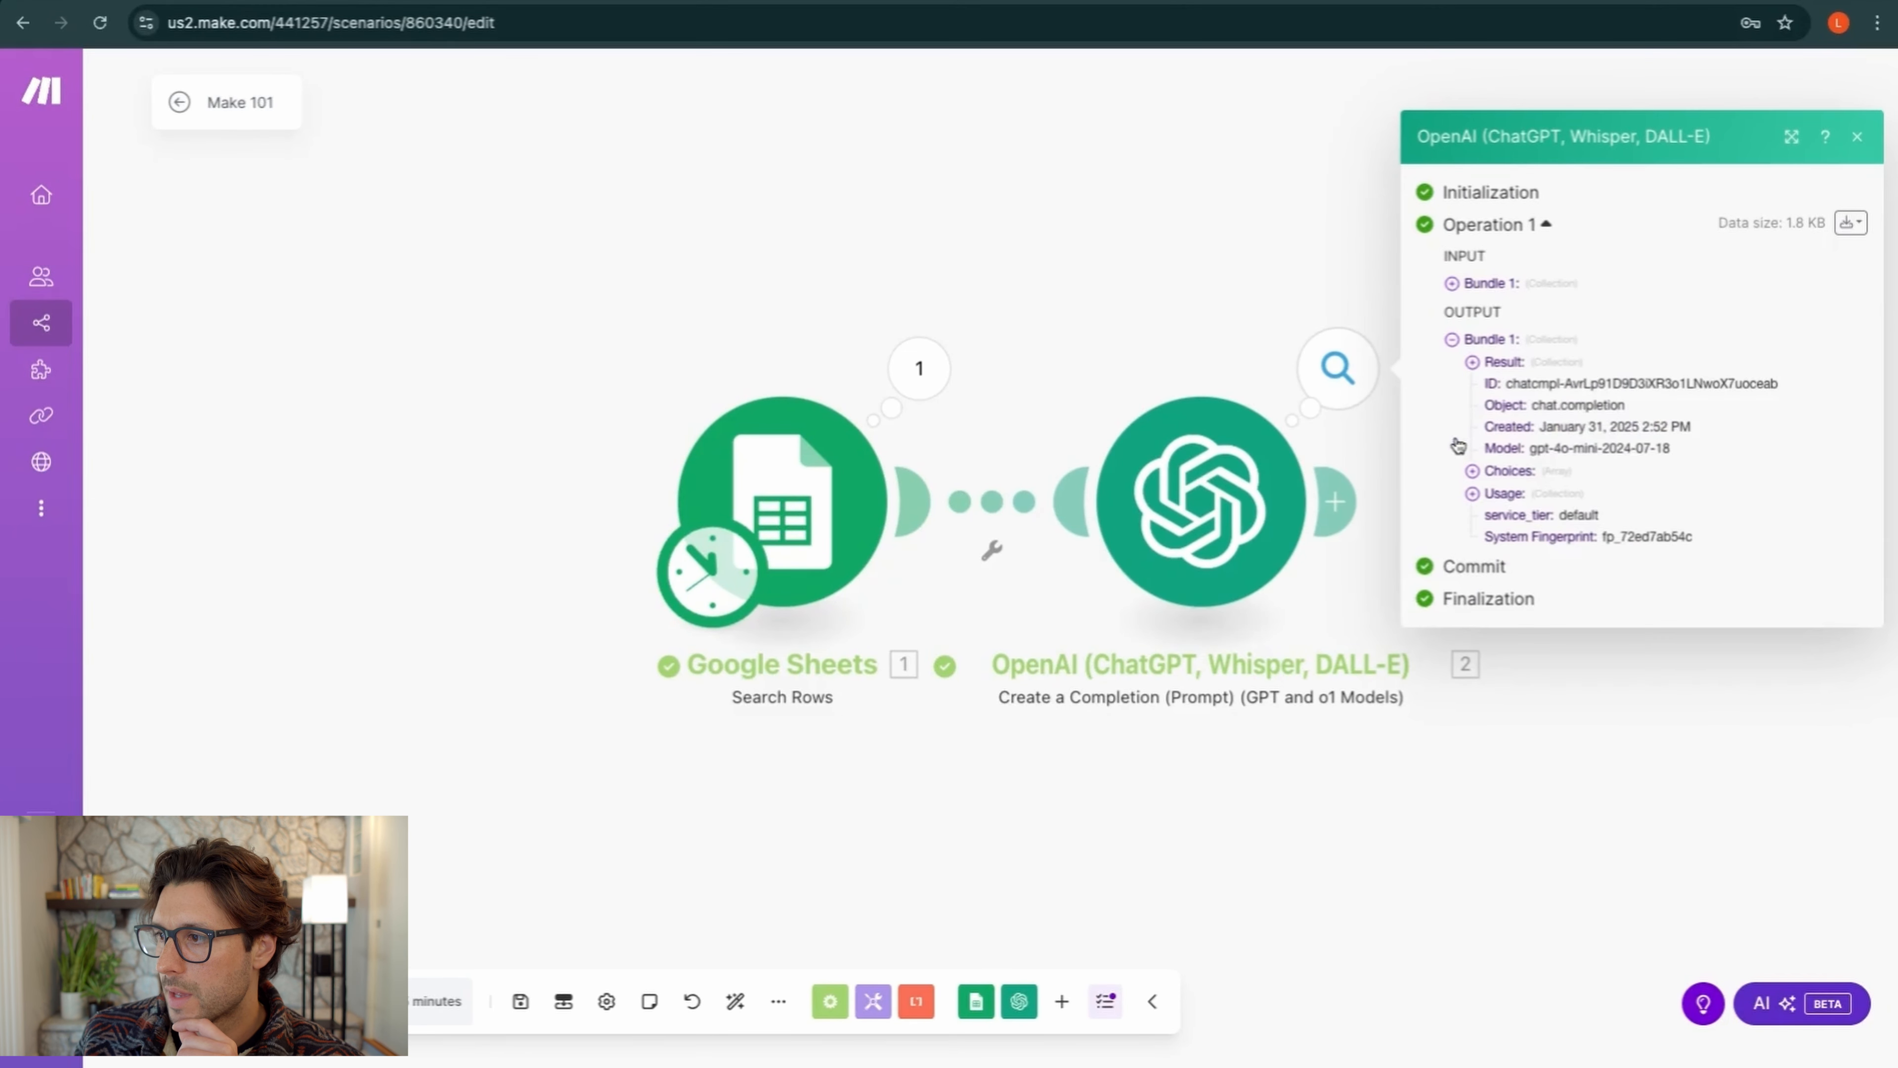
click(1472, 363)
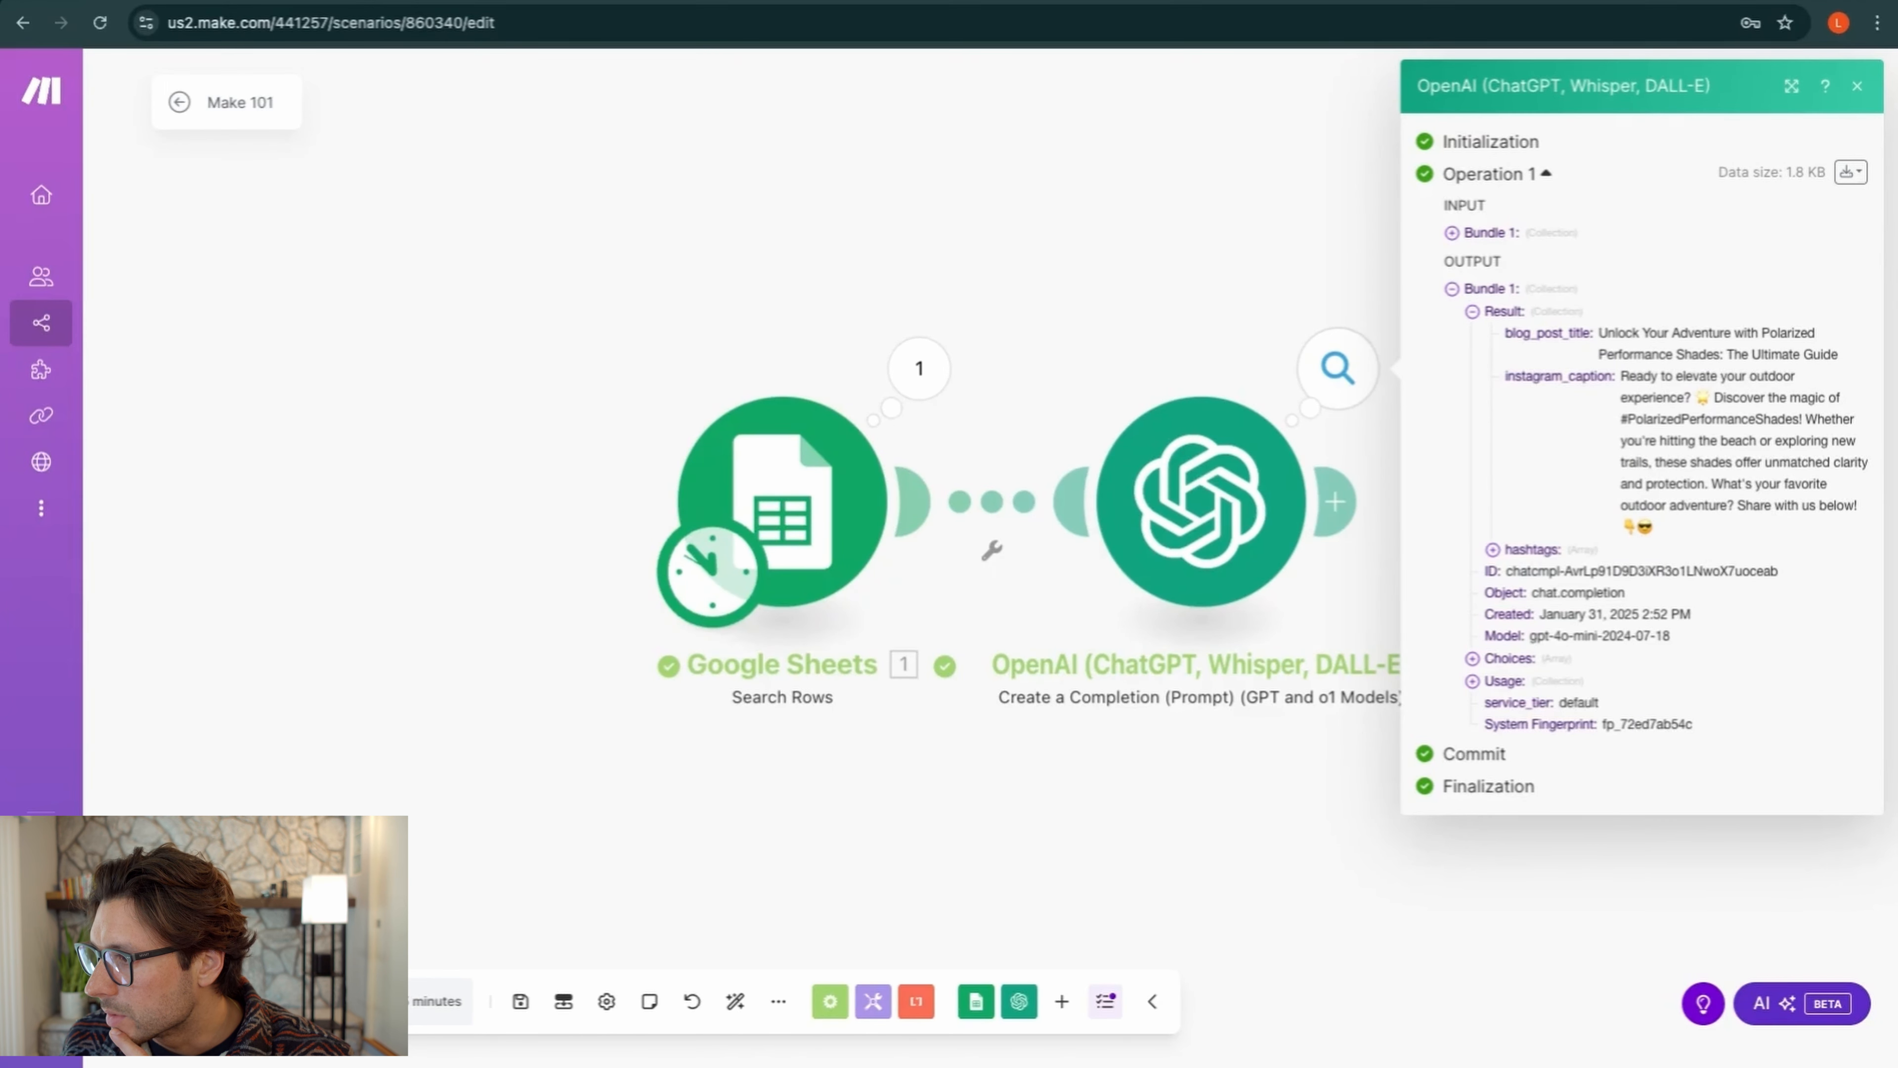
click(1493, 551)
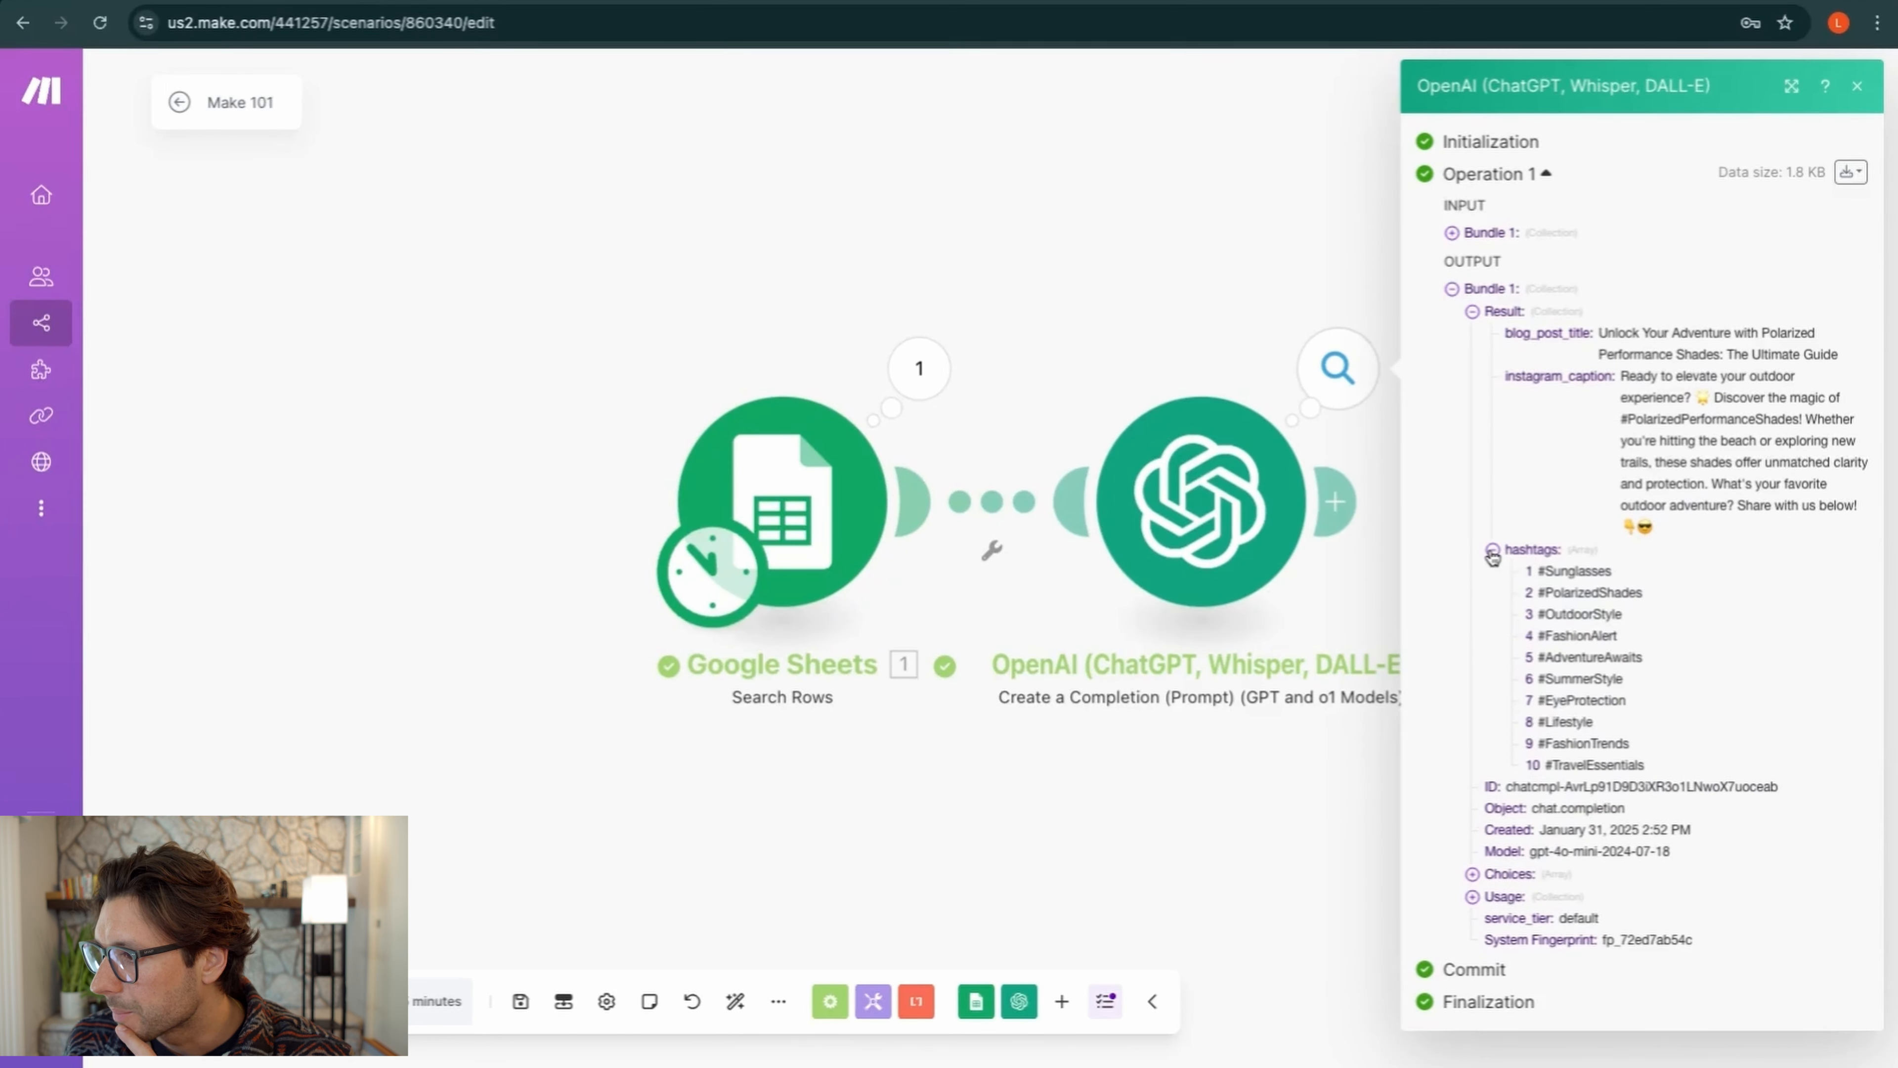
click(1492, 551)
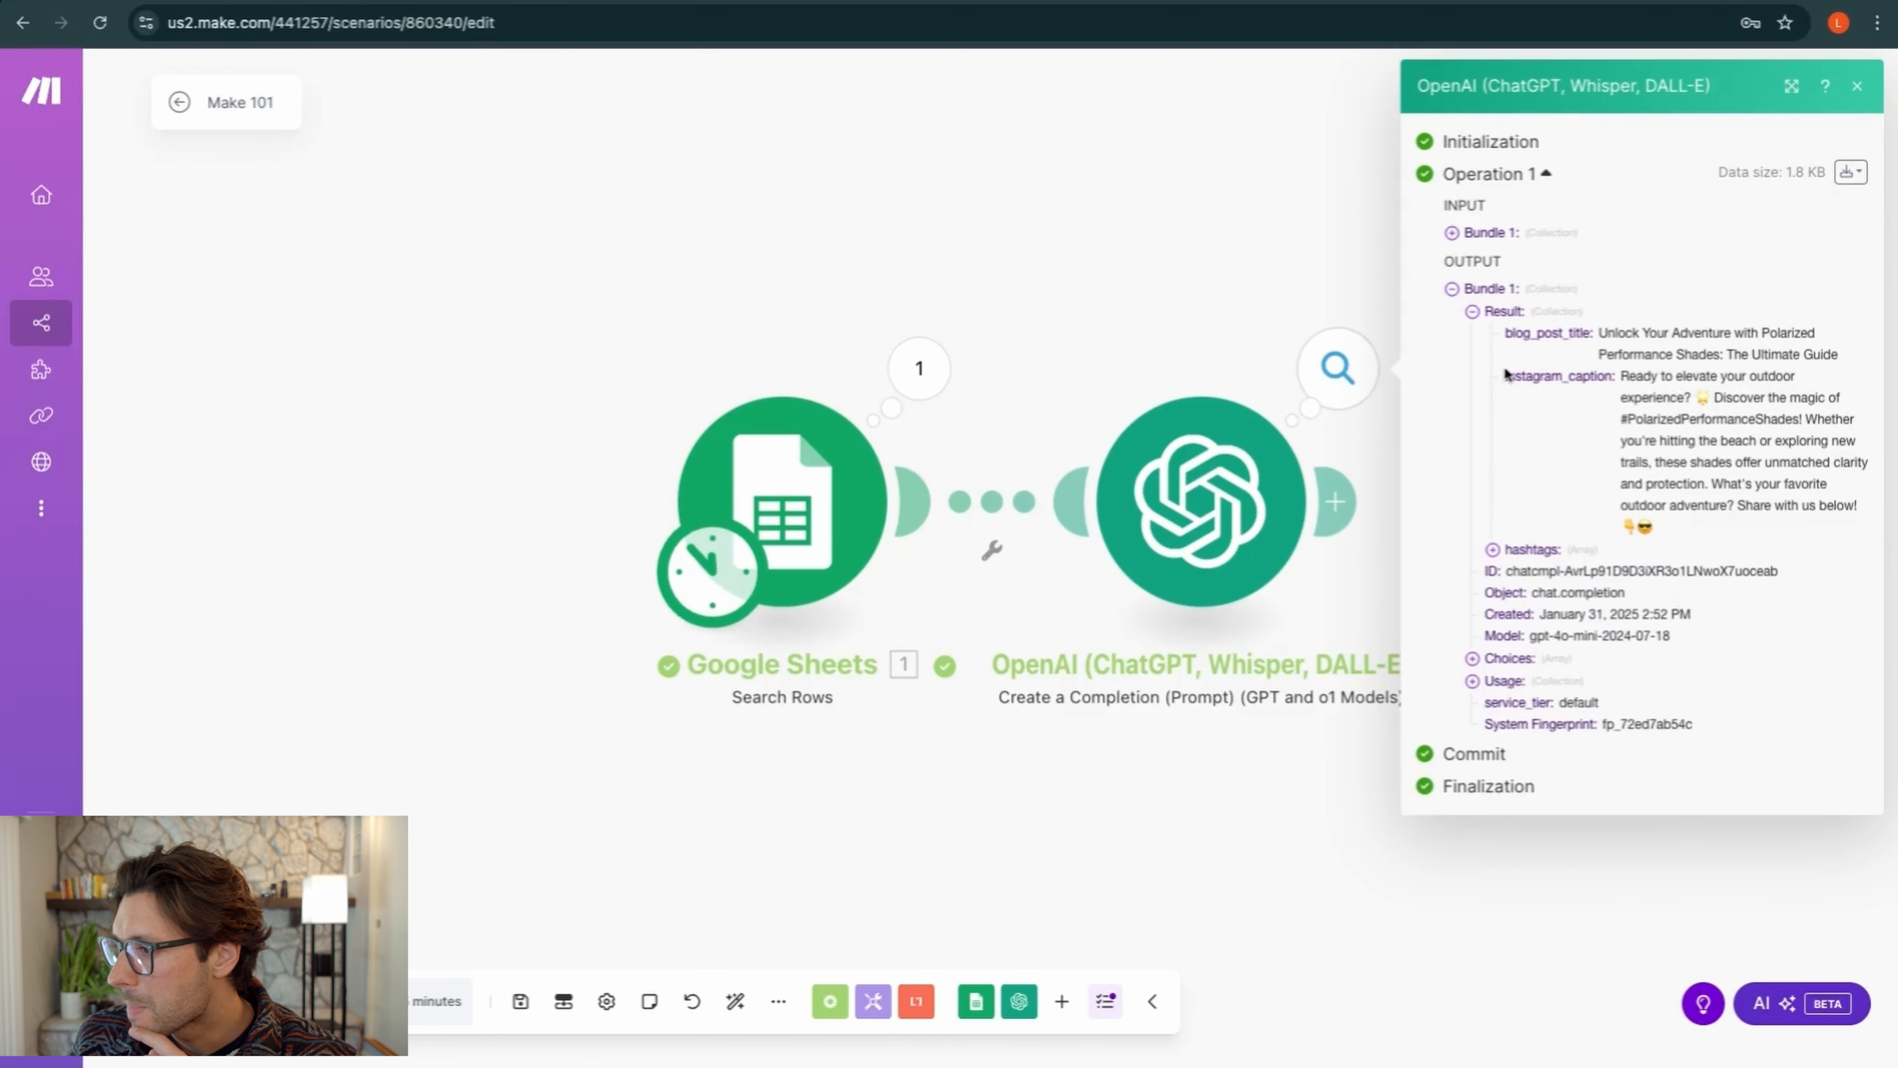
click(1492, 550)
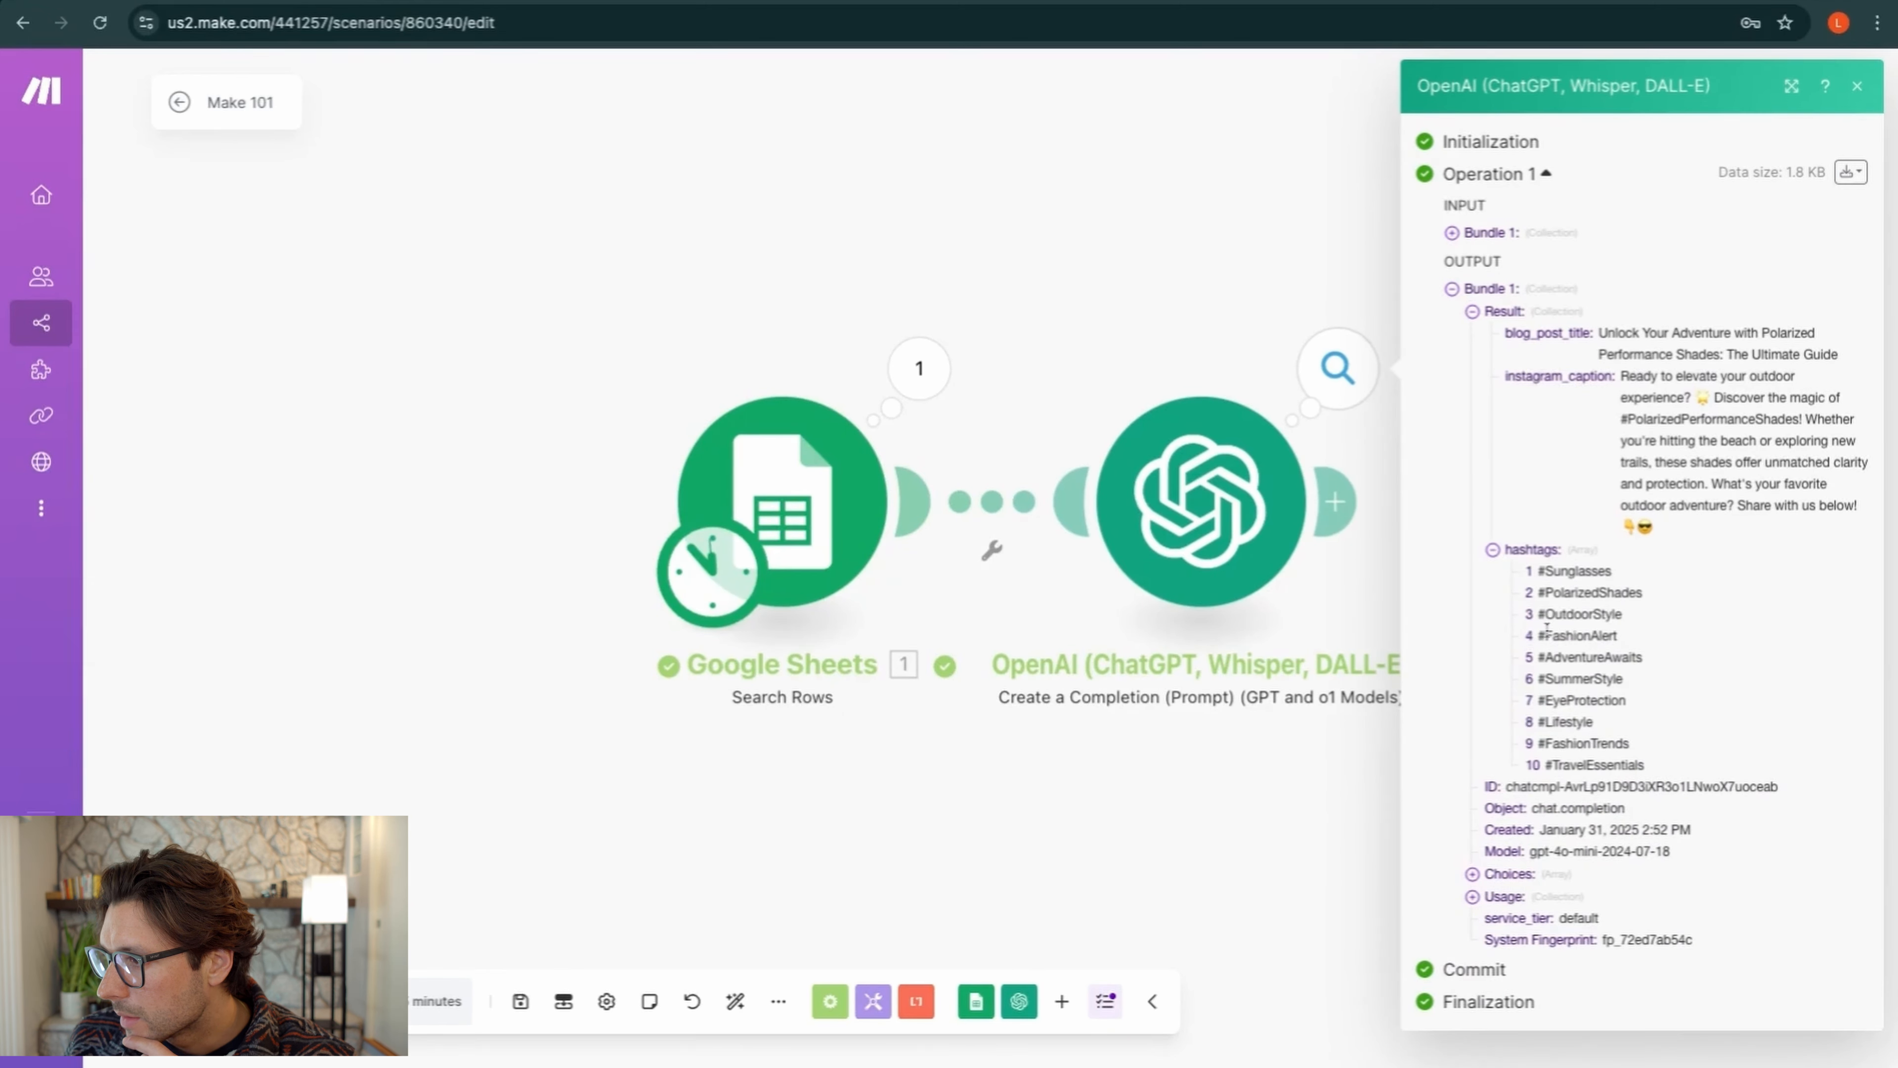
click(1492, 552)
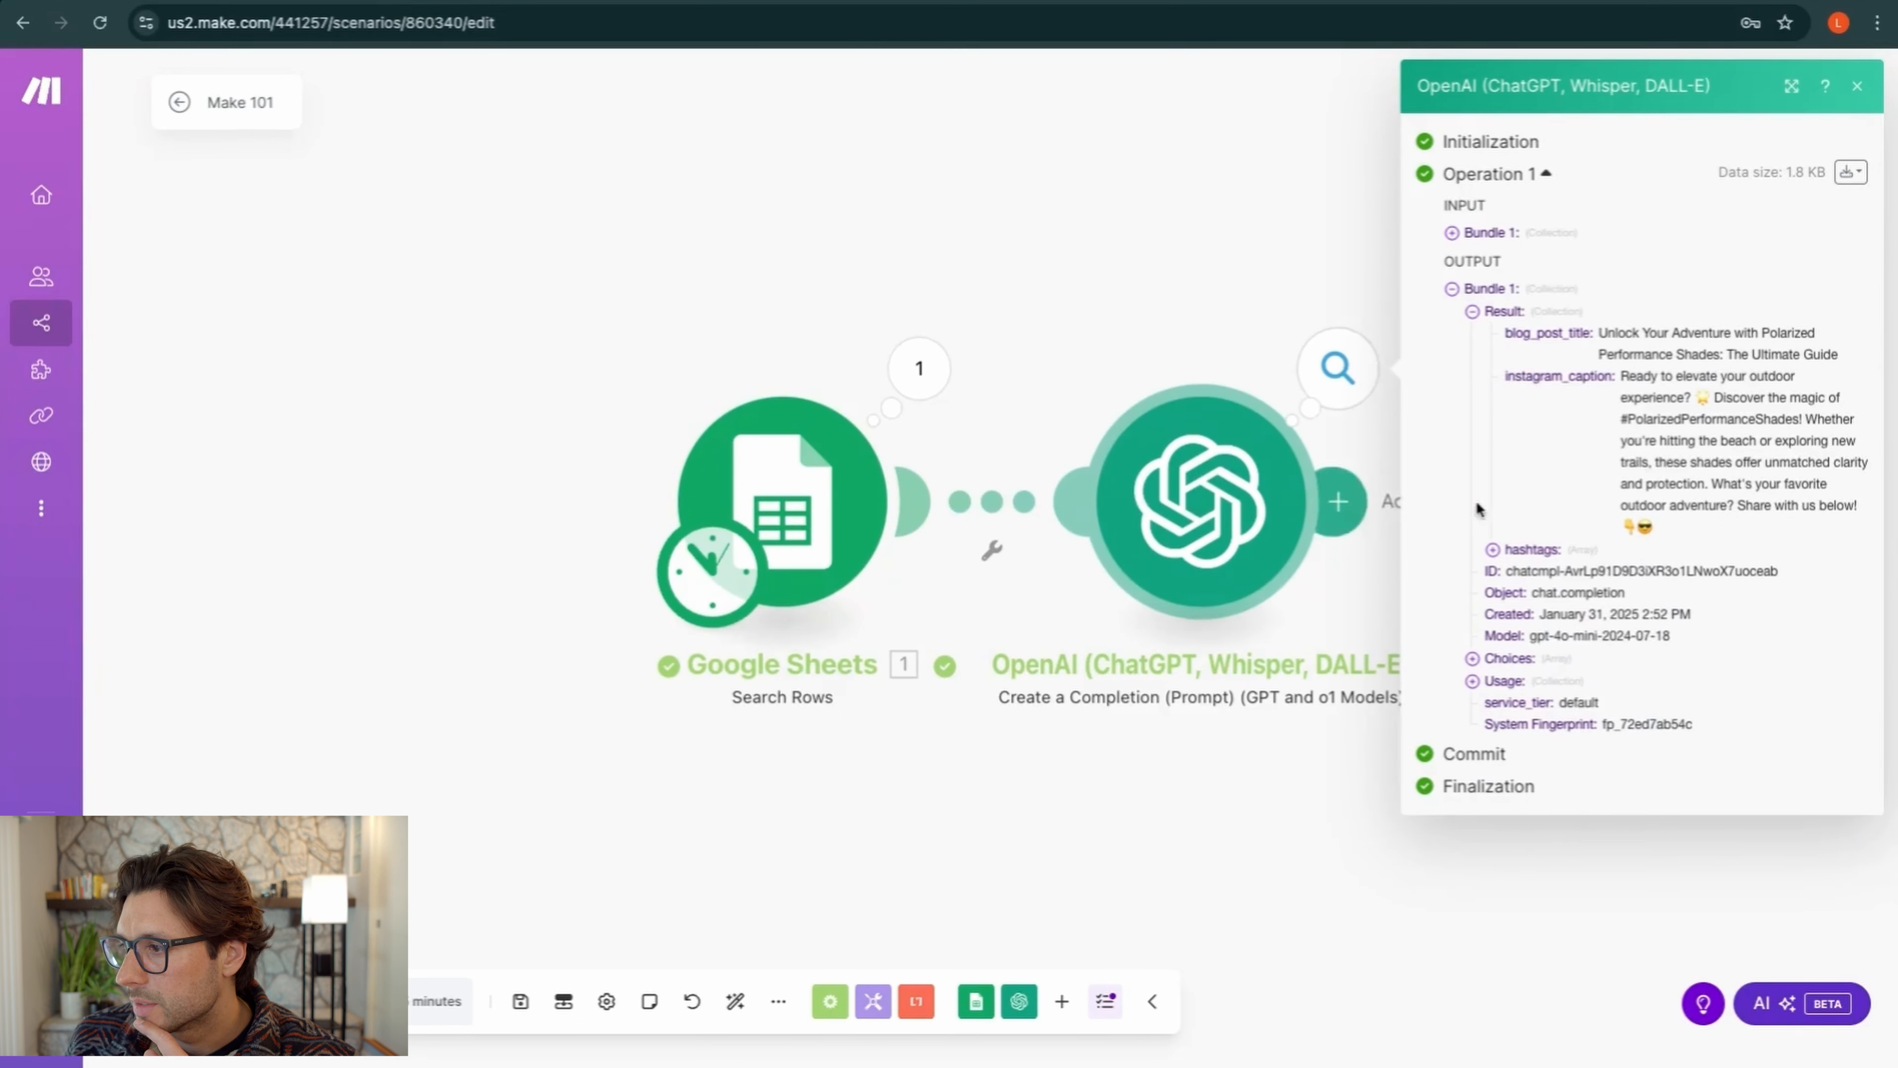
click(1492, 550)
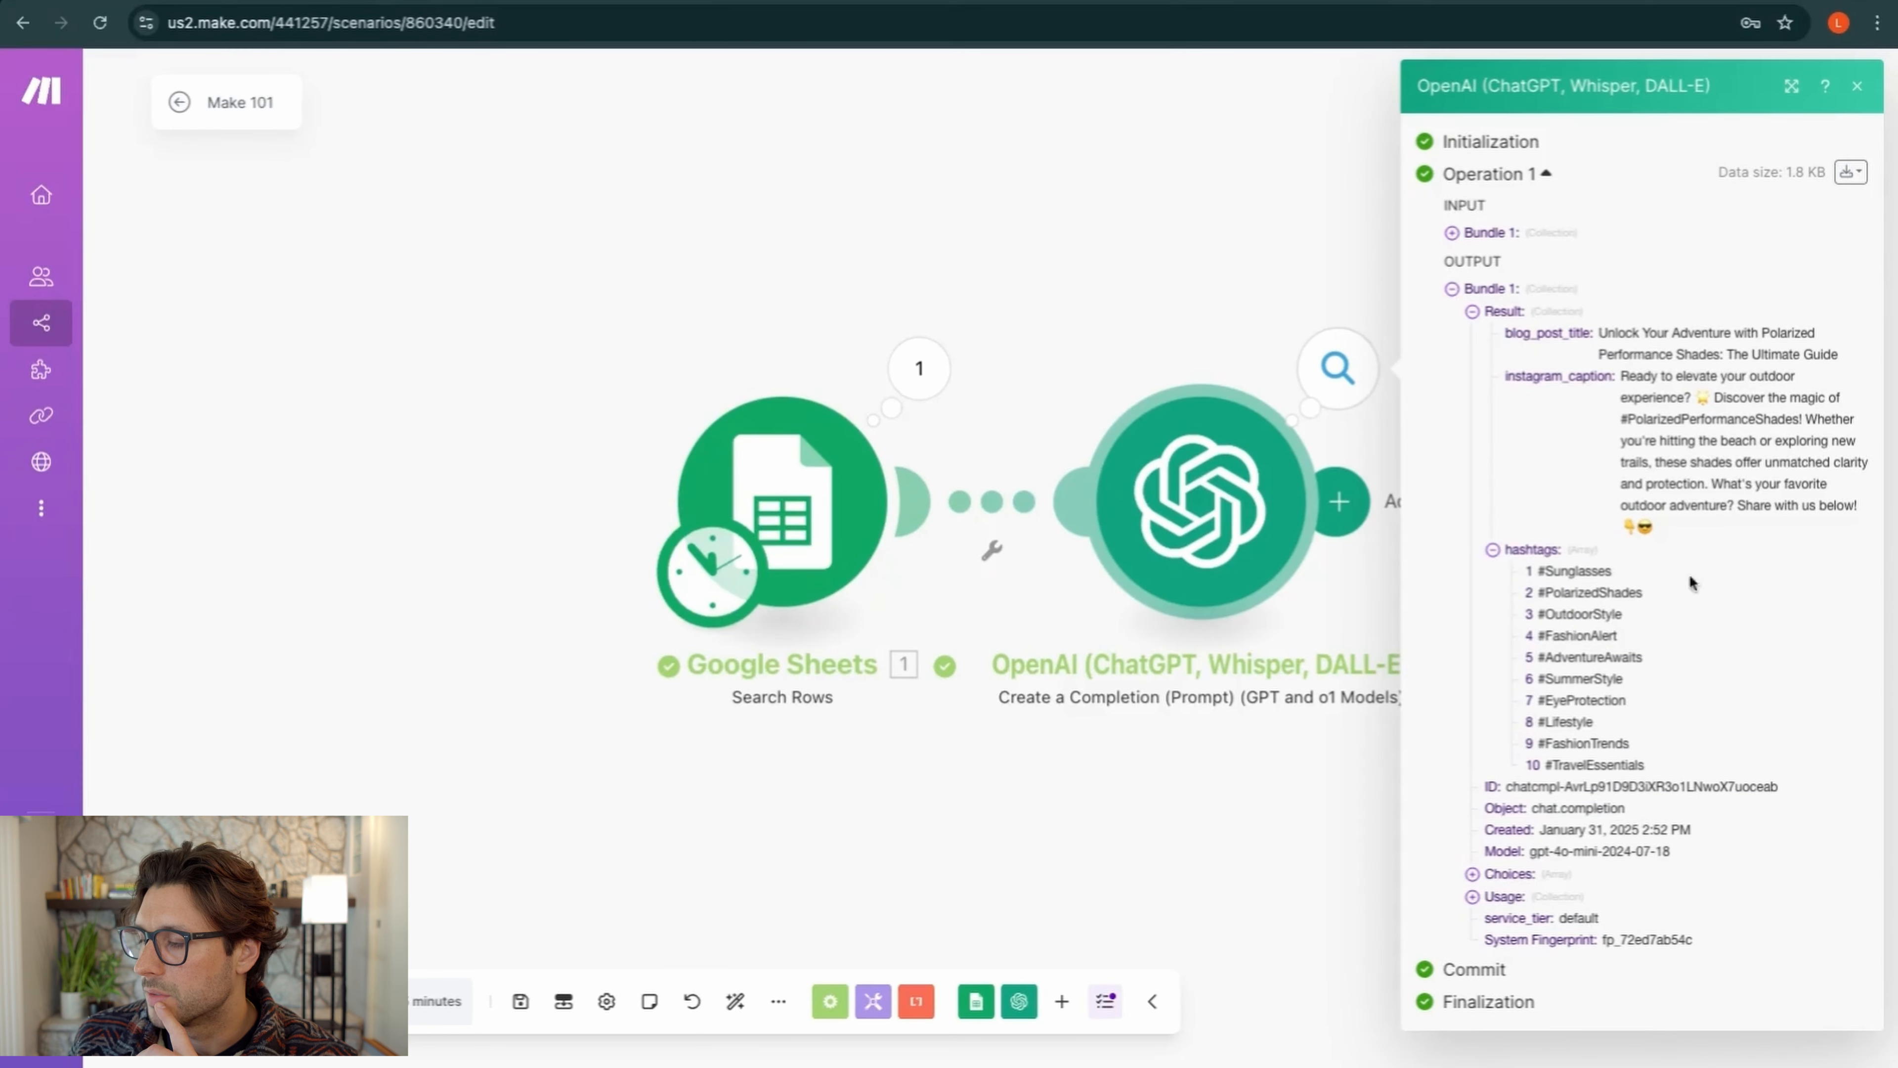
click(1493, 550)
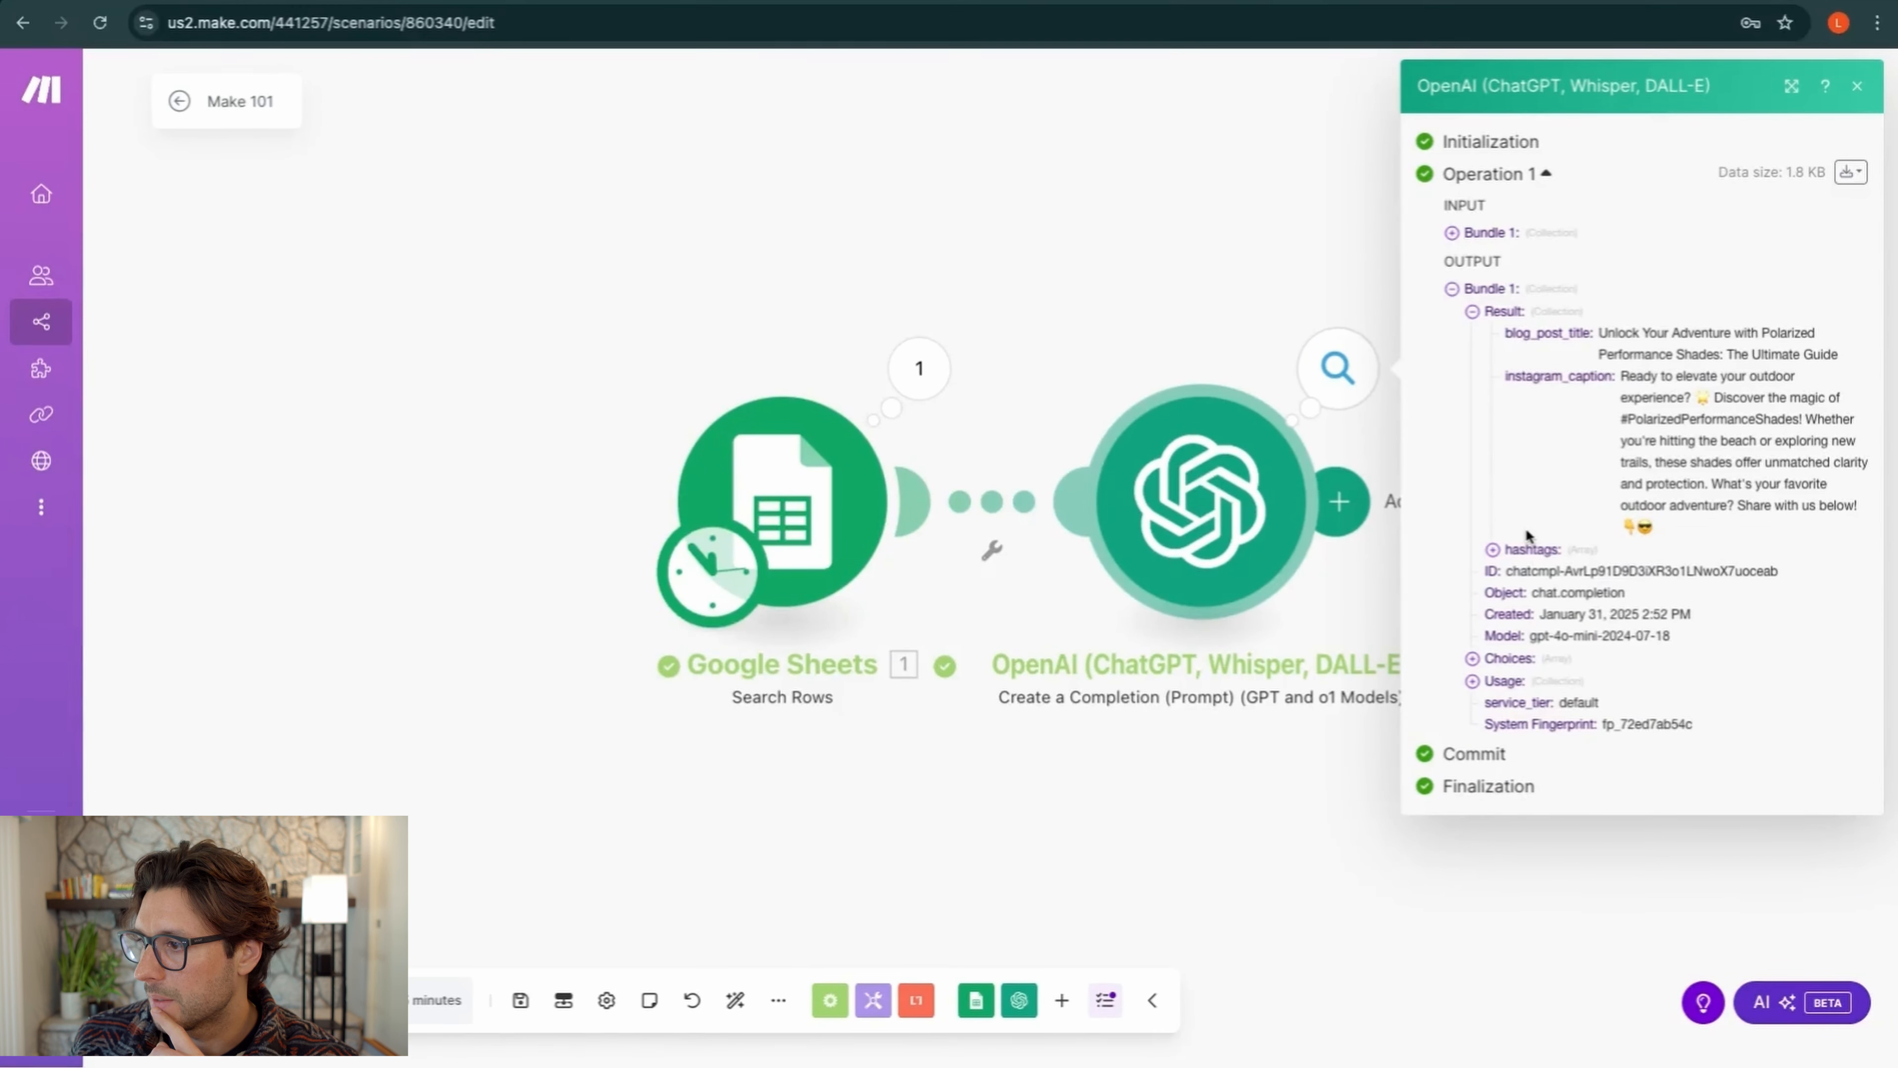
Review the raw JSON under Choices > Message > Content, then recheck the parsed Result fields
click(1473, 659)
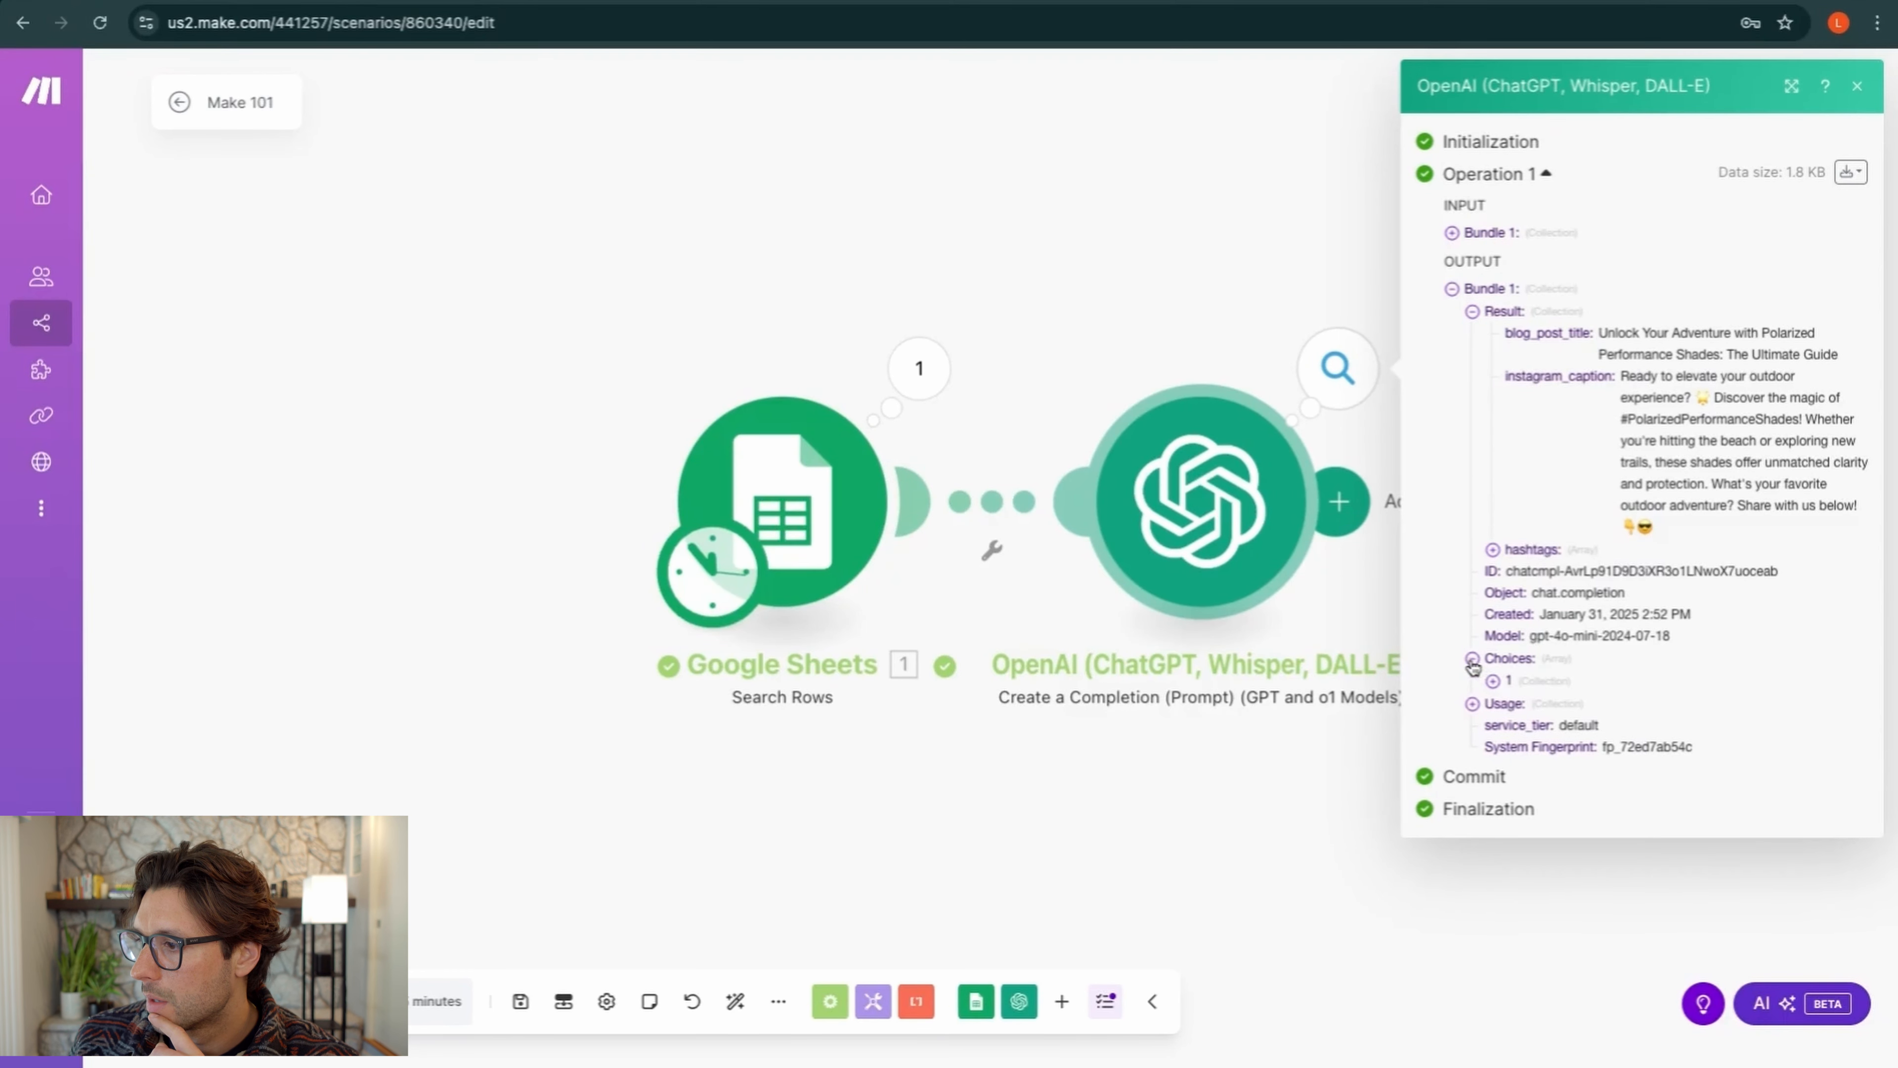
click(1493, 682)
click(1514, 726)
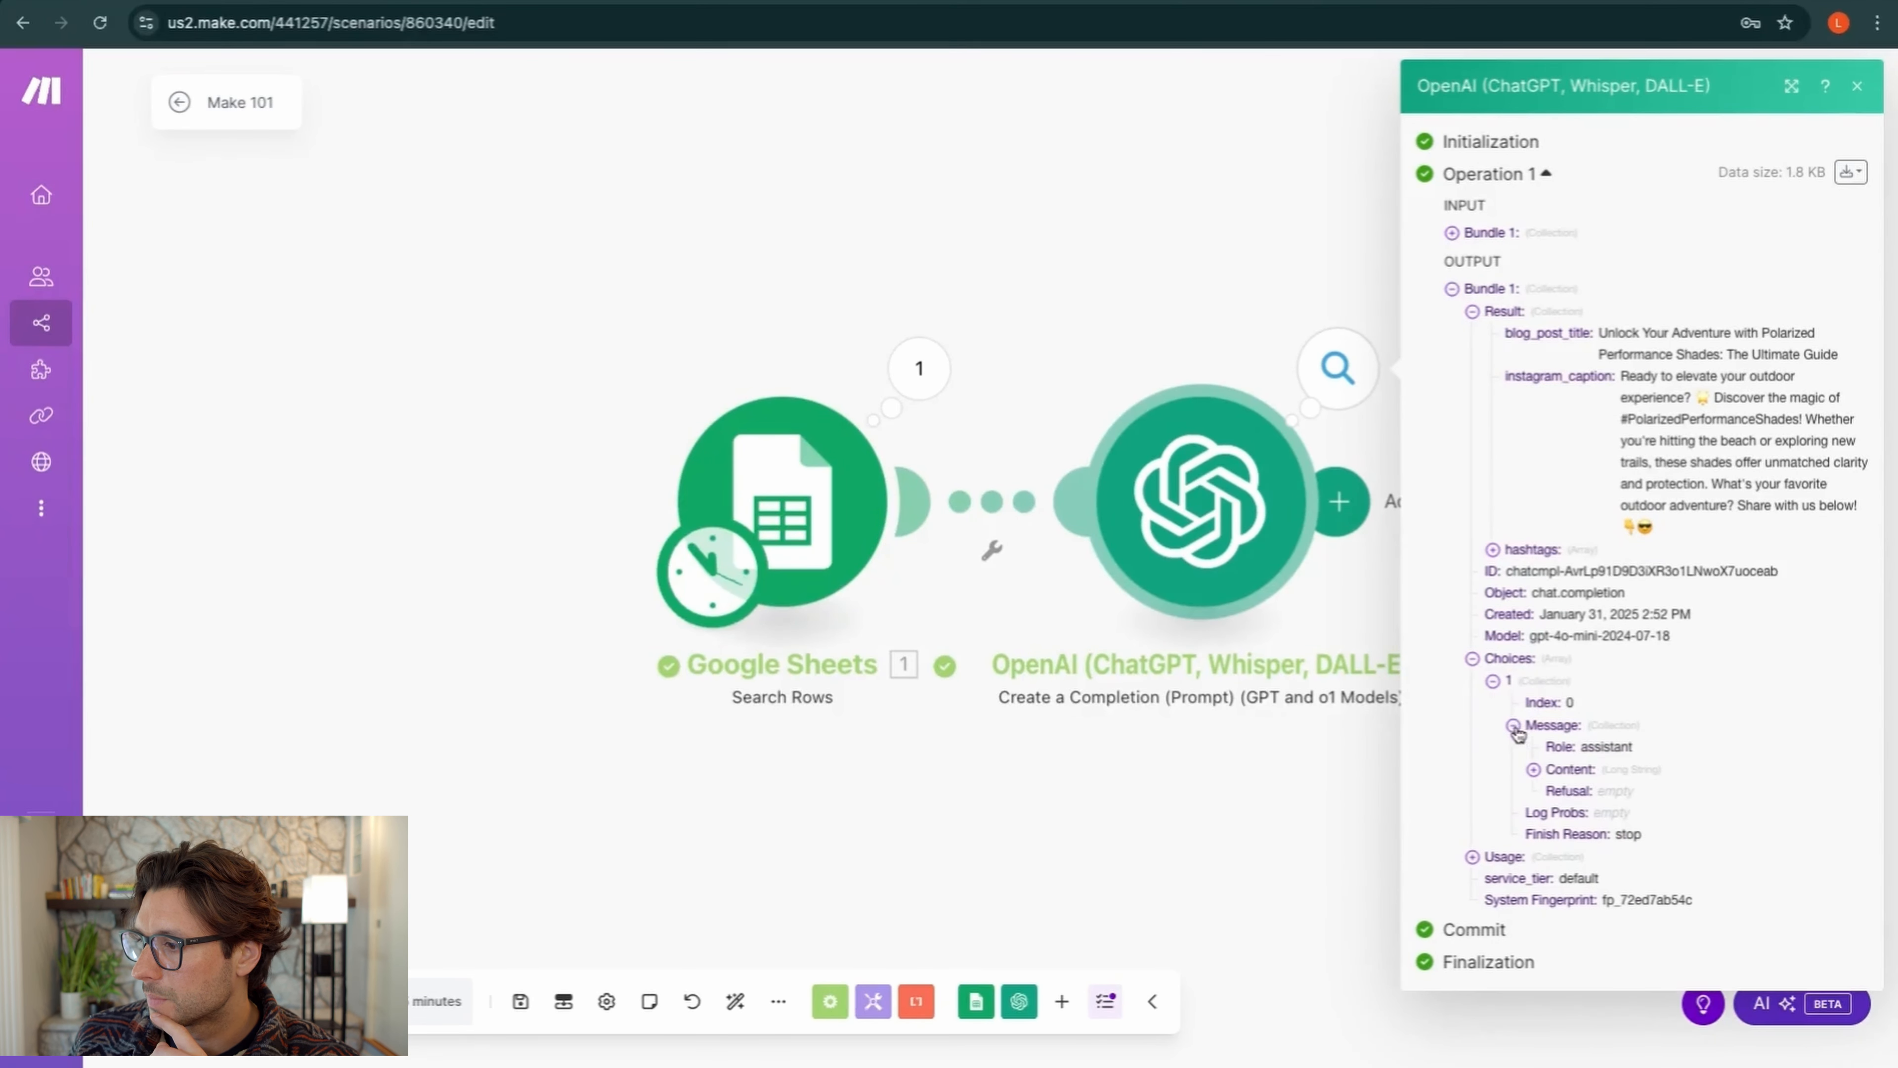
click(1534, 771)
scroll(1535, 778, down, 5)
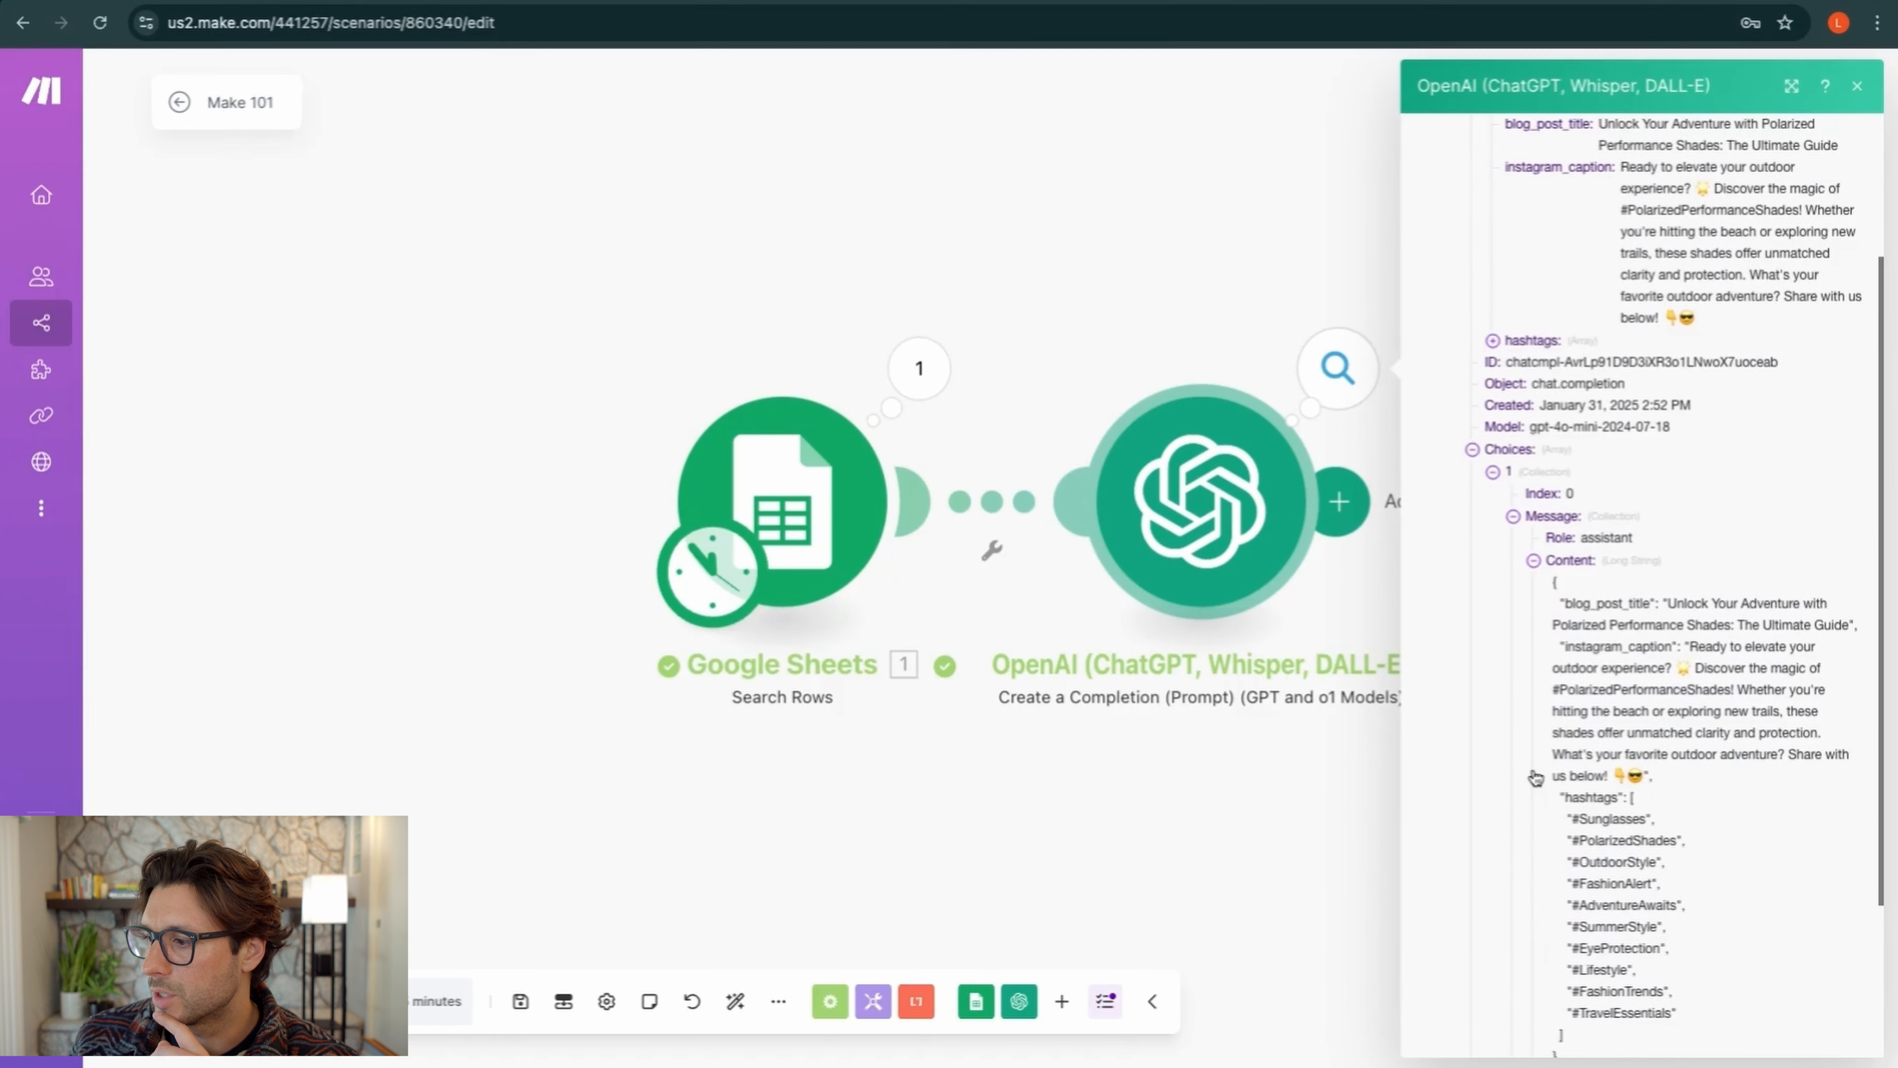
drag(1564, 928, 1554, 449)
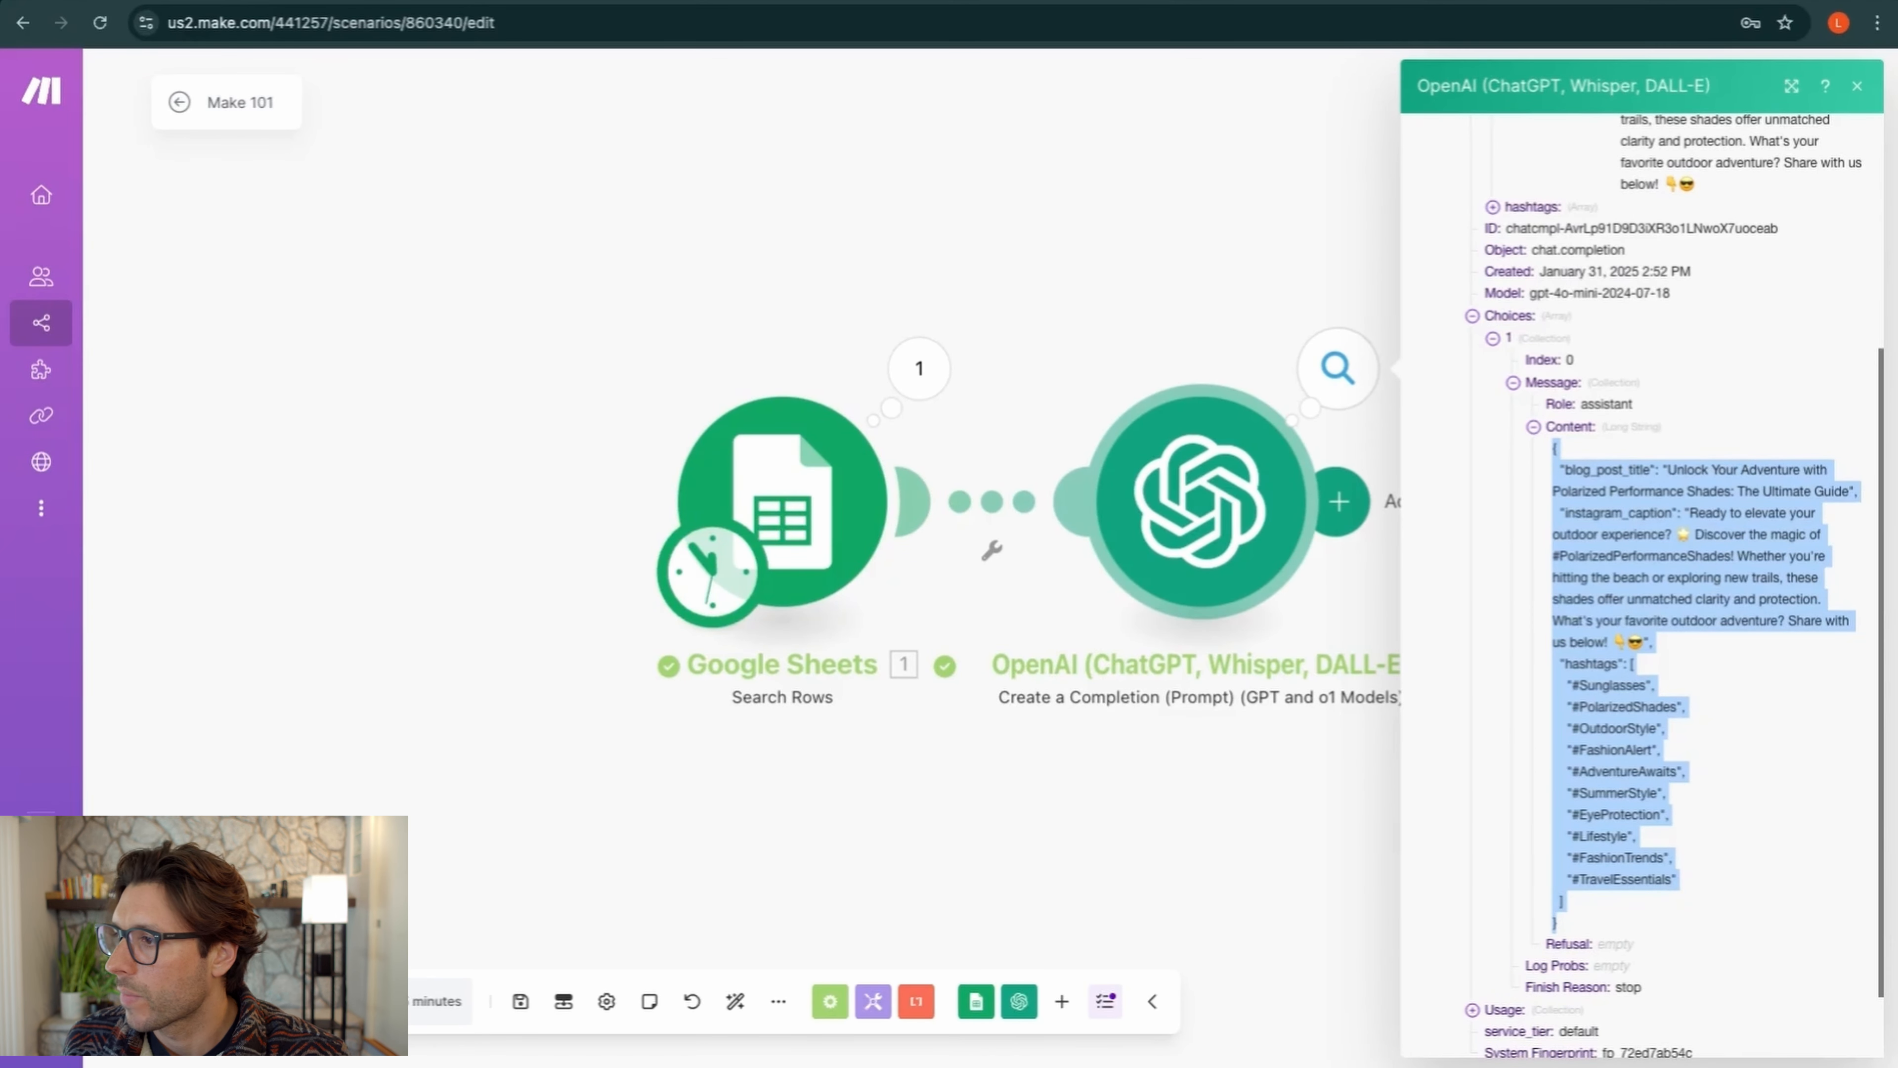
click(1749, 756)
scroll(1479, 428, up, 5)
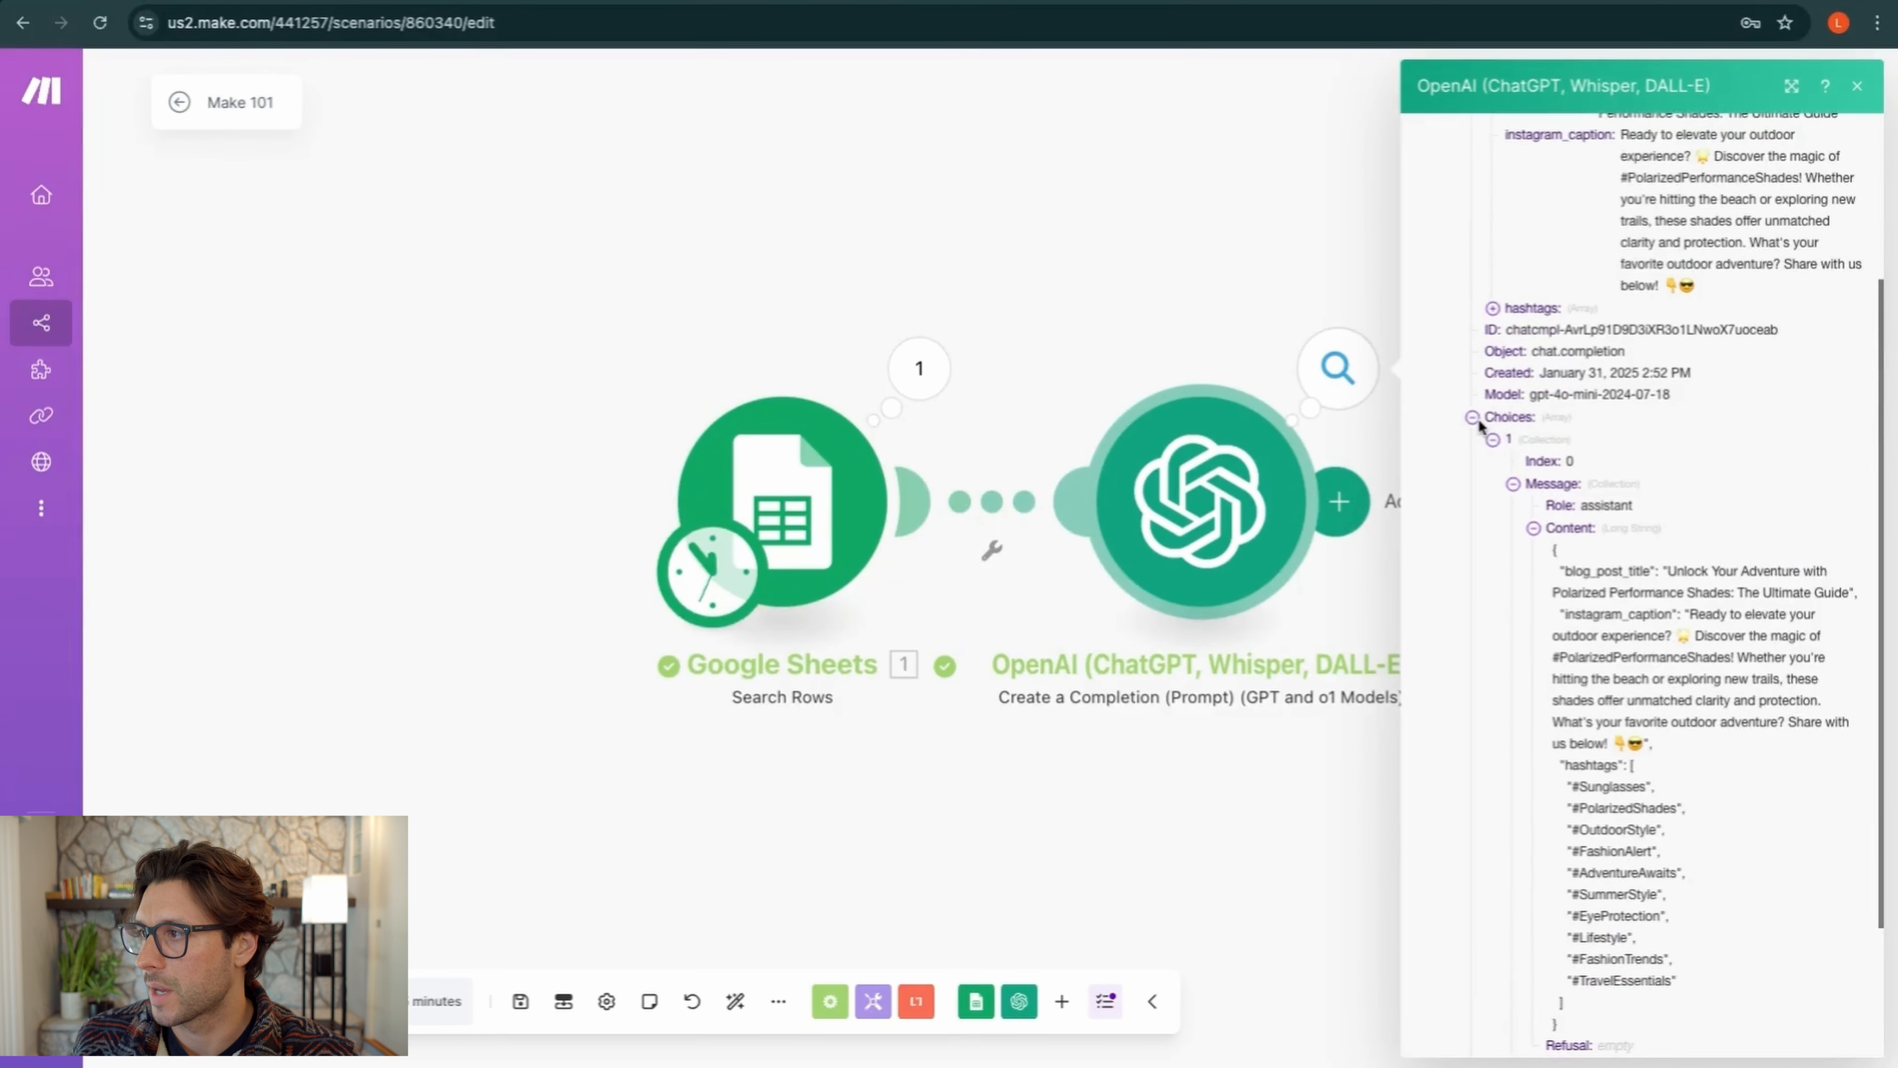
click(1859, 100)
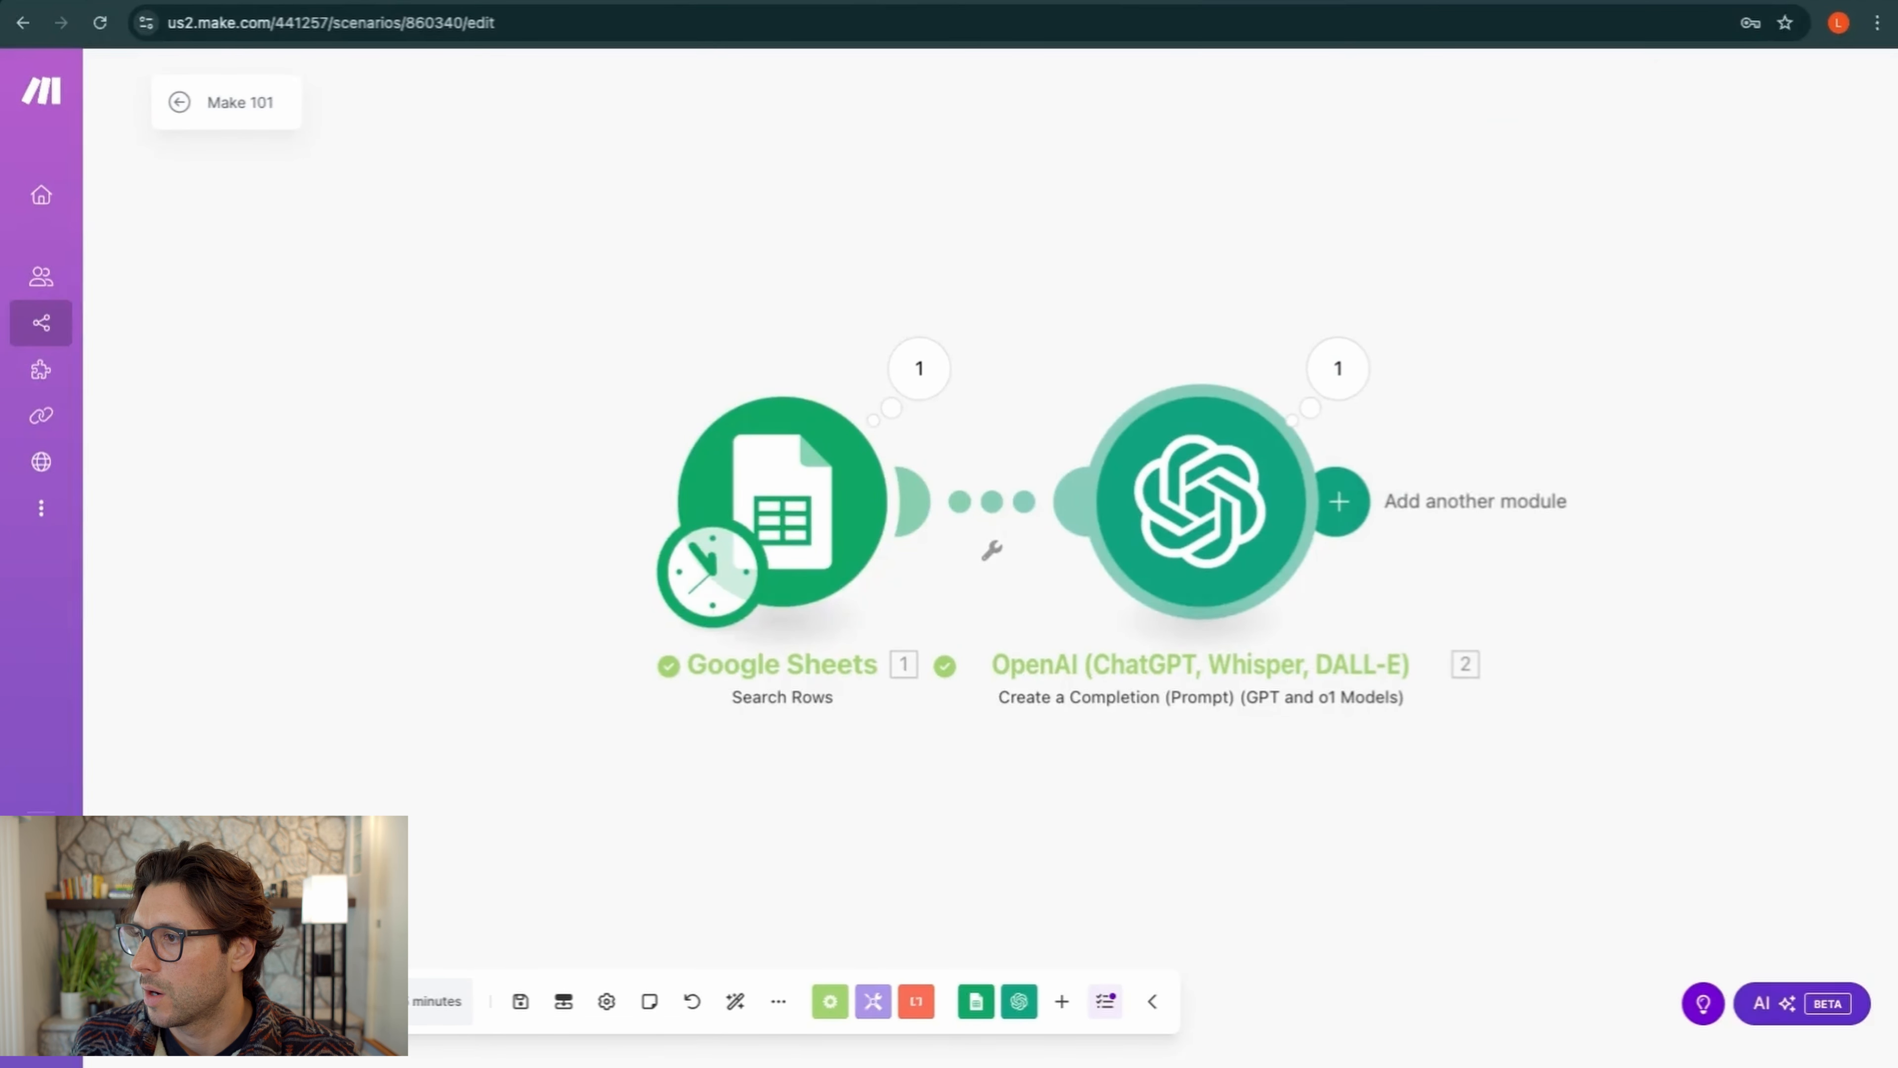
click(1342, 368)
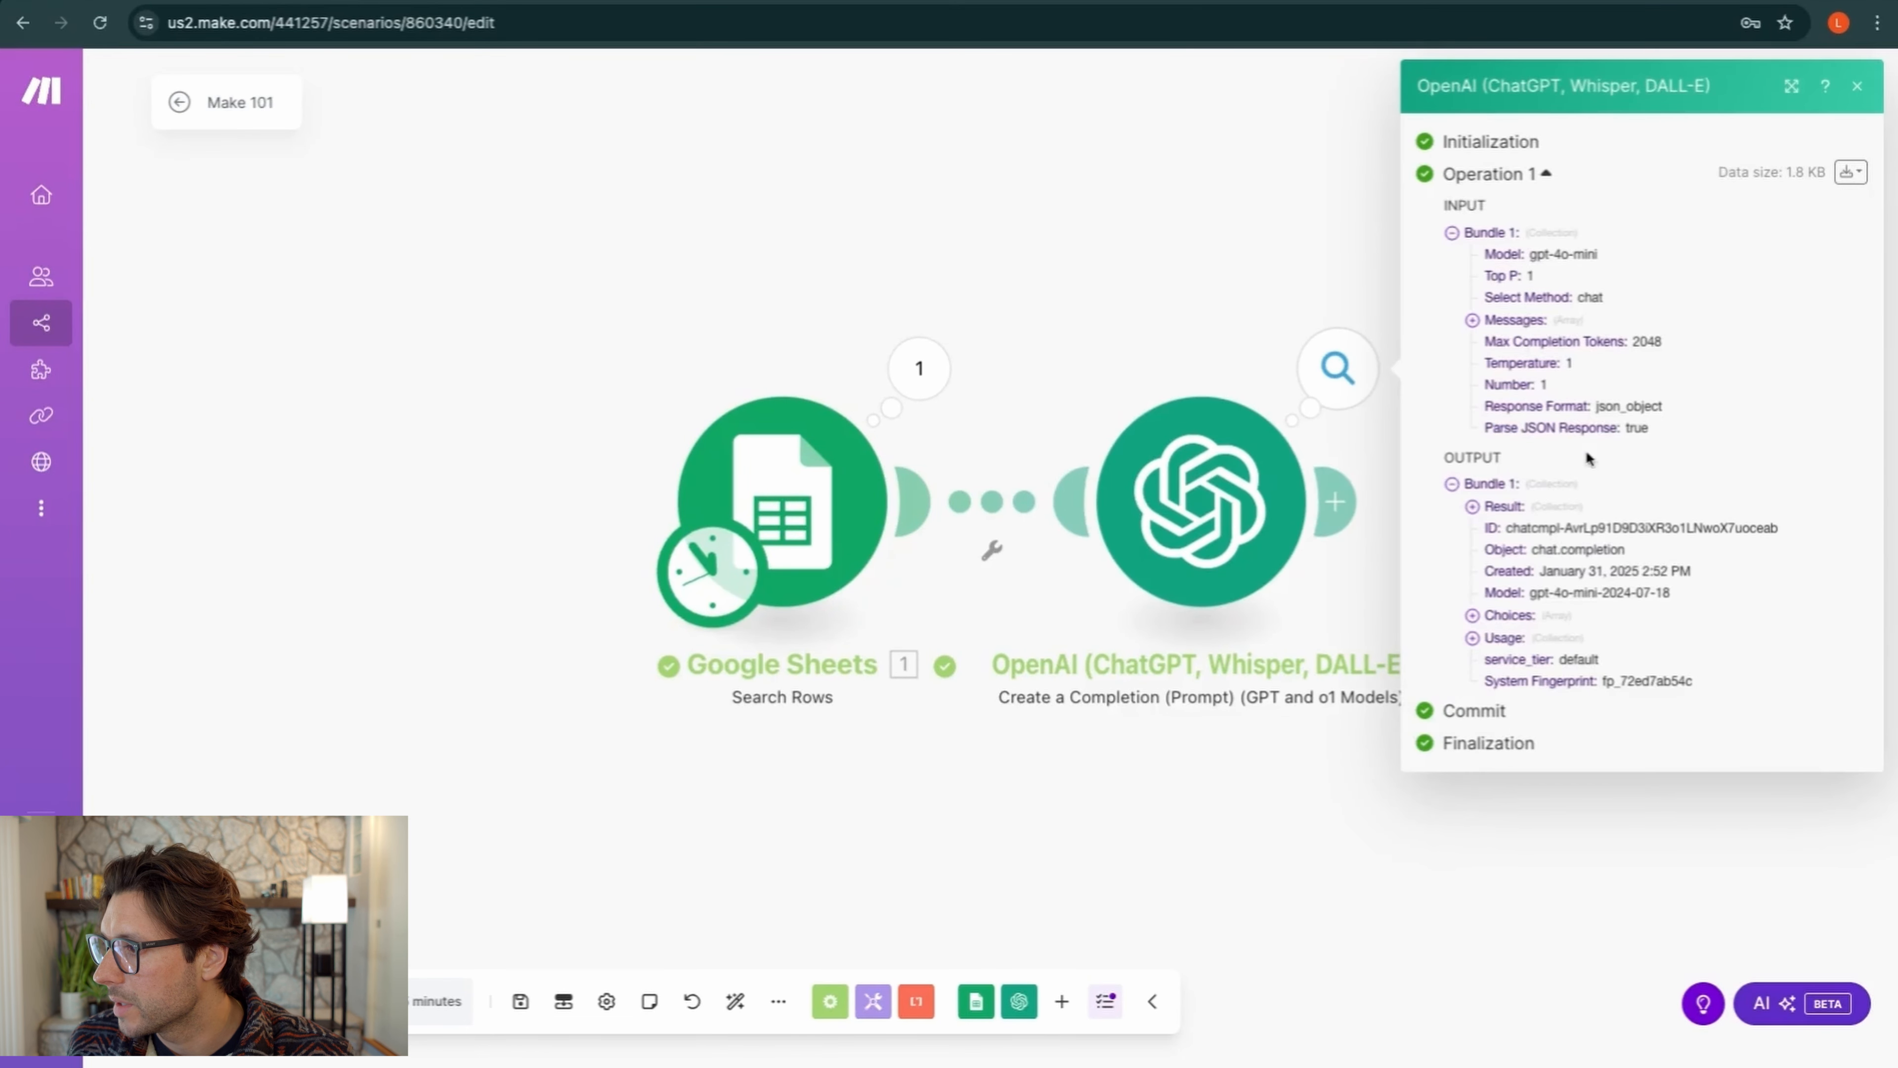
click(1472, 507)
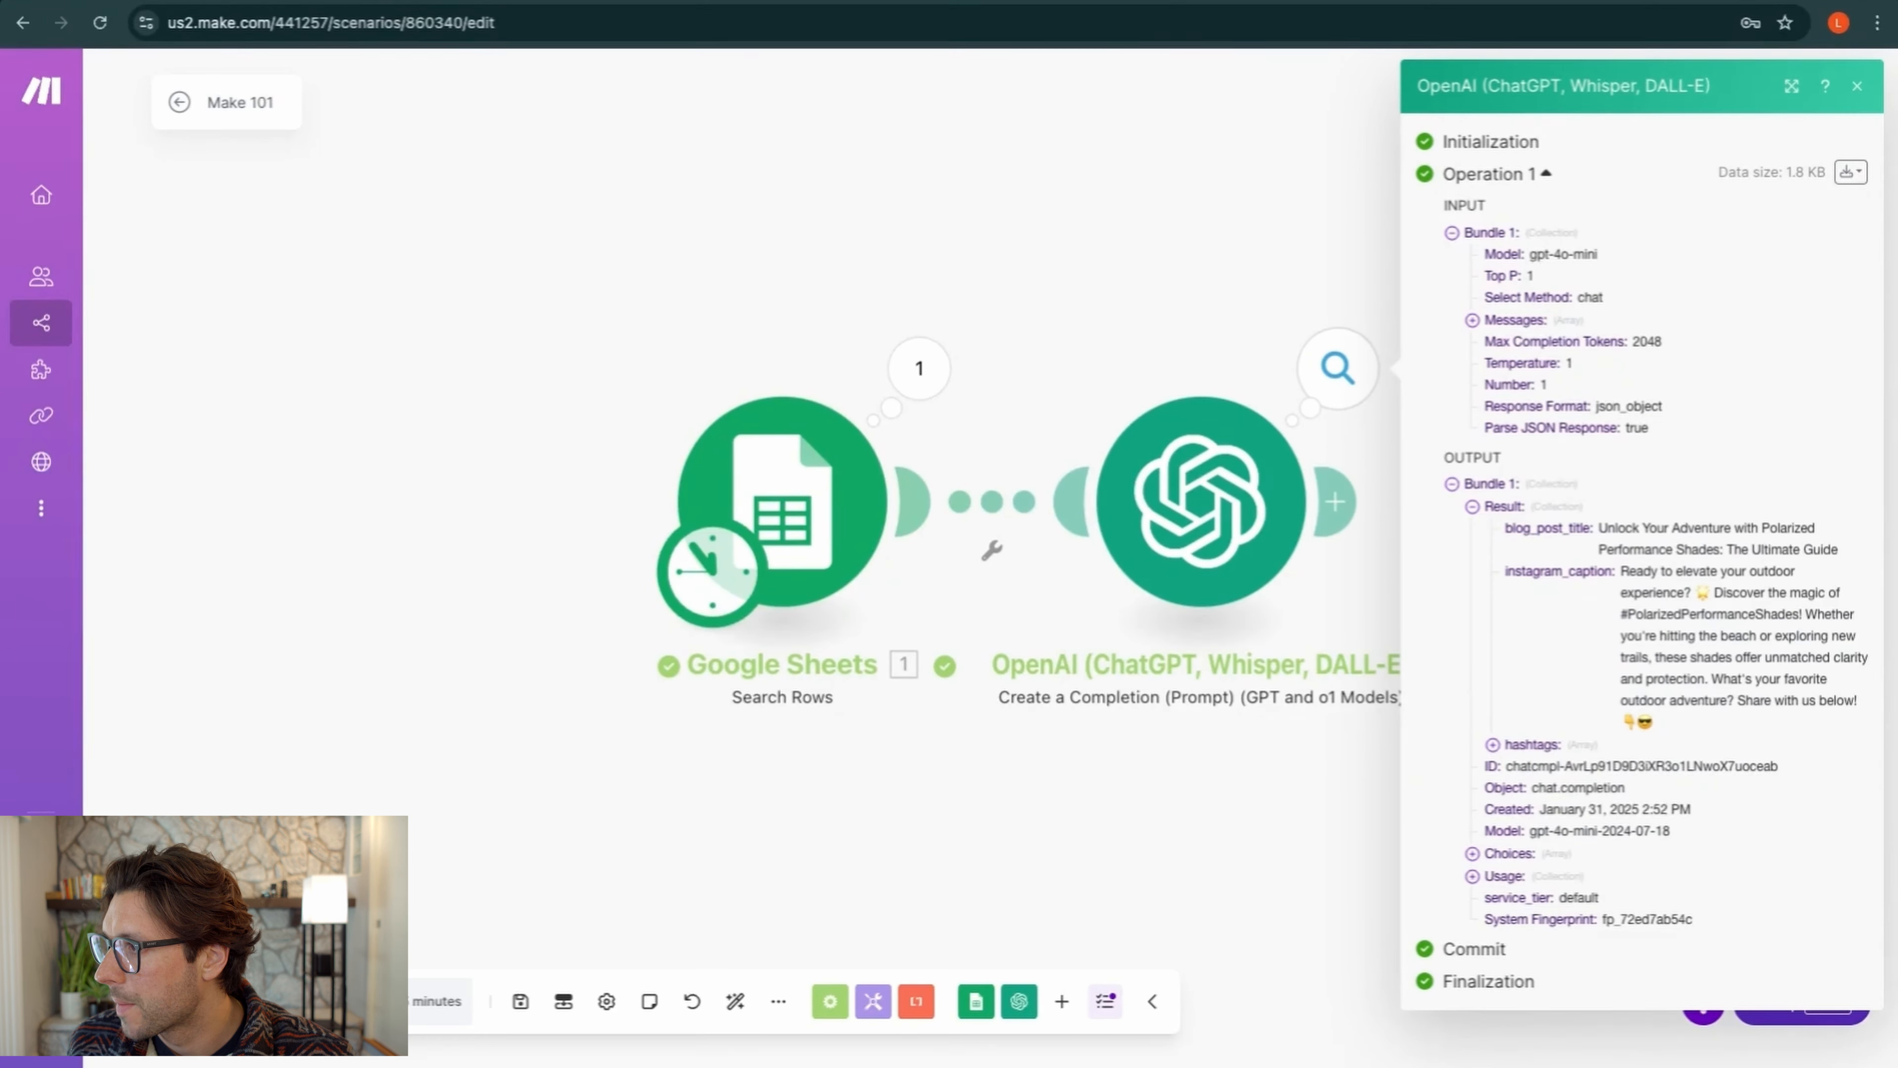
Append 'Make the hashtags a single text block' after 'bullets.' in the OpenAI prompt and save
click(1858, 86)
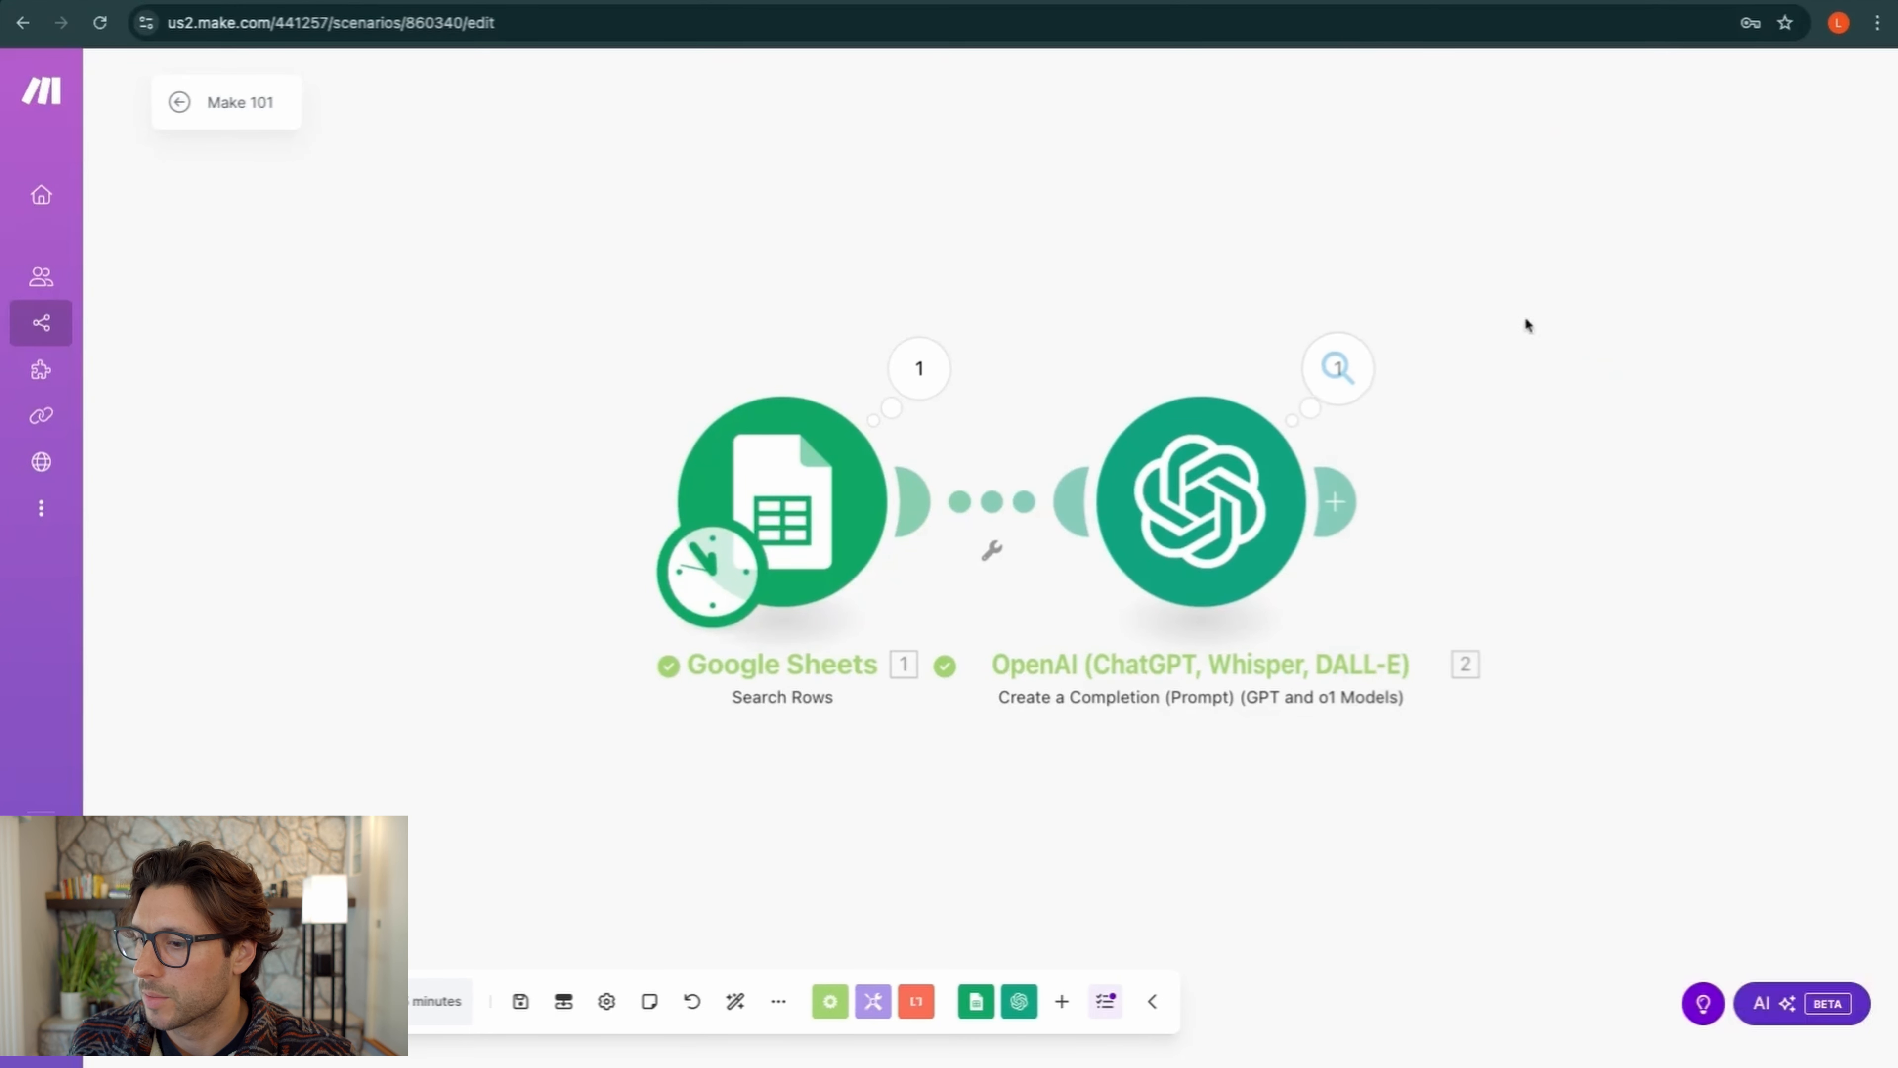
click(1214, 515)
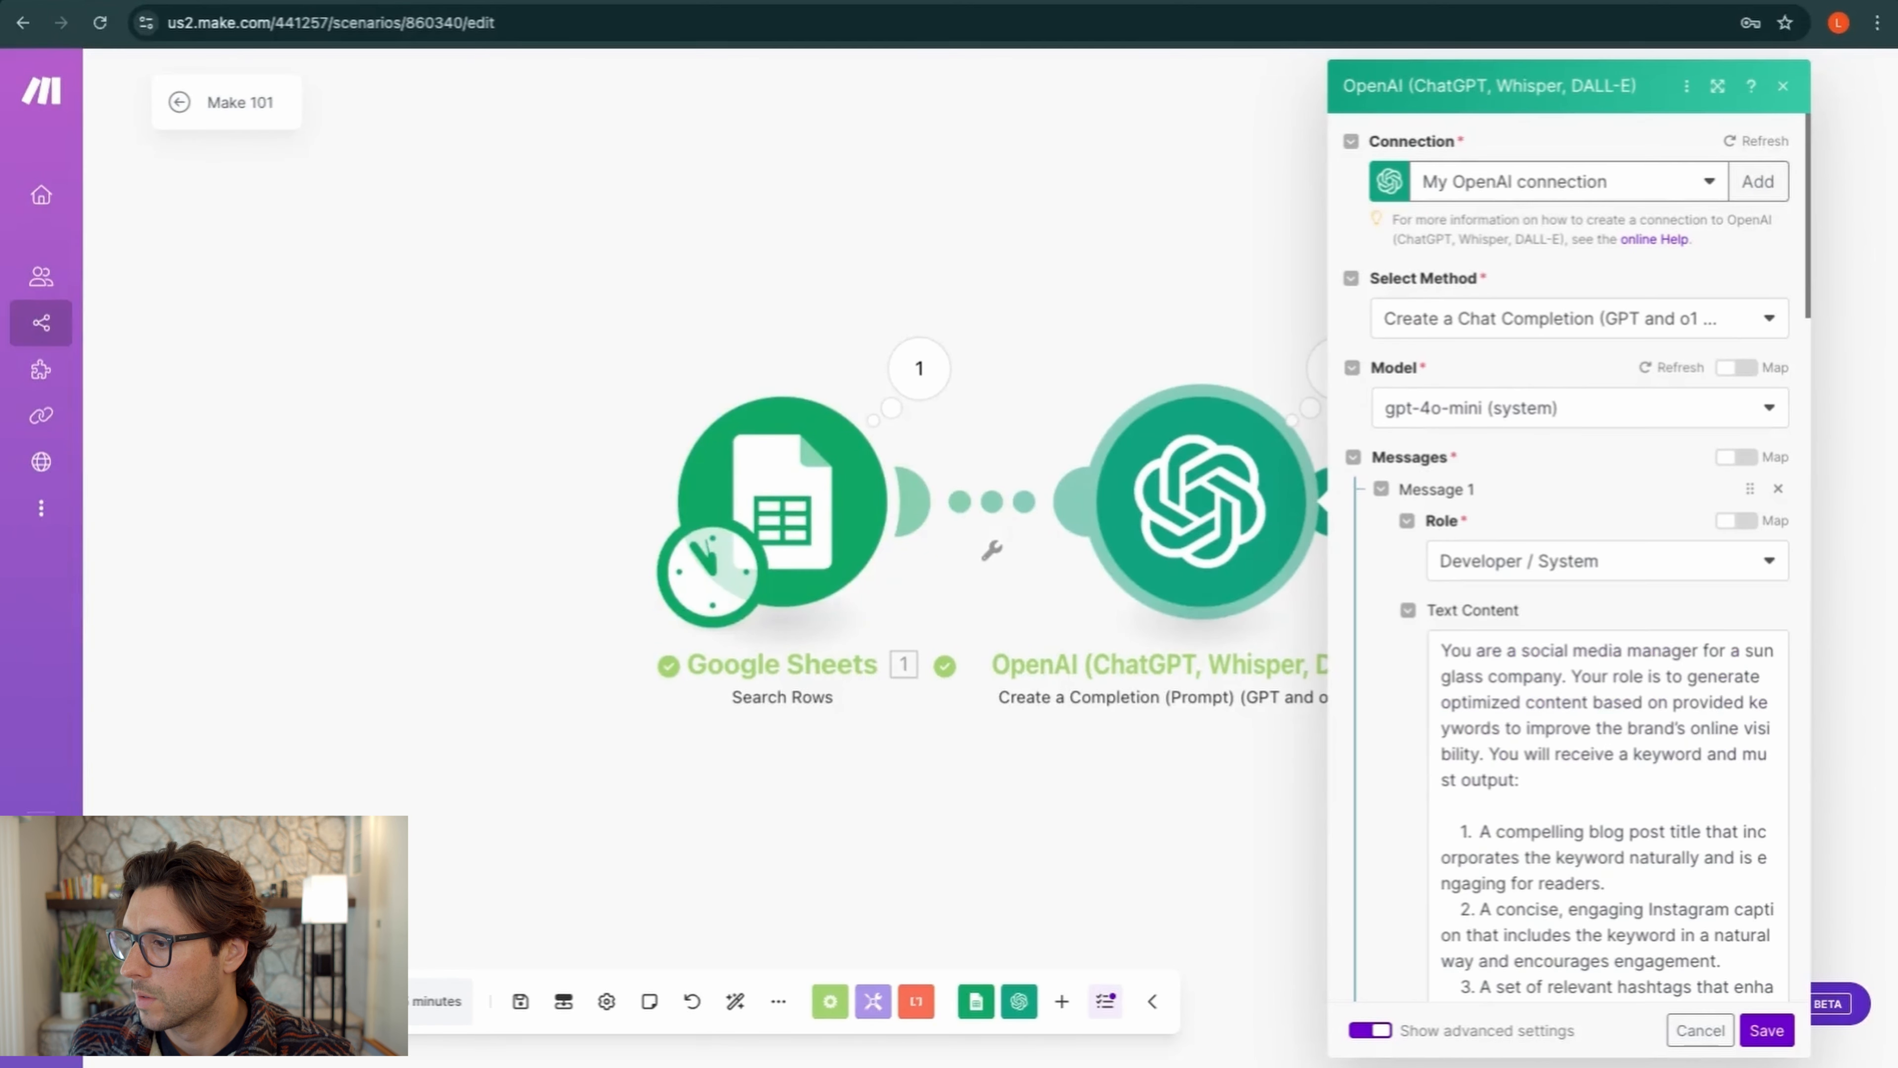
scroll(1606, 816, down, 5)
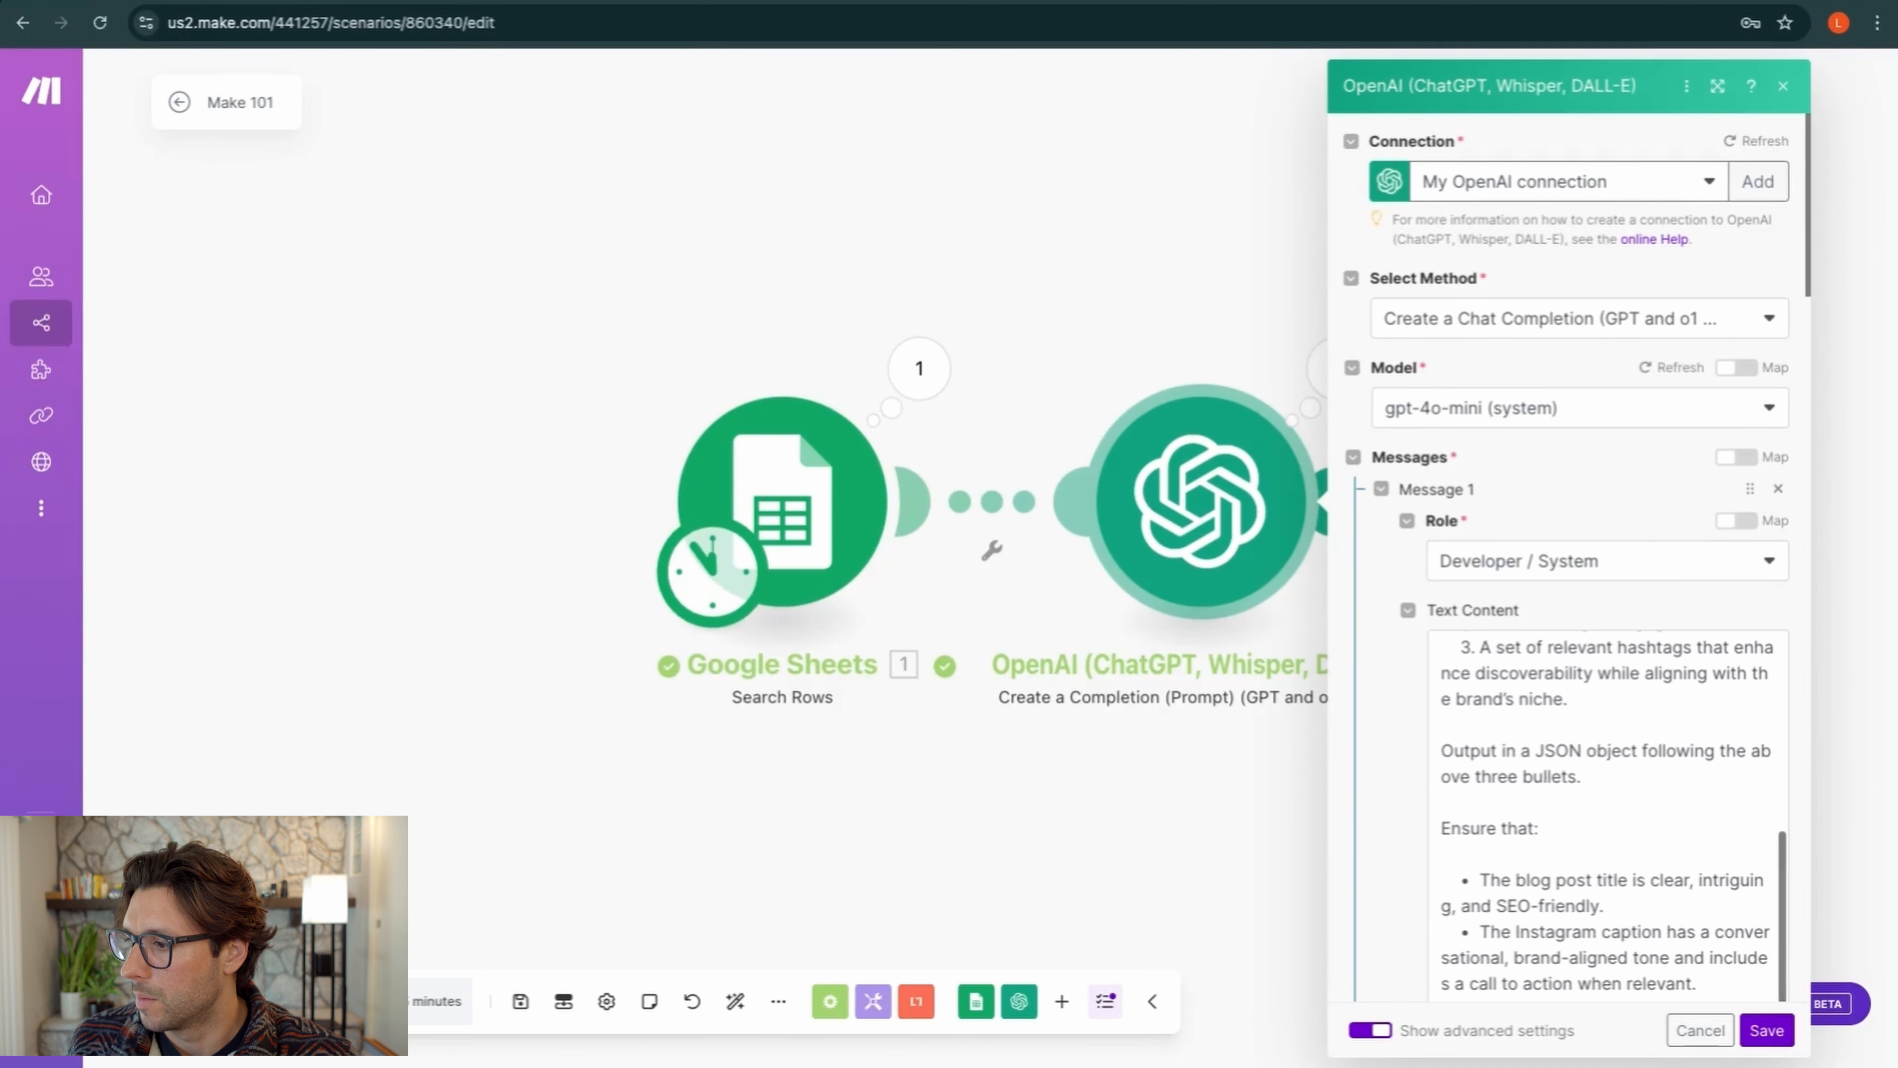
click(1609, 775)
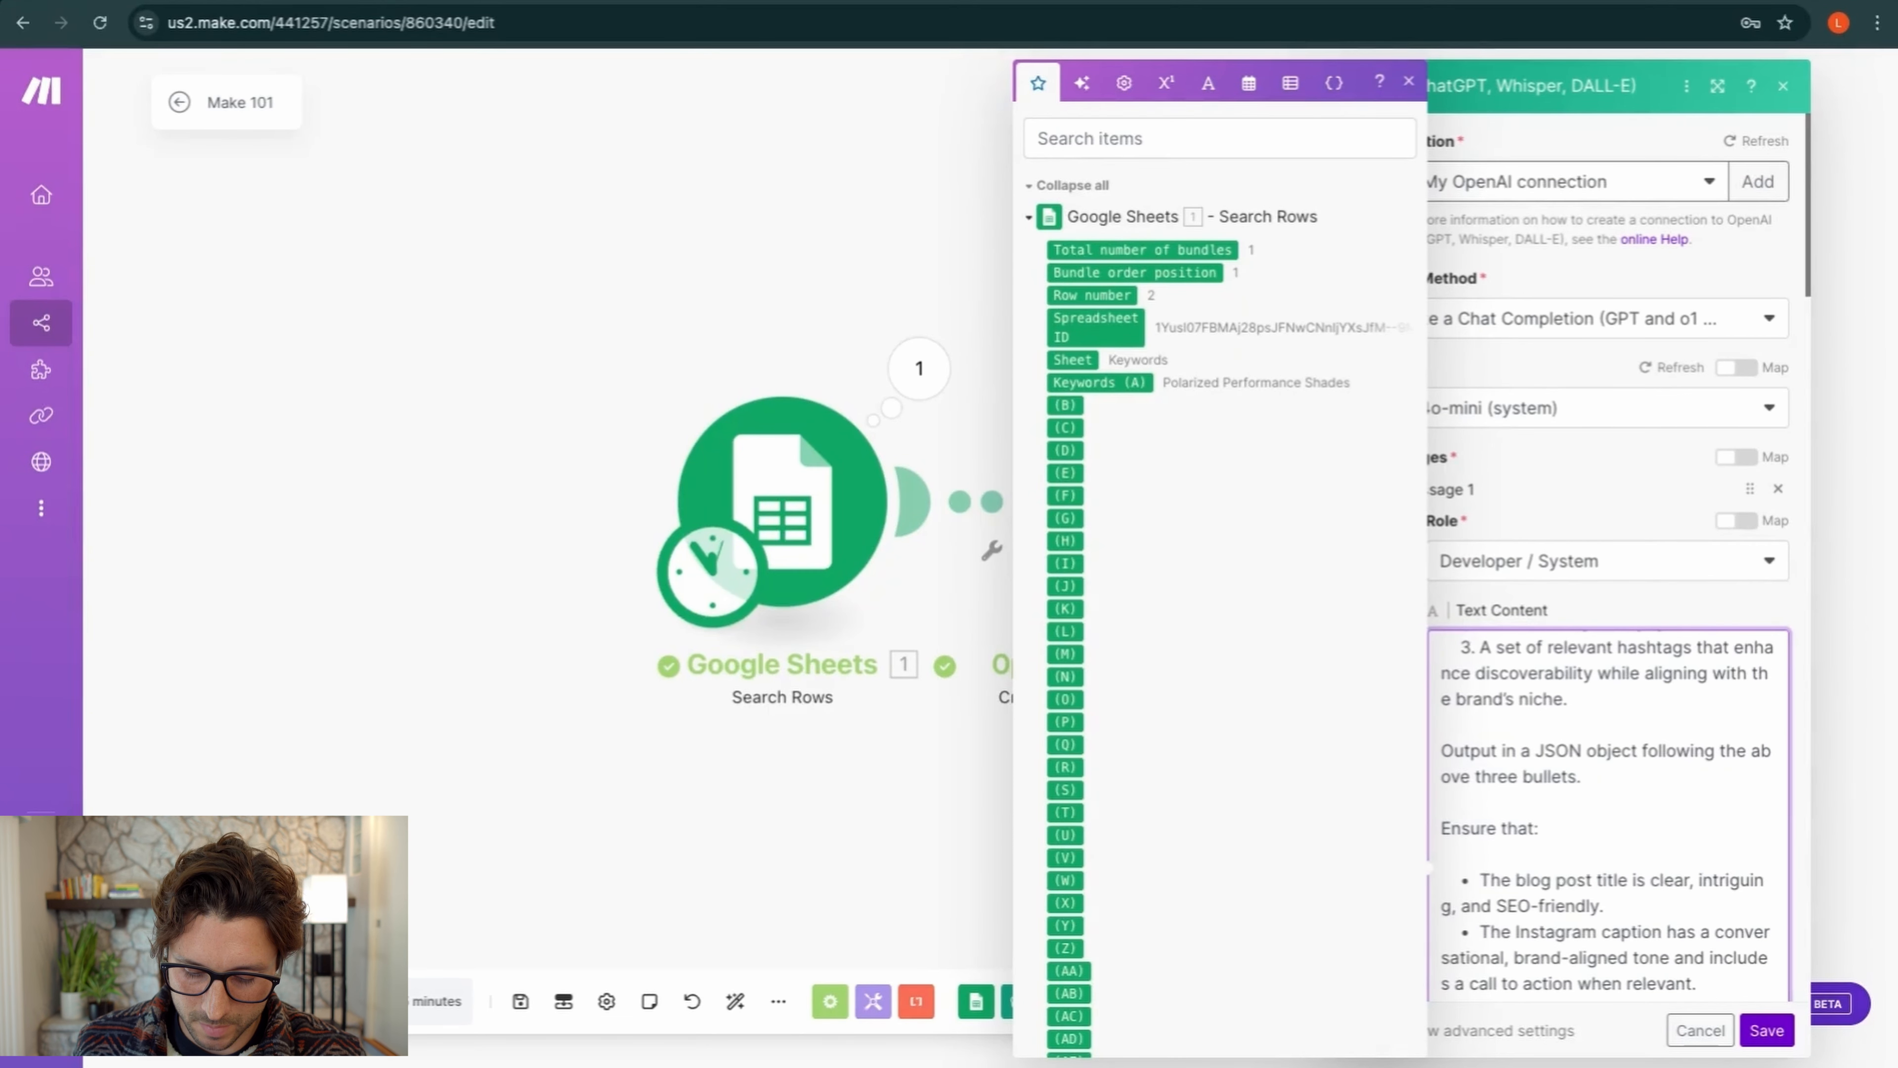
text(Make the hashta)
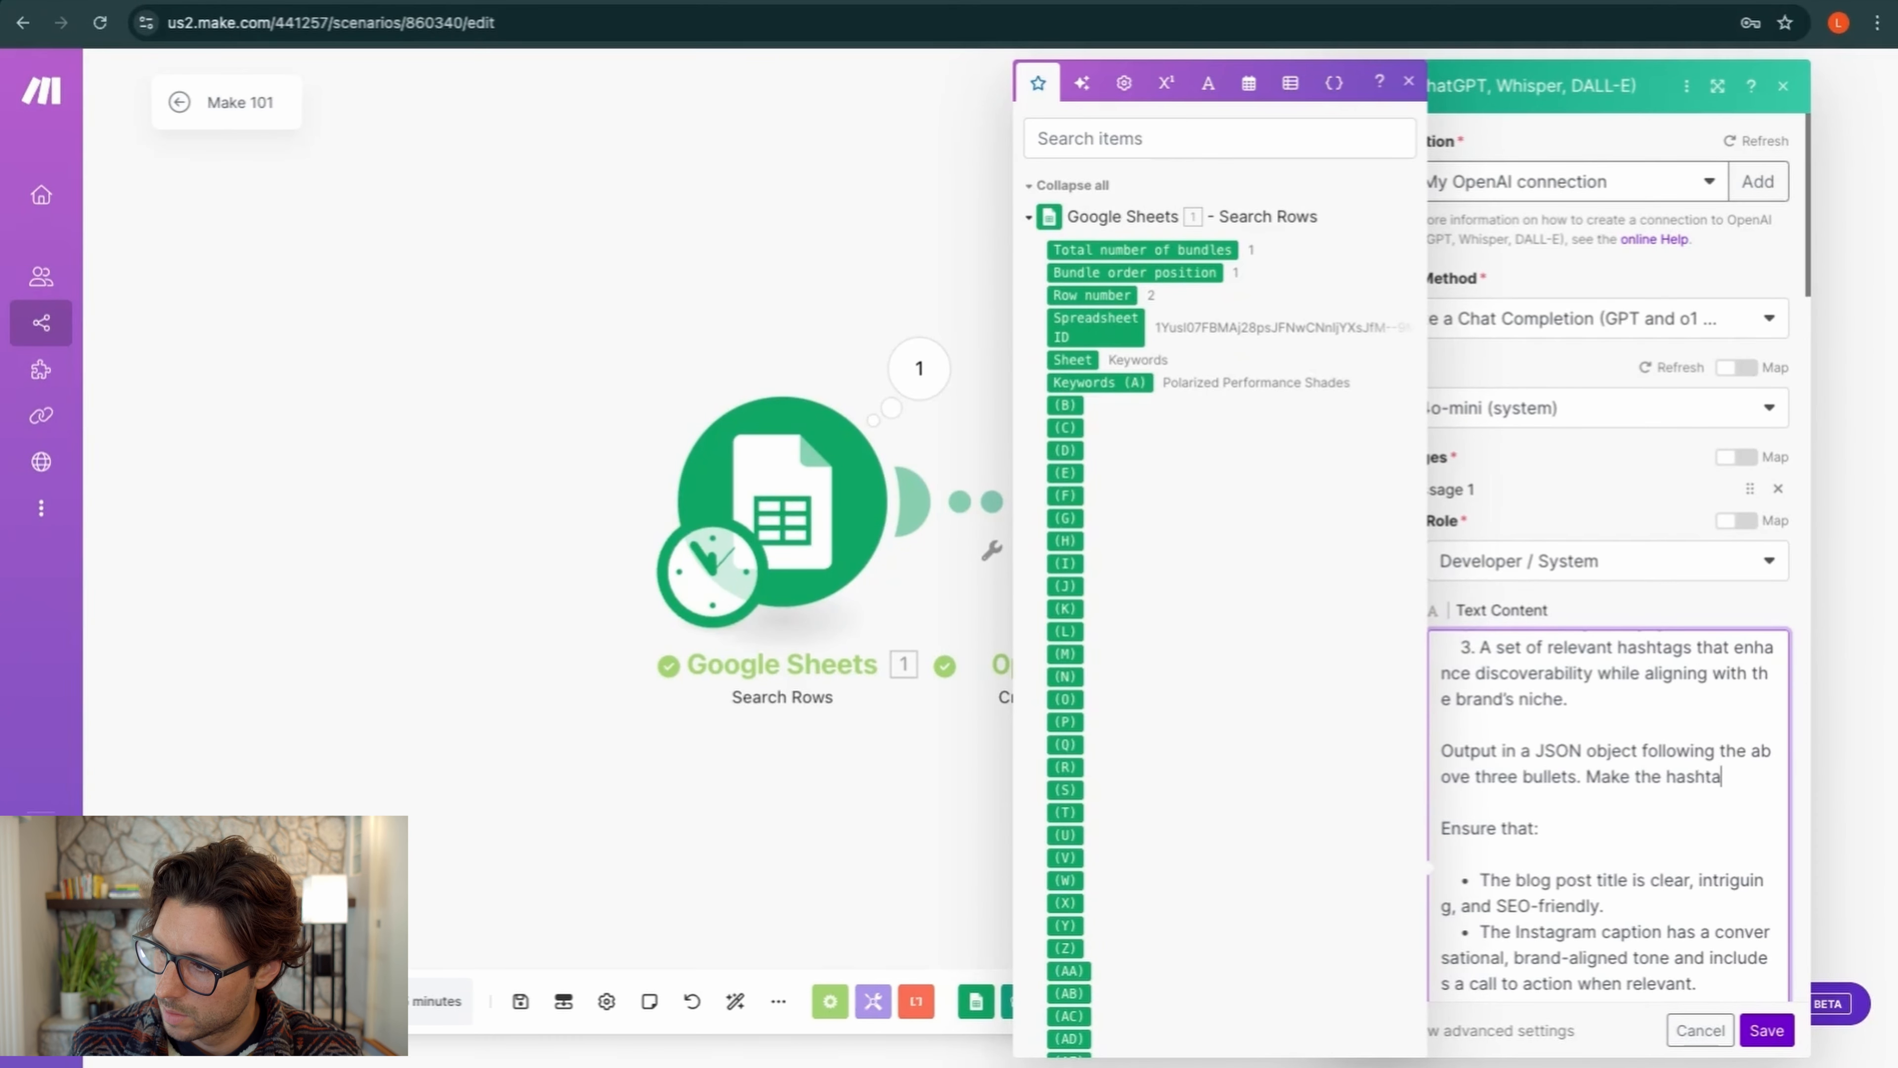
text(gs)
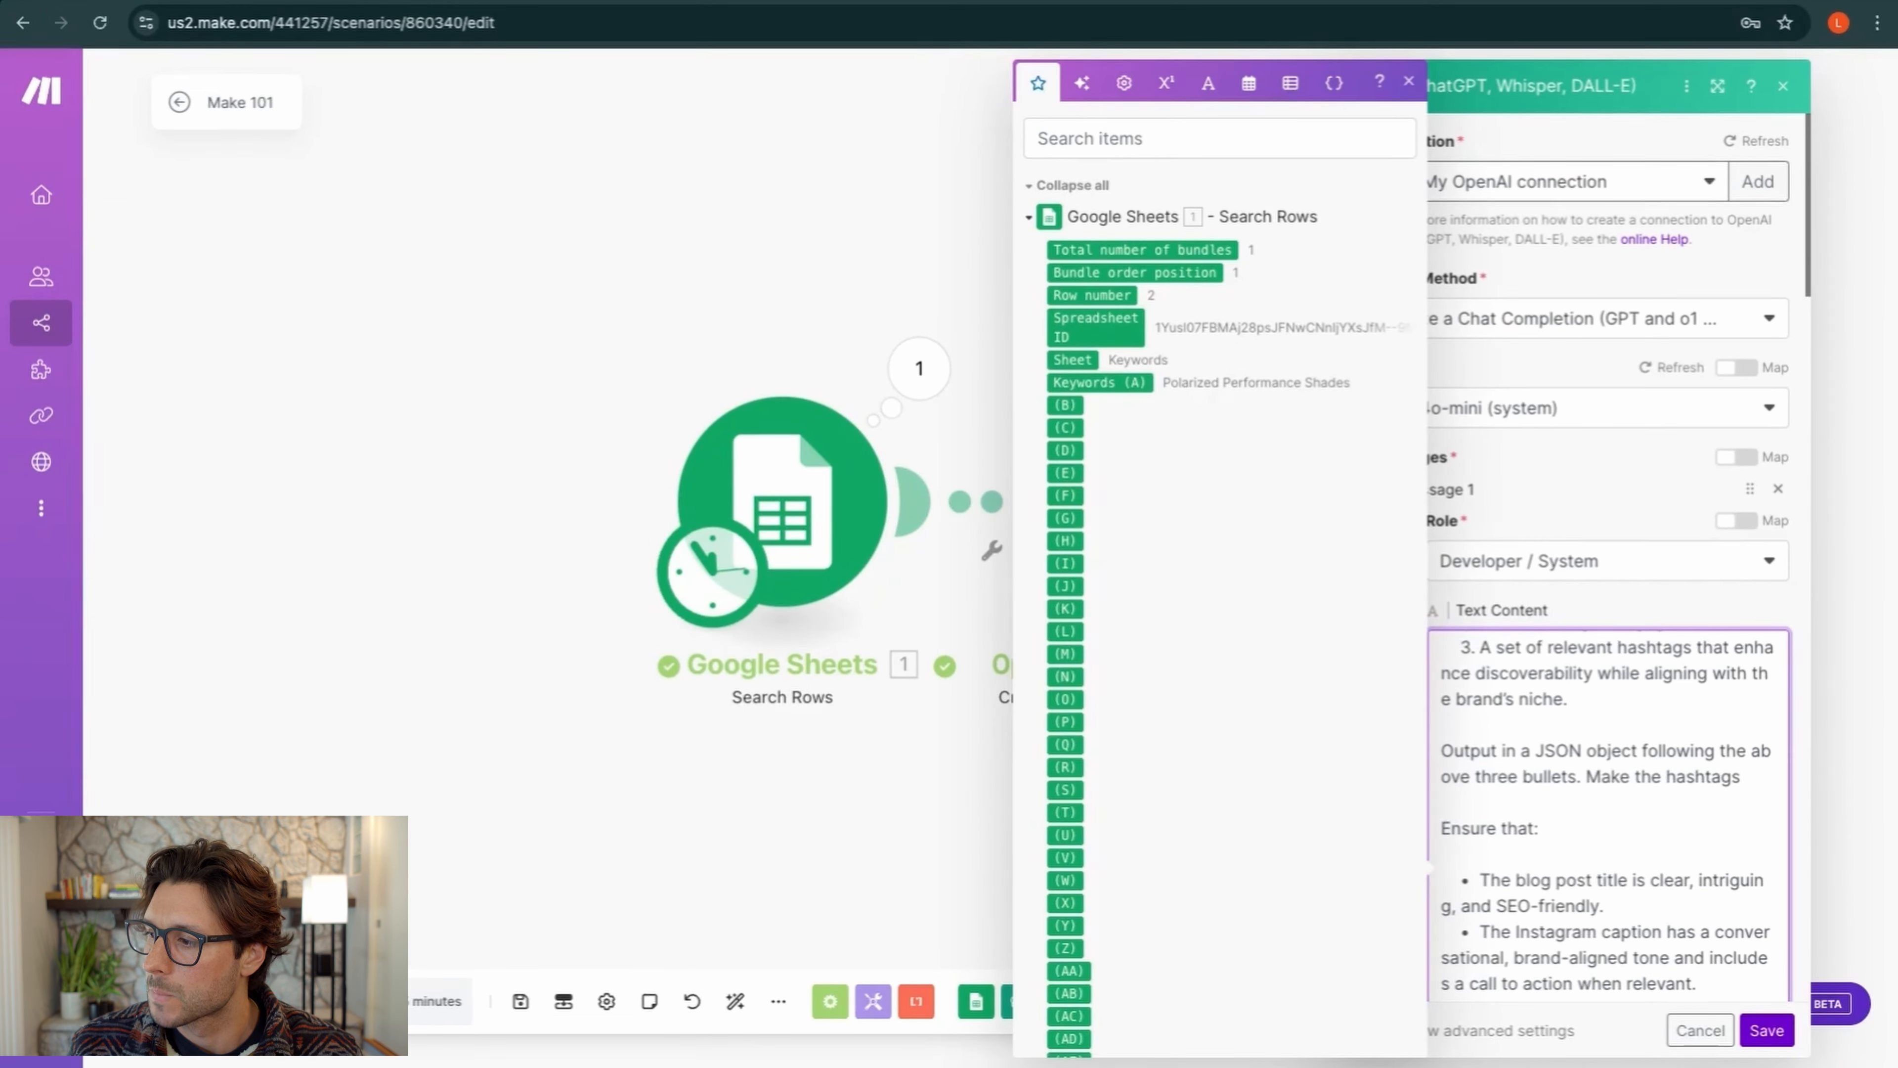
text(a text block )
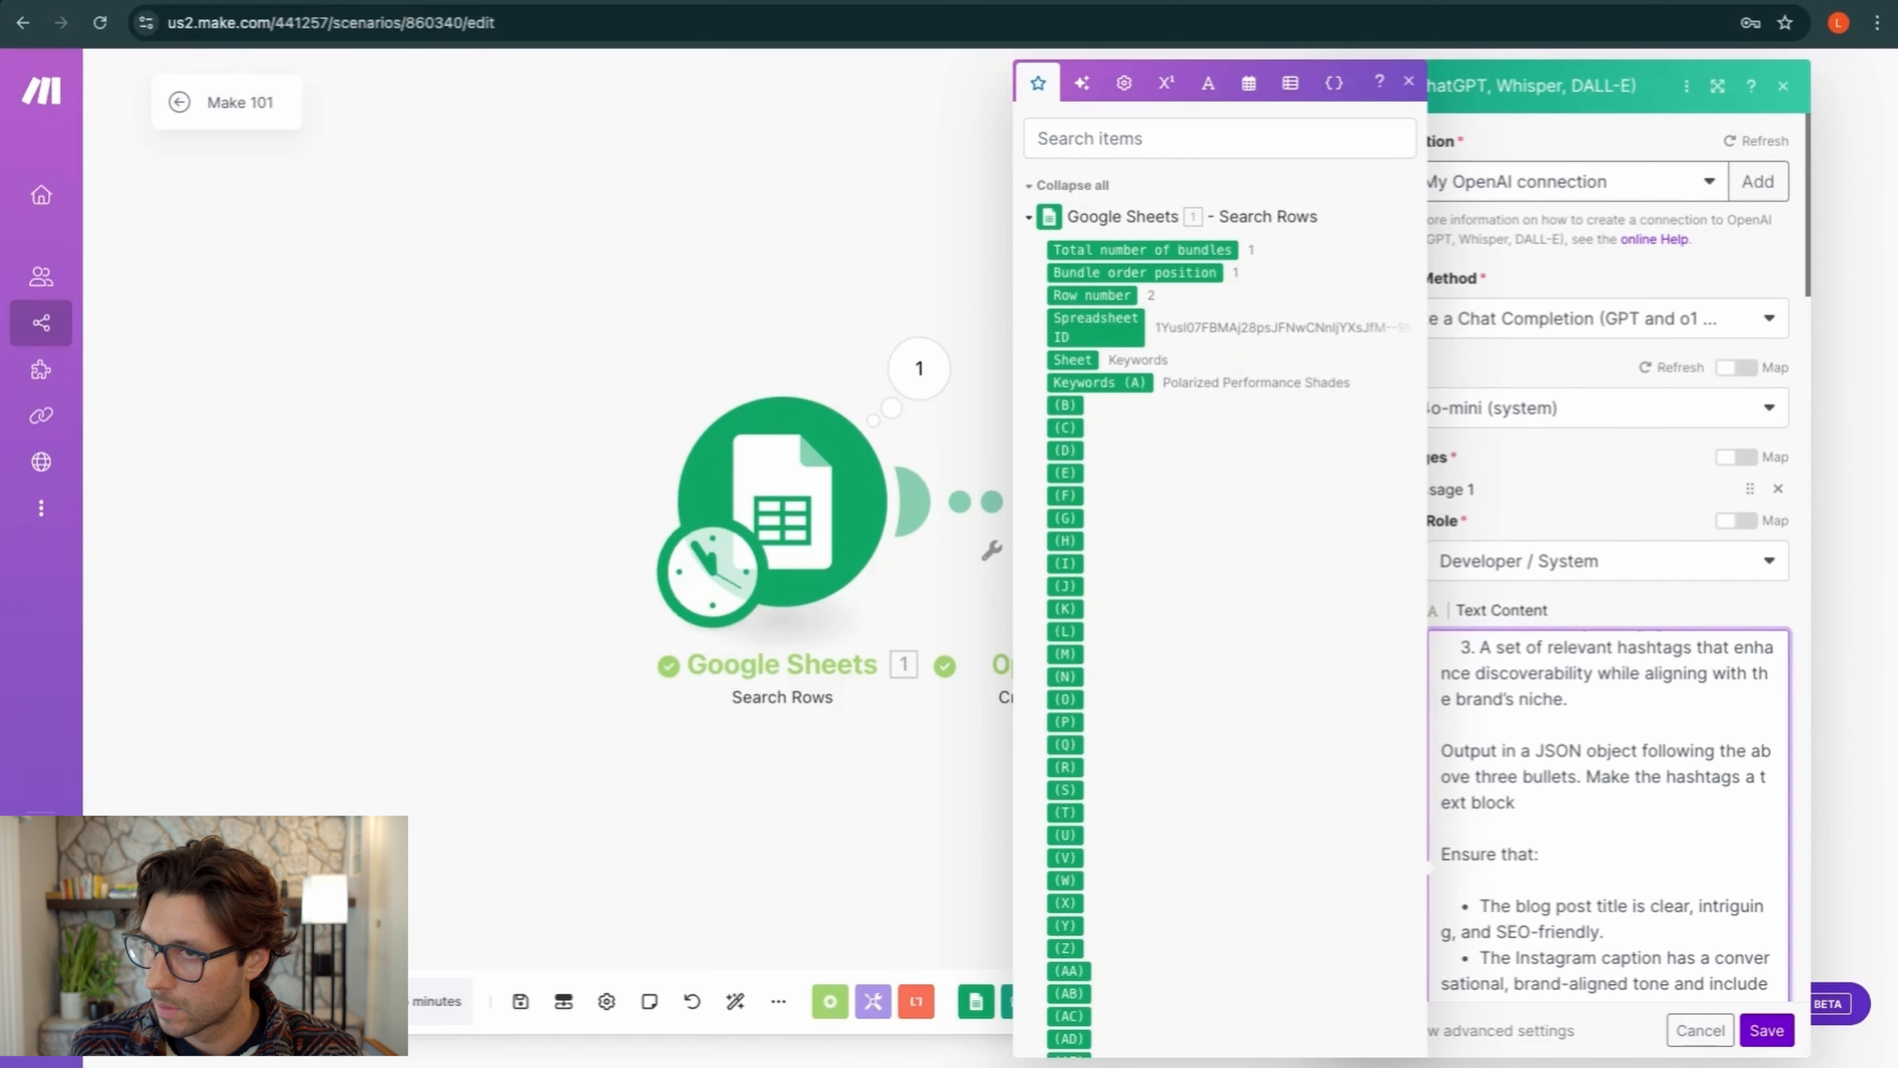
text(single)
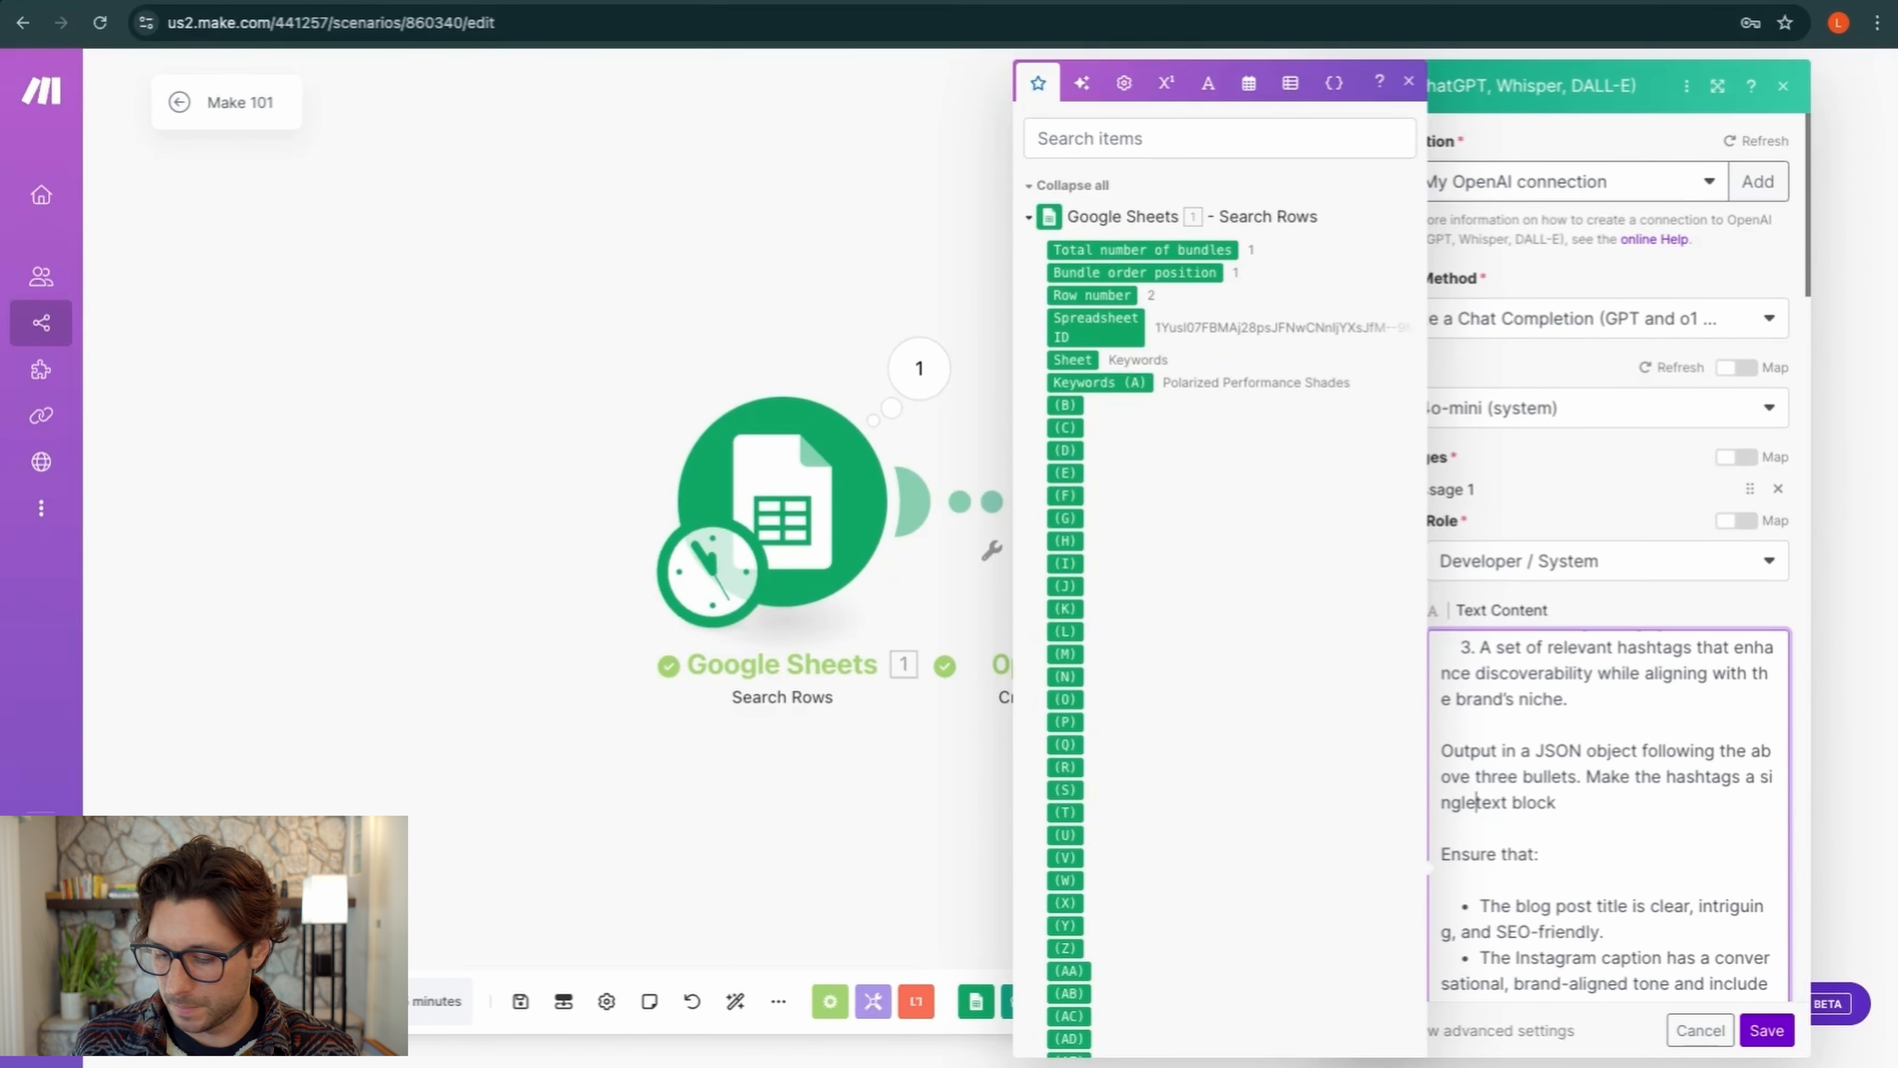
click(1639, 814)
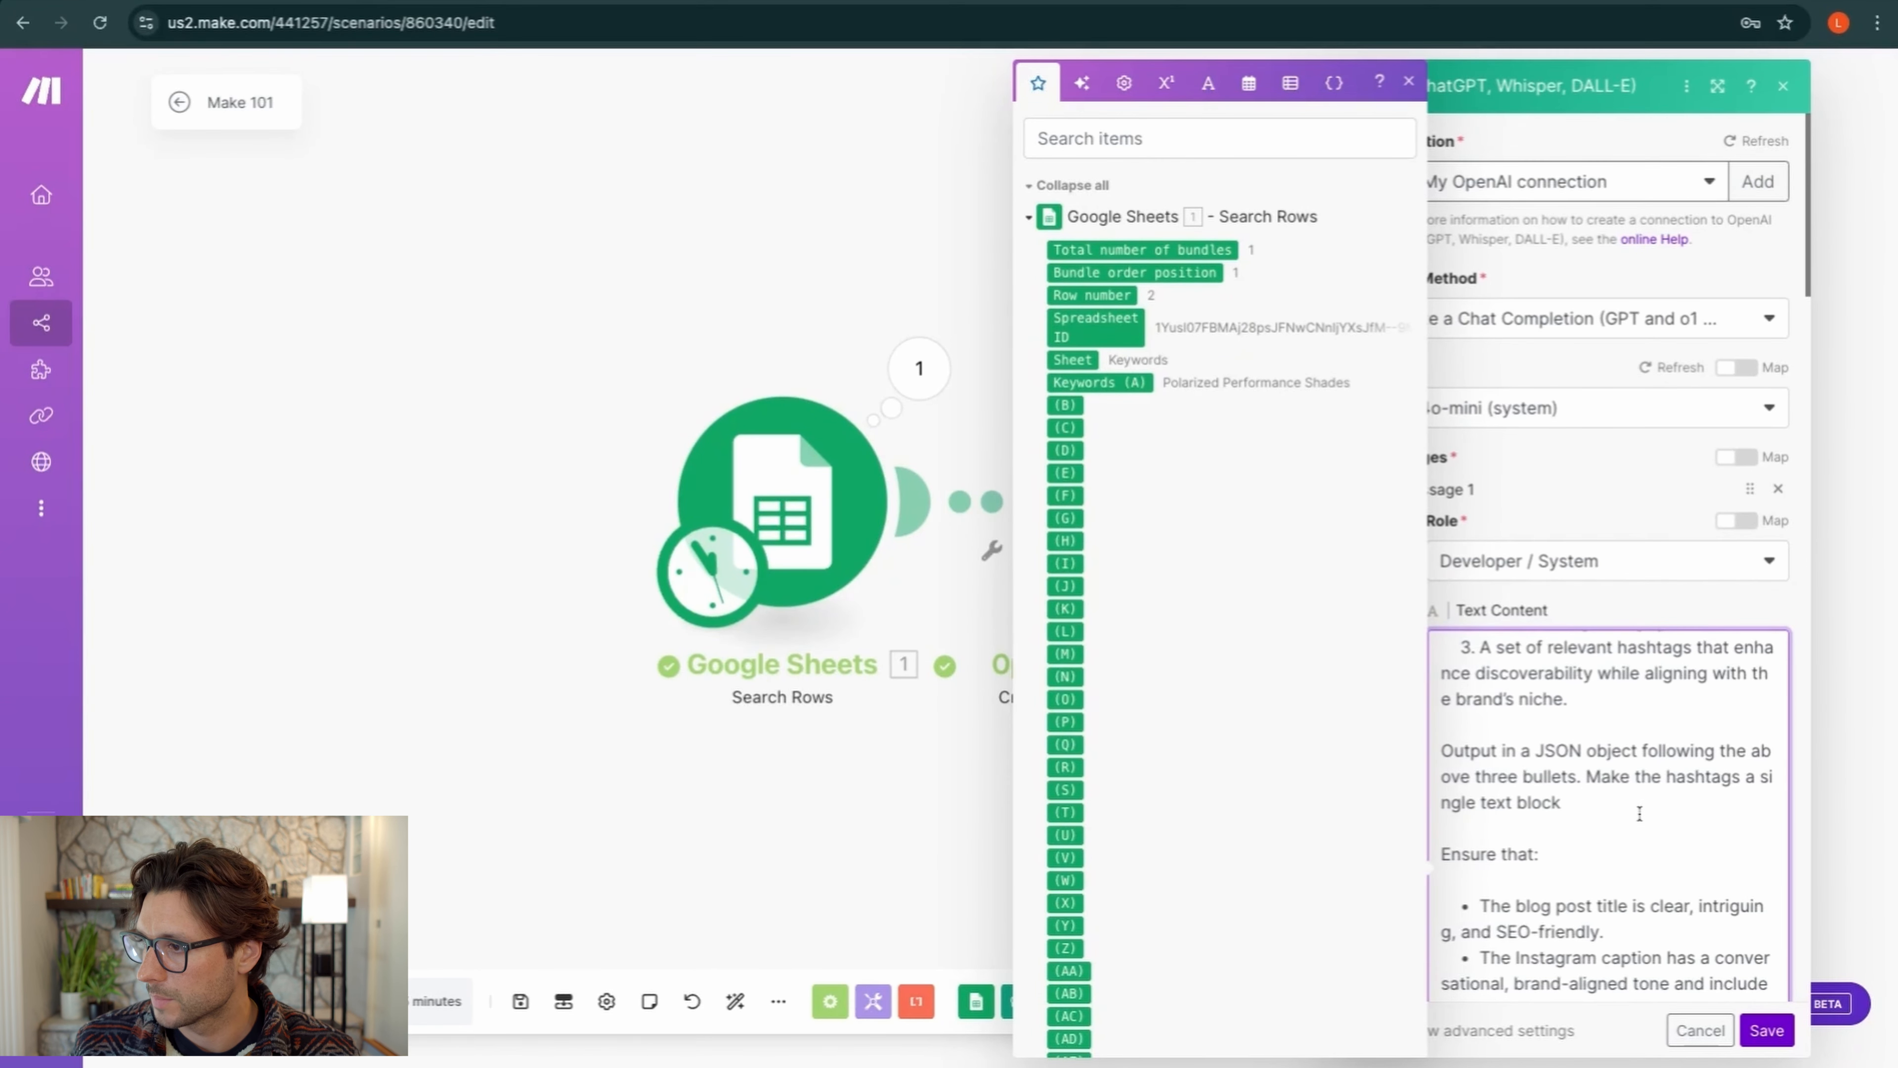
click(1767, 1030)
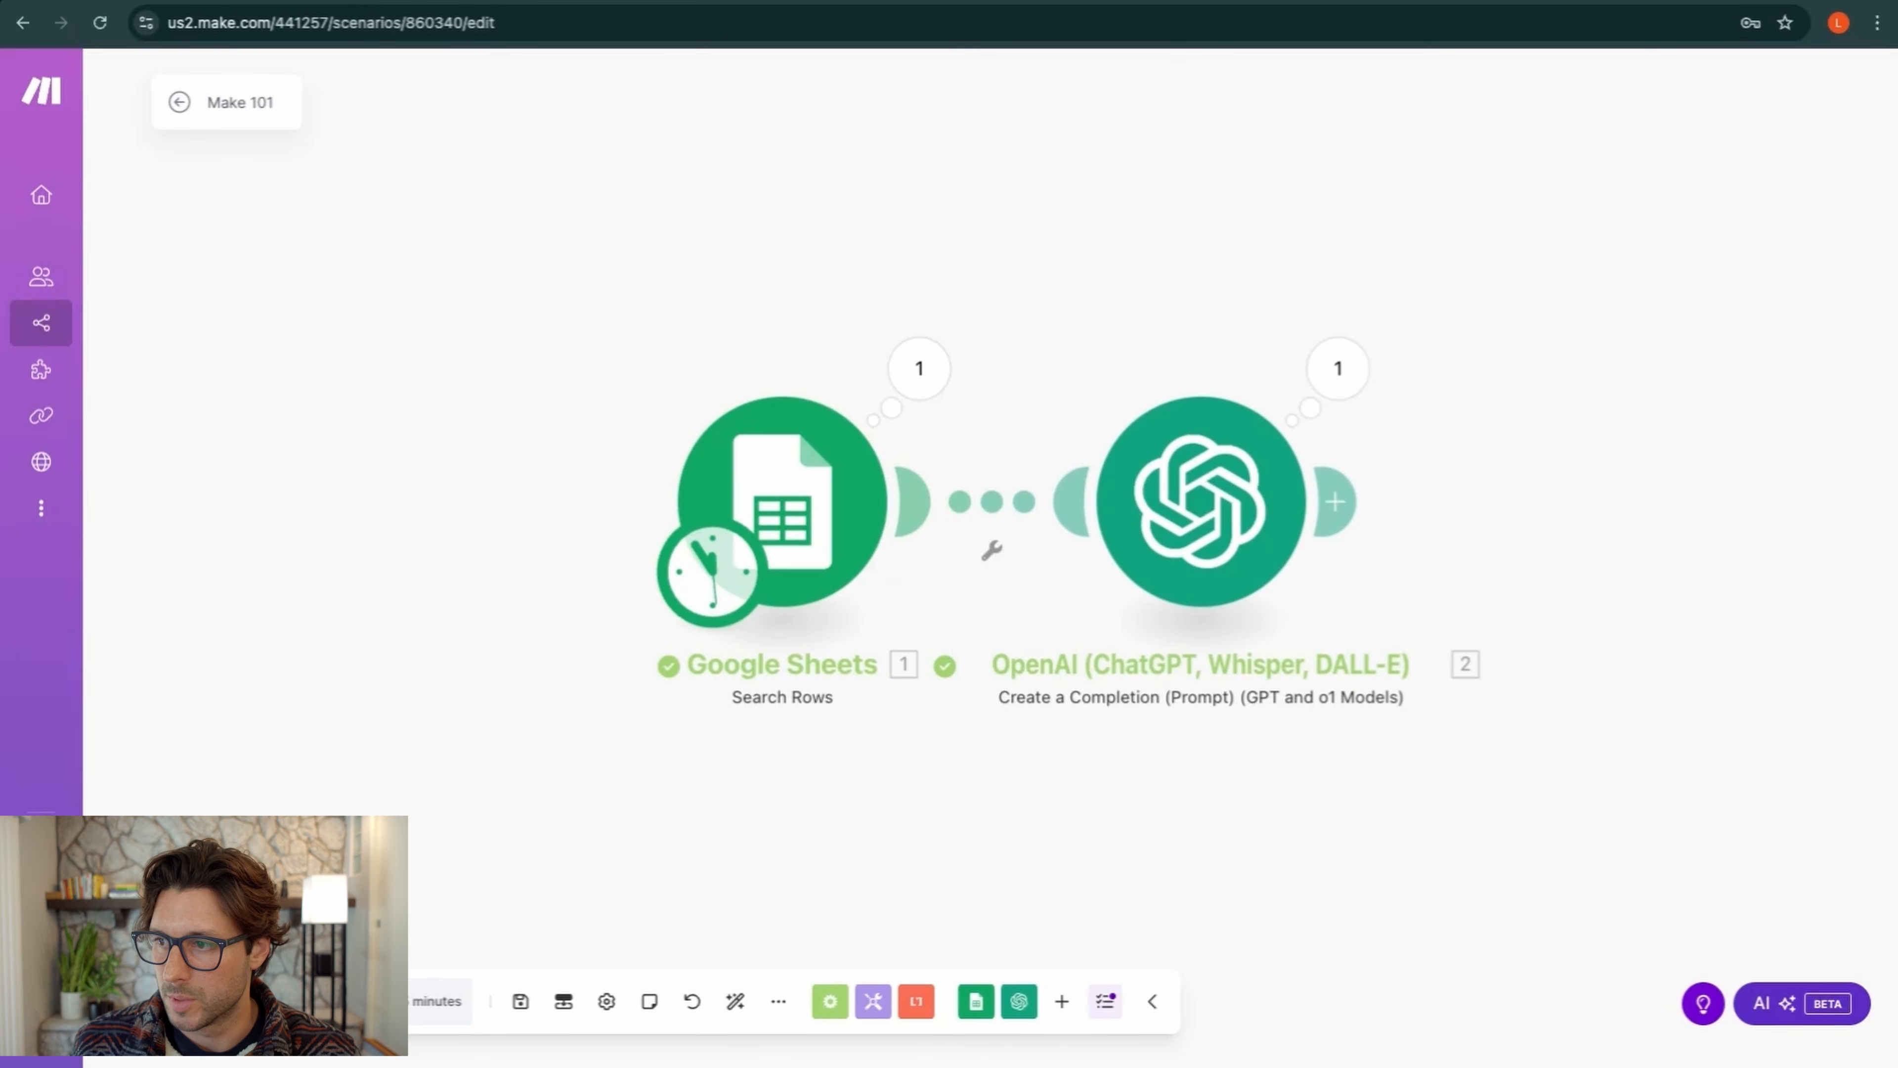
Run the scenario again and confirm OpenAI's Result returns the hashtags as one text string
click(218, 1001)
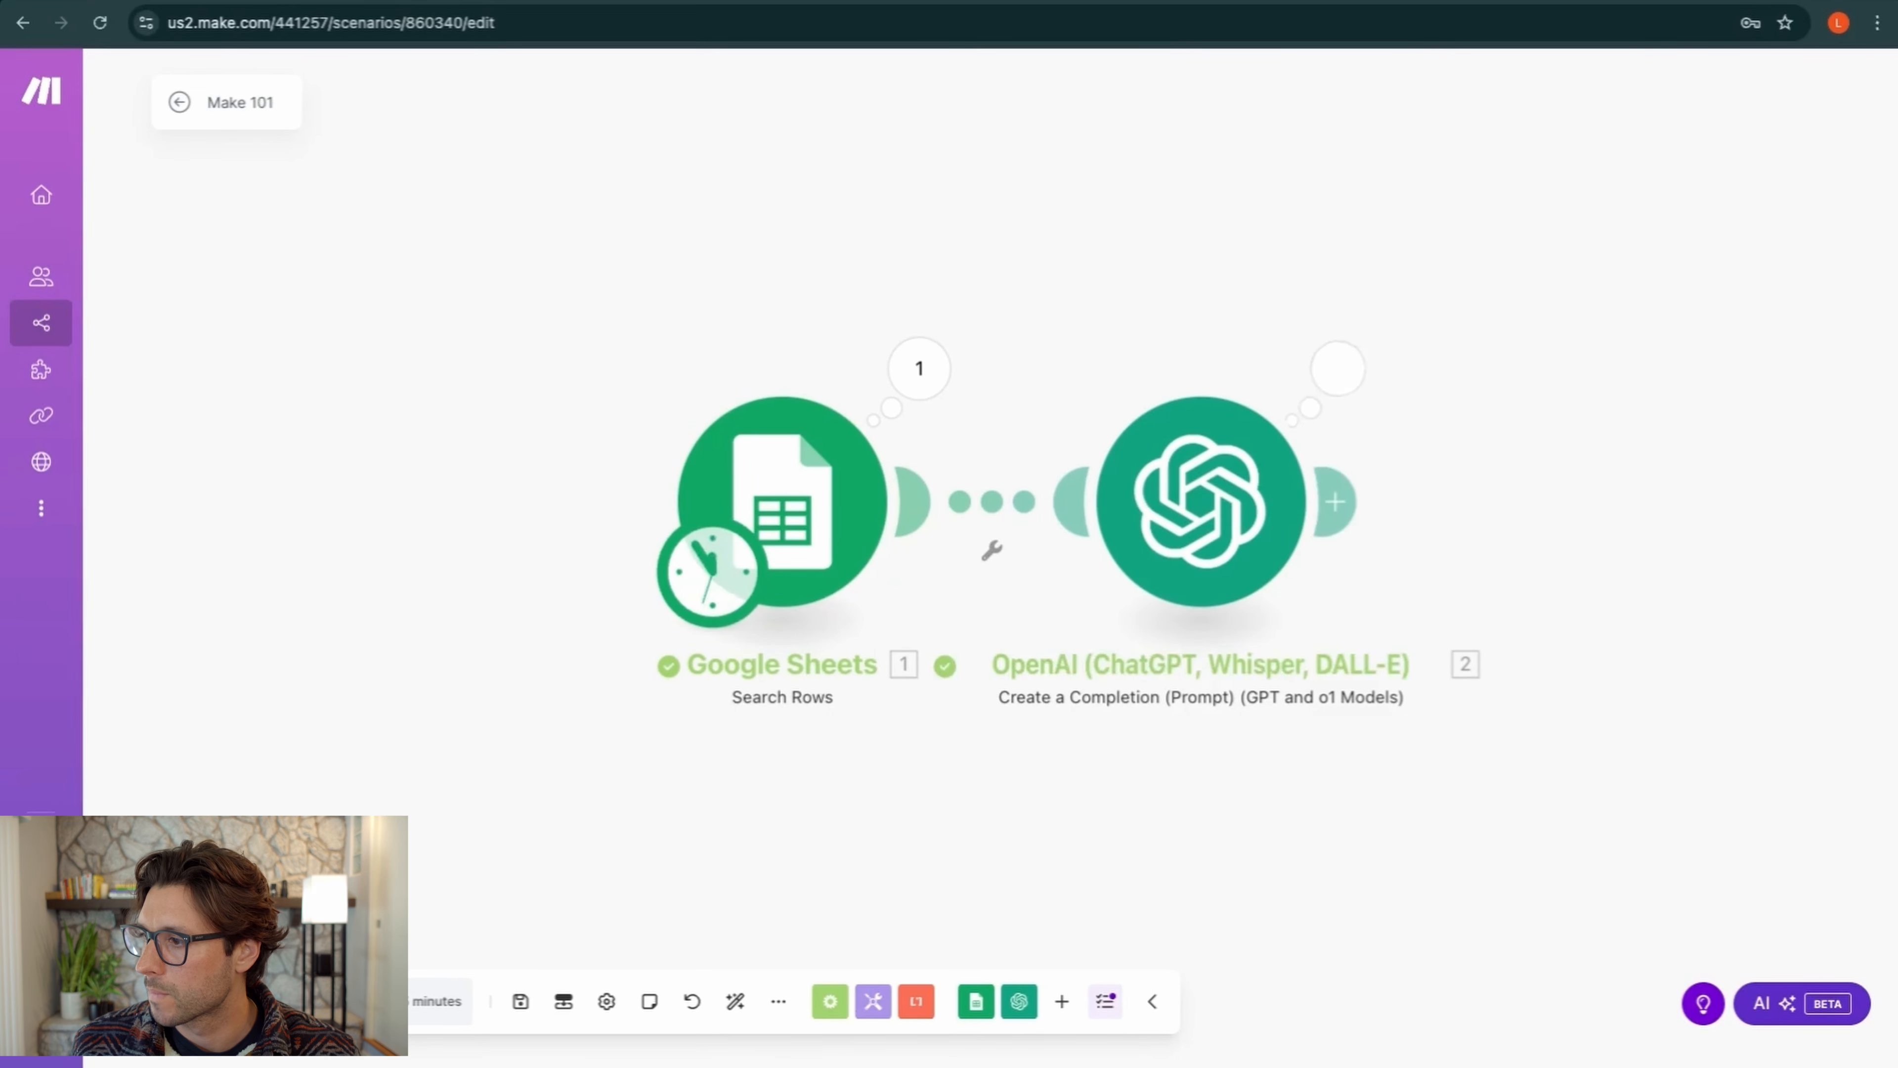
click(1337, 368)
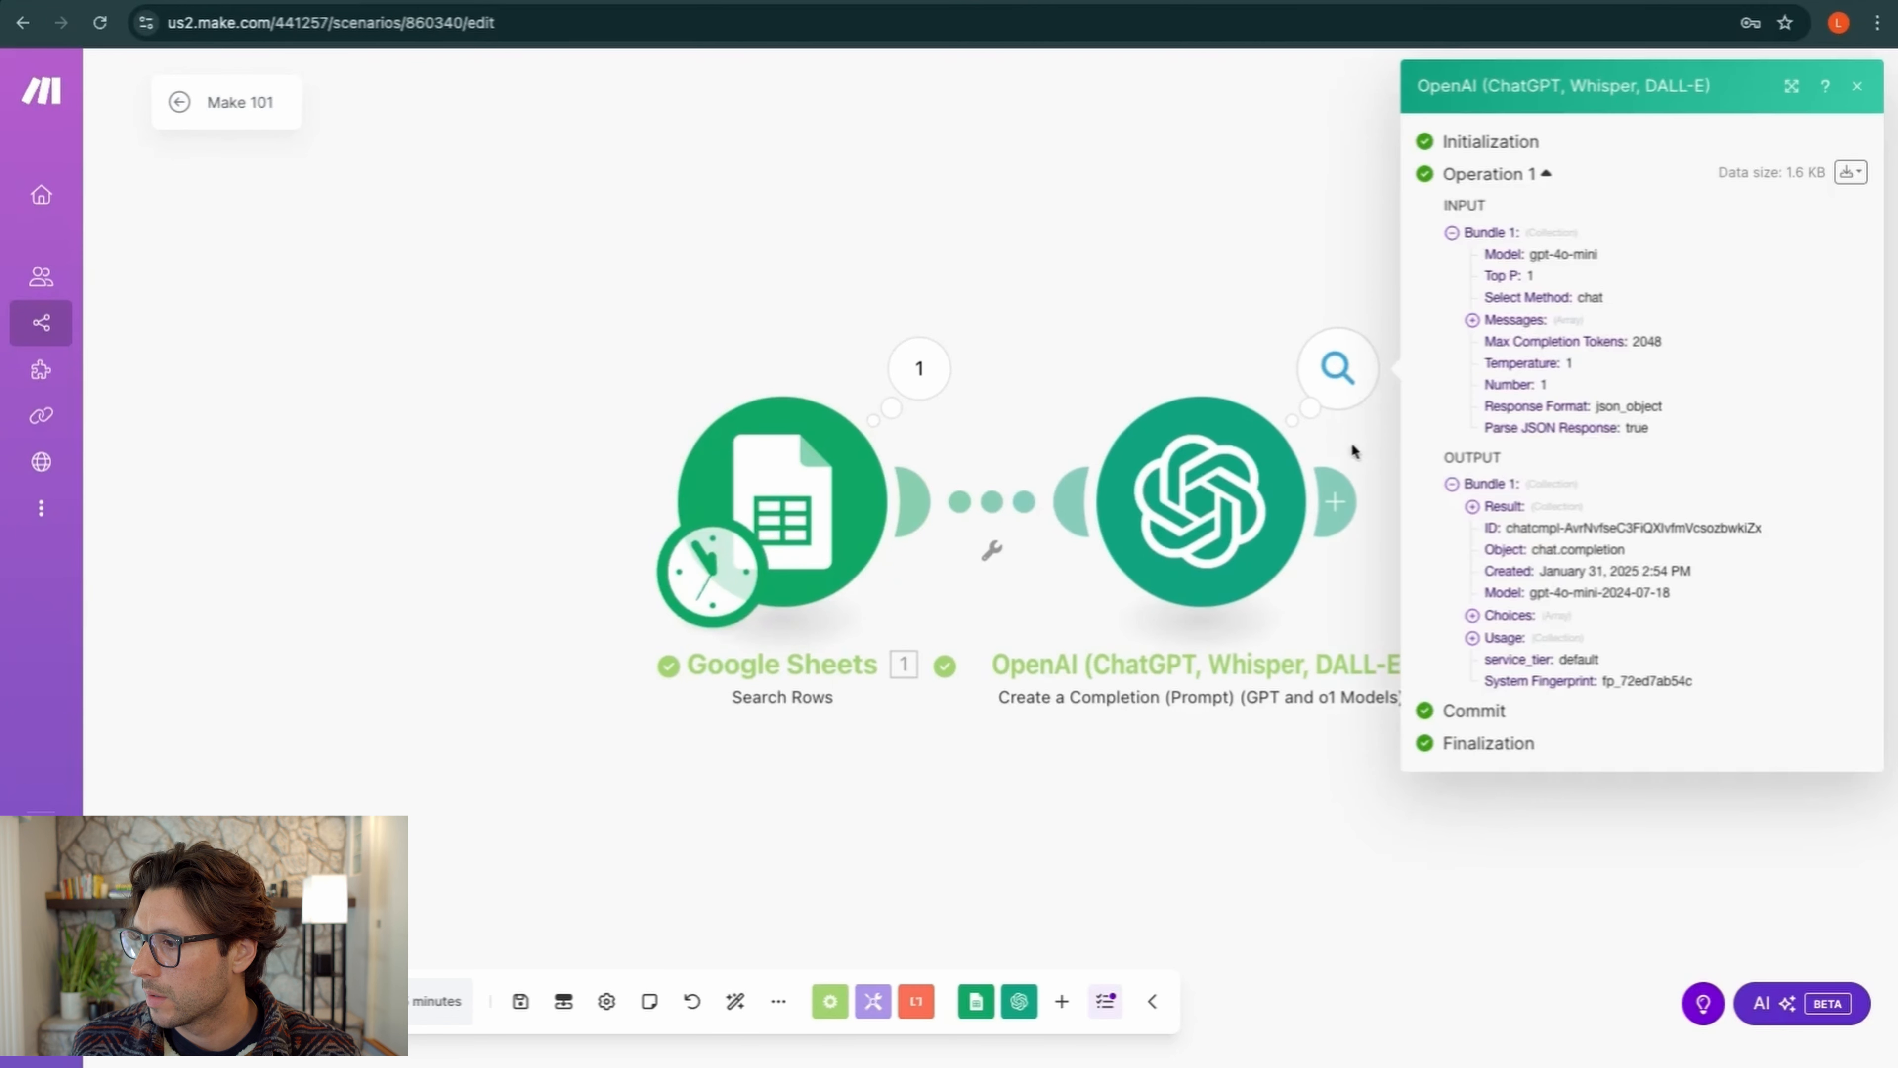
click(1474, 508)
drag(1571, 720, 1821, 765)
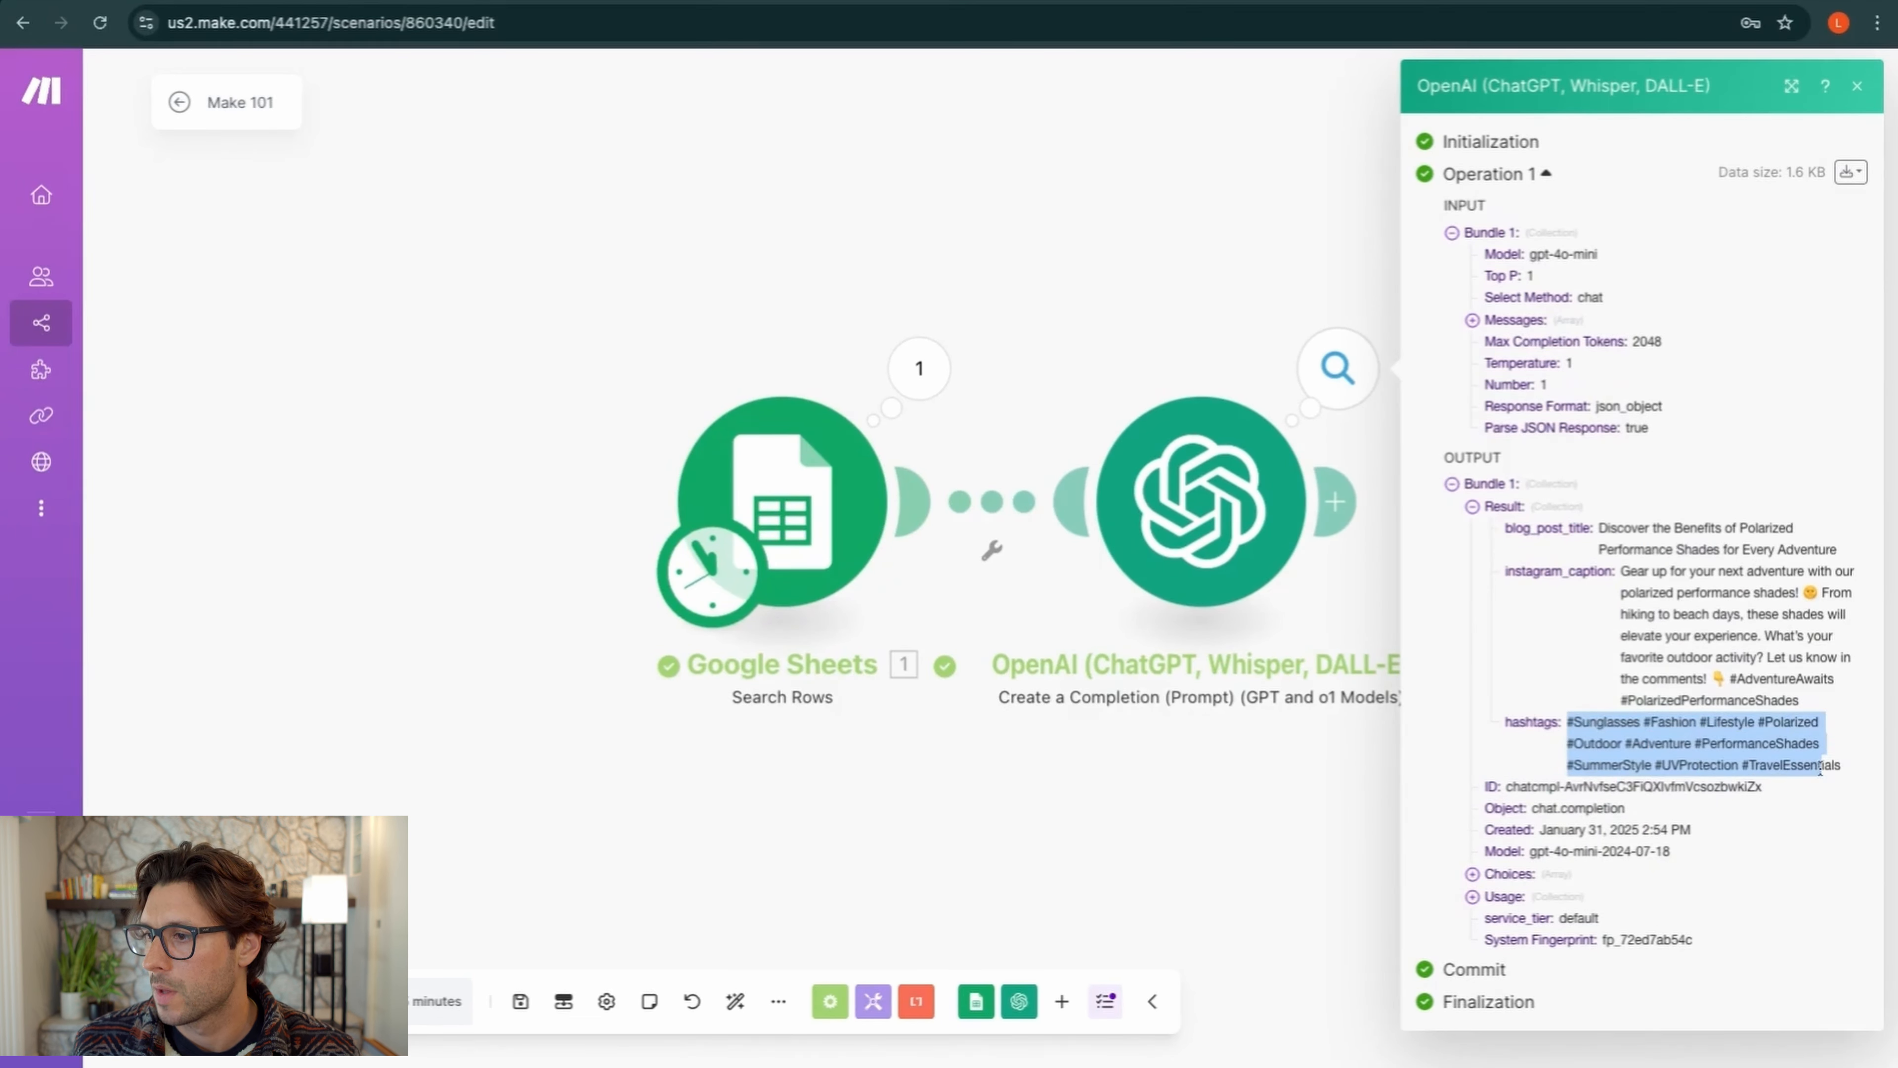
click(1301, 719)
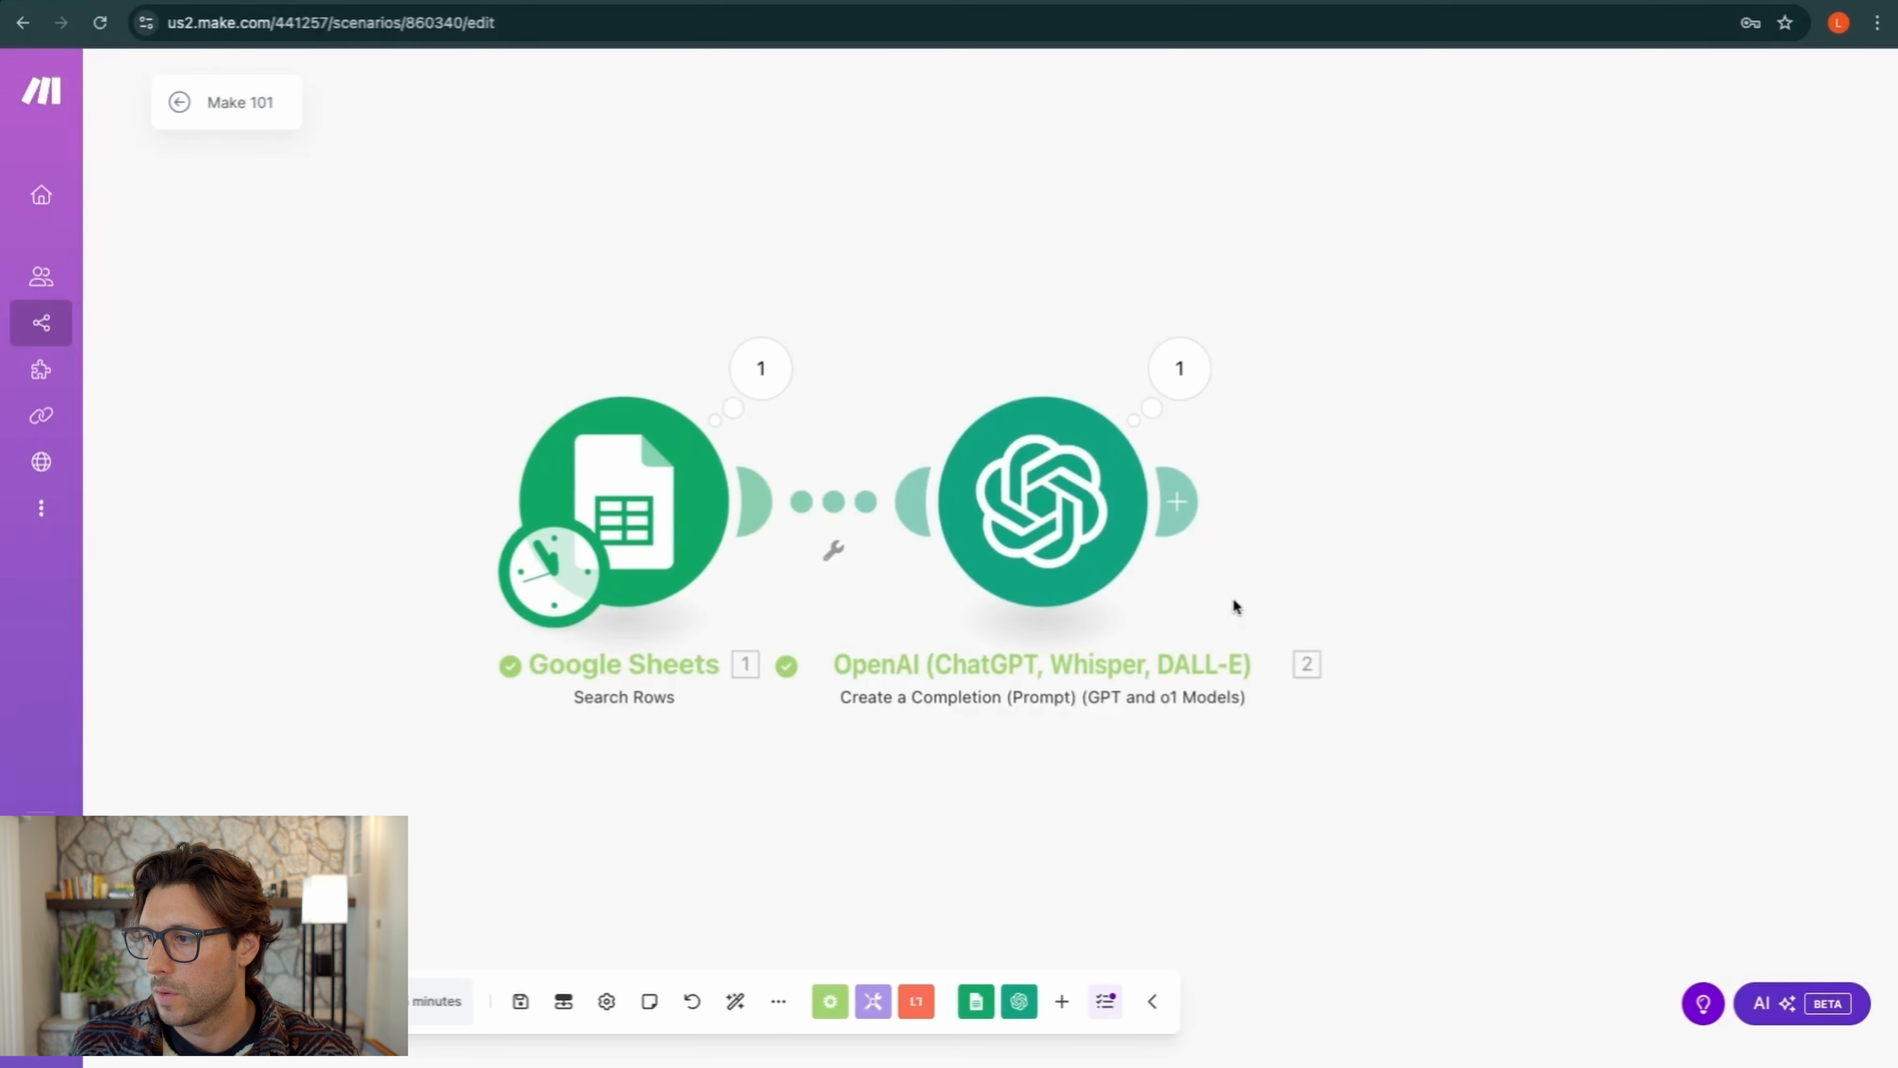
scroll(1262, 578, down, 10)
scroll(1262, 578, up, 10)
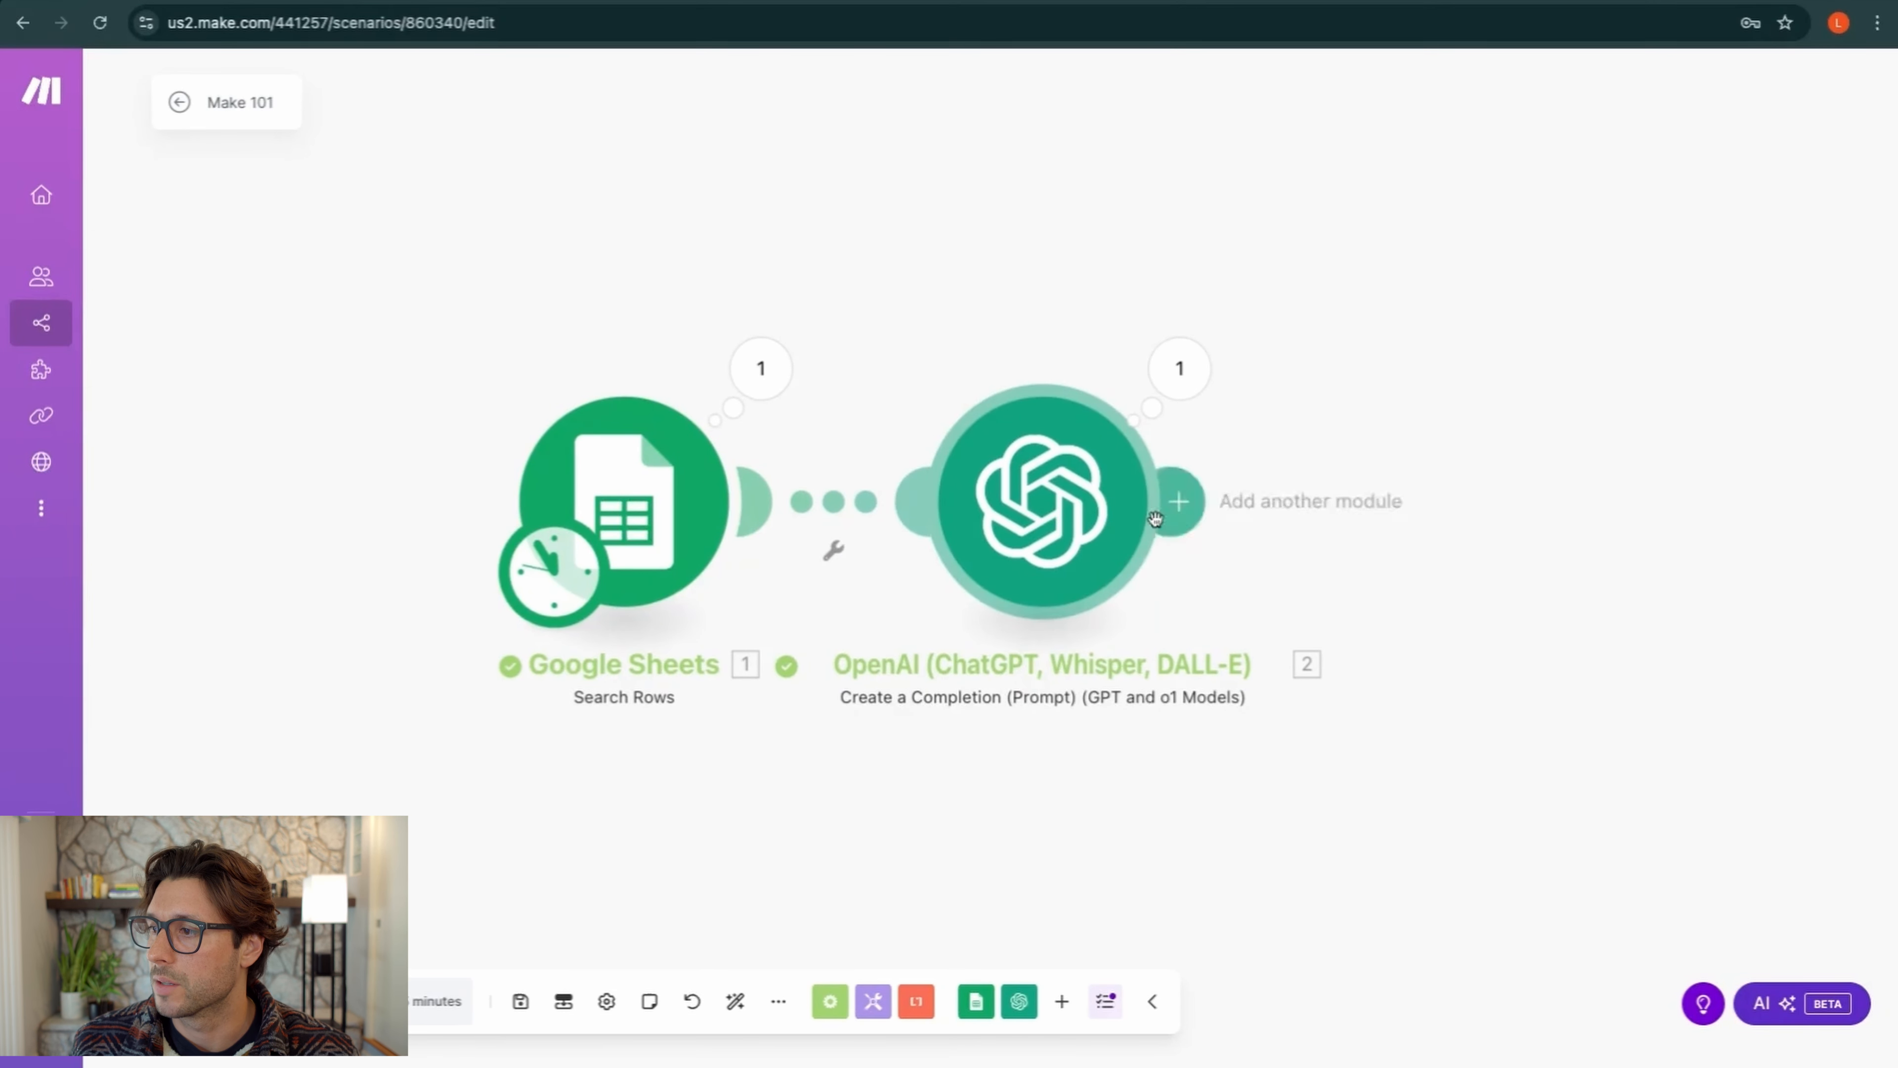
Attach a Google Sheets 'Add a Row' module after the OpenAI step
click(1178, 502)
click(1466, 318)
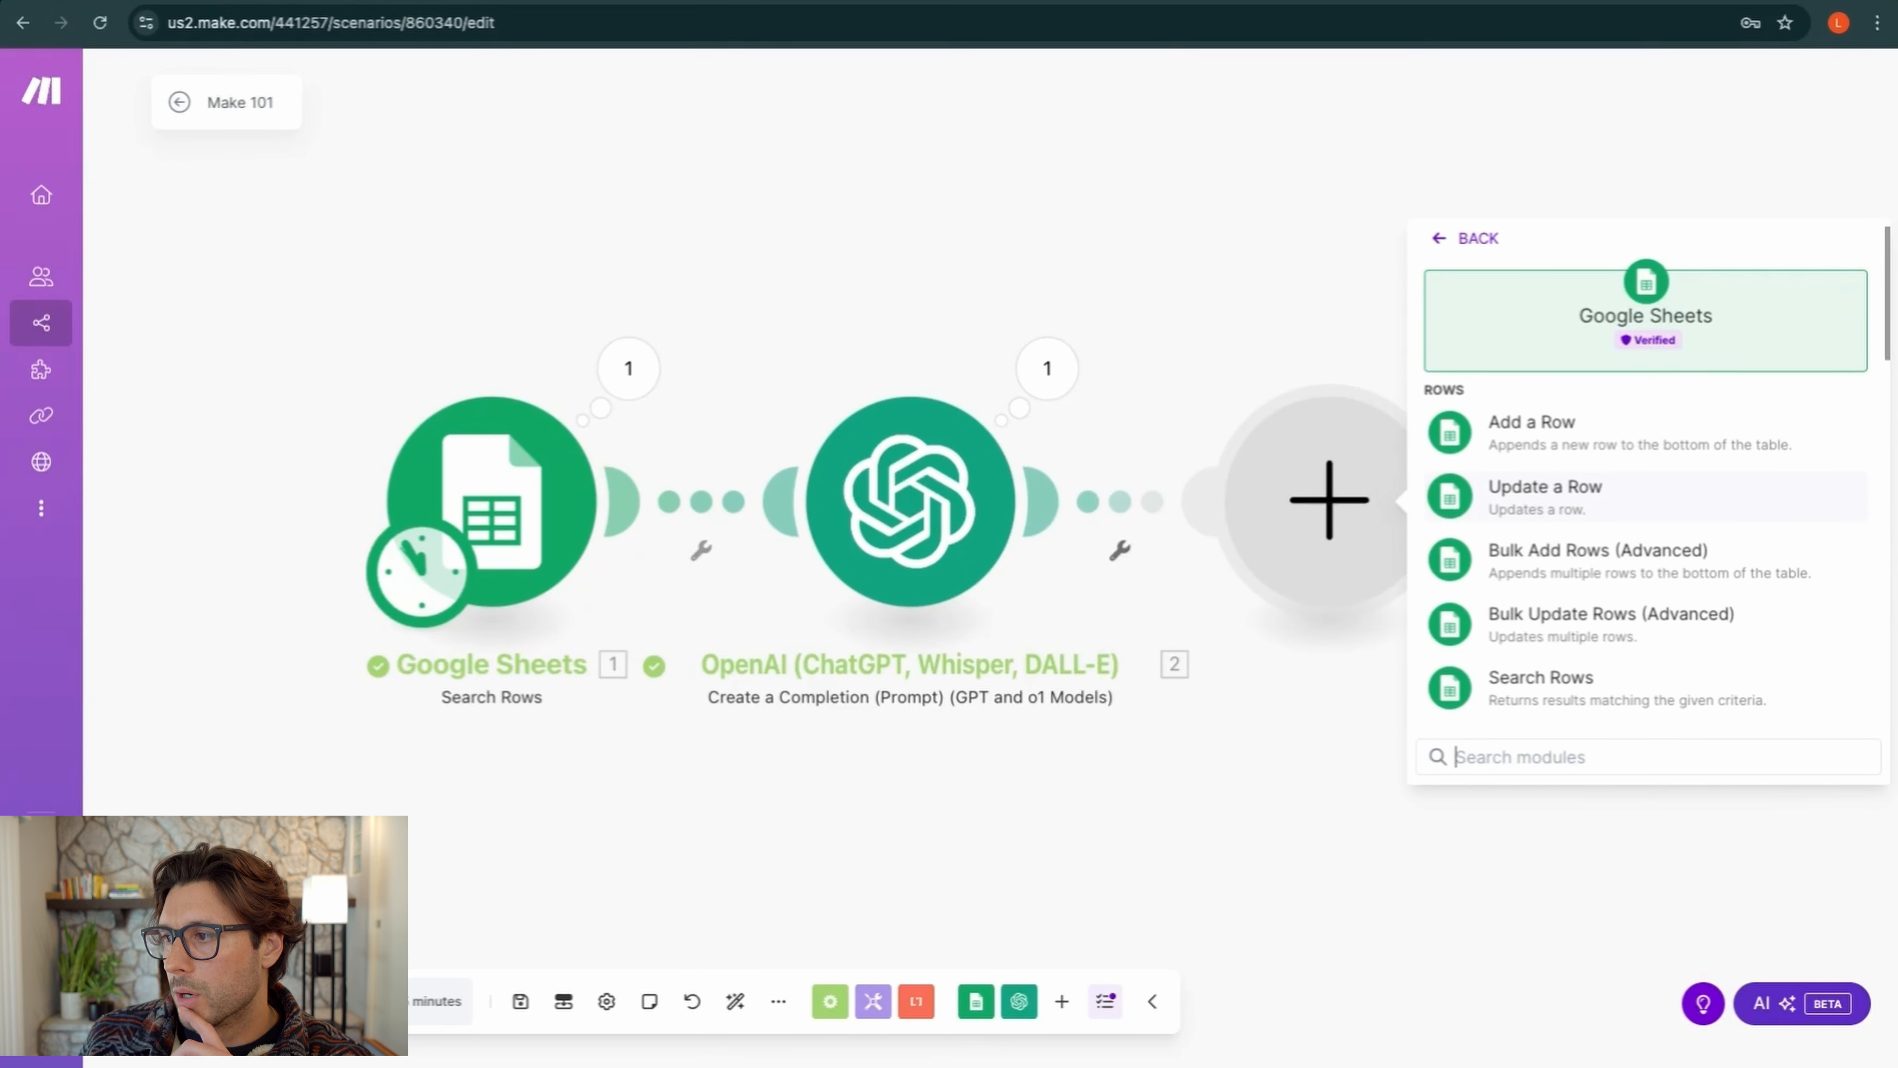
click(1522, 436)
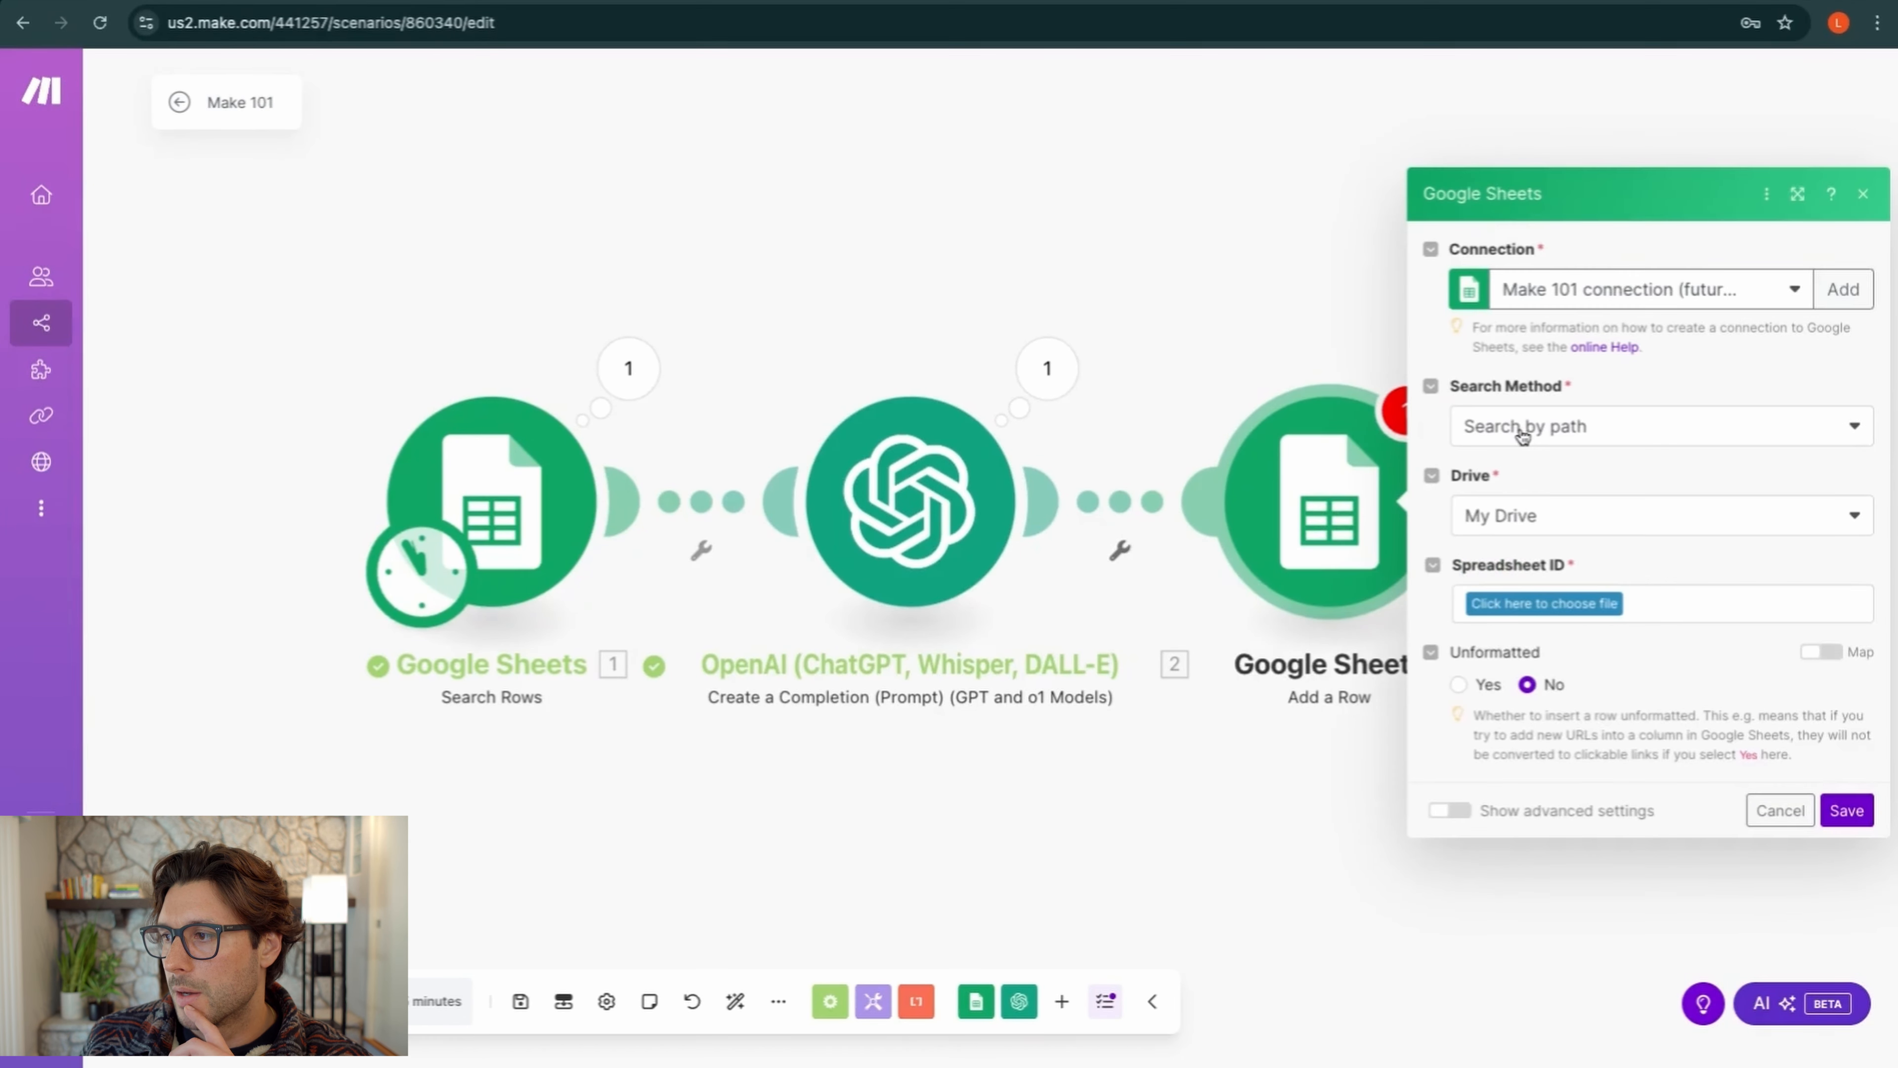
Set Add a Row to Search by path, spreadsheet Make 101, sheet Proccessed Keywords
click(1605, 432)
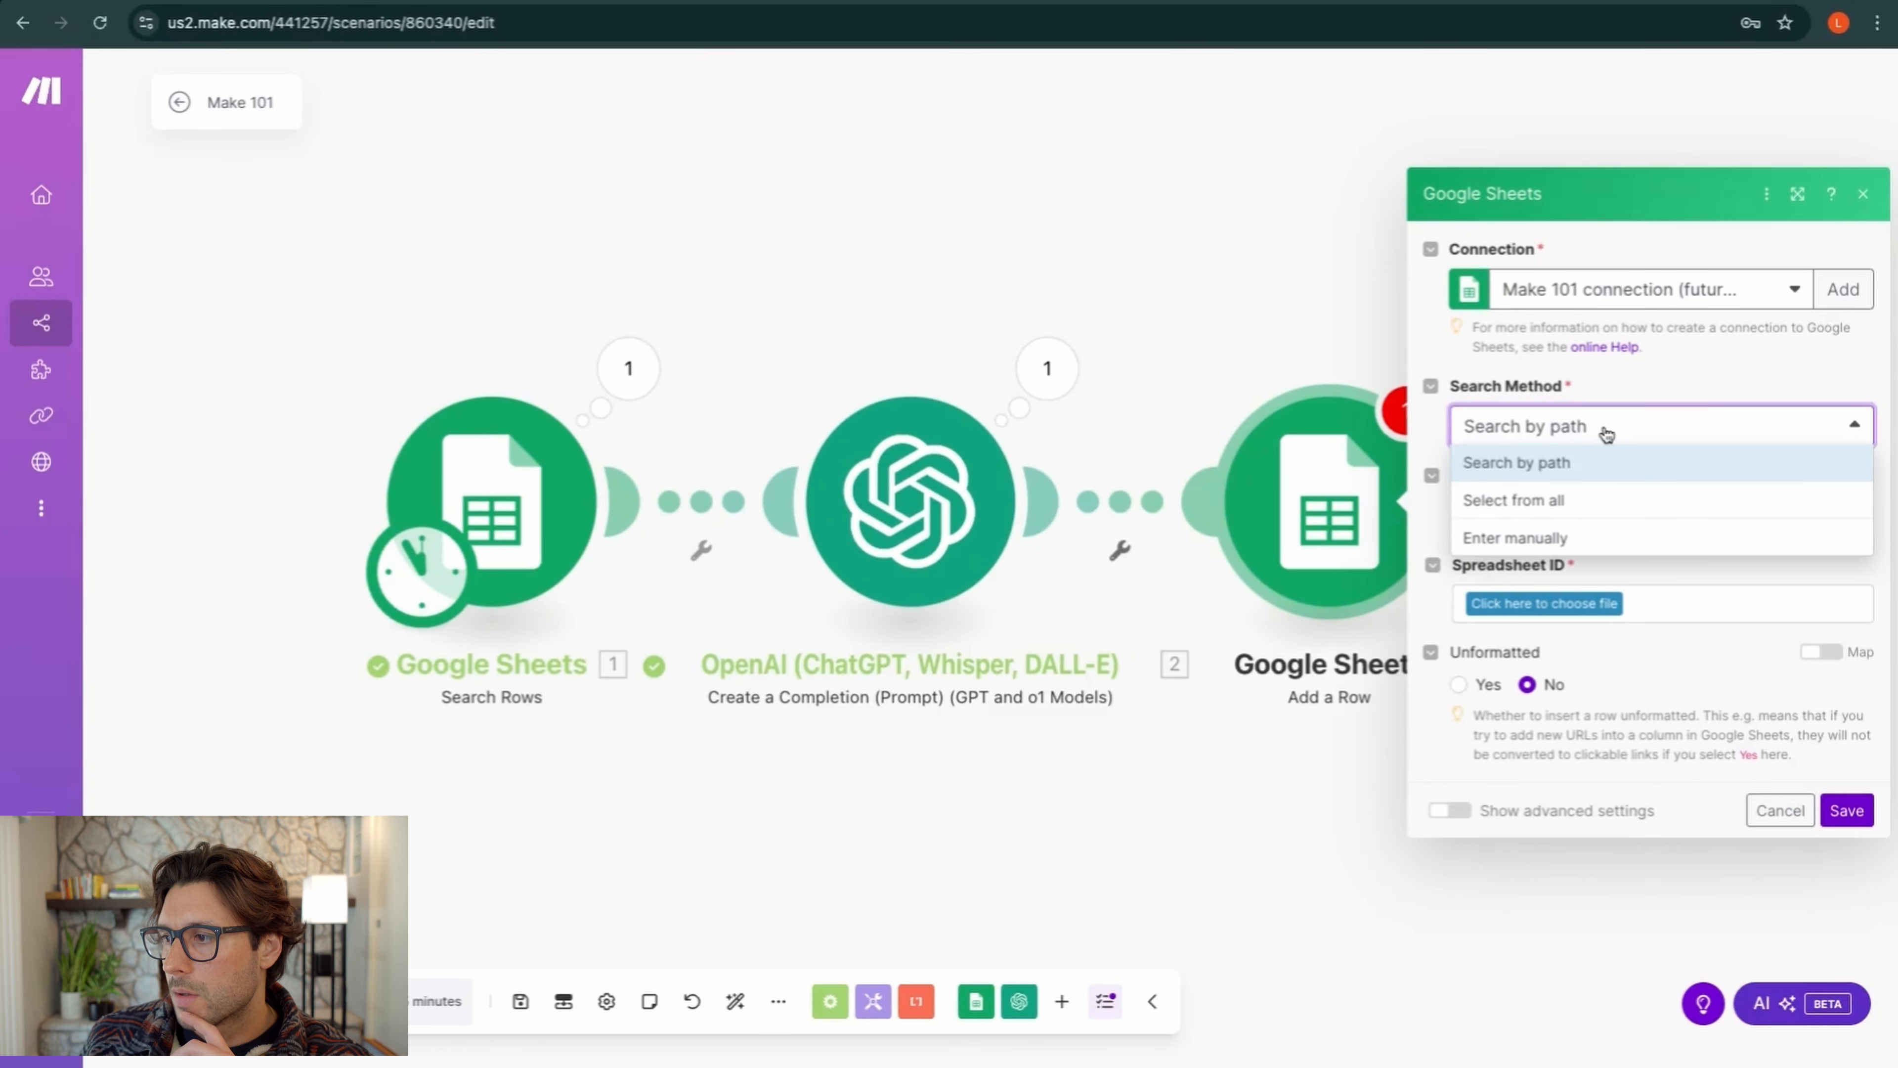
click(1570, 465)
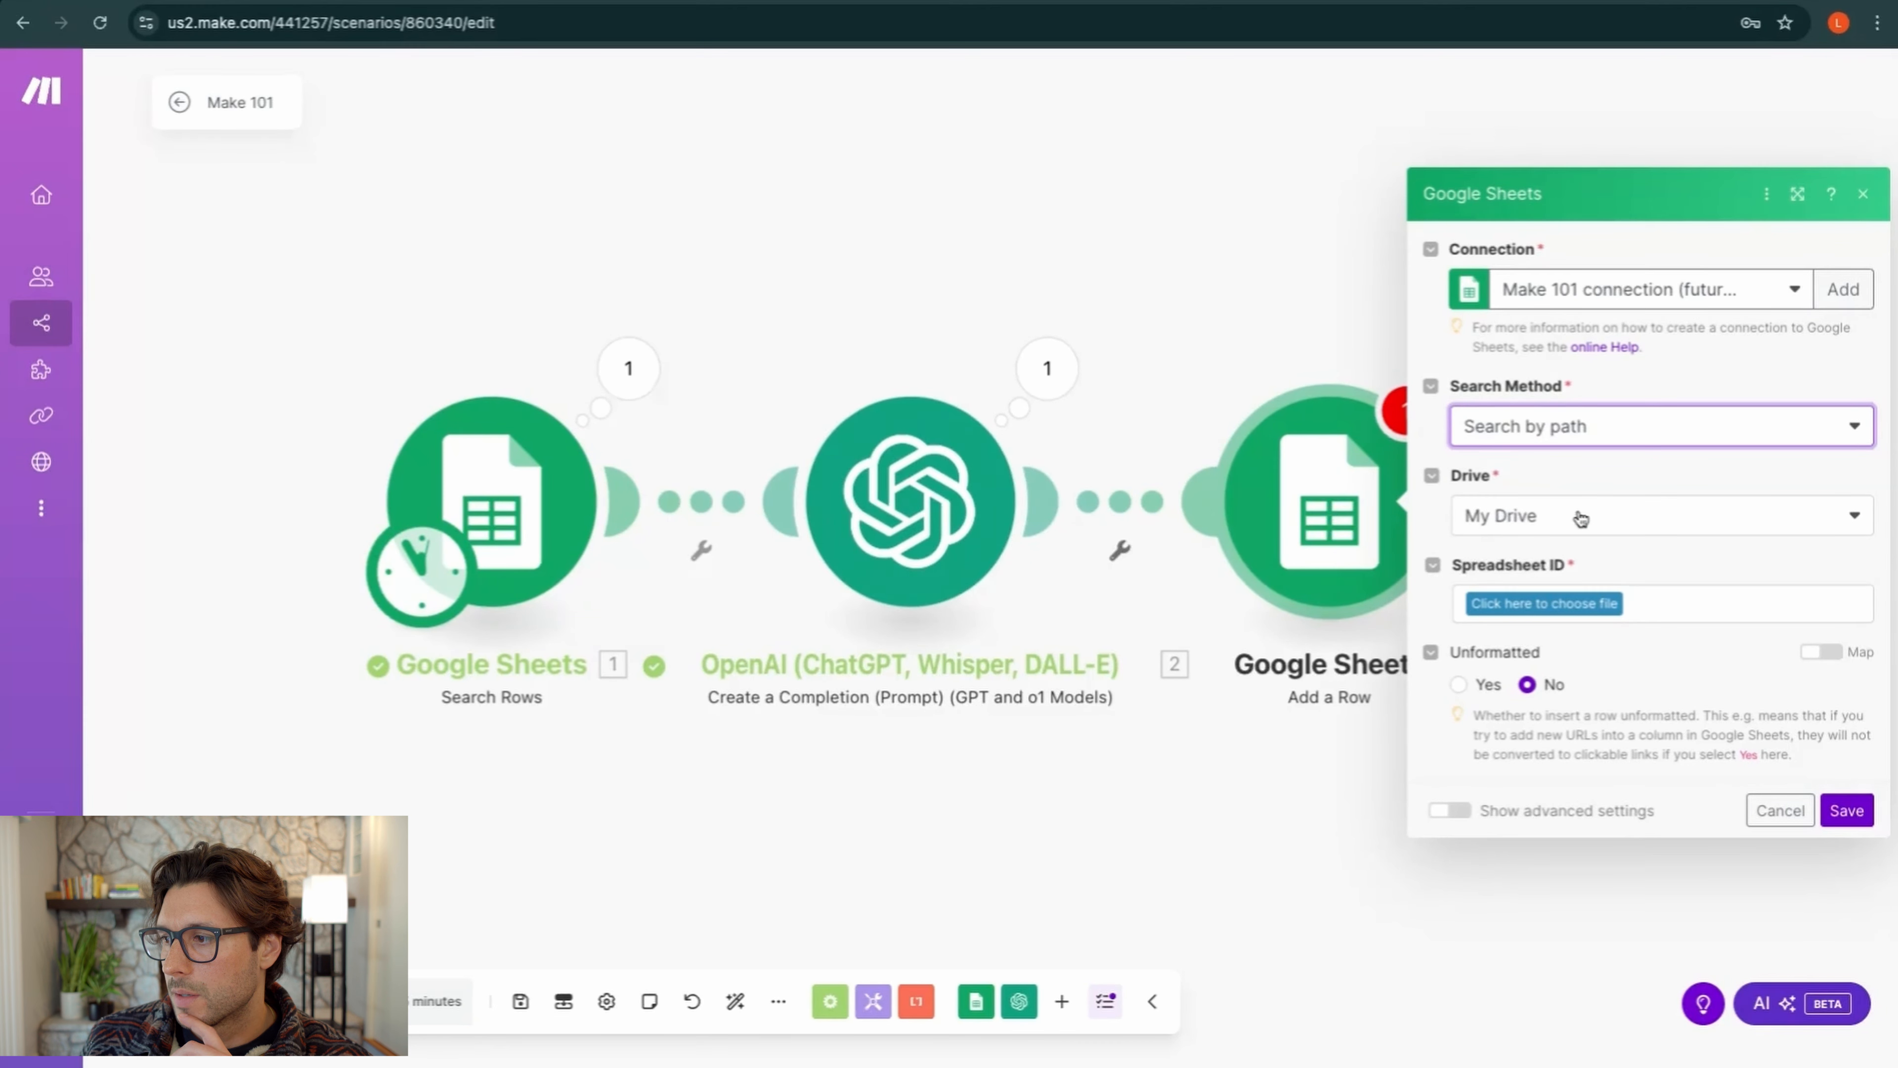
click(1561, 604)
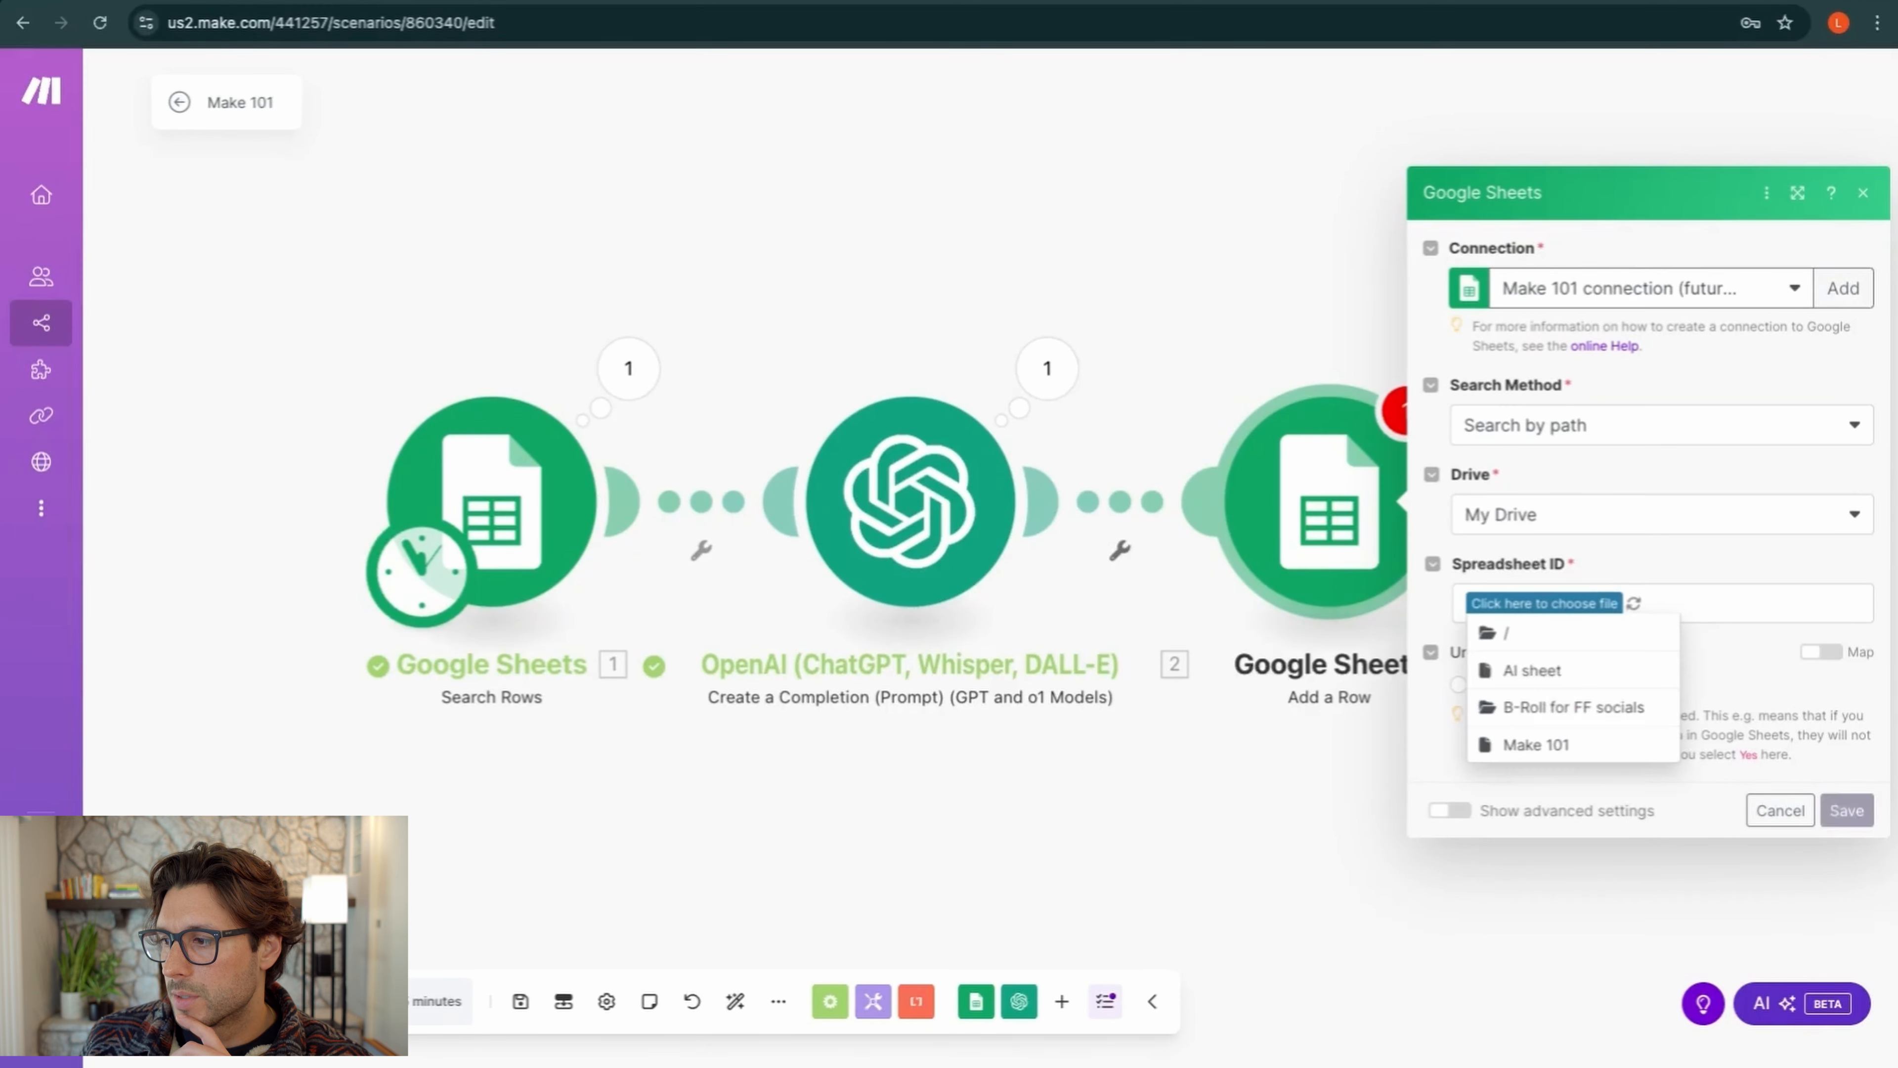
click(1538, 745)
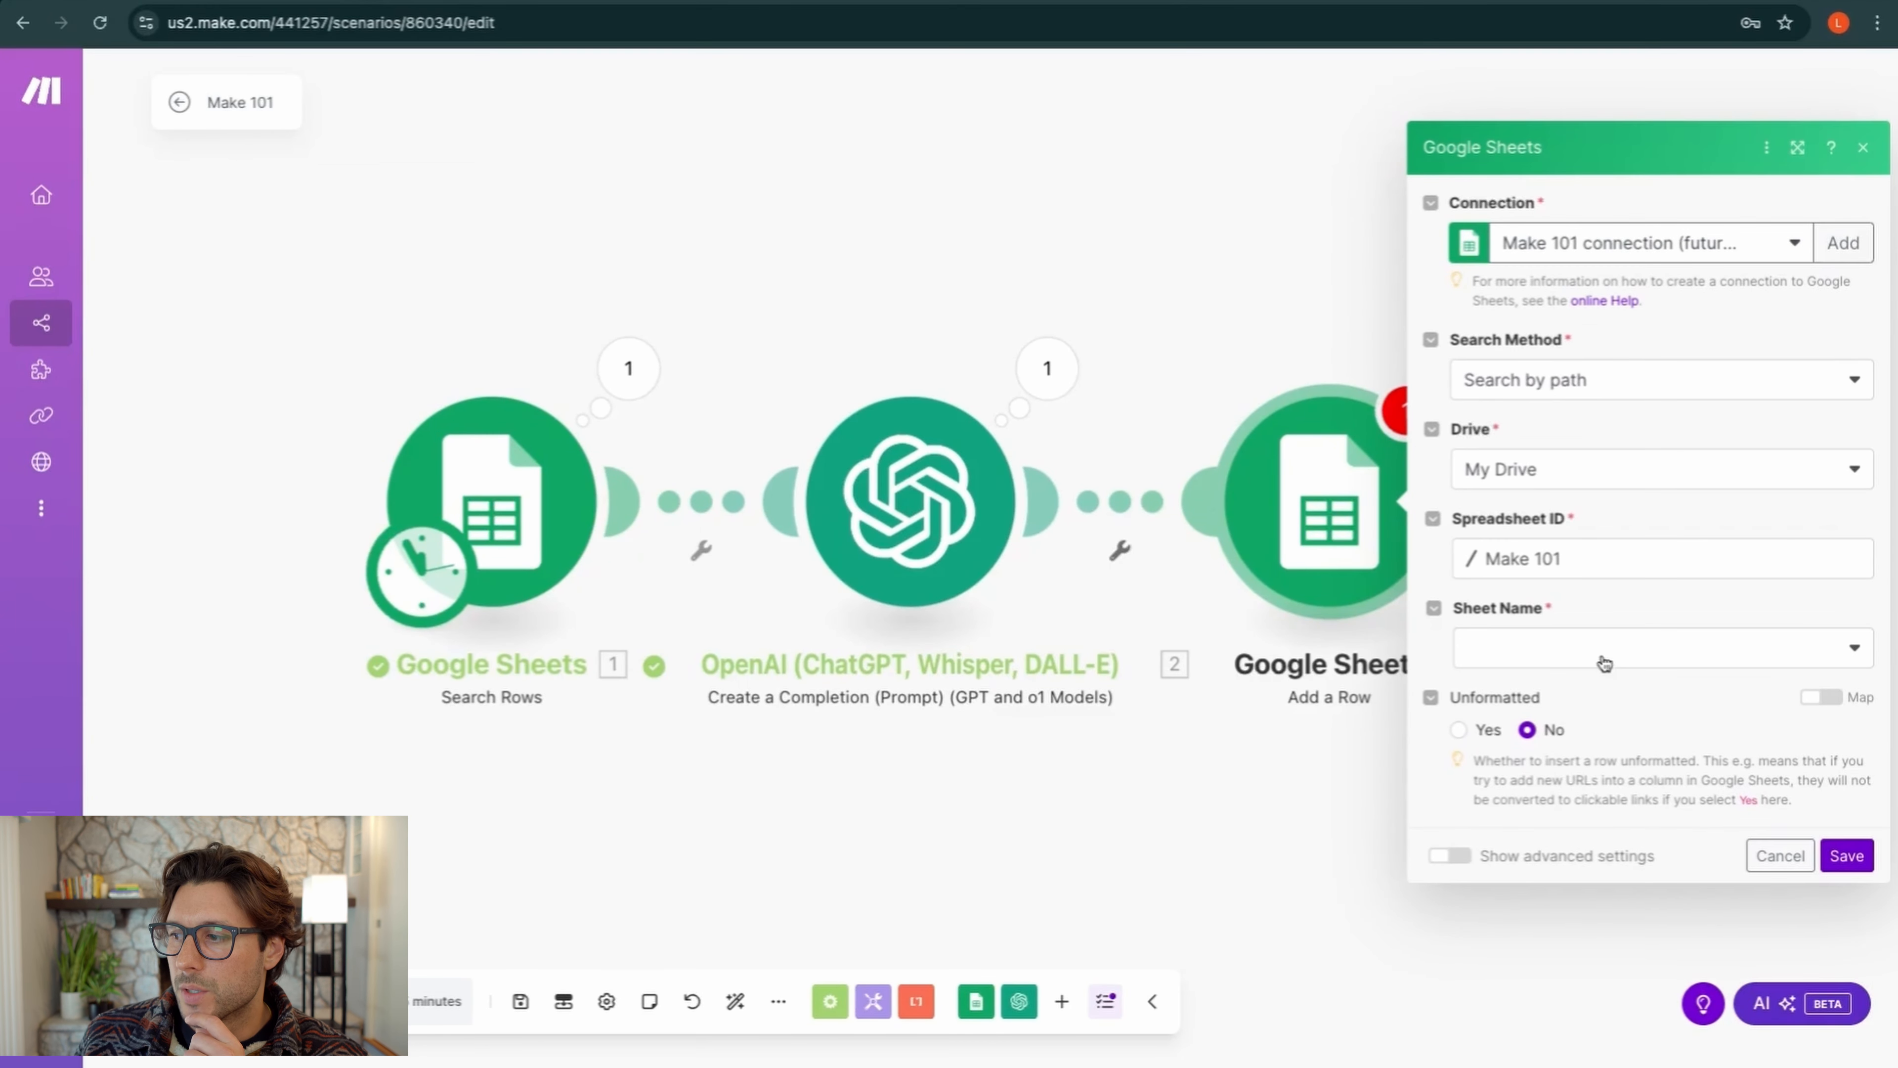
click(1603, 663)
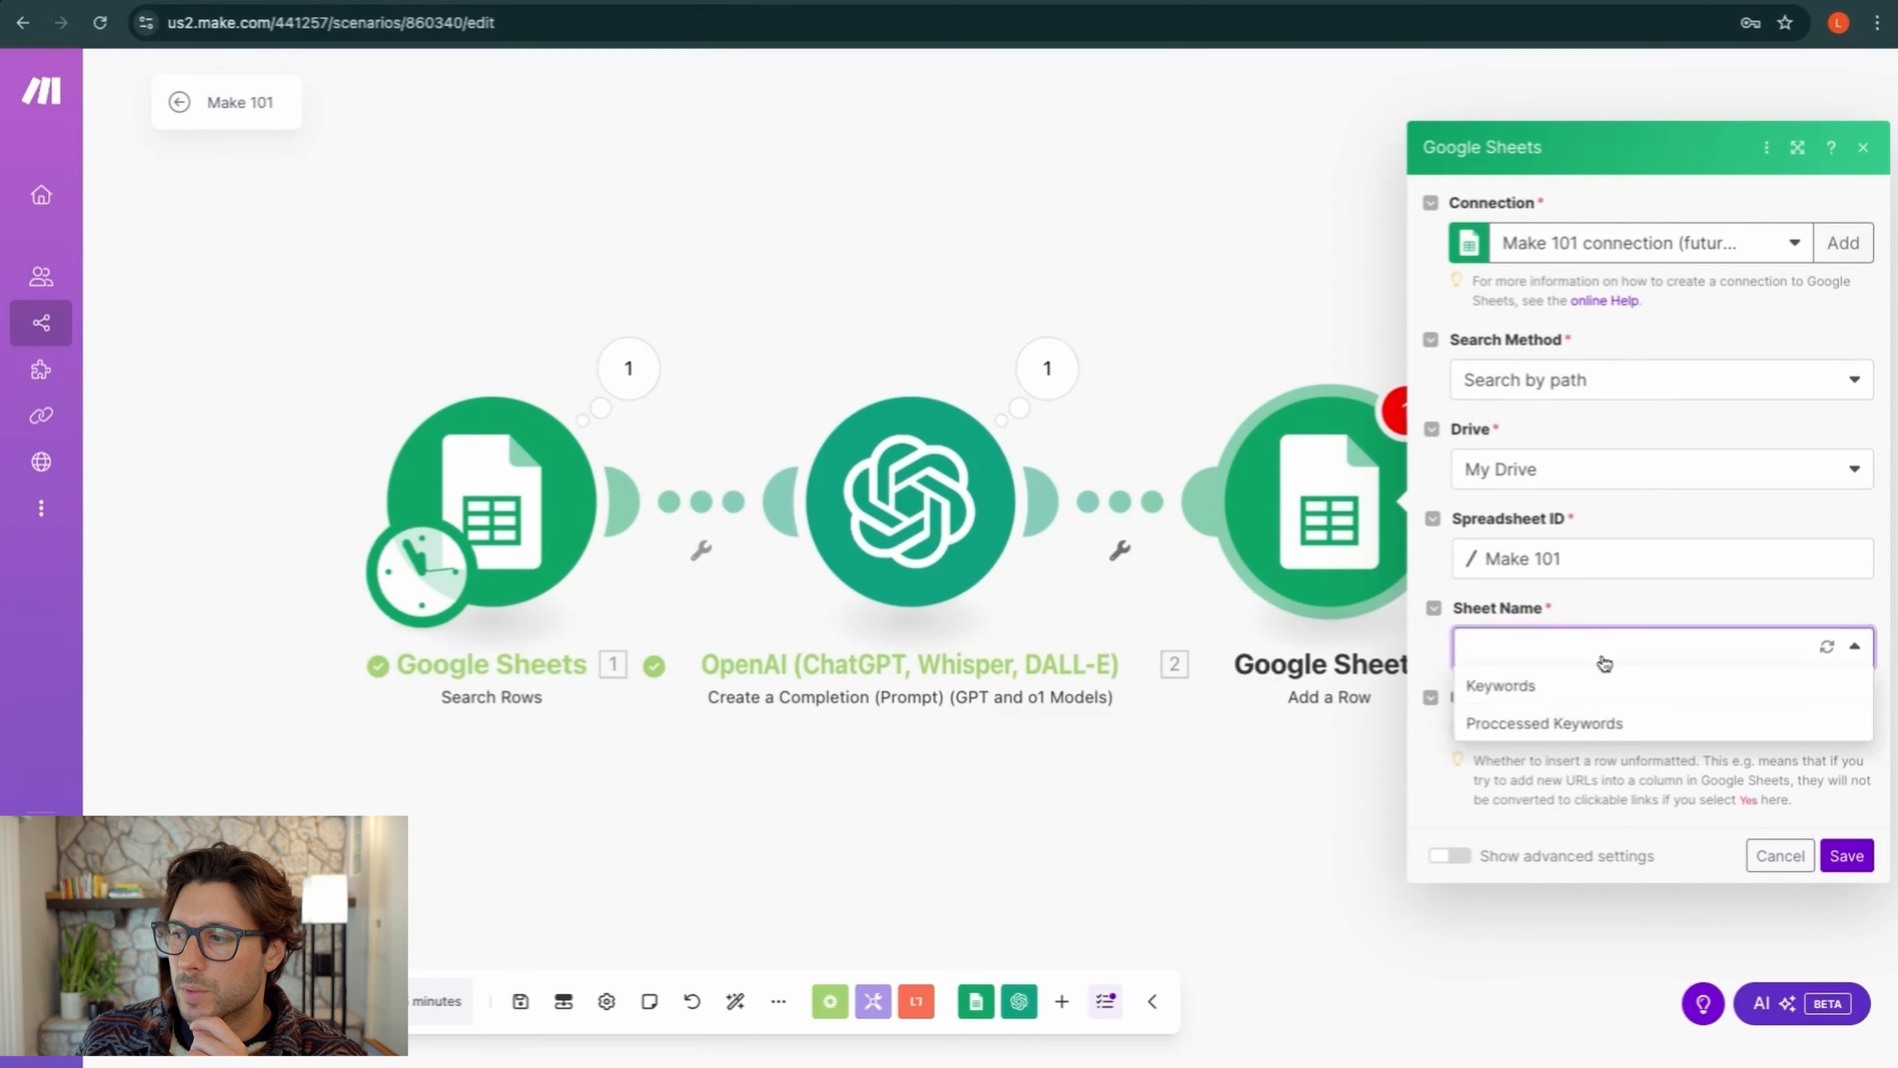
click(1557, 724)
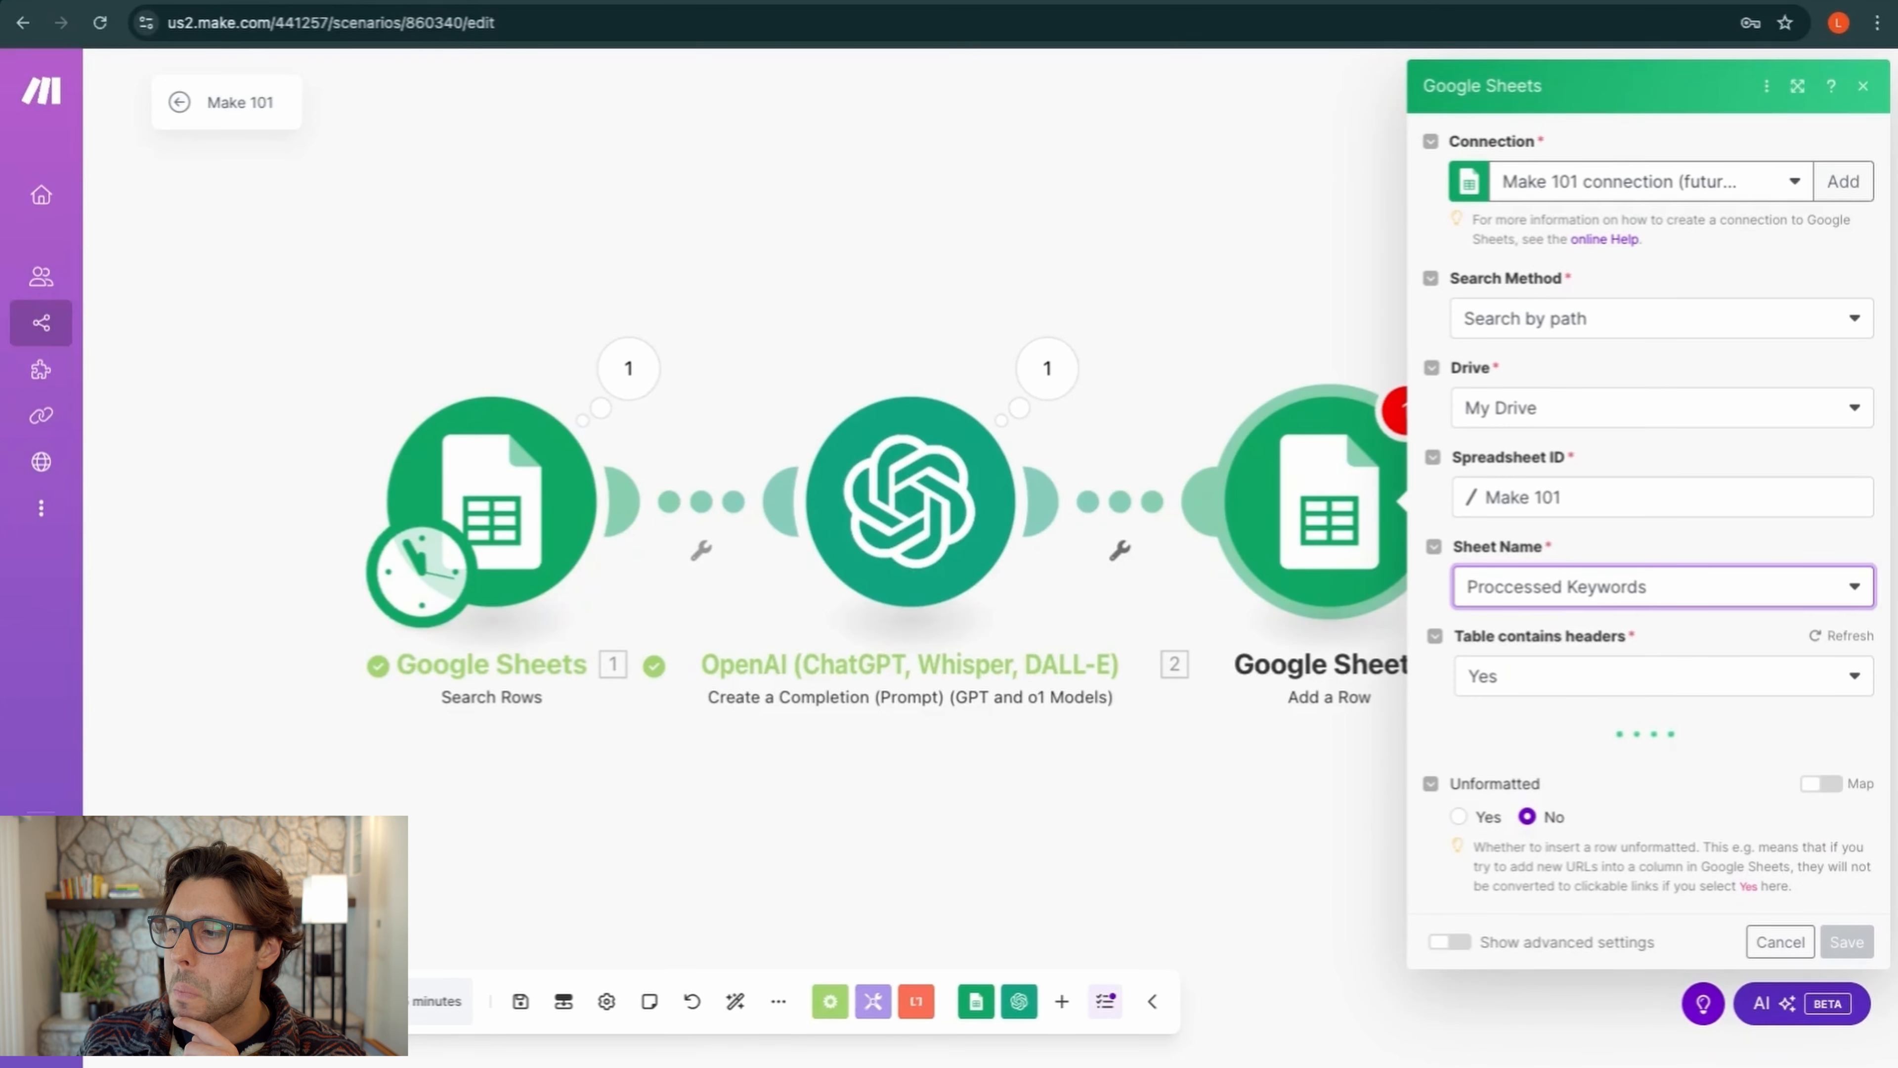
scroll(1562, 695, down, 3)
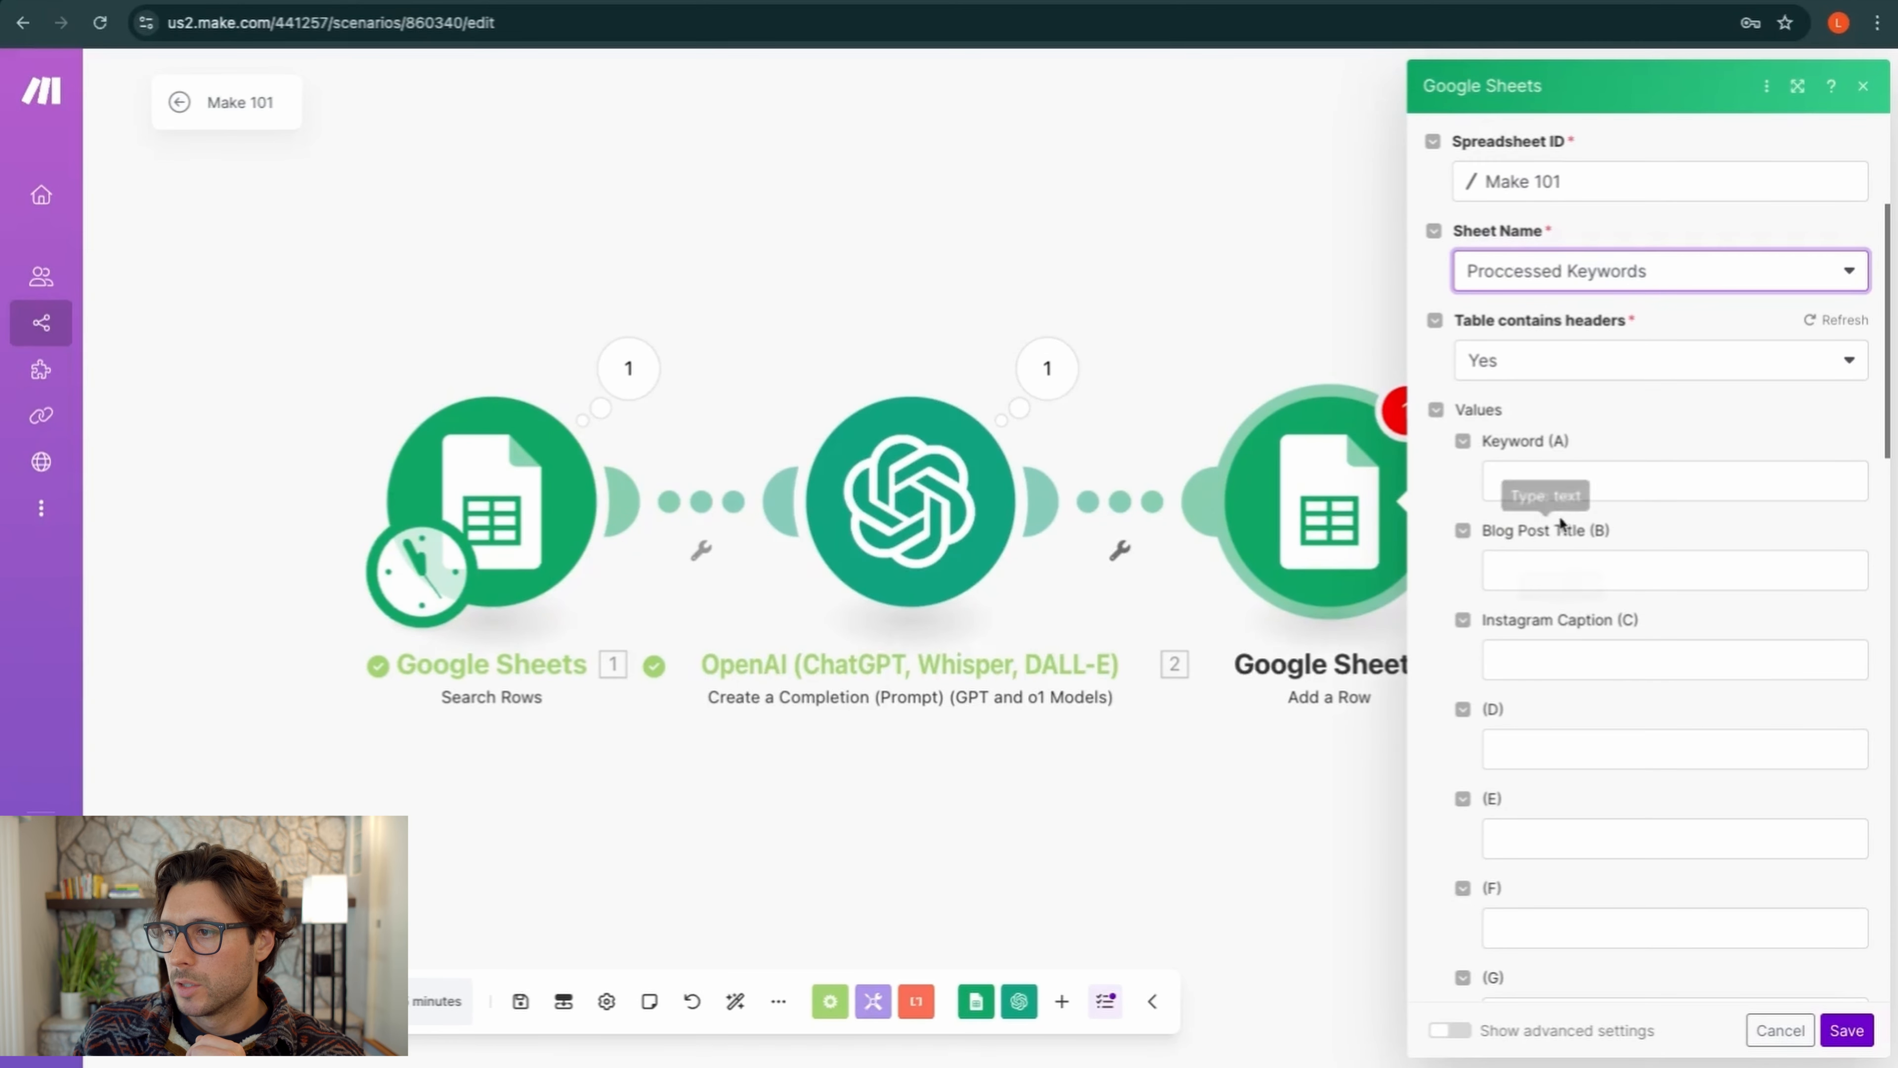
Map the Search Rows Keywords (A) value into the Keyword (A) column
click(1554, 493)
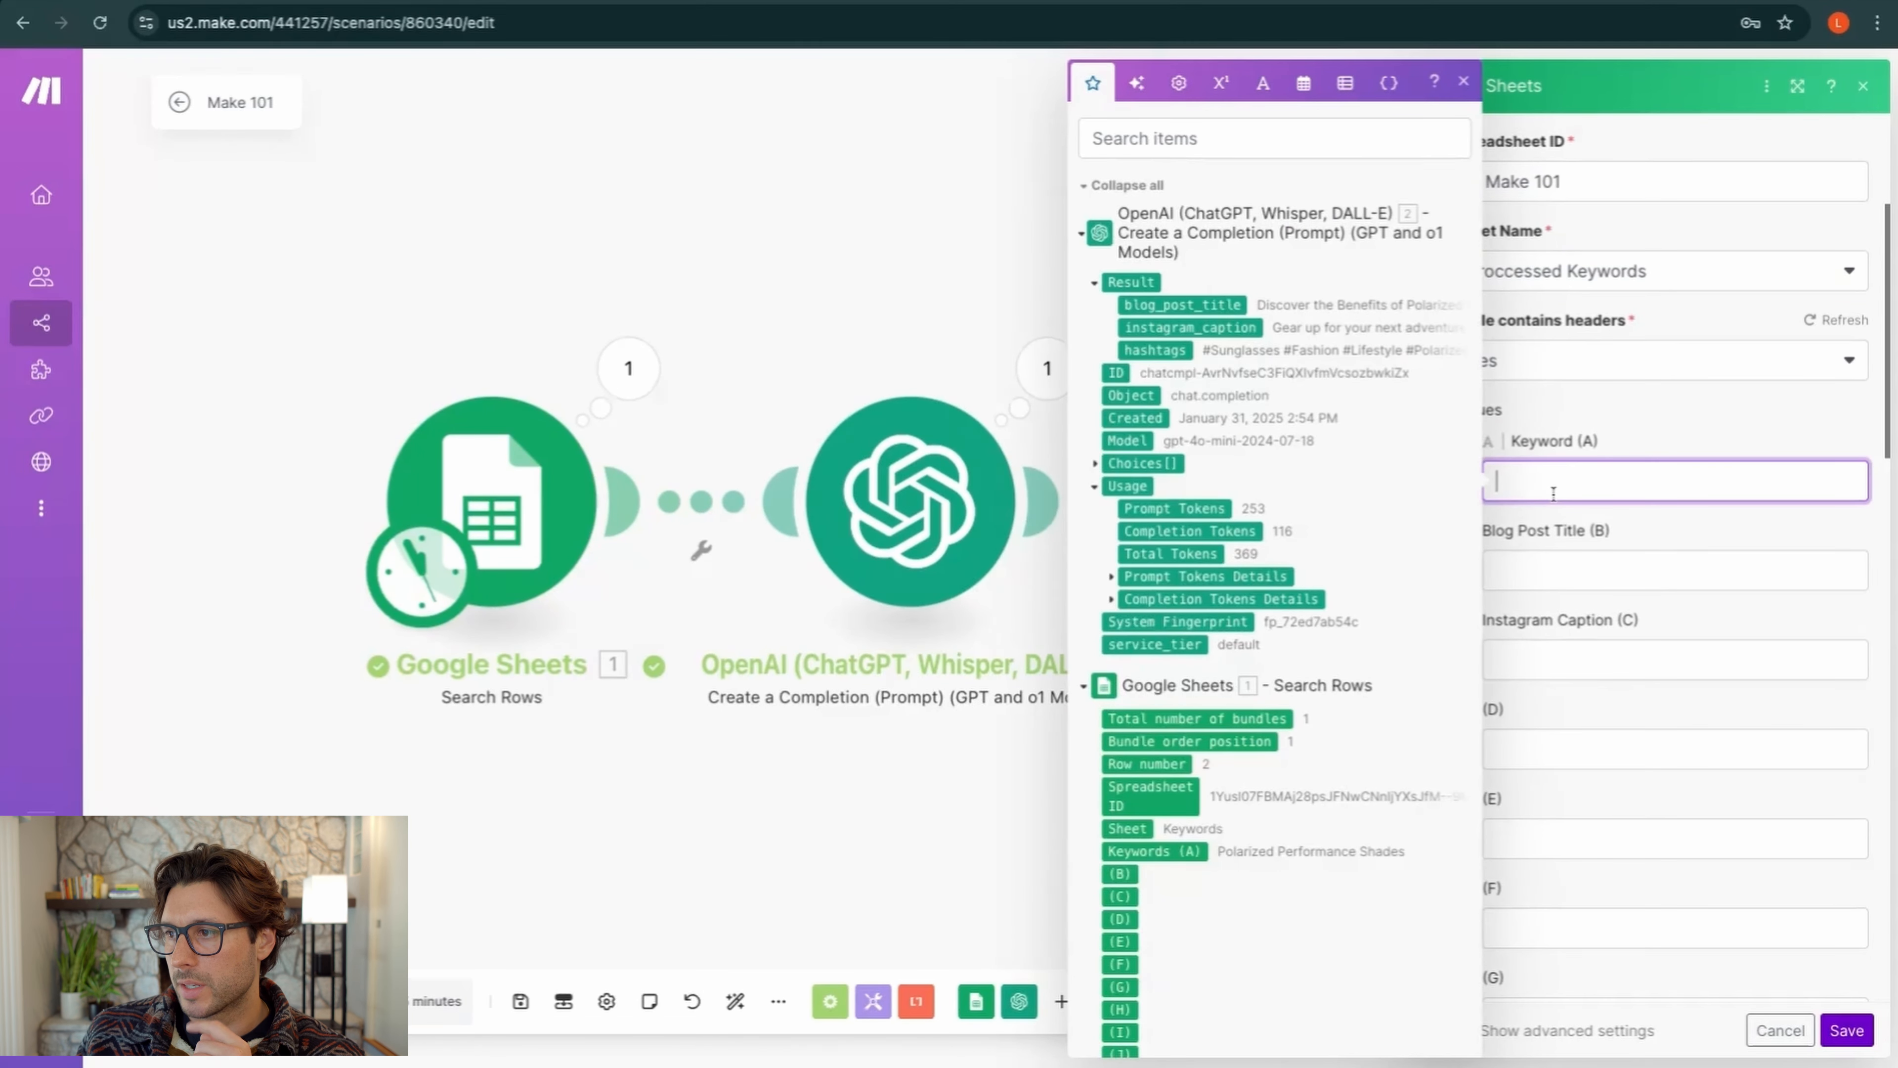
click(1623, 448)
click(1574, 473)
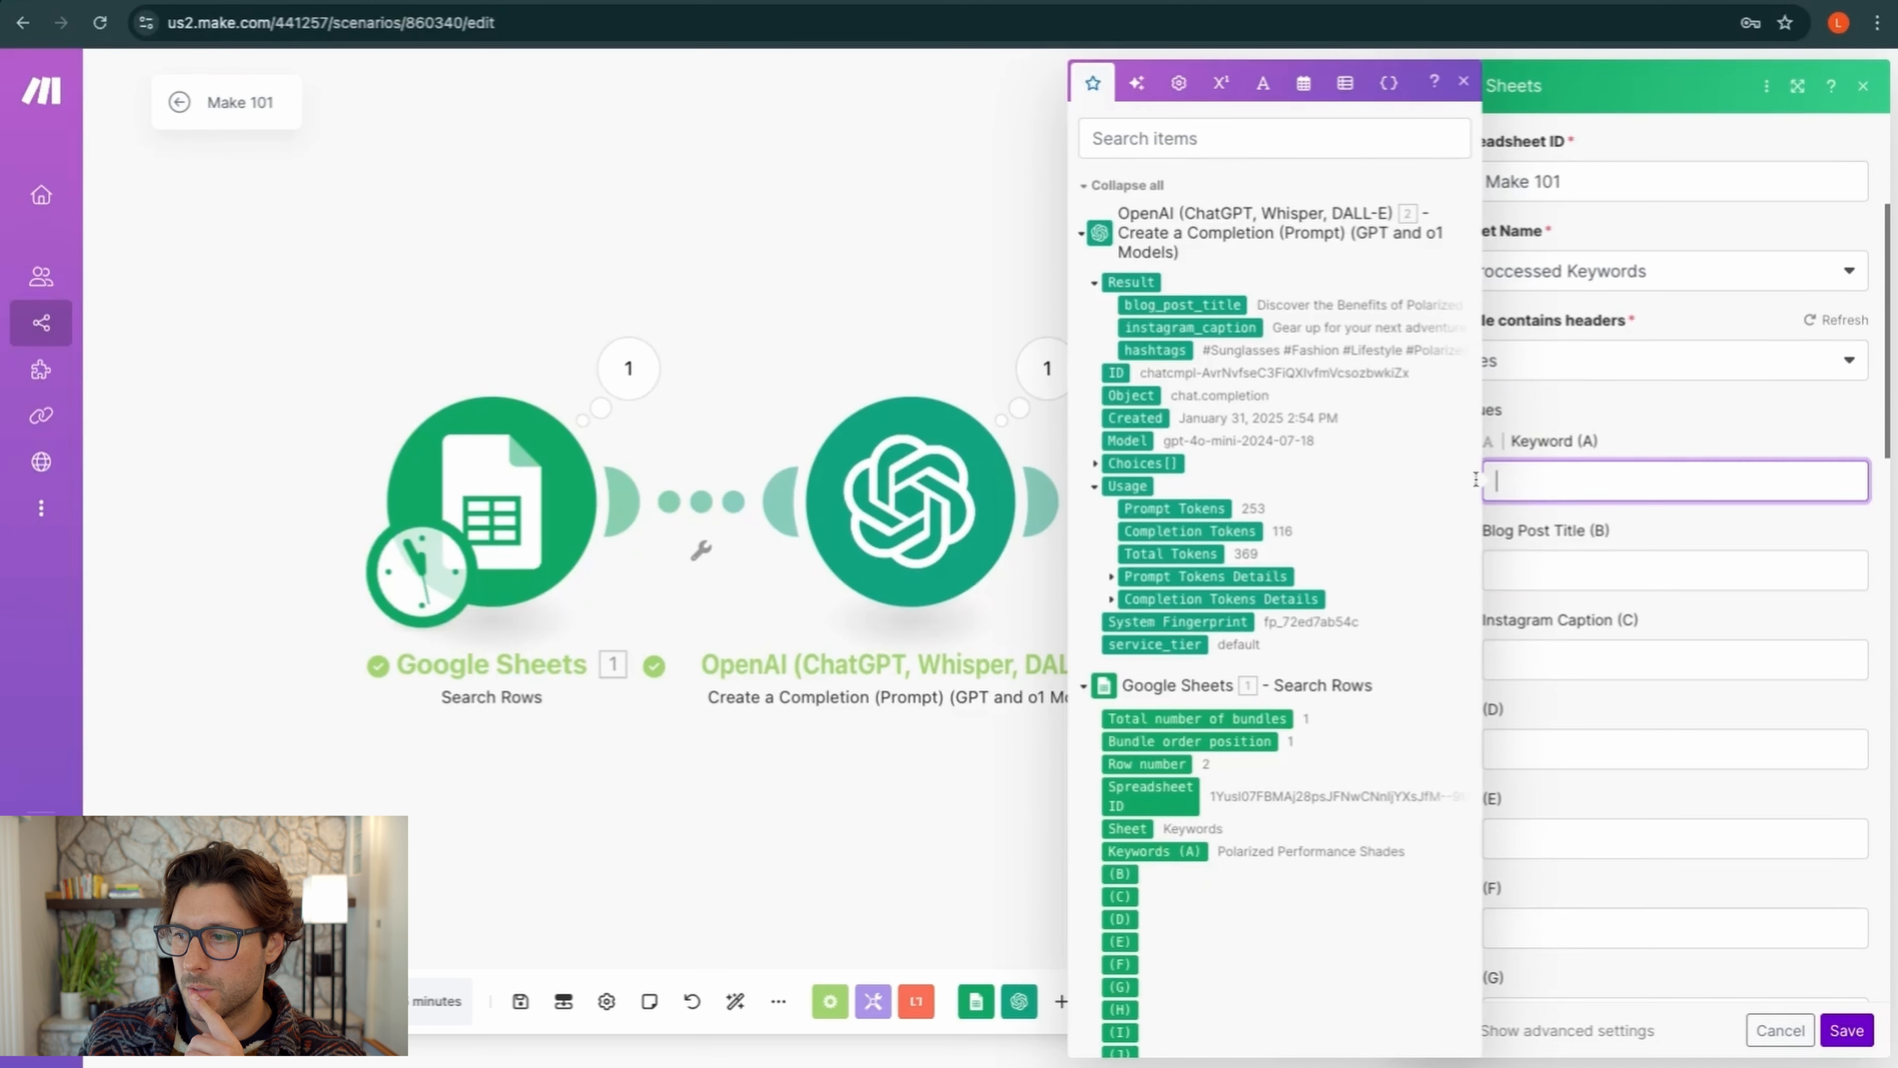
scroll(1328, 482, down, 3)
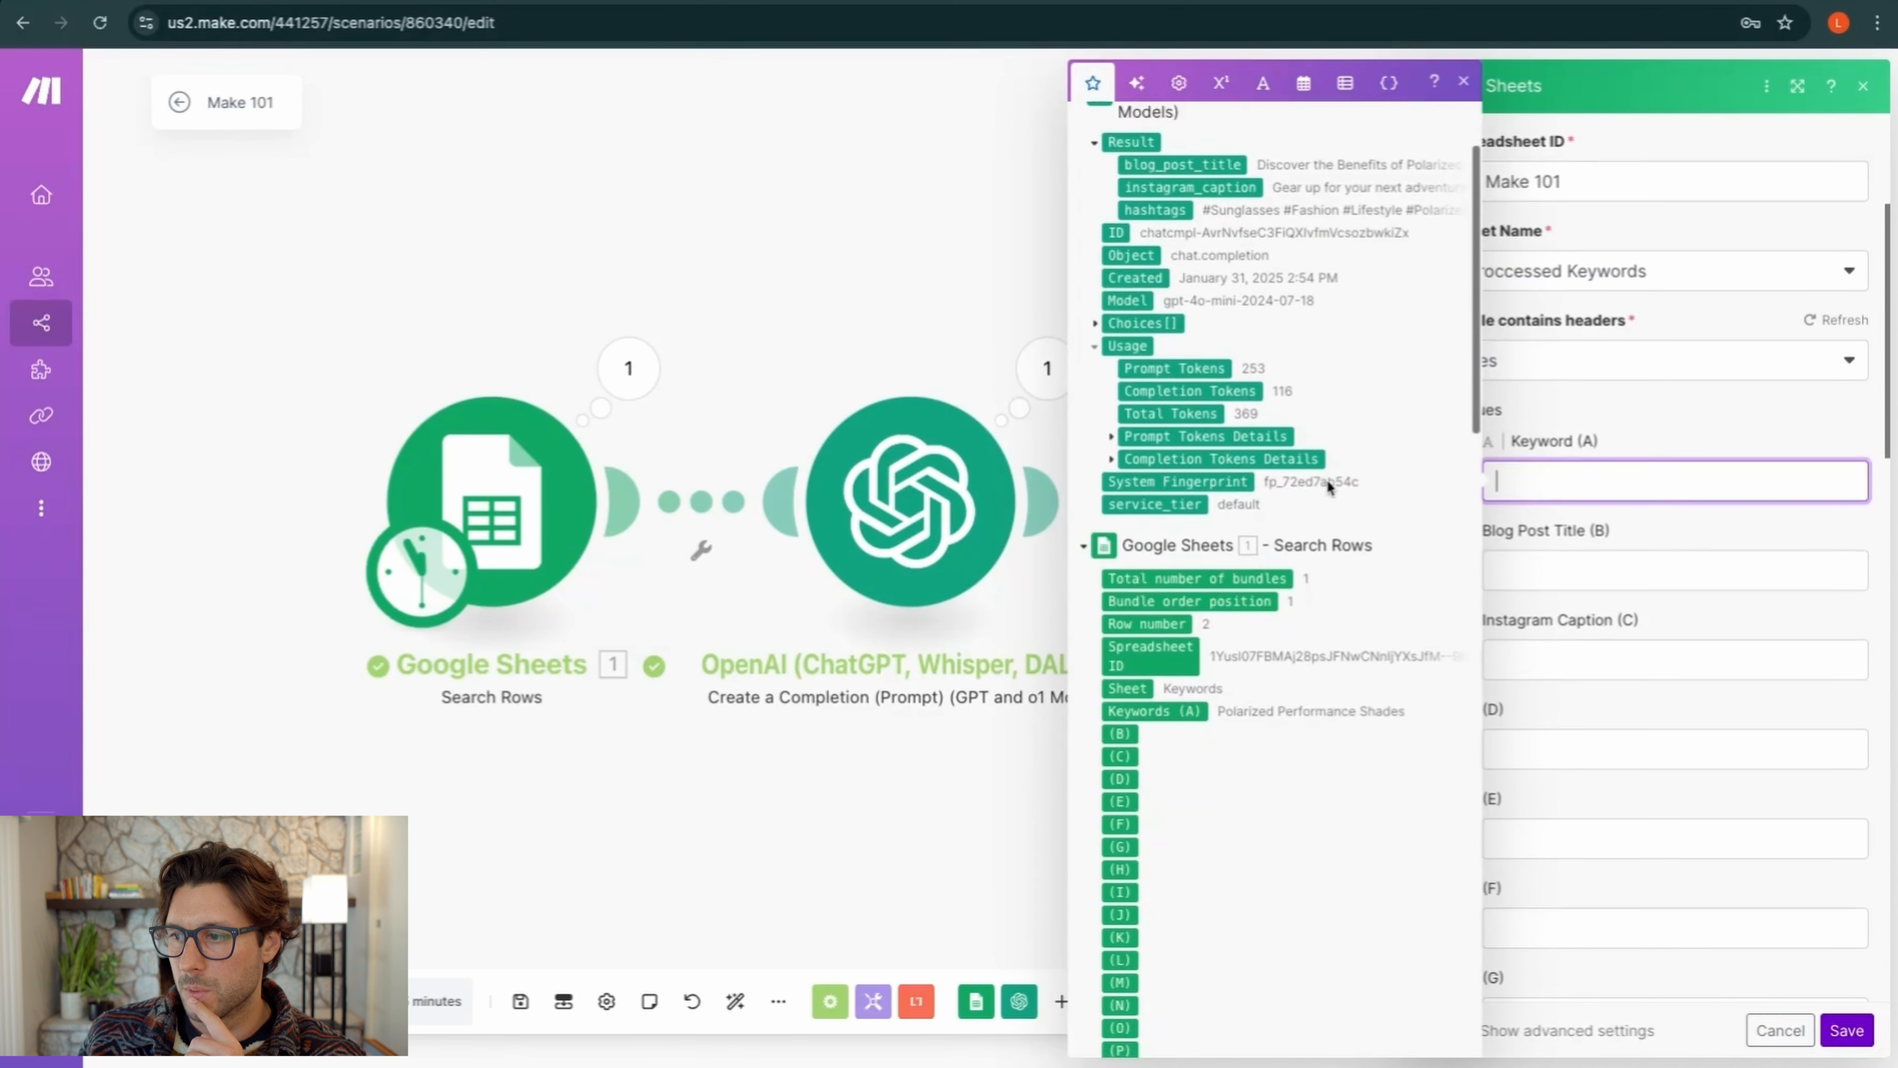
scroll(1327, 479, down, 1)
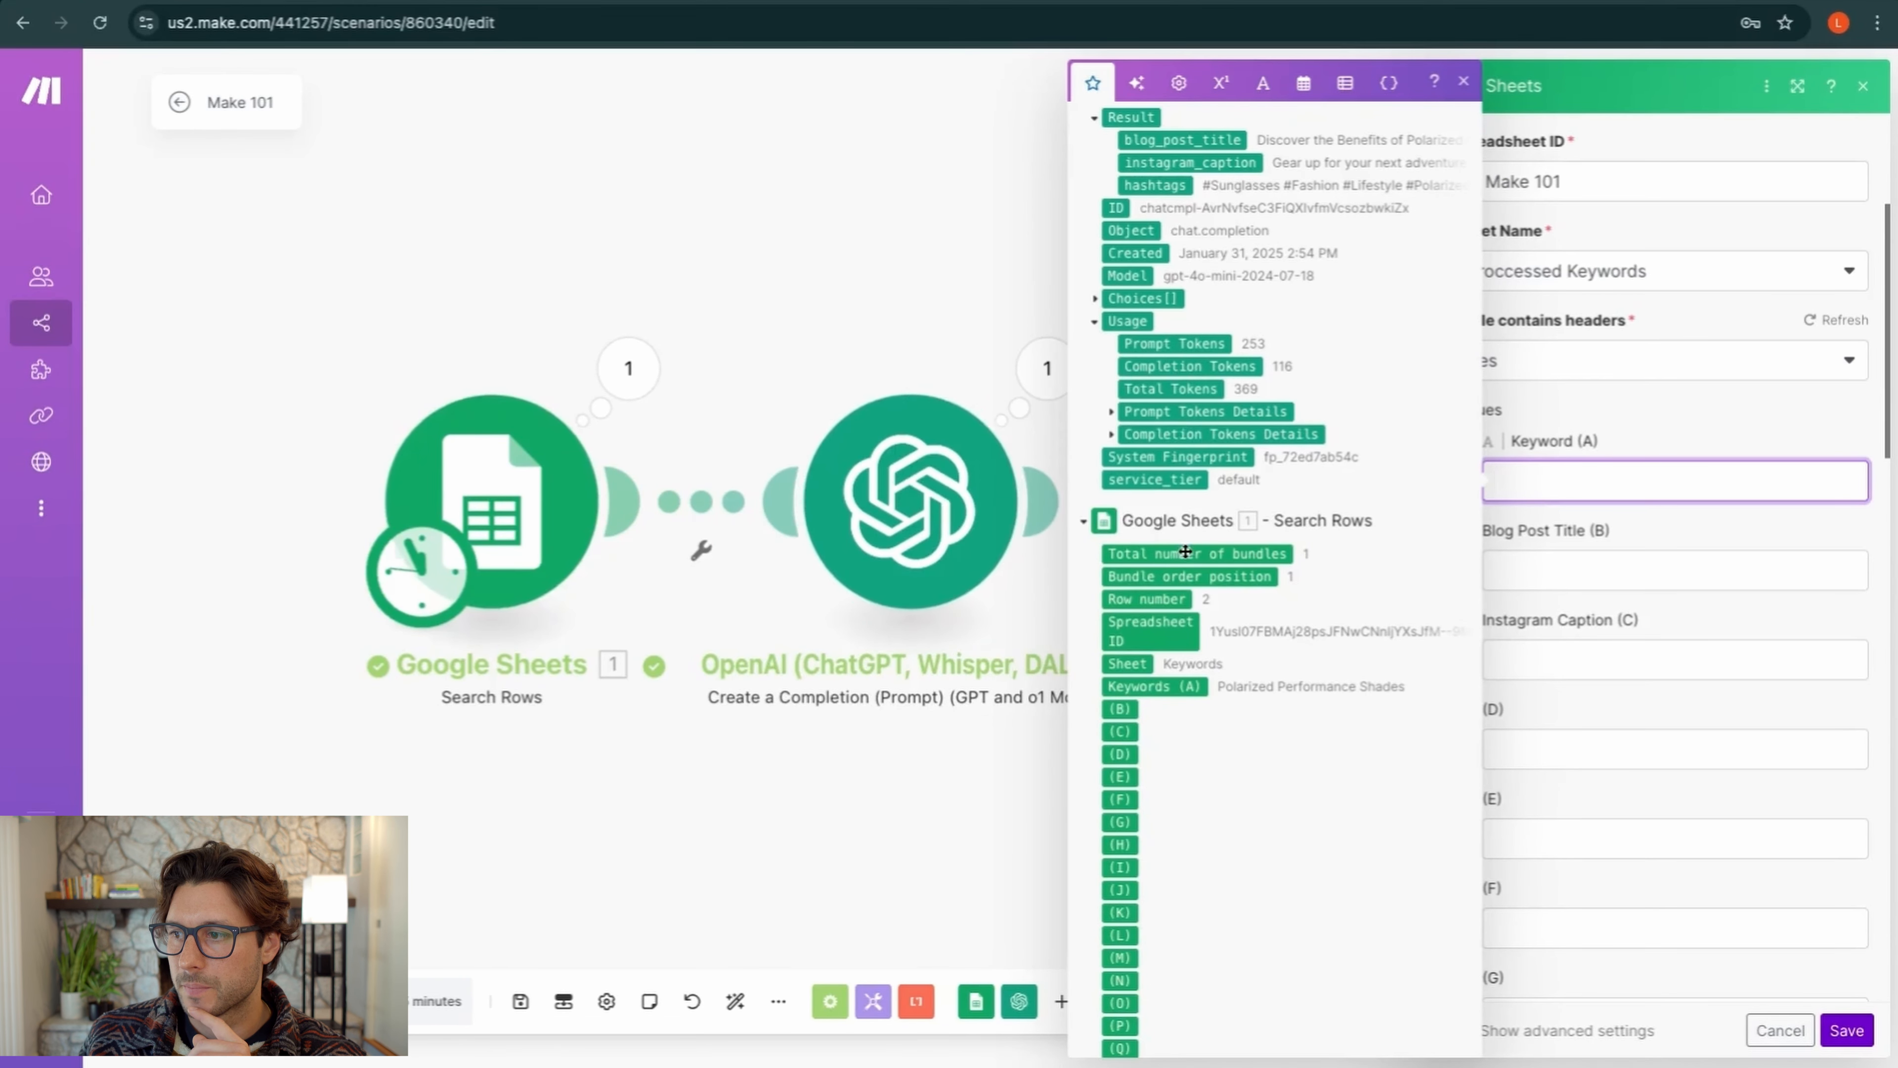
click(1085, 521)
click(1096, 373)
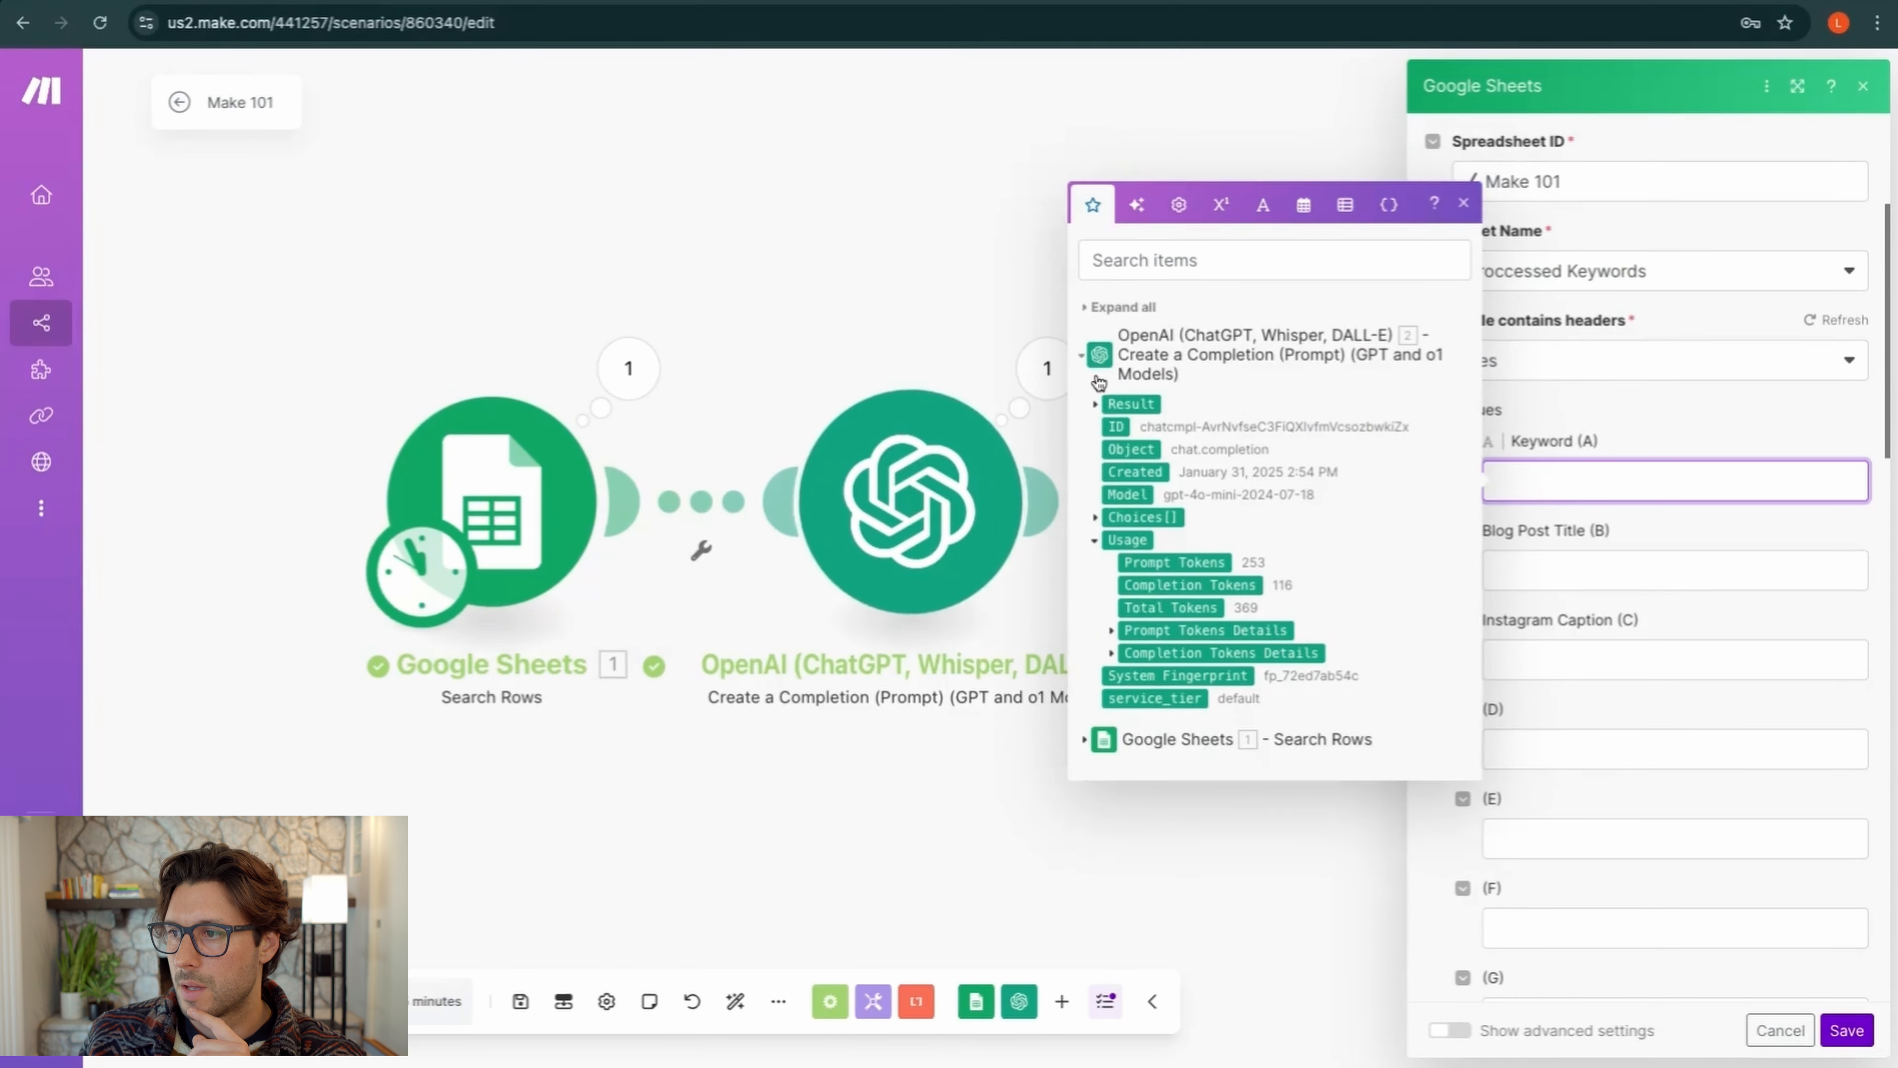
click(1095, 406)
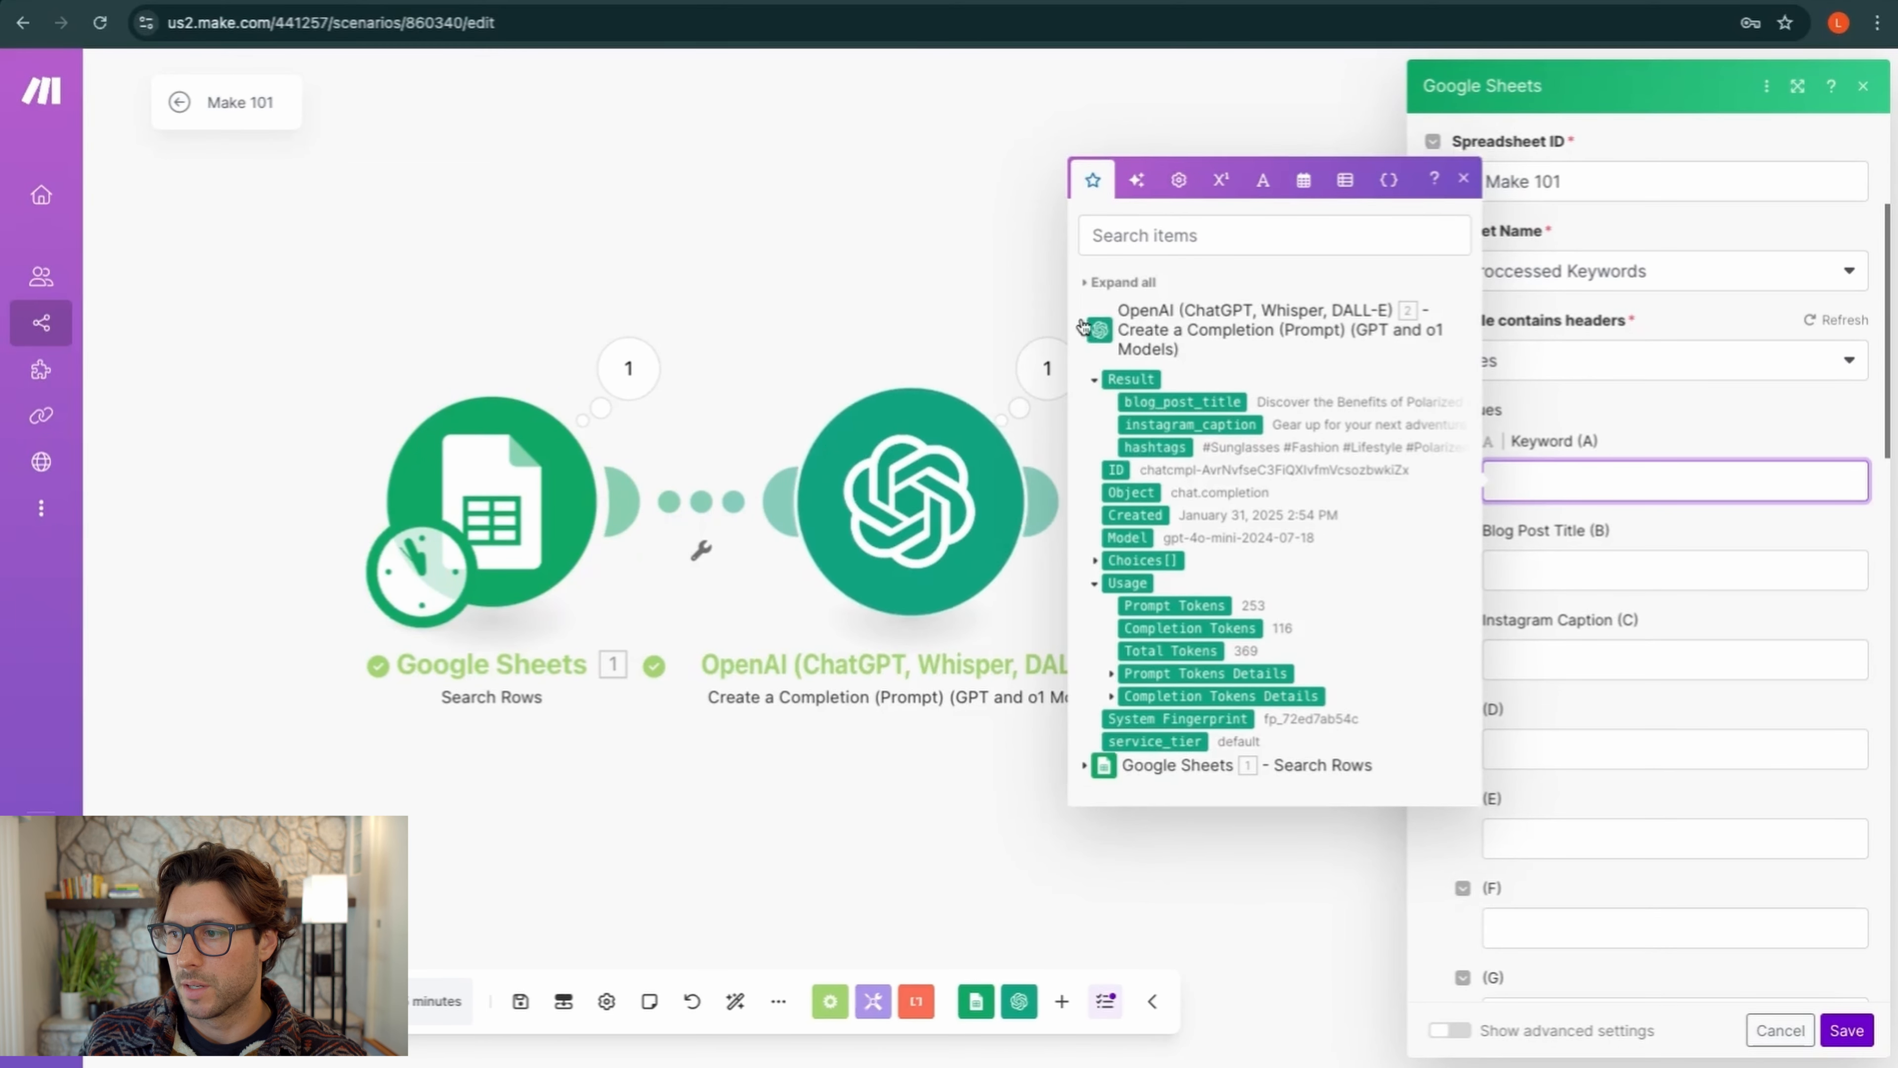
click(1081, 322)
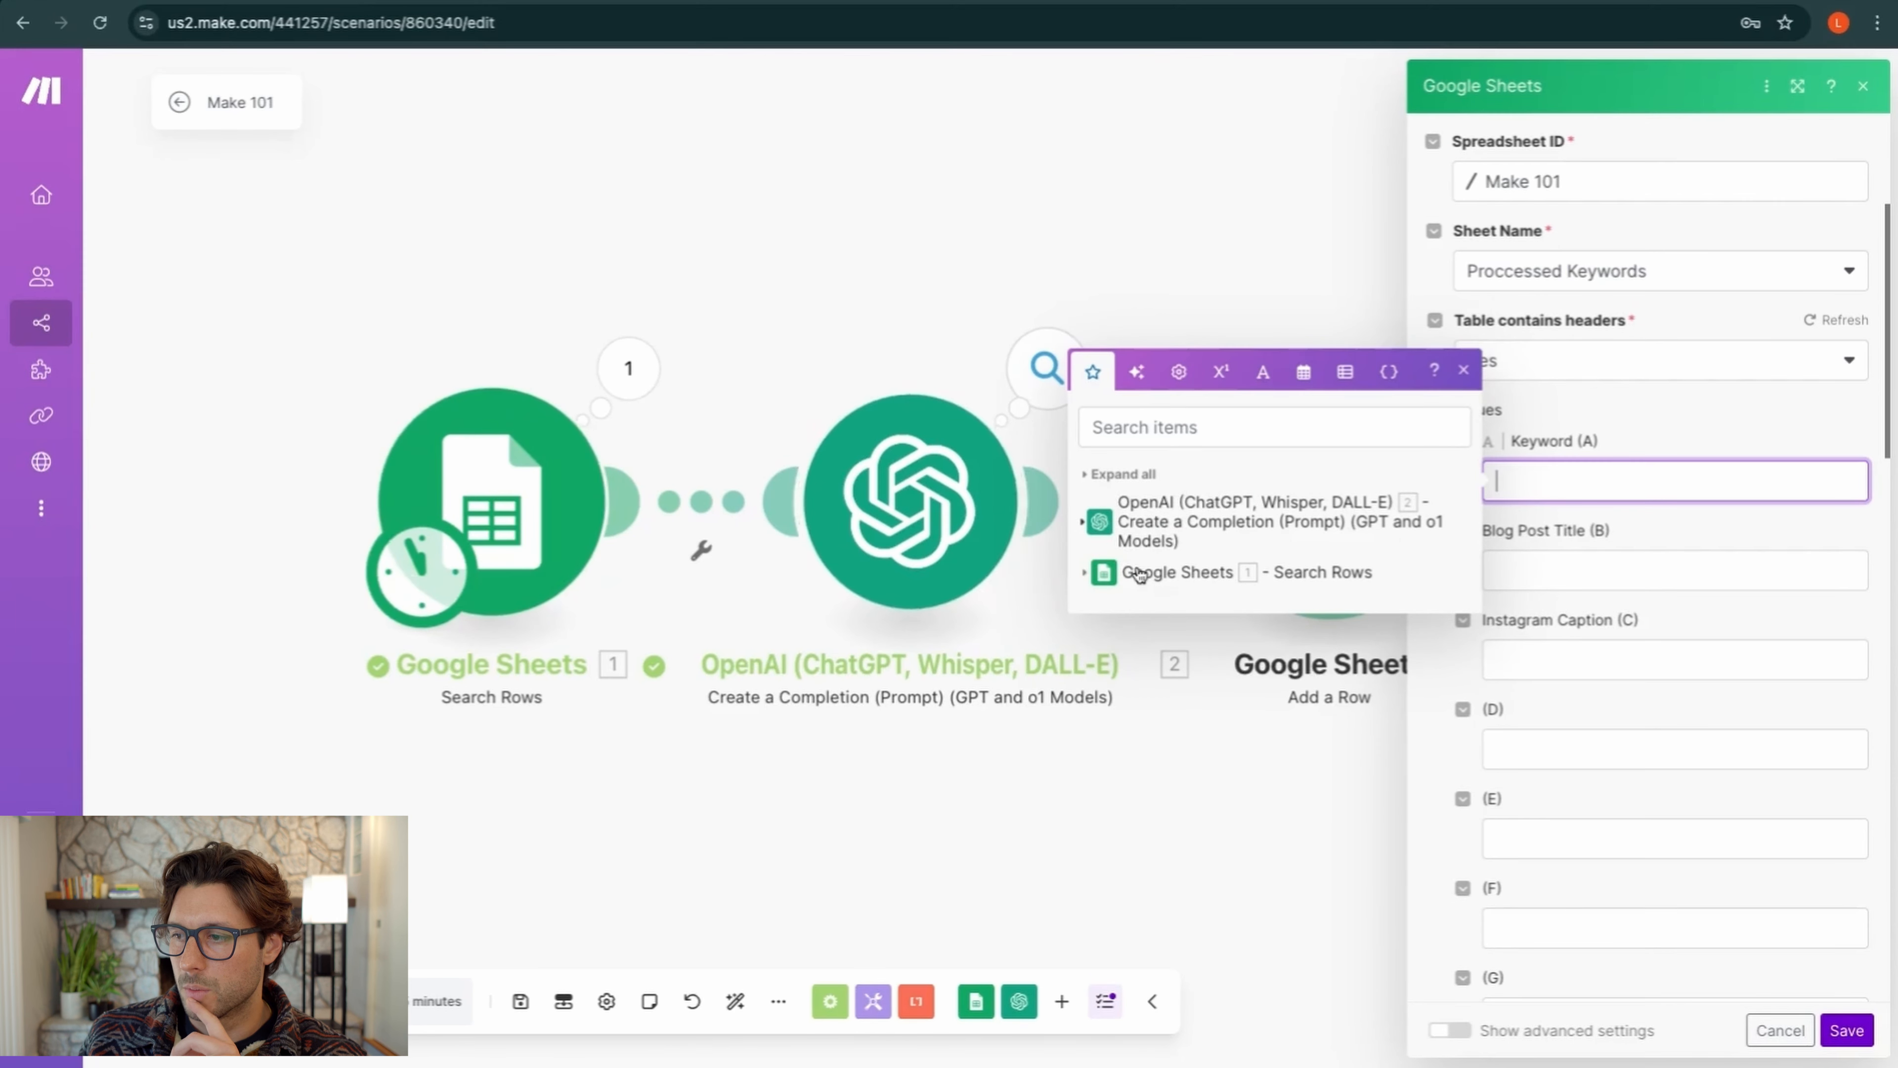
click(1085, 572)
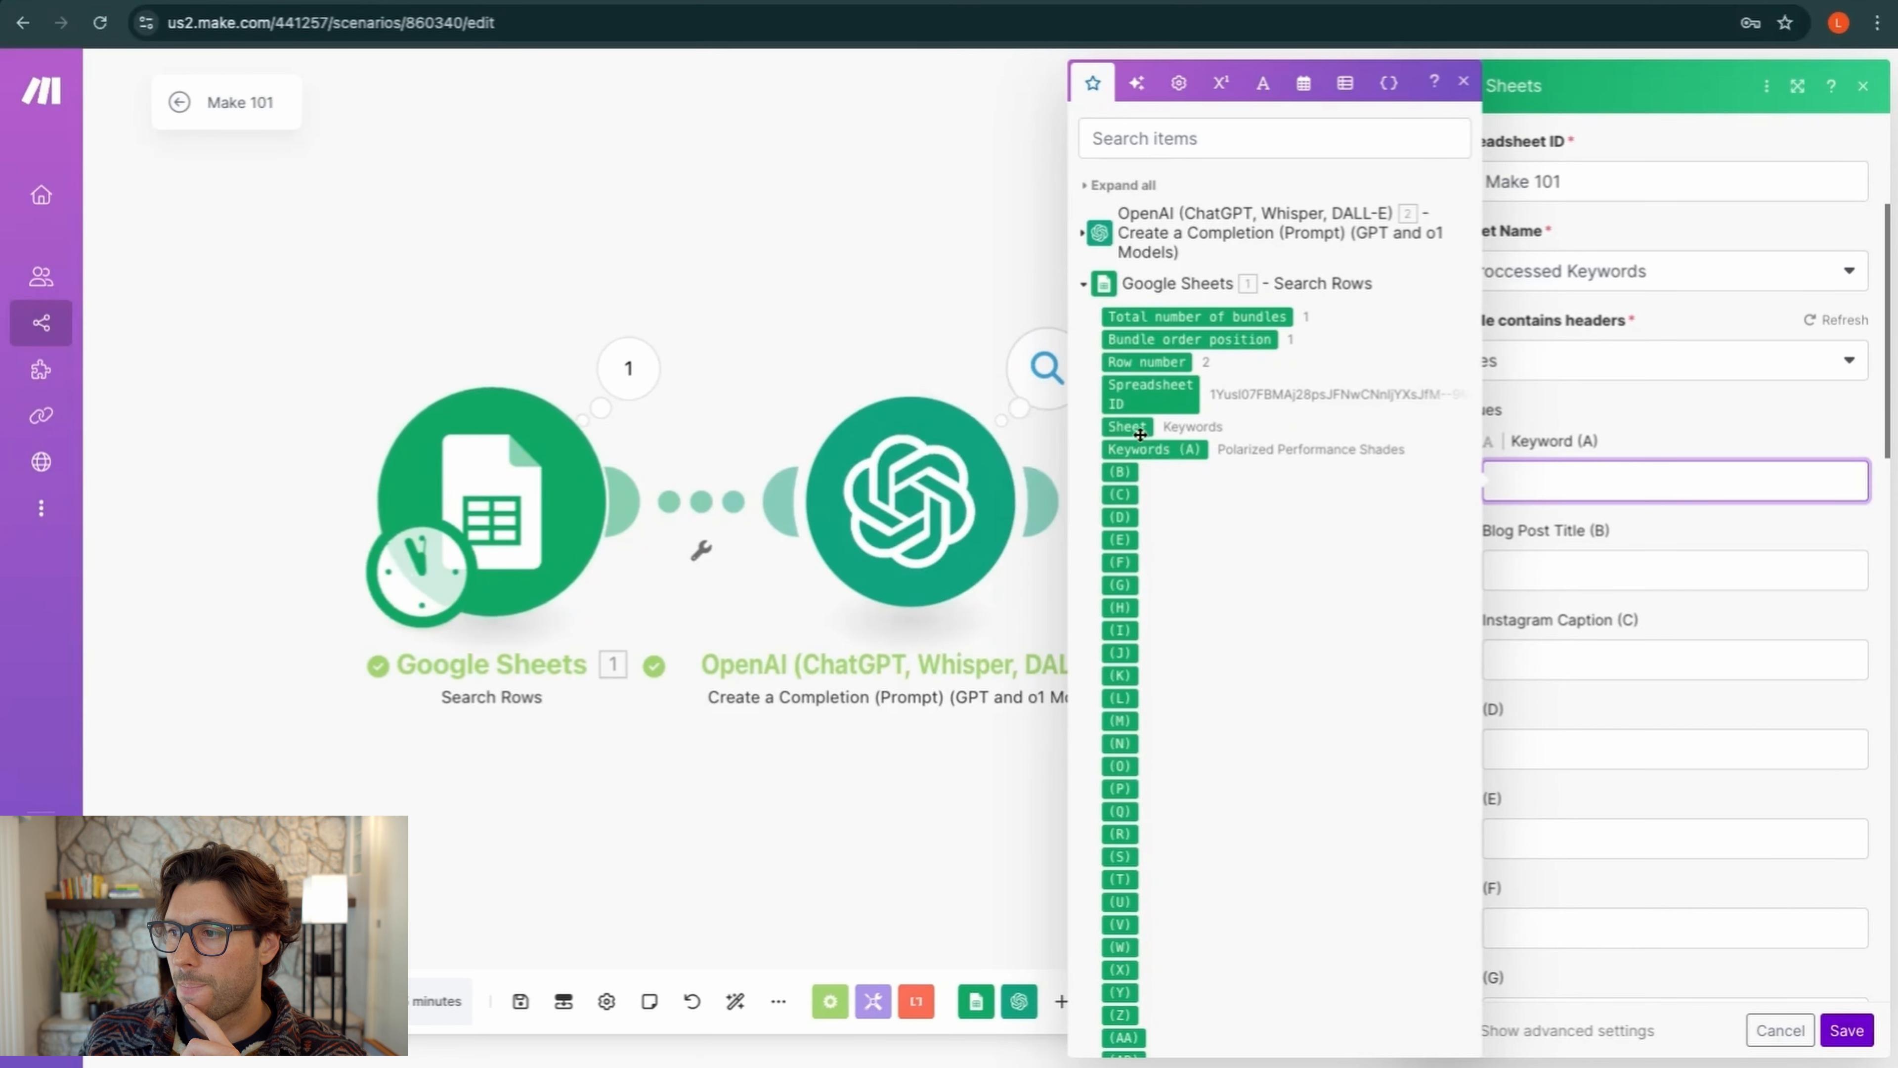
click(1160, 449)
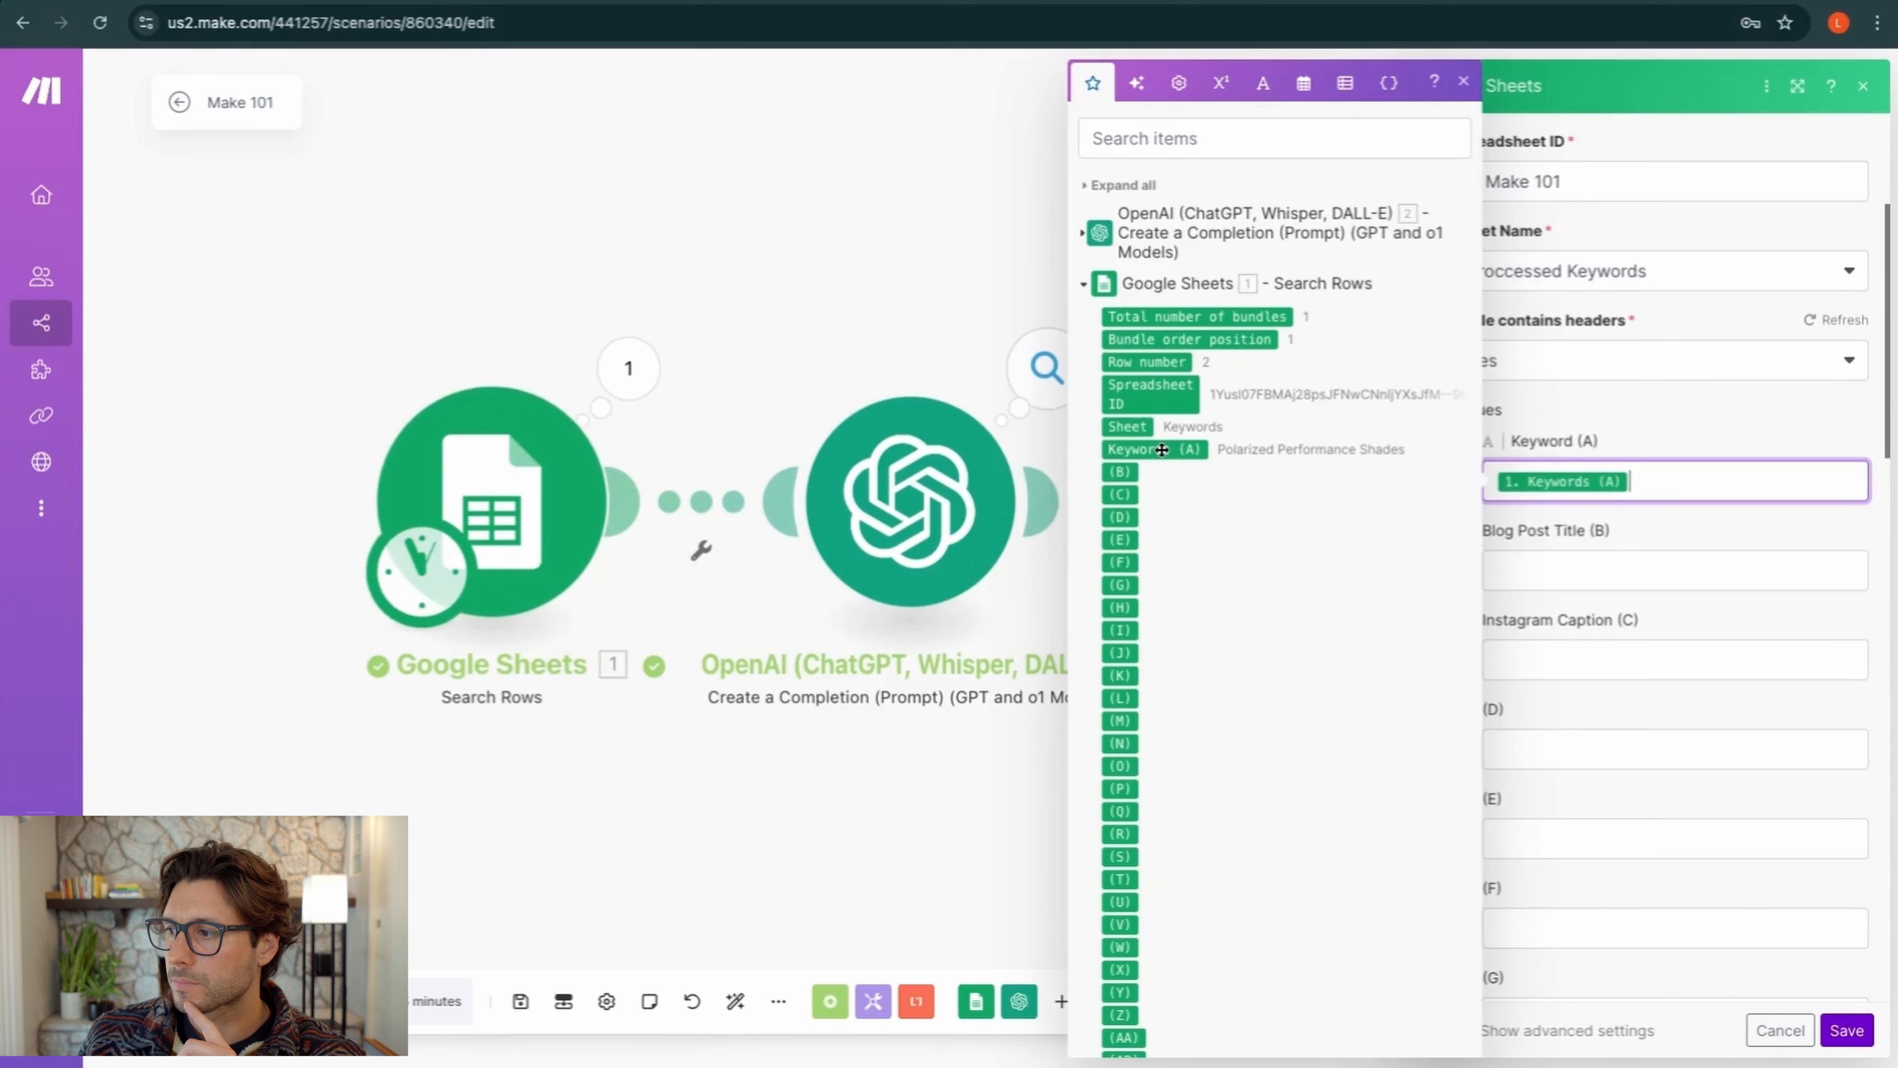
Map OpenAI's blog_post_title and instagram_caption into columns B and C, then save
click(1590, 575)
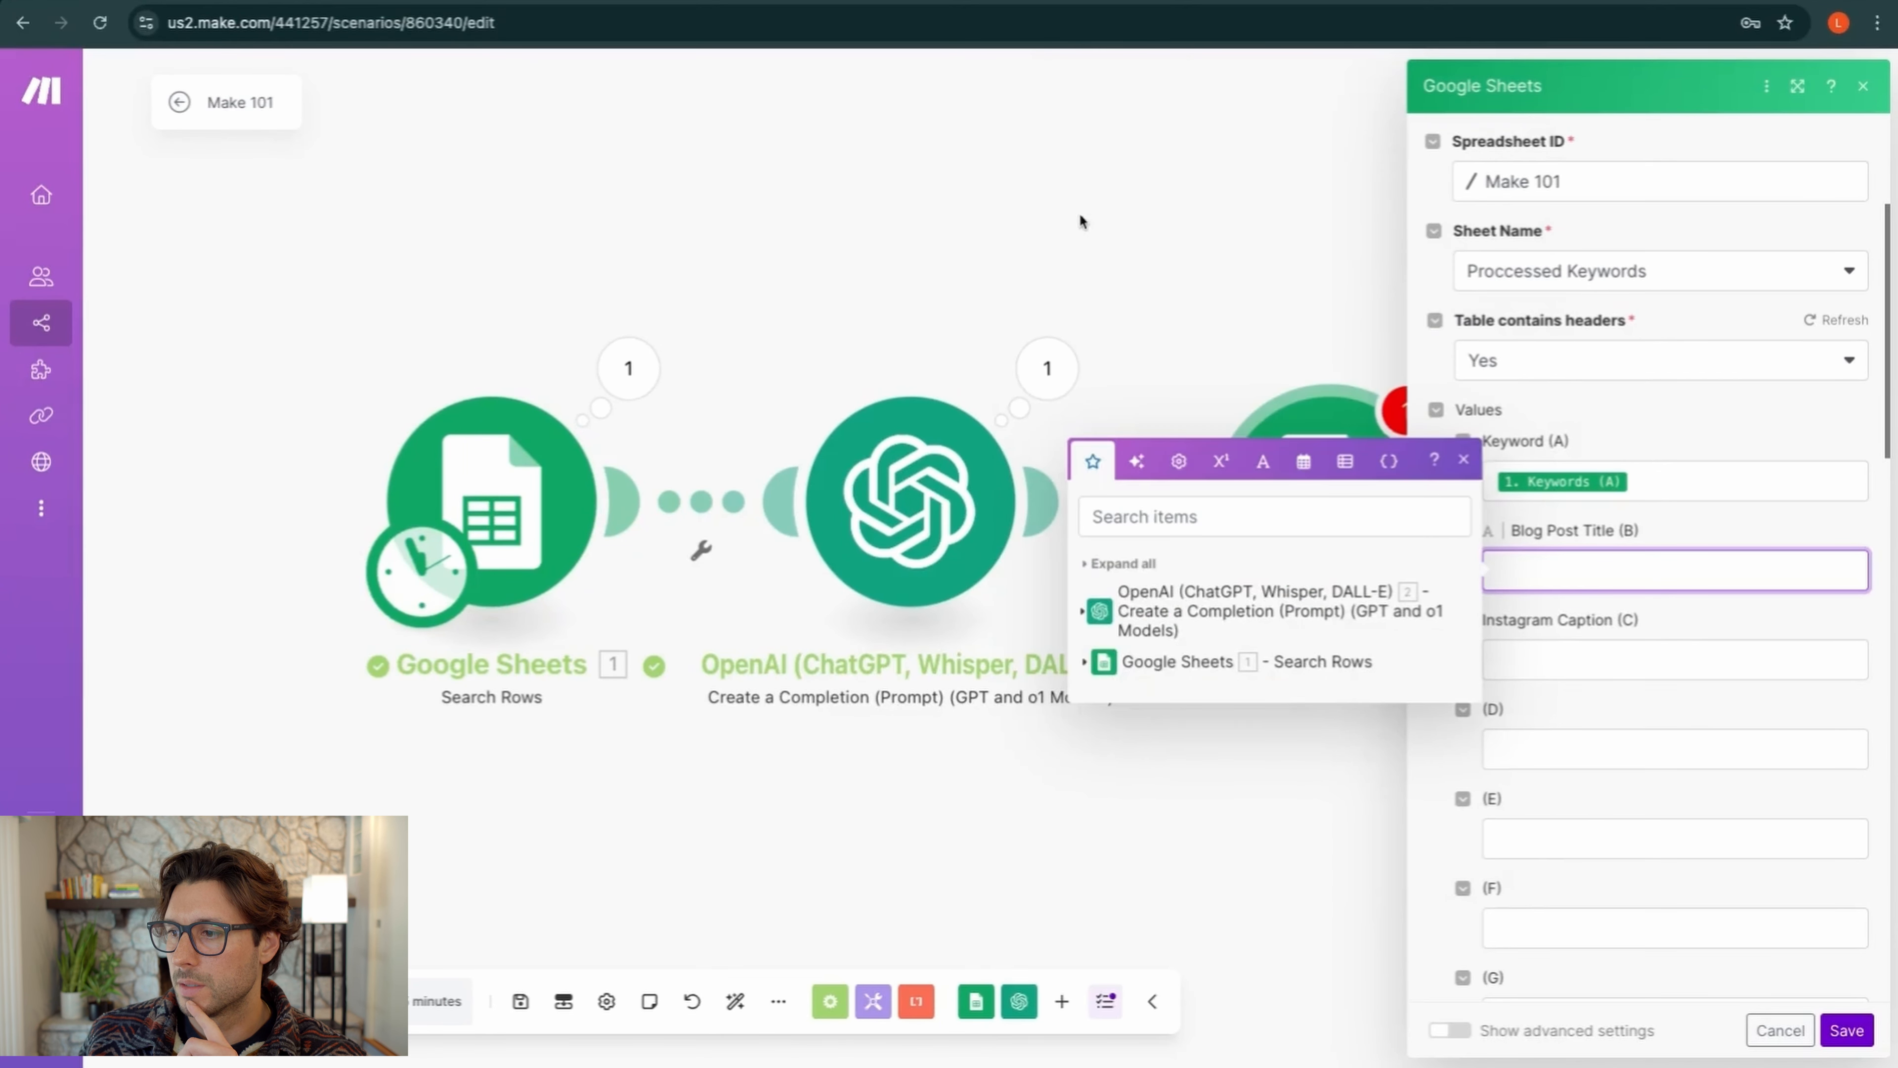
click(1083, 613)
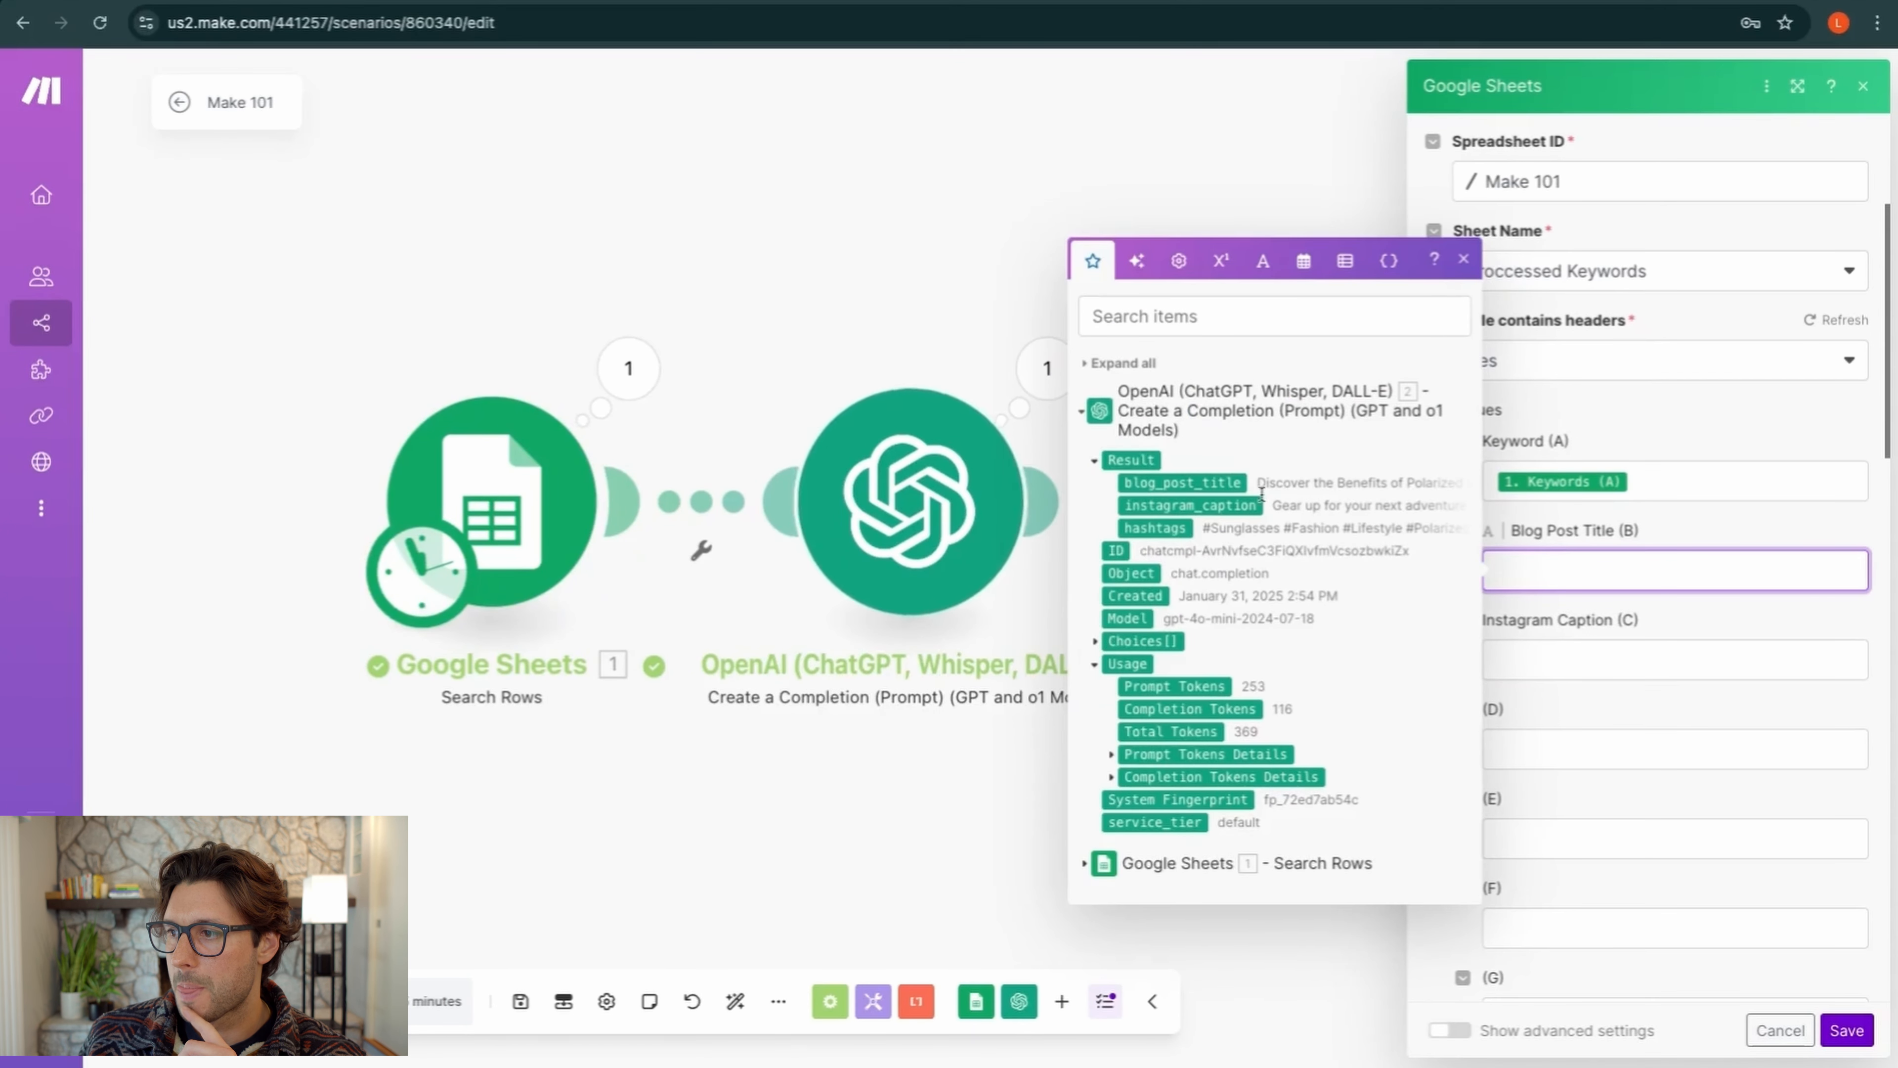
click(1211, 482)
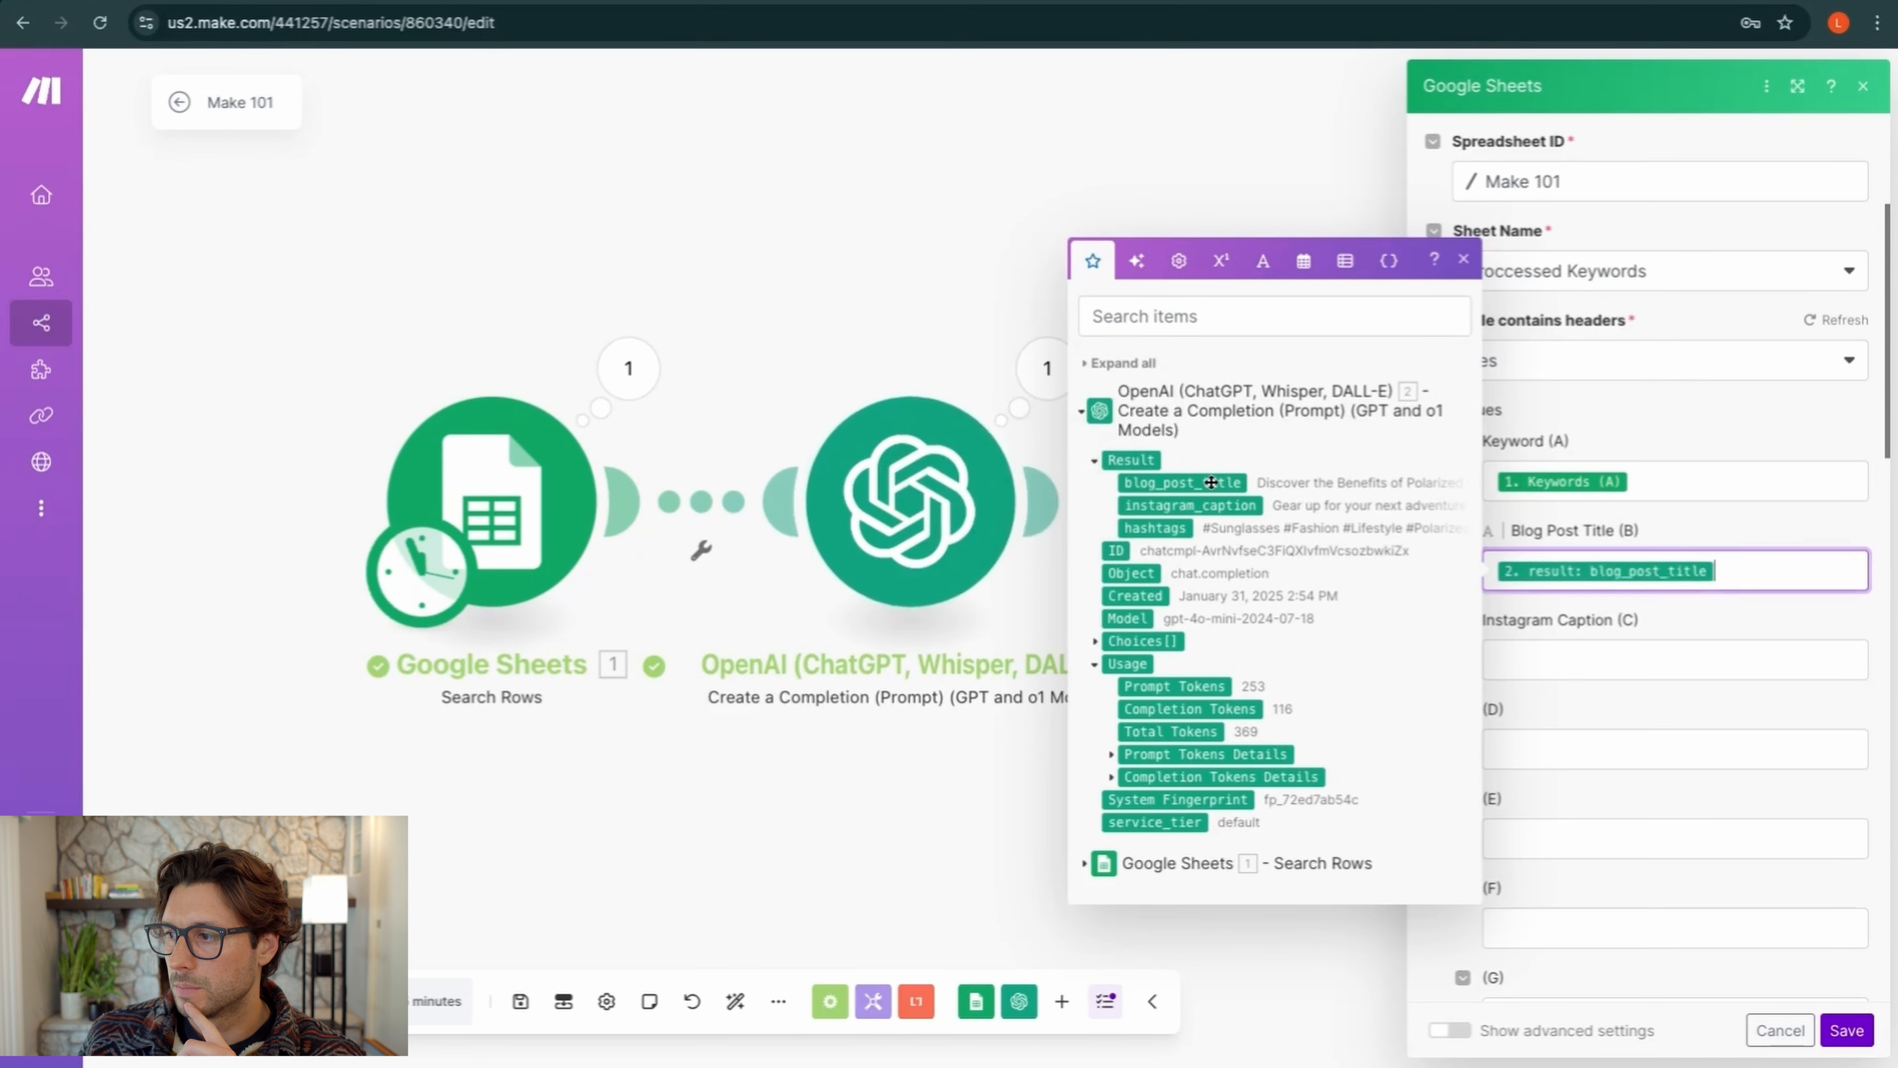
click(1550, 656)
click(1190, 595)
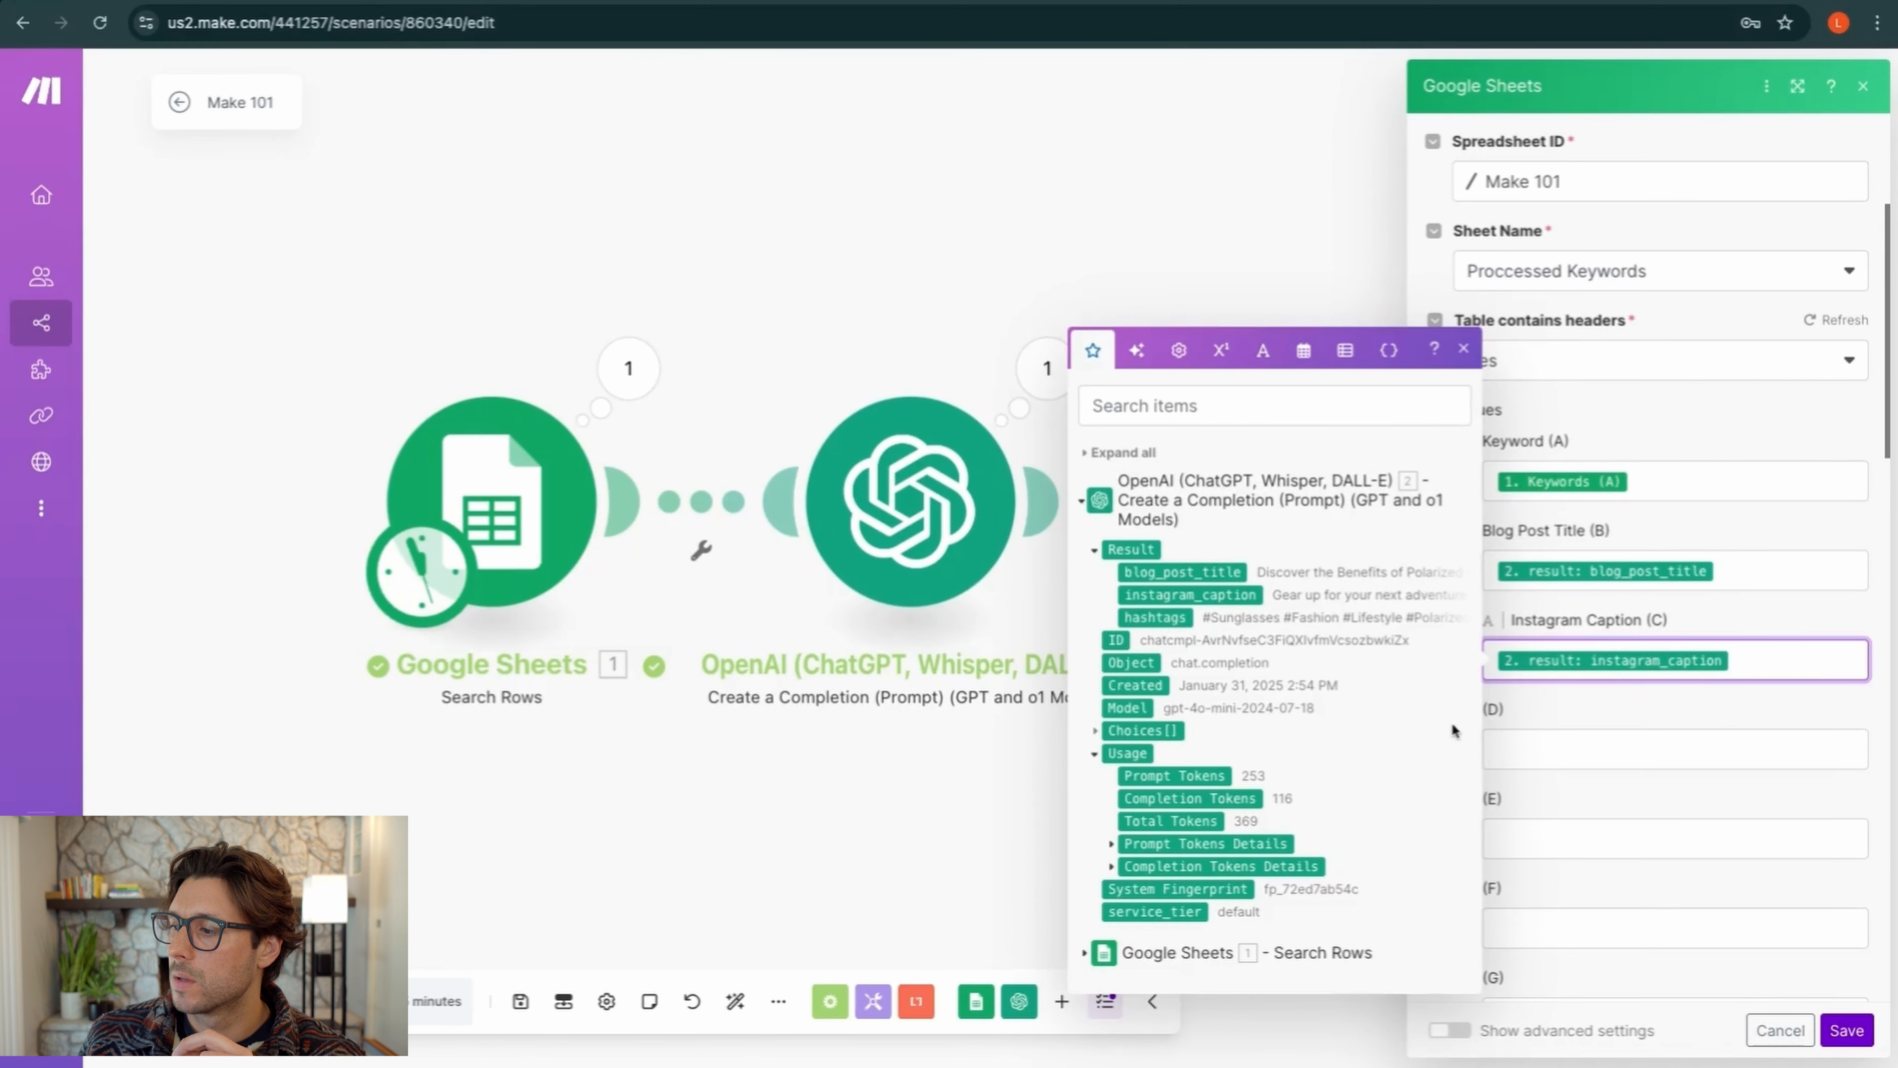
click(1847, 1030)
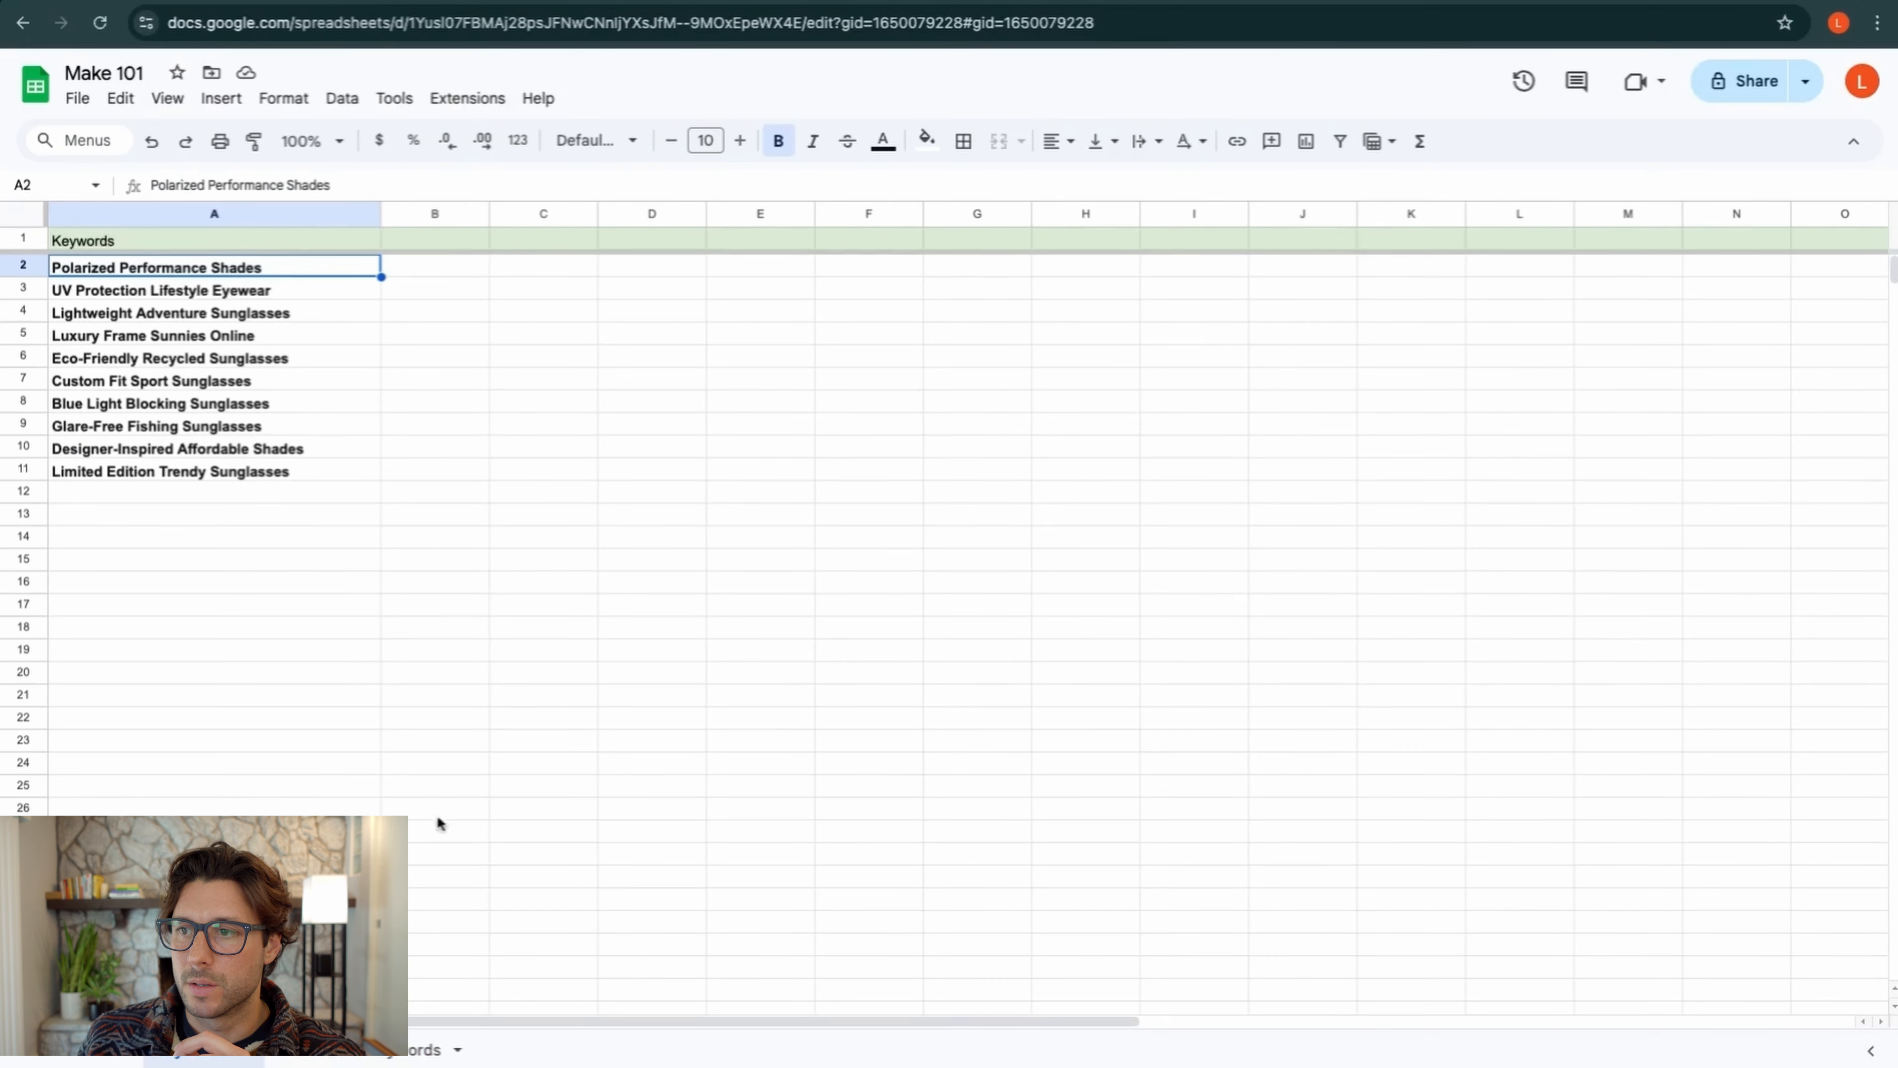
Add a widened 'Hashtags' header in cell D1 of the Proccessed Keywords sheet
click(423, 1047)
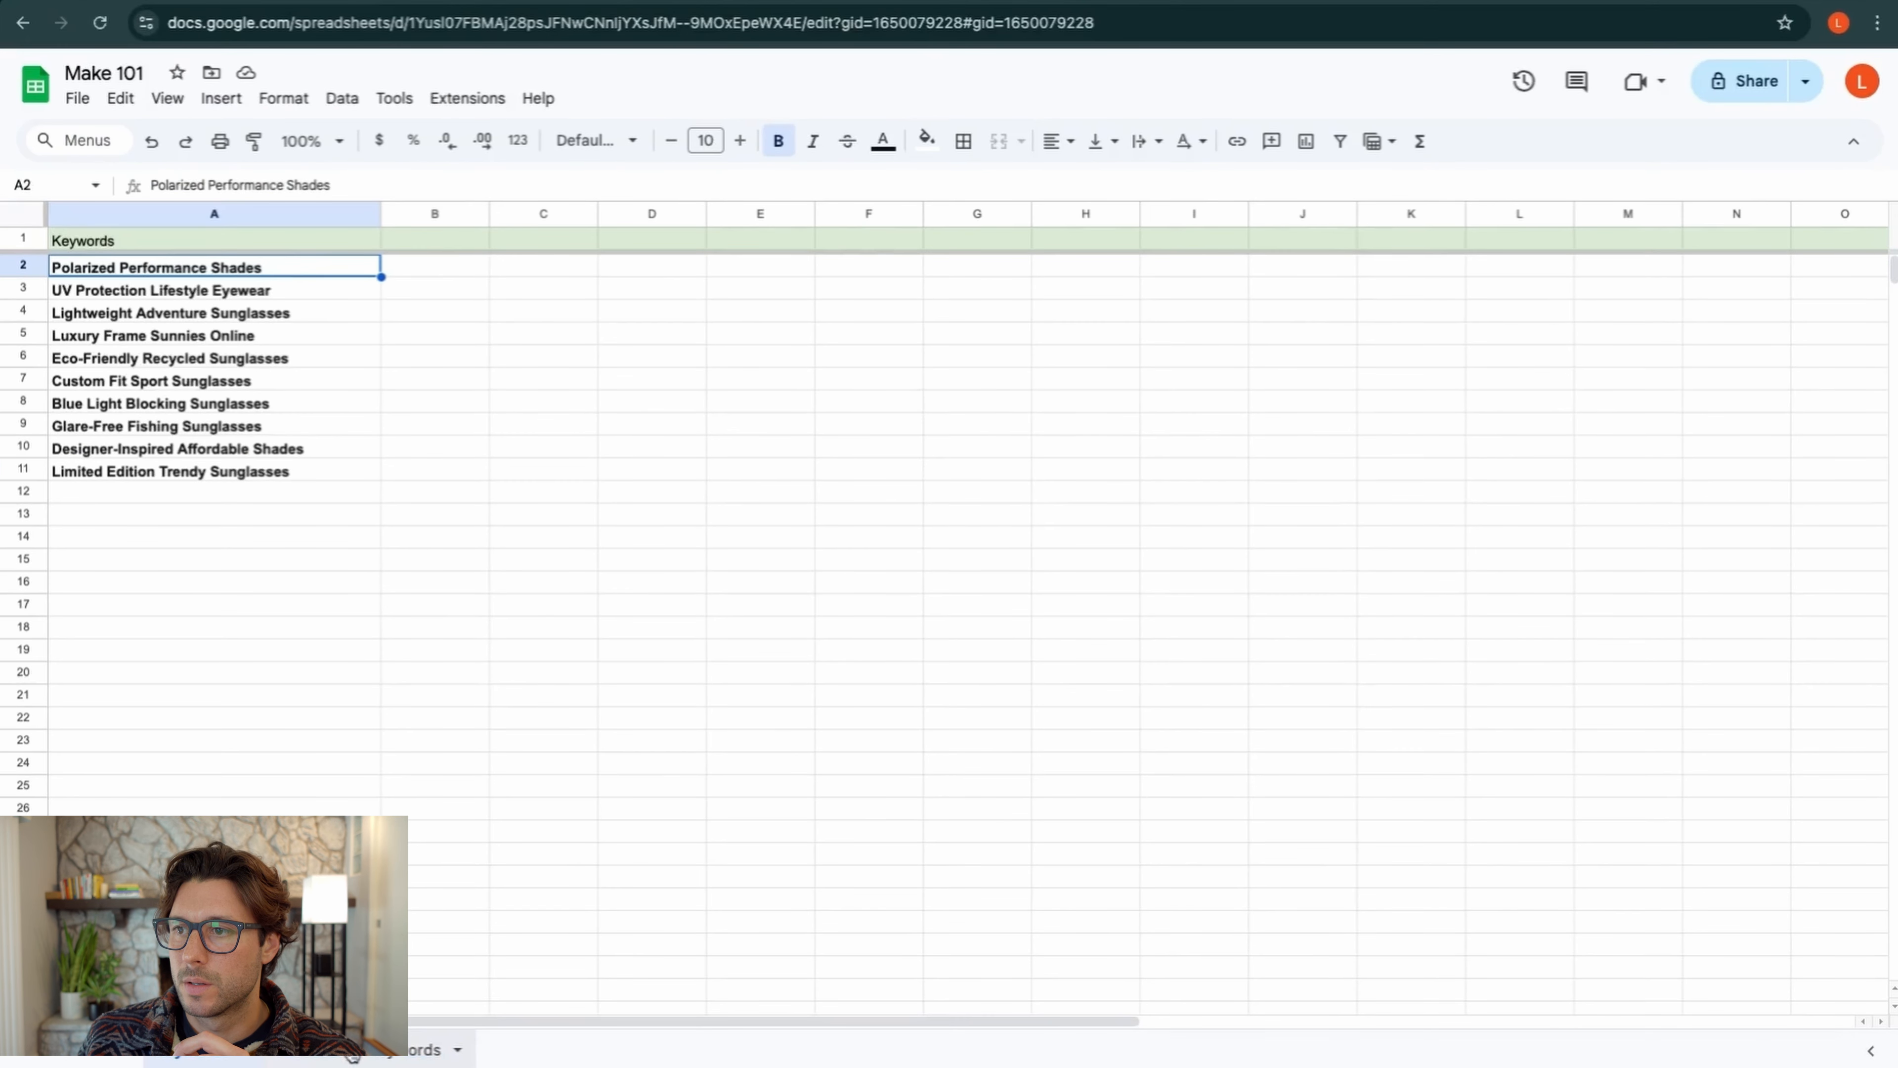
click(757, 242)
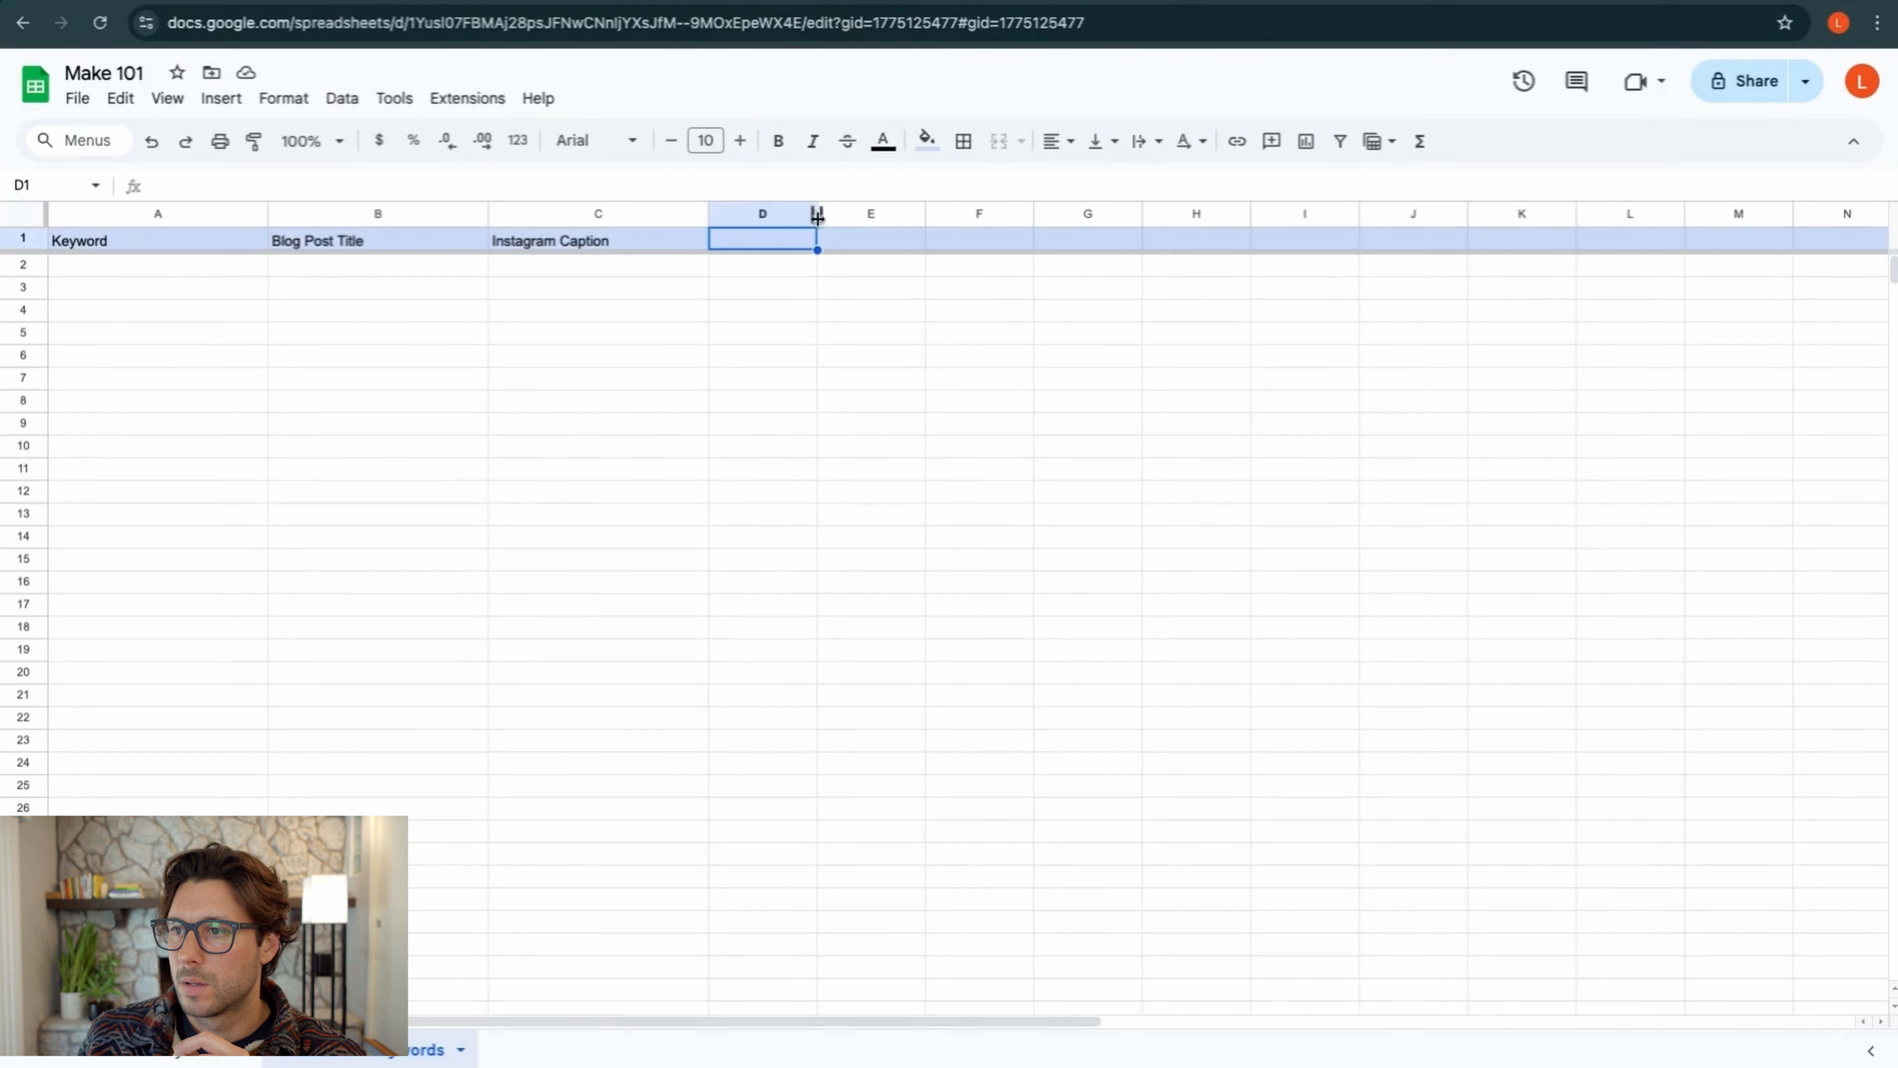
drag(816, 215, 996, 215)
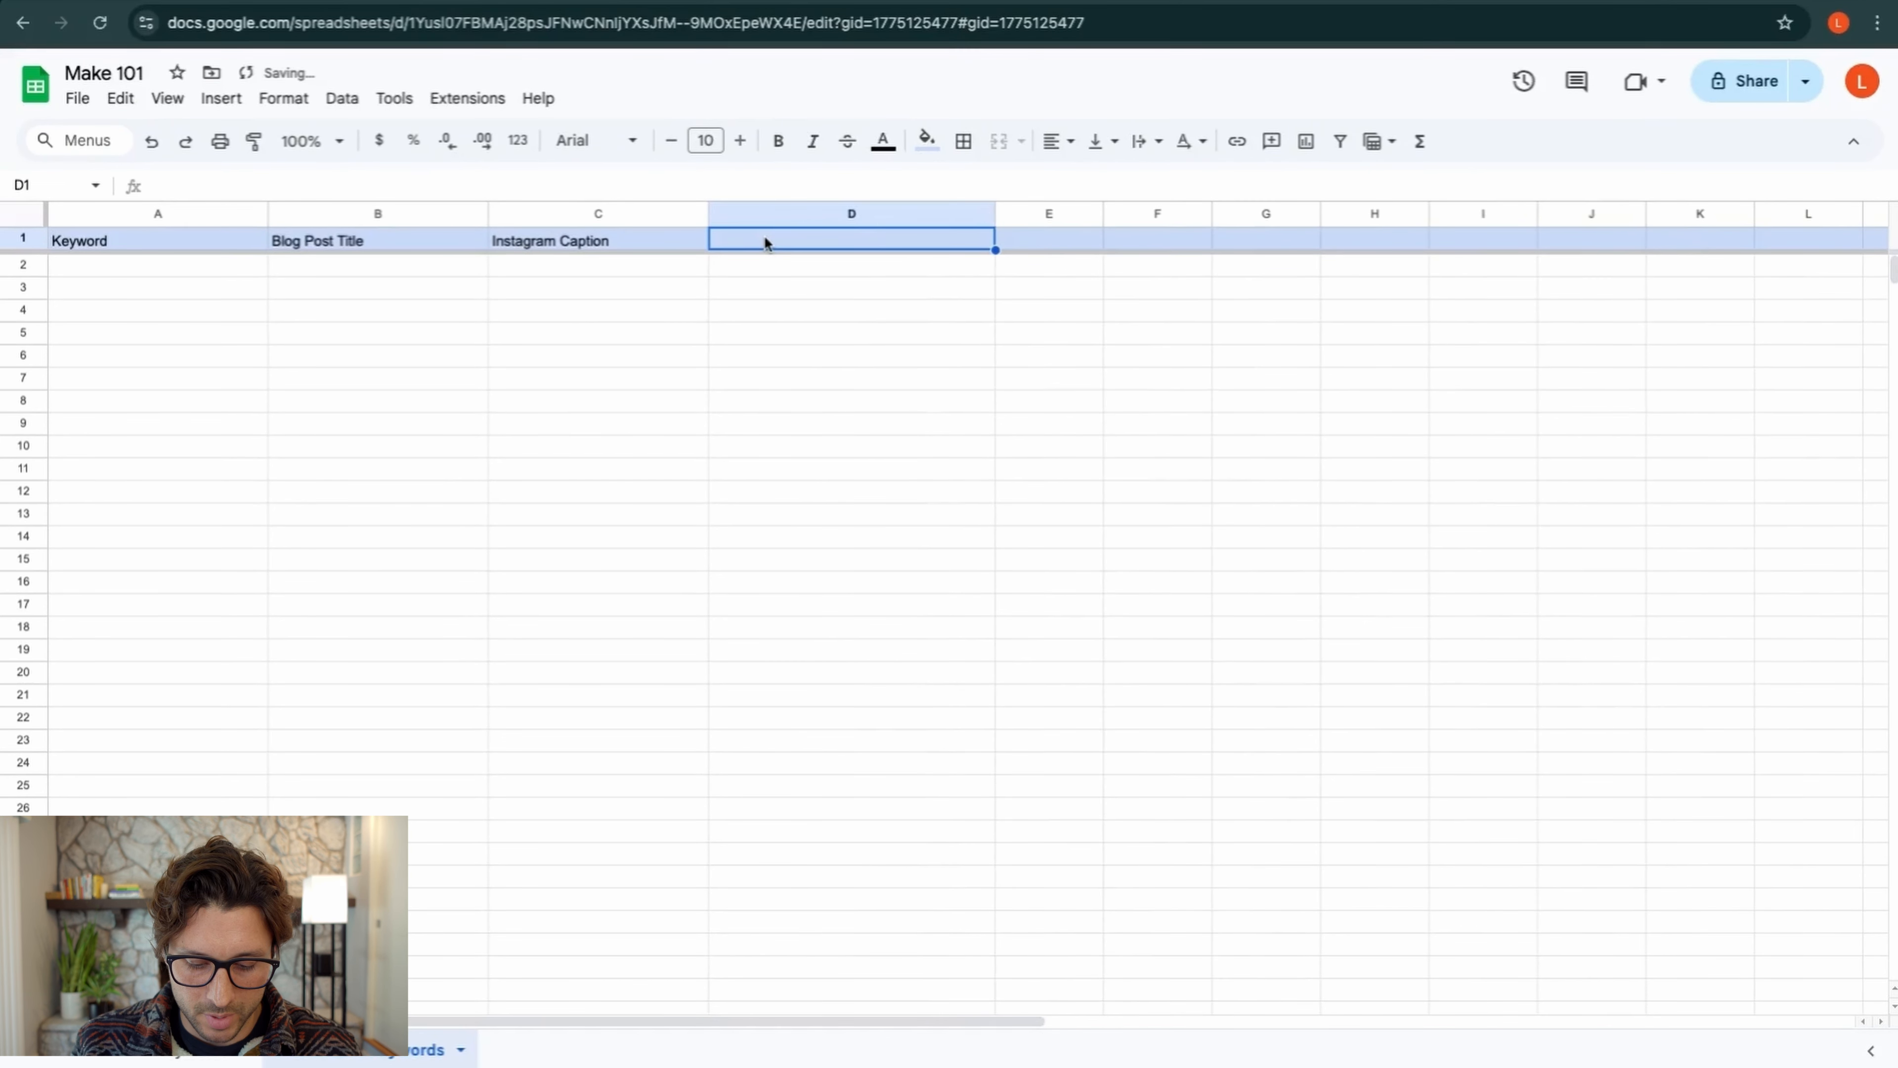
text(Ha)
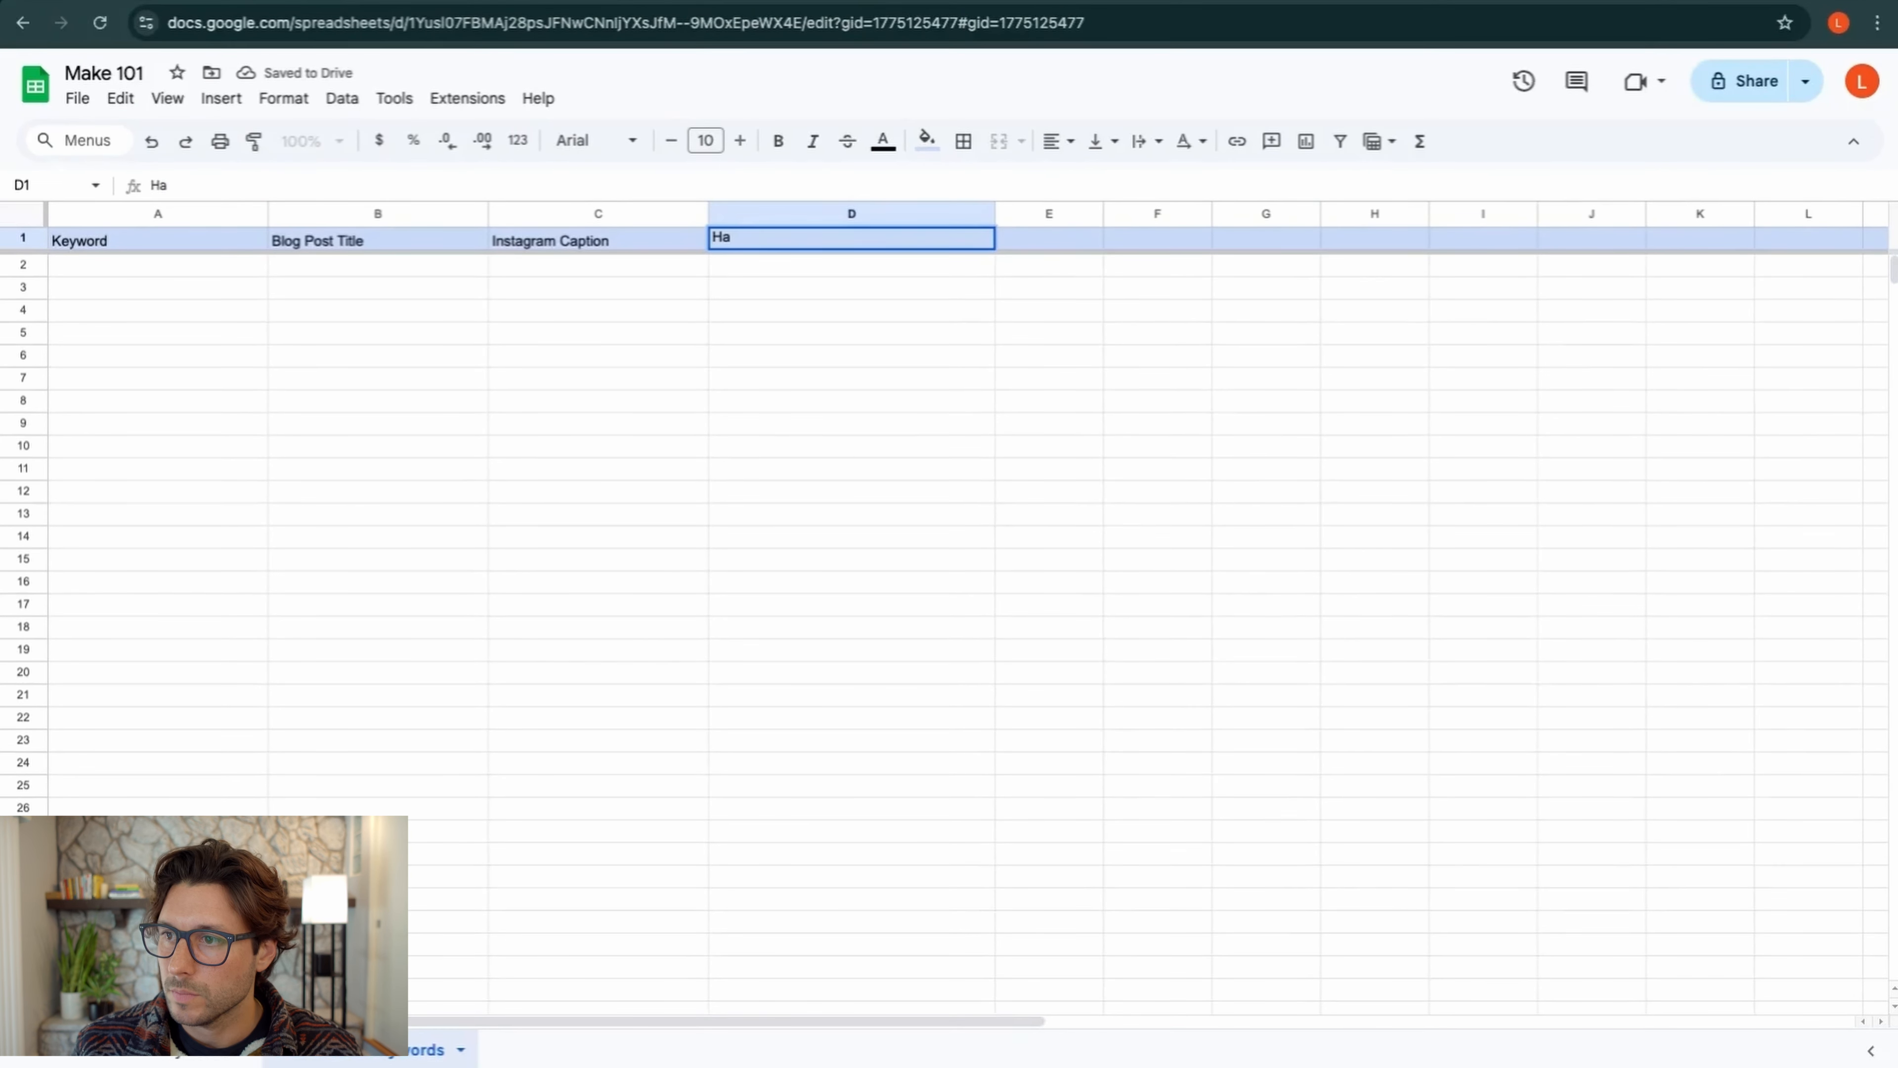
text(shtags)
click(789, 304)
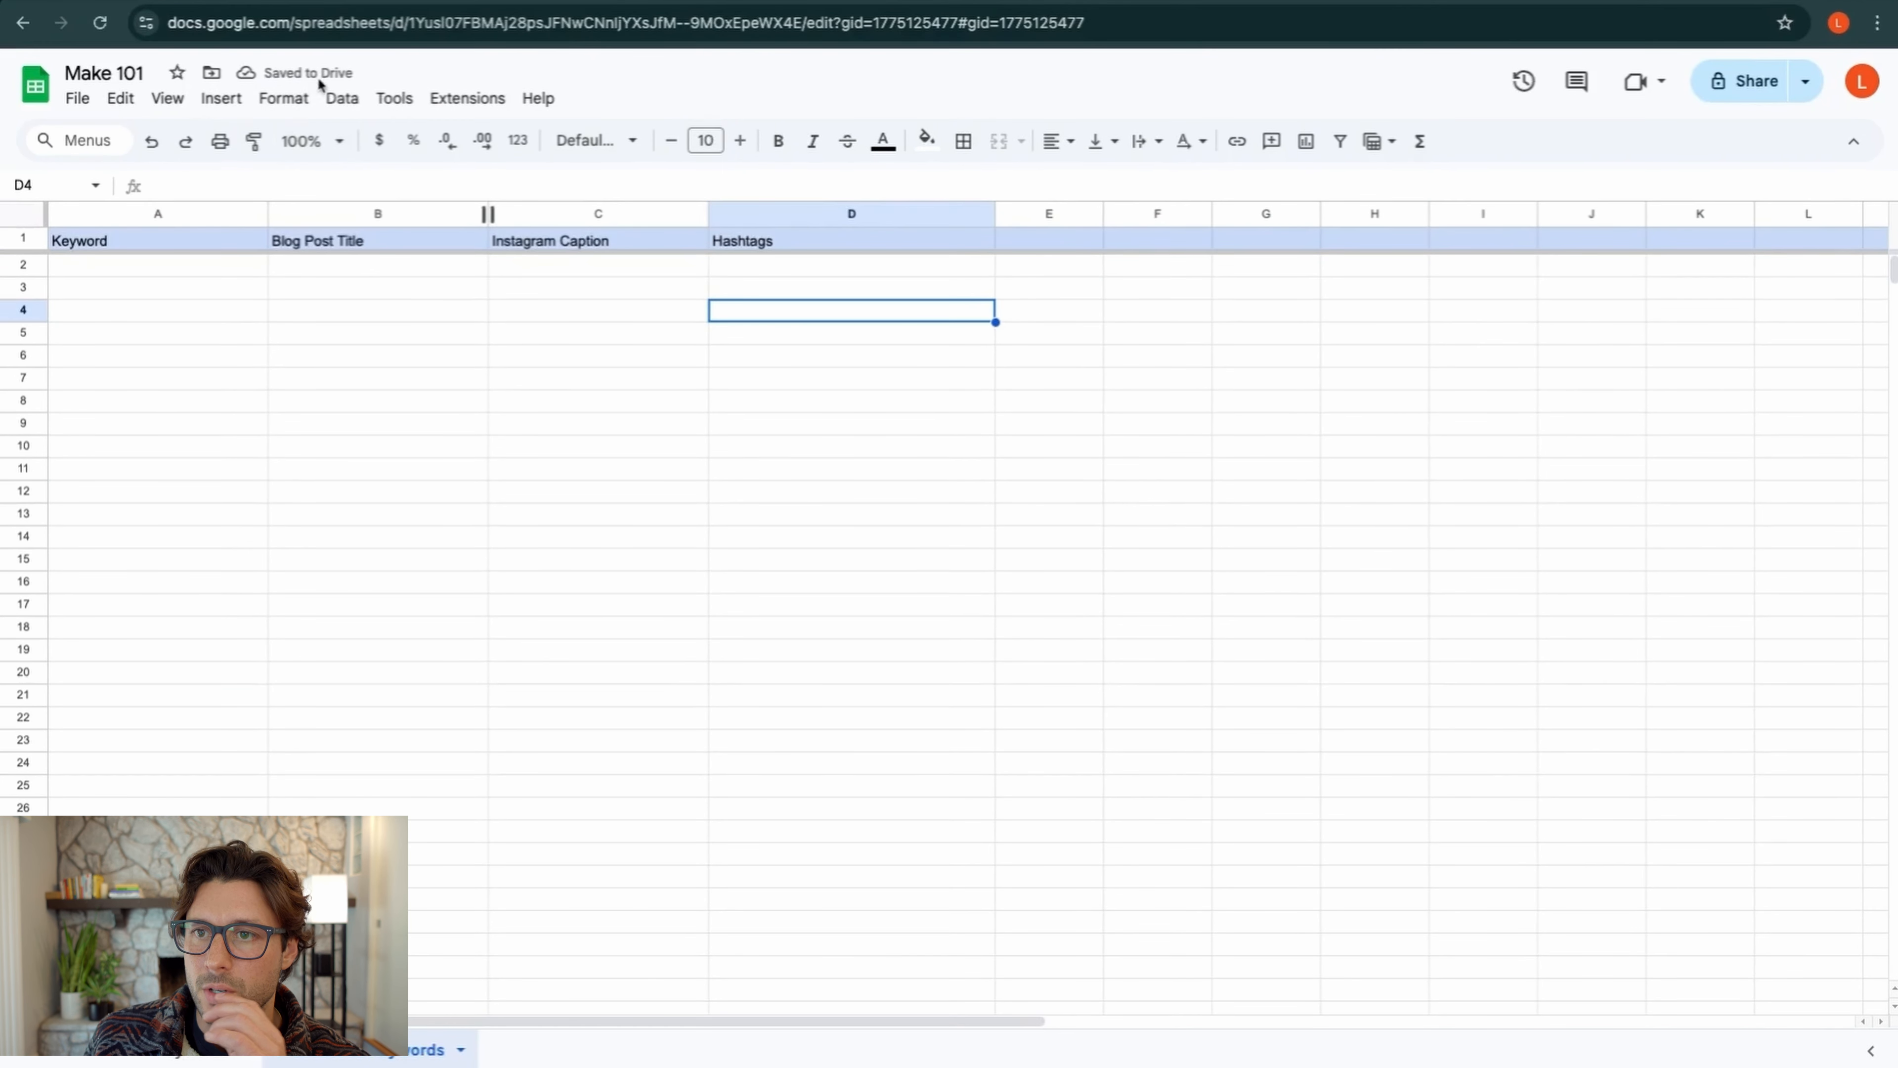
click(78, 98)
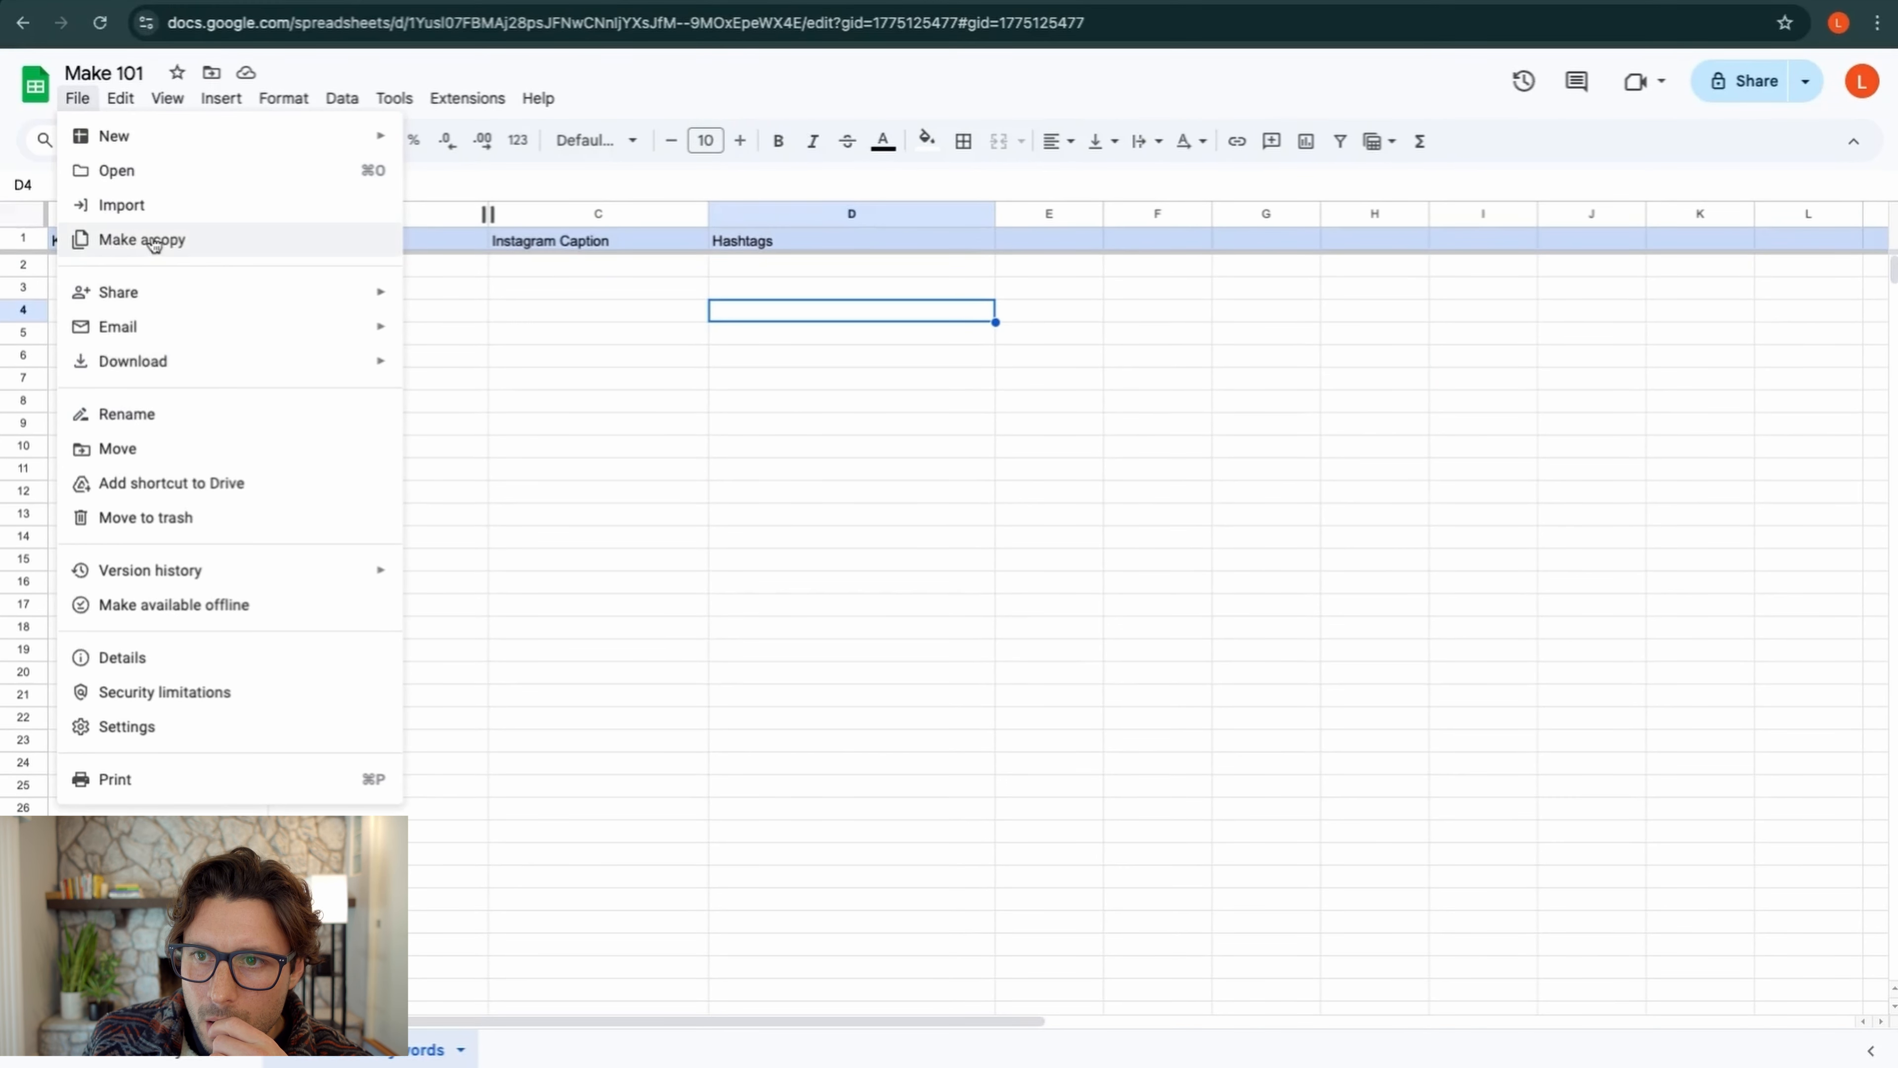
mouse_move(133, 109)
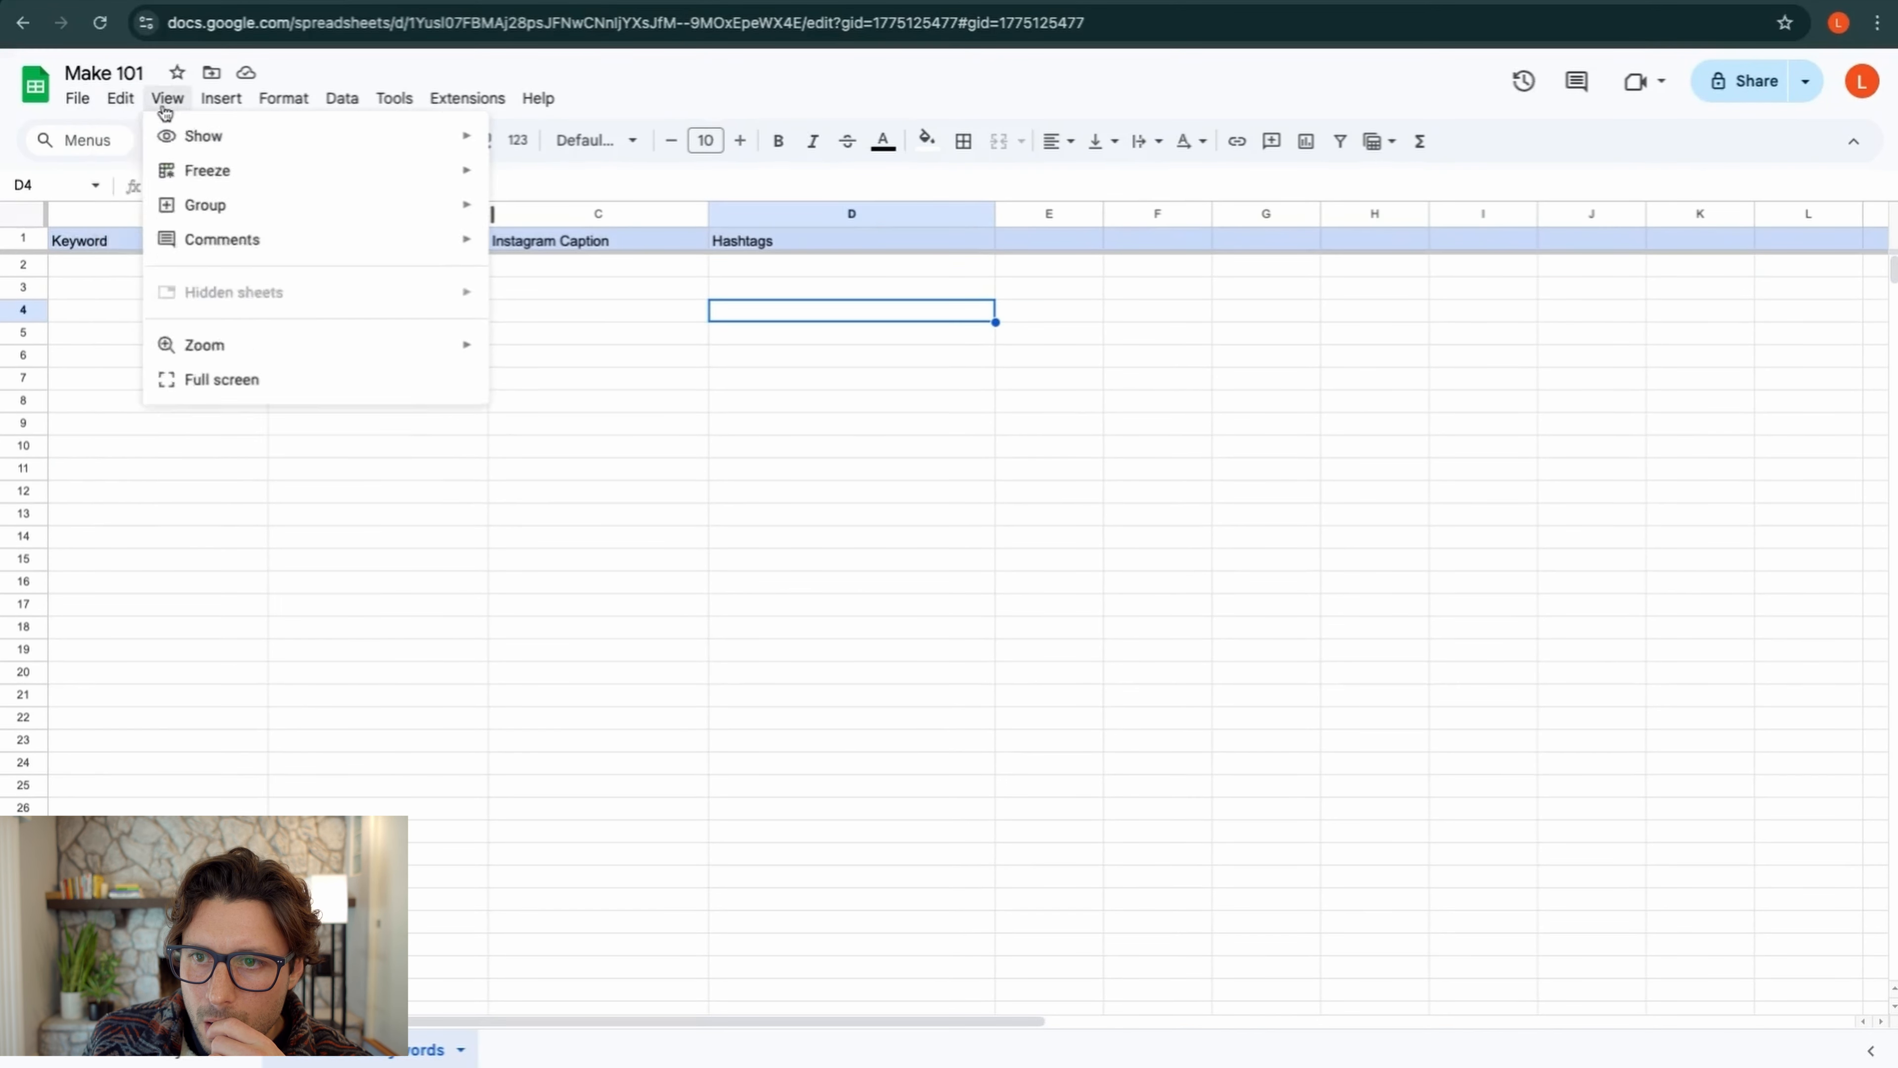
click(482, 477)
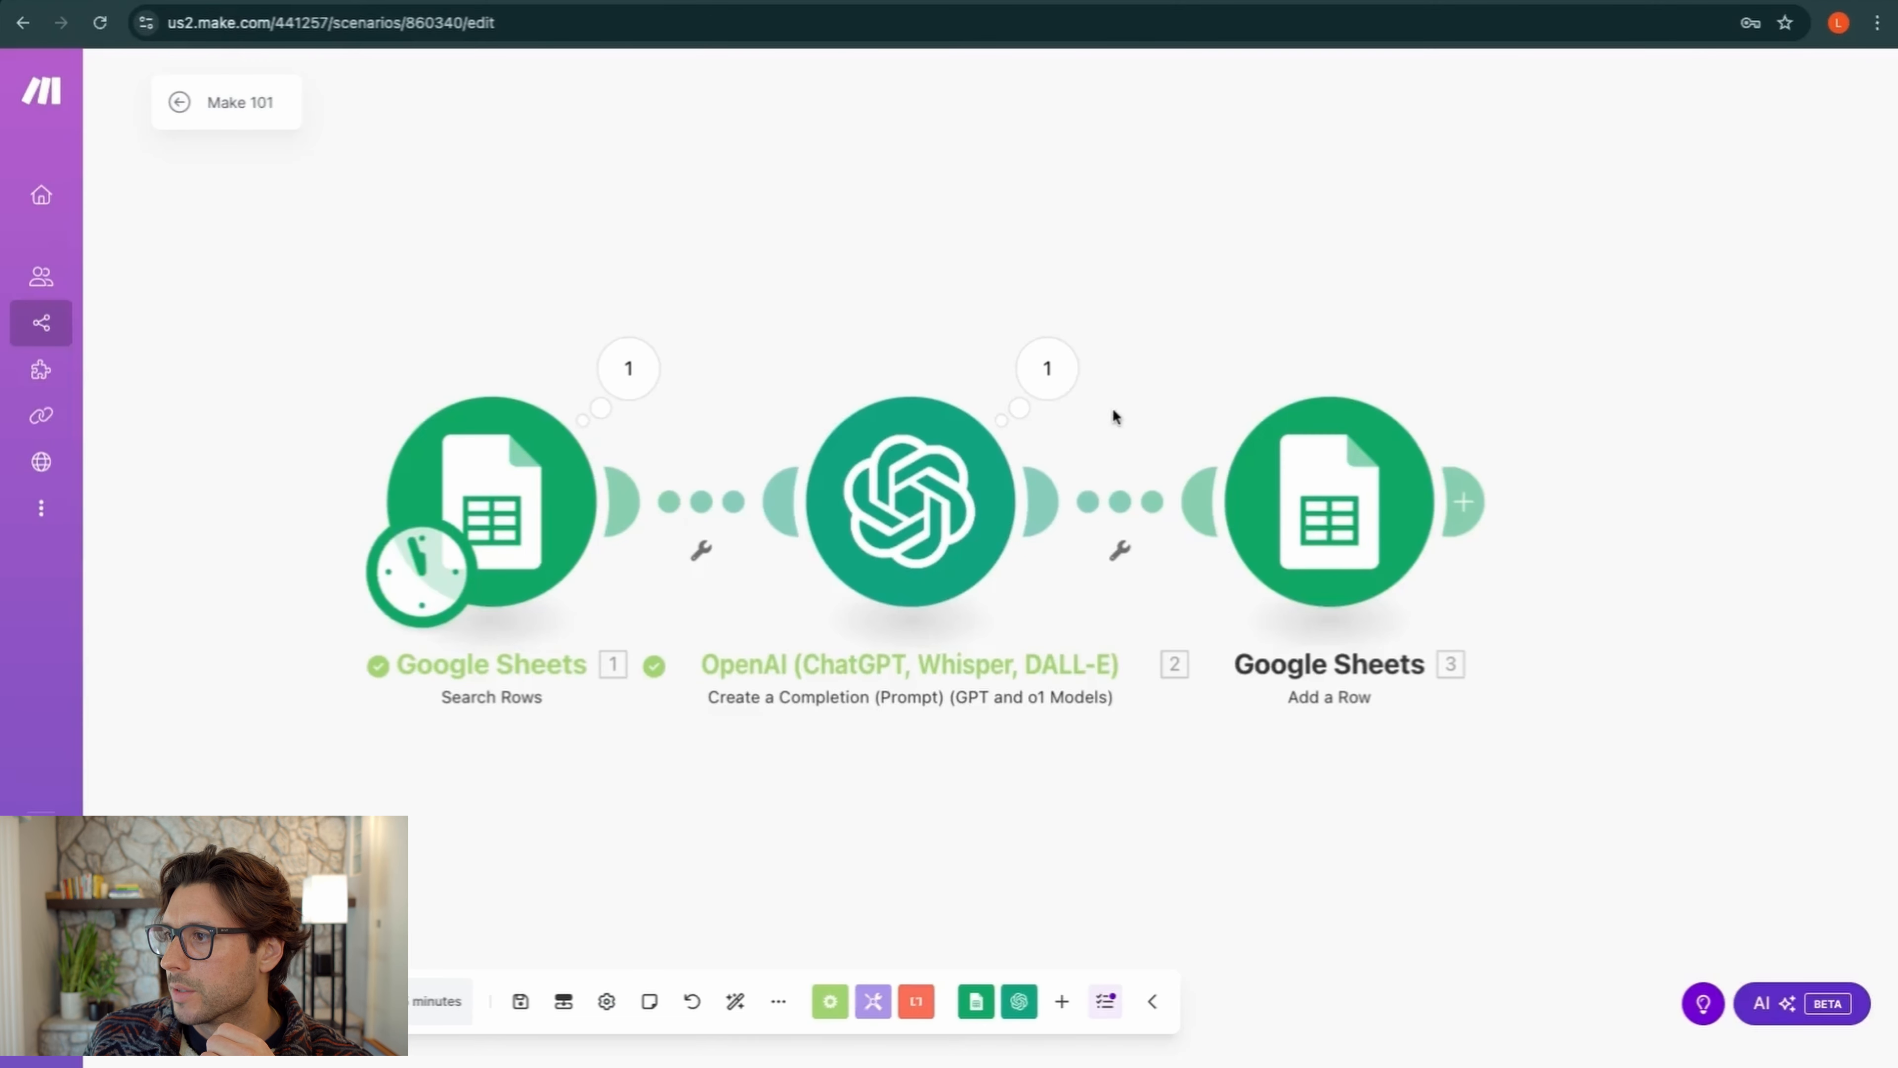
Reopen the Add a Row module and refresh its form to pick up the new column
click(1291, 483)
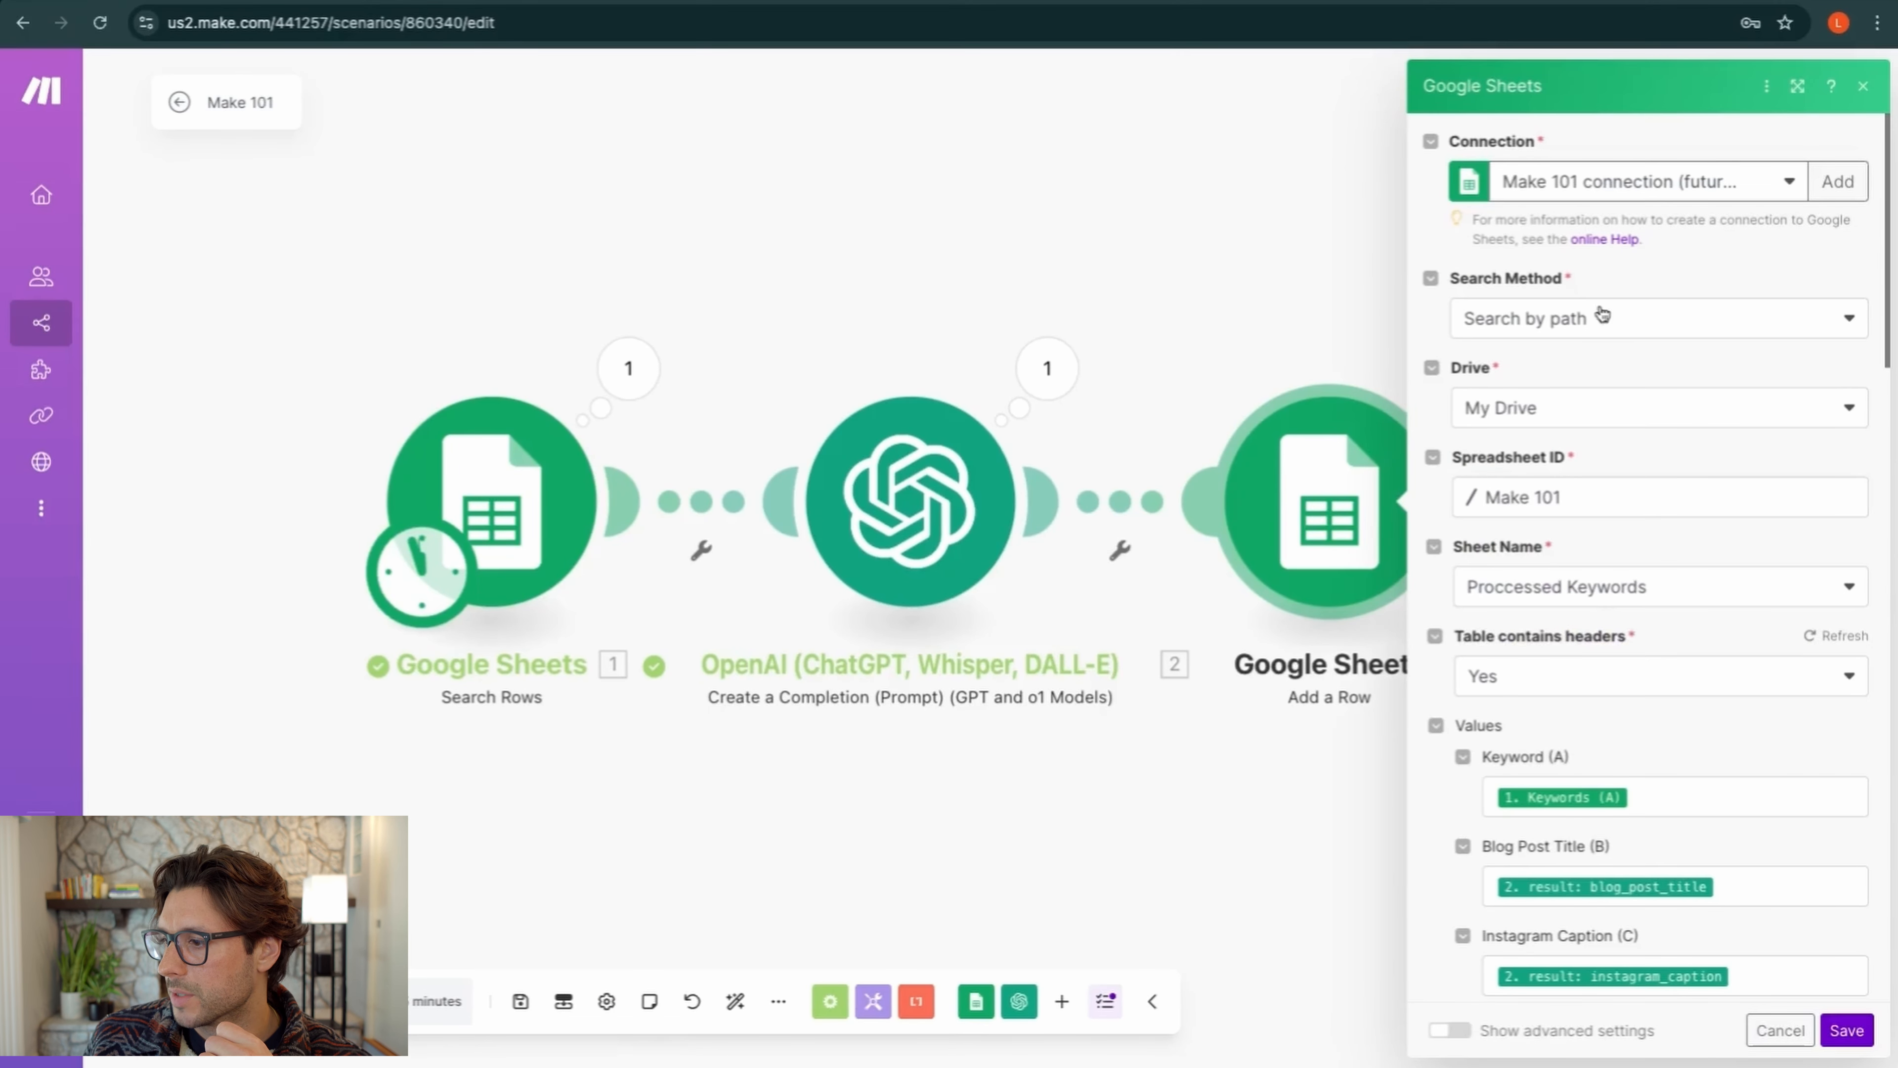
scroll(1639, 512, down, 2)
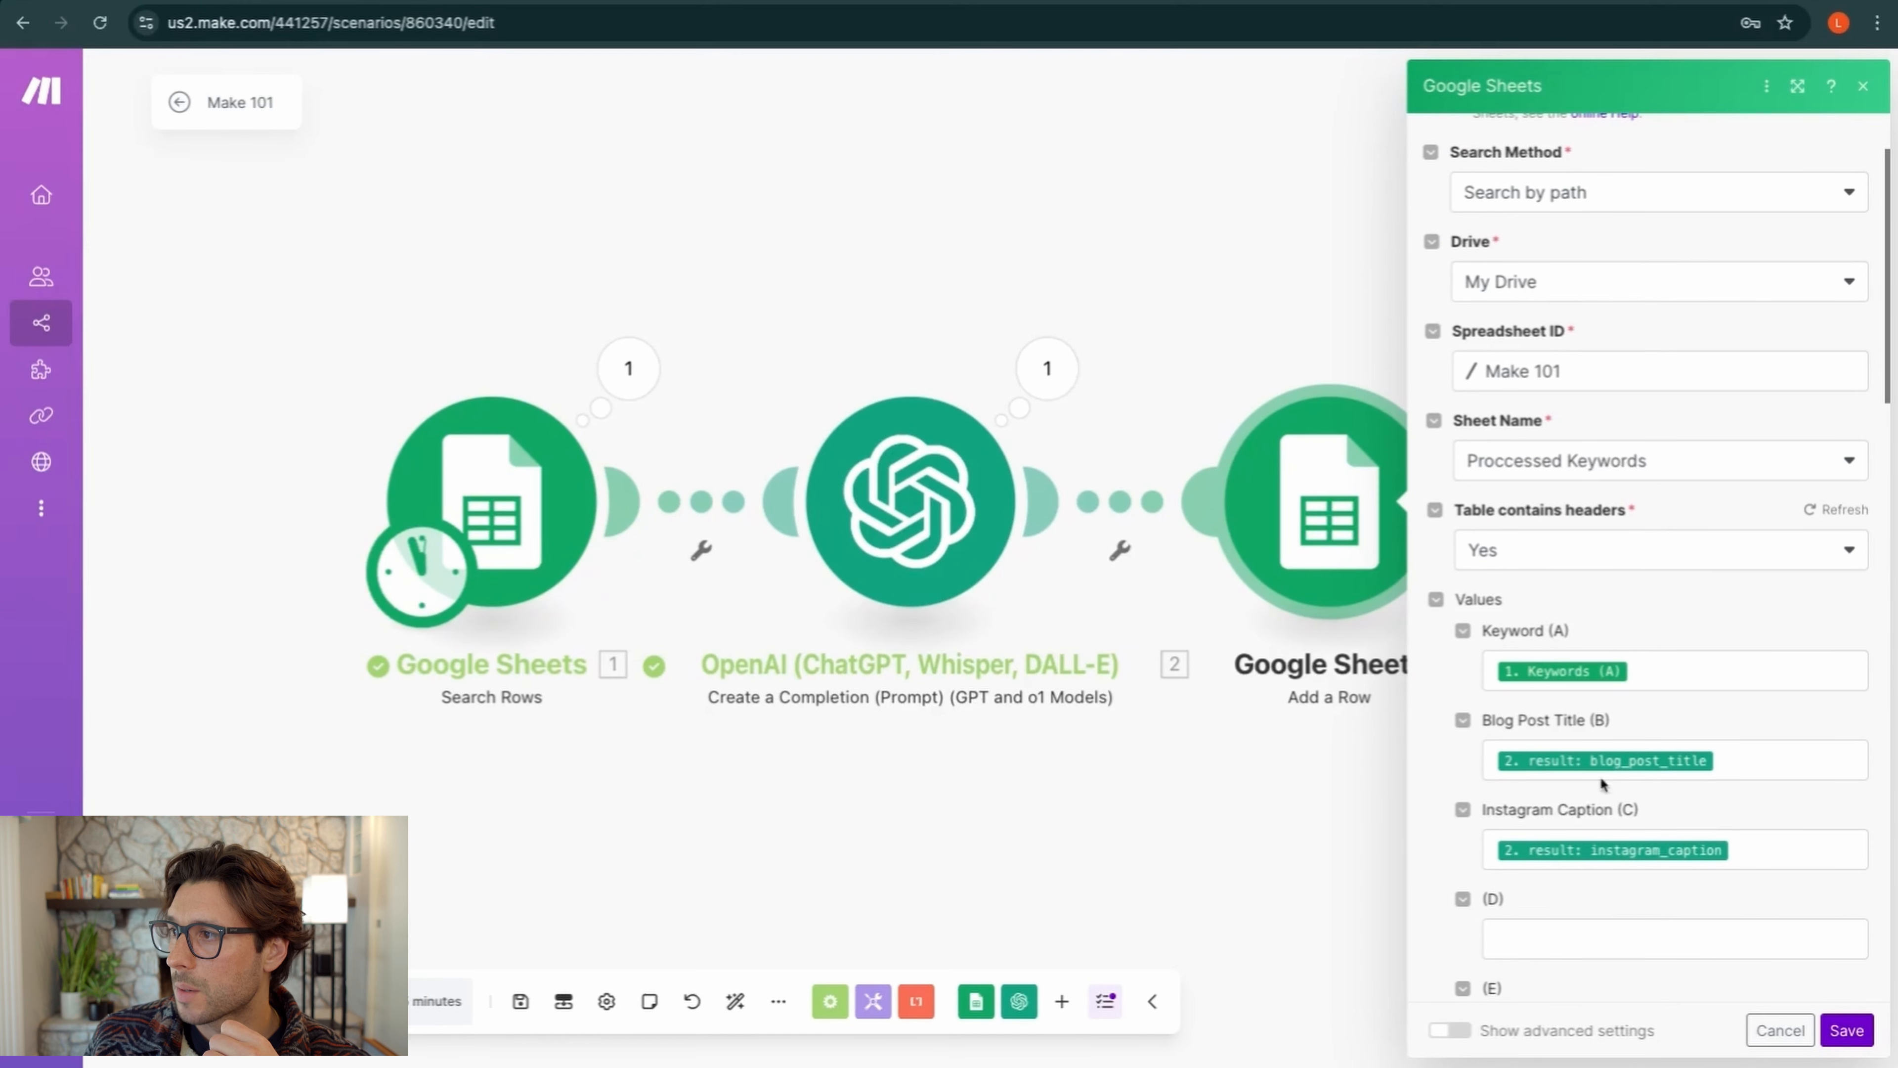
click(1767, 88)
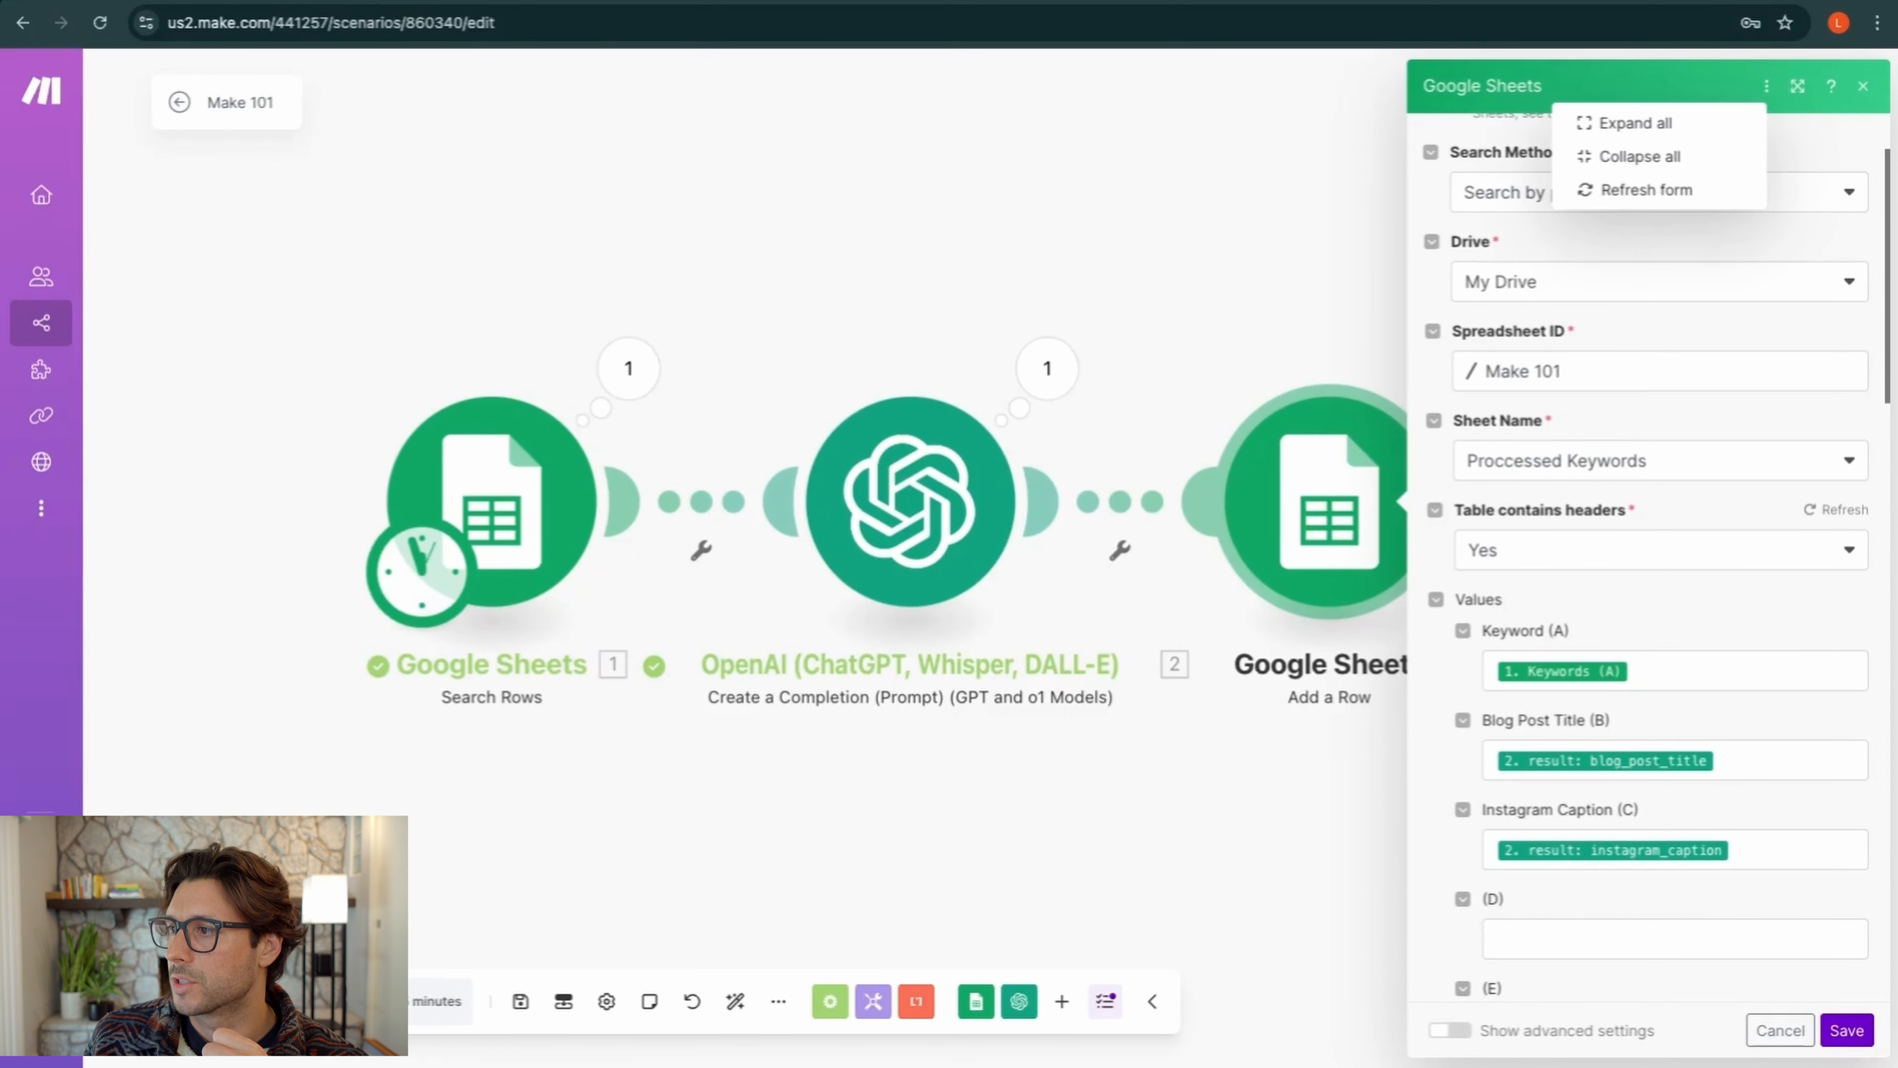
click(1660, 193)
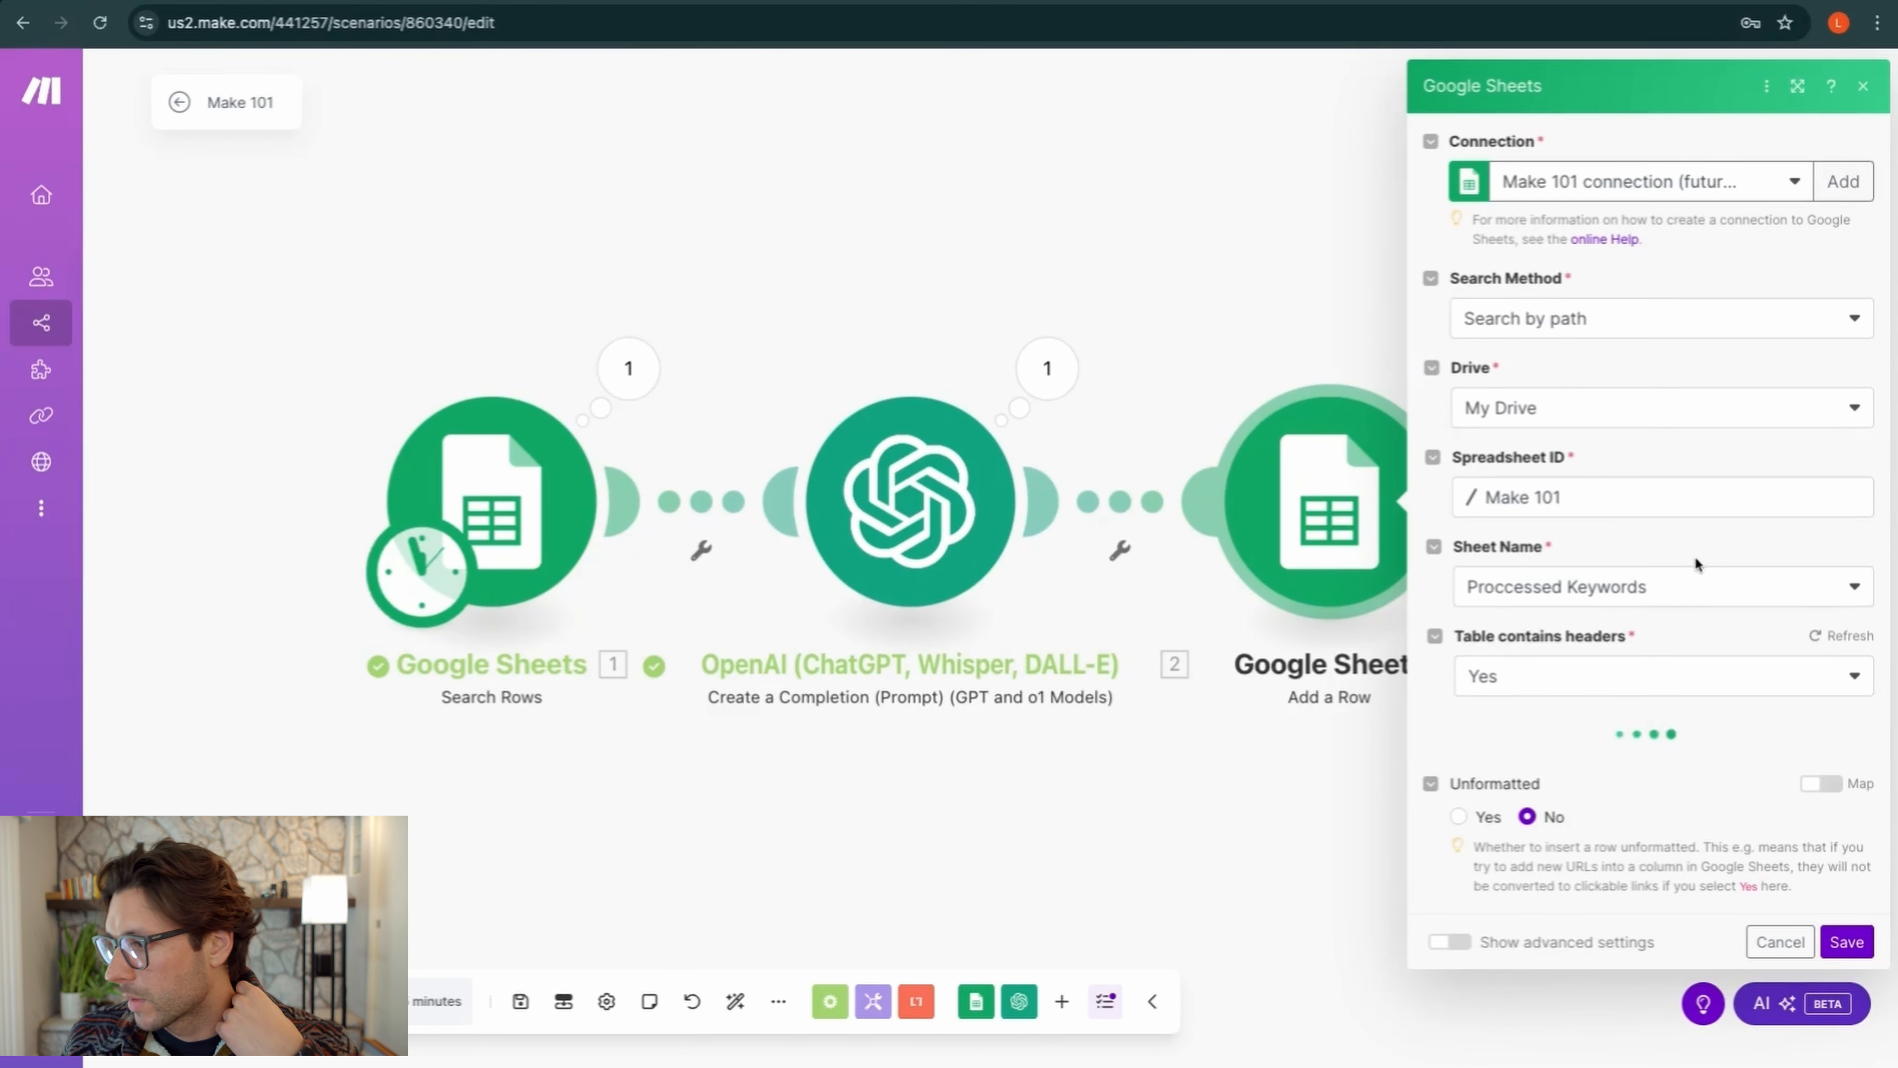
Map OpenAI's hashtags output into Hashtags (D) and save the Add a Row step
scroll(1696, 555, down, 1)
scroll(1695, 559, down, 2)
click(1563, 810)
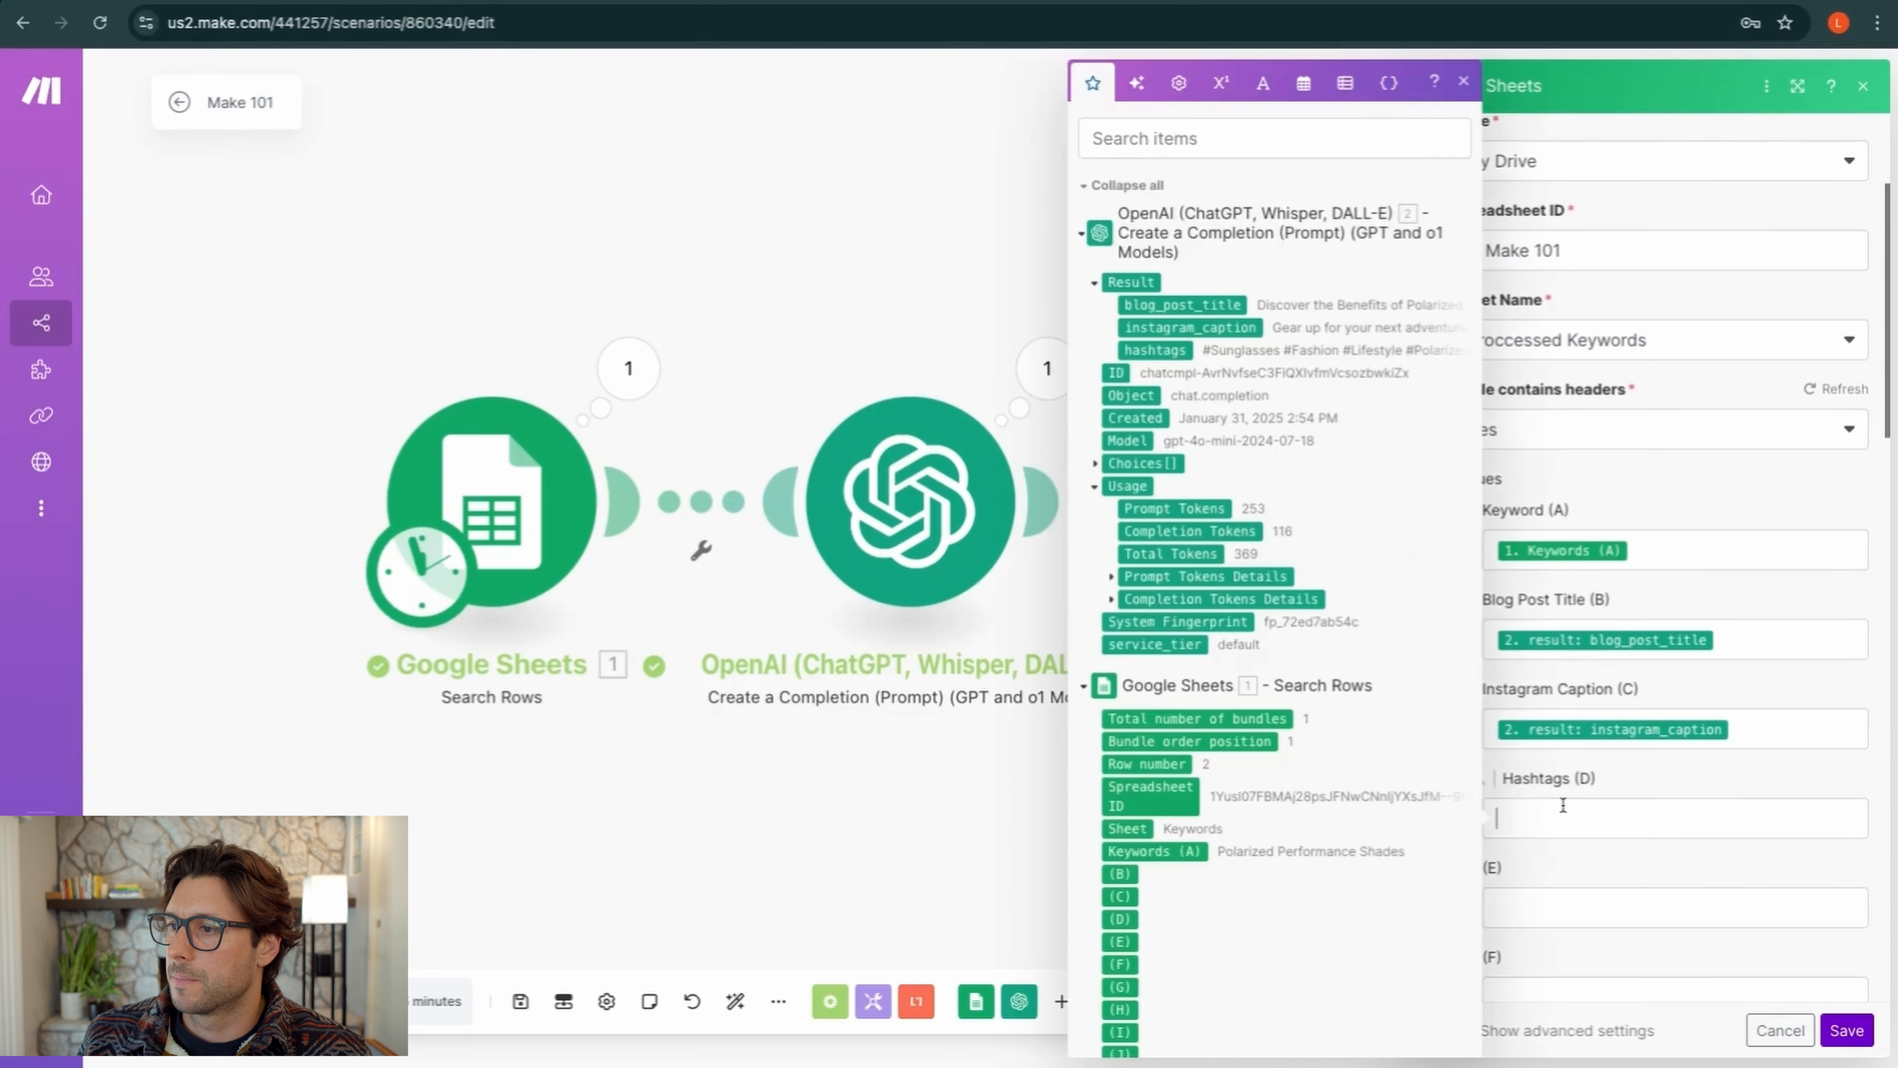
drag(1187, 359, 1570, 819)
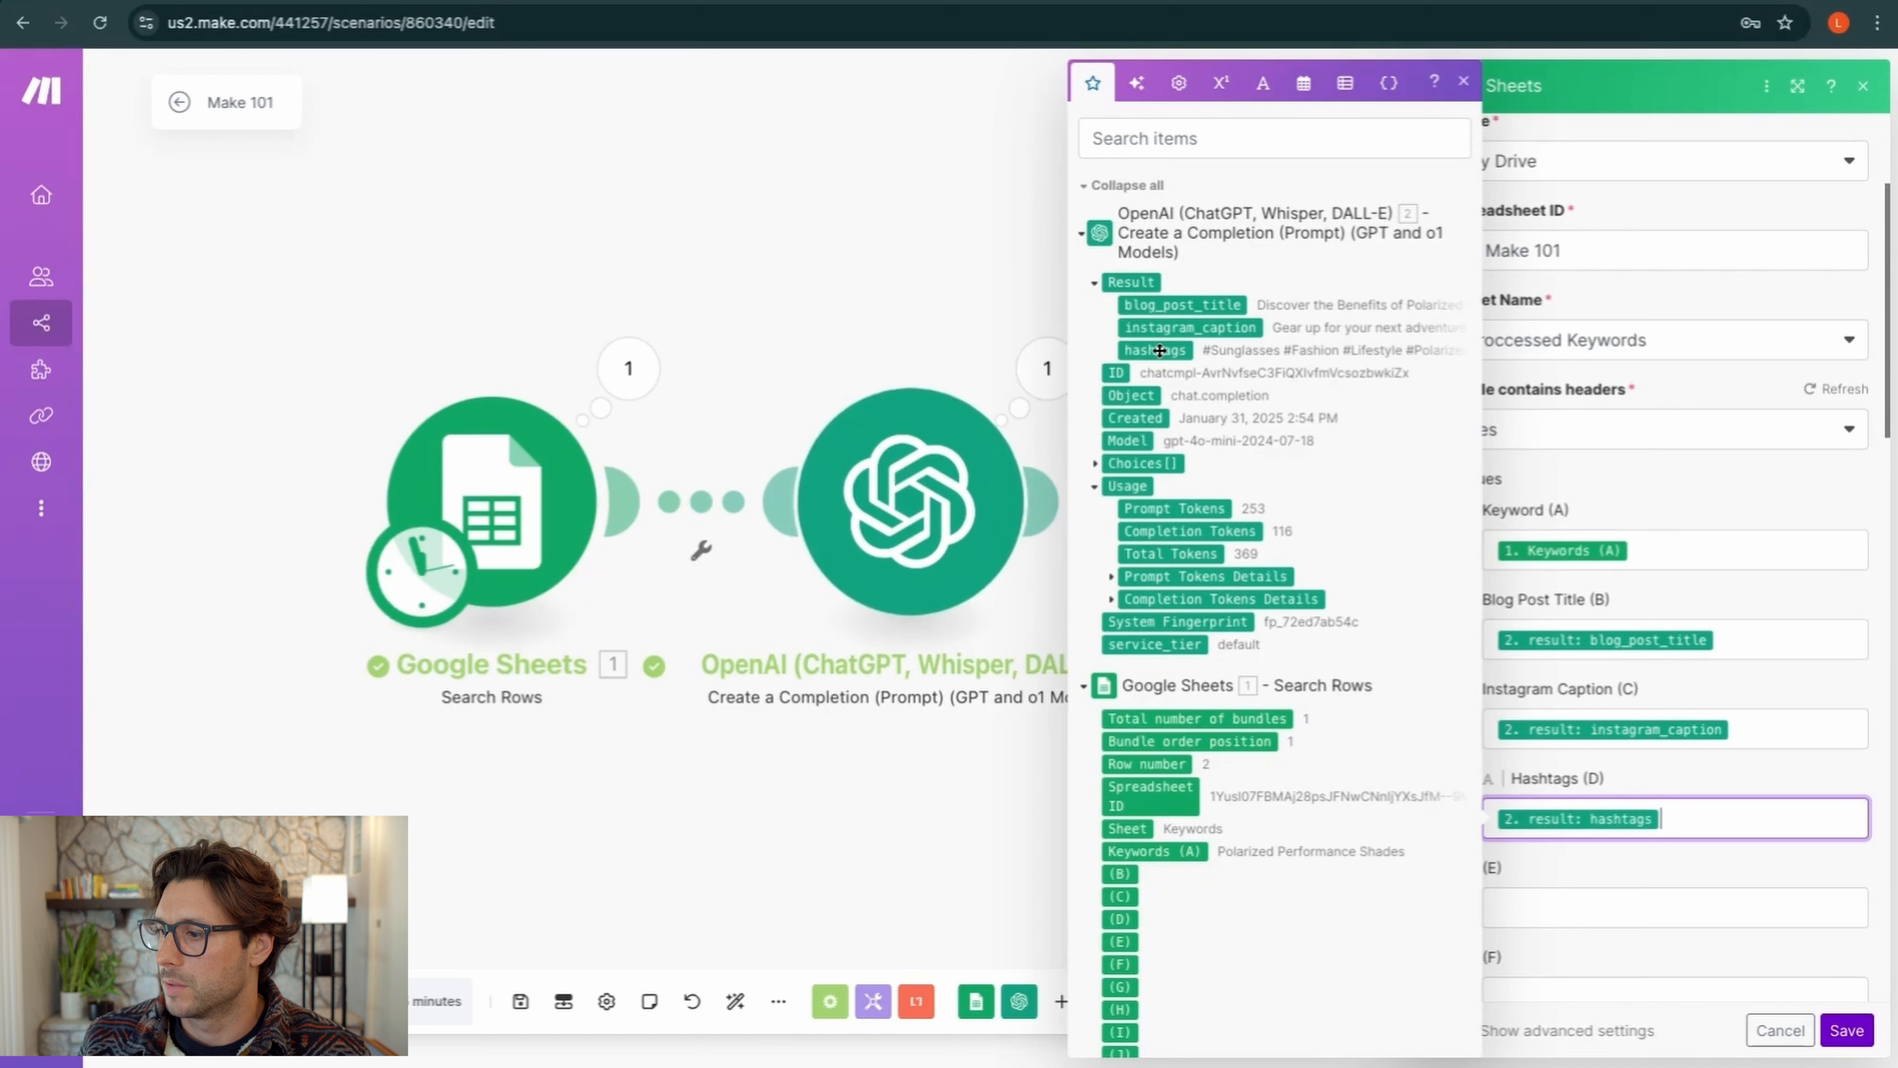
click(1681, 769)
click(1845, 1030)
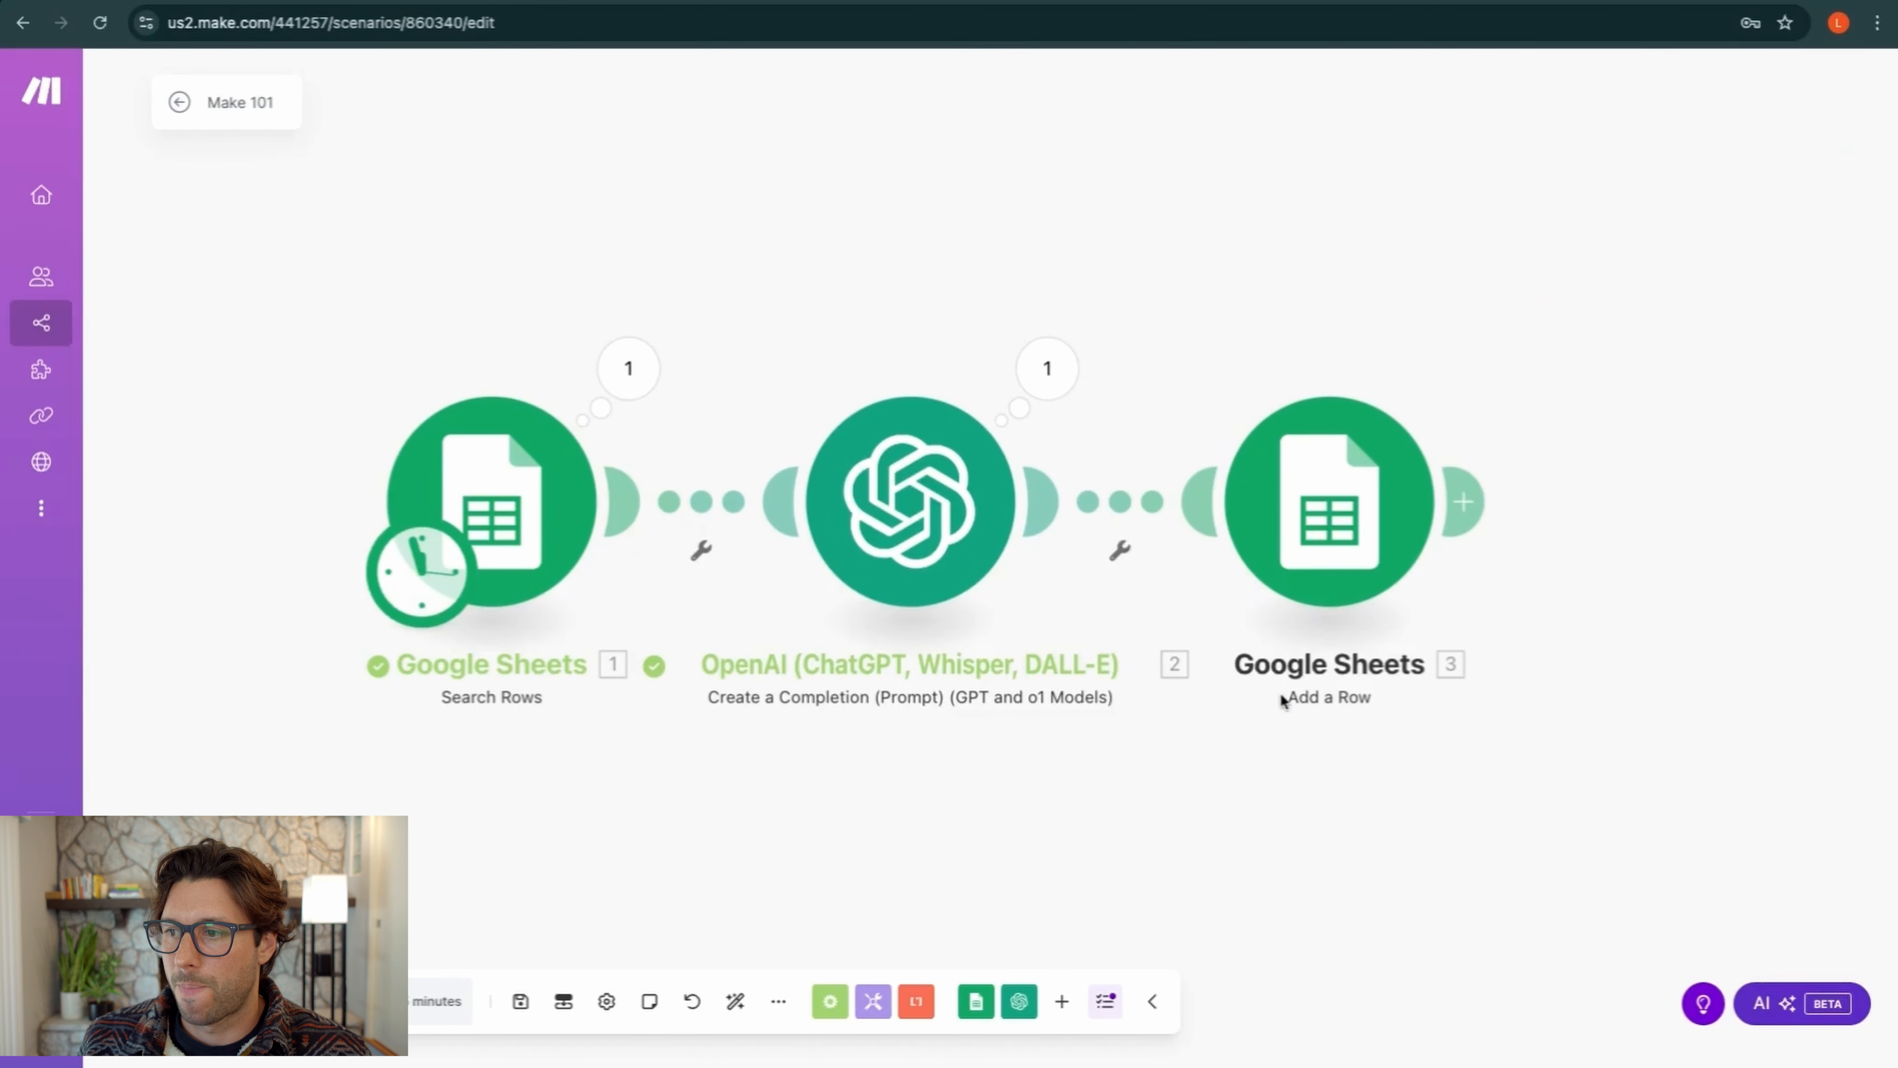
scroll(388, 422, right, 3)
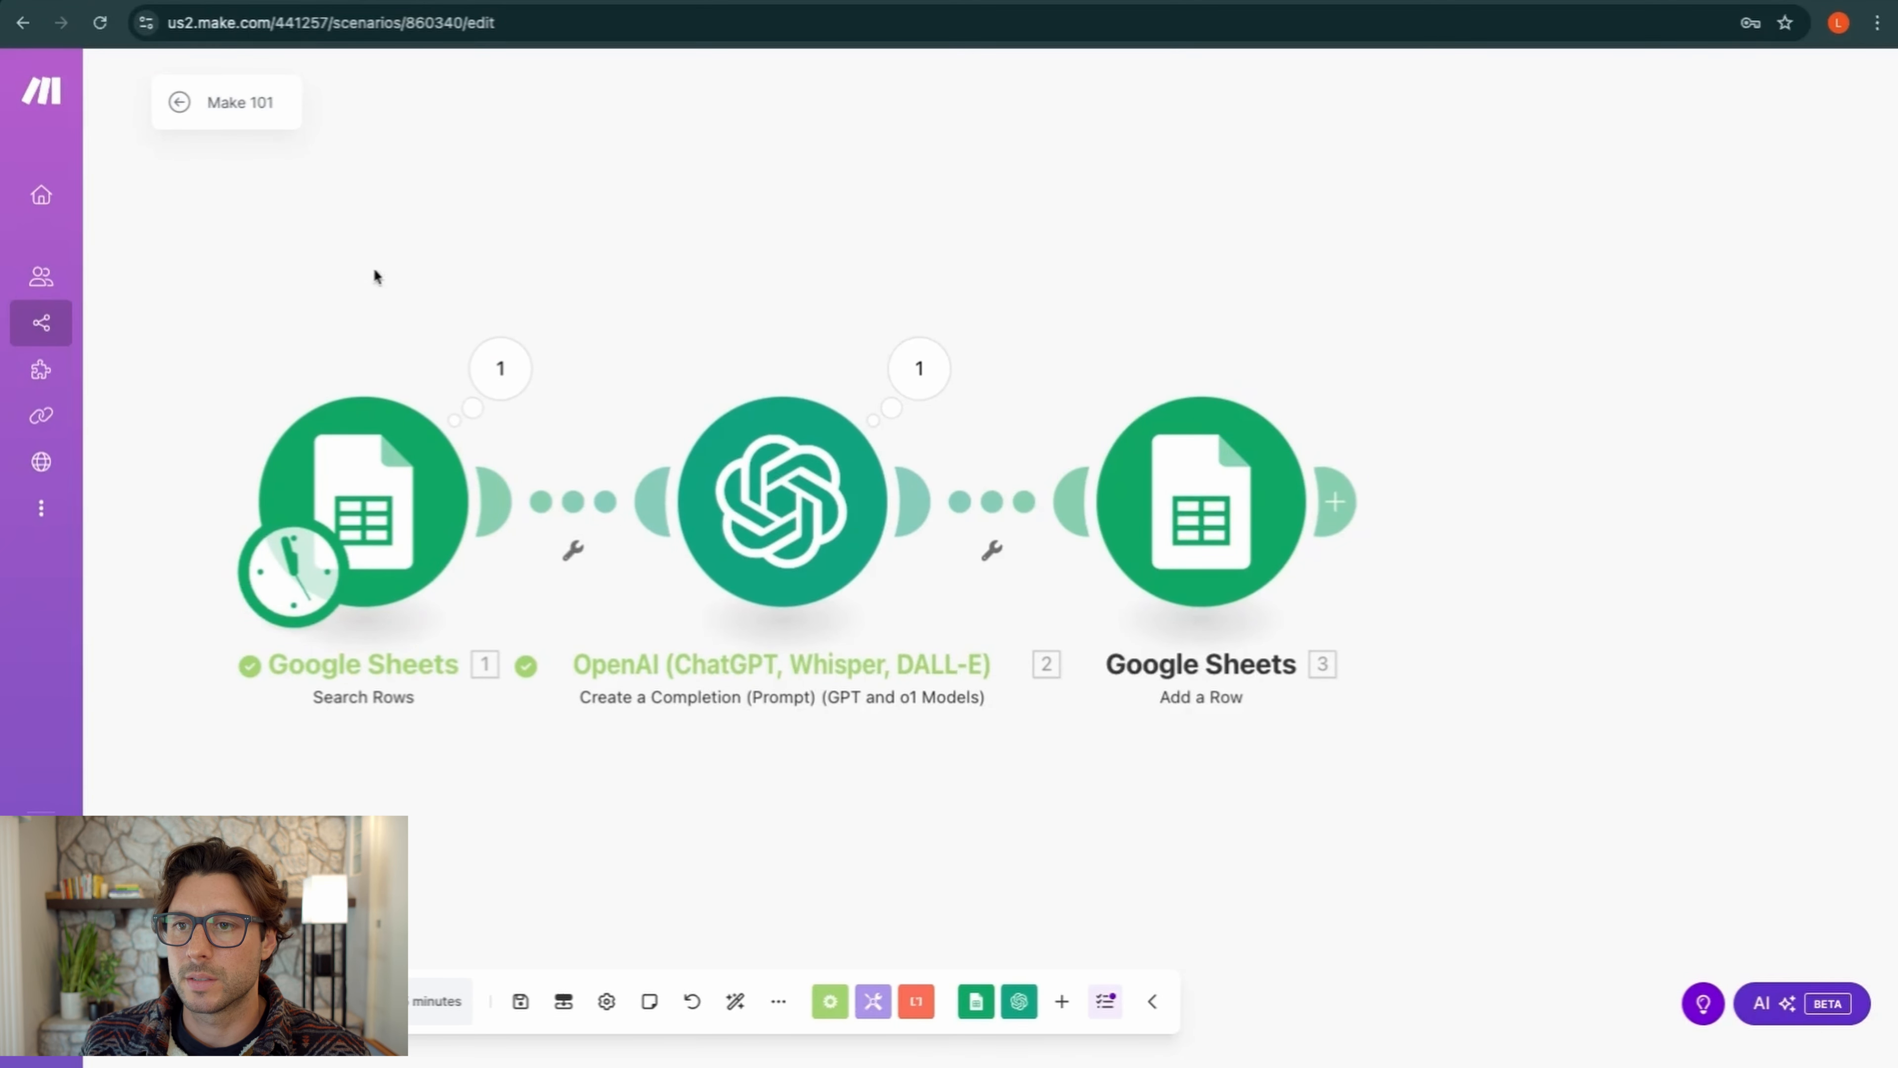
click(482, 1)
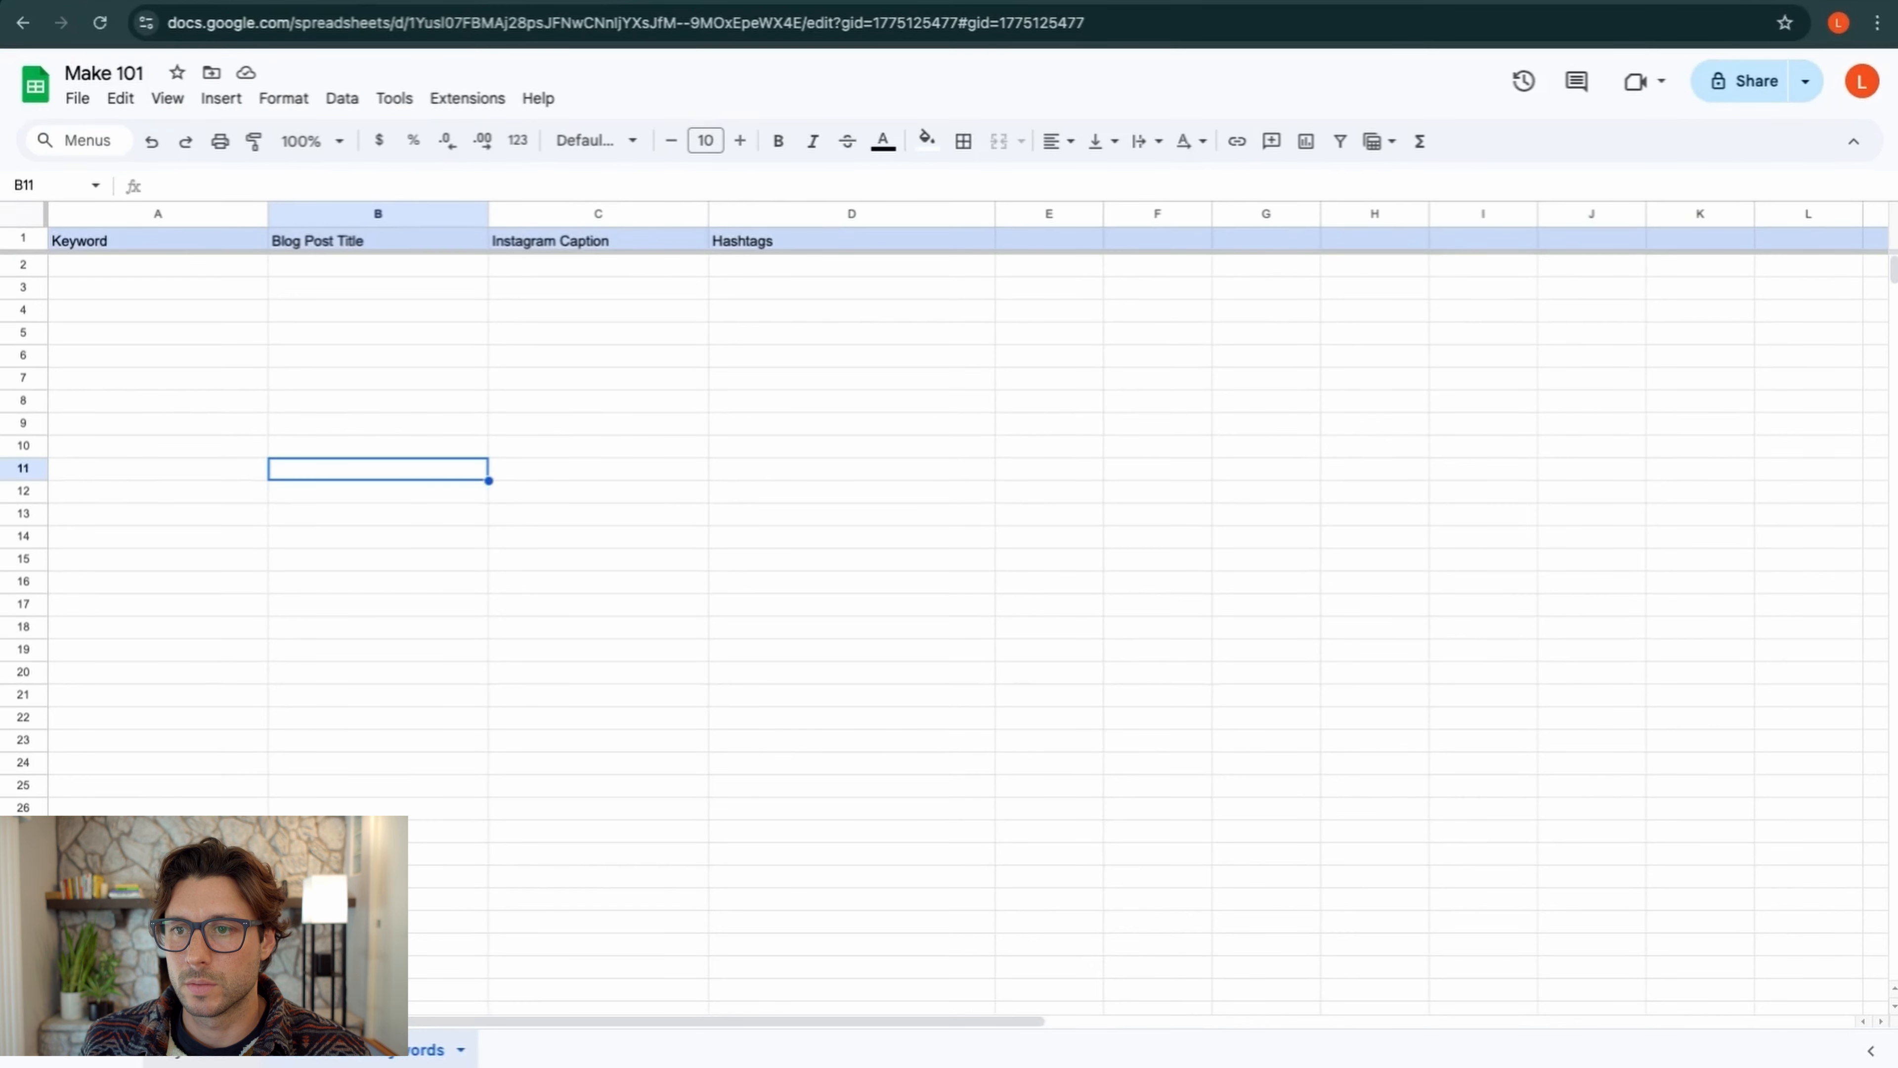
Check the Keywords sheet and the header-only Proccessed Keywords sheet, then return to Make
click(171, 1055)
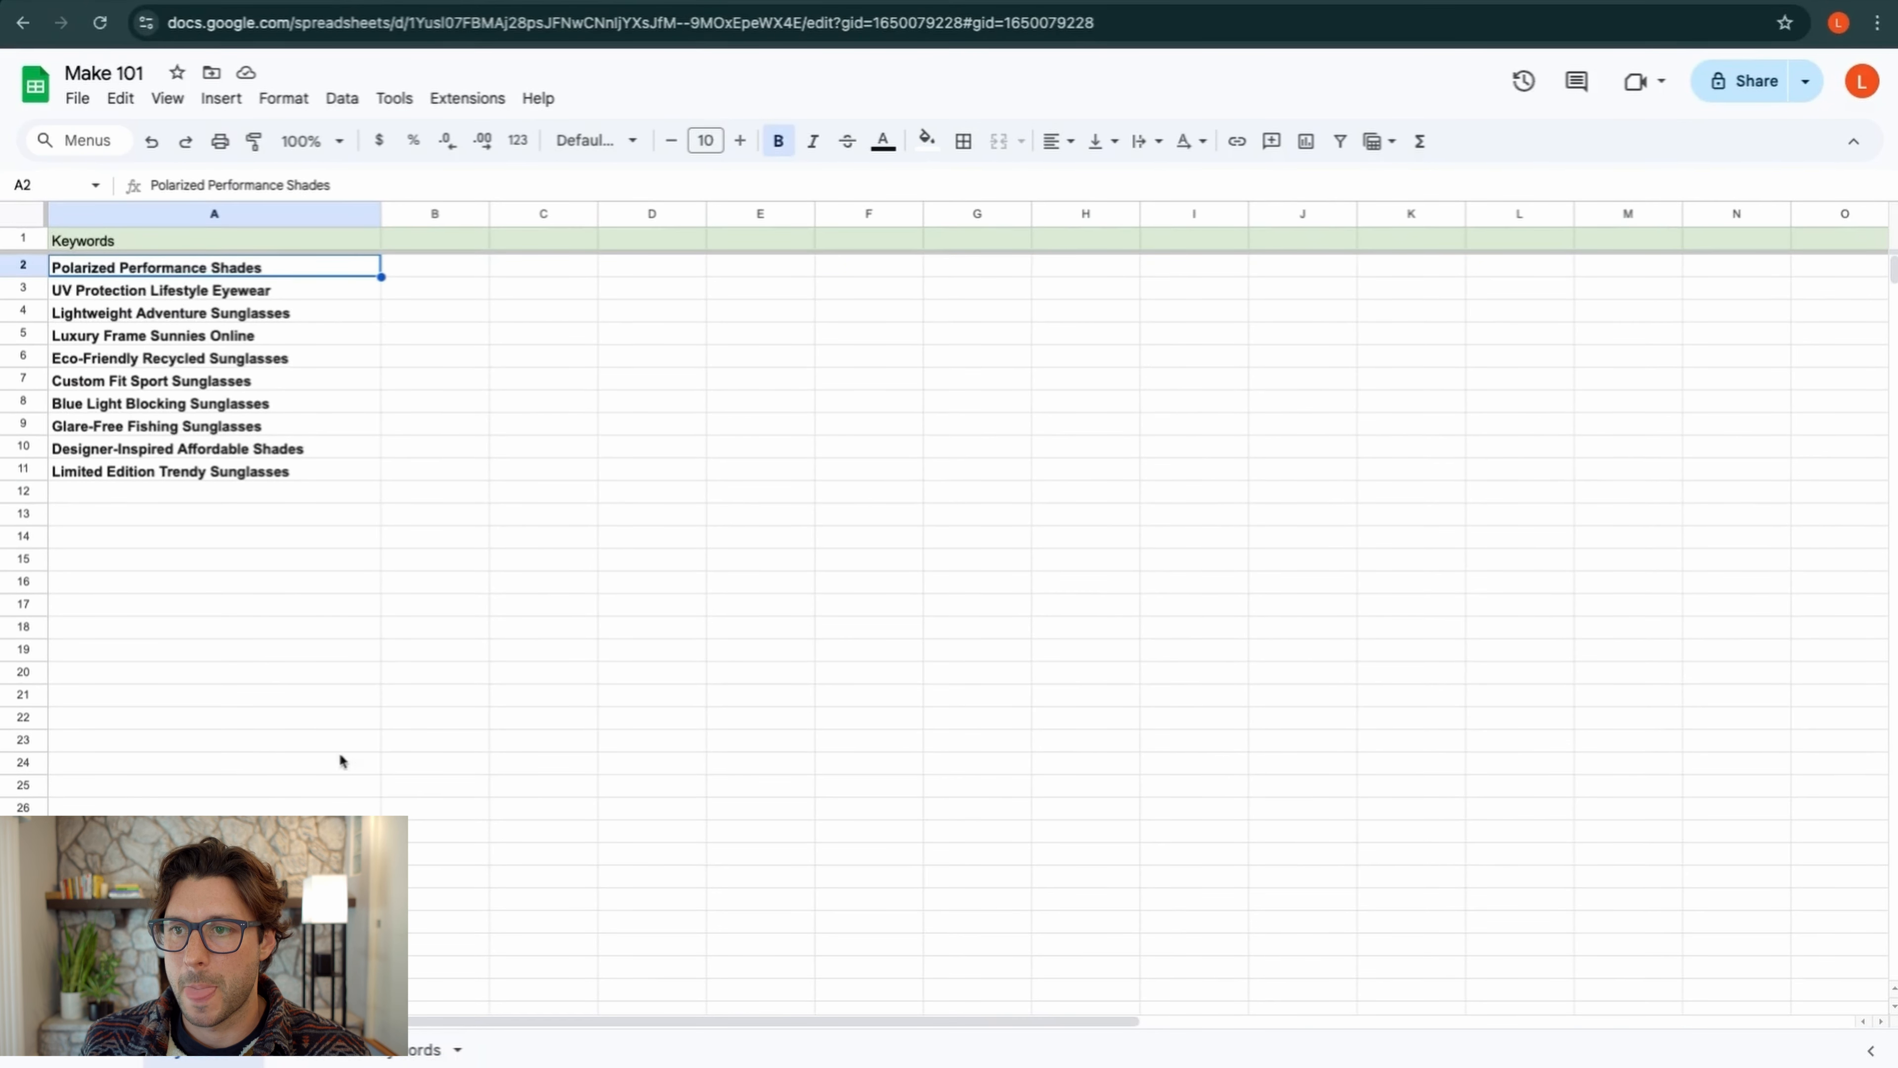
click(352, 1050)
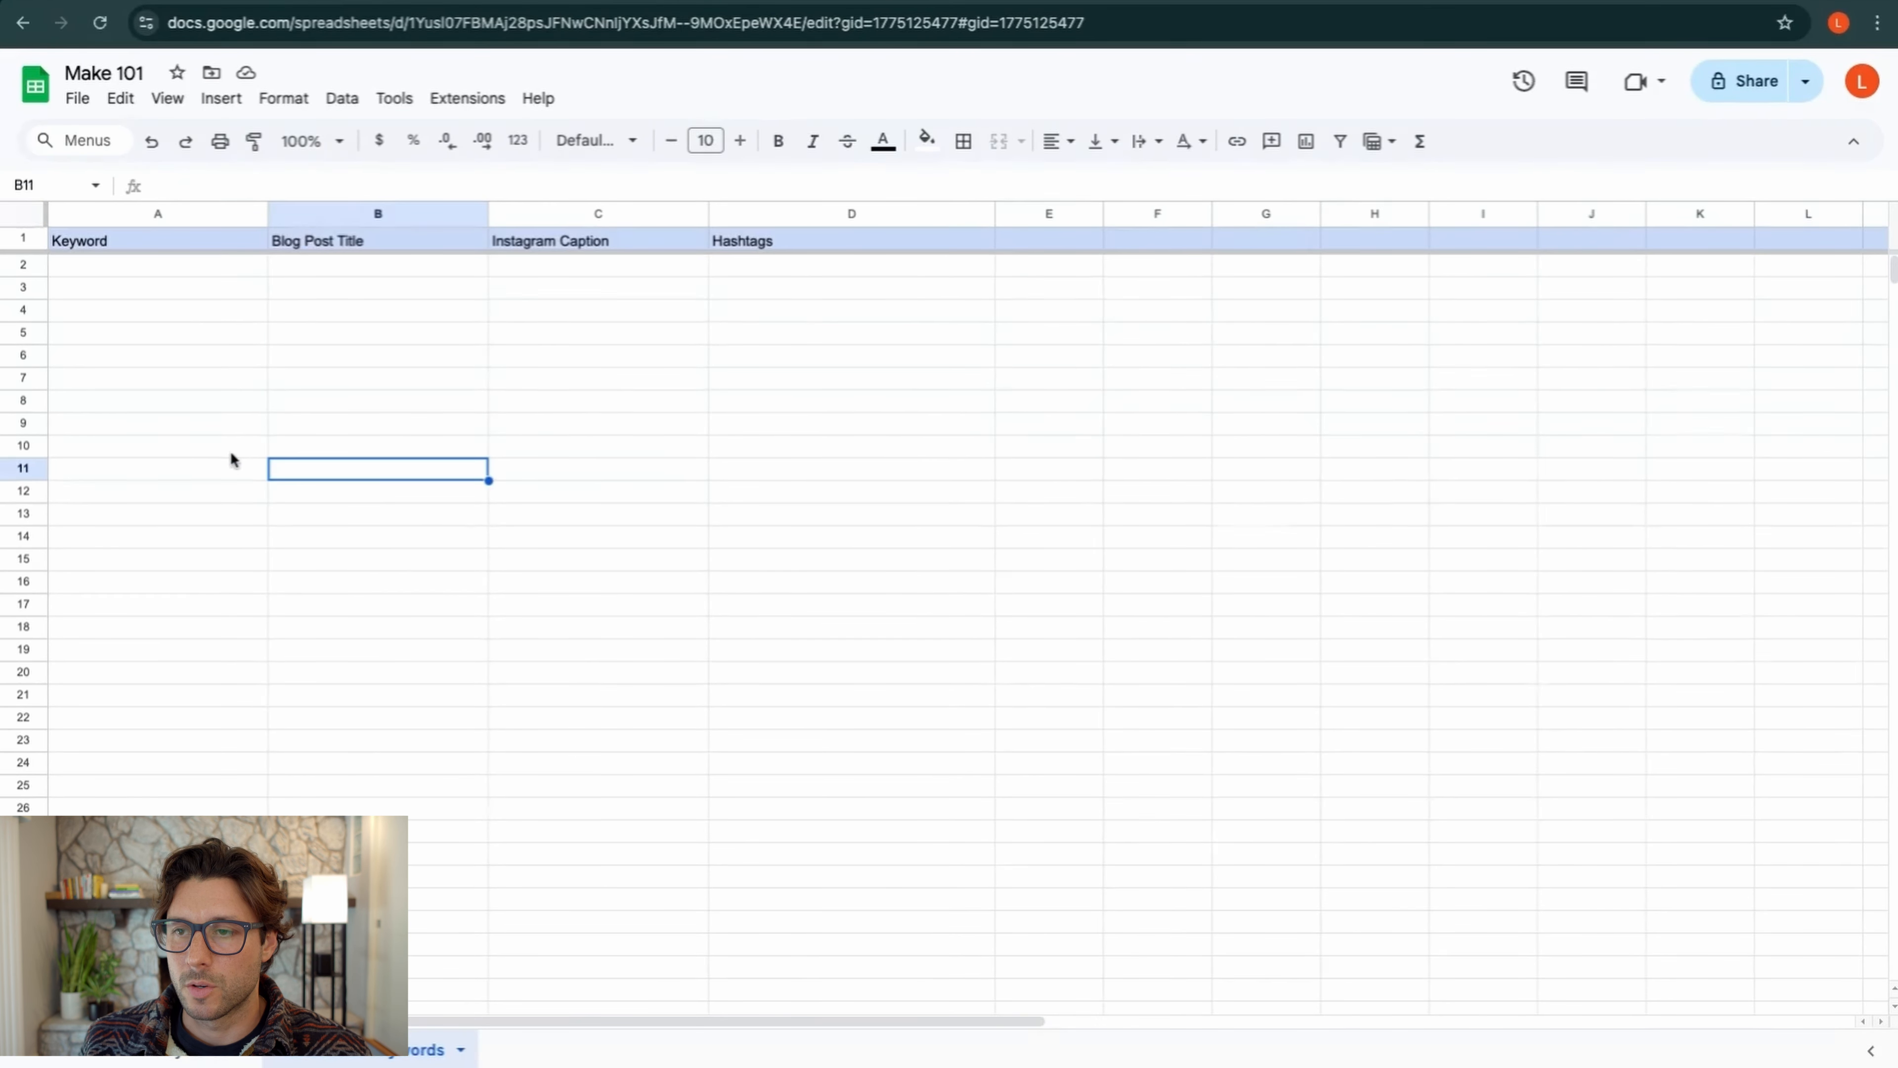
click(179, 270)
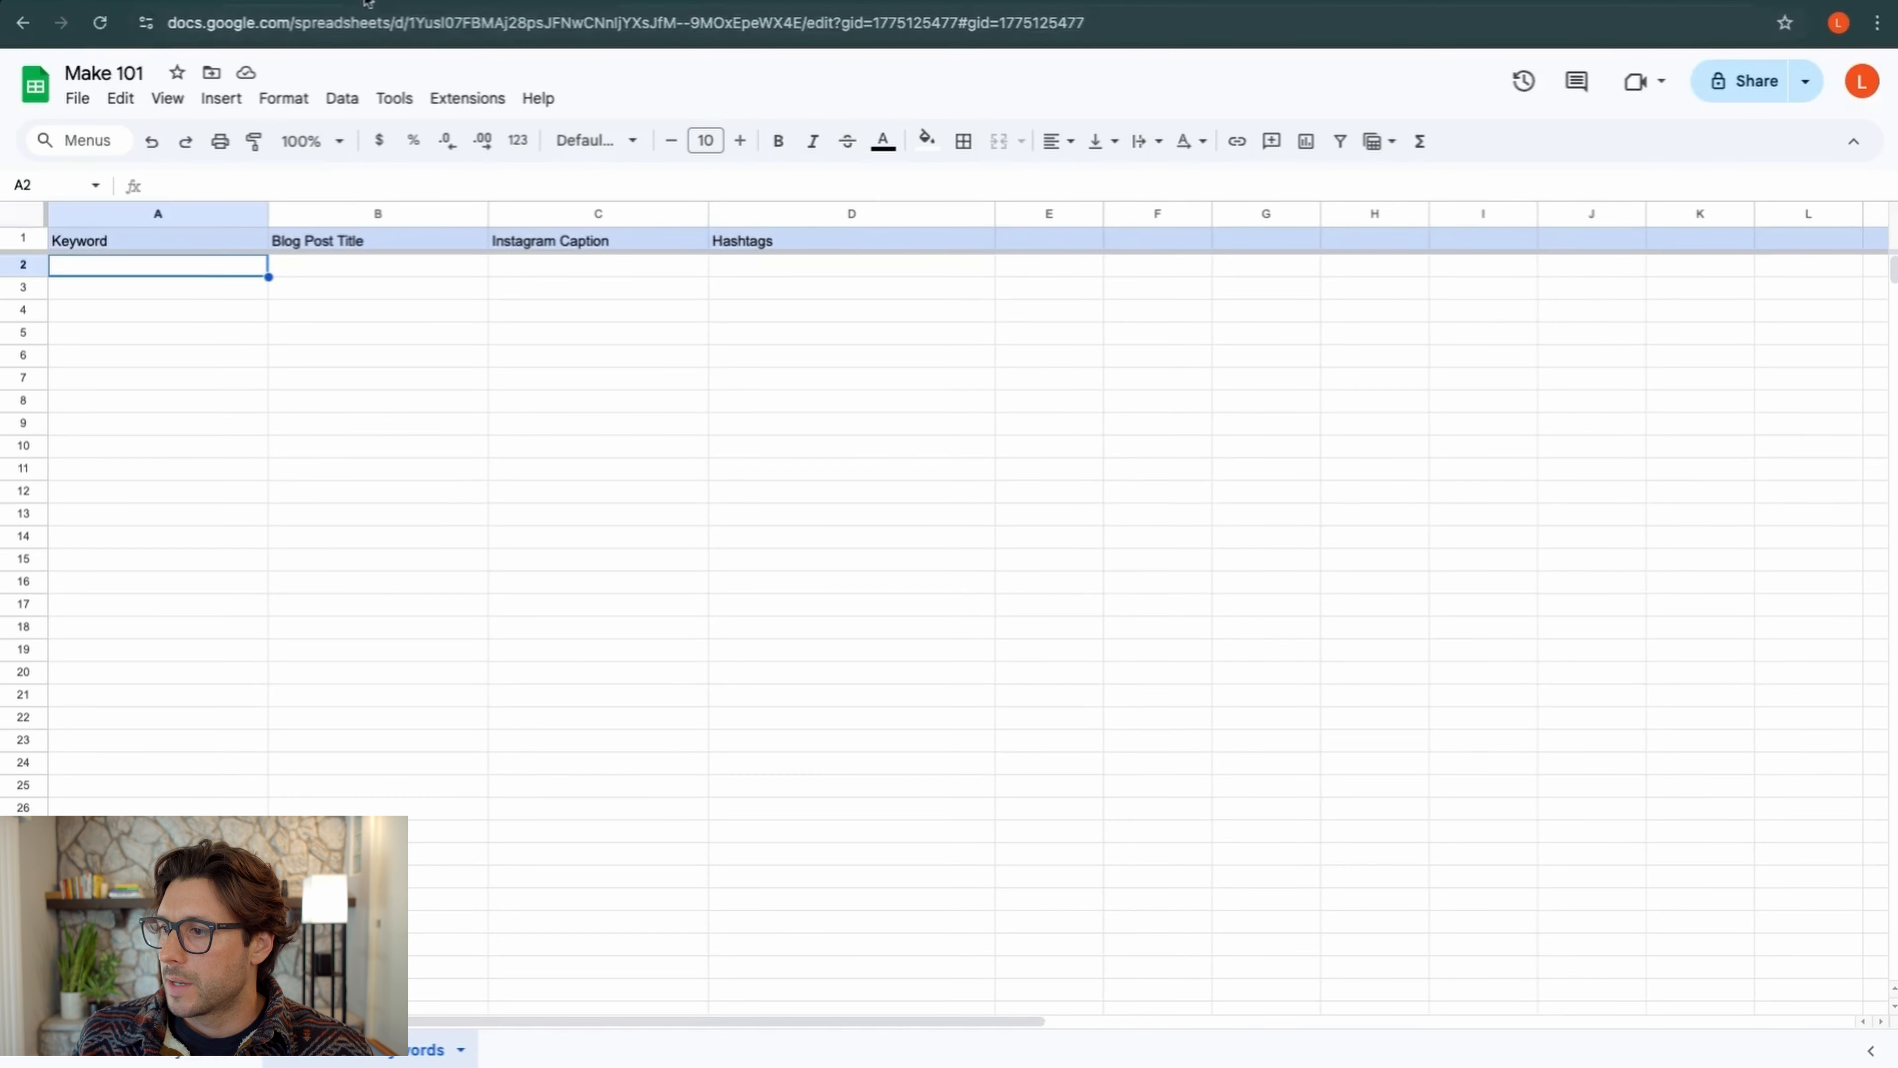
click(388, 7)
Add a Google Sheets Delete a Row module after Add a Row
click(1343, 502)
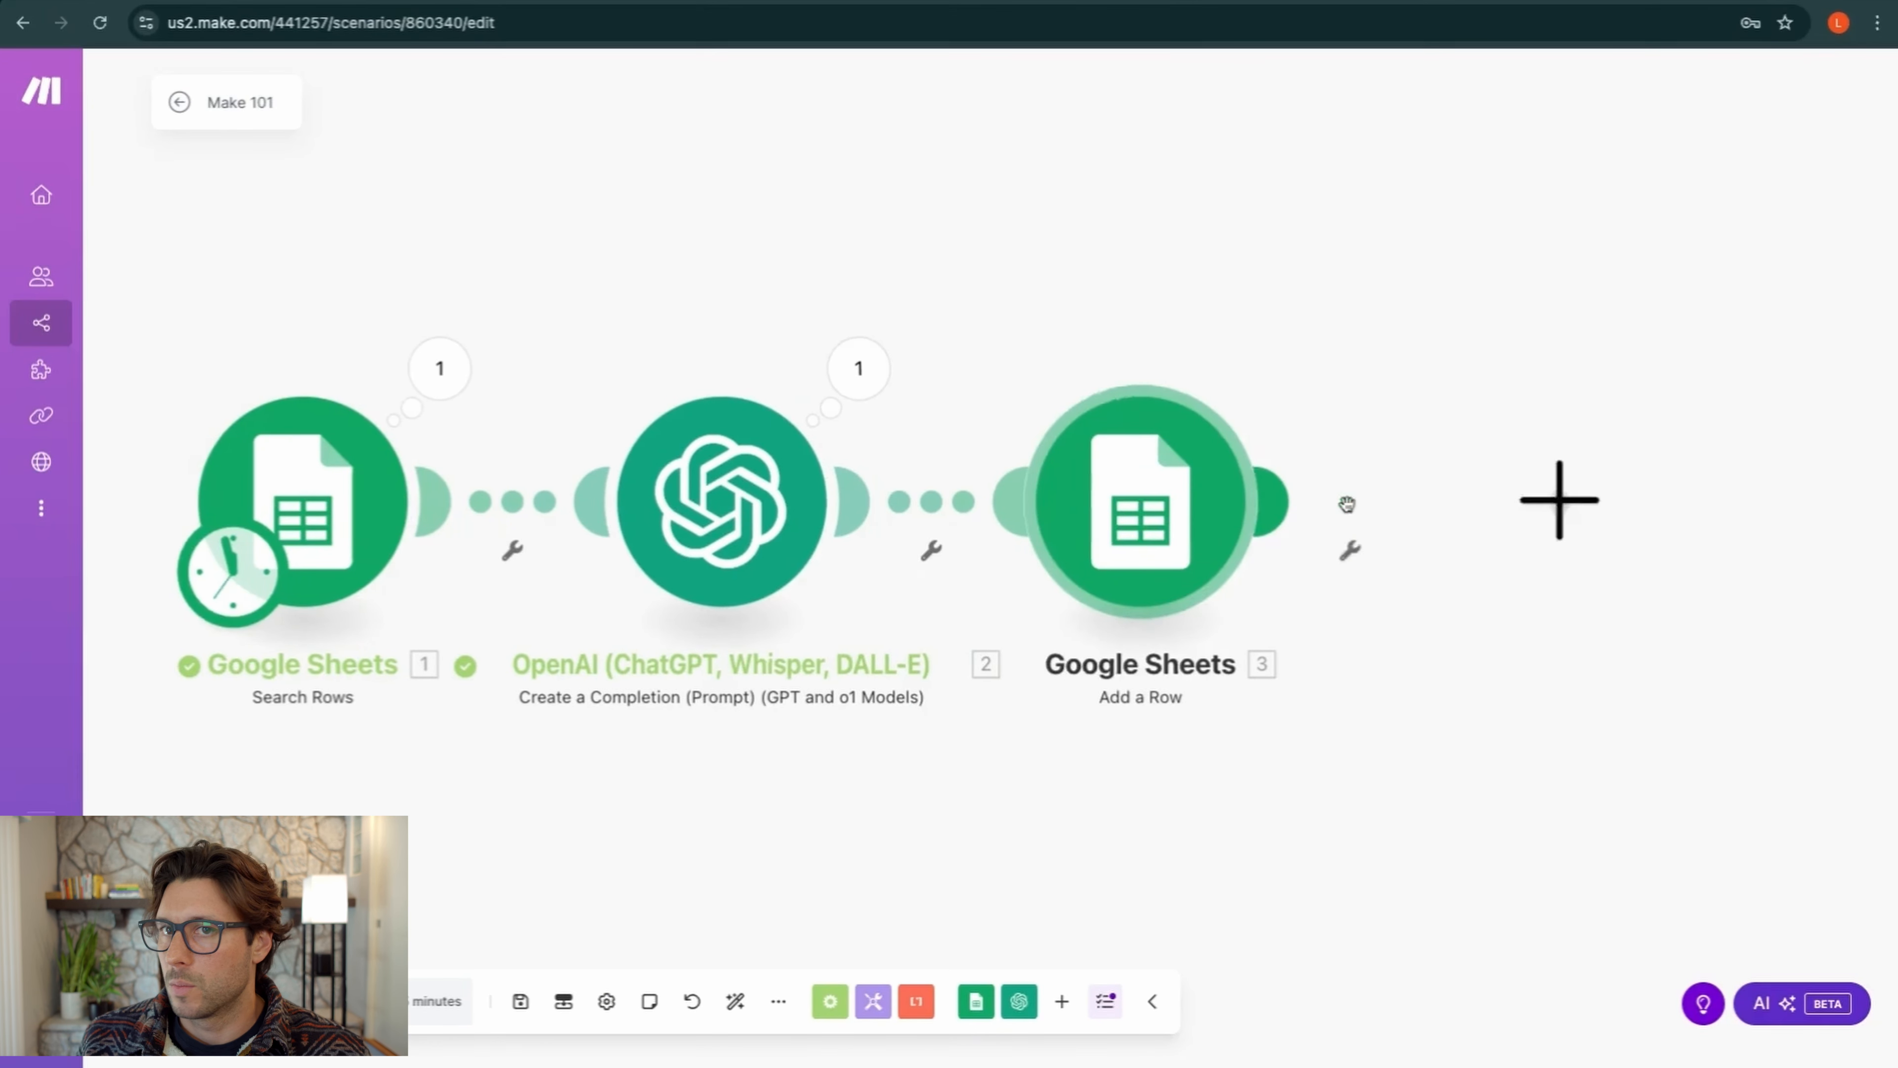
click(1495, 308)
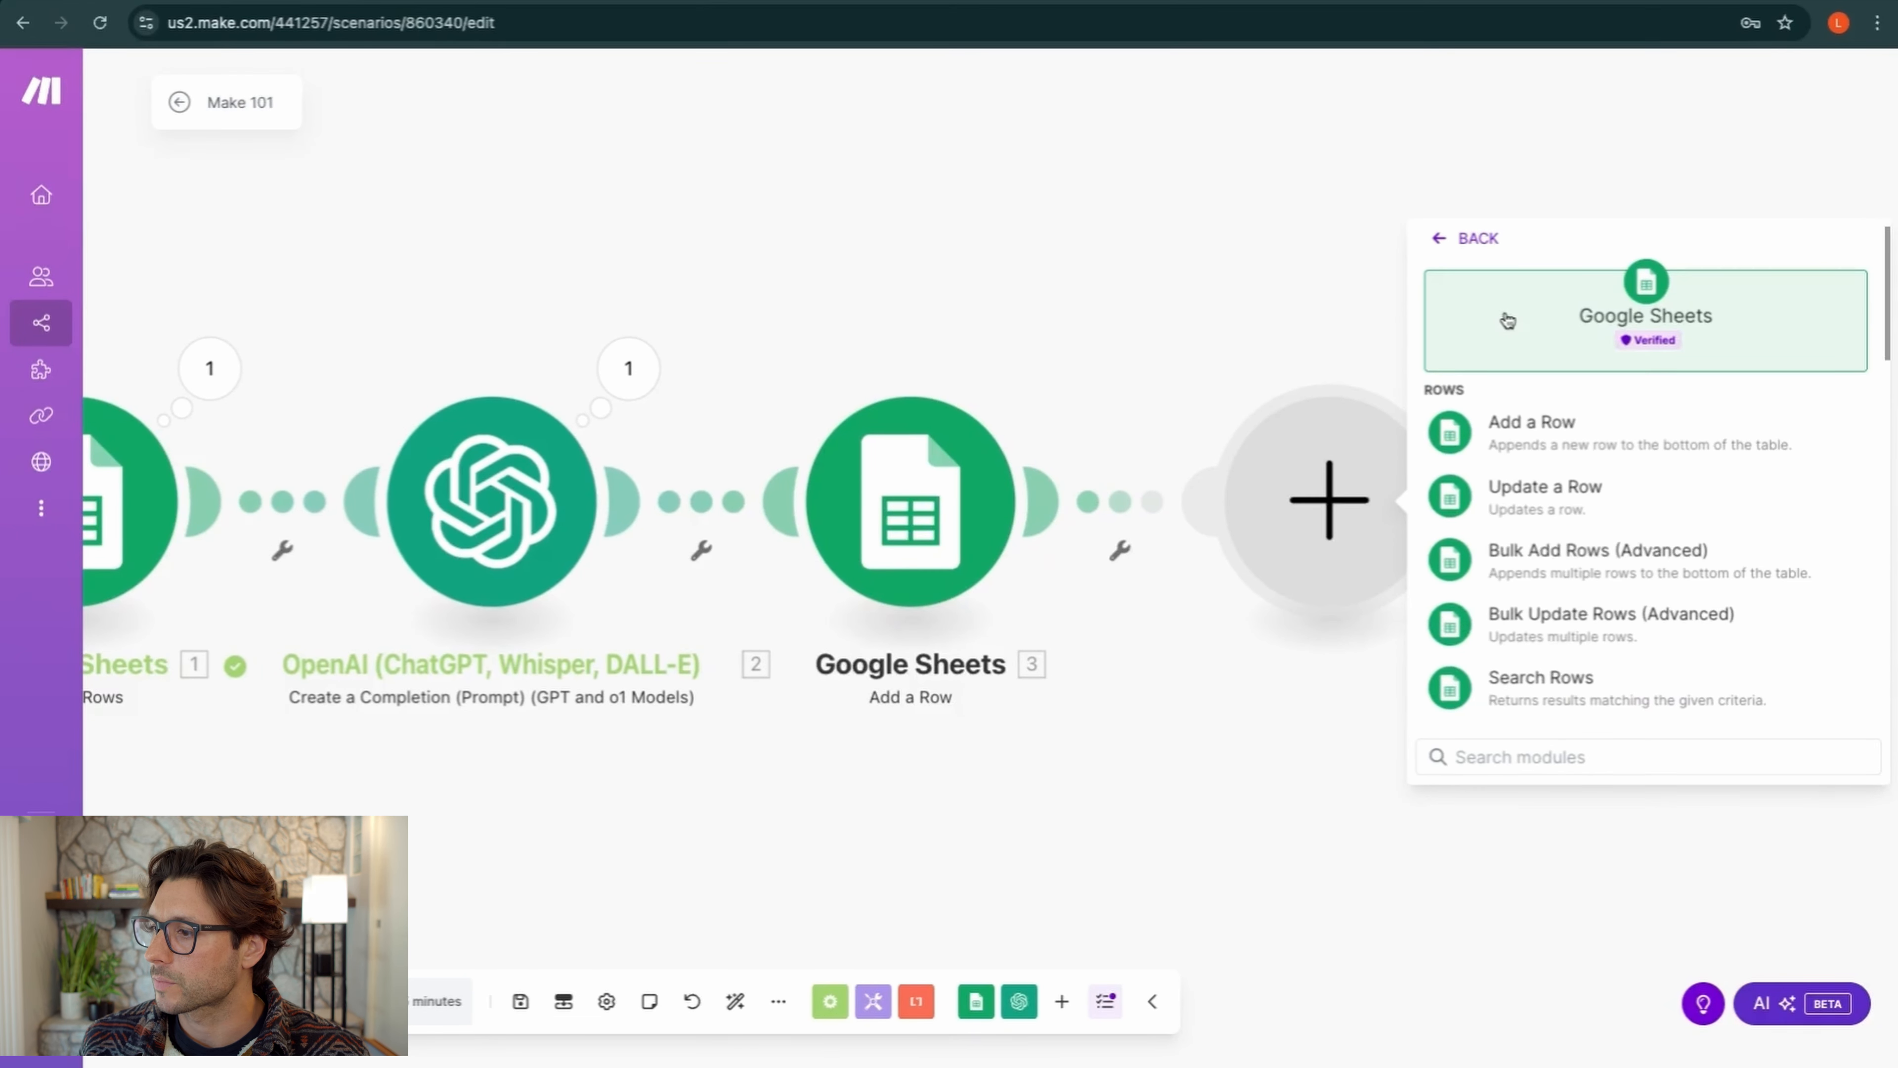
scroll(1538, 501, down, 5)
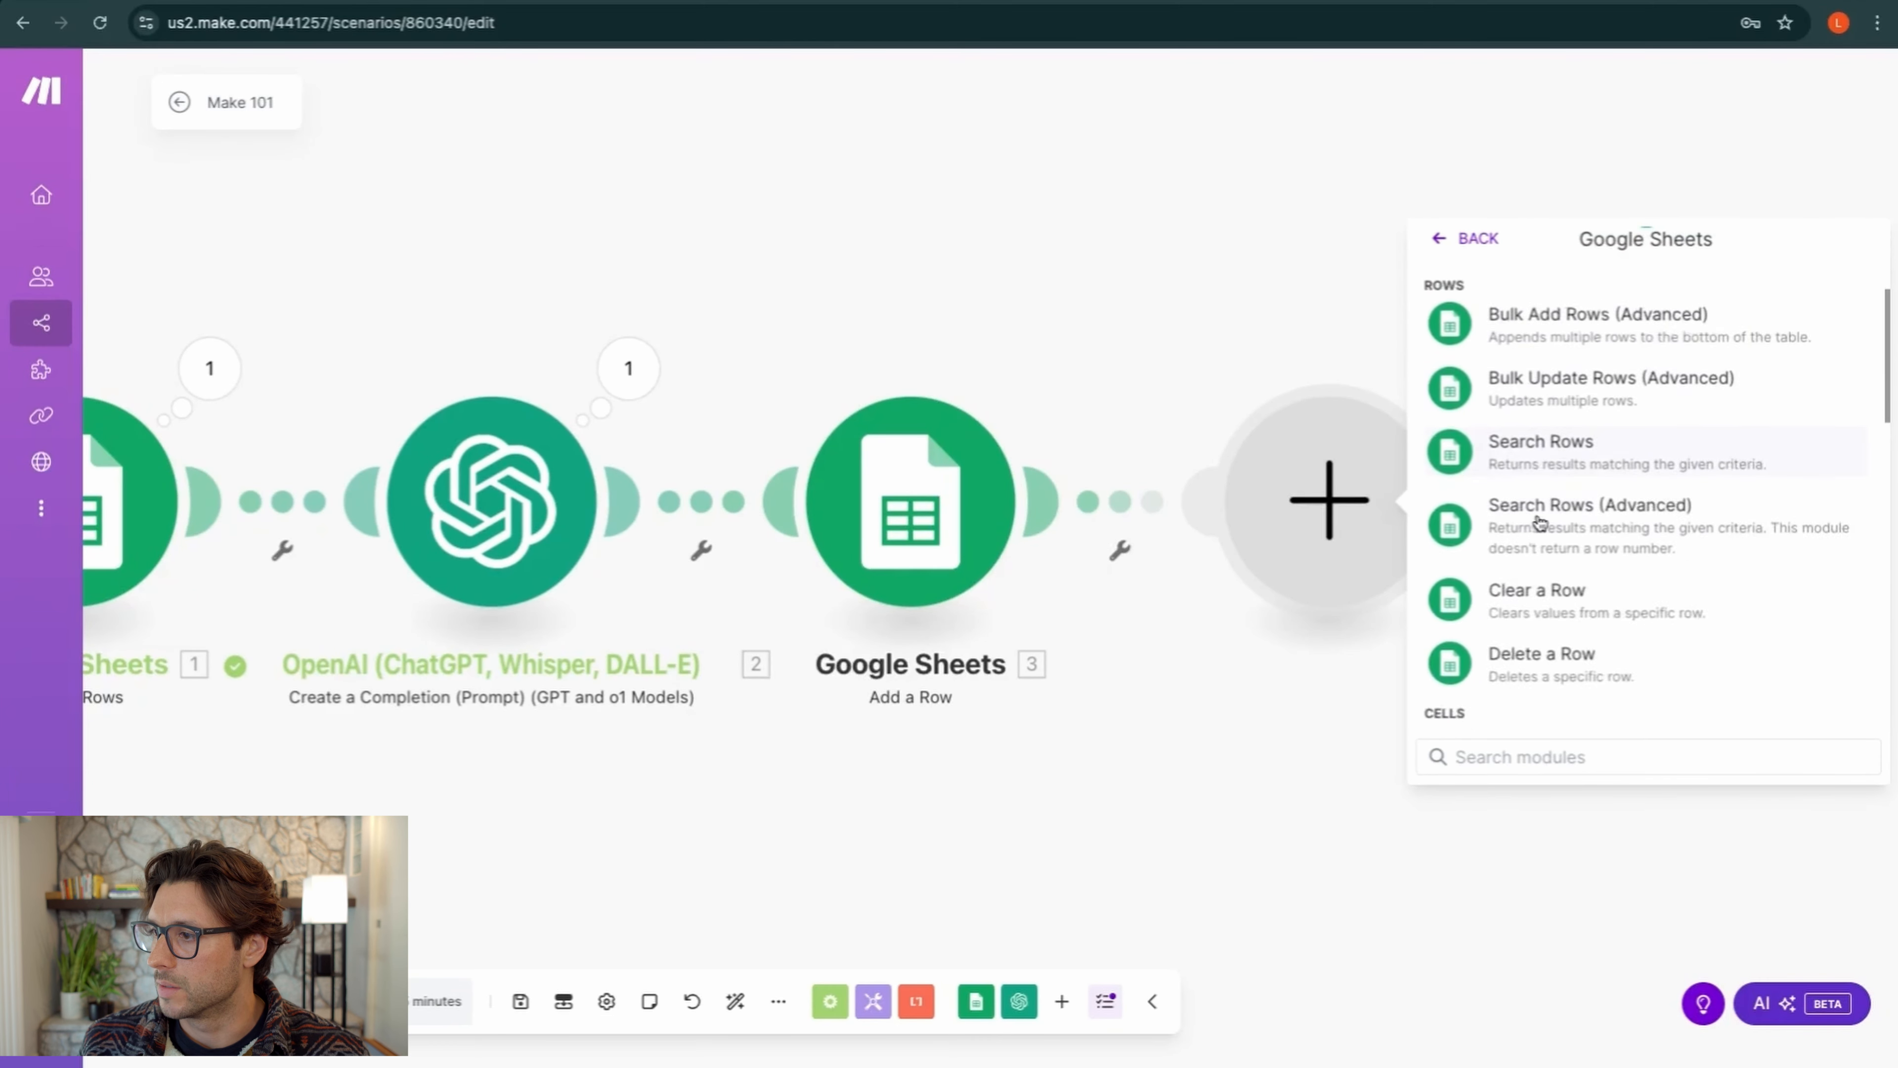
click(1547, 488)
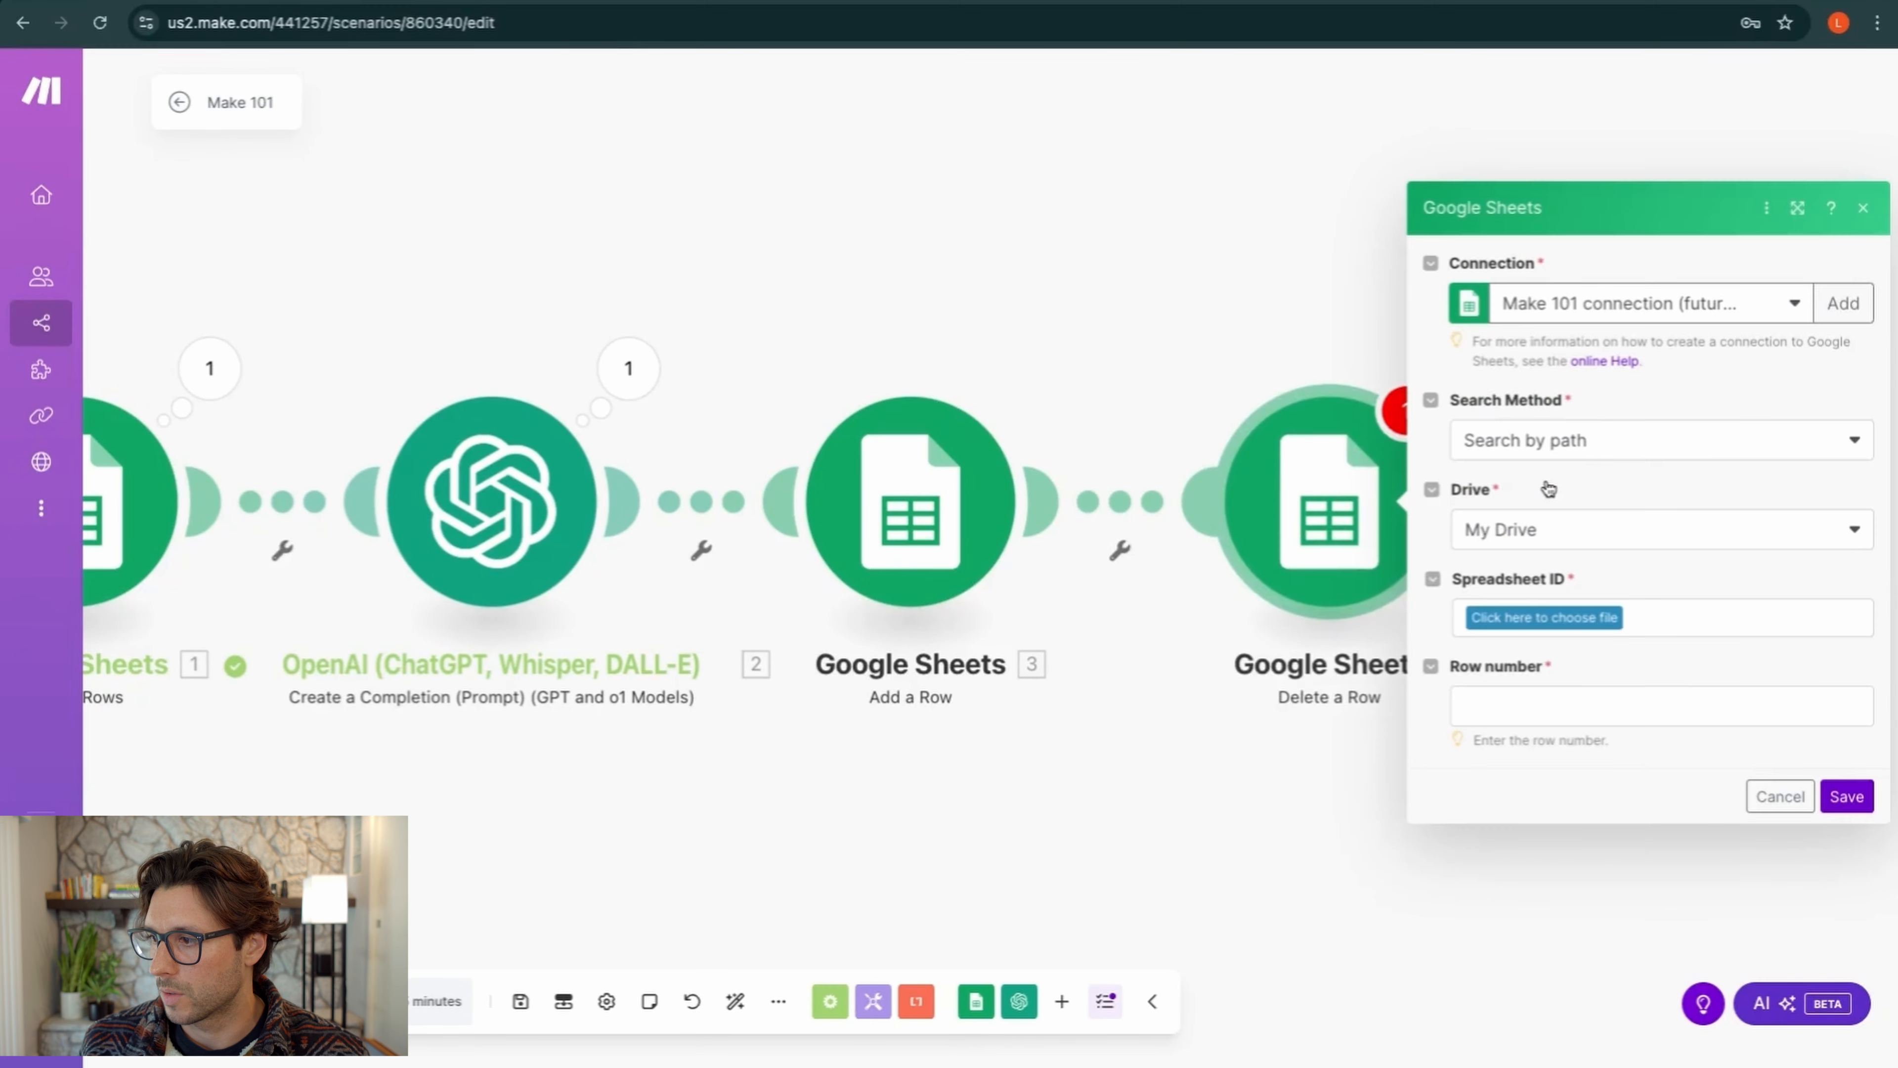
Point Delete a Row at Make 101's Keywords sheet, mapping the Search Rows row number, and save it
click(1531, 617)
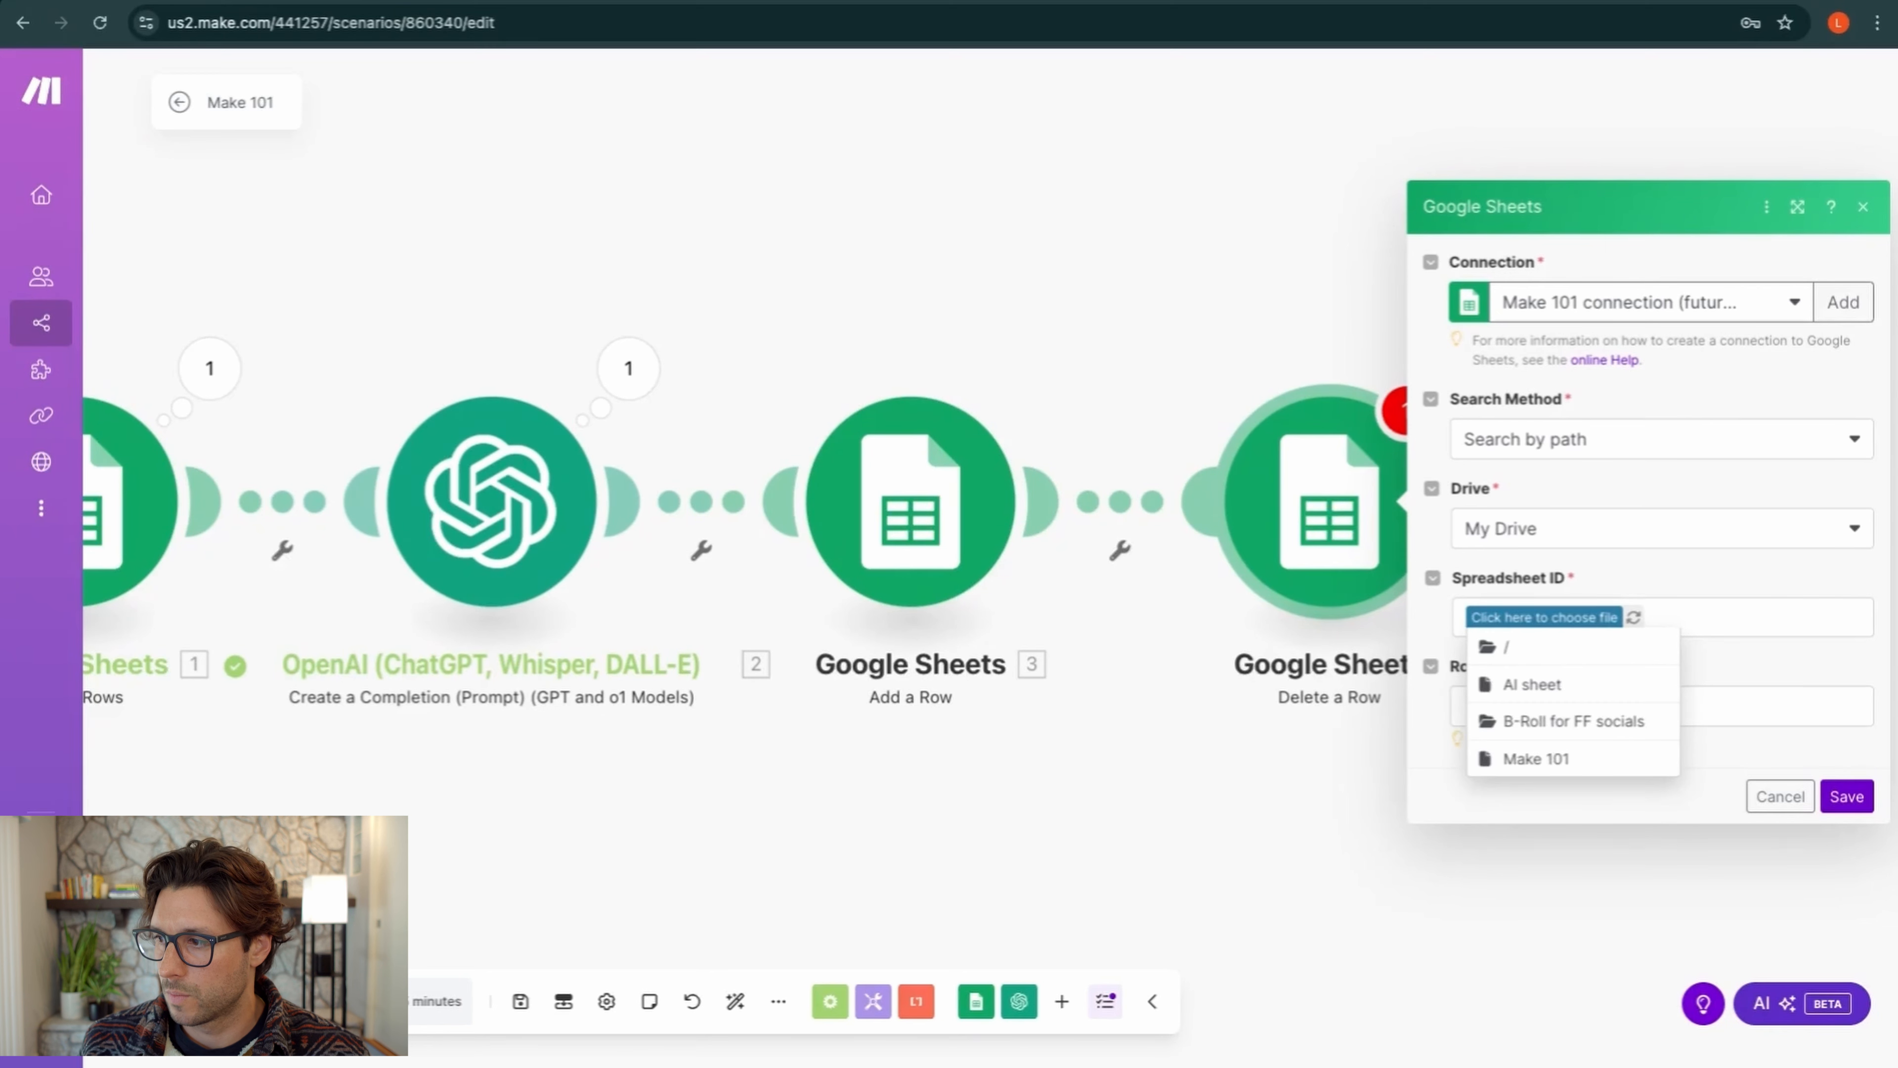
click(1529, 759)
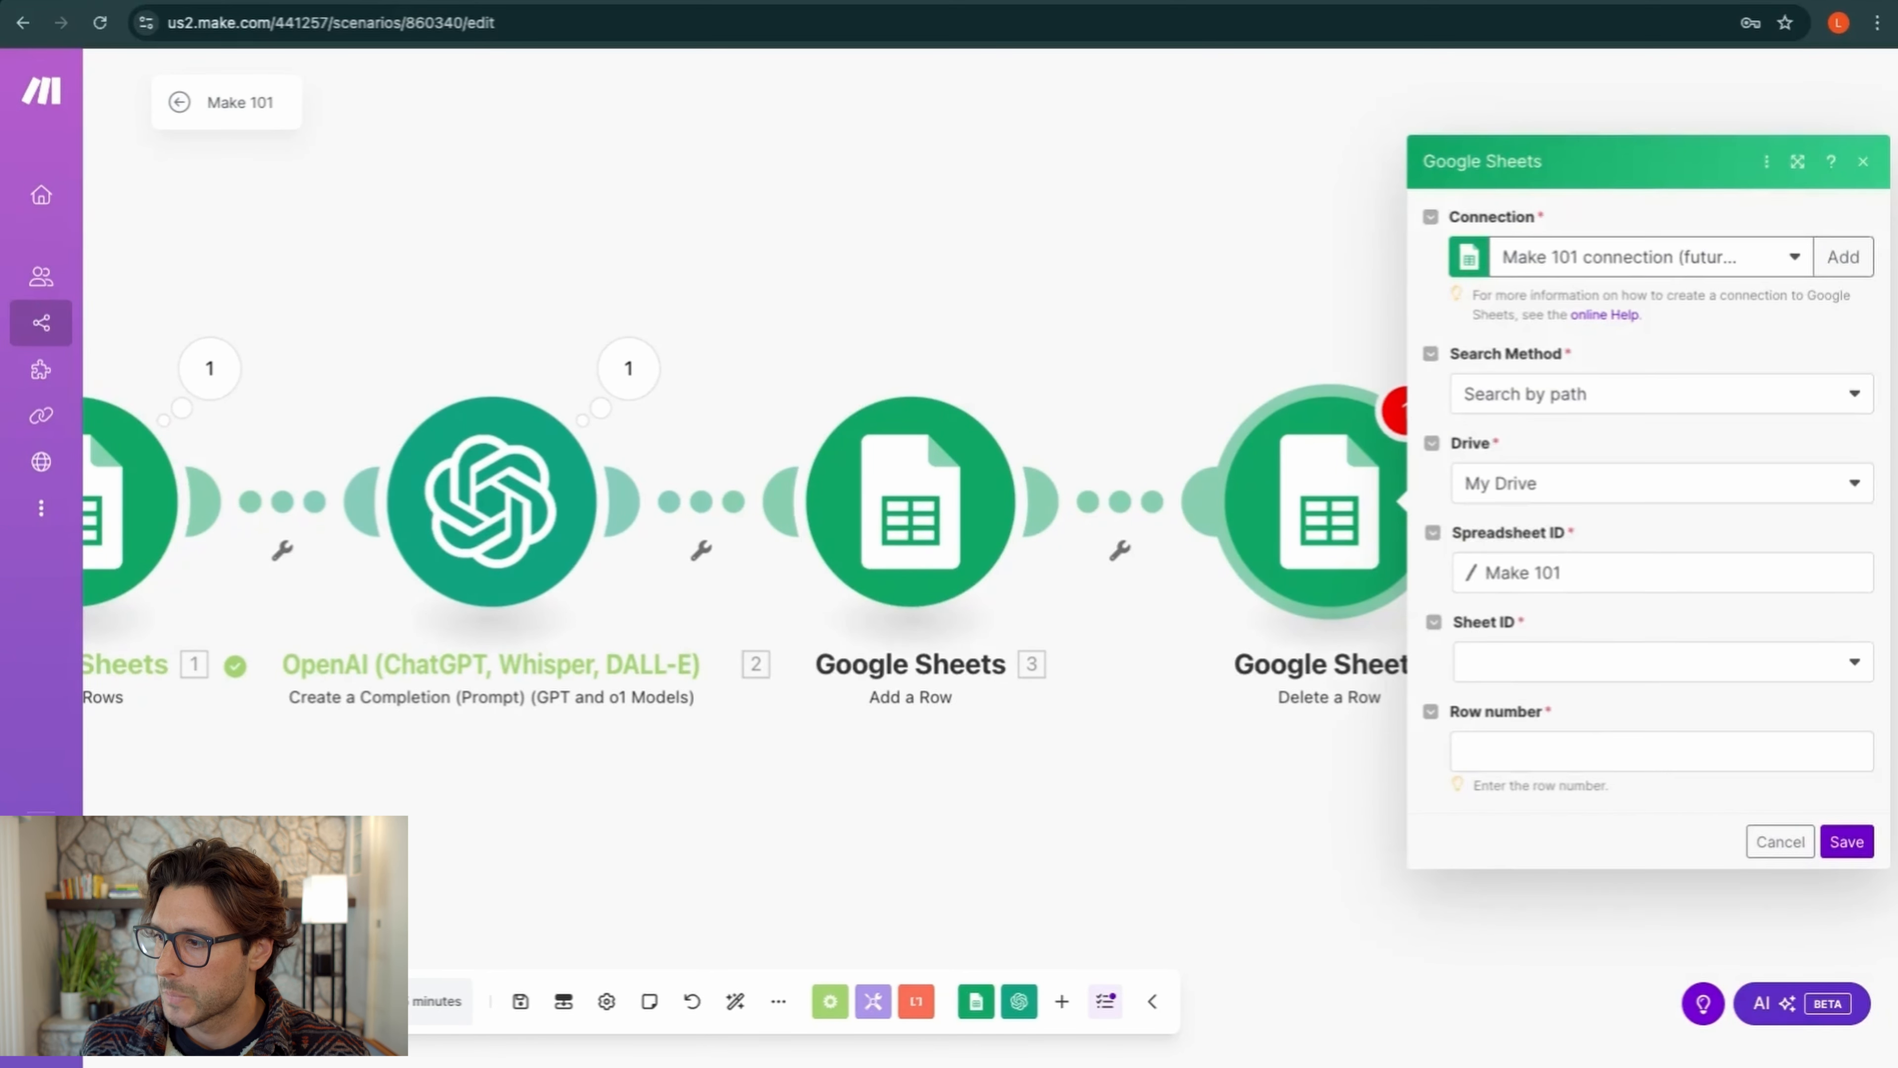
click(1552, 677)
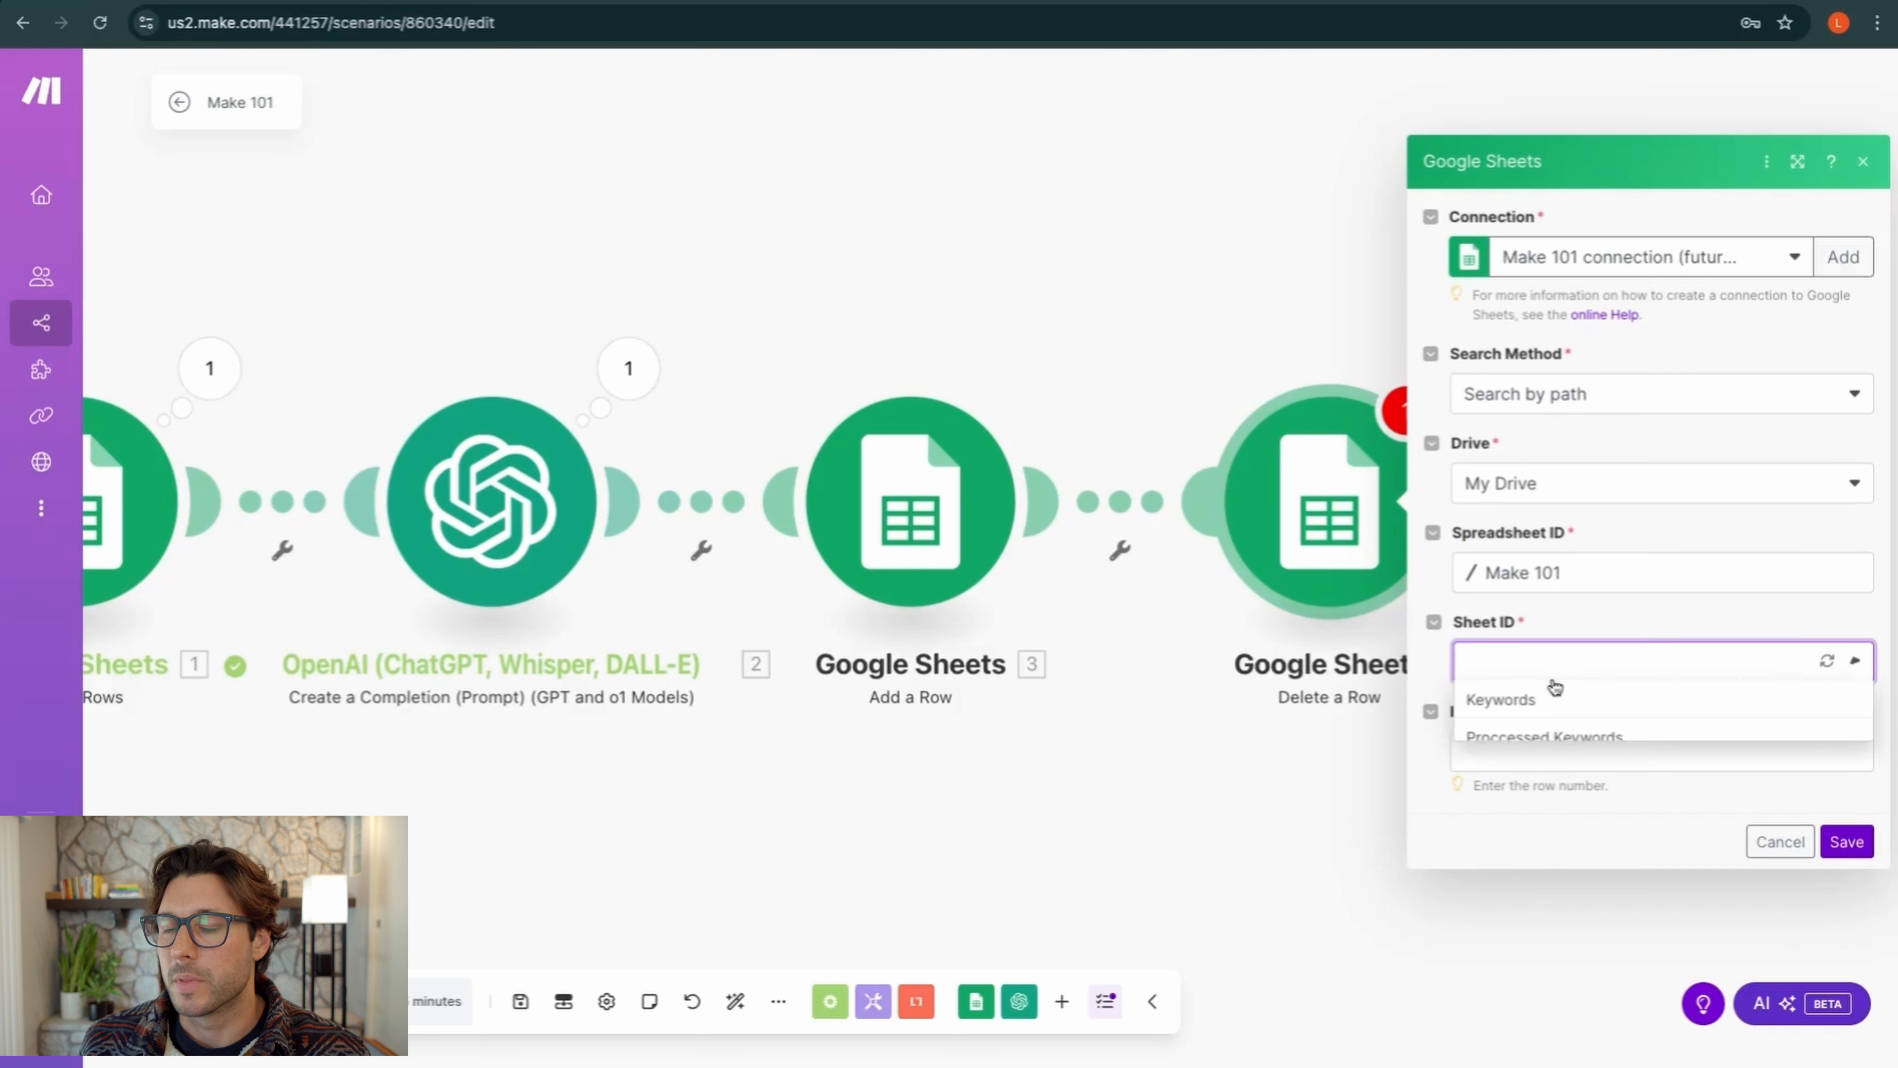
click(1537, 706)
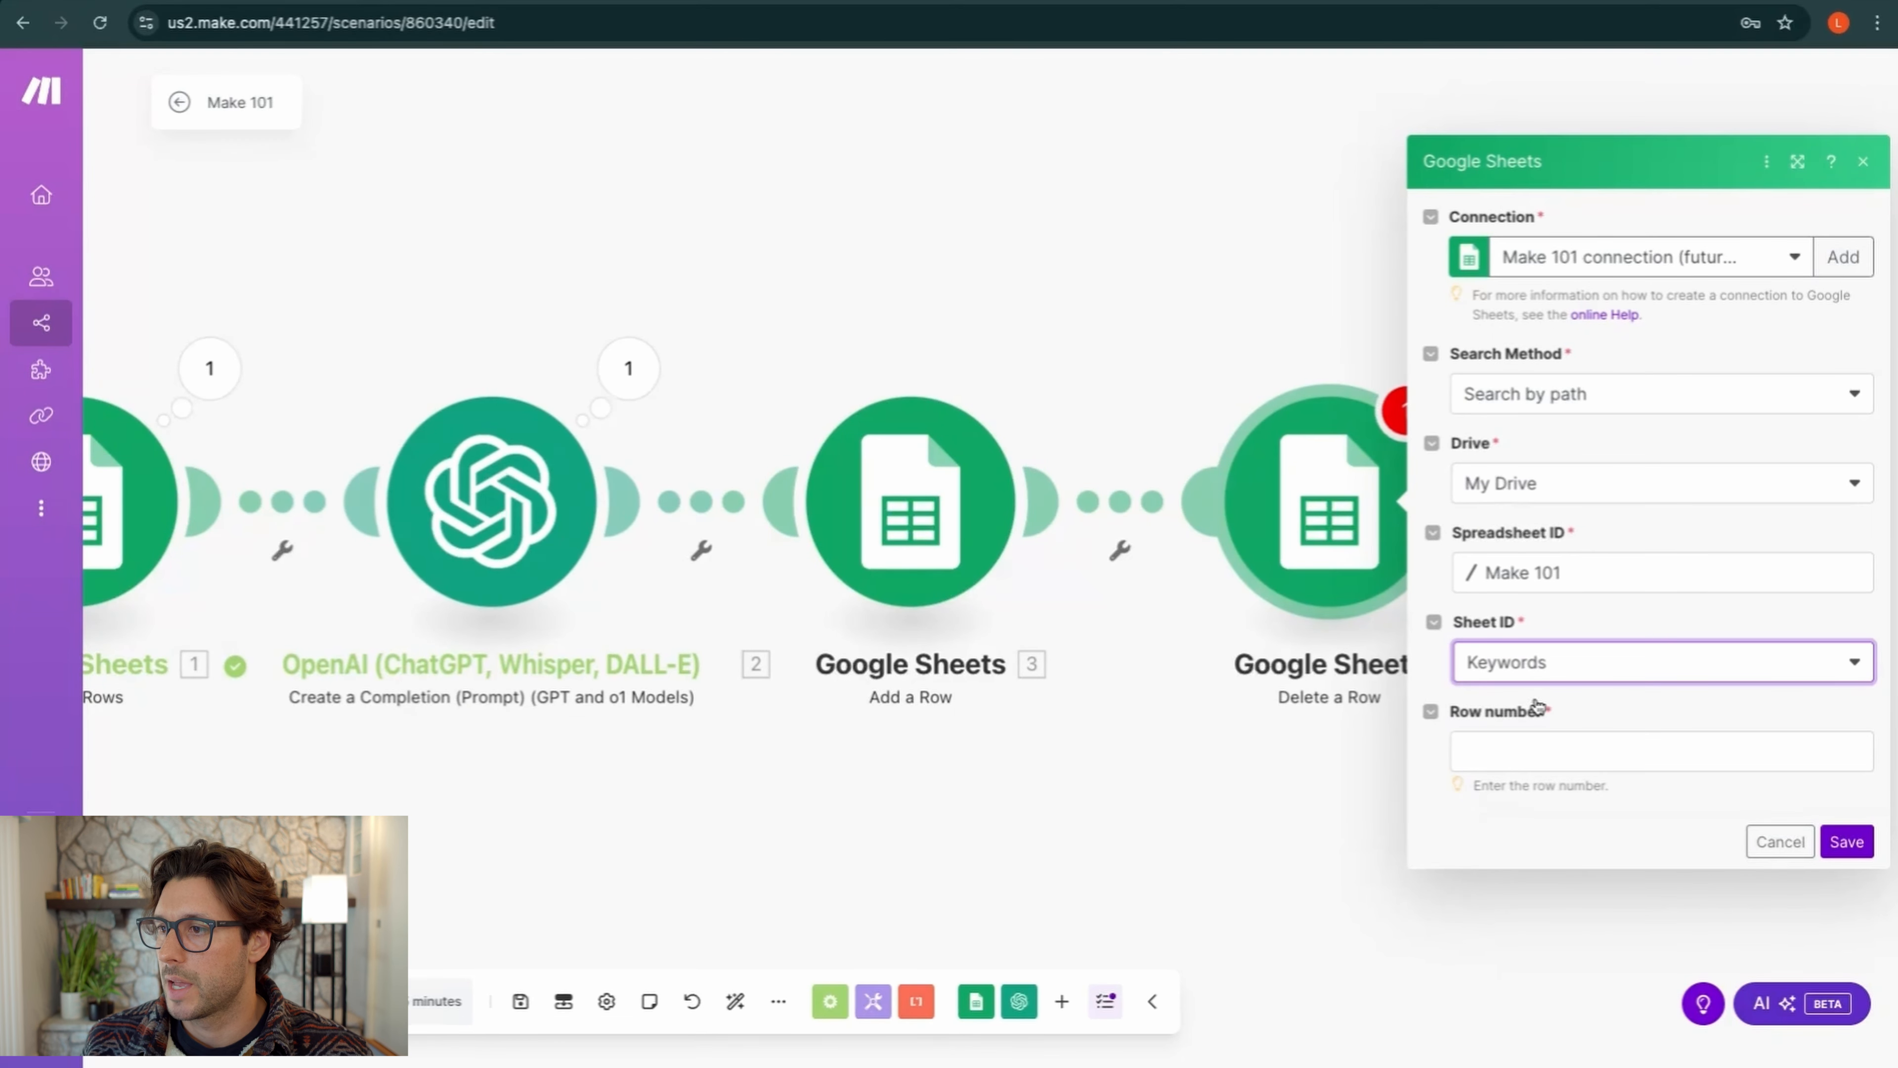
click(1535, 752)
scroll(1236, 634, down, 5)
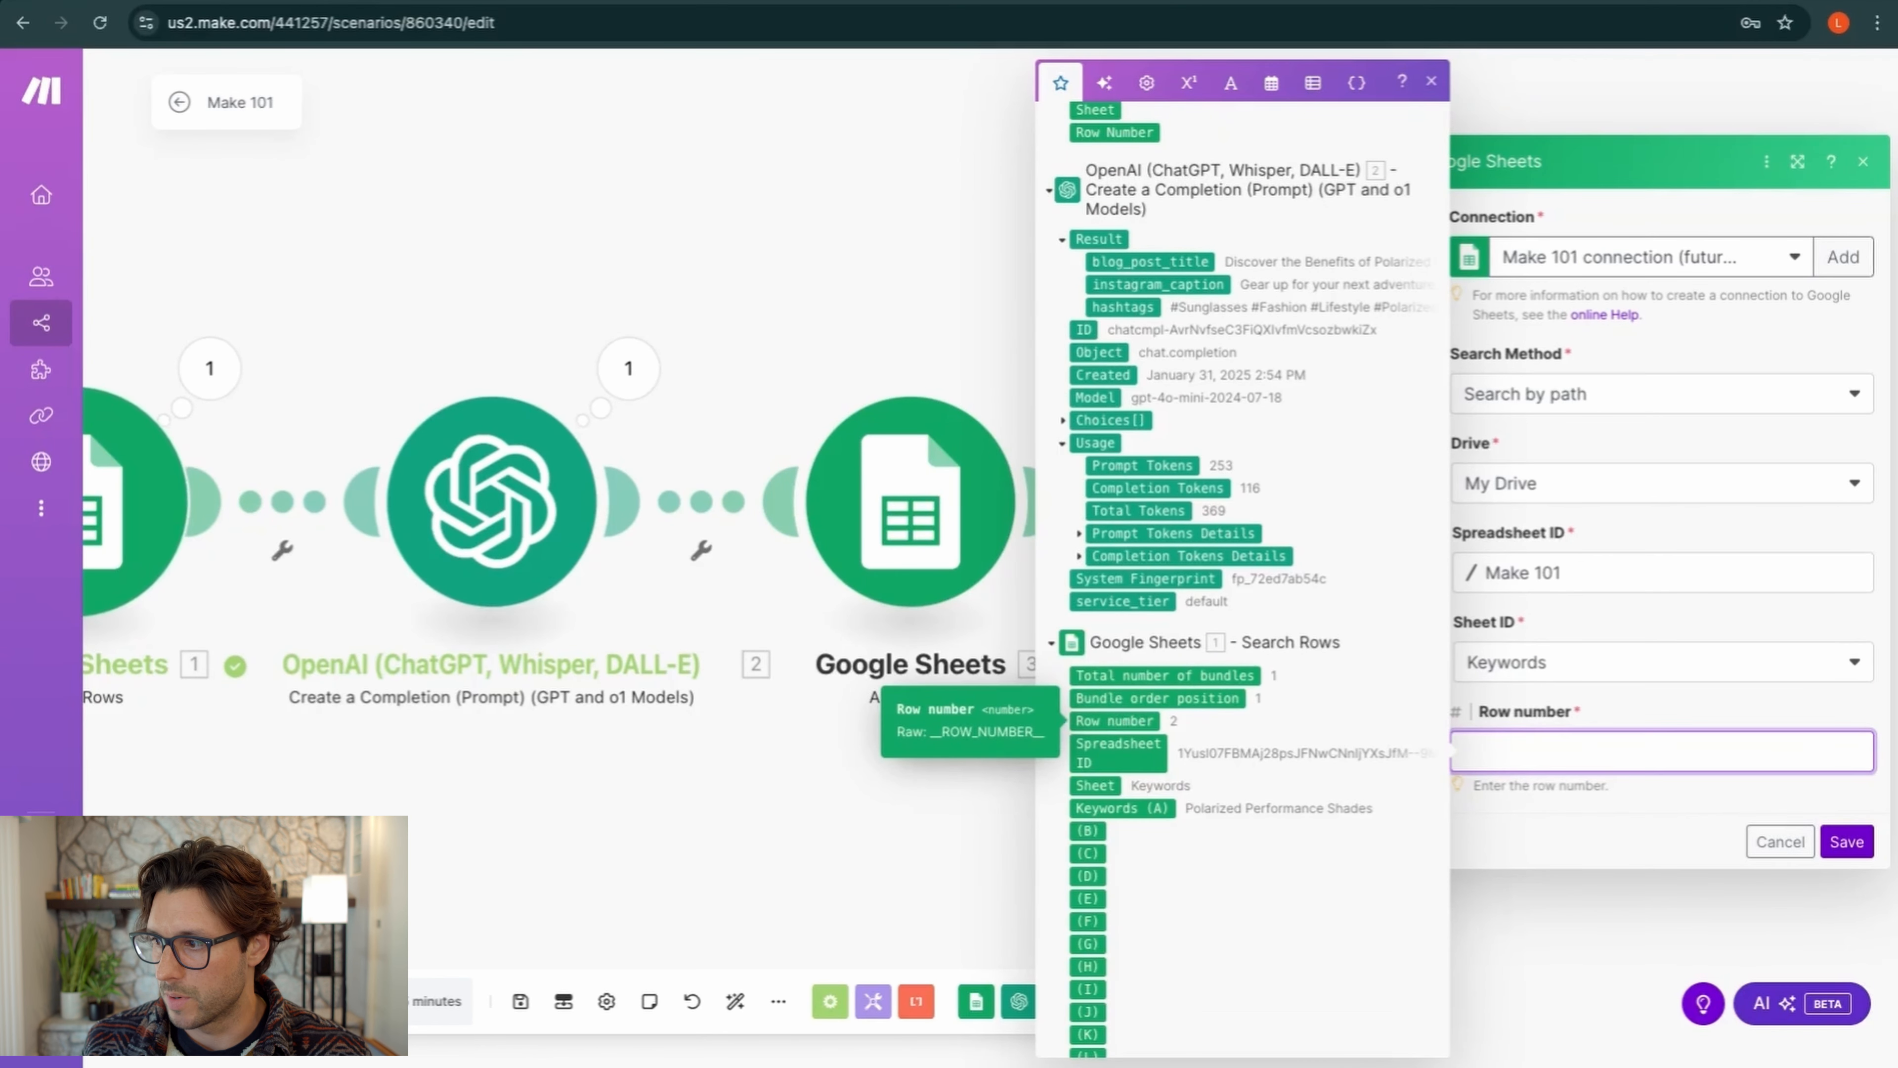
click(1115, 720)
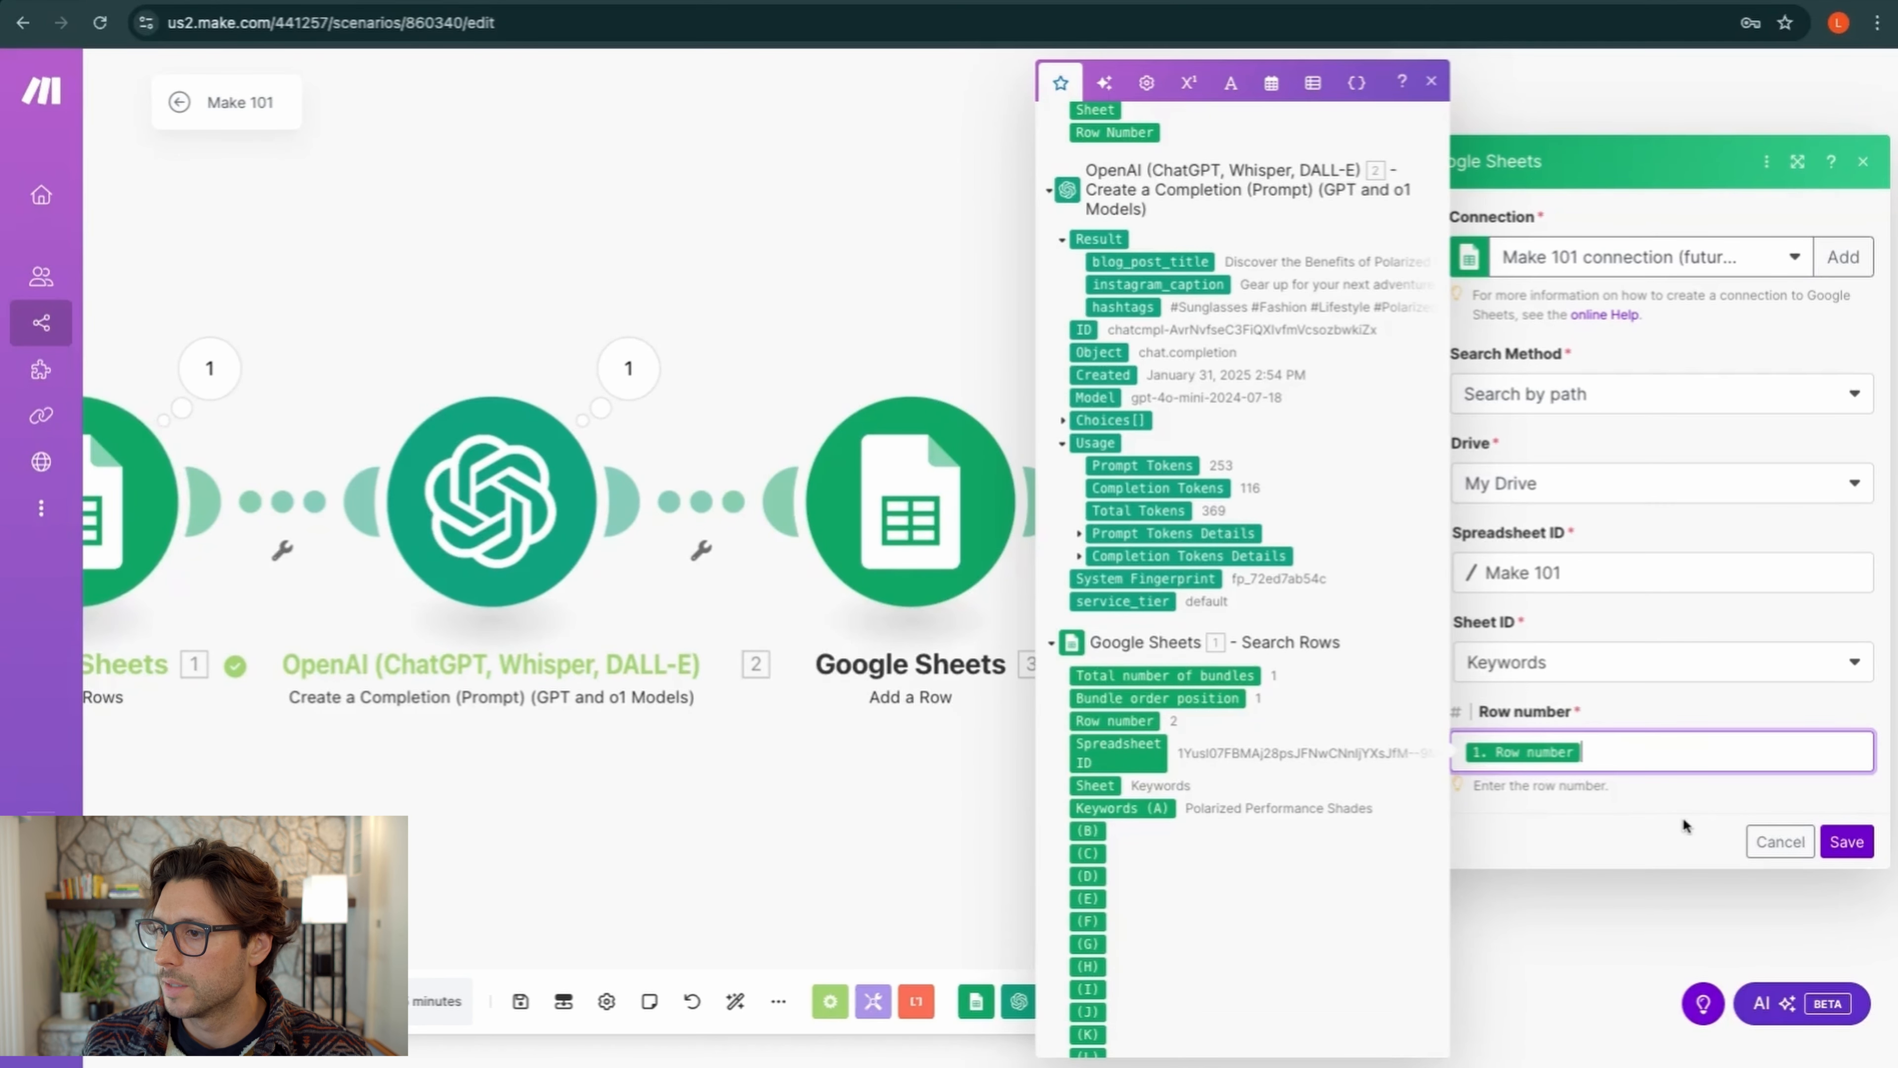
click(1846, 842)
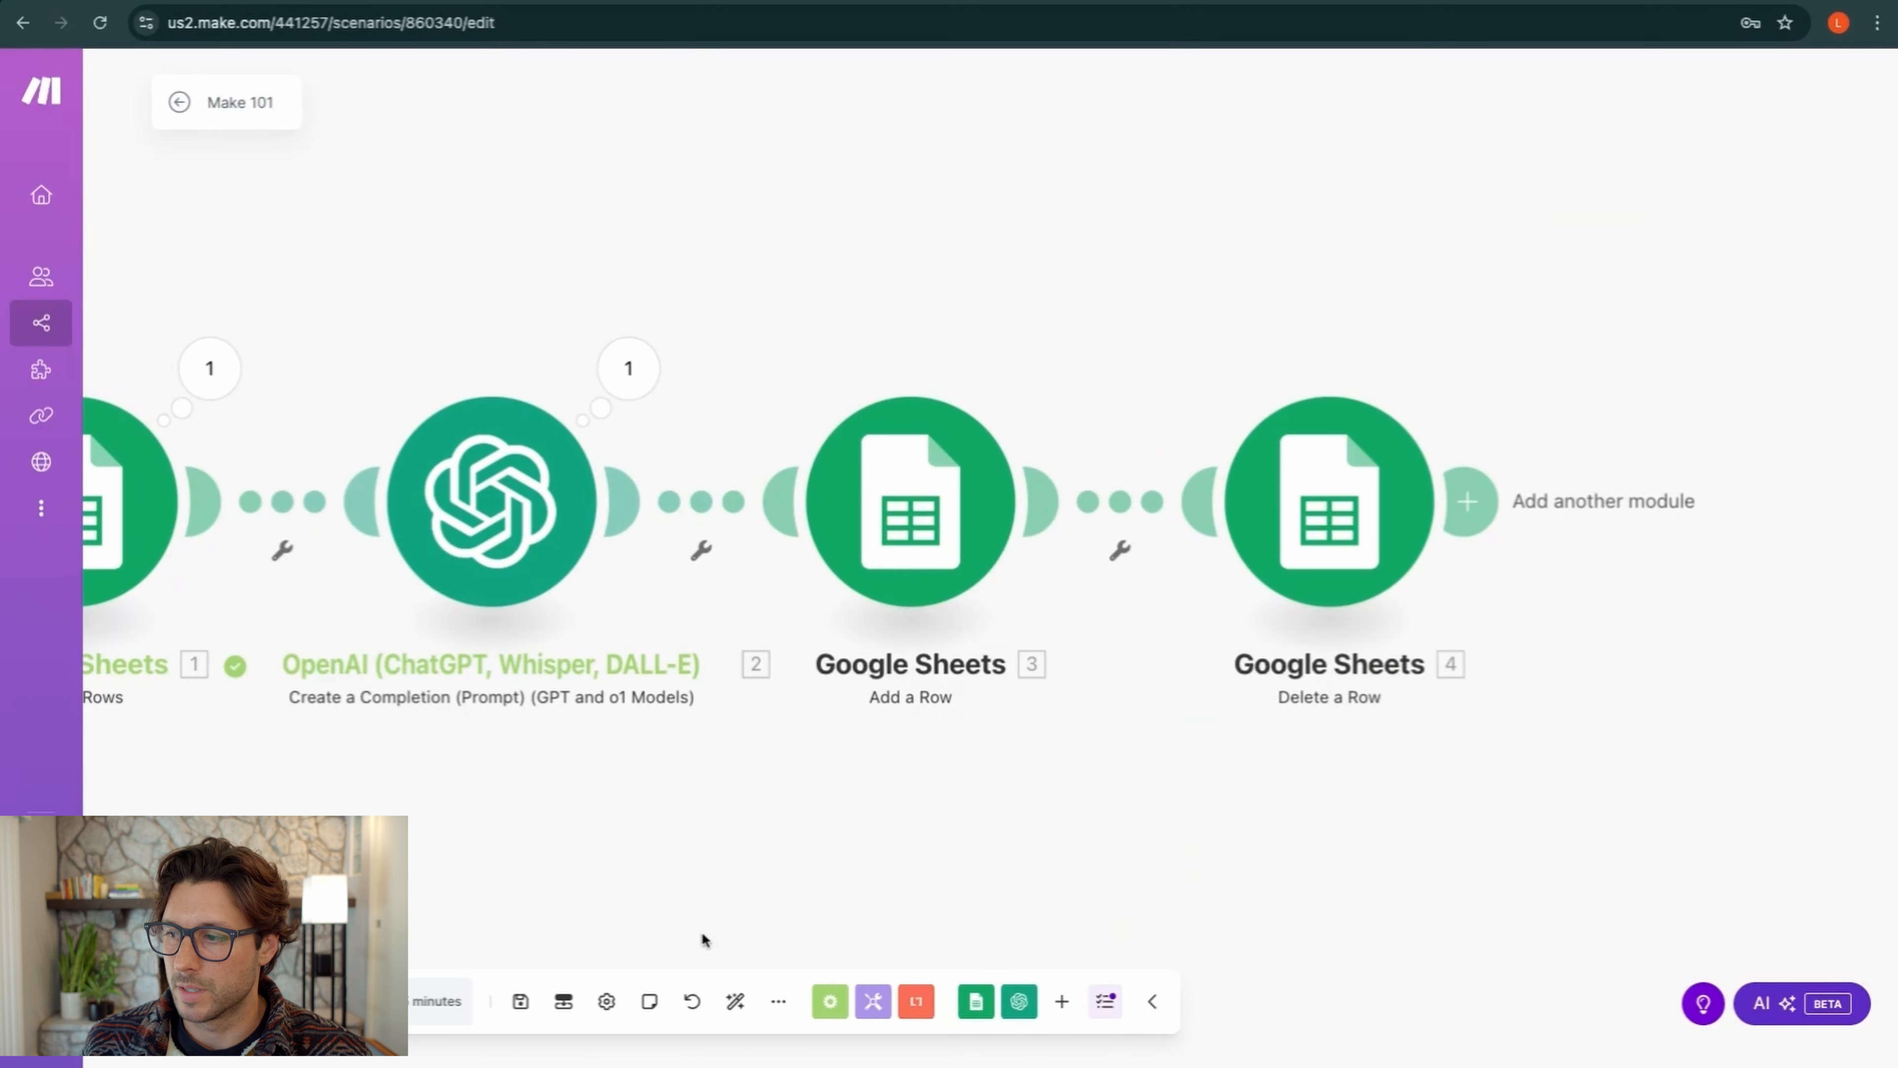
Save the four-module scenario and center it on the canvas
click(520, 1001)
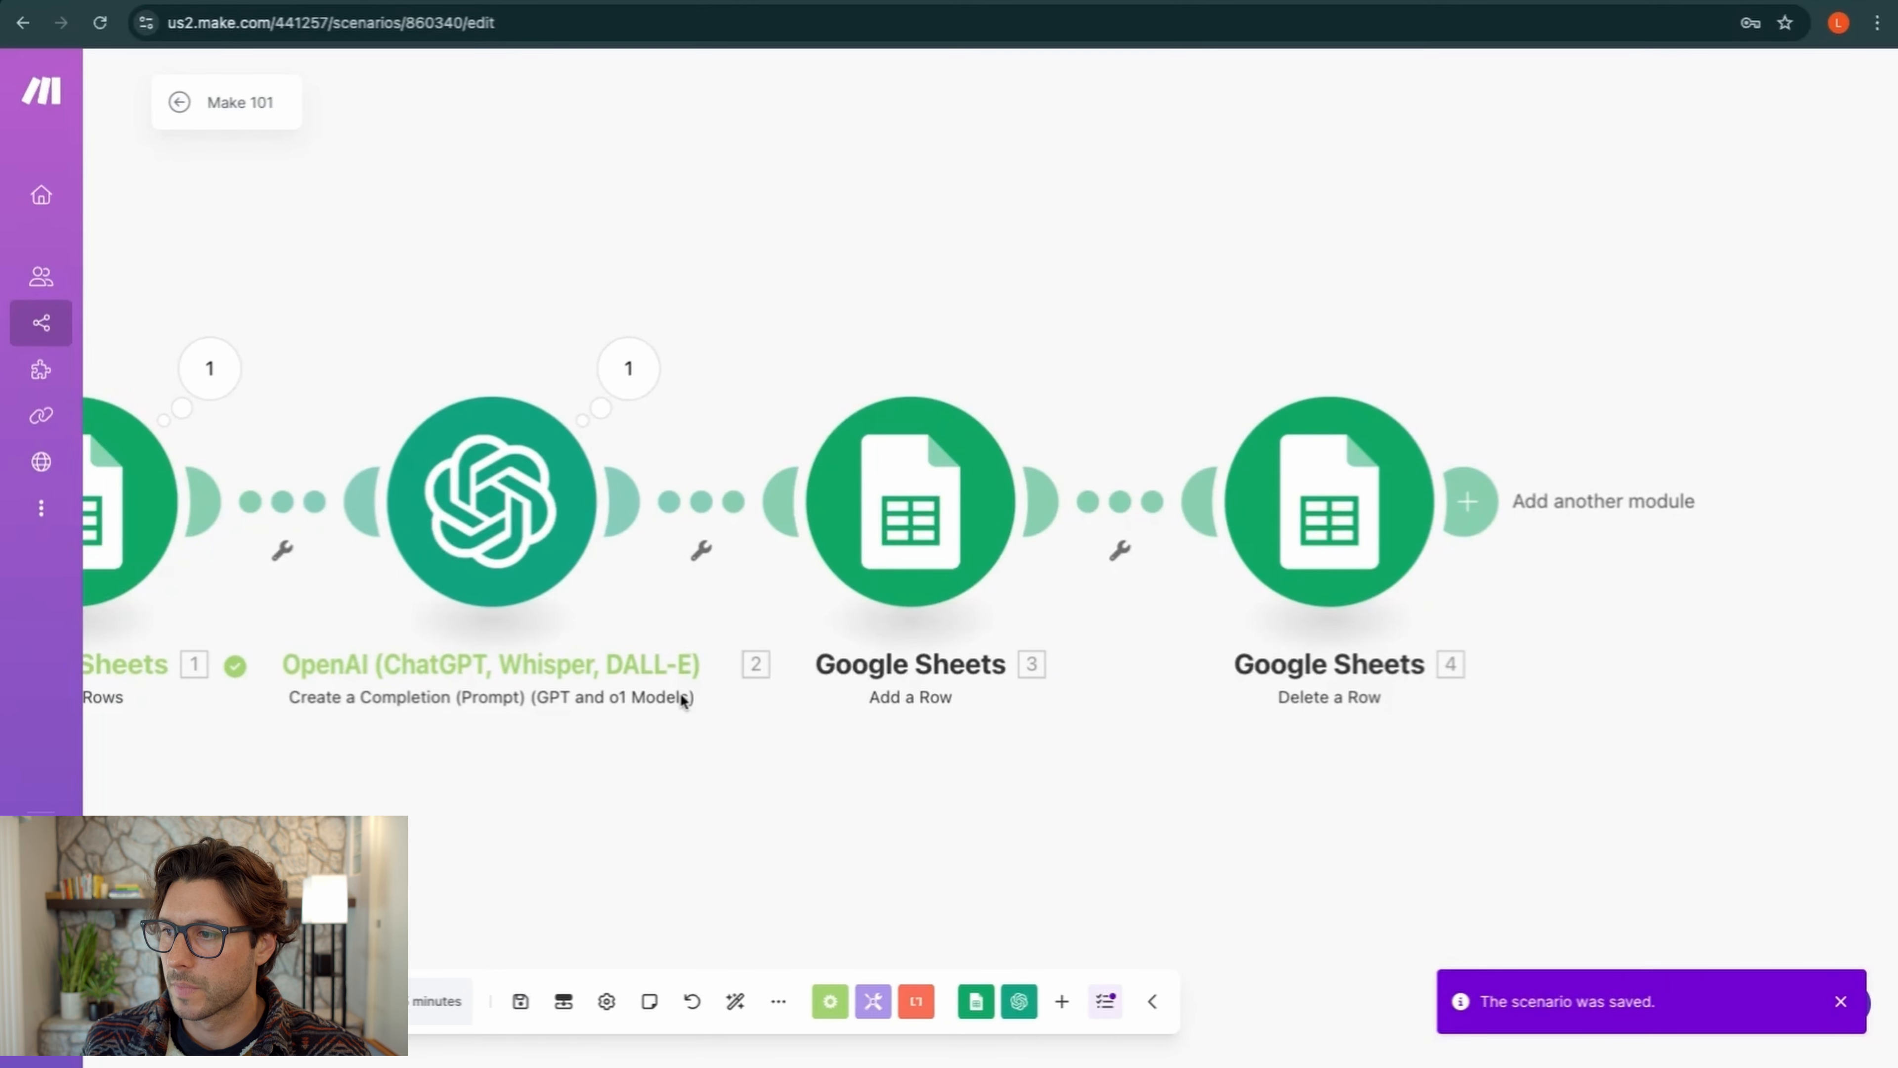
scroll(681, 696, down, 10)
scroll(681, 695, up, 10)
scroll(680, 696, down, 3)
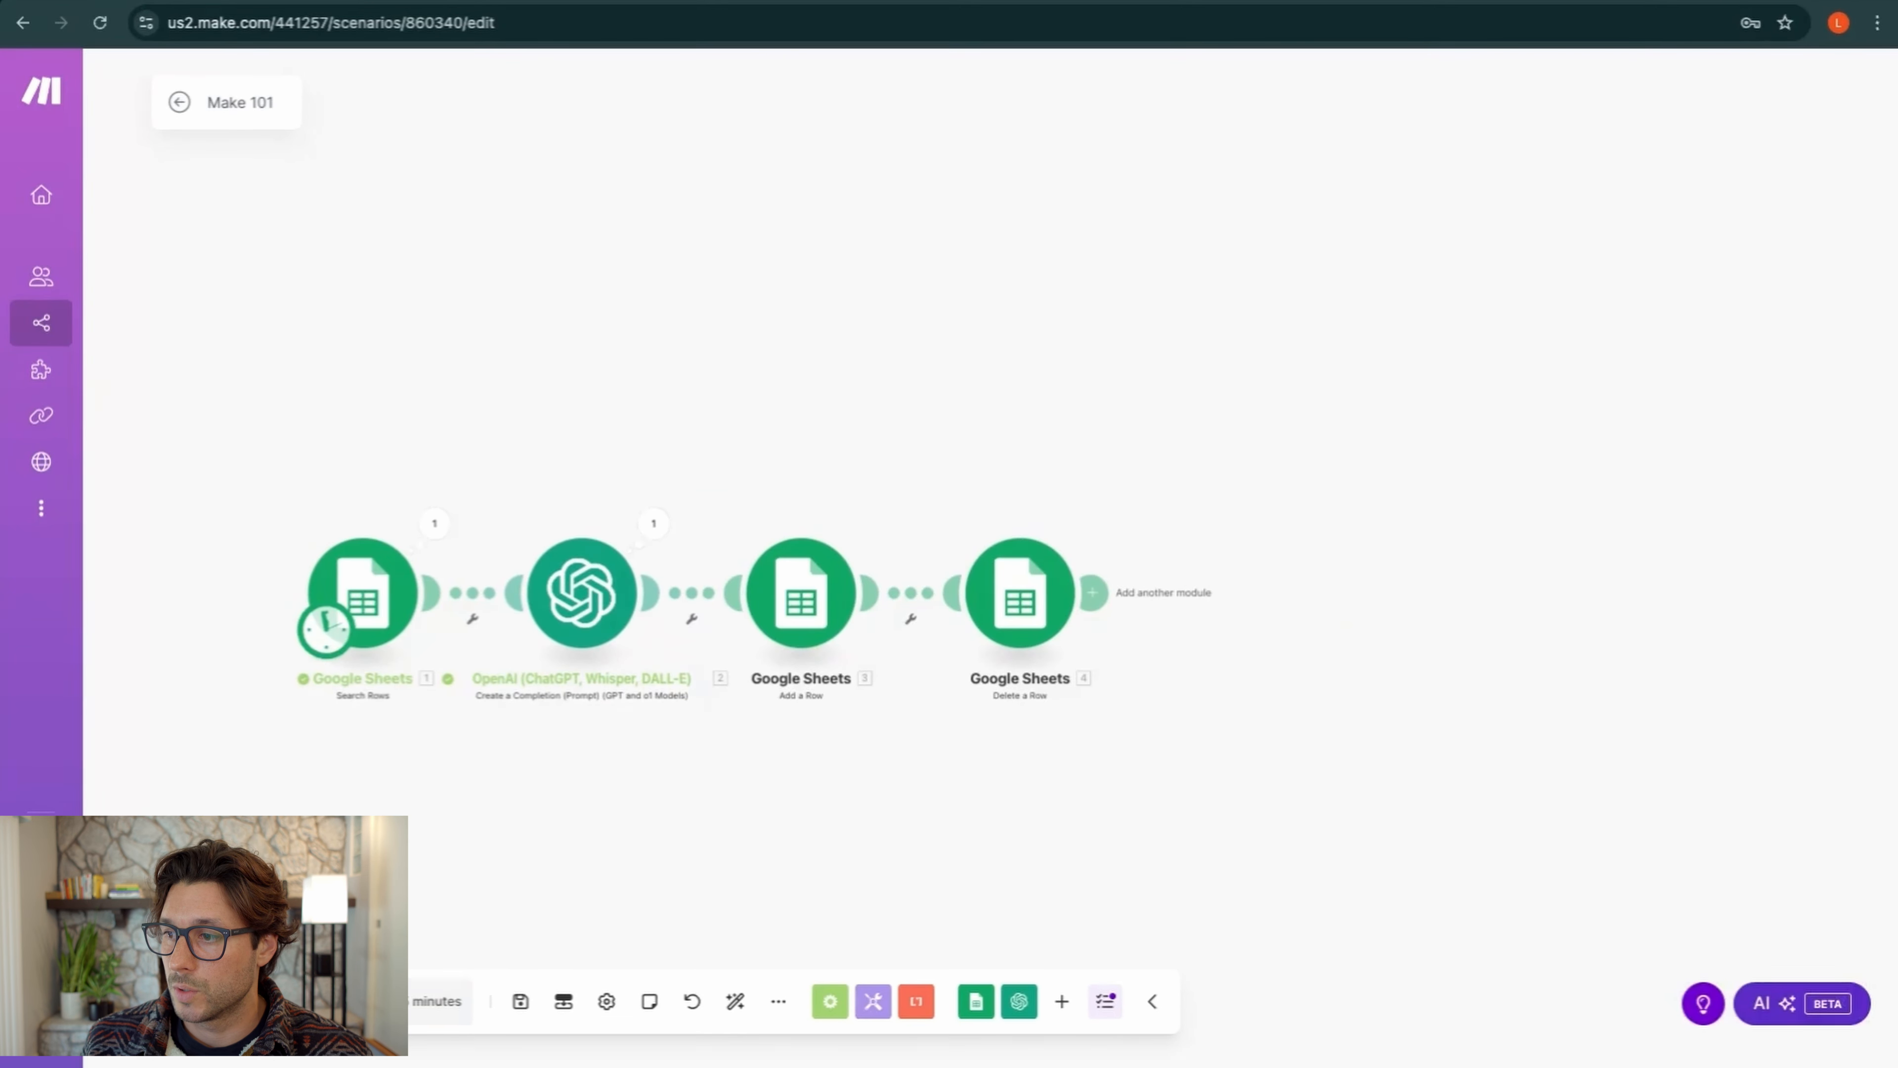
drag(564, 744, 611, 746)
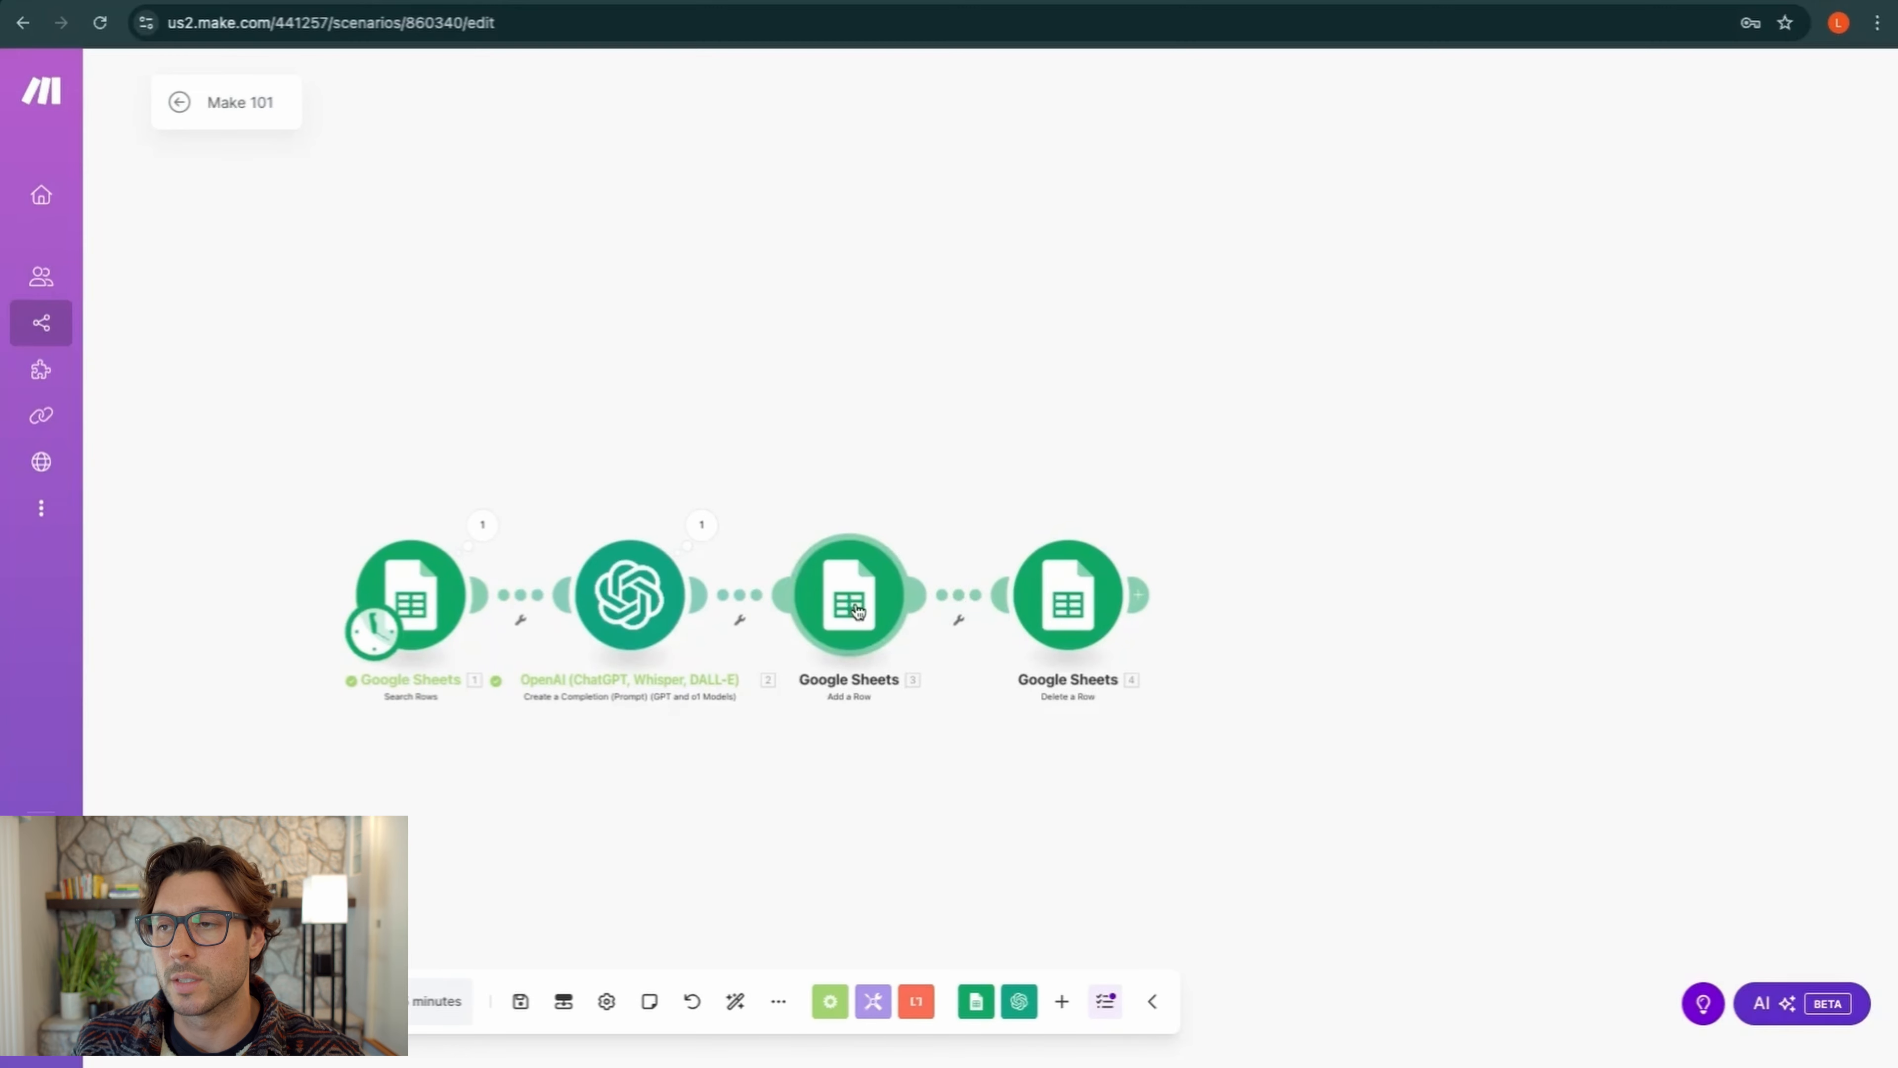
click(470, 1)
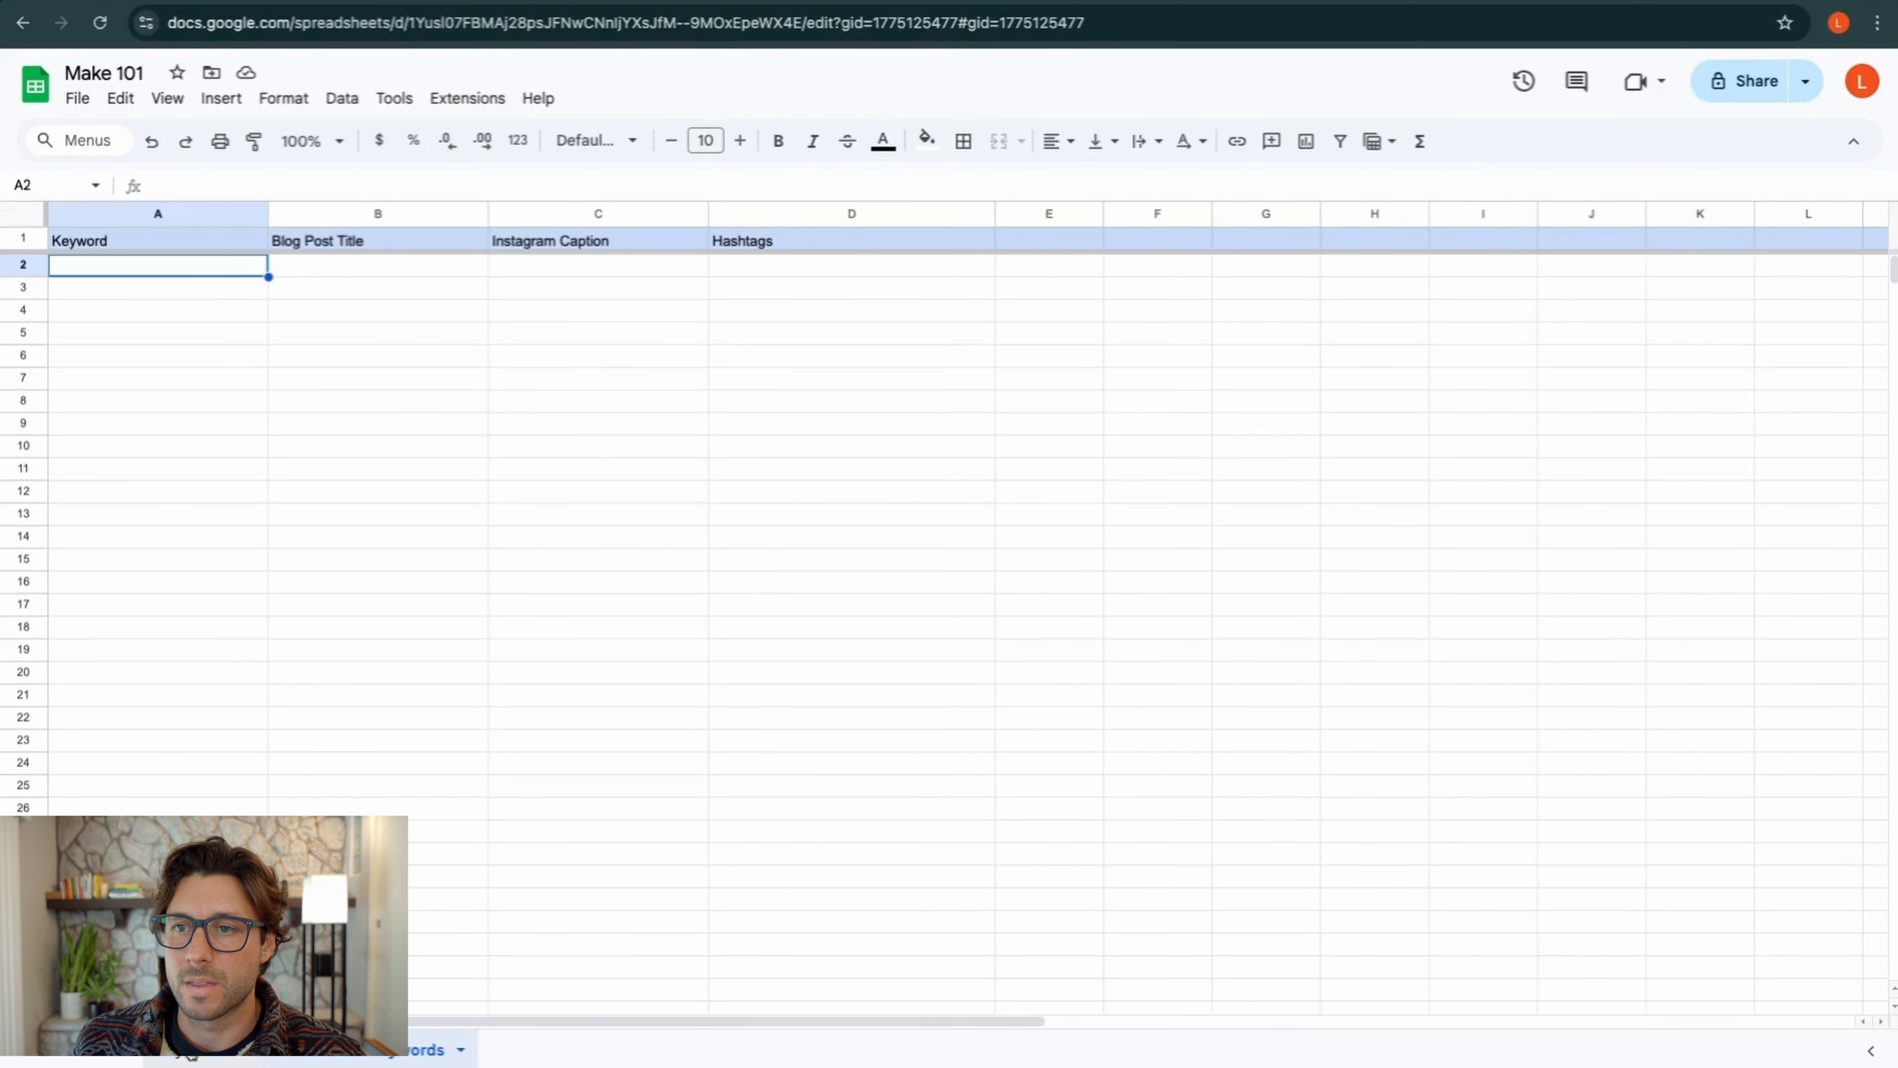
Glance at the Keywords and Proccessed Keywords sheets, then return to the Make editor
click(191, 1053)
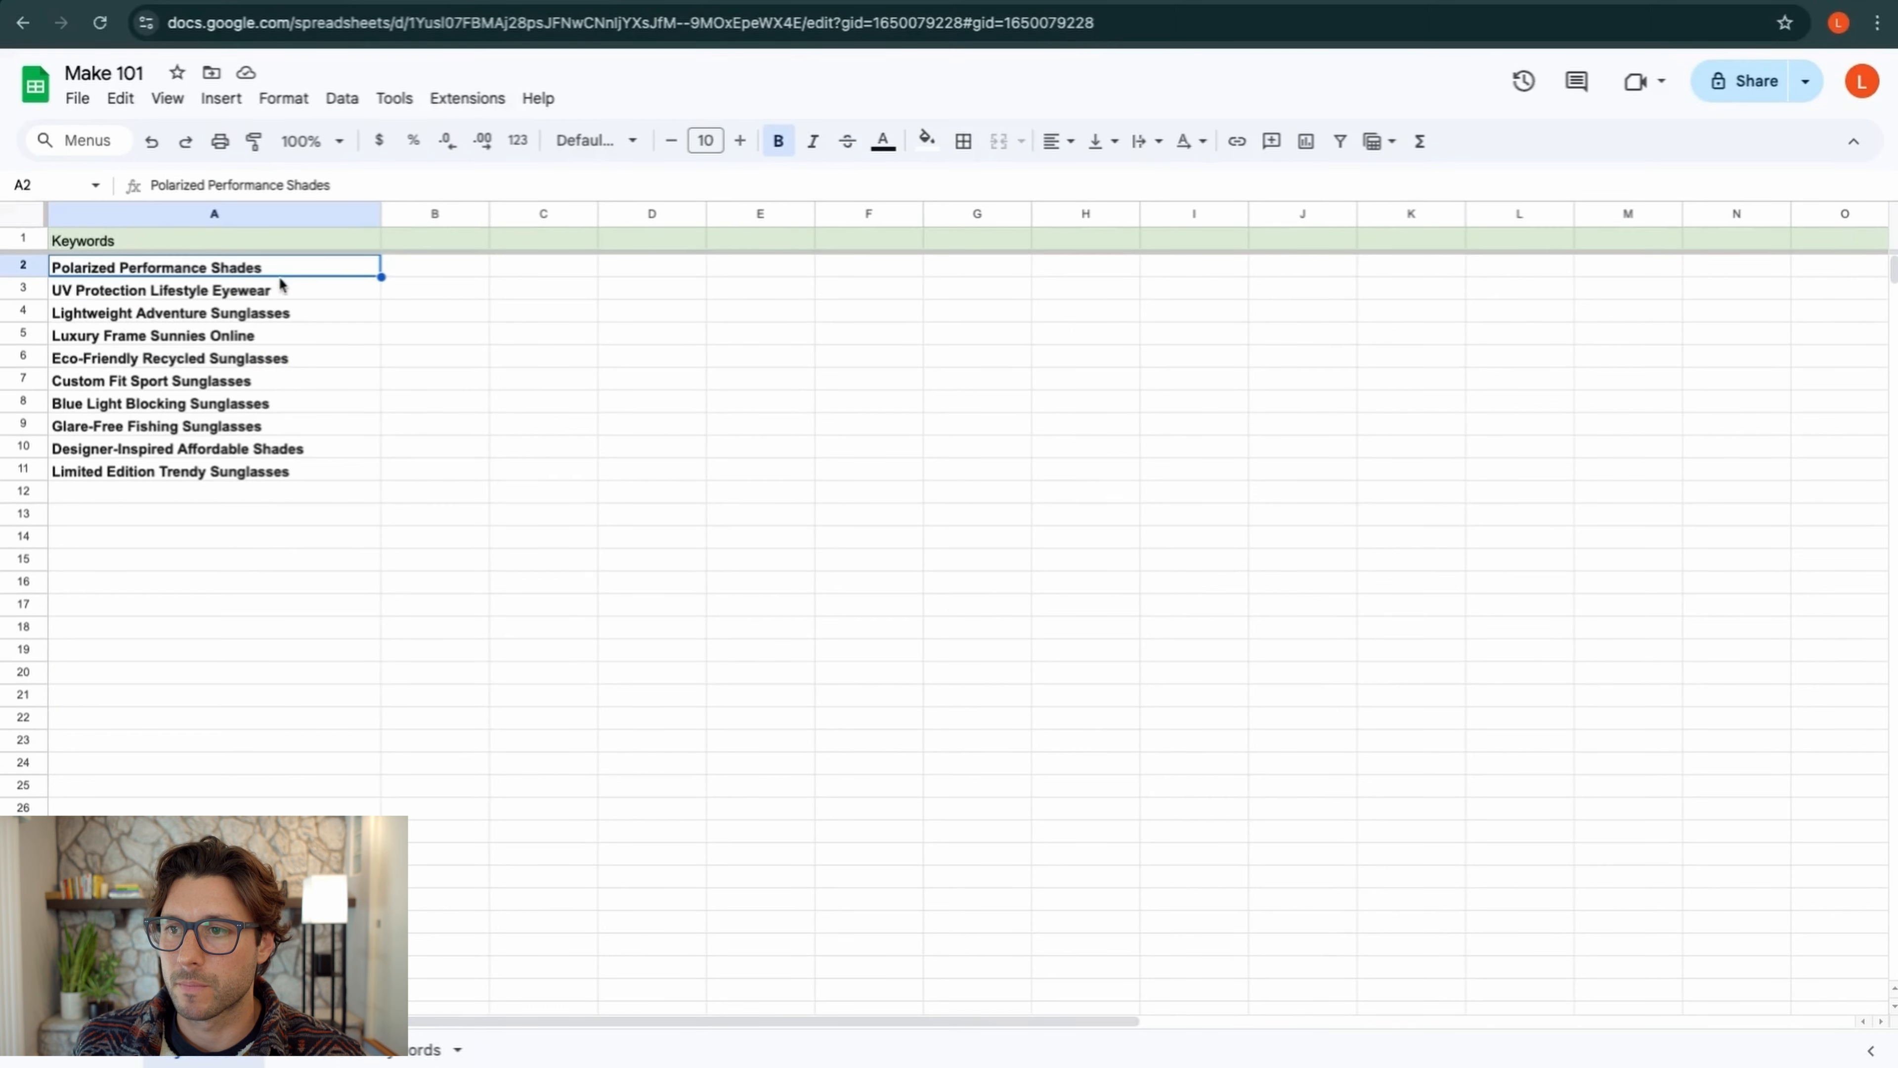
click(359, 1050)
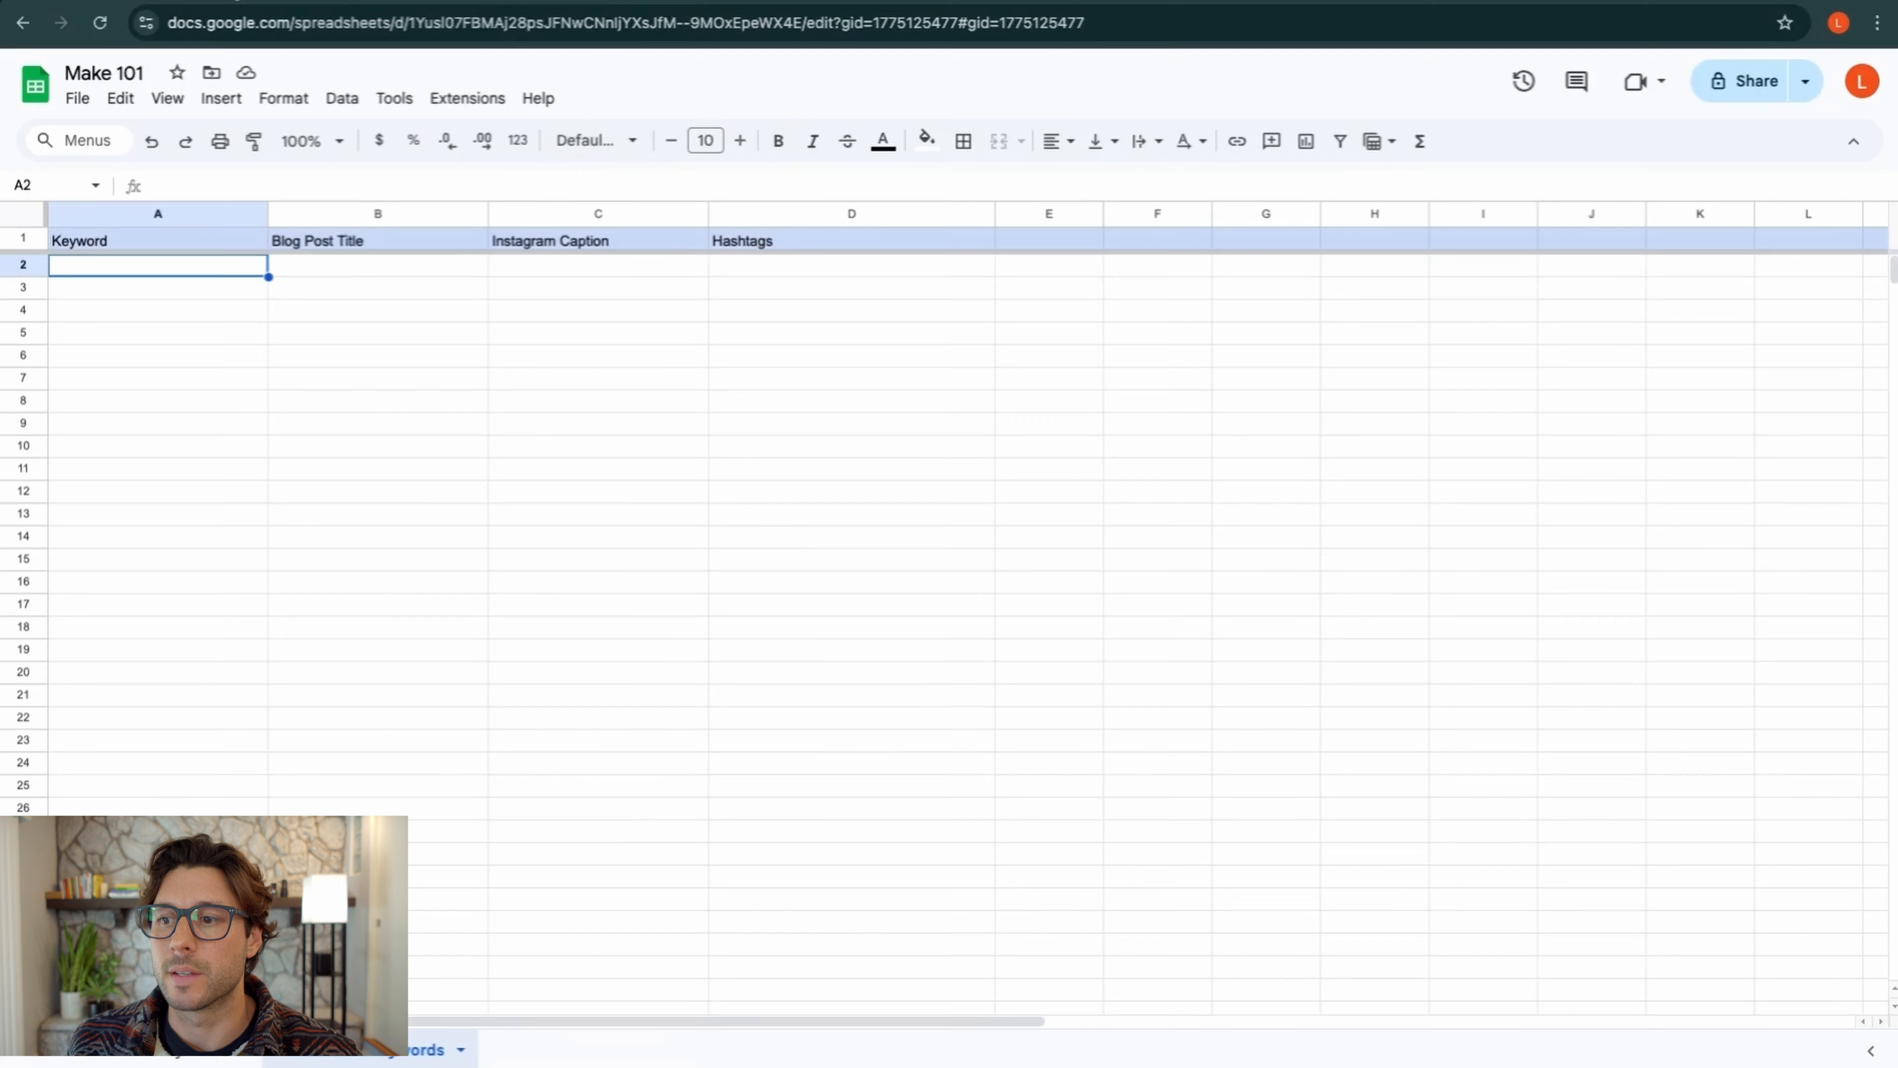
key(ctrl+Tab)
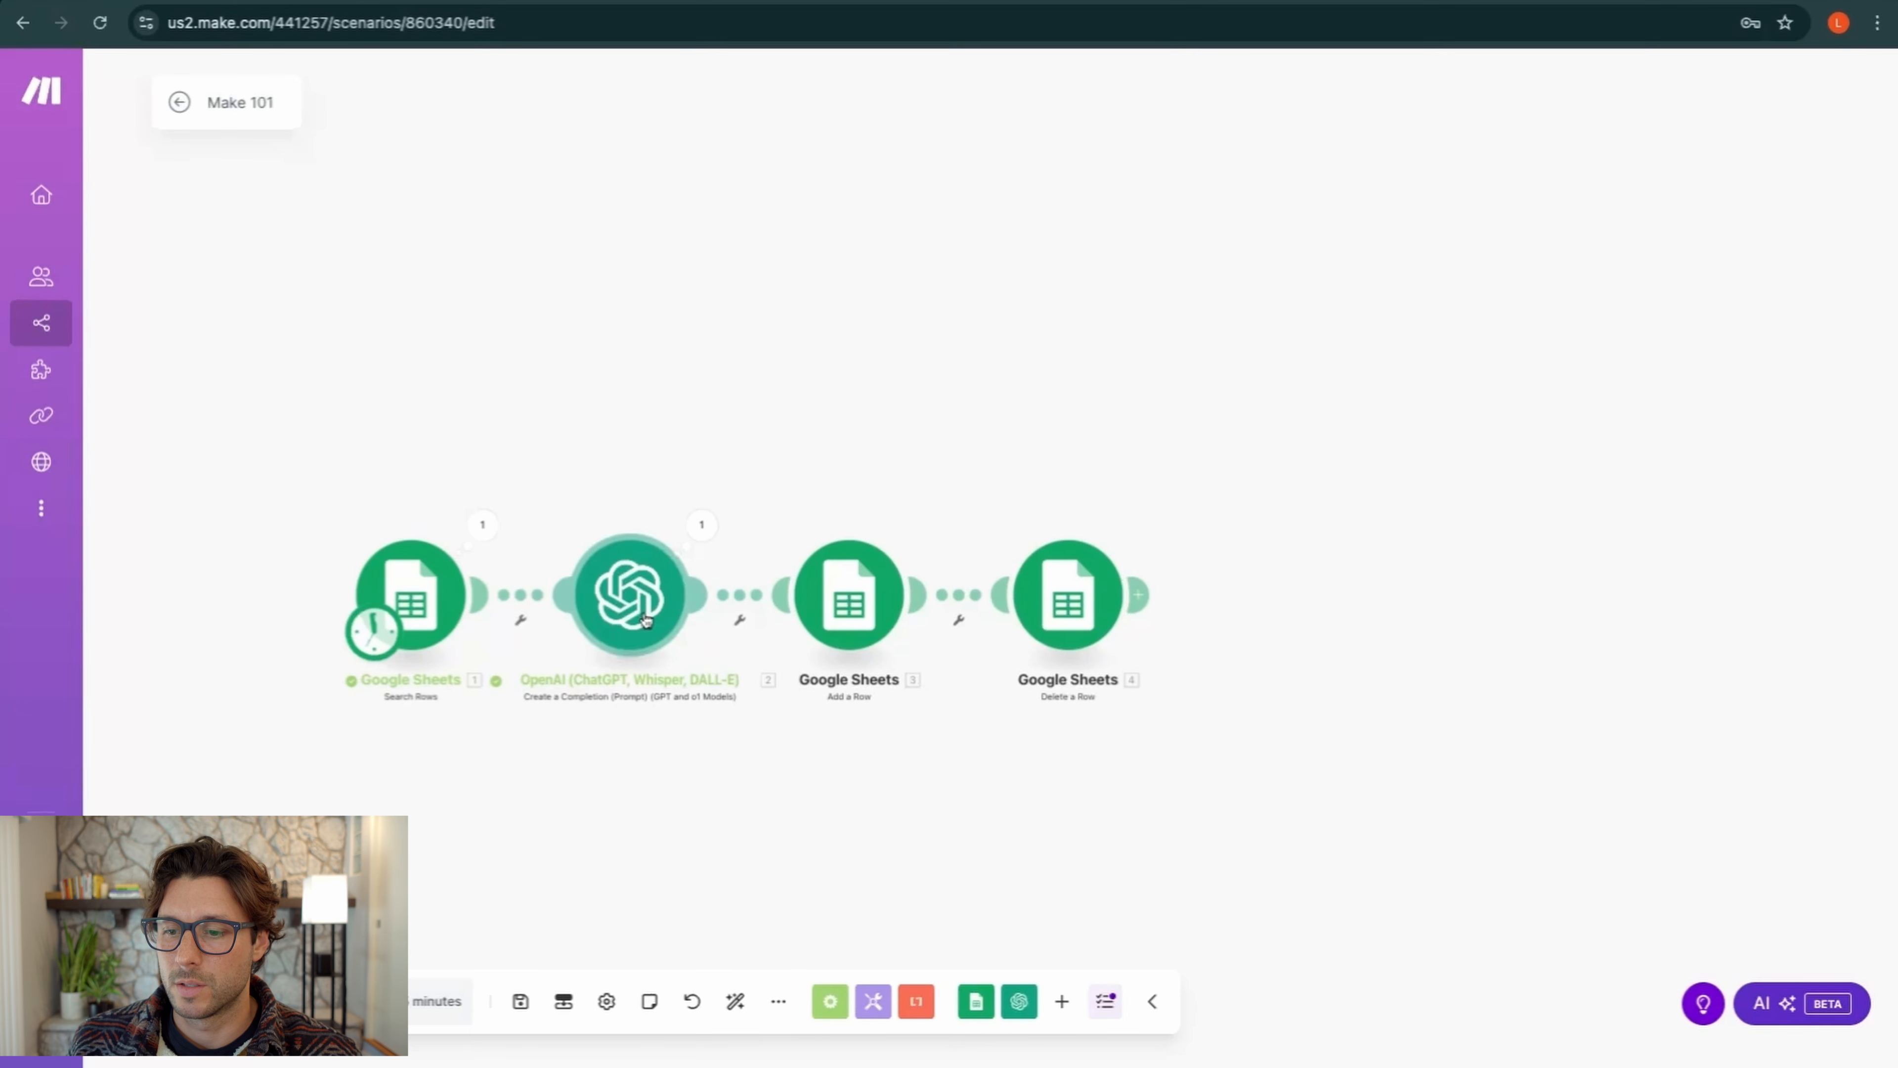
Run the scenario once to generate content for Polarized Performance Shades
click(211, 1000)
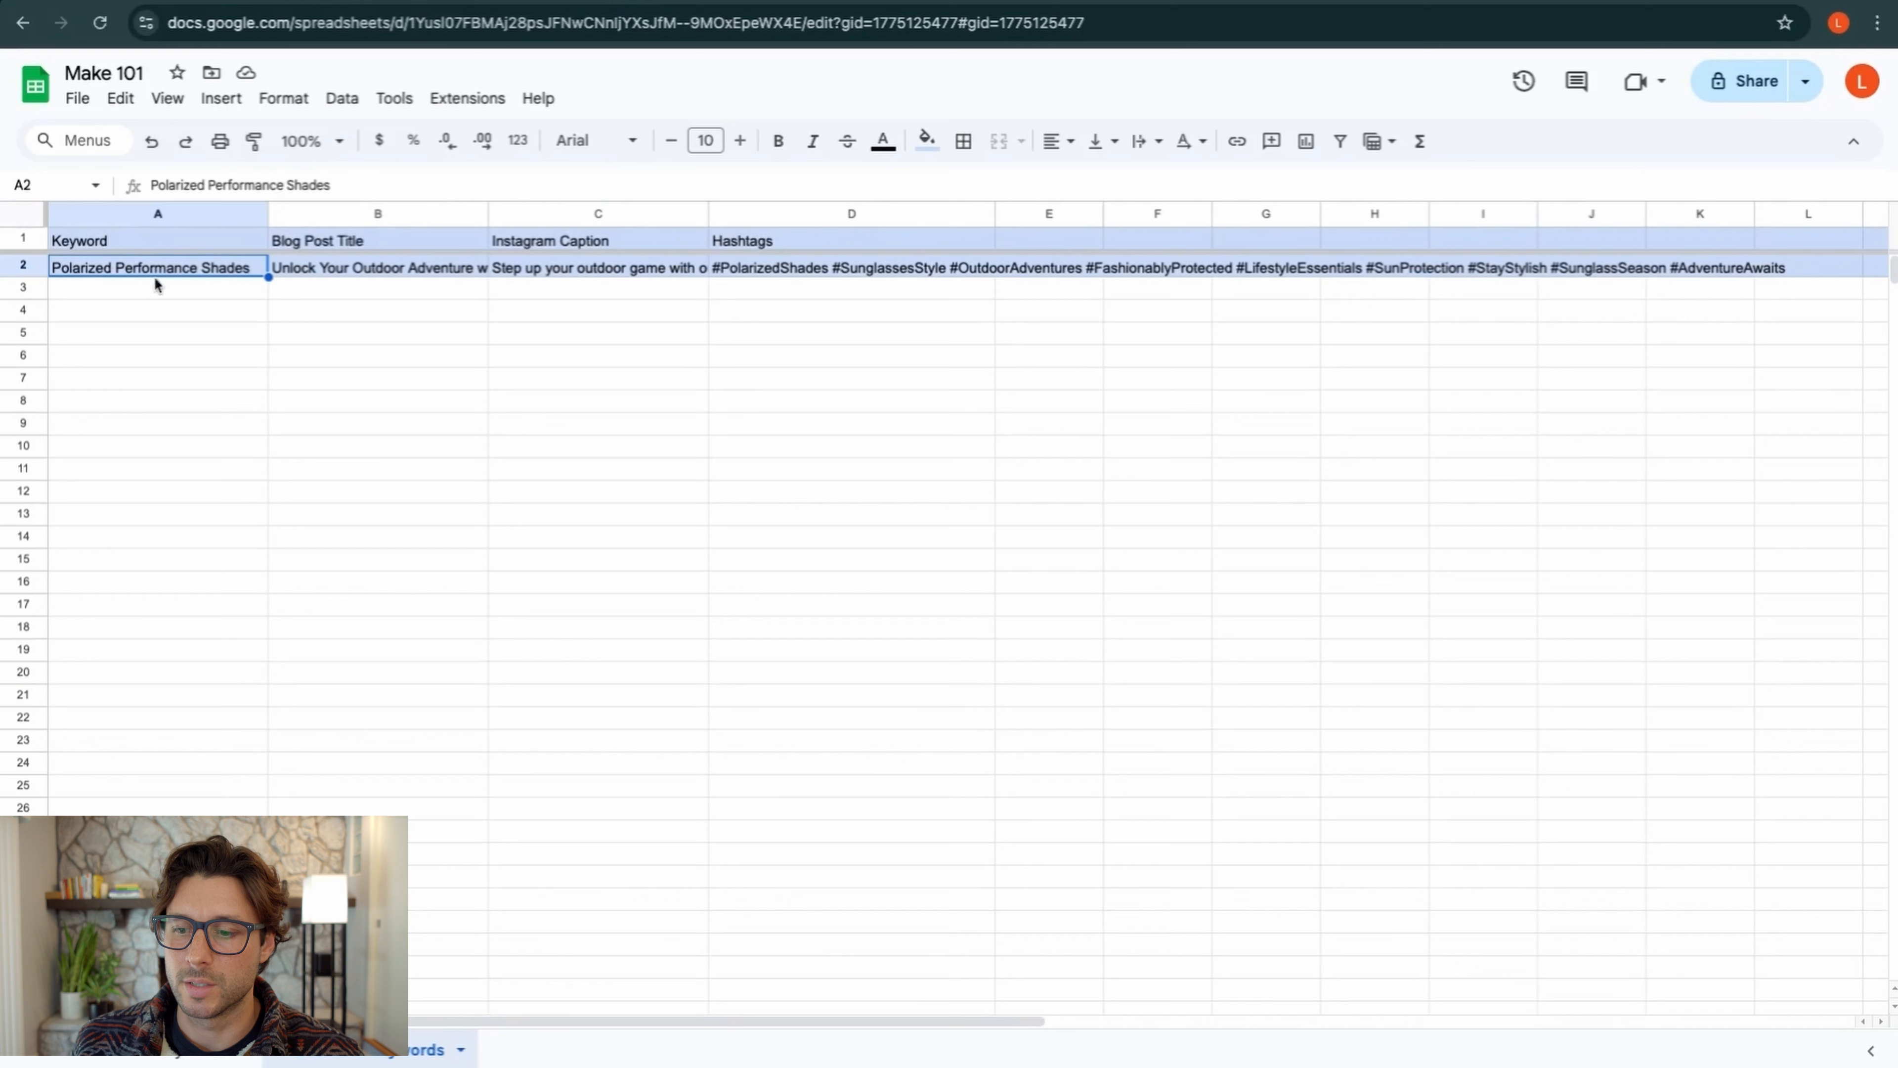
Delete row 2 (Polarized Performance Shades) from the Proccessed Keywords sheet
click(203, 1050)
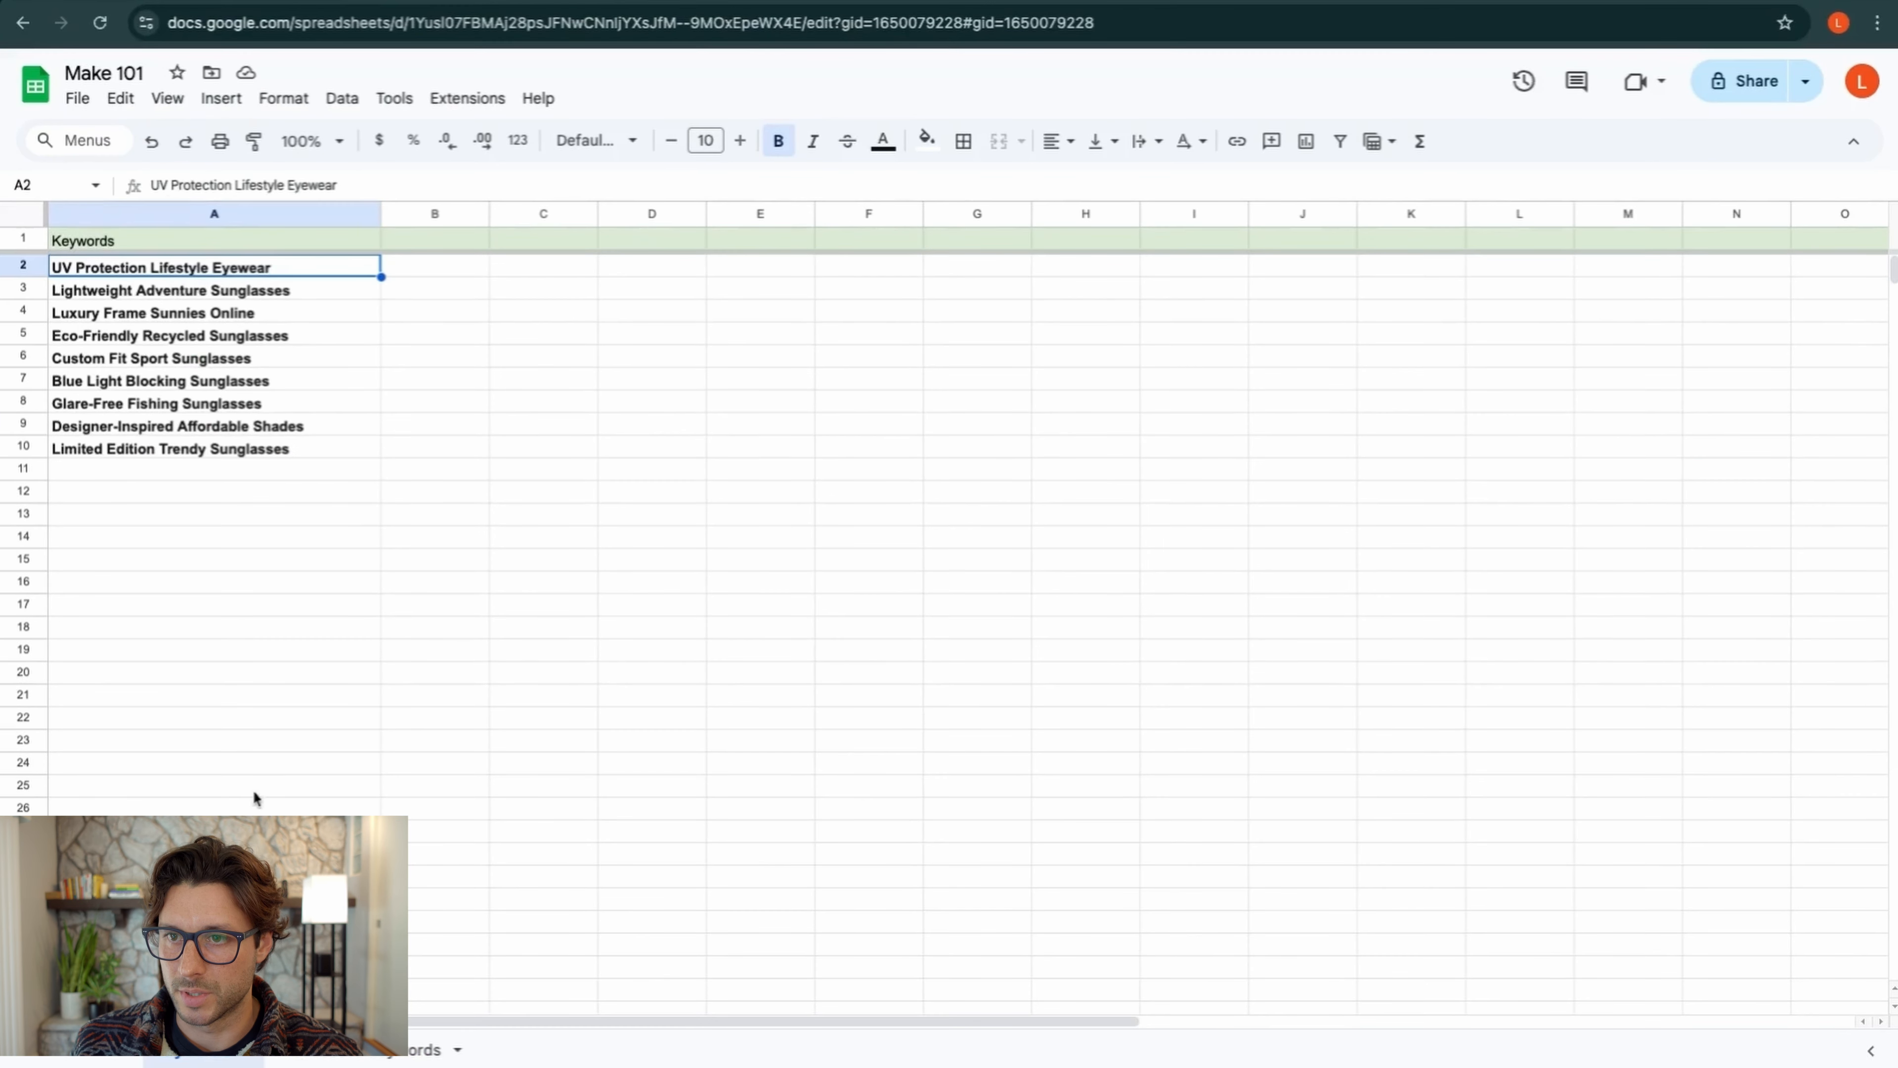
click(355, 1054)
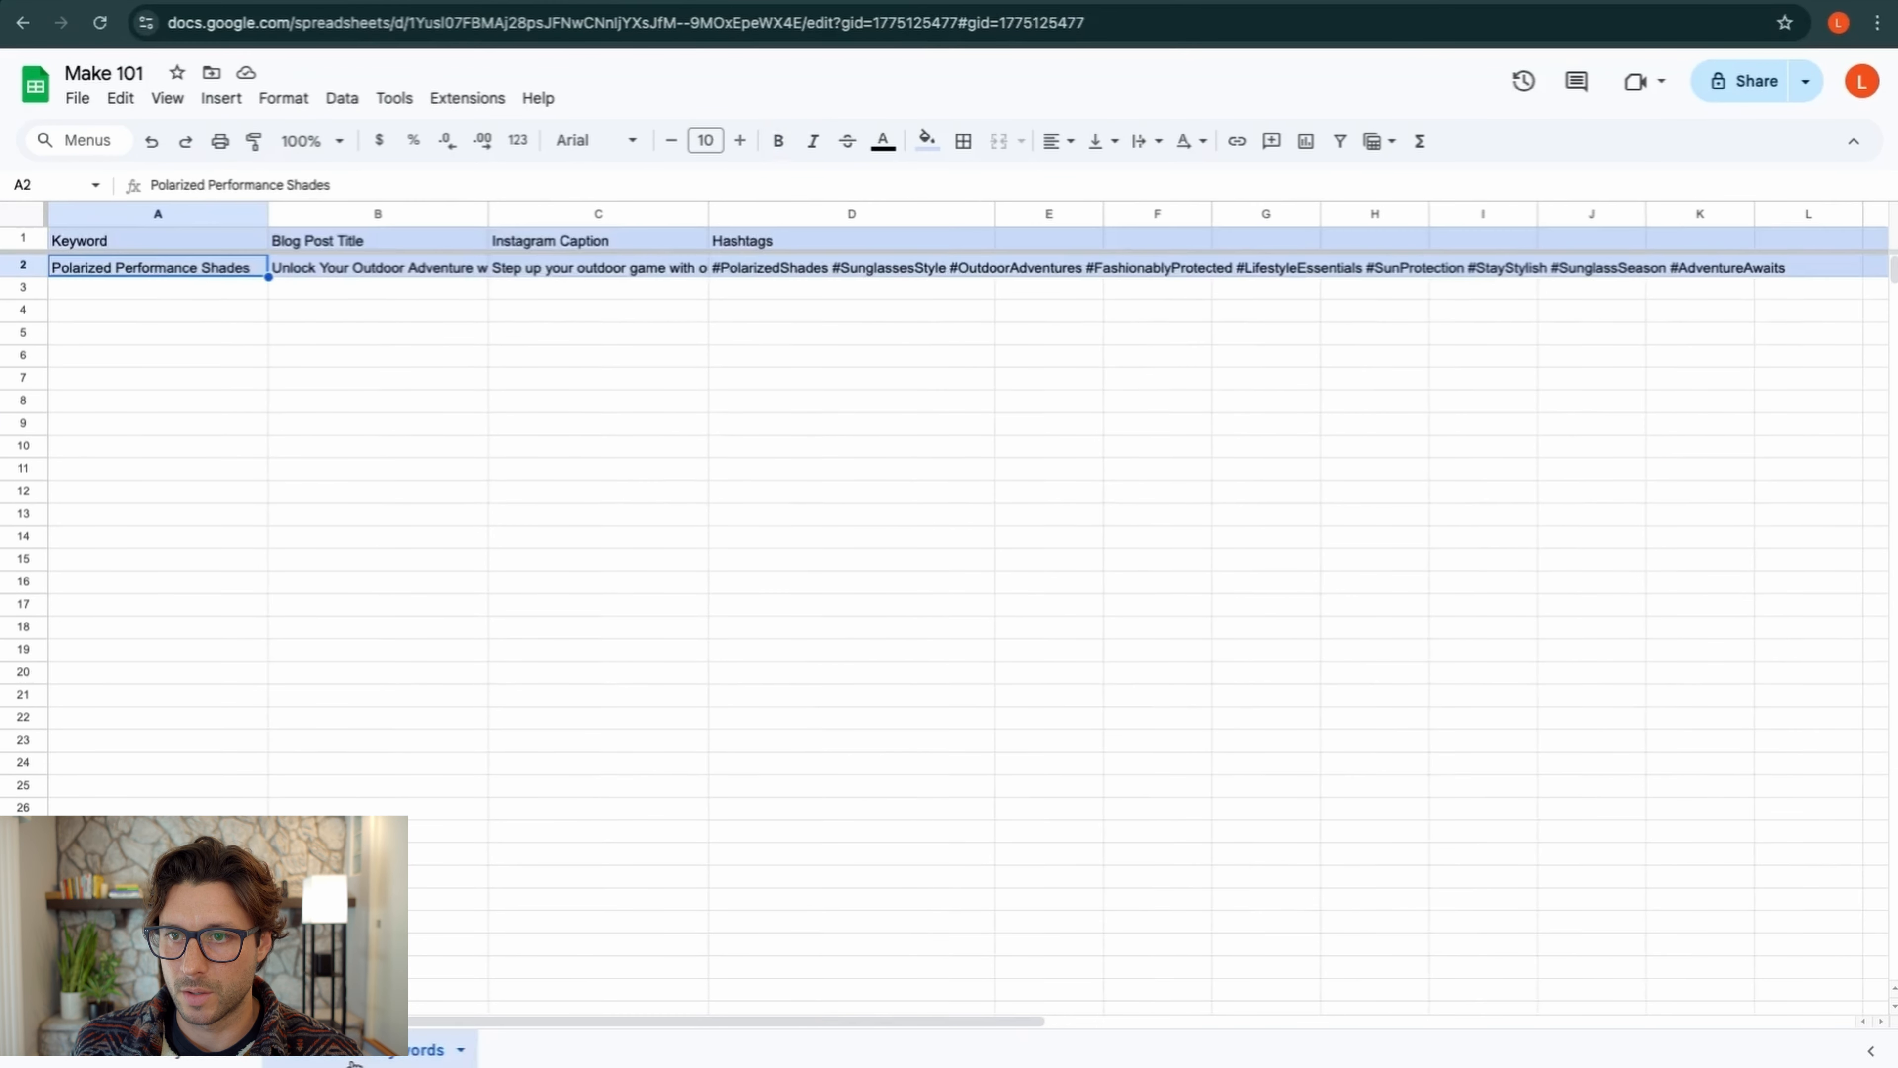
click(35, 268)
right_click(35, 270)
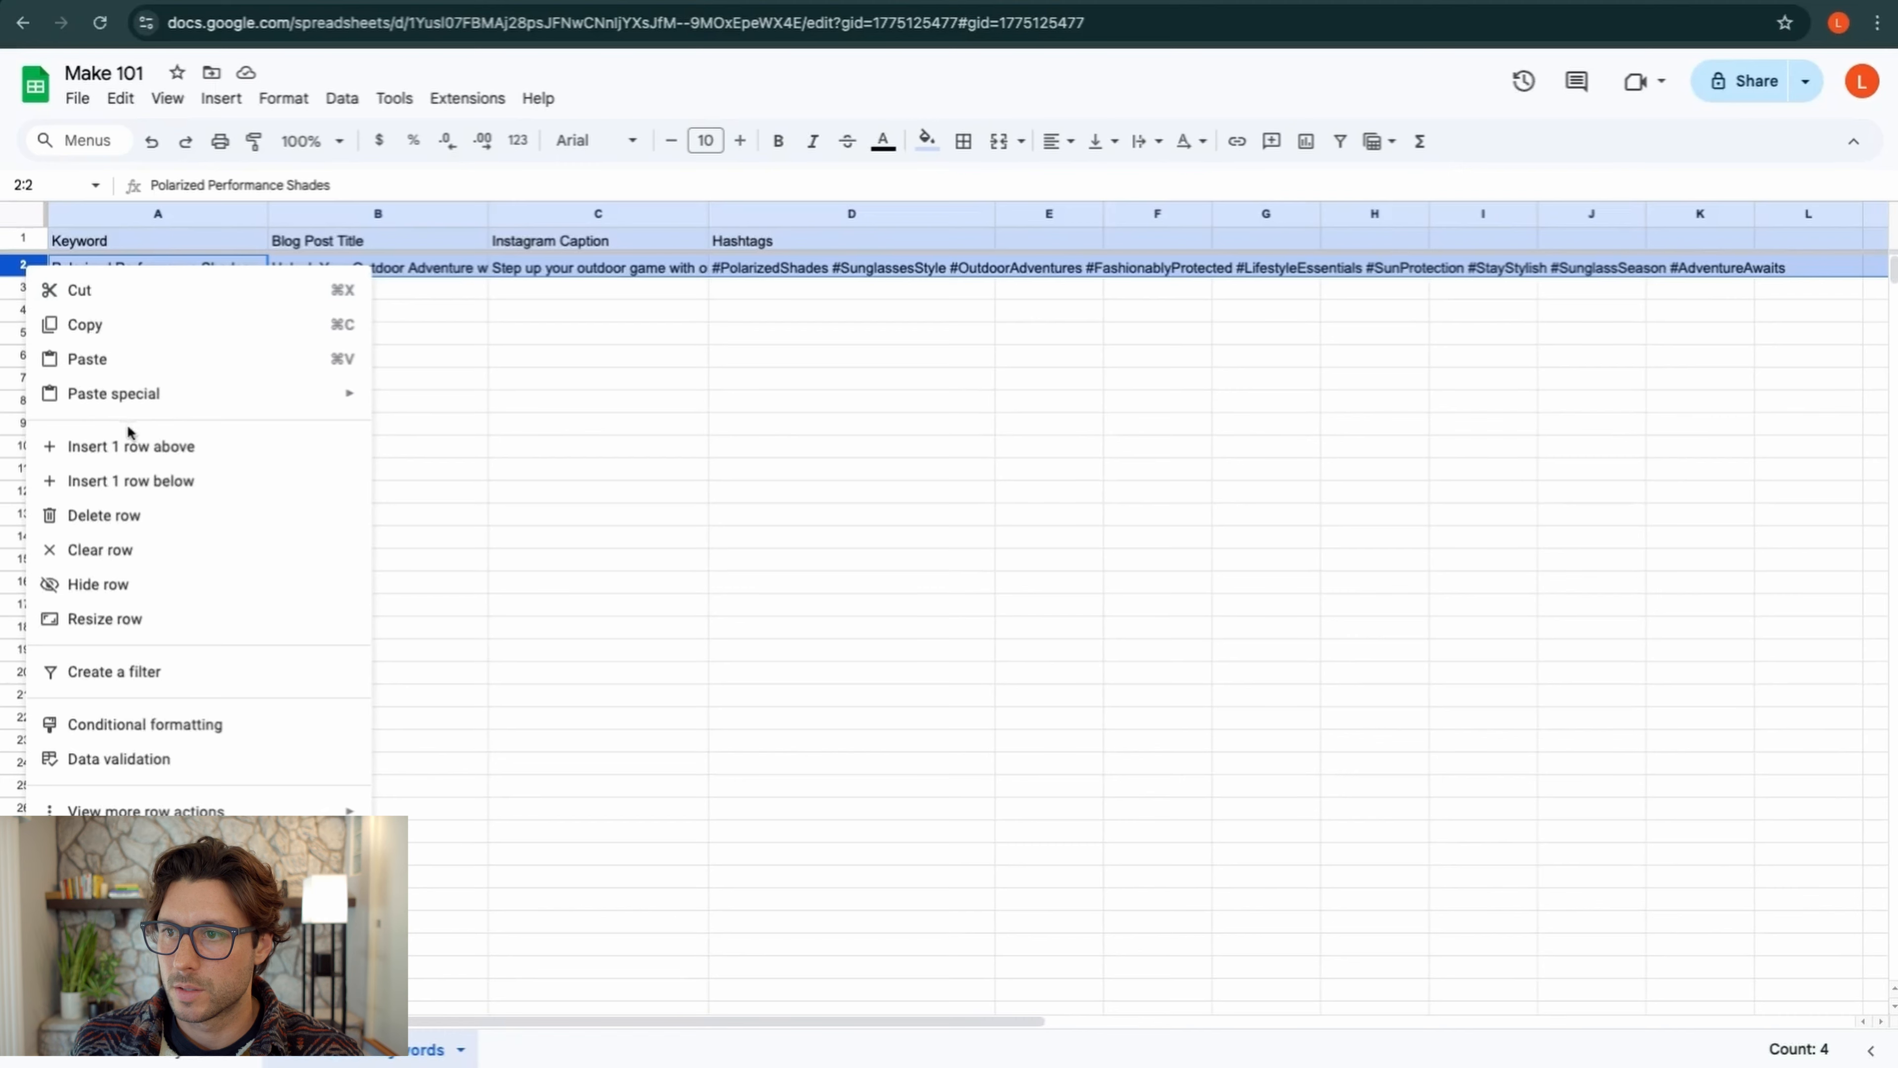
click(105, 524)
click(219, 376)
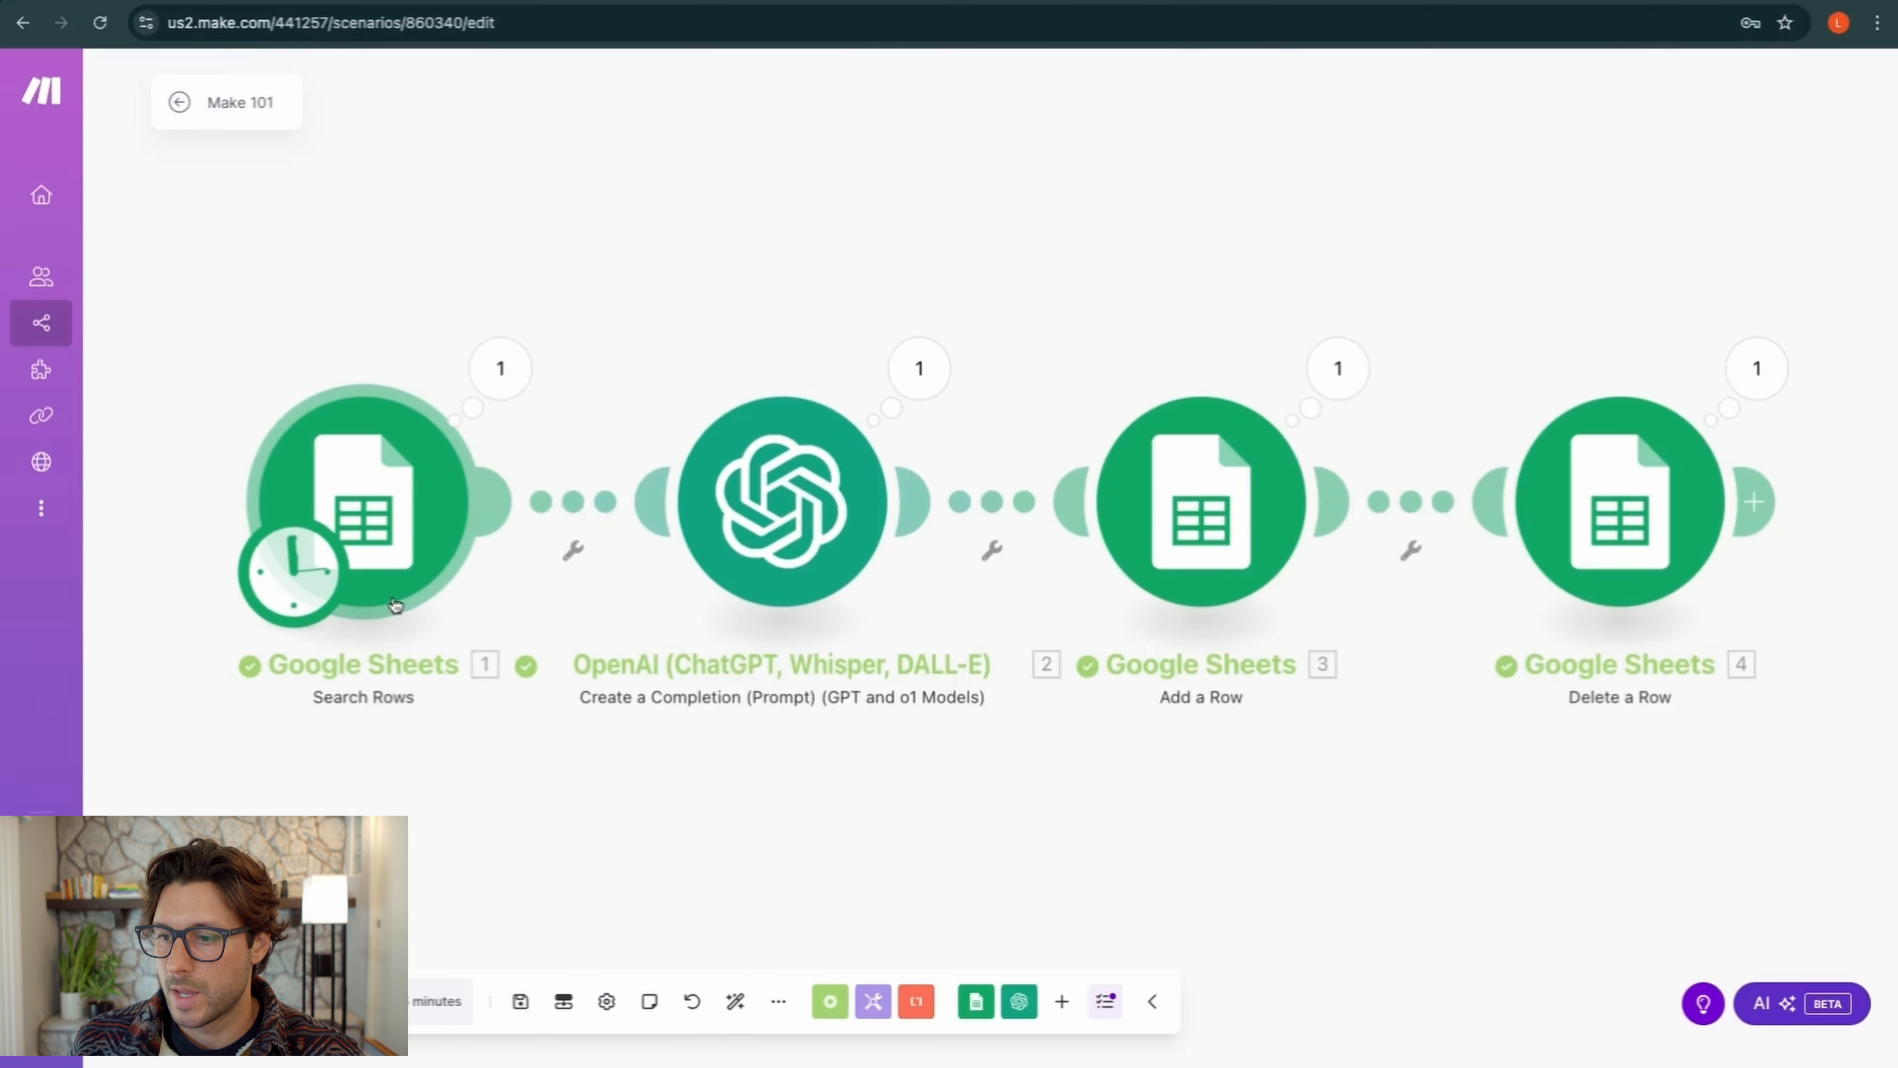
Change the Search Rows limit from 1 to 5 and save the scenario
click(395, 521)
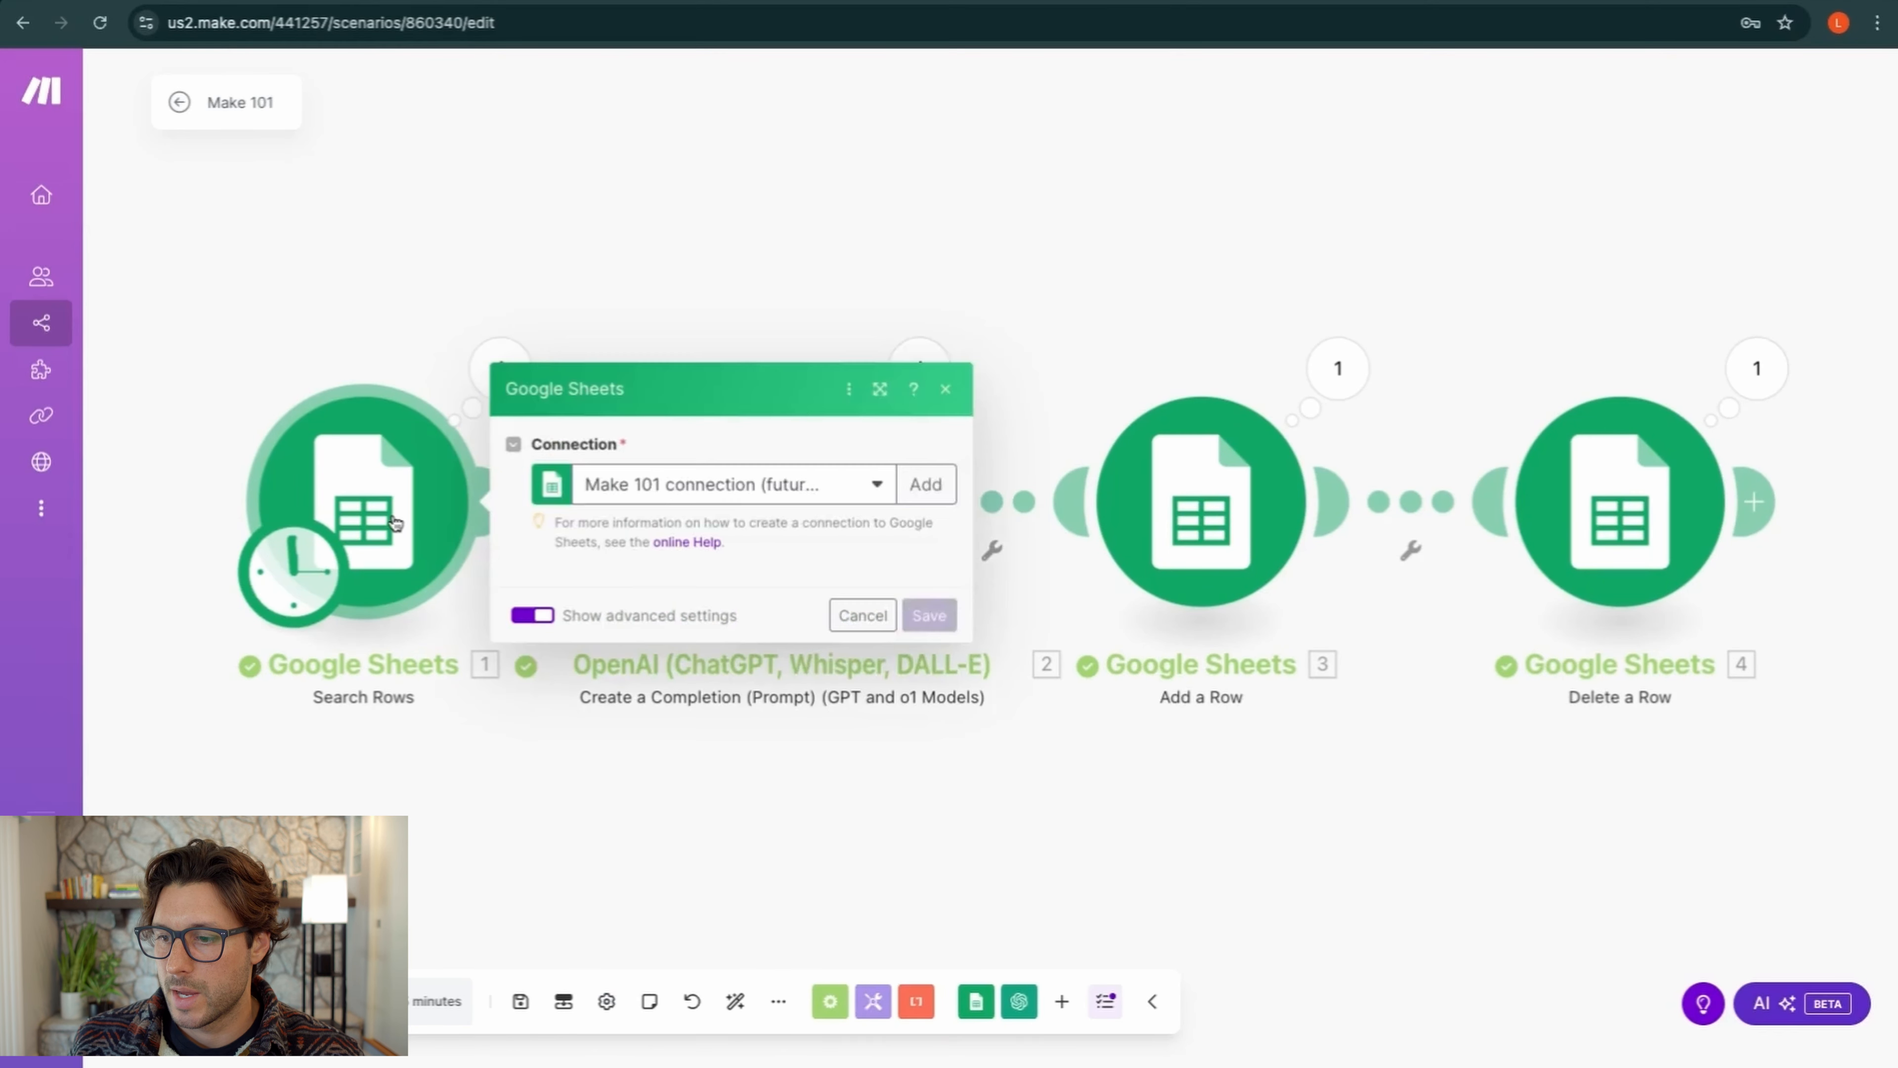
scroll(651, 729, down, 4)
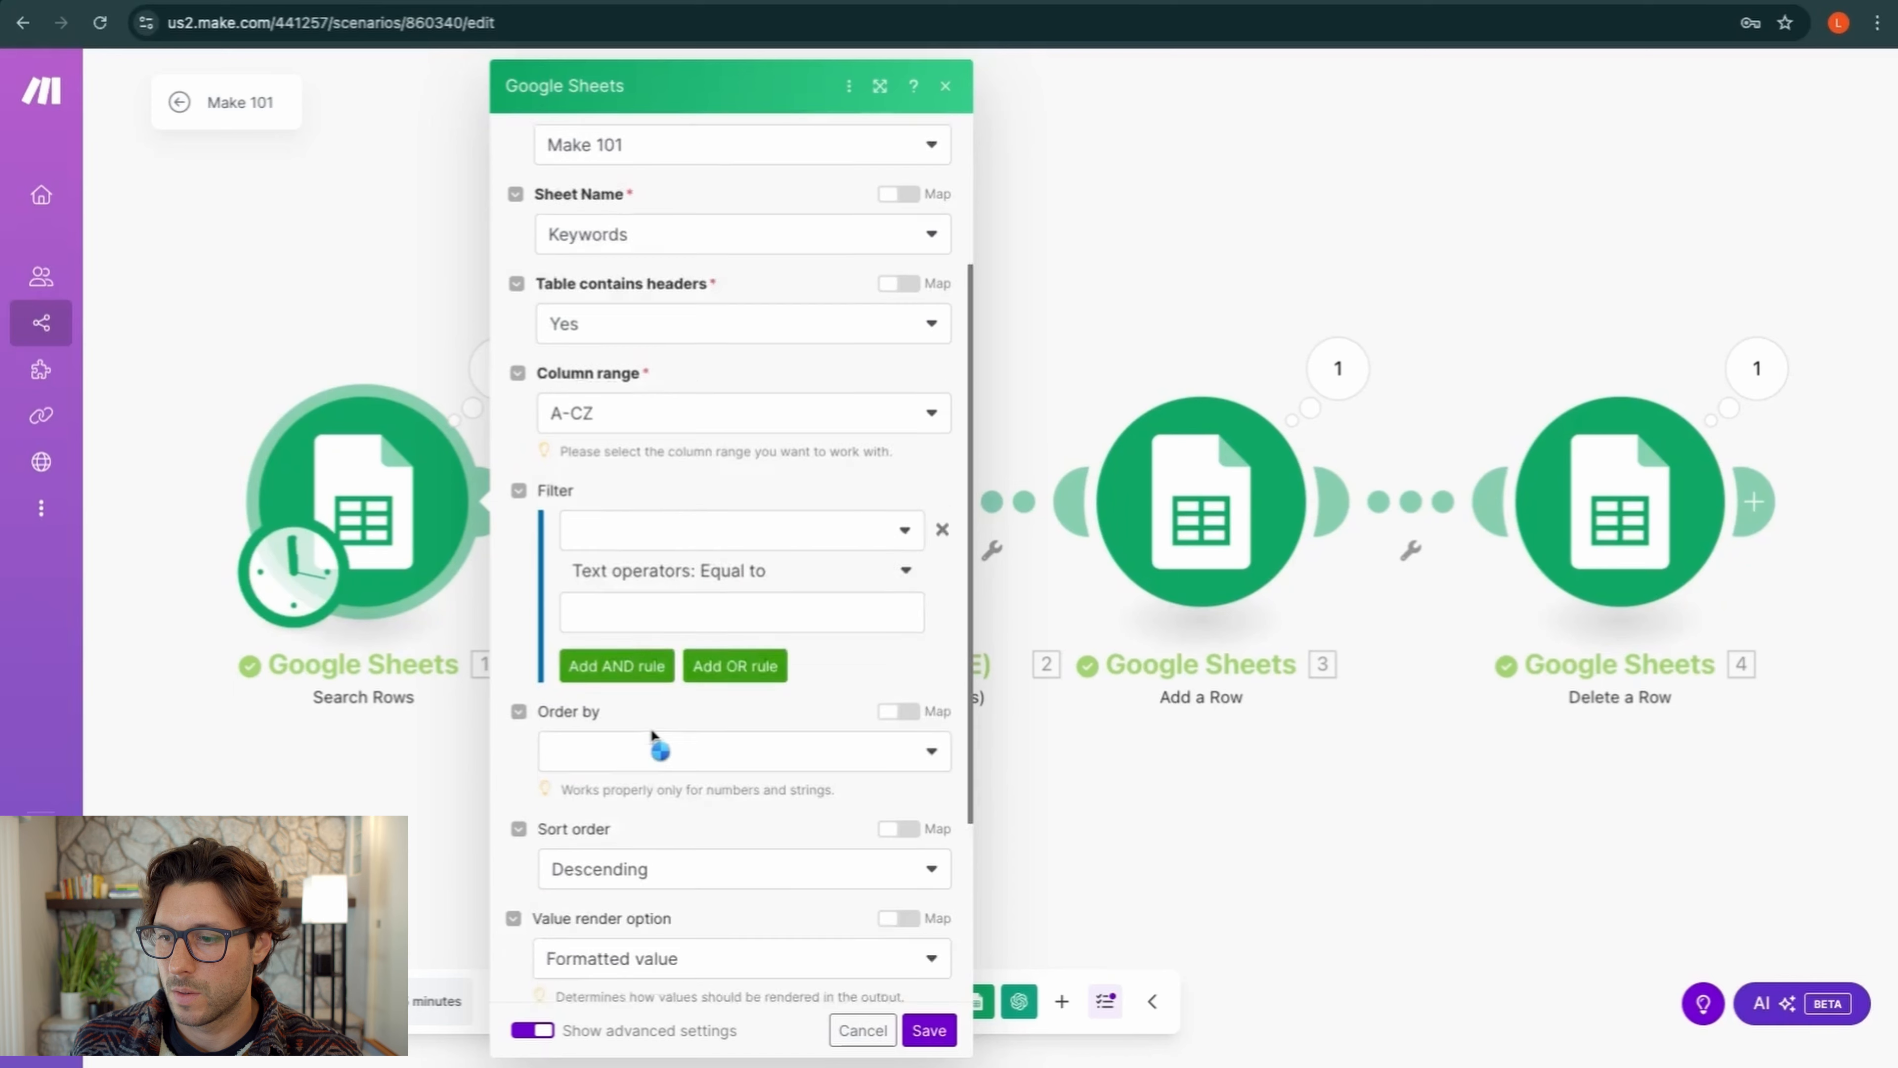
scroll(651, 730, down, 3)
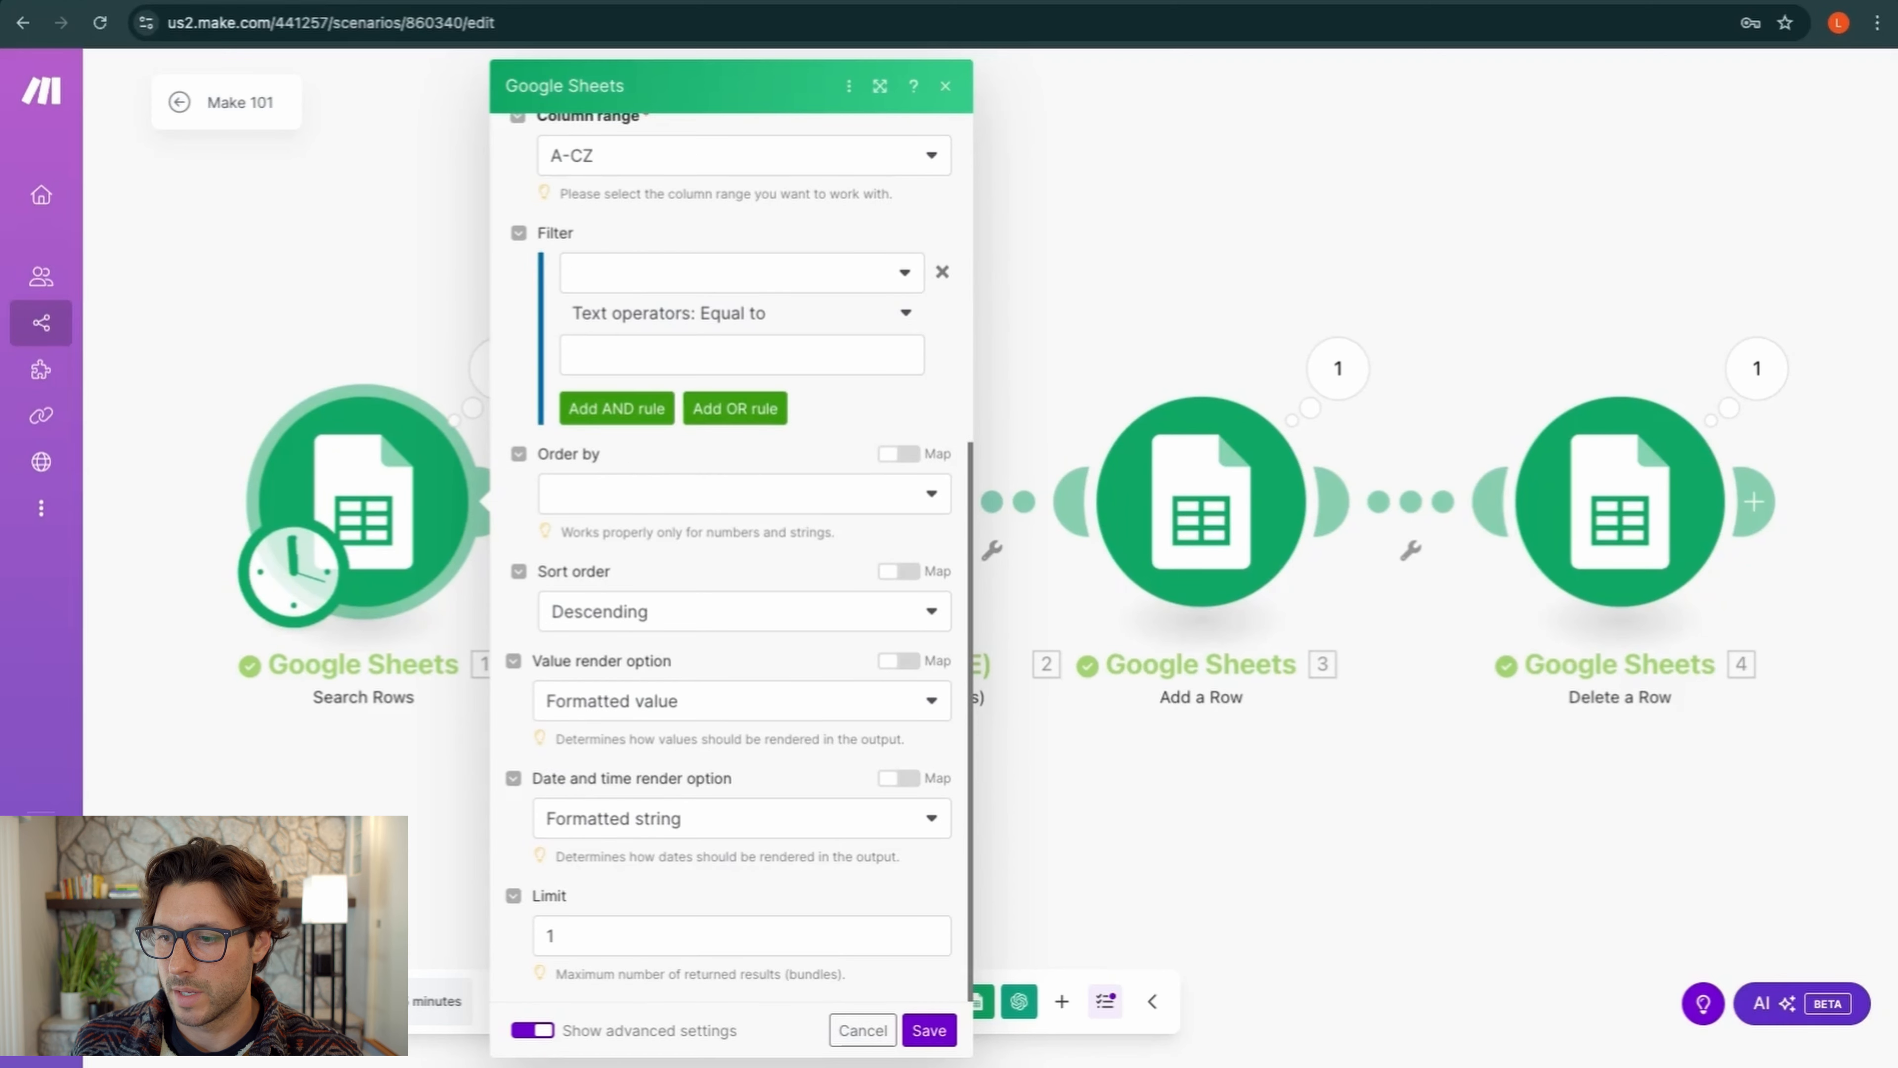
click(602, 942)
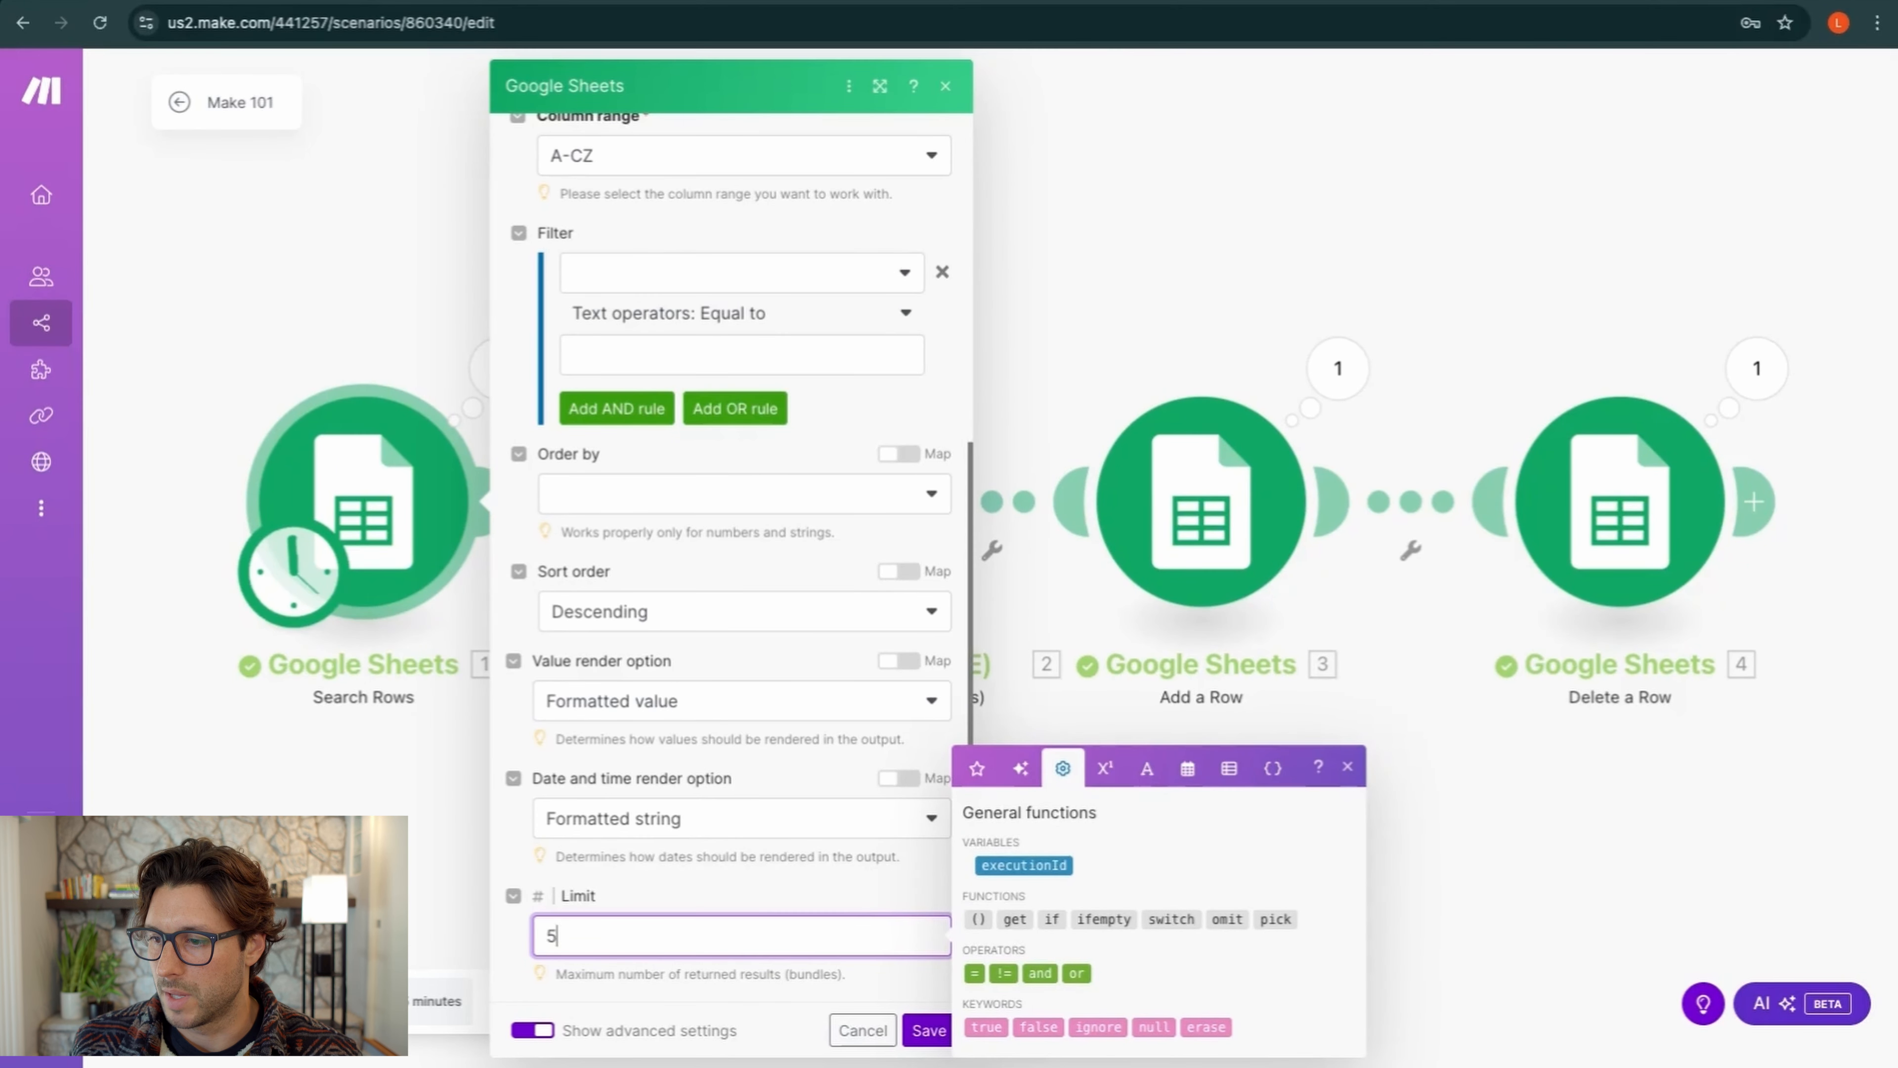
click(737, 883)
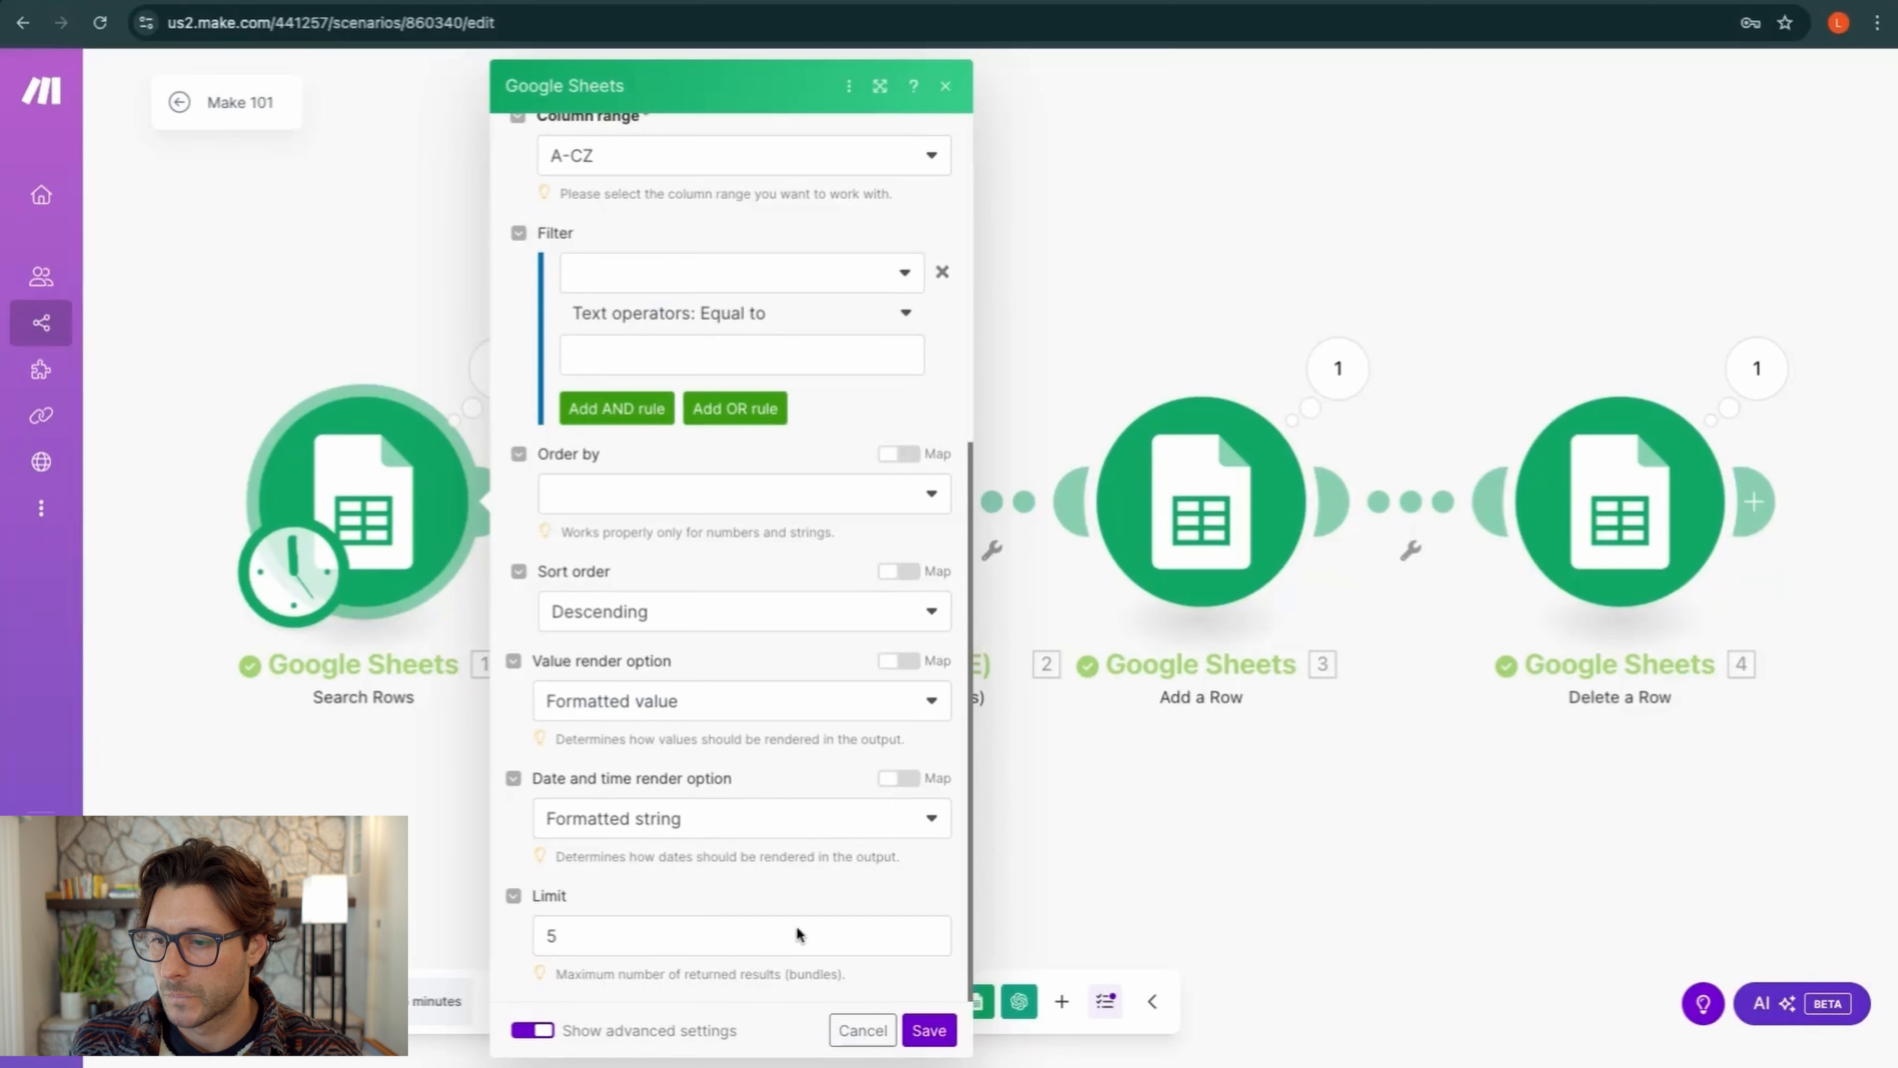
click(929, 1036)
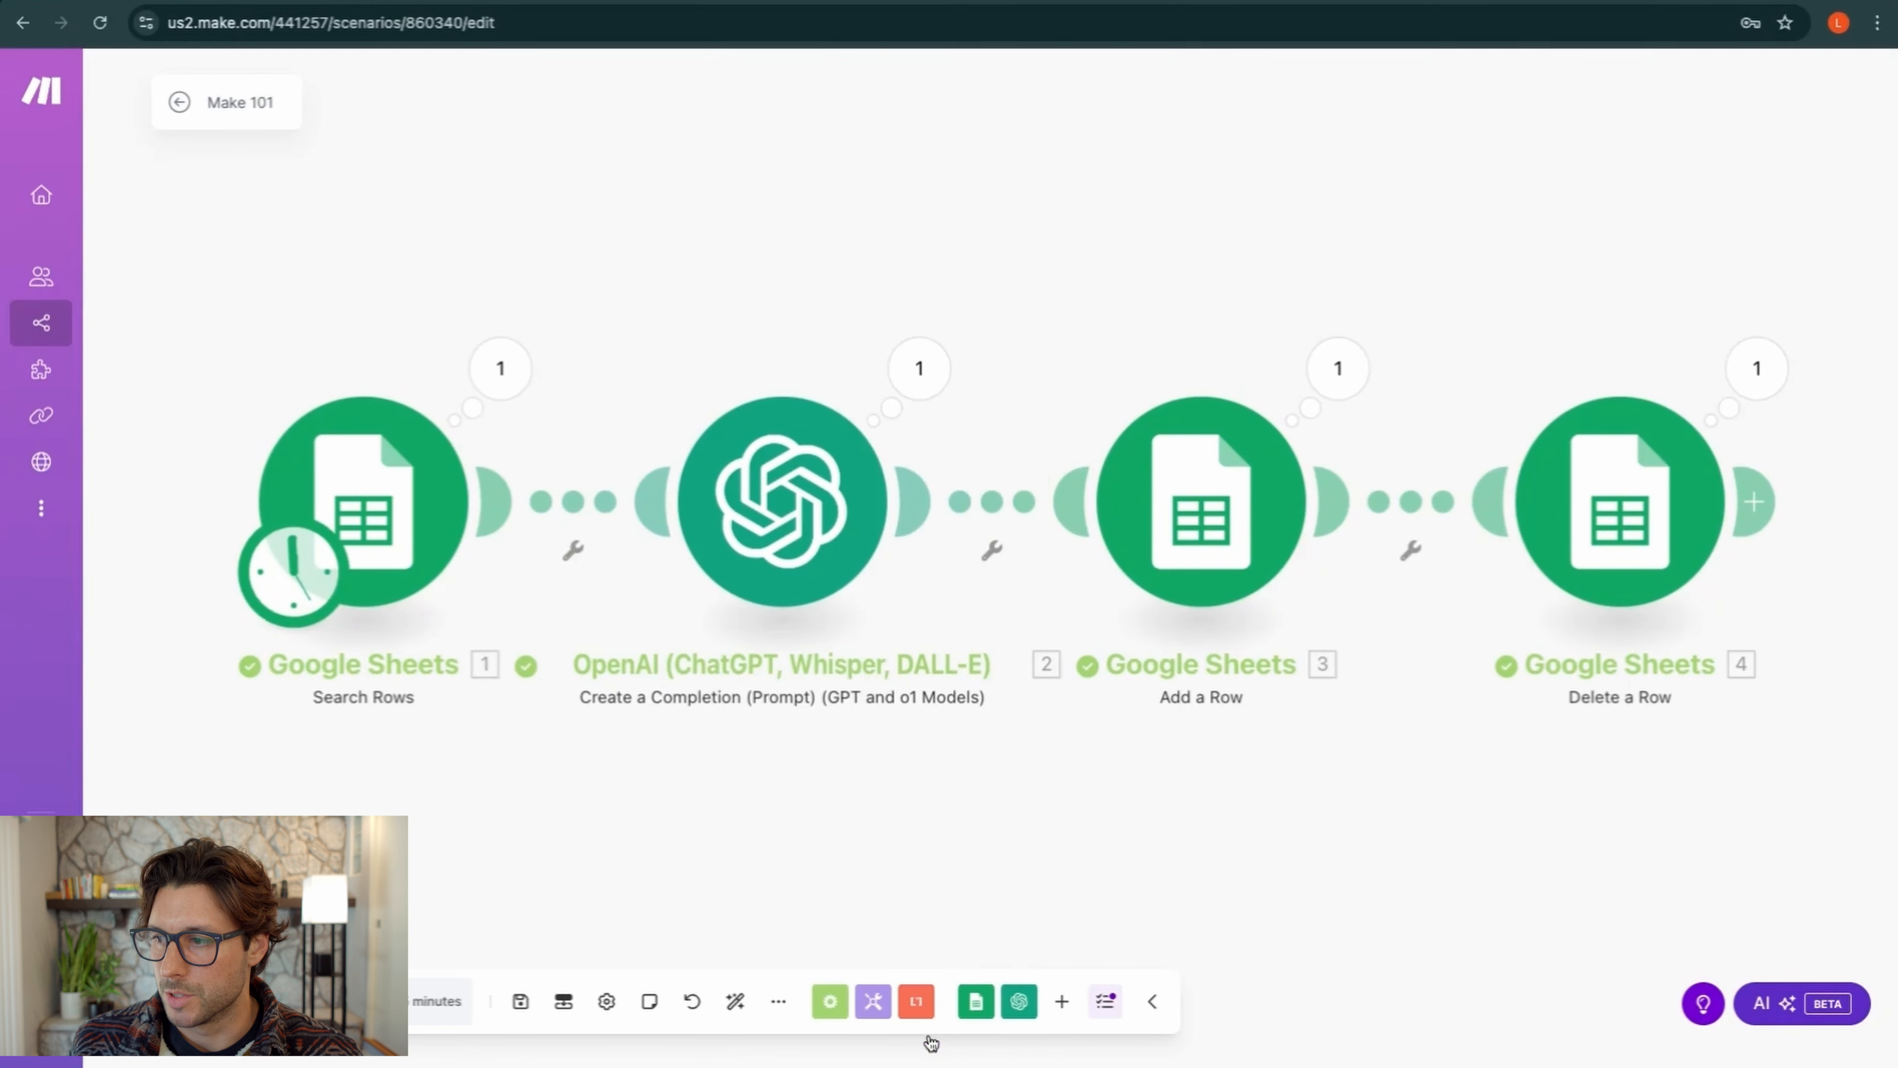
click(520, 1000)
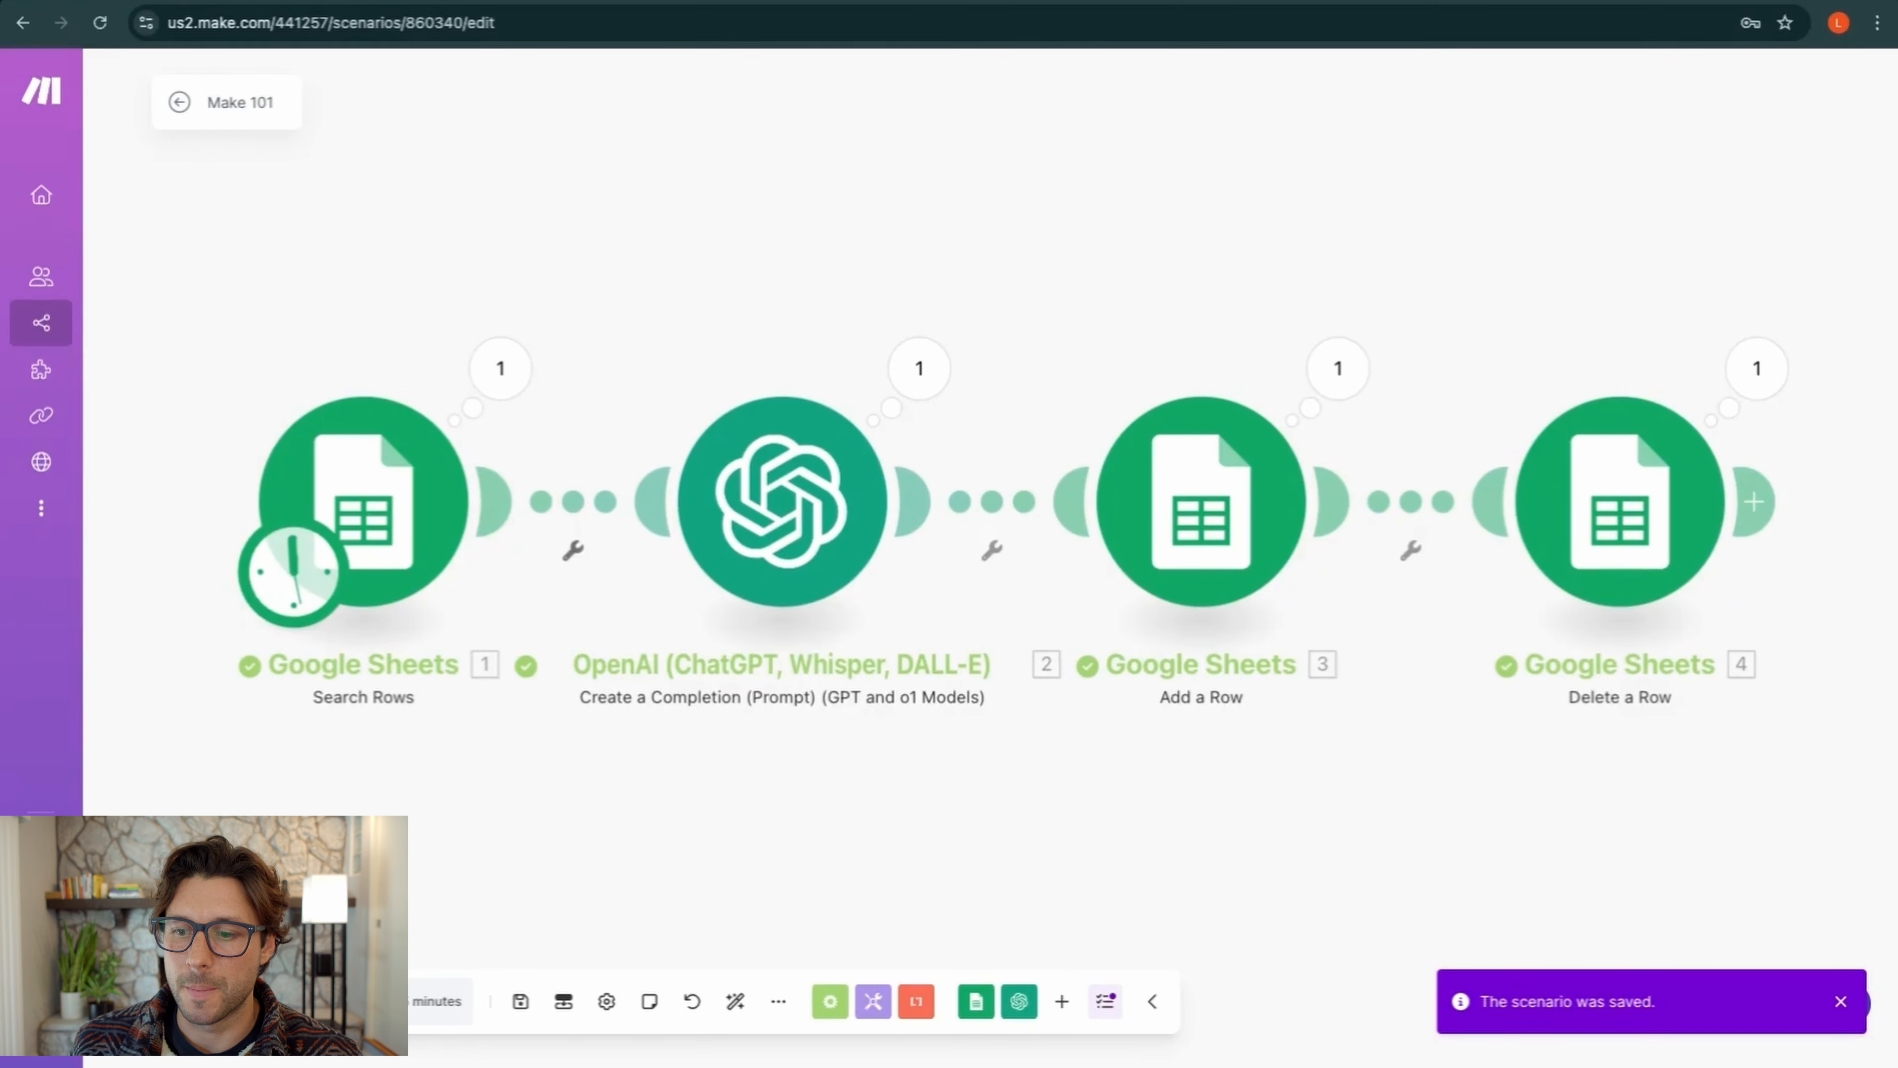
click(299, 3)
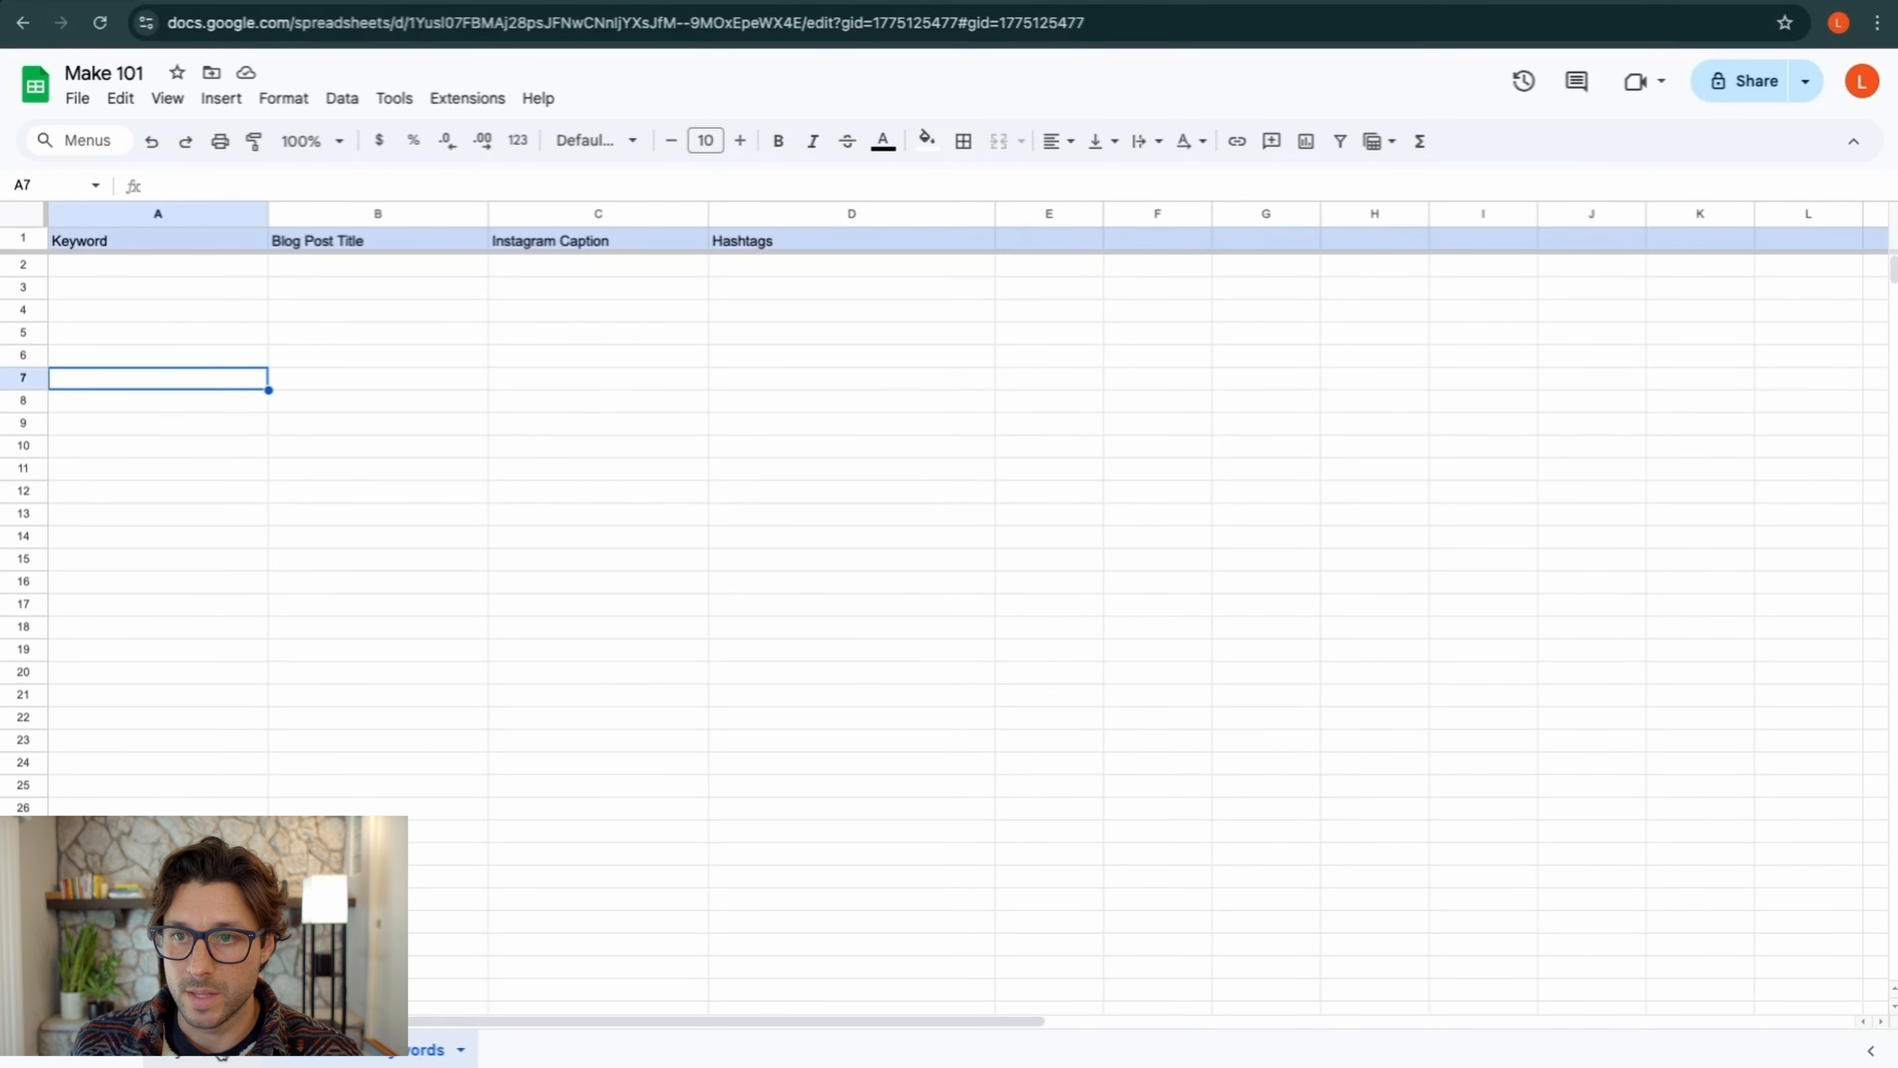
click(202, 1049)
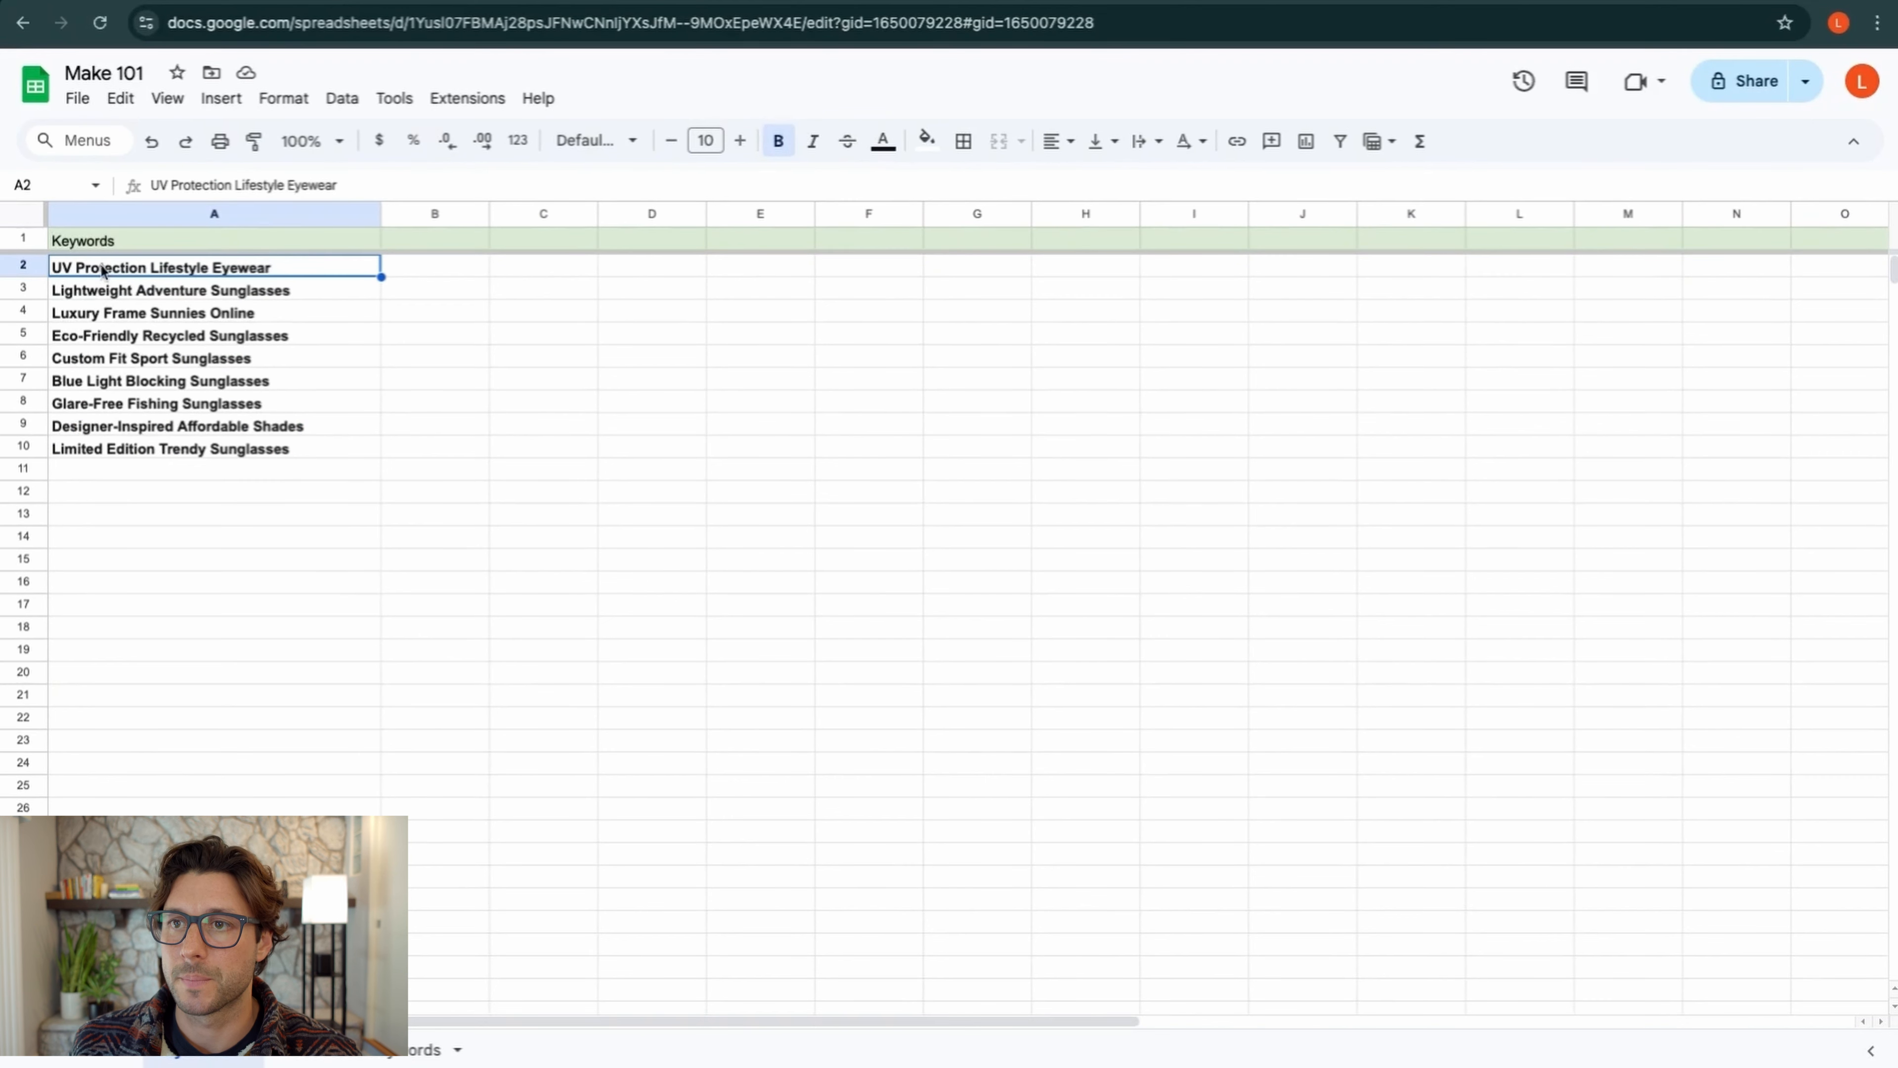
Save and run the scenario once, then review the OpenAI module's RateLimitError details
key(ctrl+Tab)
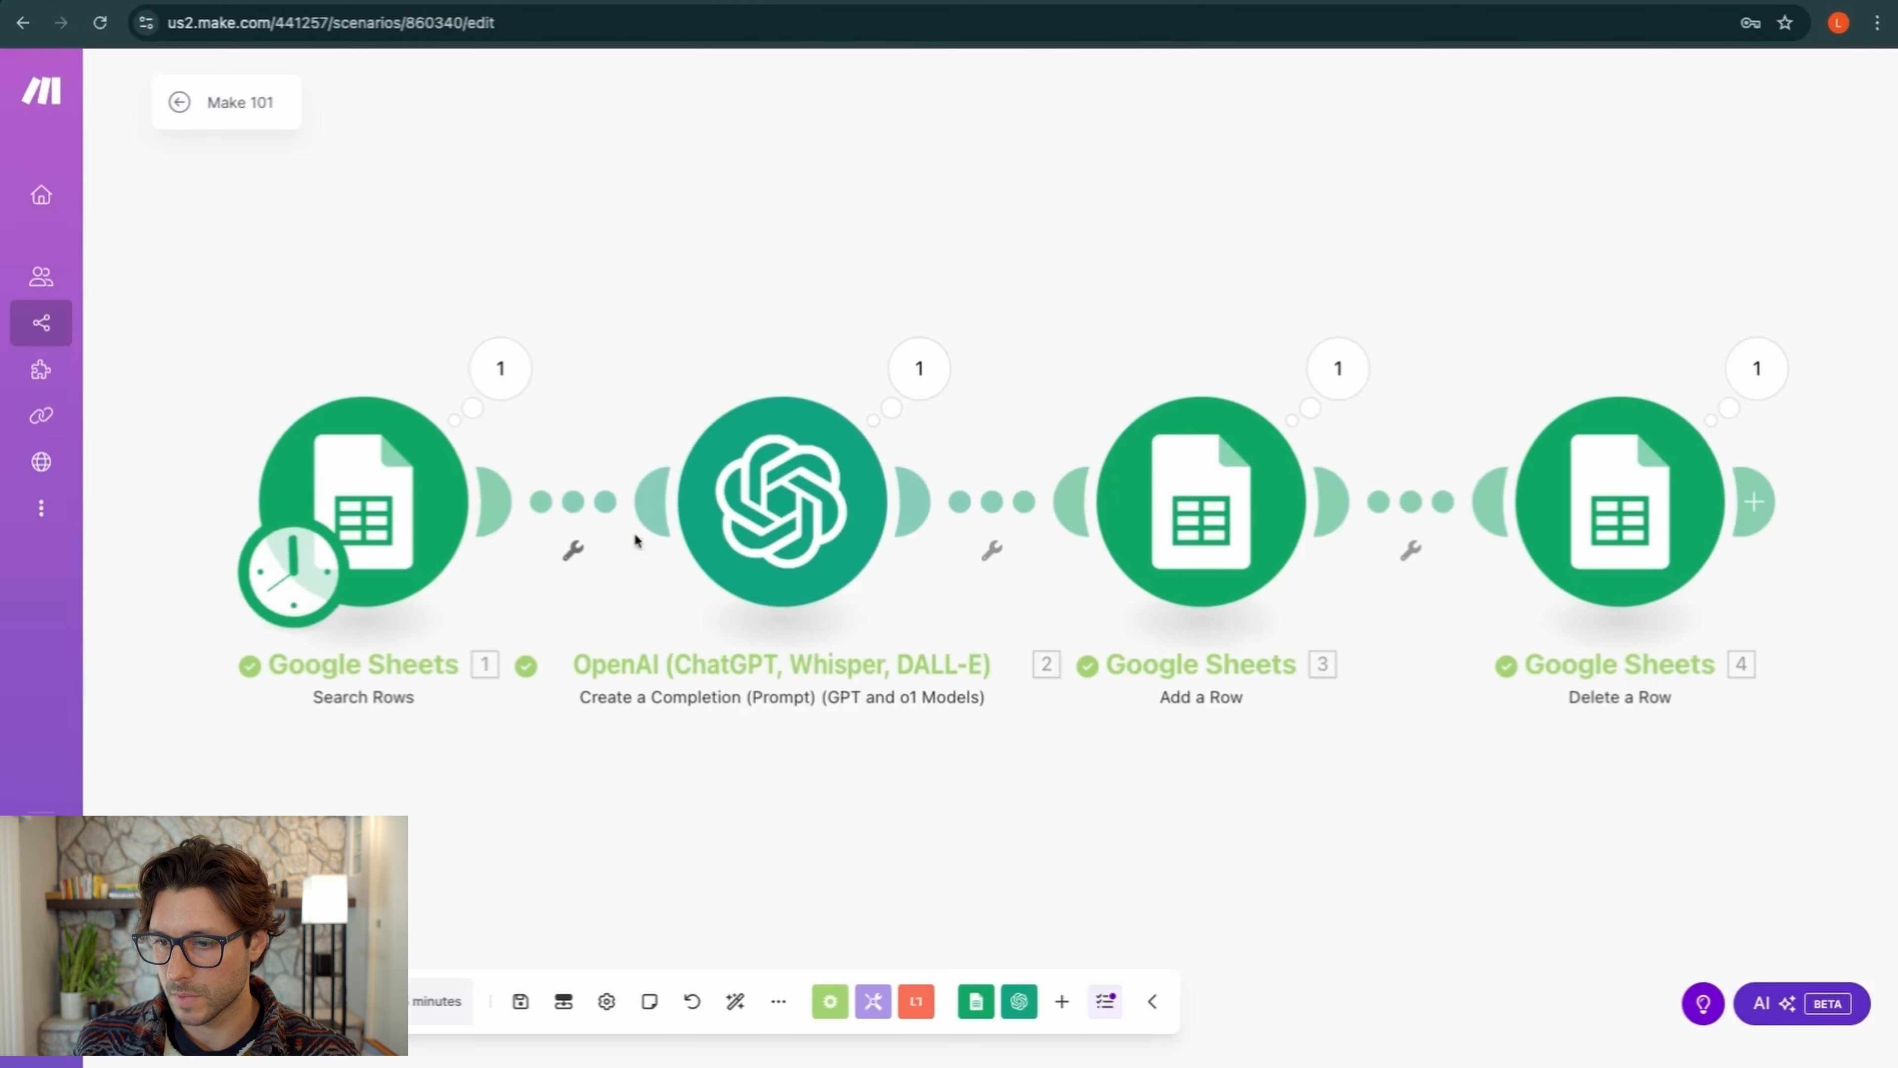
click(521, 1001)
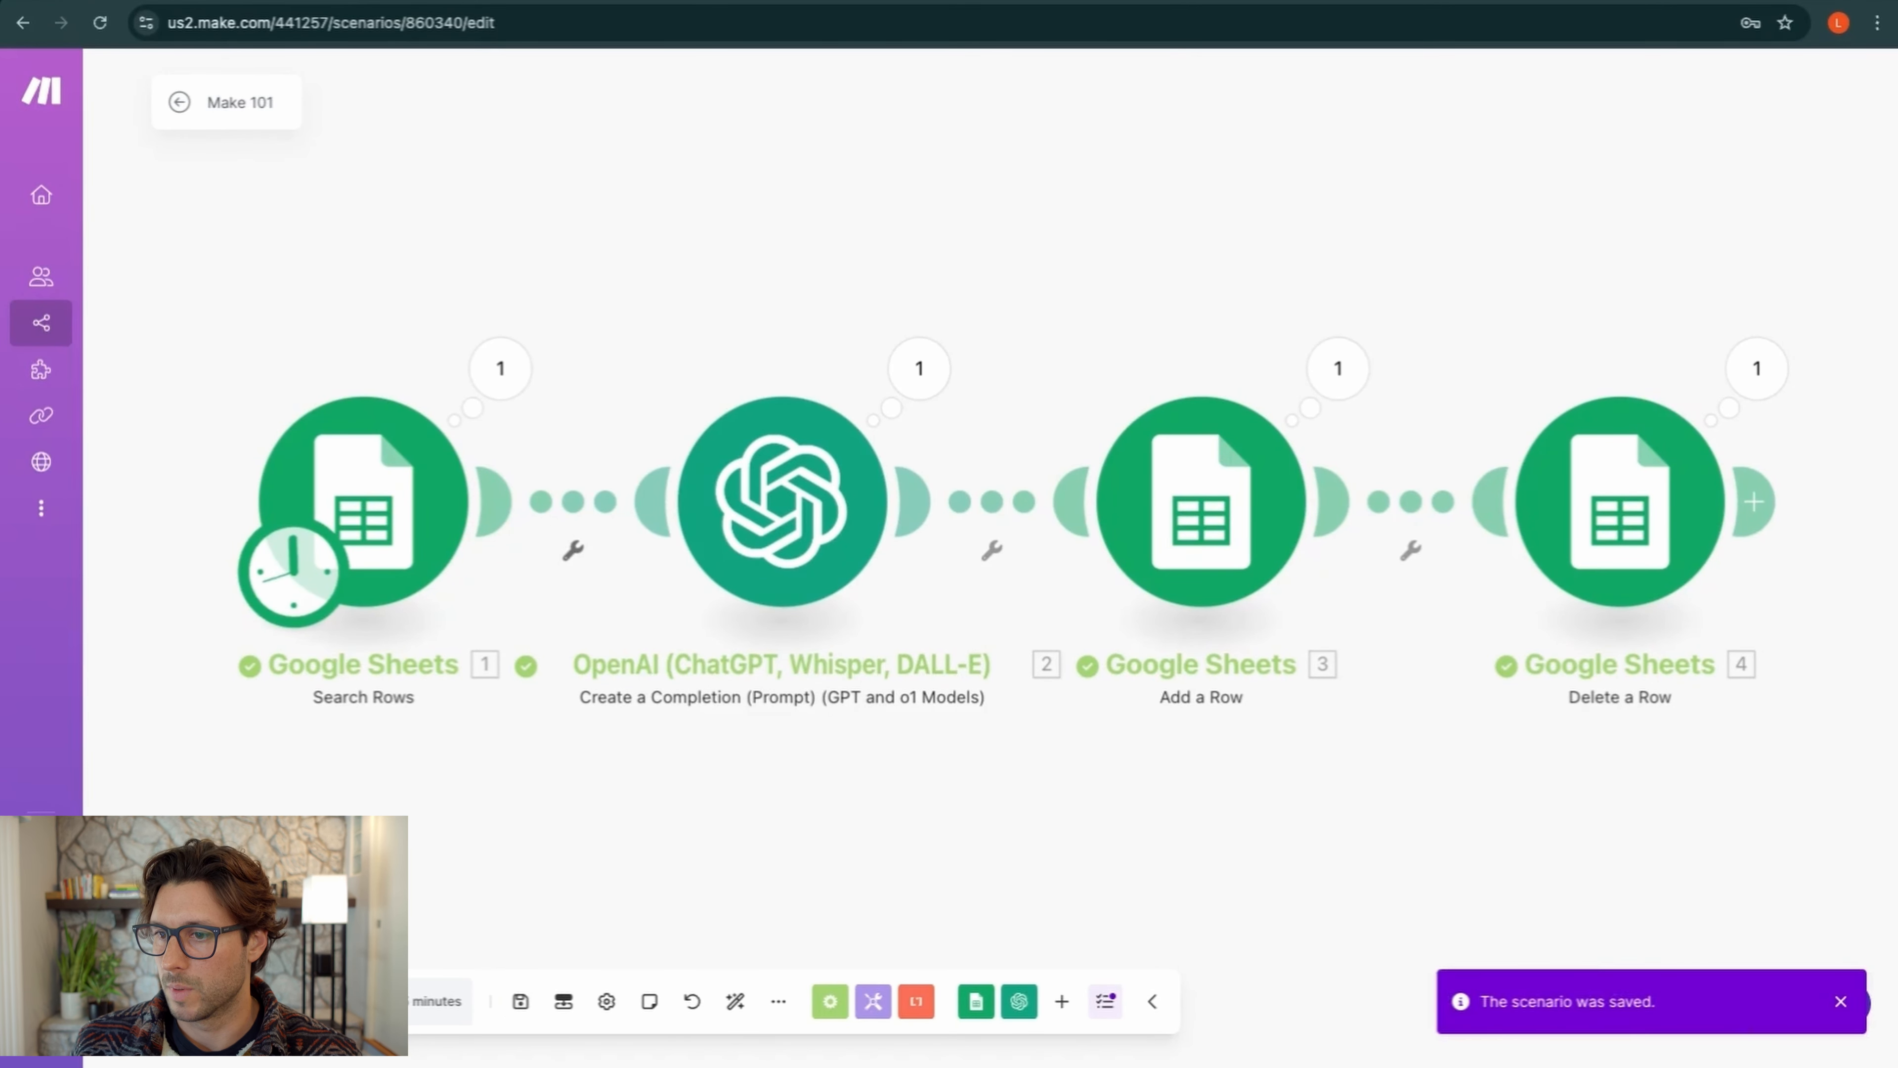
click(213, 1001)
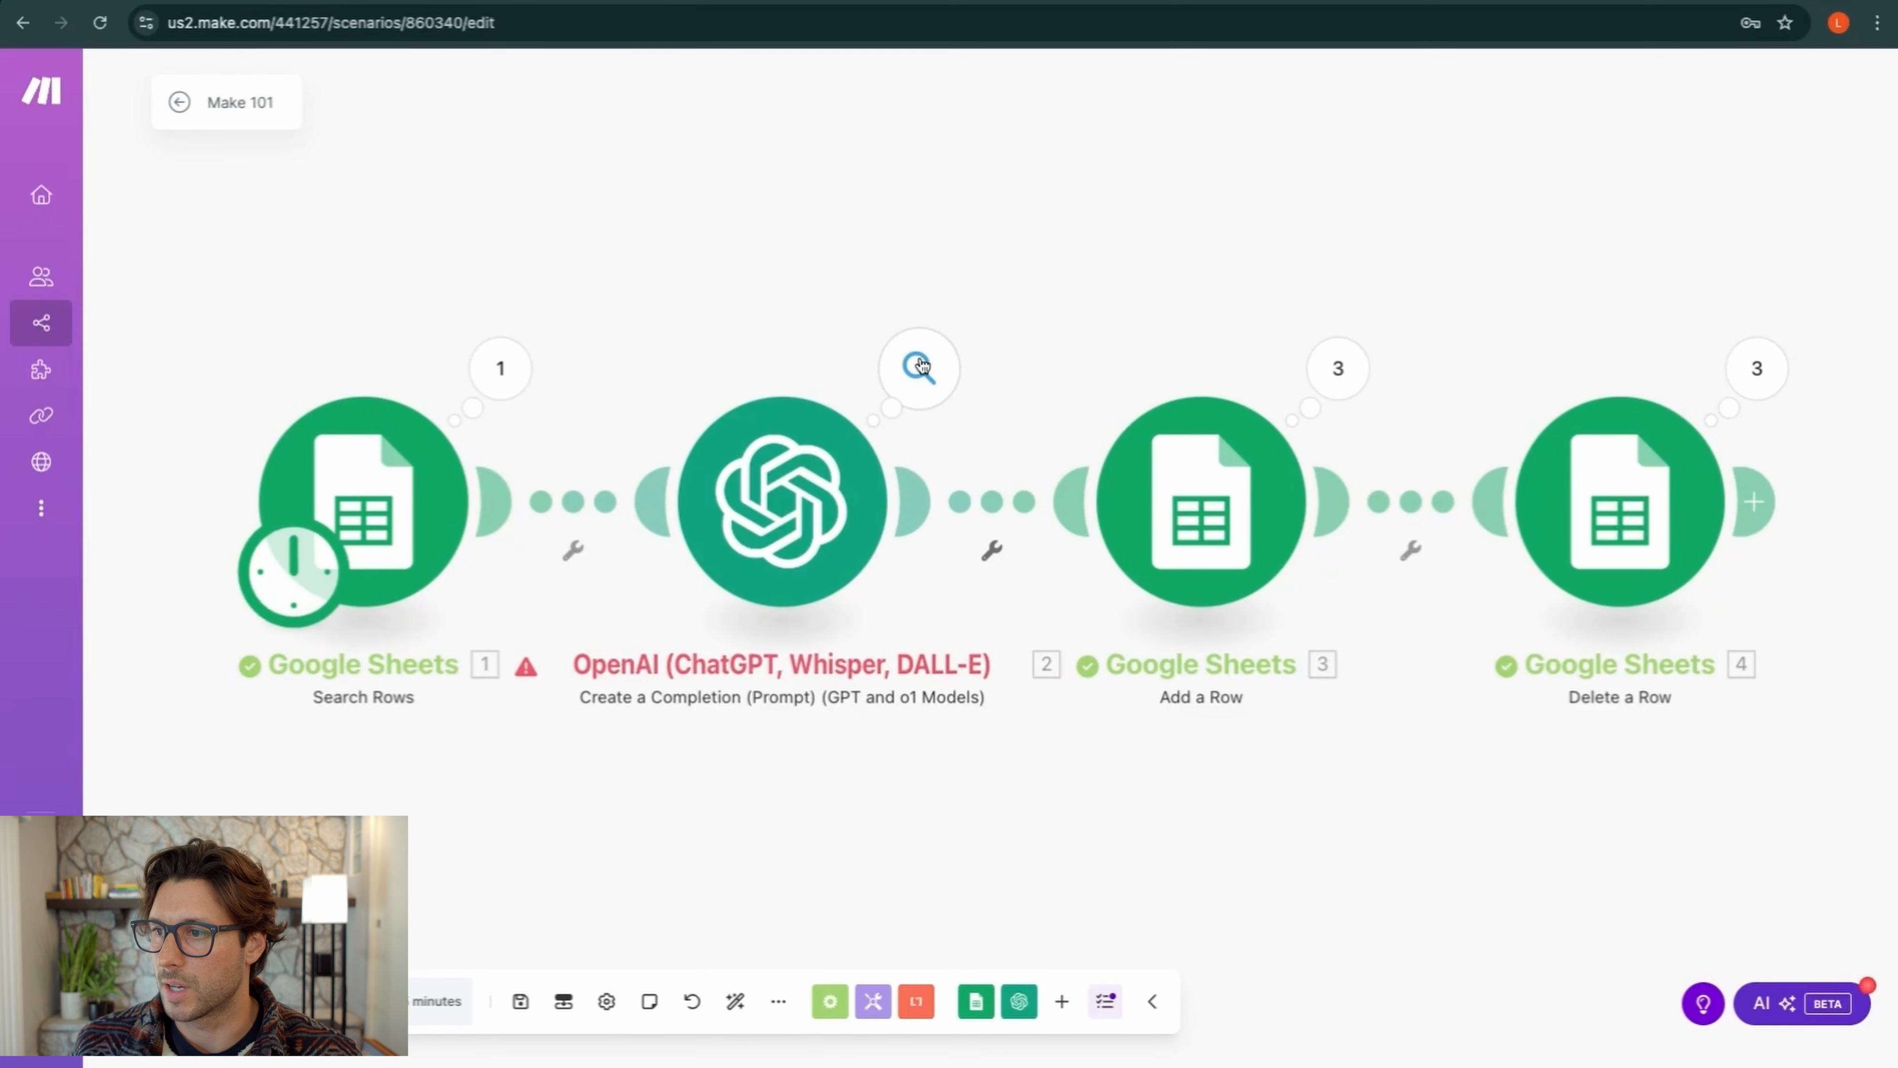
click(921, 365)
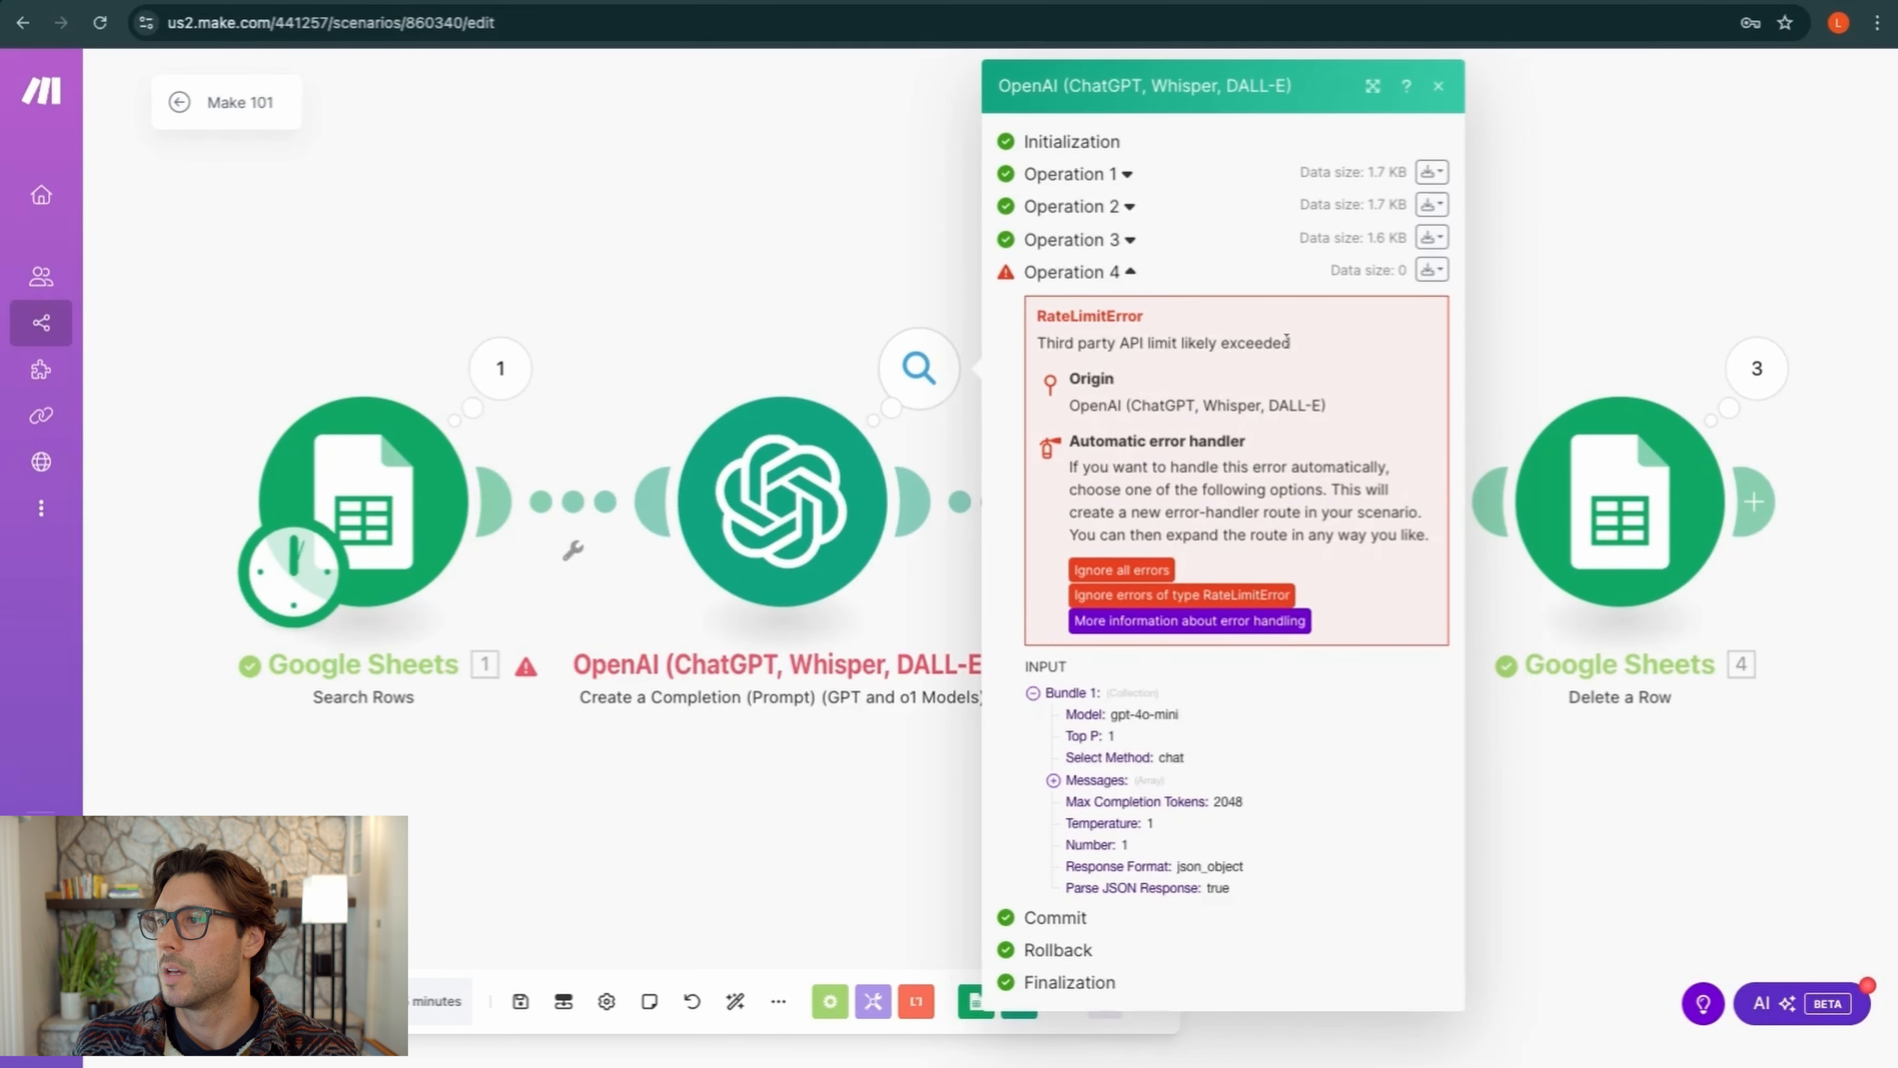
click(1438, 85)
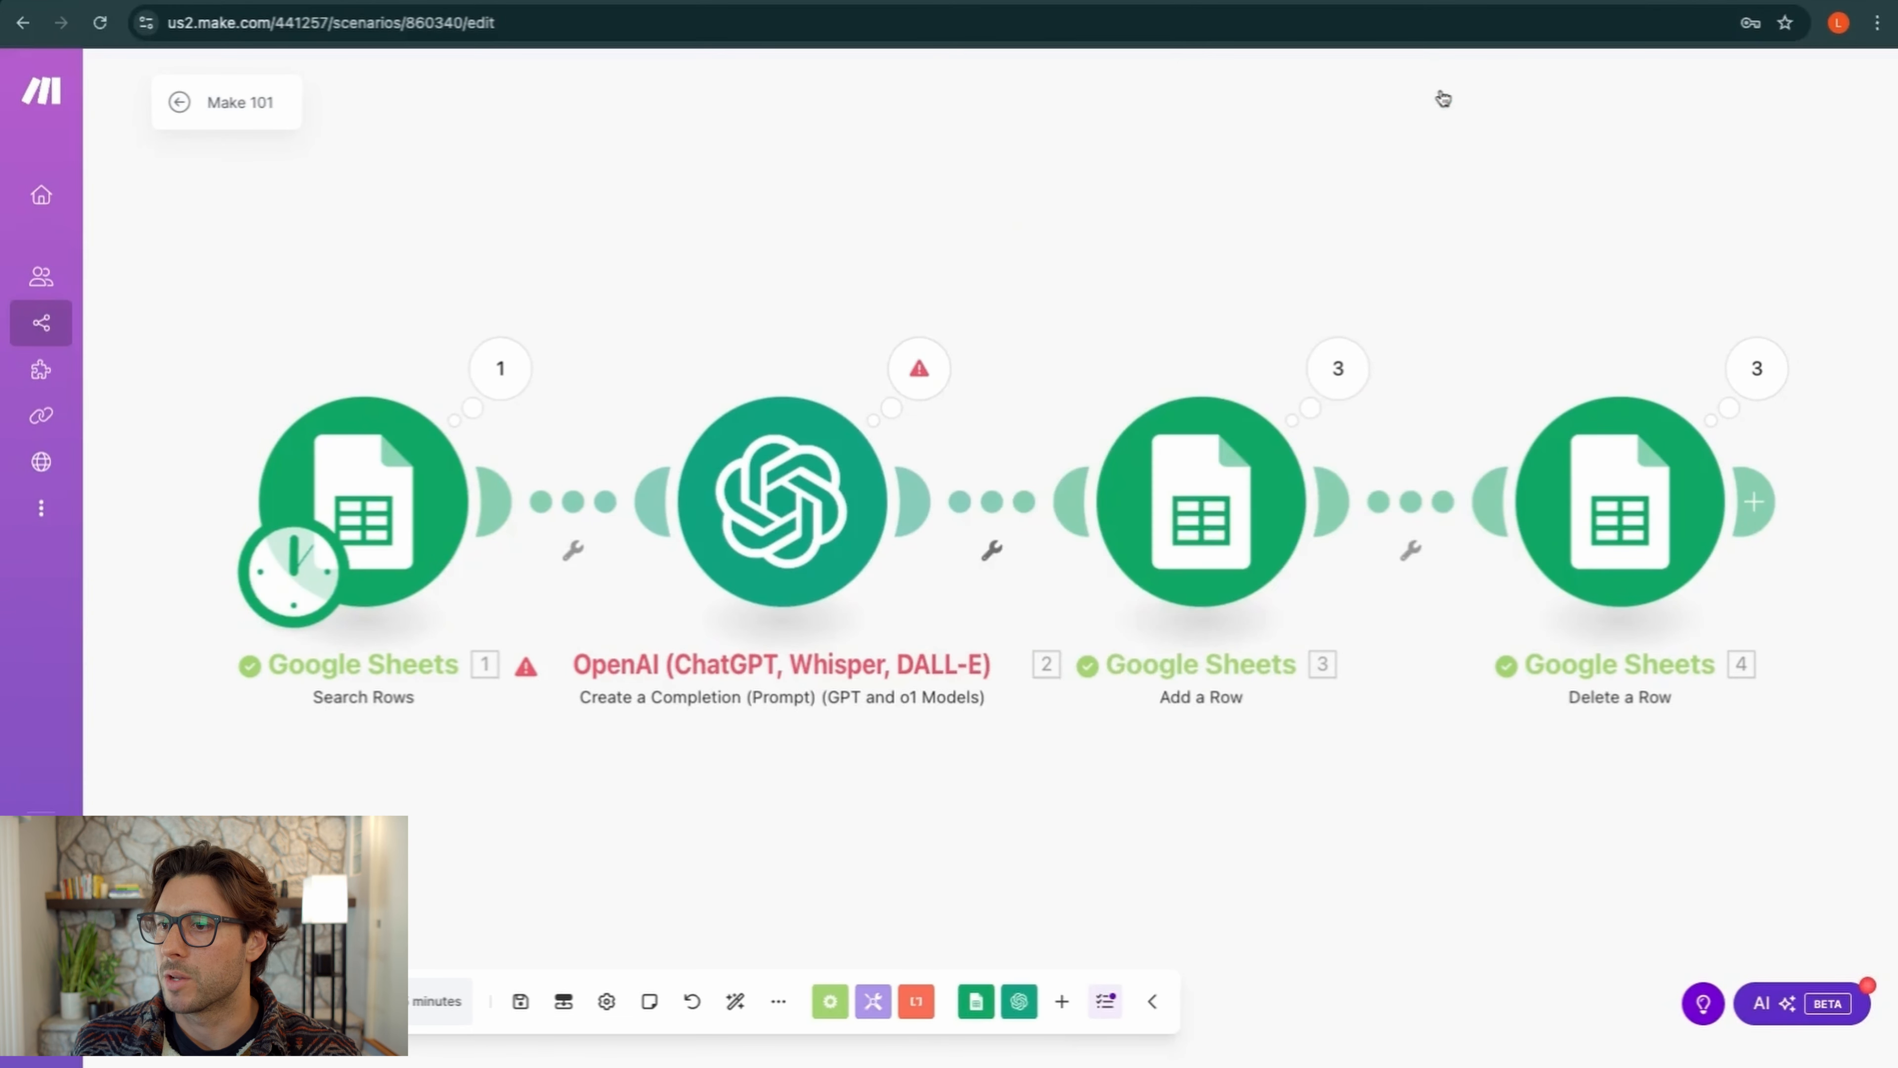
Review the OpenAI organization's API keys, admin keys, billing overview and monthly usage
click(906, 28)
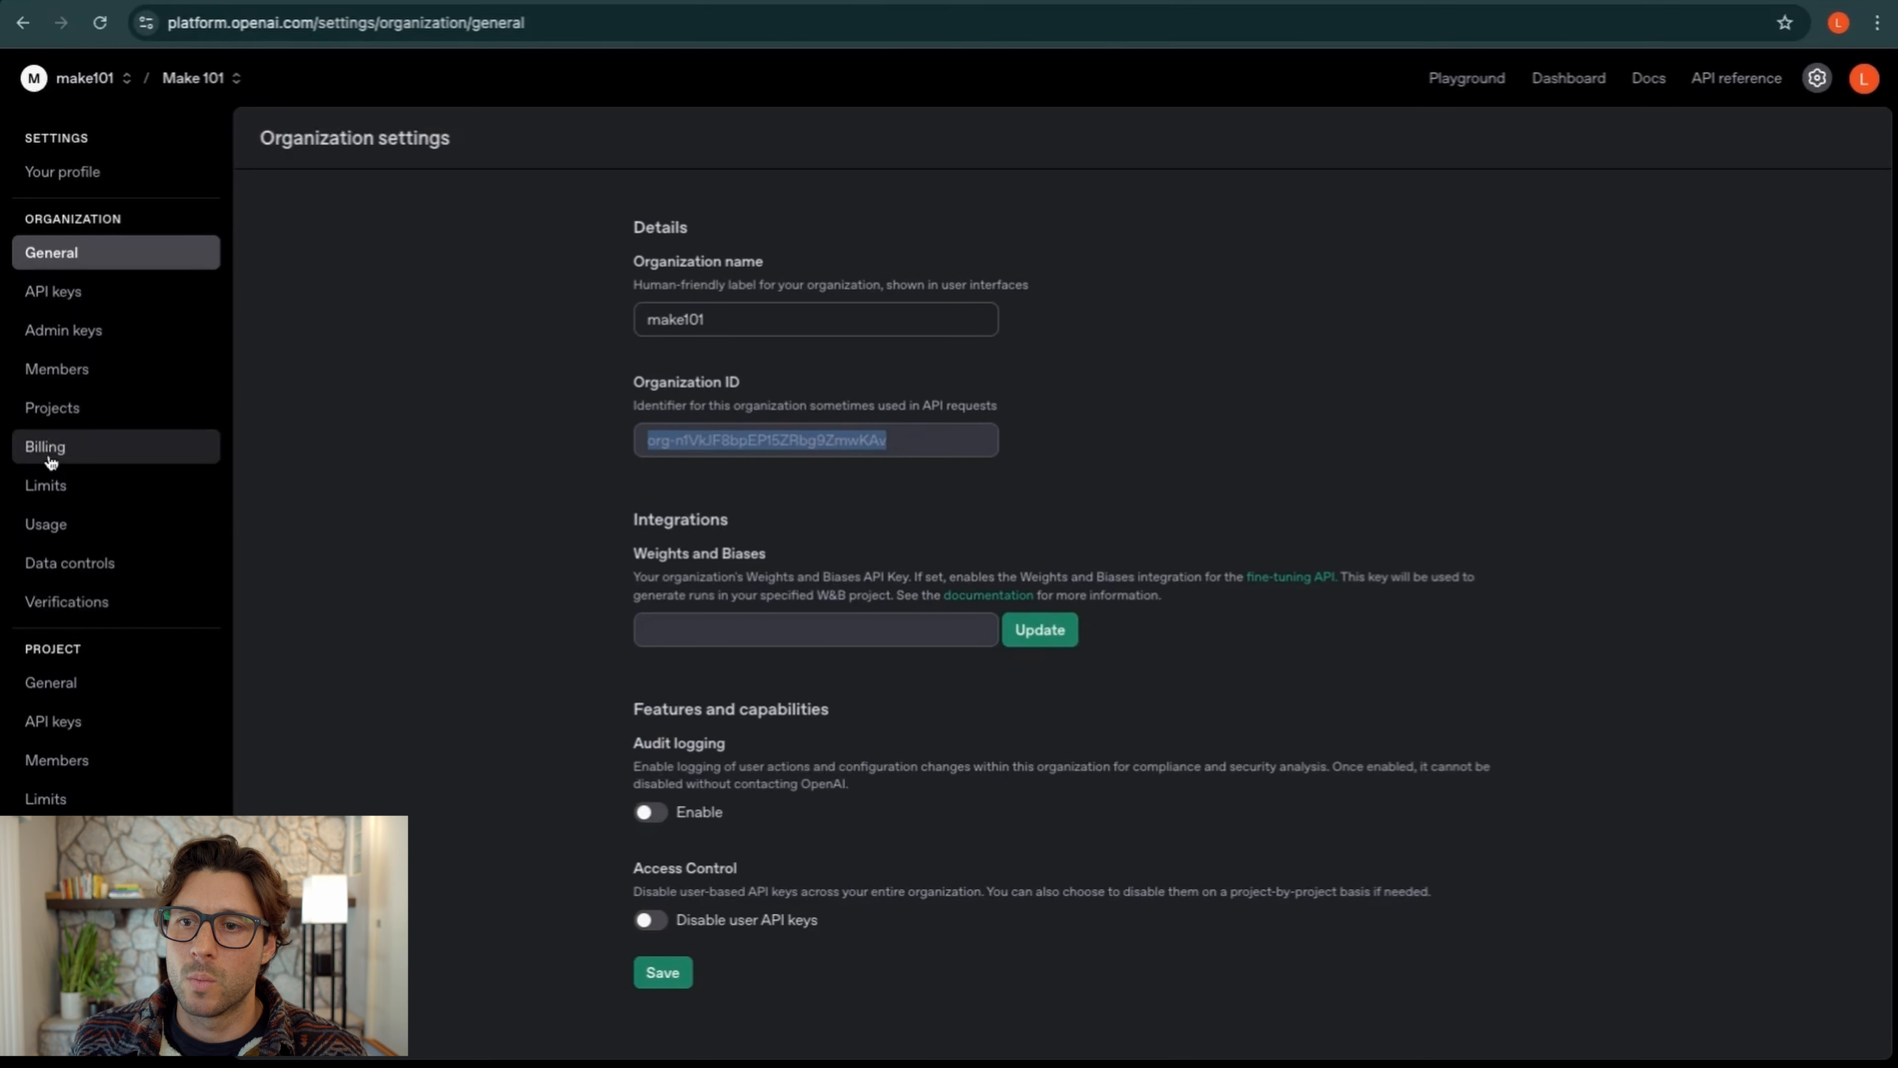
click(72, 309)
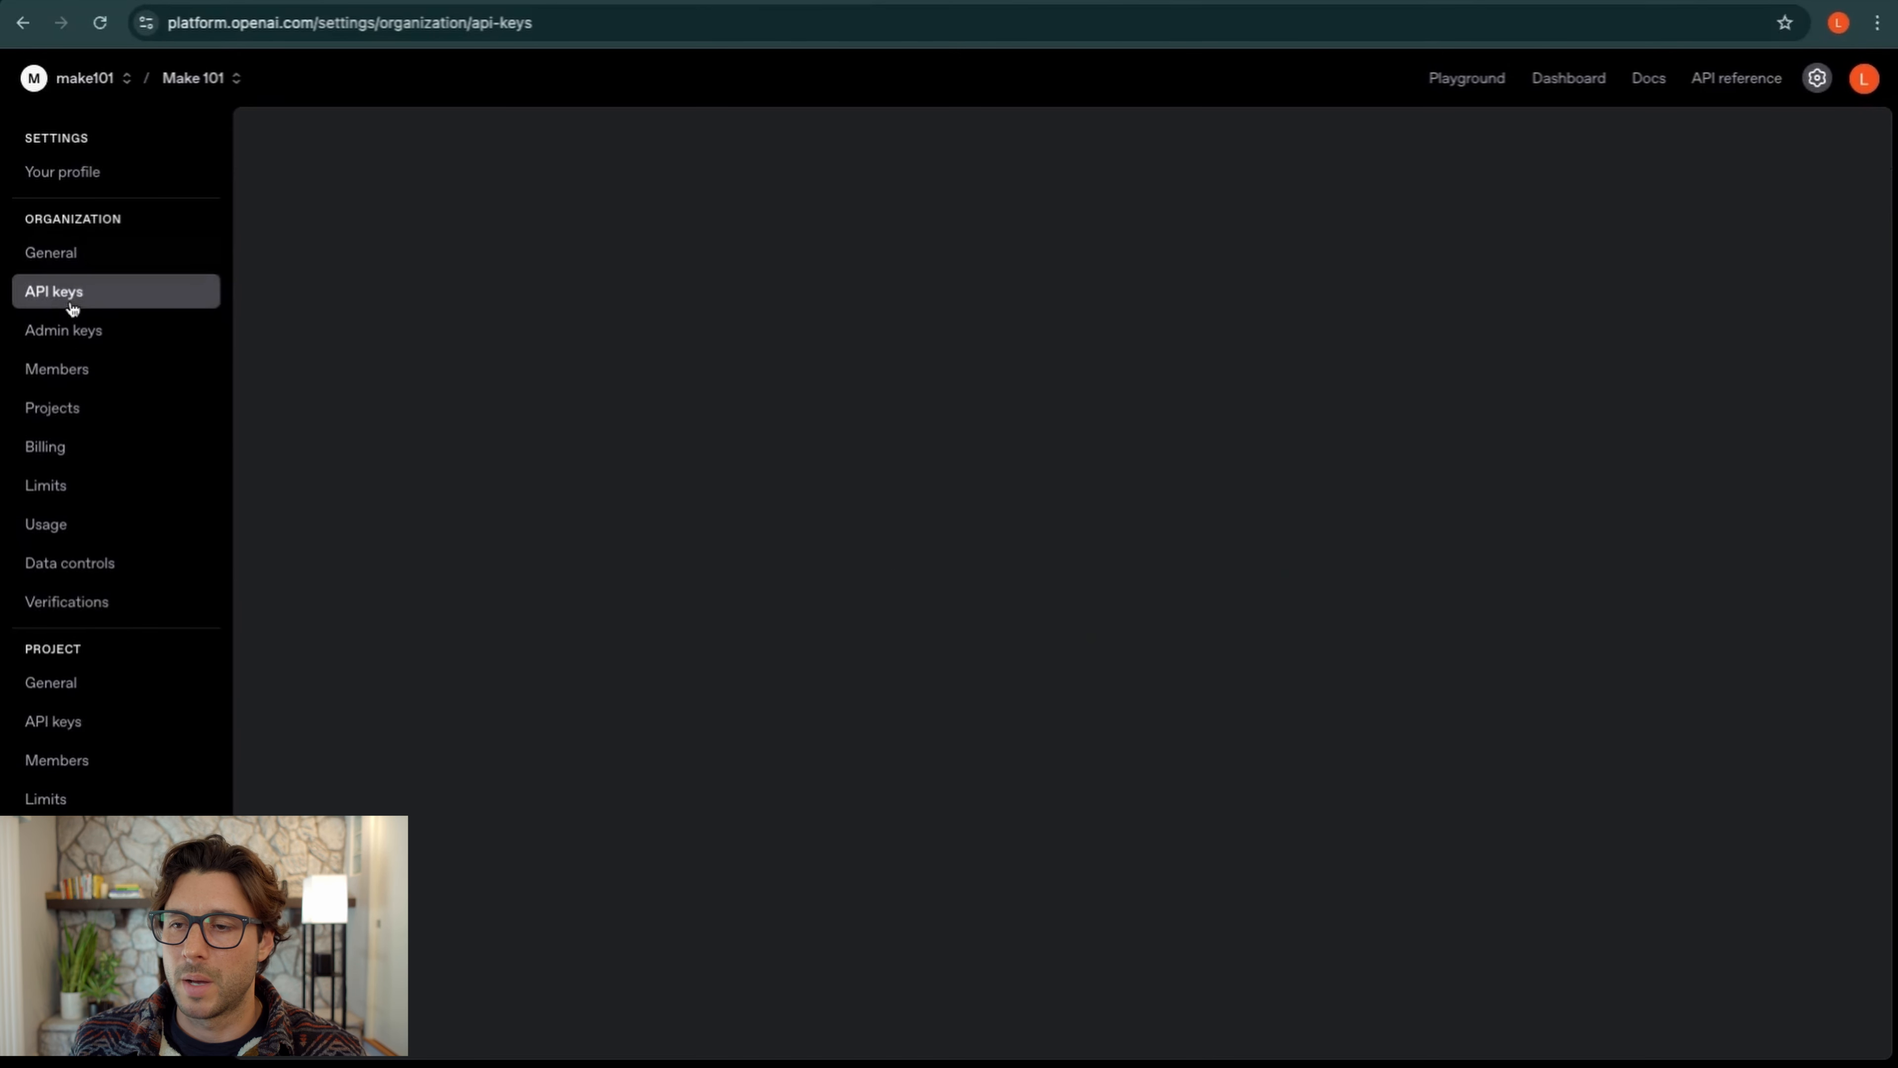
click(72, 332)
click(57, 447)
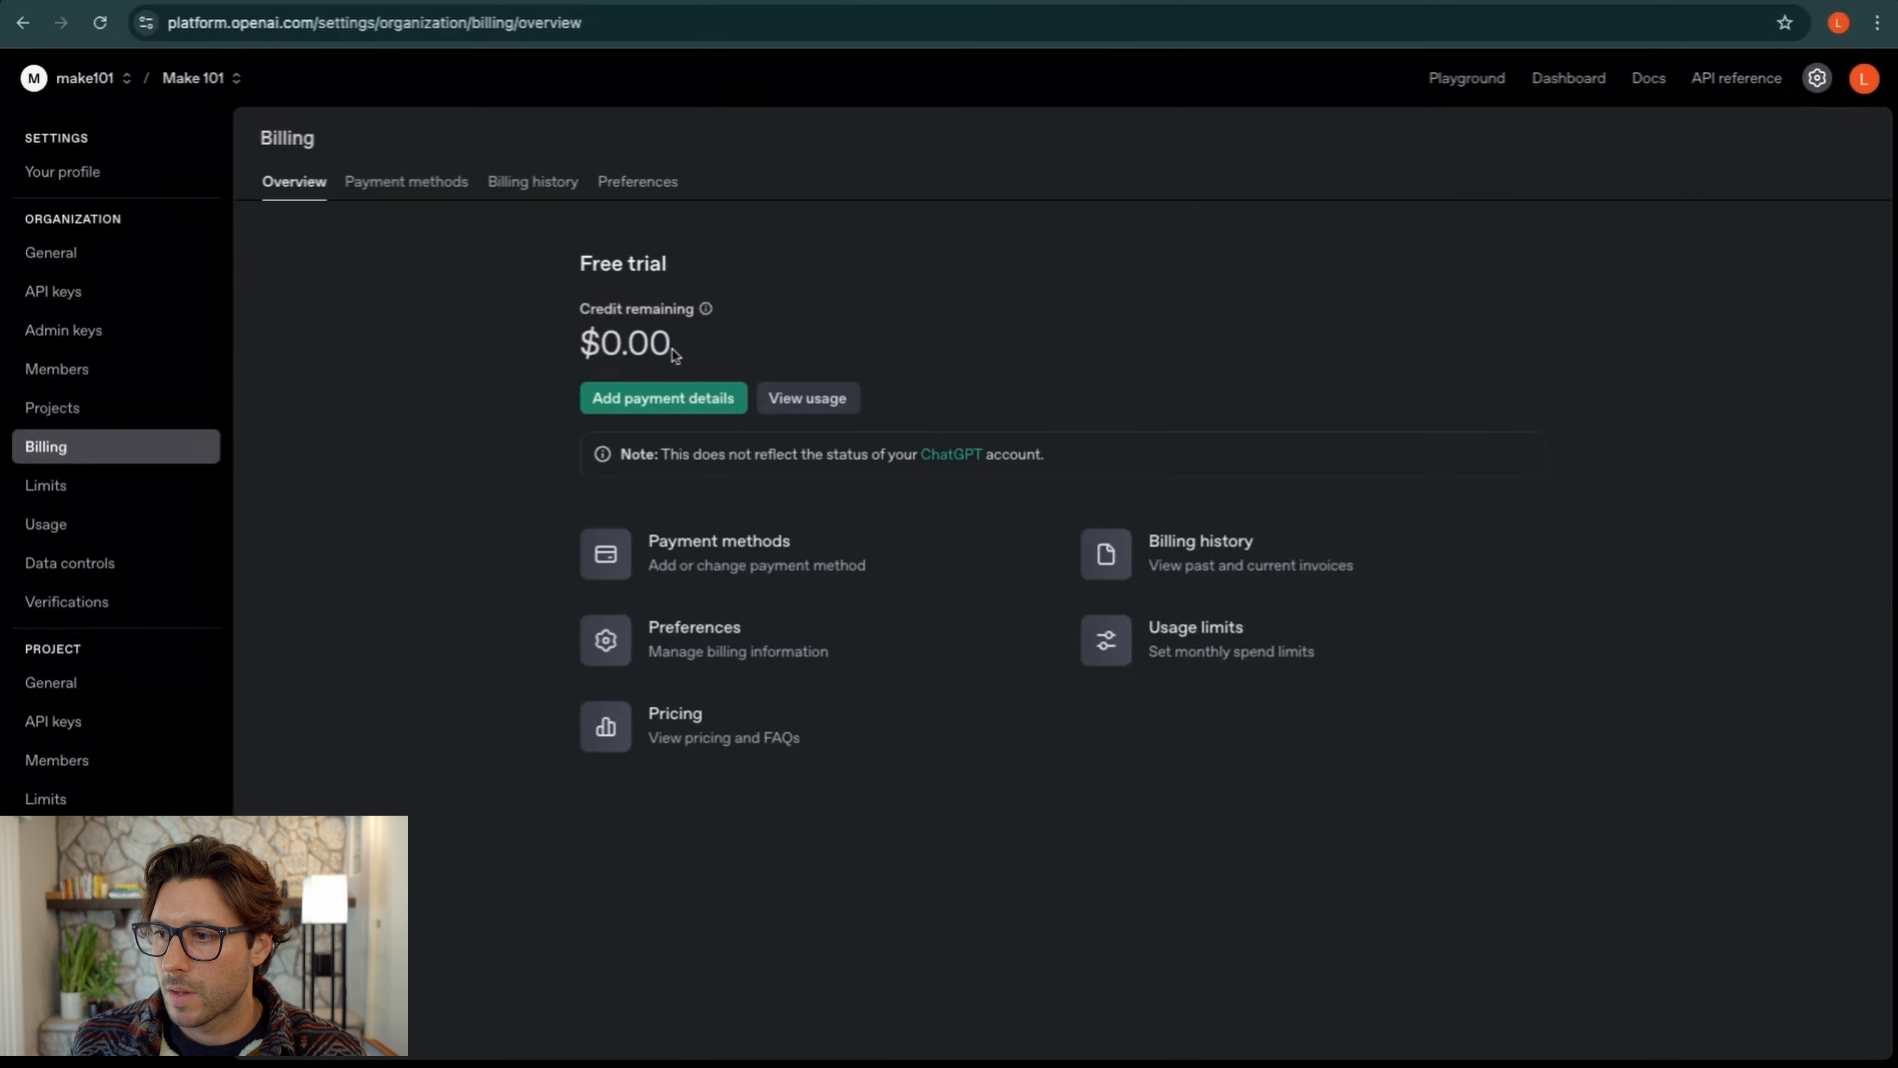
click(826, 398)
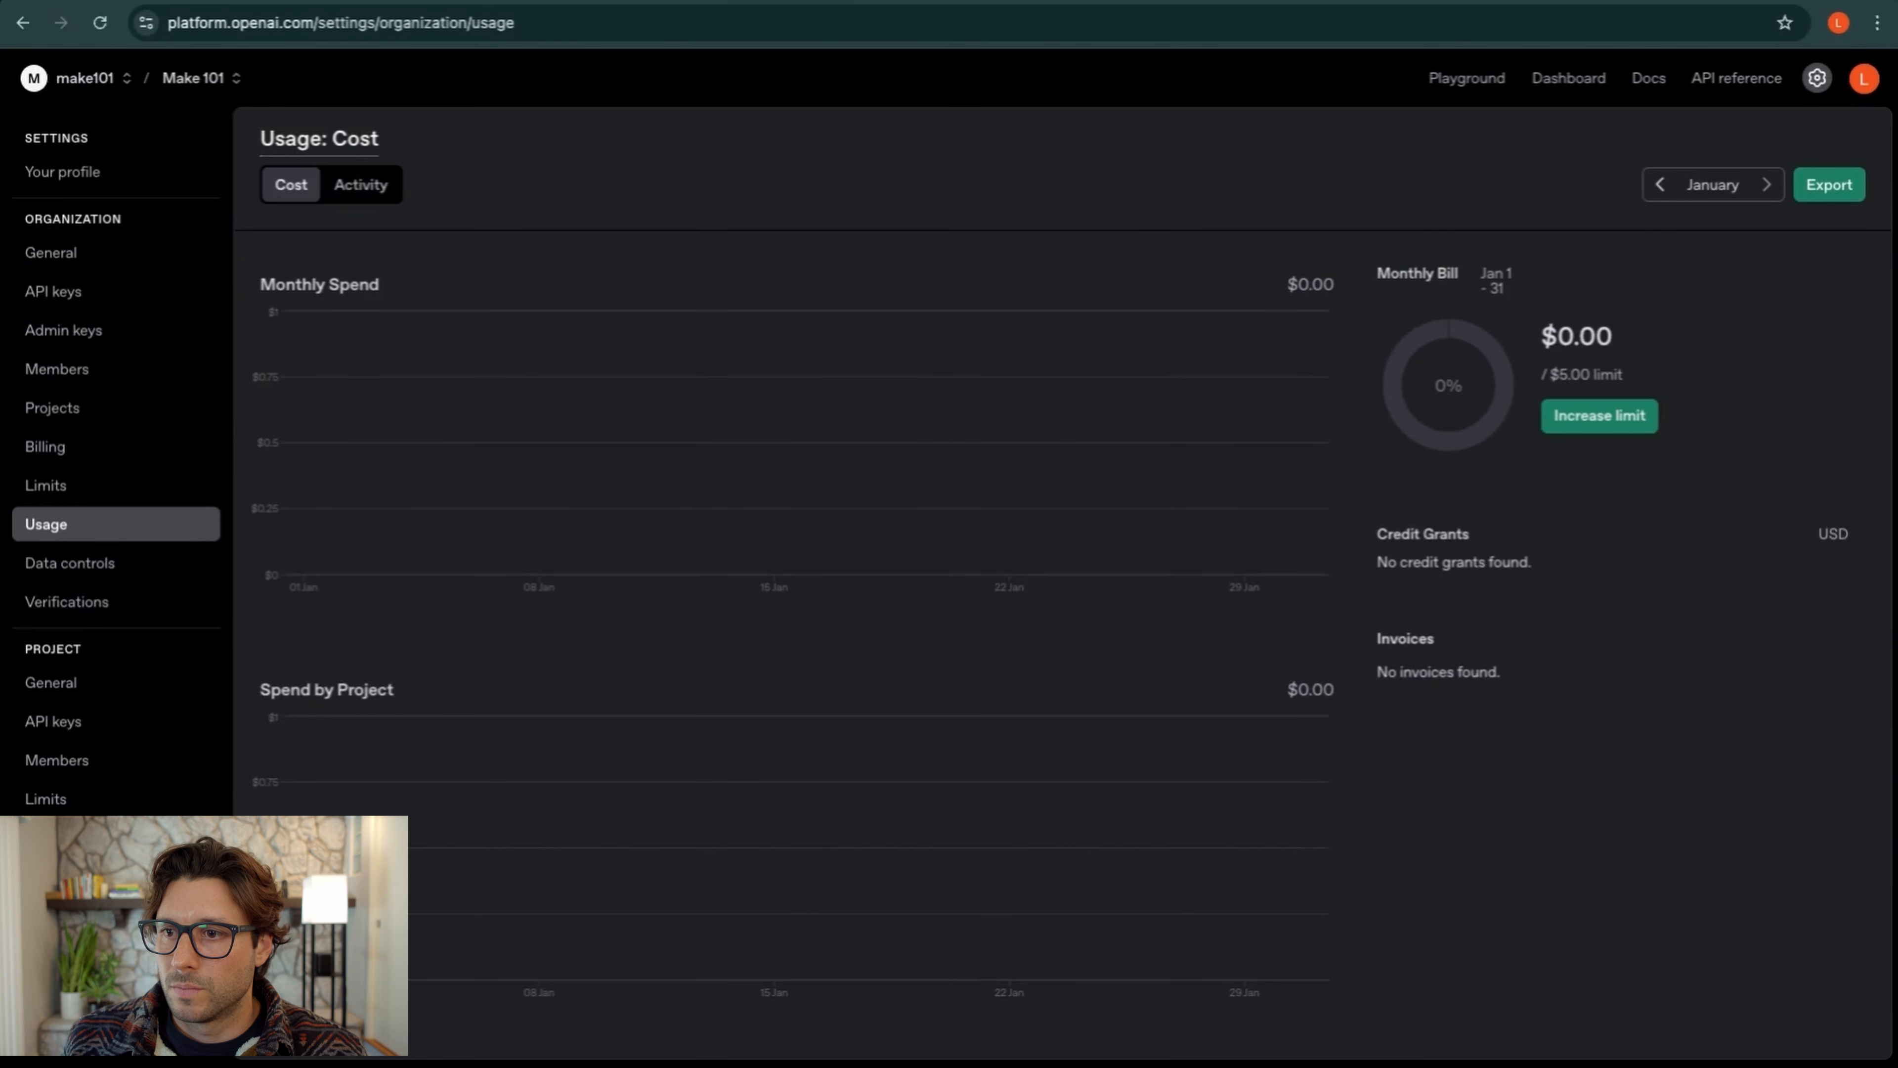
key(alt+Left)
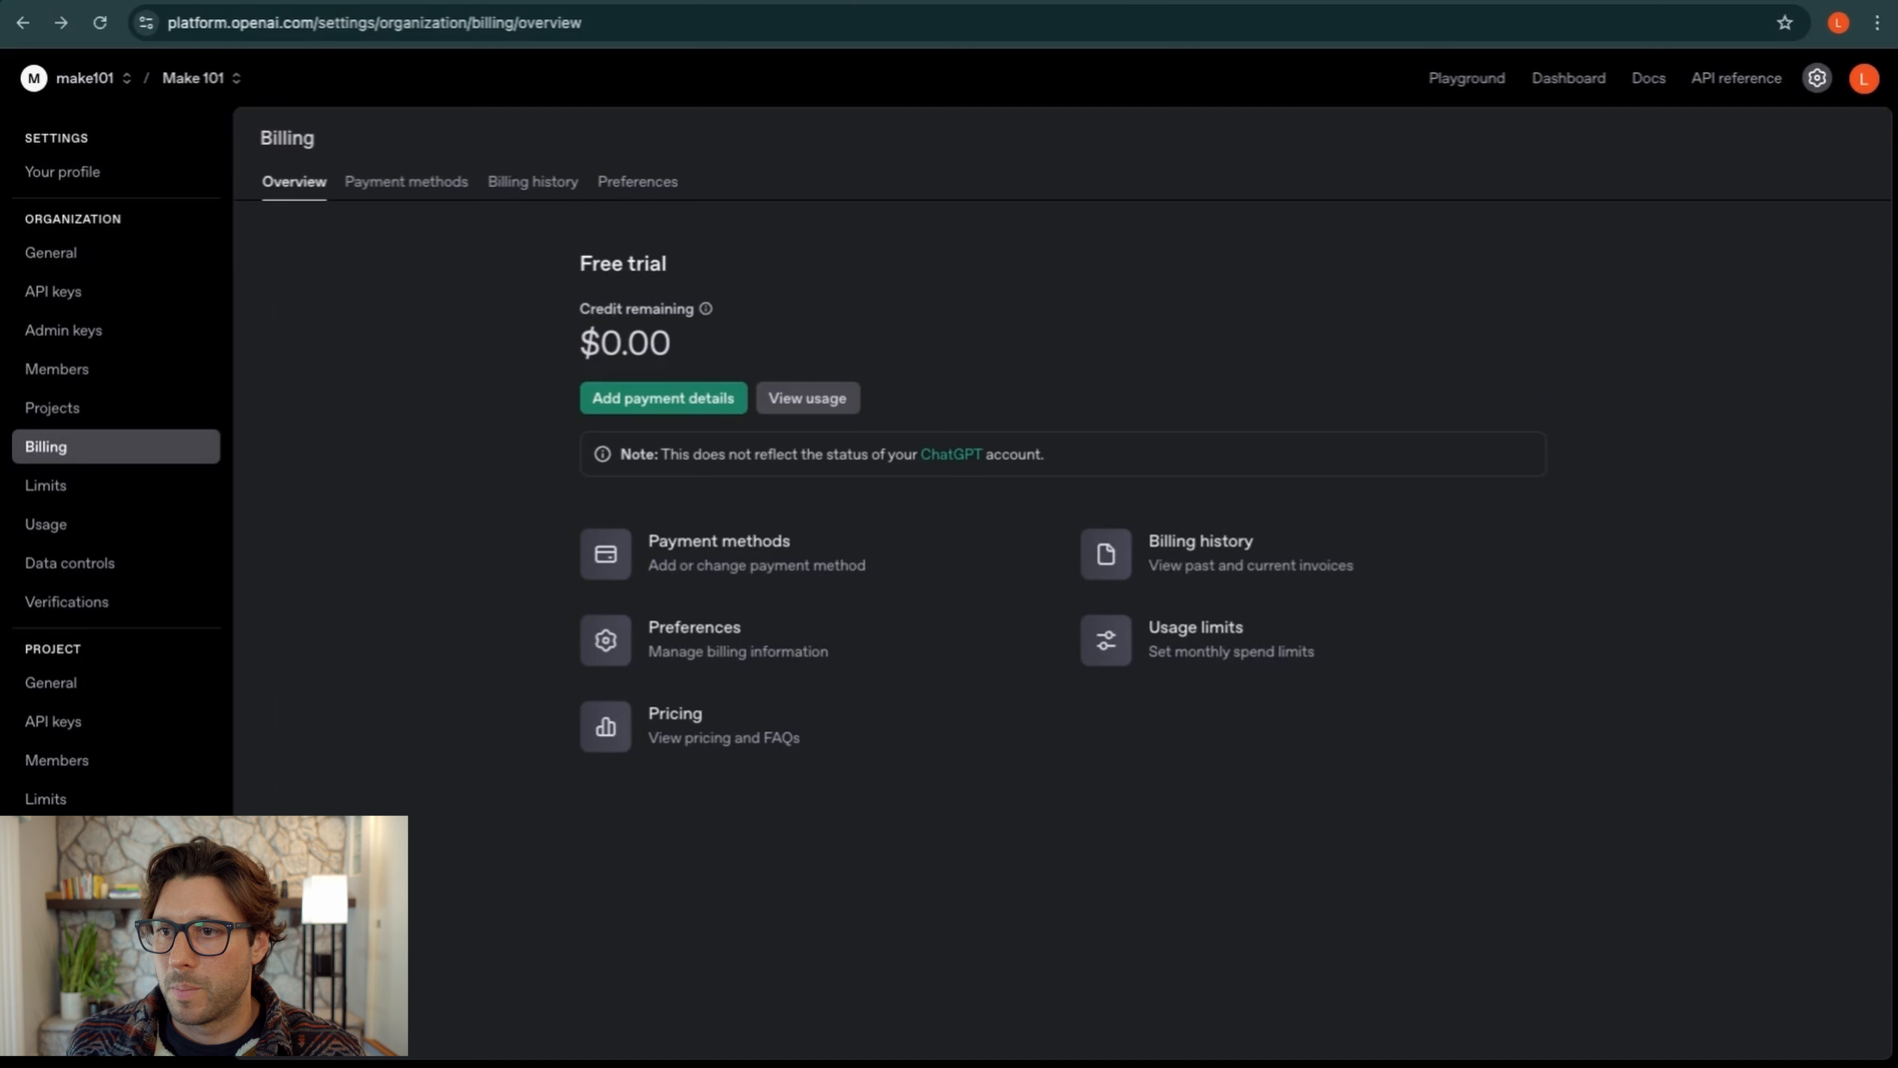
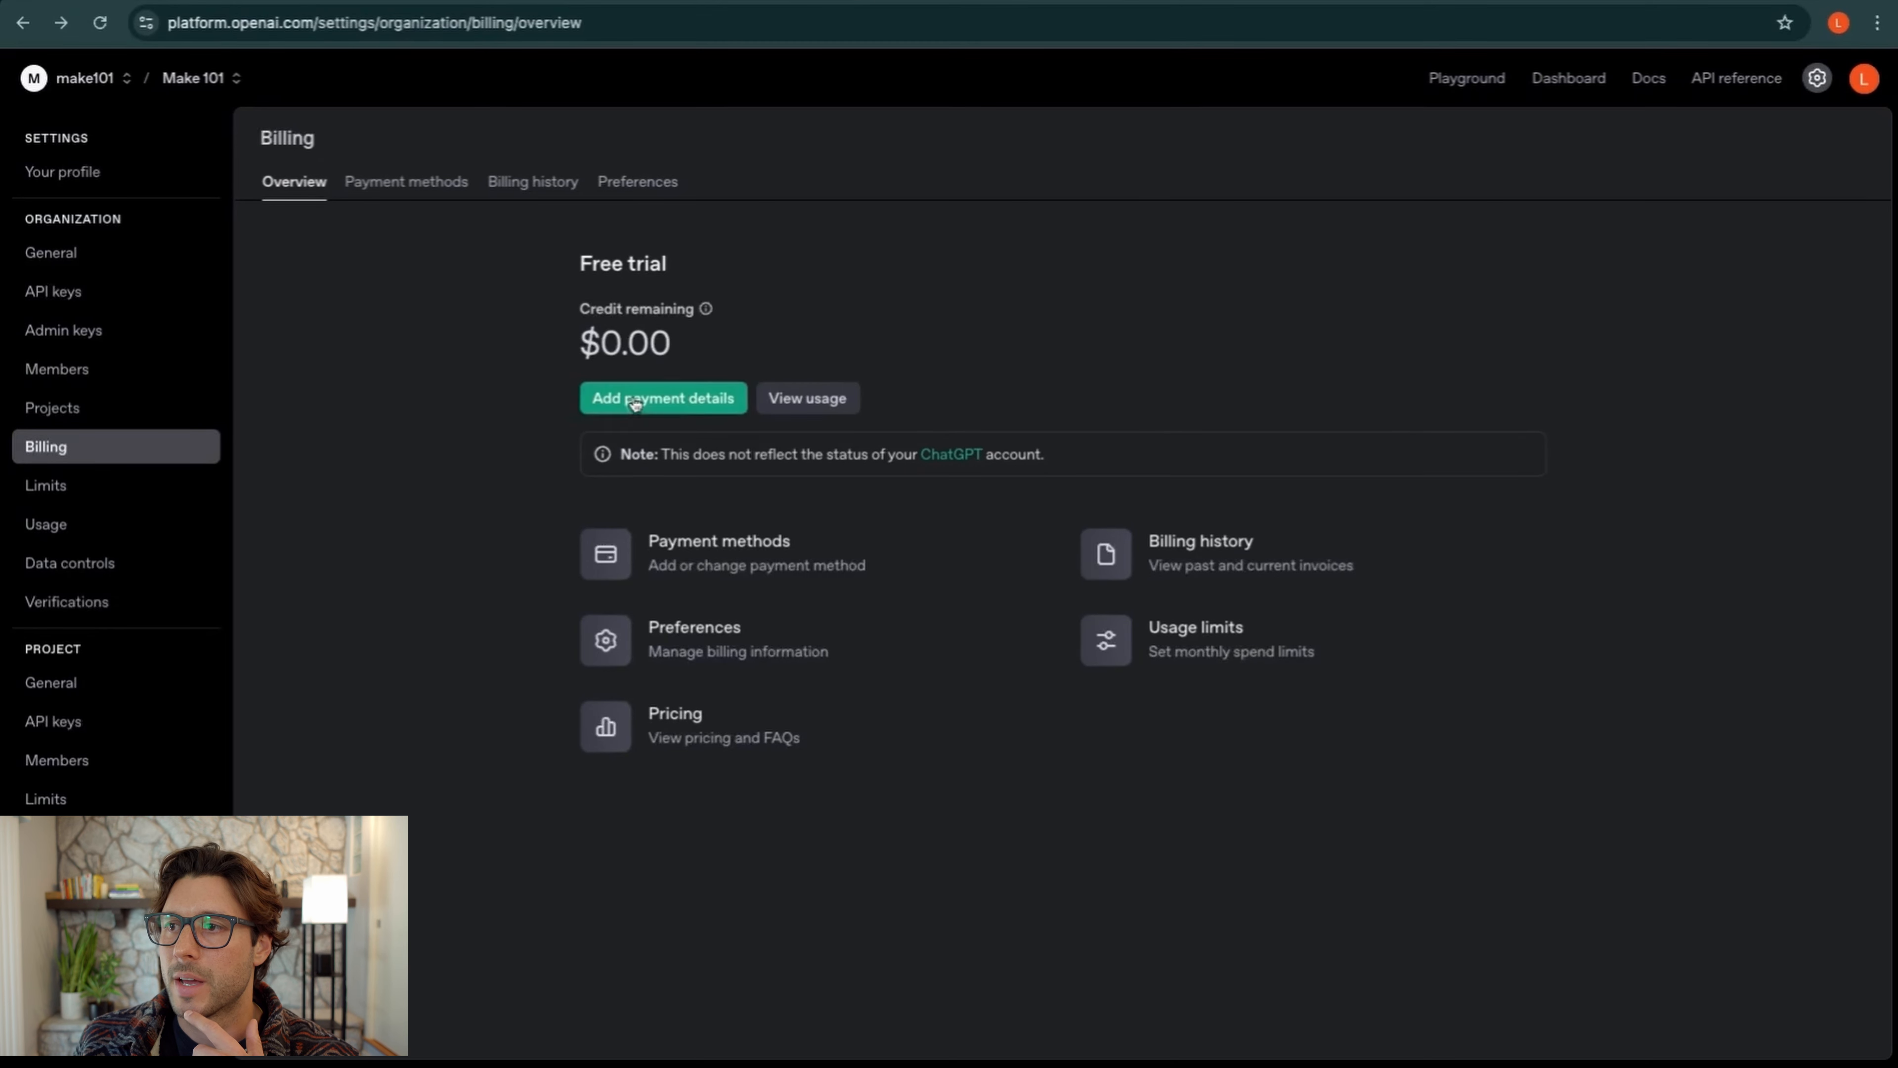
Switch to the Make 101 spreadsheet listing six sunglasses keywords
click(606, 1)
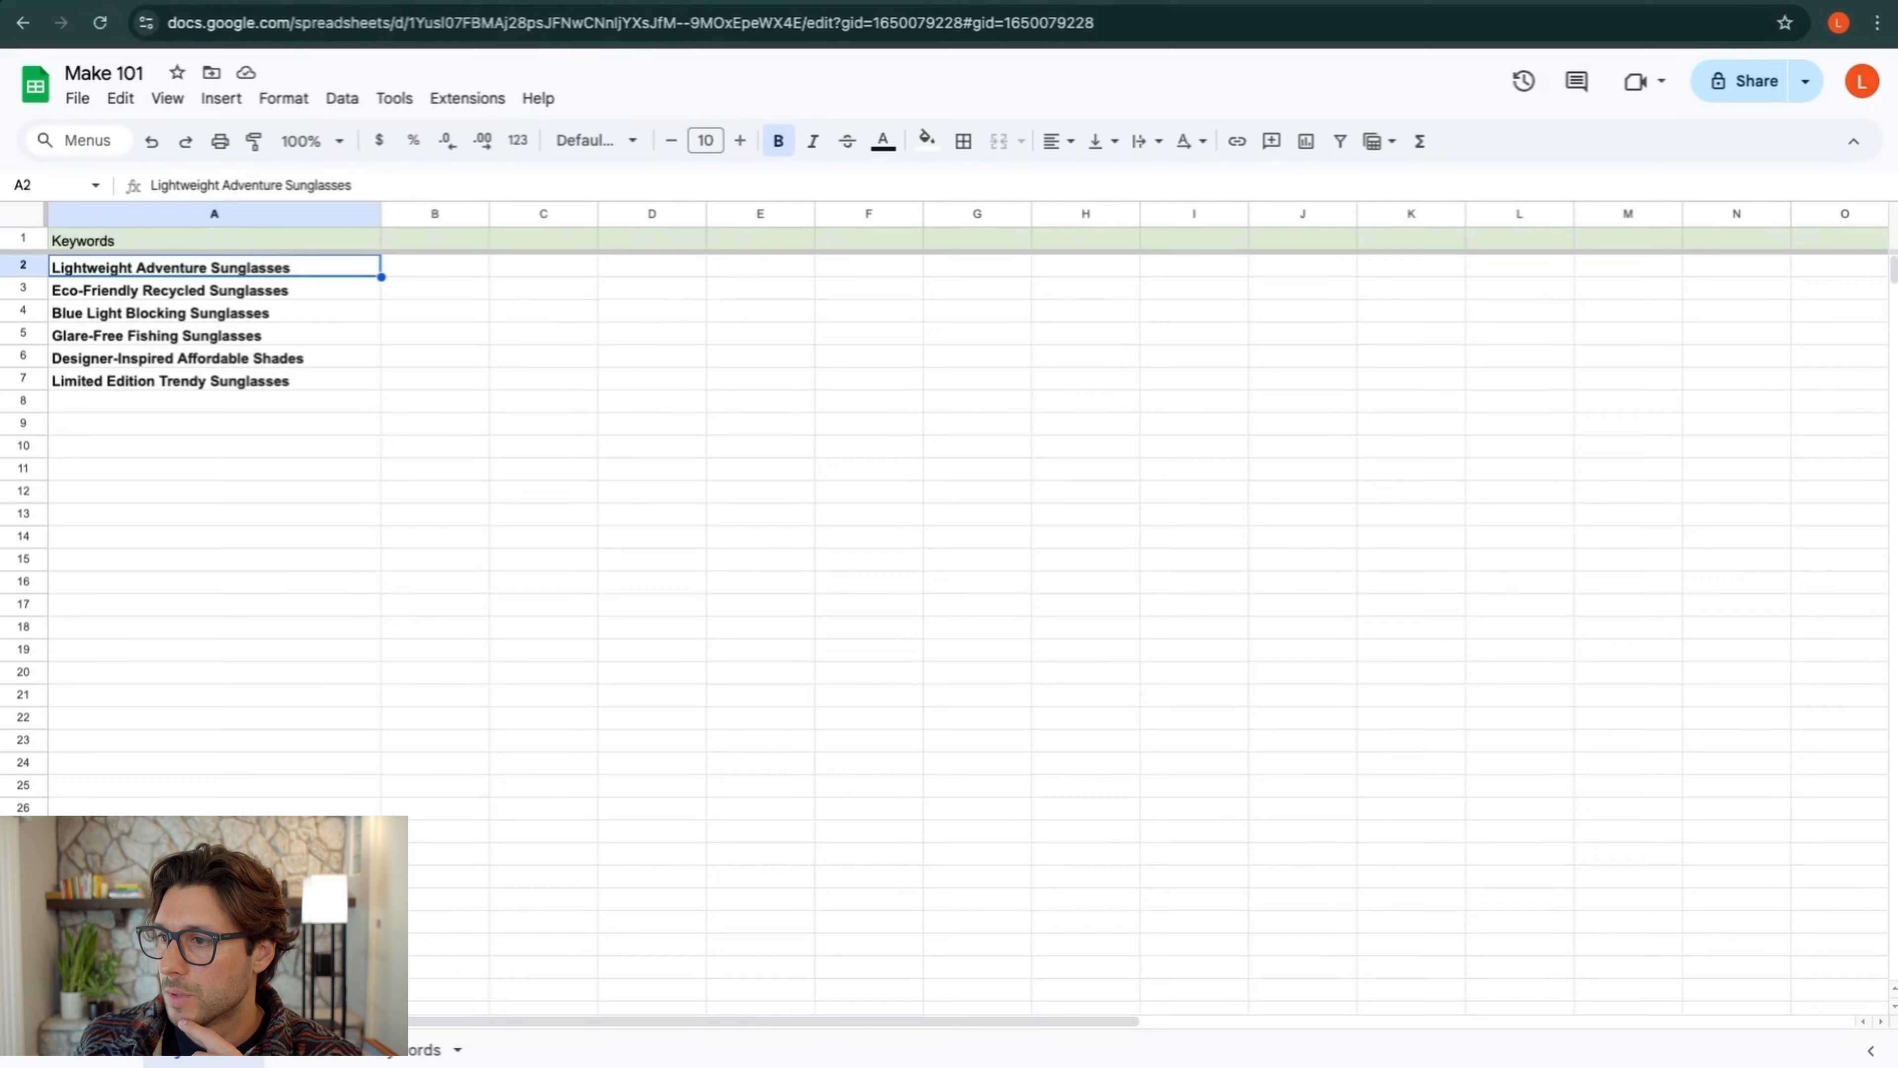
Inspect the OpenAI module's Operation 4 RateLimitError in Make, then return to the spreadsheet
click(258, 2)
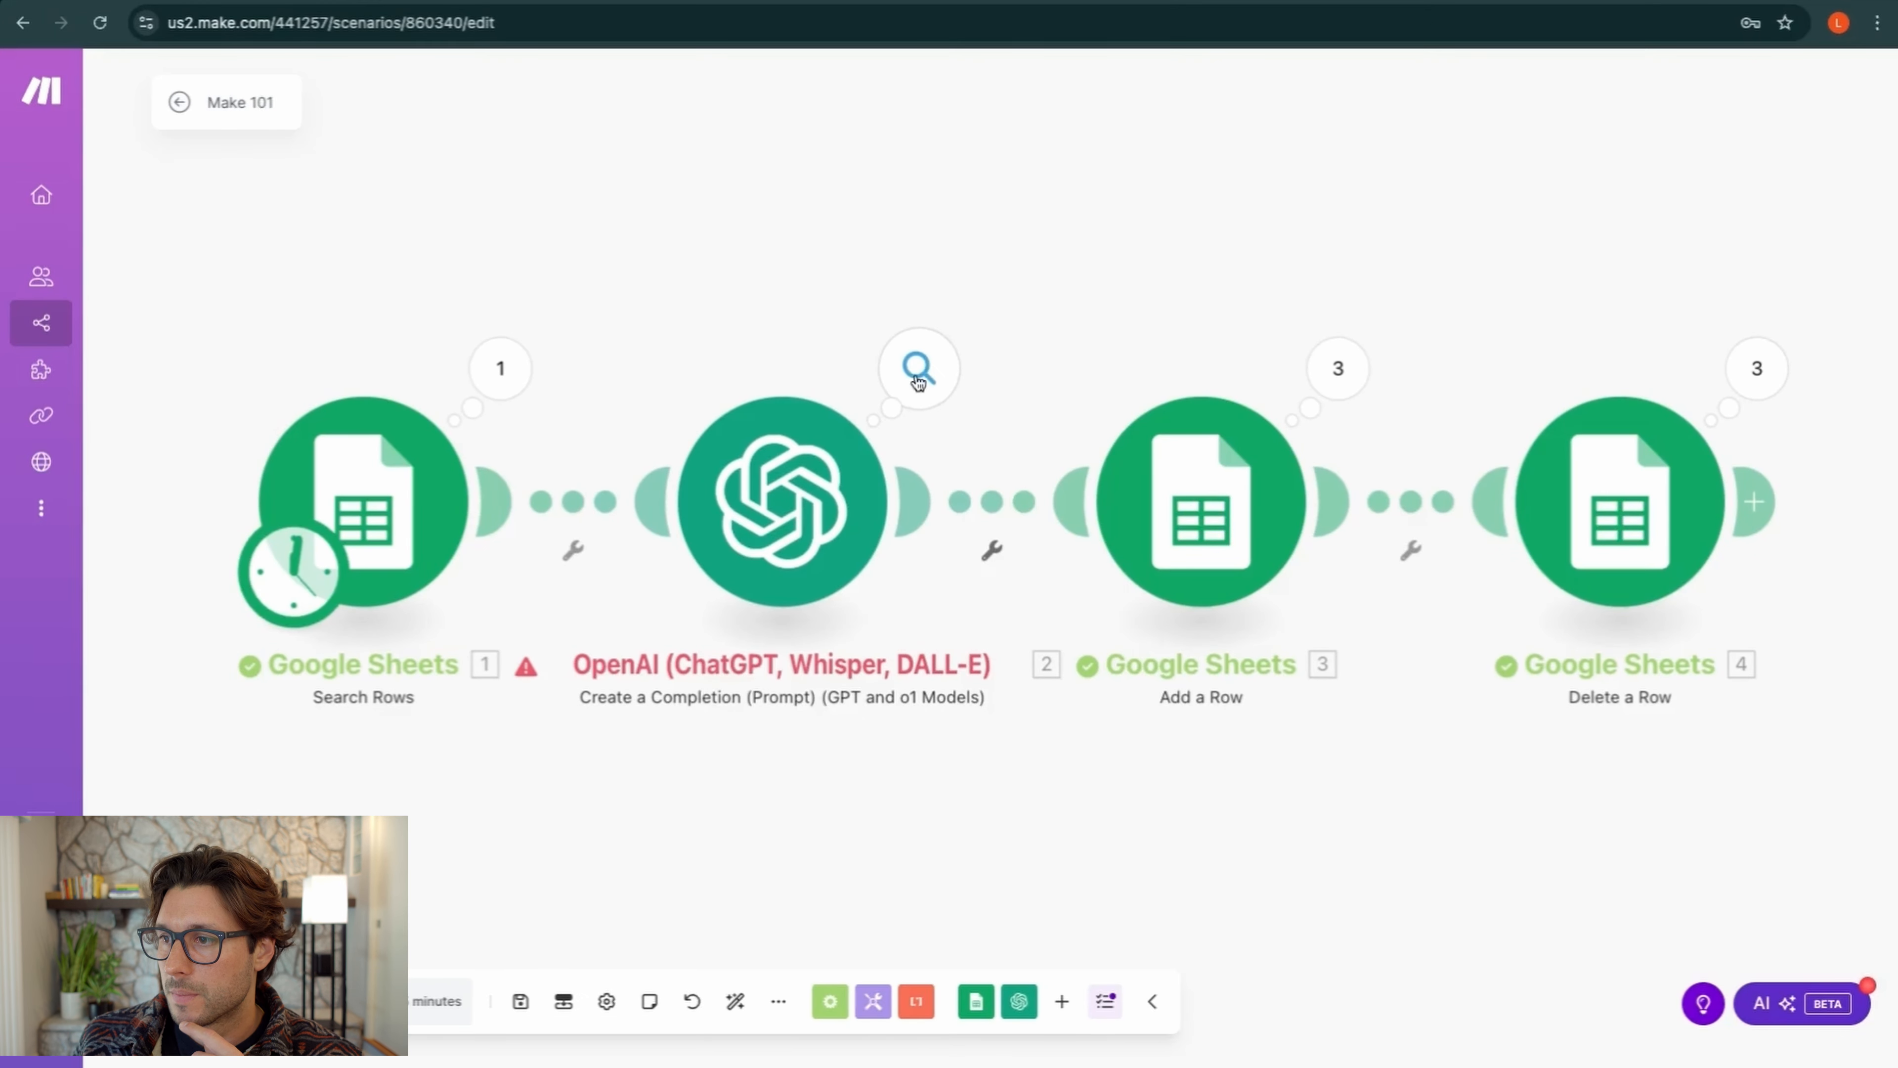
click(919, 367)
click(909, 272)
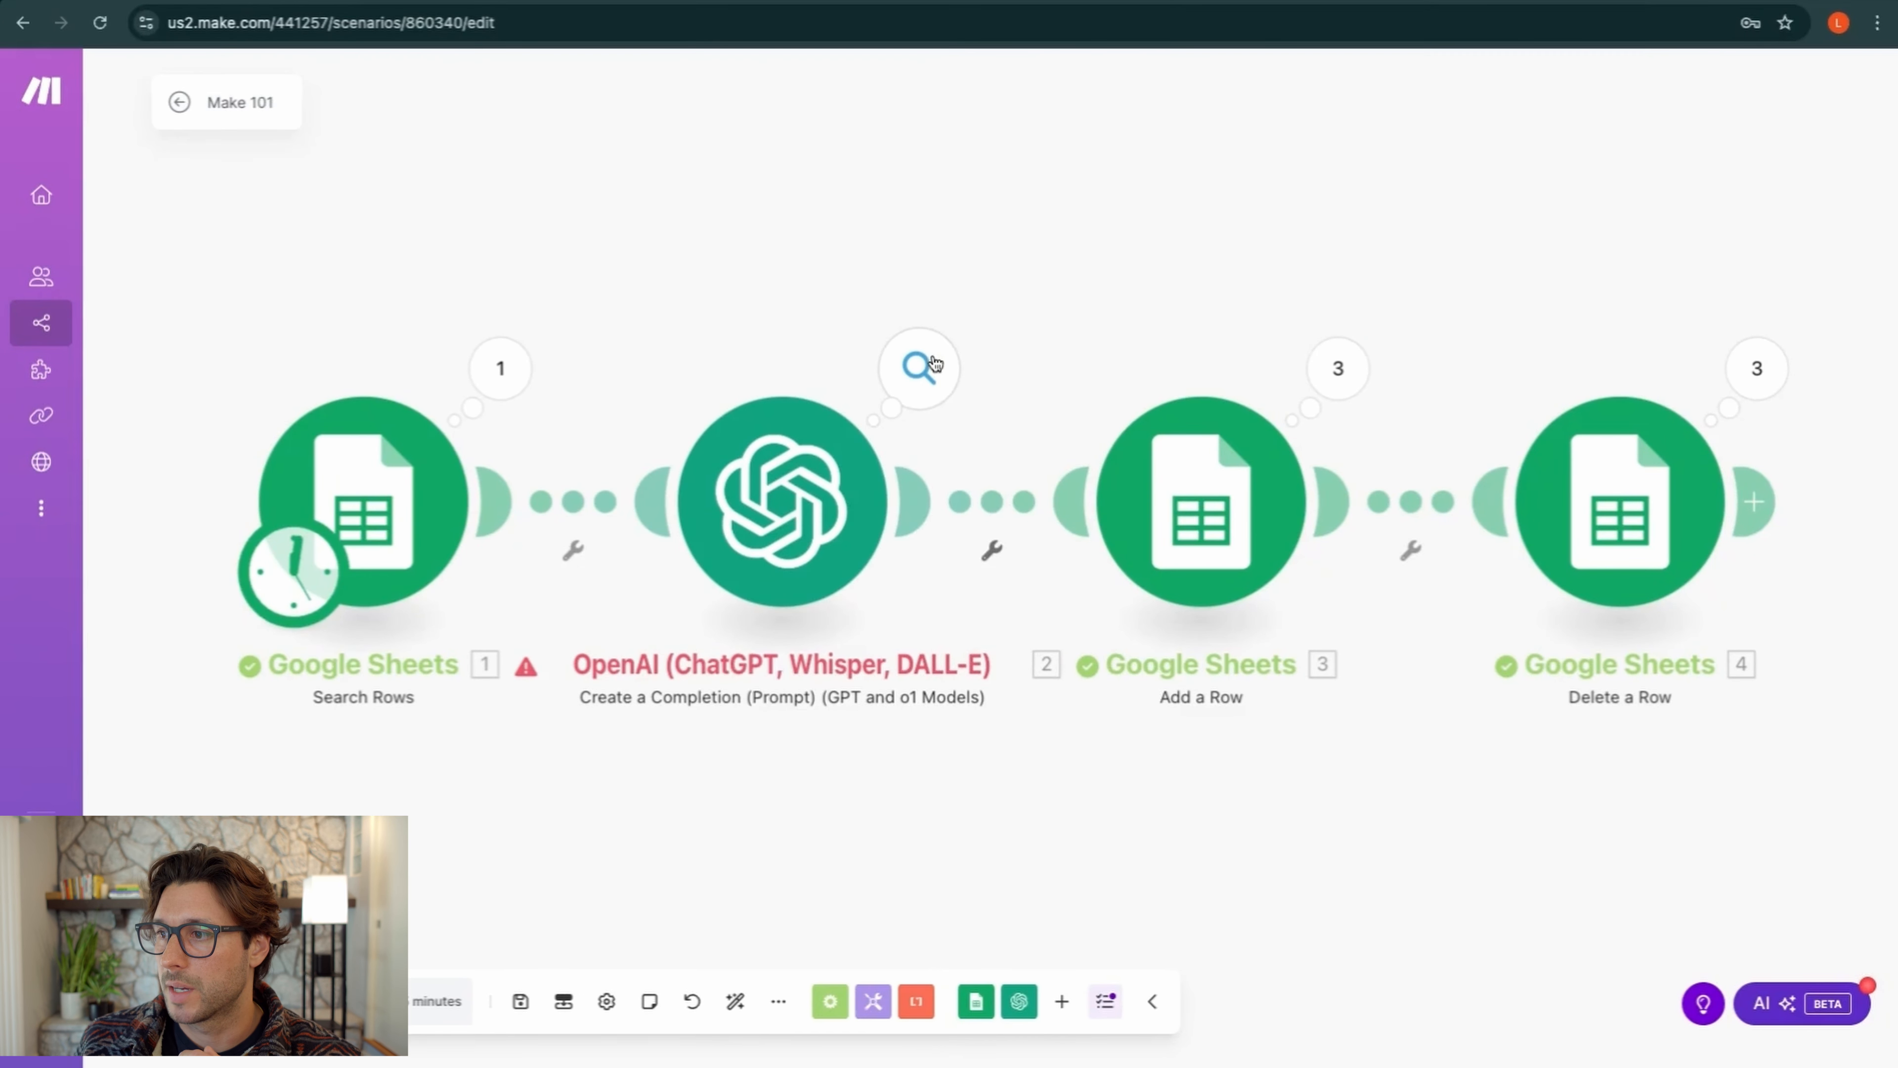
click(935, 362)
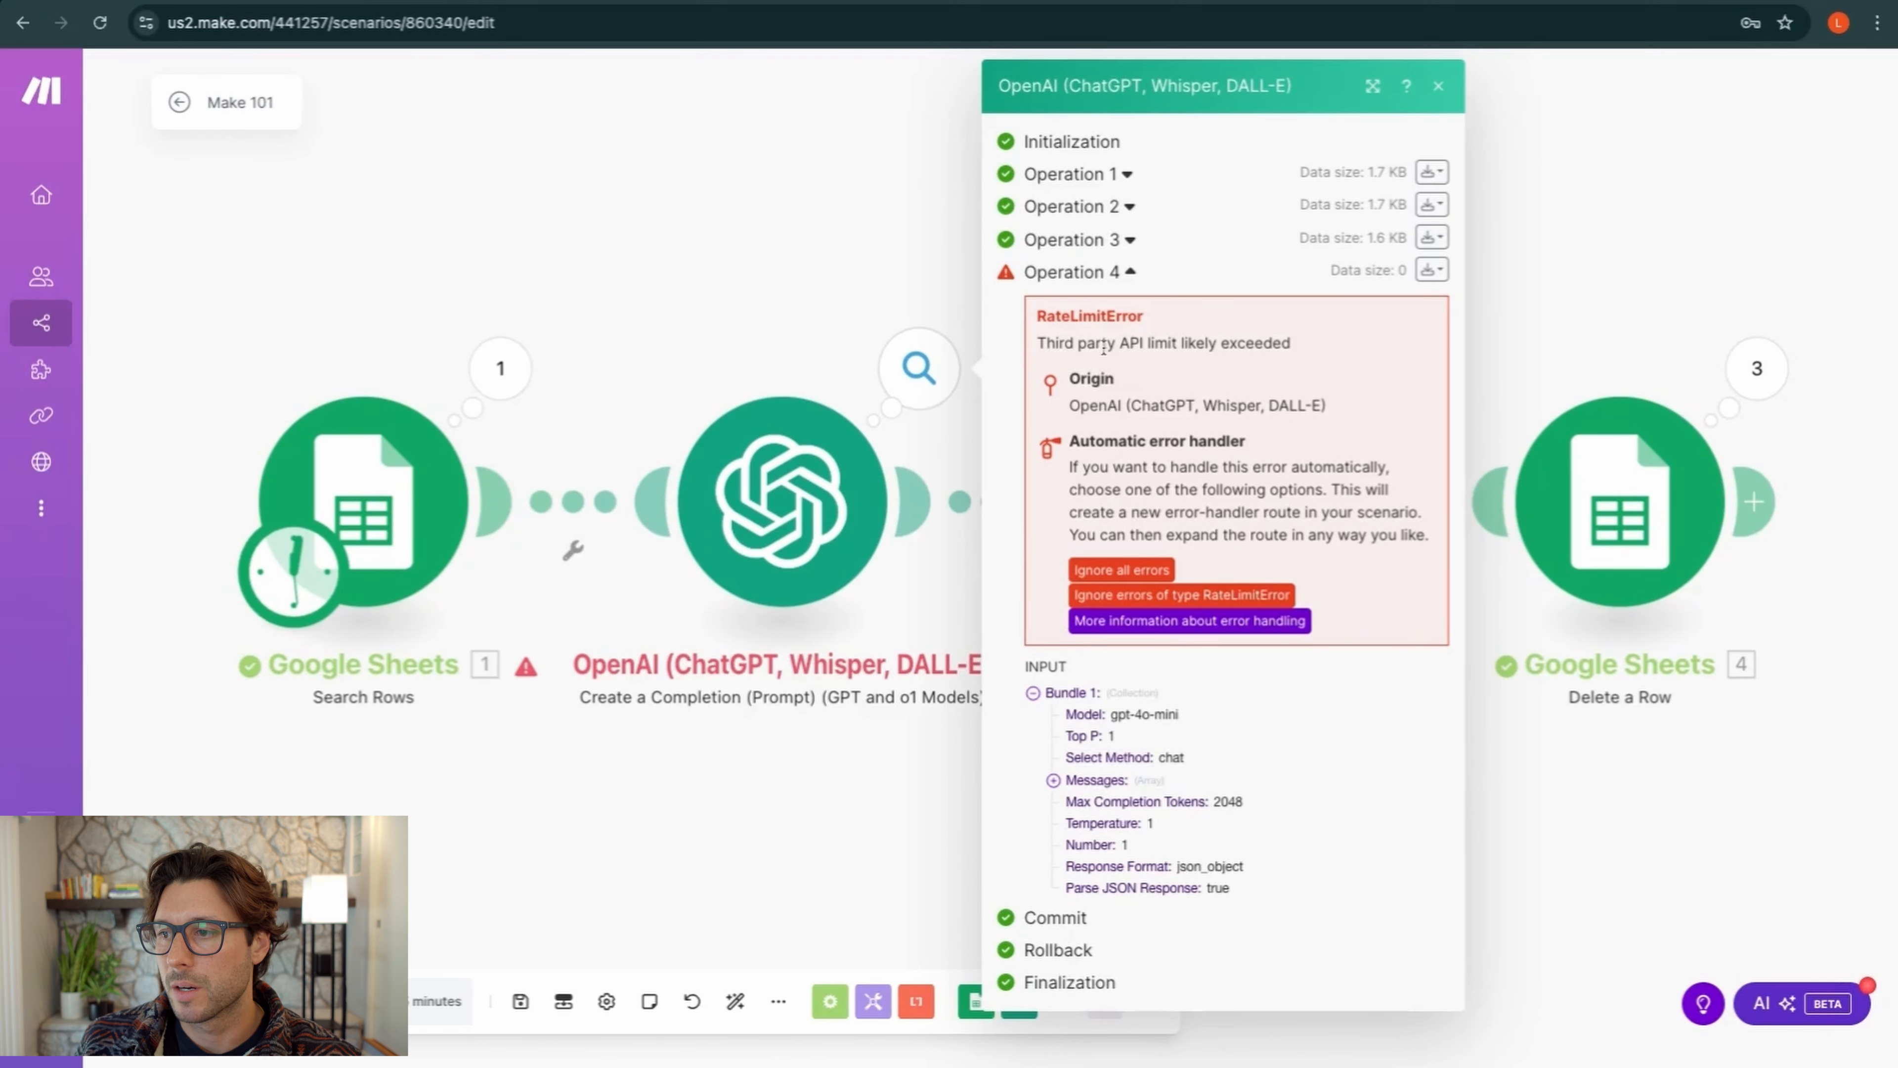
click(888, 270)
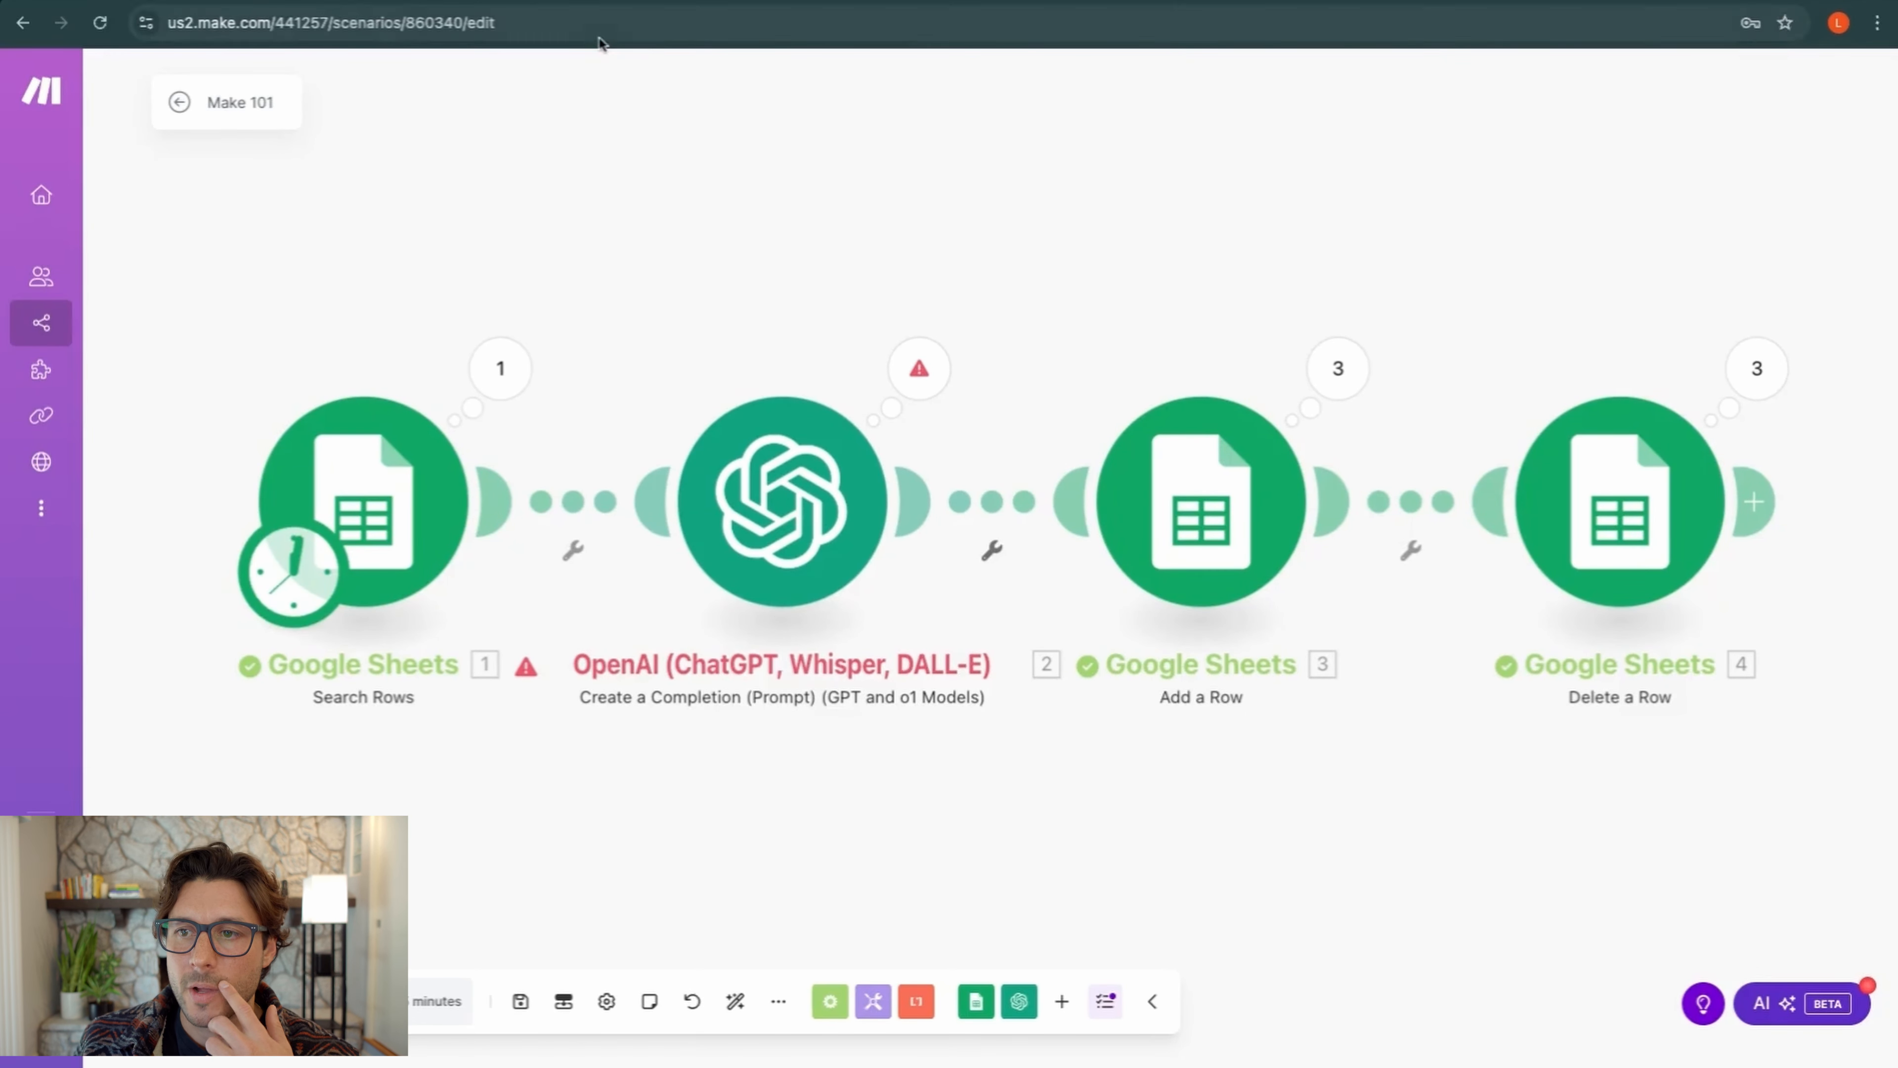
click(544, 3)
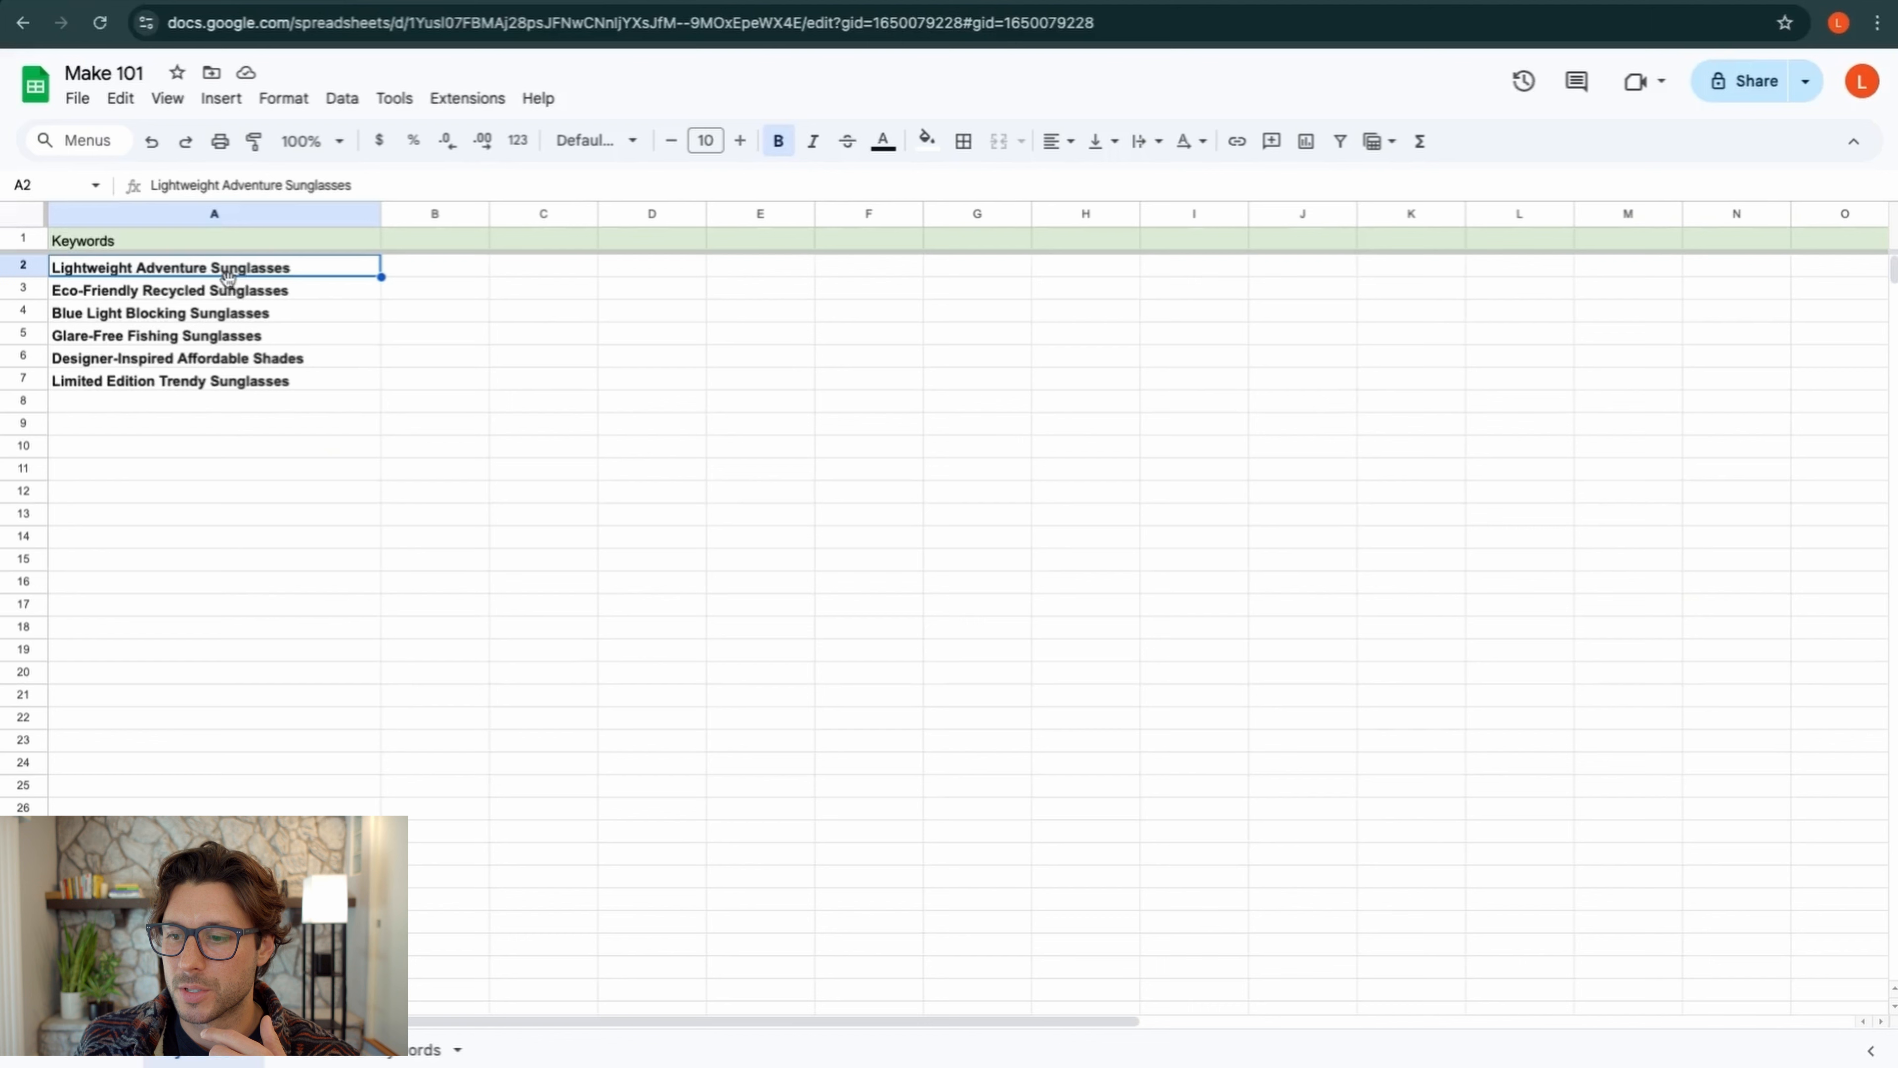
On the output sheet, check row 3 (Lightweight Adventure Sunglasses), whose Blog Post Title is empty
click(428, 1049)
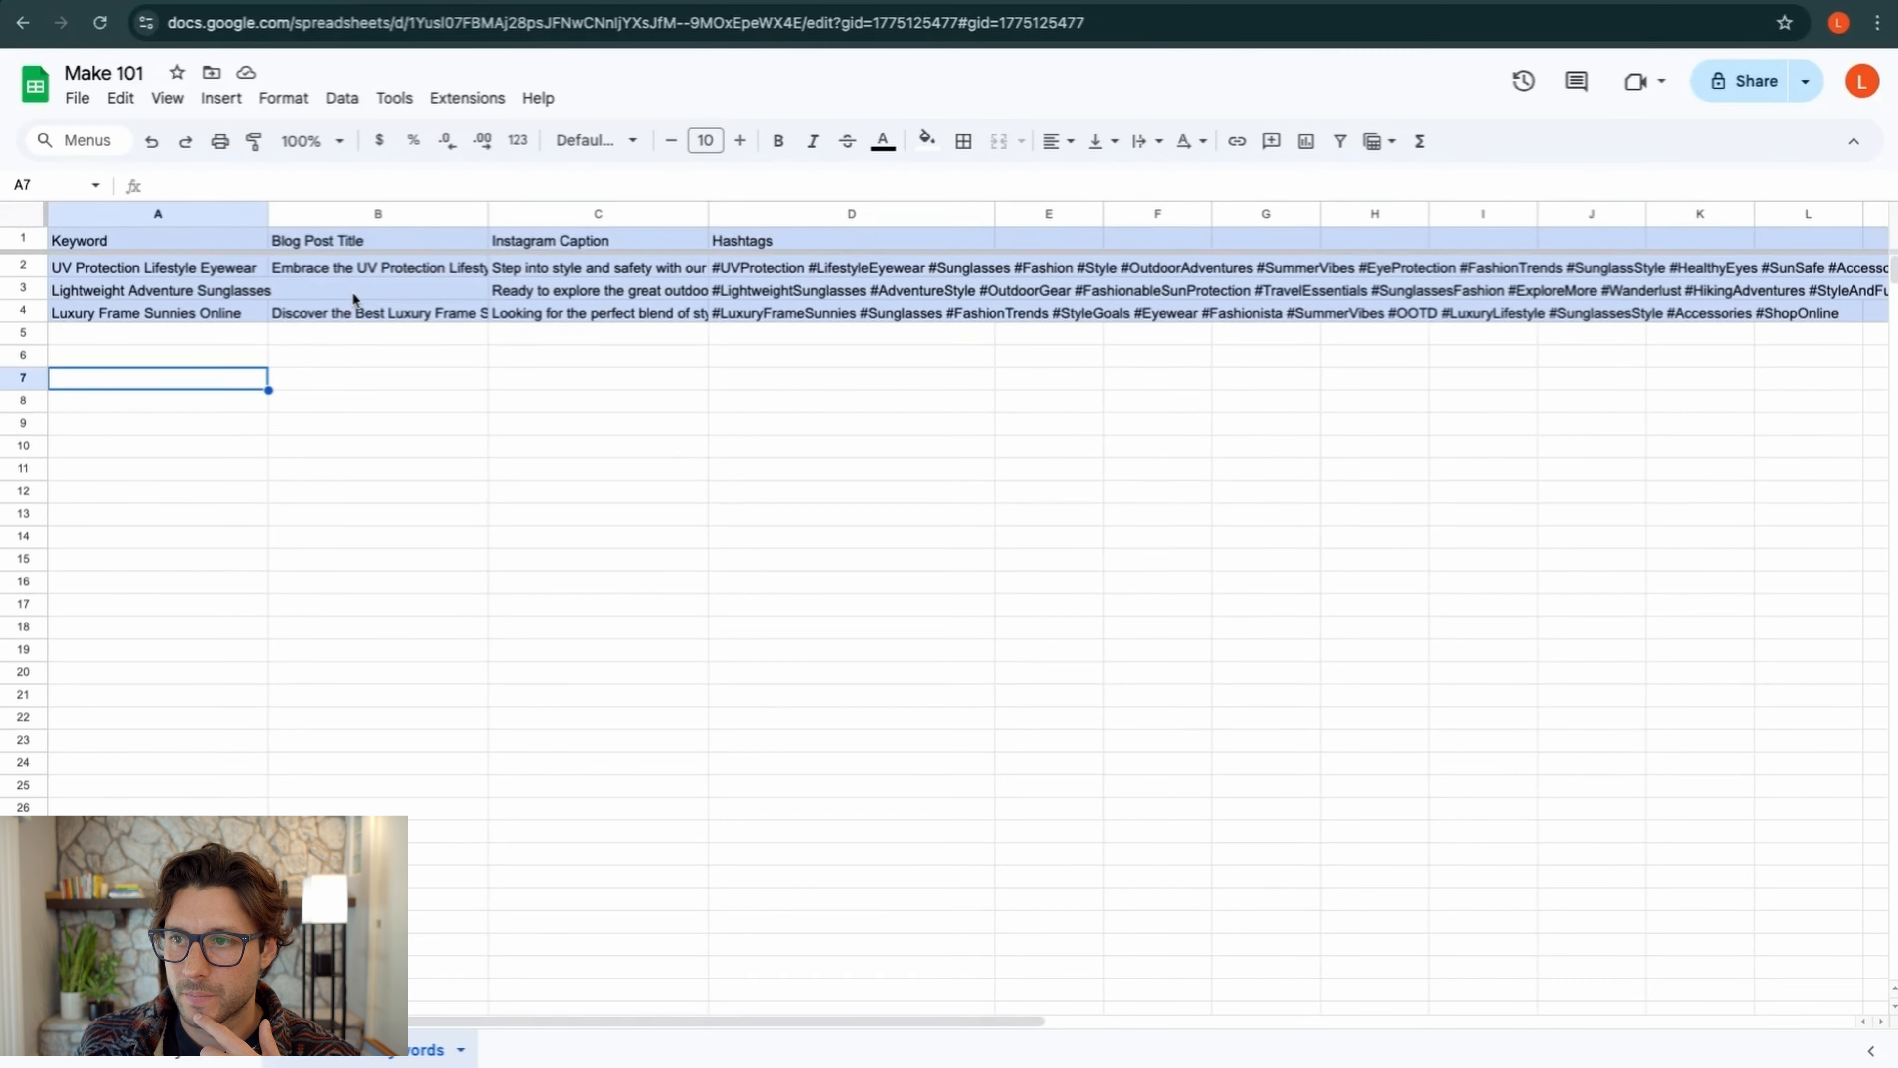
click(379, 290)
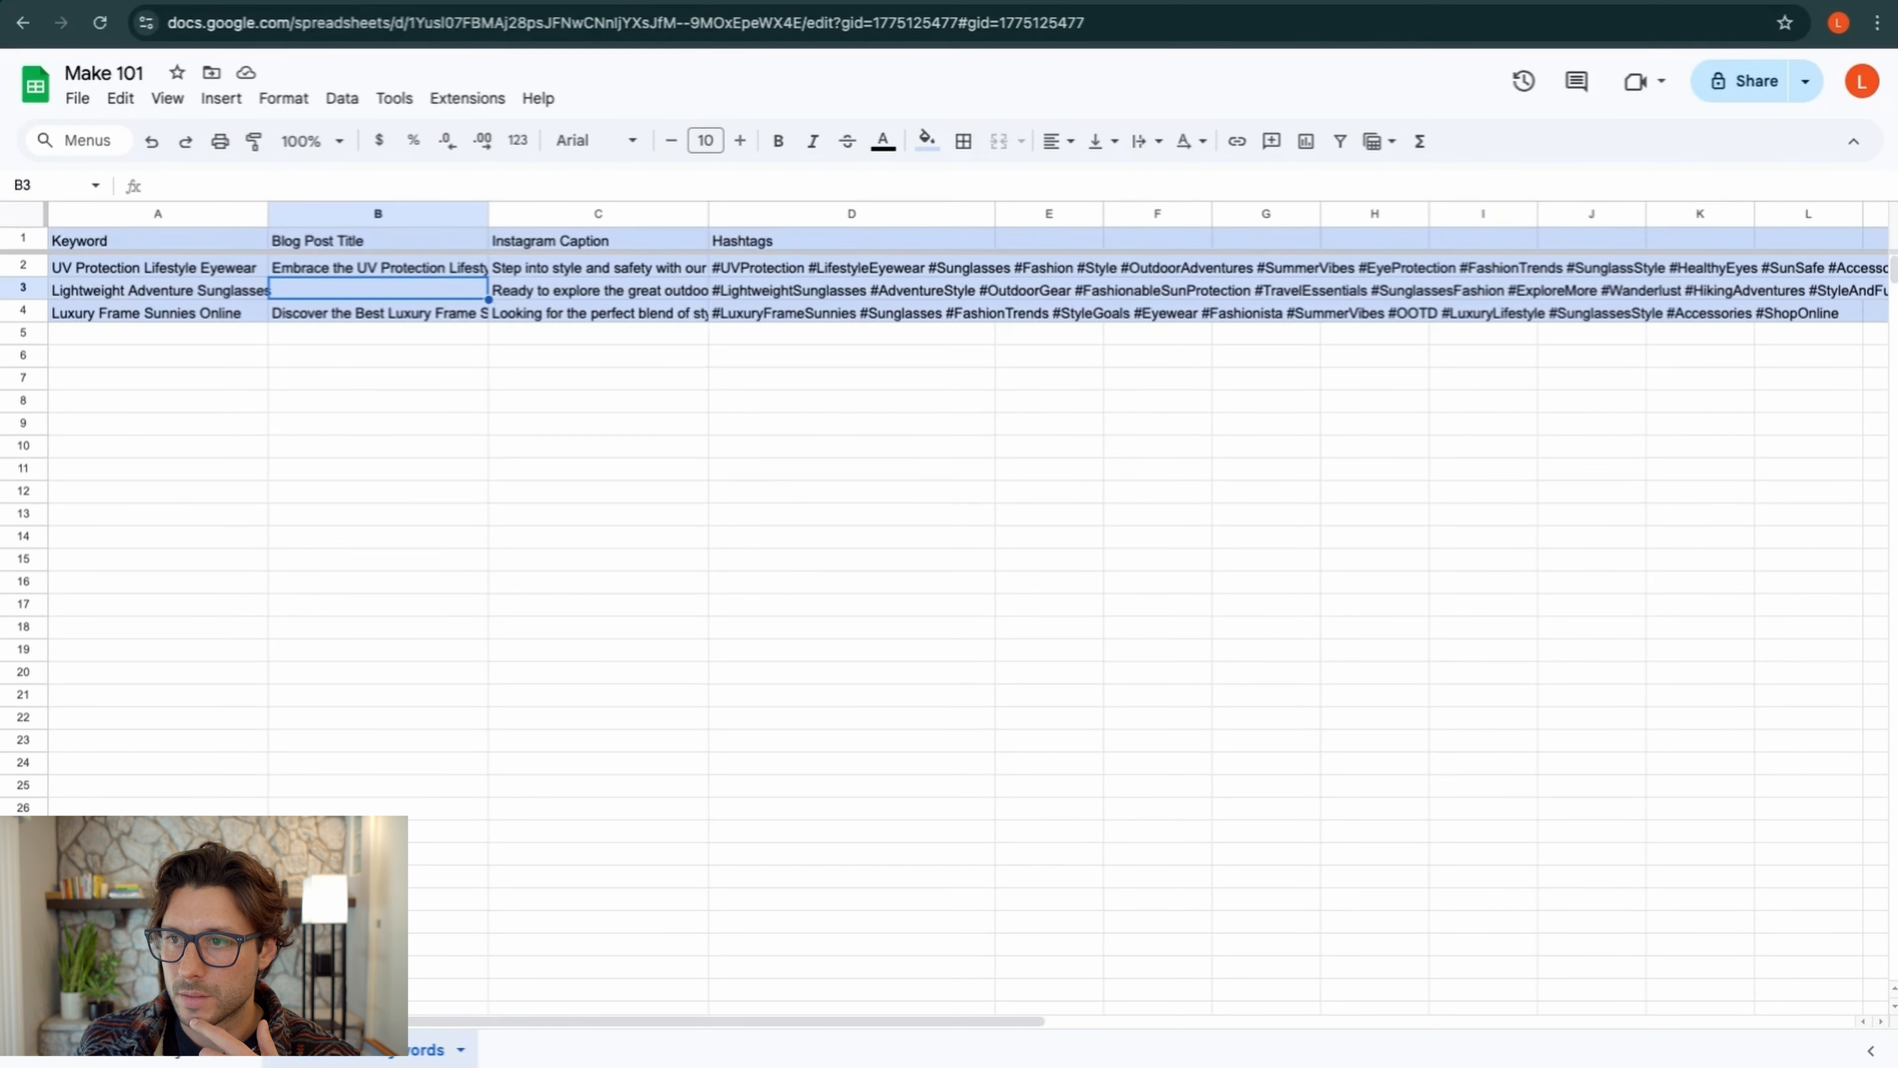
click(550, 287)
click(424, 285)
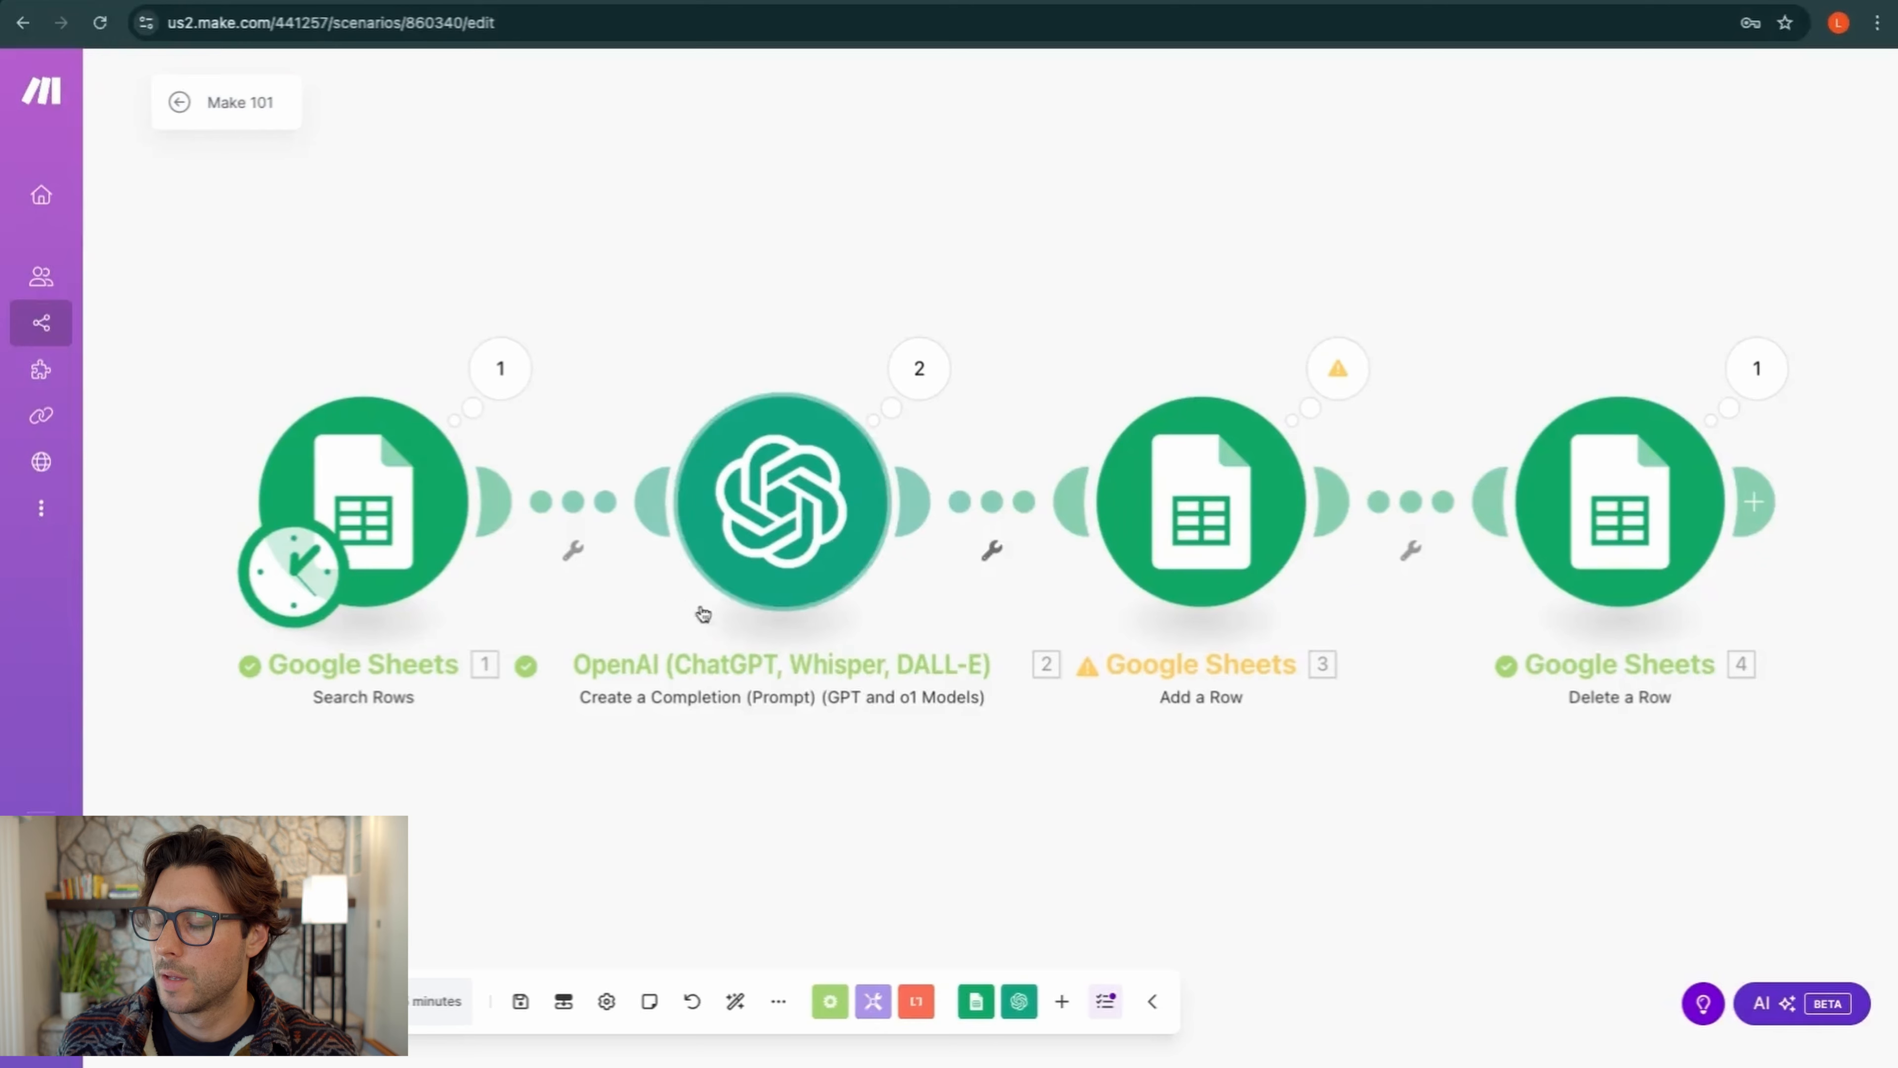
click(799, 522)
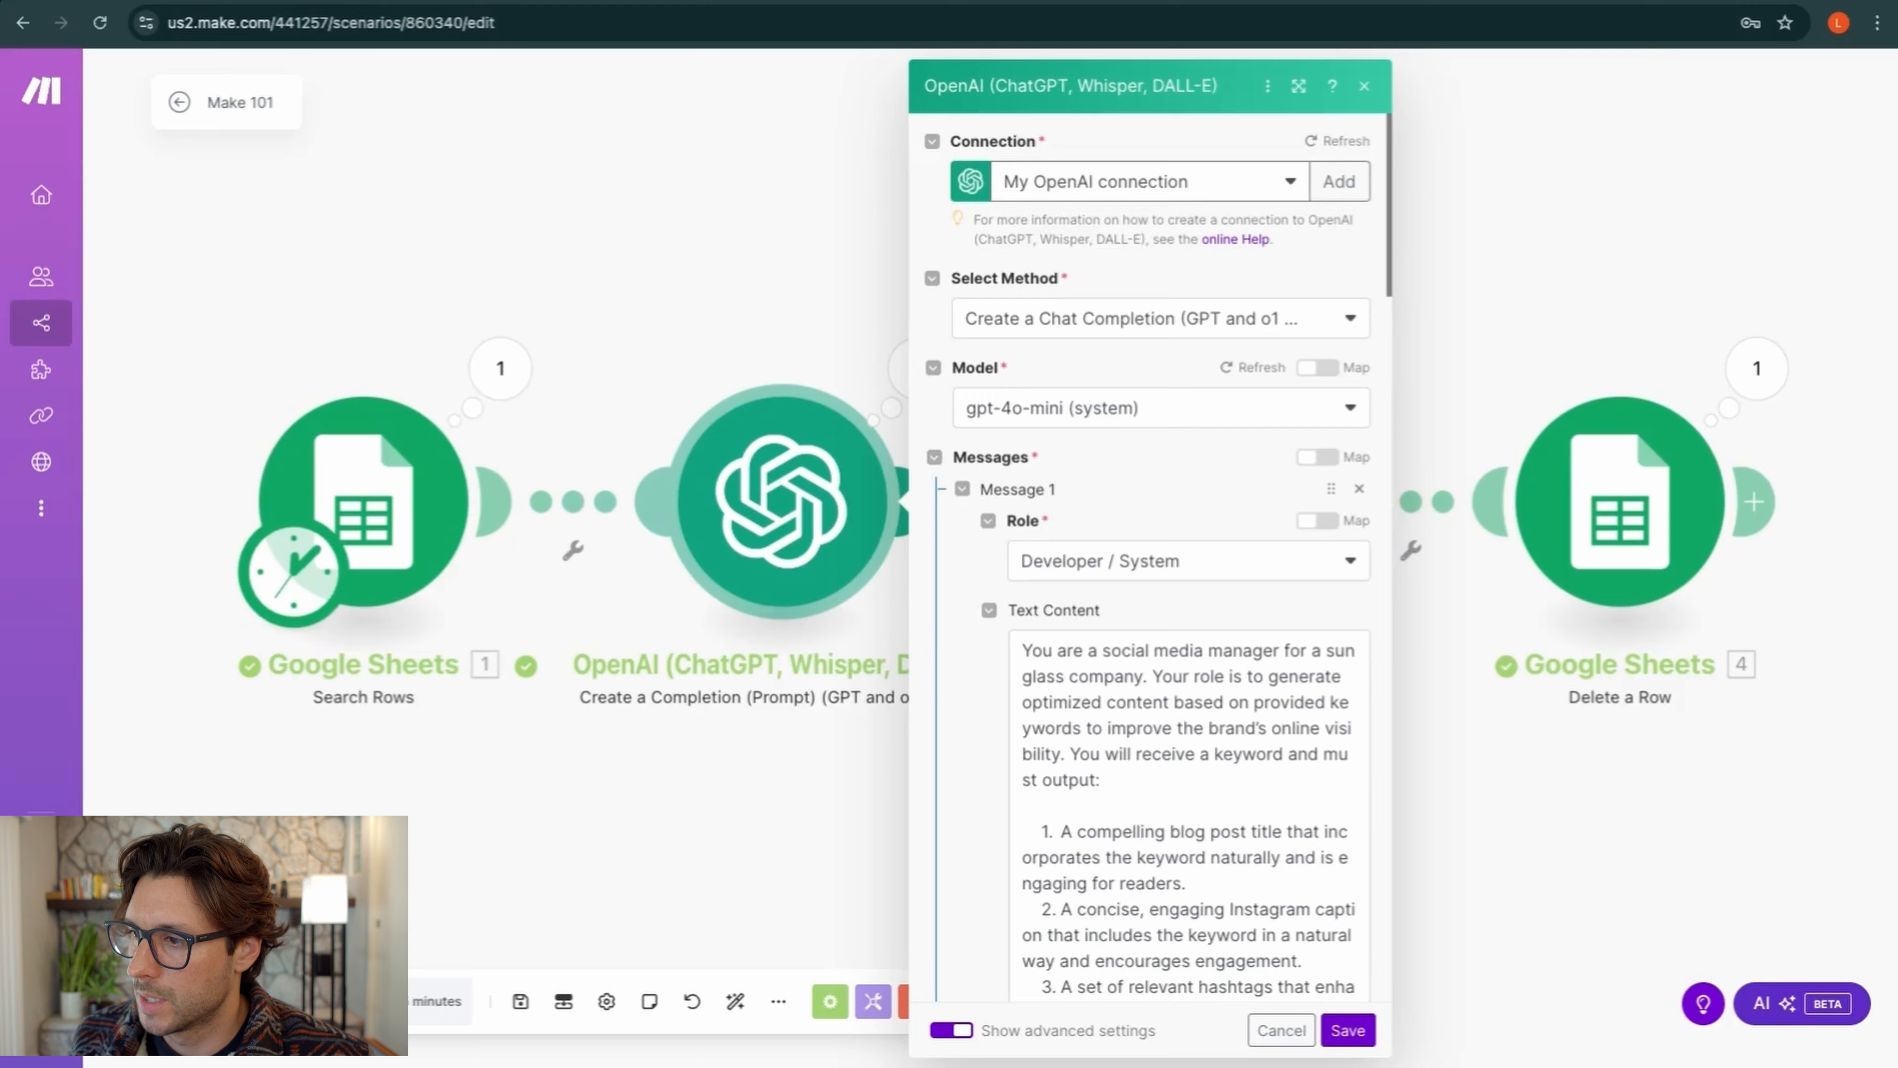
scroll(1104, 540, down, 10)
scroll(1151, 415, down, 5)
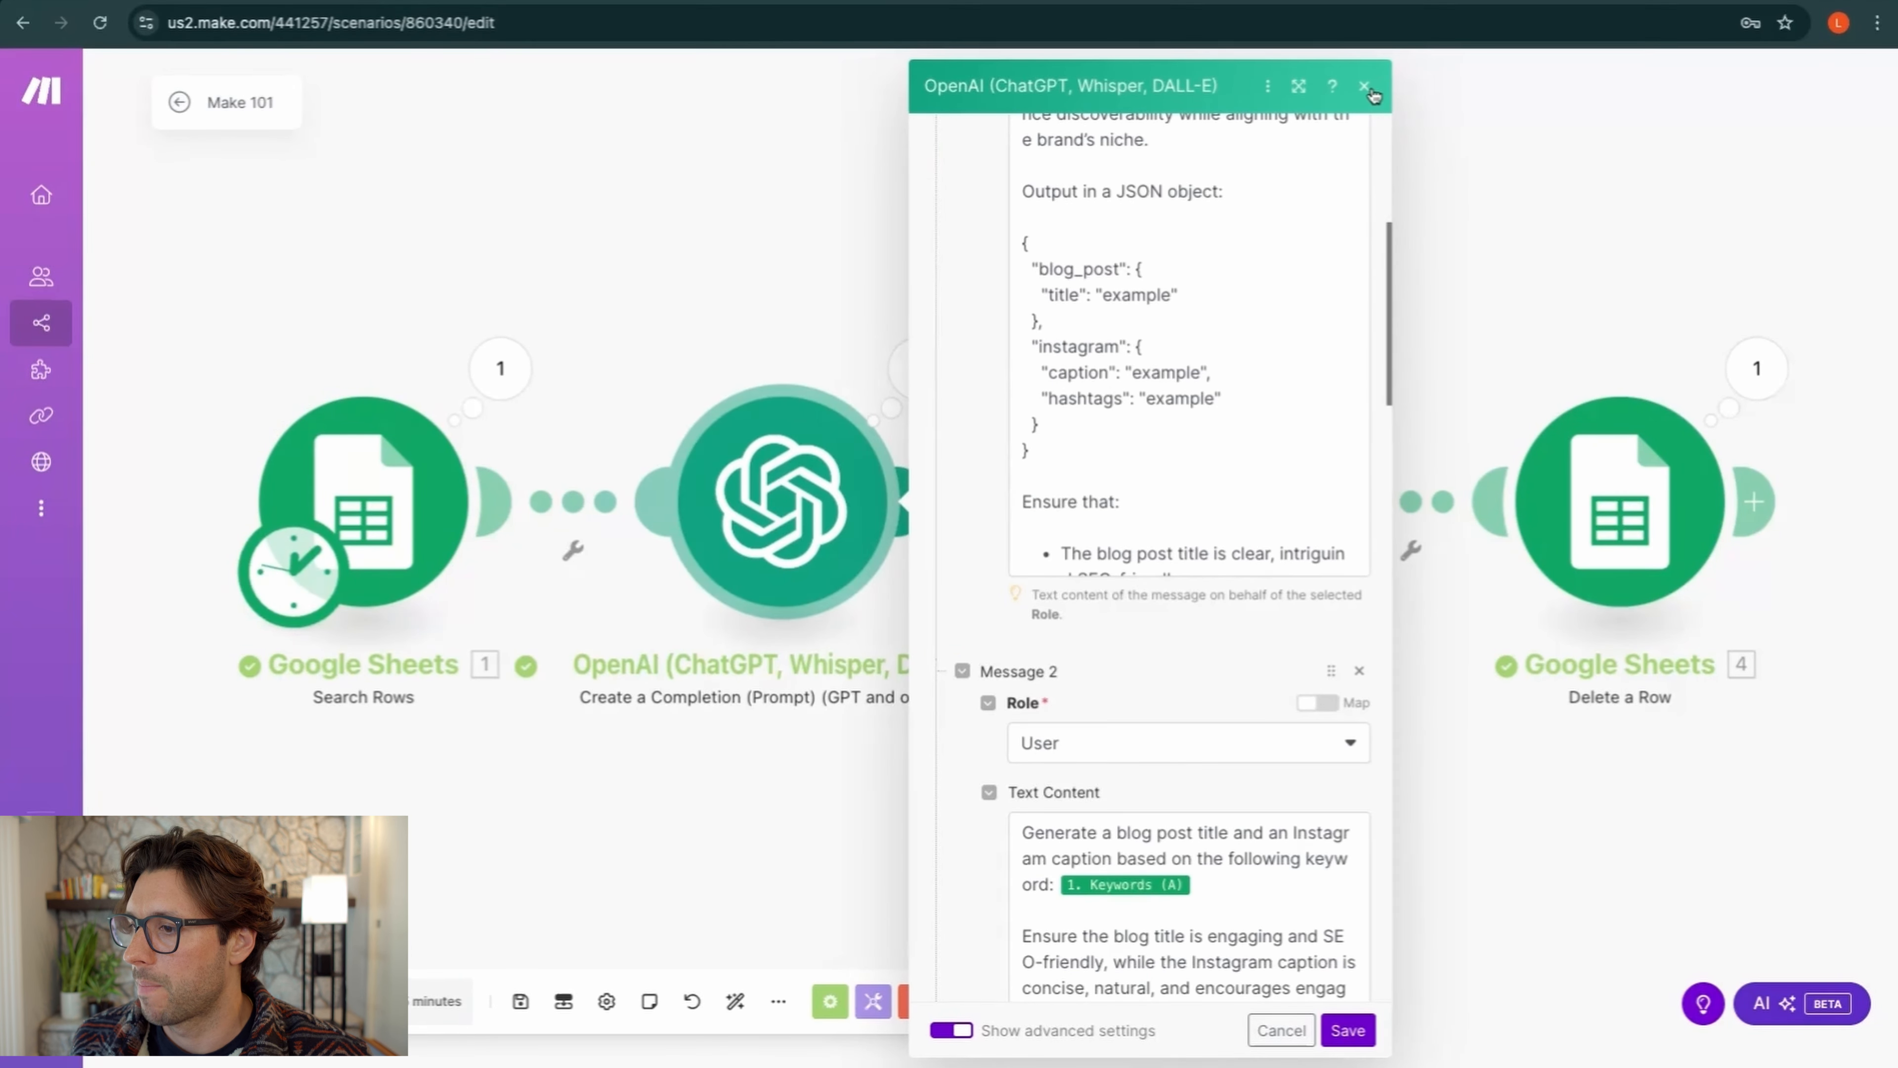
click(1351, 1028)
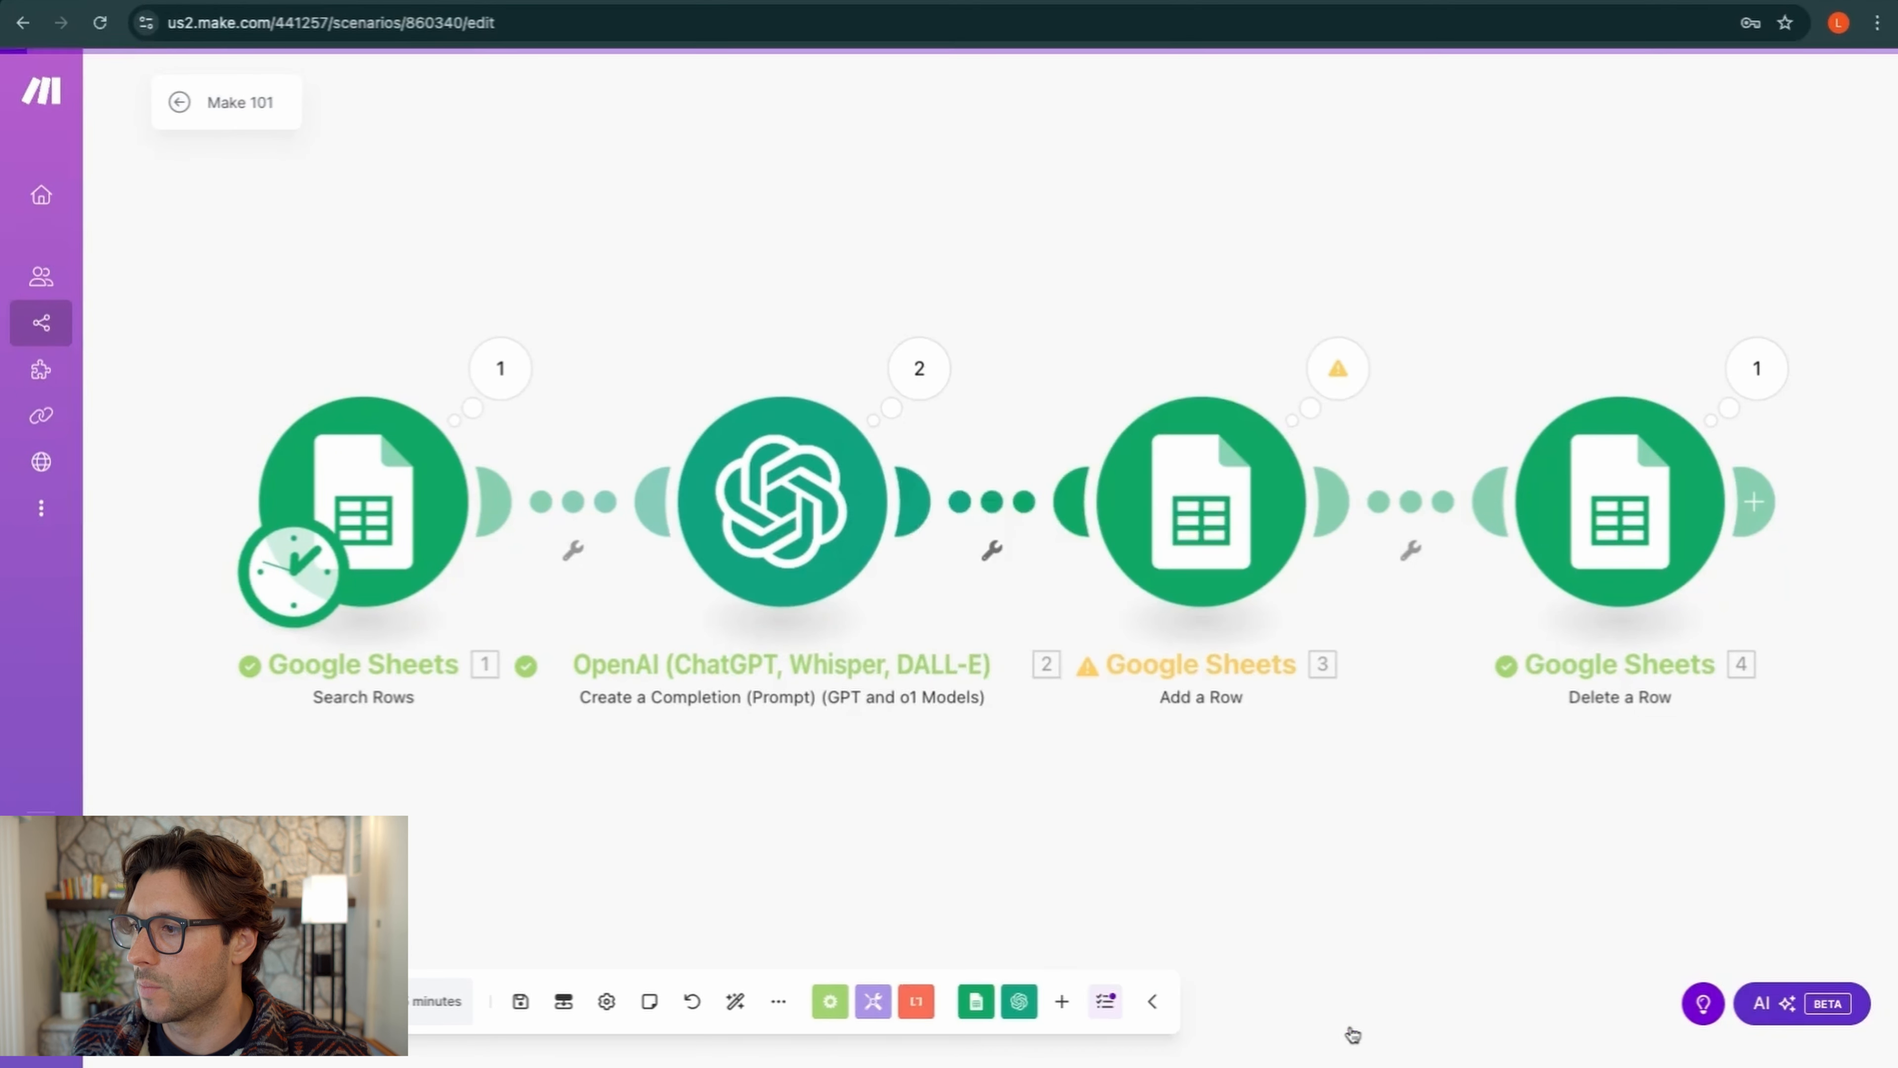
In the Add a Row module, clear the old Blog Post Title, Instagram Caption and Hashtags mappings
click(1128, 442)
scroll(1404, 591, down, 3)
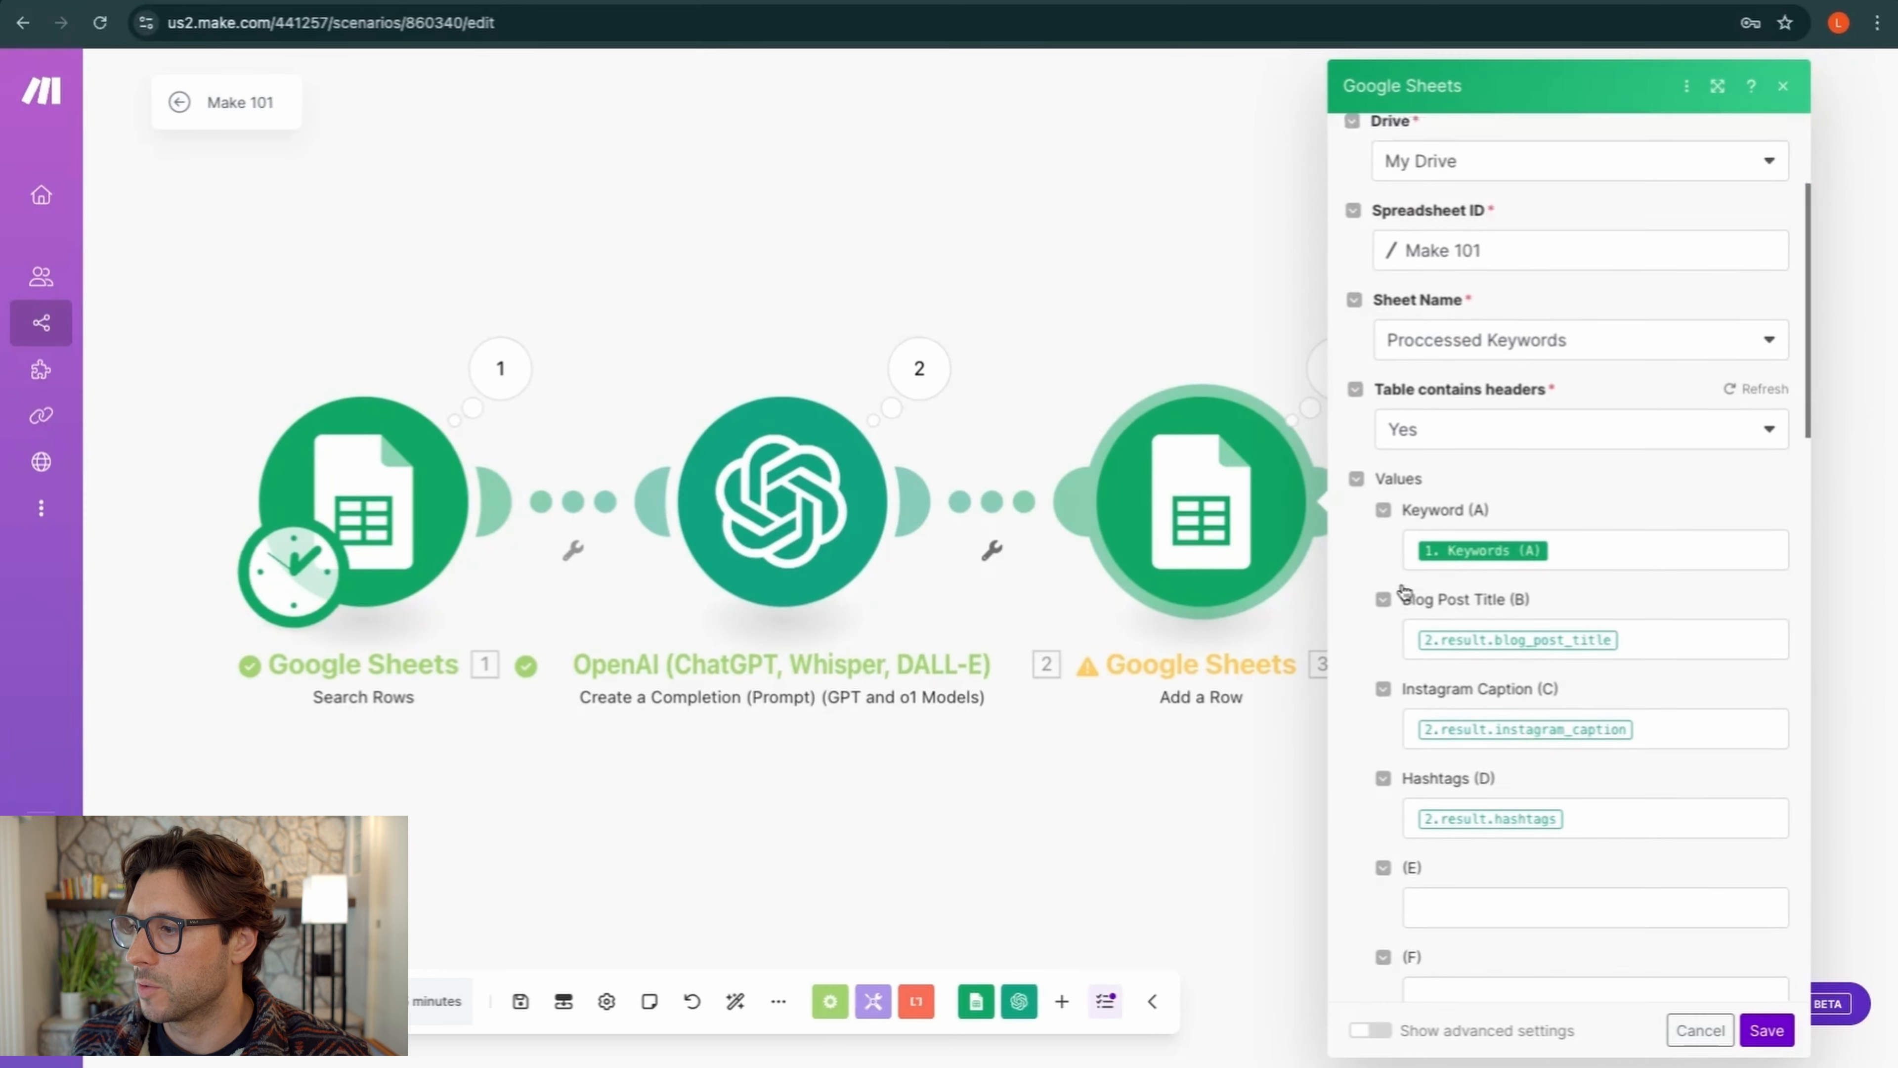
scroll(1403, 587, down, 1)
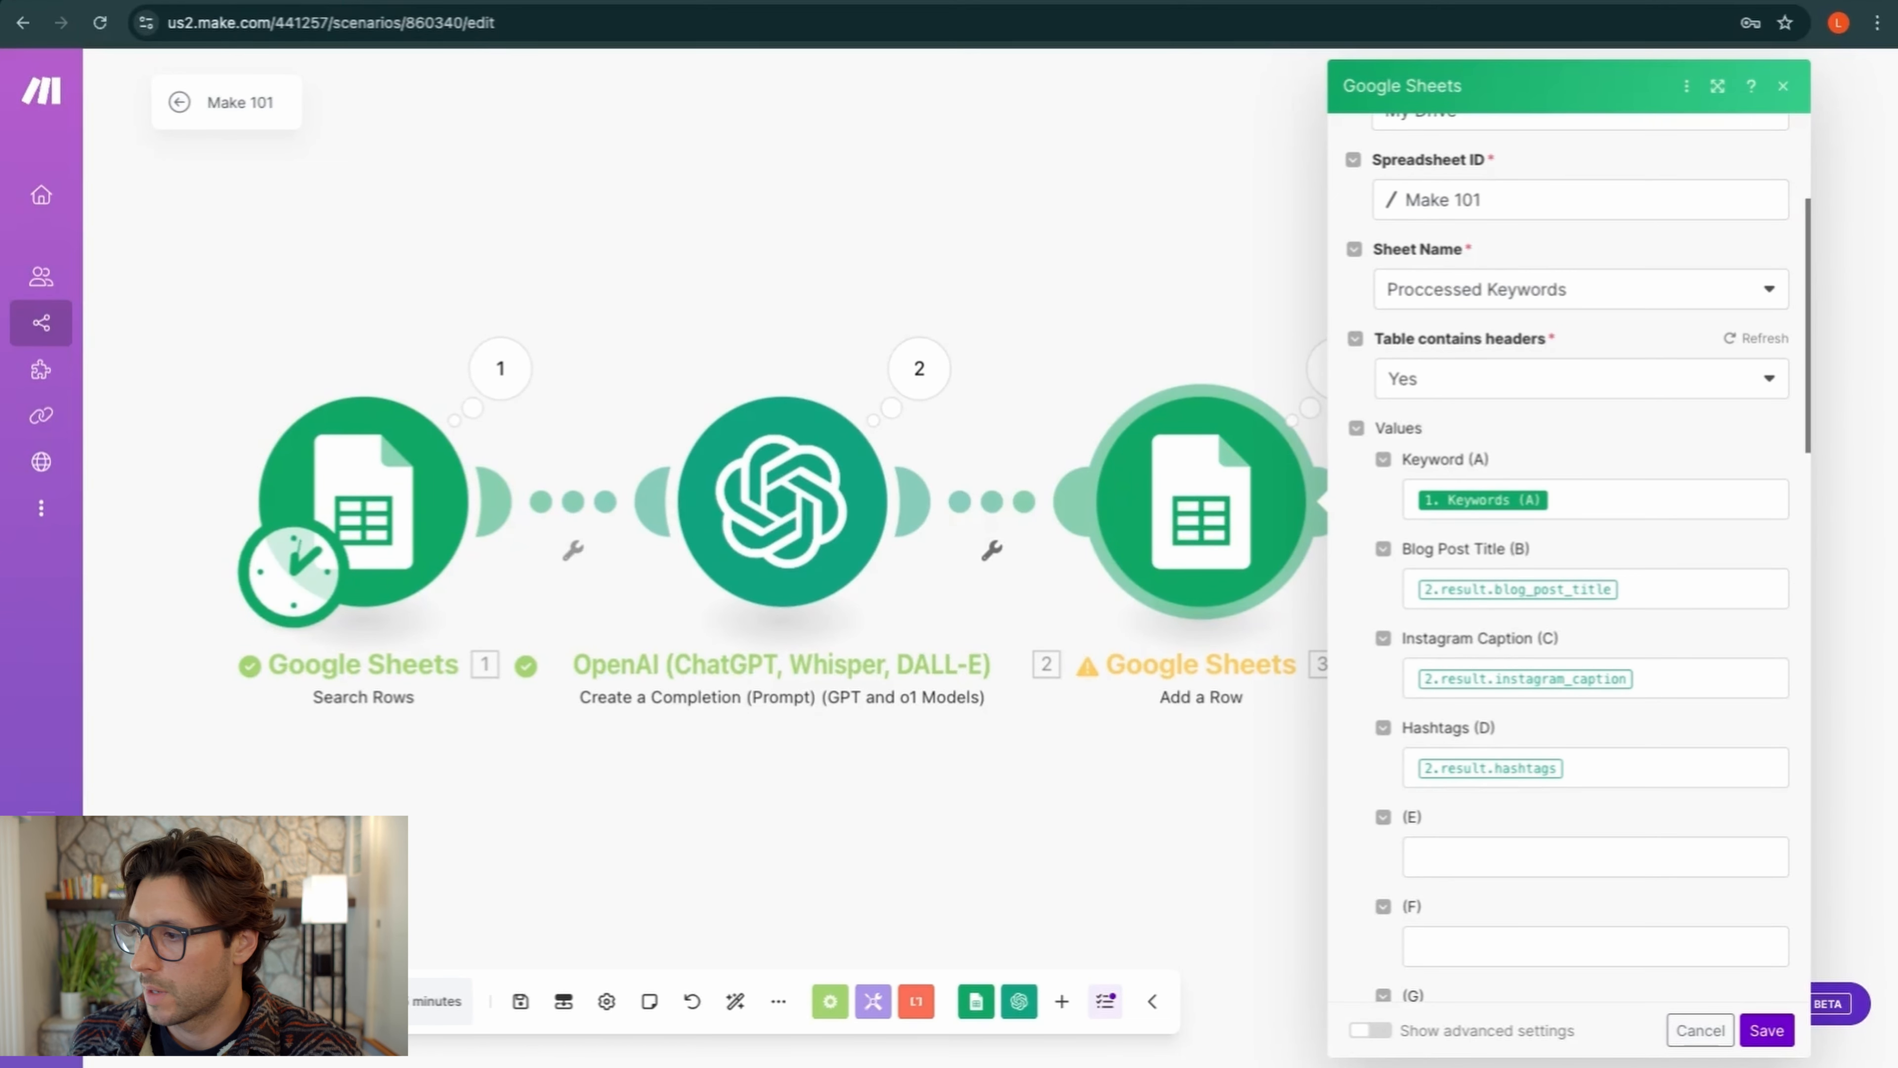
click(1625, 585)
key(BackSpace)
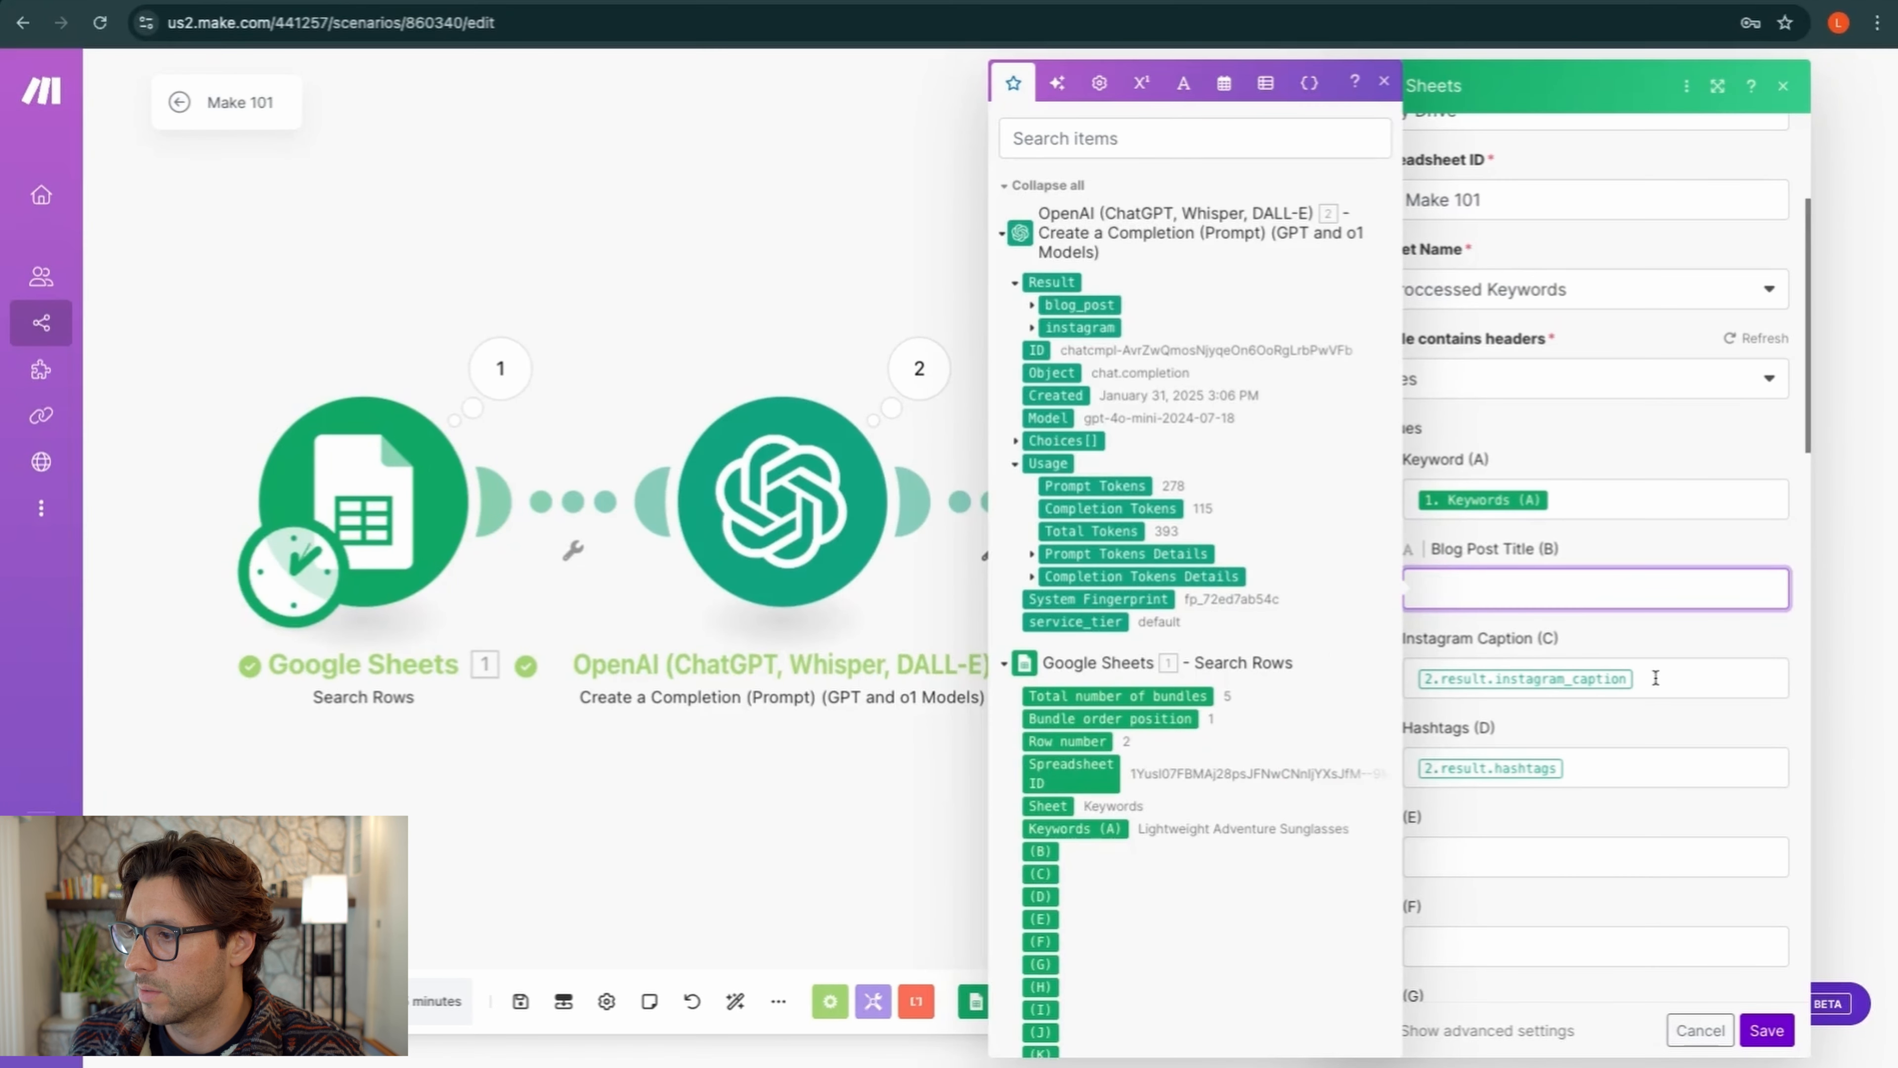
click(1658, 678)
key(BackSpace)
click(1589, 767)
key(BackSpace)
click(1507, 581)
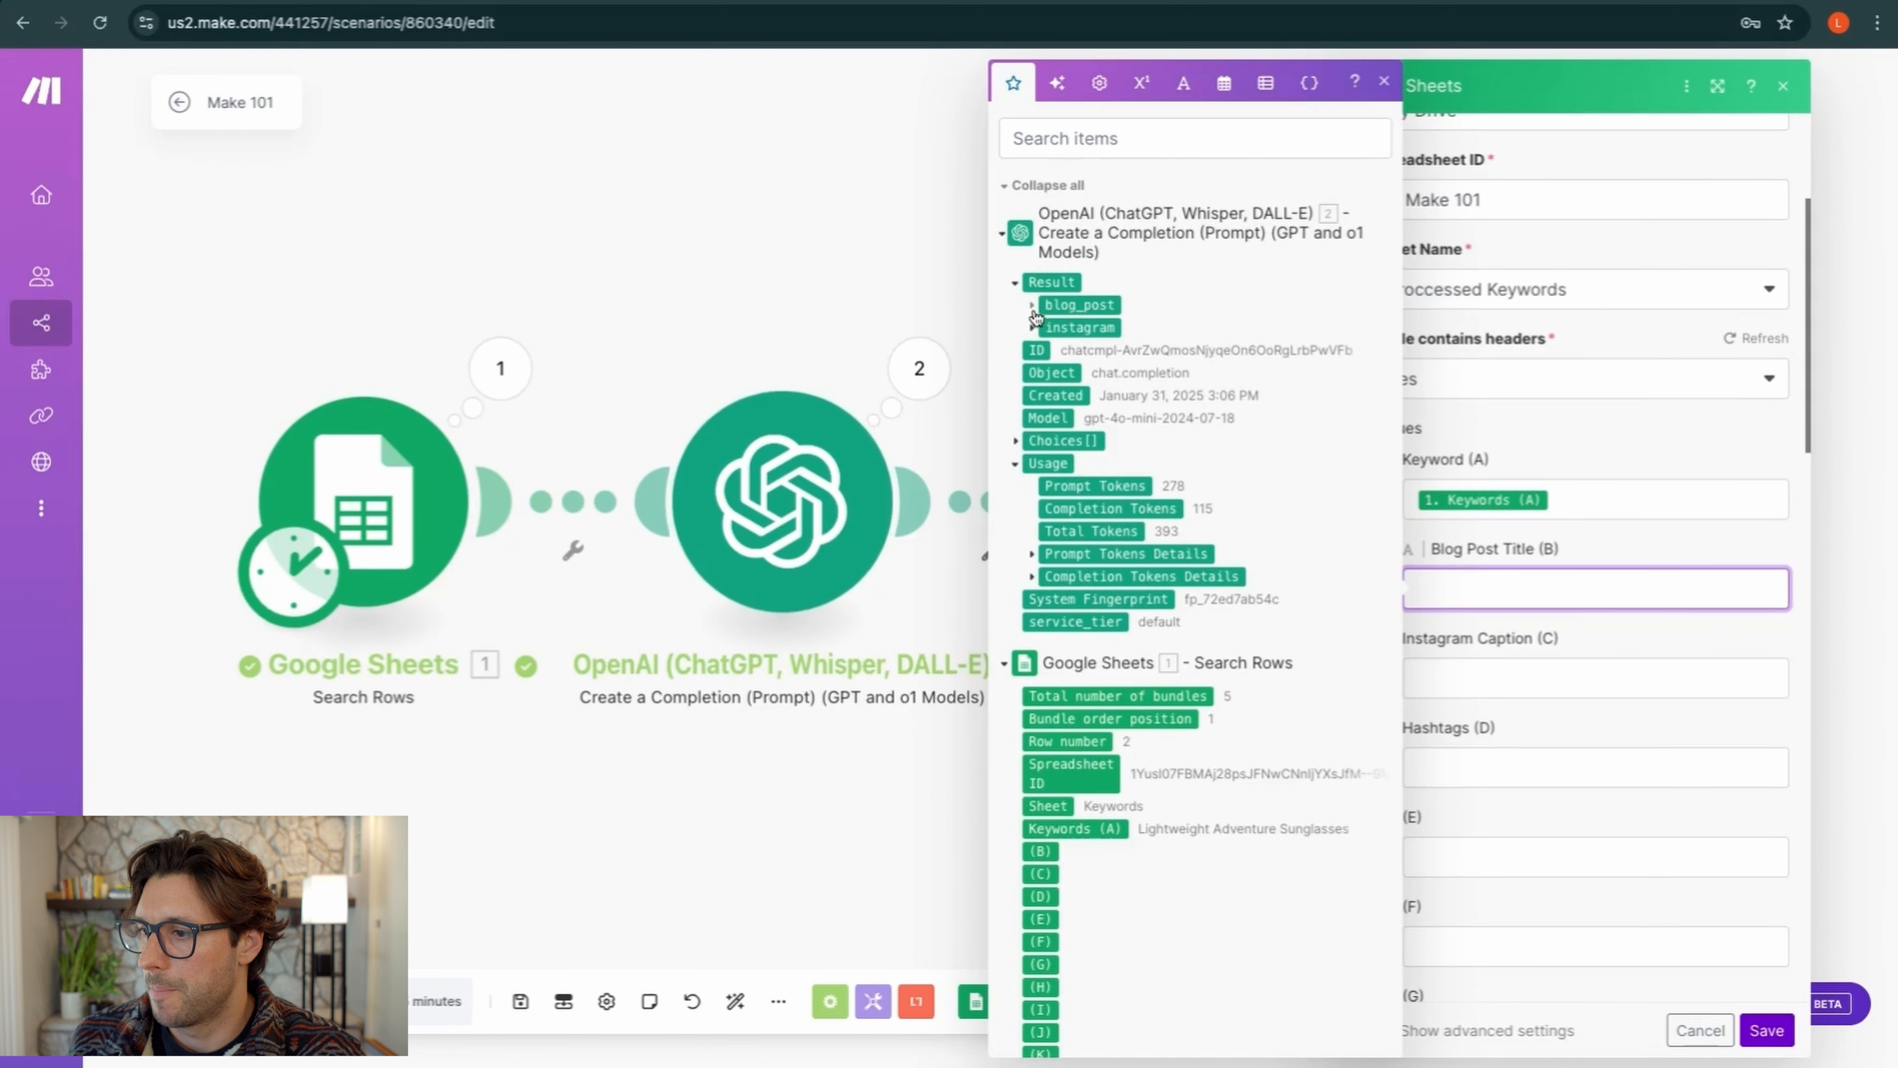
Map result blog_post title, instagram caption and instagram hashtags into columns B–D and save
click(1004, 662)
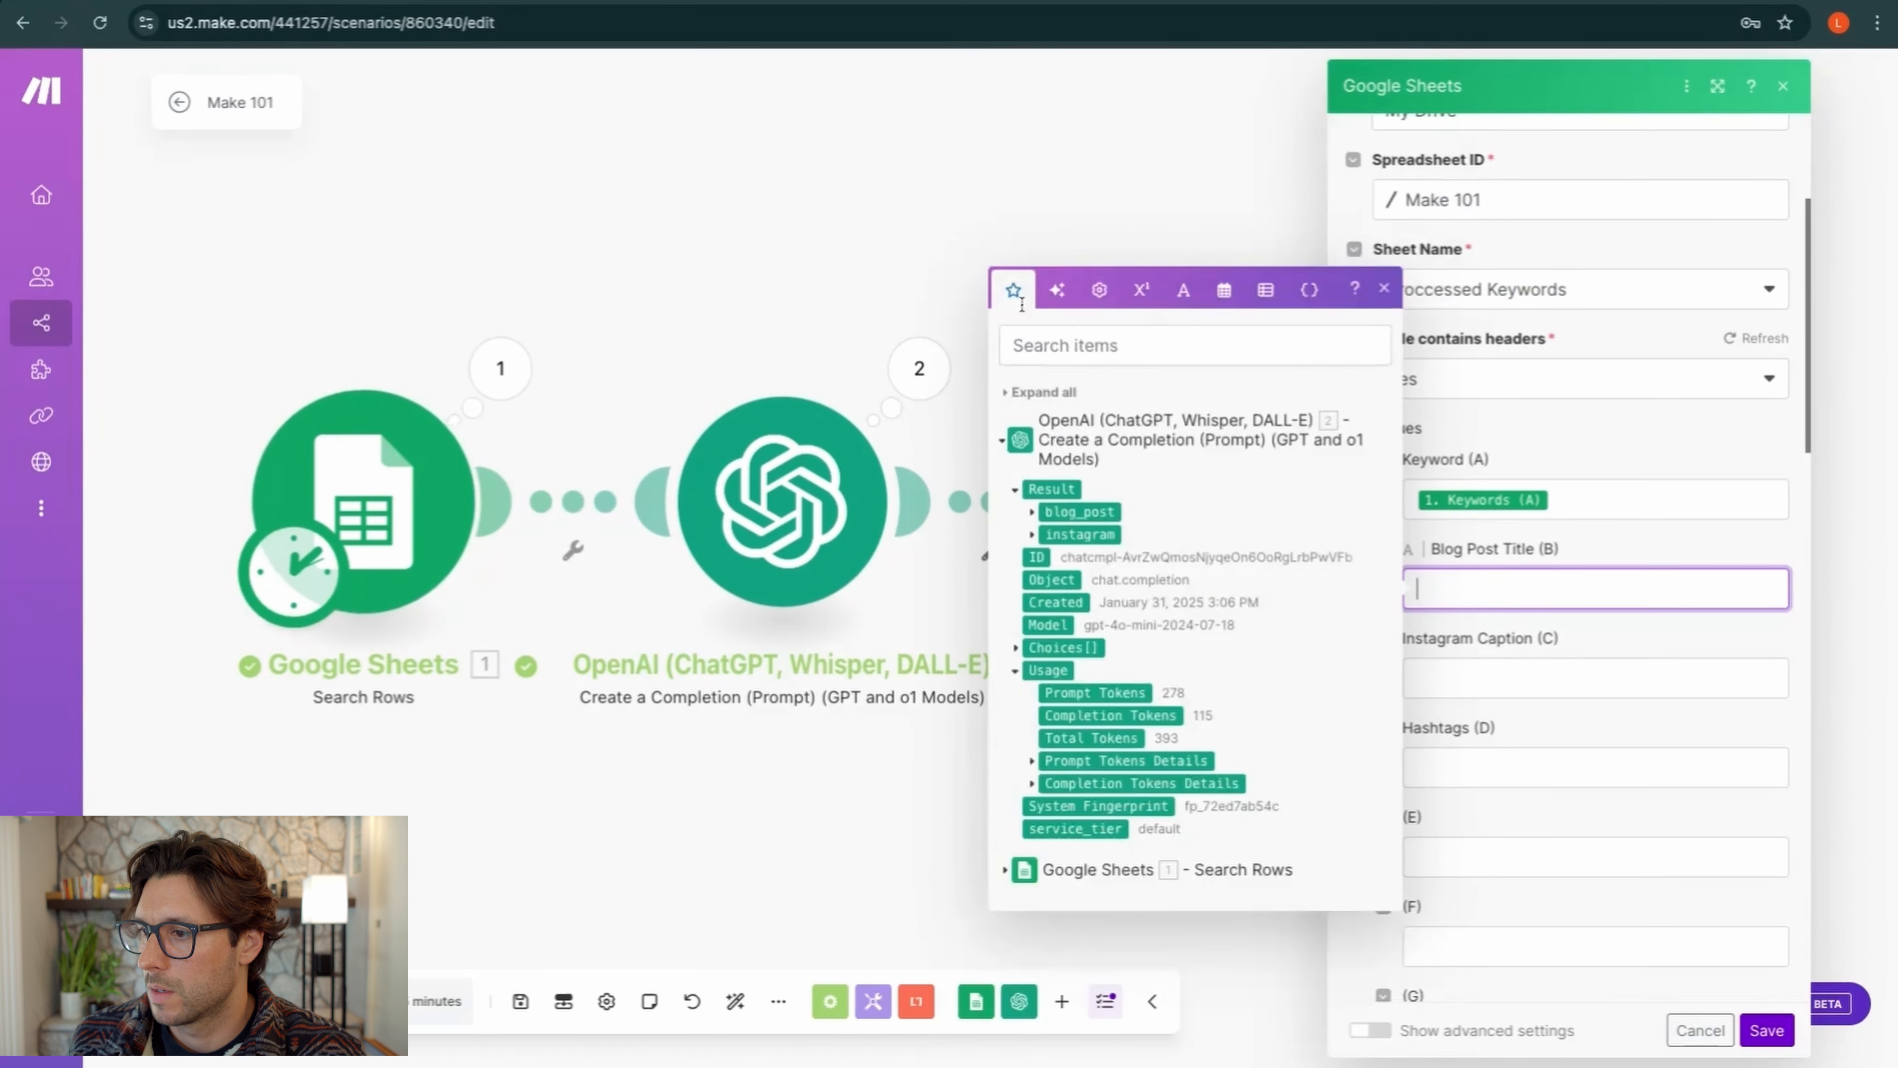
click(1002, 441)
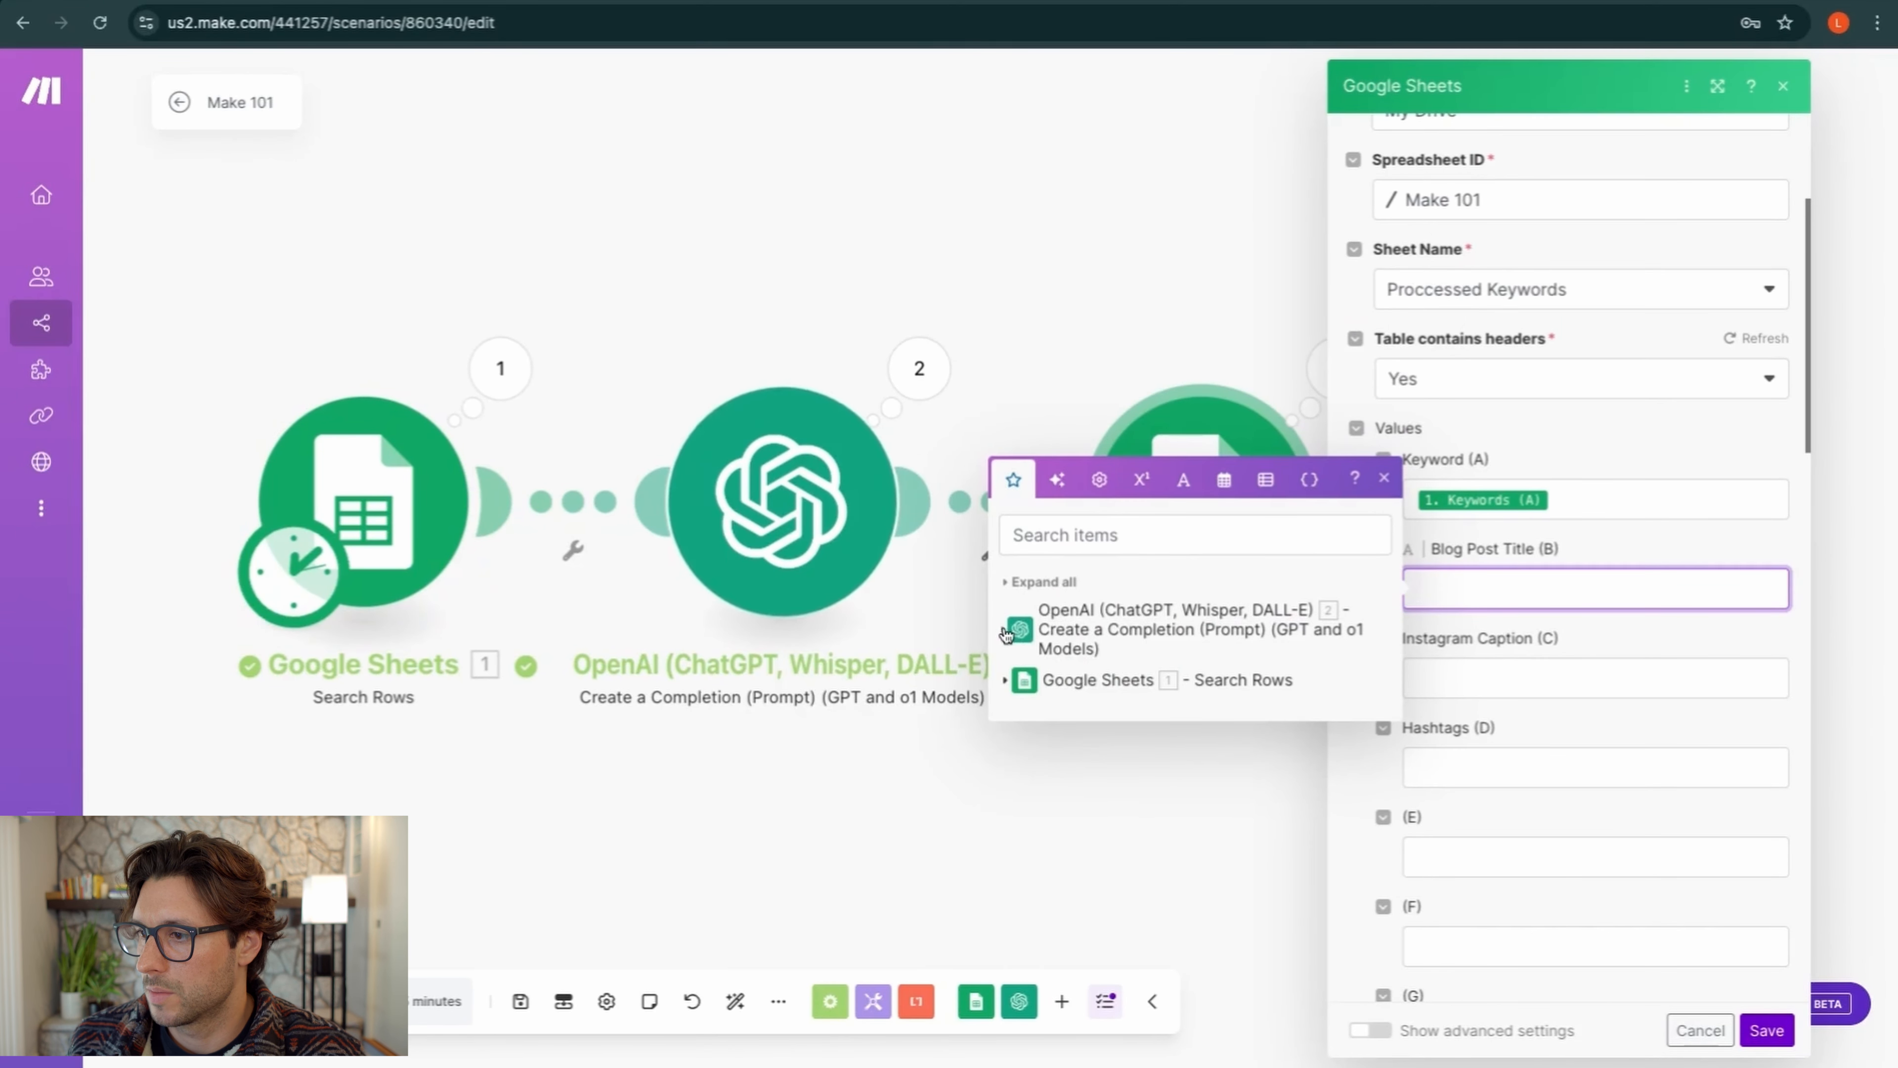
click(1007, 635)
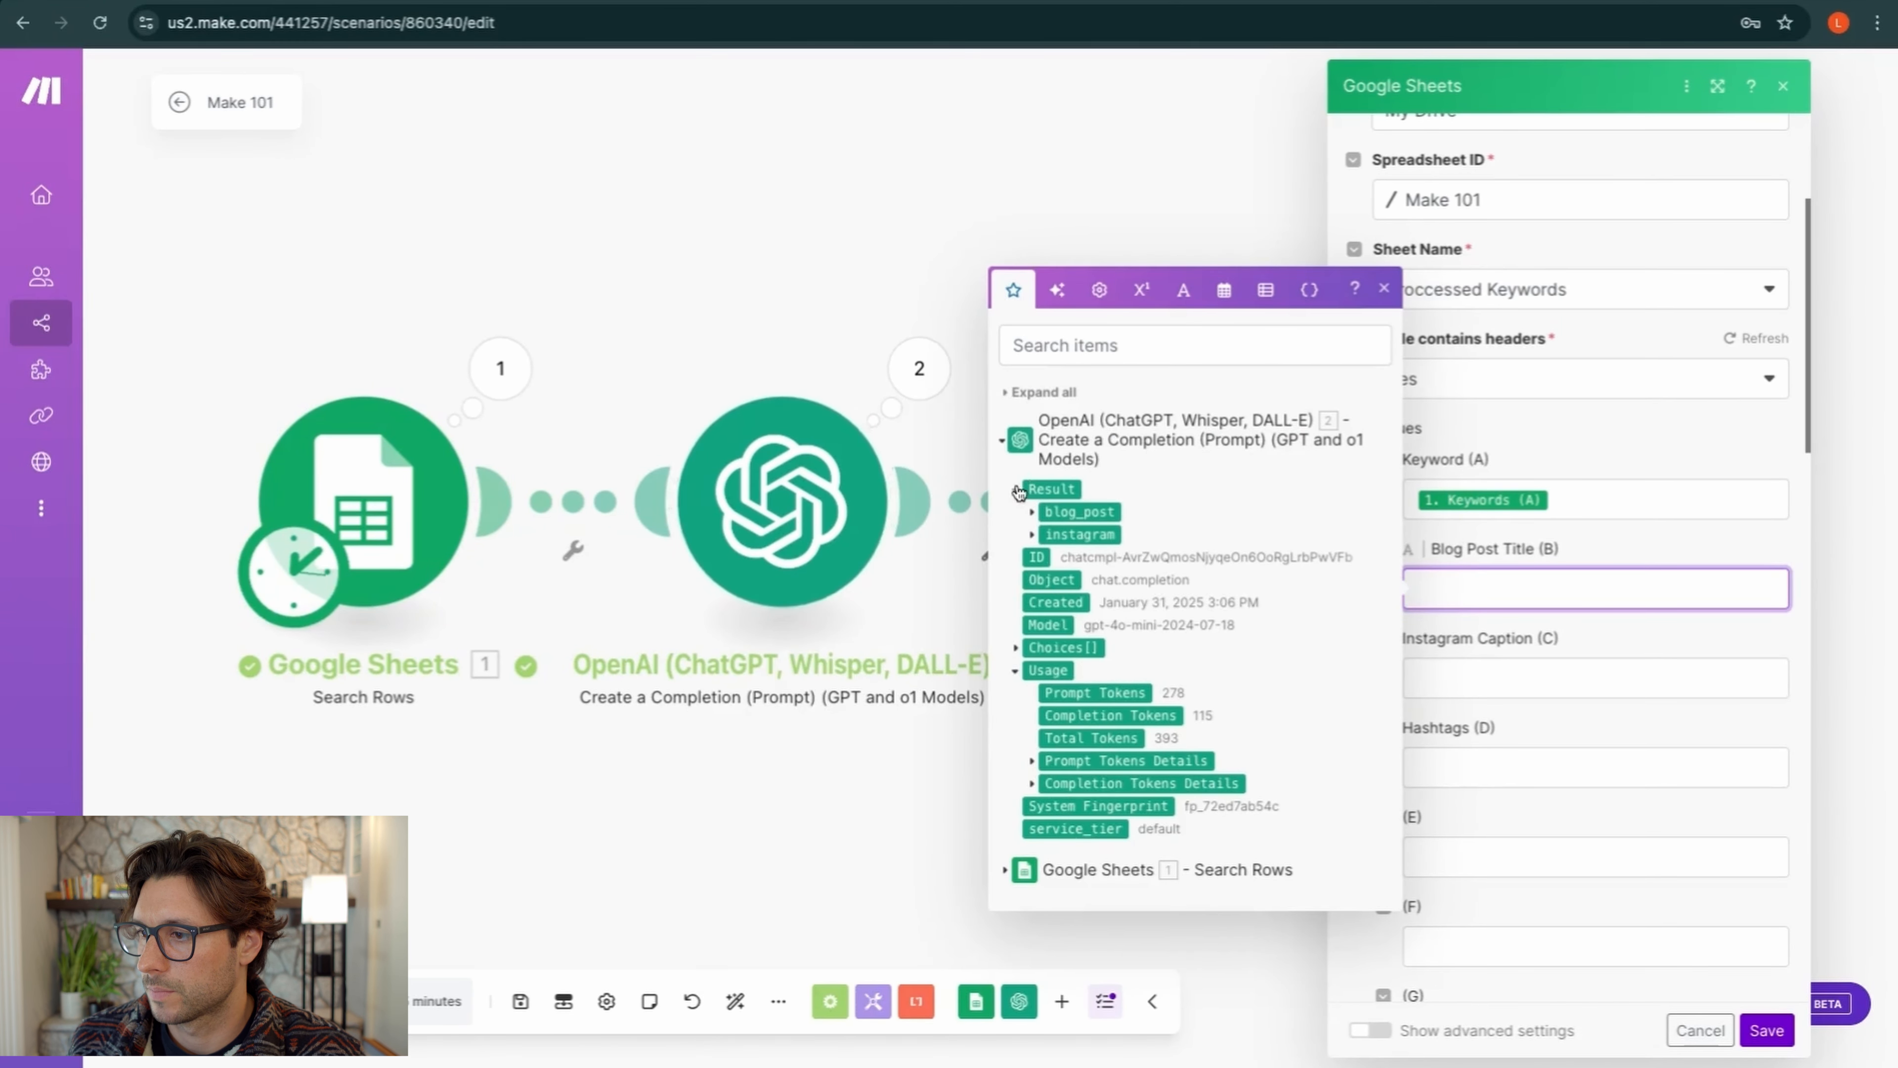
click(1054, 491)
click(1052, 490)
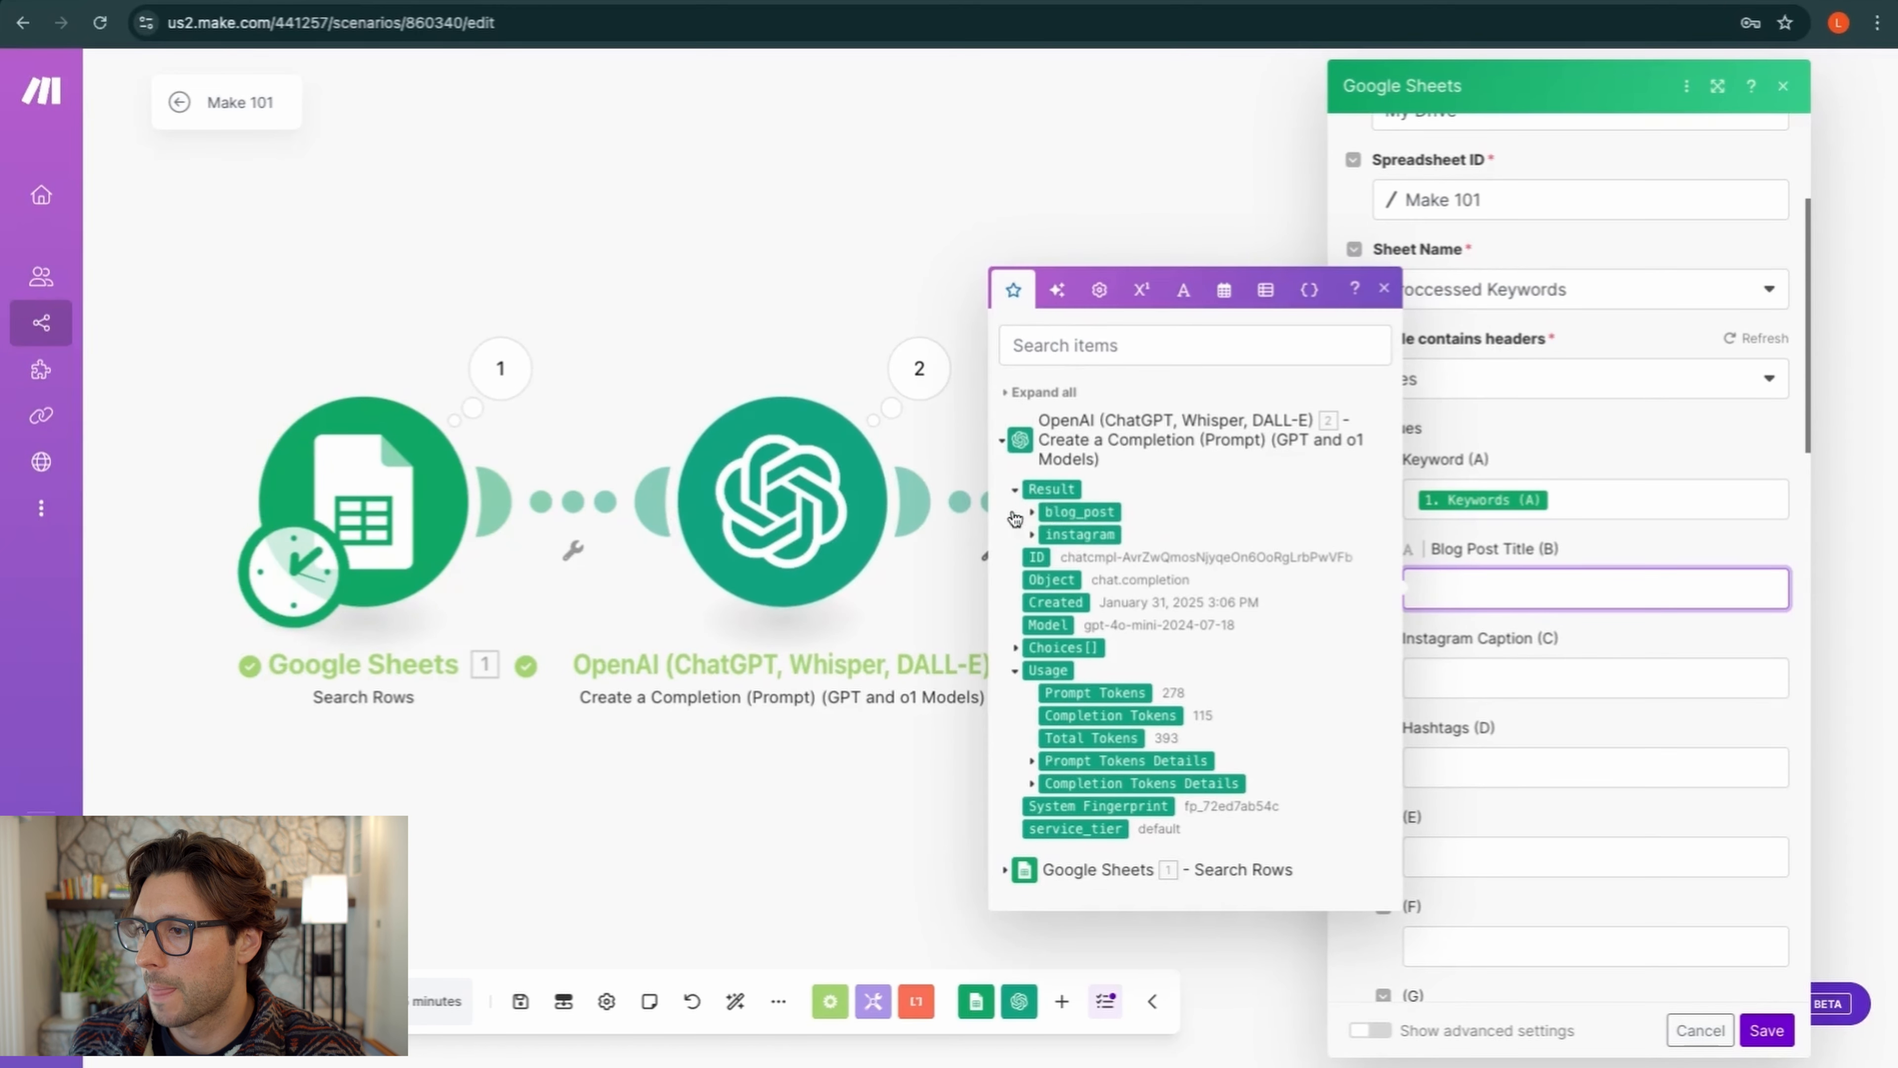
click(1049, 513)
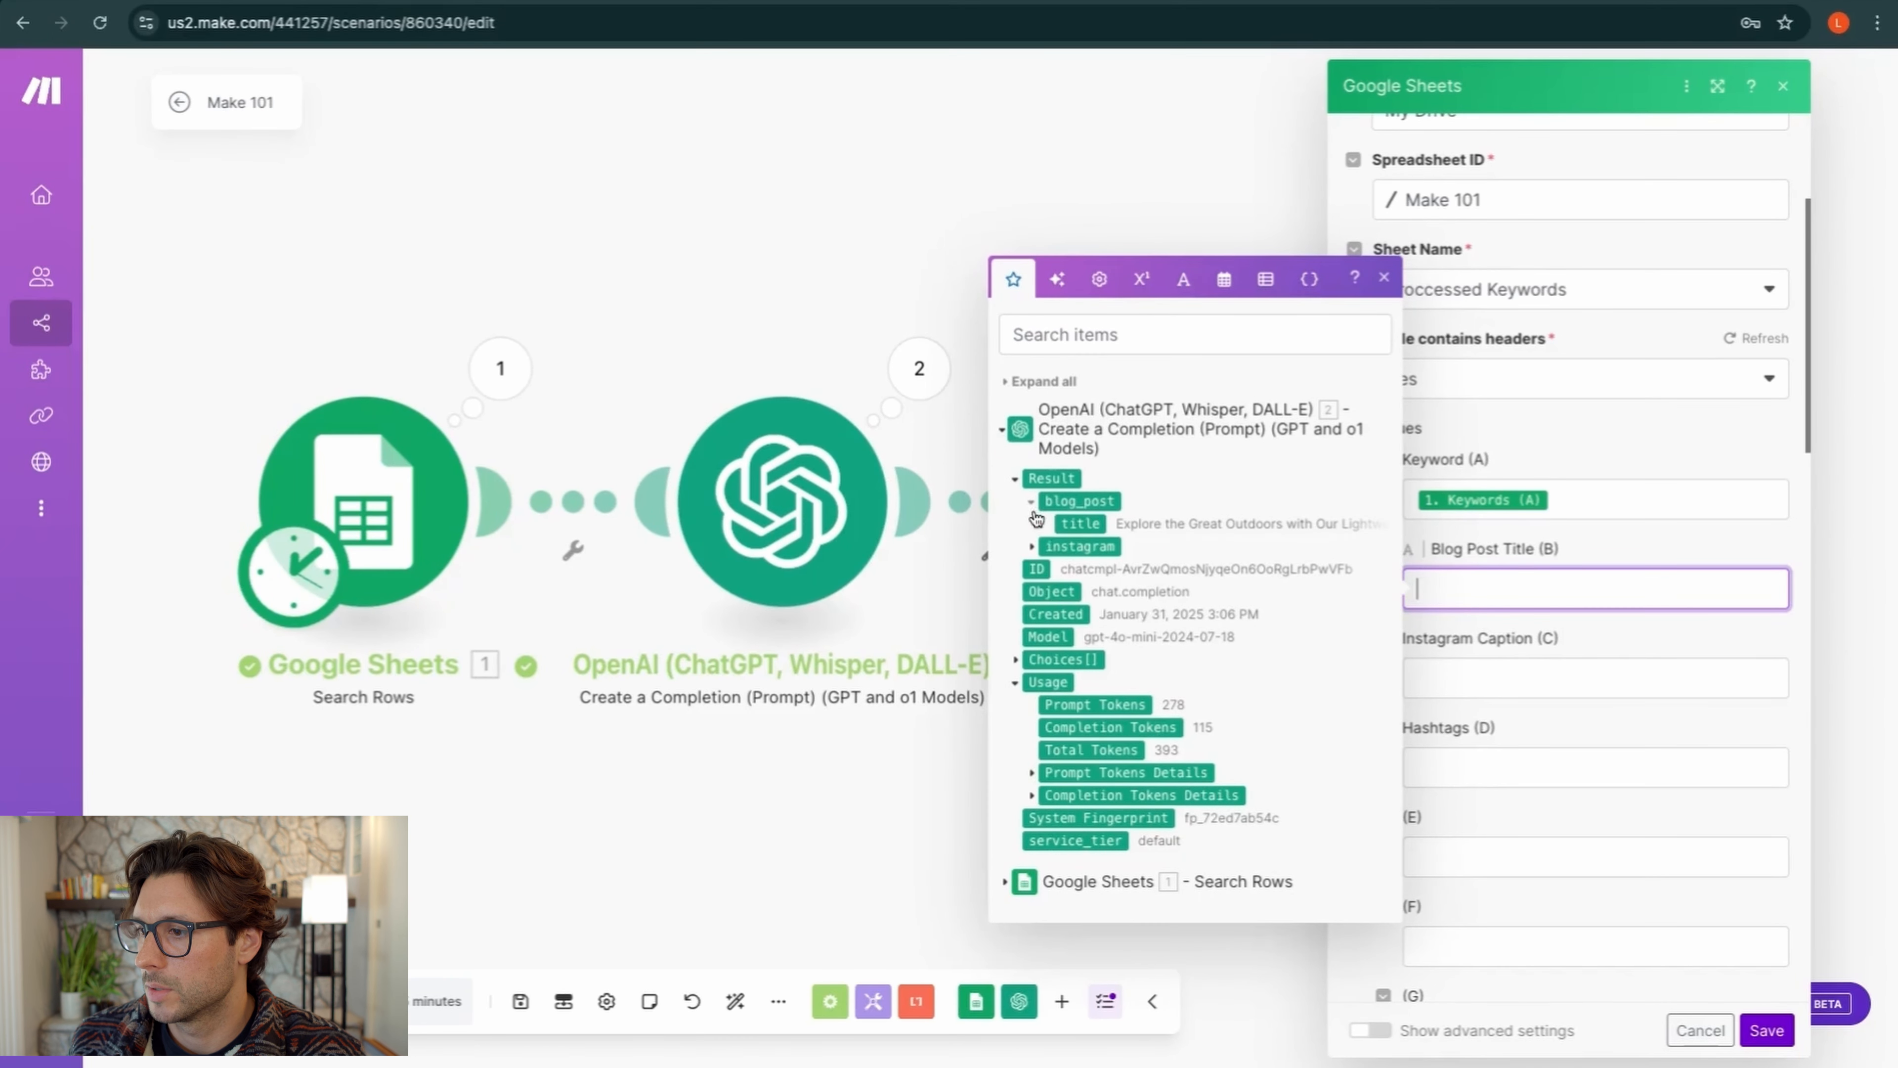
click(1079, 524)
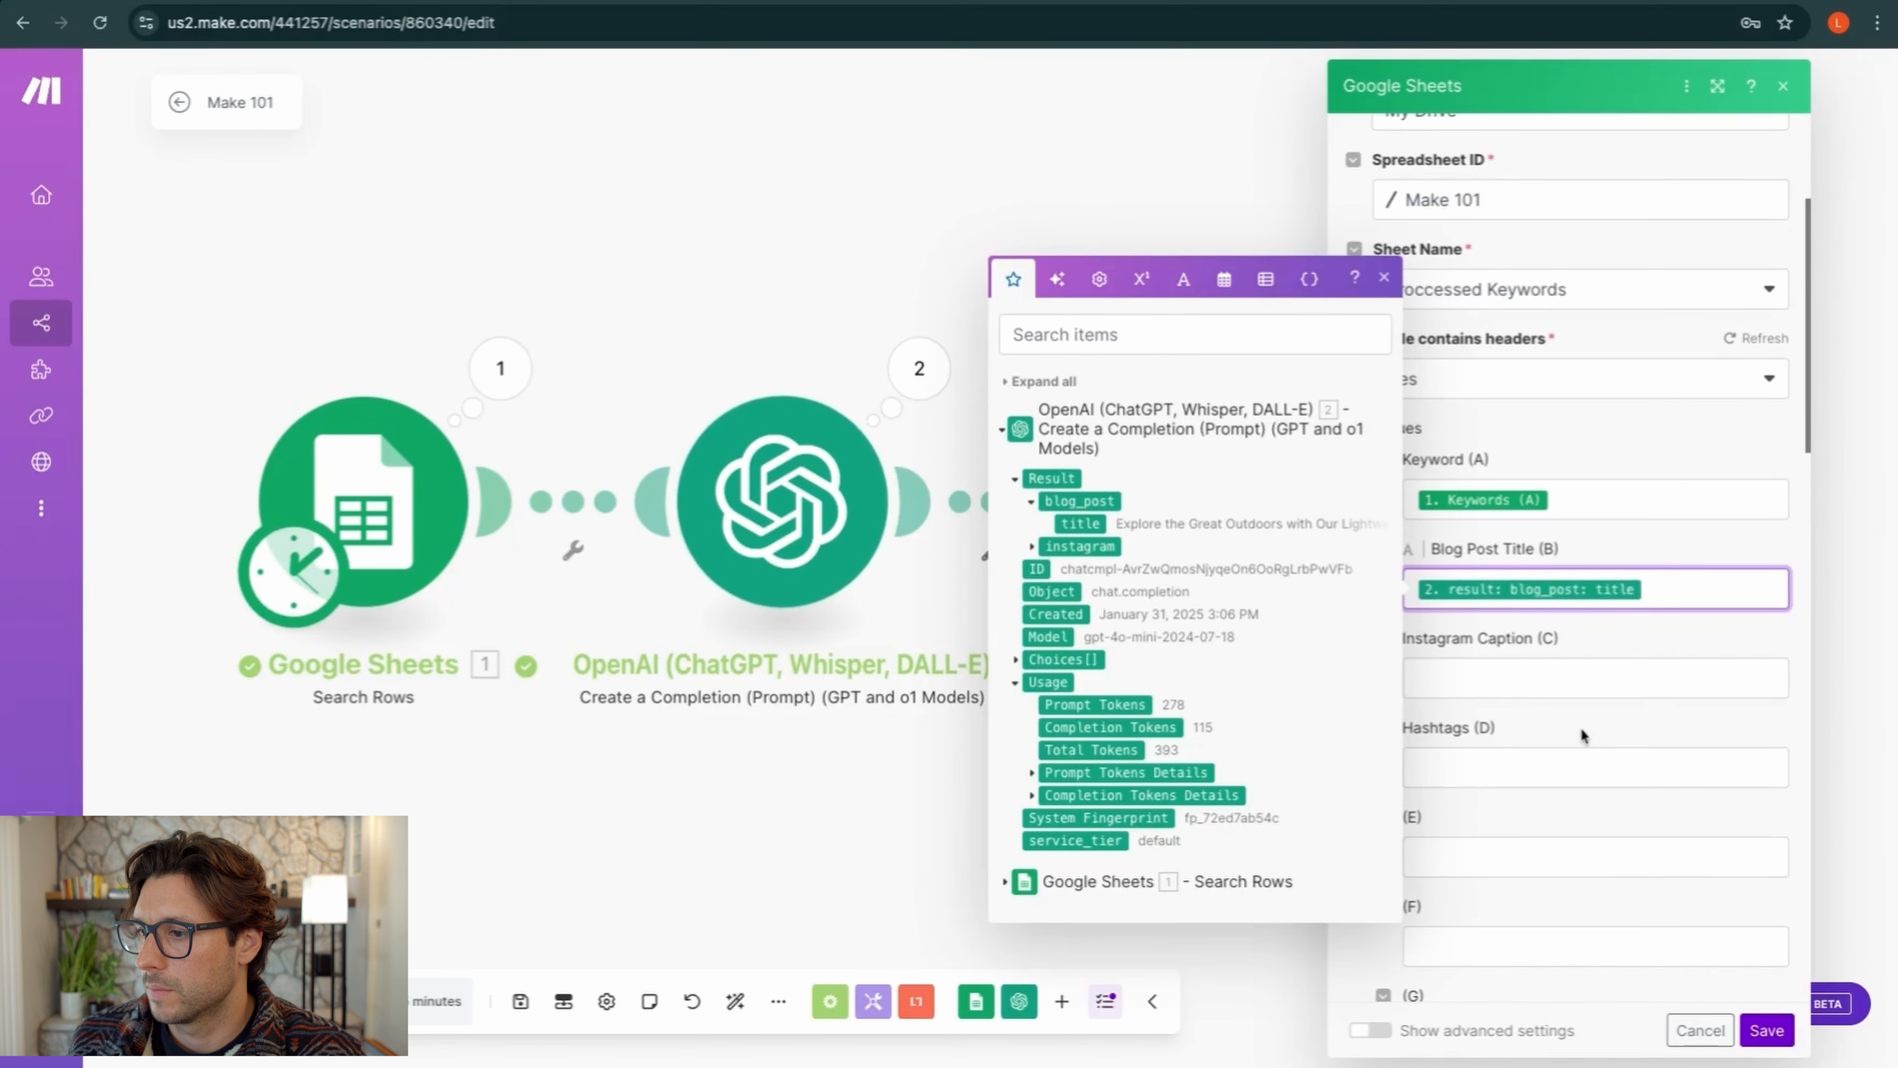
click(1523, 689)
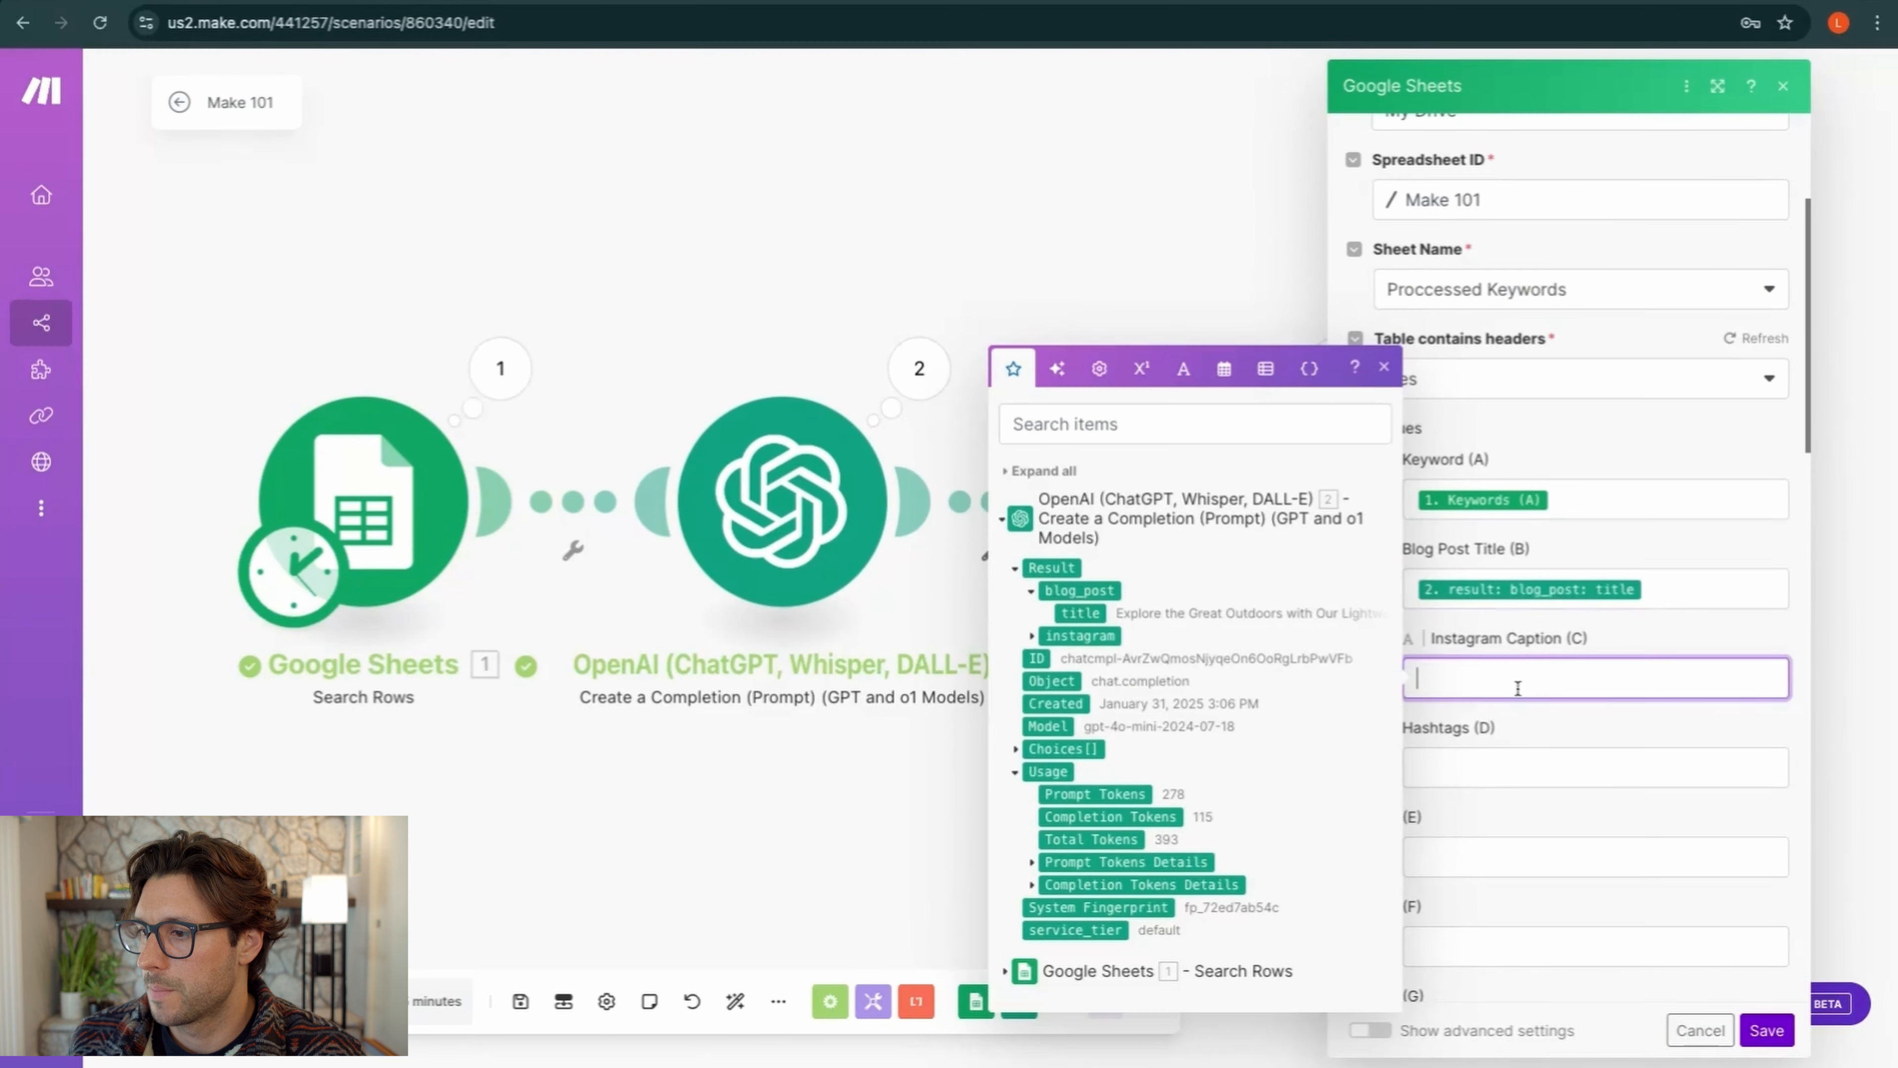
click(1033, 636)
click(1088, 635)
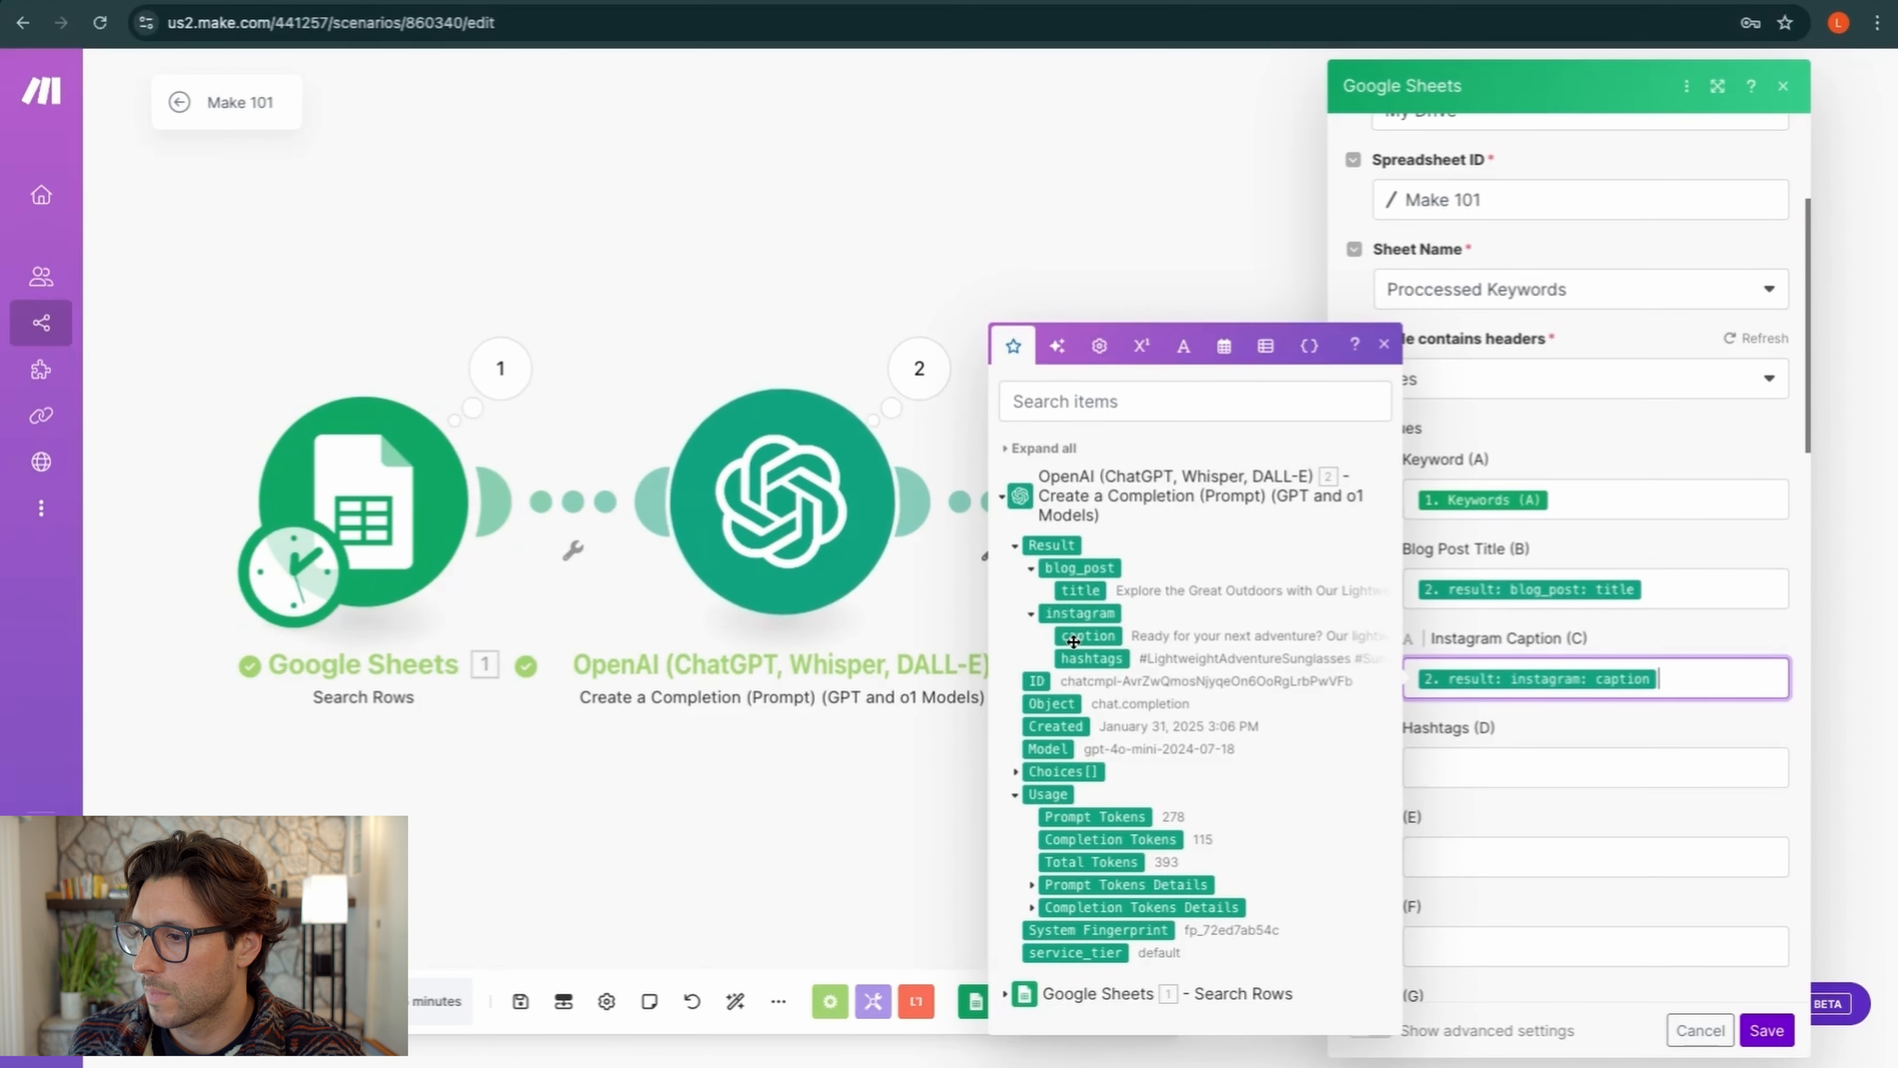
click(1417, 773)
click(1092, 680)
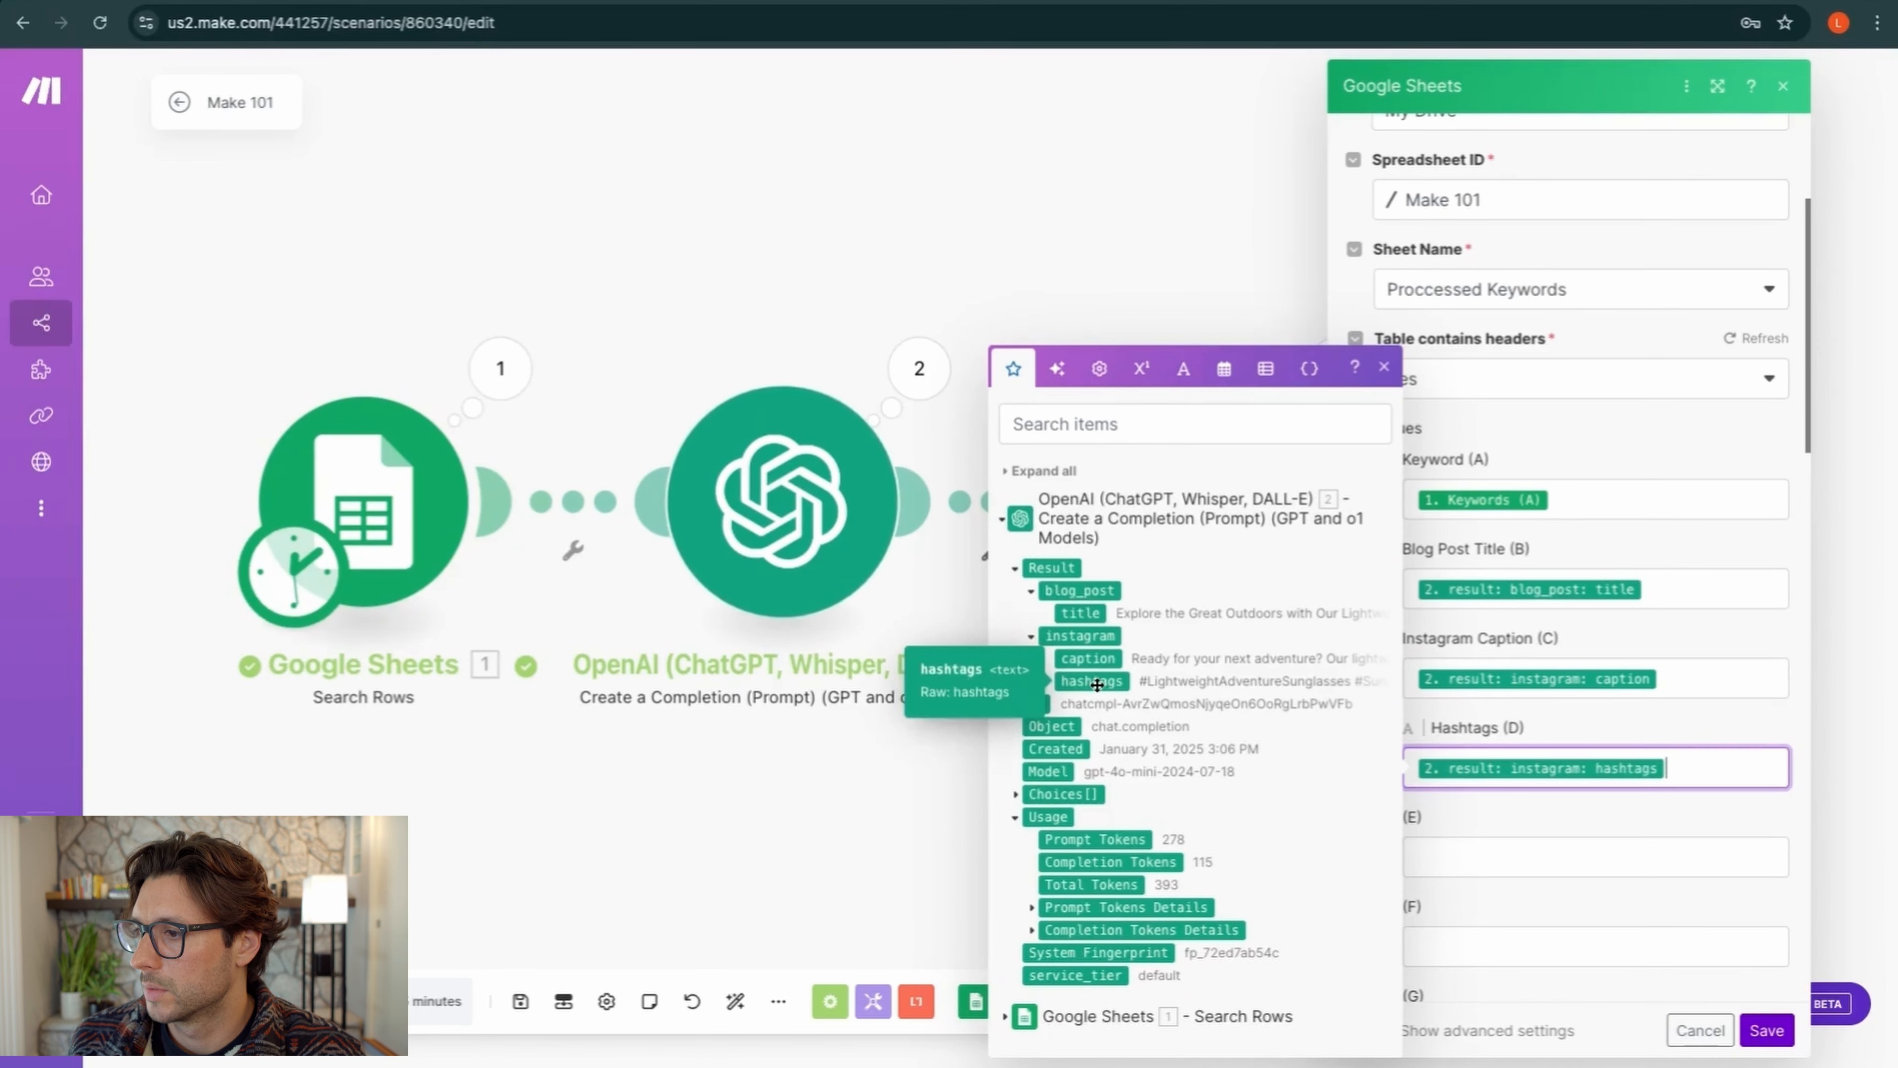
click(1767, 1030)
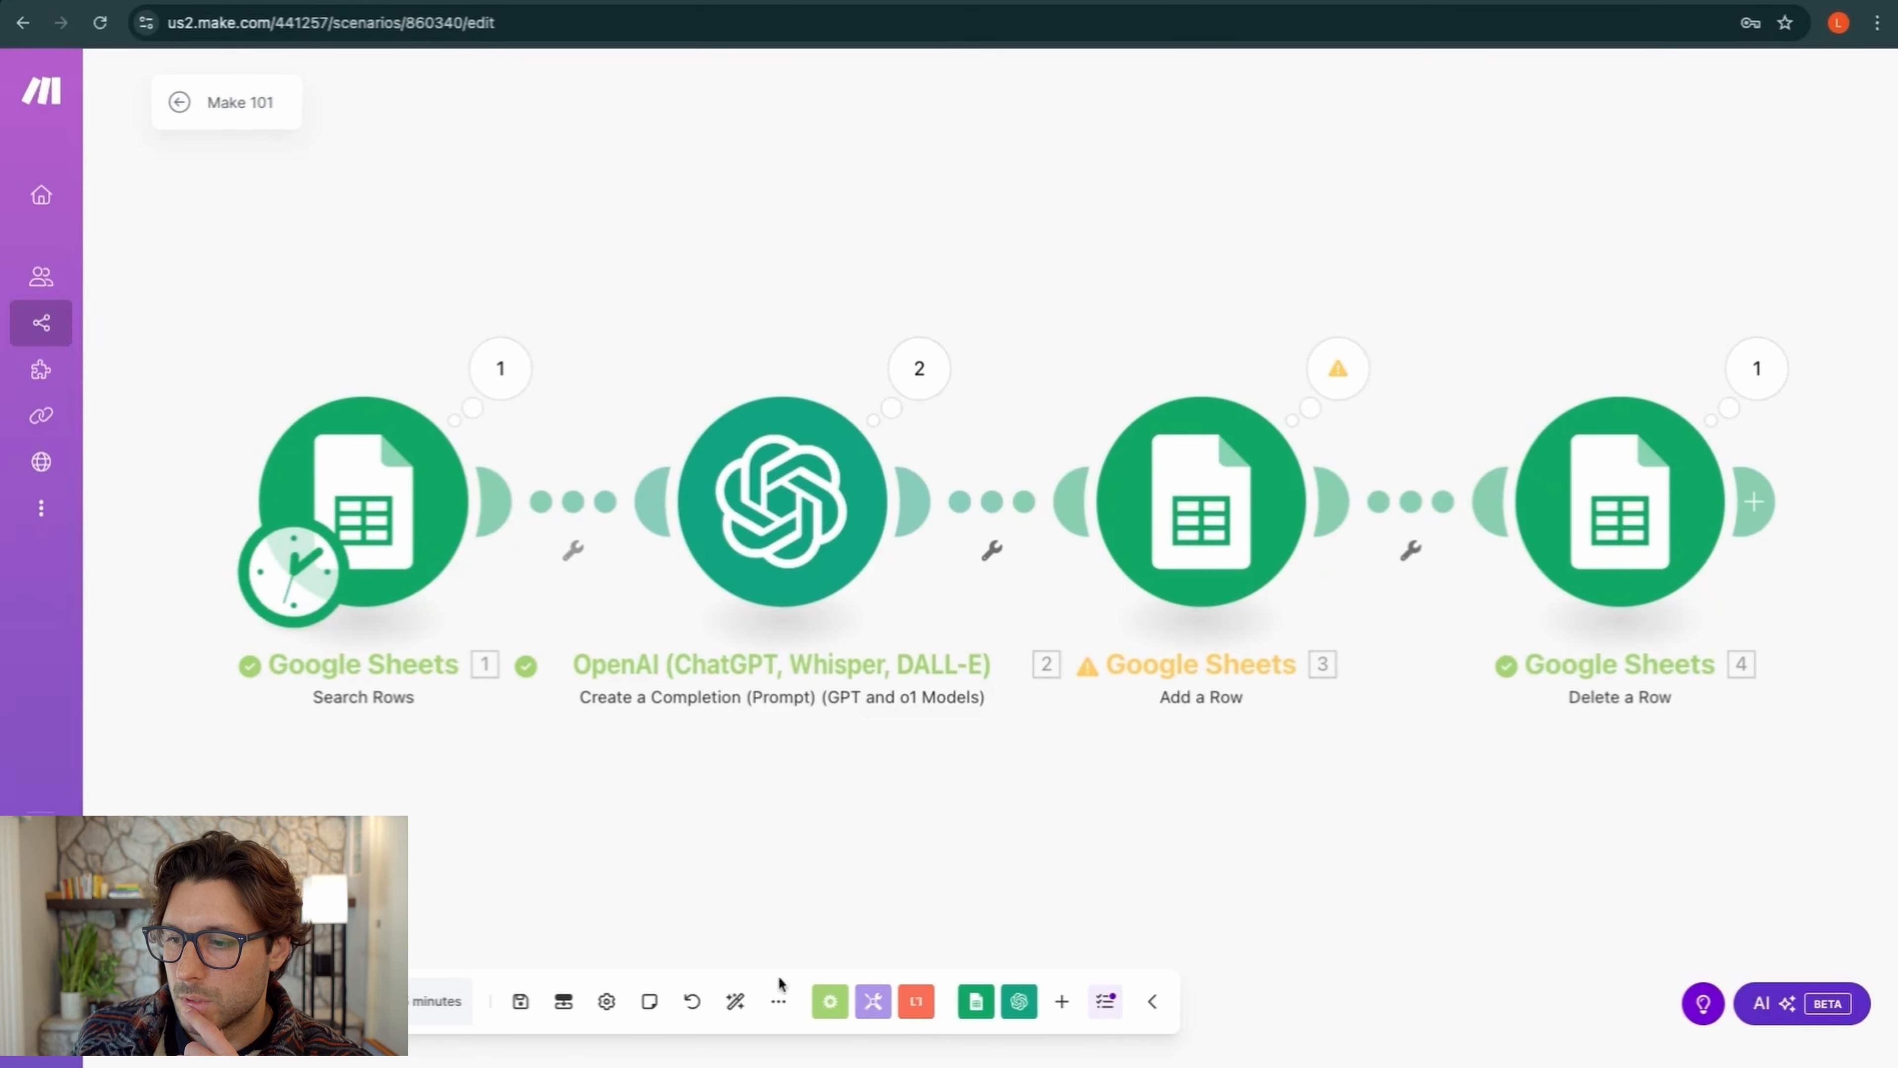
Save and run the scenario once, then return to the Make 101 spreadsheet
click(521, 1003)
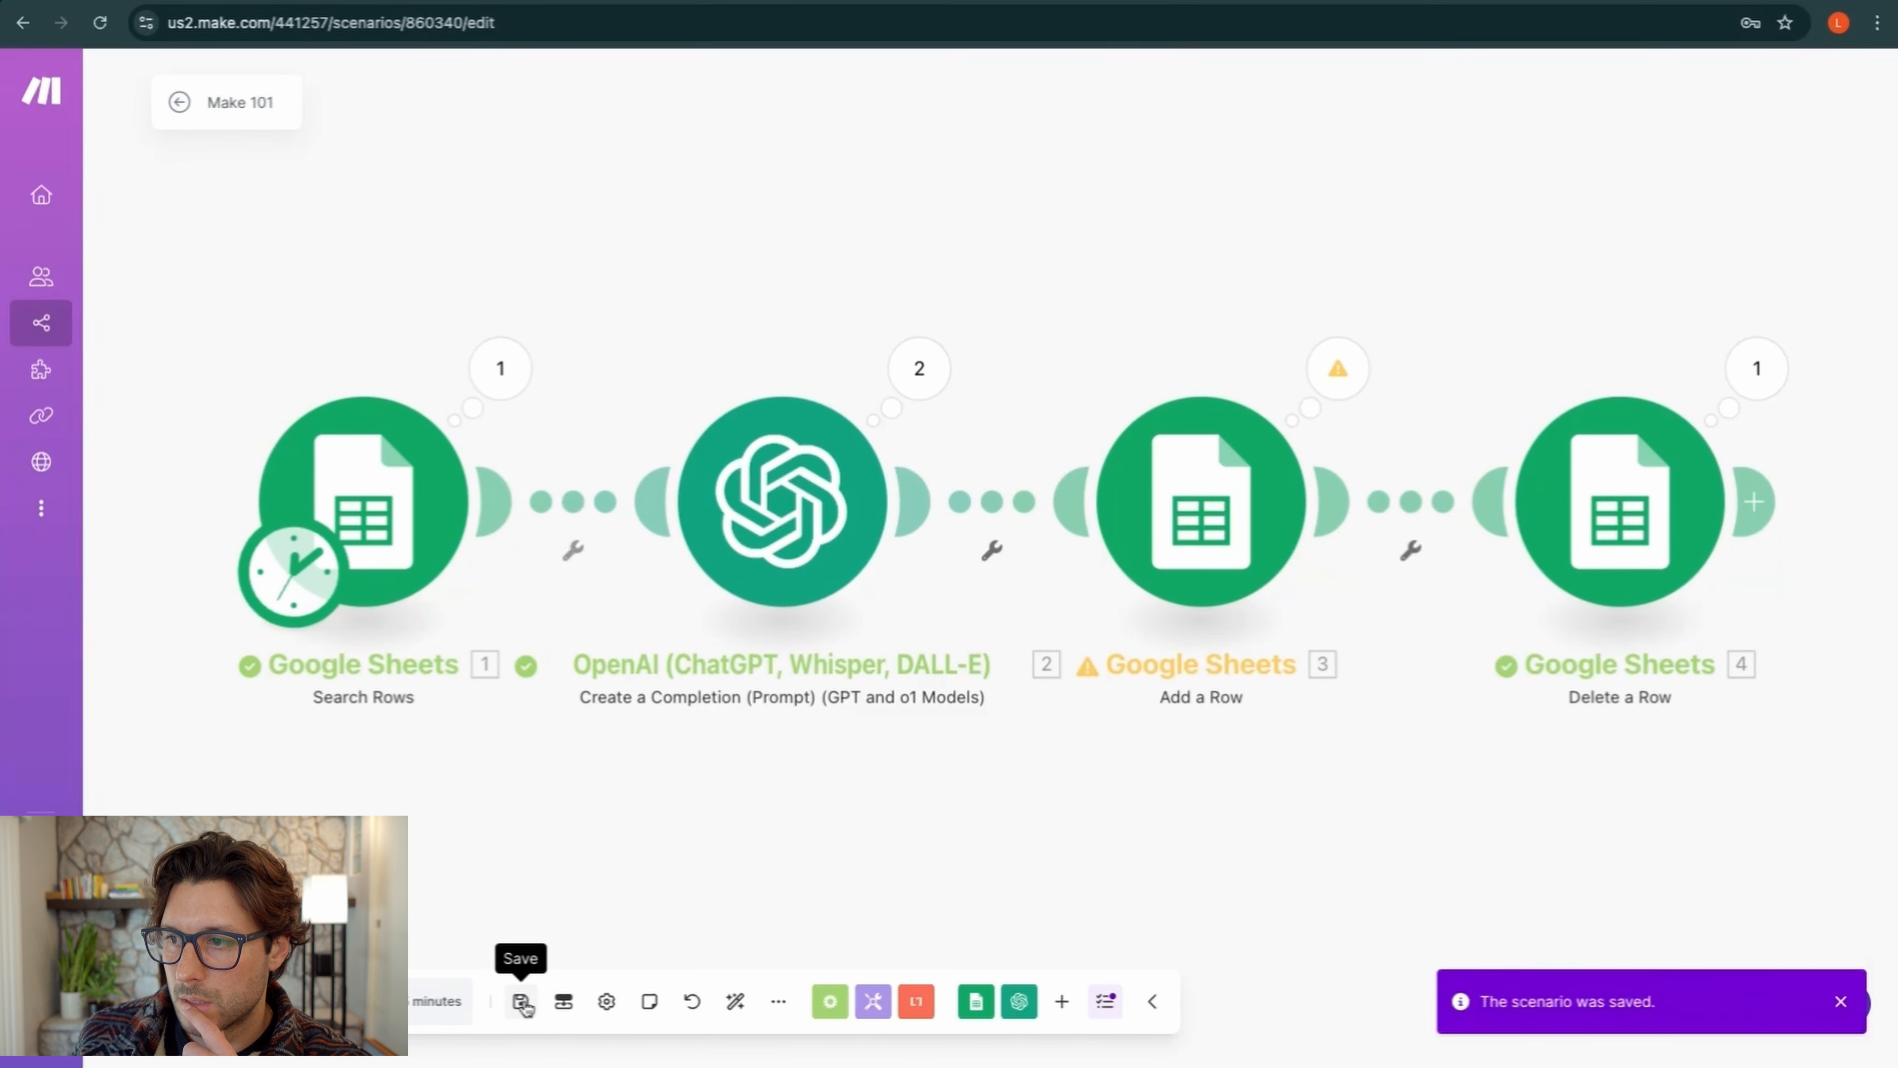
click(216, 1002)
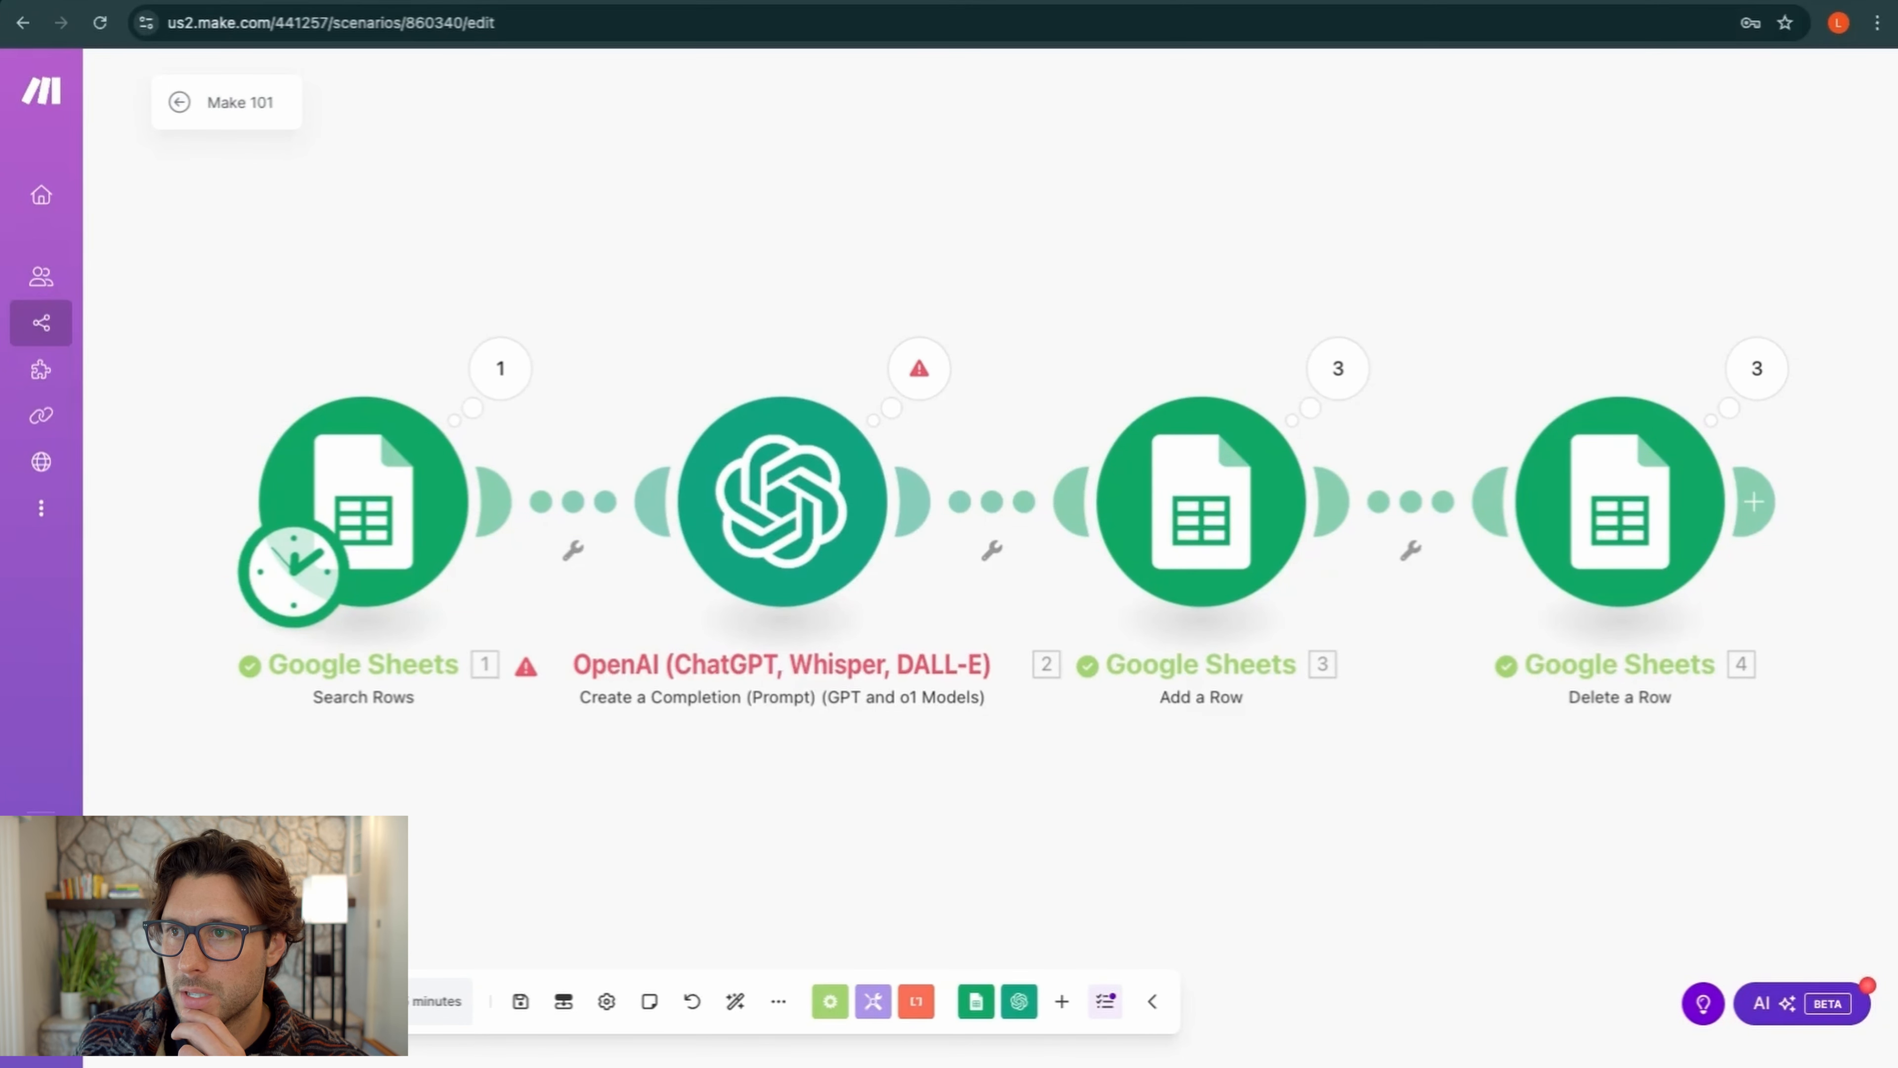
click(903, 1)
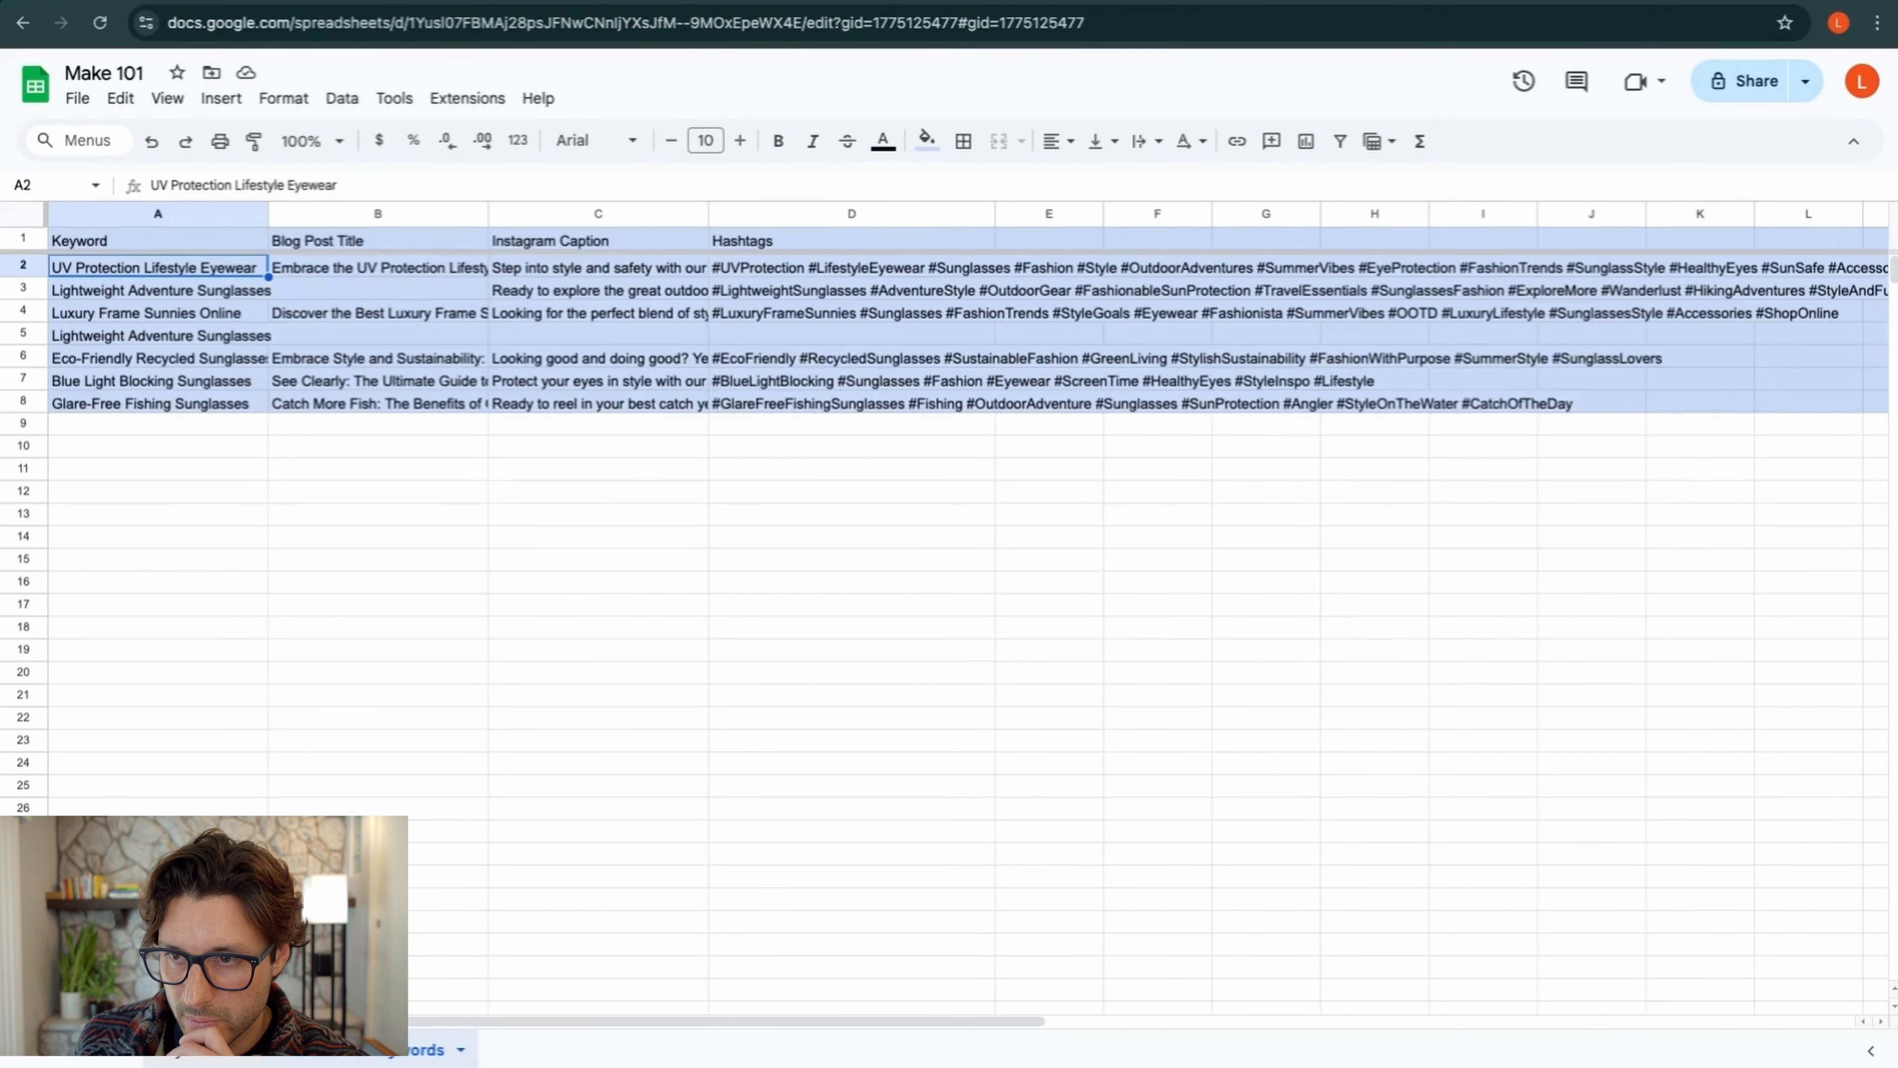
Compare the empty B3 title with its keyword, then copy keywords A2 through A8
click(205, 1053)
click(335, 1055)
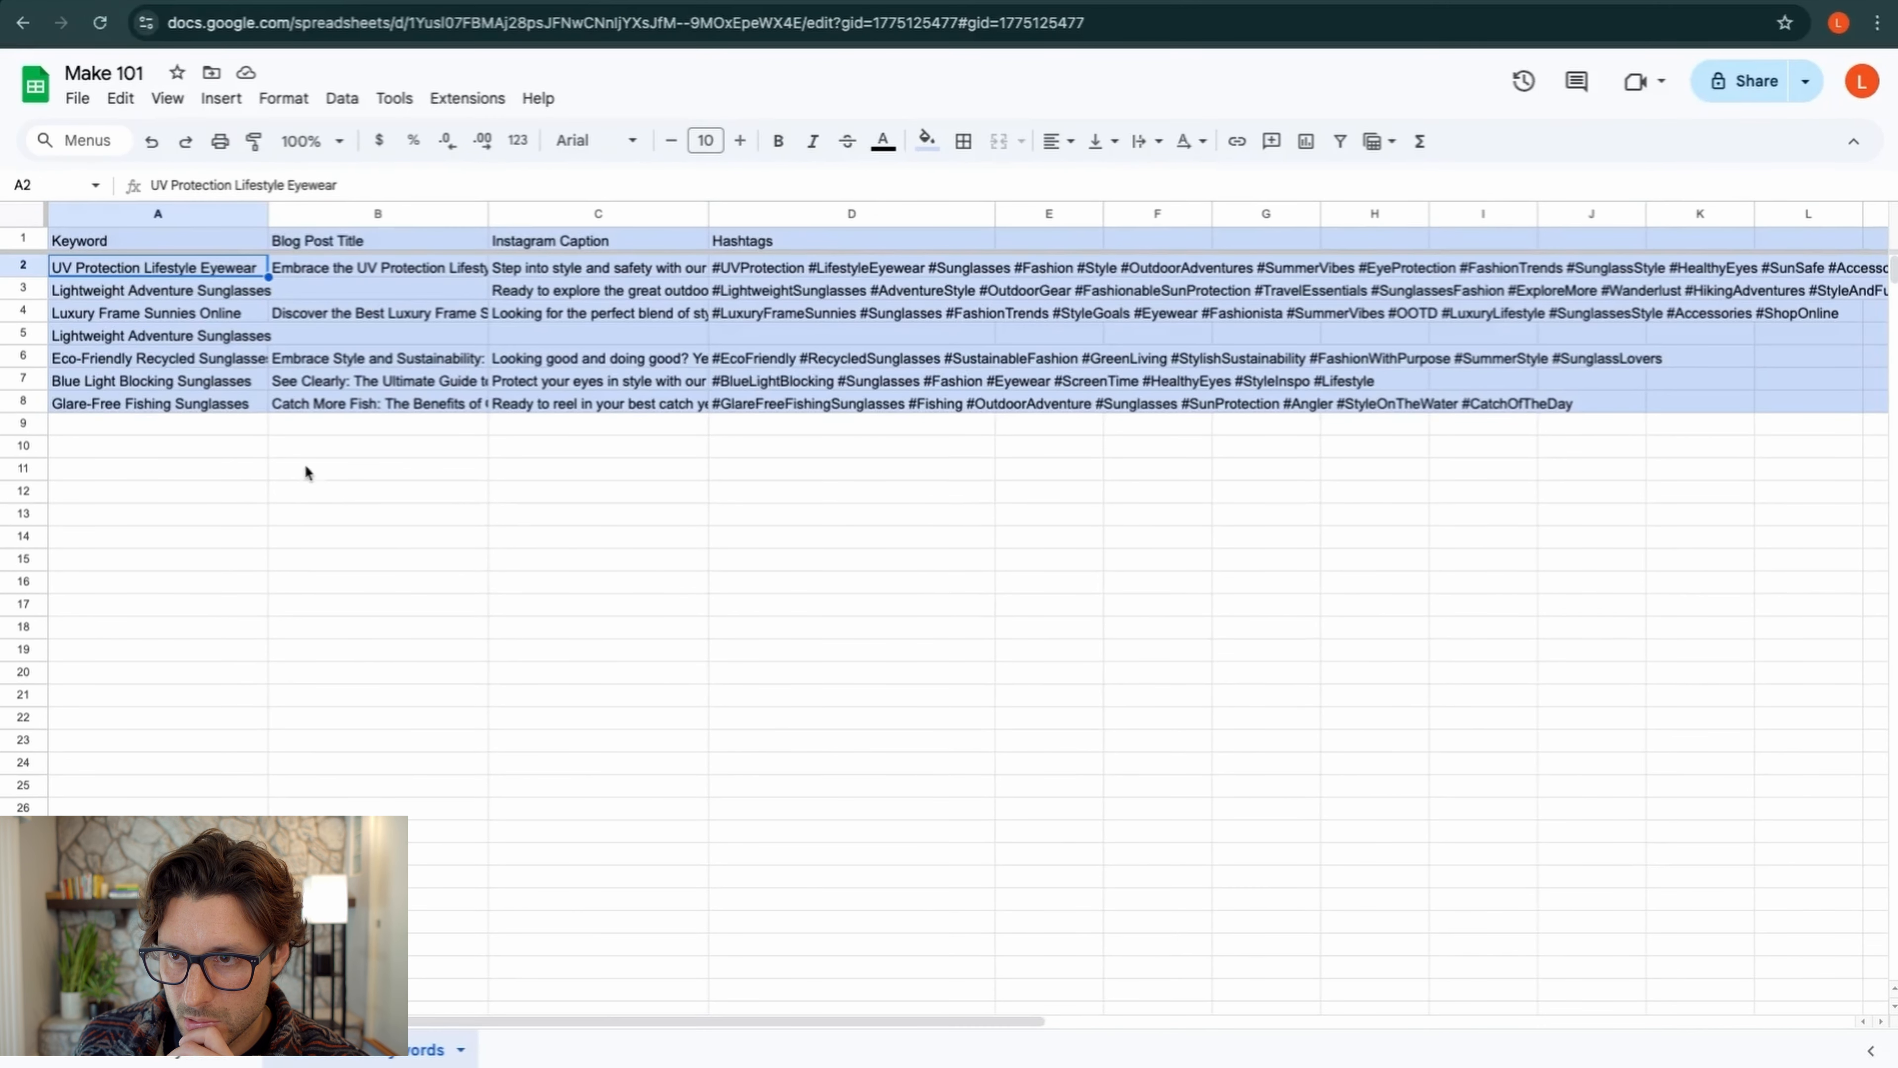
click(303, 329)
click(305, 284)
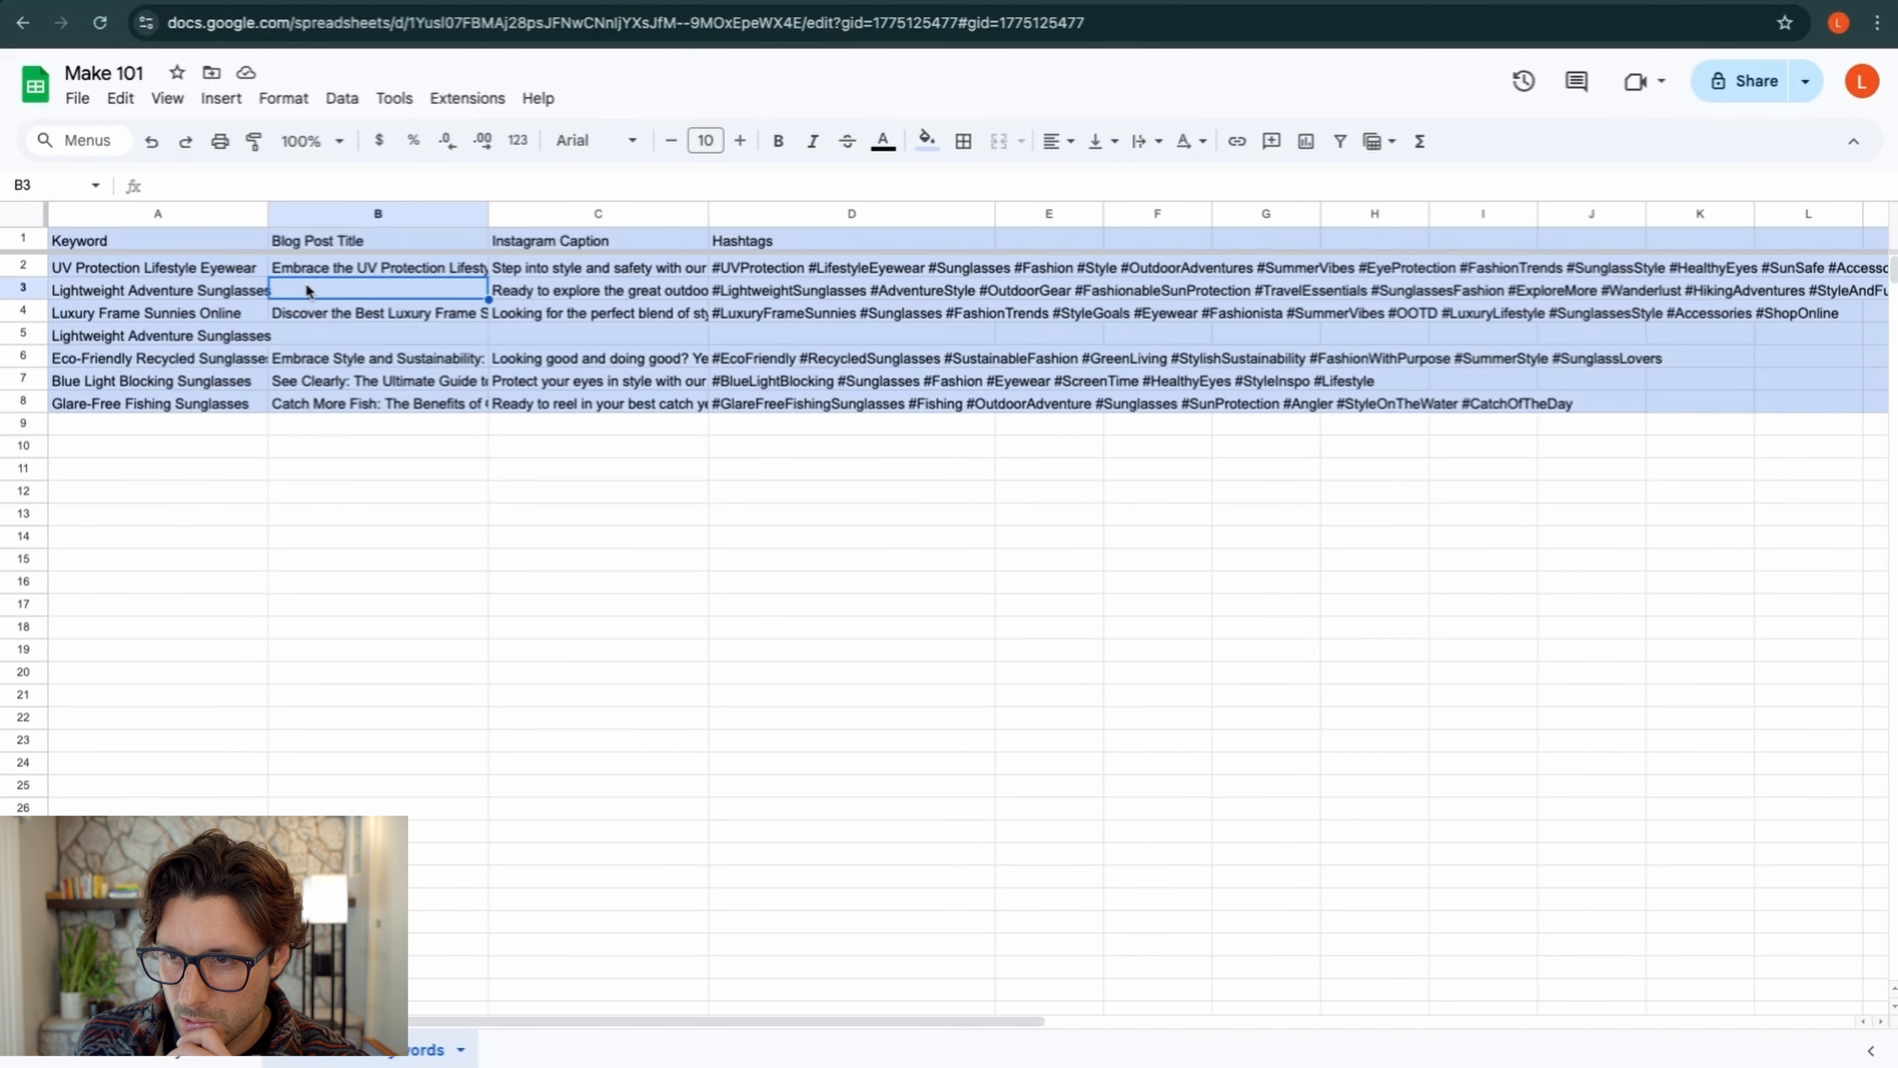
click(242, 285)
click(322, 294)
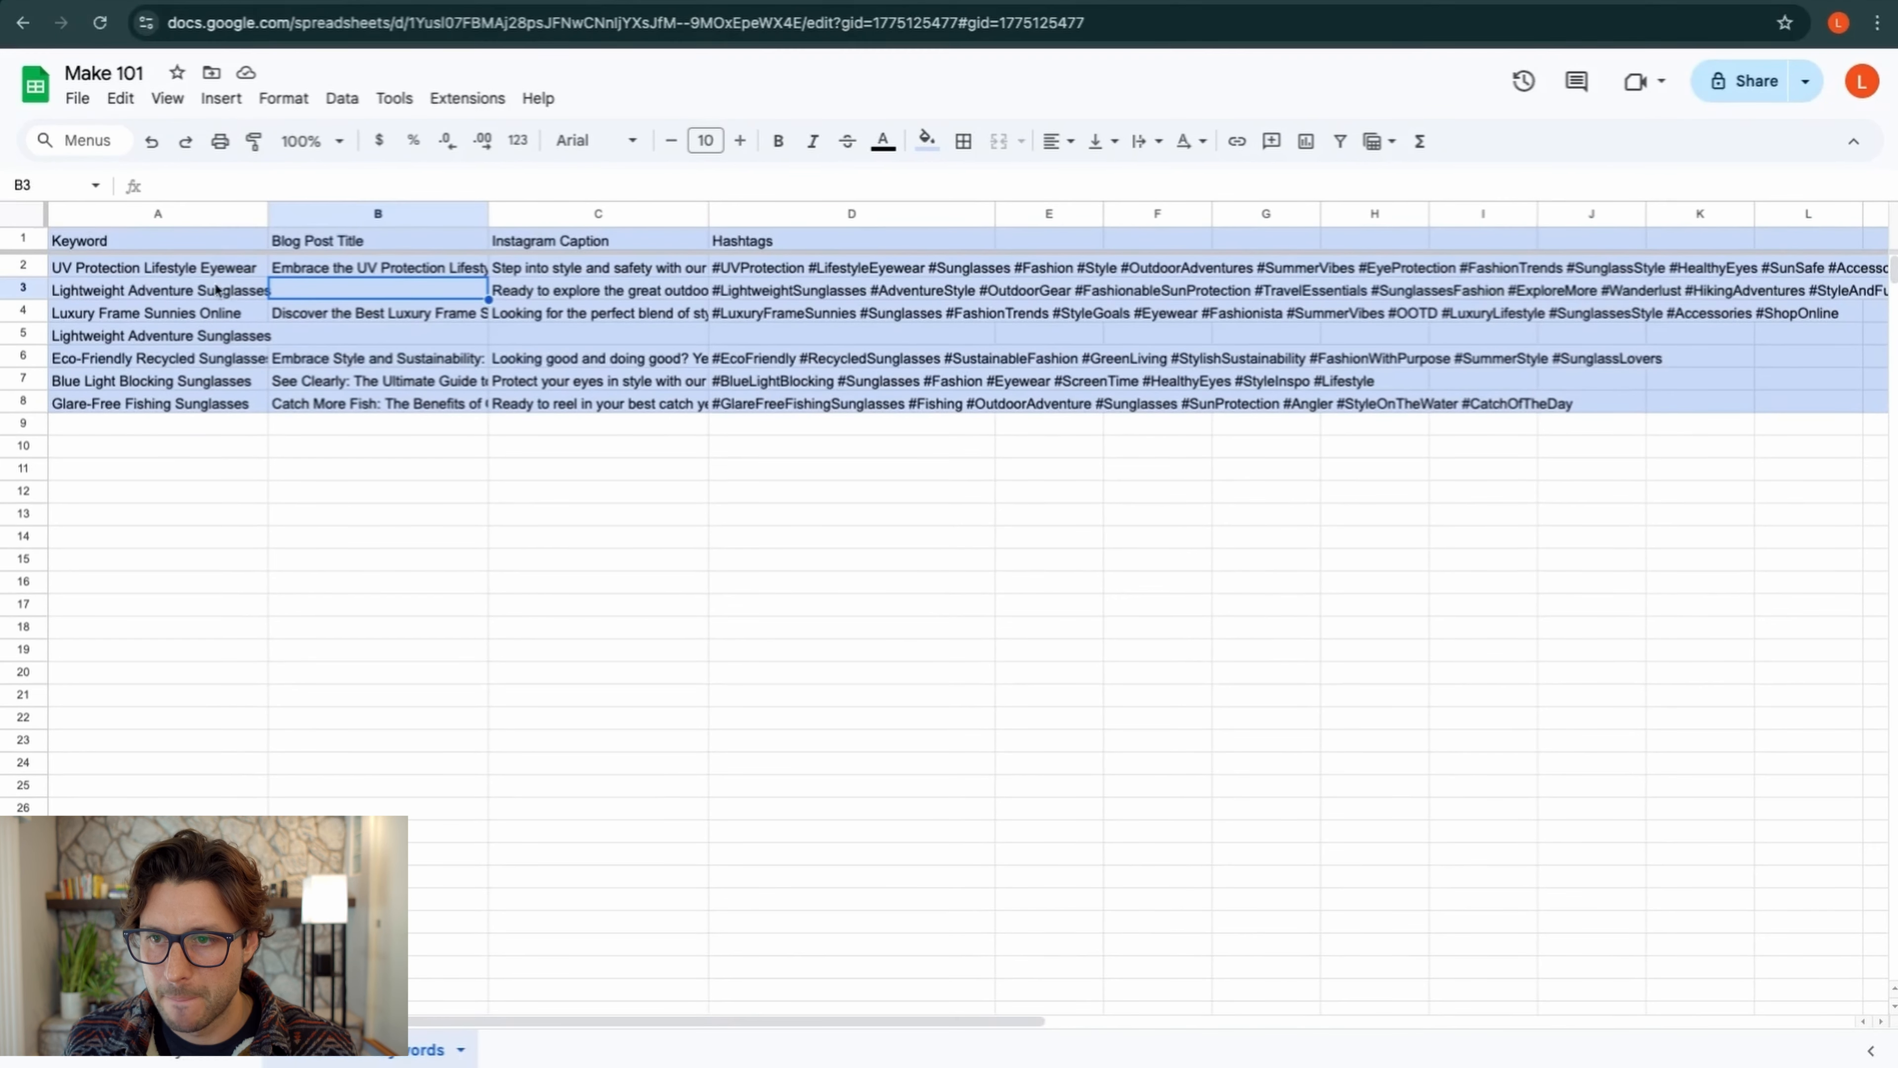
click(200, 270)
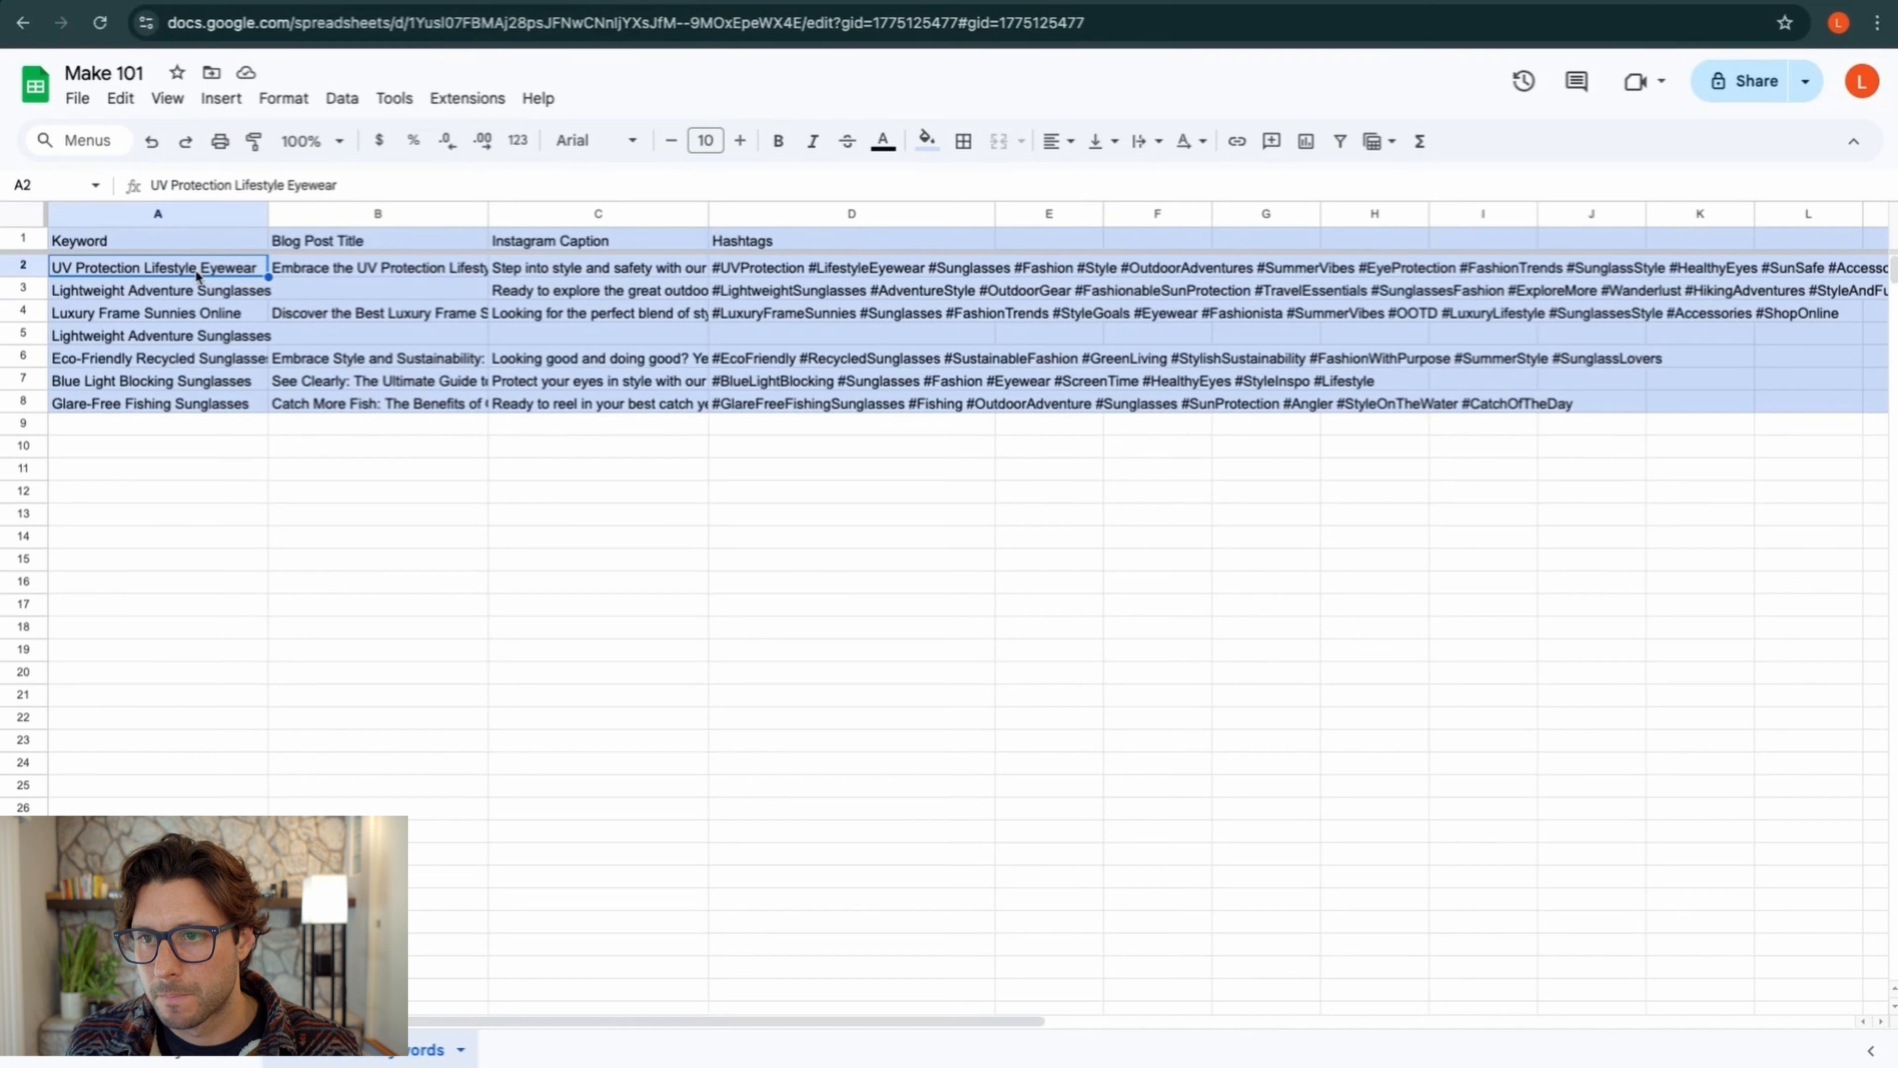
click(213, 420)
click(201, 268)
key(shift+Down)
key(shift+Down)
key(shift+Down)
key(shift+Down)
key(shift+Down)
key(shift+Down)
key(ctrl+c)
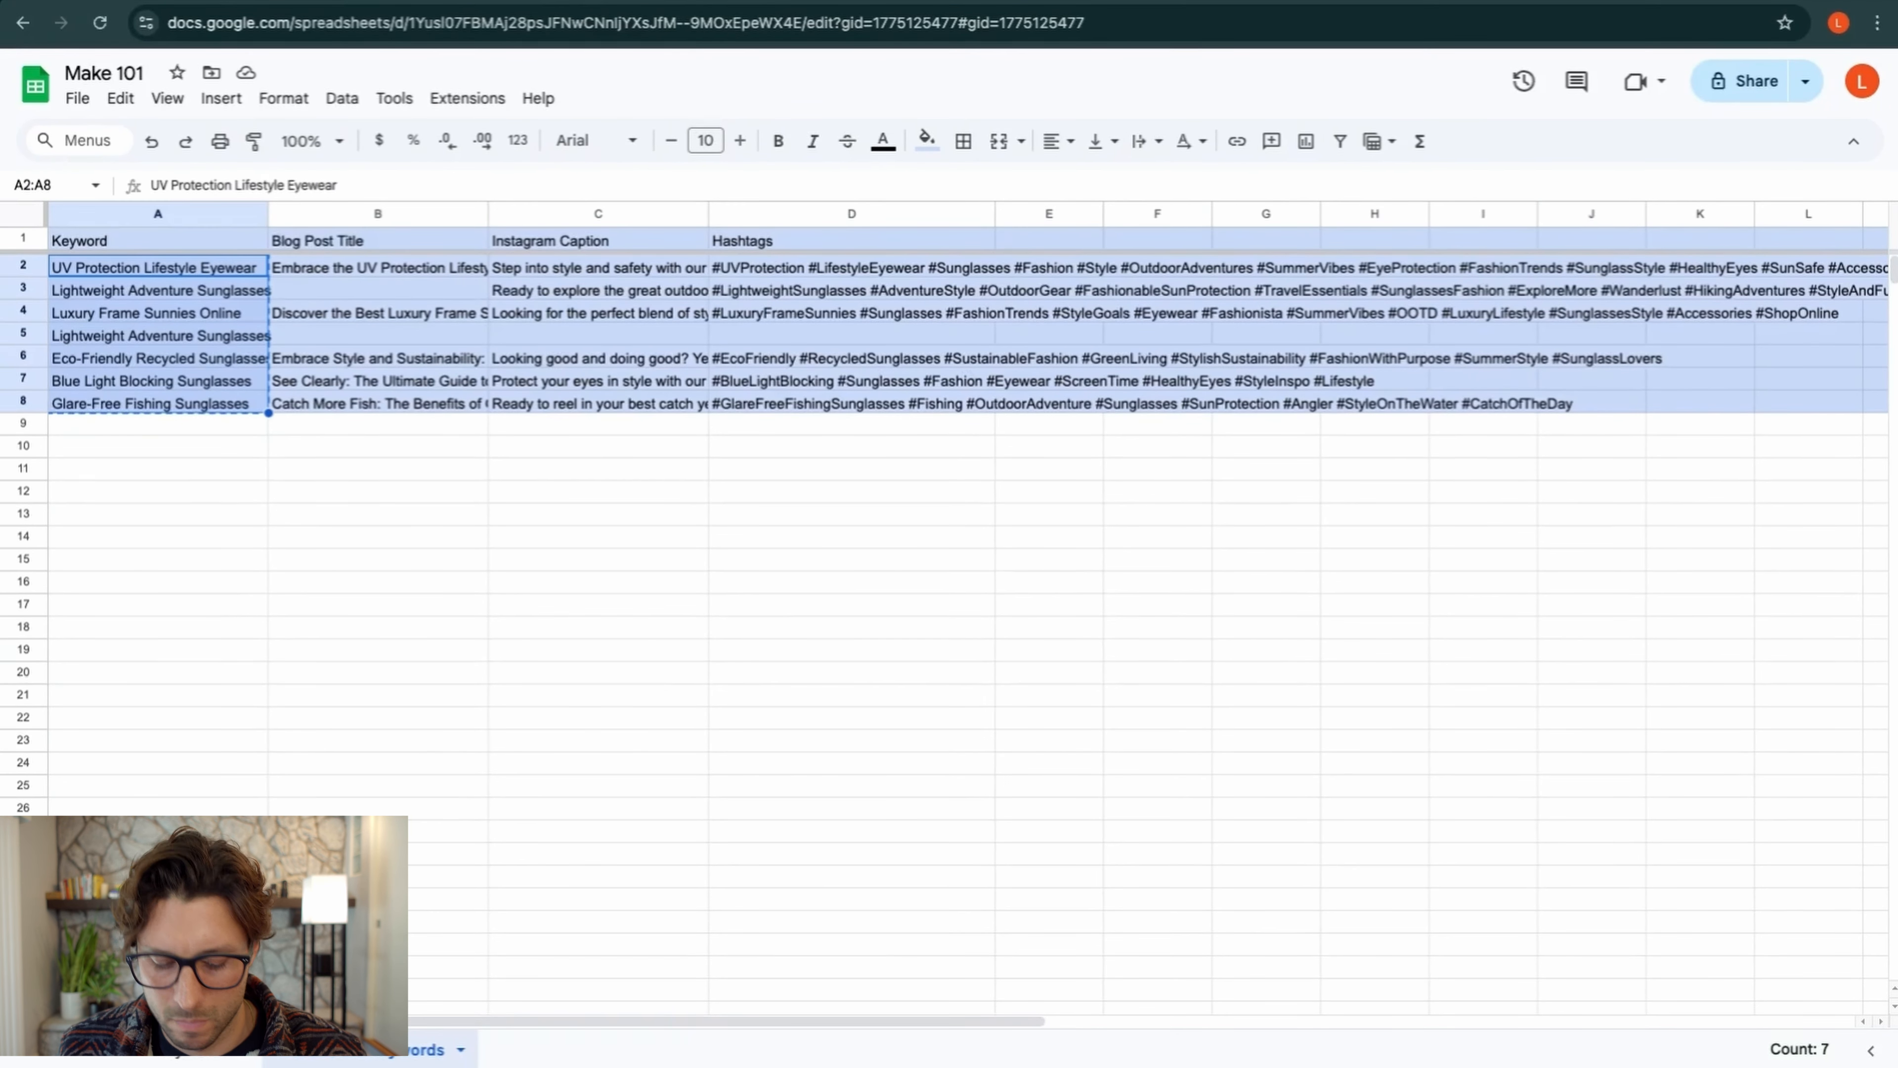
Delete rows 2–8 from the output sheet
click(32, 271)
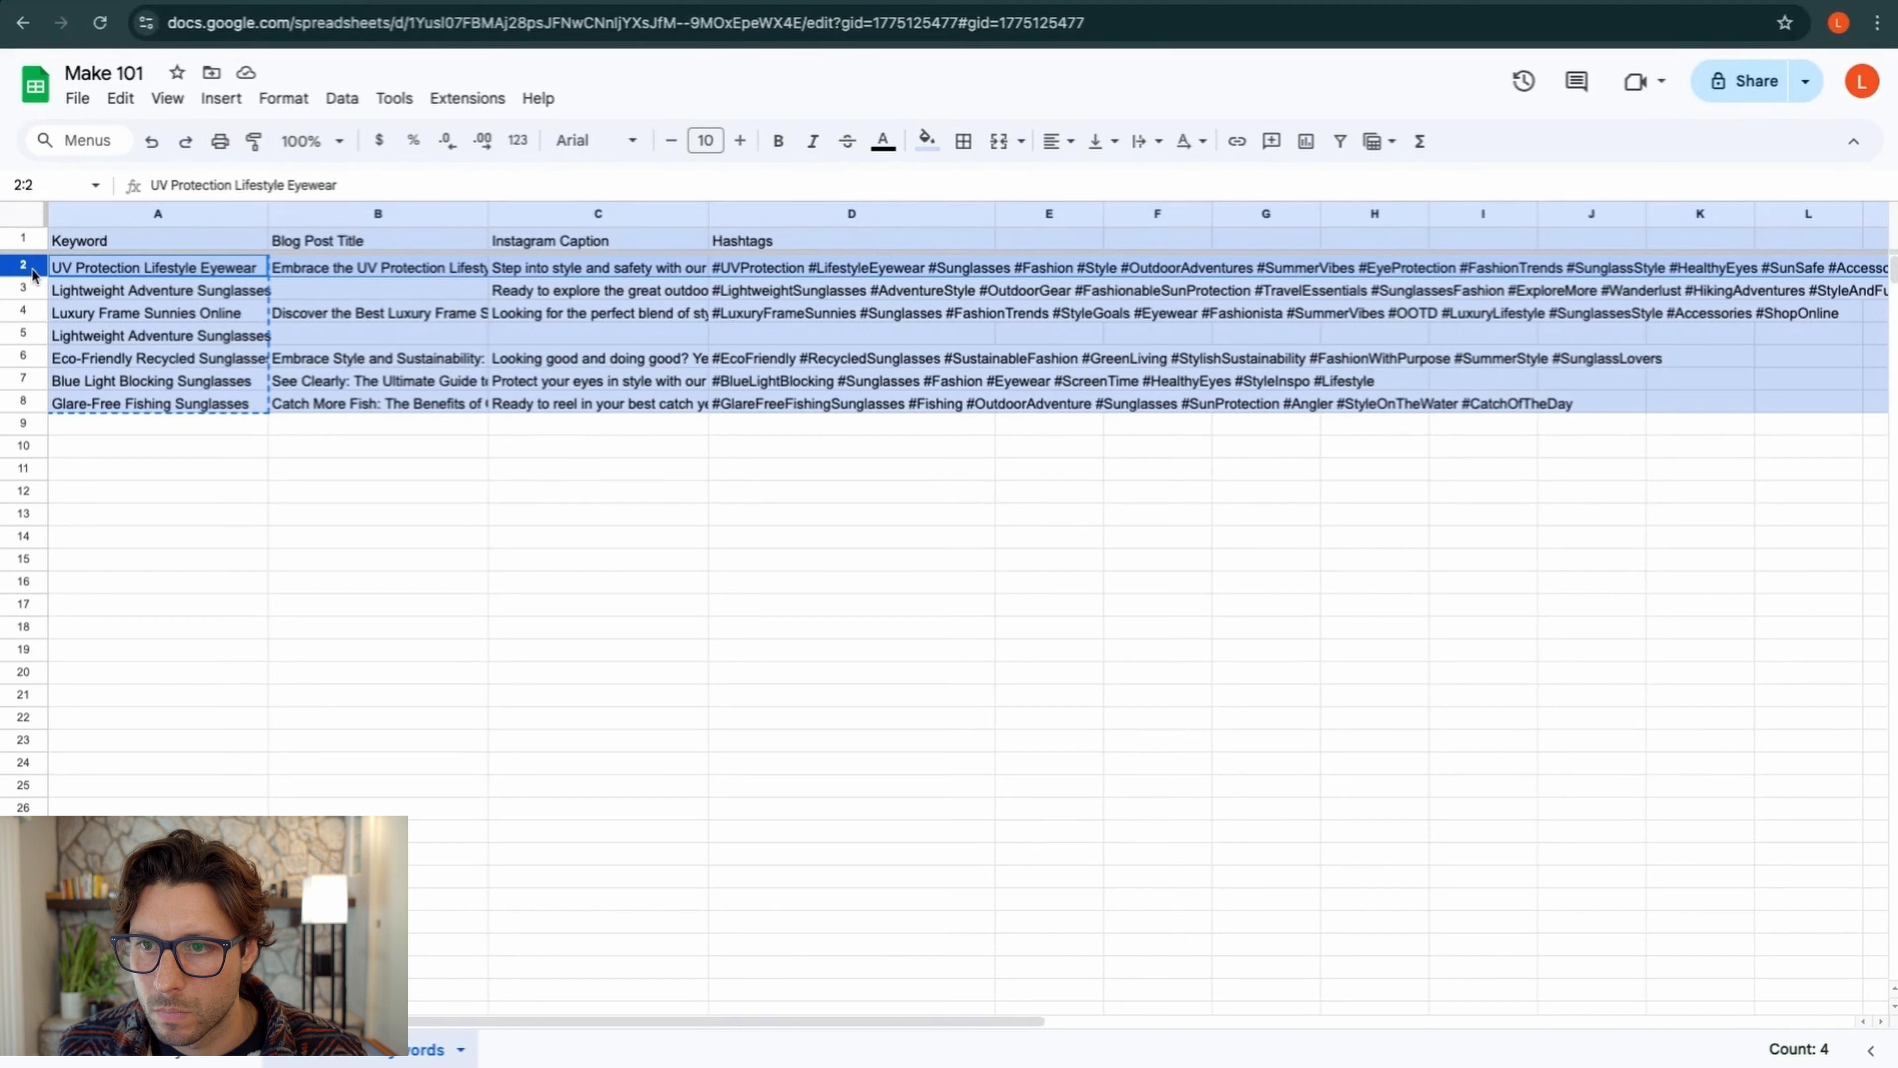
shift+click(22, 404)
right_click(21, 407)
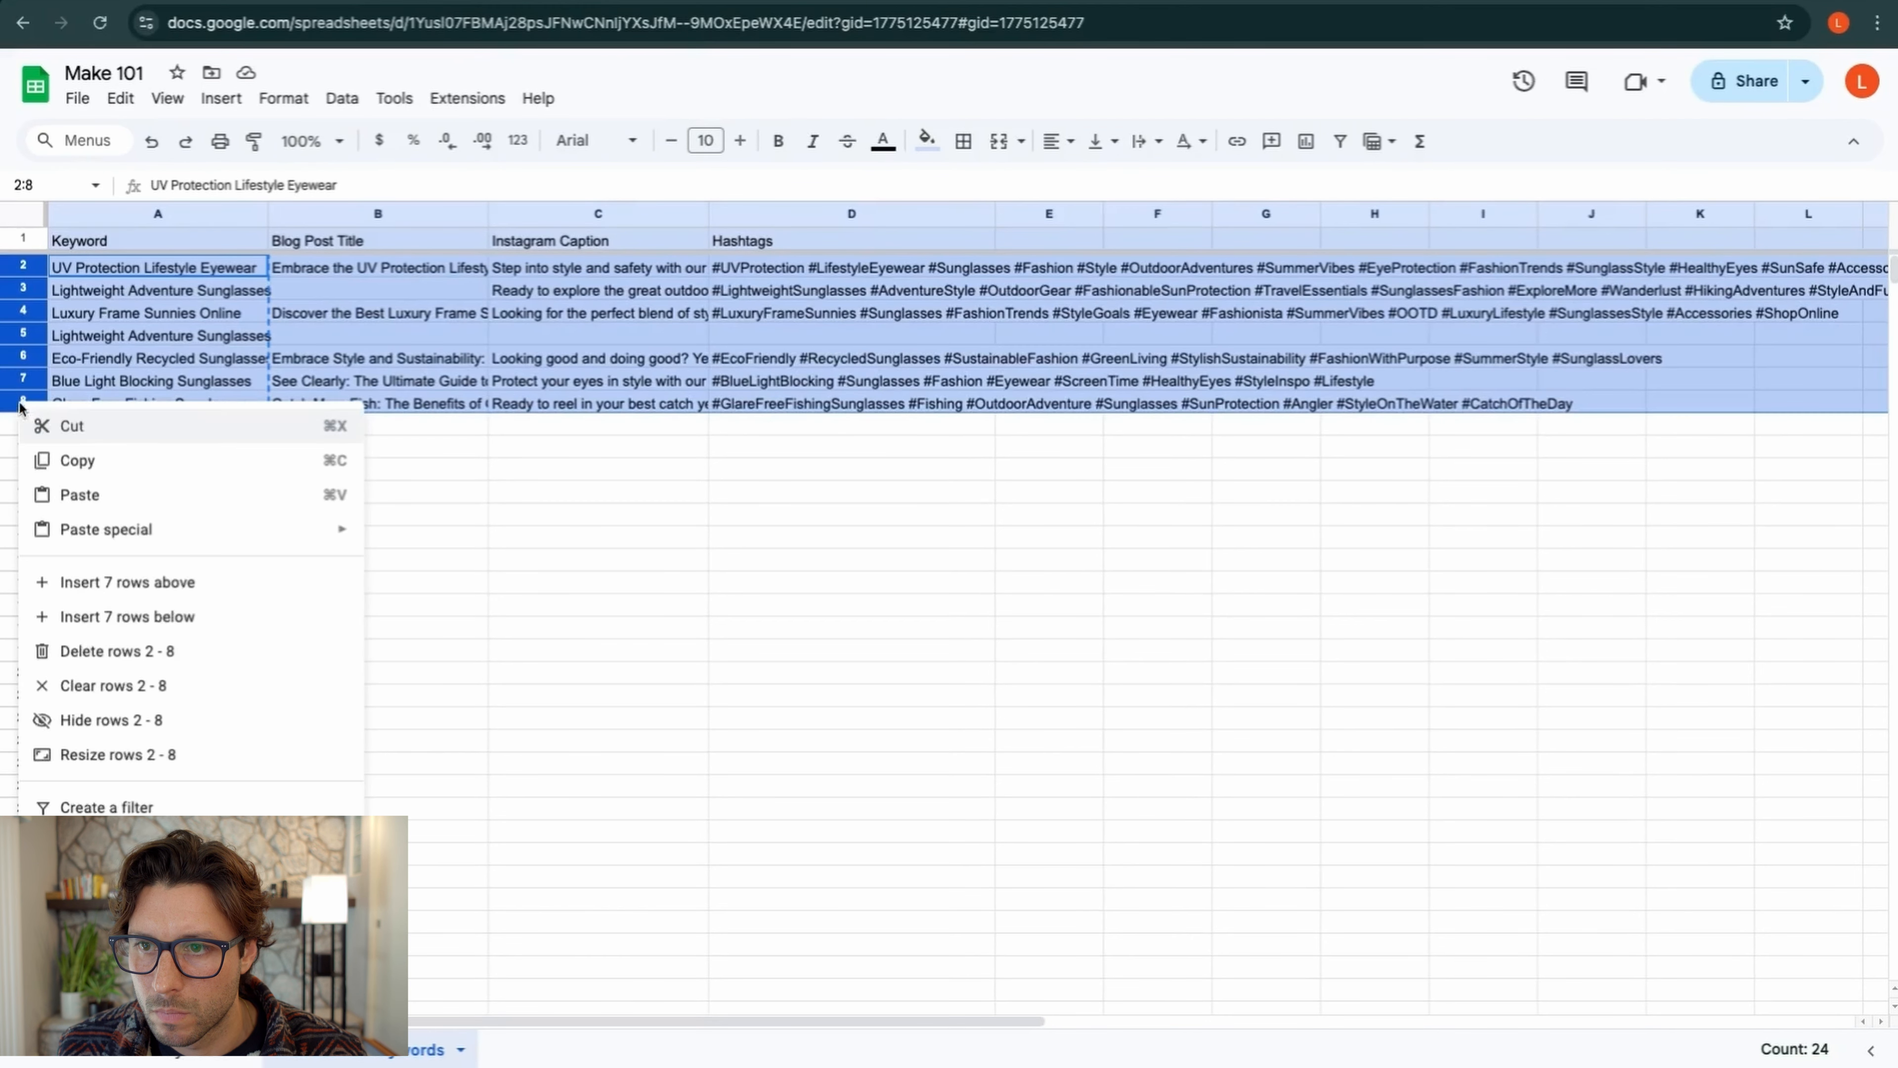
click(95, 654)
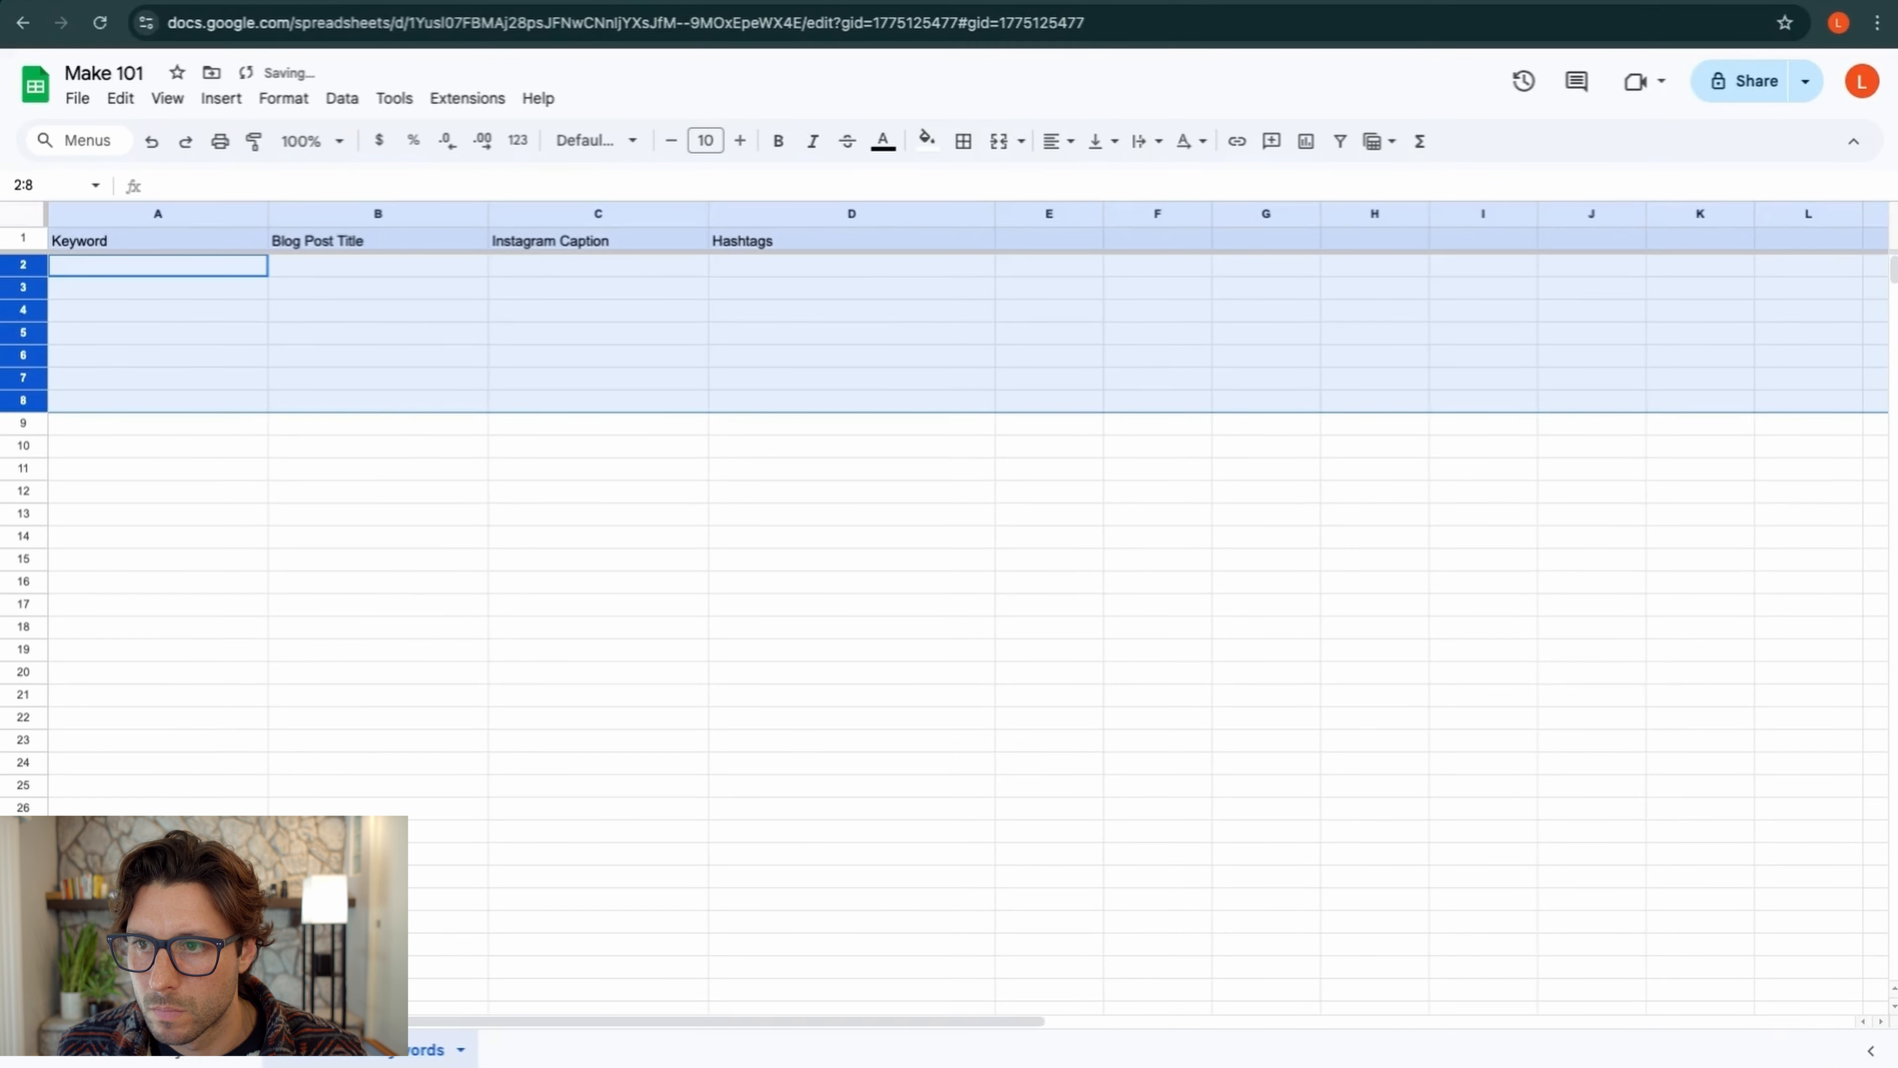
On the Keywords sheet, clear A2 and A3 and paste the copied keywords into A2
click(202, 1049)
click(343, 290)
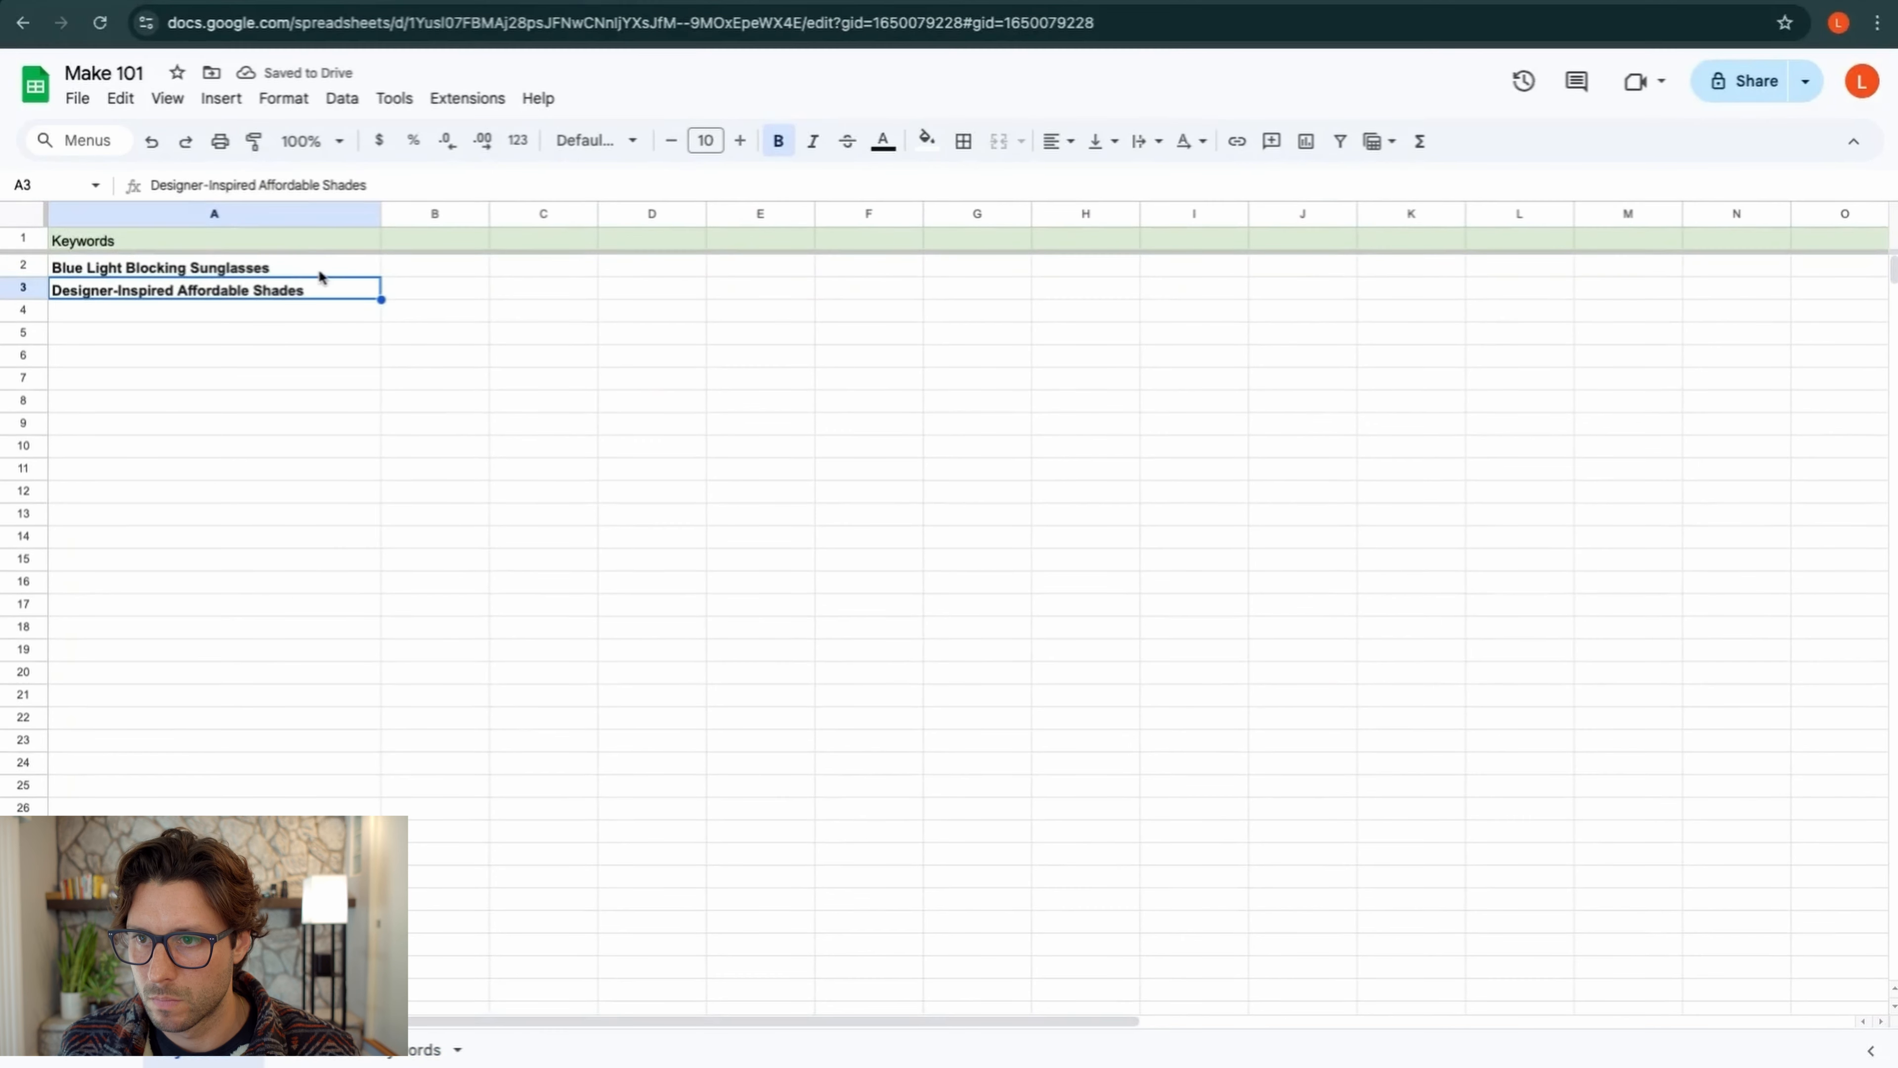
click(320, 274)
key(Delete)
click(302, 290)
key(Delete)
click(246, 264)
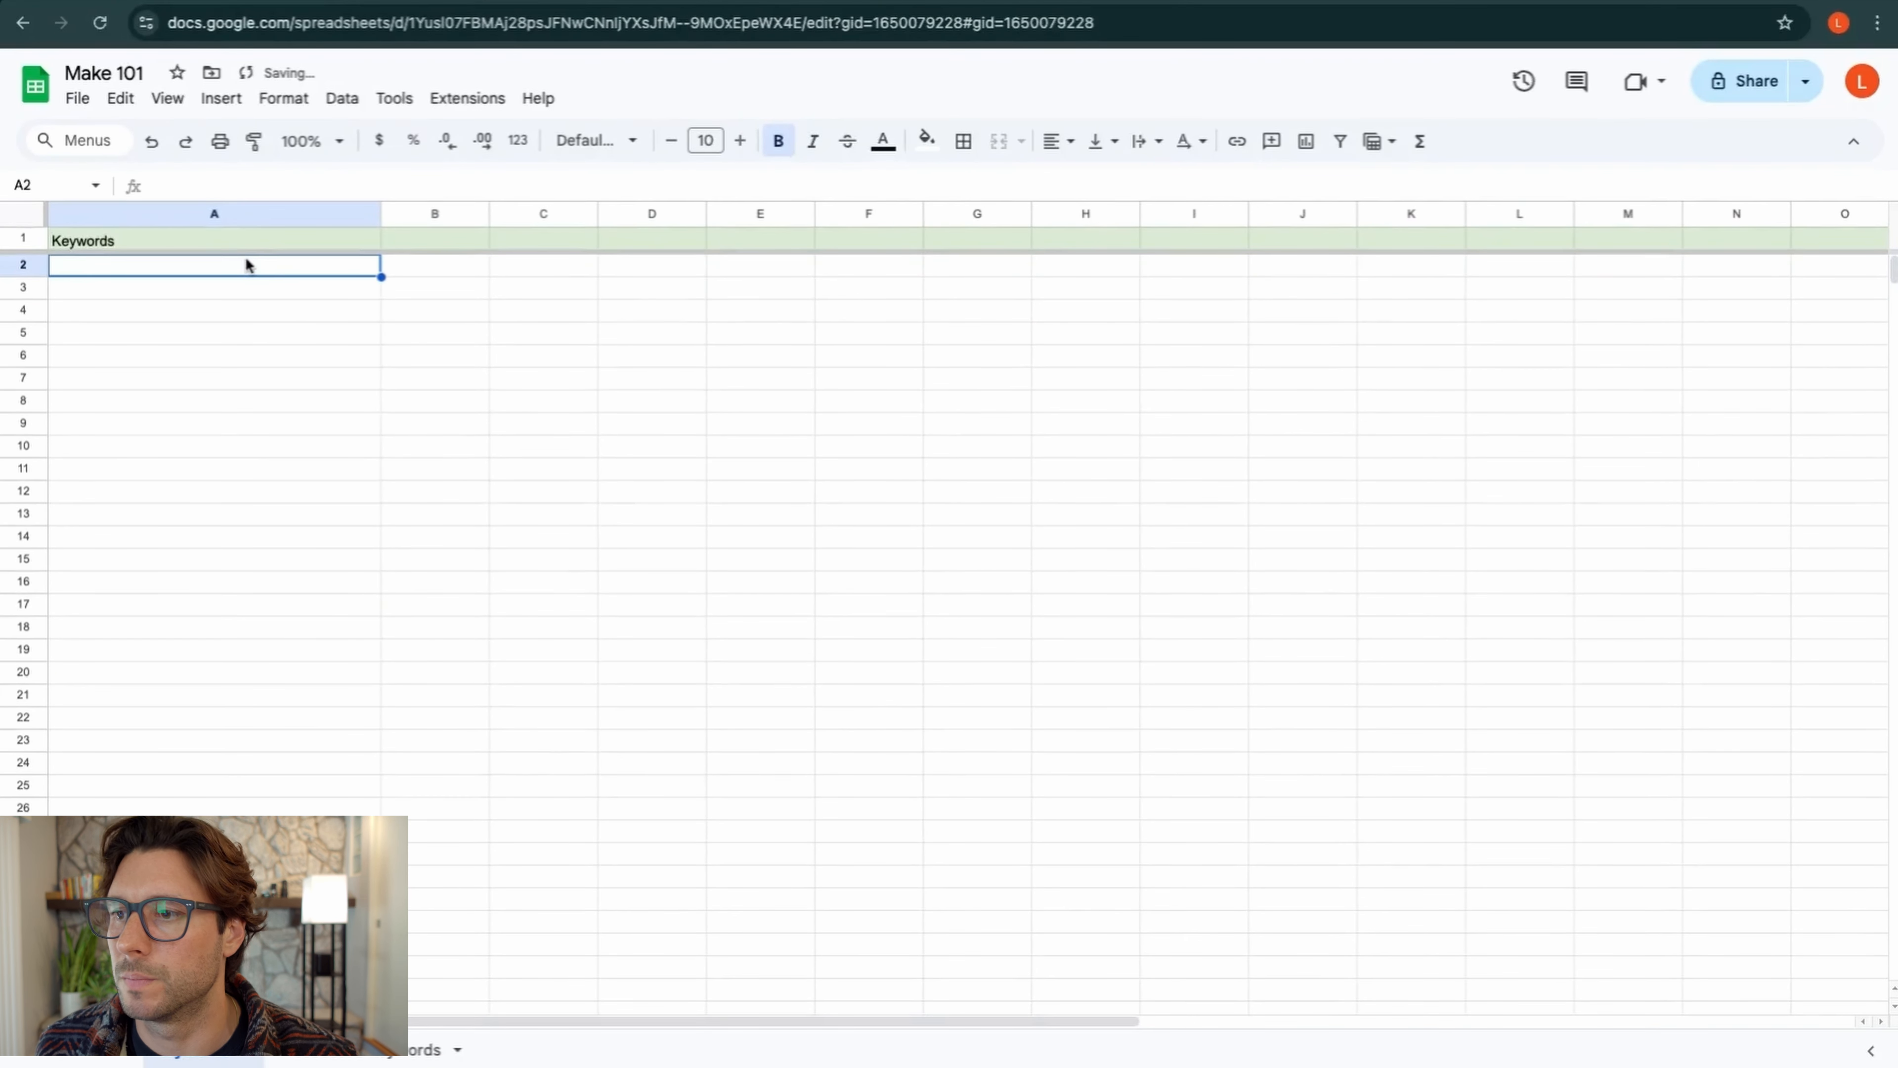
key(ctrl+v)
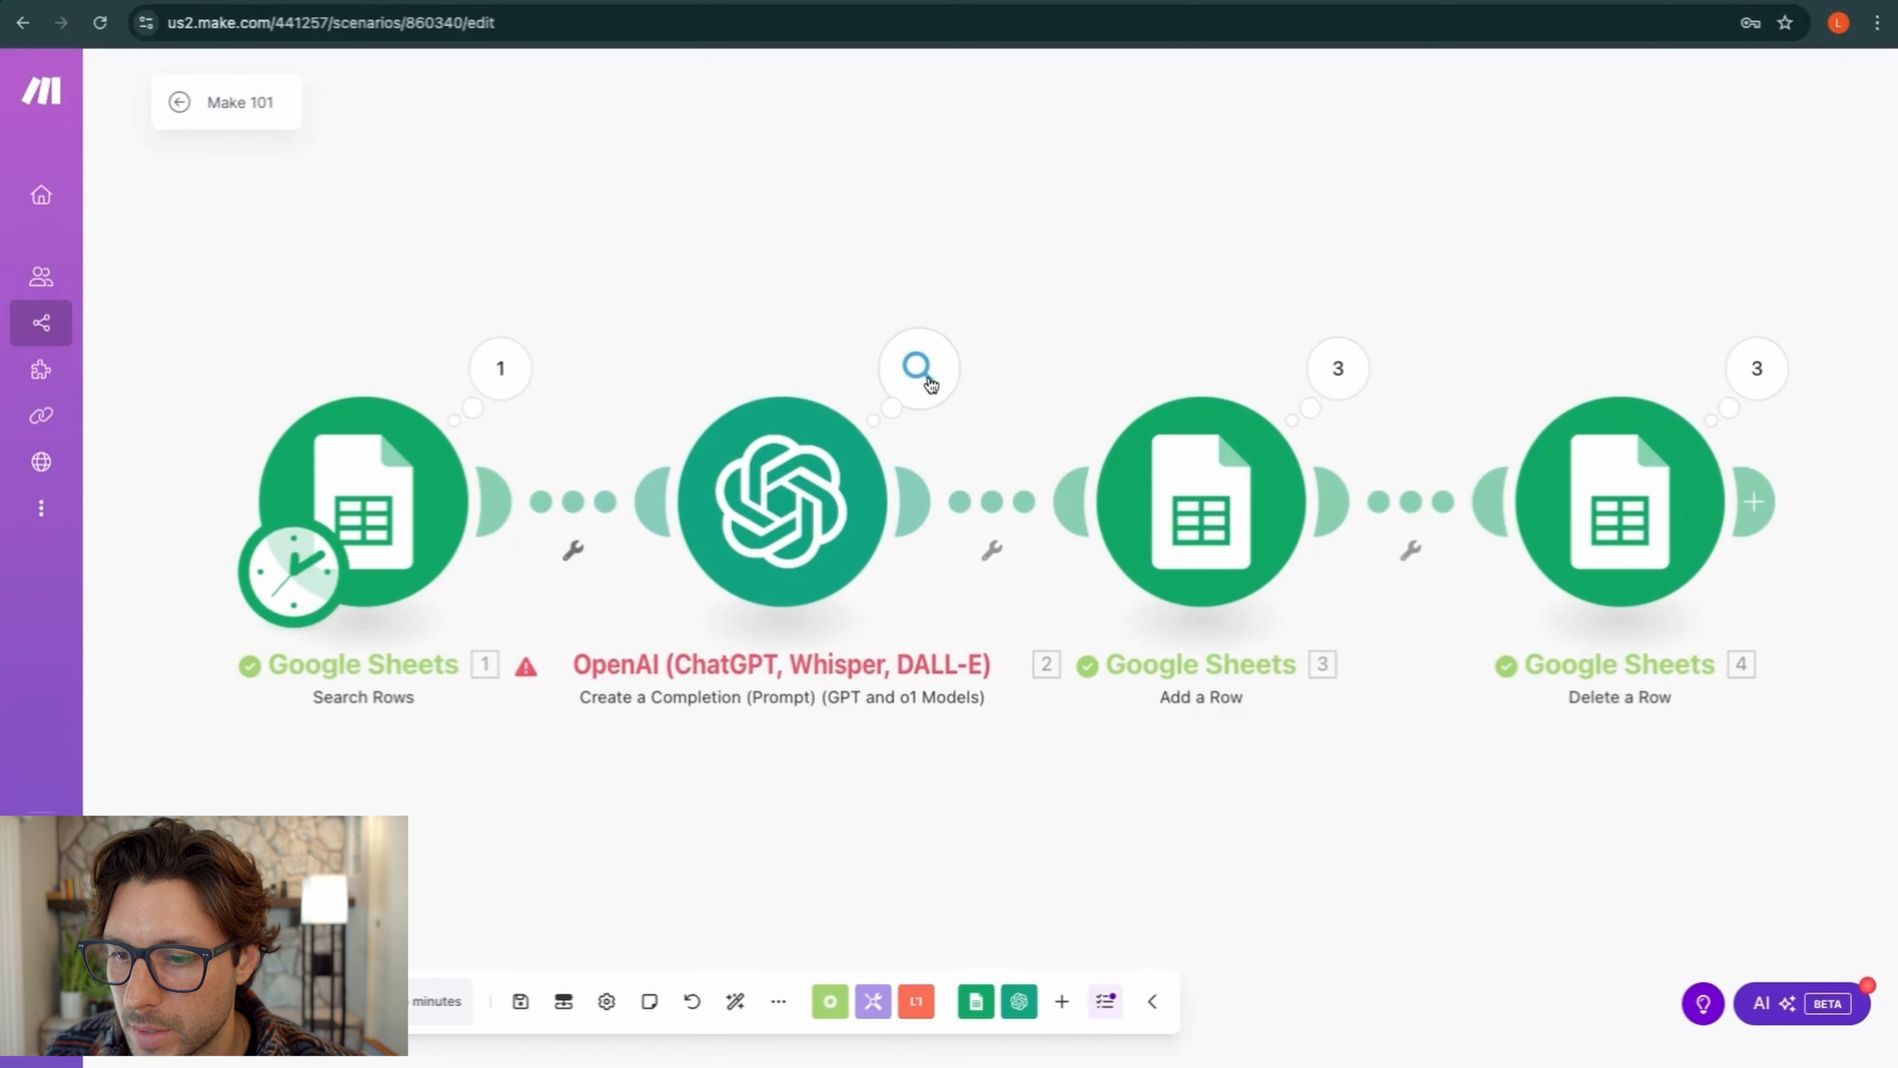
Run the scenario and inspect Operation 3's blog_post title and instagram caption and hashtags output
click(216, 1002)
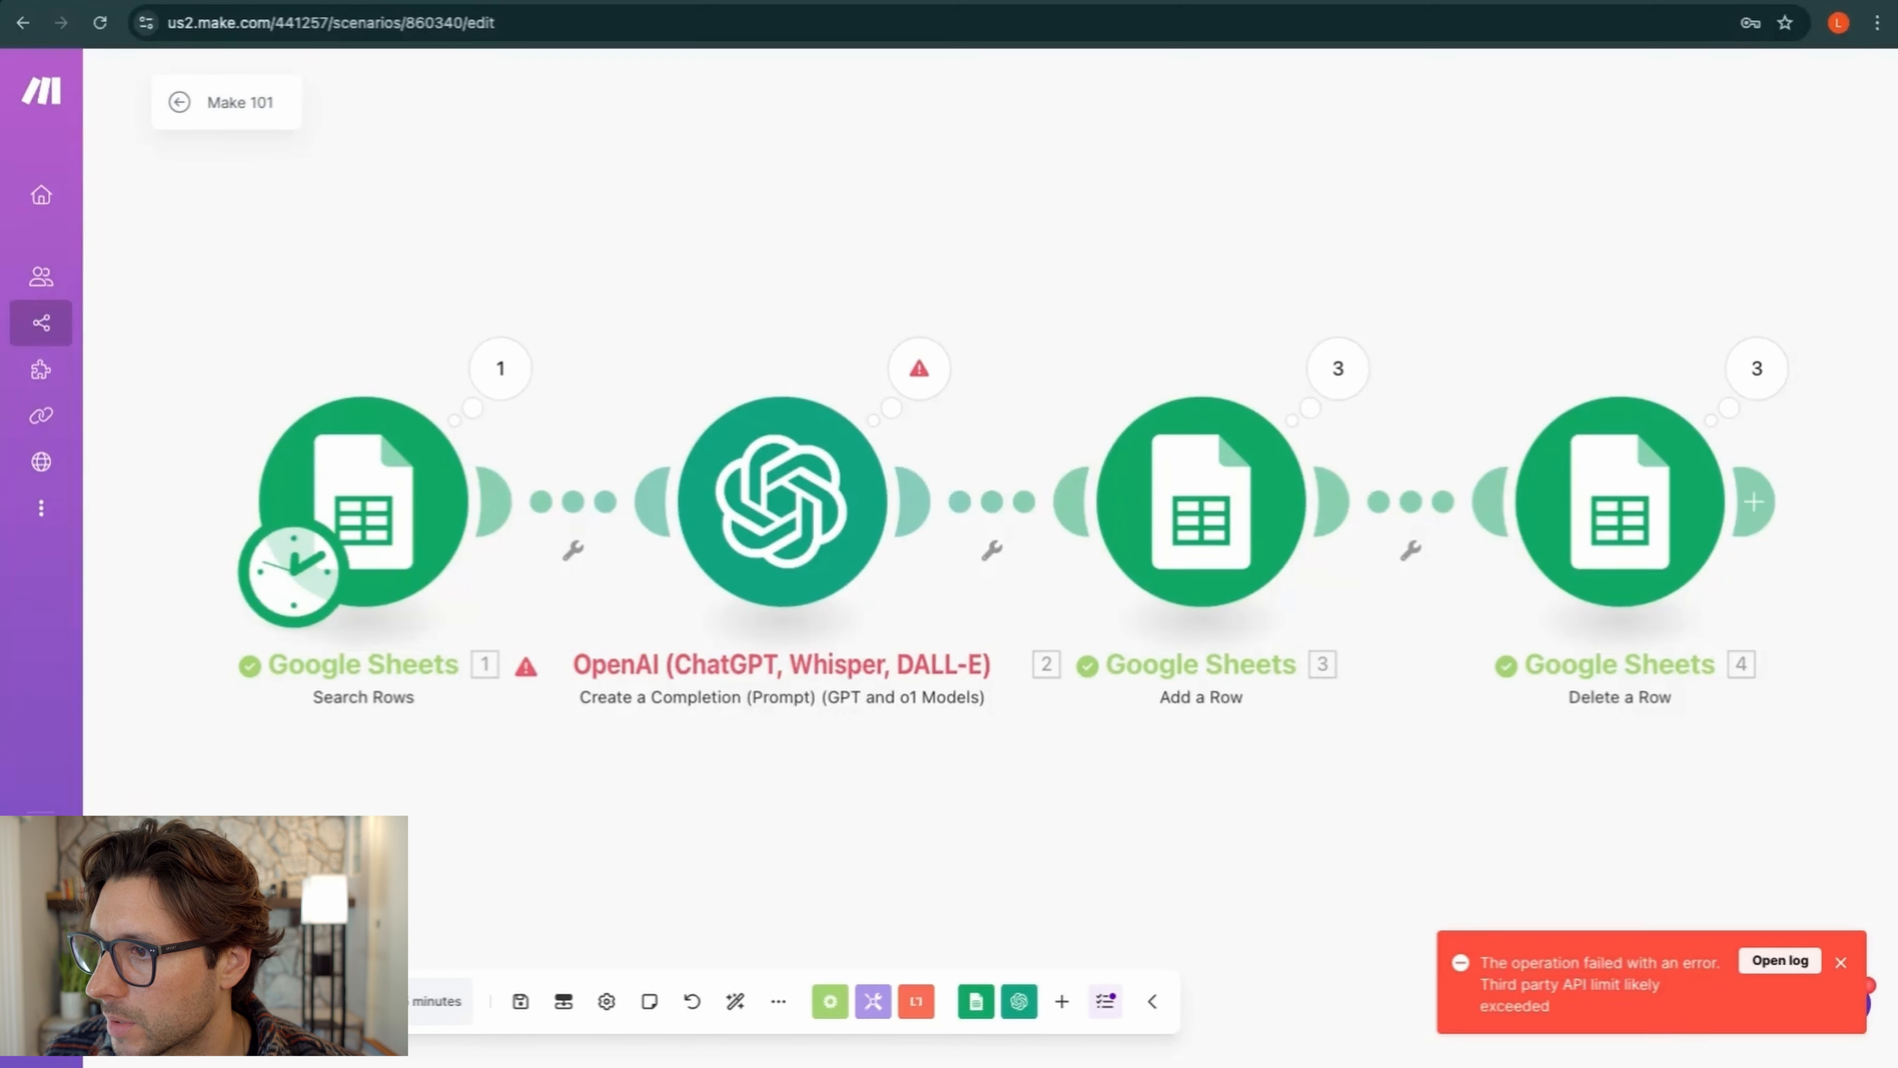
click(921, 370)
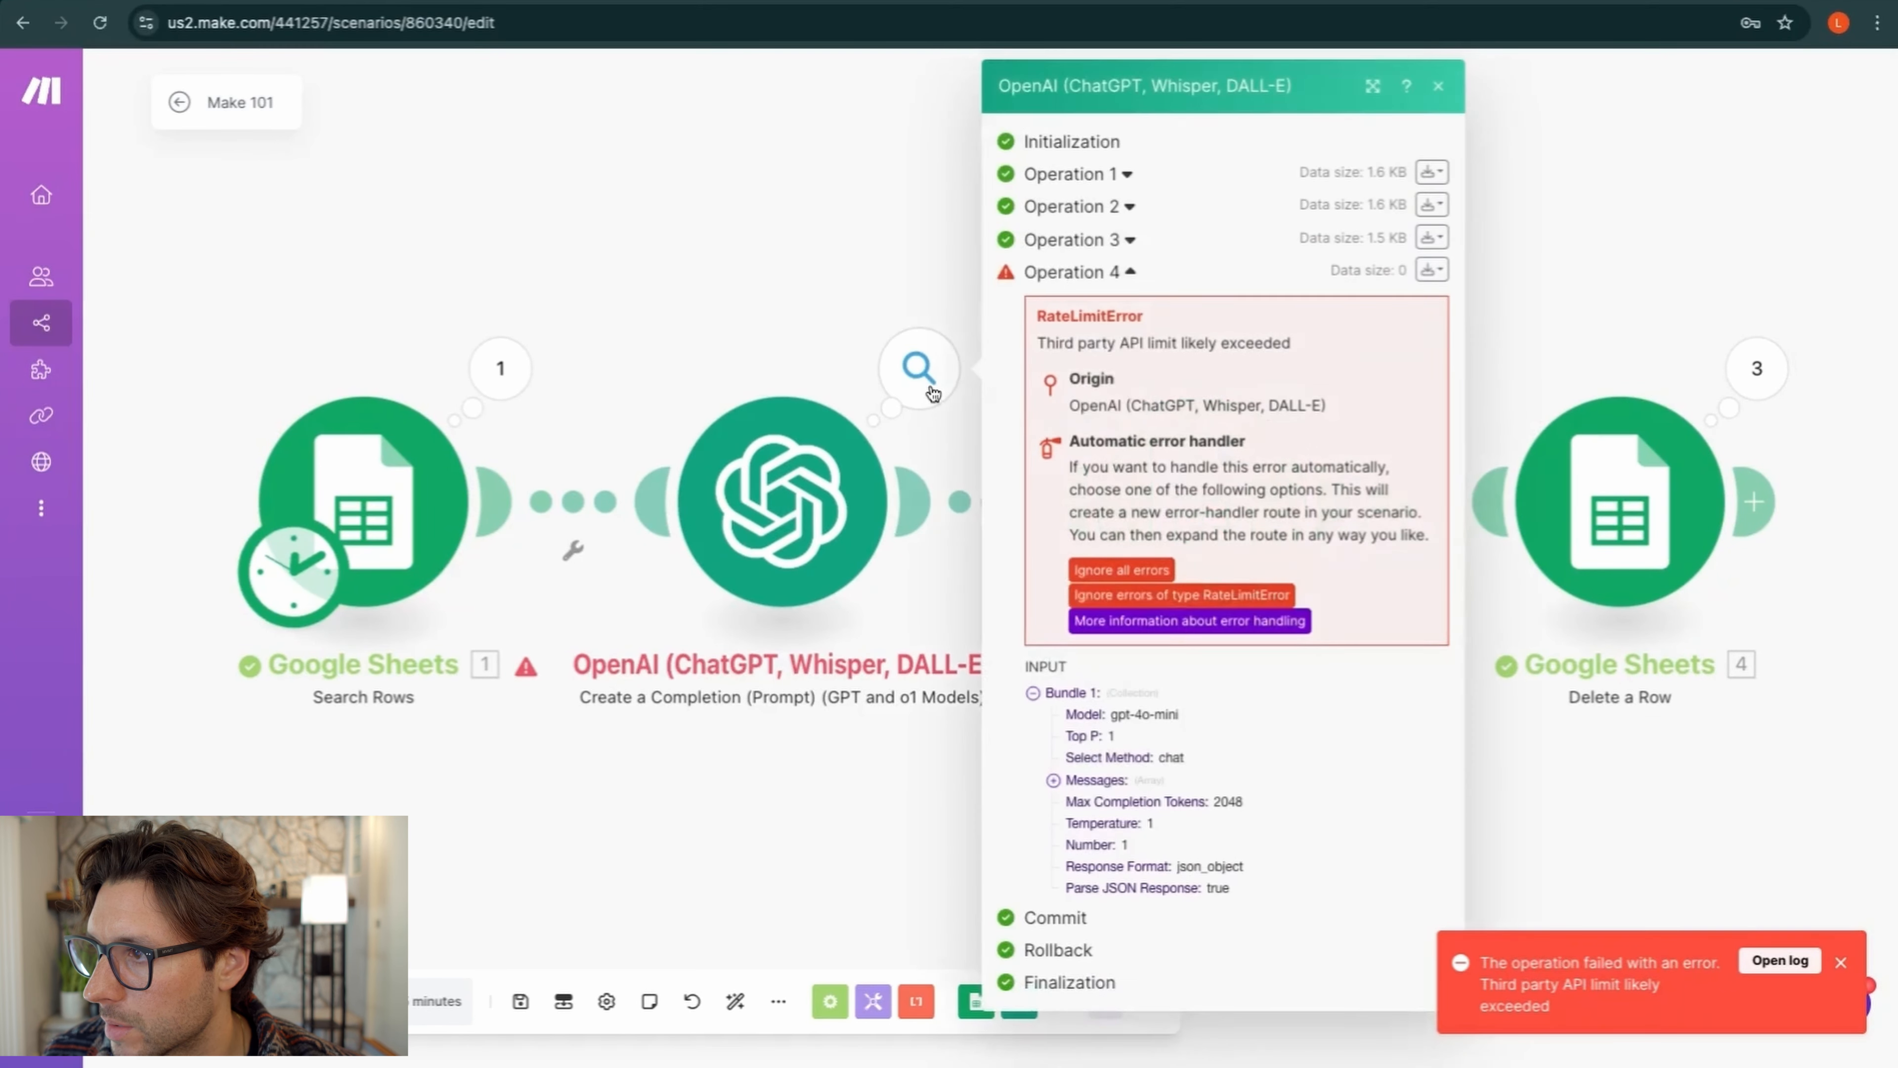
click(1112, 241)
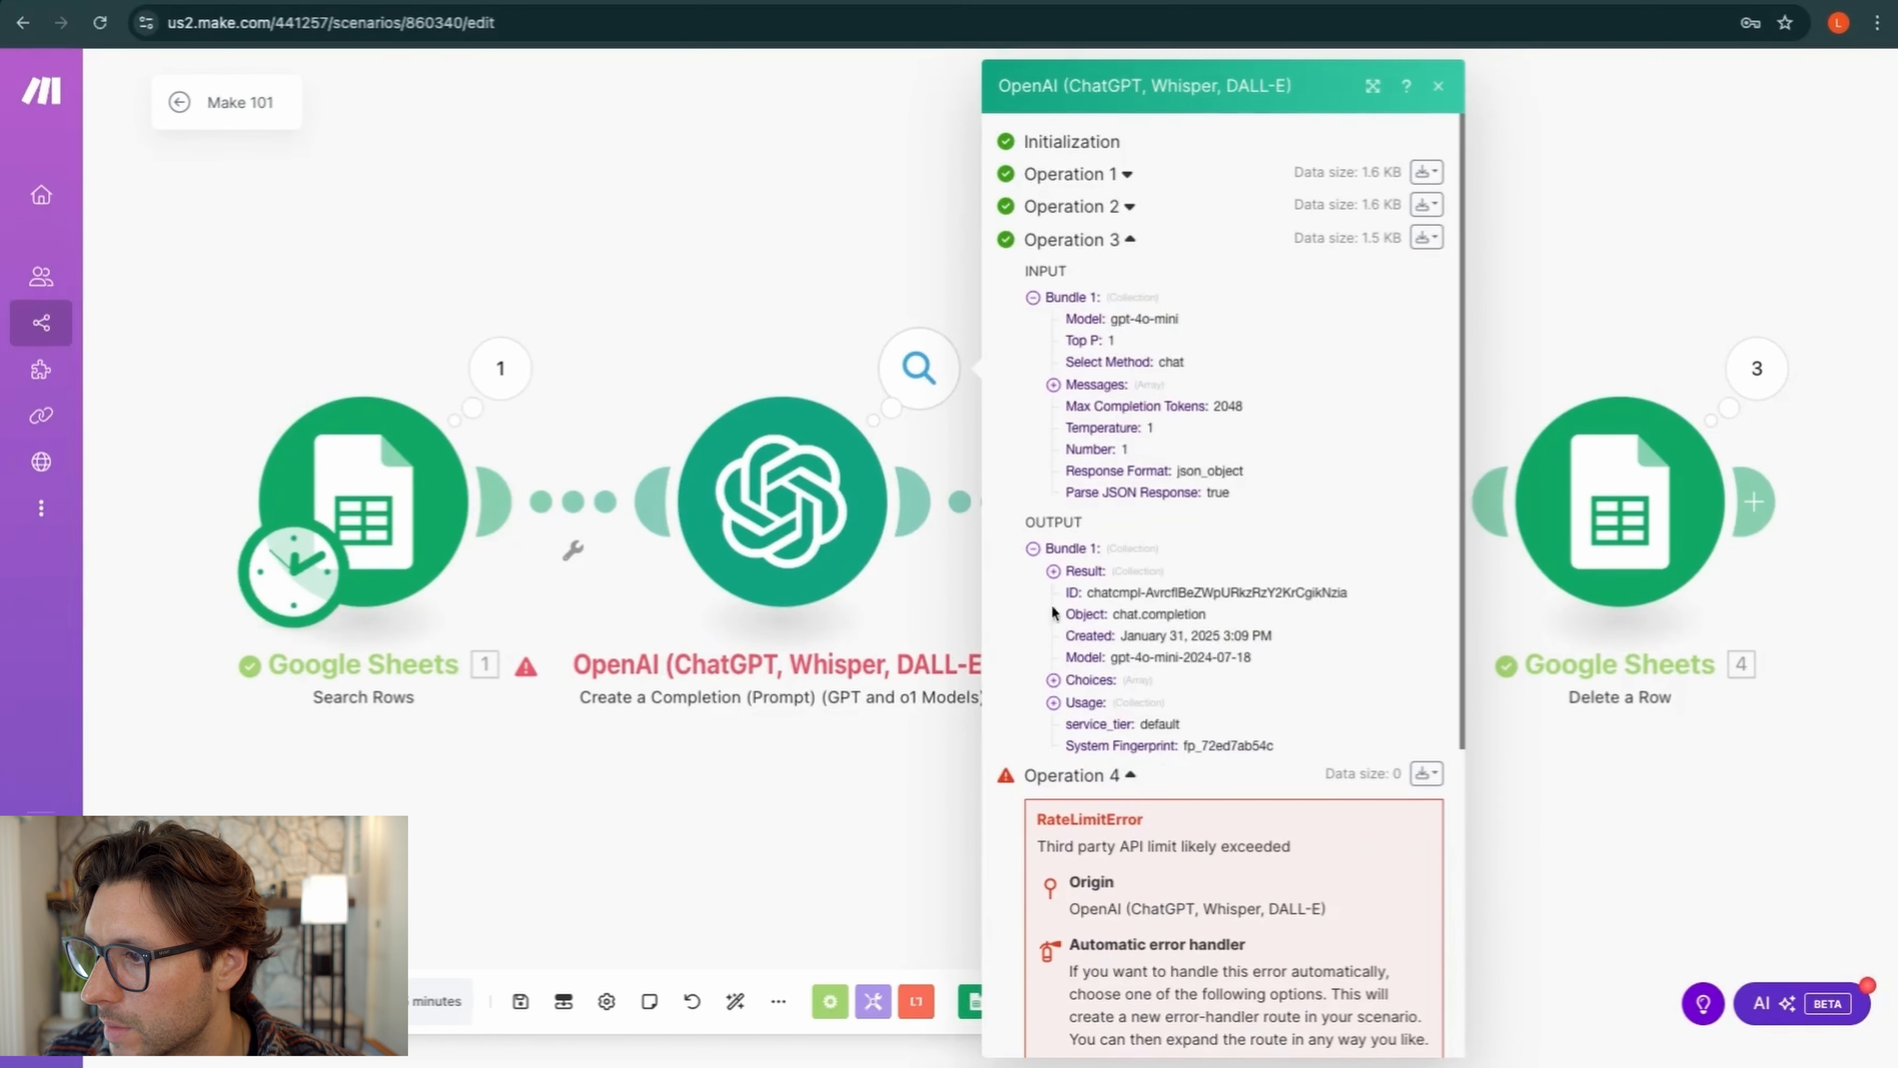
click(1054, 572)
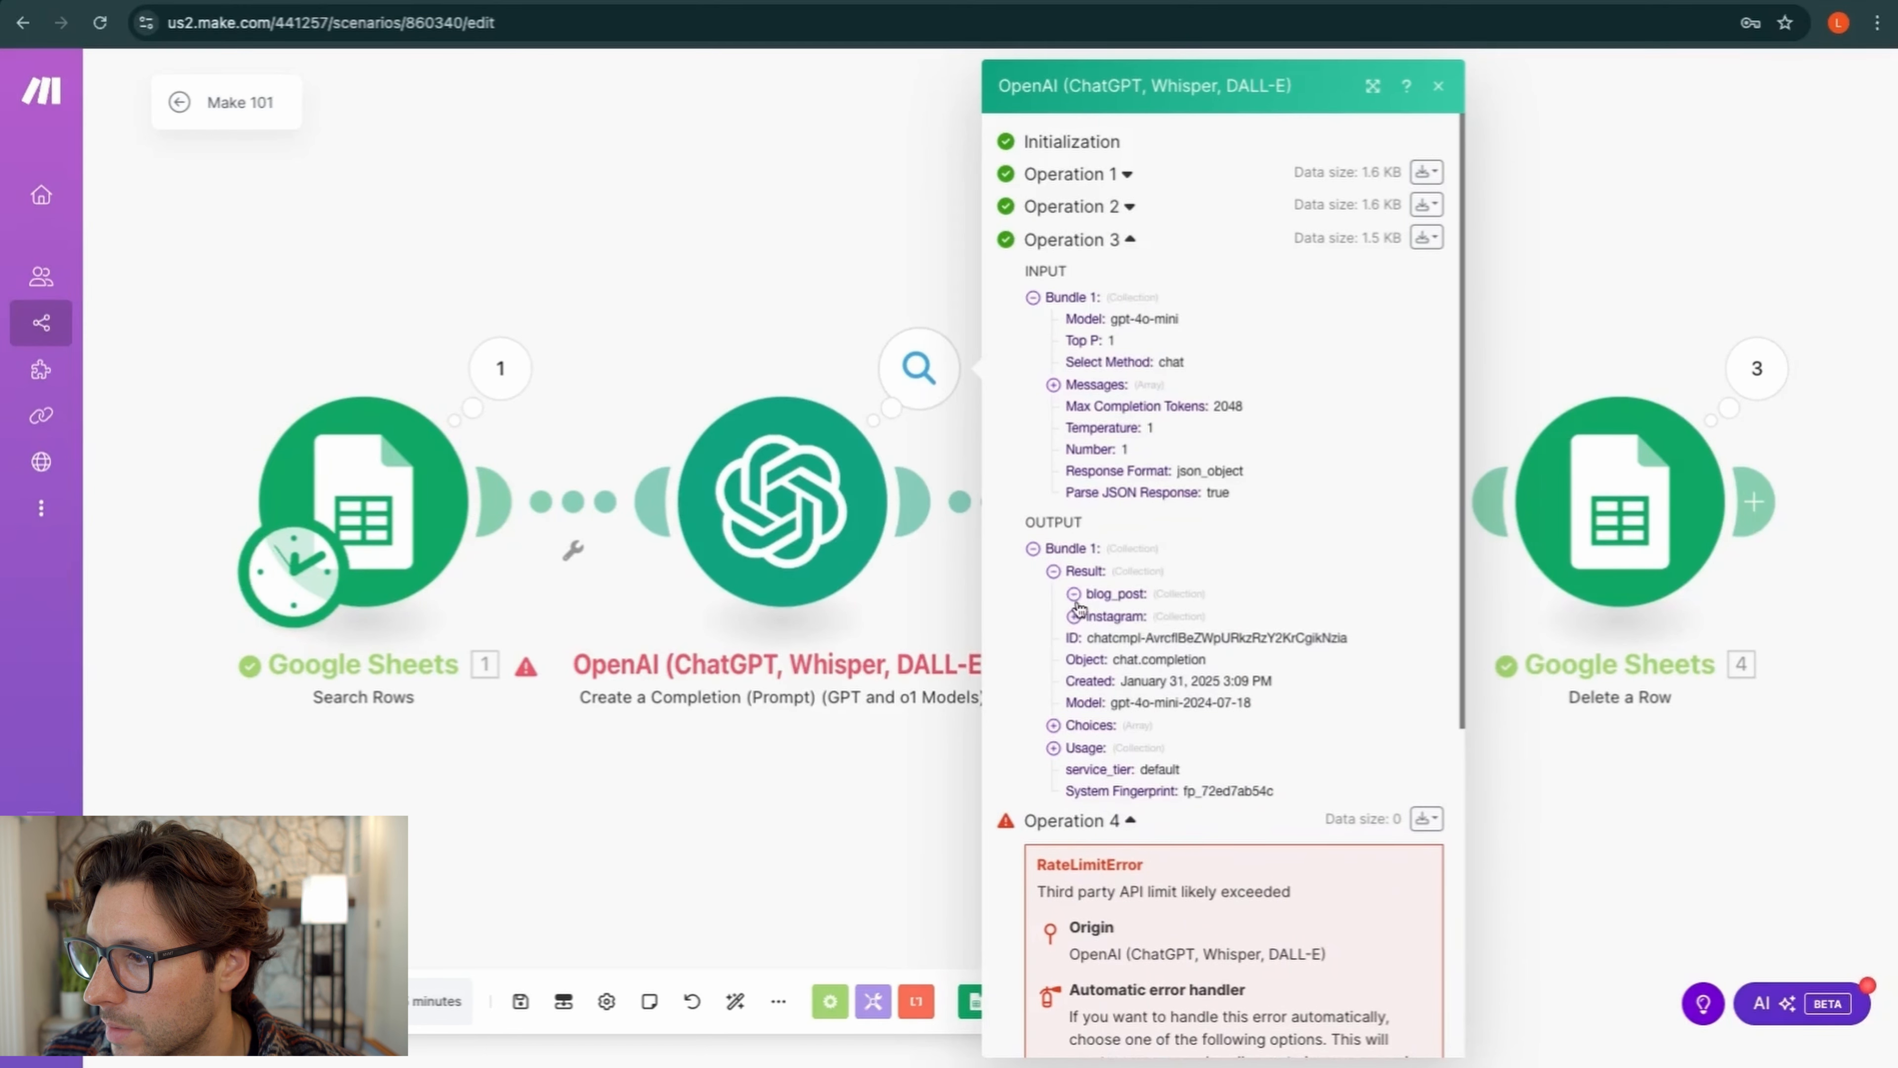
click(1074, 594)
click(1074, 660)
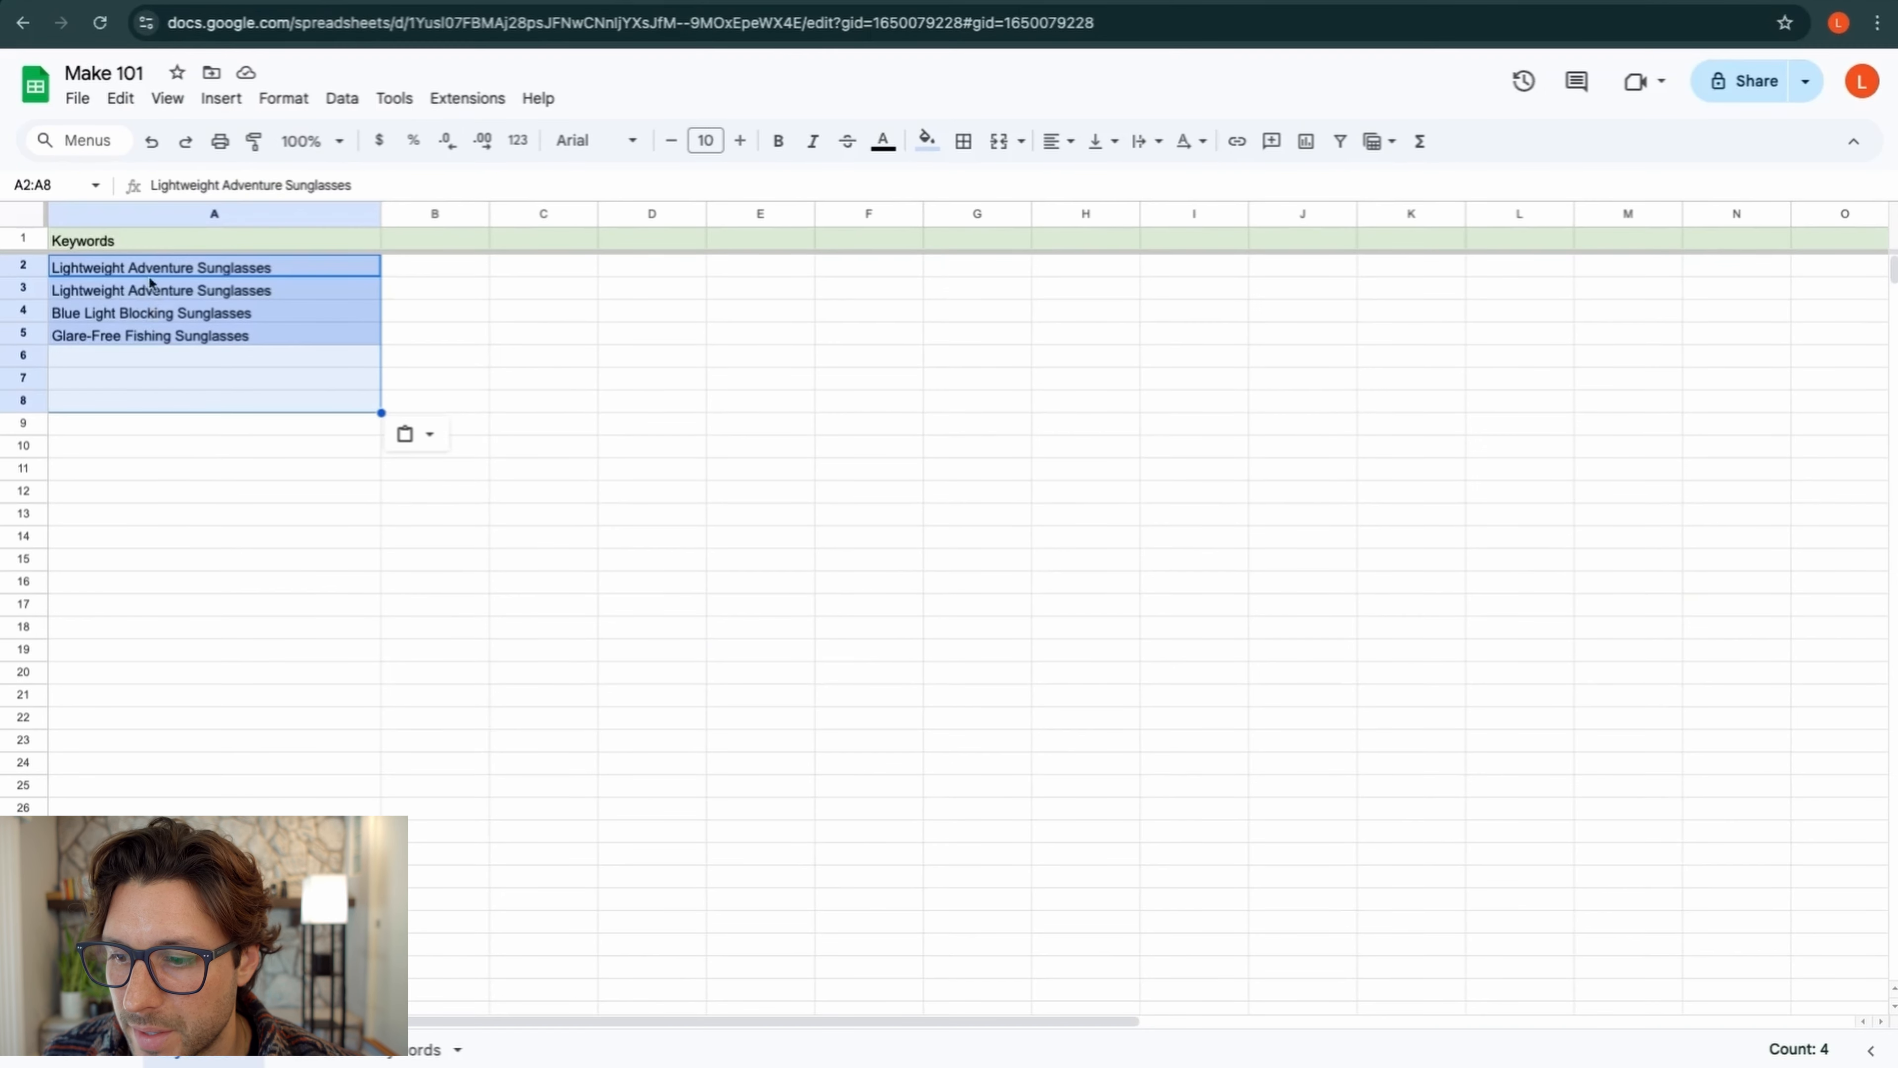
Confirm the output sheet has three new rows with title, caption and hashtags filled in
click(340, 1060)
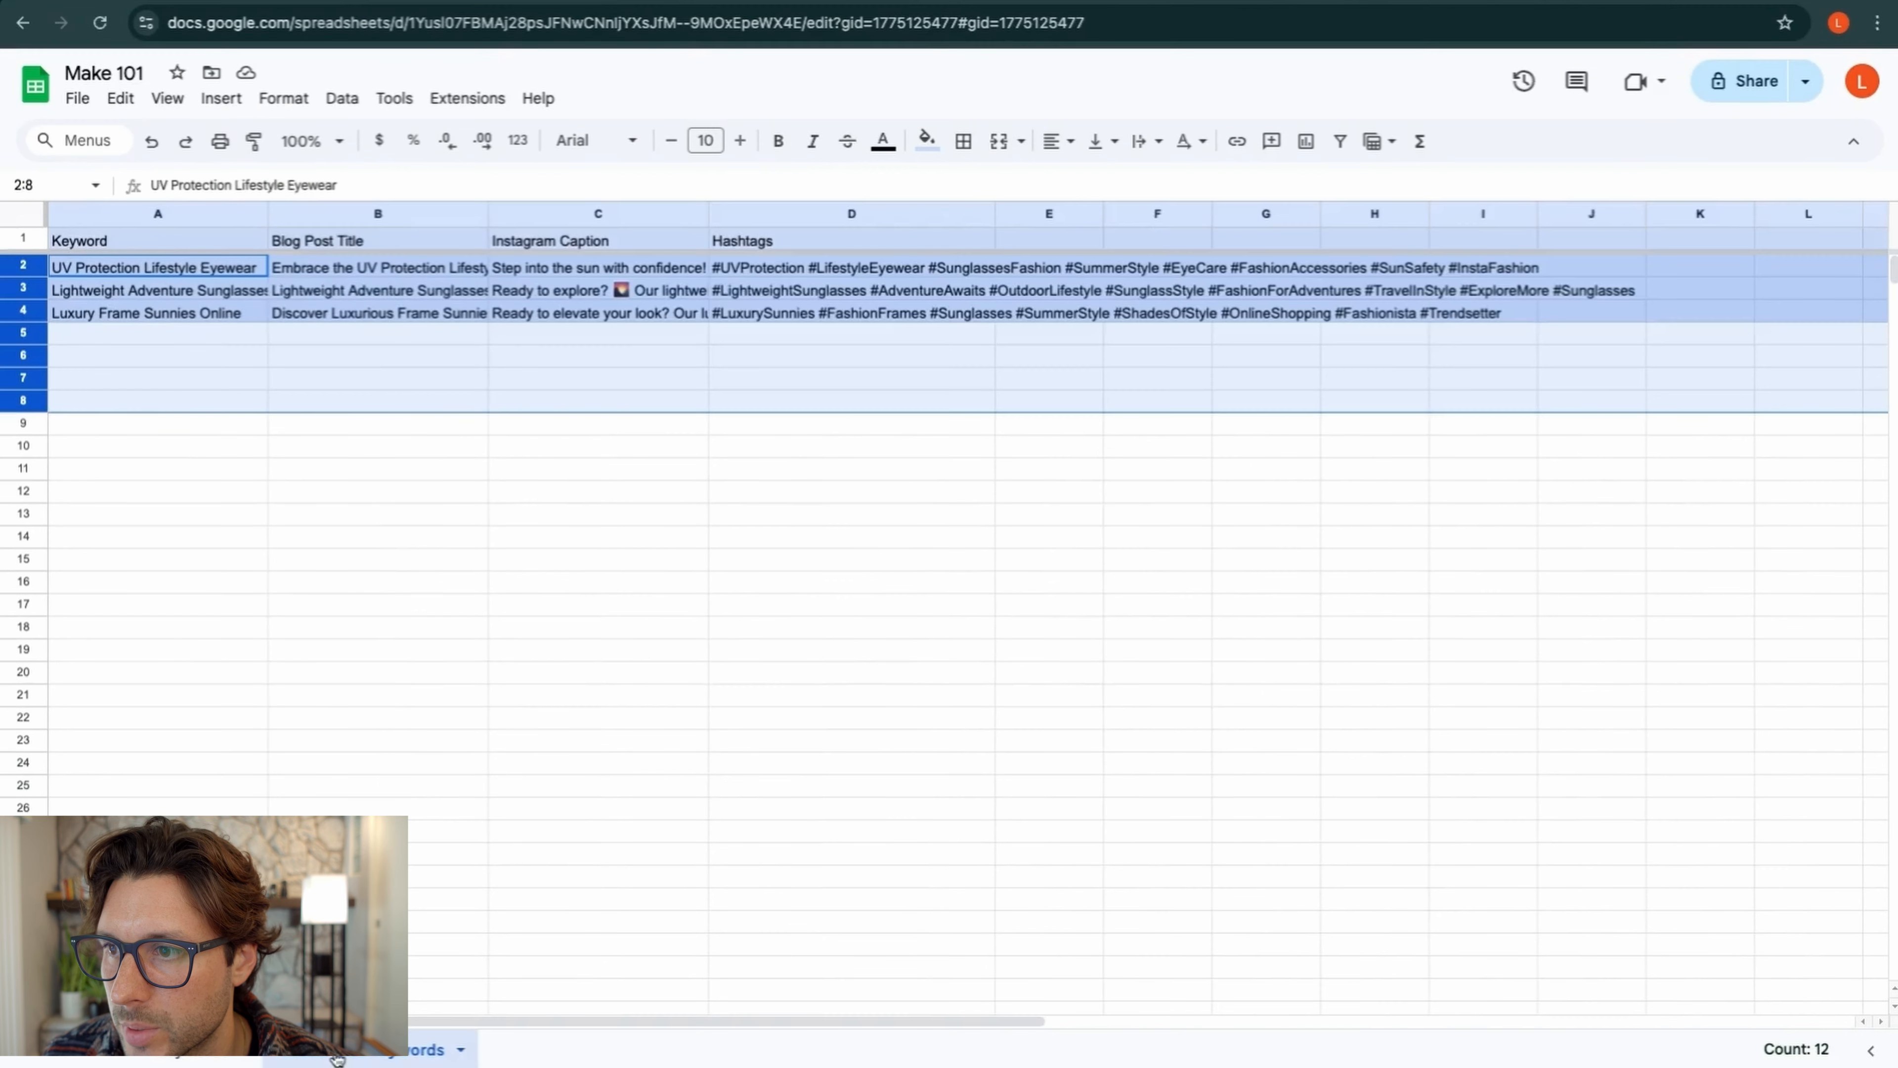
click(362, 380)
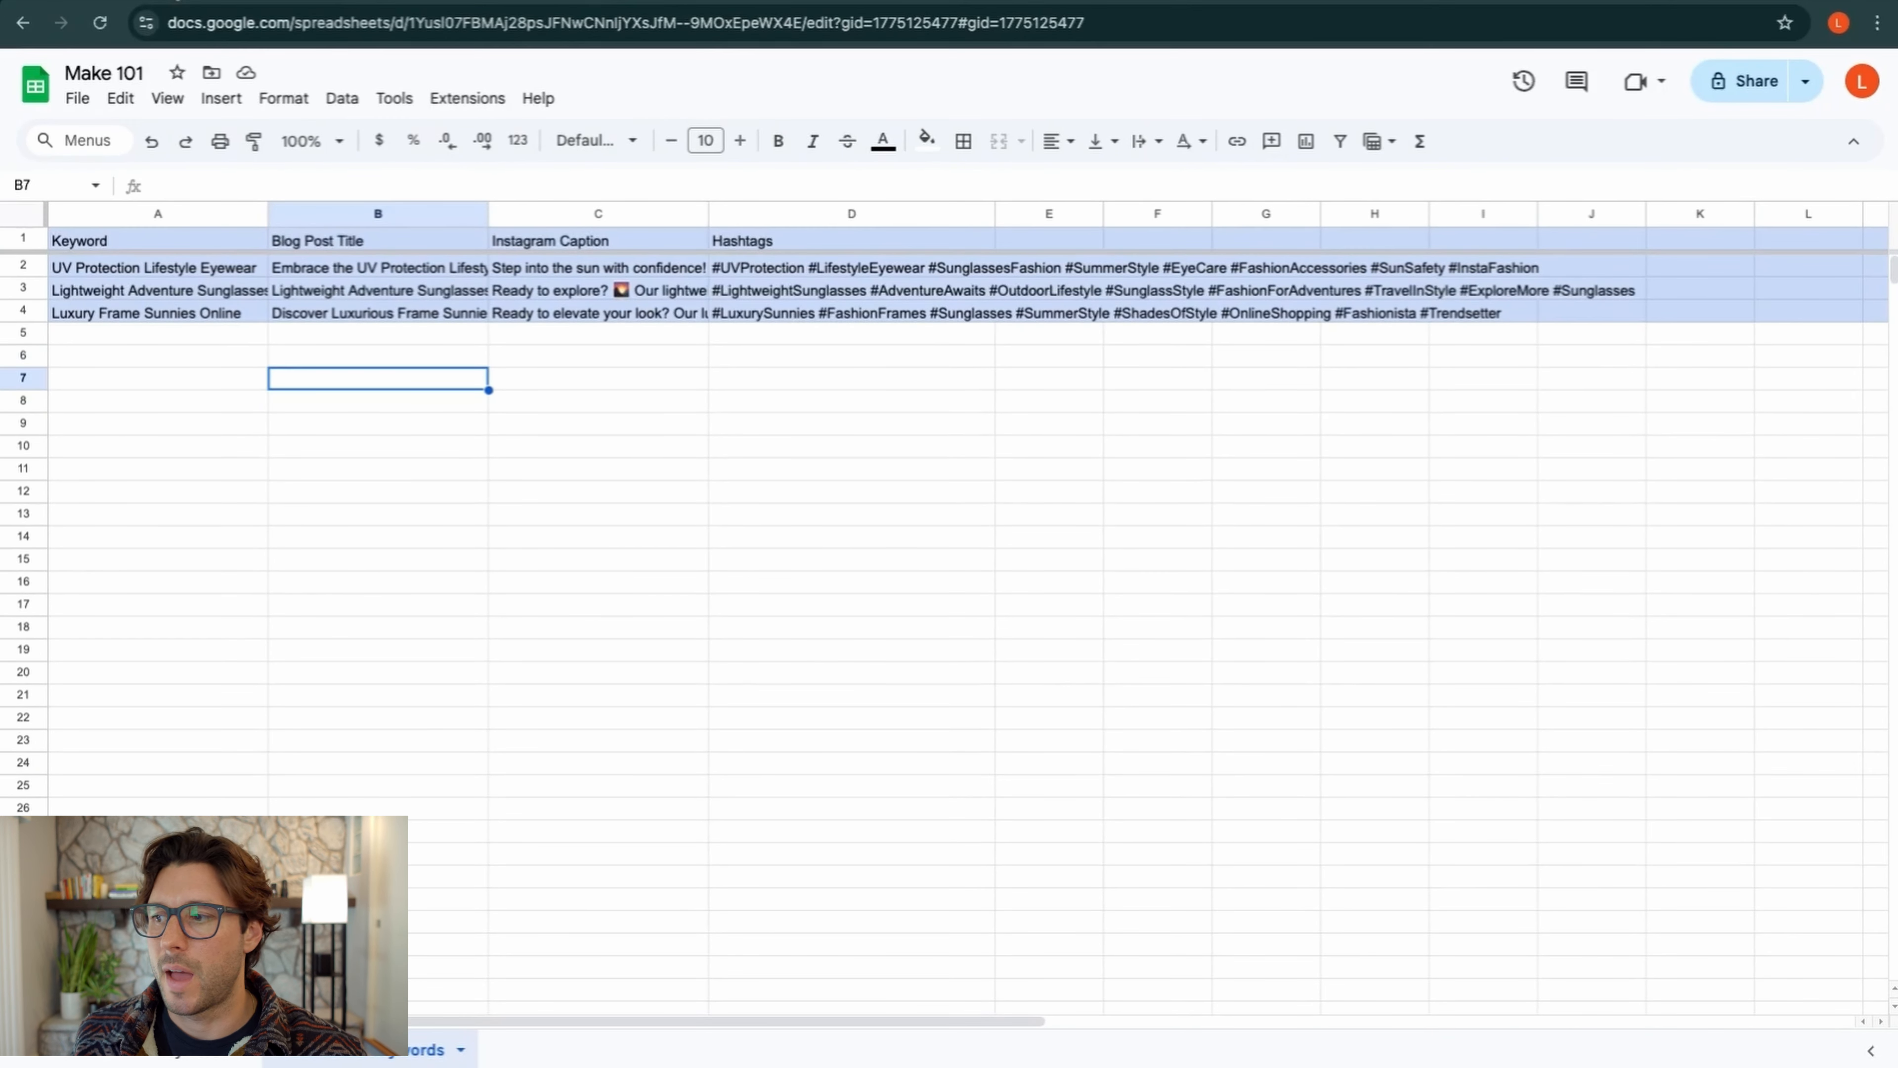
click(176, 1)
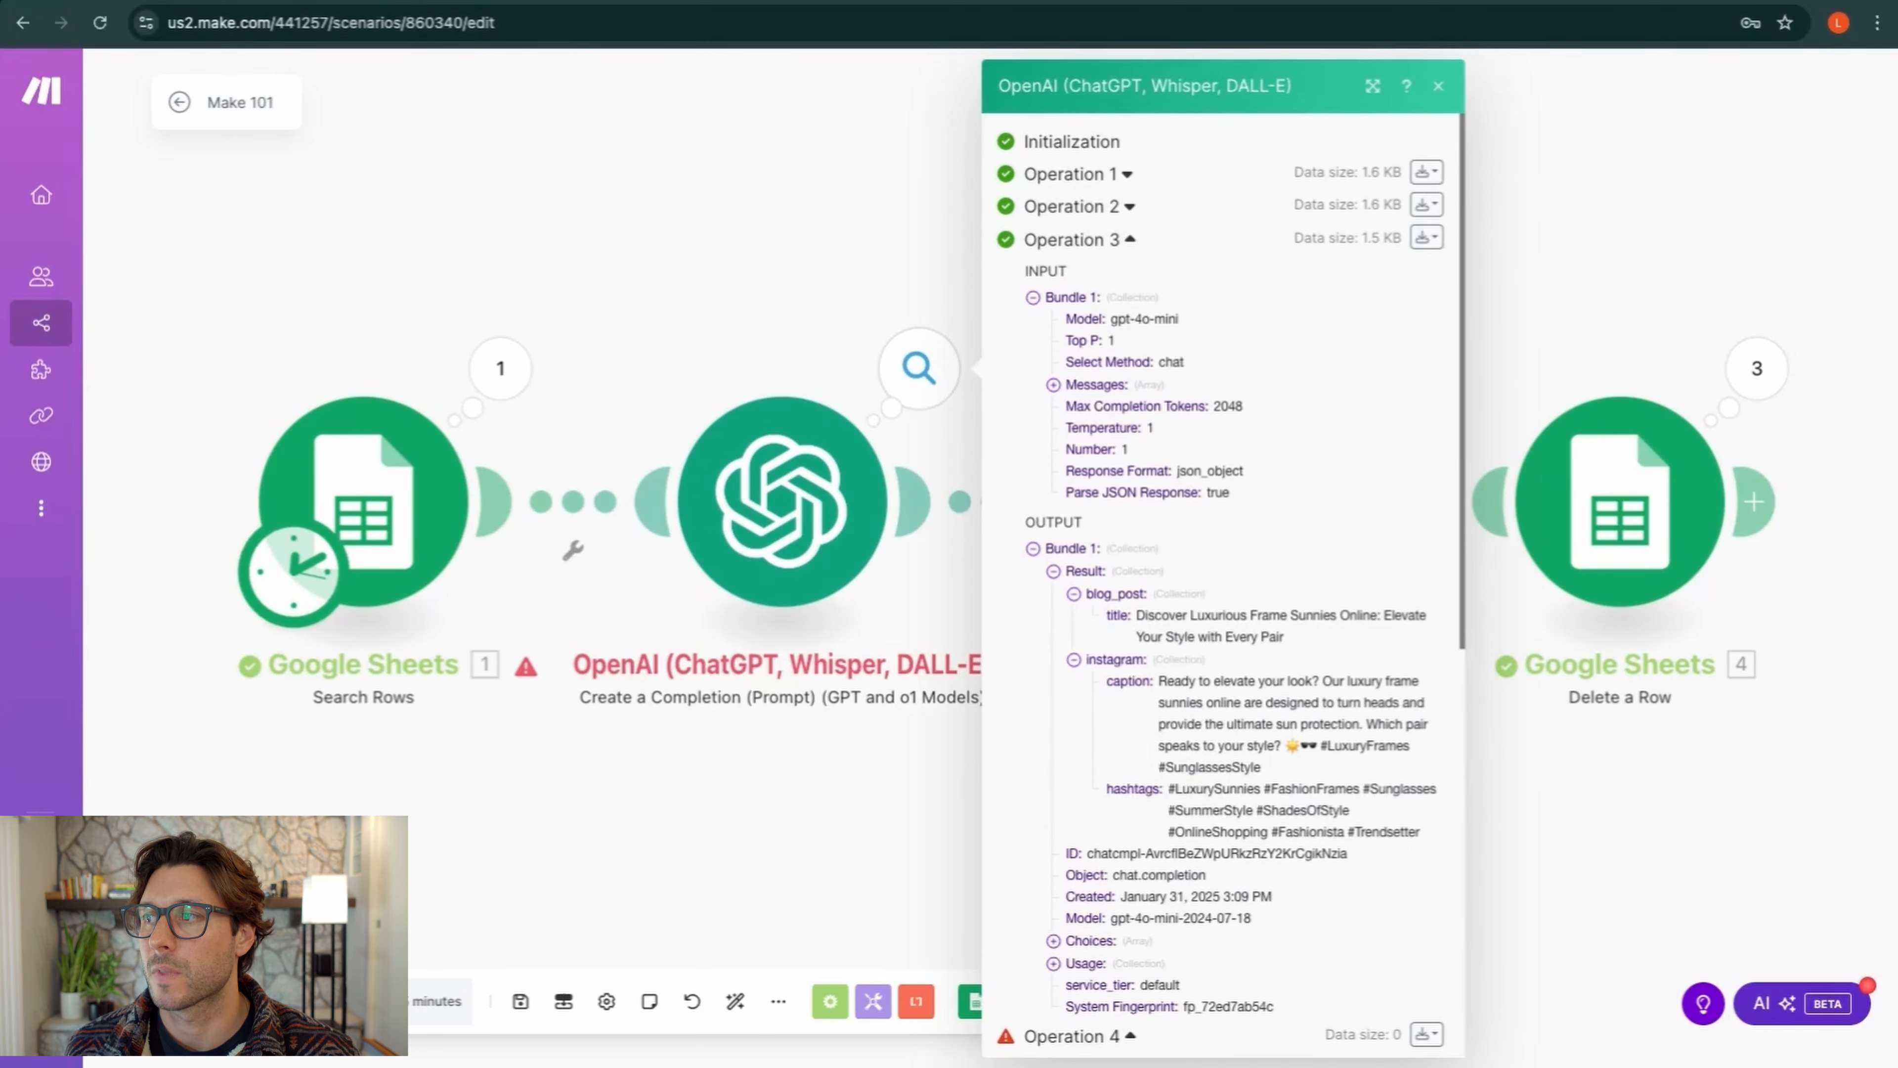
Re-read the OpenAI rate-limit error message, close the details and save the scenario
click(1438, 87)
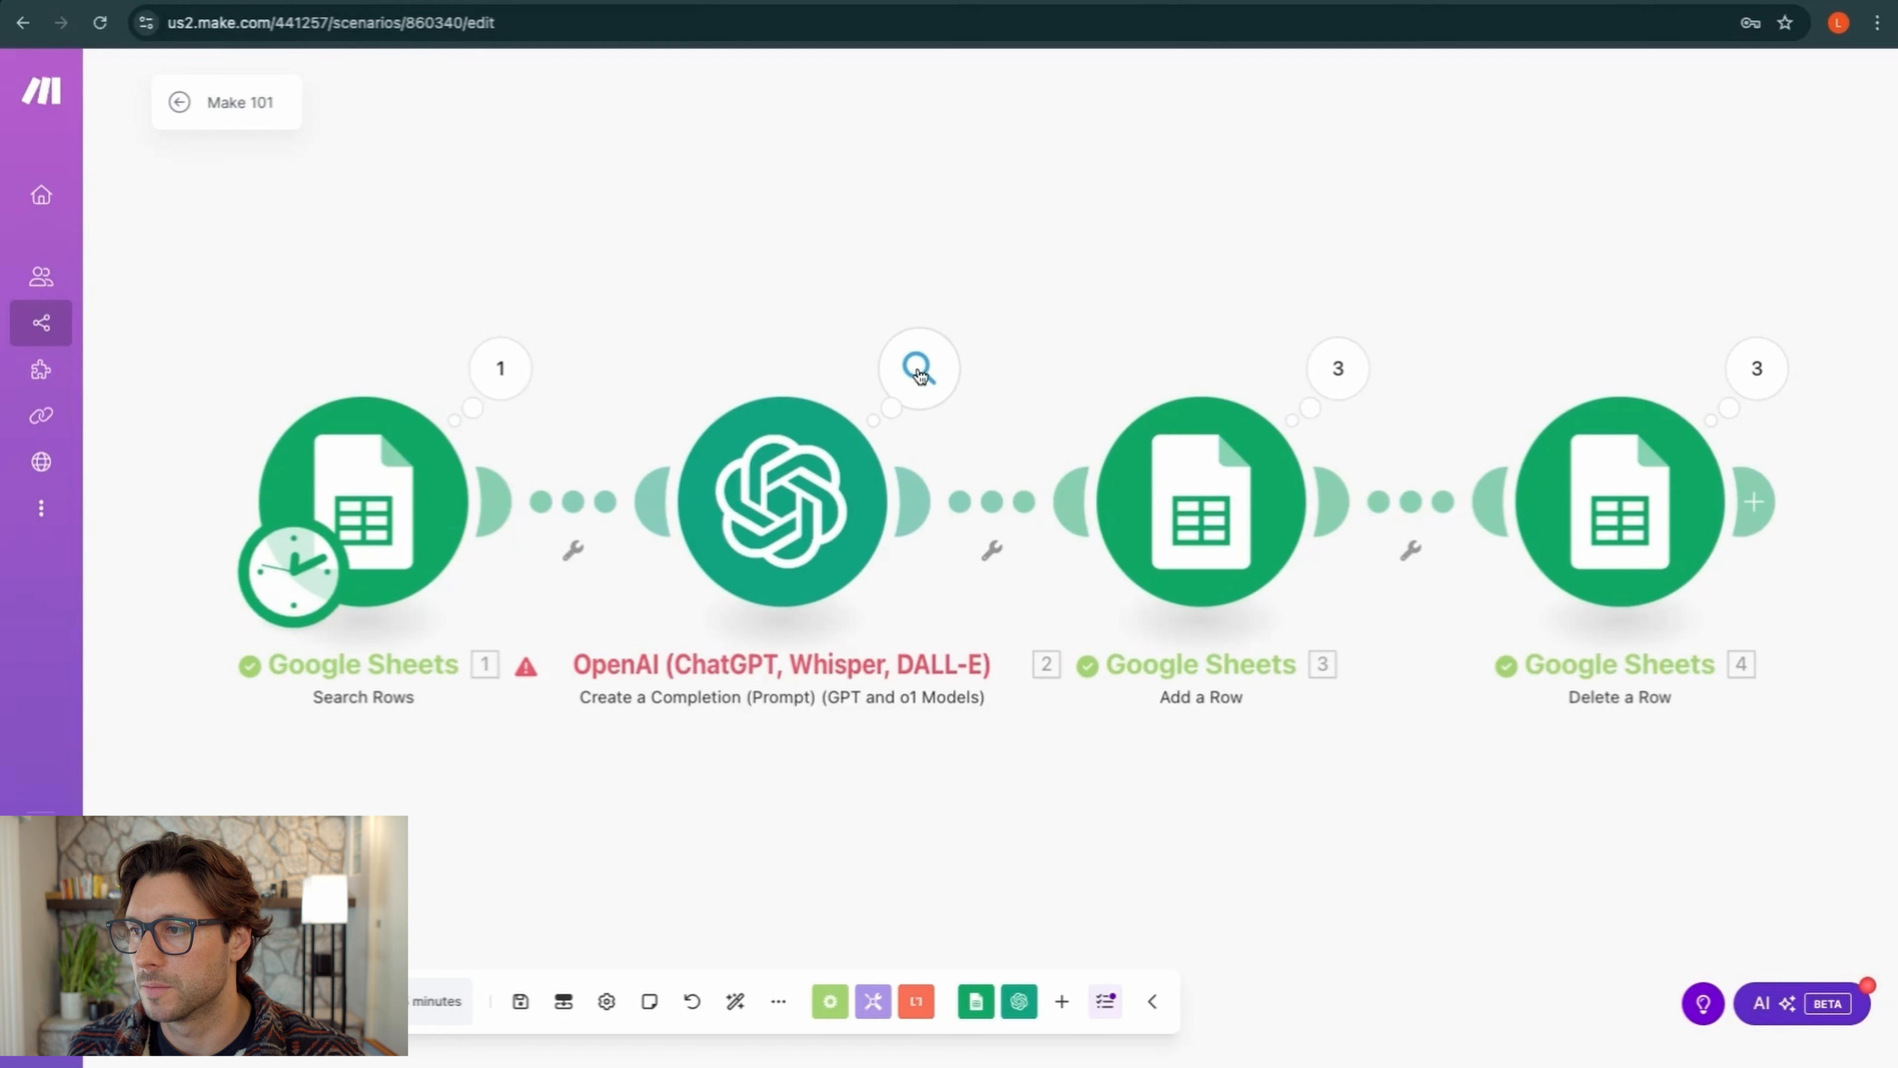
click(918, 368)
drag(1038, 343, 1292, 345)
click(1438, 85)
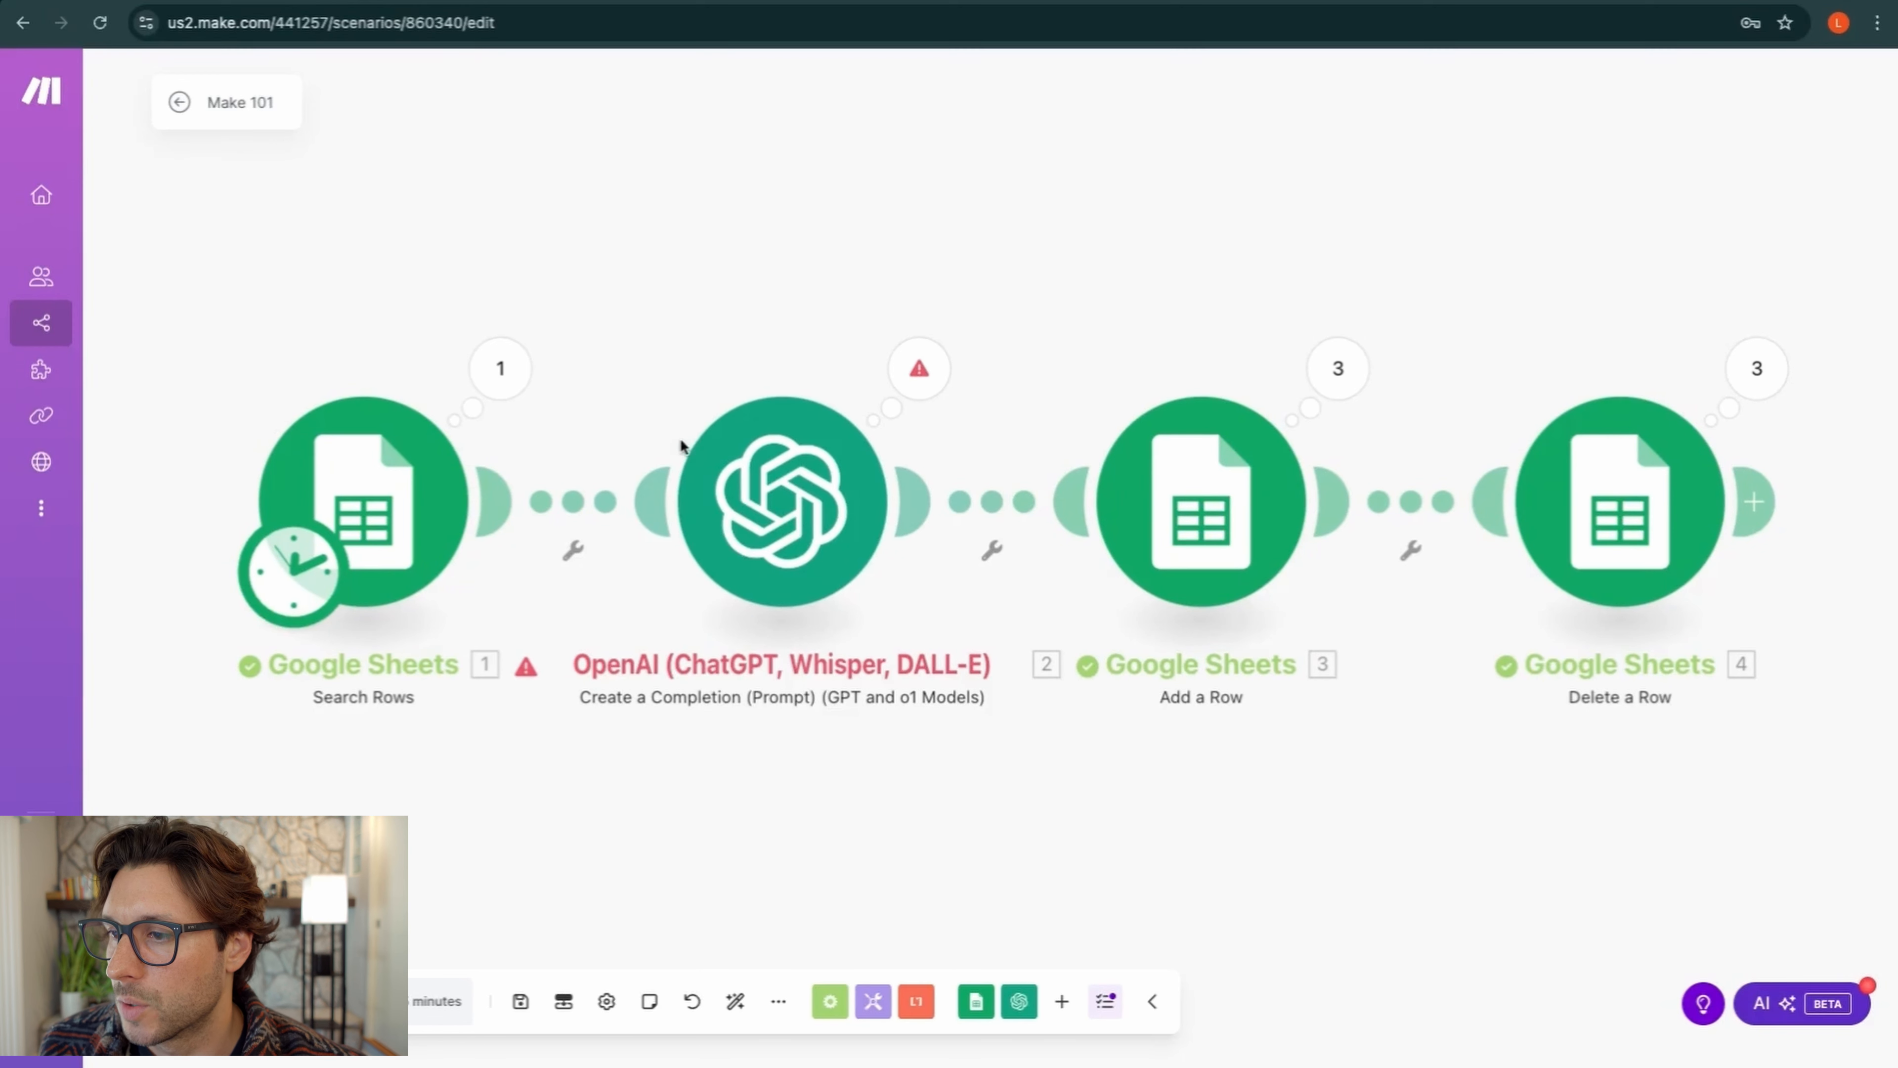
scroll(677, 449, down, 3)
scroll(677, 471, down, 1)
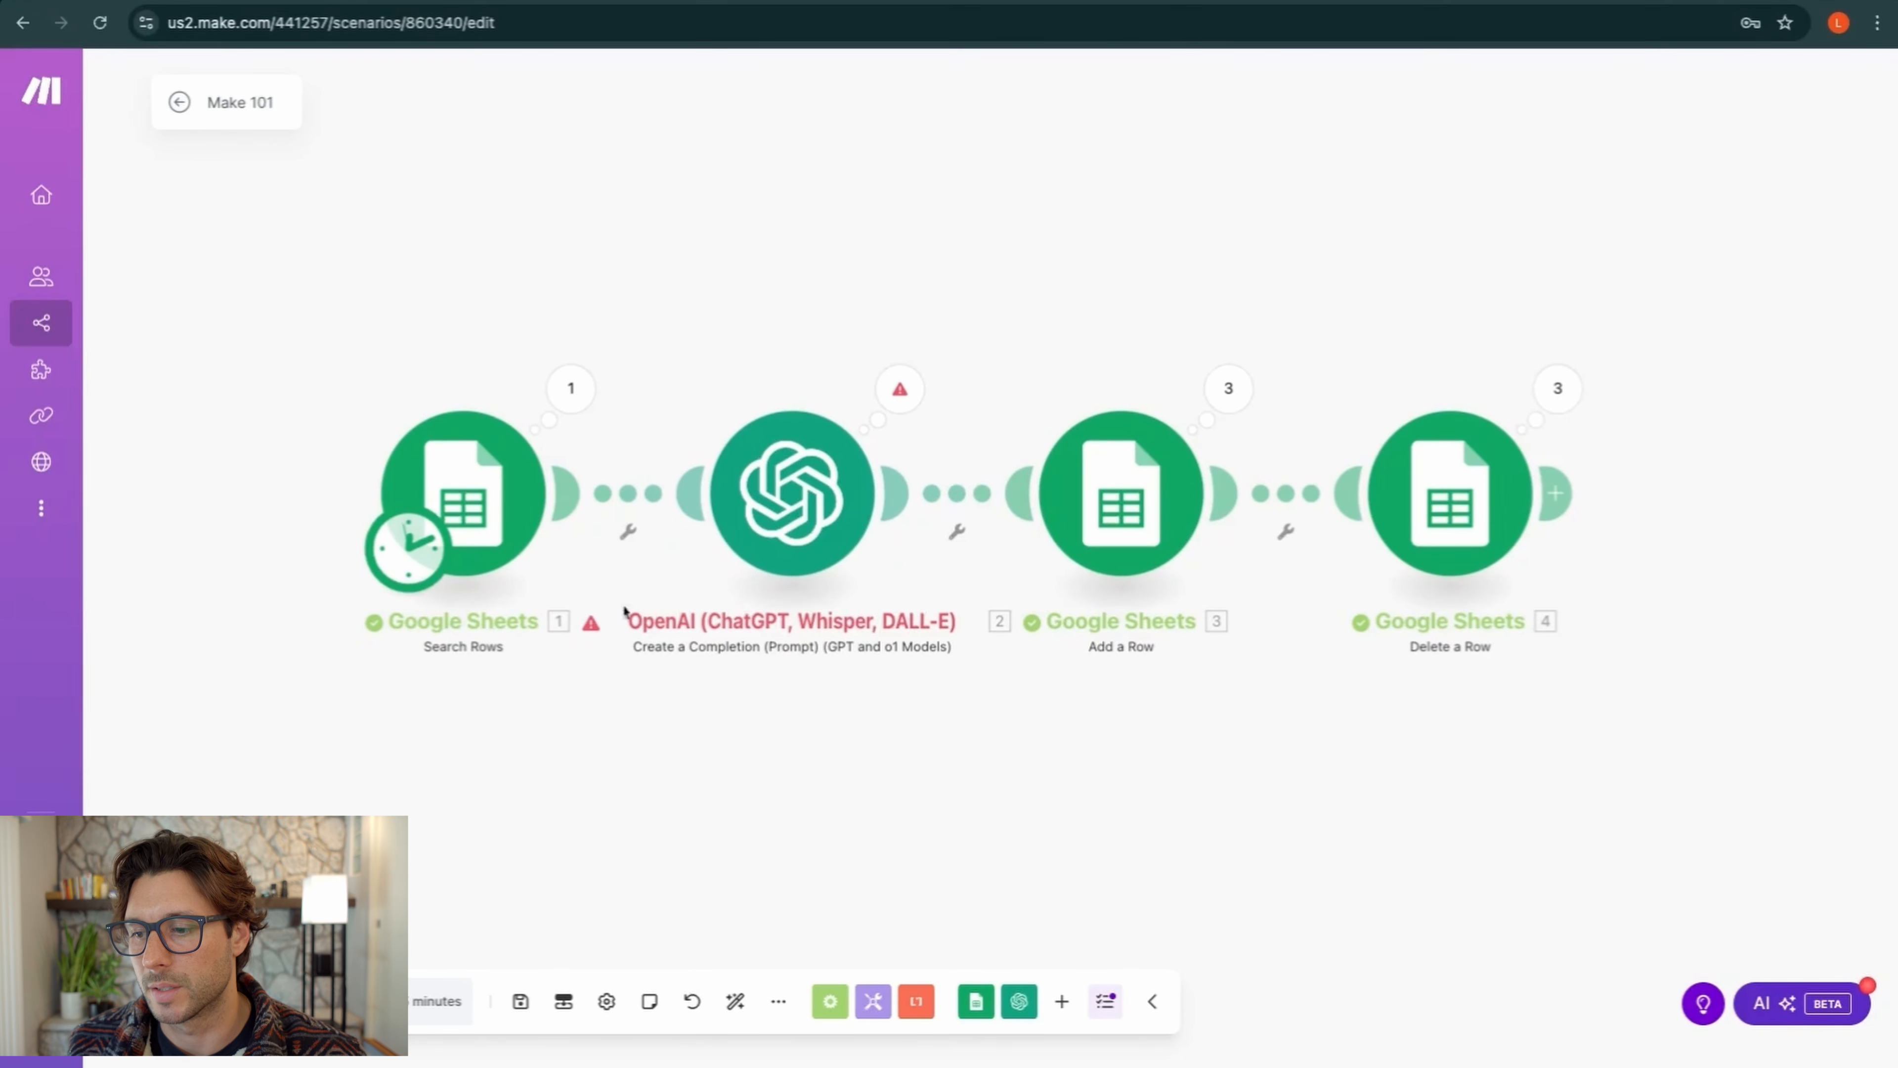
click(519, 1003)
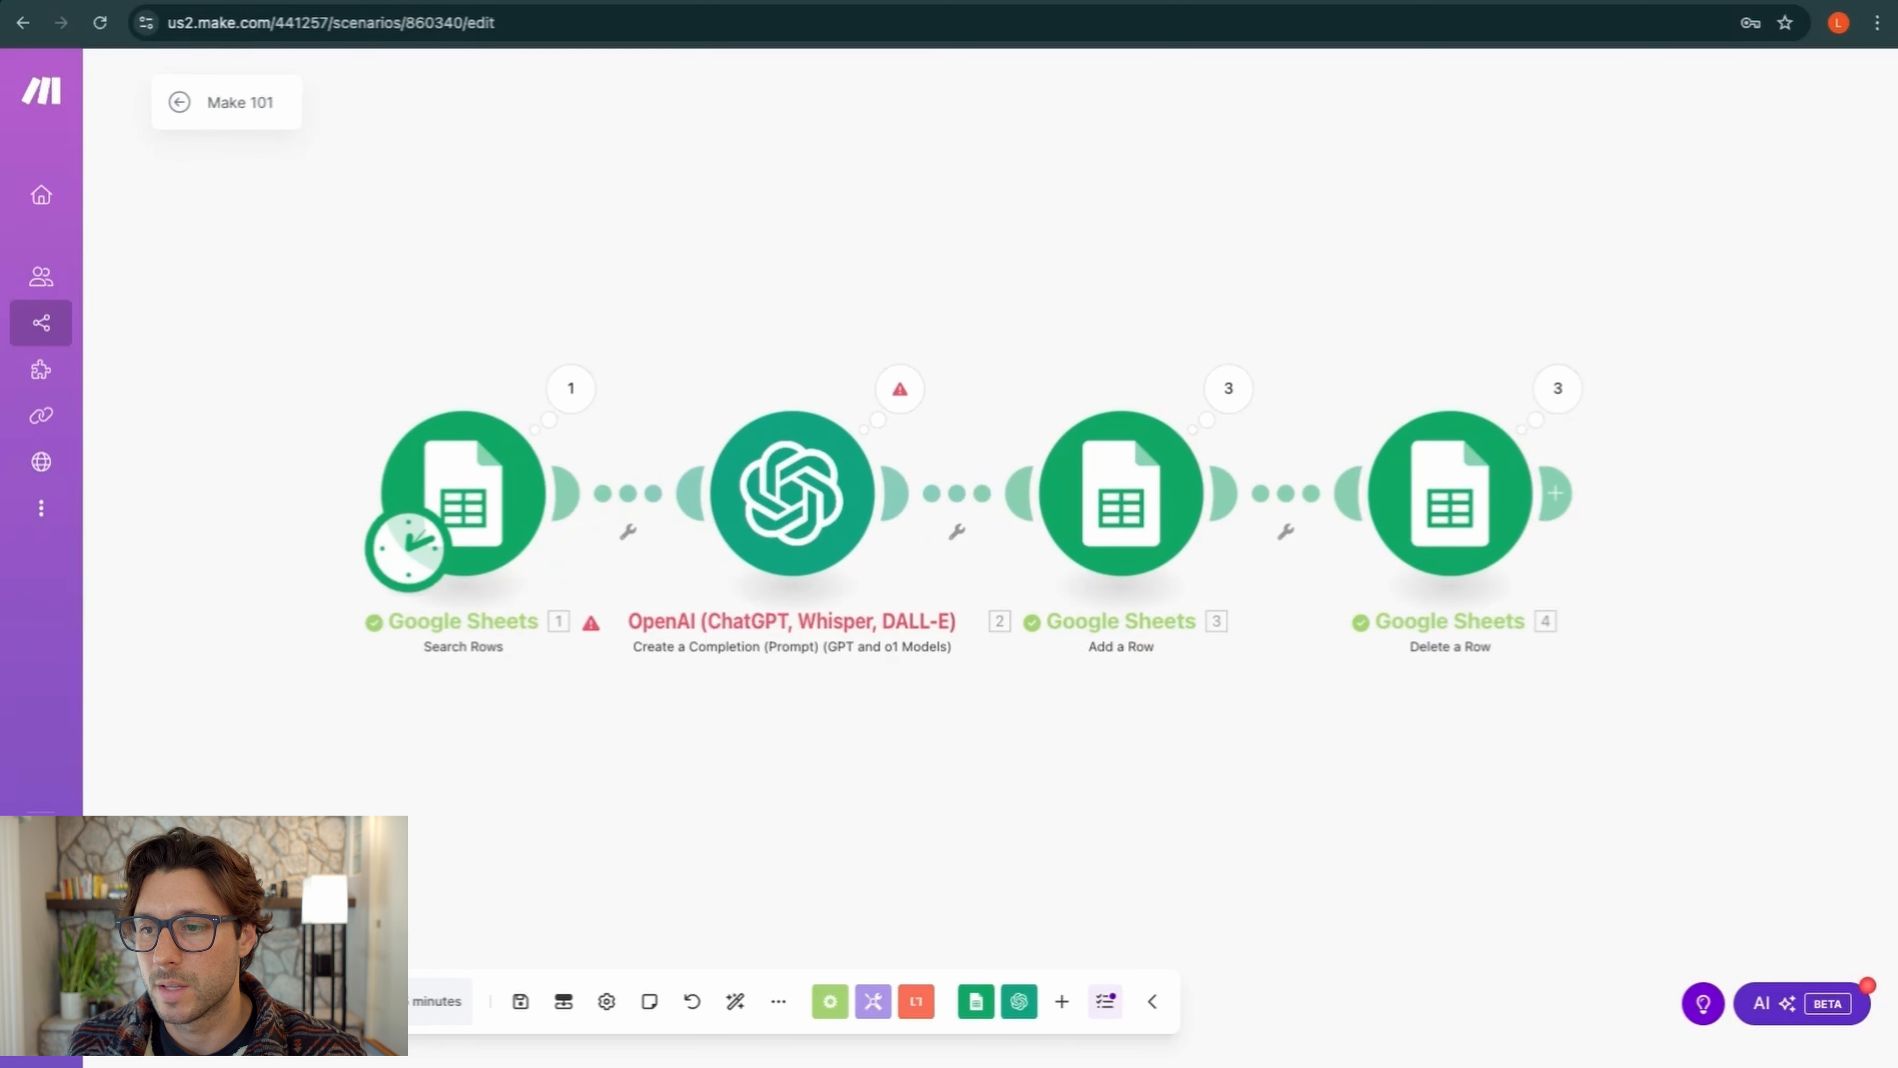
Set the trigger to run weekly on Thursdays at 12:11 and activate the scenario
click(416, 554)
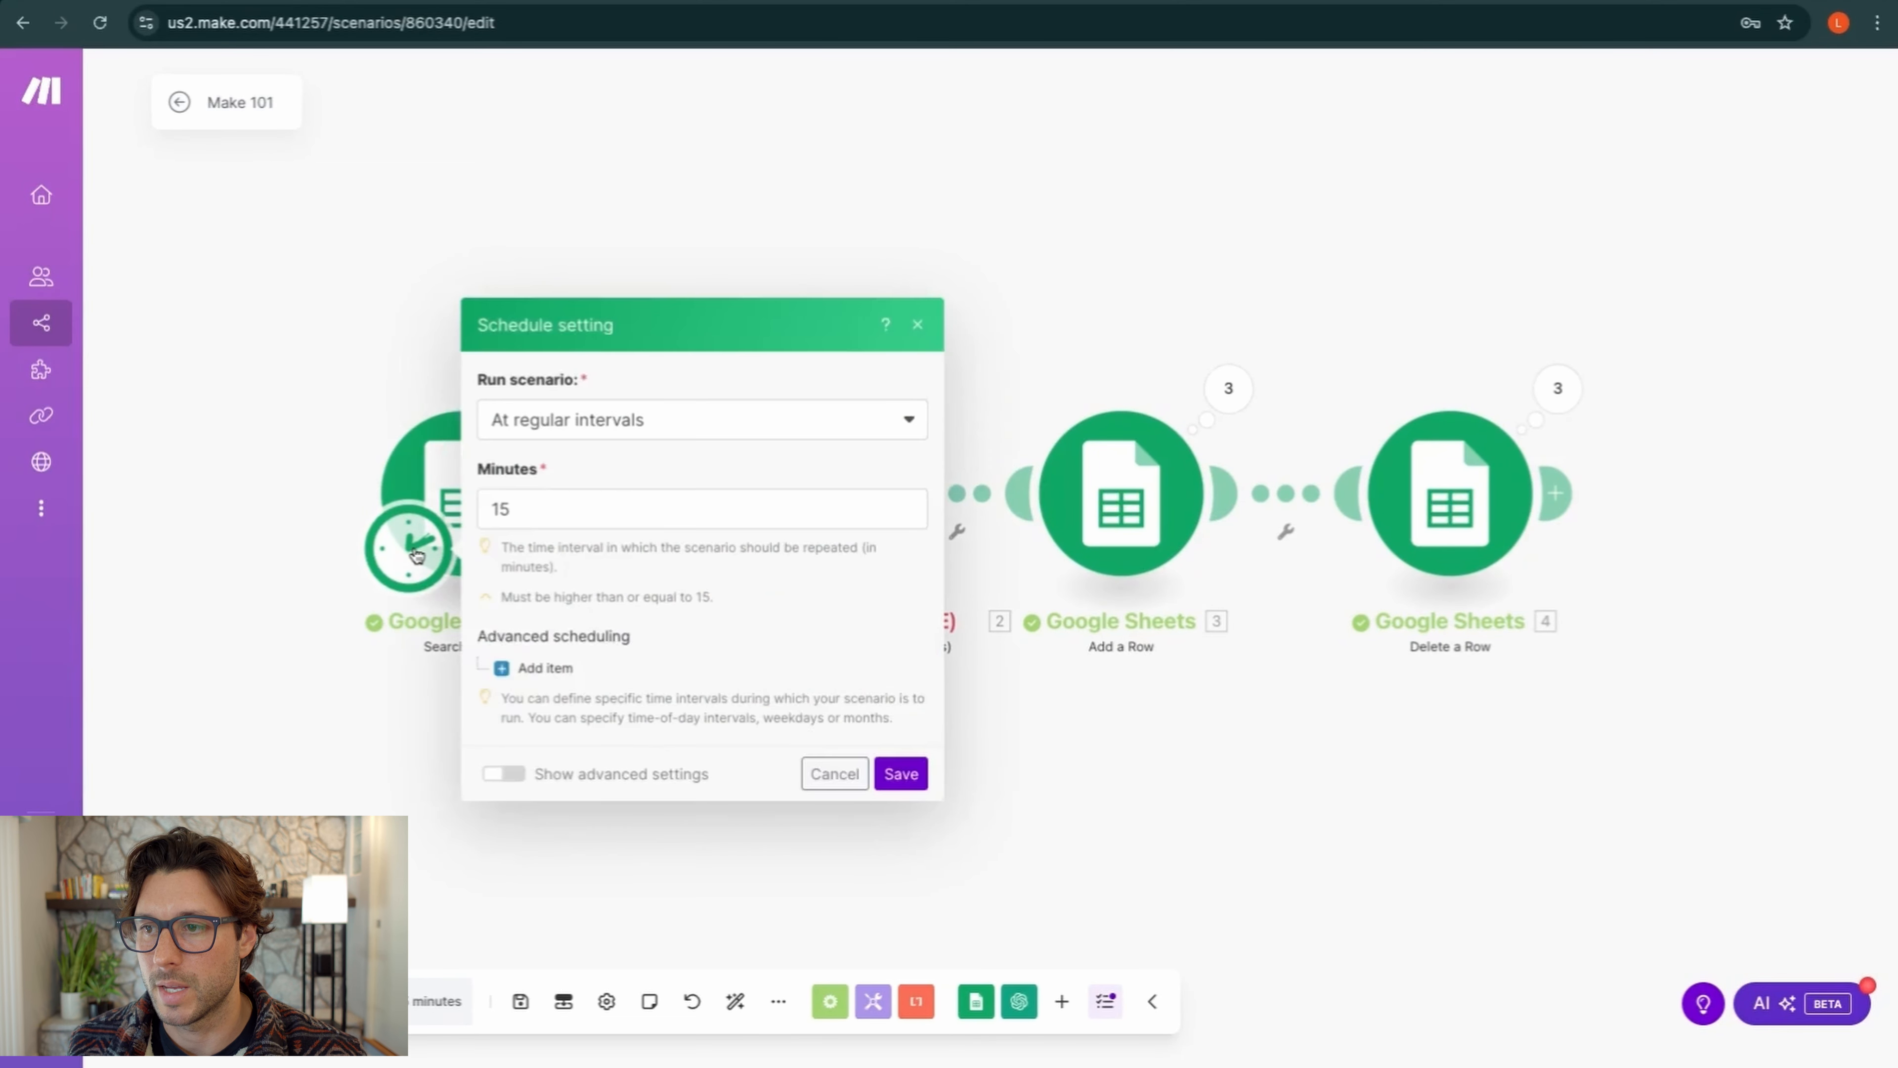
click(581, 425)
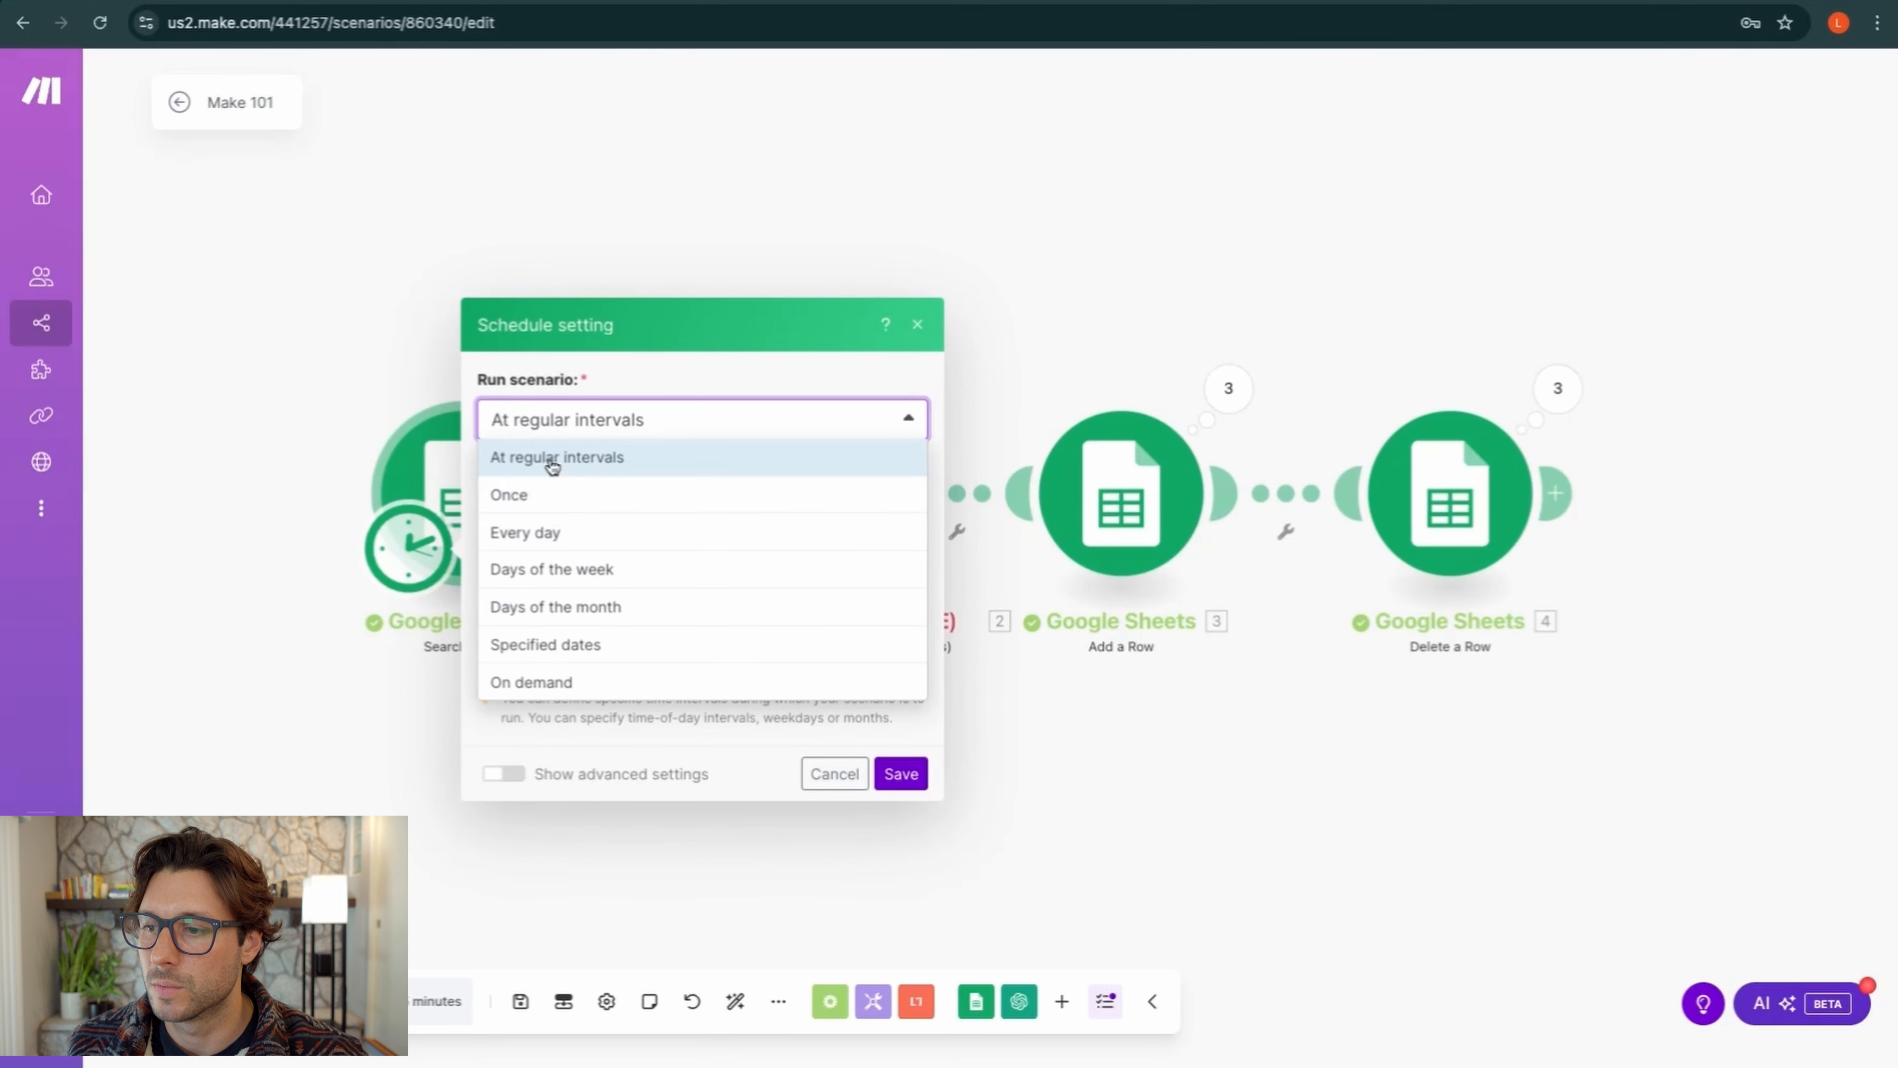
click(686, 734)
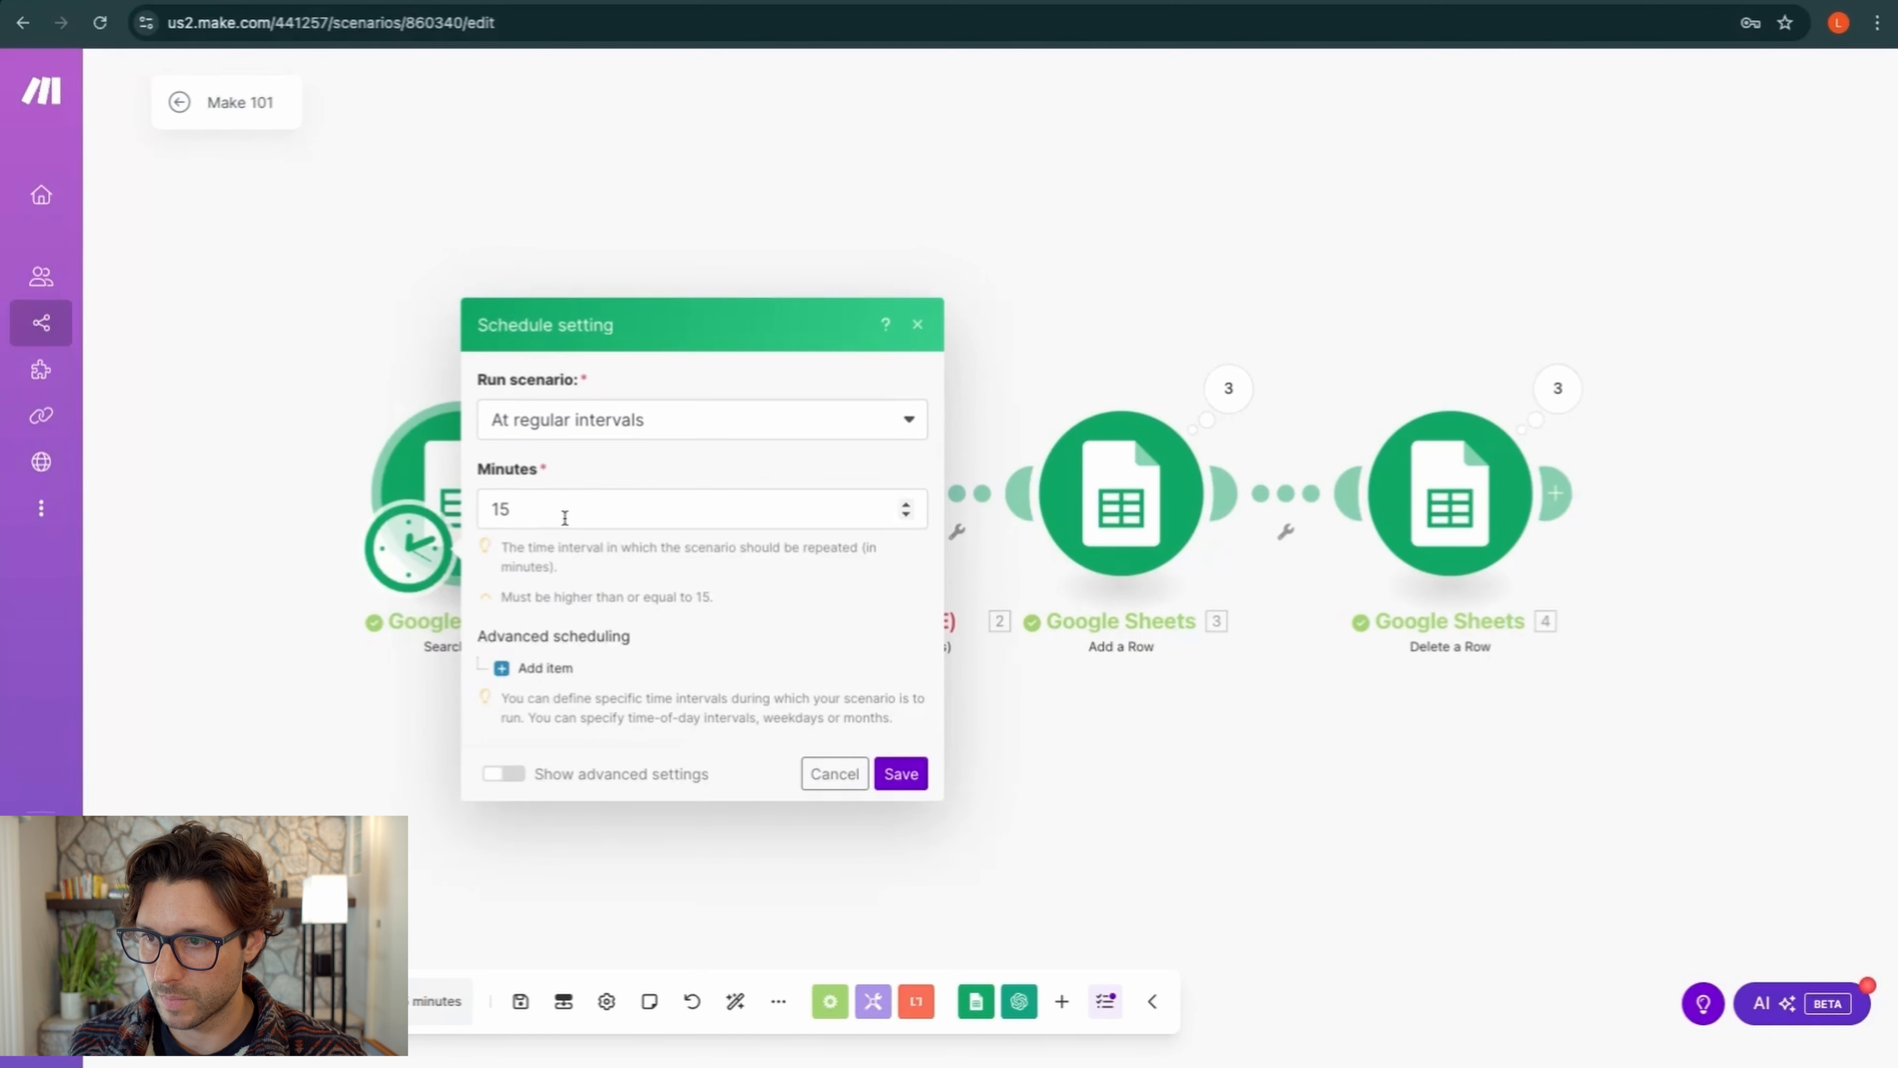
click(577, 432)
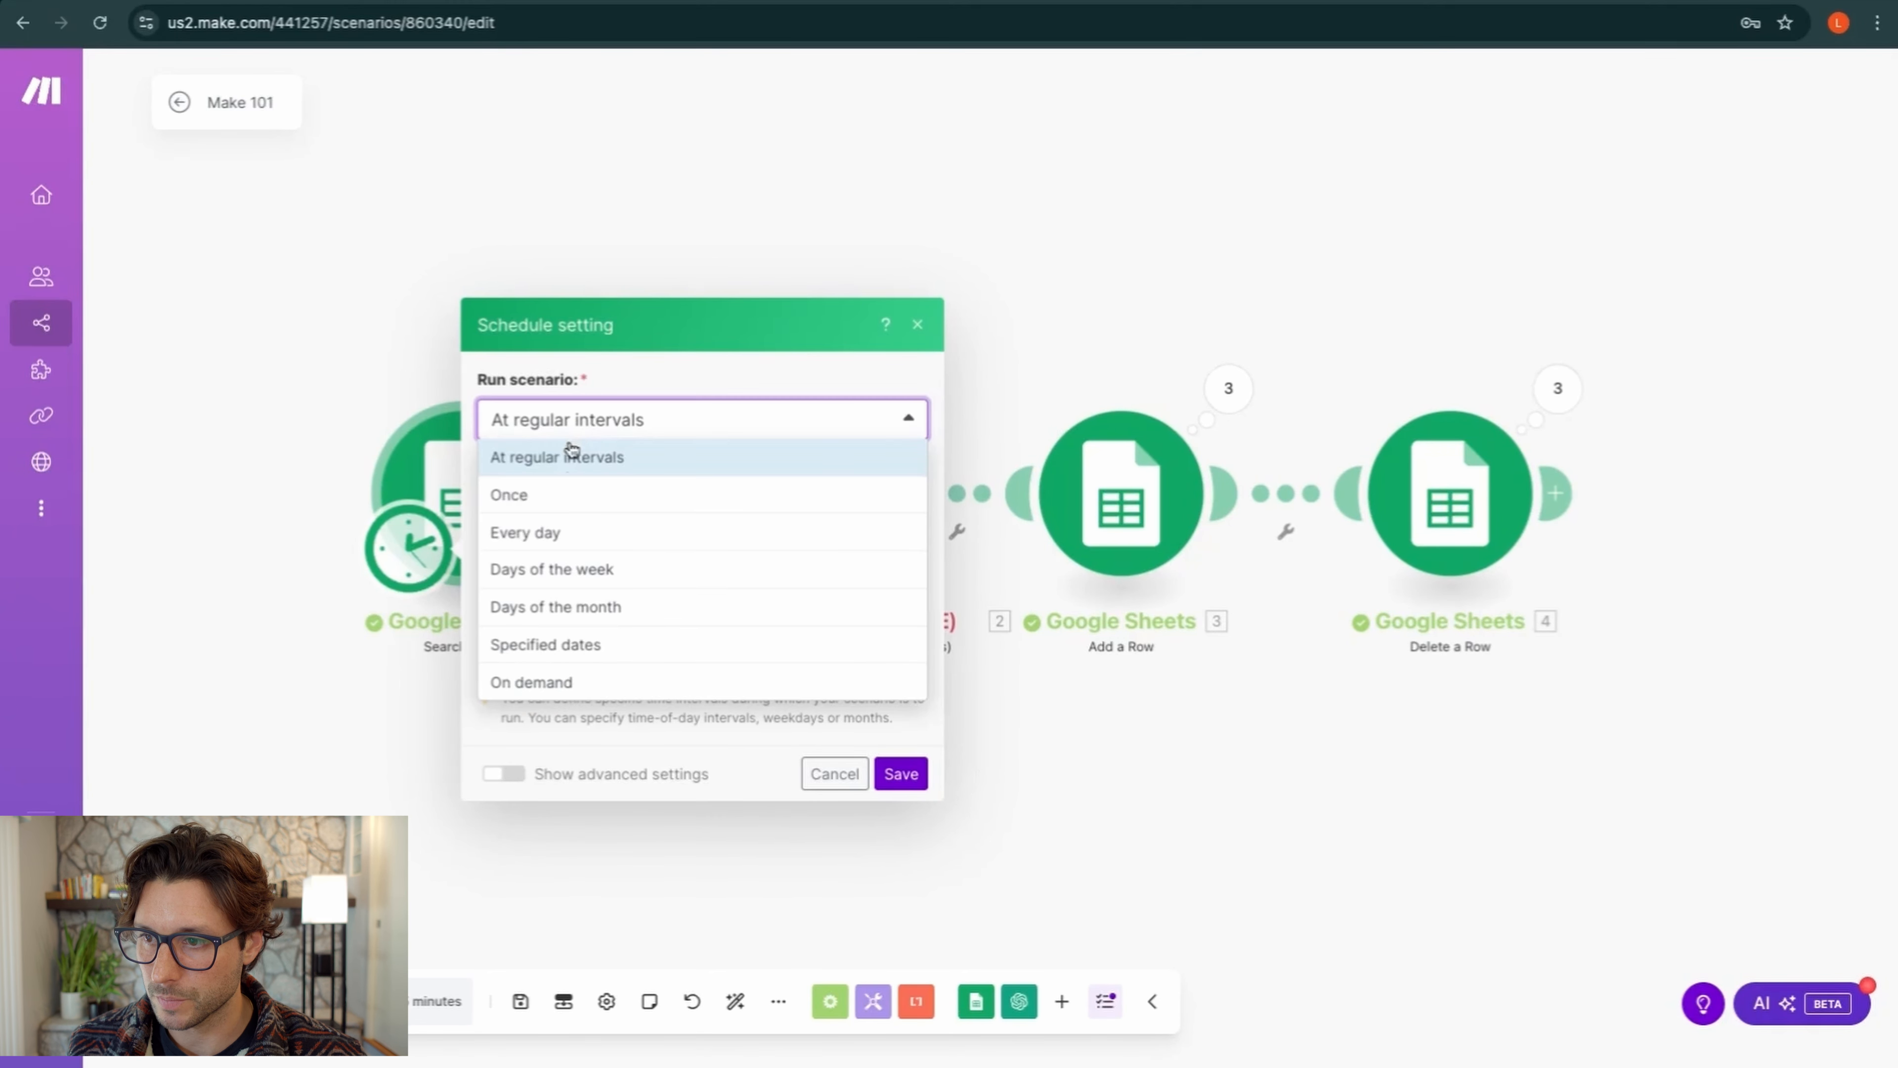
click(561, 573)
click(500, 592)
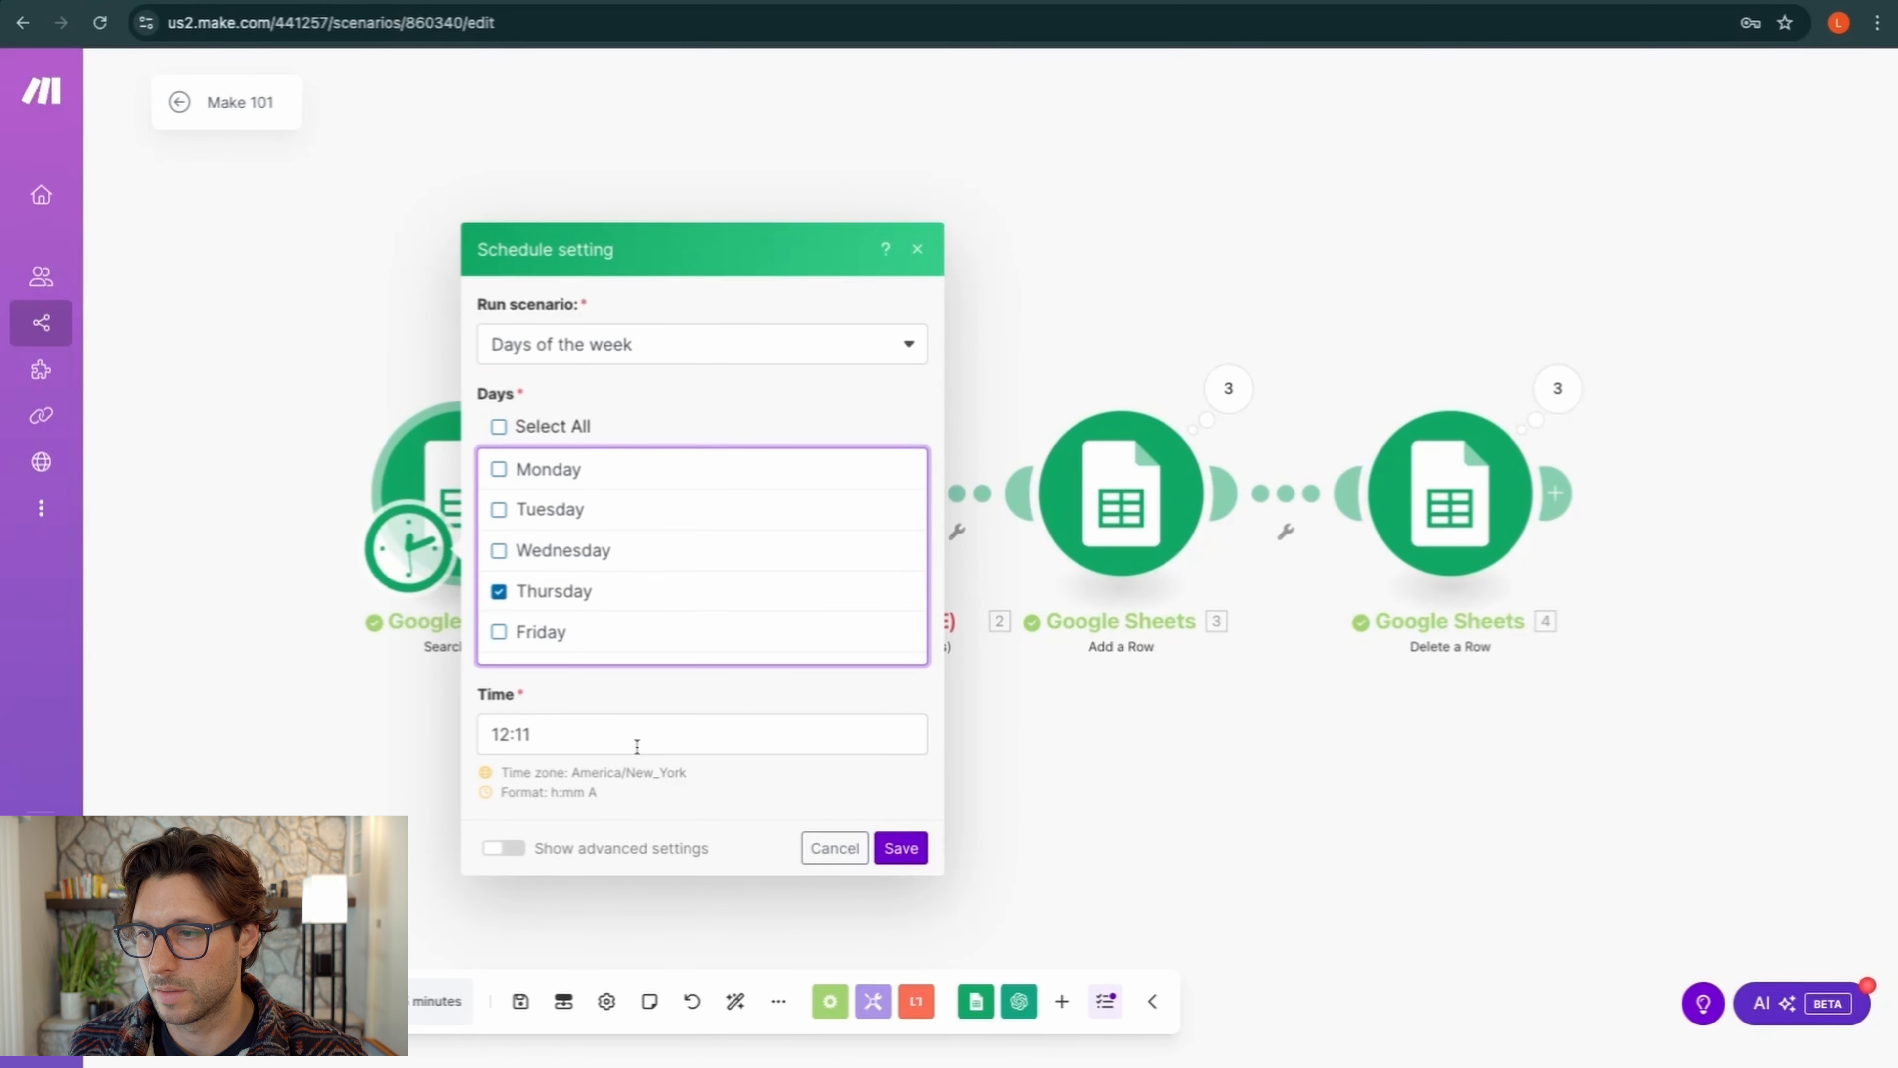
click(900, 848)
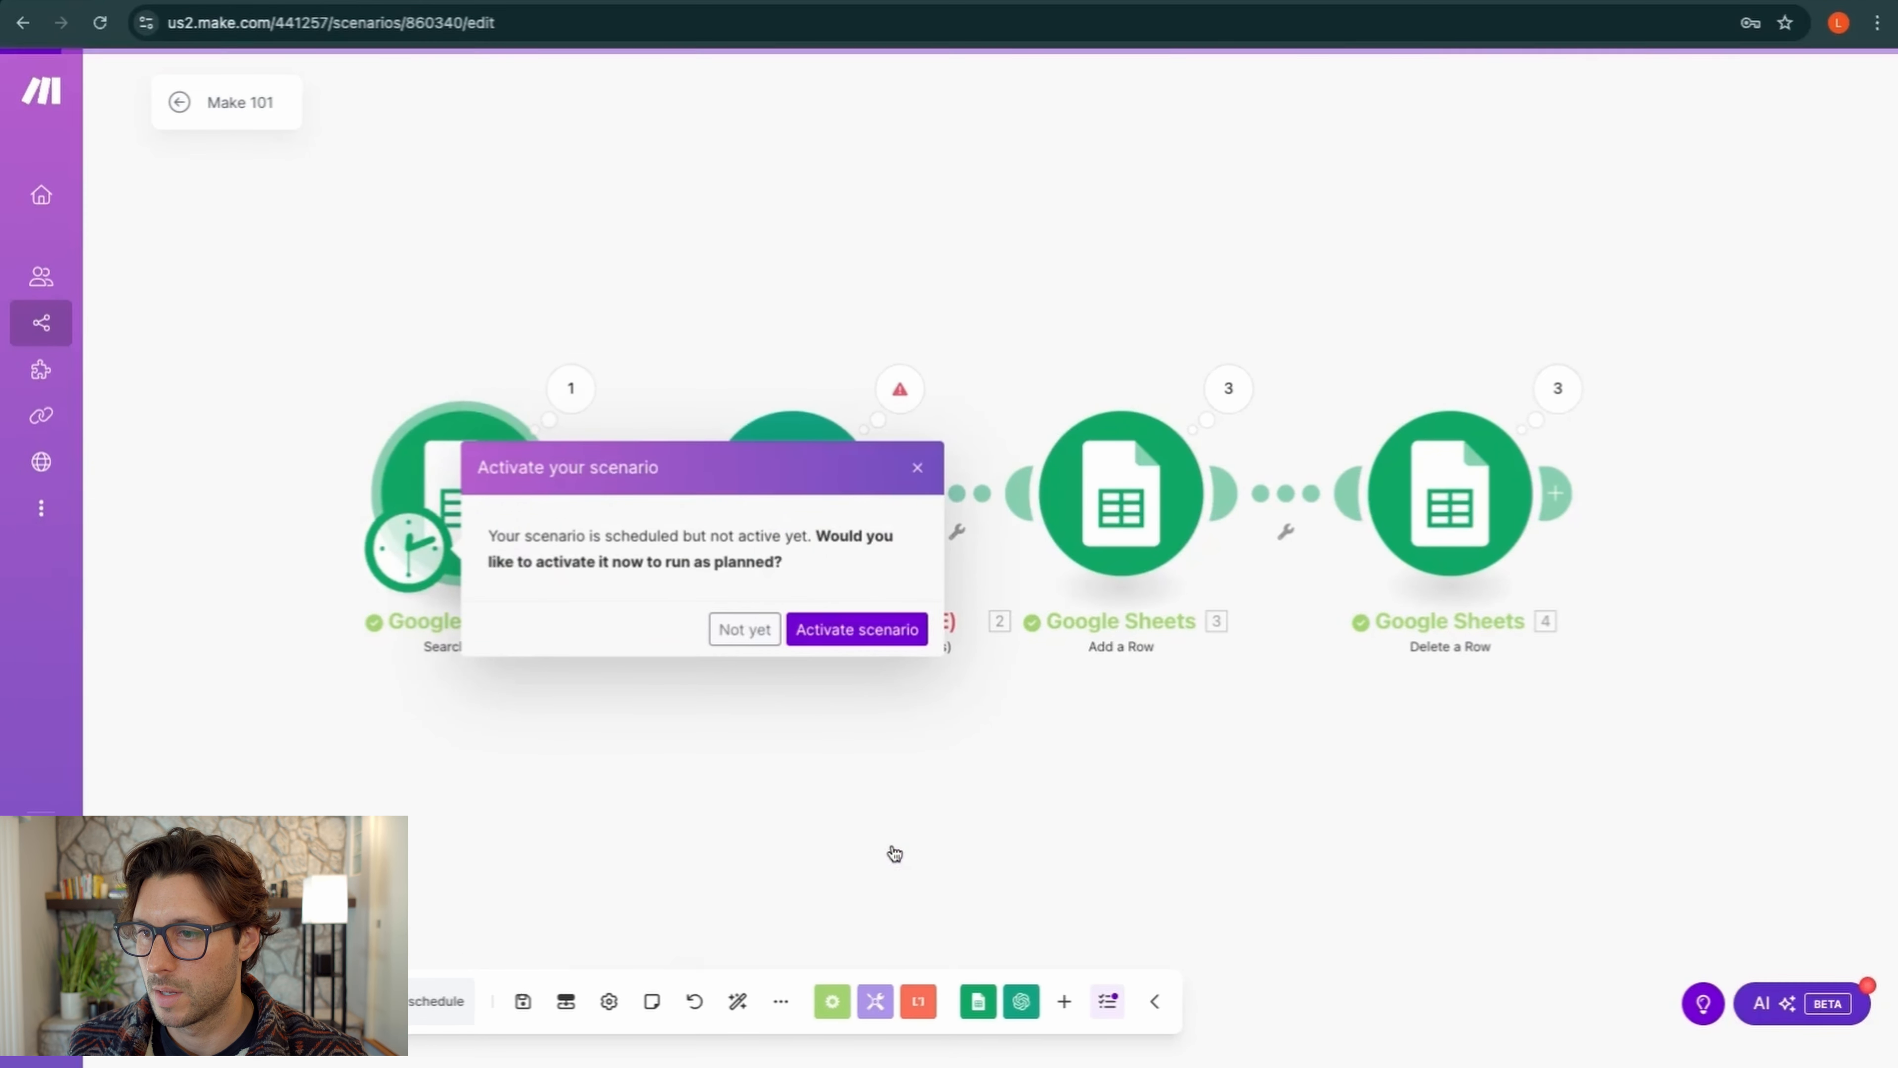
click(847, 642)
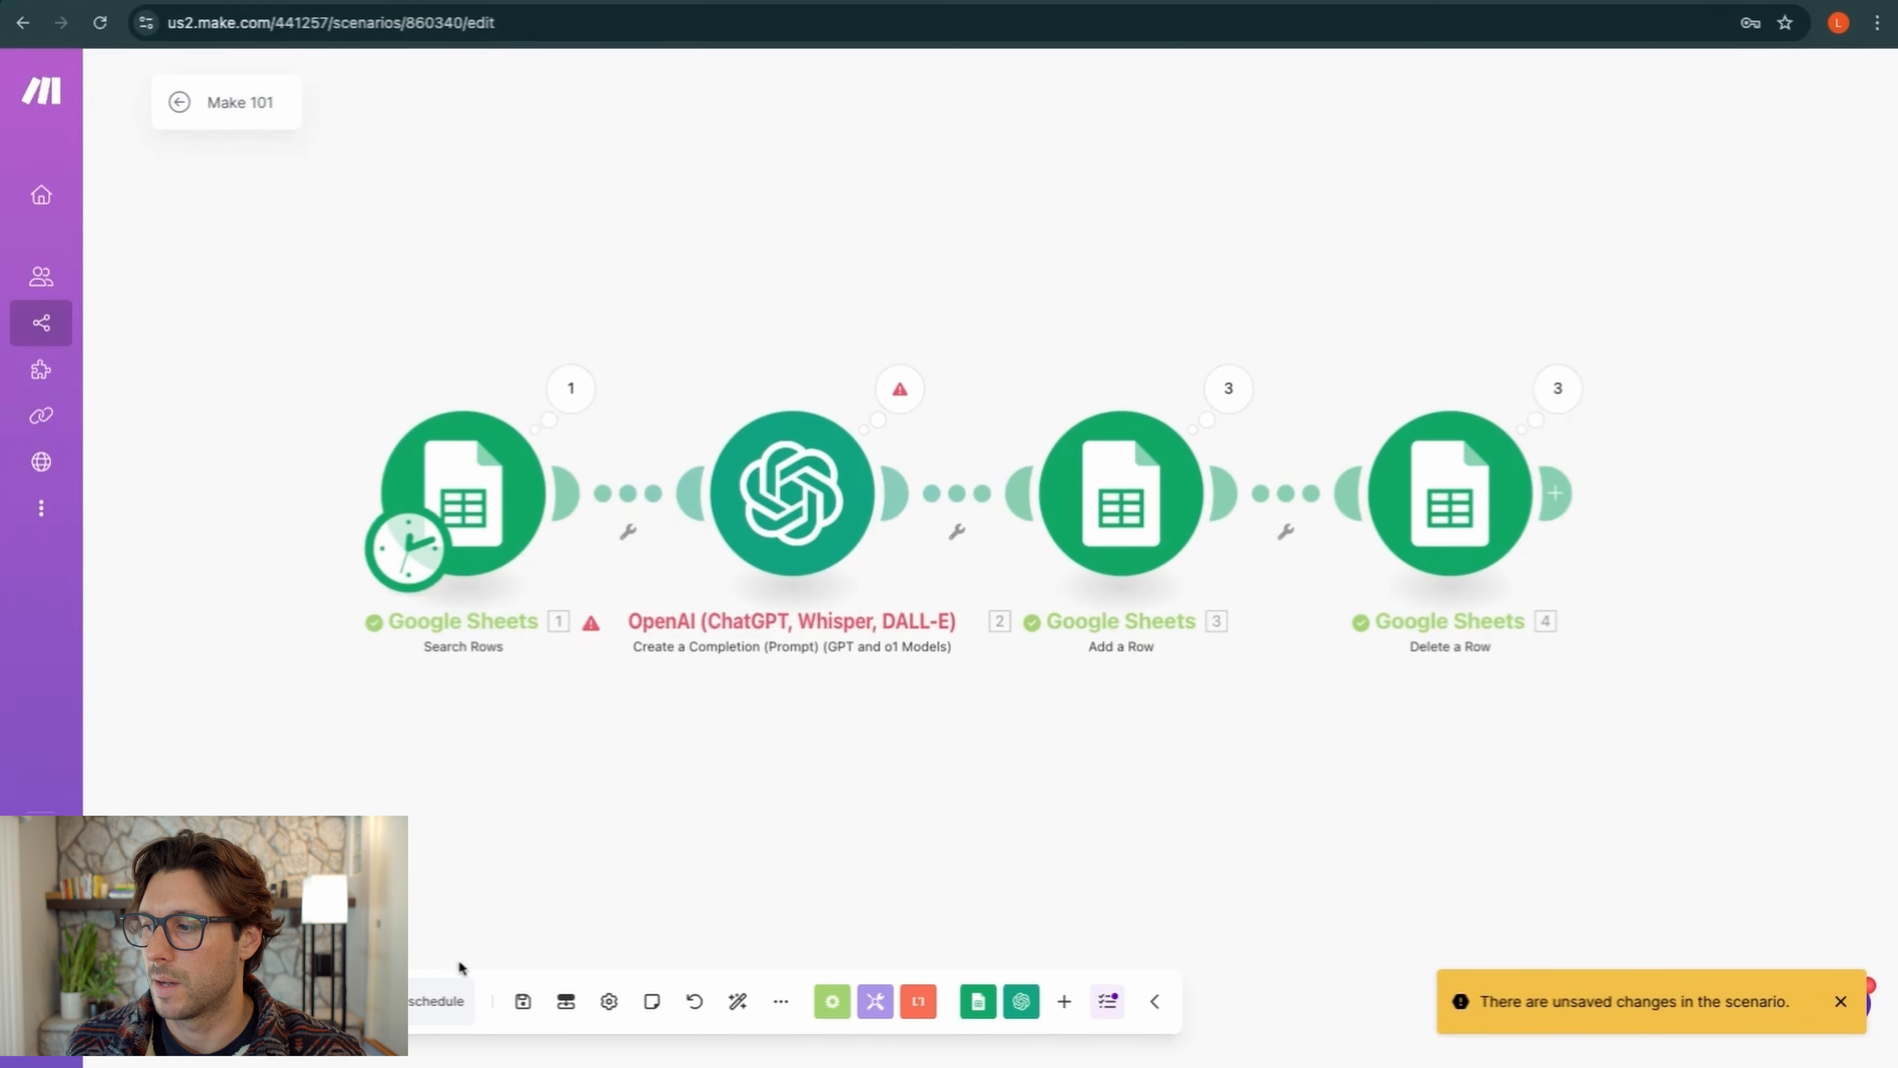
Save the scenario, then open Make 101's Incomplete Executions tab from All scenarios
click(523, 1001)
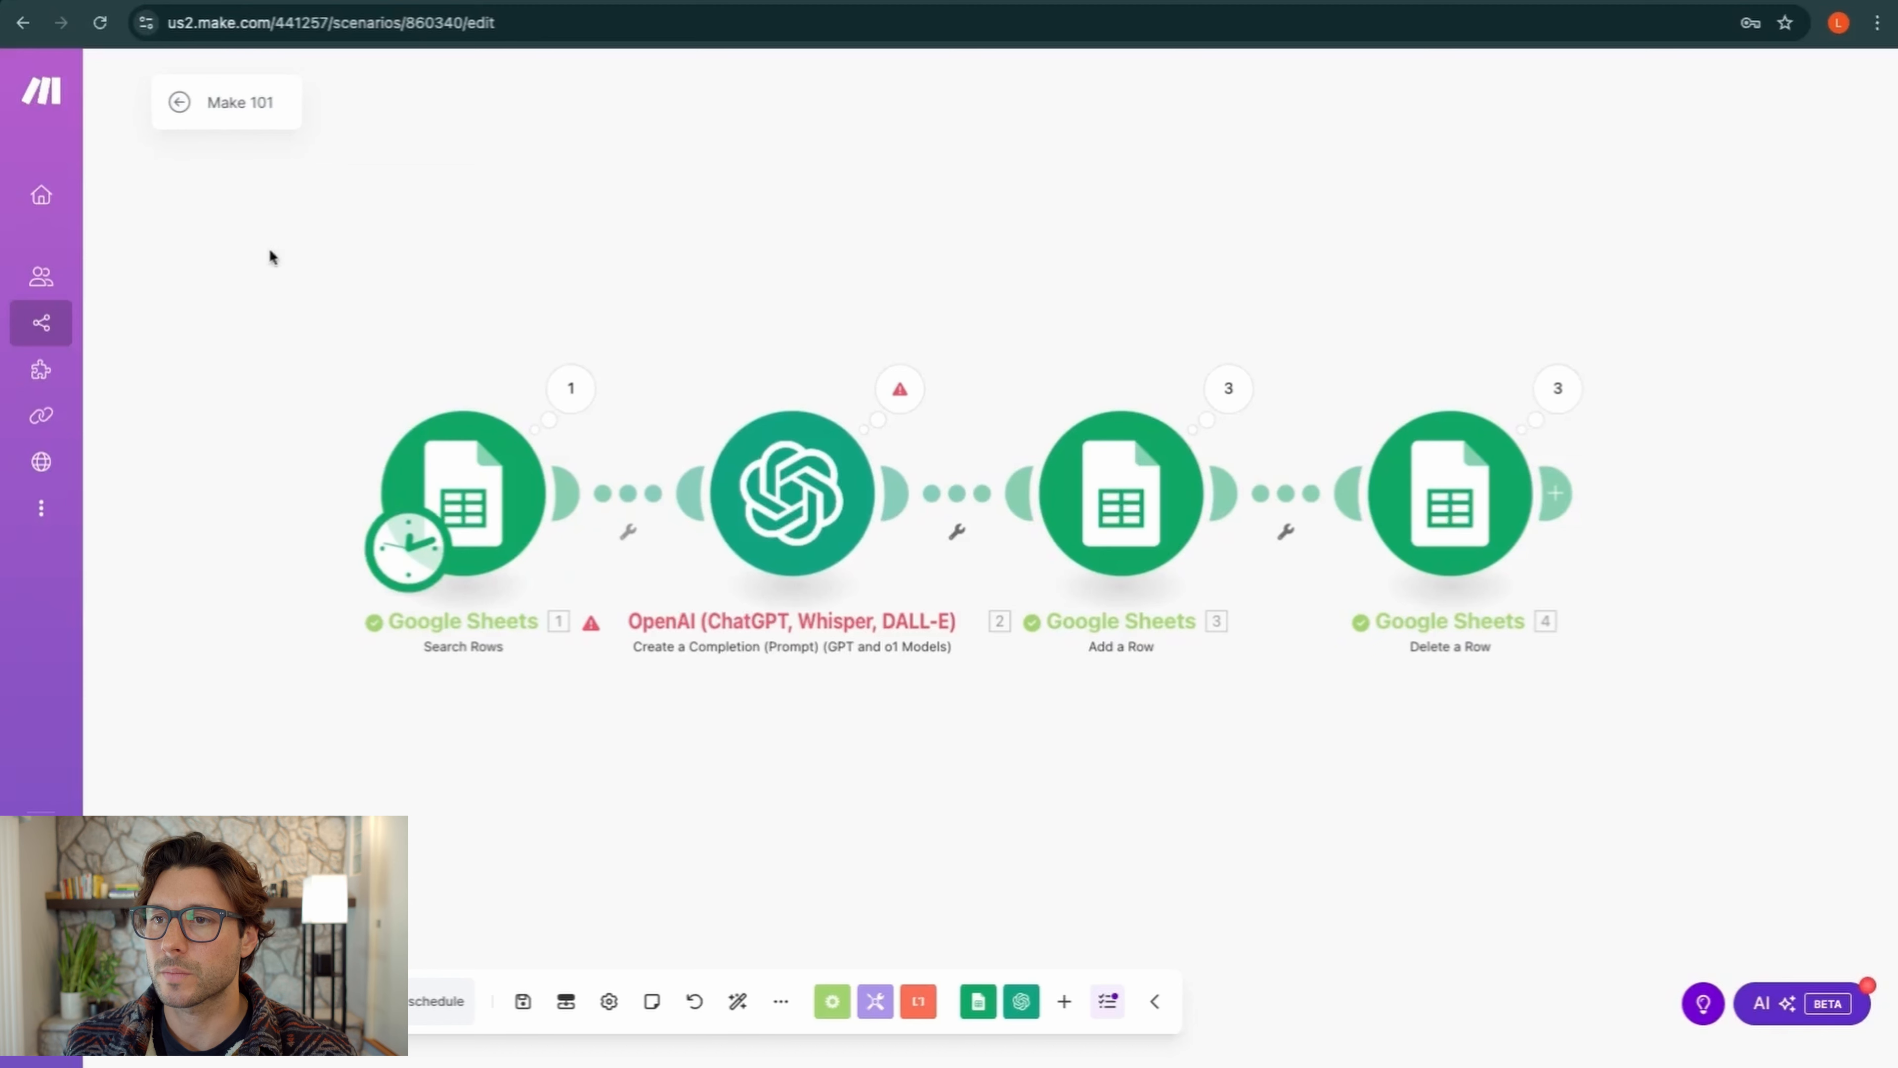
click(179, 102)
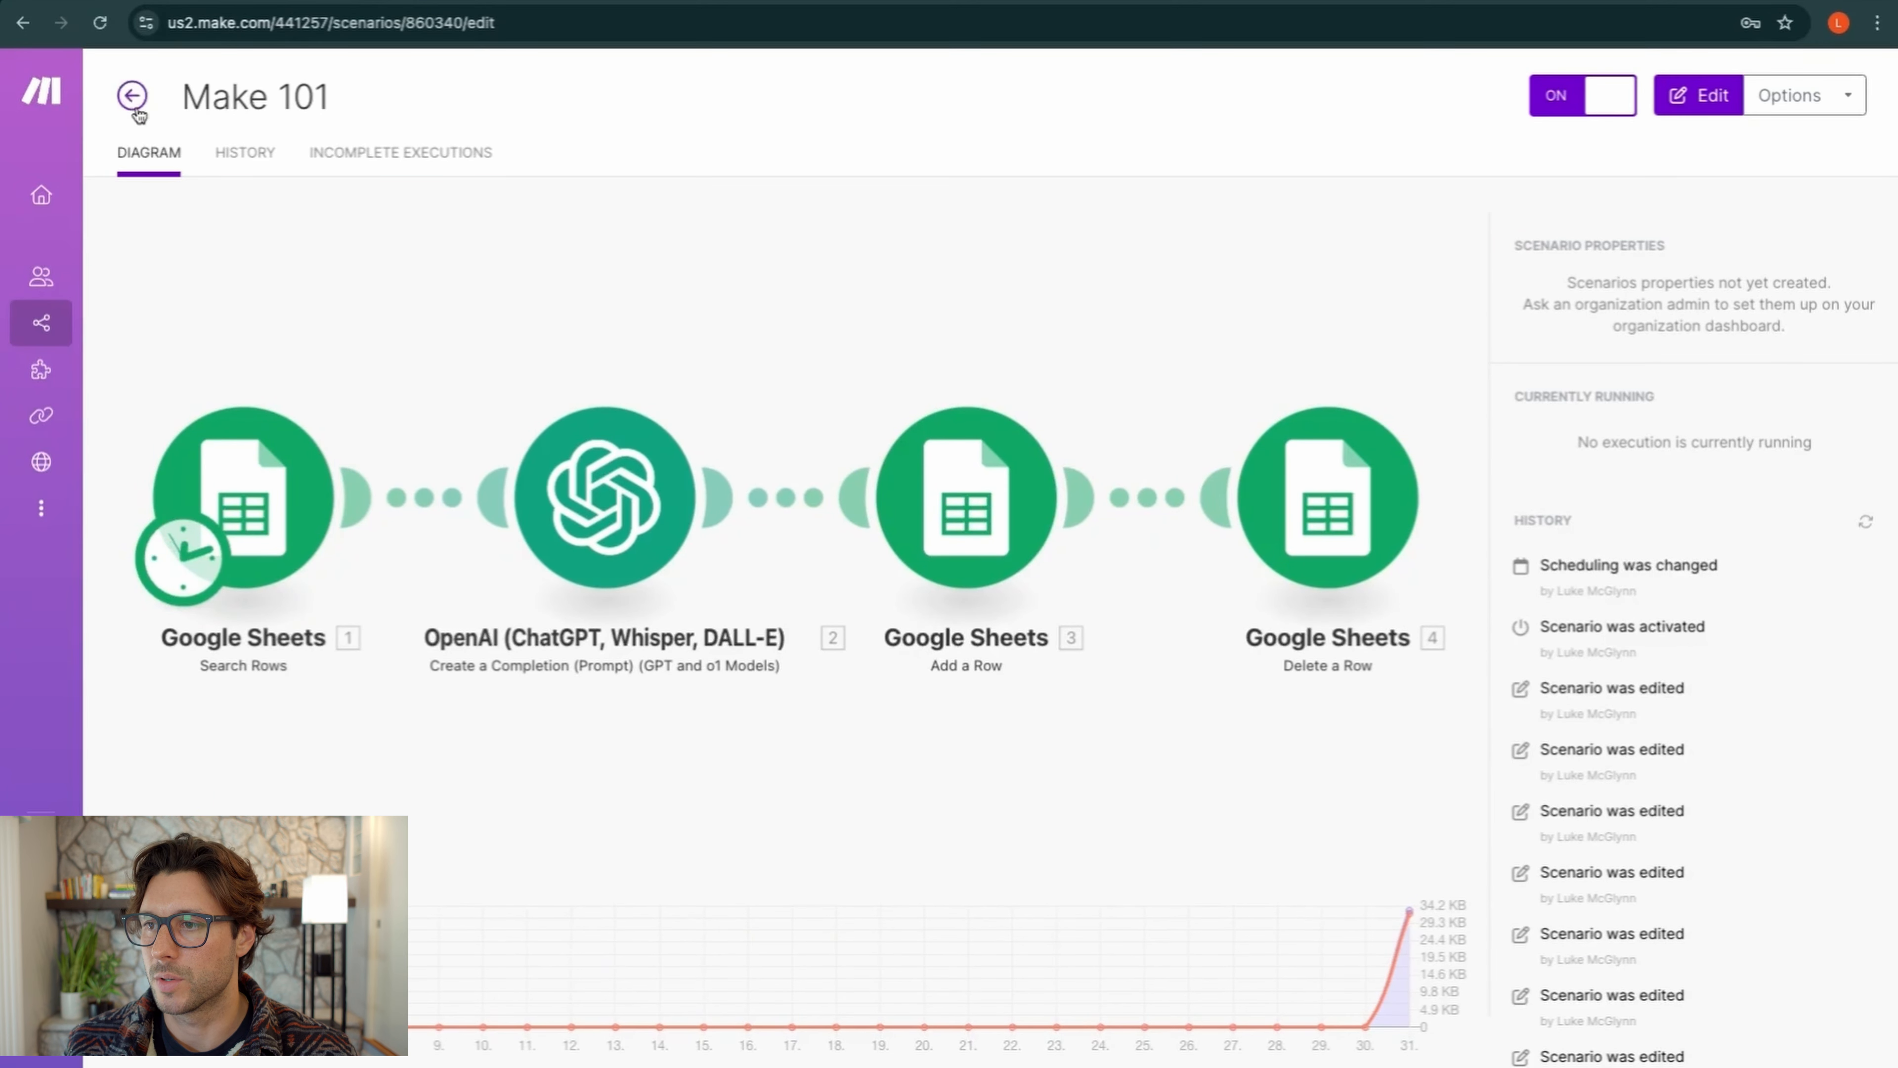
click(132, 95)
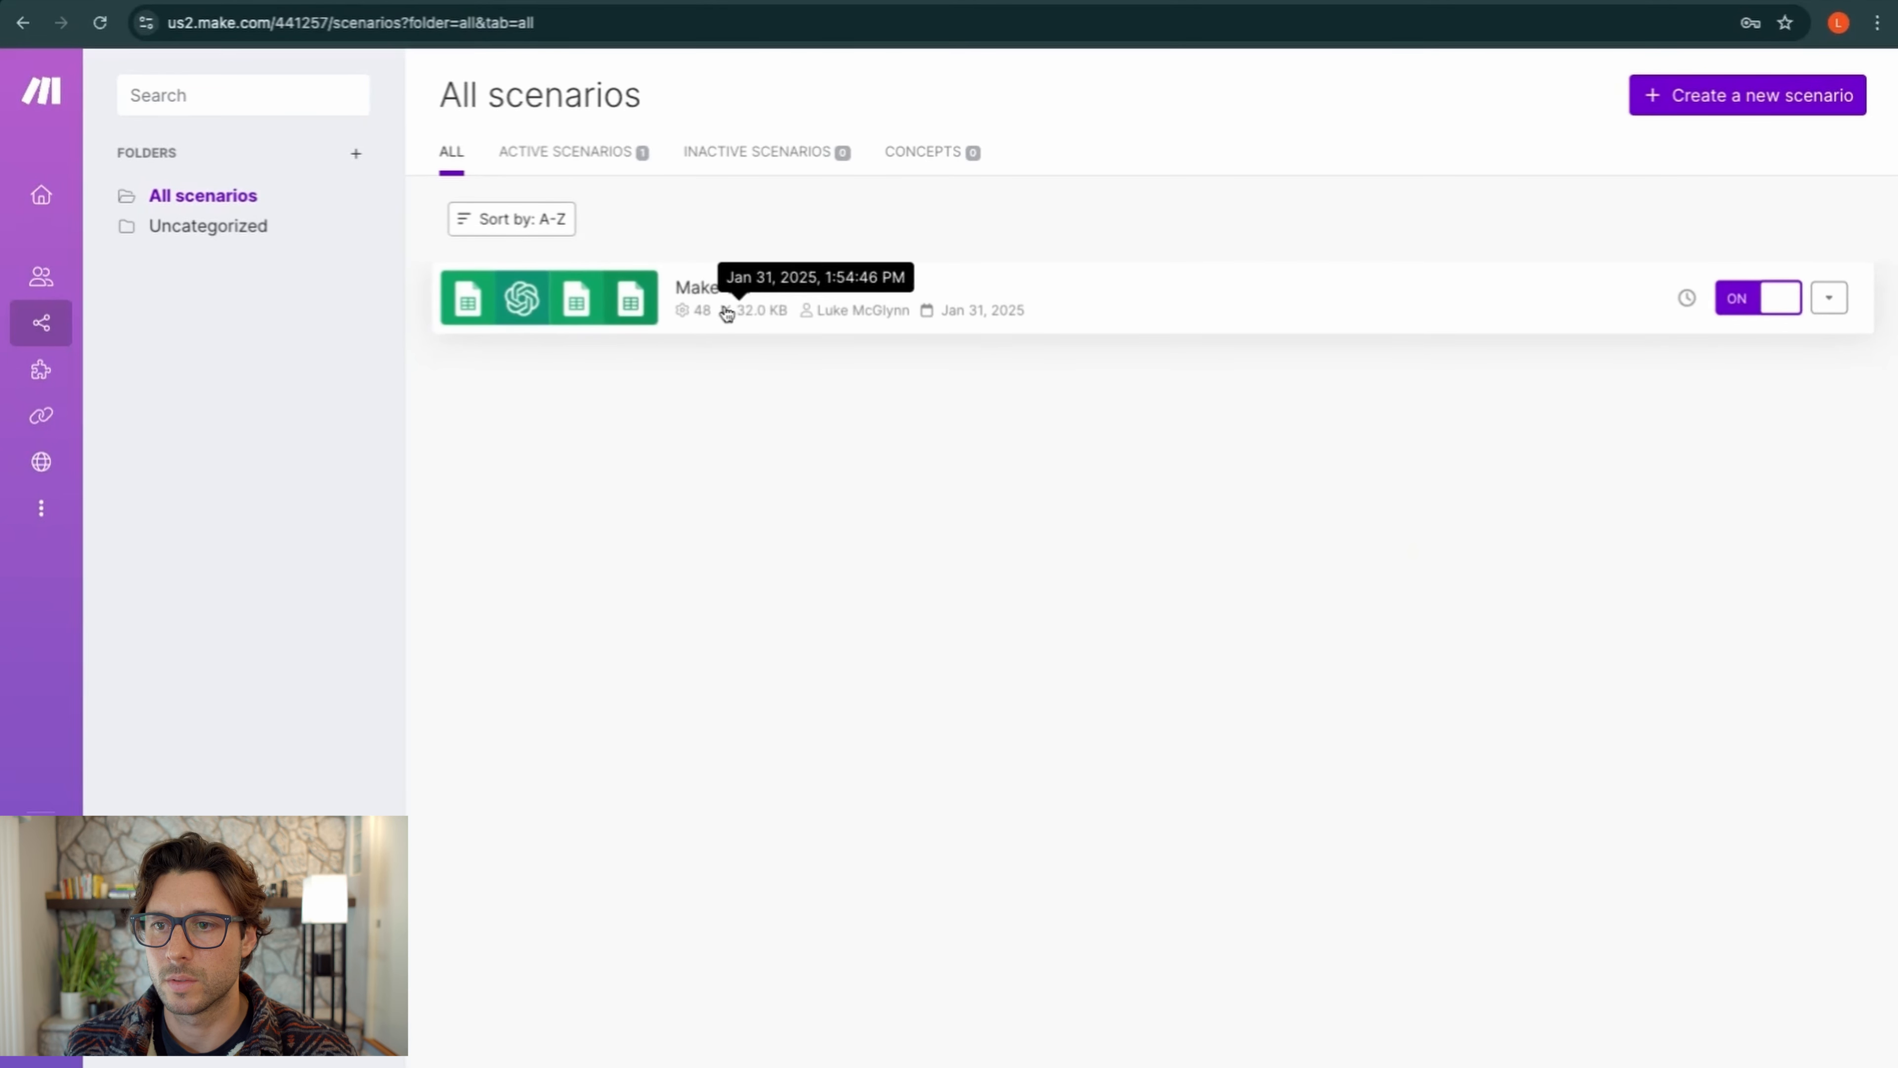
click(702, 294)
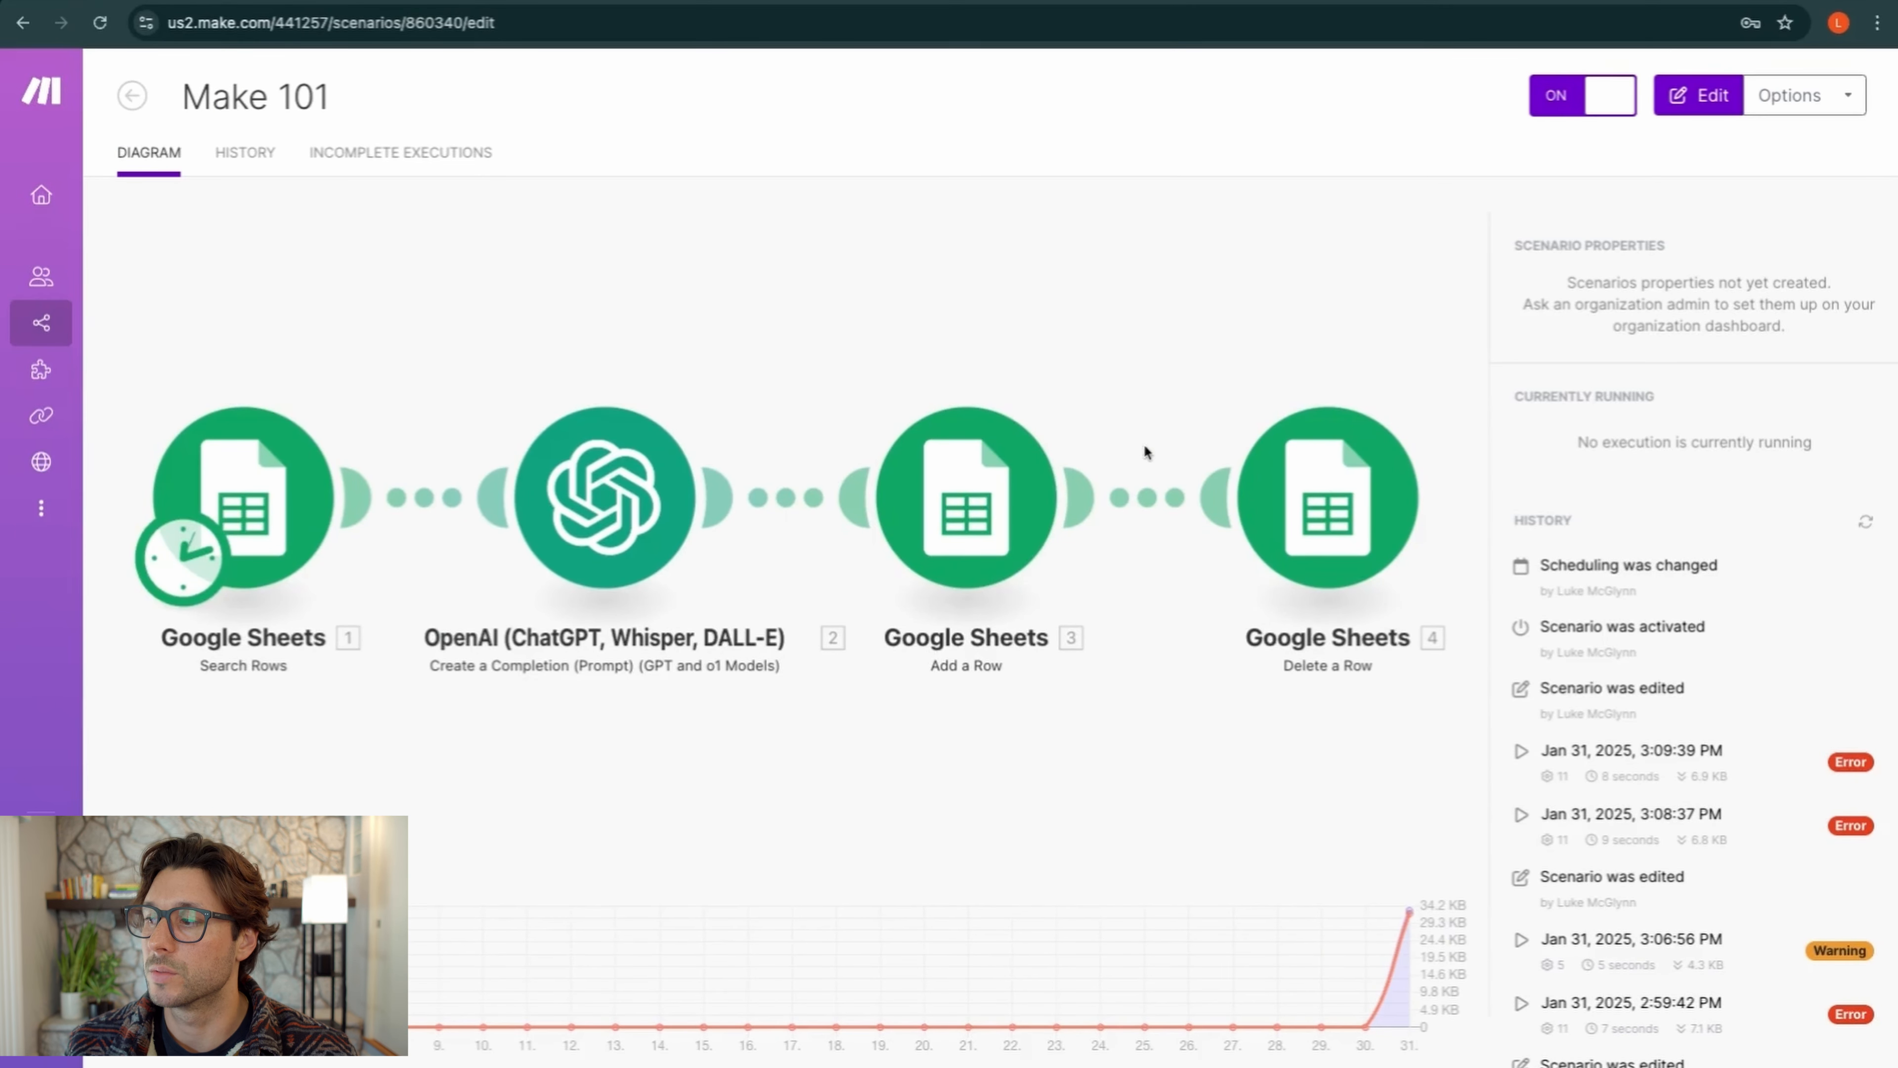
scroll(1538, 666, down, 2)
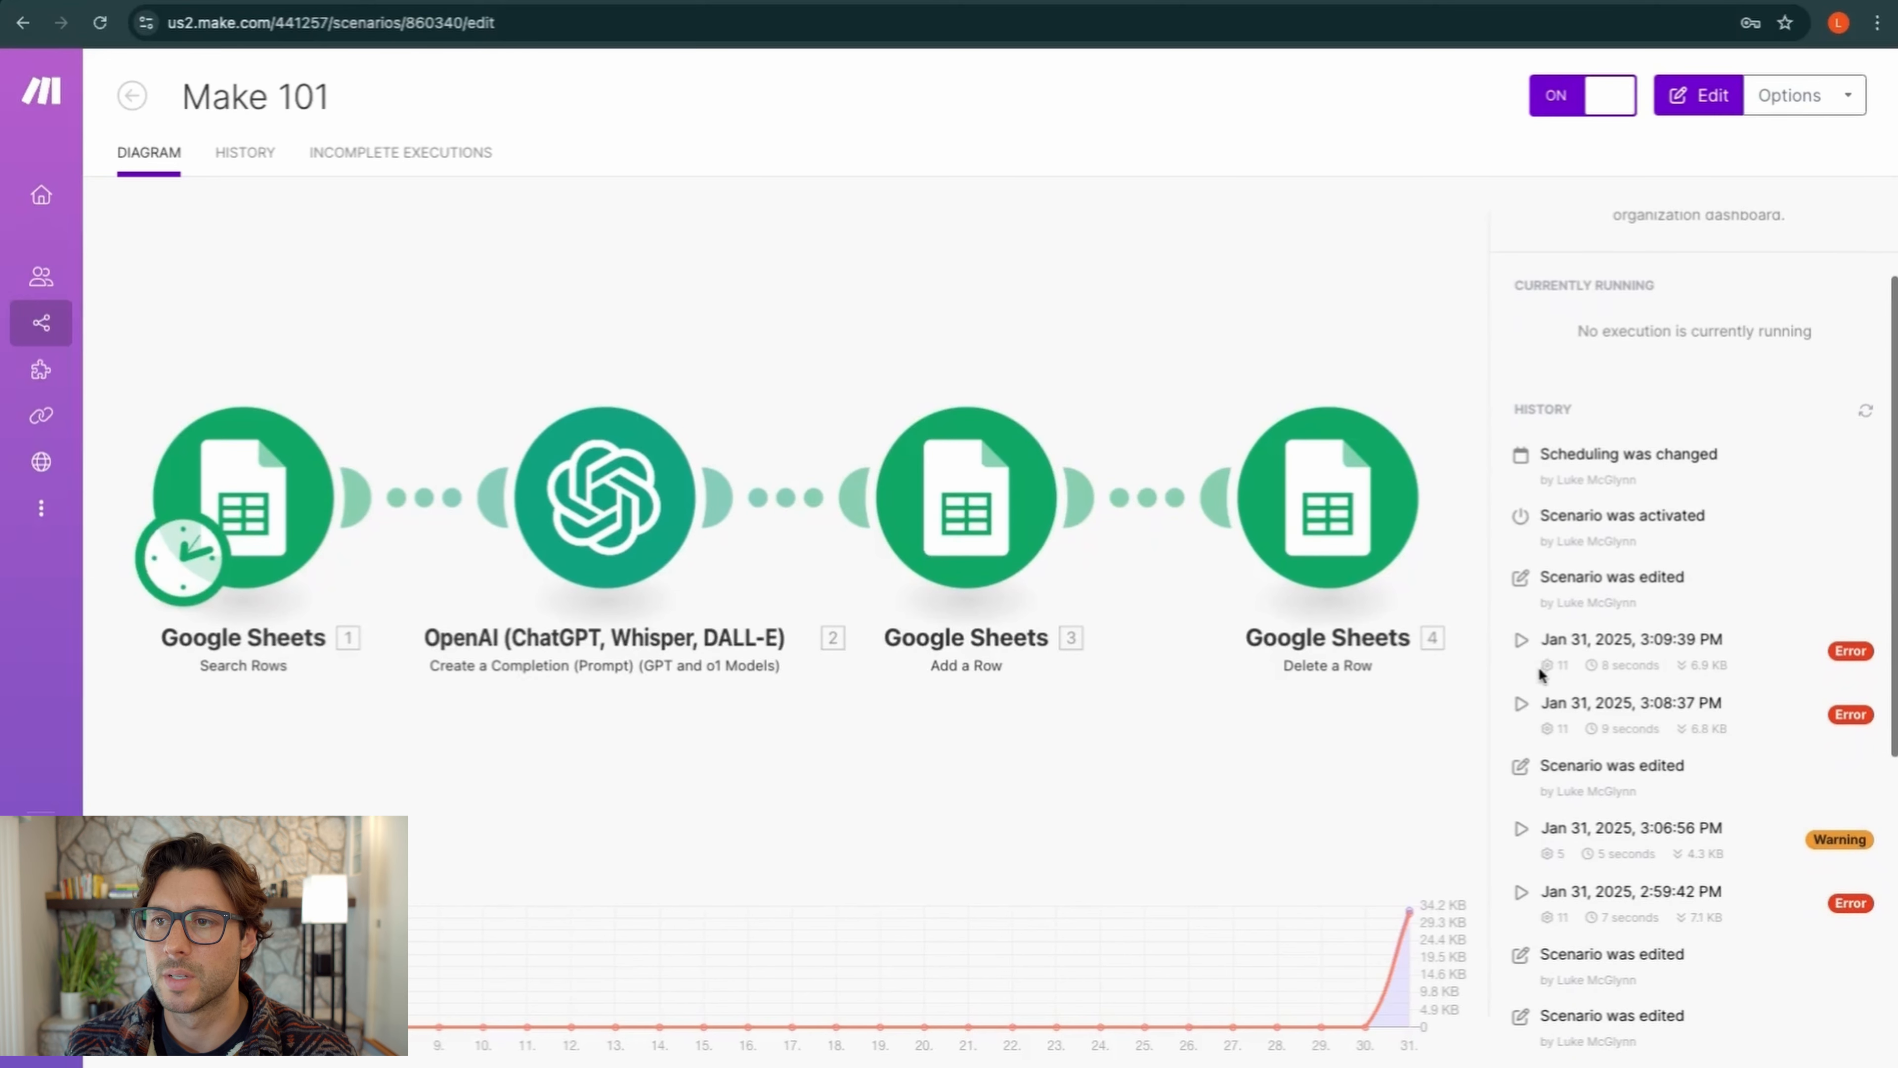
click(349, 166)
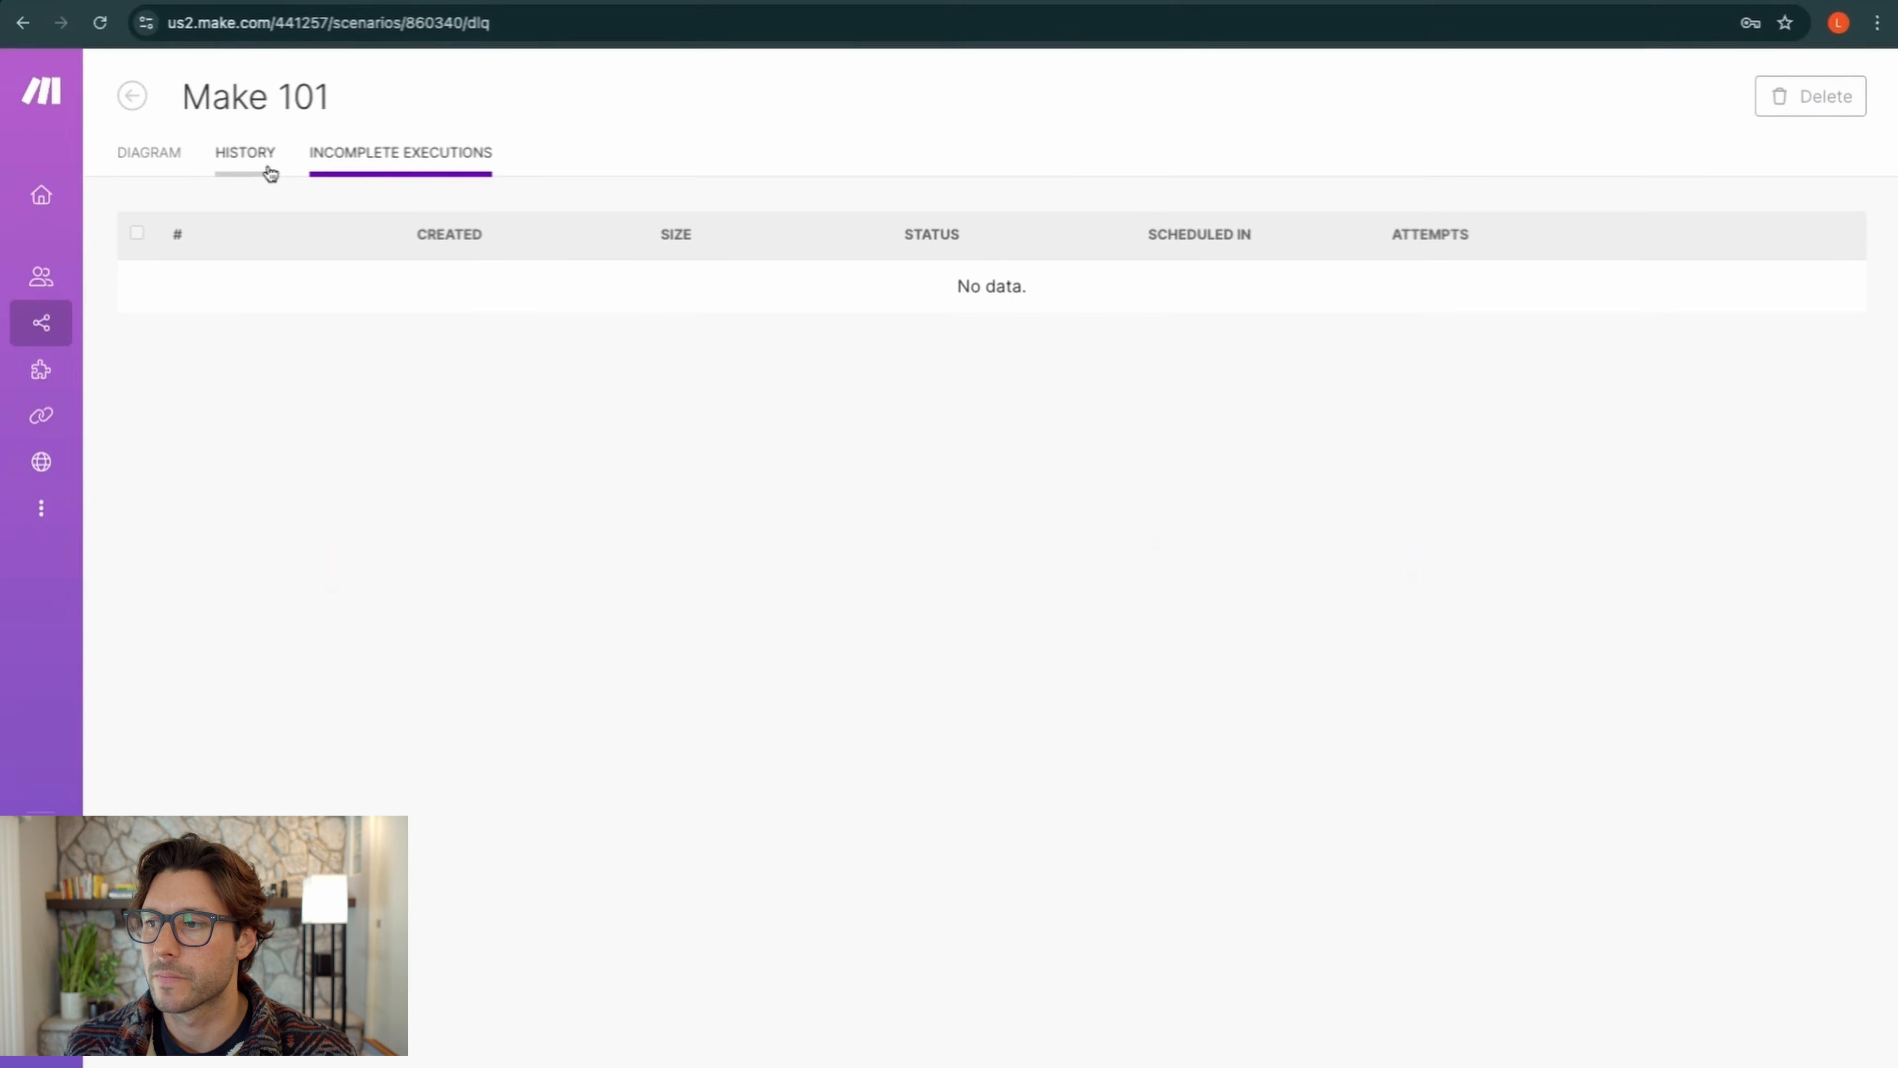
Open the run history and the details of the 3:09:39 PM errored run
click(270, 172)
scroll(420, 447, down, 3)
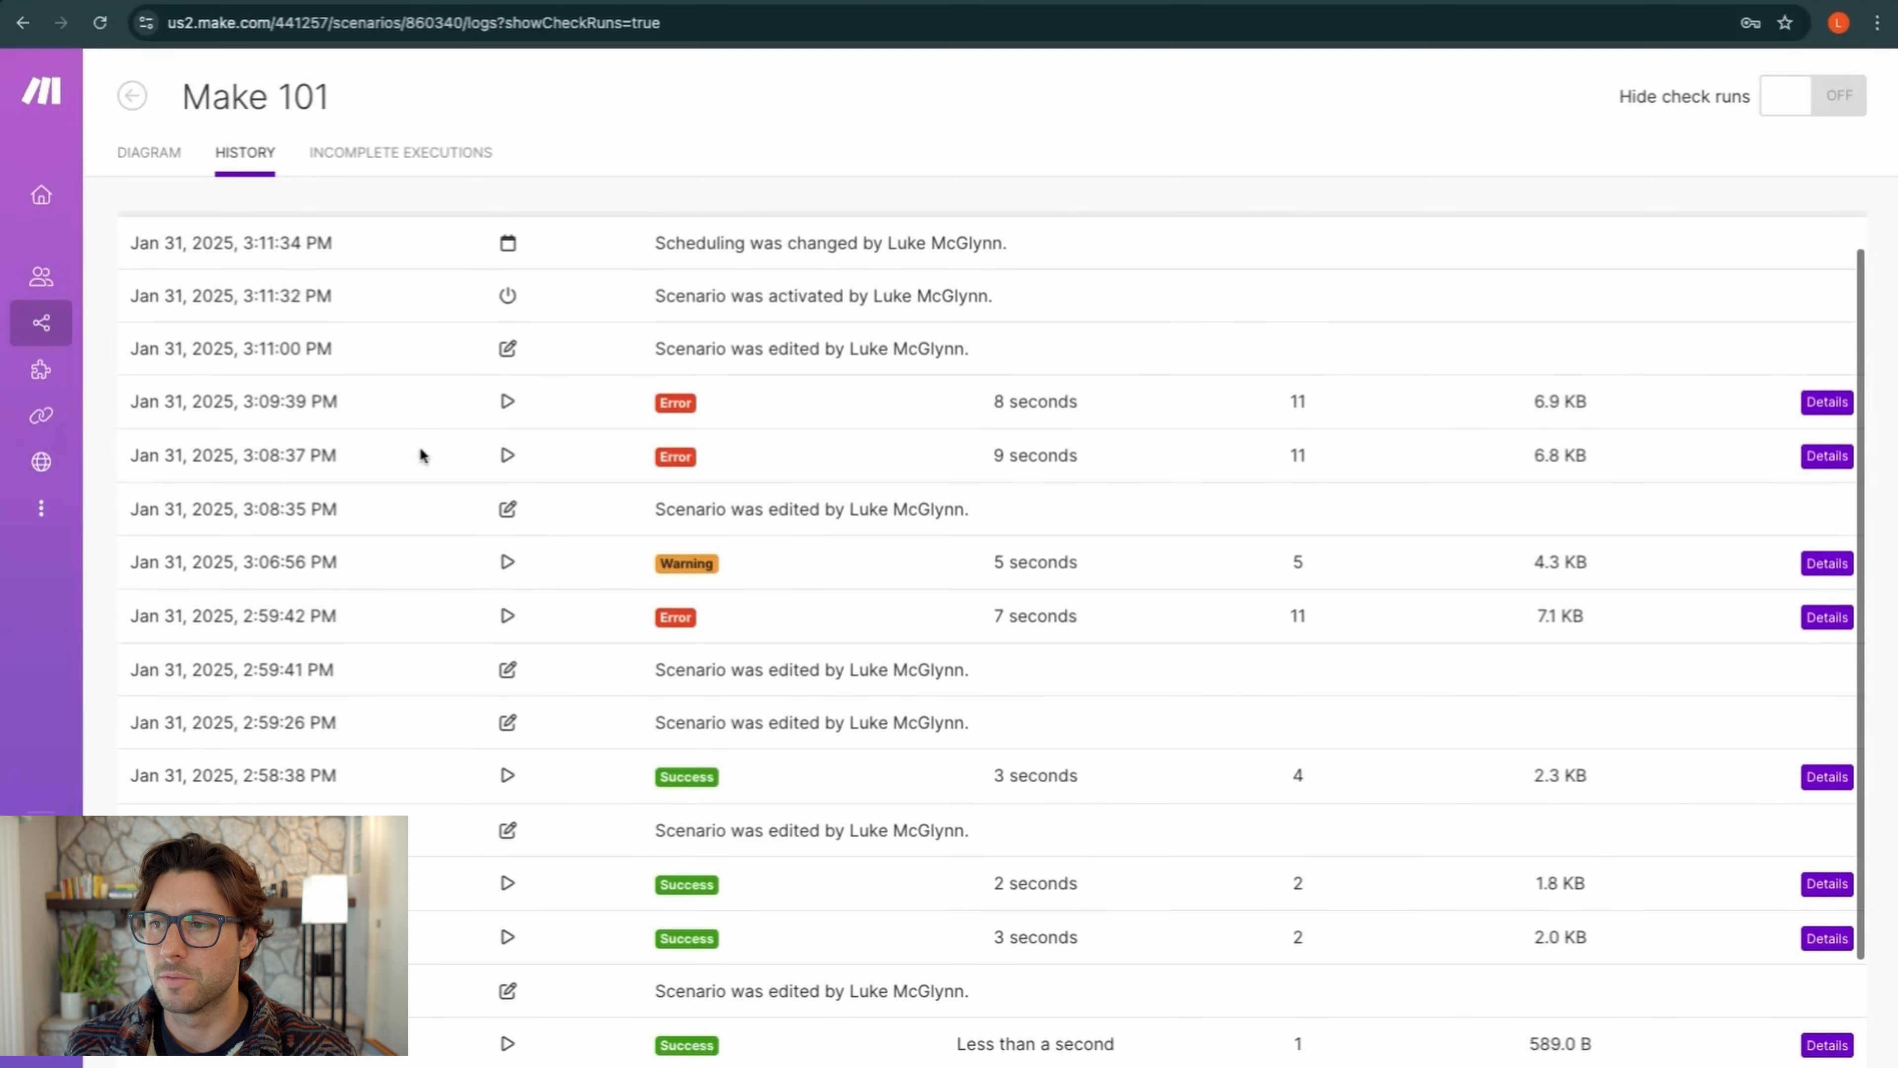
scroll(420, 446, up, 3)
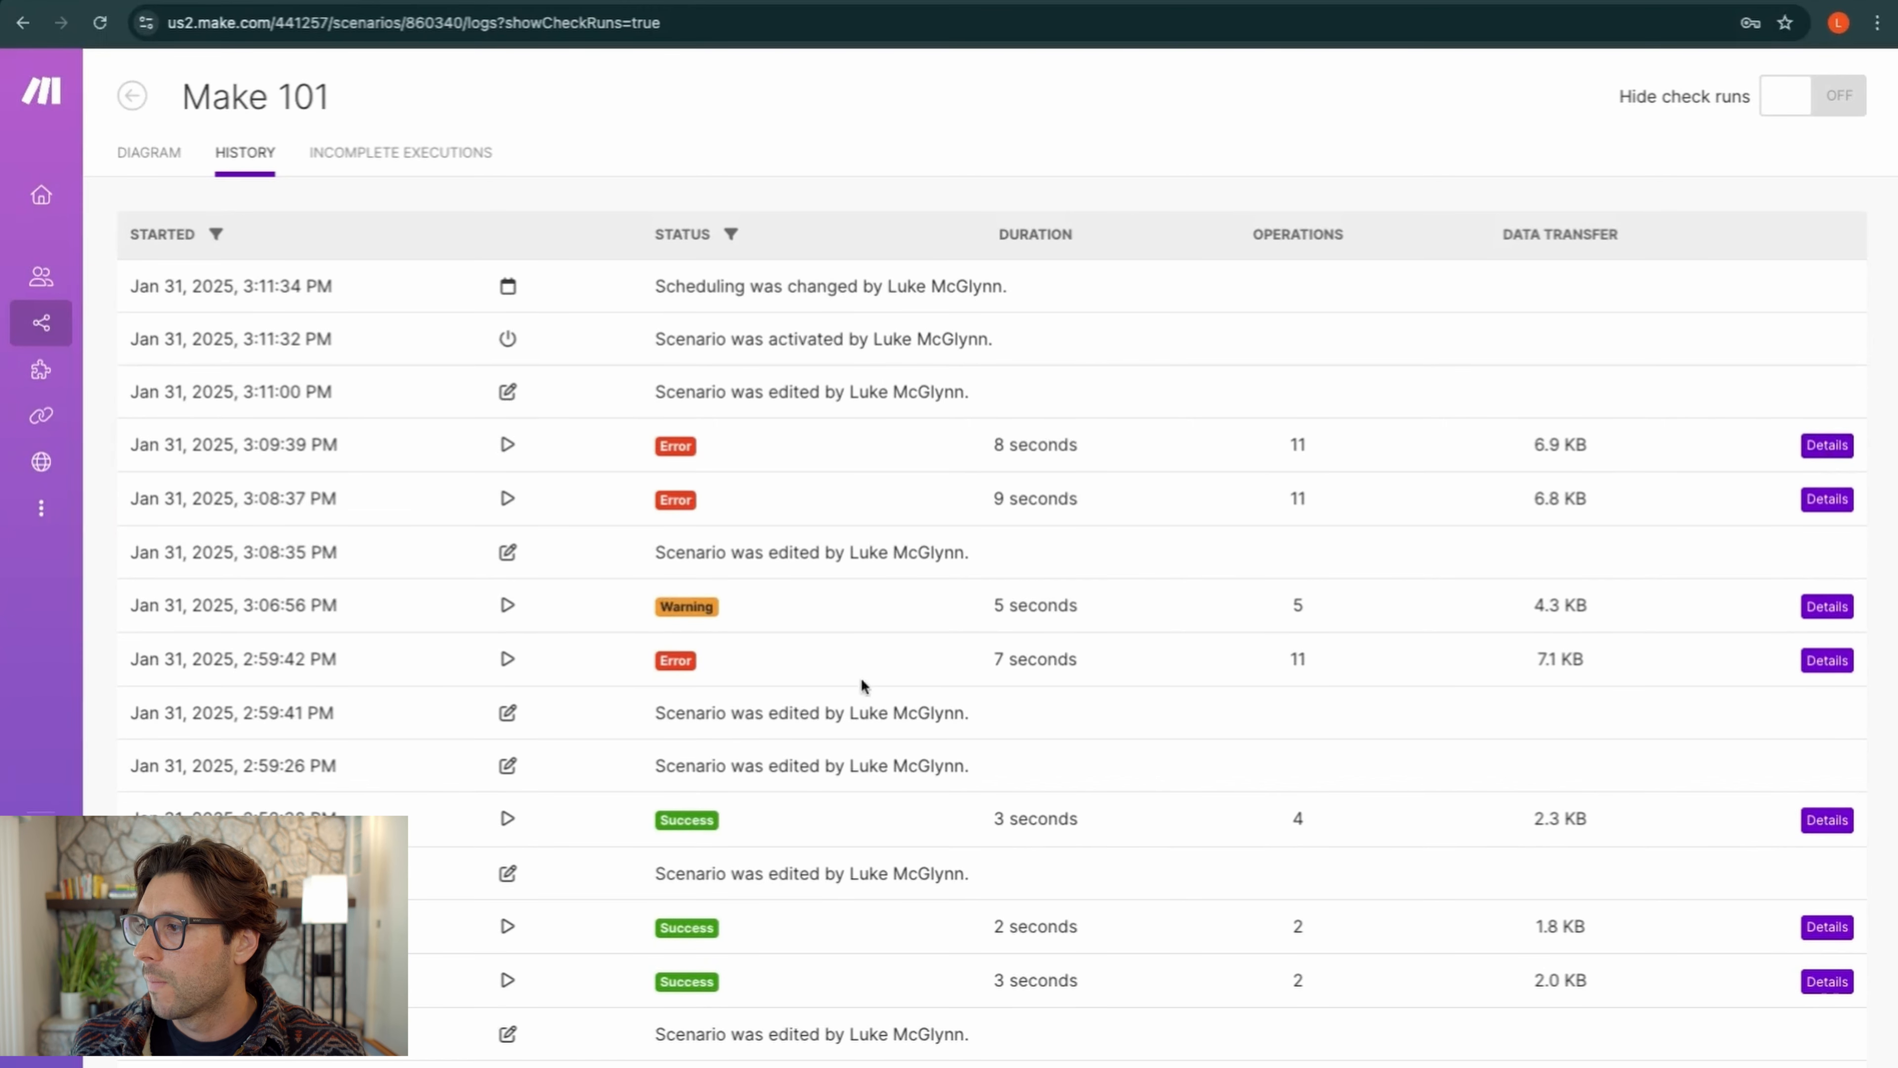
click(1812, 449)
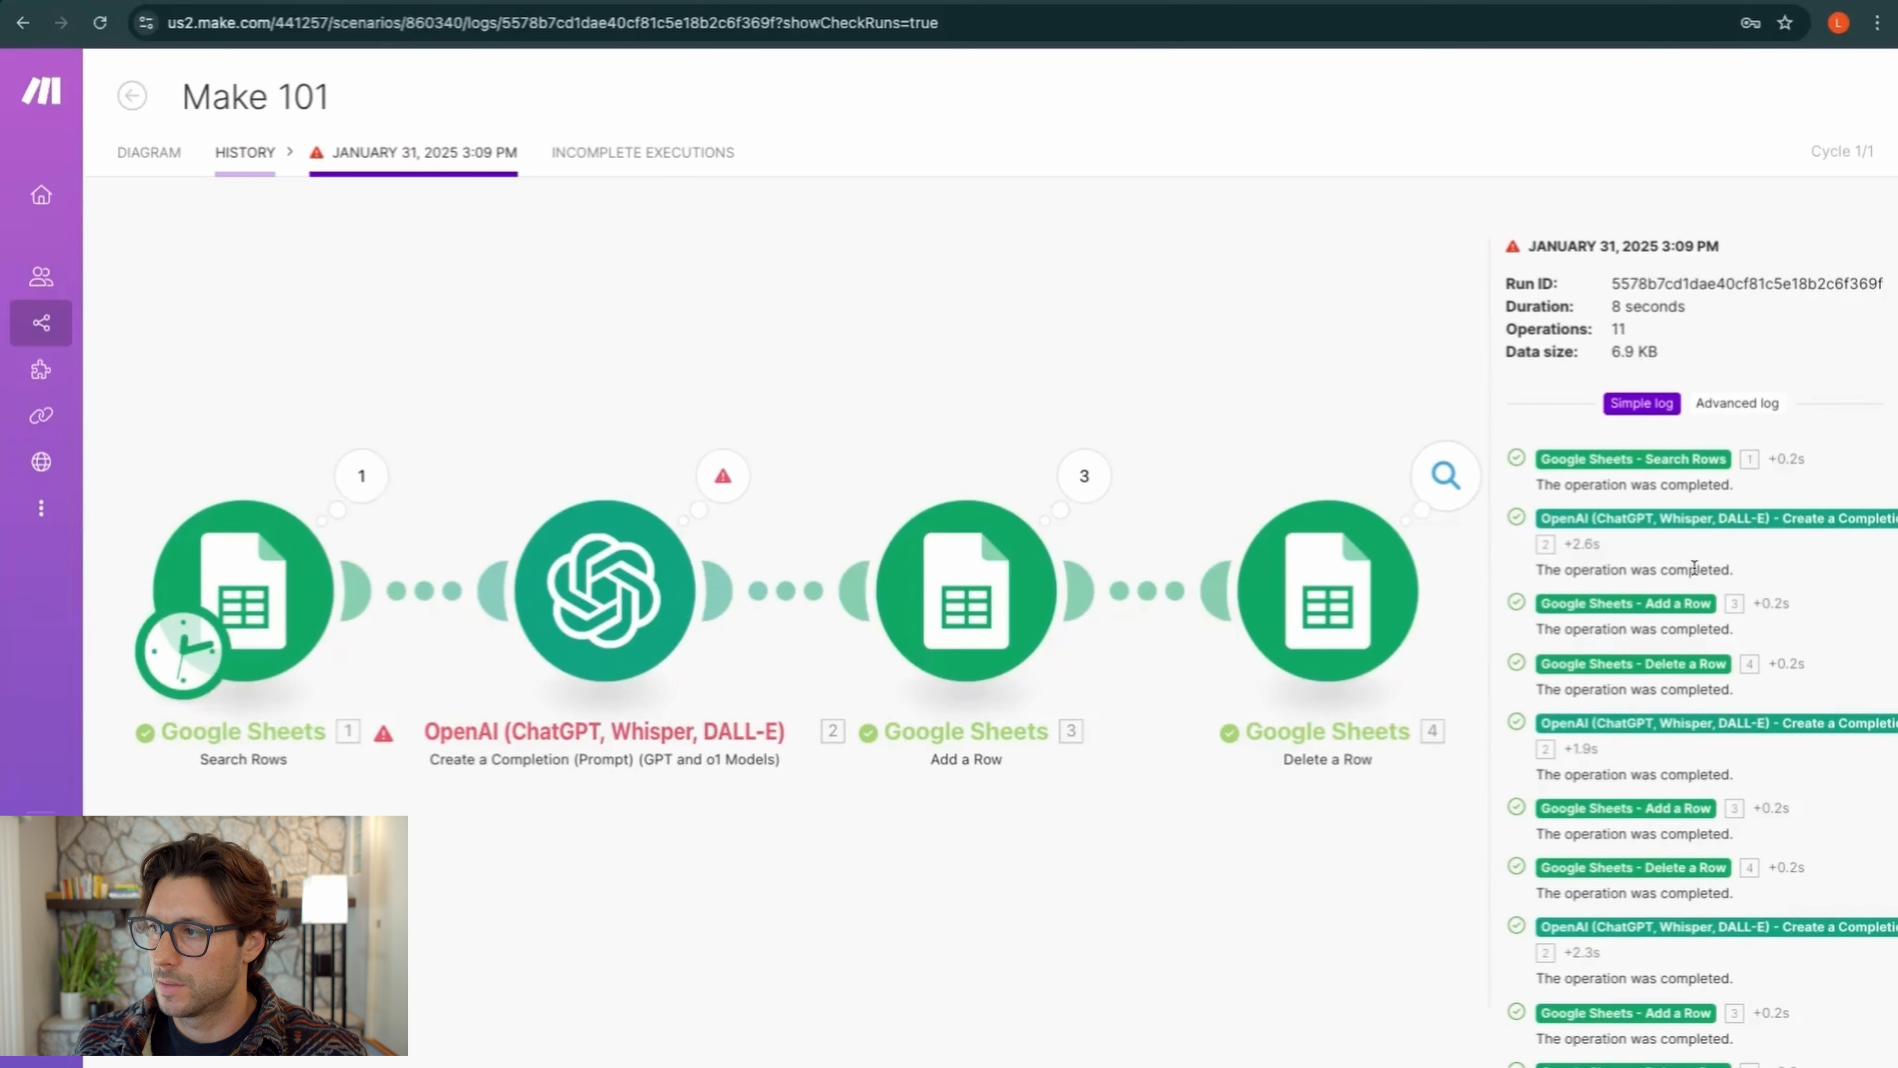
Find and select the third-party API limit error message in the run log
scroll(1694, 567, down, 1)
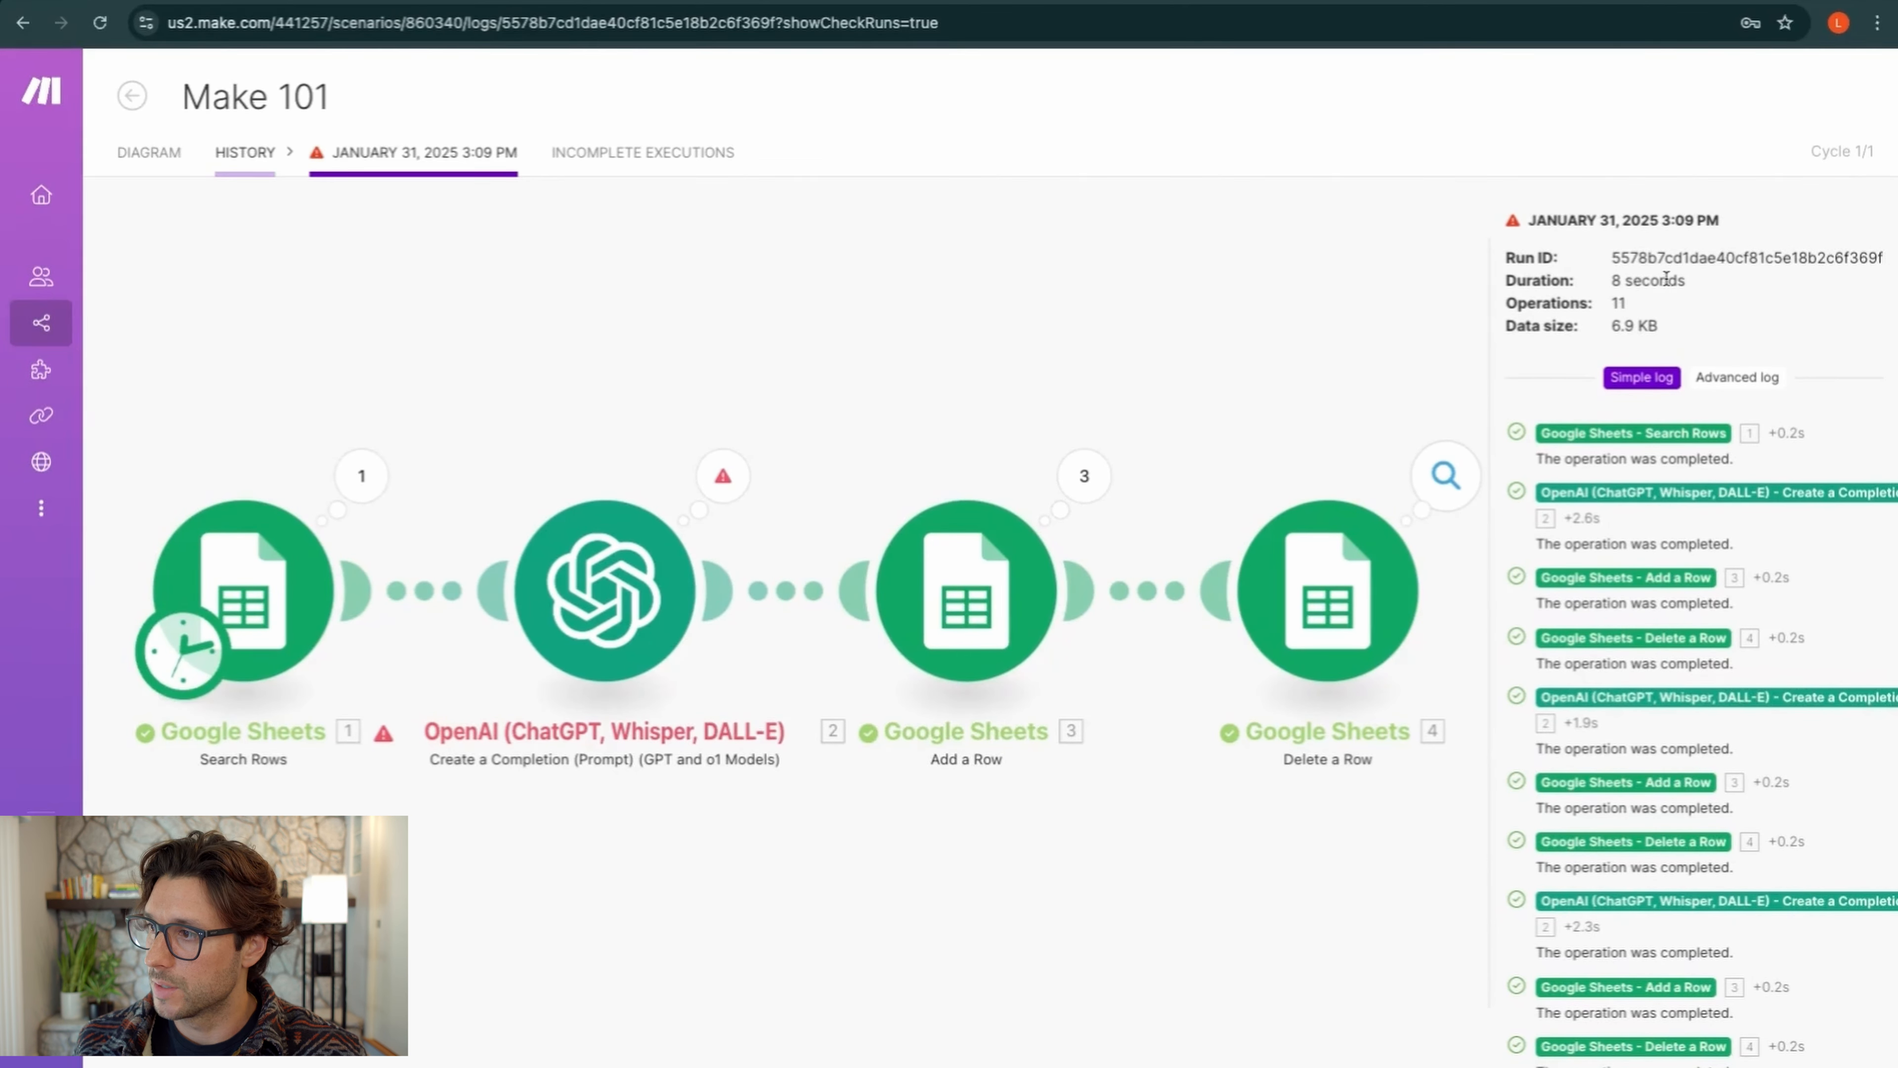
scroll(1719, 441, down, 3)
scroll(1719, 456, down, 5)
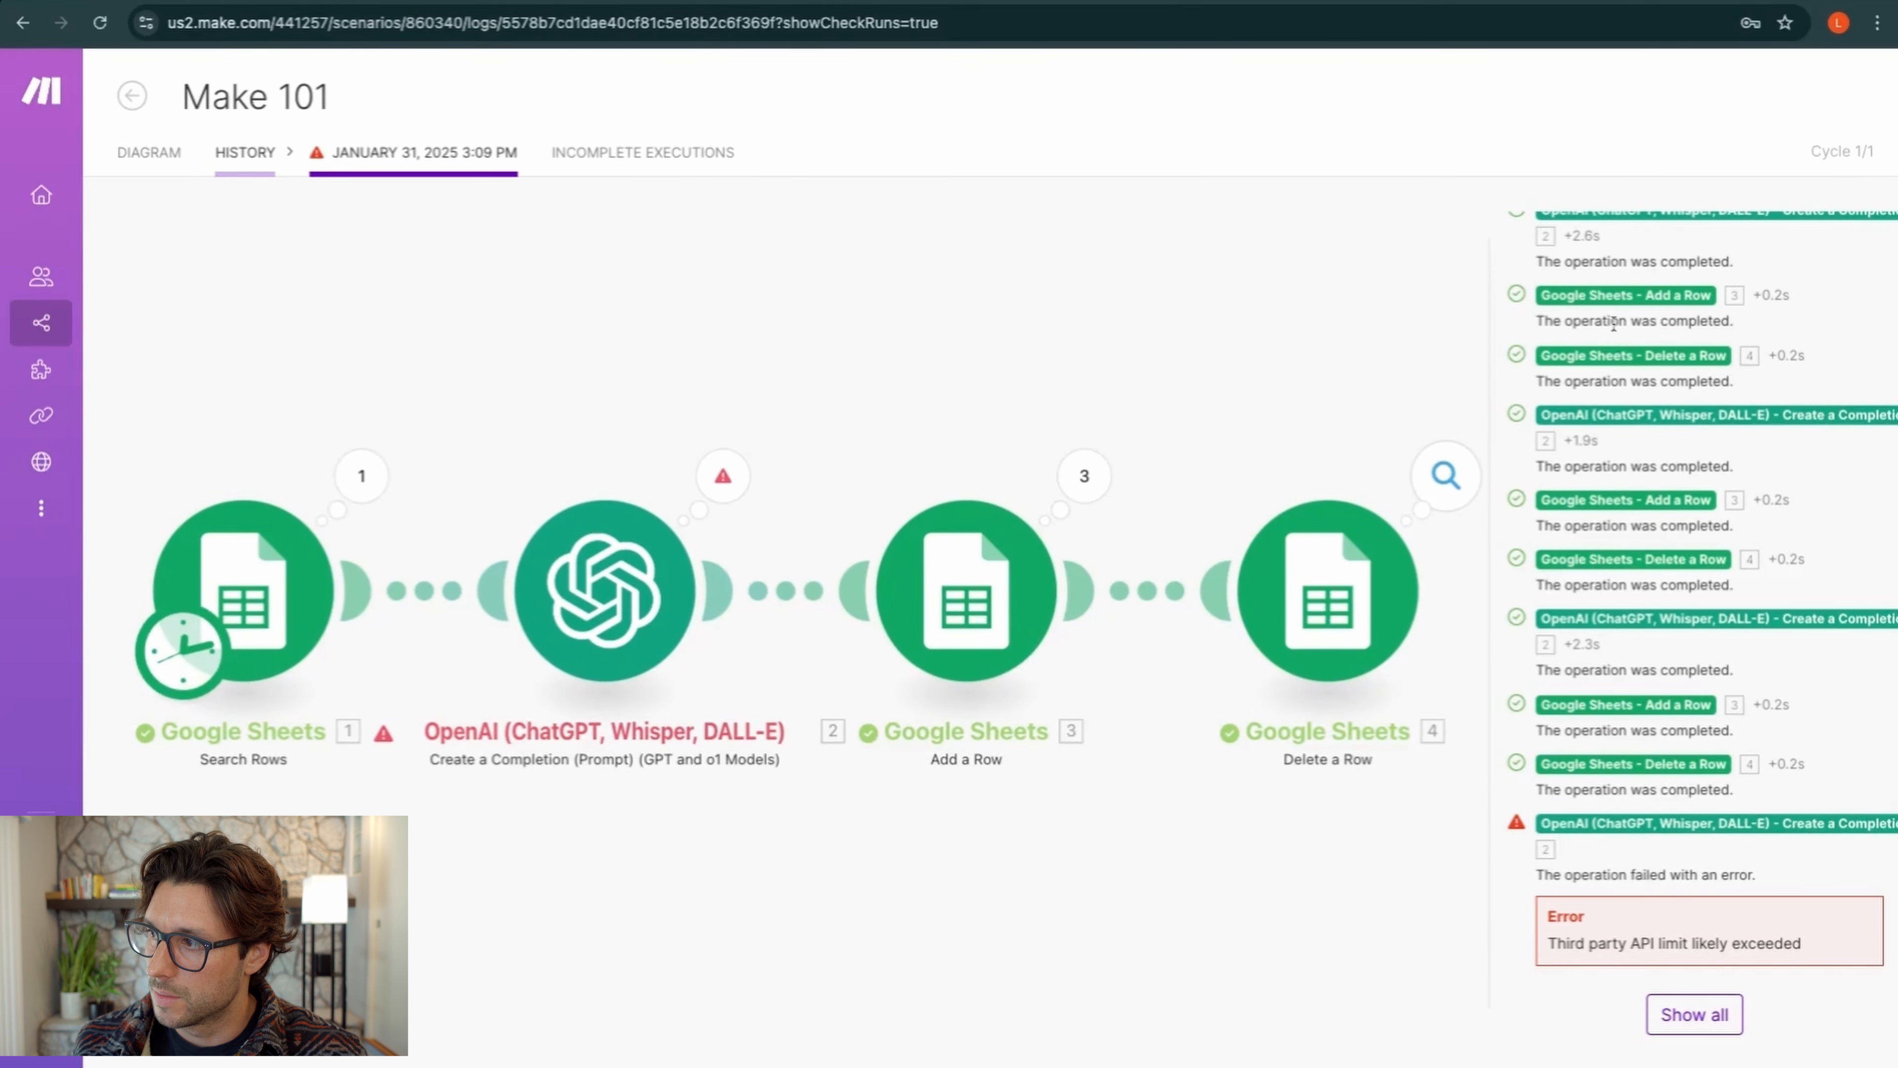
scroll(1614, 322, up, 4)
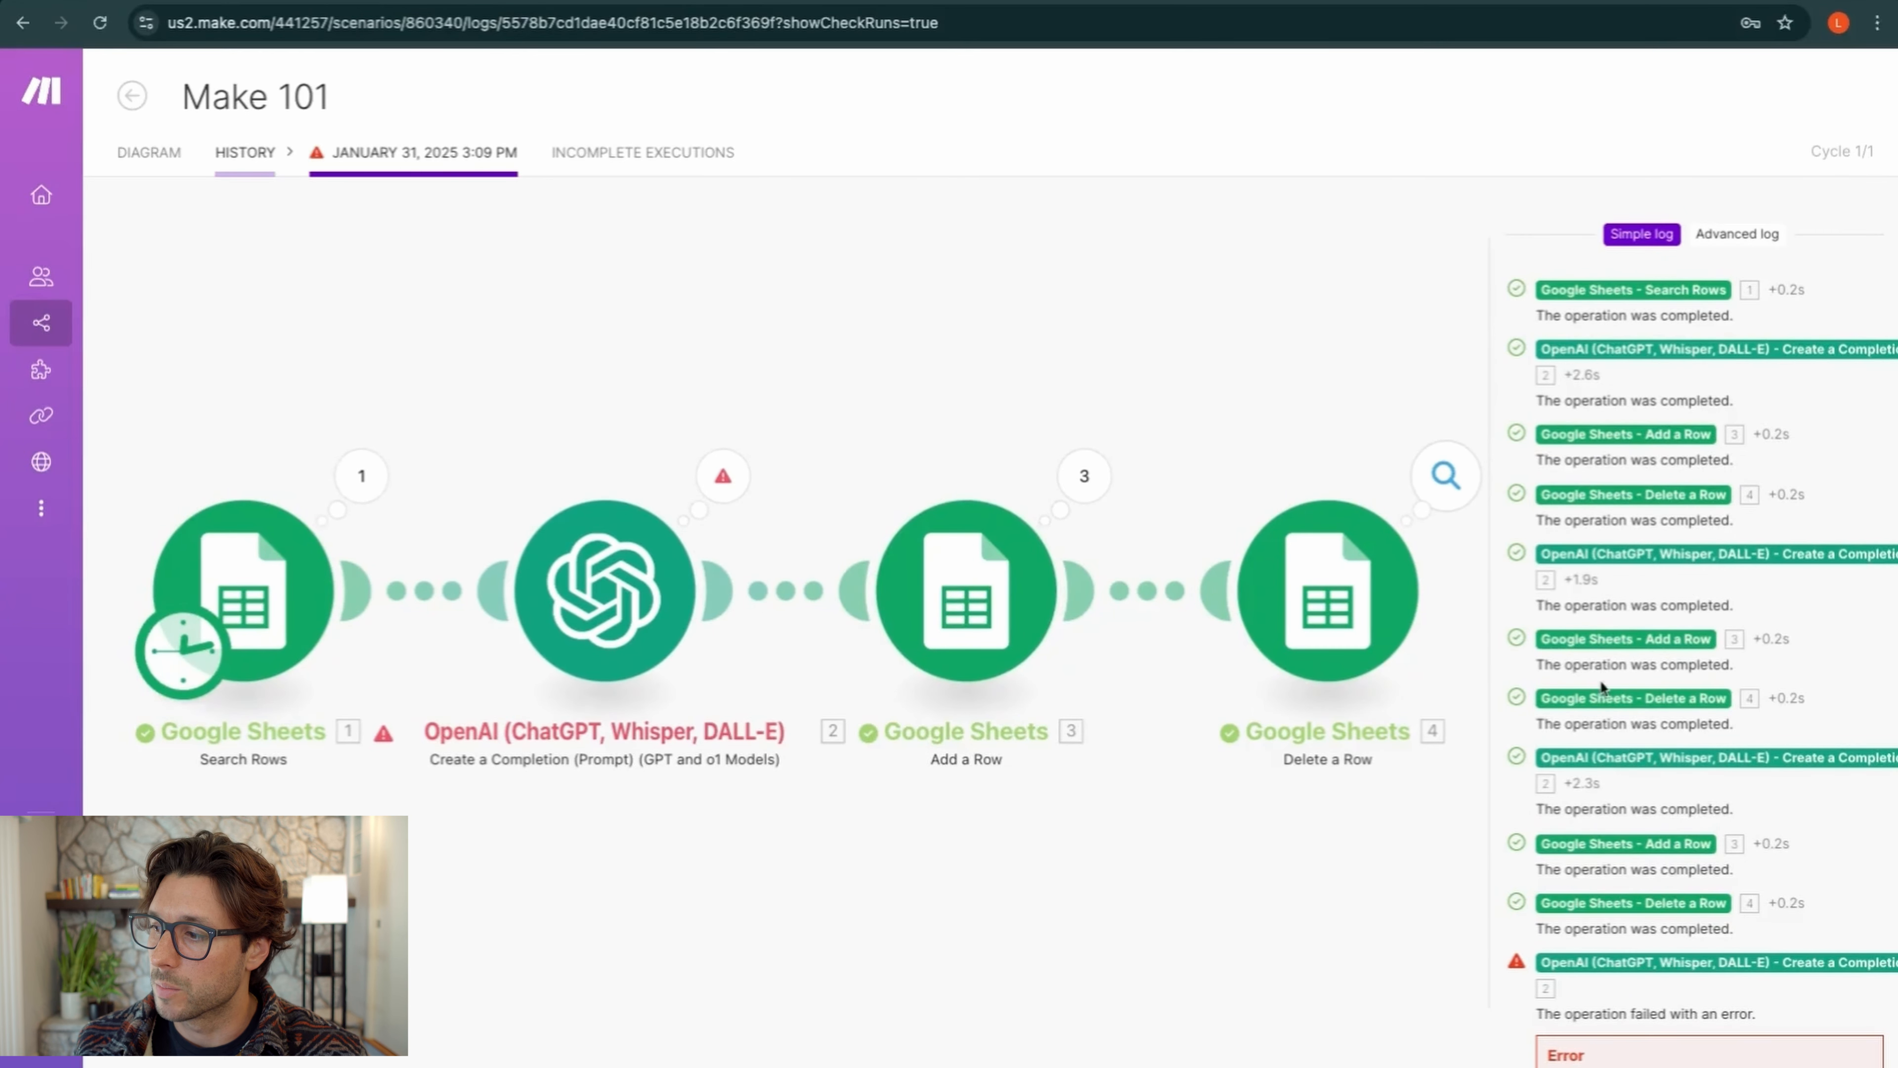
scroll(1600, 680, down, 4)
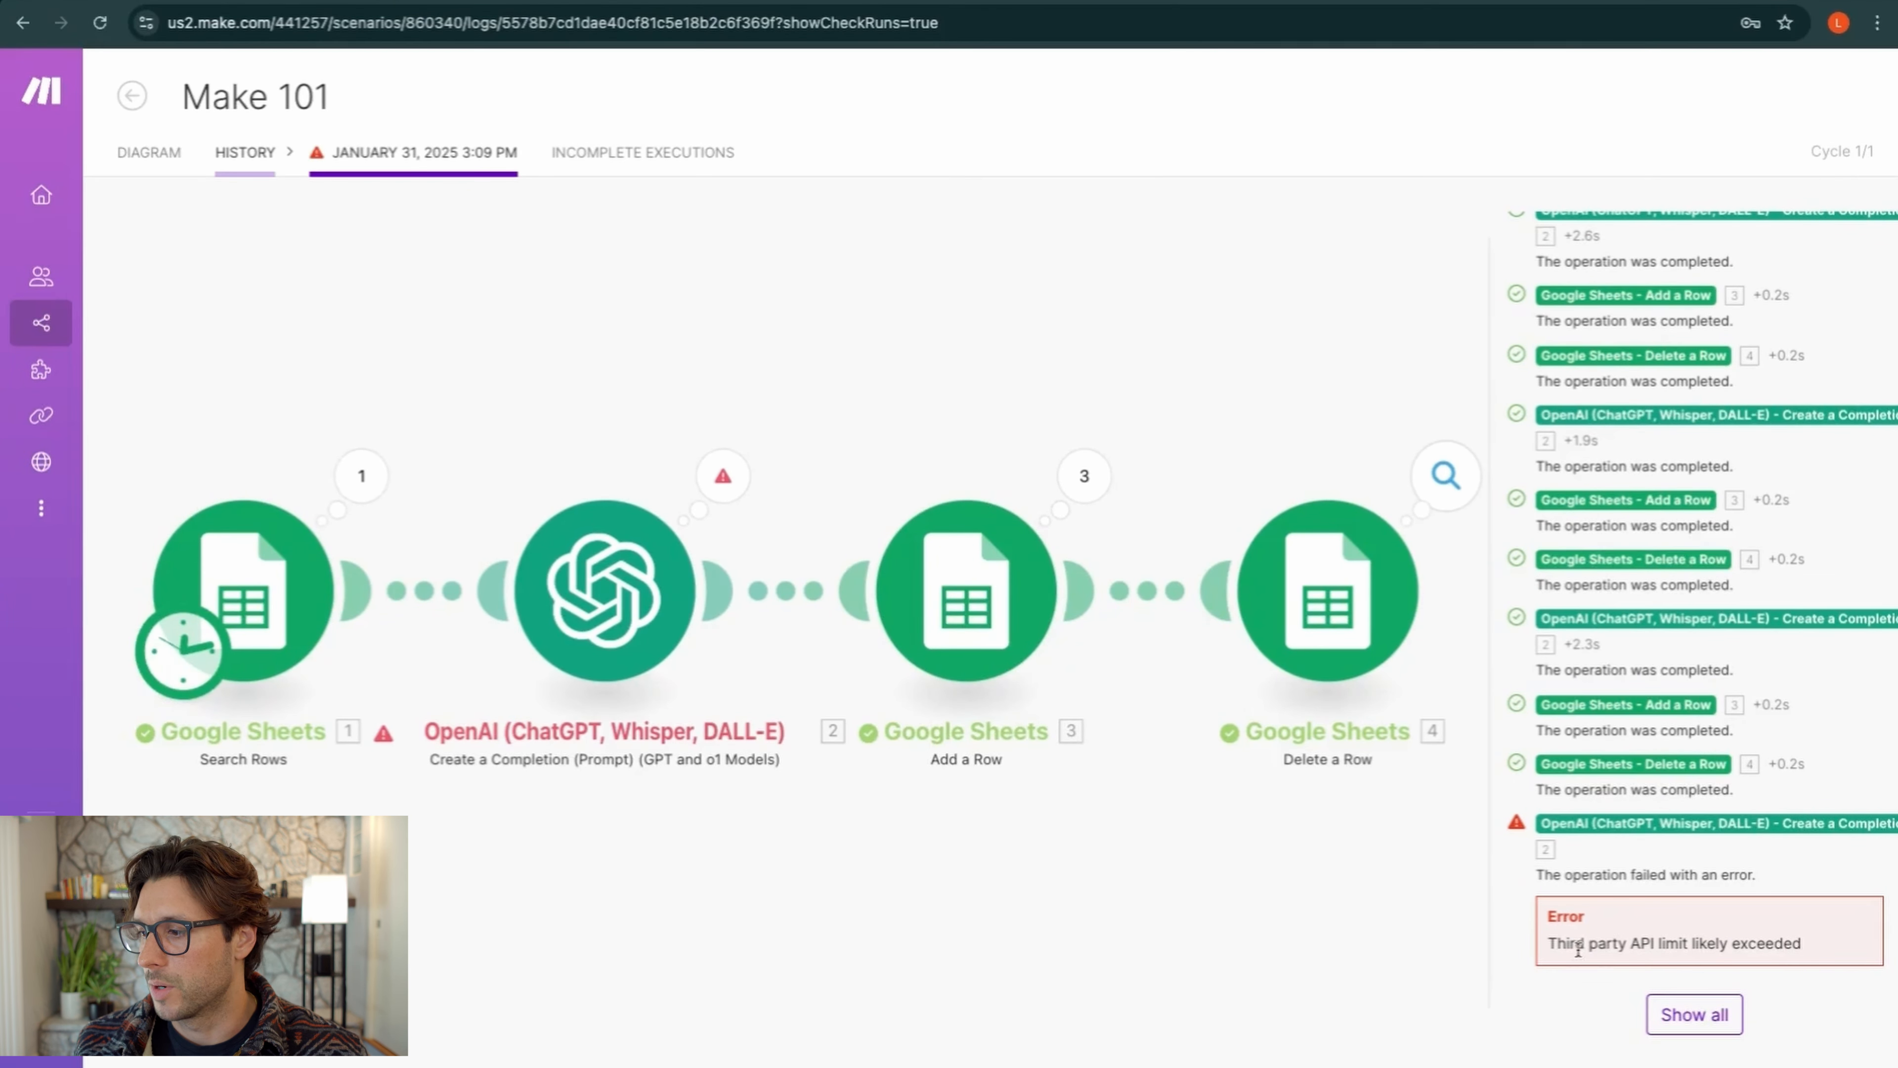
drag(1550, 946, 1804, 945)
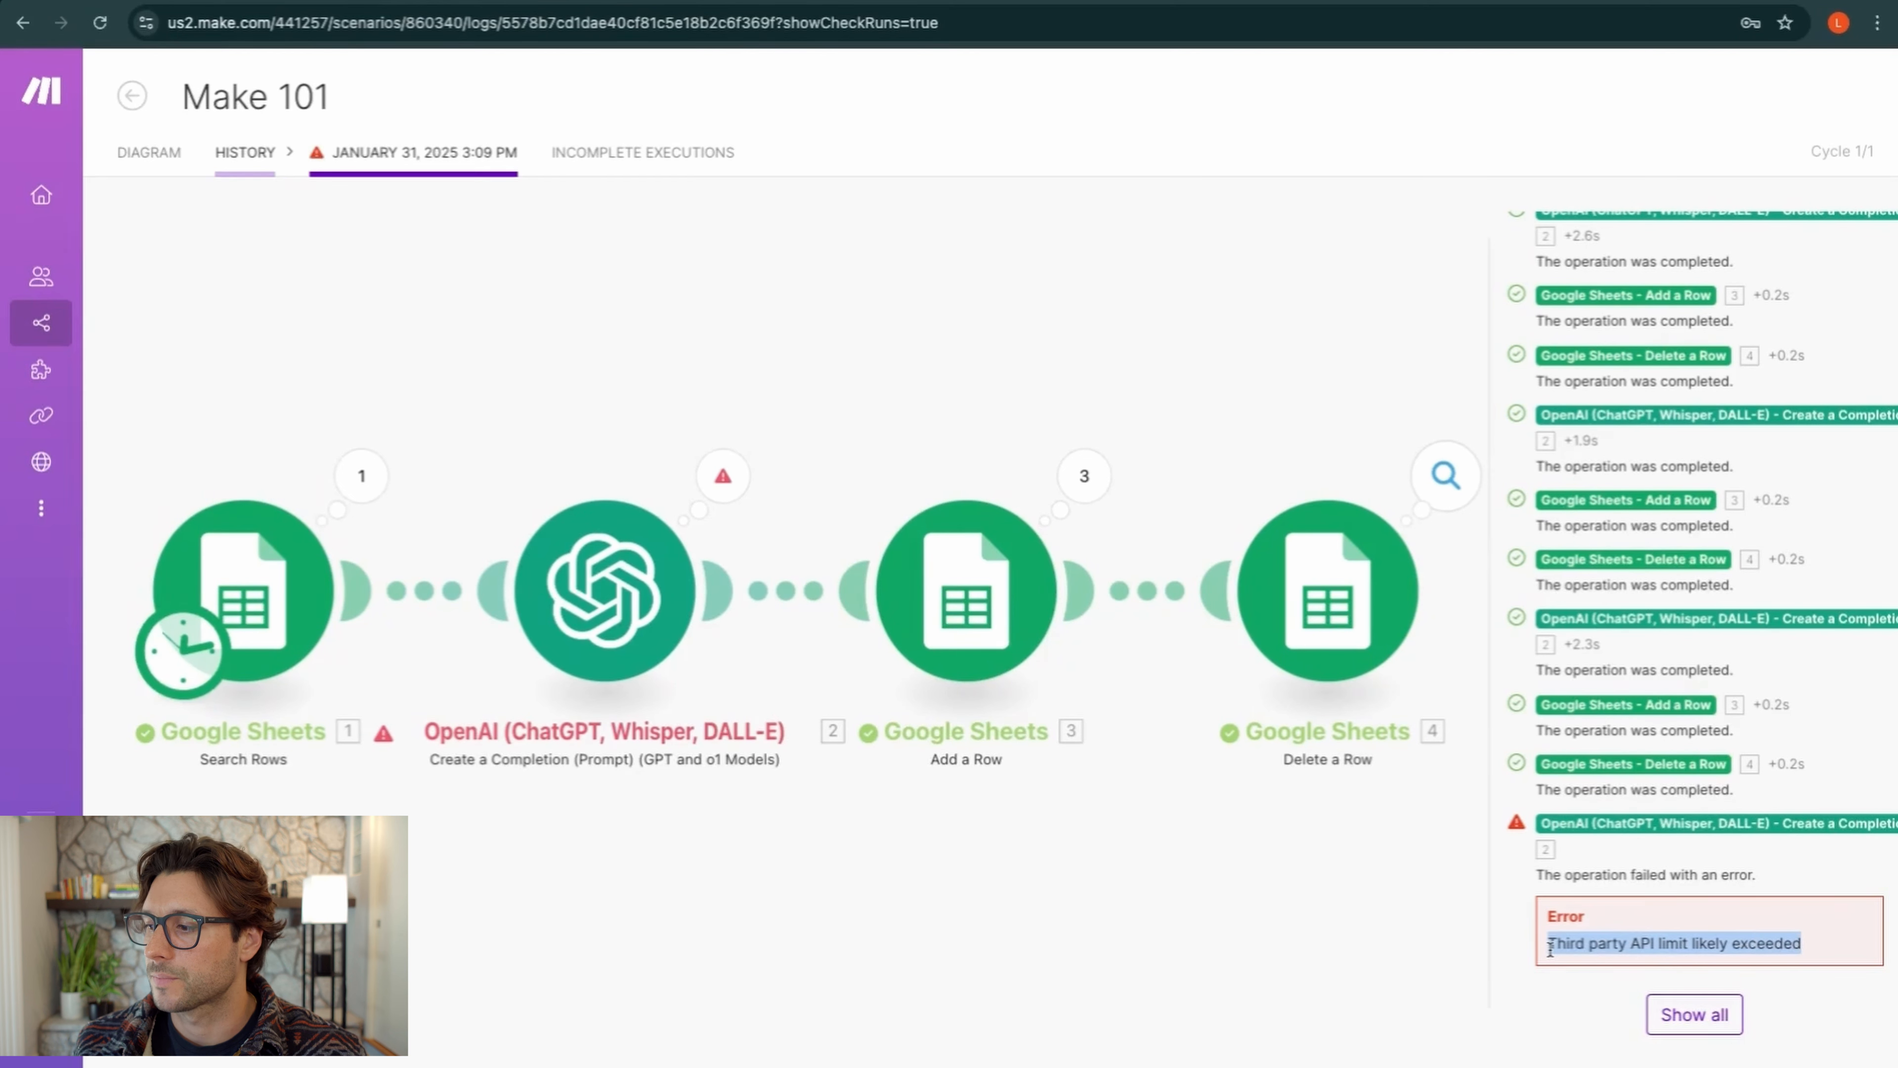
Show all operations in the log, then go back through History to the Diagram
click(1722, 1014)
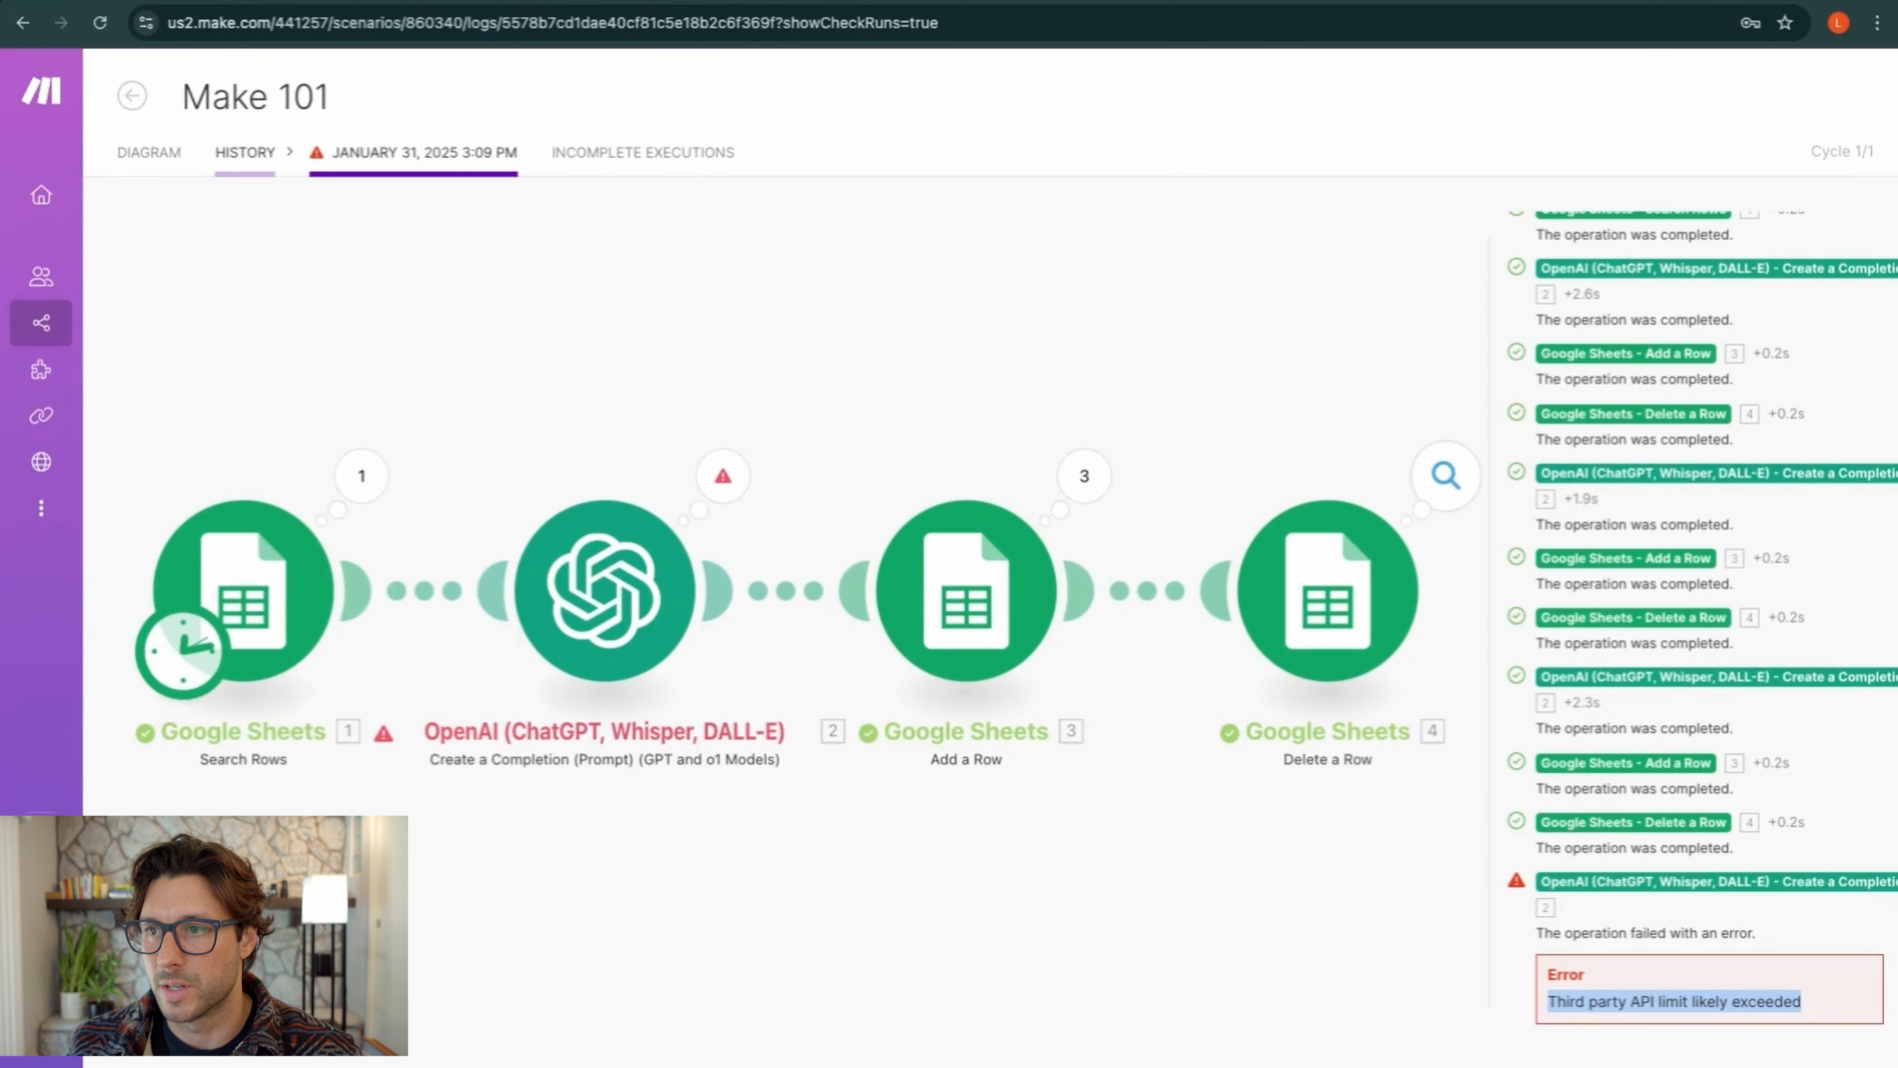
click(277, 172)
click(164, 166)
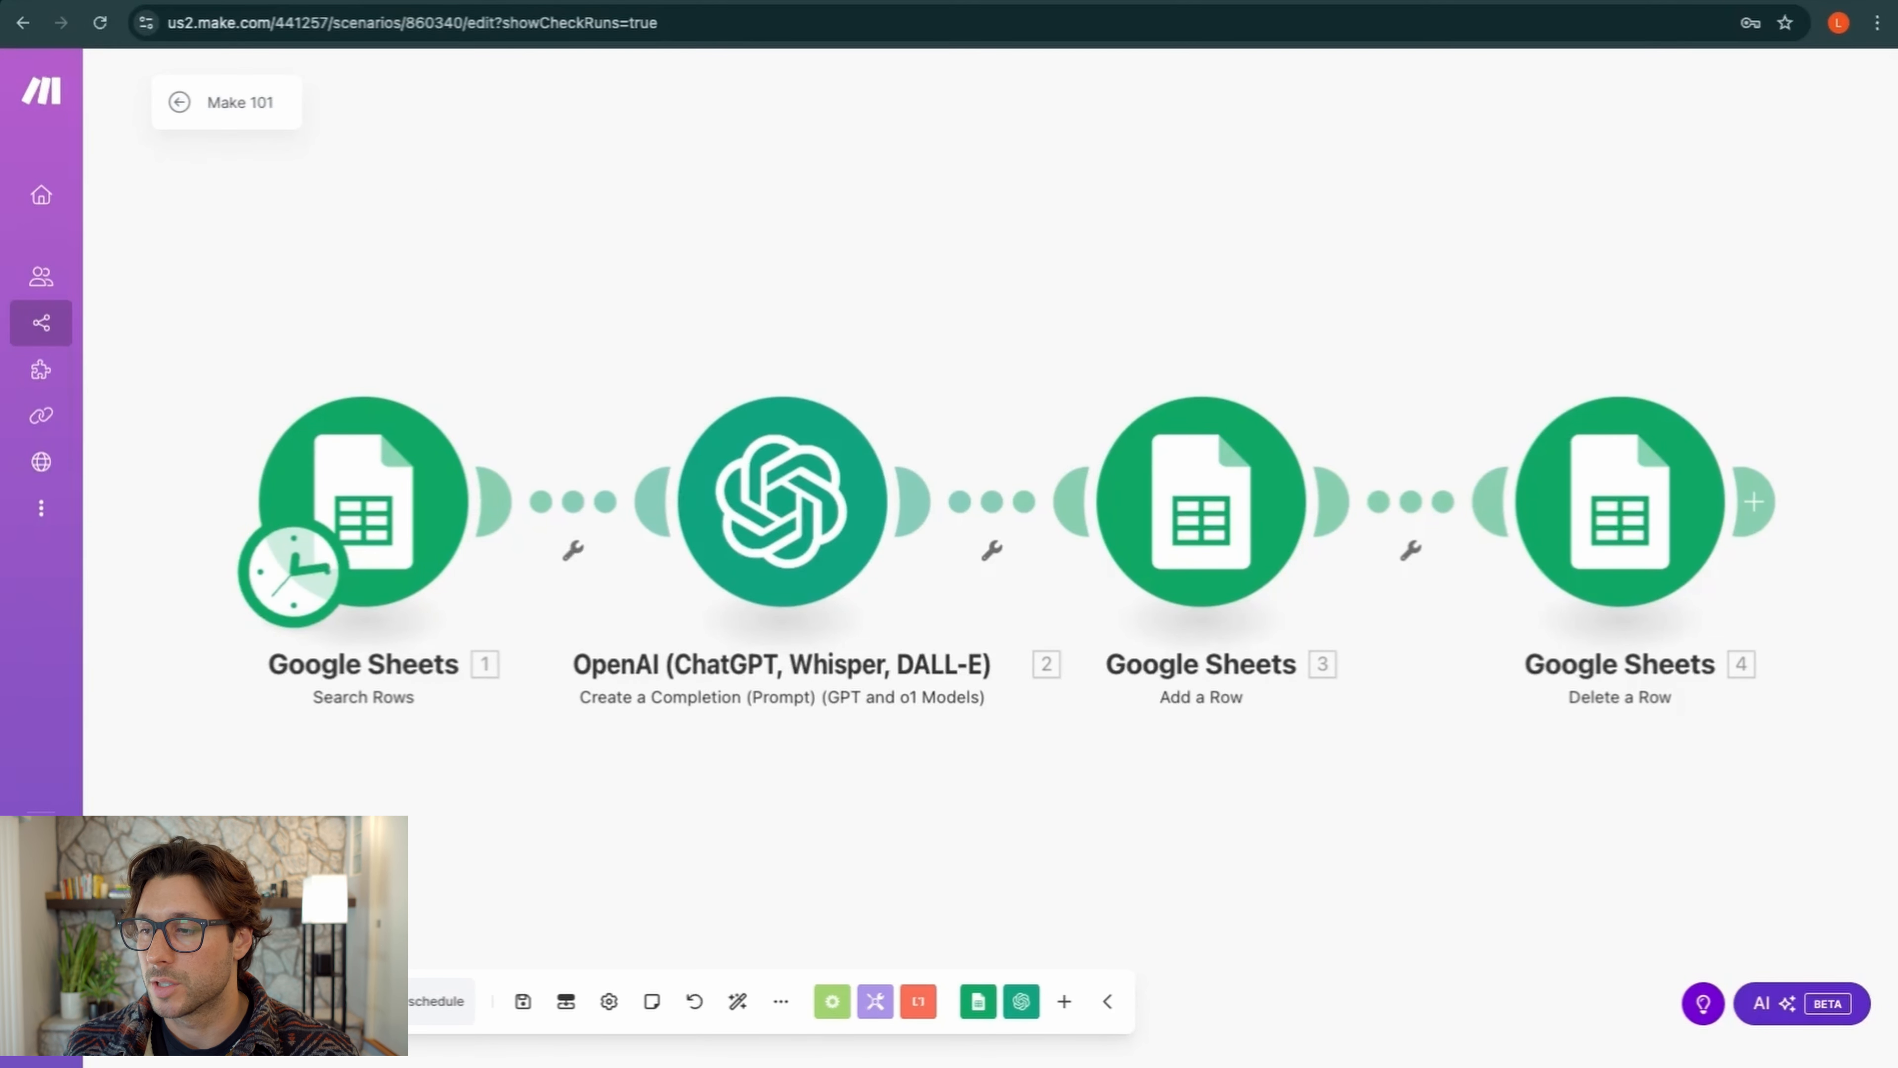
scroll(763, 503, right, 5)
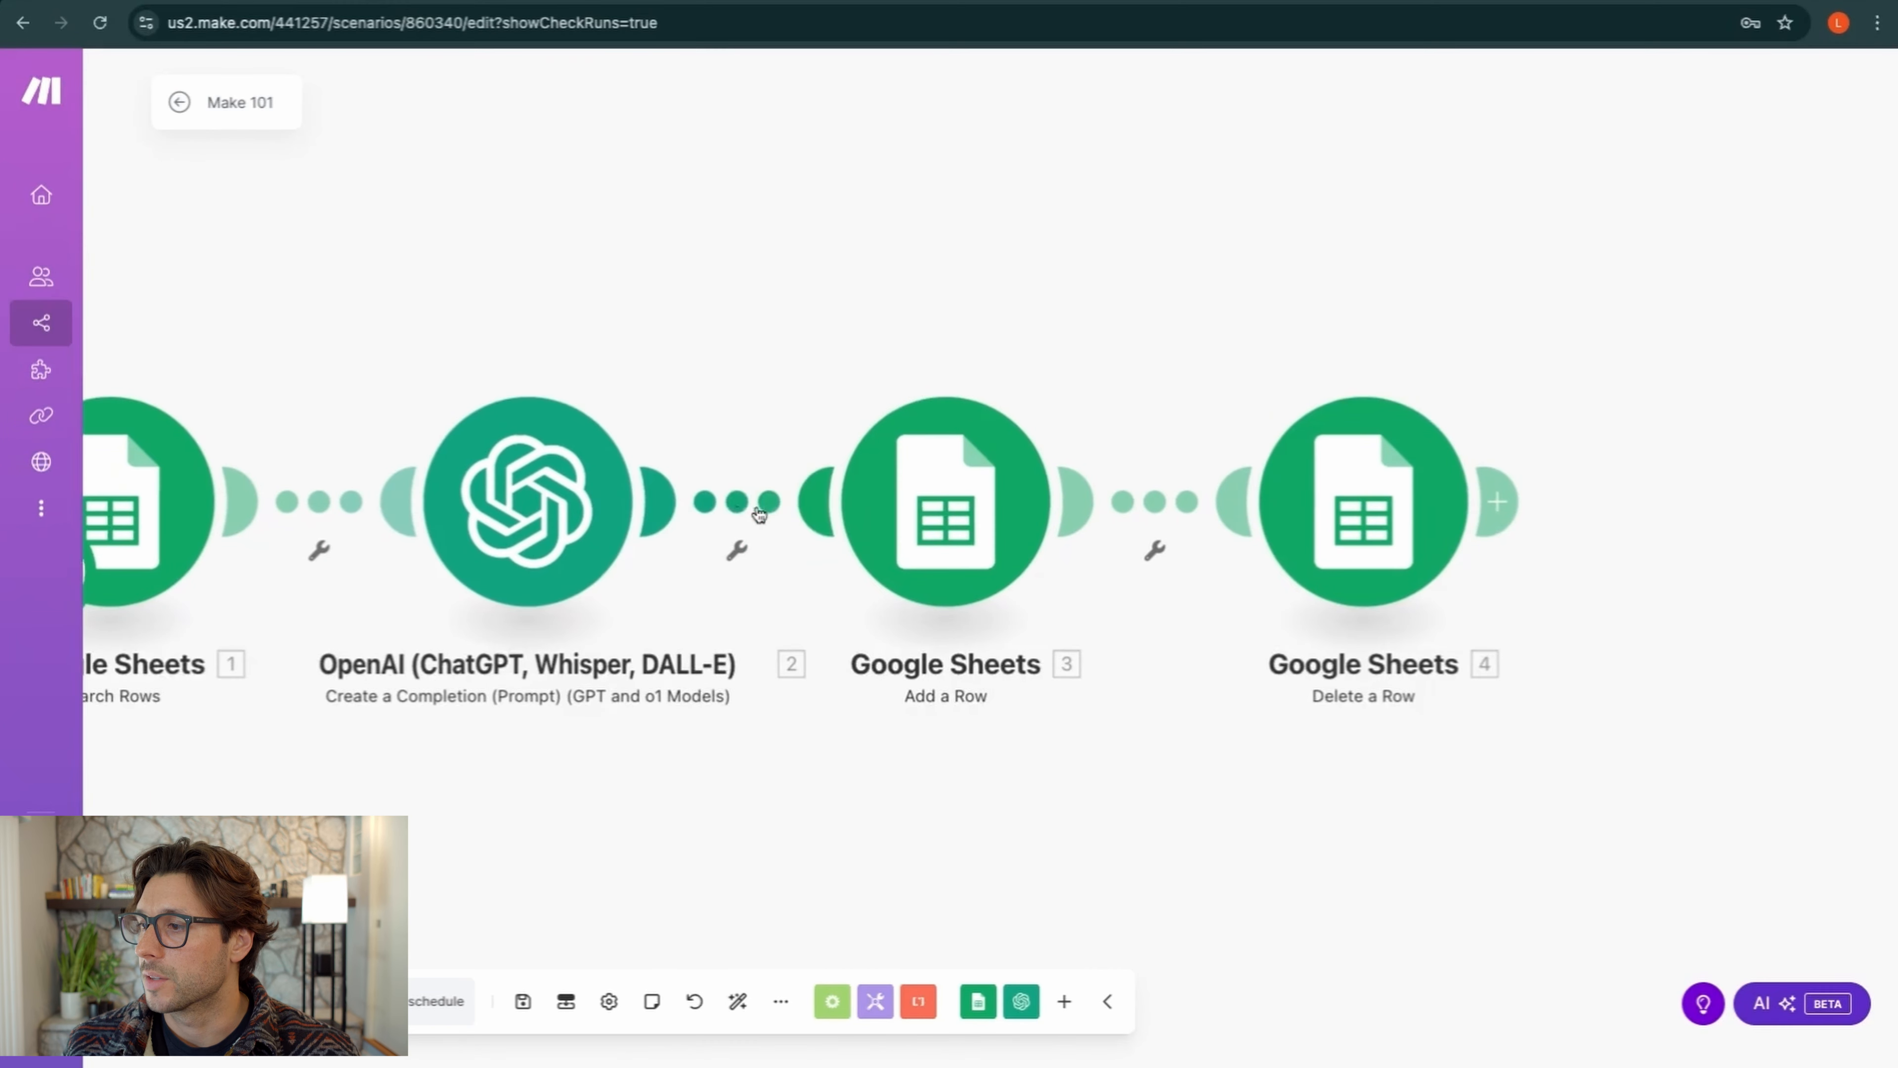
click(1496, 502)
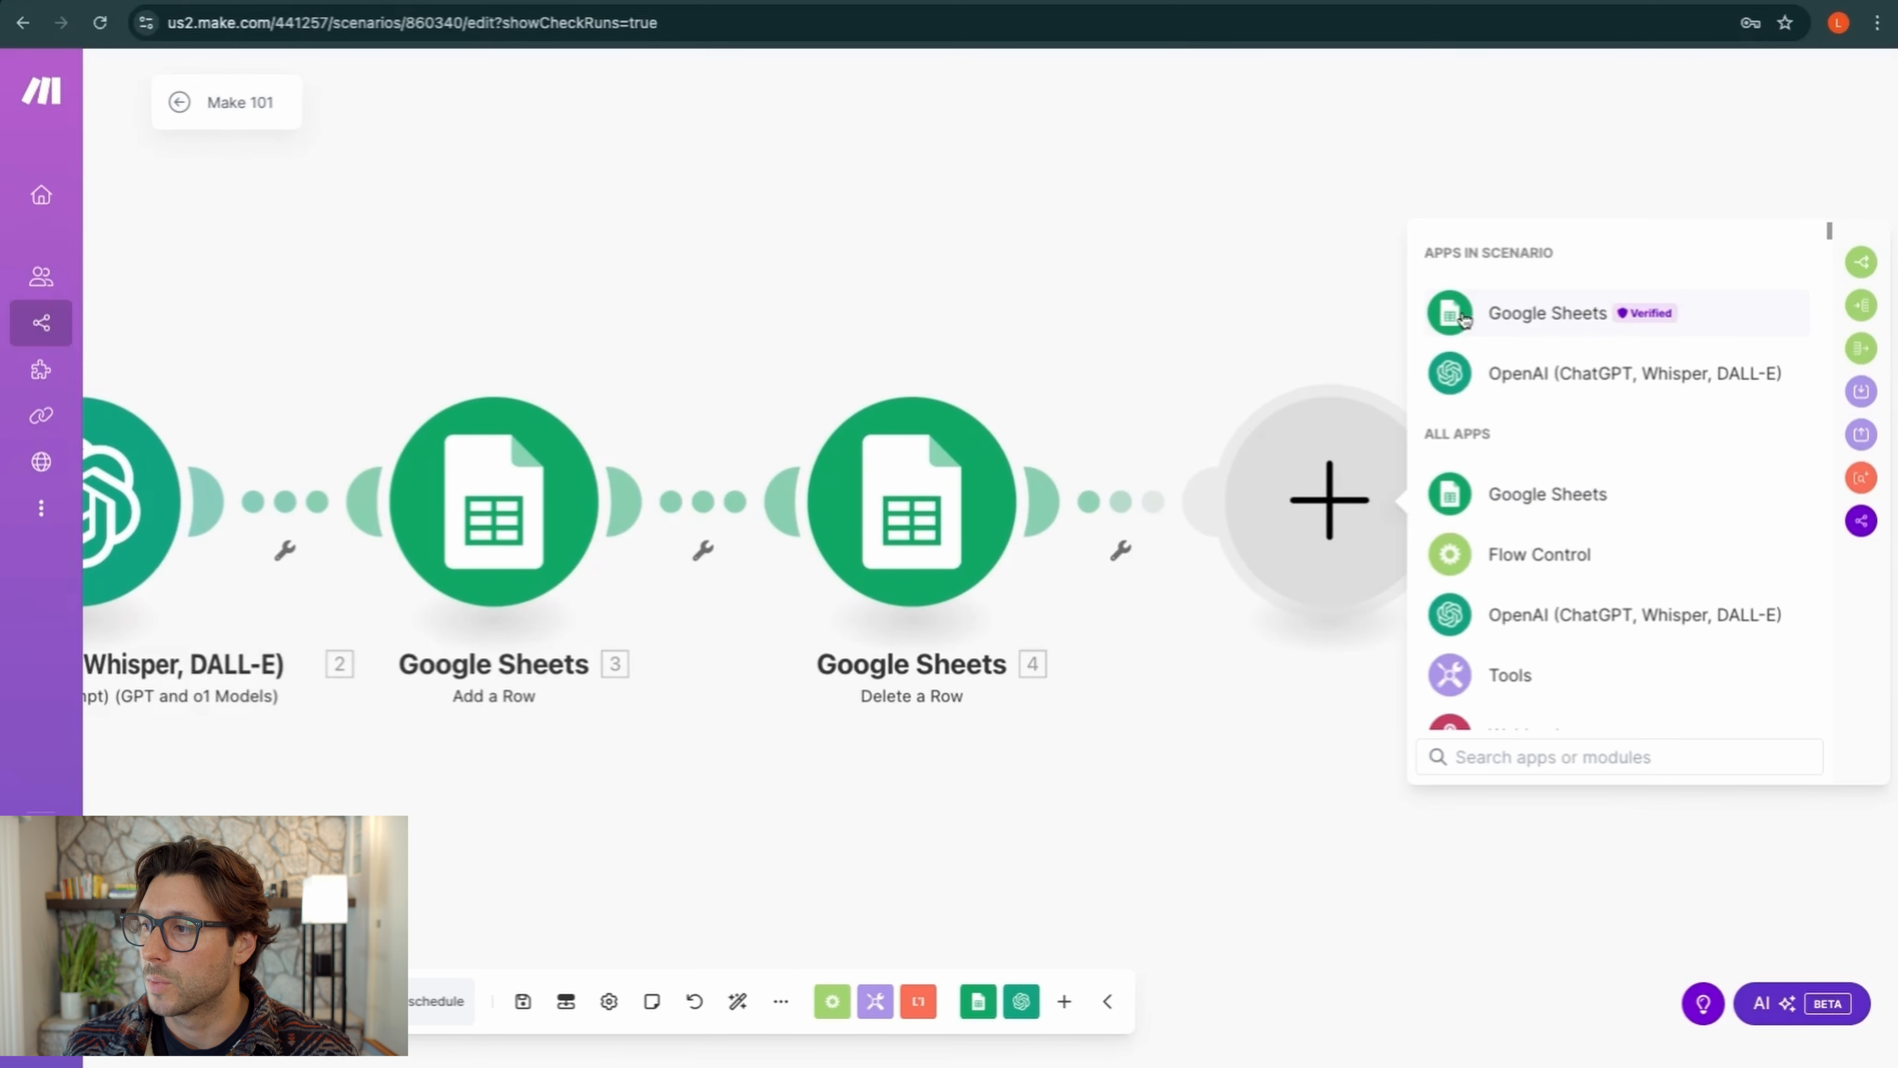
scroll(1463, 321, down, 5)
scroll(1547, 550, down, 10)
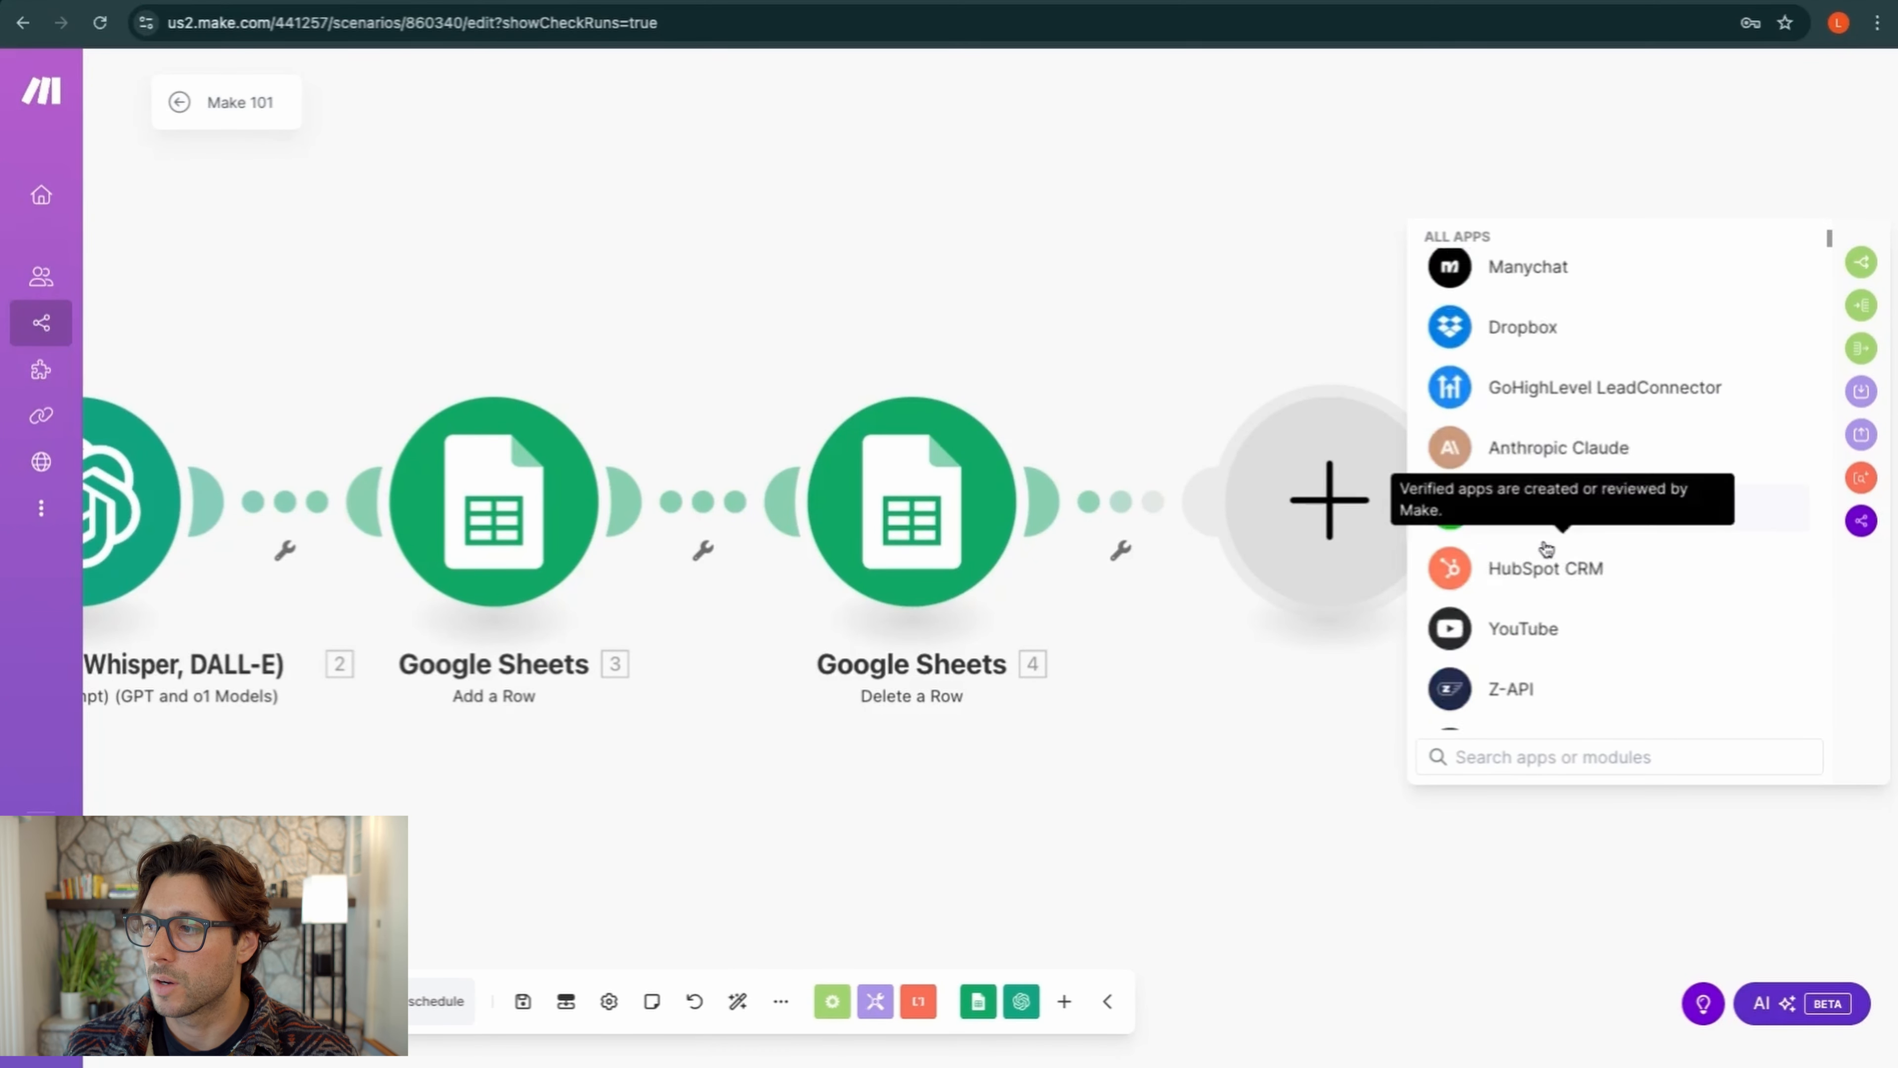
scroll(1546, 550, down, 10)
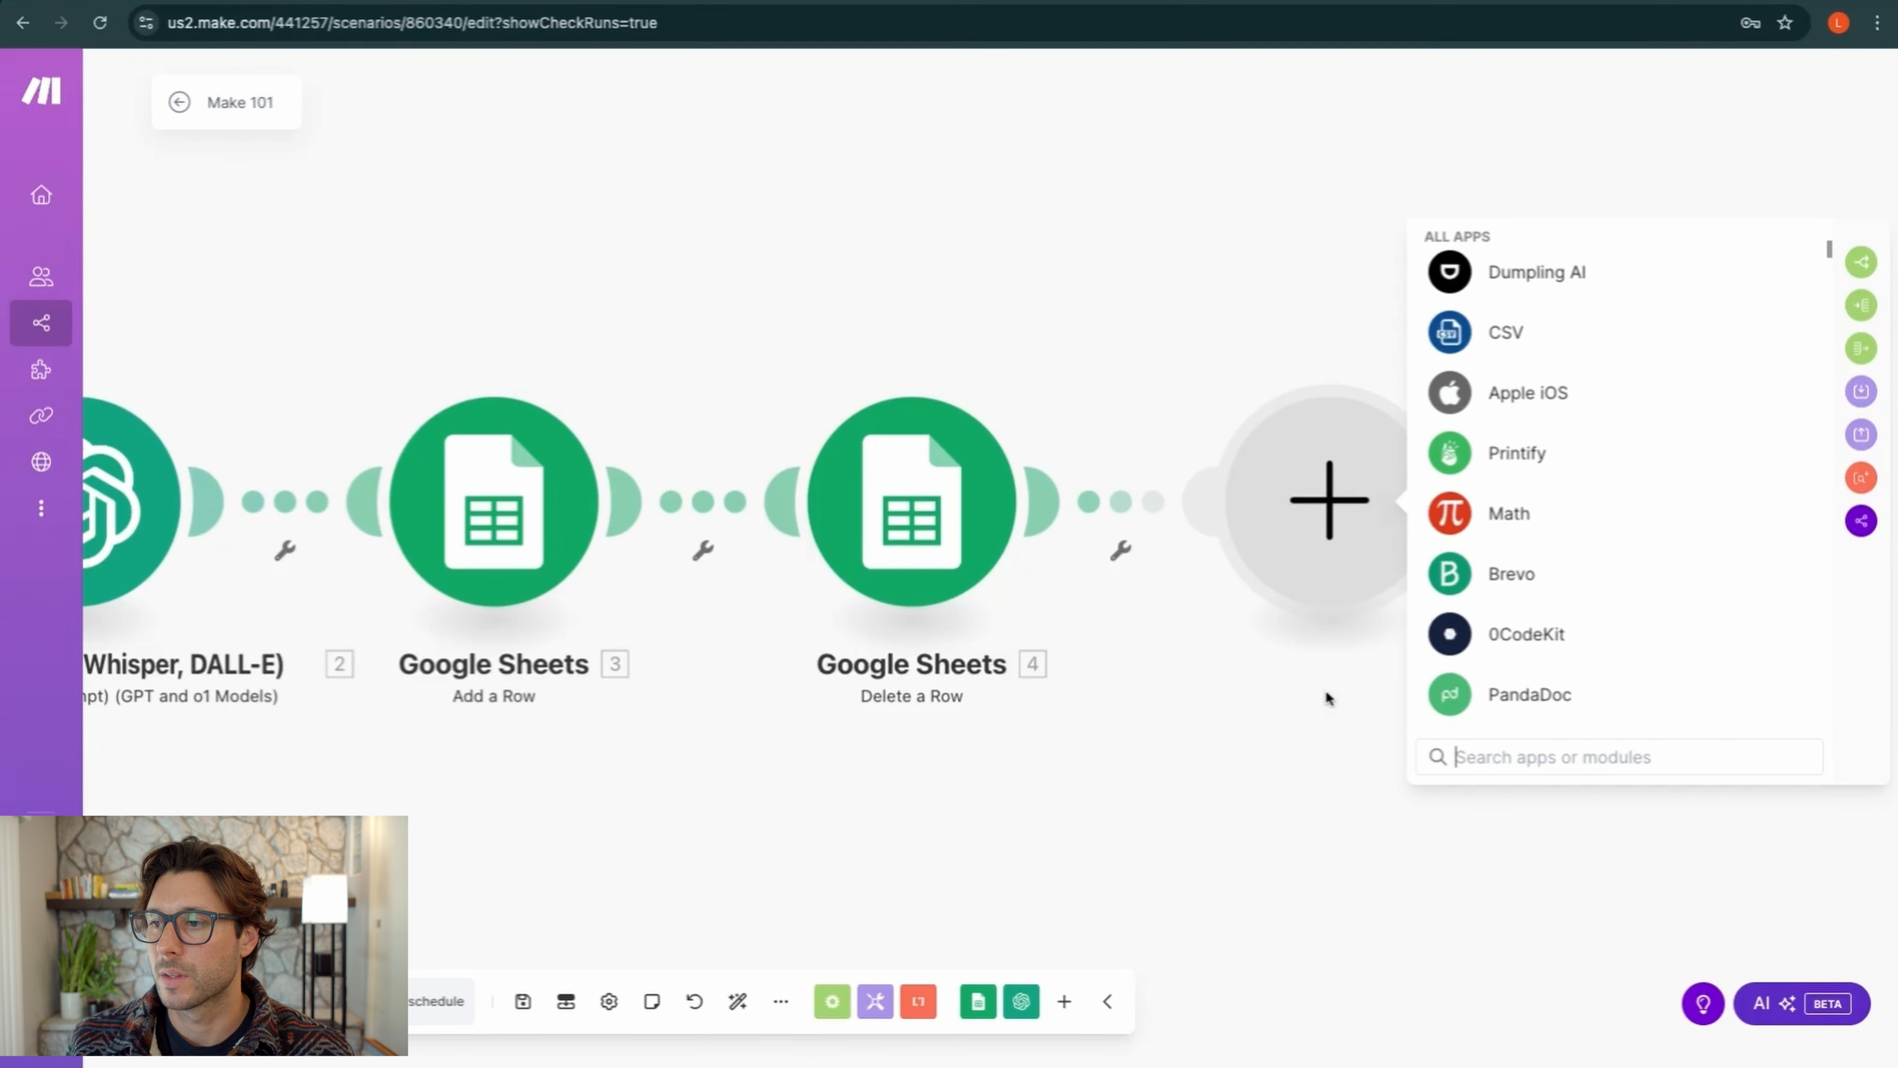
scroll(1323, 726, down, 5)
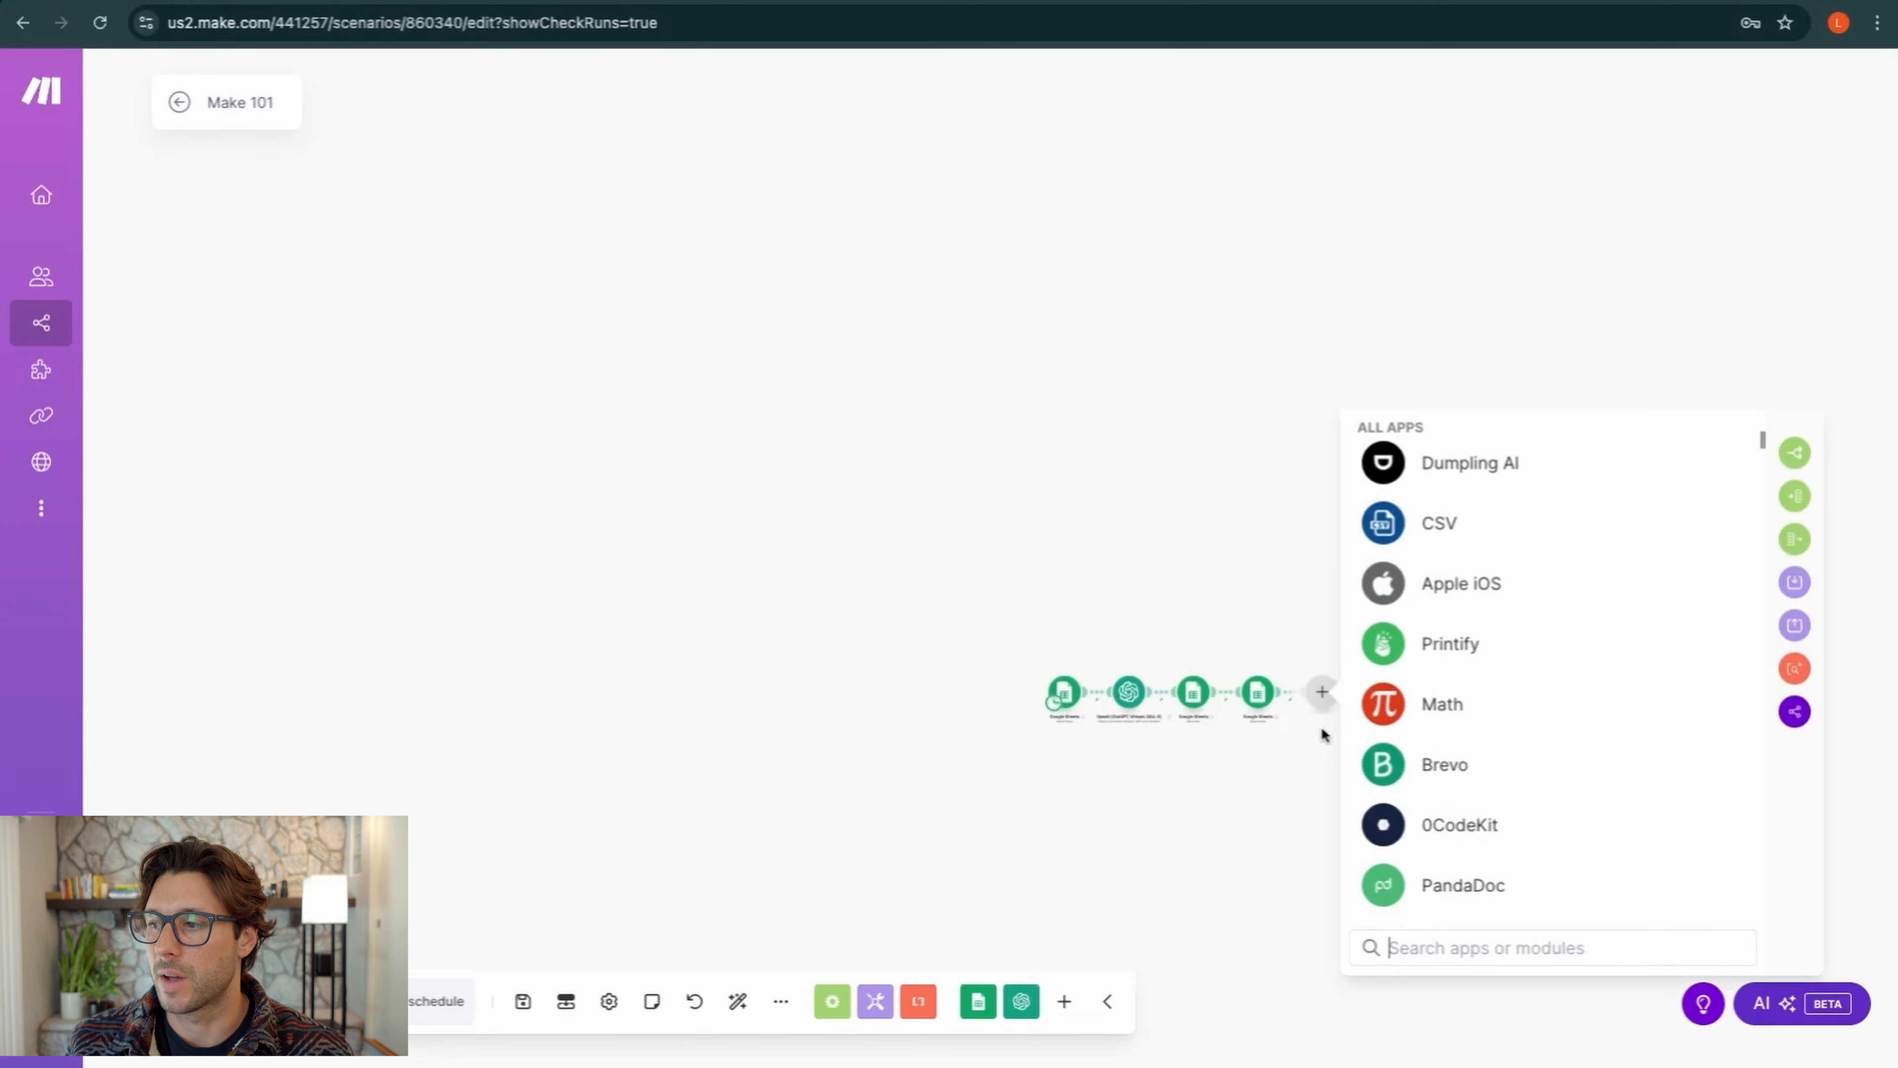
scroll(1325, 699, up, 5)
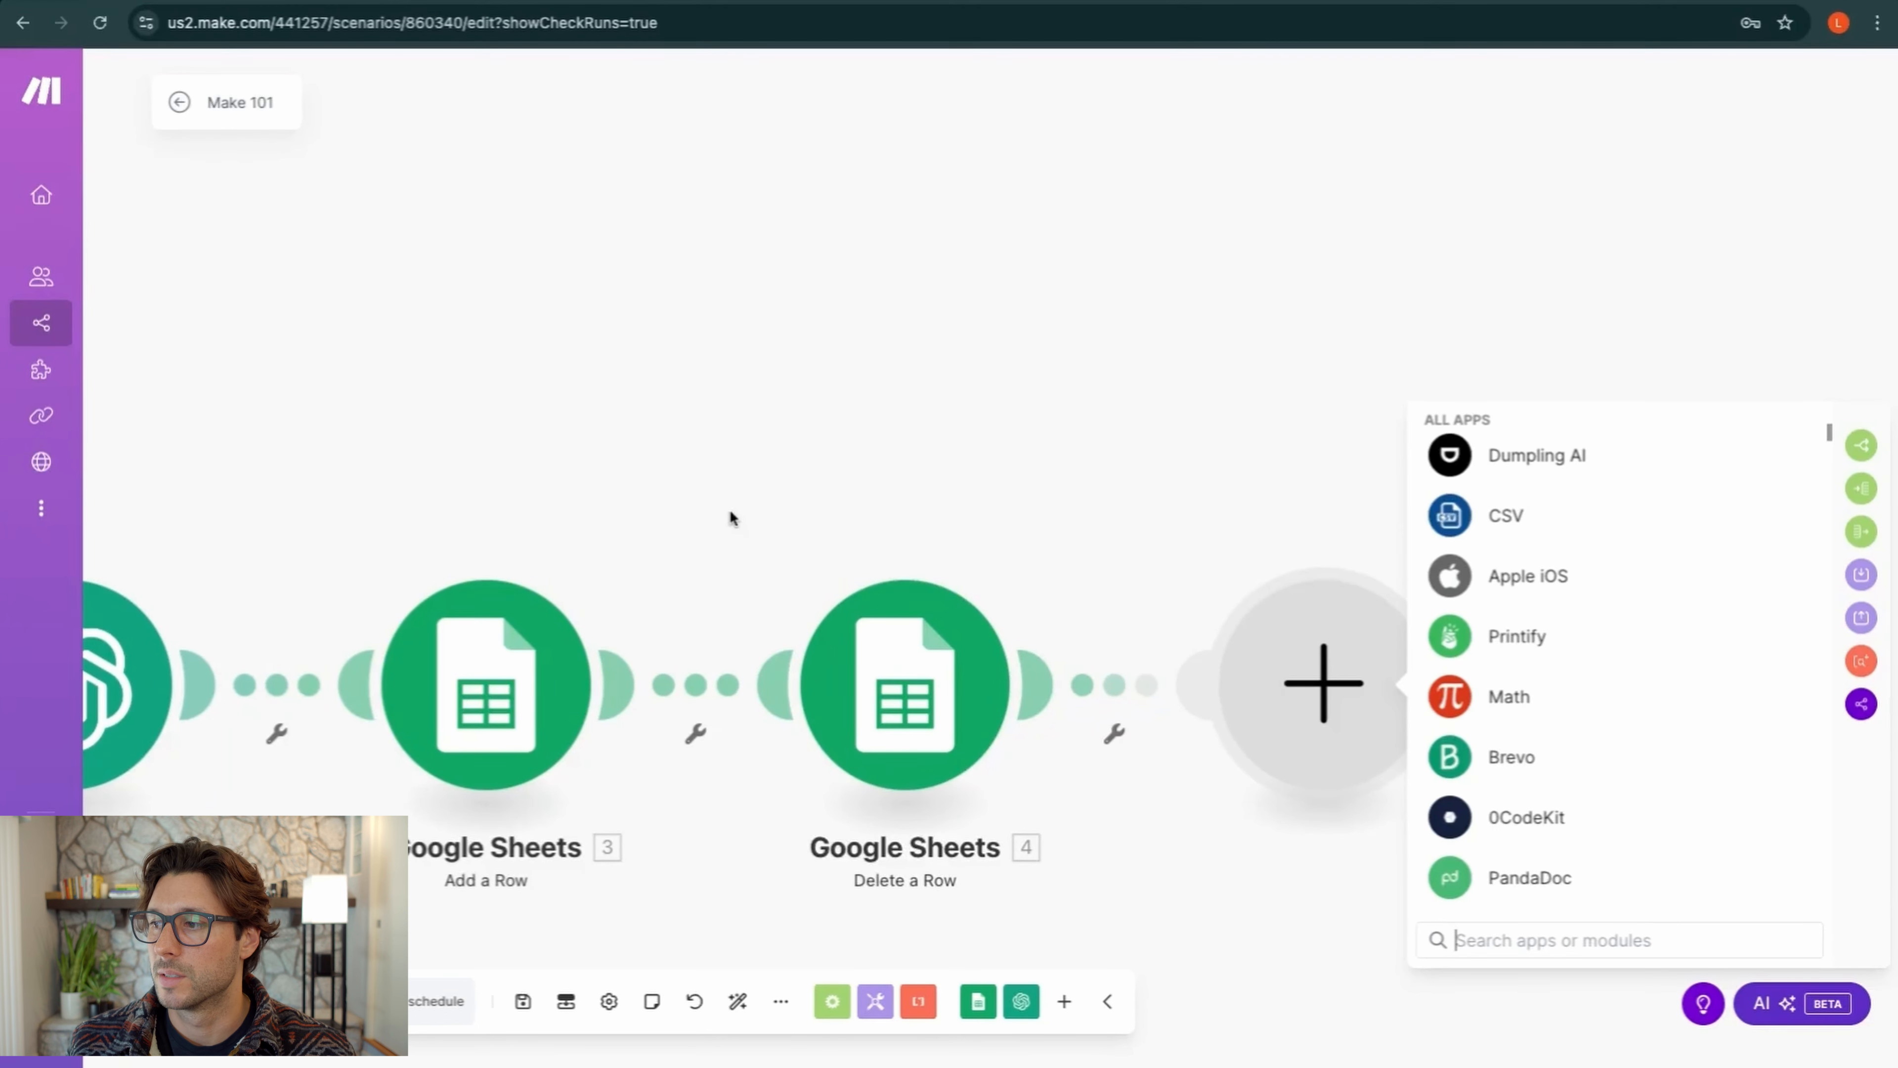
click(1047, 463)
drag(972, 463, 1514, 460)
scroll(1377, 513, down, 2)
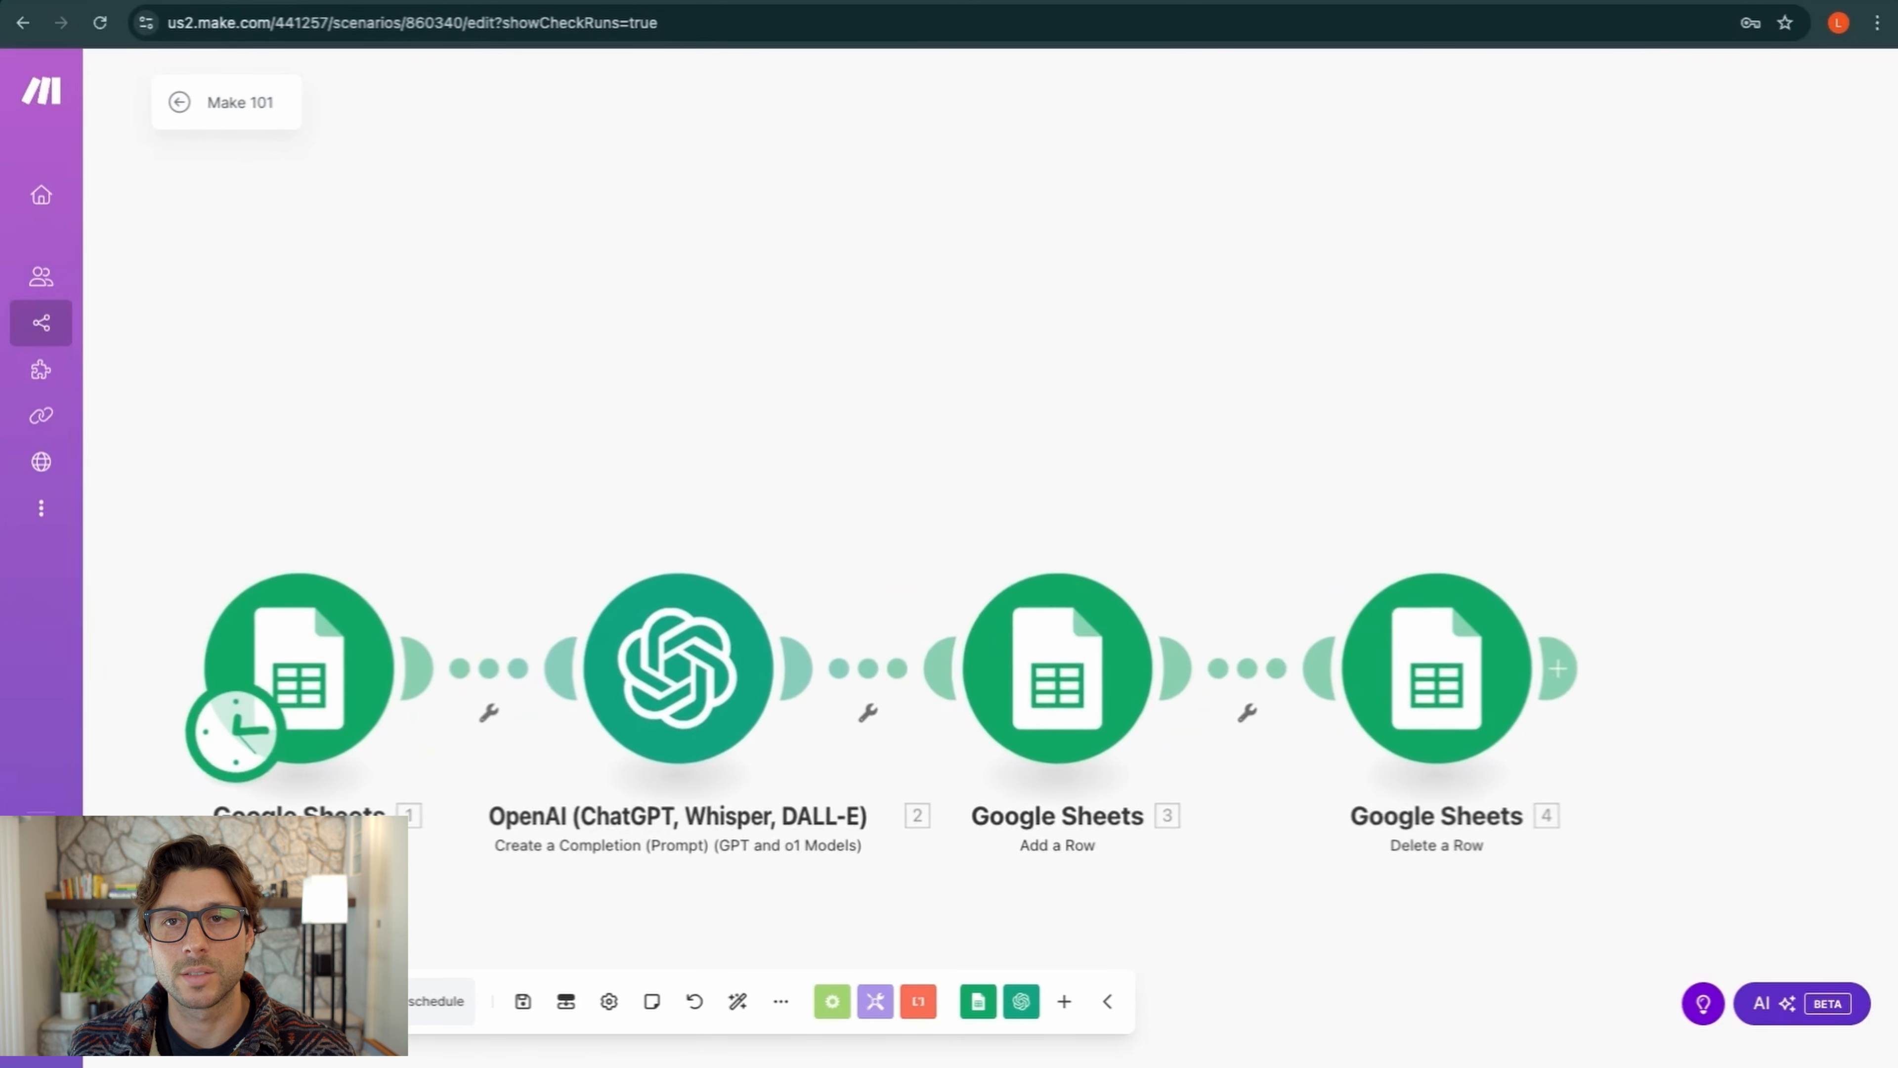